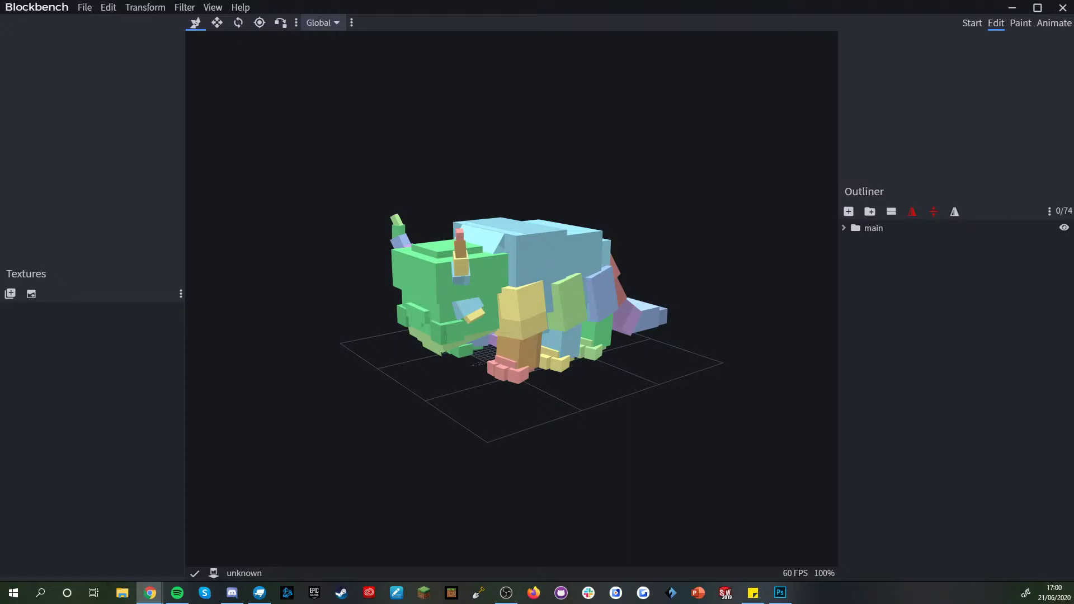
- Examine the creature model from the front, side and rear, down to the level of its feet
drag(336, 464, 455, 383)
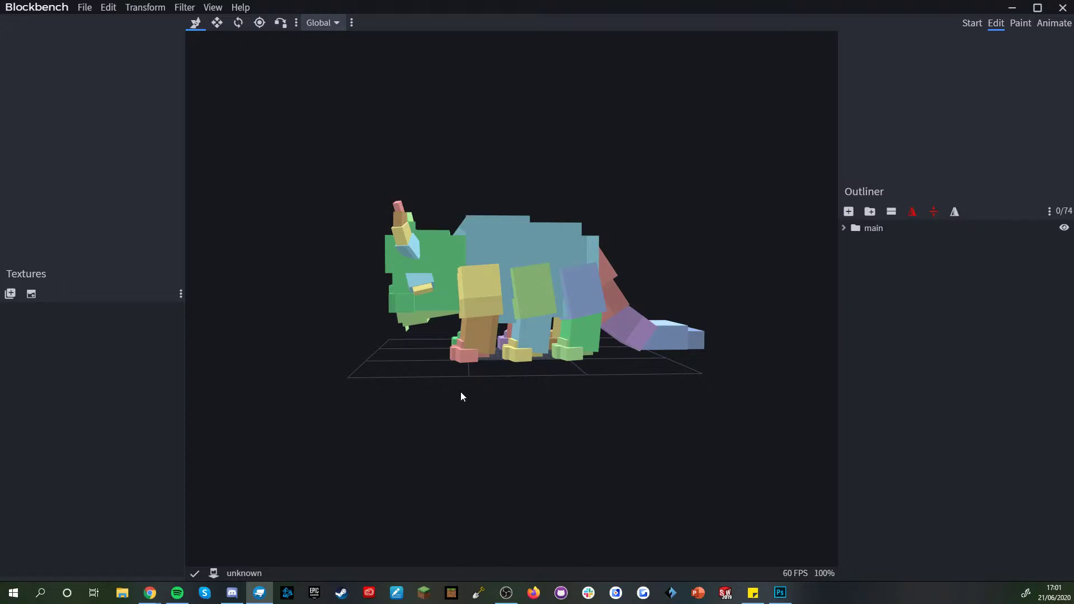
drag(458, 393, 644, 430)
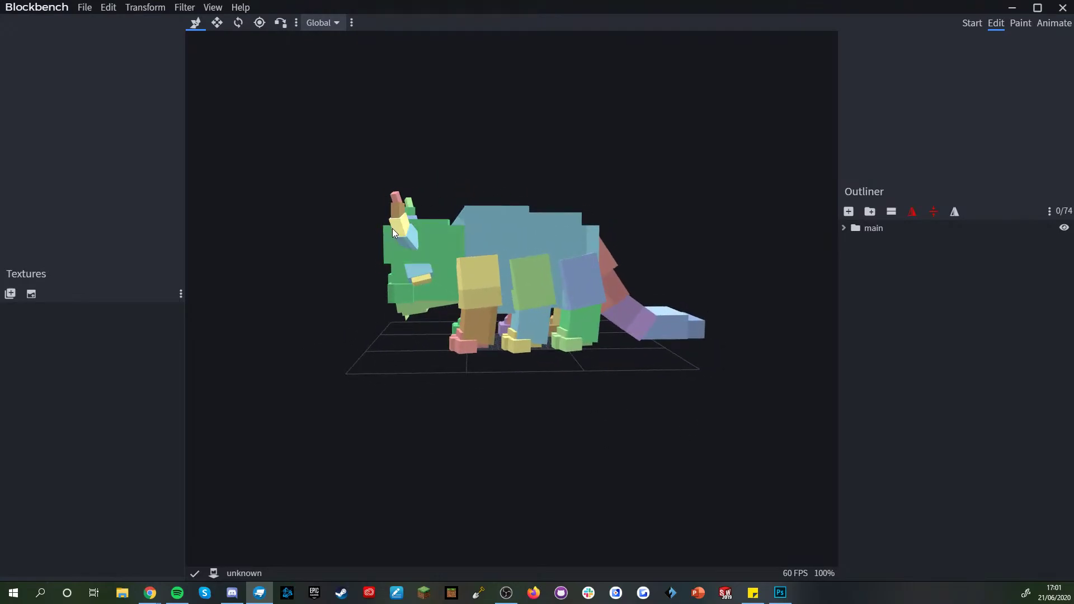
drag(422, 396, 403, 259)
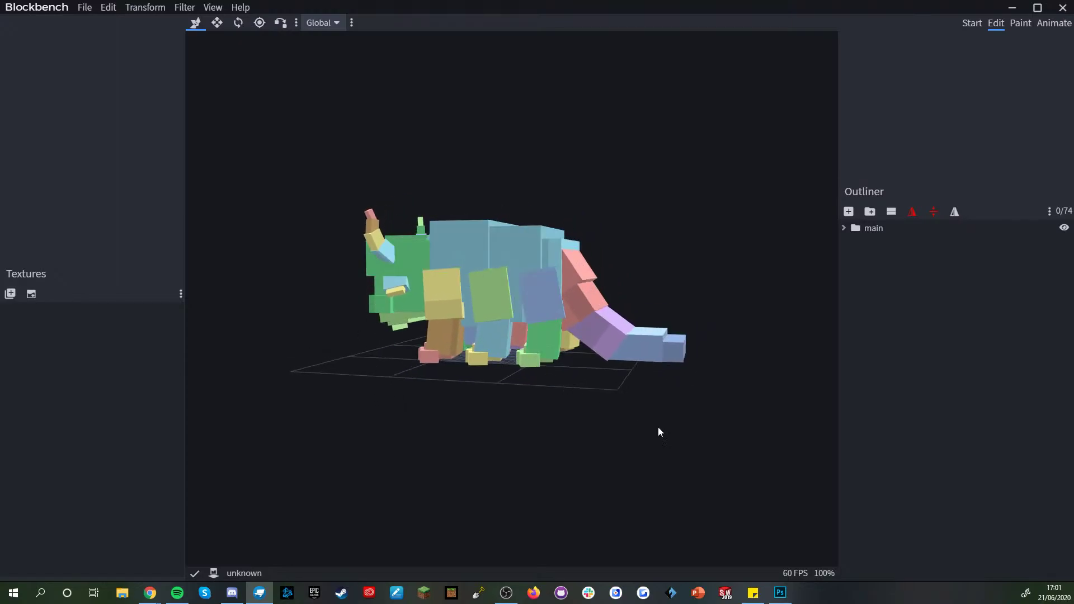
drag(608, 436, 564, 429)
scroll(563, 425, up, 5)
right_drag(564, 424, 558, 383)
drag(558, 383, 473, 381)
click(364, 304)
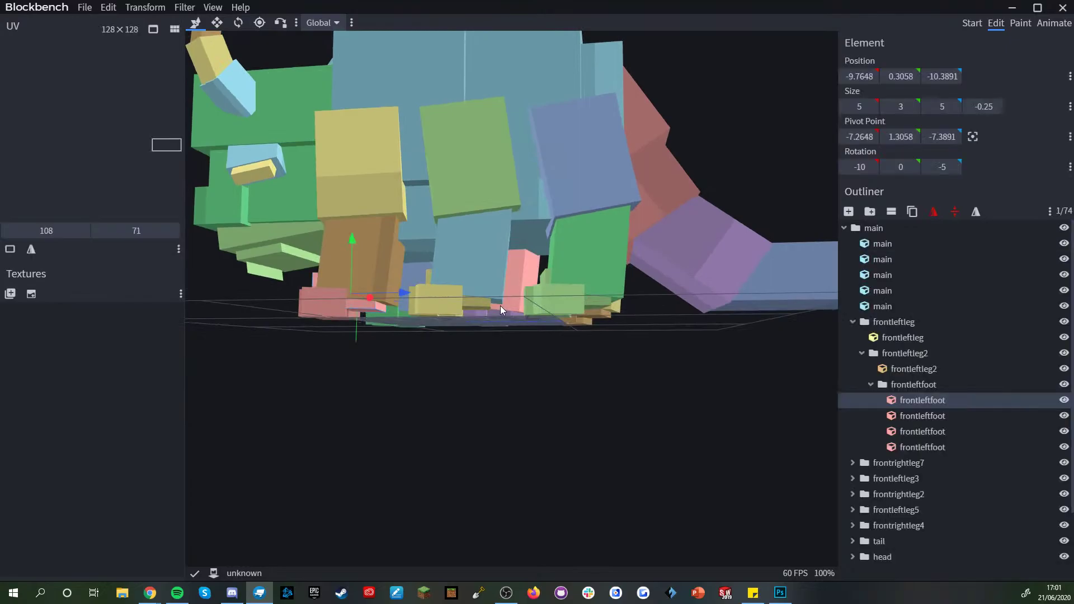
drag(461, 273, 471, 277)
drag(470, 325, 571, 317)
- Select the three toe cubes on each of the three left feet and raise them together by about 0.25 units
click(571, 317)
scroll(844, 451, down, 2)
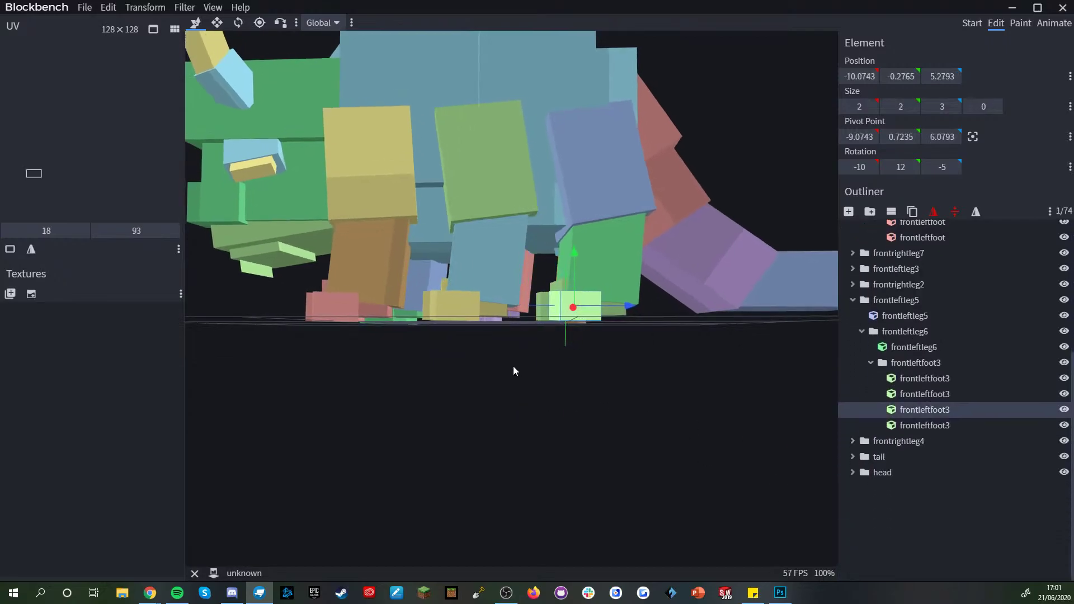
drag(512, 367, 525, 395)
scroll(537, 394, up, 3)
shift+click(583, 359)
shift+click(577, 327)
shift+click(467, 387)
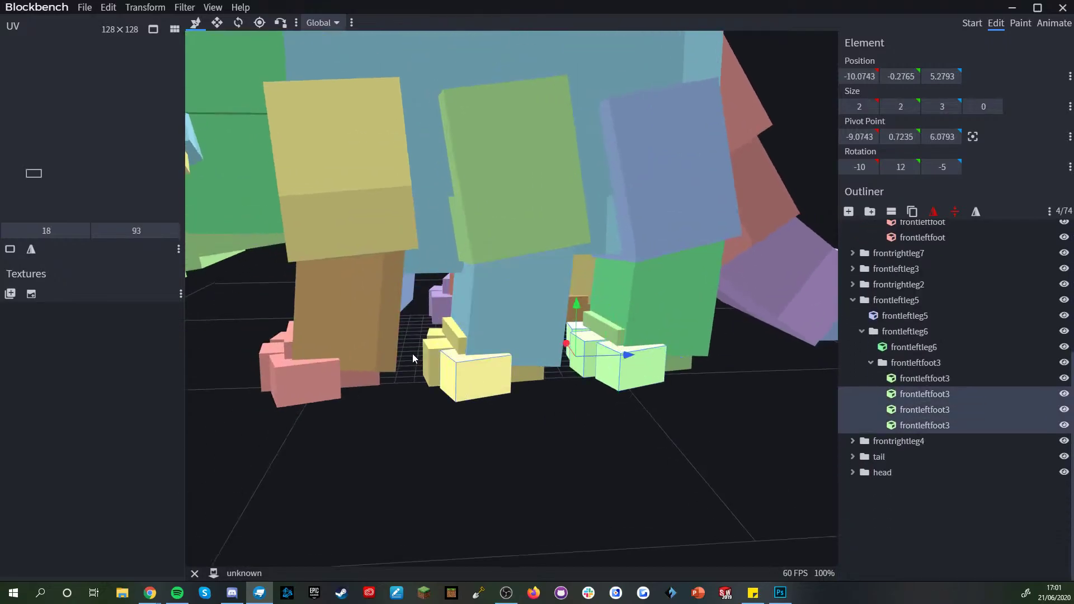
shift+click(434, 341)
shift+click(434, 333)
drag(340, 449, 398, 472)
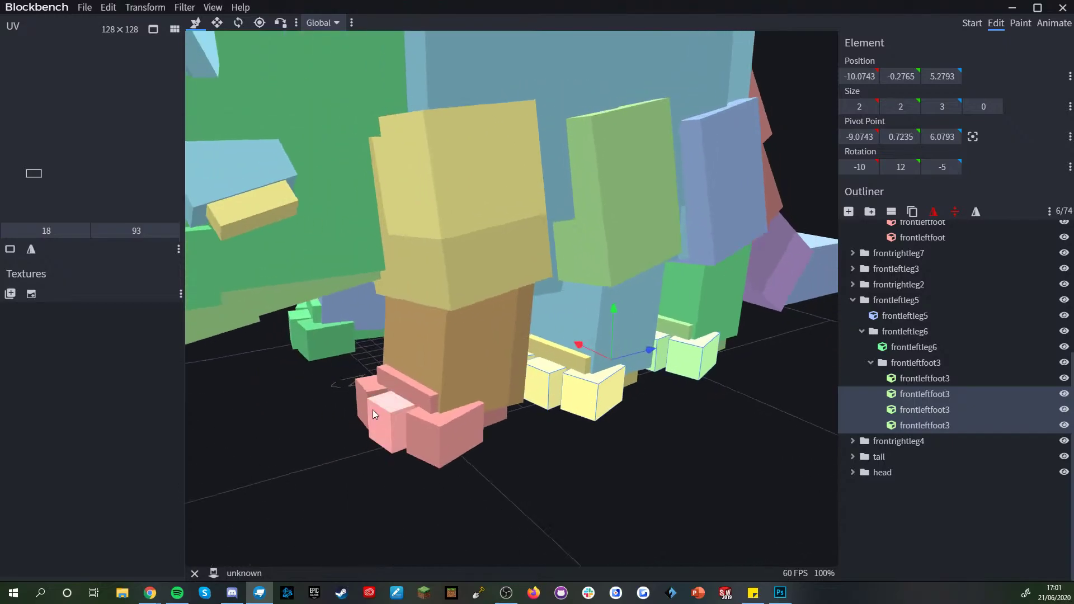
shift+click(367, 382)
shift+click(386, 429)
shift+click(419, 431)
drag(523, 486, 475, 456)
scroll(475, 461, up, 2)
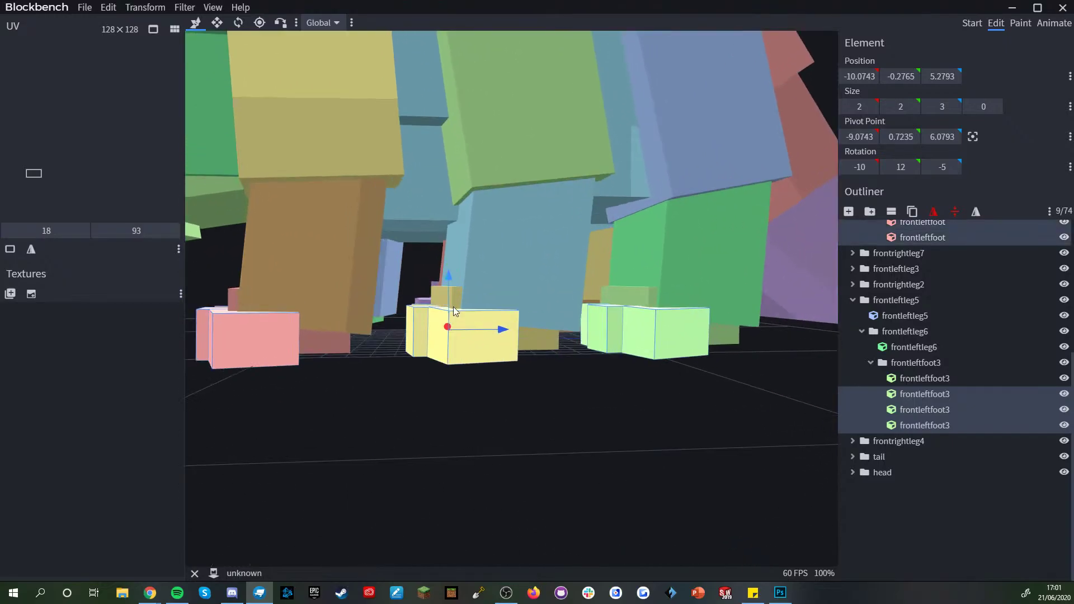
drag(452, 283, 446, 280)
drag(542, 478, 556, 452)
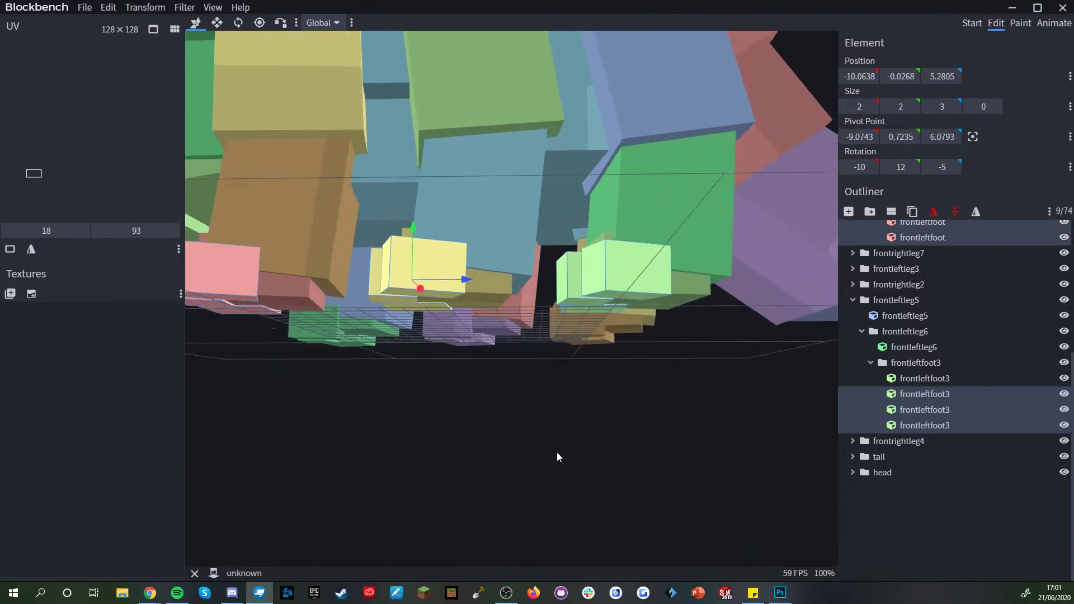
scroll(556, 452, down, 3)
click(887, 529)
- Delete the entire front right leg group, including its lower leg and foot
drag(643, 434, 462, 301)
click(456, 293)
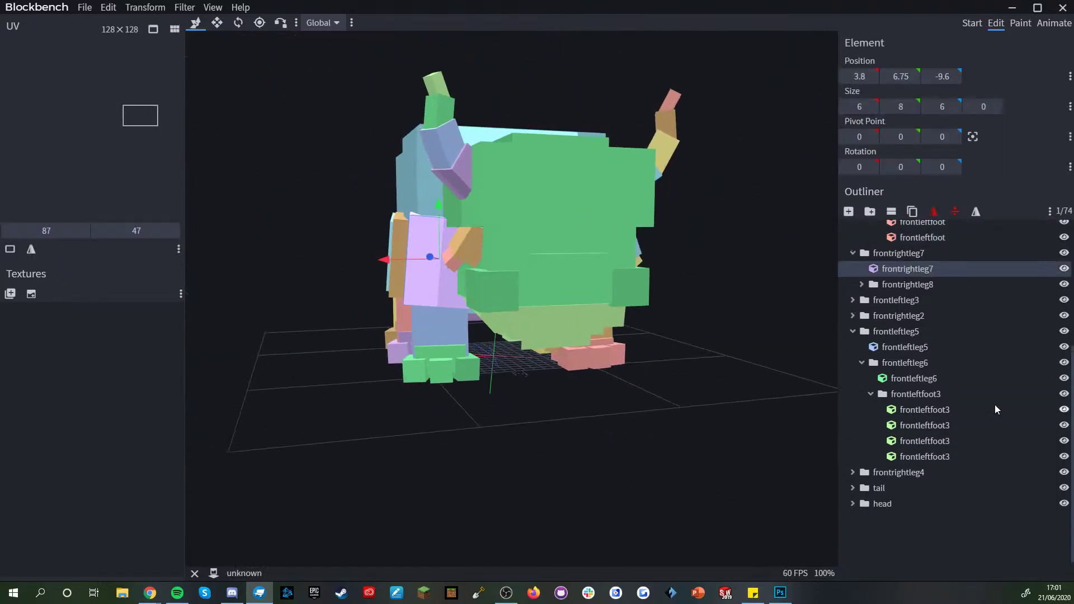
double_click(928, 252)
scroll(964, 398, up, 3)
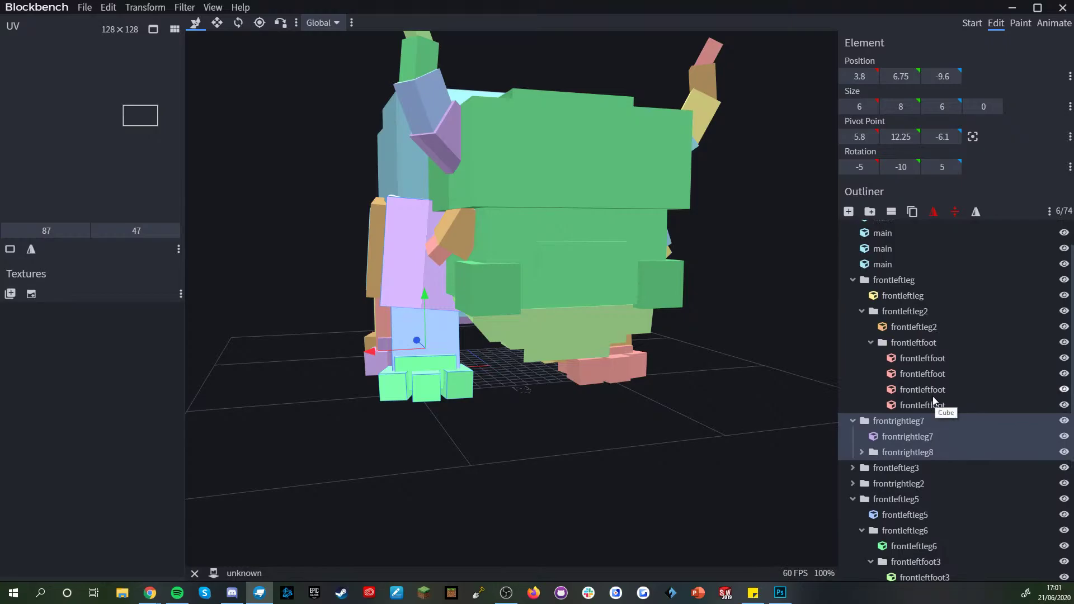
drag(525, 443, 401, 314)
key(Delete)
- Delete the middle and rear right leg groups with all their cubes
click(402, 314)
click(931, 434)
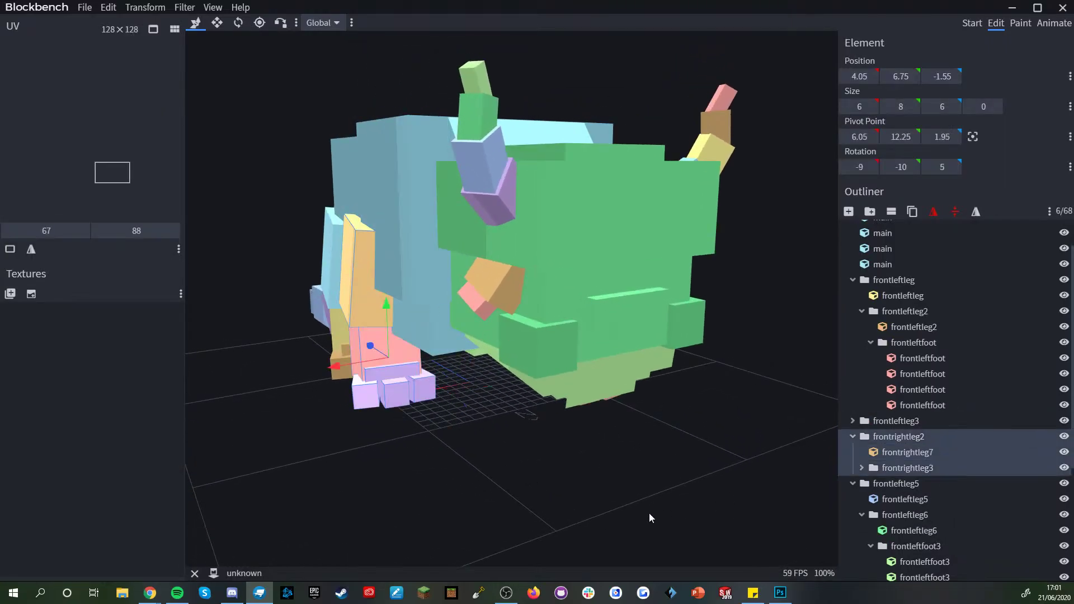
key(Delete)
click(327, 266)
click(945, 460)
key(Delete)
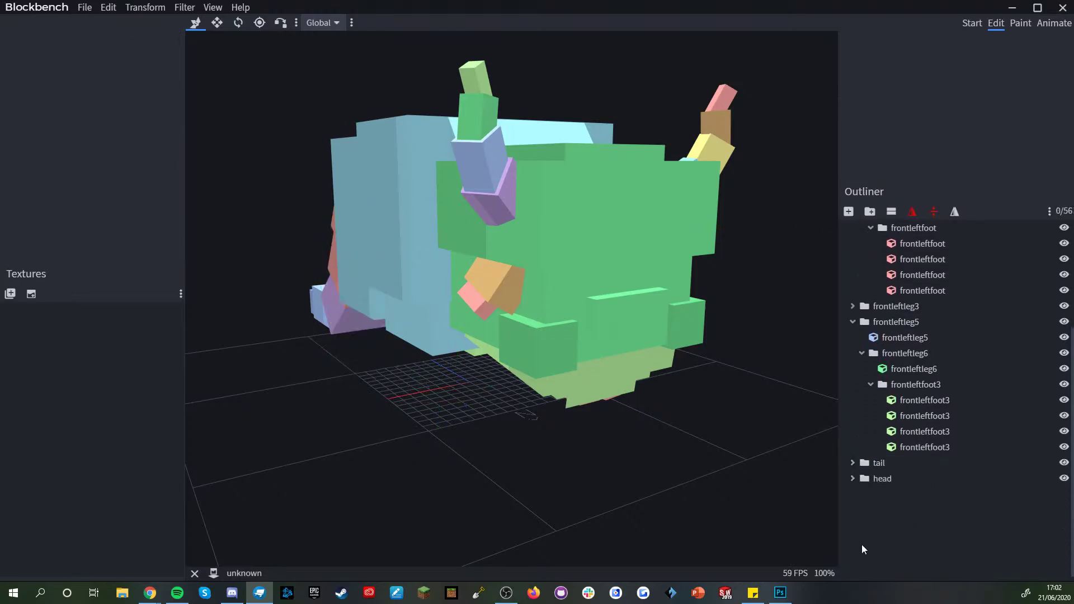
- Examine the head, lower jaw and remaining left legs from the front and side
drag(746, 519, 343, 380)
click(337, 367)
right_drag(345, 424, 408, 400)
scroll(426, 405, up, 4)
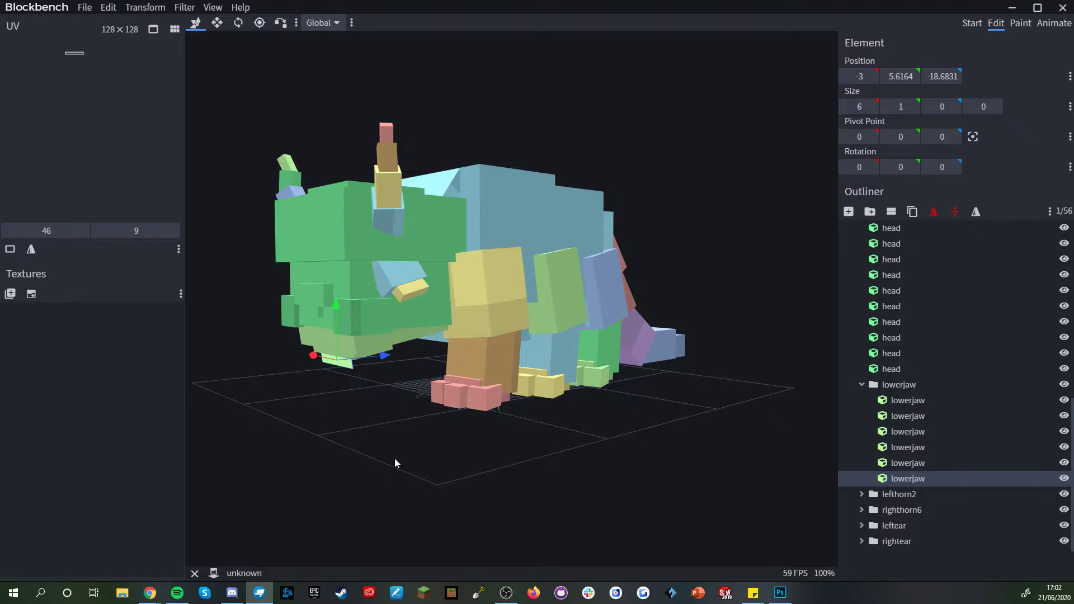
drag(394, 457, 808, 432)
scroll(872, 526, down, 2)
click(873, 536)
drag(755, 498, 475, 471)
drag(456, 388, 522, 398)
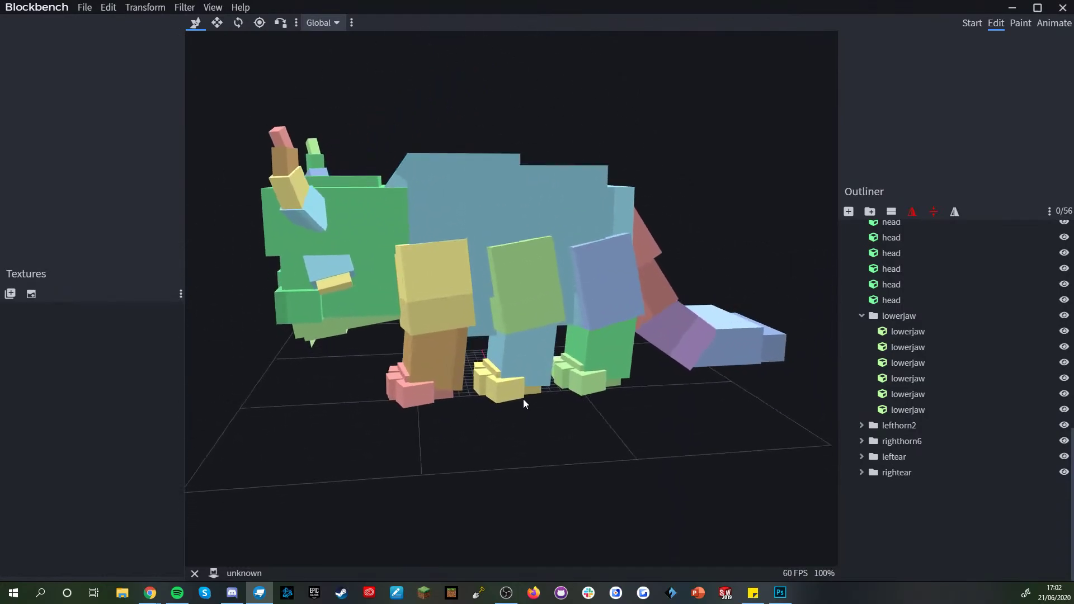
- Duplicate the frontleftleg group and flip the copy along X to form the front right leg
scroll(522, 398, up, 2)
click(405, 264)
scroll(1002, 388, up, 1)
click(881, 324)
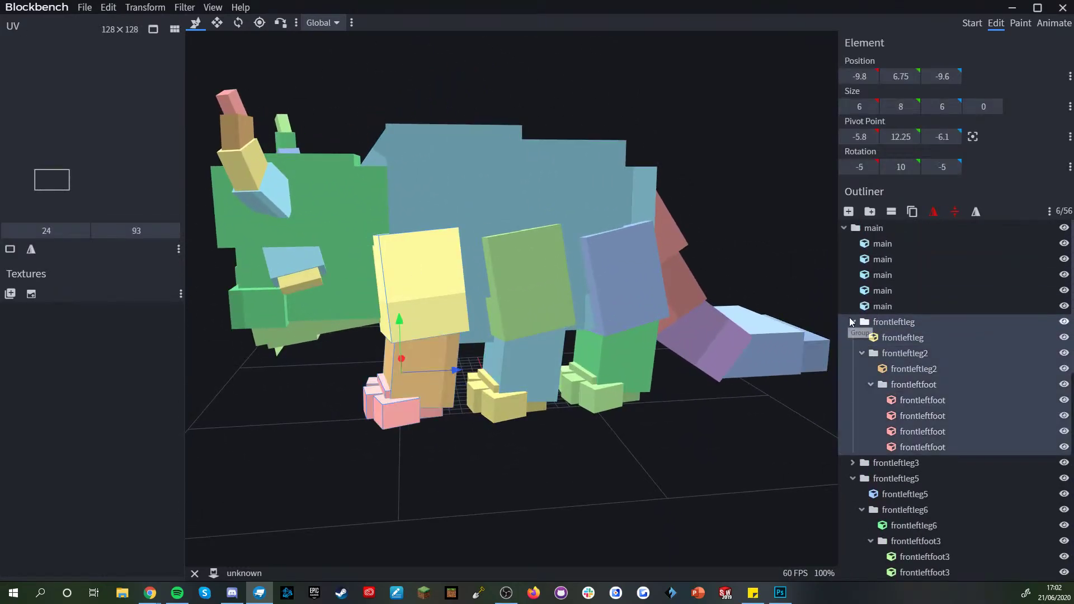
click(851, 322)
click(852, 353)
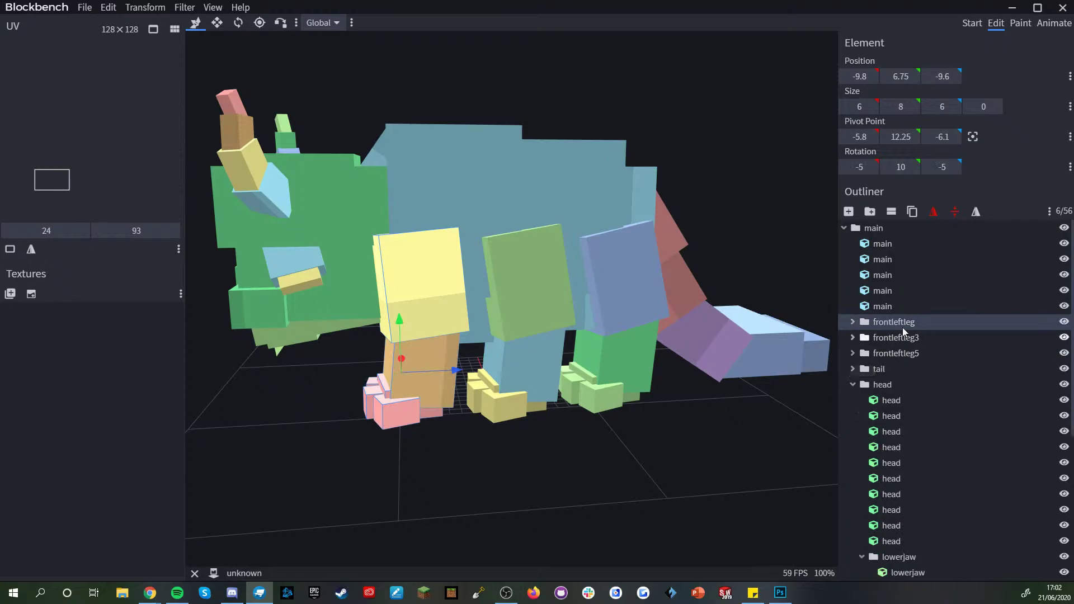
click(913, 211)
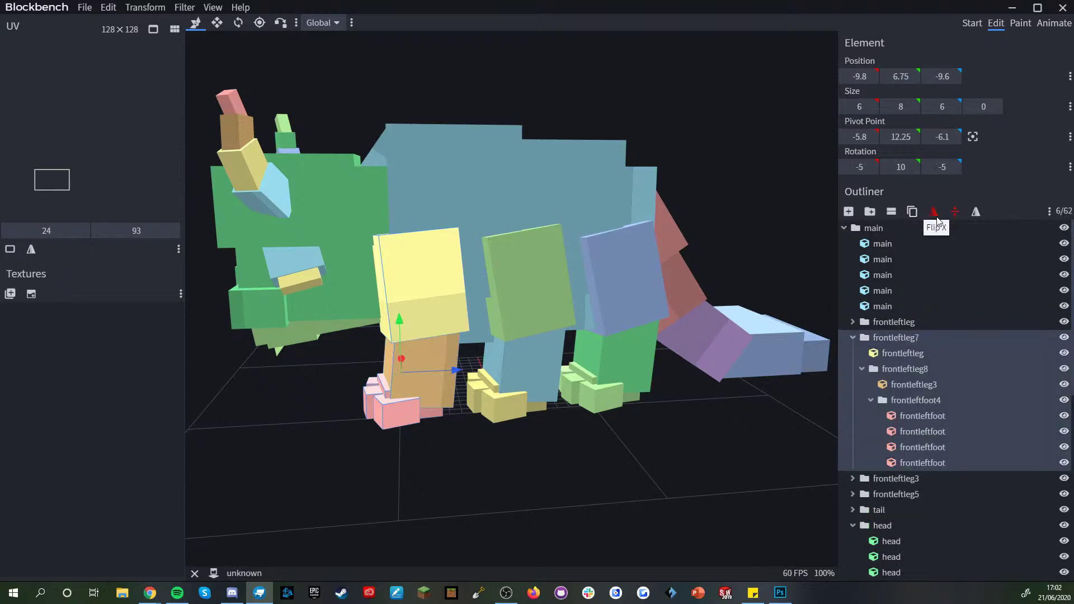
click(933, 211)
- Duplicate the middle left leg group, frontleftleg3, and flip the copy along X to the right side
click(852, 337)
click(875, 354)
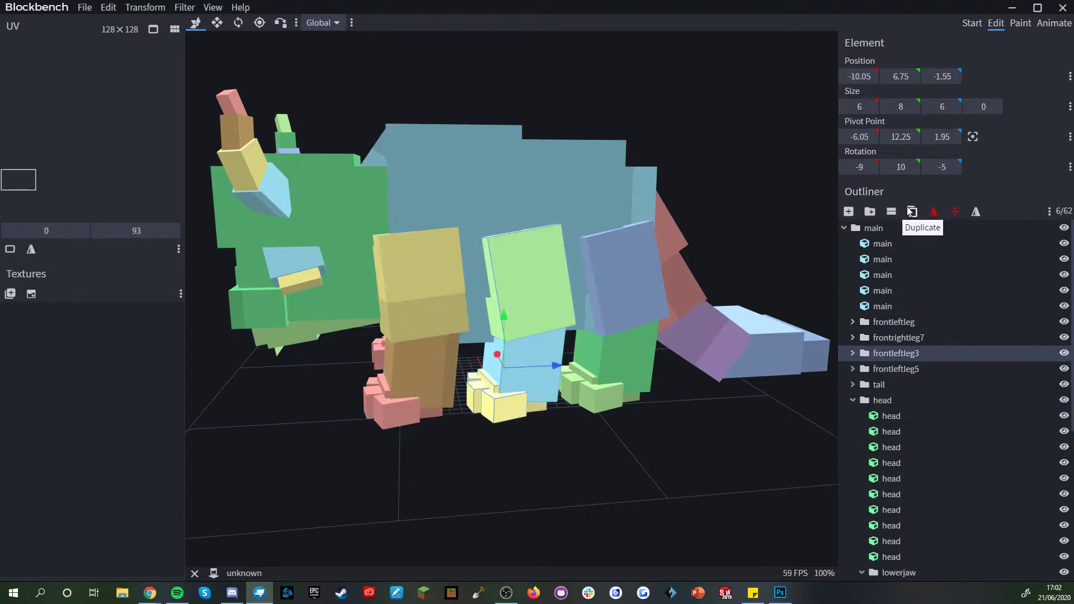
click(912, 211)
click(934, 211)
- Duplicate the rear left leg group, frontleftleg5, flip the copy along X, and clear the selection
click(853, 369)
click(889, 384)
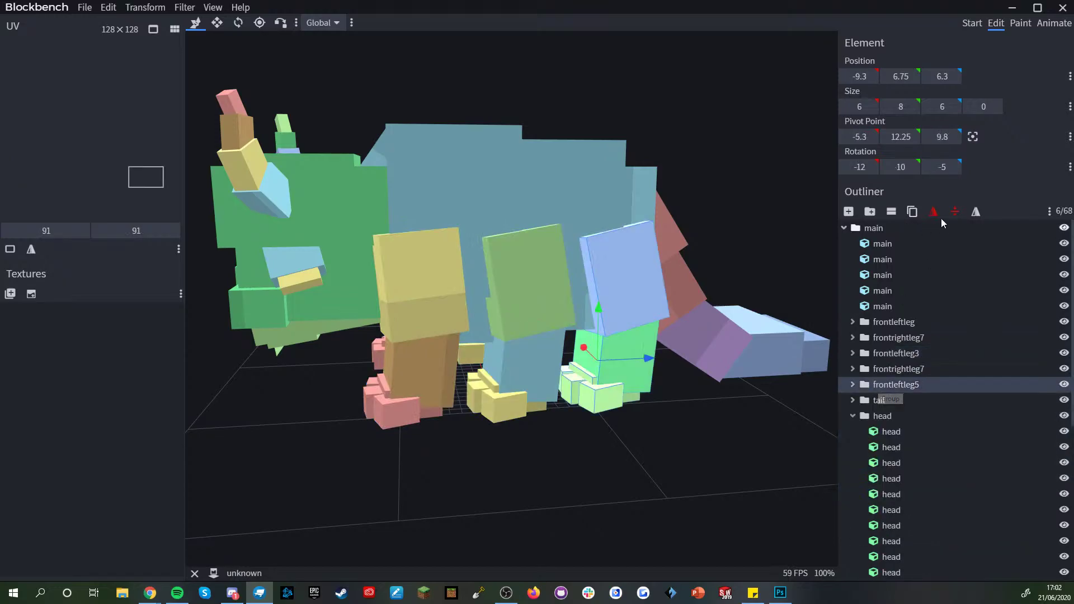
click(912, 211)
click(934, 211)
scroll(1006, 481, down, 3)
scroll(985, 534, down, 4)
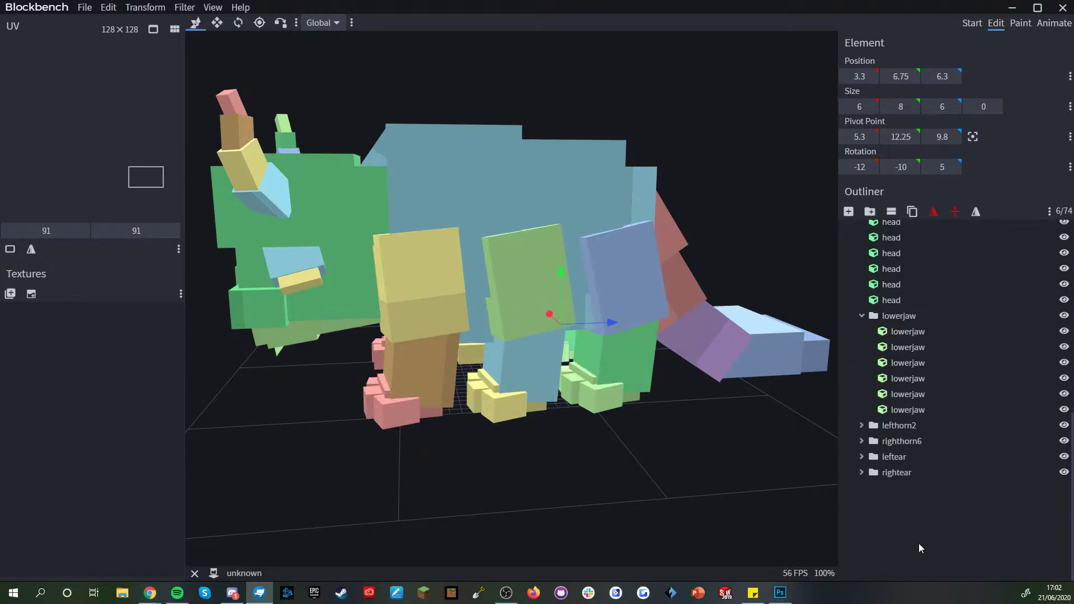
click(919, 543)
- Examine the six-legged model from the front and side to check its mirrored legs and overall shape
scroll(709, 459, down, 3)
drag(710, 459, 746, 440)
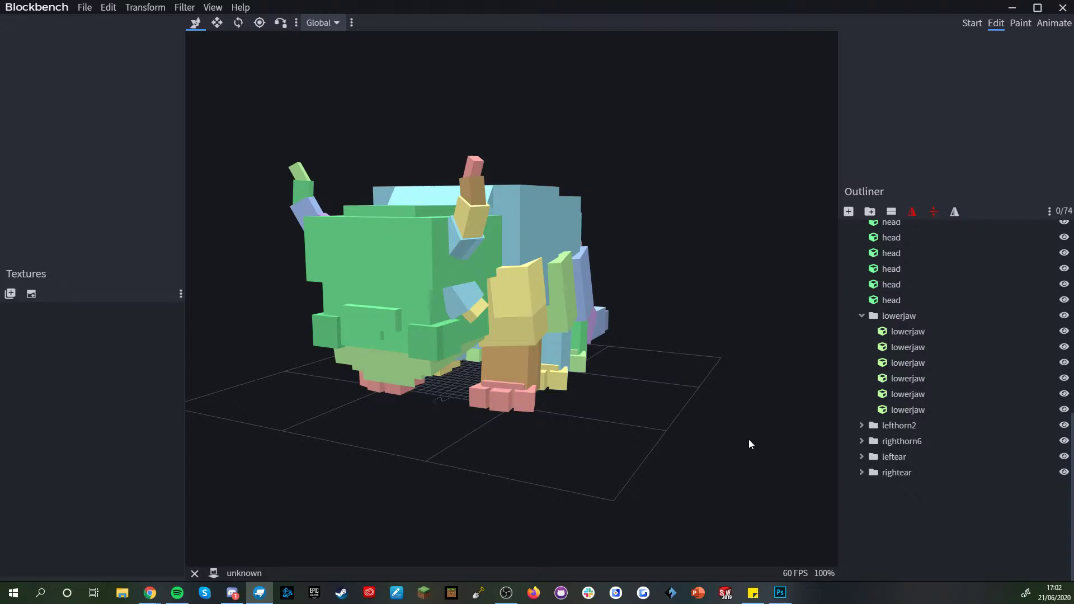
right_drag(709, 445, 735, 444)
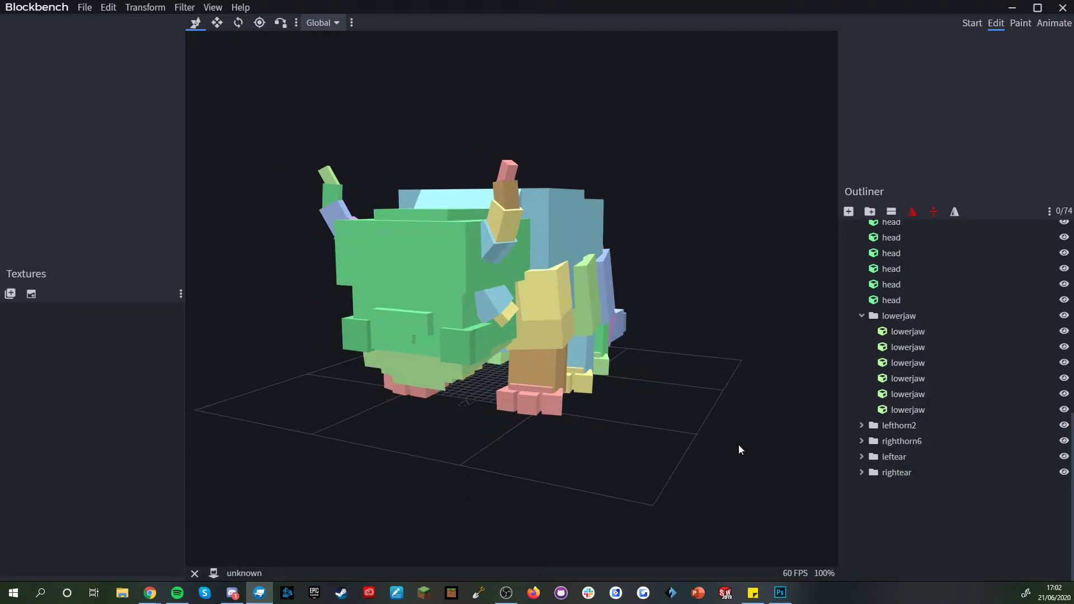
drag(677, 452, 674, 429)
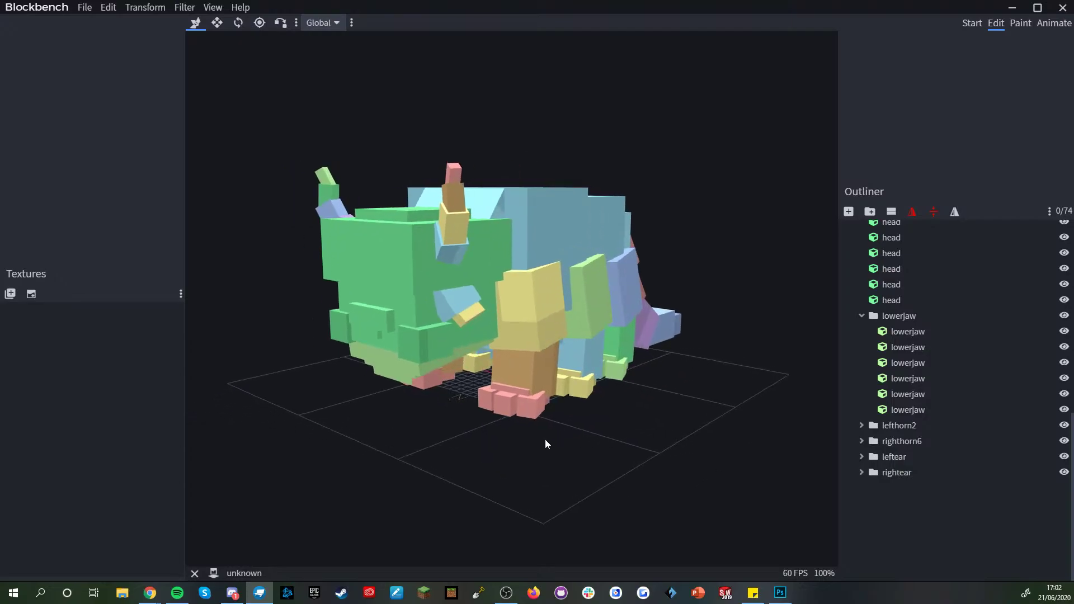
drag(540, 481, 468, 475)
right_drag(431, 472, 398, 476)
drag(398, 476, 420, 478)
scroll(423, 475, up, 2)
right_drag(423, 474, 463, 449)
drag(463, 452, 676, 421)
scroll(669, 440, up, 3)
- Create a template texture for the whole model with a resolution of 32
right_click(125, 336)
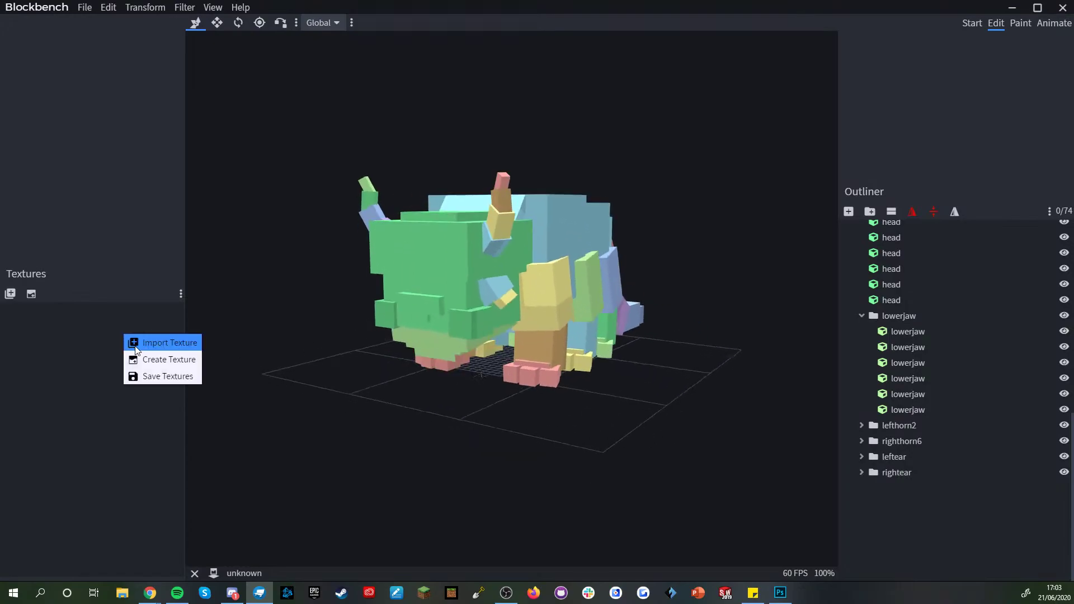
click(162, 359)
click(497, 129)
click(426, 149)
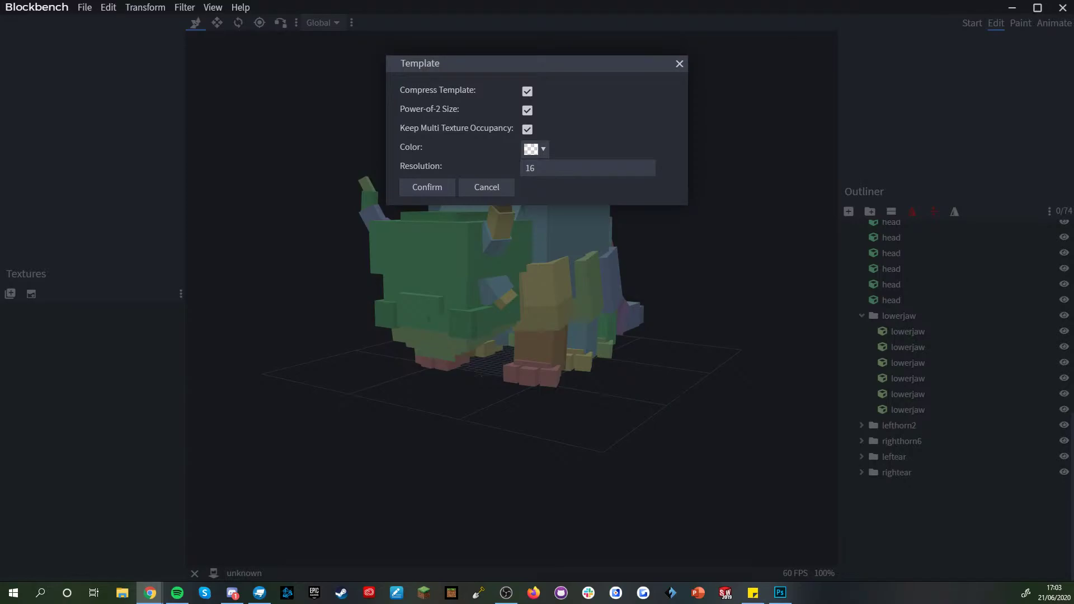
click(551, 169)
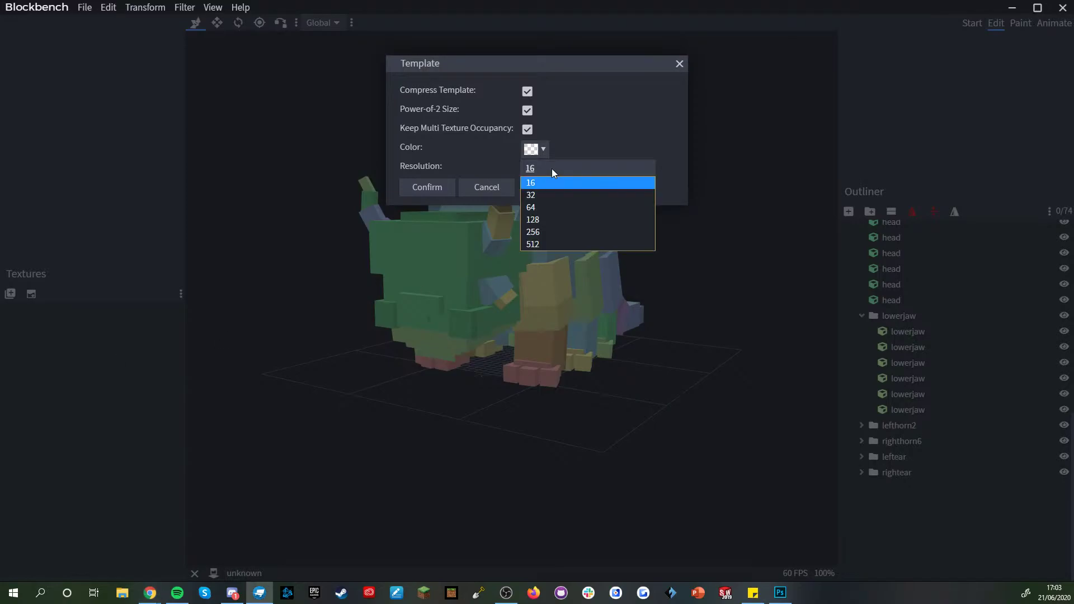
click(538, 196)
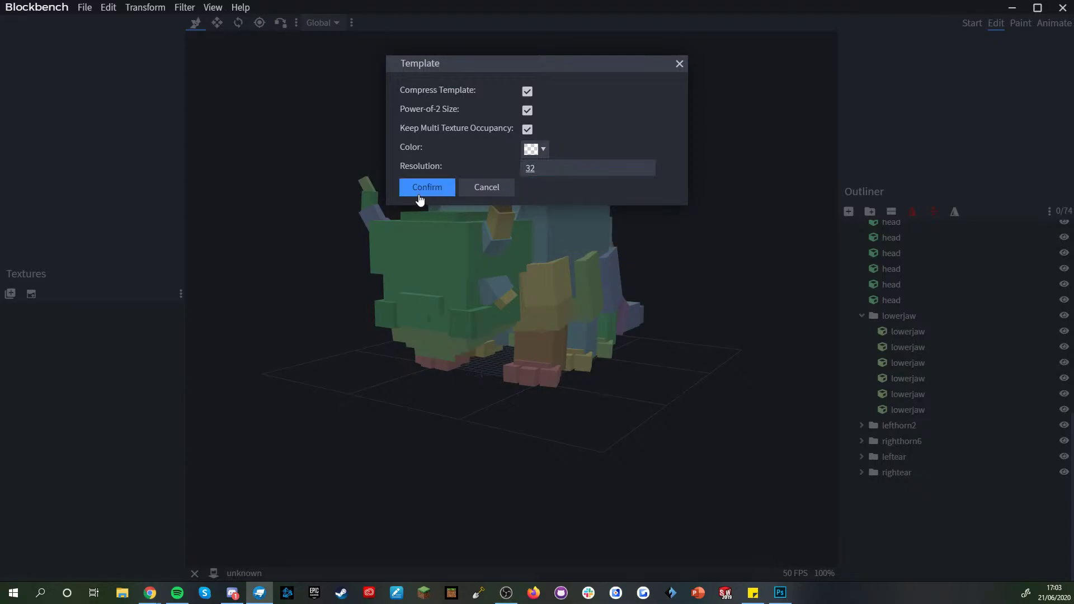
click(419, 194)
- Inspect the template texture on the model from both sides and switch to the Animate workspace
drag(564, 451, 355, 412)
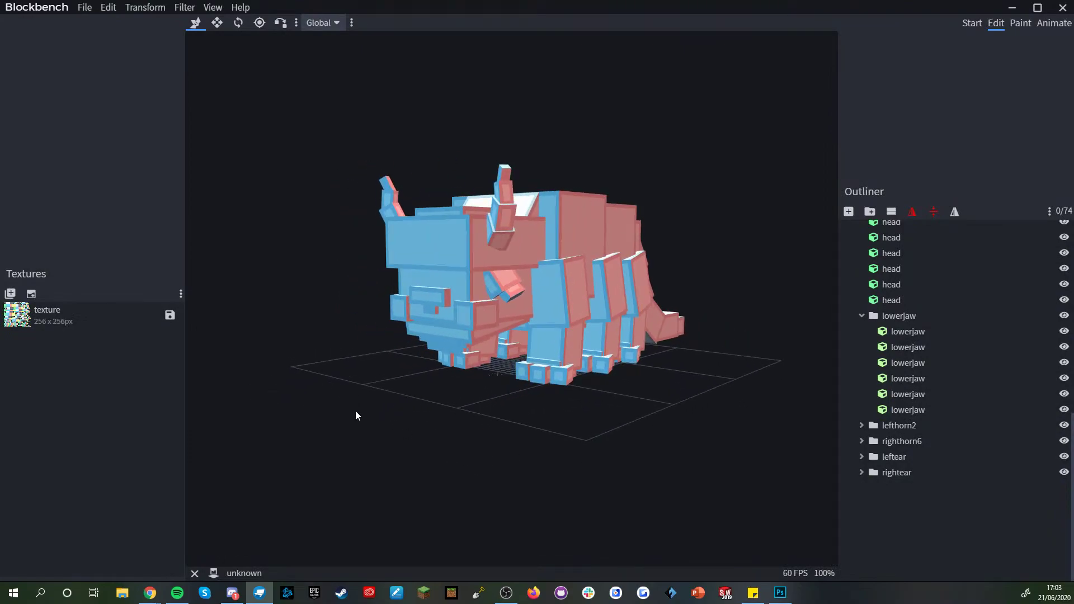
drag(355, 415, 537, 391)
click(1052, 23)
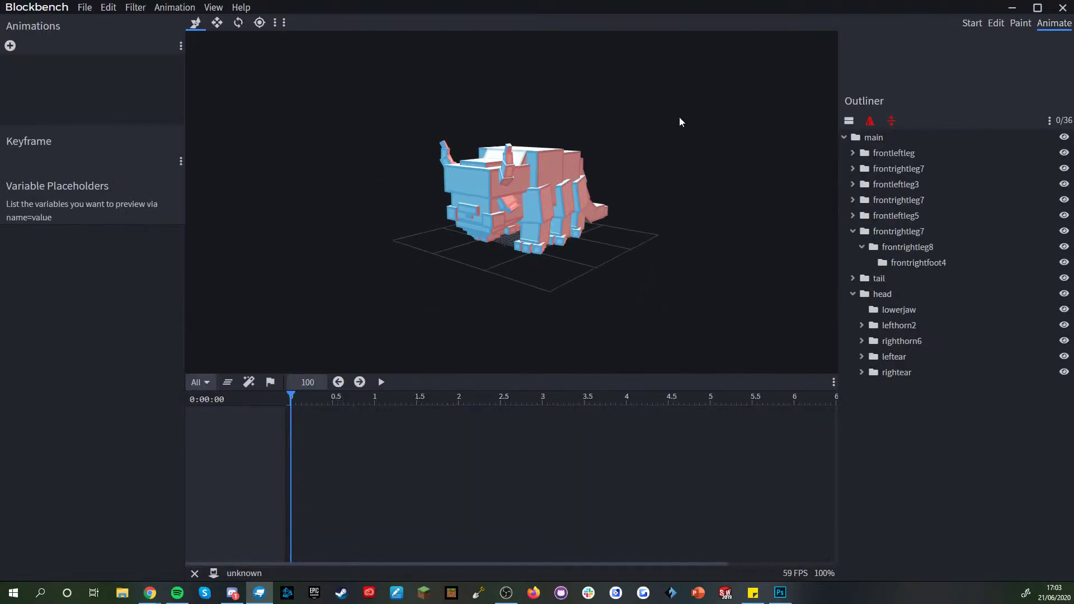
- Switch to Chrome, view several Appa reference pictures including the DeviantArt and Comic Book images, and return to Blockbench
key(alt+Tab)
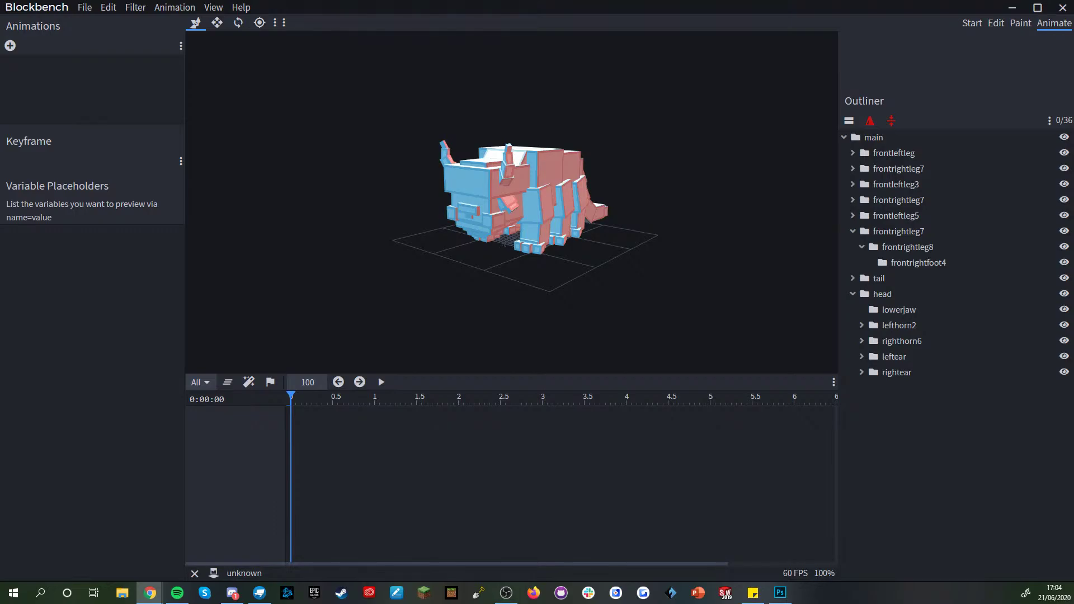
key(alt+Tab)
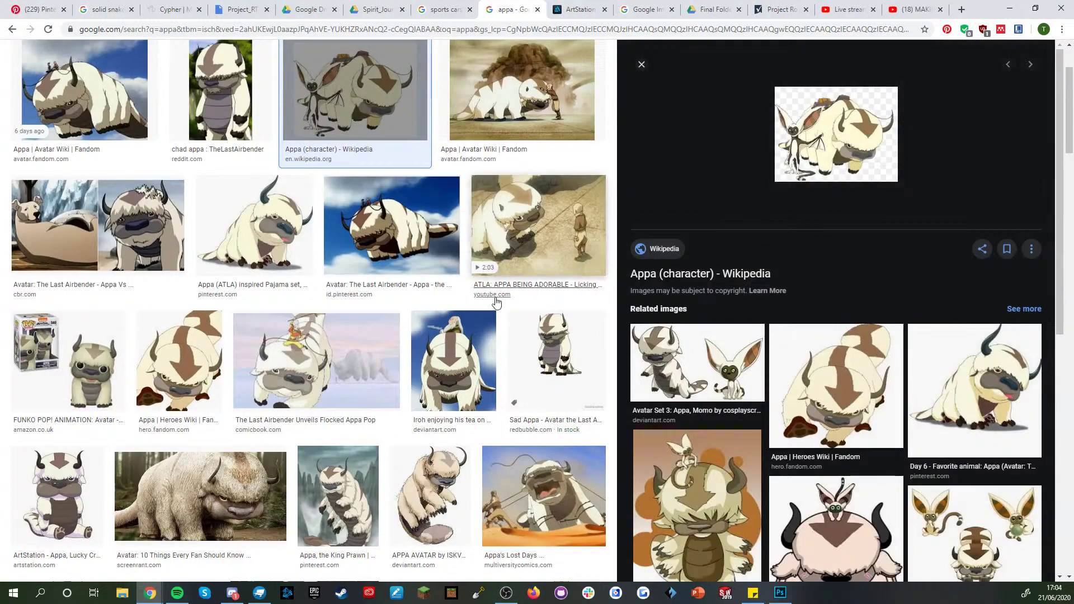
click(453, 358)
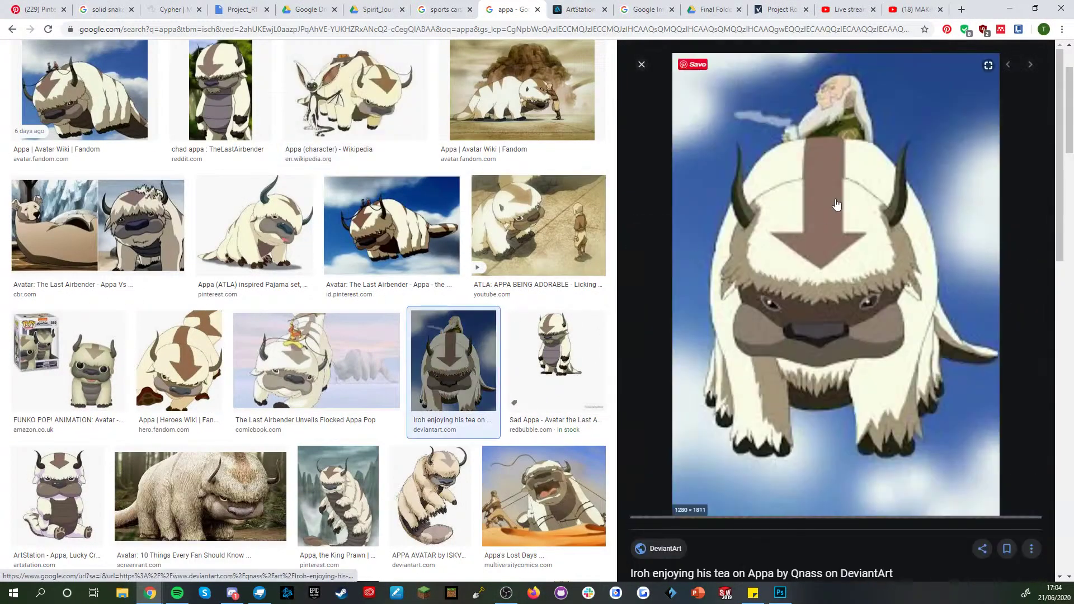
click(555, 358)
click(365, 421)
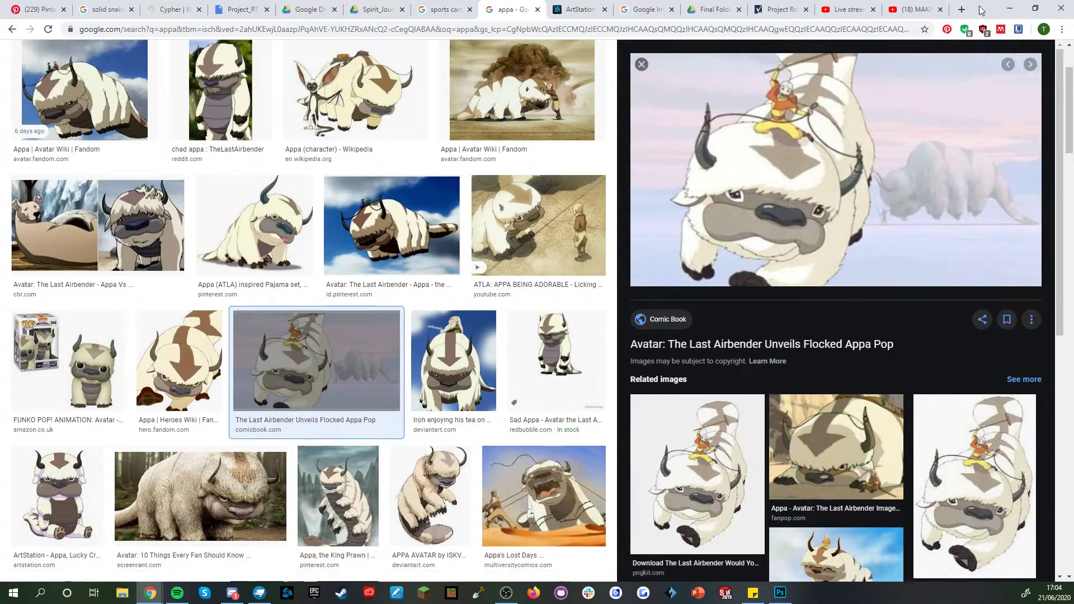
click(1009, 8)
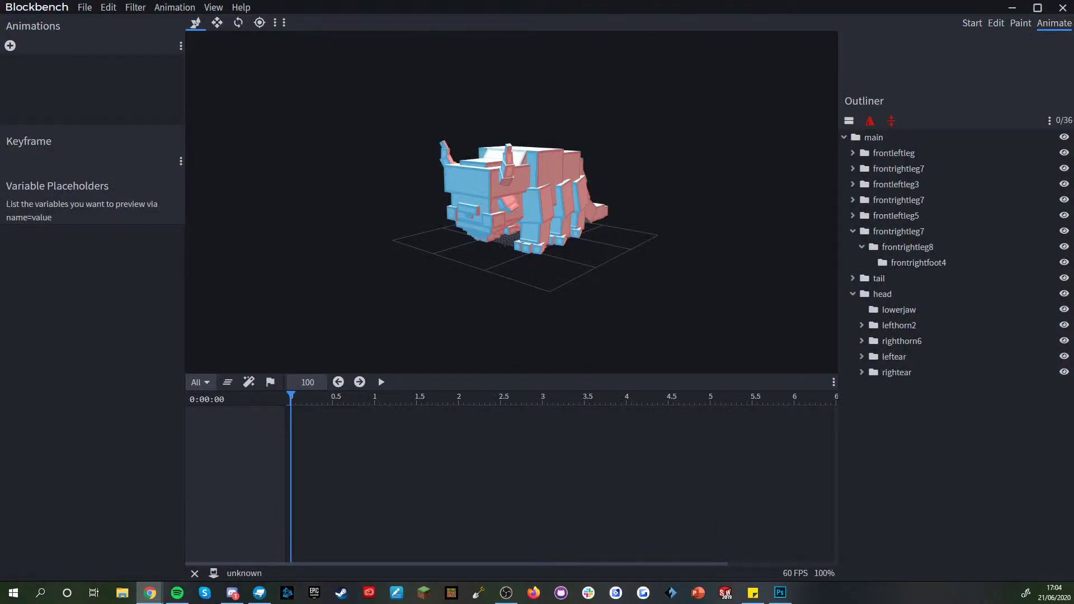
- Switch to the Paint workspace with the whole model in view and check the Appa reference in Chrome
drag(405, 234, 464, 263)
scroll(464, 263, up, 5)
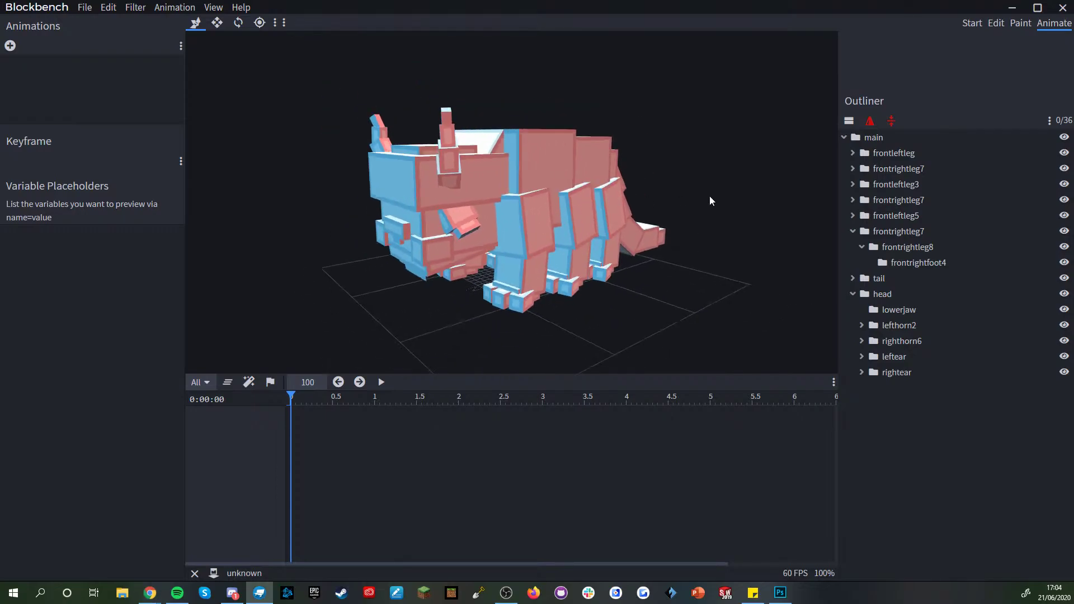
click(1021, 24)
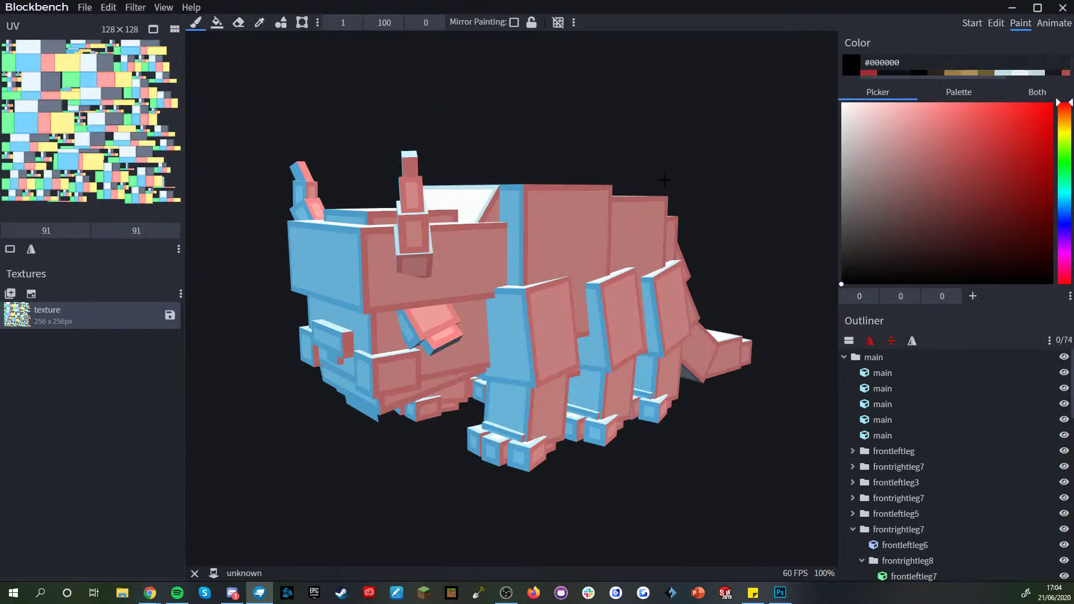
right_drag(602, 309, 605, 268)
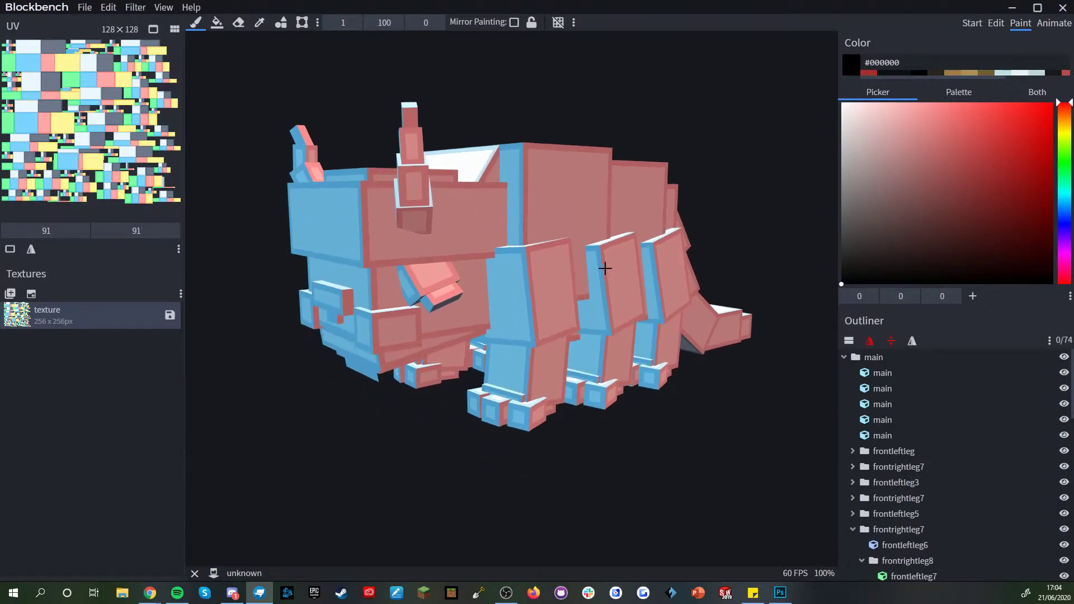
scroll(603, 273, down, 3)
drag(613, 326, 619, 299)
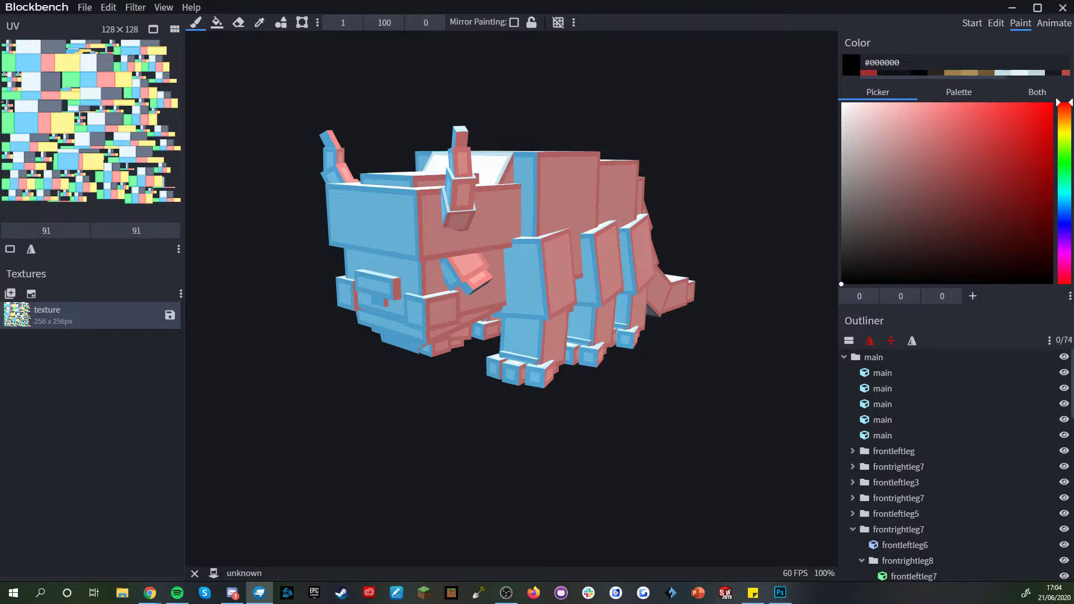
click(149, 592)
scroll(923, 430, down, 10)
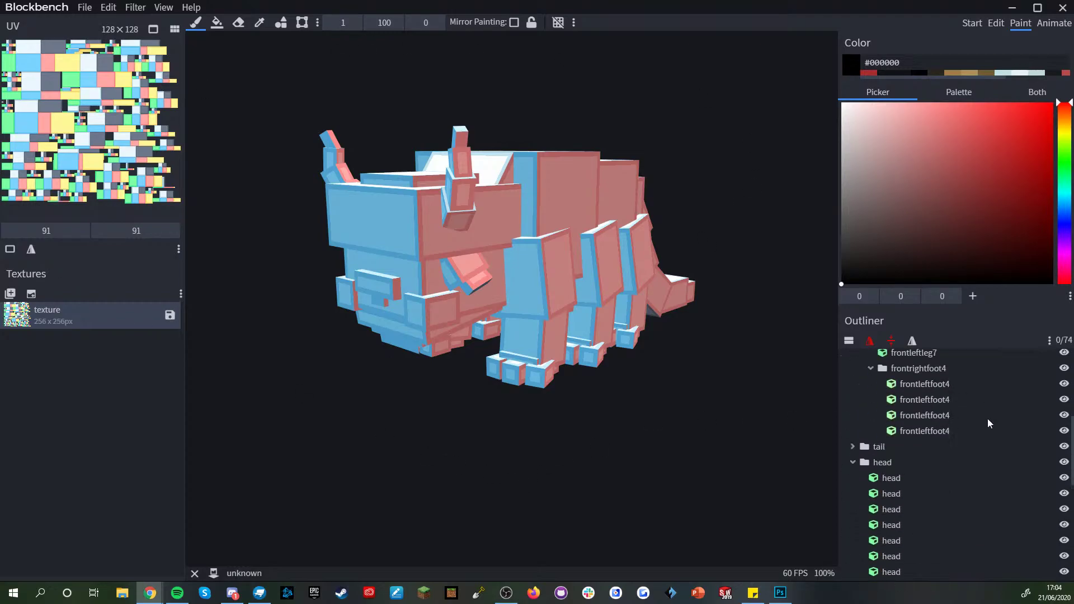
- Fill the upper head cube with beige #e6d4b1 using the Paint Bucket in Cube mode
drag(1063, 125, 1064, 123)
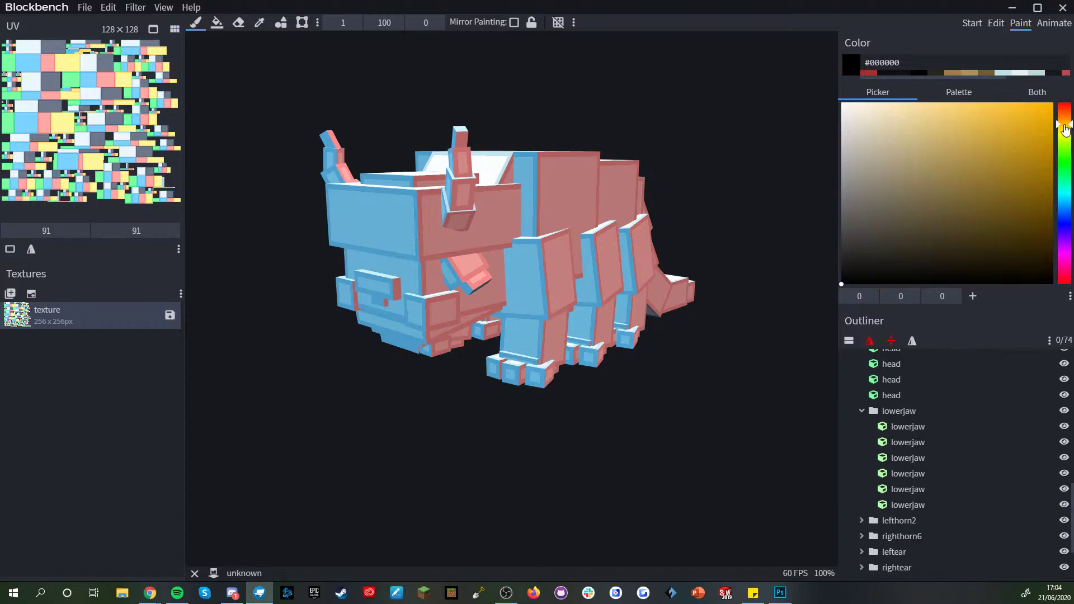
mouse_move(884, 129)
mouse_down()
mouse_move(873, 113)
mouse_move(902, 116)
mouse_move(890, 121)
mouse_up()
scroll(364, 162, up, 4)
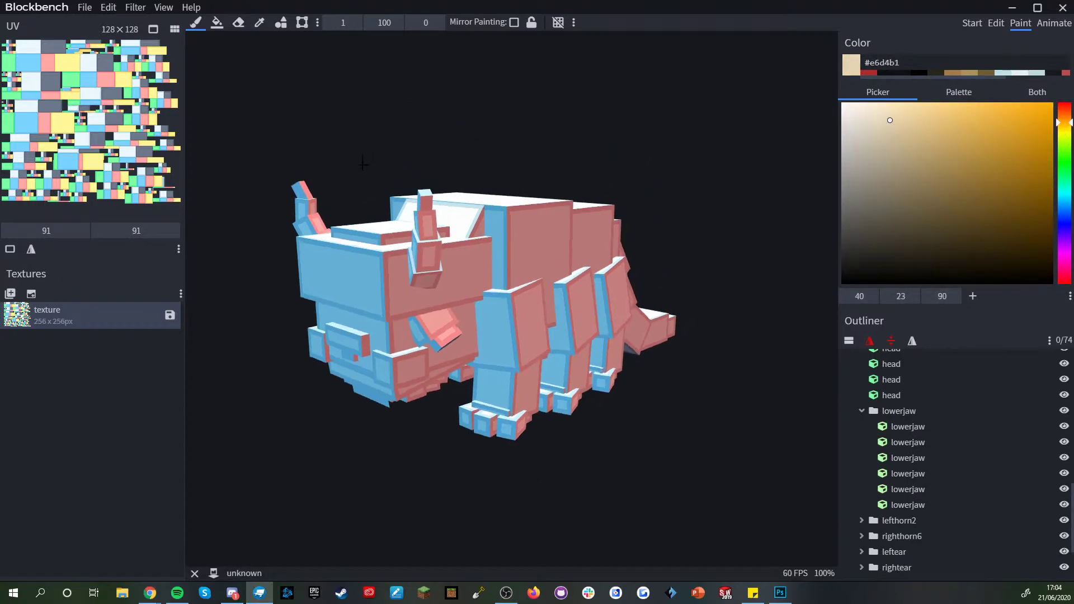
click(217, 22)
click(338, 22)
click(353, 54)
click(445, 320)
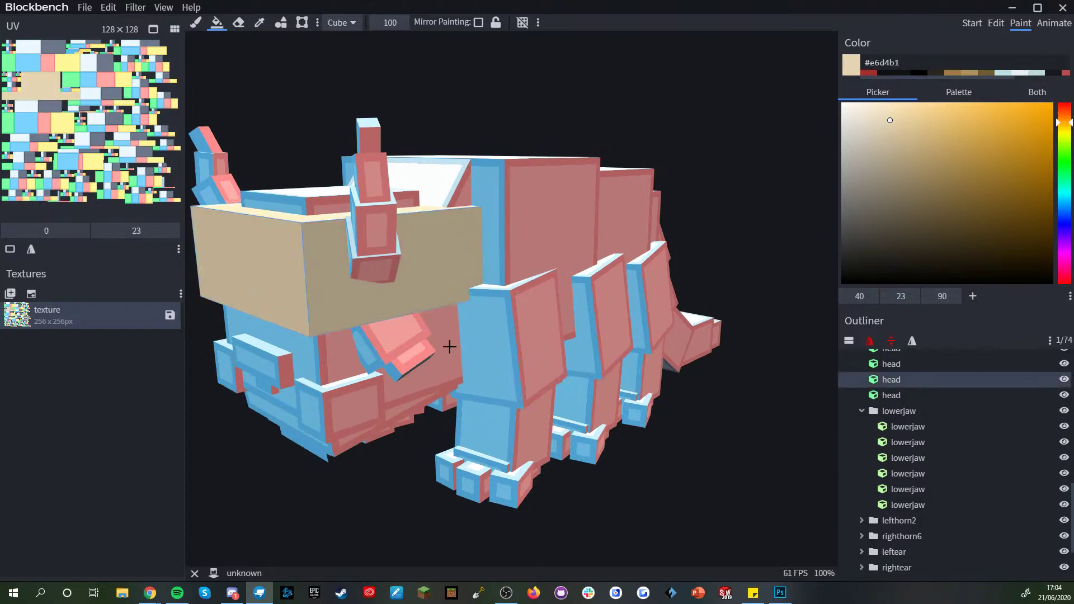
- Refill the upper head cube with a lighter cream tone and check it against the model
scroll(445, 325, down, 3)
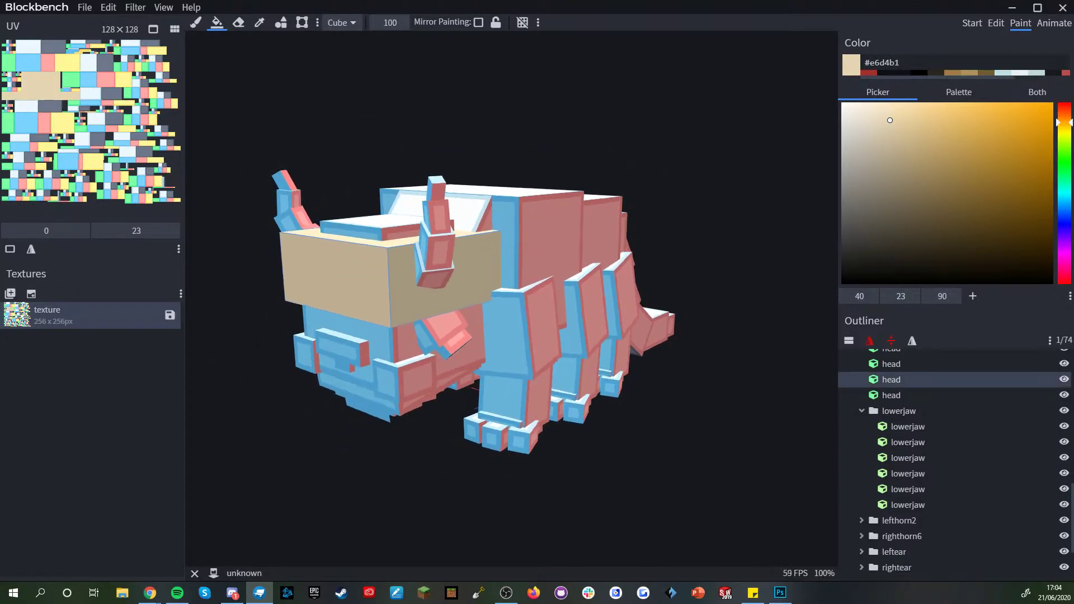
right_drag(352, 154, 380, 144)
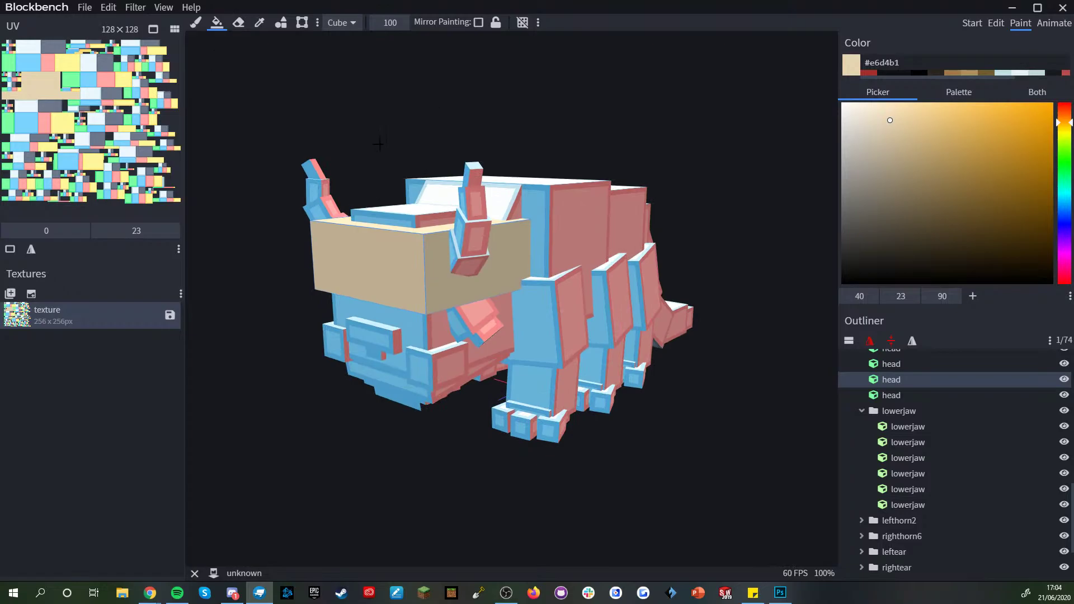
scroll(494, 238, up, 2)
click(876, 114)
click(414, 292)
scroll(427, 332, down, 3)
scroll(427, 358, up, 3)
- Set the paint colour to #f5e8c9 and fill the lower head cube and the front body cube
click(879, 109)
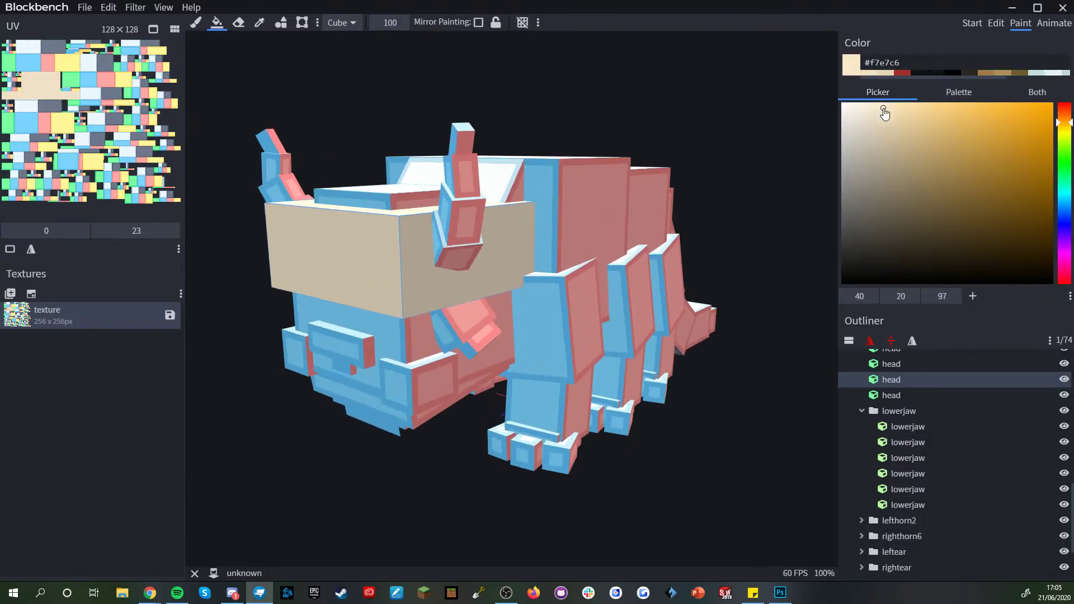
scroll(391, 302, down, 3)
drag(408, 453, 375, 448)
click(469, 298)
click(563, 225)
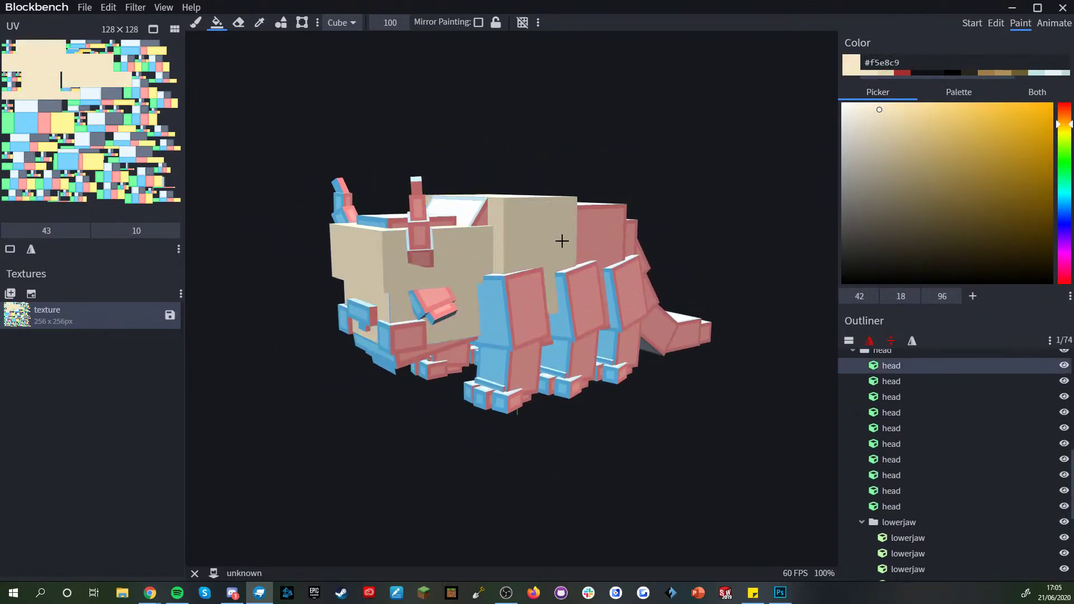
- Fill the rear body cube and the upper and lower segments of the three left legs with #f5e8c9
click(517, 311)
click(598, 240)
click(574, 327)
click(572, 352)
click(510, 369)
click(612, 337)
click(621, 325)
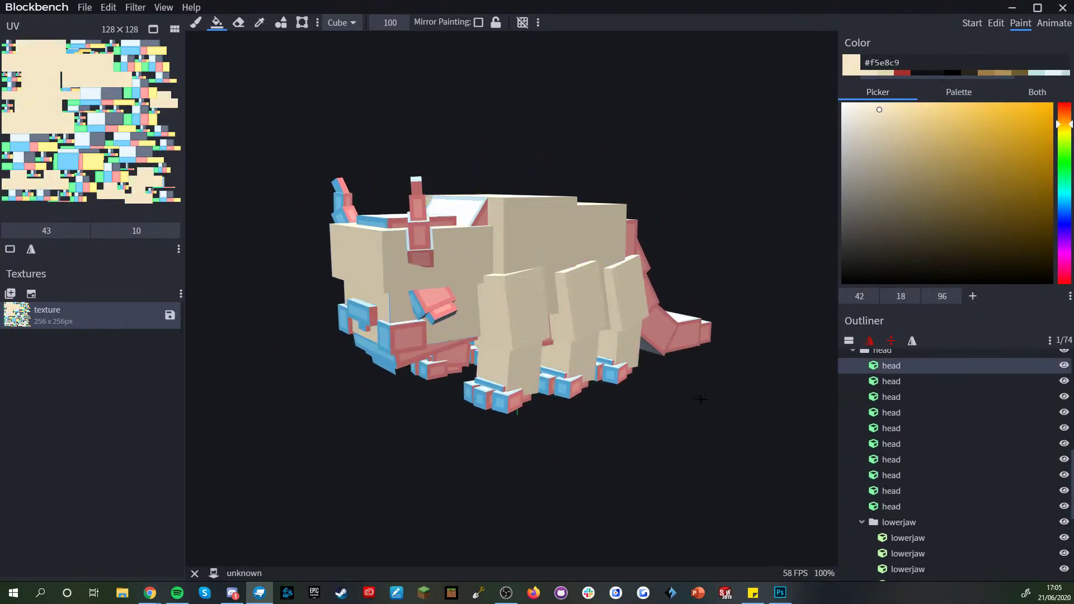
- Refill the front body cube and a middle left leg segment with #f6ebd1, and check the reference in Chrome
click(873, 109)
click(563, 237)
click(571, 334)
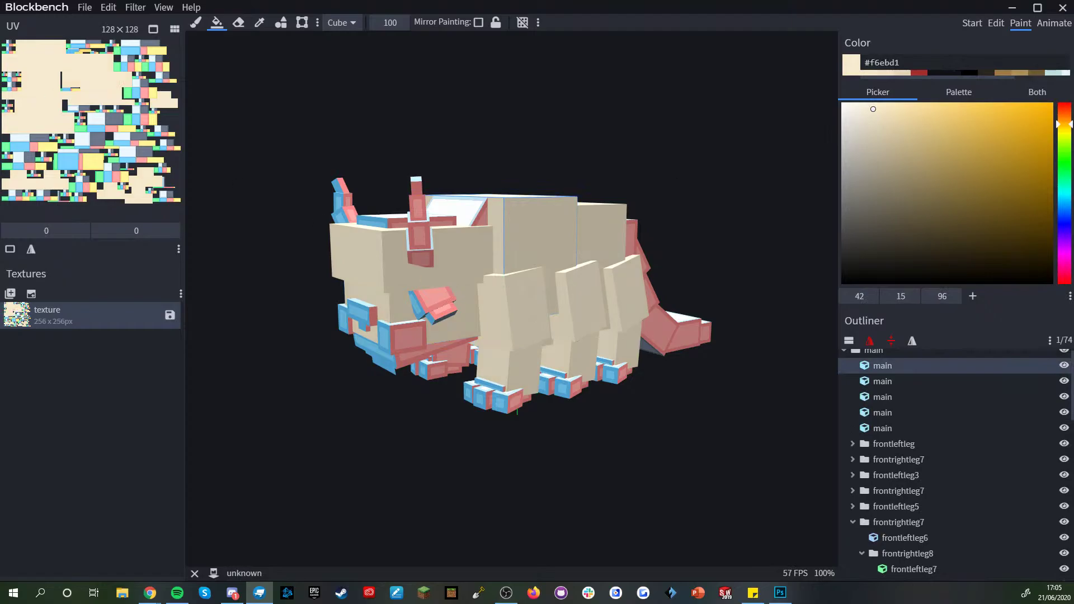
key(alt+Tab)
scroll(749, 453, down, 4)
scroll(851, 472, down, 9)
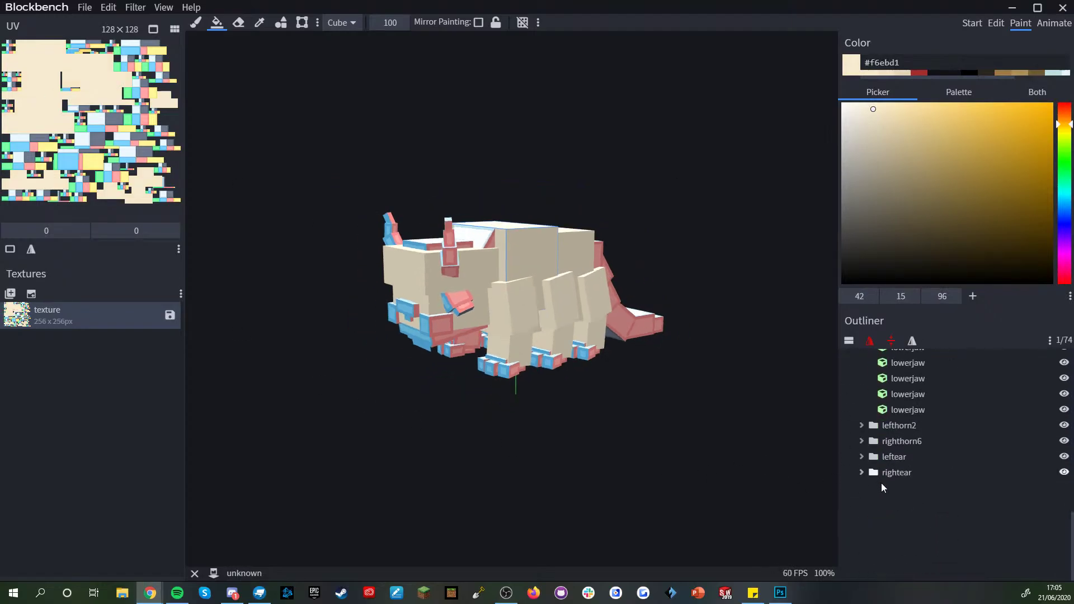
- Collapse the outliner groups and fill the tail and the remaining body cubes with #f6ebd1
click(880, 492)
right_click(854, 502)
click(903, 462)
drag(672, 464, 436, 444)
drag(417, 243, 297, 429)
drag(414, 465, 684, 475)
scroll(680, 468, up, 3)
scroll(678, 464, up, 5)
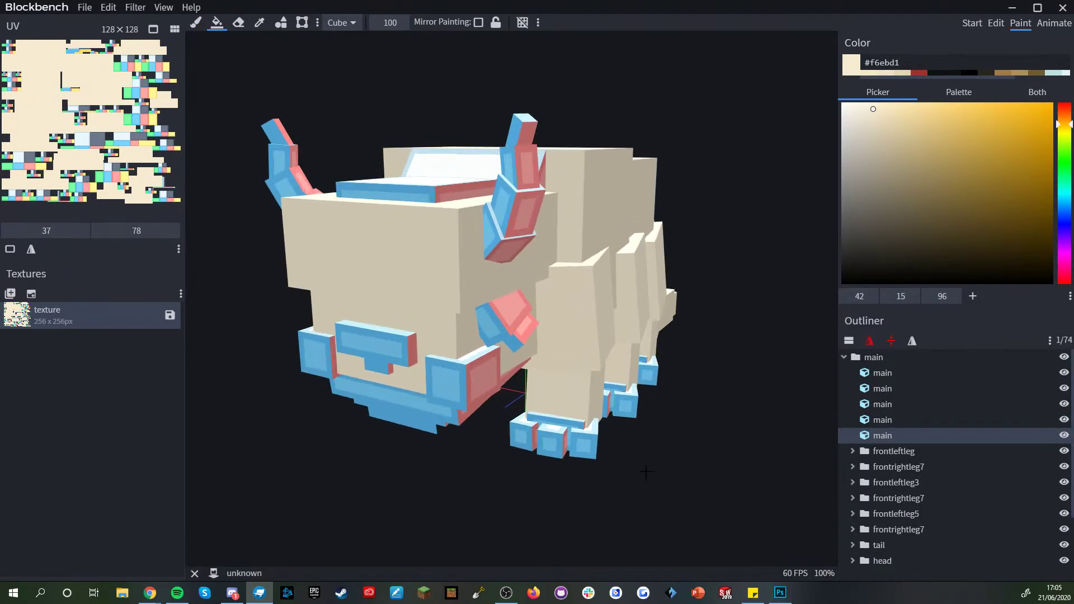
- Check the reference, set the paint colour to #1c1a16 and fill the cubes of the front left foot
scroll(671, 471, up, 1)
drag(884, 209, 896, 263)
key(alt+Tab)
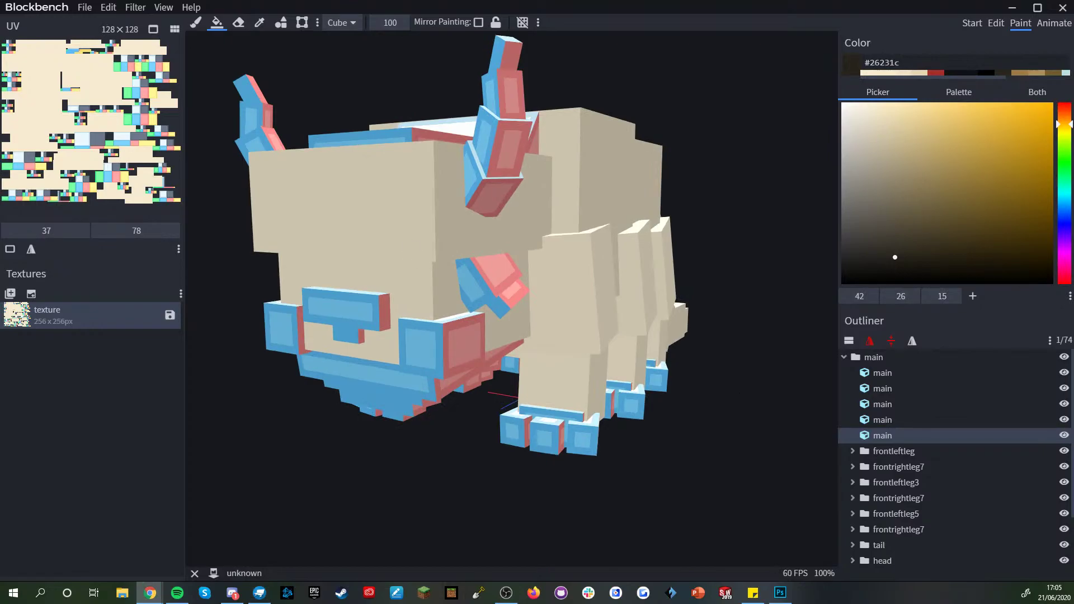
drag(897, 271, 890, 264)
drag(581, 422, 518, 434)
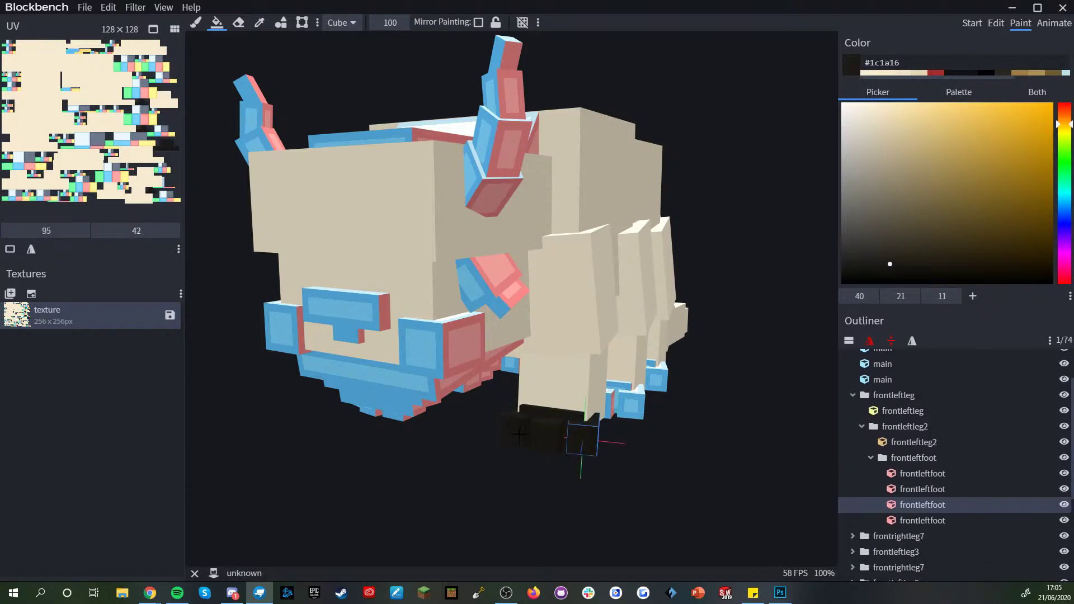
- Adjust the paint colour to dark brown #272118 and refill the front left foot's cubes
scroll(574, 480, up, 2)
drag(900, 269, 903, 268)
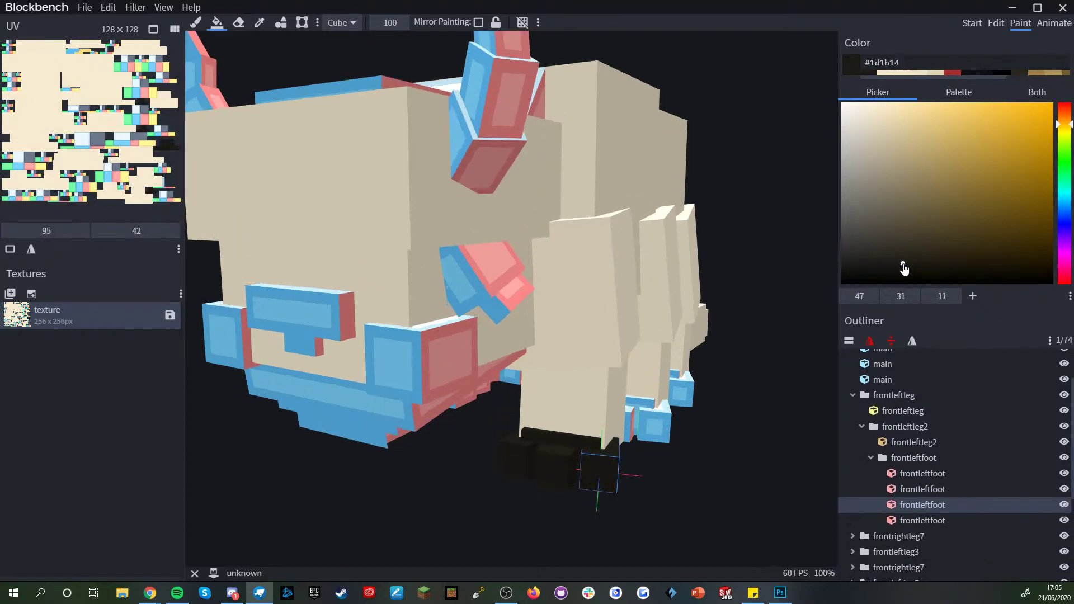
drag(1061, 126, 1061, 123)
drag(1062, 124, 1062, 121)
drag(928, 238, 921, 266)
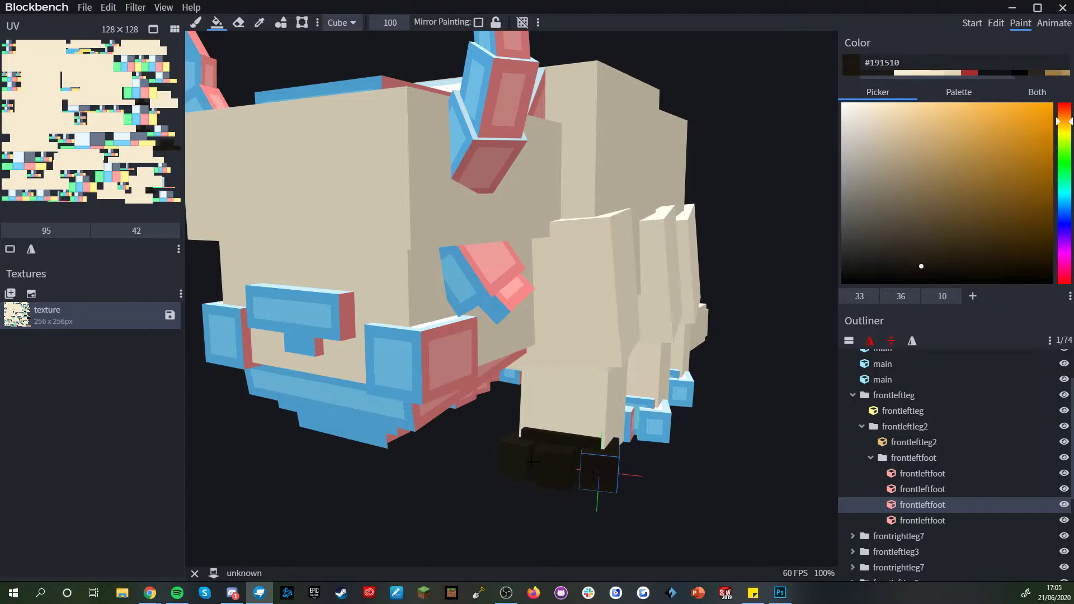
click(925, 256)
click(544, 451)
click(524, 455)
- Fill the cubes of the middle and rear left feet with #272118 and clear the selection
drag(727, 455, 629, 465)
drag(525, 470, 513, 432)
drag(649, 449, 611, 410)
drag(696, 474, 562, 430)
scroll(635, 465, down, 5)
scroll(952, 508, down, 2)
click(952, 508)
scroll(562, 430, up, 3)
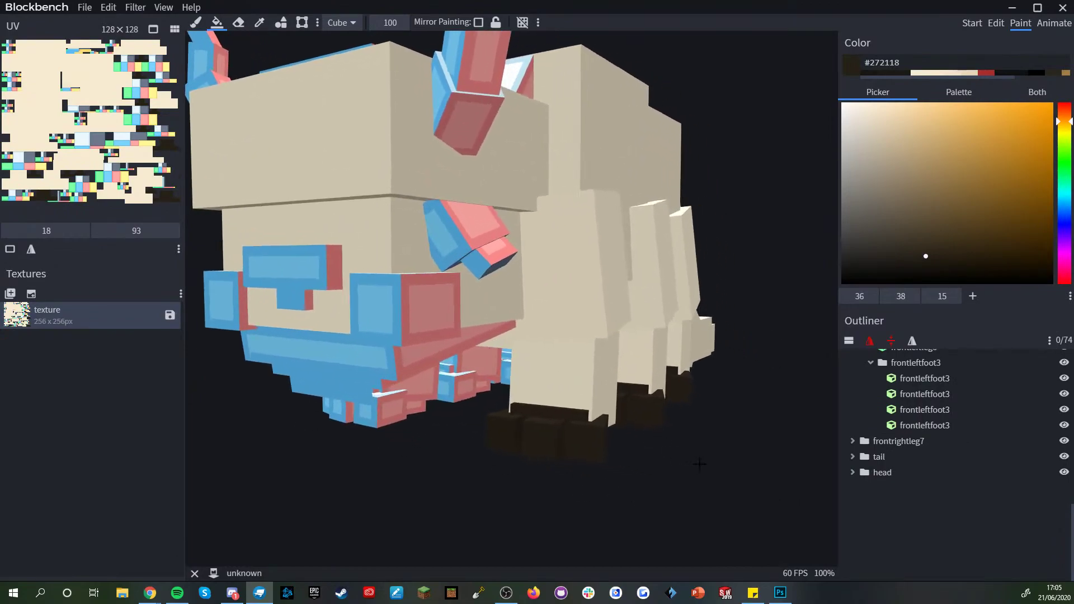
- Set the paint colour to #7a694b and fill the muzzle's cheek cube above the painted front foot
drag(697, 464, 637, 487)
scroll(632, 489, up, 3)
drag(582, 509, 602, 508)
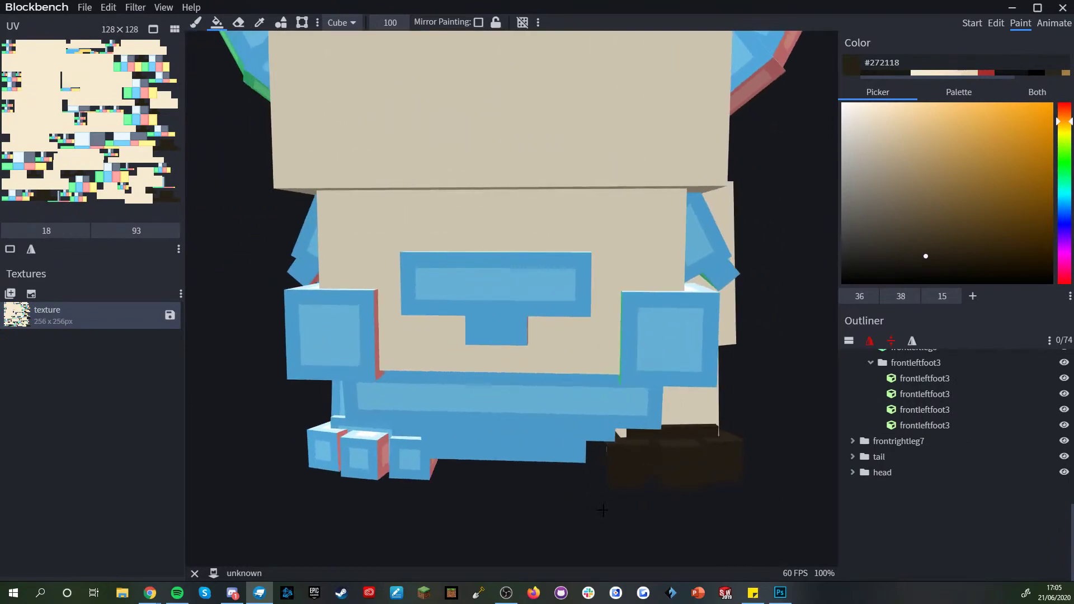
scroll(602, 507, down, 4)
mouse_move(927, 255)
mouse_down()
mouse_move(920, 162)
mouse_move(923, 202)
mouse_up()
click(632, 319)
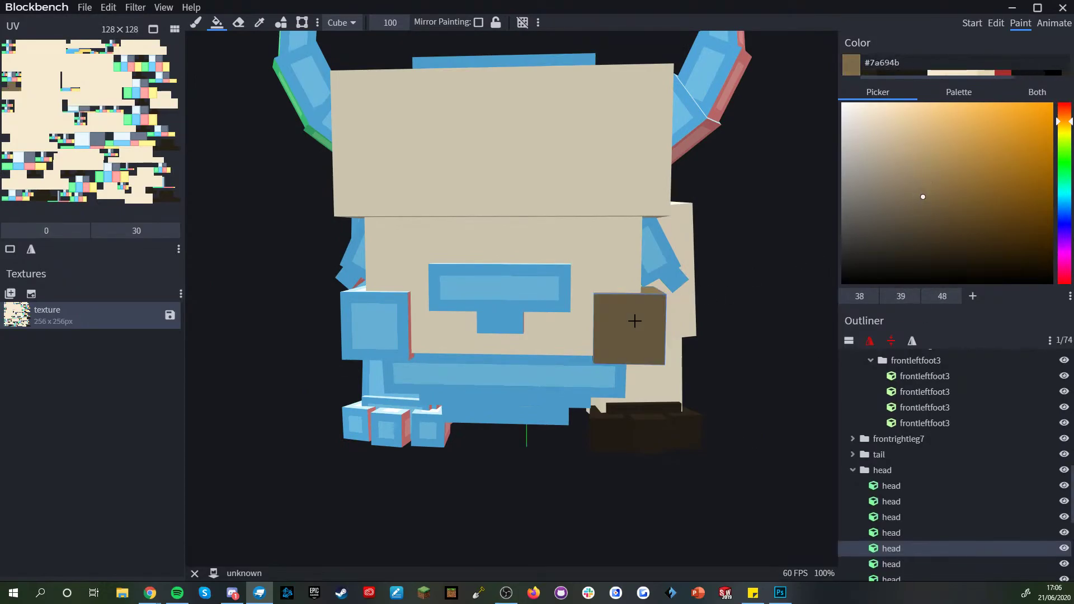
scroll(633, 319, down, 3)
scroll(635, 319, up, 3)
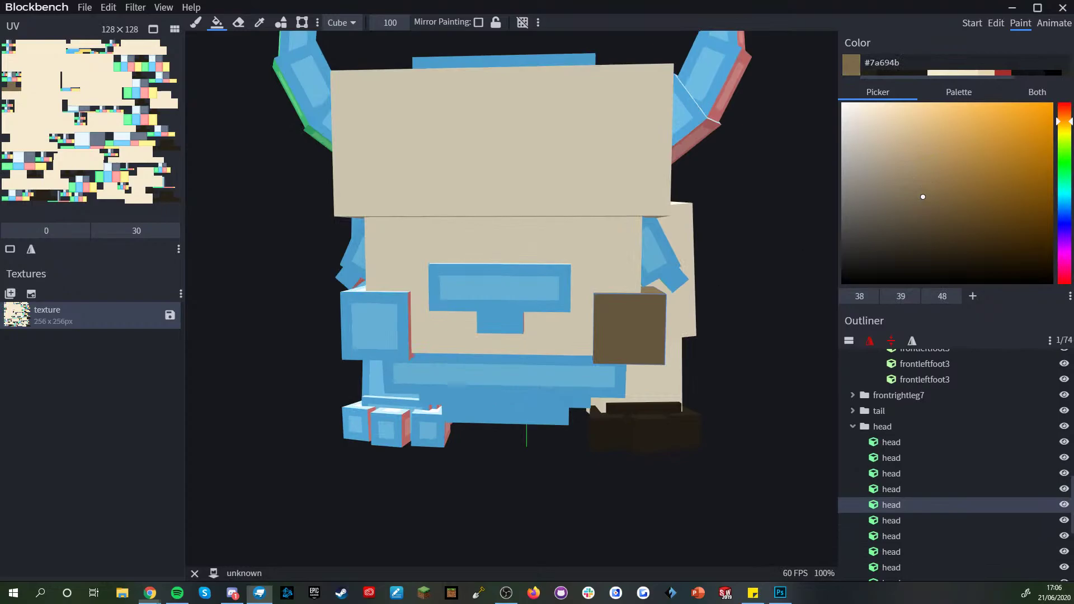
- Set the paint colour to #907b58, fill both cheek cubes and compare them with the reference
drag(920, 193, 924, 182)
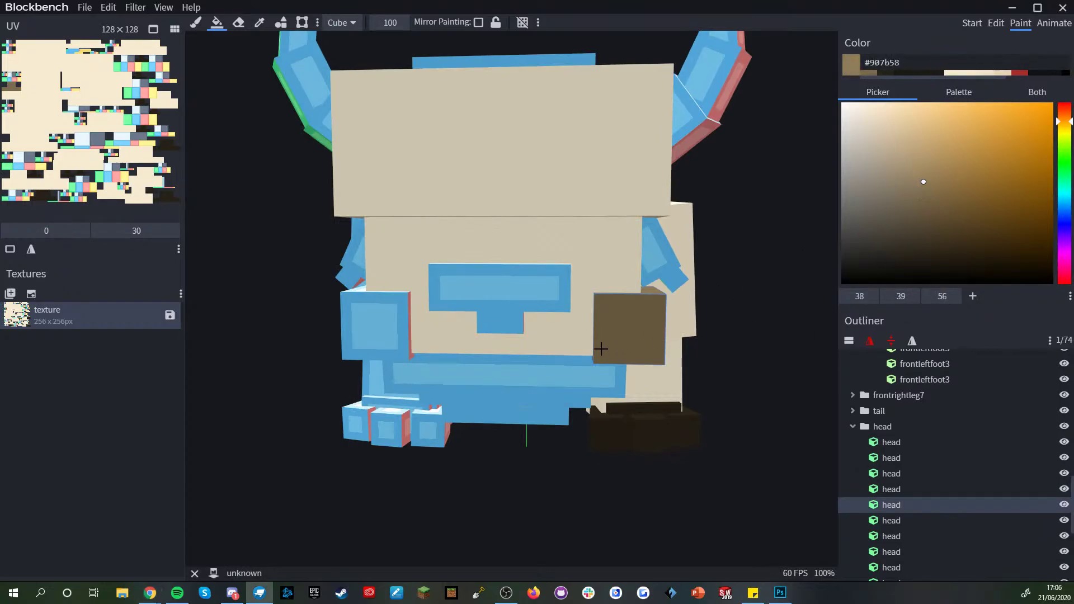
click(628, 329)
scroll(654, 404, down, 3)
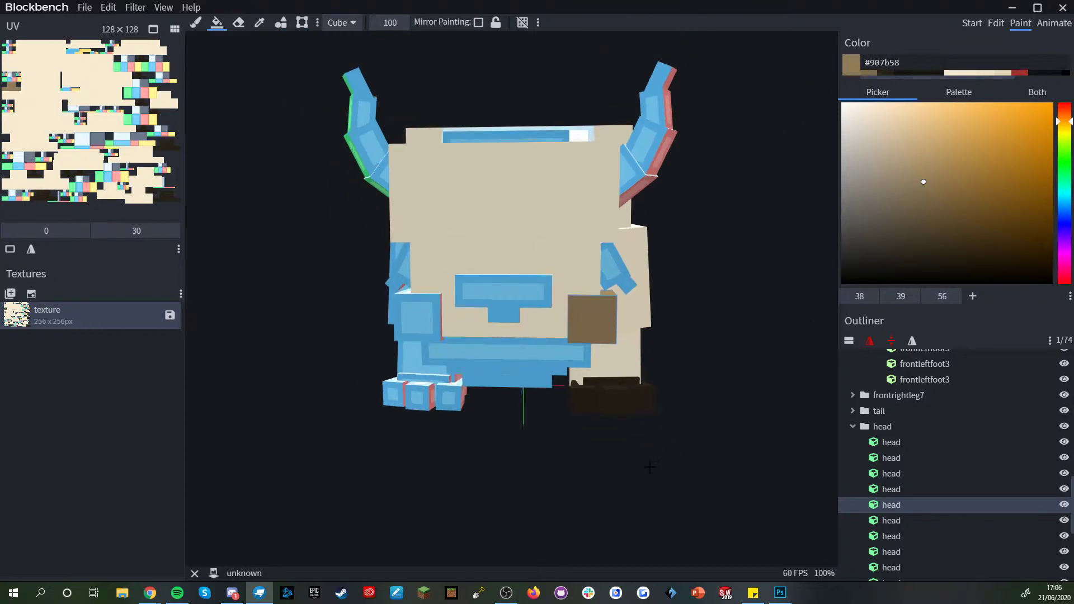
key(alt+Tab)
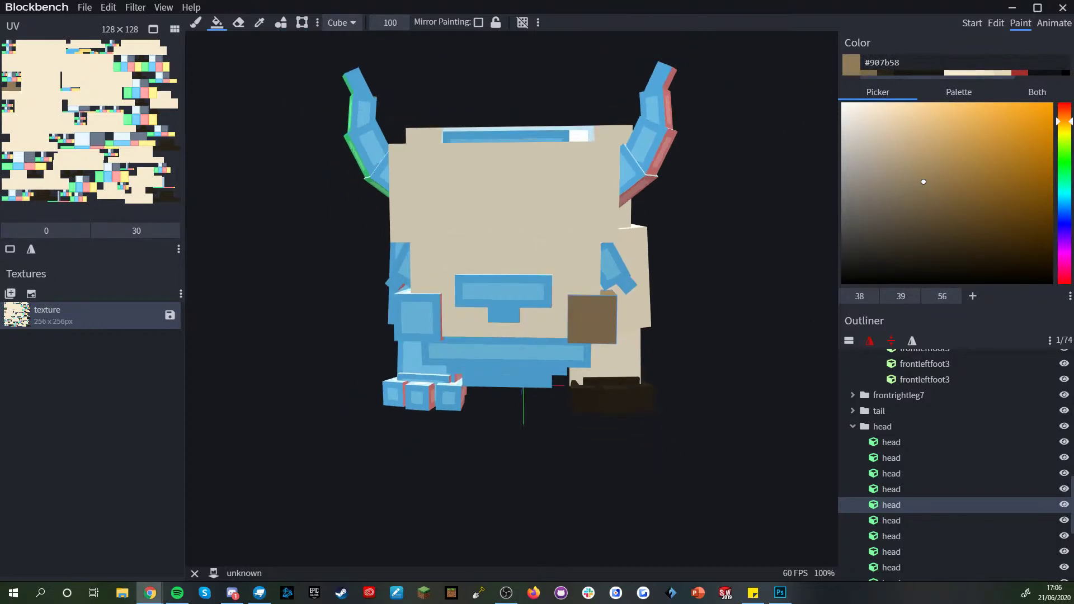
drag(630, 465, 663, 443)
click(454, 317)
scroll(594, 462, down, 4)
scroll(647, 477, up, 5)
- Refill both cheek cubes with the greyer brown #9b8b71 and inspect the face from several angles
drag(925, 178, 912, 175)
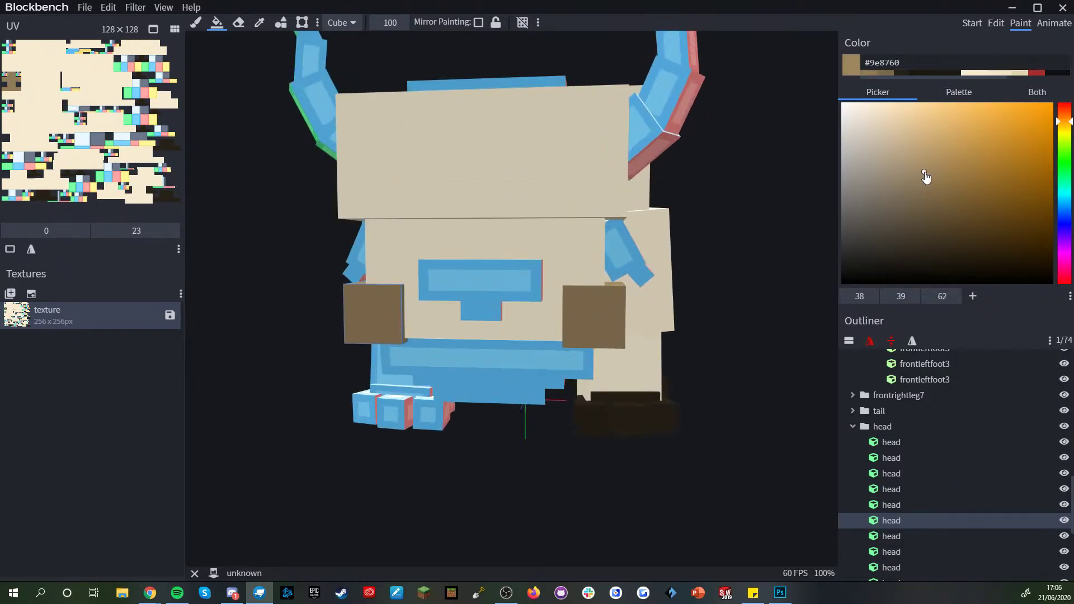
click(409, 316)
click(401, 317)
drag(904, 179, 899, 174)
click(606, 324)
click(367, 319)
scroll(737, 550, down, 4)
drag(736, 547, 643, 532)
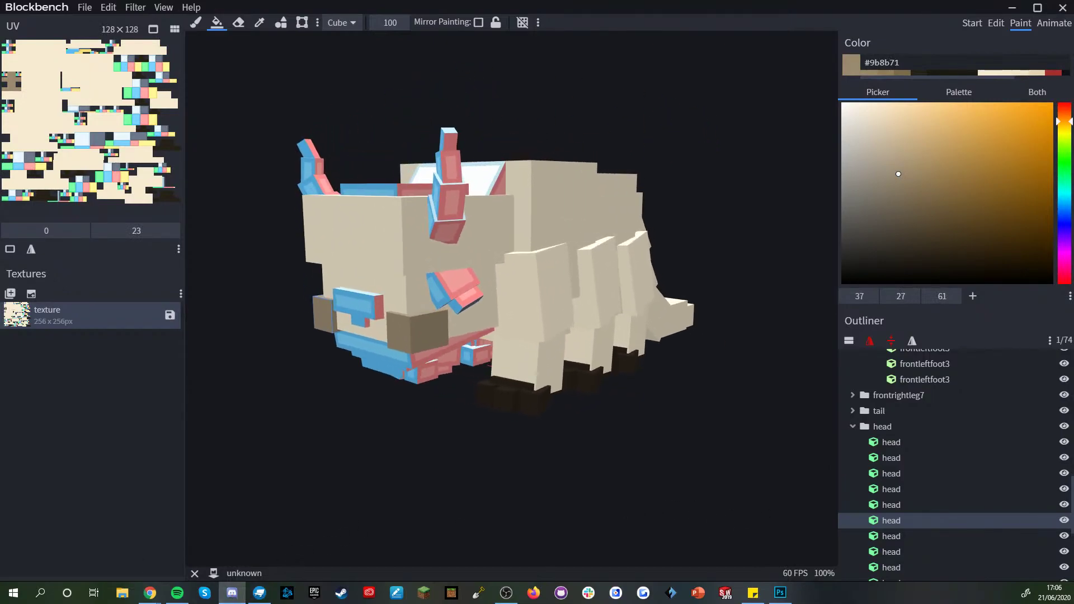
scroll(567, 473, down, 1)
scroll(888, 471, down, 4)
drag(512, 413, 551, 407)
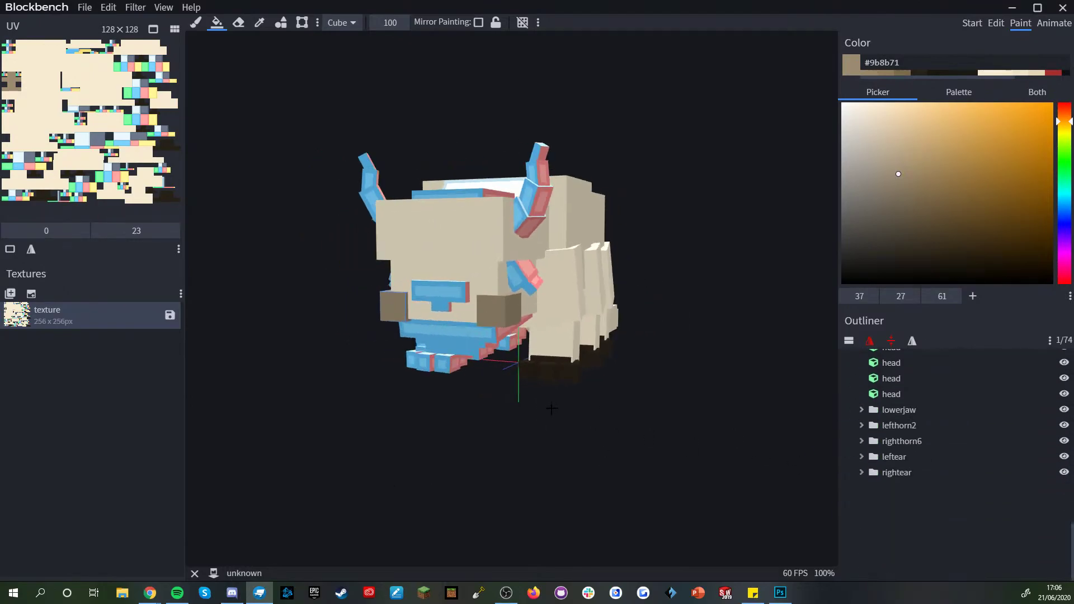
- Refill both cheek cubes with #b2a288 and brush the same colour across the face between them
scroll(551, 408, up, 5)
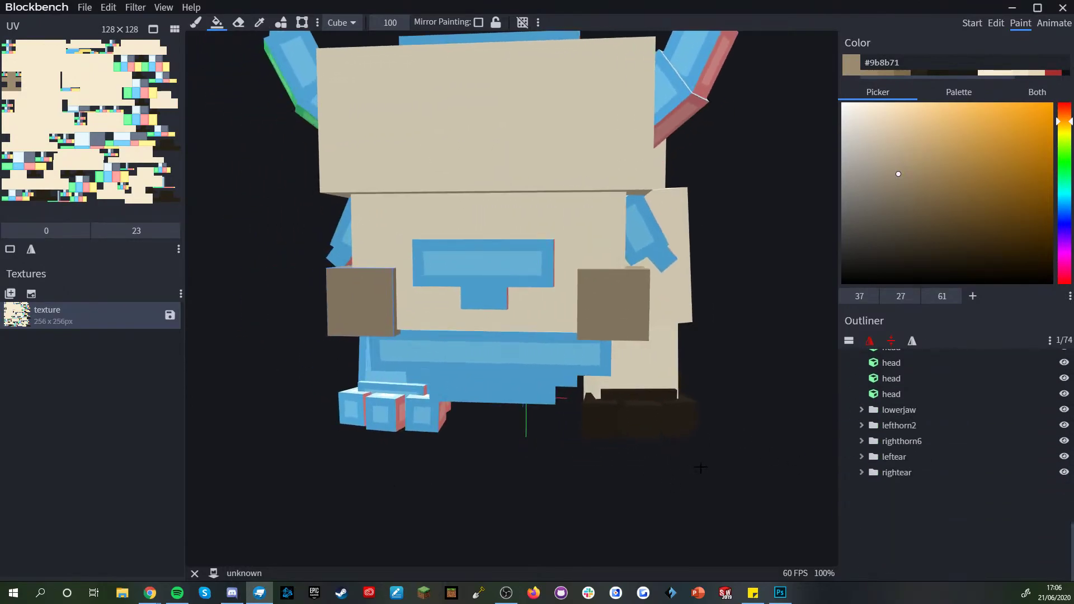
click(891, 157)
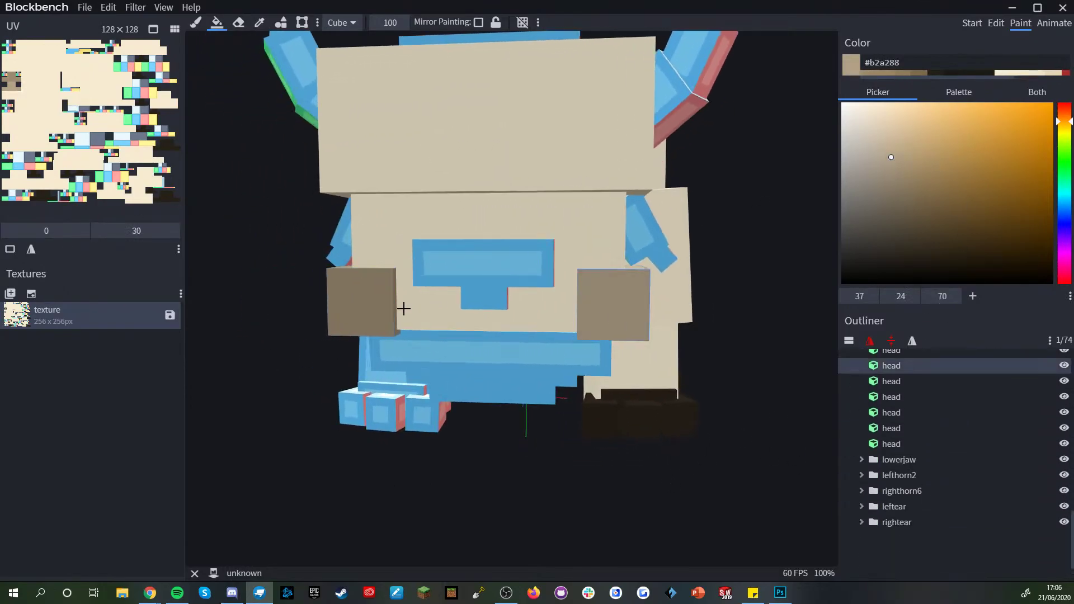
click(195, 23)
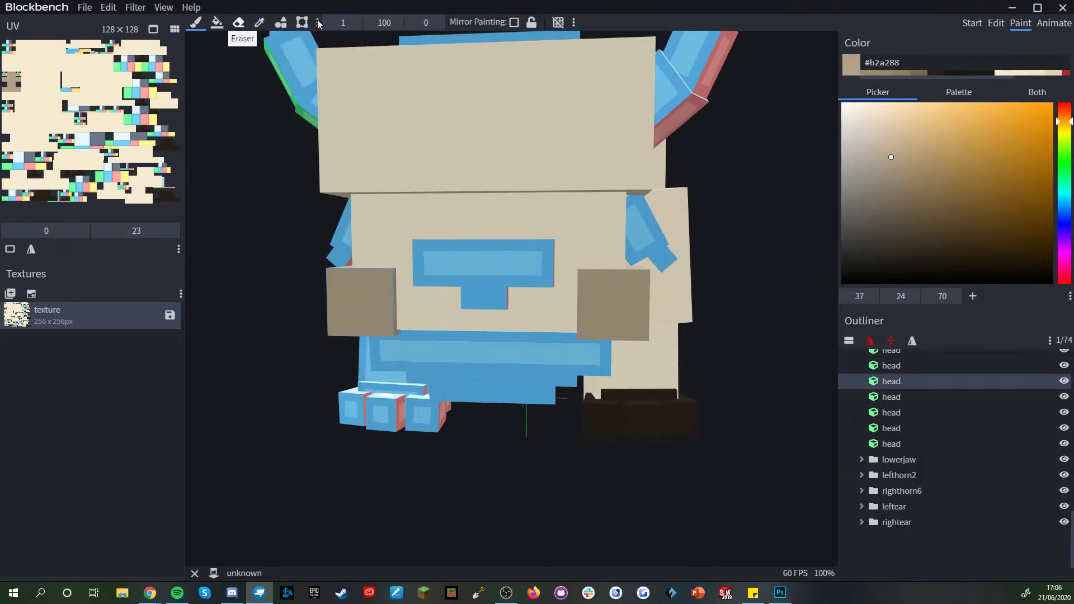
mouse_move(407, 312)
mouse_down()
mouse_move(545, 323)
mouse_move(479, 321)
mouse_move(404, 293)
mouse_move(521, 300)
mouse_move(565, 290)
mouse_move(564, 315)
mouse_up()
mouse_move(585, 380)
mouse_down()
mouse_move(523, 391)
mouse_move(491, 436)
mouse_move(423, 491)
mouse_move(458, 481)
mouse_up()
- Sample the cream colour #f6ebd1 from the head and fill the large upper cube of the lower jaw
scroll(423, 491, up, 4)
alt+click(455, 248)
click(216, 22)
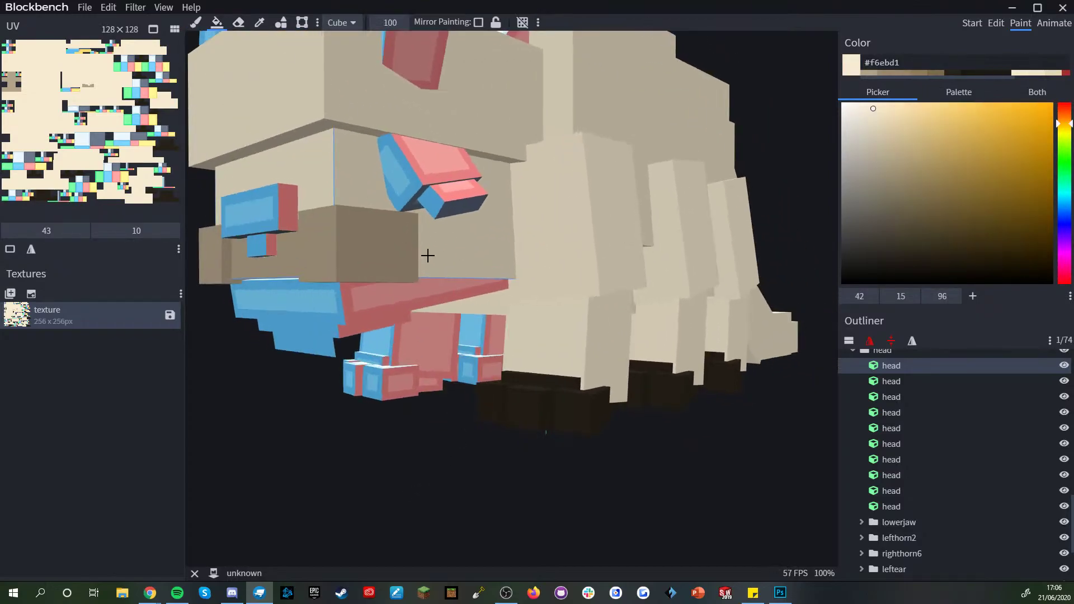
click(421, 300)
drag(422, 300, 498, 423)
scroll(615, 467, up, 4)
drag(619, 468, 613, 466)
scroll(470, 343, up, 5)
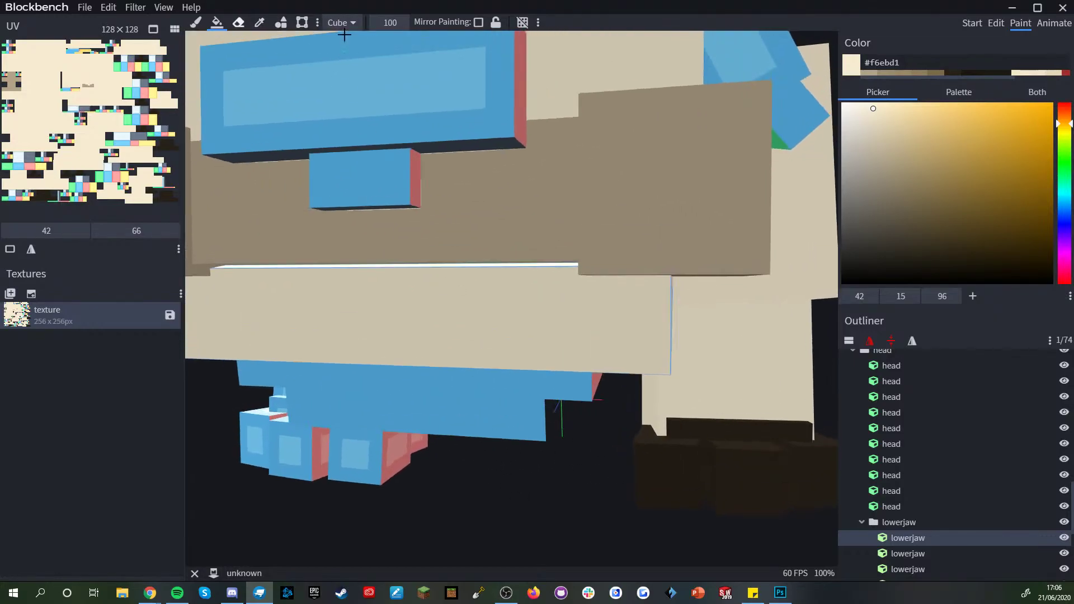
- Rotate the whole lower jaw group to -6 degrees about the X axis and return to painting
click(996, 23)
click(238, 23)
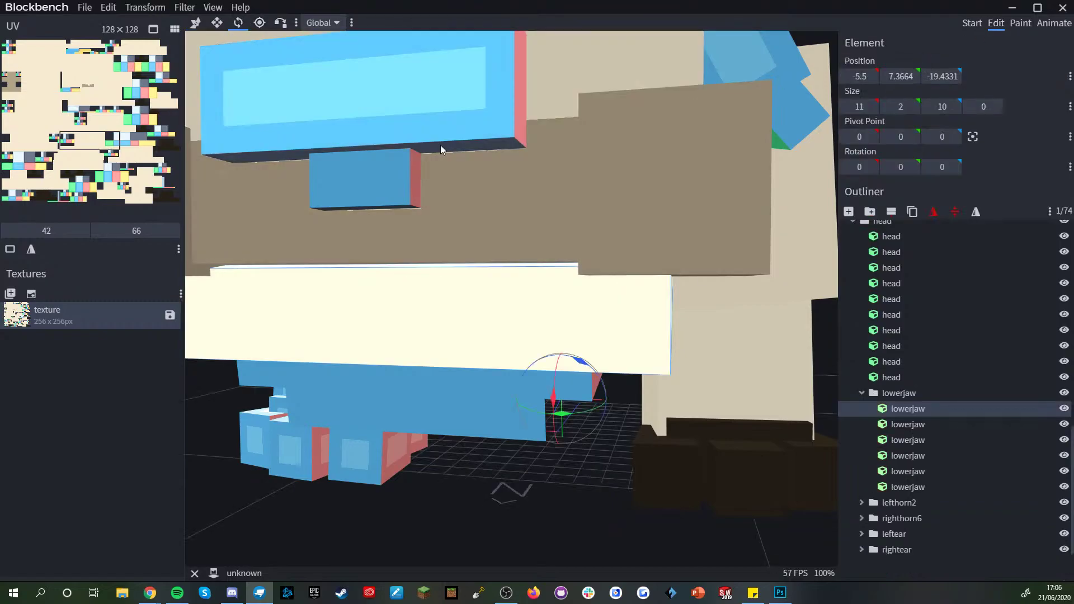
click(897, 390)
drag(493, 456, 577, 476)
scroll(530, 490, down, 7)
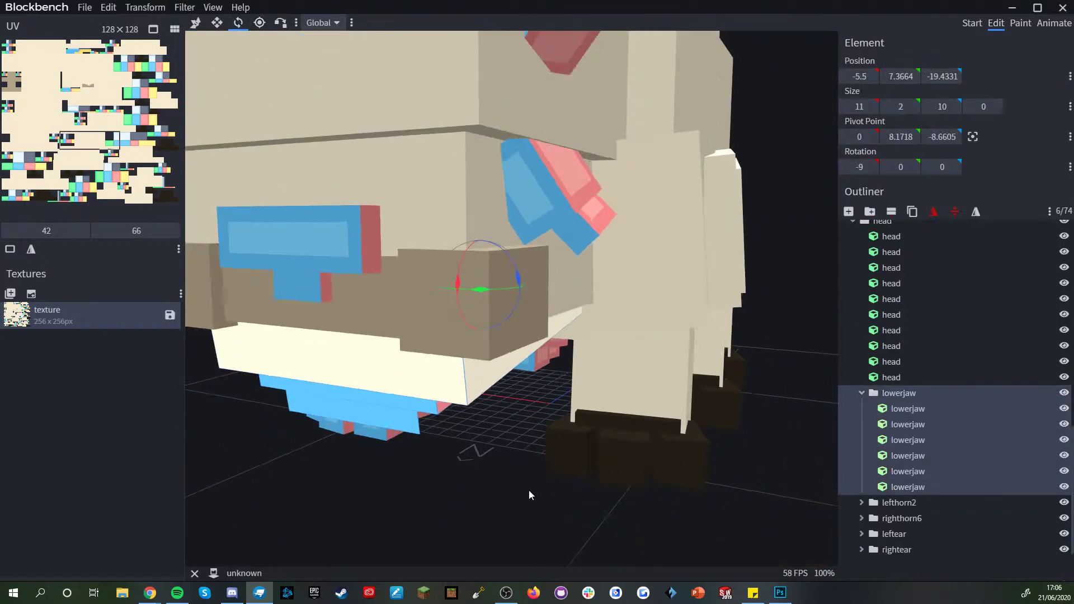
shift+click(468, 276)
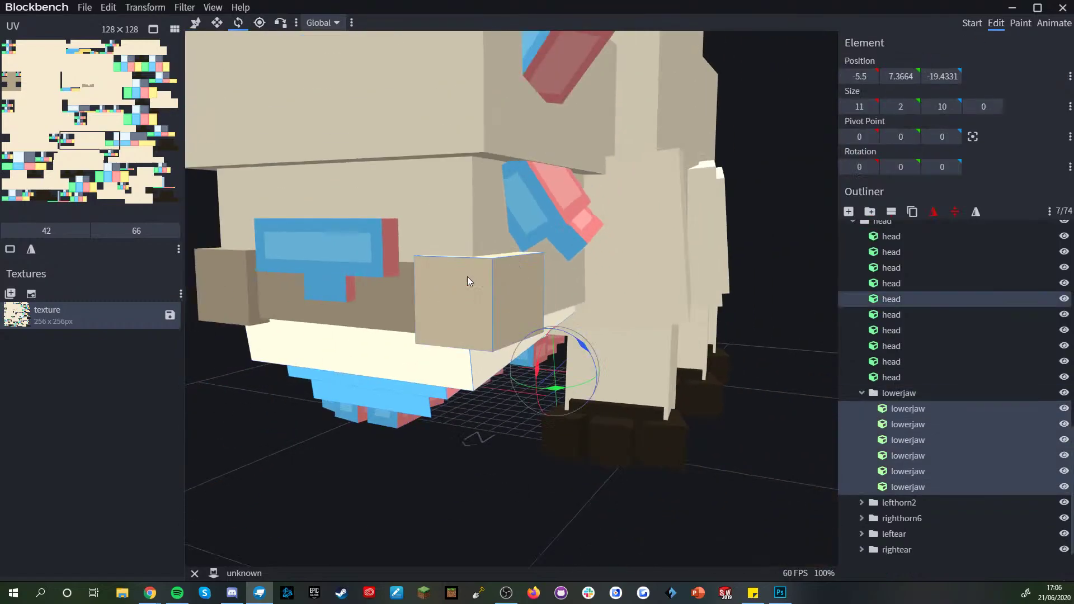
click(922, 396)
drag(461, 284, 464, 281)
drag(464, 347, 252, 347)
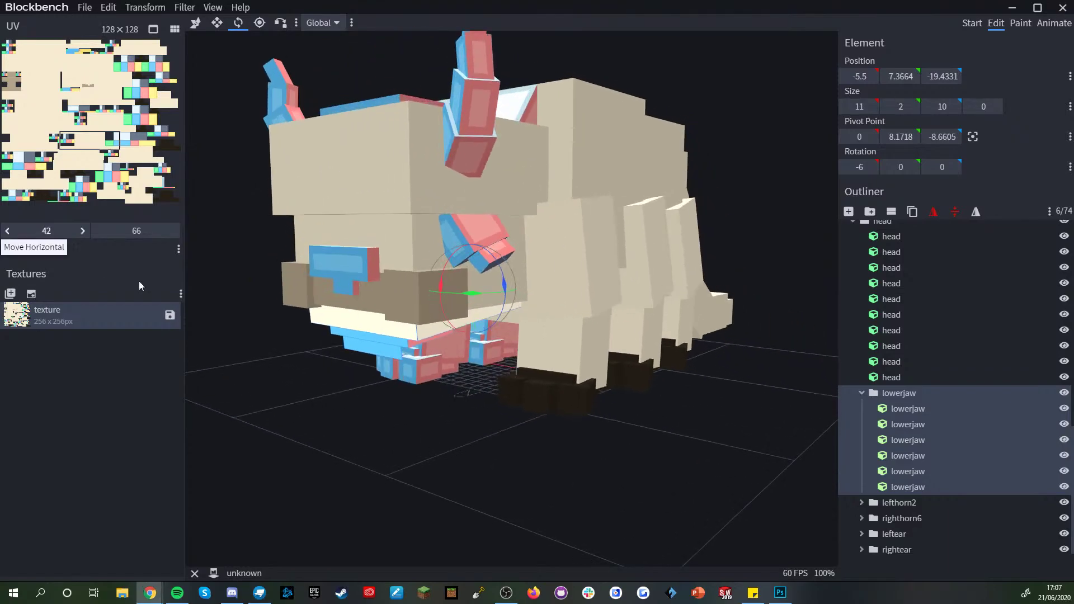
drag(466, 415, 376, 426)
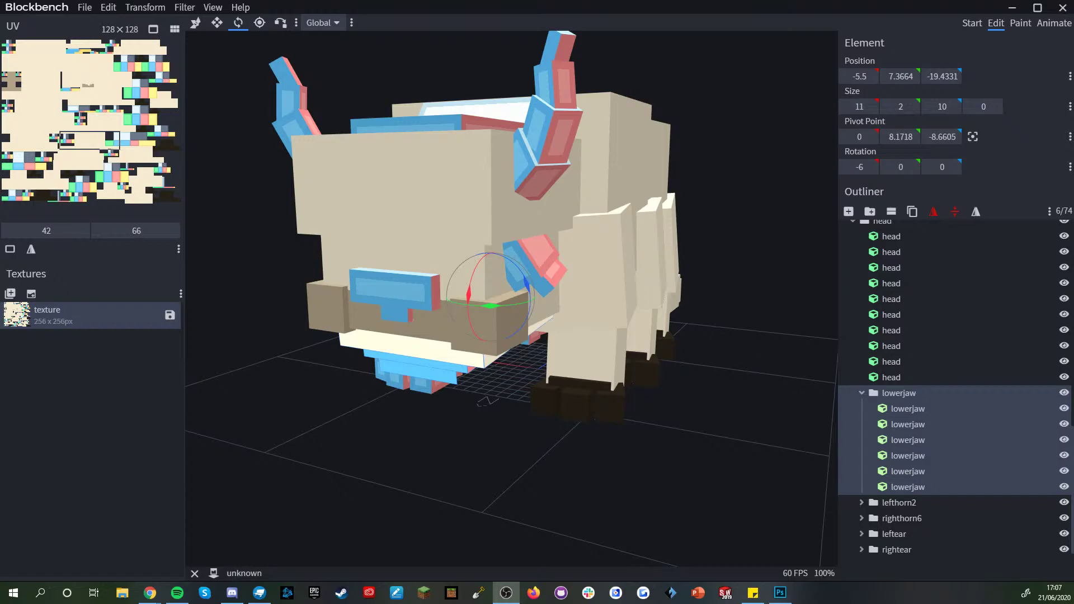
drag(427, 474, 449, 464)
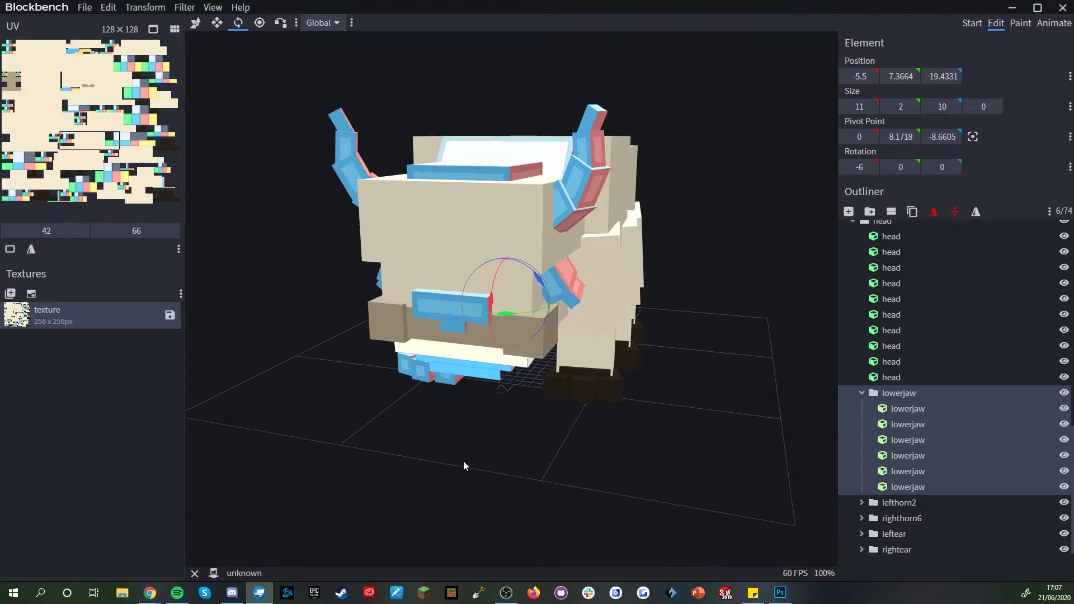
drag(596, 451, 637, 443)
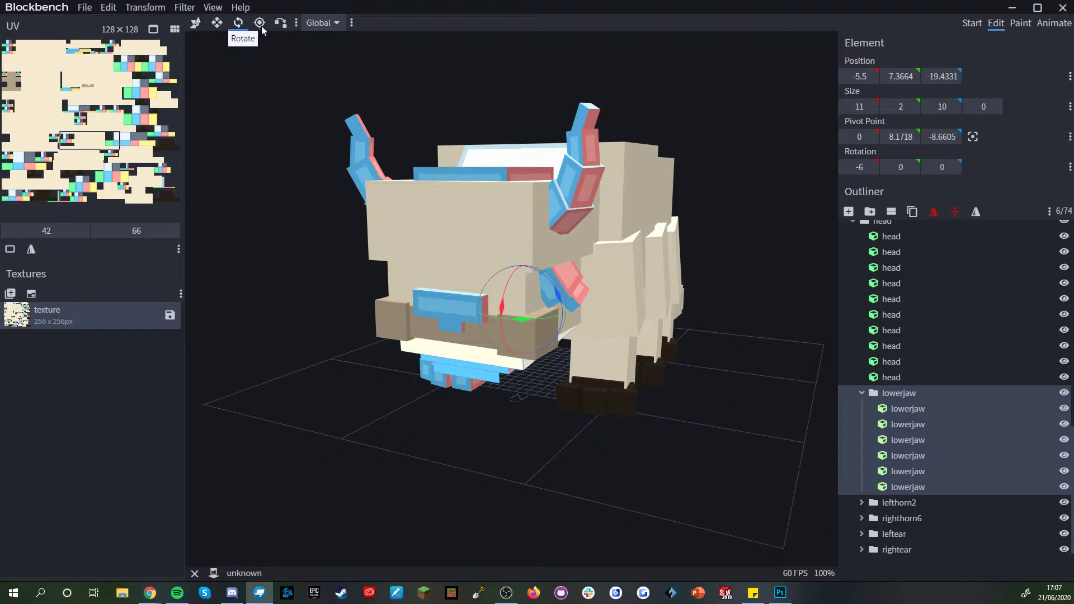
click(1019, 23)
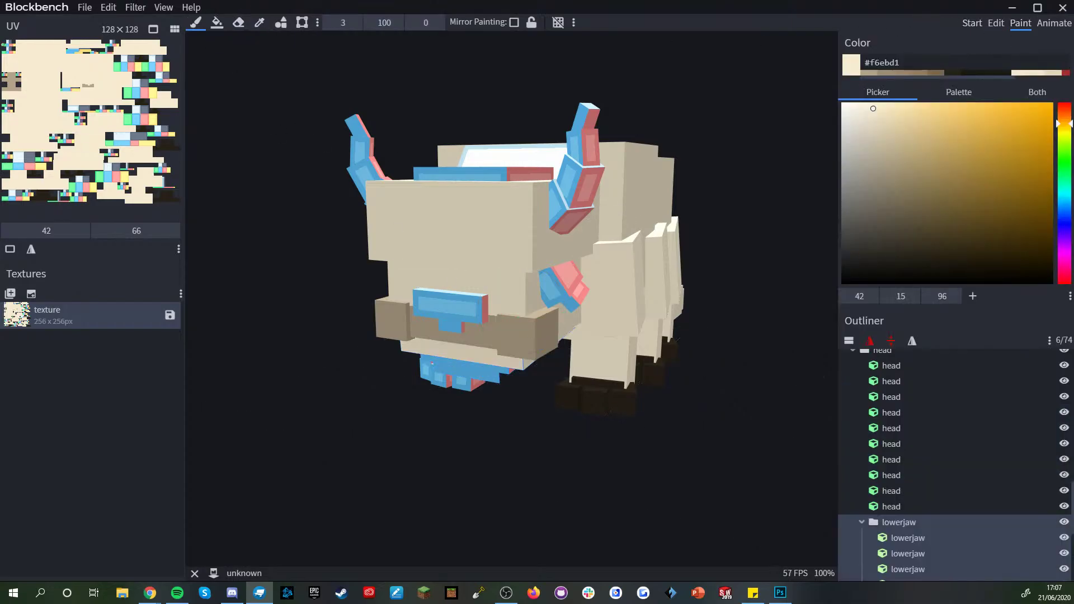
- Brush the dark brown #272118 across the front of the large nose cube
click(149, 593)
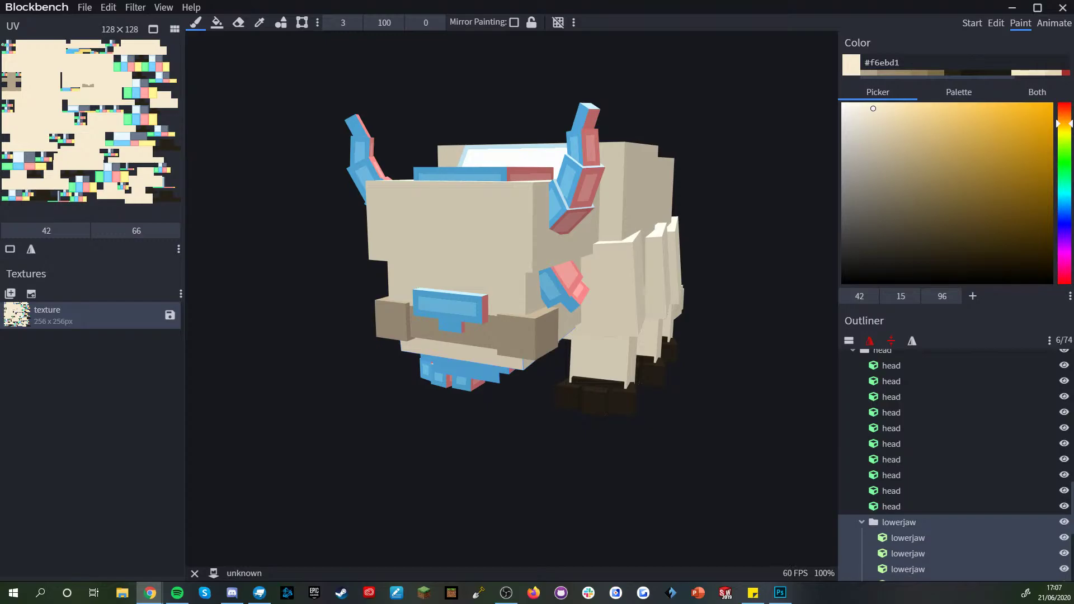
scroll(578, 508, up, 5)
drag(579, 508, 594, 452)
drag(881, 258, 907, 248)
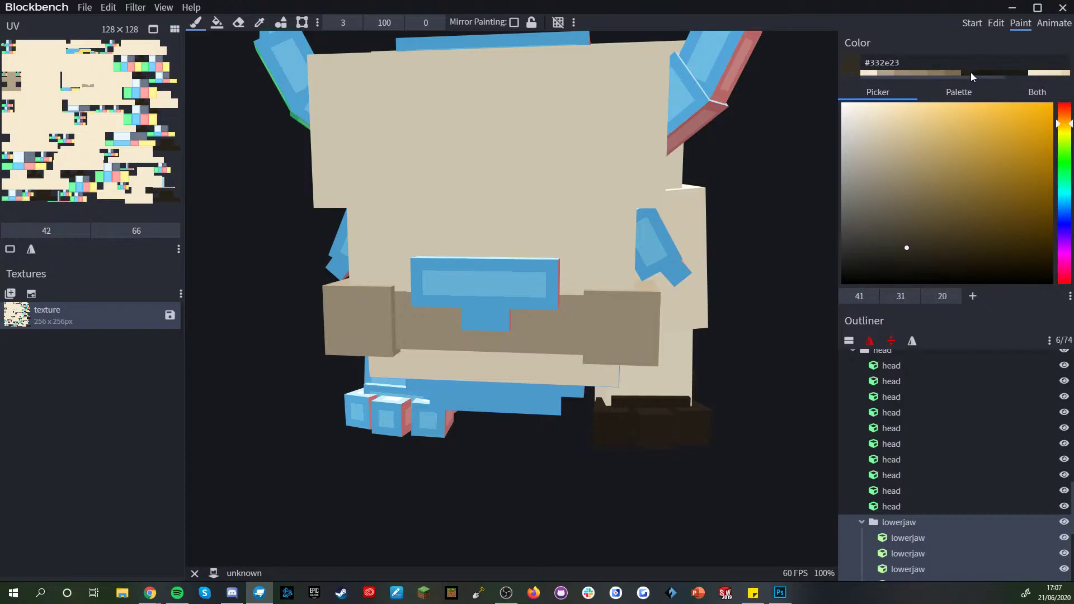
click(969, 71)
mouse_move(559, 263)
mouse_down()
mouse_move(442, 288)
mouse_move(531, 287)
mouse_up()
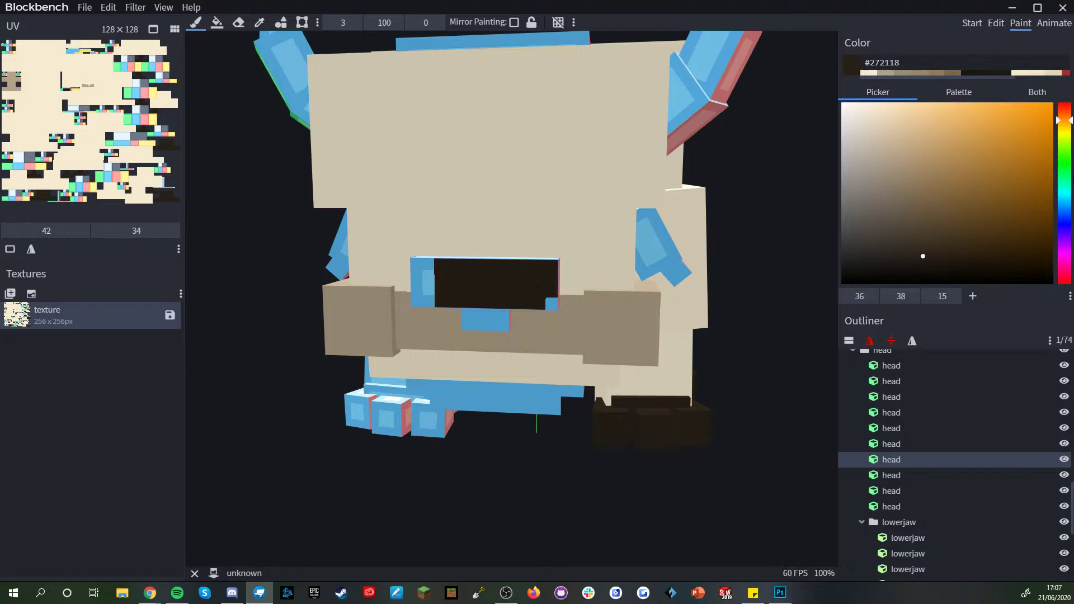
- Fill the large and small nose cubes with the lighter brown #403525
click(931, 240)
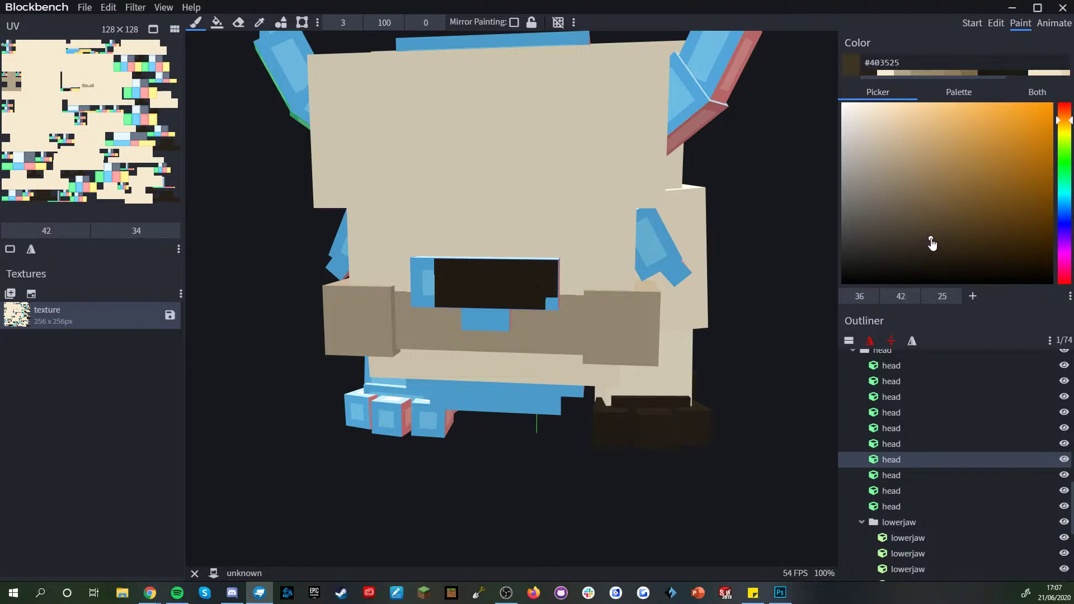
click(217, 23)
click(479, 297)
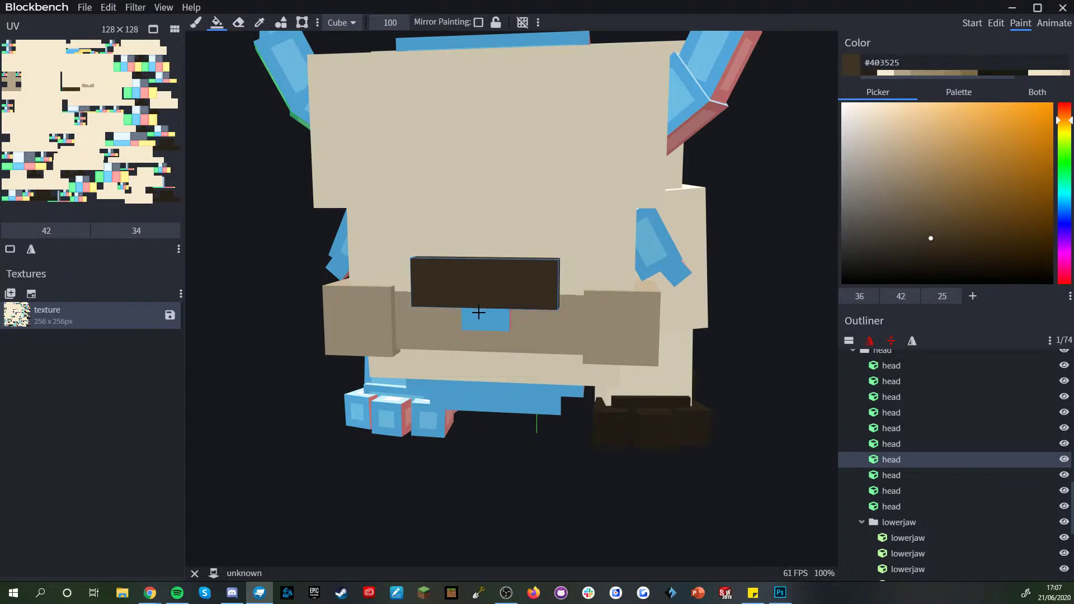
click(478, 312)
scroll(478, 312, down, 3)
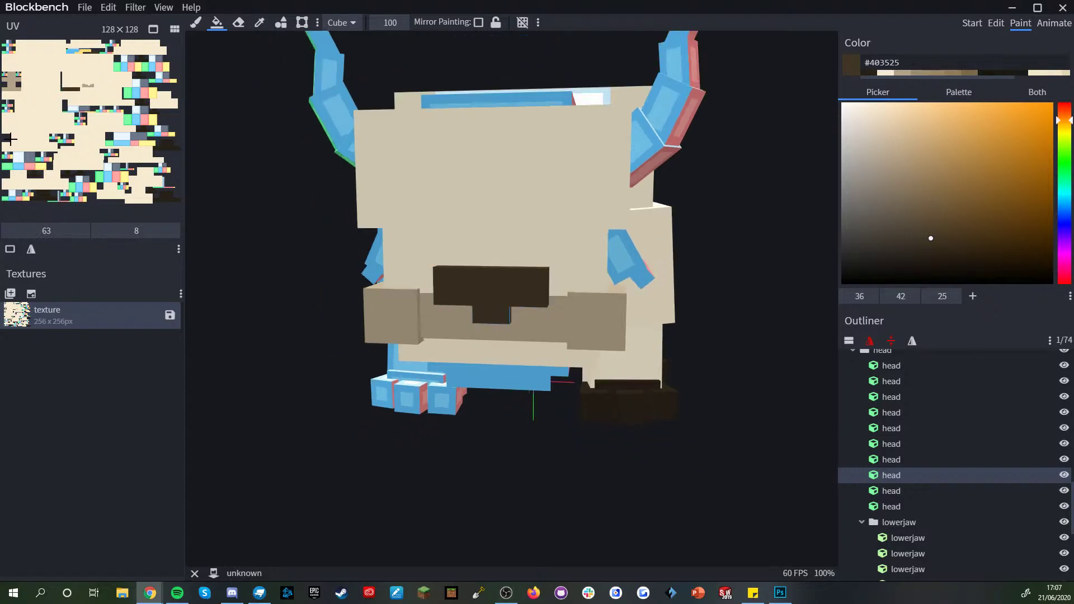
scroll(863, 447, down, 4)
click(916, 492)
scroll(719, 491, down, 4)
drag(718, 491, 694, 467)
- Refill both nose cubes with the greyer brown #433b2e
click(909, 236)
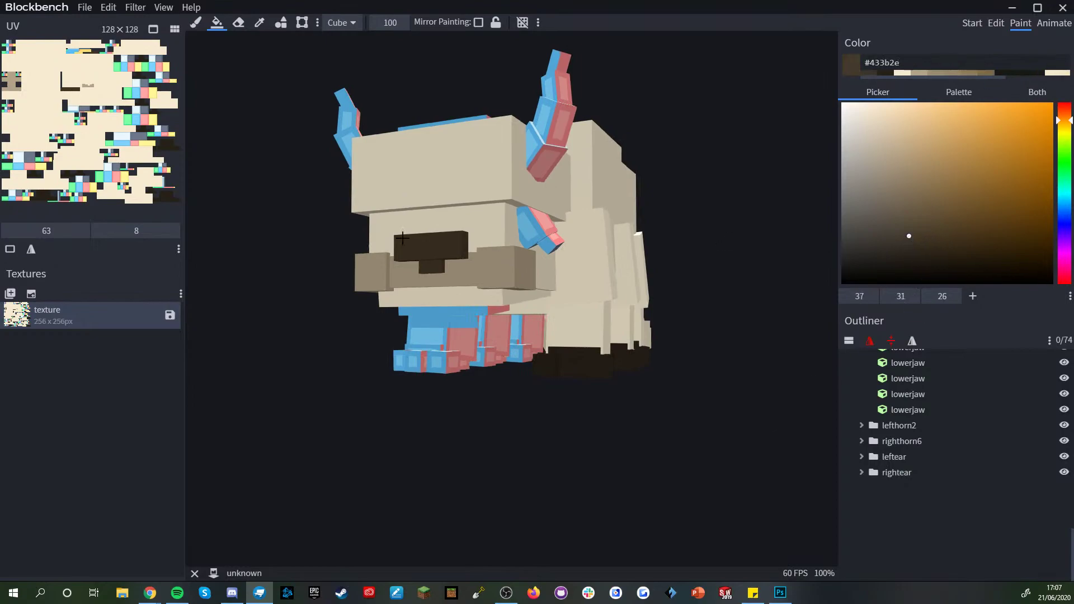
click(408, 256)
key(ctrl+z)
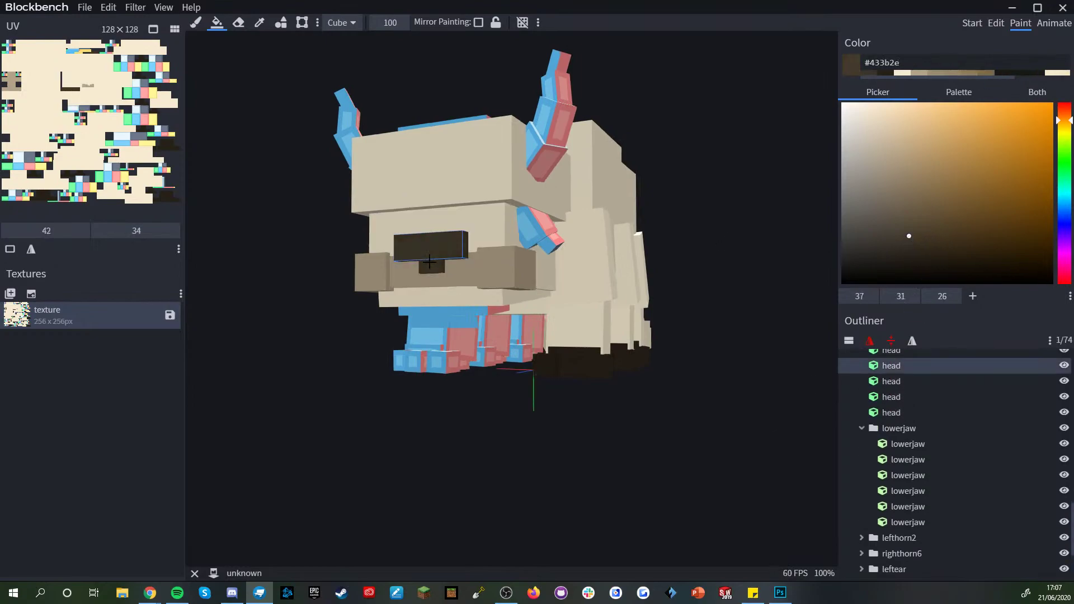
scroll(432, 263, up, 2)
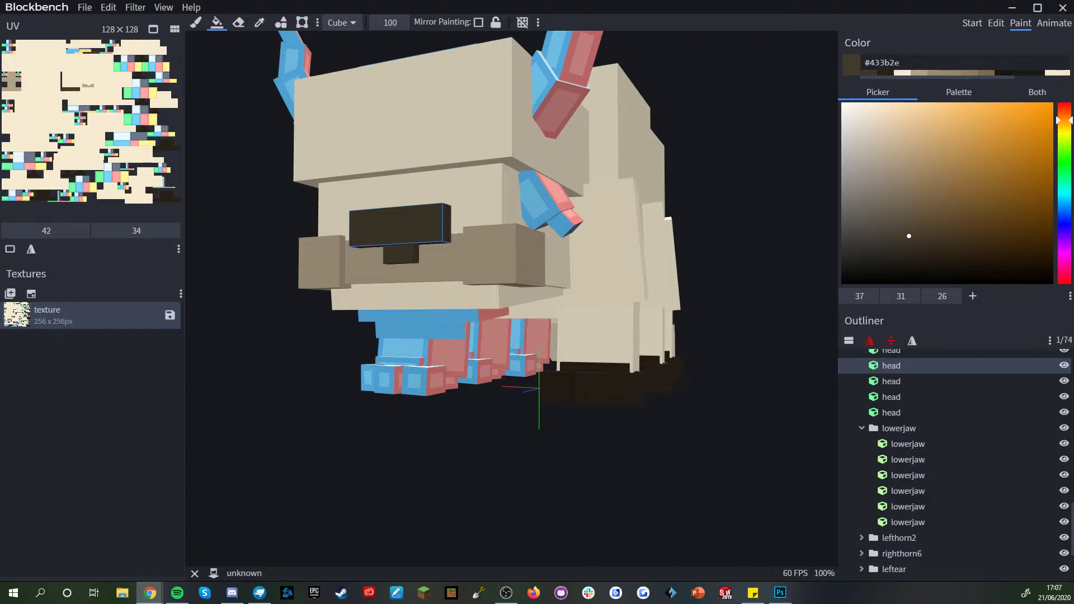
drag(280, 469, 580, 484)
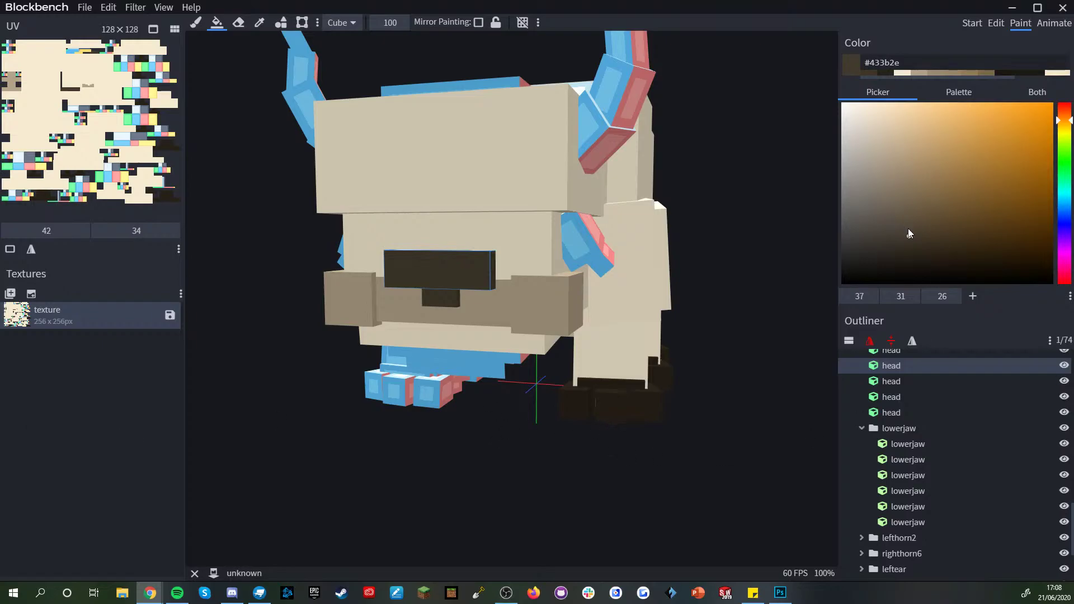
- Refill the nose cubes with #49402c and then with the darker #312c1e
drag(1059, 137, 1053, 129)
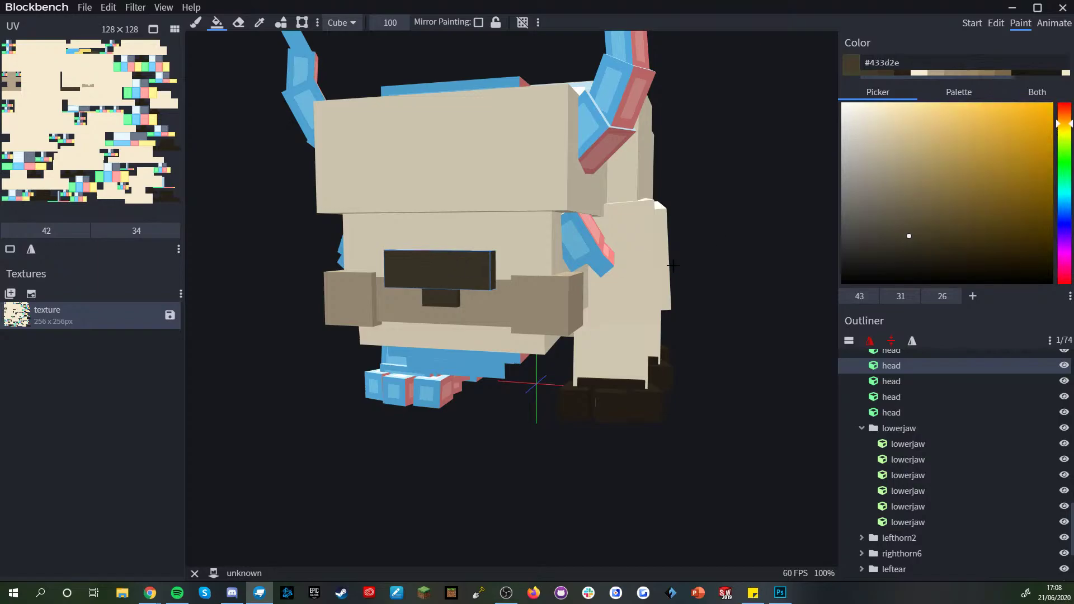
click(924, 232)
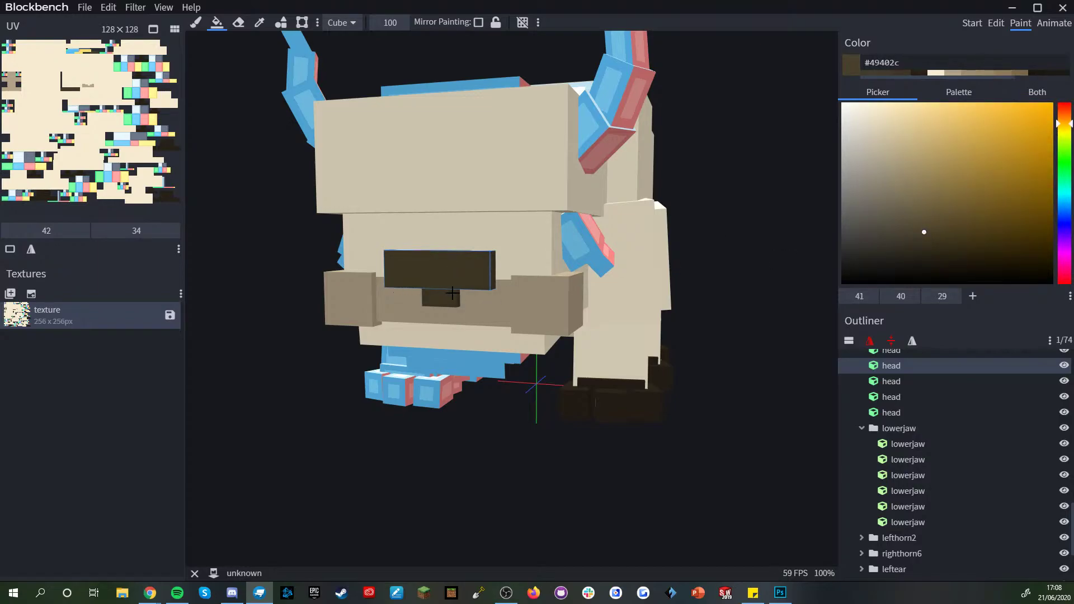
click(923, 249)
click(446, 295)
drag(675, 480, 544, 454)
scroll(1053, 507, down, 2)
click(1012, 505)
scroll(544, 454, down, 3)
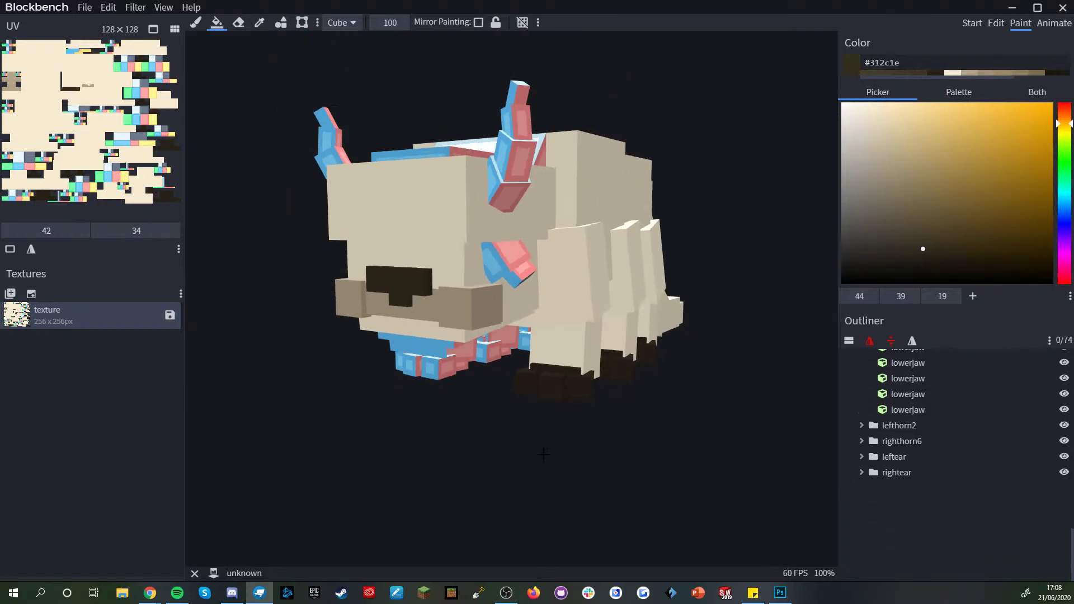
- Refill both nose cubes with the less saturated #2b2923 and compare them with the reference
drag(439, 458, 491, 452)
scroll(435, 453, up, 2)
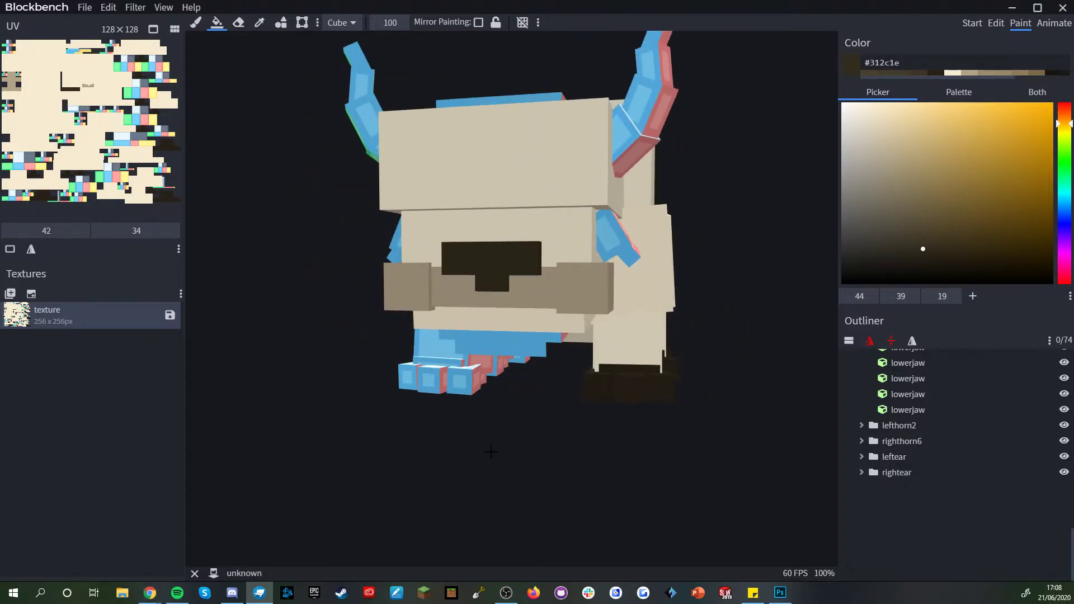
drag(907, 246, 883, 254)
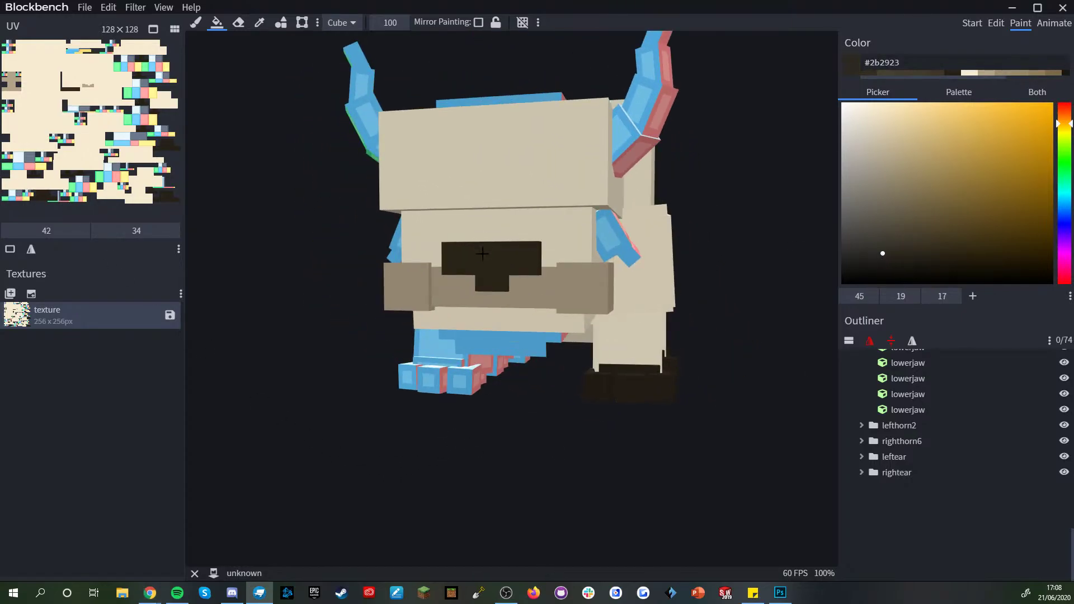
click(498, 279)
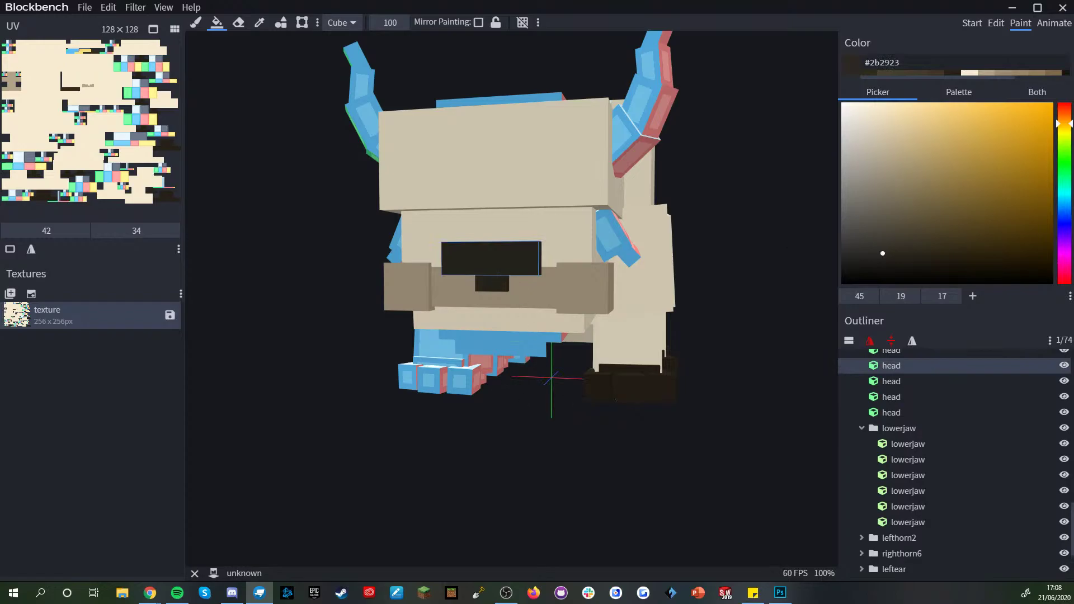
key(alt+Tab)
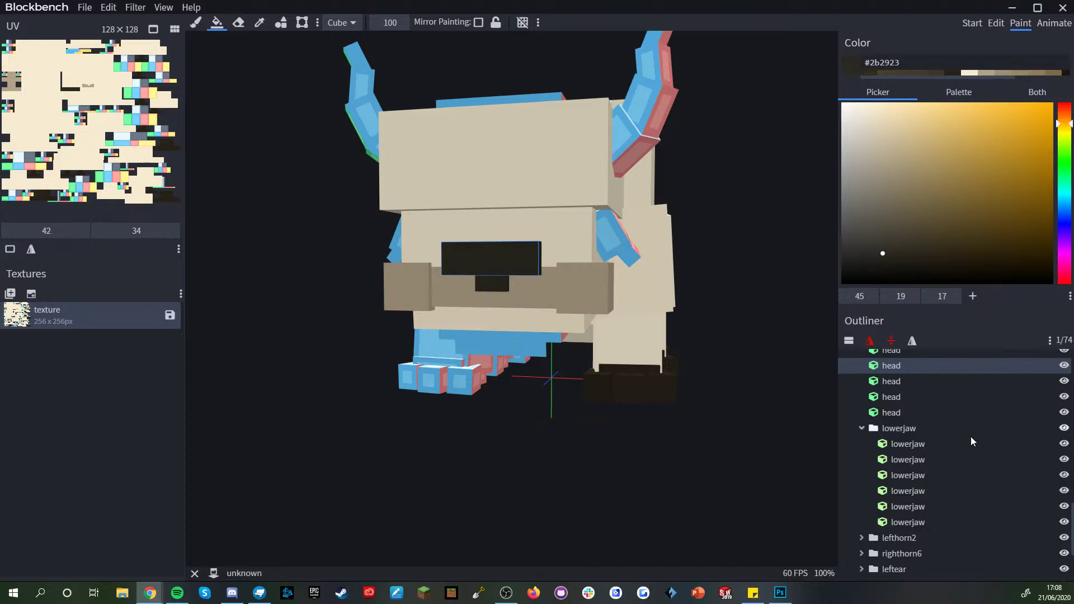
scroll(971, 439, down, 3)
drag(643, 472, 532, 489)
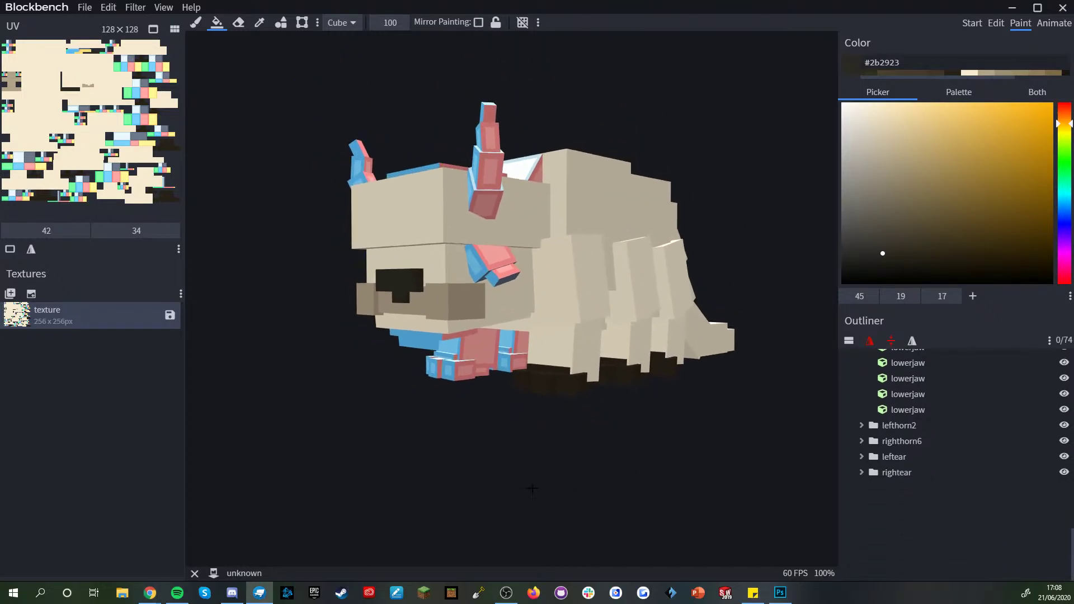
- Set the paint colour to the bluish near-black #202021 and fill the left horn's cubes
scroll(523, 470, up, 8)
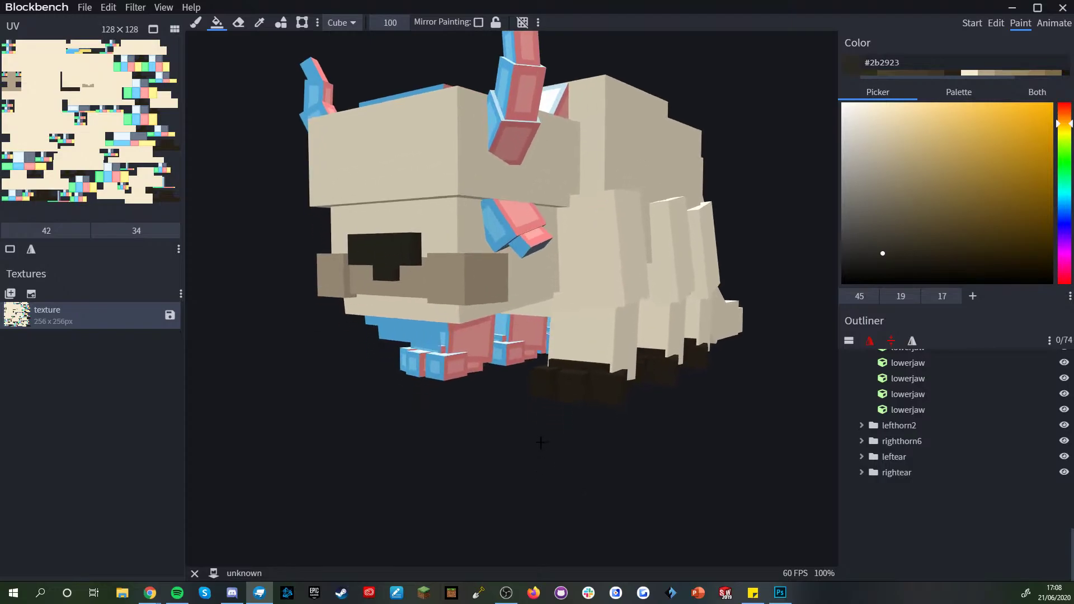
drag(526, 436, 732, 388)
scroll(482, 439, down, 4)
right_drag(732, 389, 660, 459)
scroll(683, 415, up, 2)
drag(550, 275, 588, 177)
click(1063, 223)
drag(861, 252, 849, 266)
drag(568, 242, 580, 175)
drag(663, 242, 702, 225)
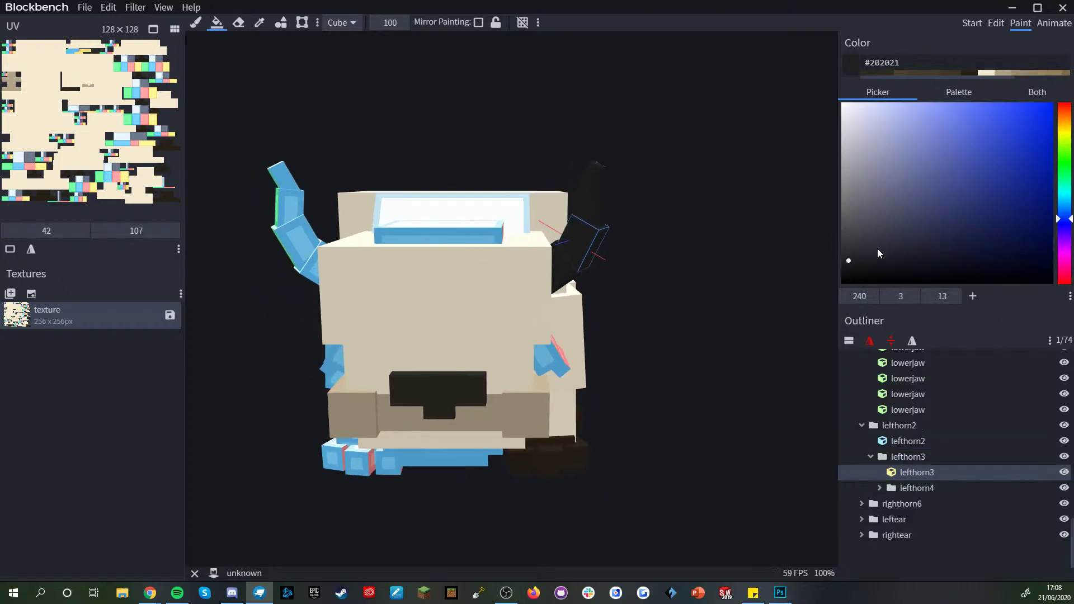
- Fill all cubes of both horns and the nose with the dark grey #323233
click(846, 247)
click(584, 215)
drag(584, 215, 595, 168)
mouse_move(654, 213)
mouse_down()
mouse_move(678, 203)
mouse_move(668, 209)
mouse_up()
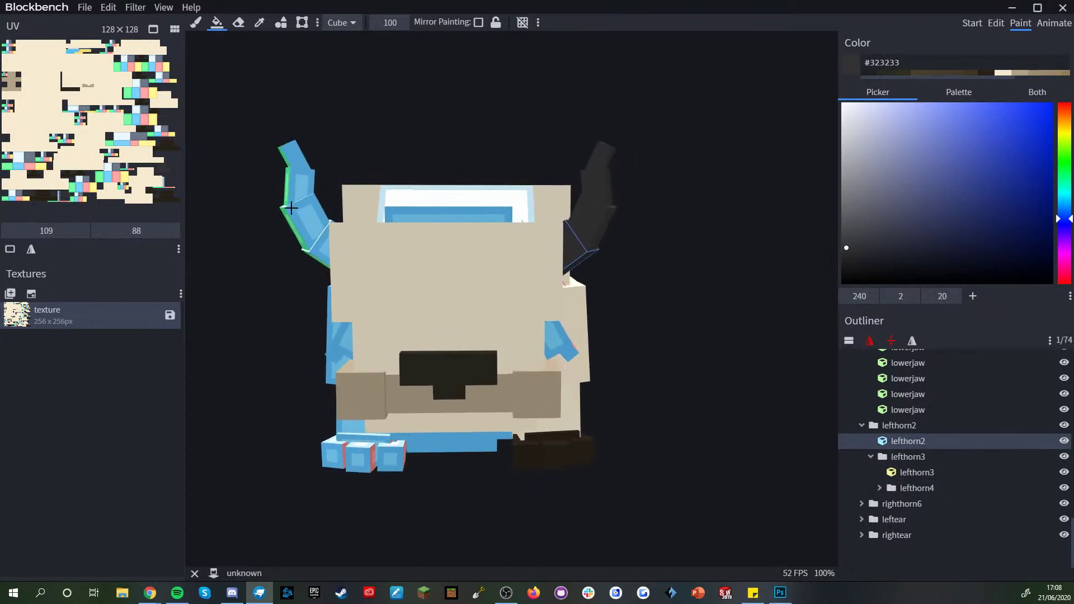
click(316, 247)
click(446, 381)
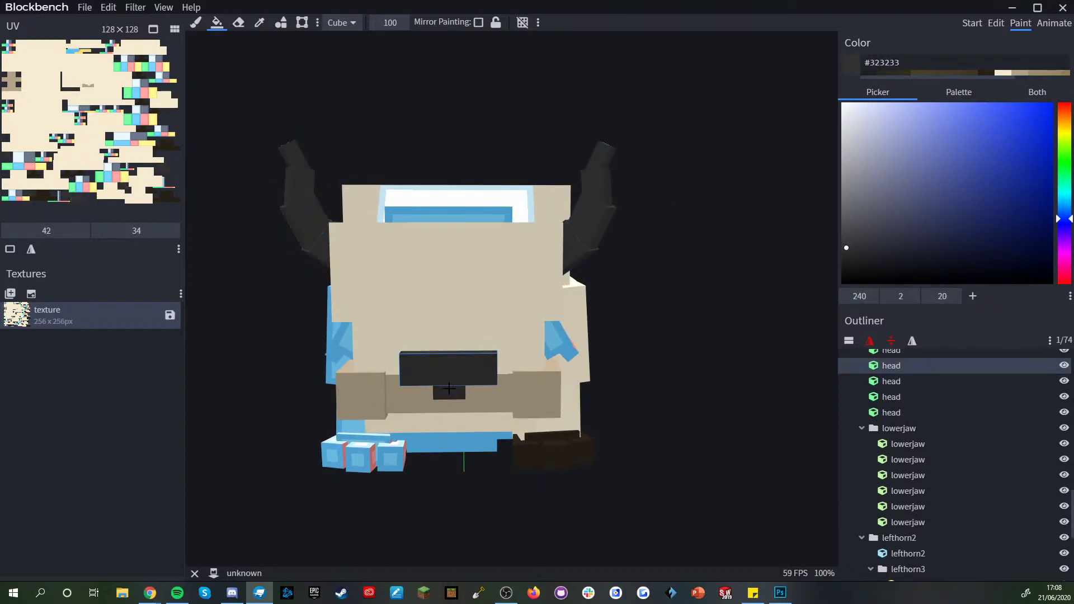
- Refill the nose cubes with #222223, then with #29292a, and compare them with the reference
click(847, 259)
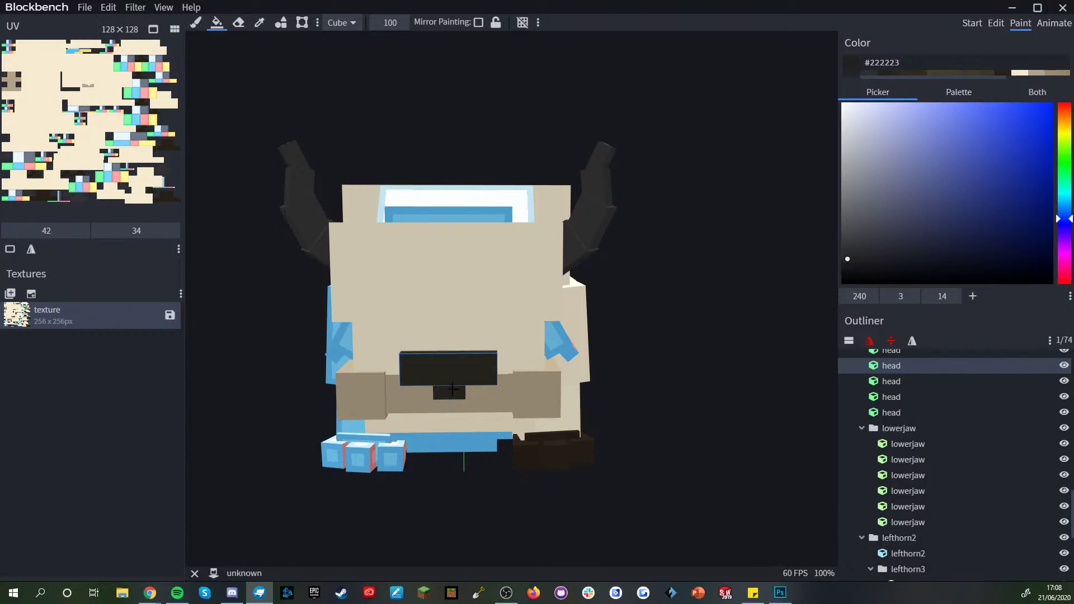
scroll(665, 431, down, 3)
drag(665, 431, 650, 443)
click(847, 254)
scroll(1016, 545, down, 1)
scroll(985, 551, down, 3)
drag(699, 492, 539, 476)
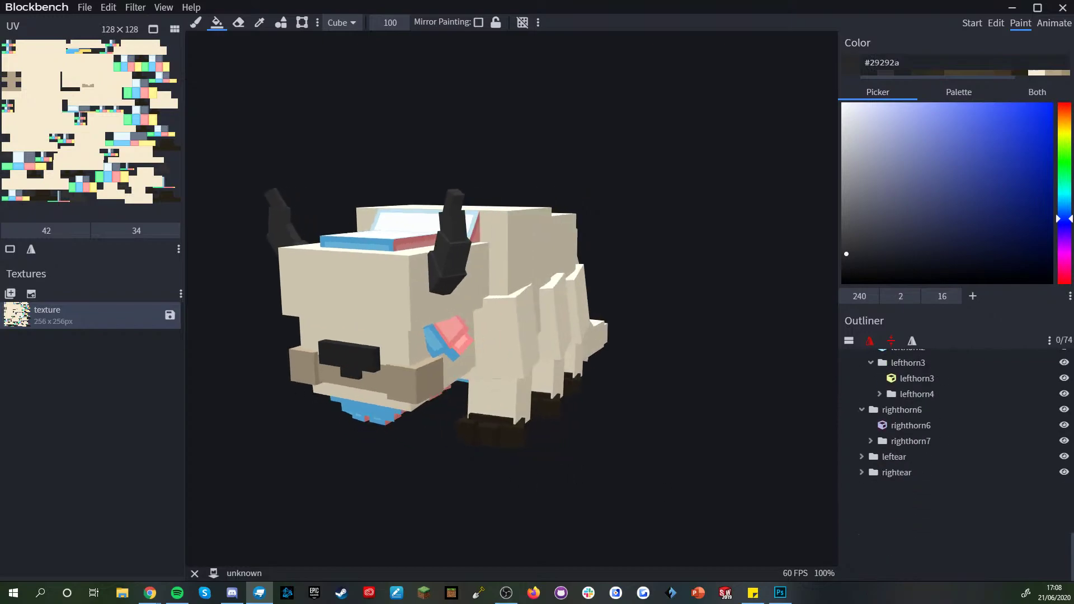
key(alt+Tab)
- Sample the cream #f6ebd1 from the head and fill the upper and lower cubes of the left ear
scroll(573, 488, up, 2)
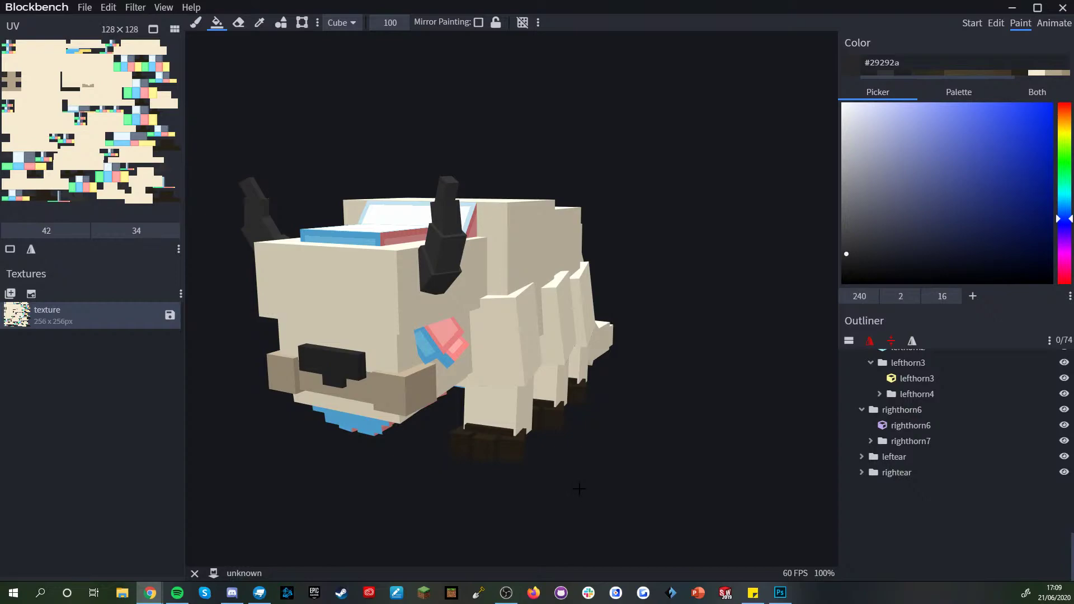
scroll(579, 489, up, 5)
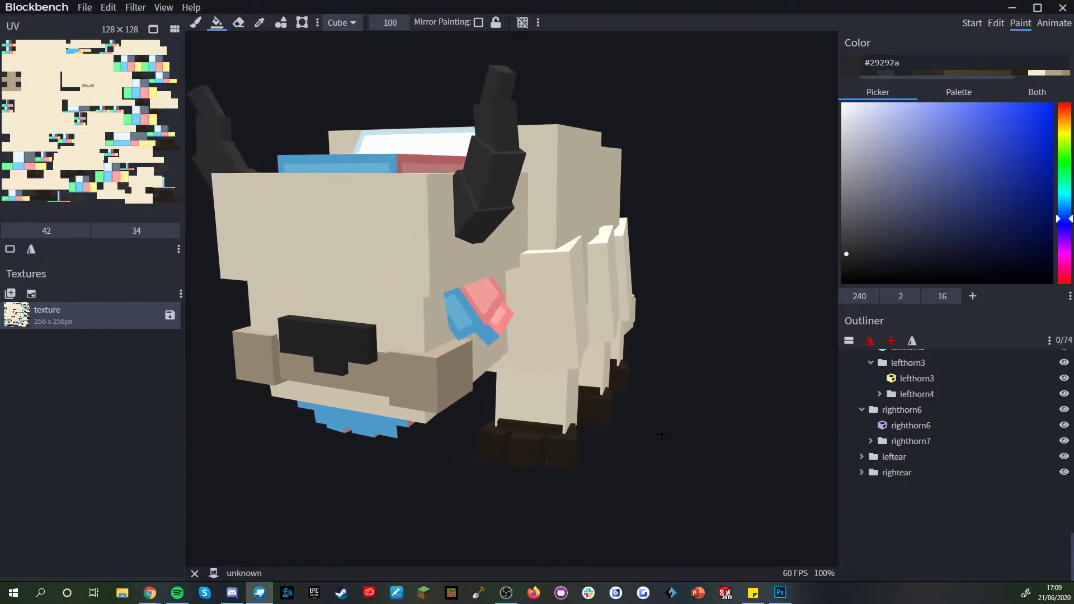
scroll(661, 435, down, 2)
right_drag(661, 434, 681, 439)
alt+click(437, 240)
click(501, 303)
click(517, 322)
drag(615, 383, 636, 403)
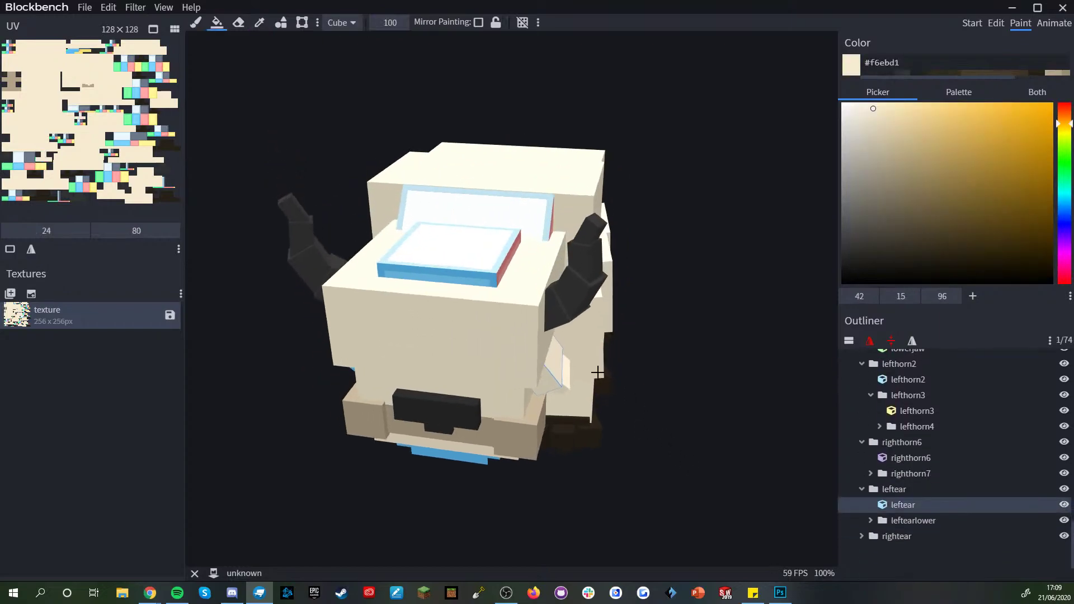
- Fill the two remaining untextured plates on top of the head with the cream #f6ebd1 and check the model against the reference
click(465, 270)
click(480, 211)
drag(737, 518, 931, 513)
scroll(945, 556, down, 10)
click(944, 558)
drag(685, 509, 709, 510)
scroll(534, 472, up, 2)
drag(582, 479, 650, 485)
key(alt+Tab)
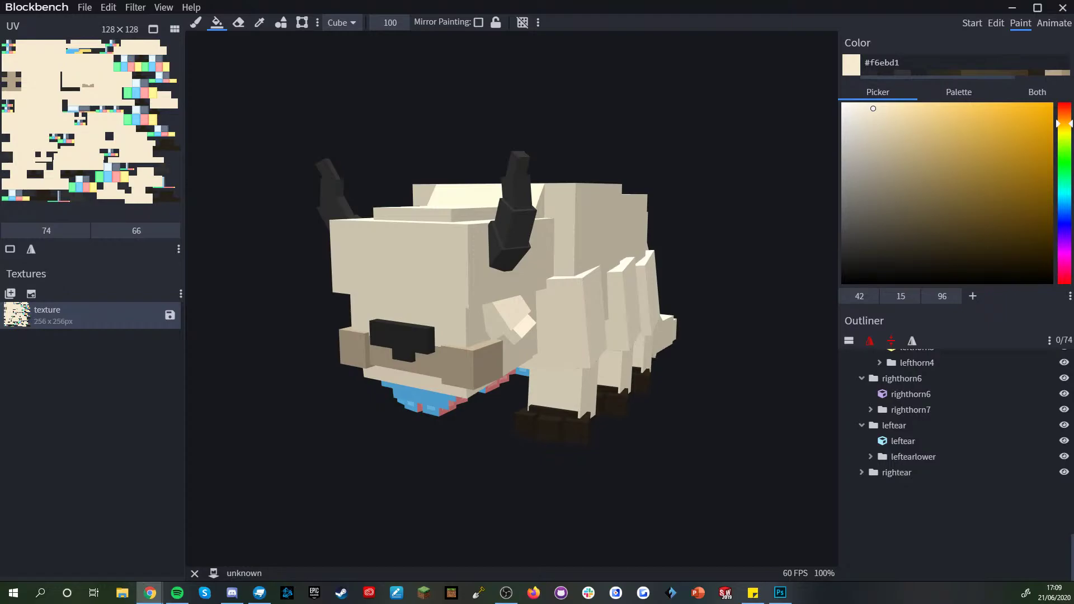
- Inspect in Edit mode the head and lower jaw cubes where dark patches show on the underside of the jaw
drag(511, 500, 366, 472)
scroll(367, 472, up, 4)
right_drag(358, 425, 518, 419)
scroll(558, 357, up, 3)
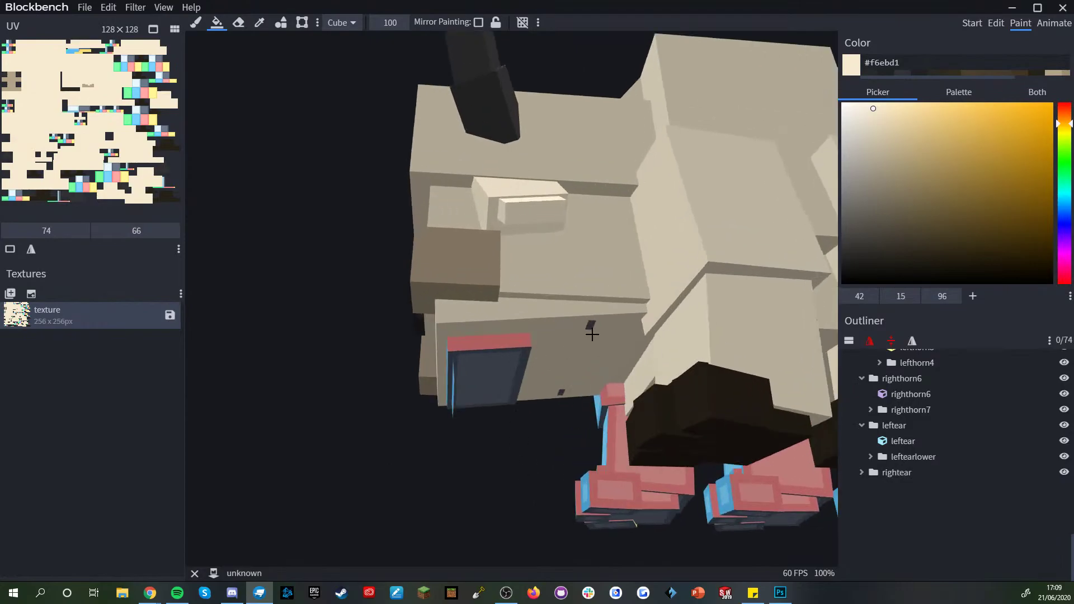
click(995, 23)
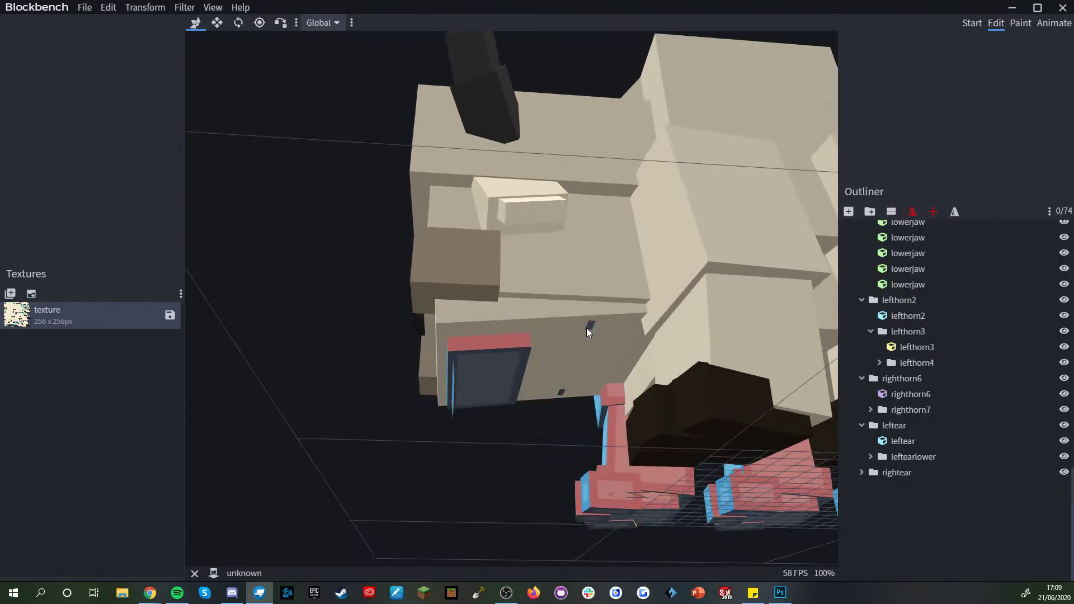
click(586, 328)
mouse_move(486, 445)
mouse_down()
mouse_move(503, 344)
mouse_move(519, 321)
mouse_up()
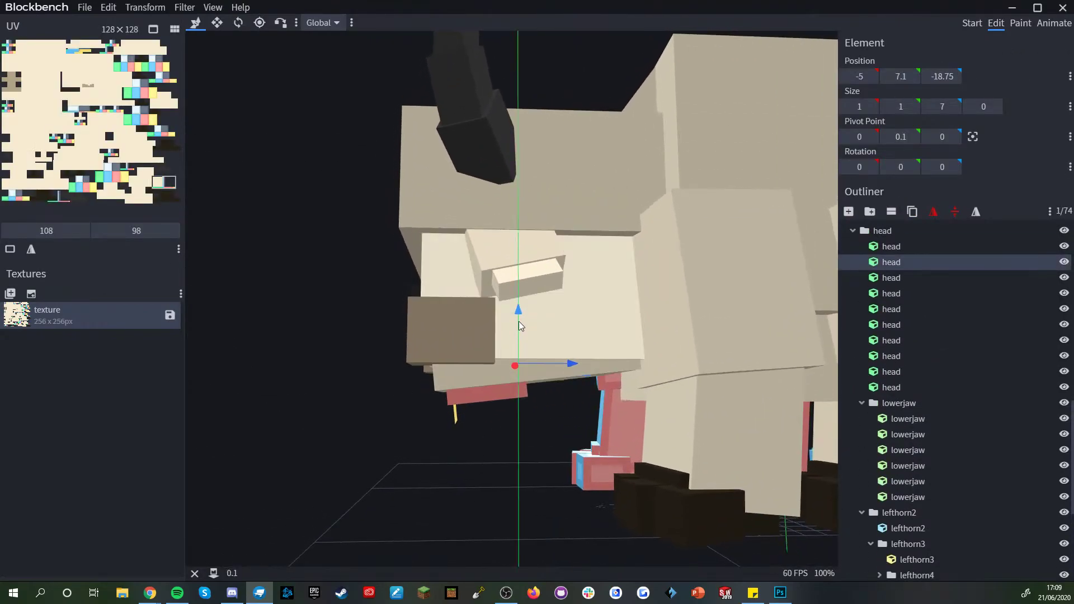
drag(463, 496, 472, 471)
click(489, 383)
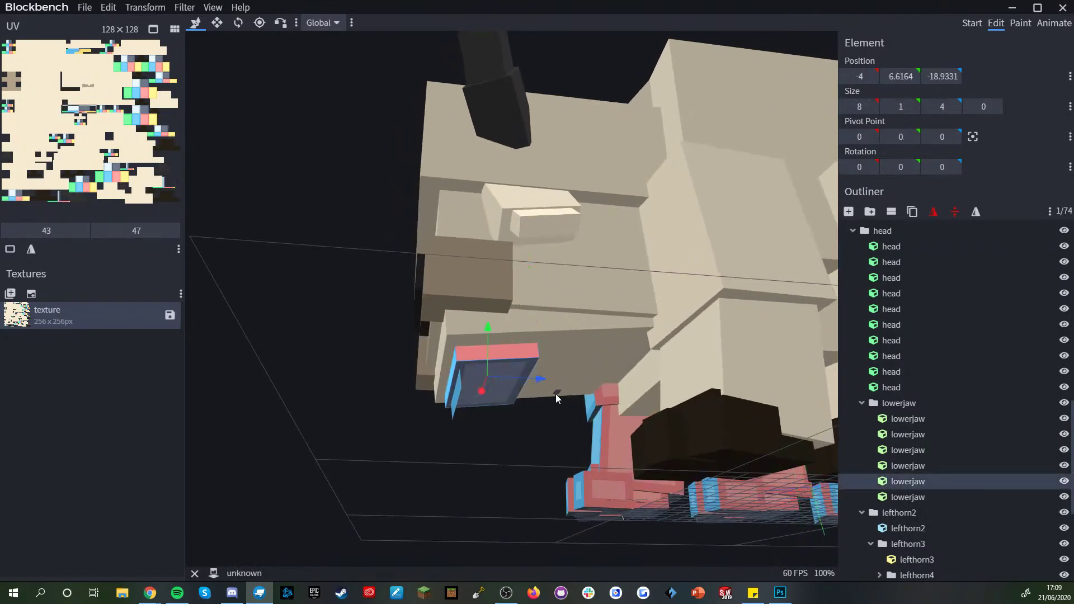
shift+click(580, 347)
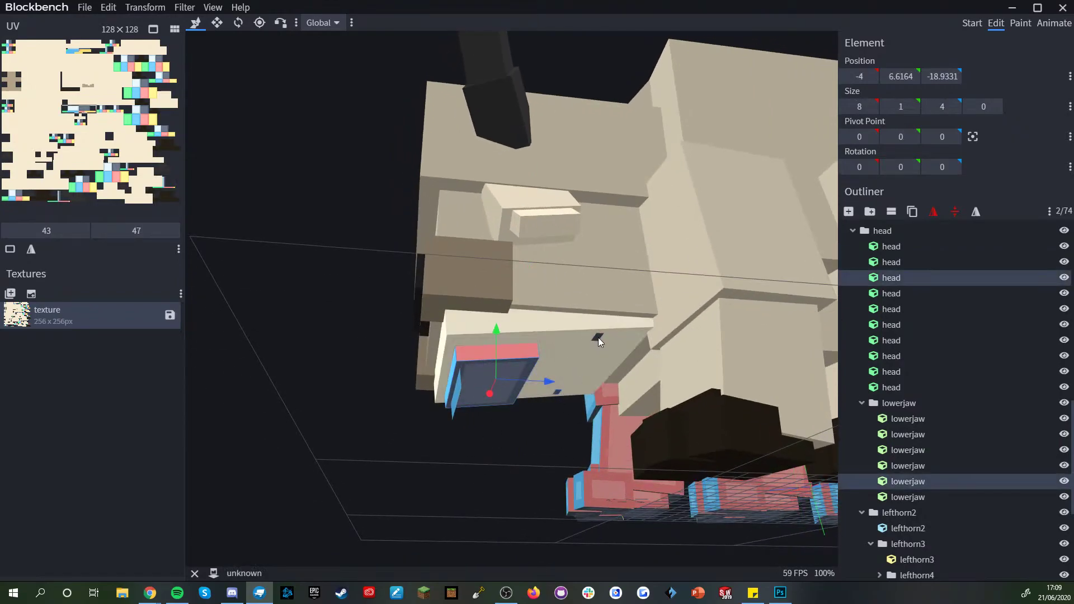
click(598, 339)
shift+click(558, 391)
mouse_move(519, 307)
mouse_down()
mouse_move(512, 297)
mouse_move(504, 476)
mouse_move(523, 321)
mouse_move(513, 316)
mouse_up()
key(ctrl+z)
mouse_move(504, 439)
mouse_down()
mouse_move(488, 483)
mouse_move(477, 411)
mouse_up()
click(506, 387)
- Sample the cream #f6ebd1 from the side of the head and fill the plate under the lower jaw in Paint mode
click(1020, 23)
alt+click(547, 299)
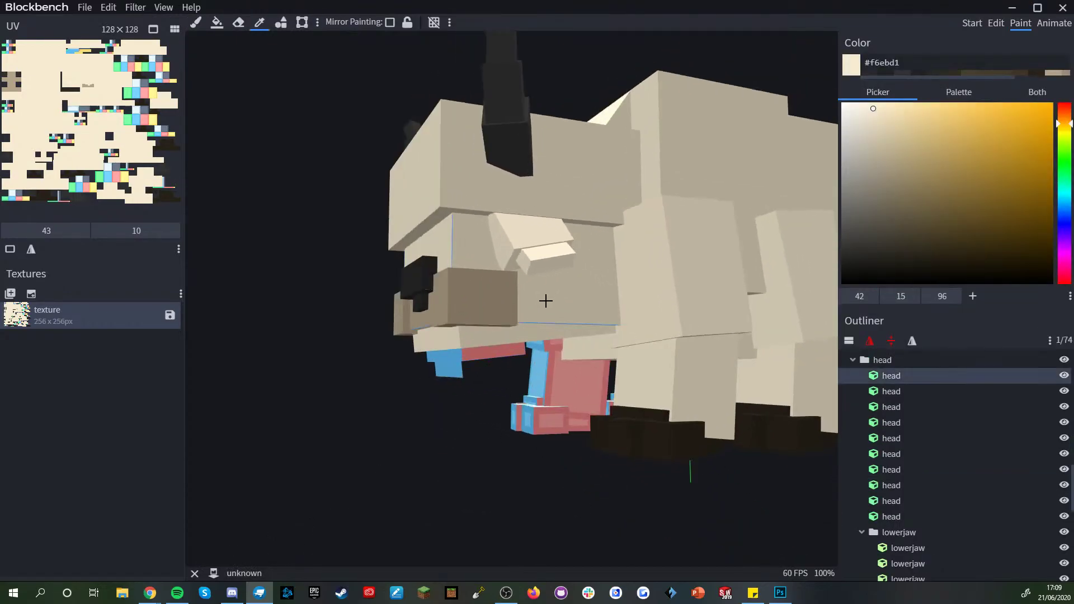
click(217, 23)
click(463, 356)
scroll(469, 458, down, 3)
drag(470, 458, 789, 471)
mouse_move(662, 294)
mouse_down()
mouse_move(591, 297)
mouse_move(666, 298)
mouse_up()
mouse_move(363, 299)
mouse_down()
mouse_move(405, 362)
mouse_move(433, 358)
mouse_up()
drag(606, 427, 570, 484)
click(932, 541)
key(alt+Tab)
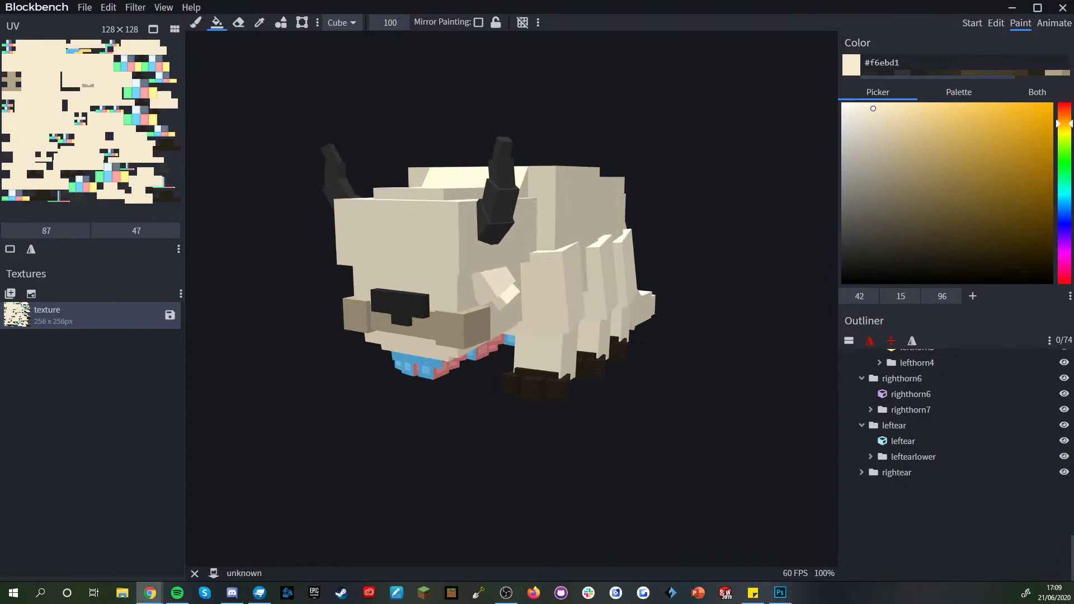
- Switch to the paint brush at size 1 and examine the face from the front
scroll(531, 448, up, 2)
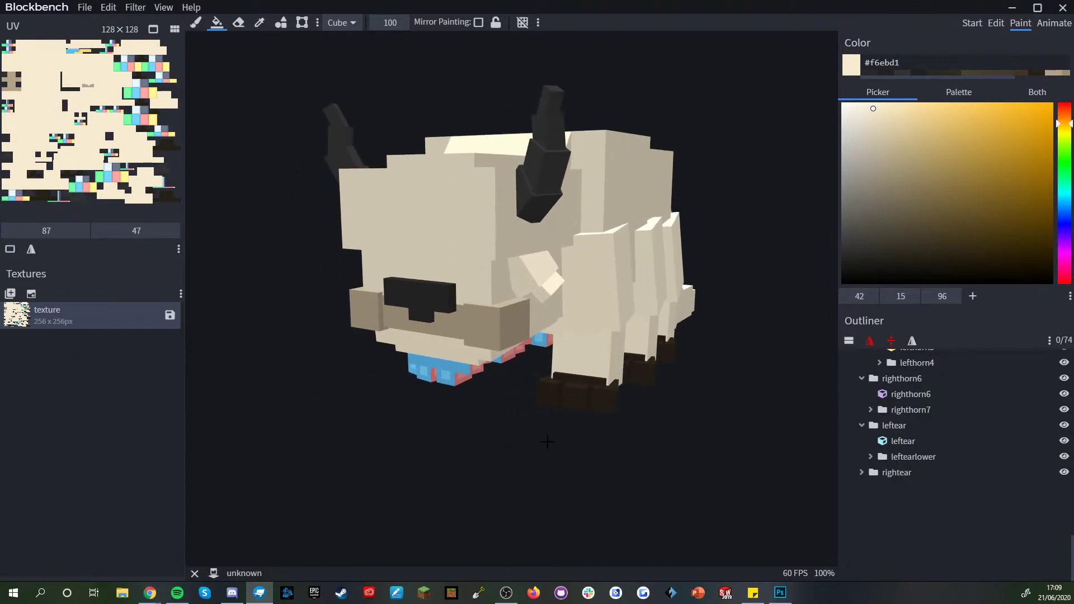
mouse_move(548, 442)
mouse_down()
mouse_move(597, 425)
mouse_move(596, 435)
mouse_move(542, 450)
mouse_up()
scroll(604, 431, up, 4)
click(195, 22)
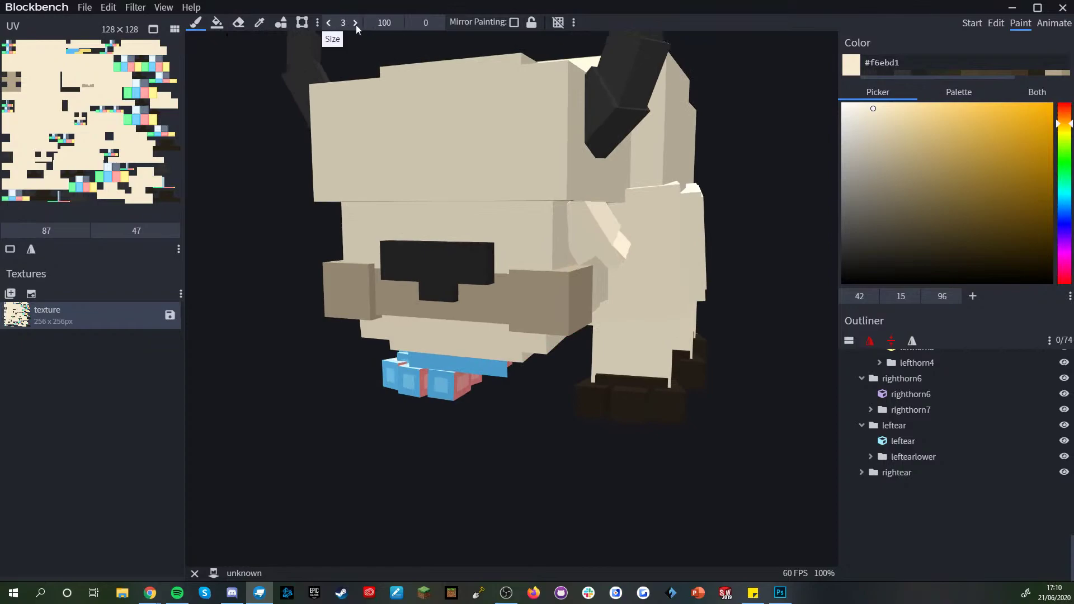
drag(325, 29, 310, 31)
scroll(383, 331, down, 4)
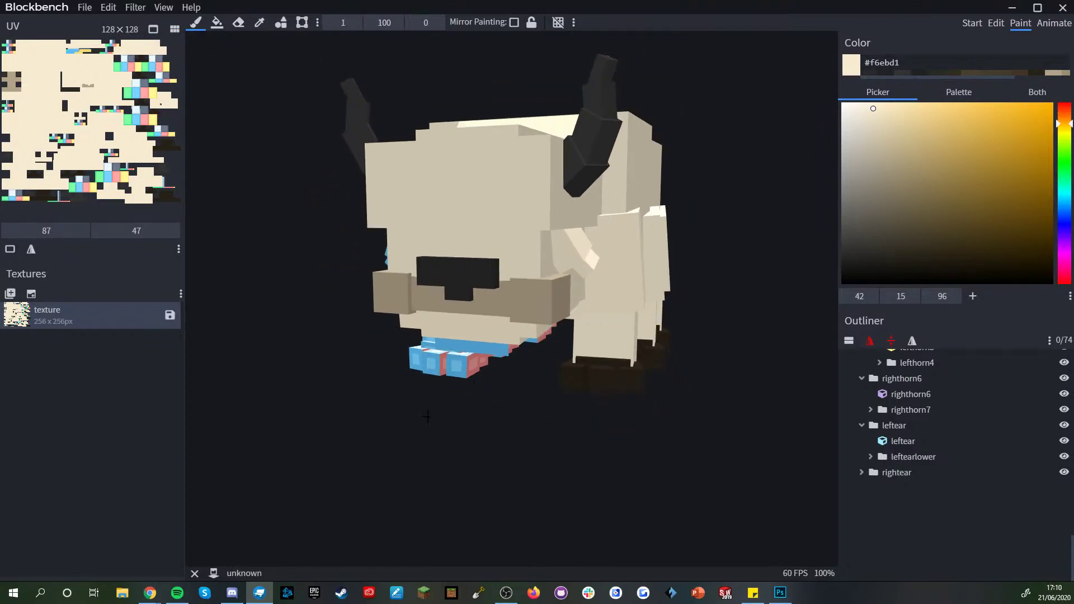
scroll(426, 417, up, 3)
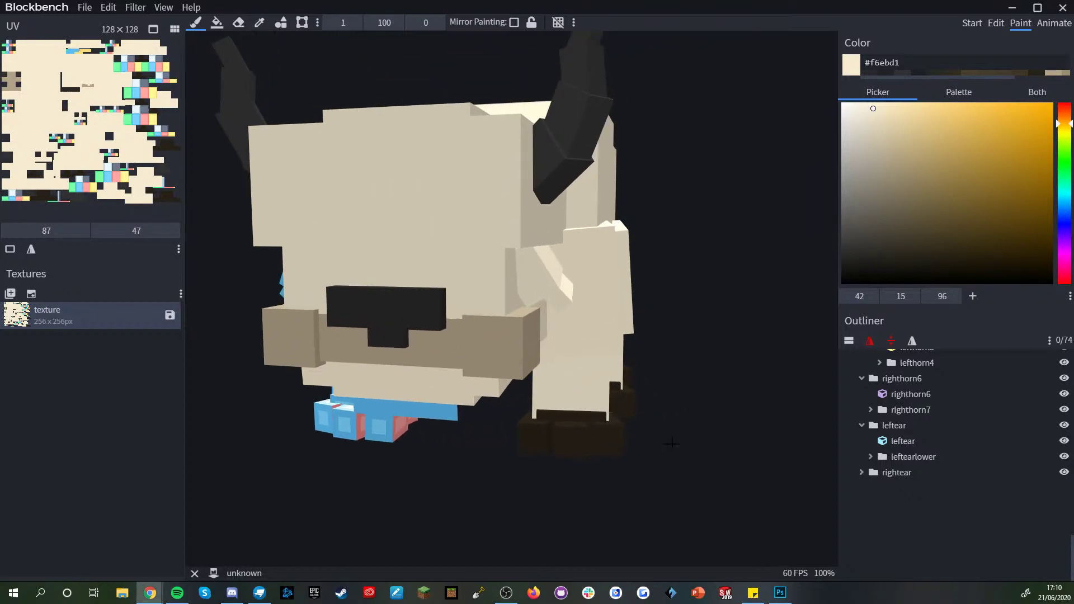
scroll(670, 446, up, 3)
drag(748, 244, 755, 273)
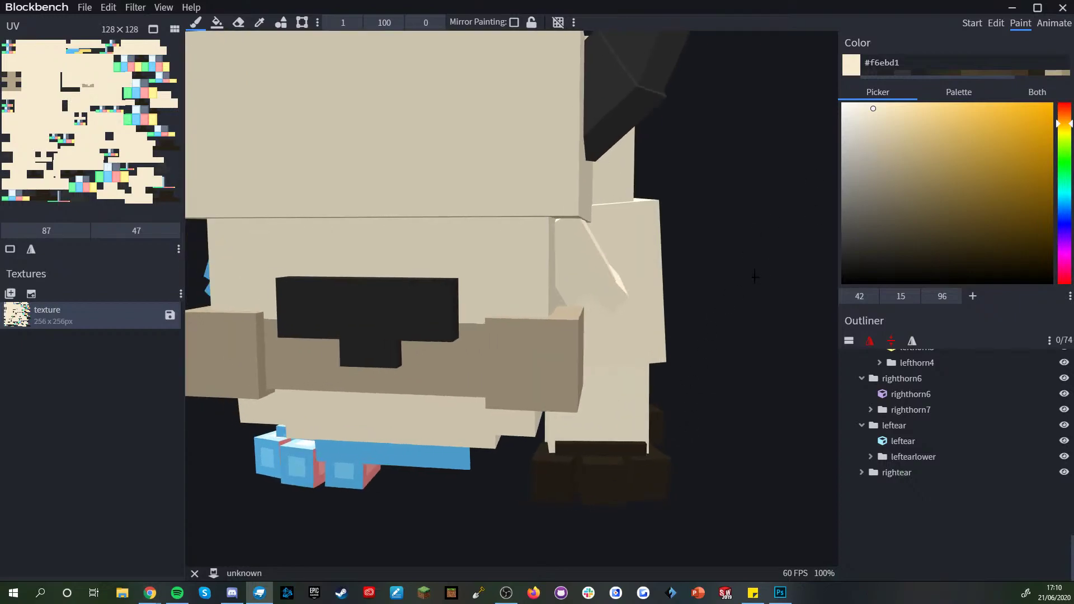
scroll(755, 273, down, 3)
- Sample the muzzle's taupe, darken it to #7d725e and paint the face area between forehead and muzzle with an enlarged brush
alt+click(549, 340)
drag(902, 181, 894, 195)
mouse_move(510, 277)
mouse_down()
mouse_move(462, 247)
mouse_move(361, 271)
mouse_move(402, 242)
mouse_move(517, 251)
mouse_move(497, 300)
mouse_move(525, 297)
mouse_up()
key(ctrl+z)
click(354, 23)
click(353, 24)
click(353, 24)
drag(690, 398, 740, 394)
mouse_move(443, 268)
mouse_down()
mouse_move(467, 287)
mouse_move(422, 290)
mouse_move(431, 254)
mouse_move(411, 235)
mouse_up()
- Reduce the brush size to 1, sample the muzzle's taupe #b2a288 and compare the face with the reference picture
drag(348, 23, 336, 23)
alt+click(624, 325)
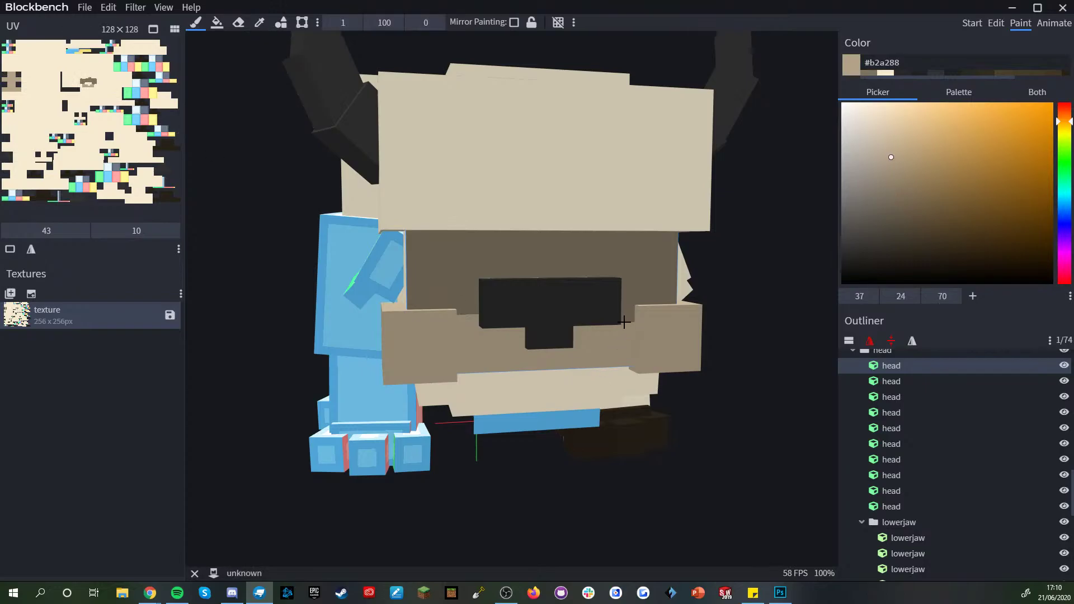
drag(767, 421, 711, 424)
scroll(492, 335, down, 6)
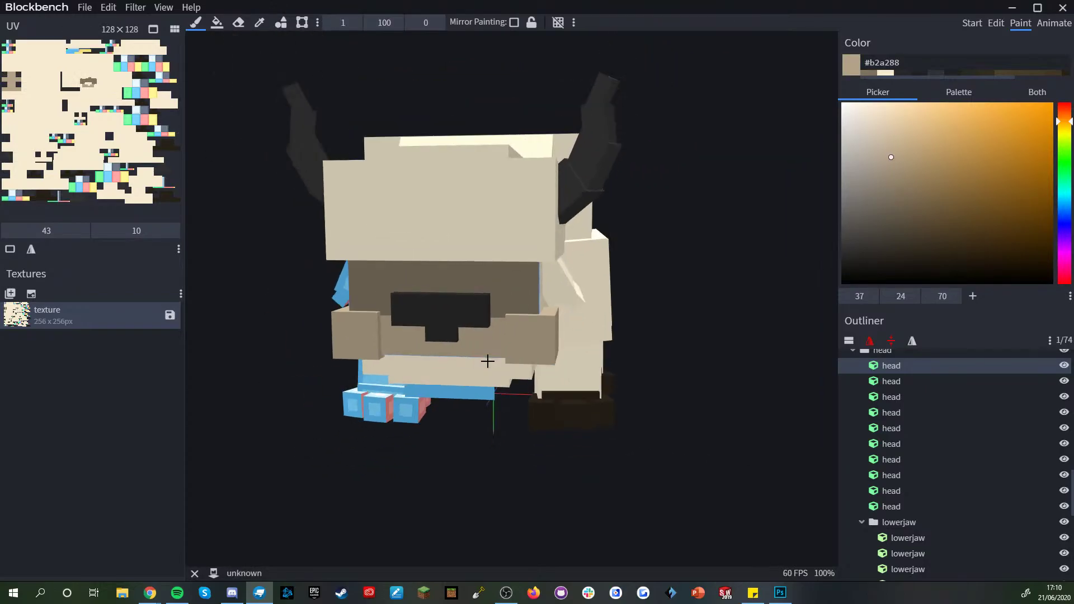
scroll(923, 448, down, 10)
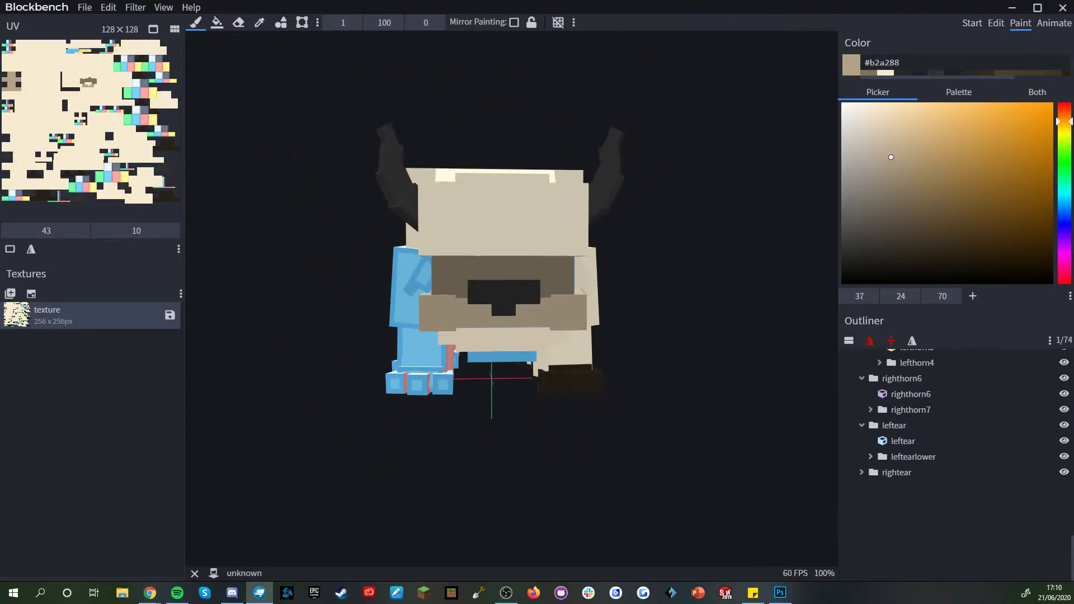
click(150, 592)
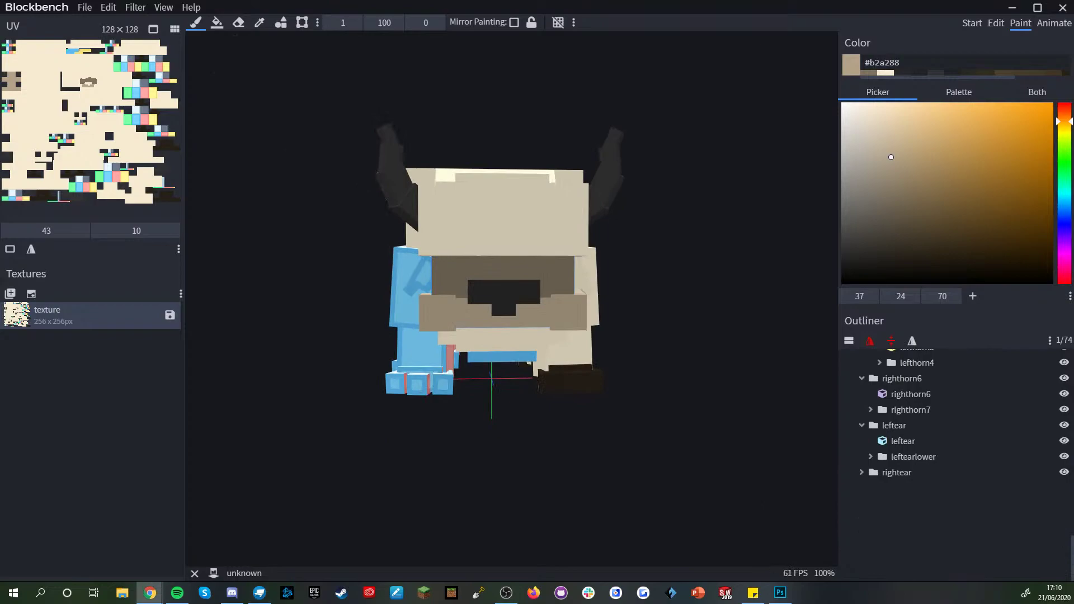
scroll(481, 471, down, 2)
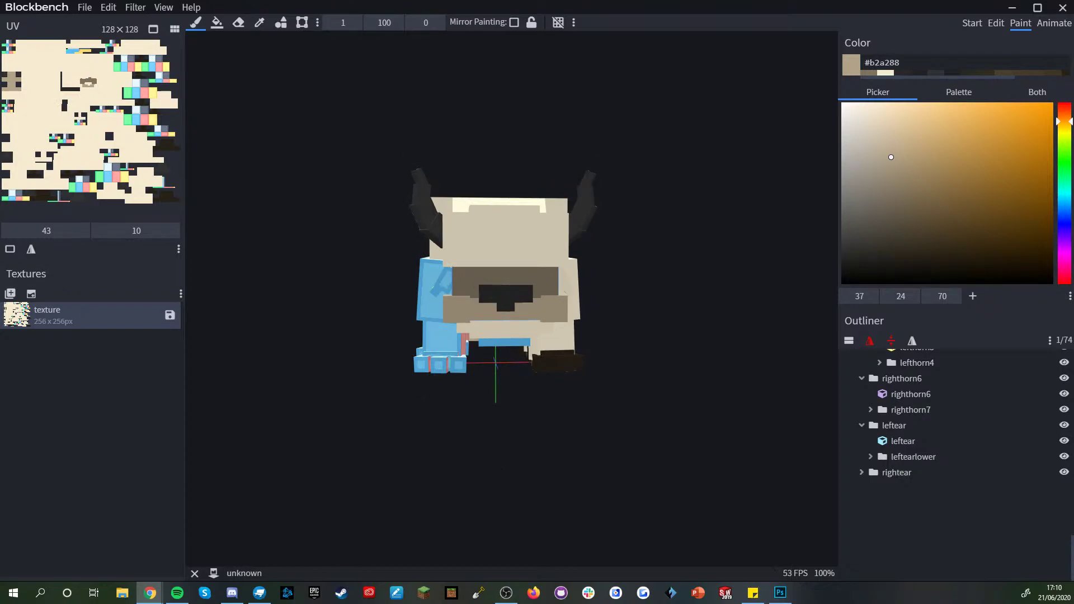
- Examine the whole model from the front, side and above to judge the darkened face
drag(382, 496, 450, 460)
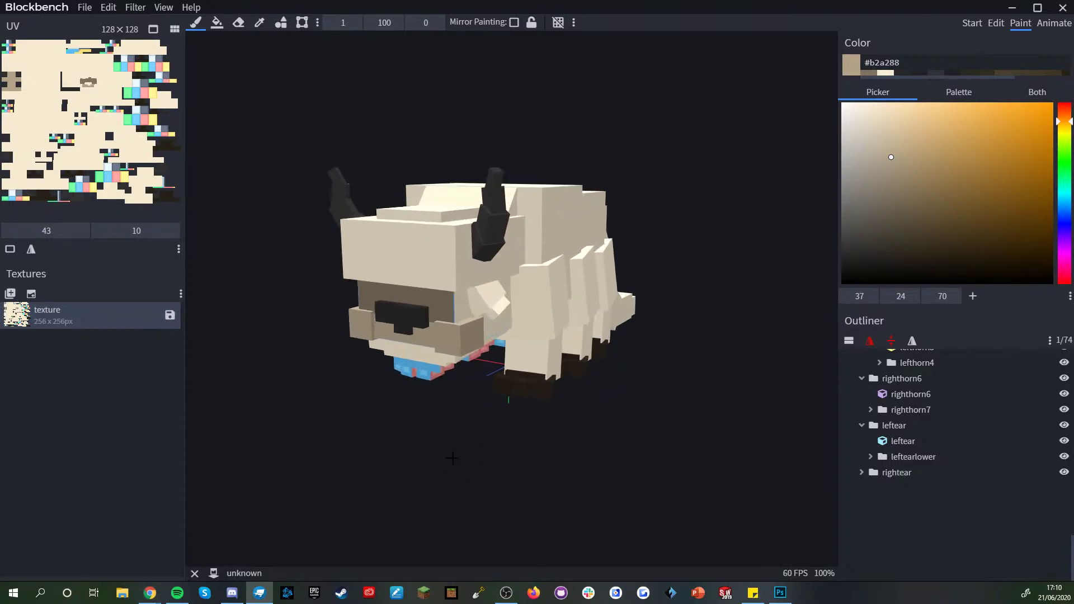
scroll(469, 445, up, 3)
drag(582, 455, 633, 481)
scroll(612, 450, down, 4)
right_drag(611, 449, 621, 431)
drag(621, 430, 621, 446)
drag(736, 460, 327, 507)
scroll(650, 465, up, 3)
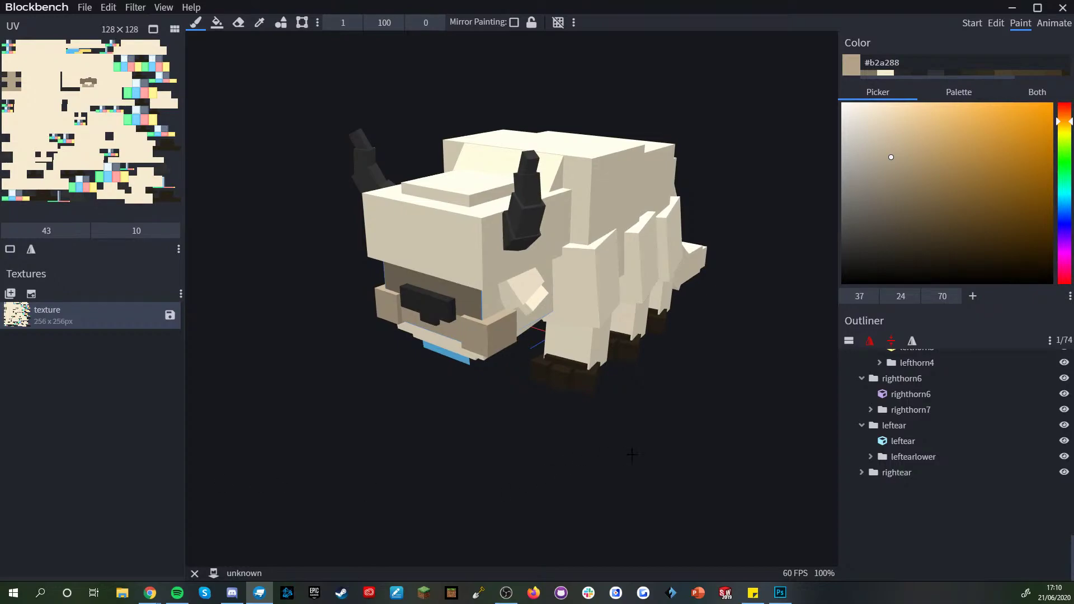
scroll(632, 455, up, 3)
drag(628, 455, 593, 454)
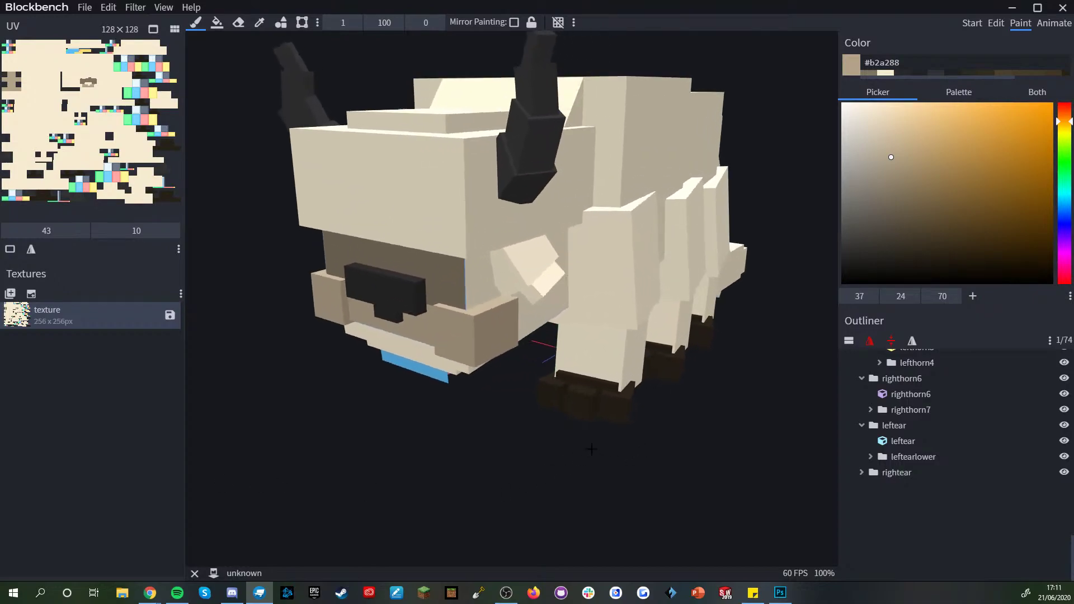
- Sample #7d725e from the face and paint a strip along the front edge of the head's side with brush size 3
alt+click(451, 283)
right_drag(461, 283, 474, 380)
scroll(475, 381, up, 4)
drag(230, 300, 217, 270)
drag(438, 222, 448, 284)
scroll(468, 384, down, 3)
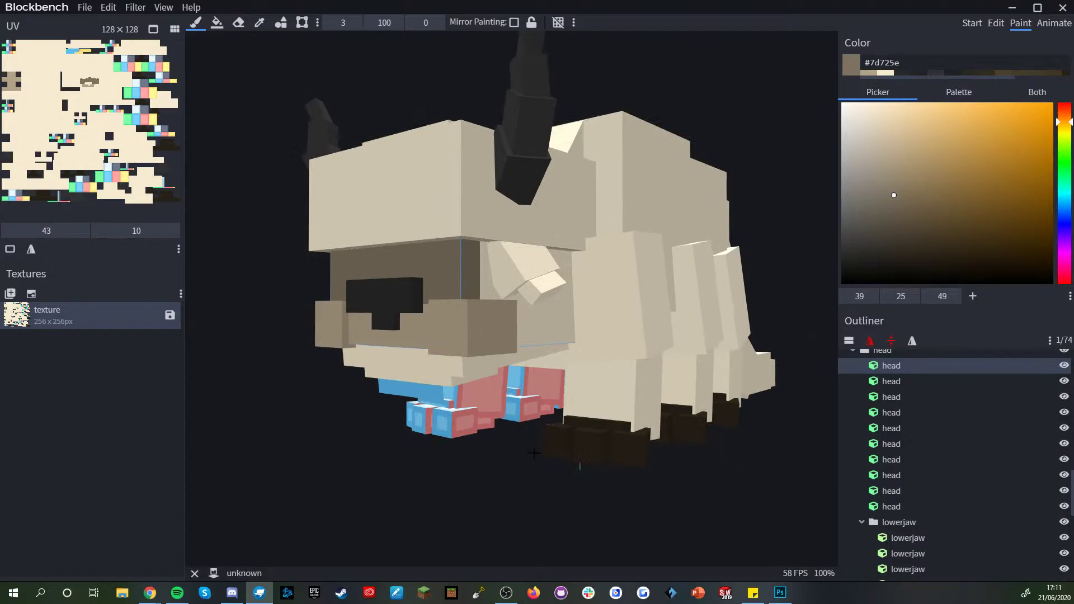
drag(504, 503, 458, 509)
scroll(899, 518, down, 6)
click(964, 537)
scroll(722, 492, down, 3)
drag(688, 492, 481, 490)
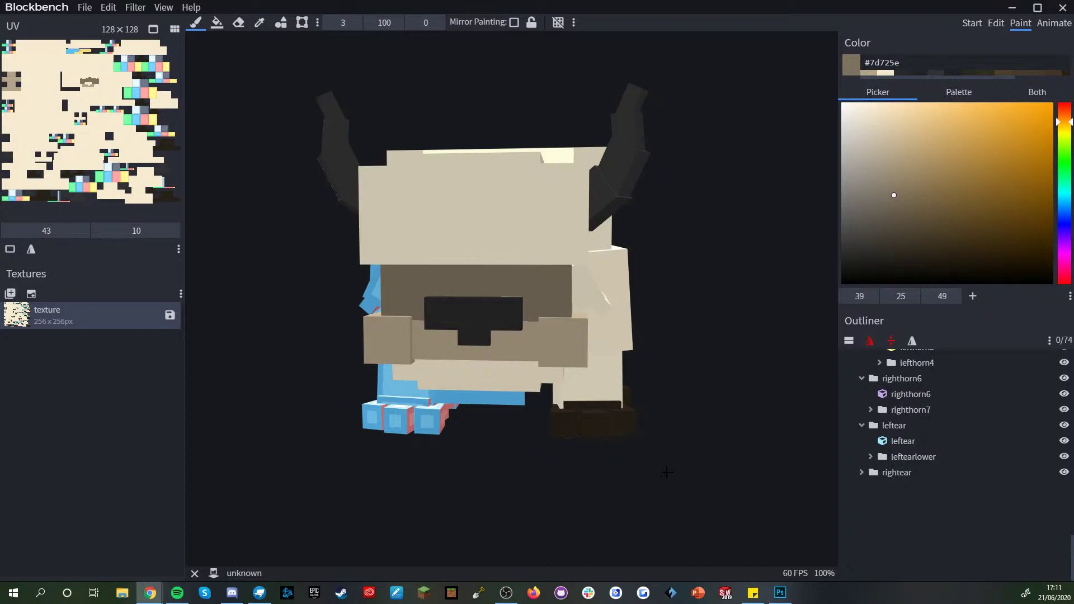
- Sample the cream #f6ebd1 from the forehead and stamp a 3-pixel square eye patch on each side above the nose
scroll(567, 267, up, 5)
click(566, 267)
key(ctrl+z)
alt+click(557, 195)
click(557, 286)
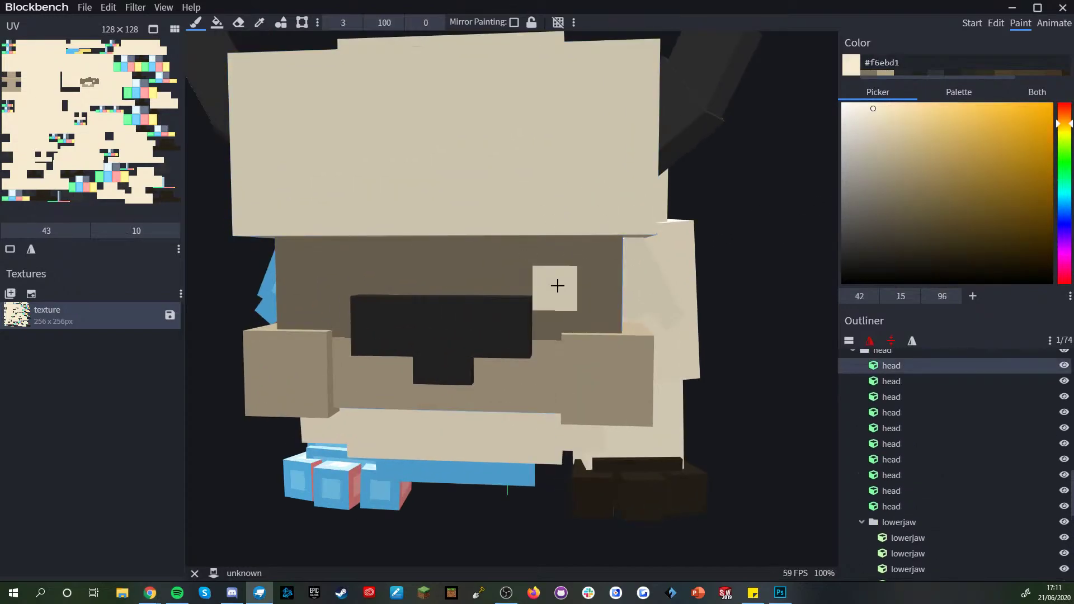
key(ctrl+z)
click(553, 276)
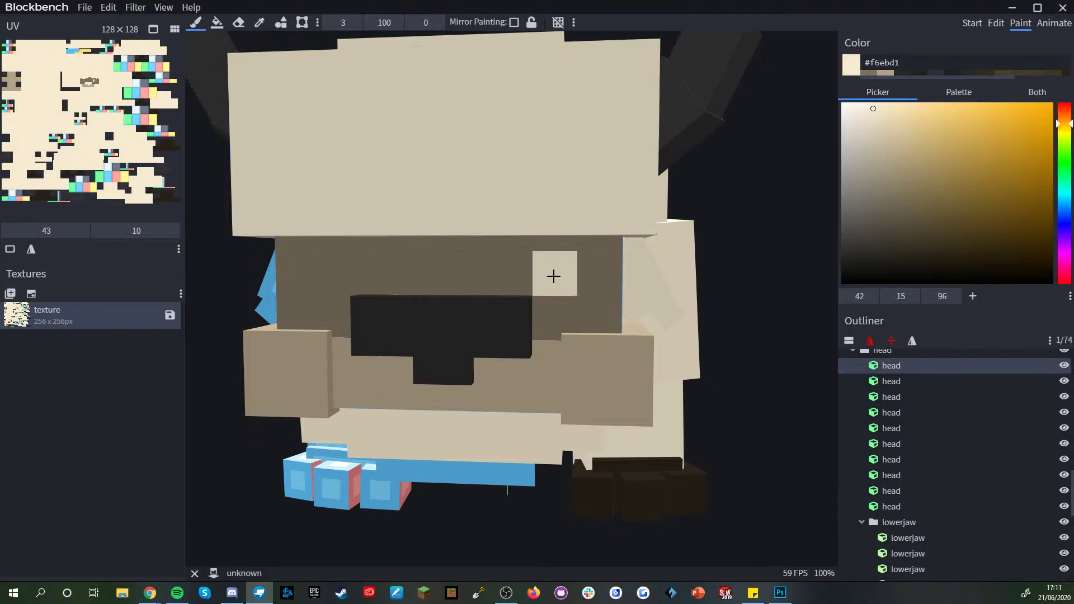
click(317, 271)
- Widen both cream eye patches by one pixel
scroll(319, 272, down, 3)
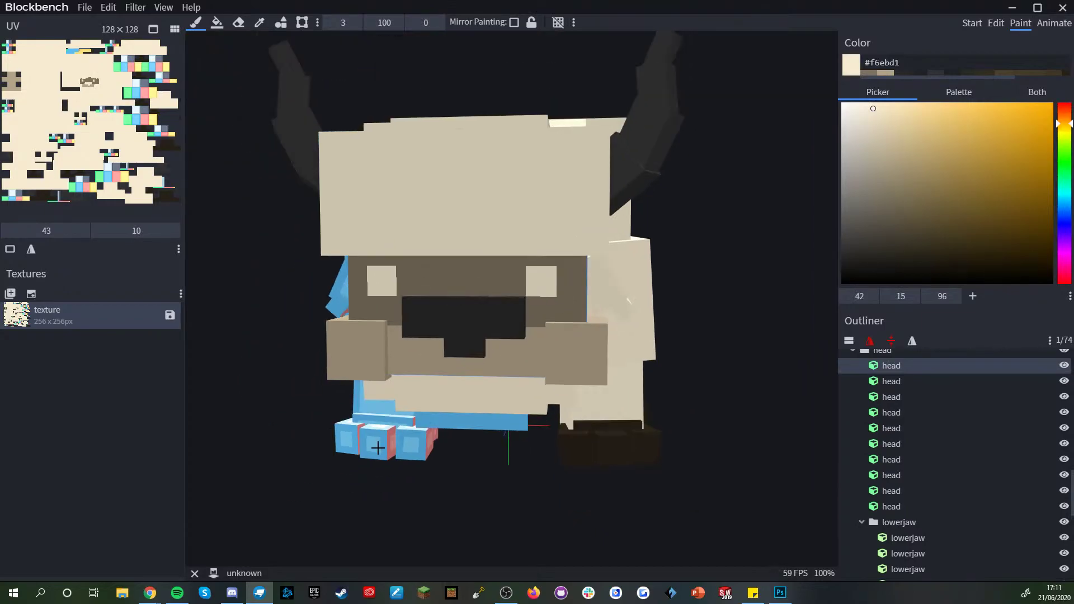
scroll(290, 302, up, 3)
click(272, 281)
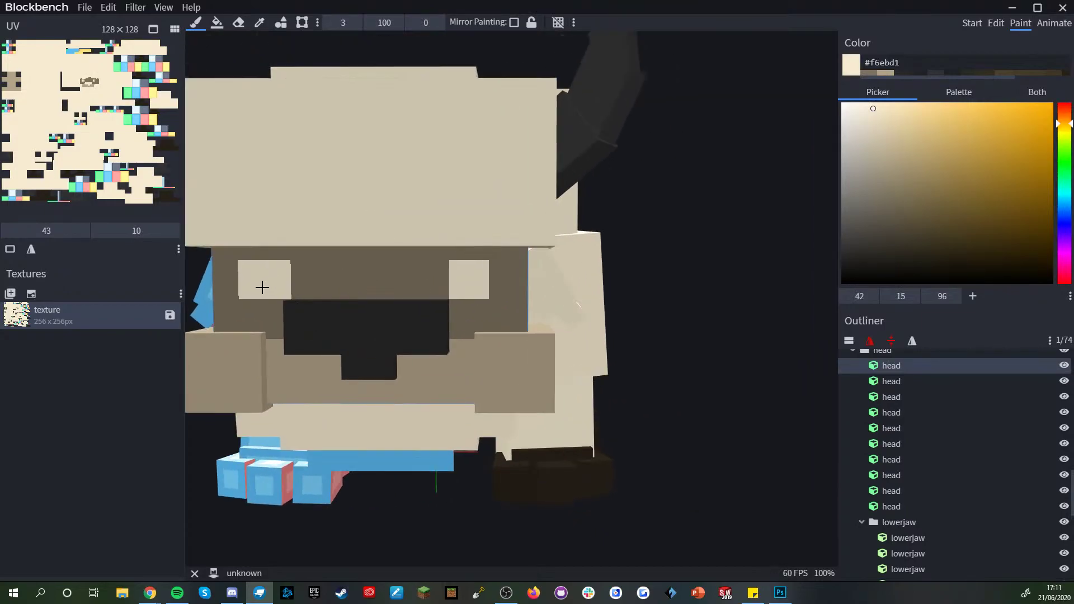
scroll(261, 287, down, 3)
scroll(486, 415, up, 4)
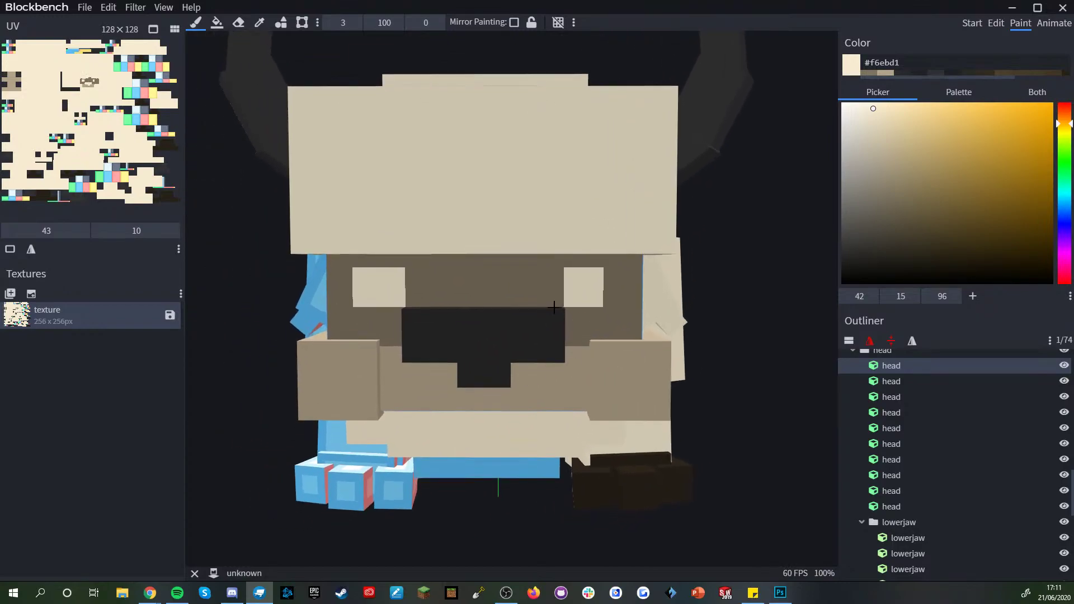
click(595, 292)
- Sample #7d725e and paint over the lower inner corner pixel of both eye patches with brush size 1
alt+click(581, 330)
drag(581, 331, 605, 330)
scroll(604, 431, down, 5)
scroll(310, 78, up, 5)
drag(354, 24, 336, 25)
scroll(410, 295, up, 4)
click(339, 306)
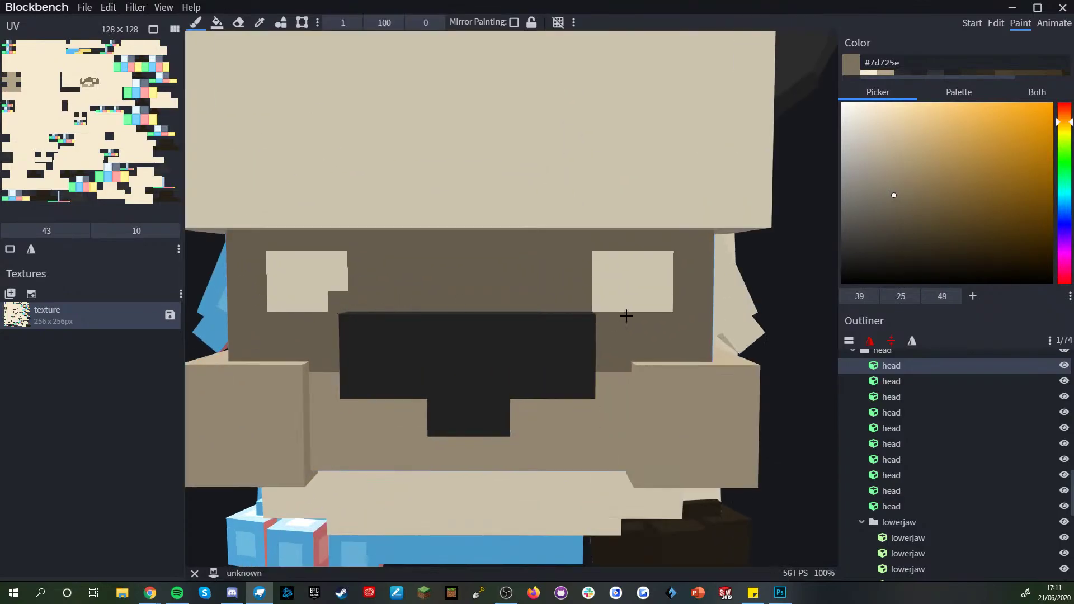
click(599, 303)
scroll(994, 444, down, 10)
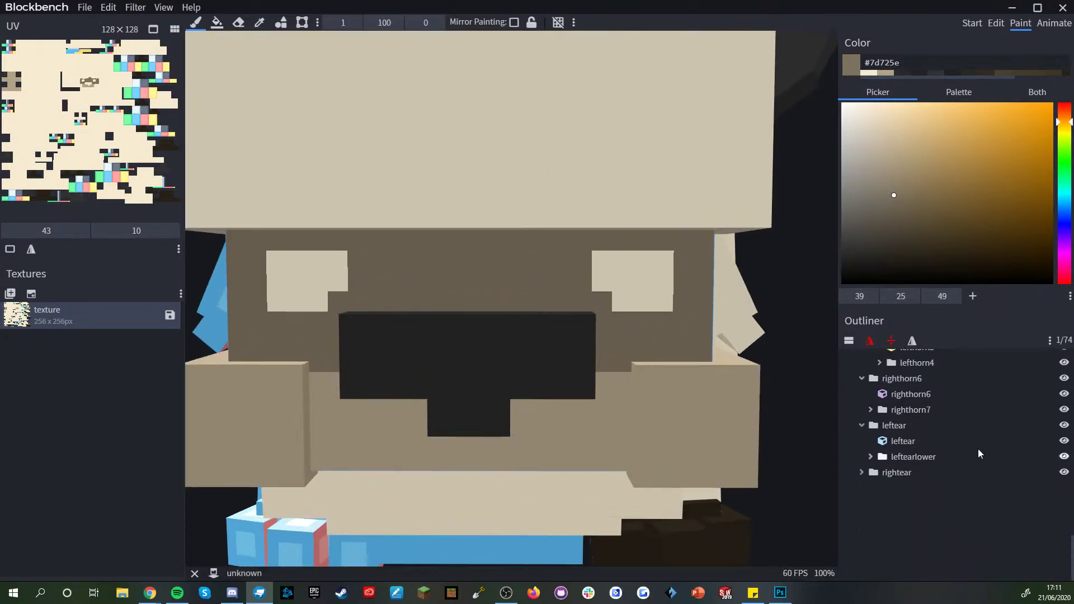
click(937, 513)
scroll(700, 491, down, 8)
drag(677, 491, 687, 476)
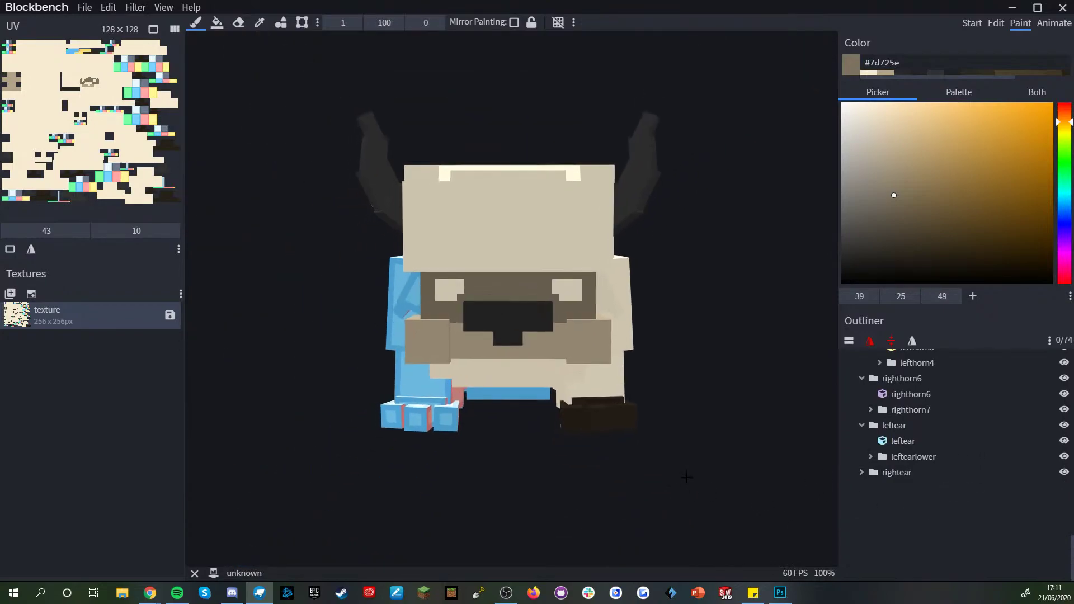
- Extend both eye patches one pixel downward in cream #f6ebd1 and trim their lower outer corners with #7d725e
scroll(679, 467, up, 4)
right_drag(474, 331, 527, 338)
scroll(539, 318, up, 5)
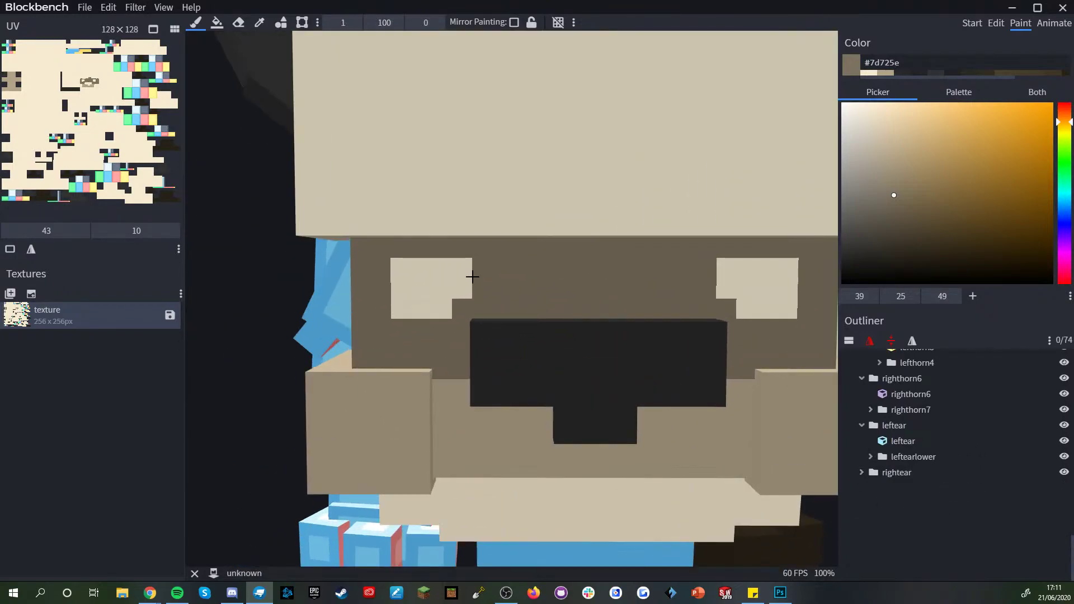
alt+click(427, 254)
alt+click(407, 278)
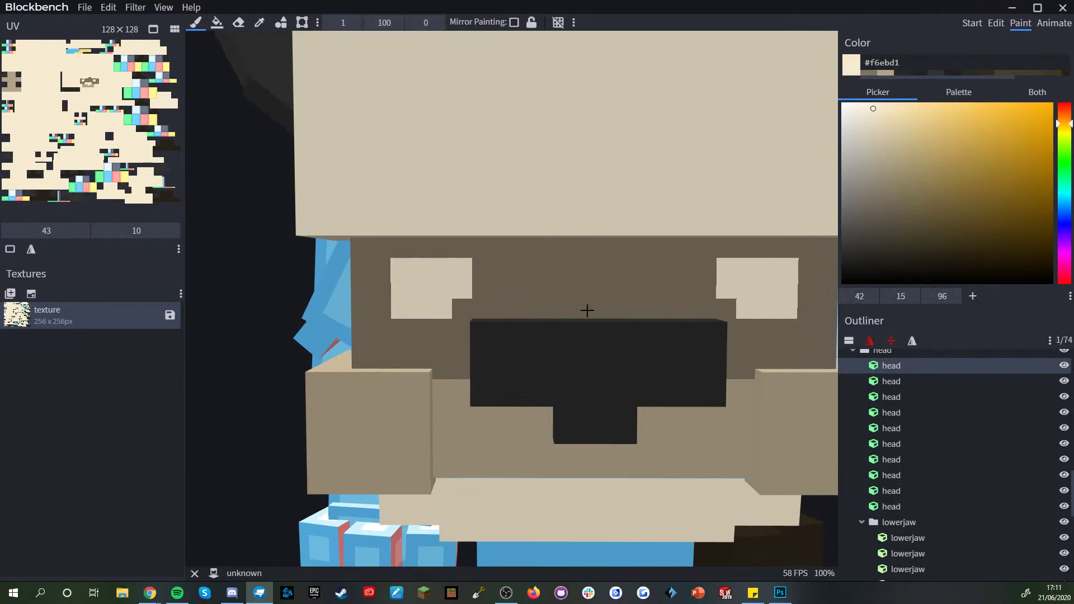
scroll(596, 312, down, 3)
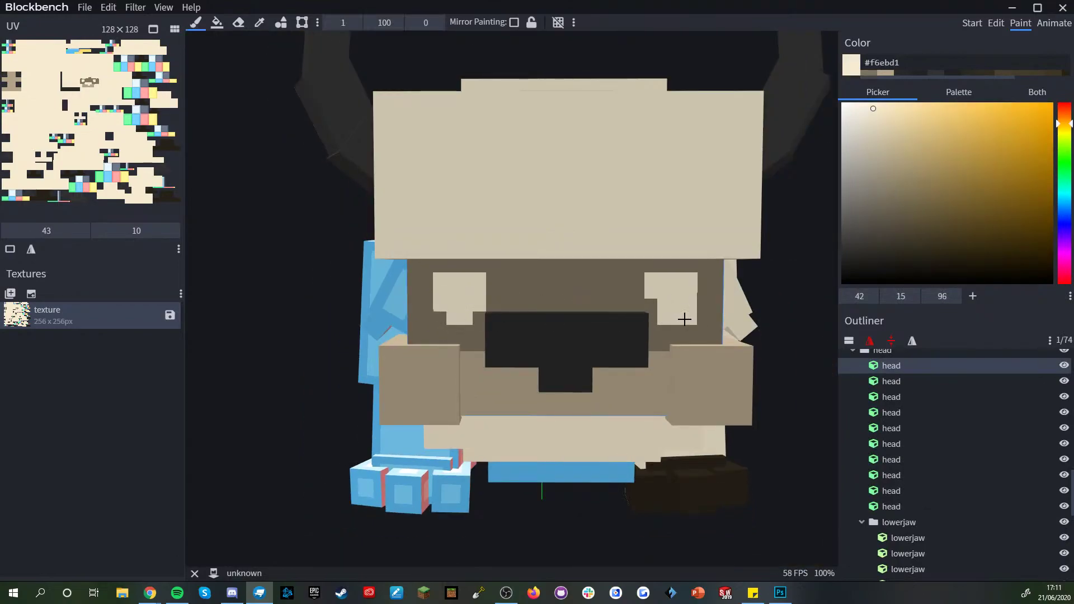
ctrl+click(707, 324)
scroll(707, 324, down, 2)
scroll(920, 441, down, 10)
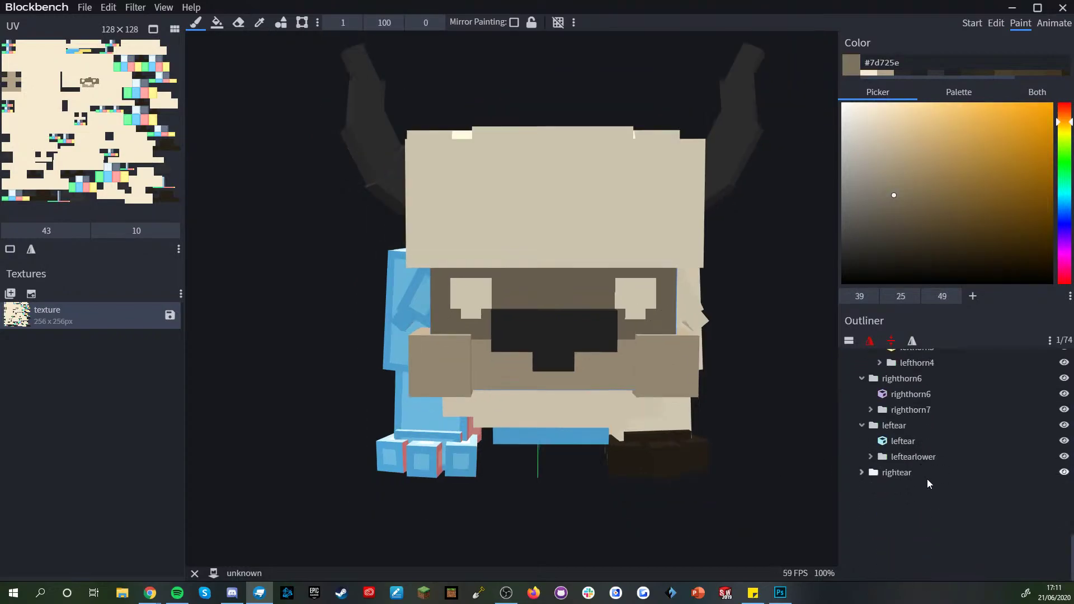
- Sample #29292a from the nose and paint a 2-pixel square pupil inside each cream eye patch
click(925, 520)
drag(733, 510, 643, 504)
scroll(441, 307, up, 4)
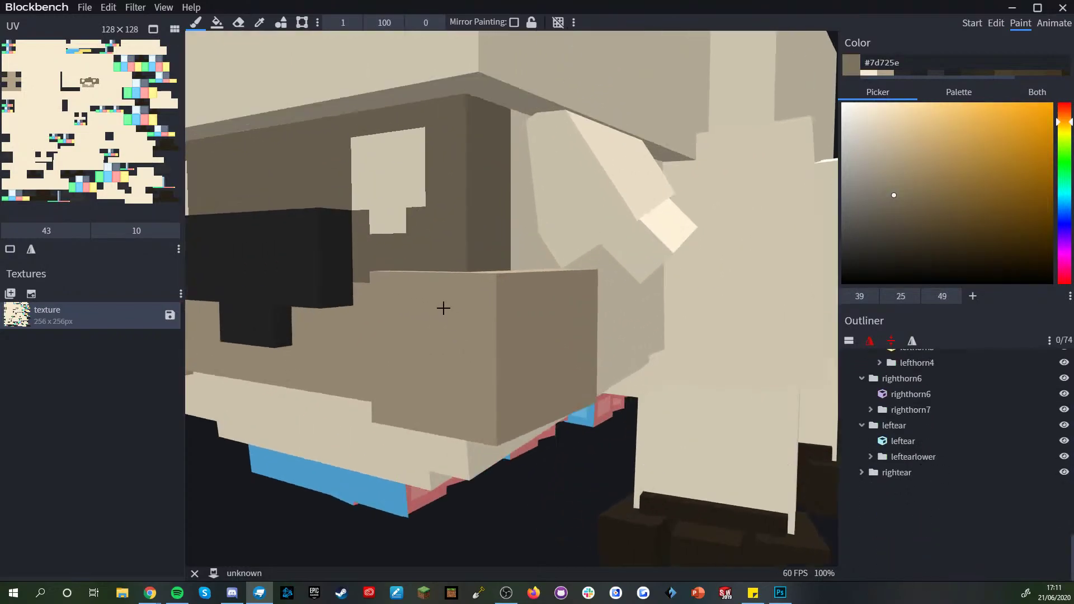
right_drag(442, 307, 559, 347)
key(alt)
alt+click(457, 300)
mouse_move(555, 230)
mouse_down()
mouse_move(576, 256)
mouse_move(576, 237)
mouse_up()
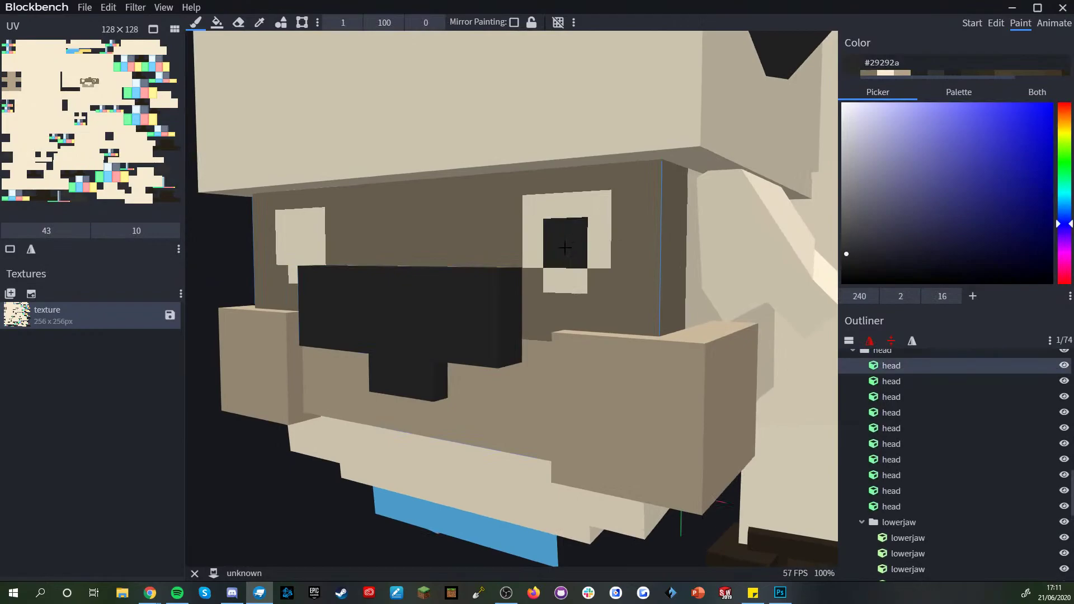
scroll(565, 246, down, 3)
scroll(611, 390, down, 5)
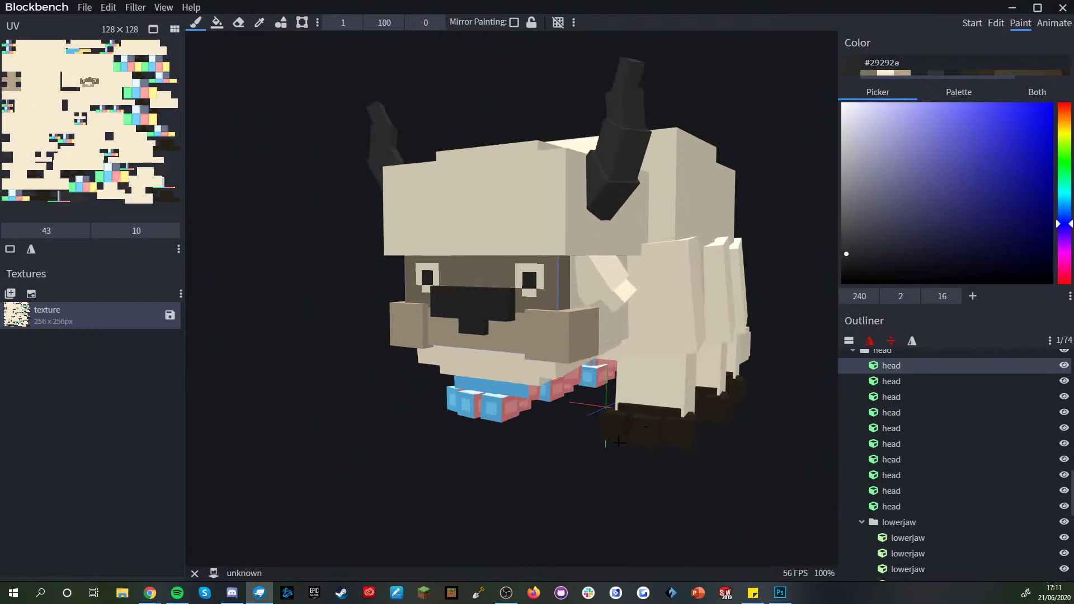
- Examine the face and both pupils from several angles, with nothing selected
scroll(918, 511, down, 8)
click(923, 547)
scroll(554, 421, down, 3)
drag(554, 421, 535, 449)
scroll(536, 450, up, 2)
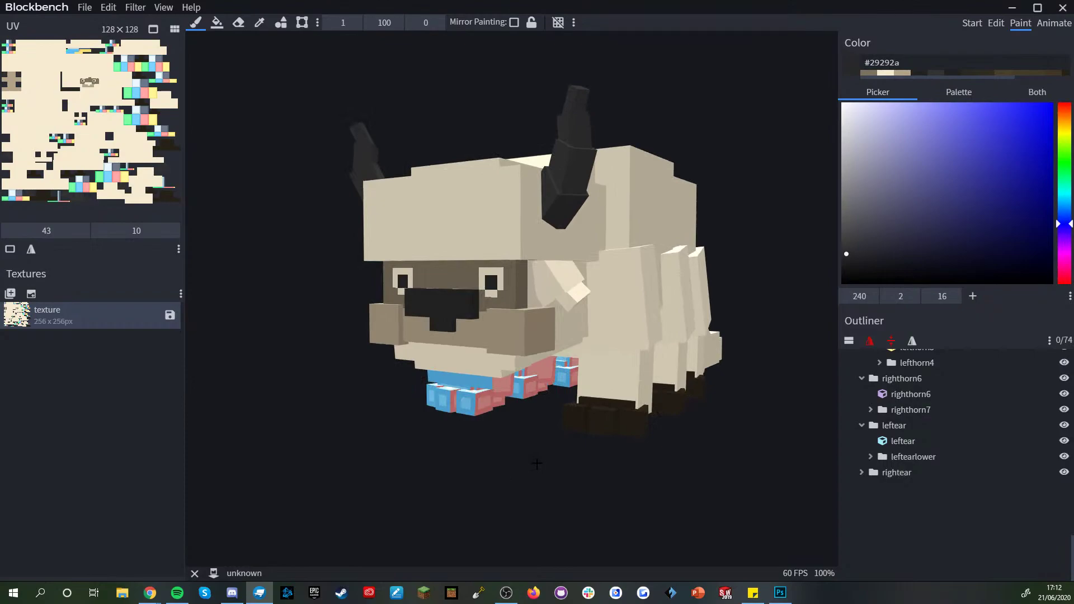
scroll(536, 464, up, 3)
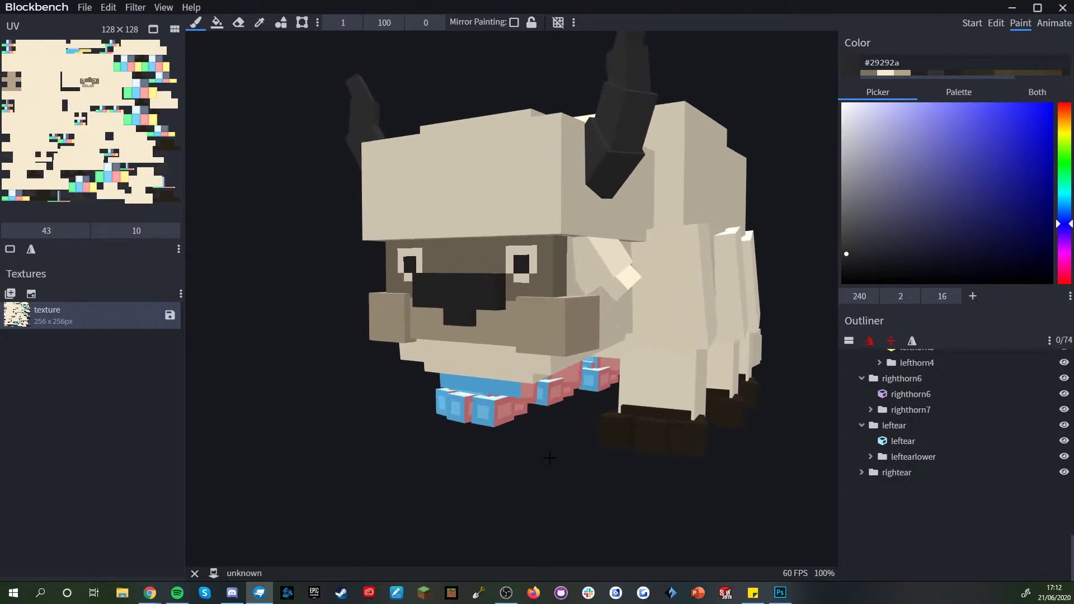
drag(557, 461, 658, 481)
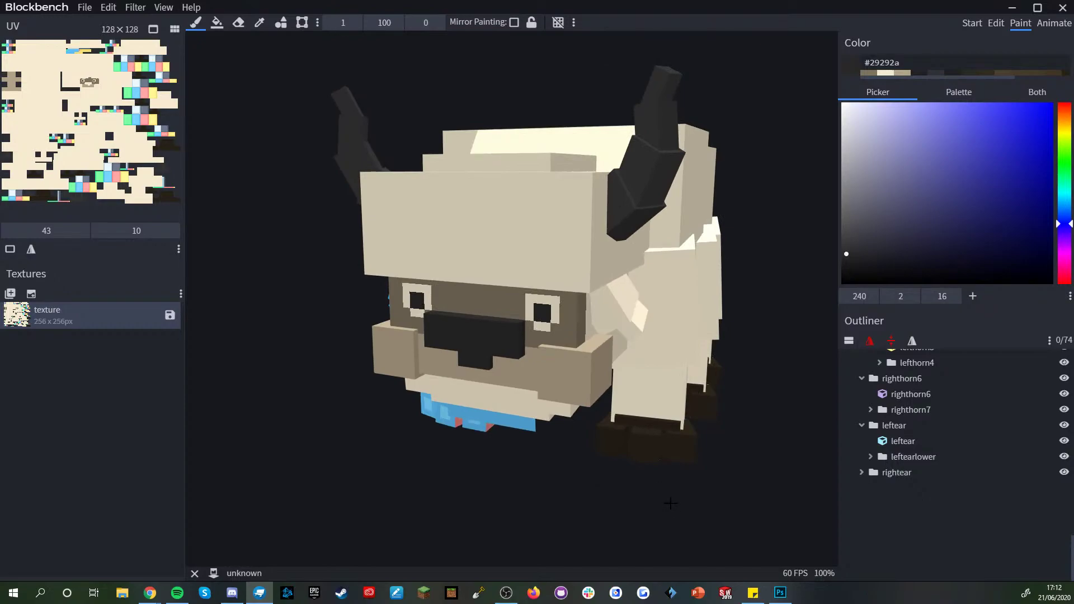
drag(606, 484, 714, 464)
scroll(685, 473, down, 3)
scroll(728, 455, up, 3)
scroll(699, 422, up, 3)
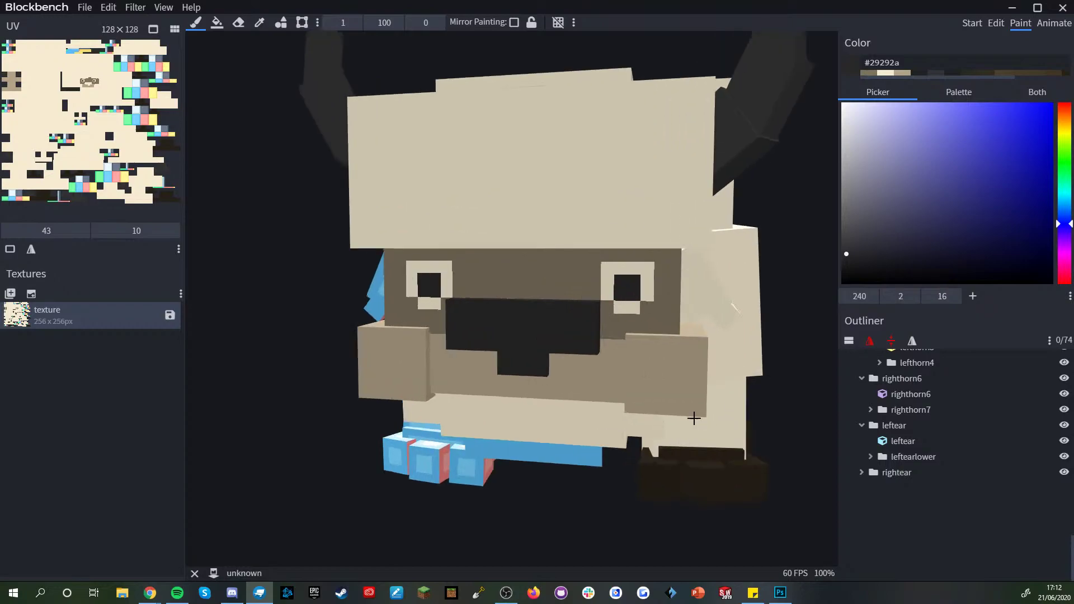
- Sample the cream #f6ebd1 and fill the lower inner corner pixel of both eye patches
key(c)
click(607, 289)
key(b)
click(606, 306)
scroll(693, 404, down, 3)
mouse_move(647, 474)
mouse_down()
mouse_move(568, 474)
mouse_move(623, 479)
mouse_move(535, 388)
mouse_up()
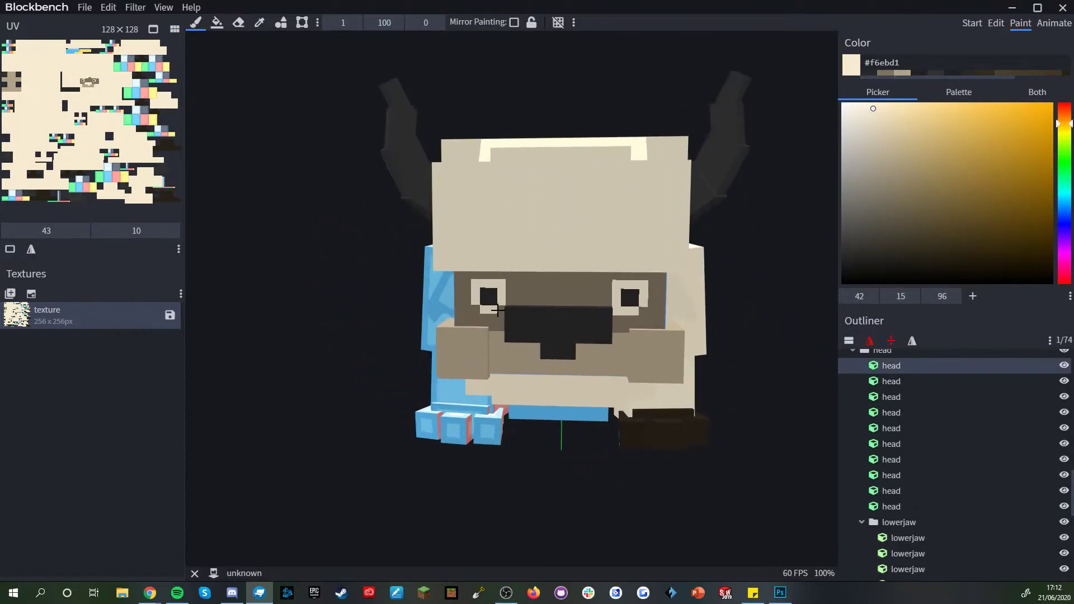
scroll(874, 485, down, 10)
scroll(774, 501, down, 4)
- Sample #7d725e from the face and paint over the upper inner corner pixel of both eye patches
drag(749, 492, 707, 453)
scroll(706, 453, up, 8)
right_drag(707, 453, 504, 297)
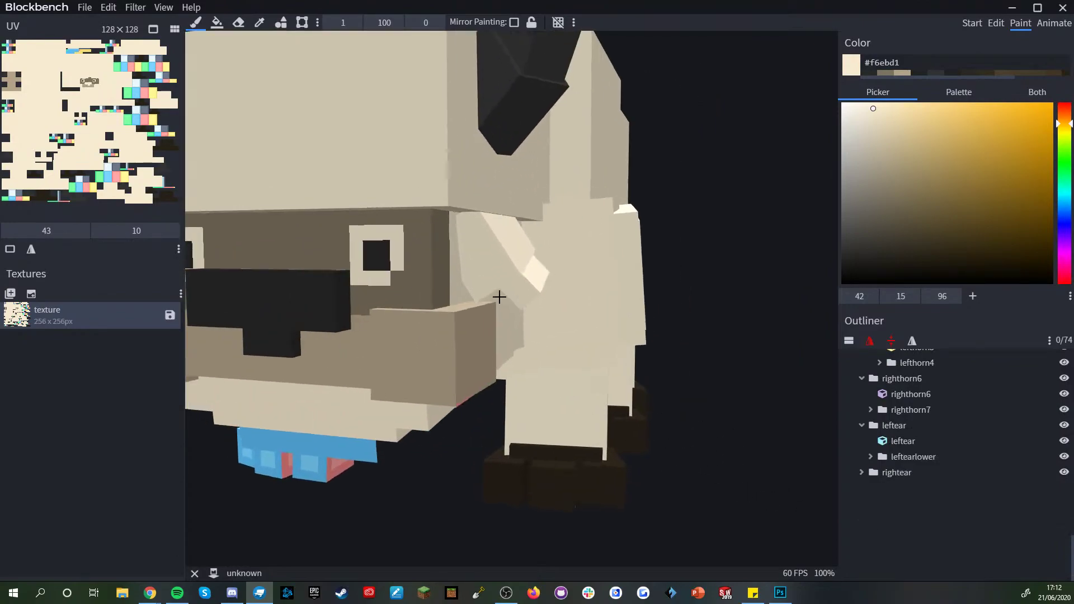
alt+click(348, 240)
right_drag(351, 240, 508, 264)
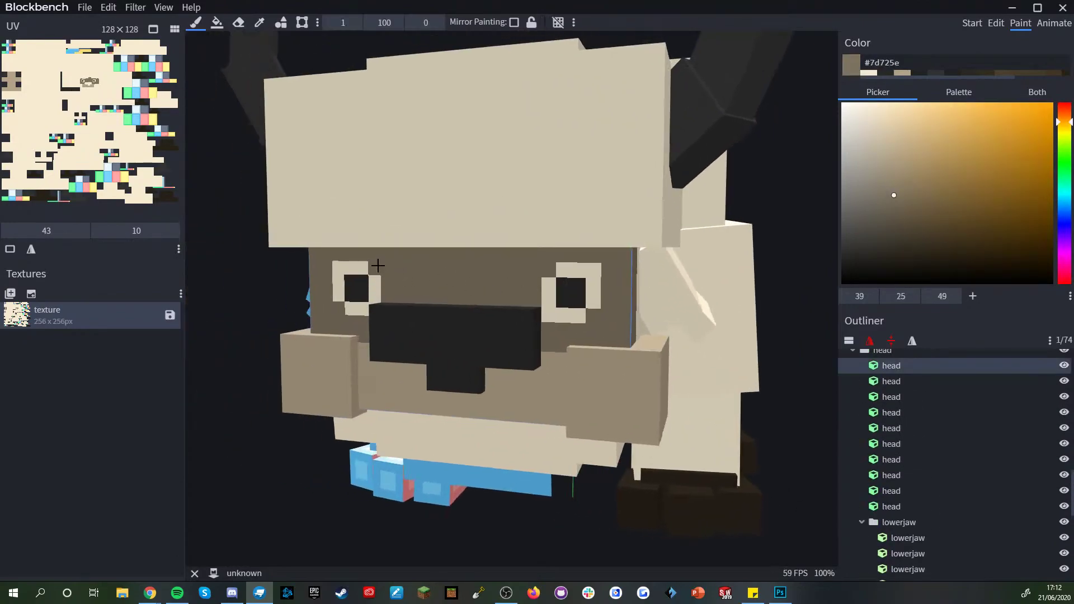
- Examine the reshaped eyes and the whole head from the front and the sides
scroll(377, 266, down, 5)
drag(711, 480, 796, 484)
drag(681, 495, 672, 497)
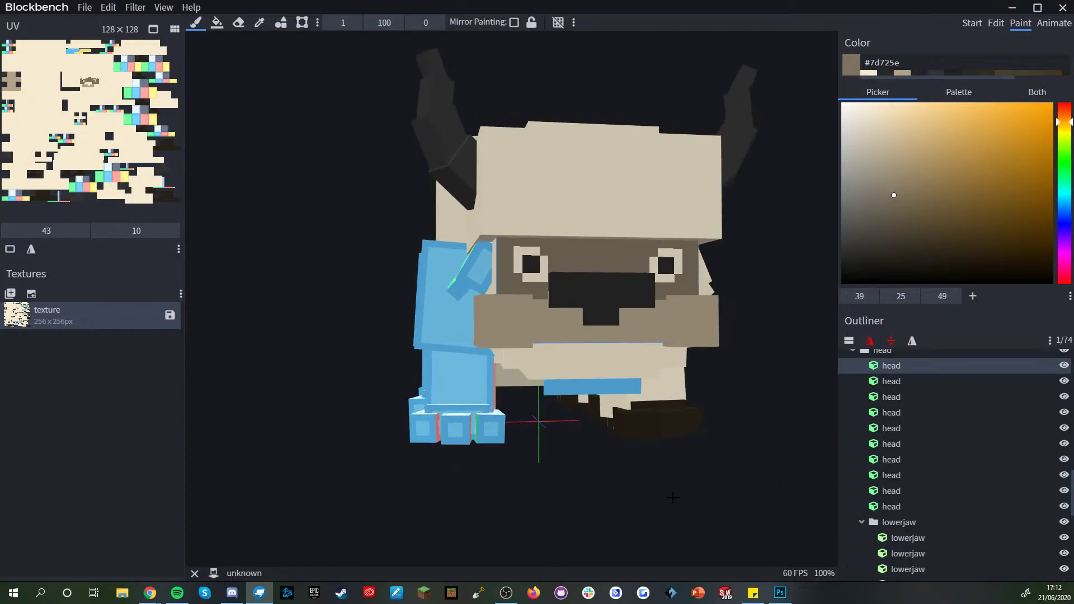
scroll(700, 479, up, 5)
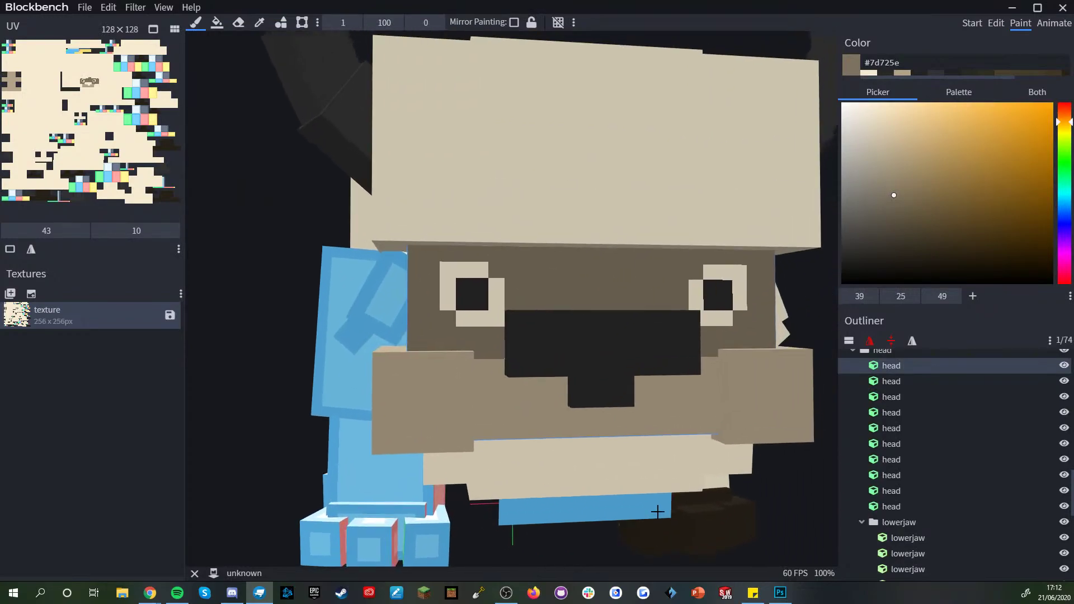
key(c)
key(b)
scroll(762, 382, down, 5)
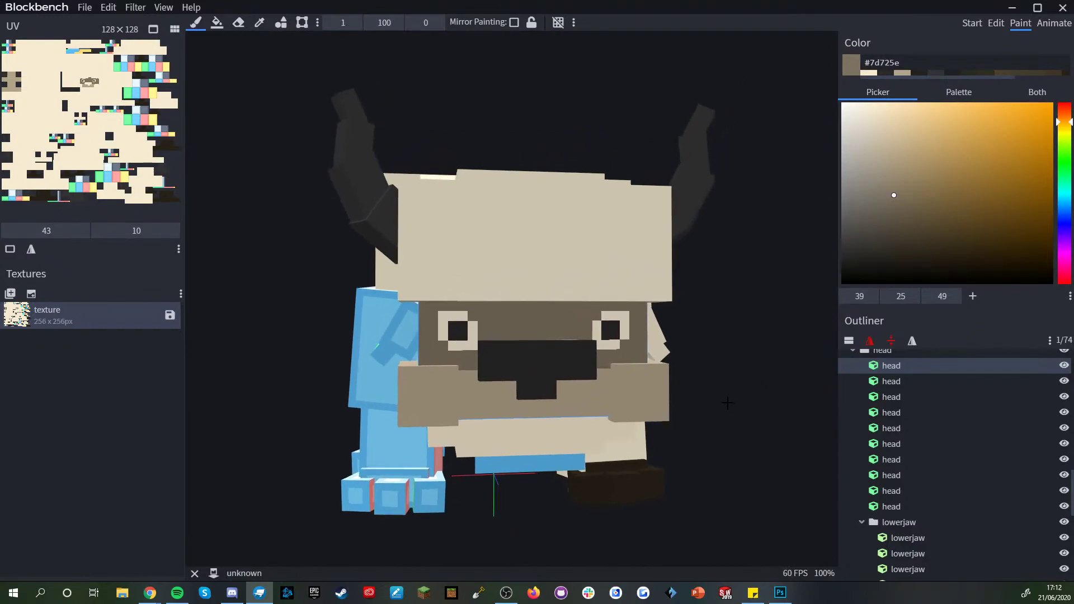
drag(727, 403, 725, 439)
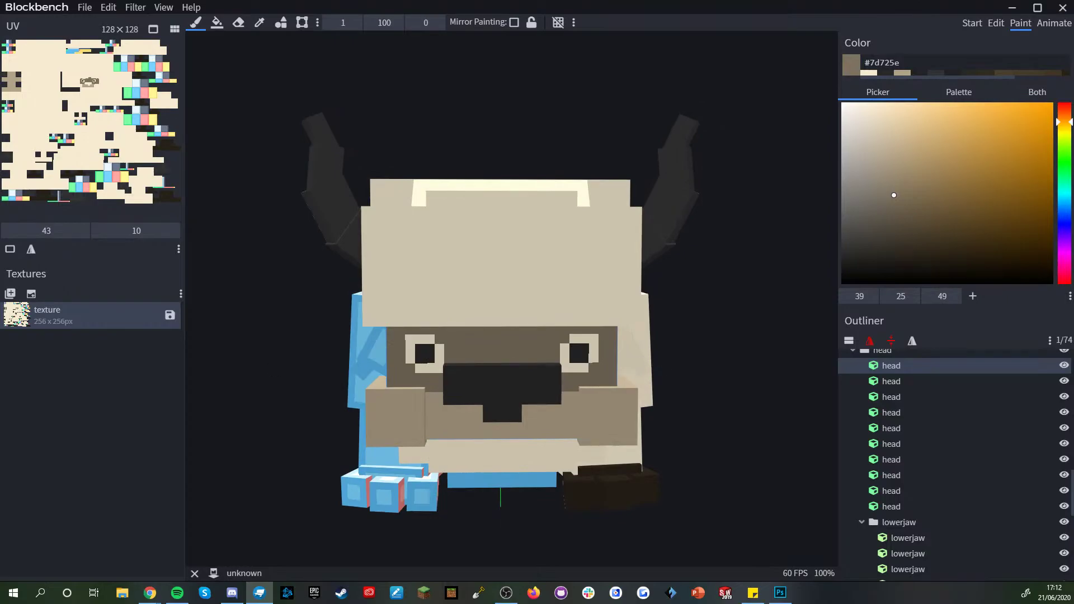
drag(620, 397, 768, 300)
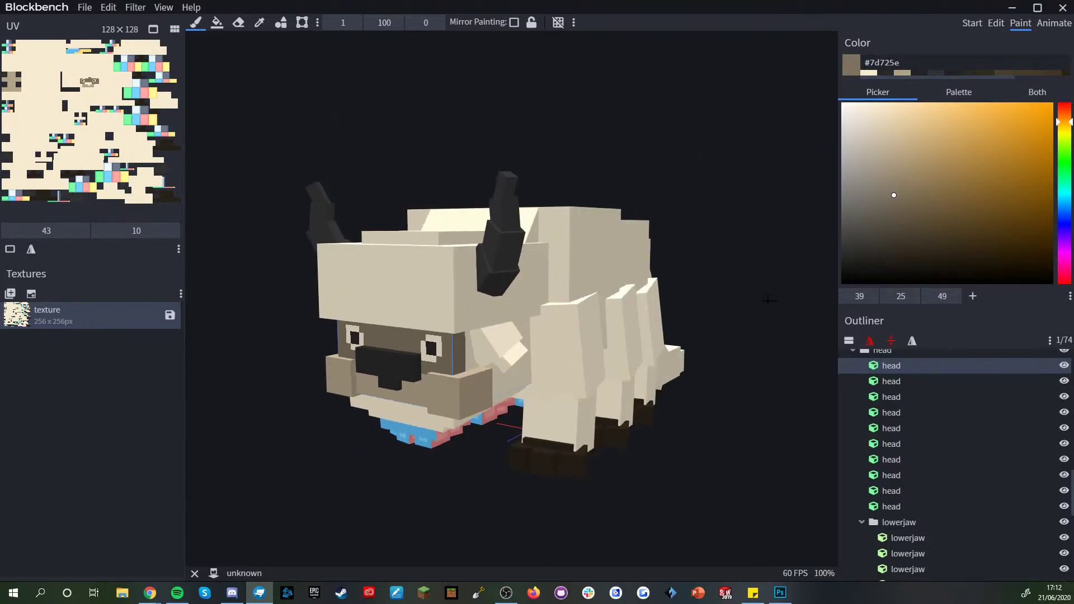
- In Edit mode, raise the large forehead cube by 1 unit to a Y position of 13.75
click(996, 24)
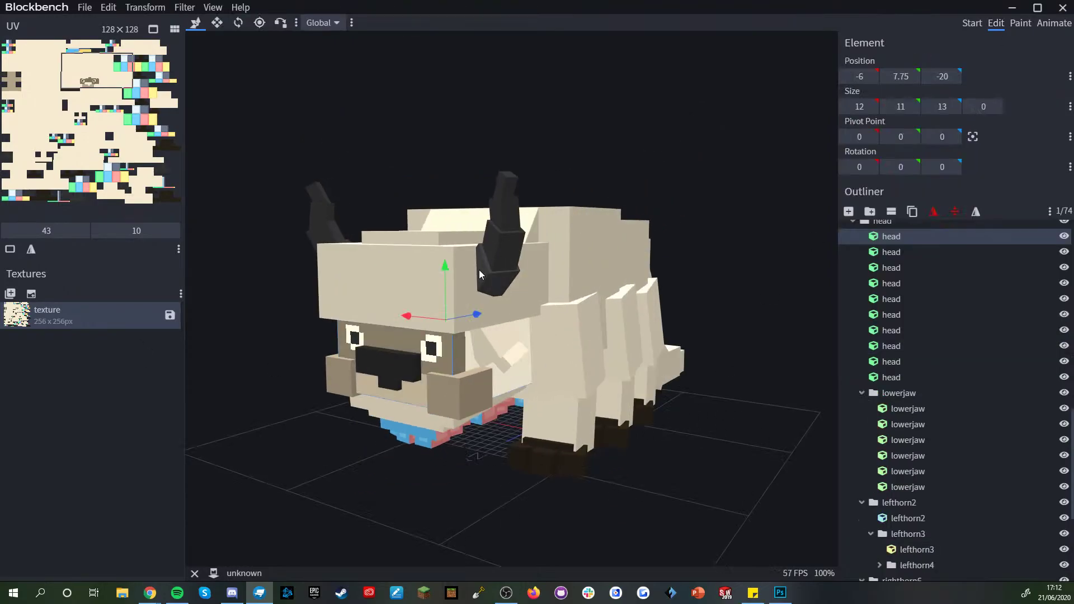
click(394, 285)
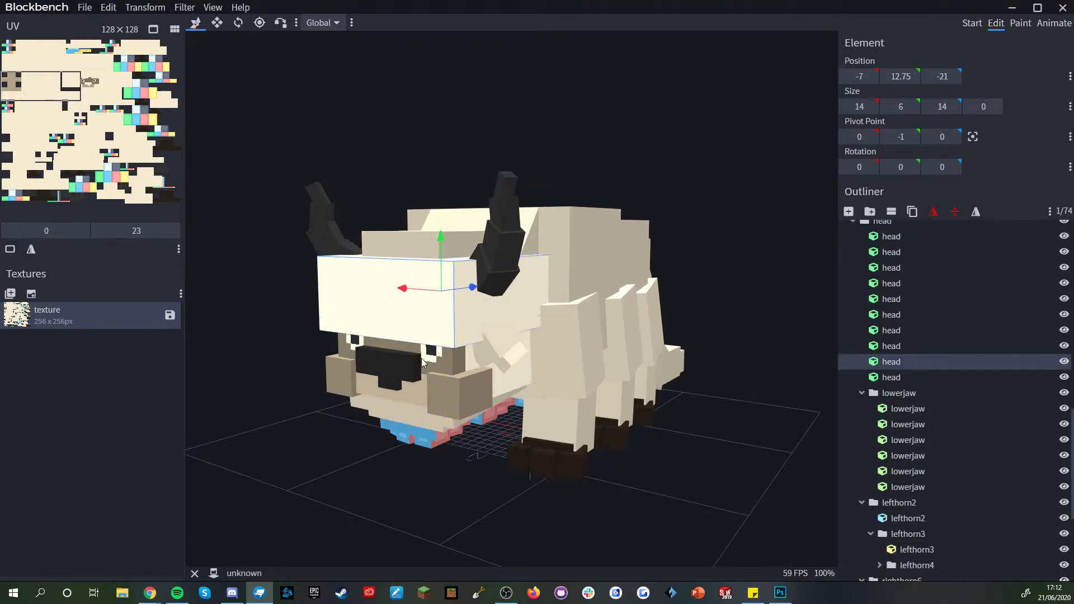
drag(414, 556, 438, 346)
scroll(975, 528, down, 4)
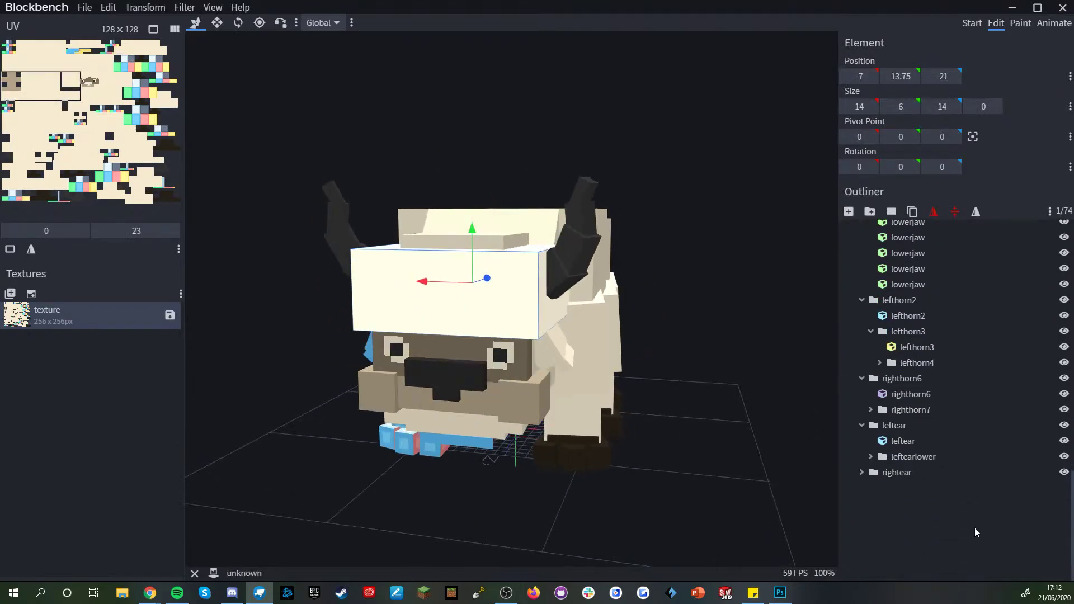
click(719, 500)
scroll(722, 497, up, 5)
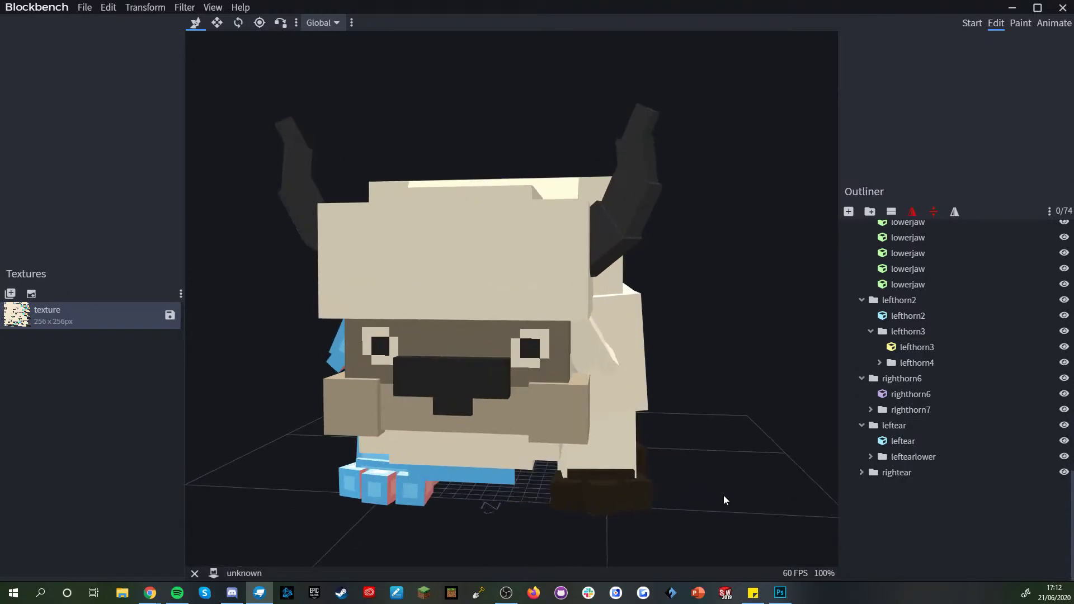
scroll(724, 492, down, 4)
scroll(734, 441, up, 3)
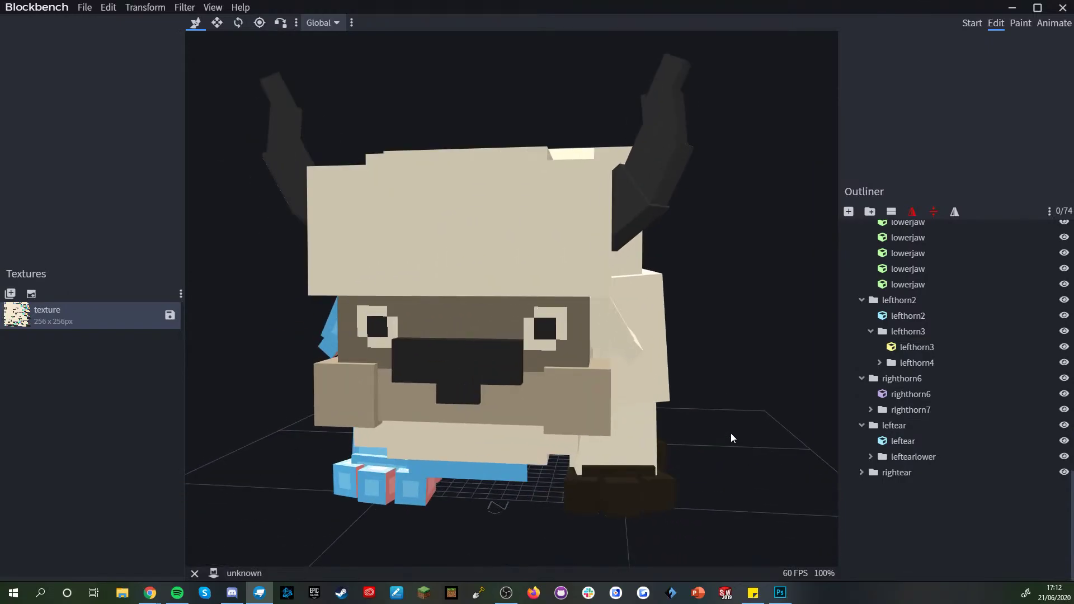
- Duplicate the forehead cube and turn the copy into a 14 × 1 × 14 strip at Y 12.75, directly above the eyes
right_click(570, 278)
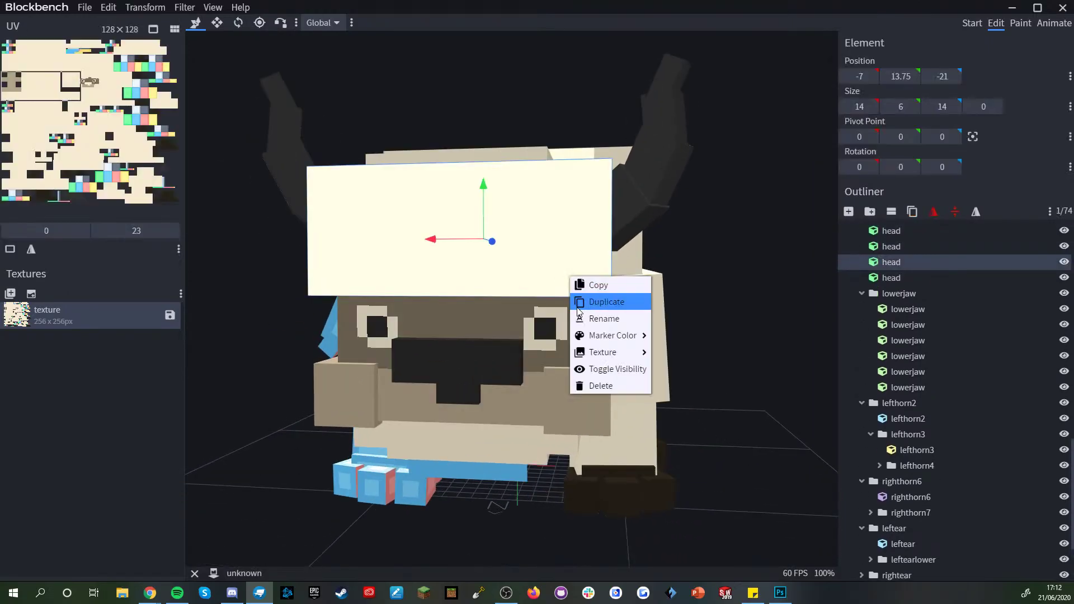
click(594, 302)
drag(479, 200, 493, 298)
key(s)
key(v)
drag(764, 379, 351, 391)
- Try to generate a new template texture for the model at resolution 32, and undo it
right_click(99, 330)
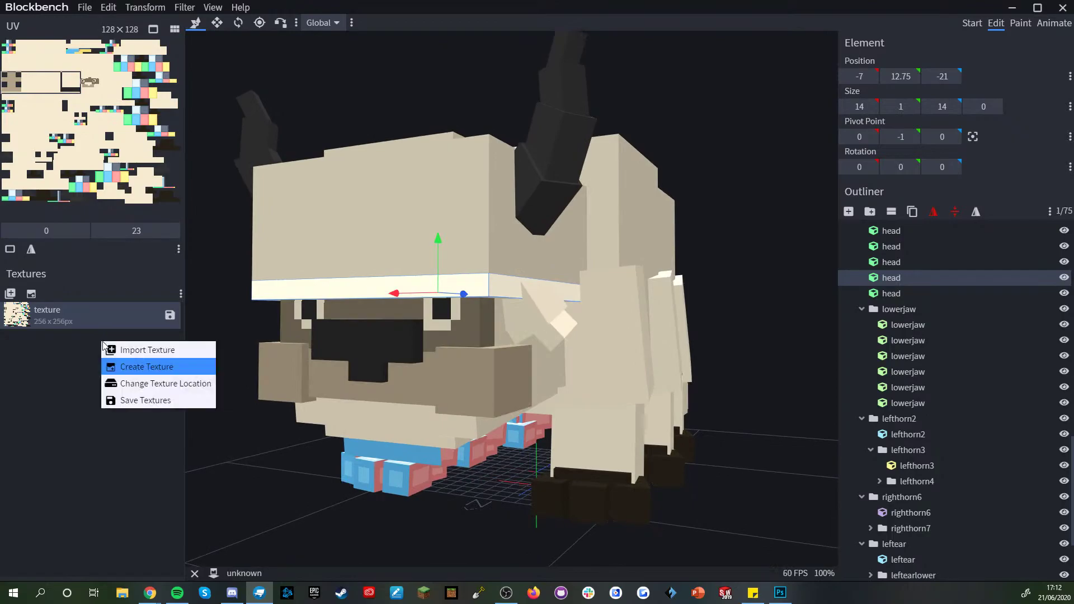
click(131, 365)
click(497, 130)
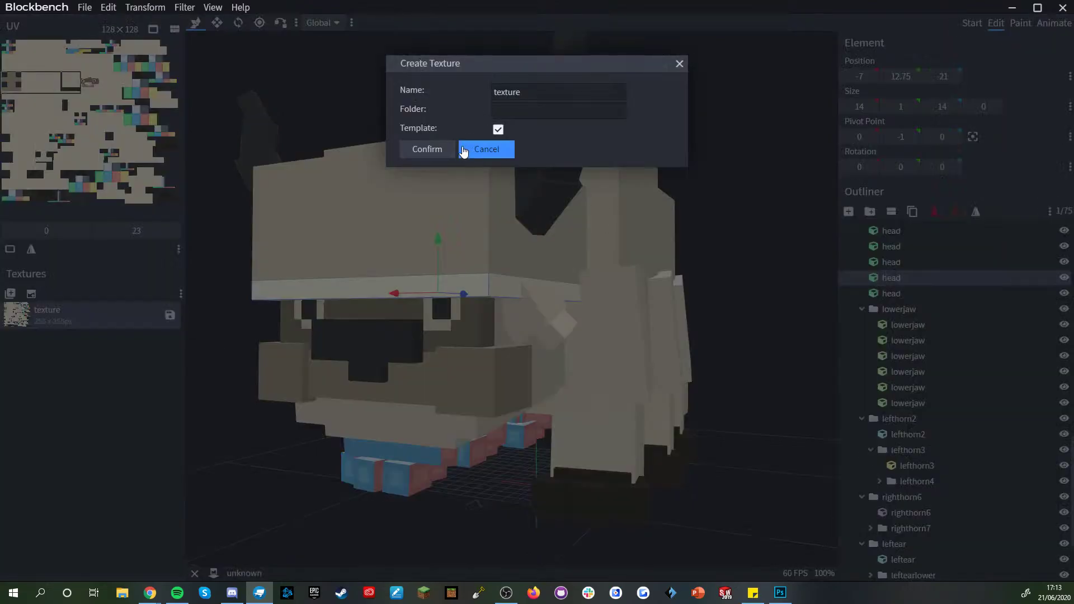
click(427, 149)
click(546, 167)
click(546, 194)
key(Return)
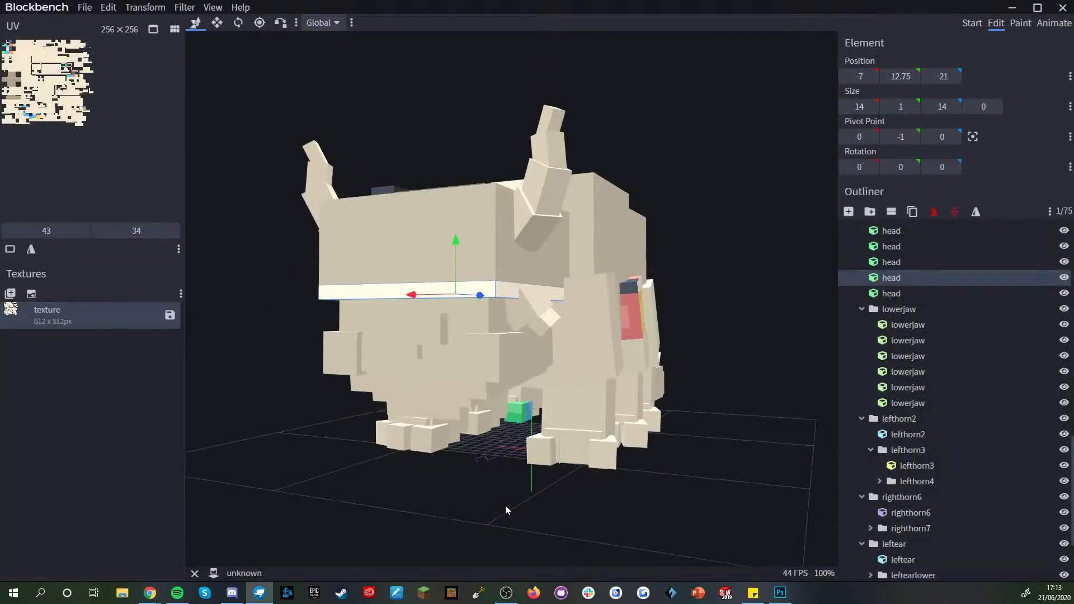
key(ctrl+z)
- Try a compressed power-of-2 template texture at resolution 32 with Keep Multi Texture Occupancy off, and undo it
right_click(116, 340)
click(149, 375)
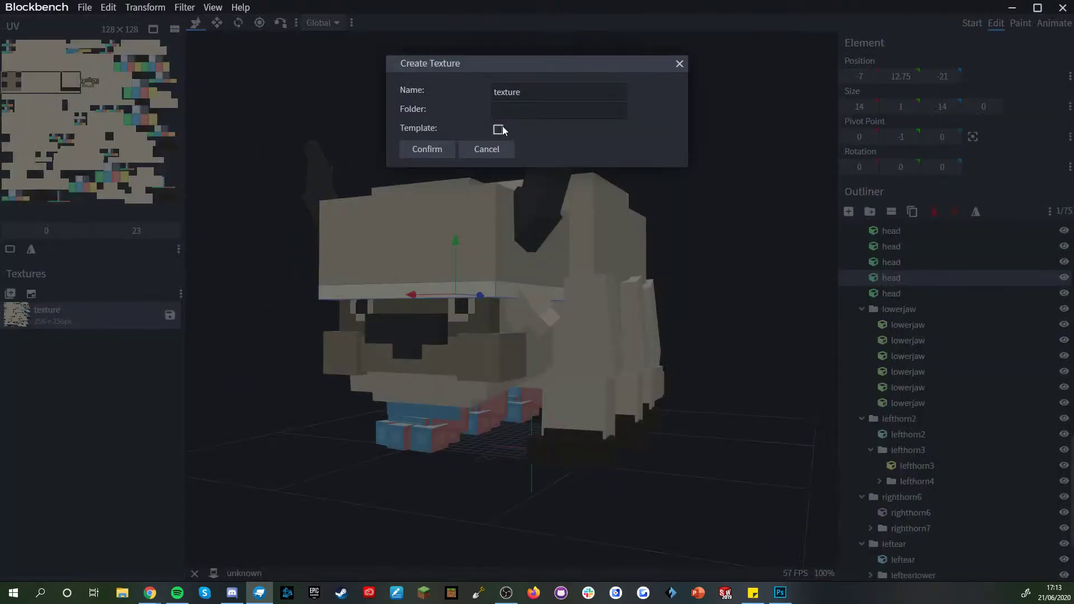
click(422, 156)
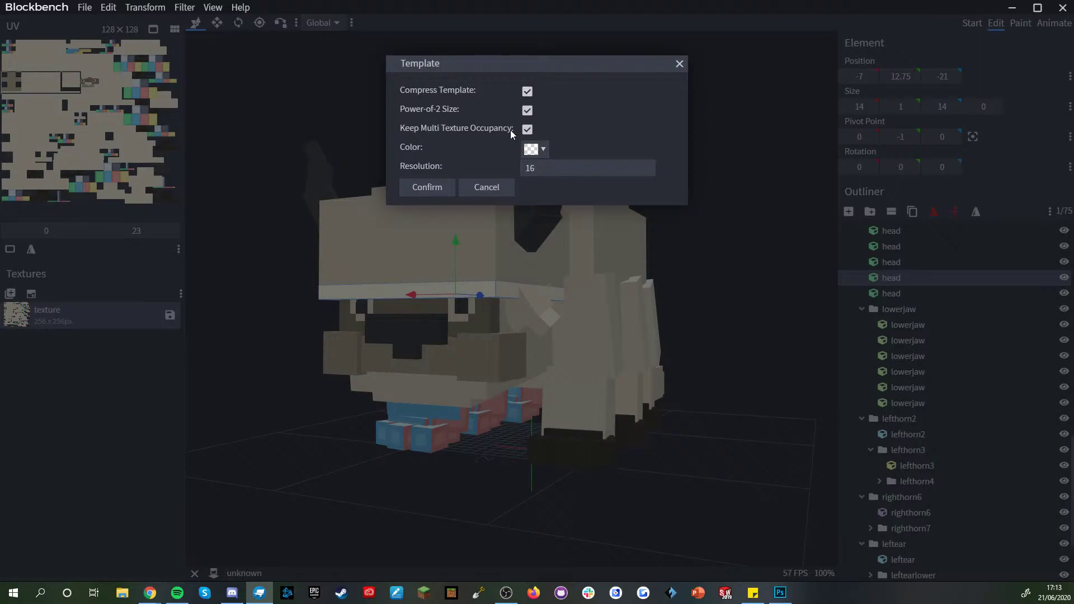
click(541, 171)
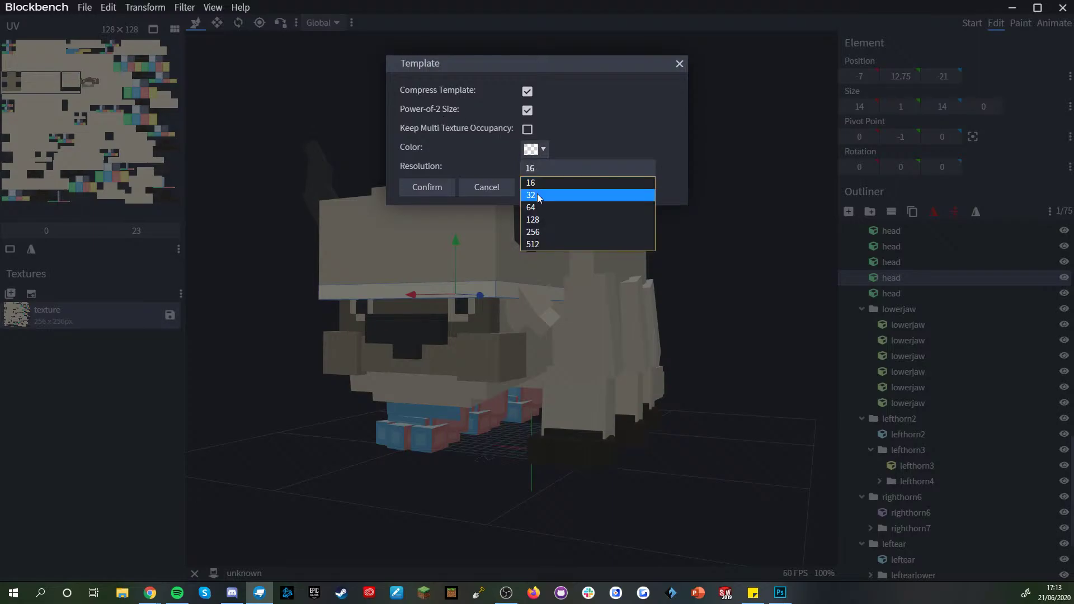
click(537, 195)
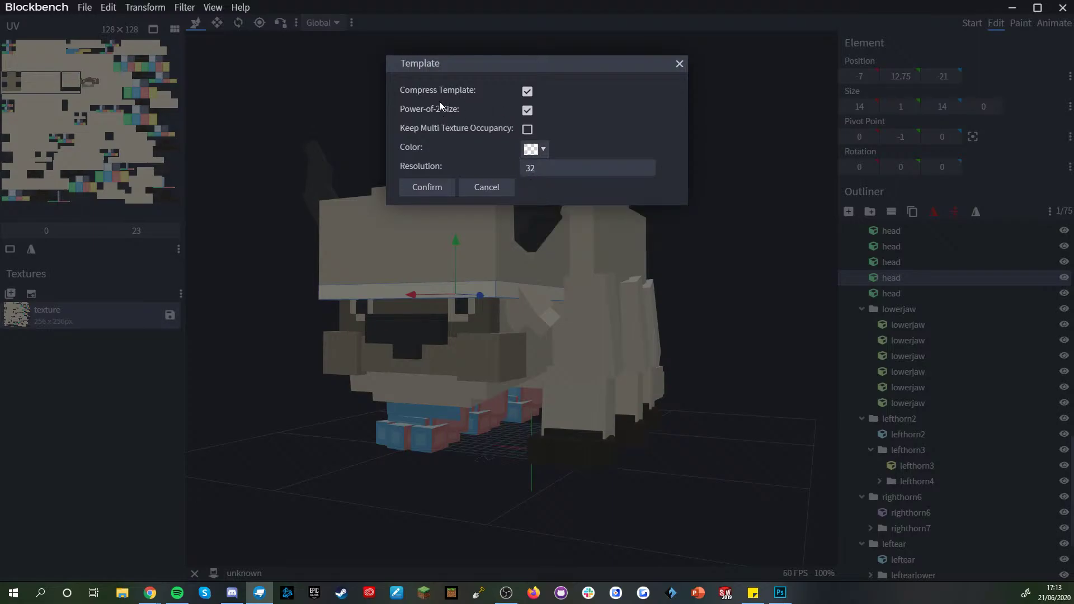
click(428, 188)
drag(502, 270, 681, 520)
key(ctrl+z)
- Select the thin strip below the forehead and move its UV box to 0, 113 in the empty area of the texture
drag(571, 498, 651, 471)
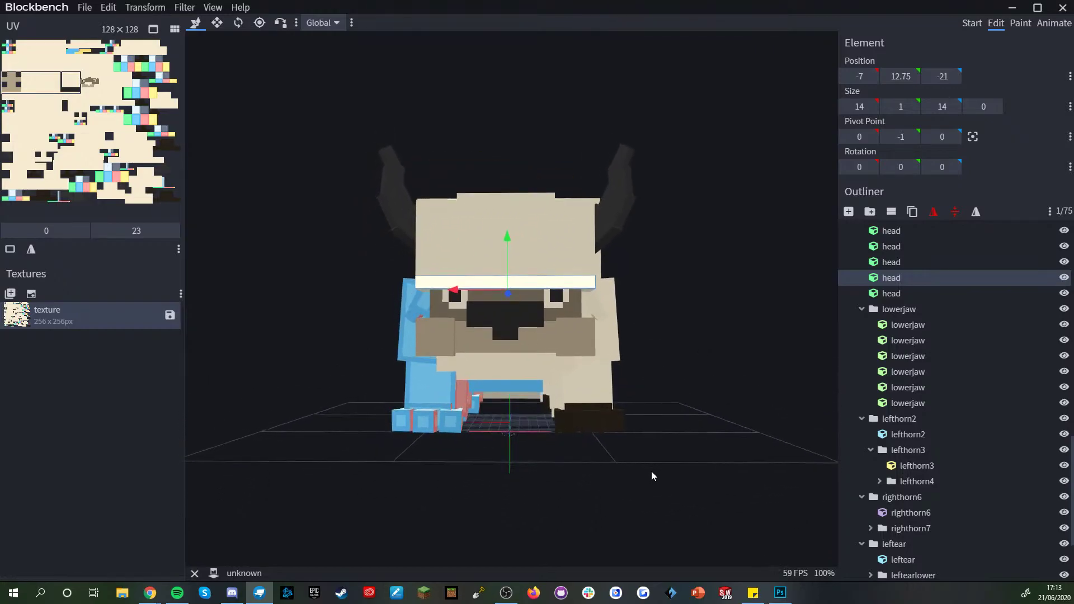
scroll(664, 458, down, 3)
scroll(945, 470, down, 2)
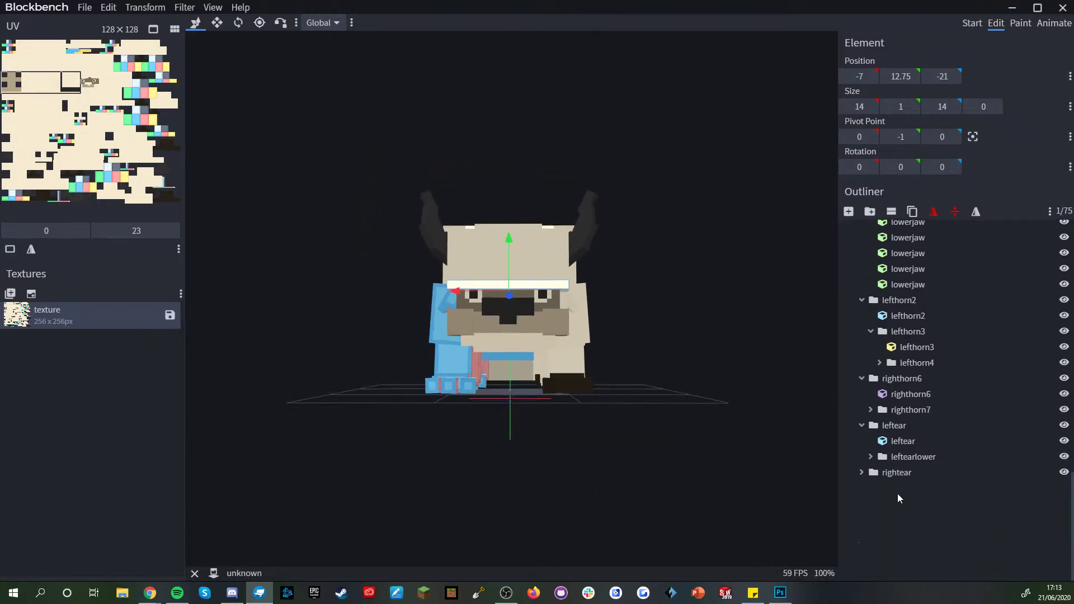
click(898, 495)
drag(659, 449, 521, 447)
scroll(522, 274, up, 3)
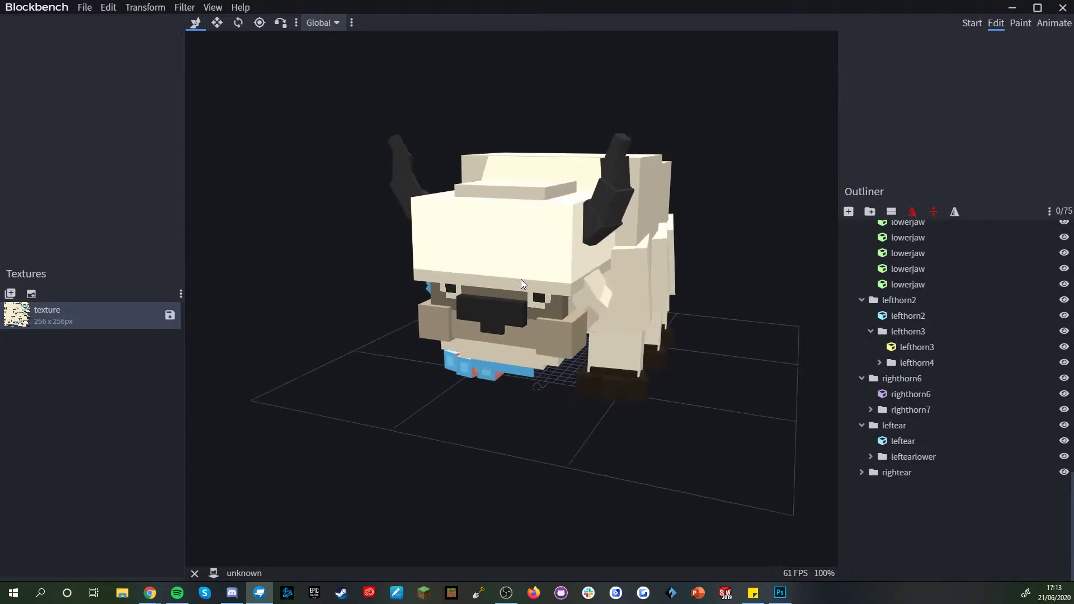
click(521, 279)
drag(476, 419, 371, 361)
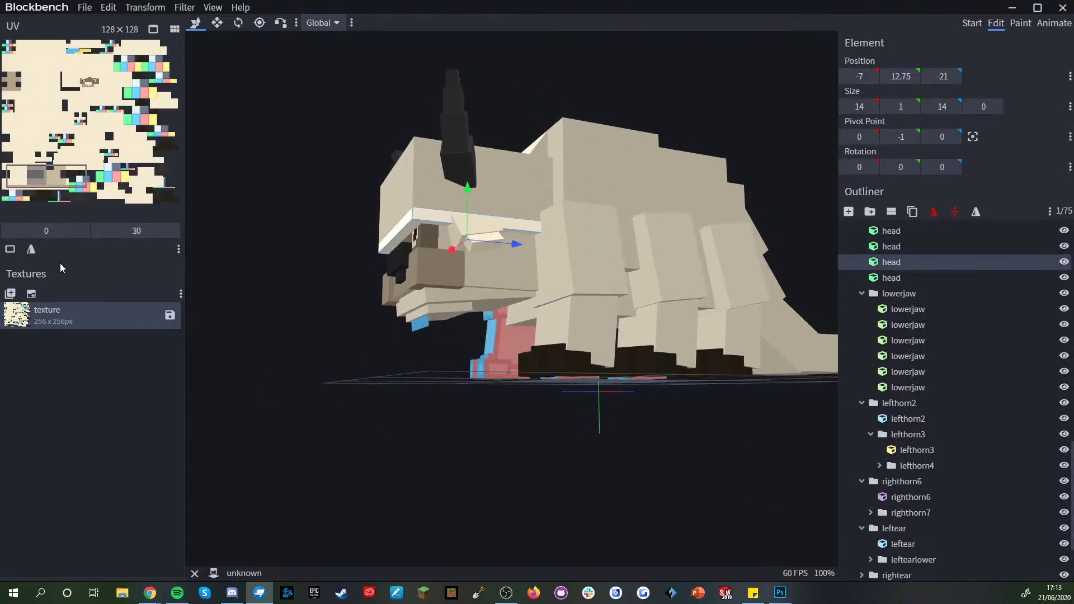
right_click(72, 376)
click(100, 402)
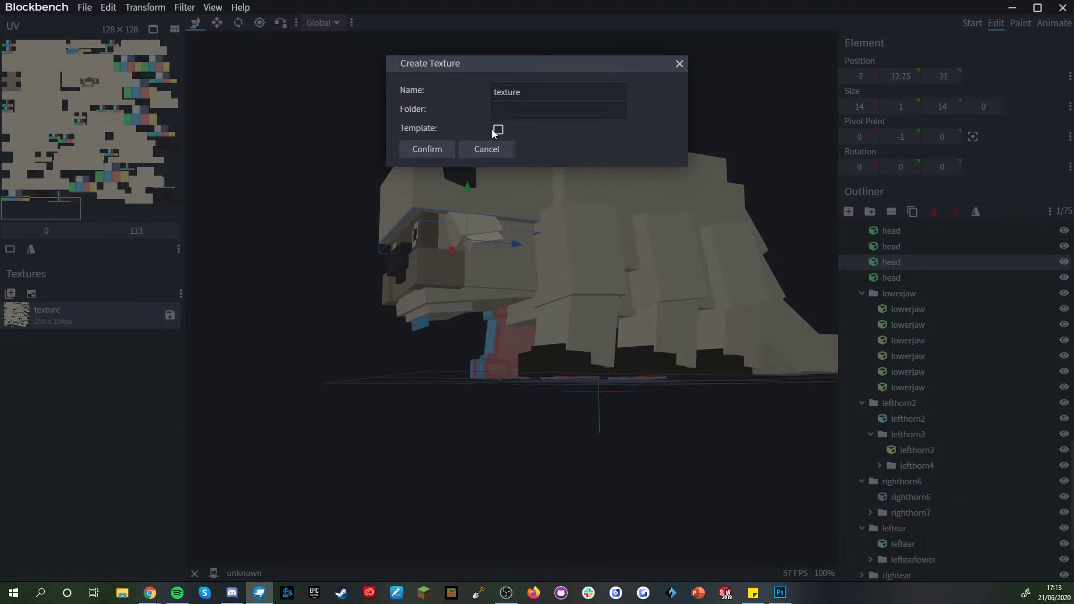
click(427, 149)
click(447, 135)
- Try a template texture at resolution 32 with Keep Multi Texture Occupancy off, and undo it
right_click(117, 415)
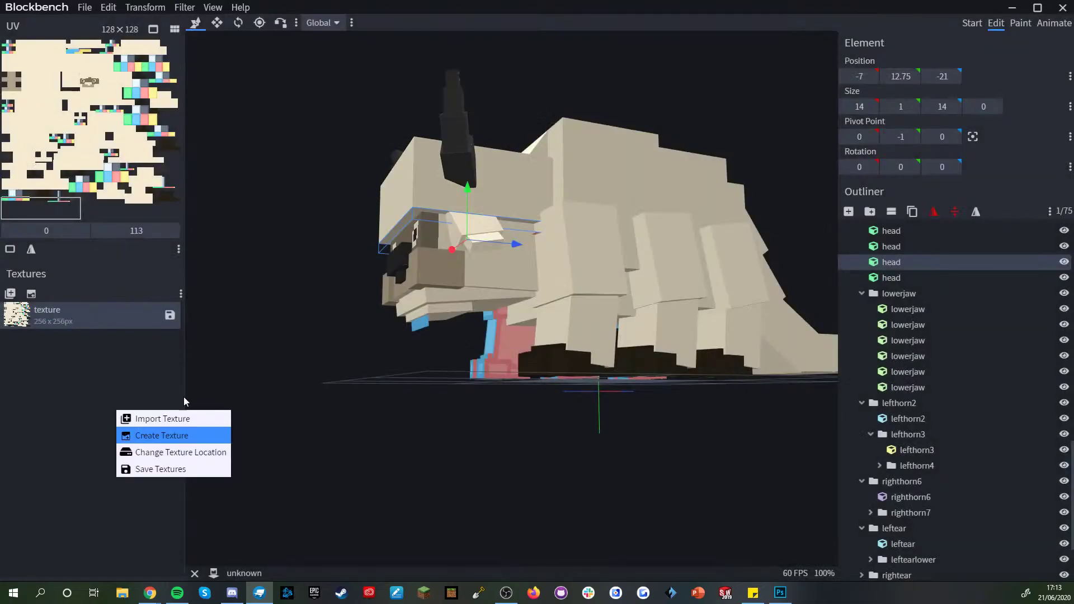
click(147, 436)
click(496, 132)
click(527, 129)
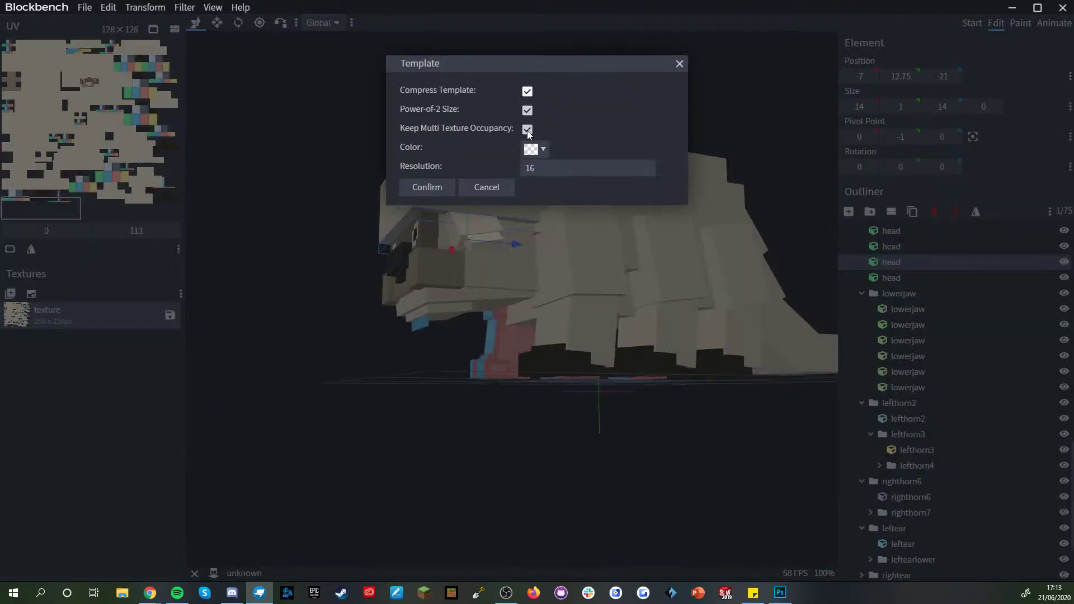
click(569, 173)
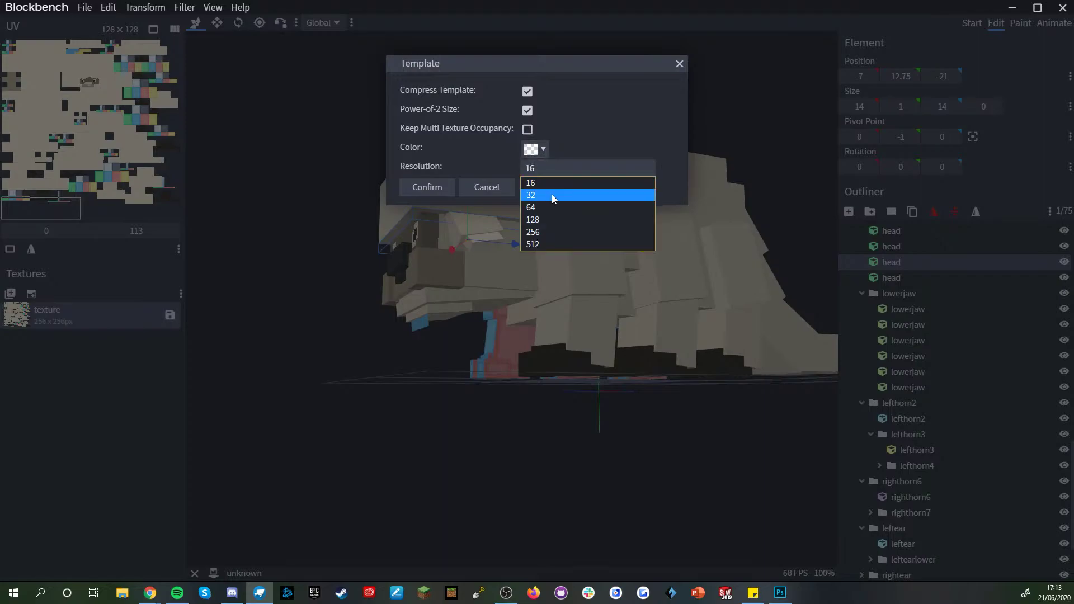
click(551, 193)
click(426, 187)
drag(259, 400, 392, 436)
scroll(1047, 519, down, 3)
drag(783, 500, 548, 475)
key(ctrl+z)
- Collapse all groups in the outliner and clear the cube selection
drag(438, 432, 606, 423)
click(866, 515)
scroll(746, 461, up, 5)
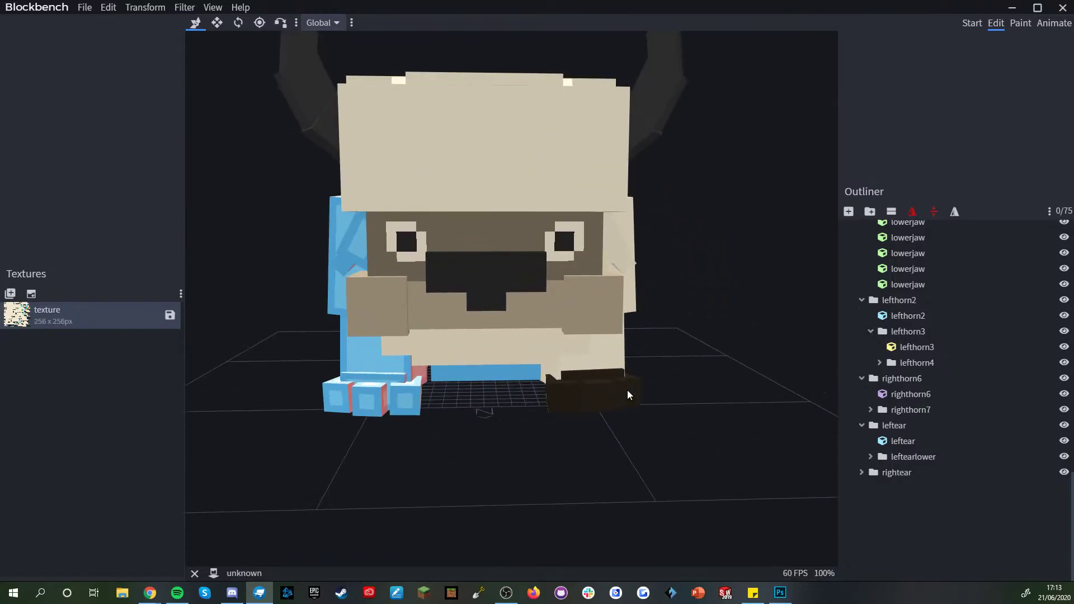
click(665, 325)
drag(665, 325, 949, 484)
scroll(949, 485, down, 5)
right_click(949, 557)
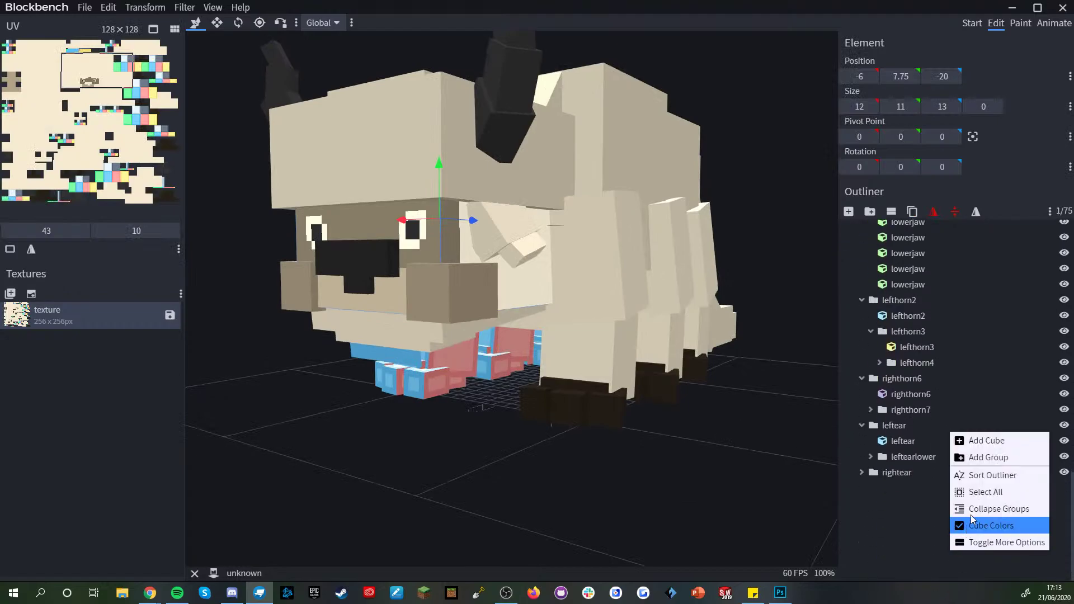
click(976, 509)
click(866, 498)
drag(828, 495, 495, 446)
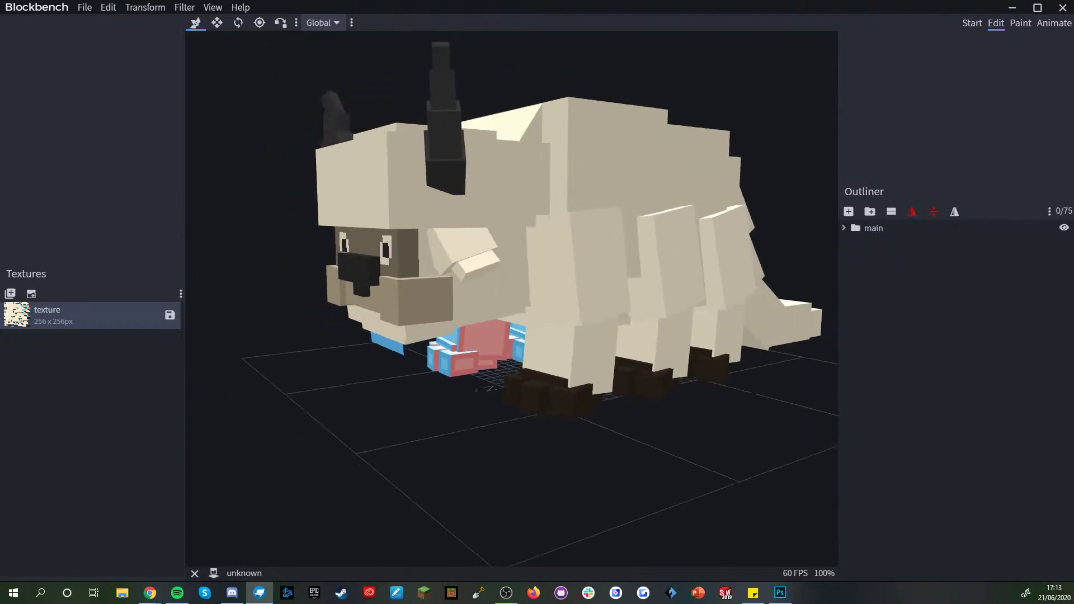
- Isolate the head group and try hiding the face cube to expose the ear beside it
drag(422, 507, 619, 330)
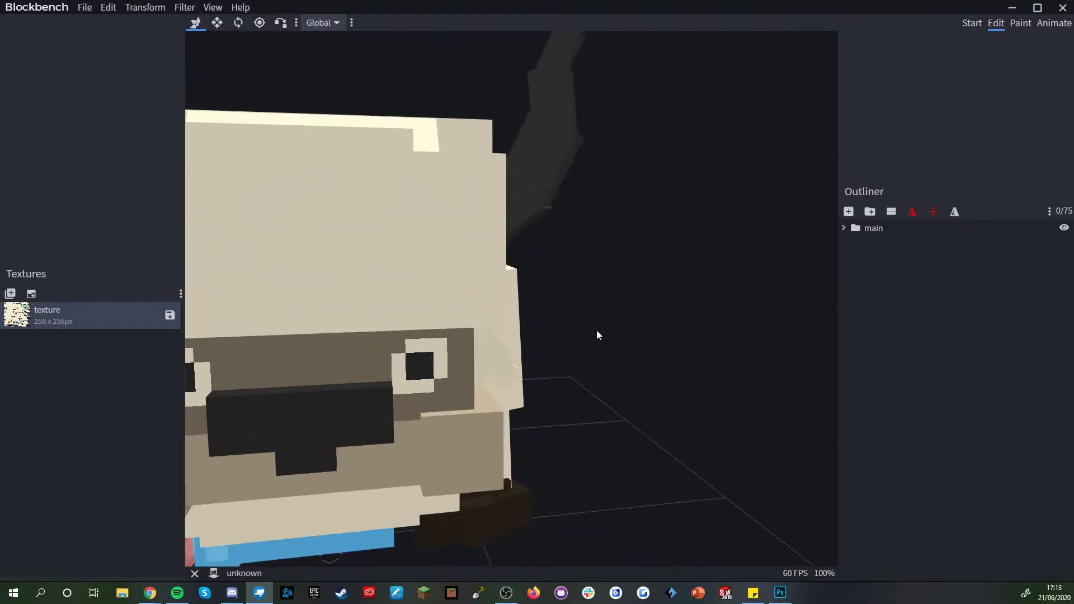
click(487, 301)
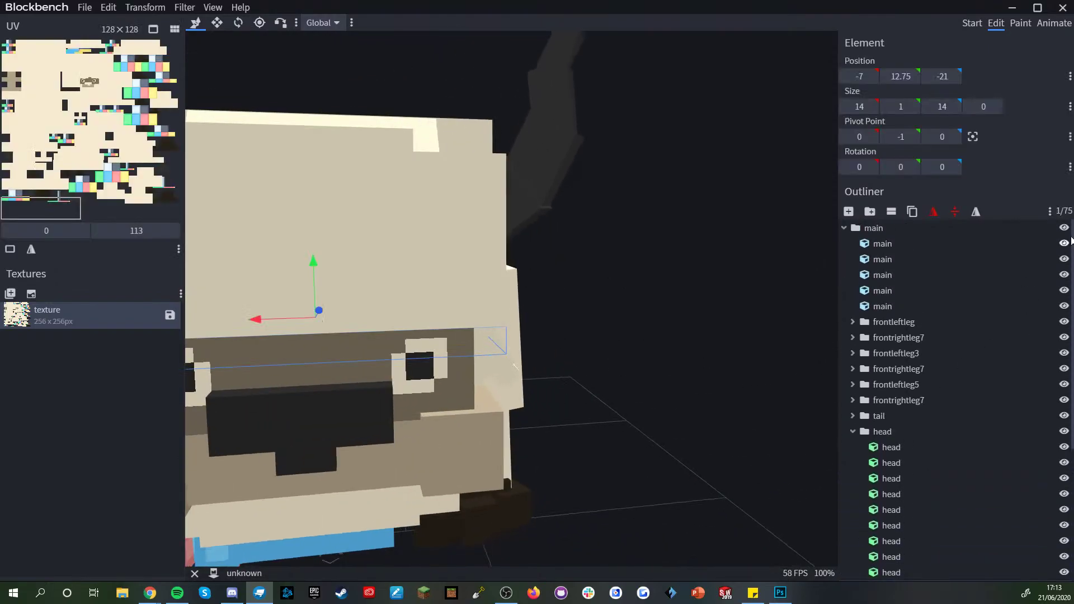
click(1064, 228)
click(1064, 431)
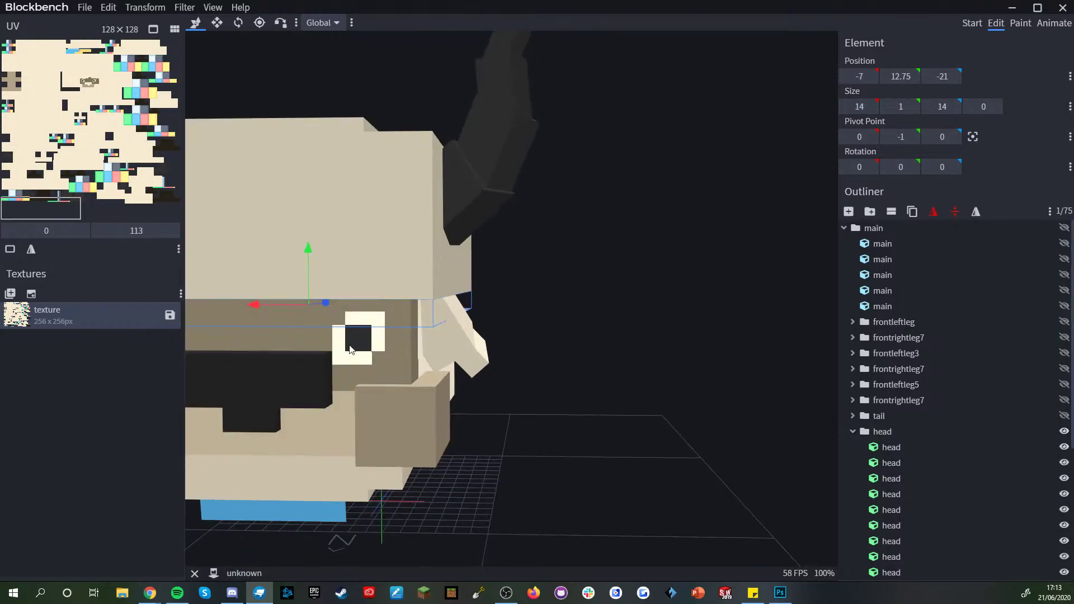
click(352, 351)
key(h)
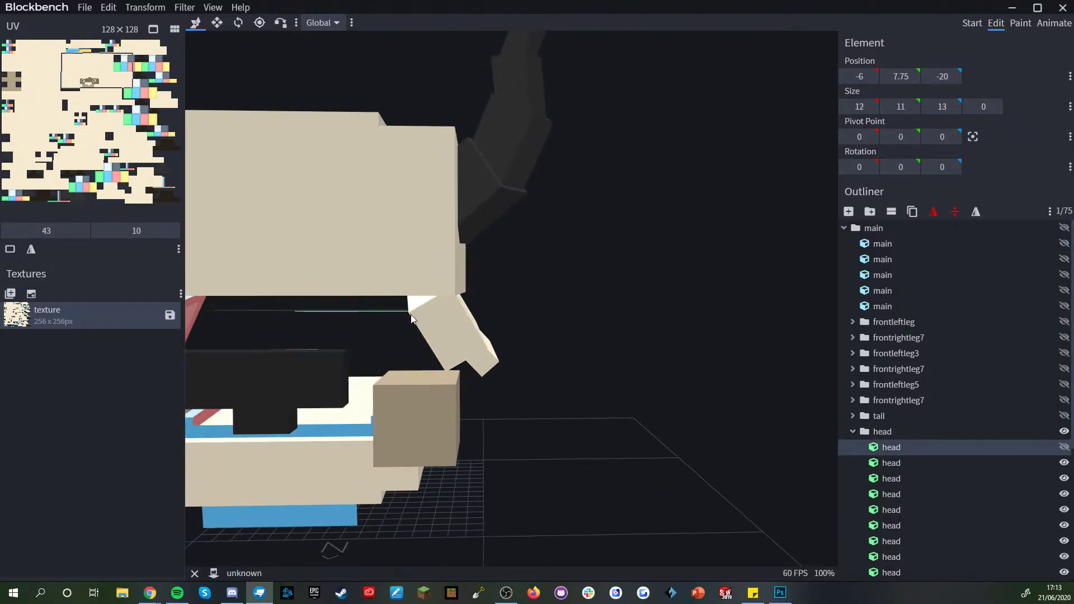
click(411, 313)
key(h)
- Hide the whole model except the left ear group
drag(509, 370, 612, 381)
drag(609, 381, 573, 344)
click(574, 343)
drag(643, 376, 581, 393)
click(933, 466)
scroll(1001, 328, up, 4)
click(1064, 227)
click(1064, 227)
scroll(975, 425, down, 4)
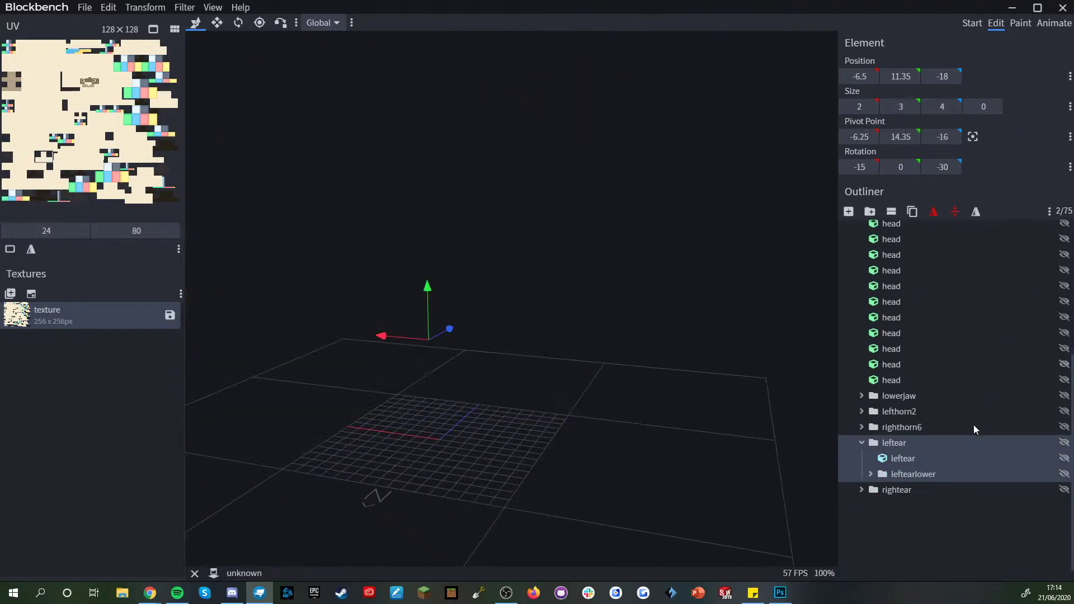
click(1064, 442)
drag(649, 461, 727, 362)
scroll(694, 424, up, 3)
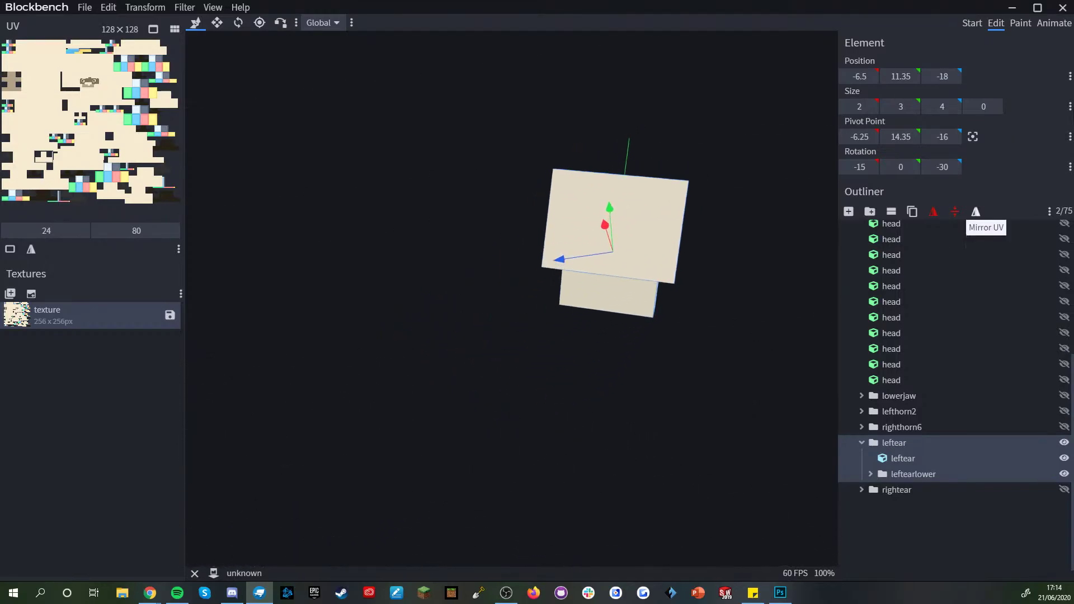
- Enter paint mode and paint the inner side of the left ear dark with #29292a using a size 2 brush
click(1021, 23)
drag(674, 290, 570, 319)
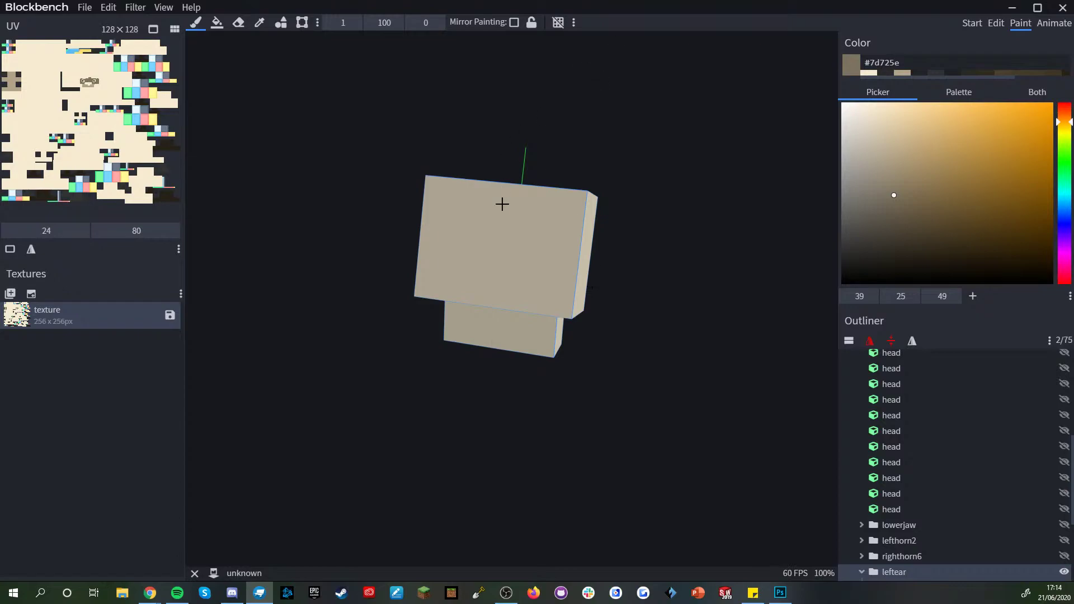
drag(502, 199, 486, 265)
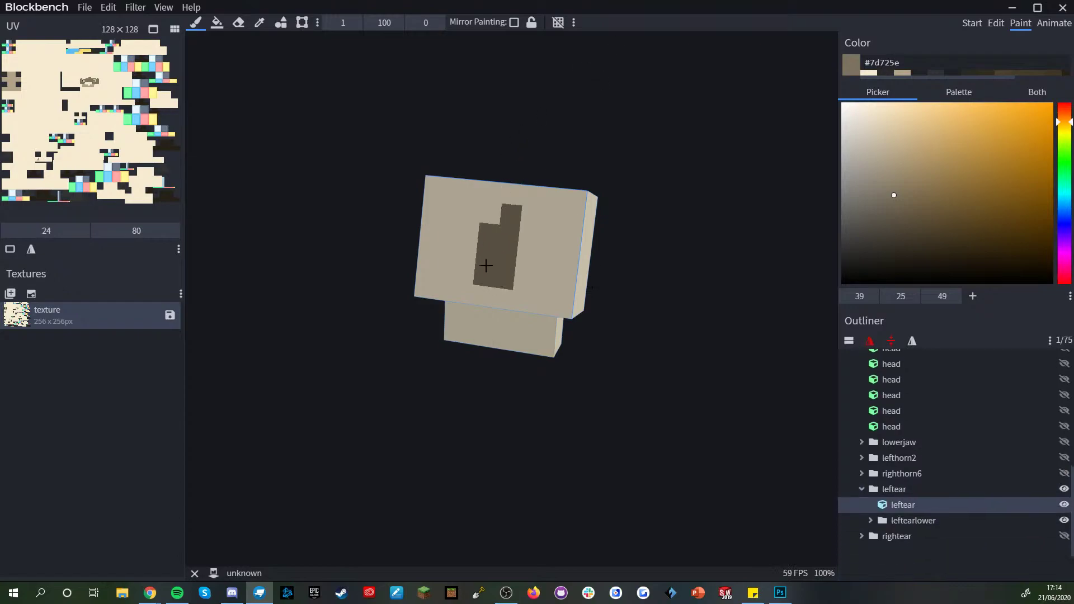
click(885, 73)
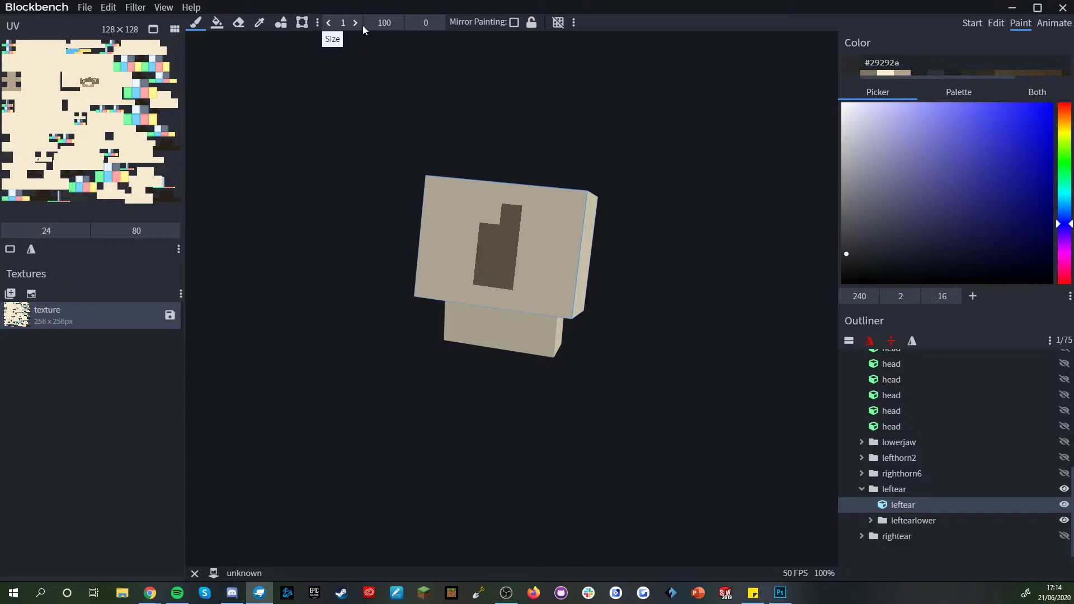
mouse_move(506, 190)
mouse_down()
mouse_move(461, 258)
mouse_move(472, 304)
mouse_move(522, 242)
mouse_move(559, 261)
mouse_up()
drag(632, 291, 521, 337)
right_drag(425, 364, 534, 332)
- Reduce the brush size to 1 and paint a dark #29292a strip along the adjoining edges of the upper ear cube
scroll(532, 331, up, 2)
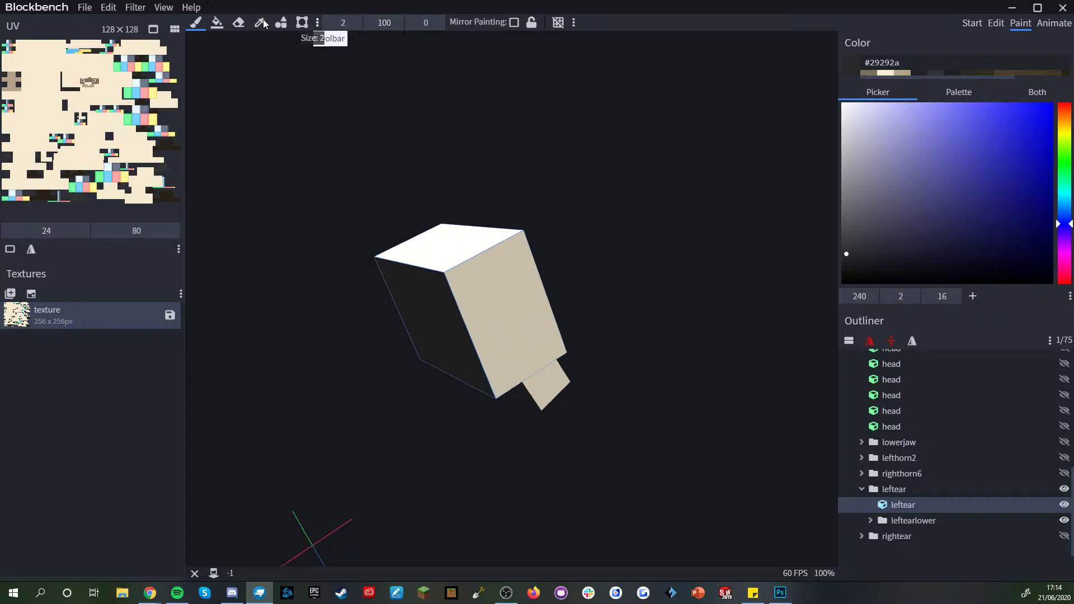
drag(303, 25, 274, 26)
scroll(482, 299, up, 2)
mouse_move(489, 395)
mouse_down()
mouse_move(463, 432)
mouse_move(403, 388)
mouse_move(408, 367)
mouse_move(425, 351)
mouse_move(482, 419)
mouse_move(486, 408)
mouse_up()
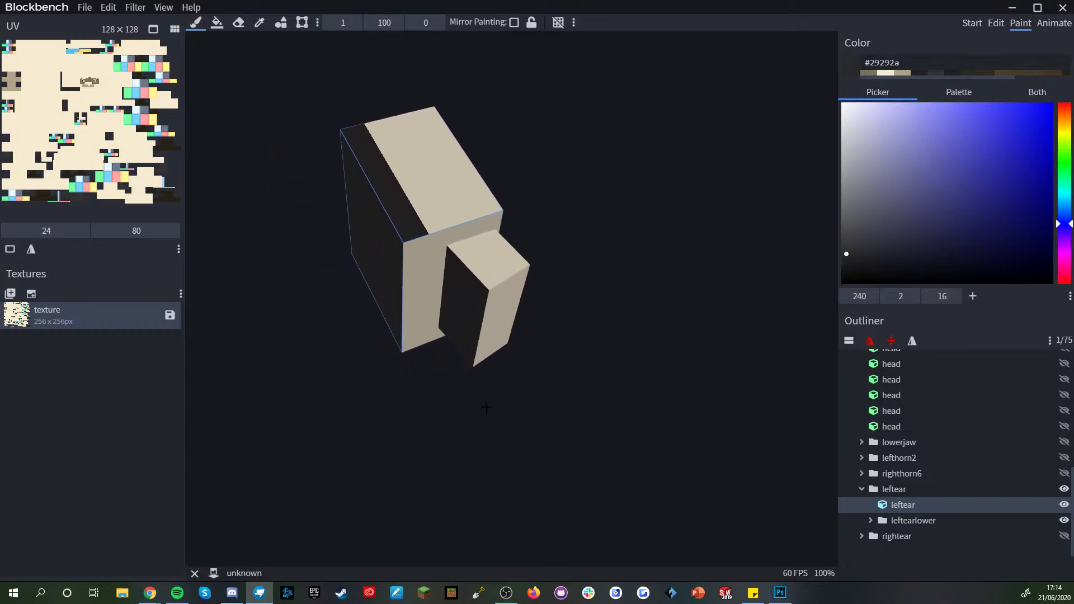
drag(407, 349, 415, 252)
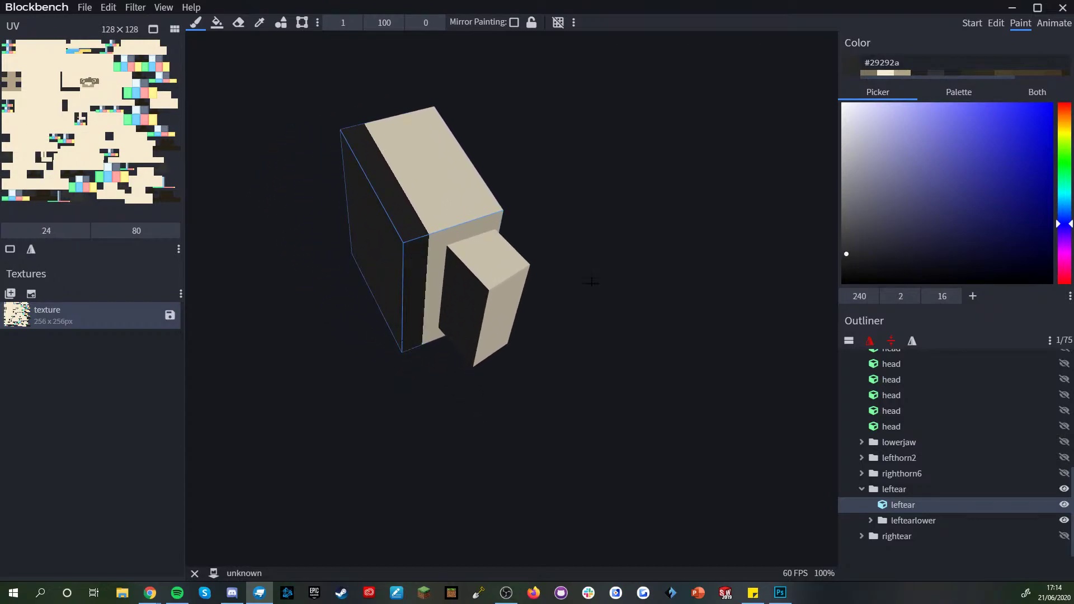
- Recolour the dark inner areas of both left ear cubes to #2b2923 using the Connected Colors fill
click(969, 71)
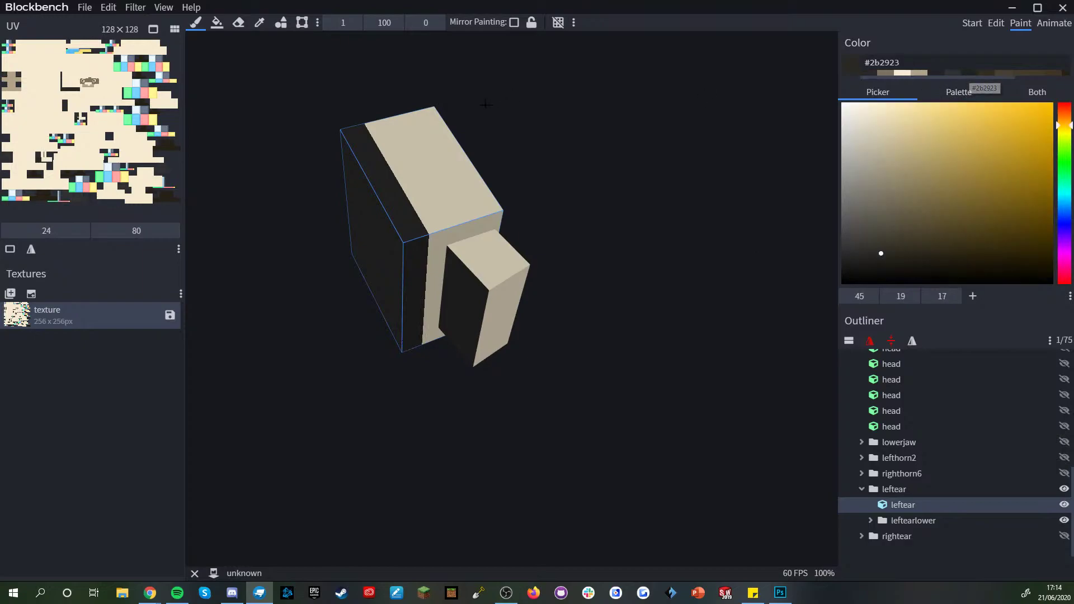
click(217, 23)
click(351, 25)
click(358, 69)
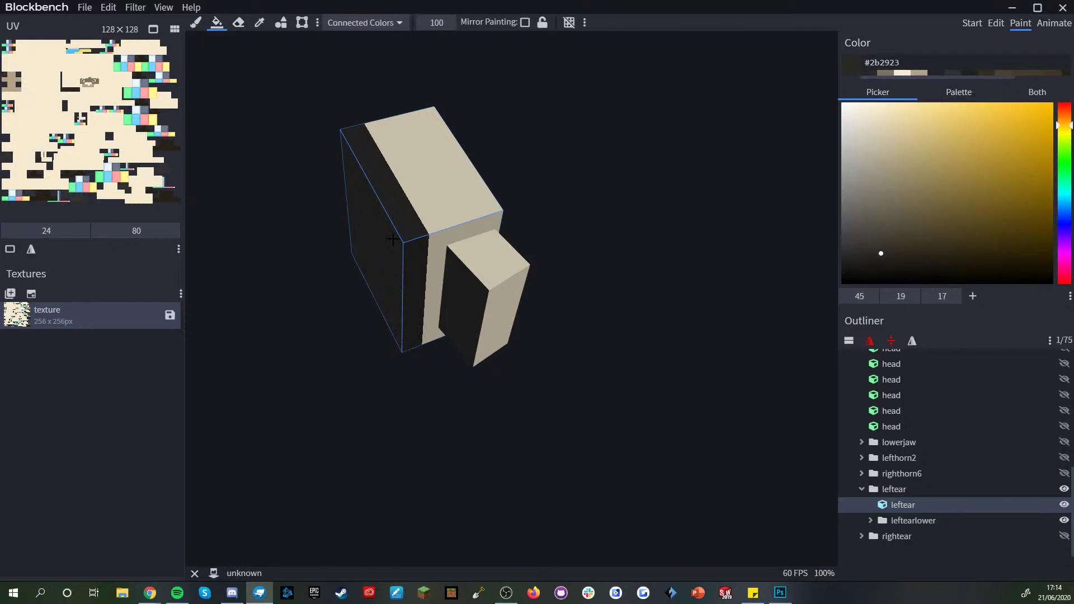
click(448, 287)
click(396, 208)
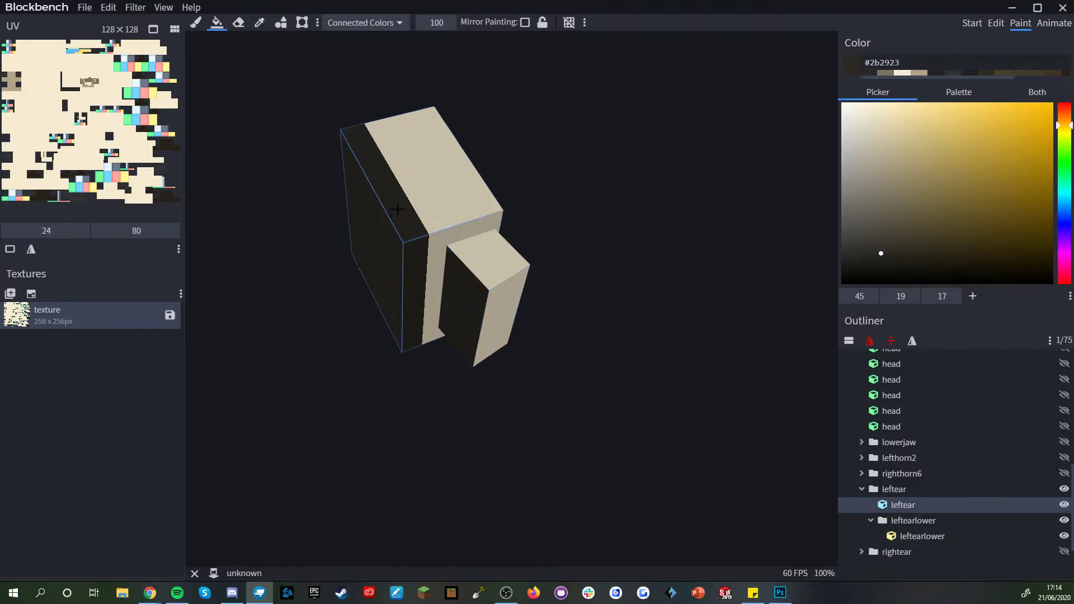
- Brush #2b2923 onto the upper ear cube's end faces, including the area where the lower ear joins
key(b)
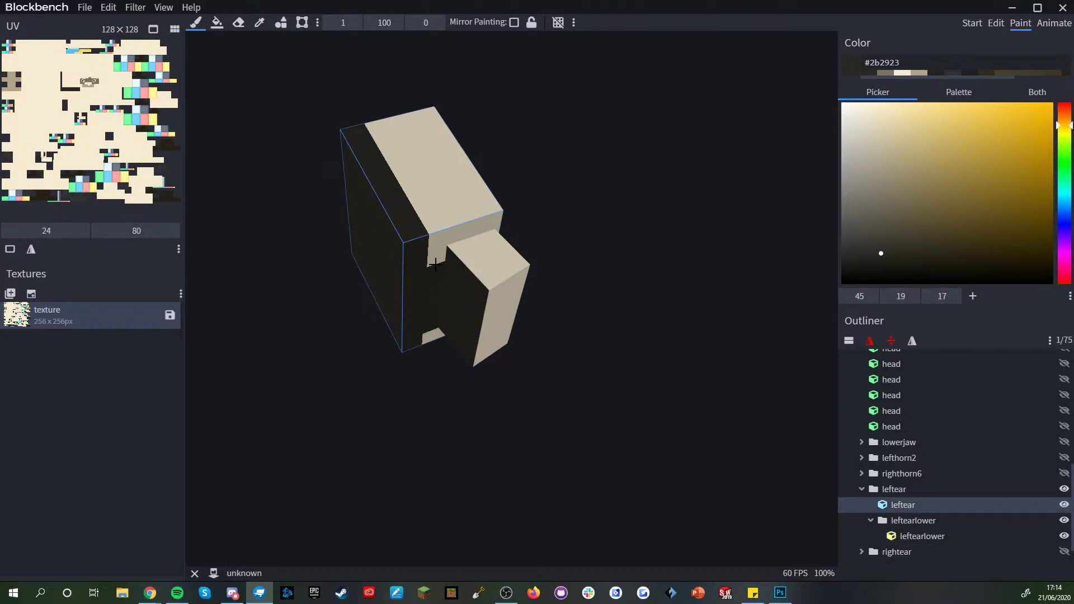
drag(518, 334, 592, 364)
middle_drag(592, 363, 547, 401)
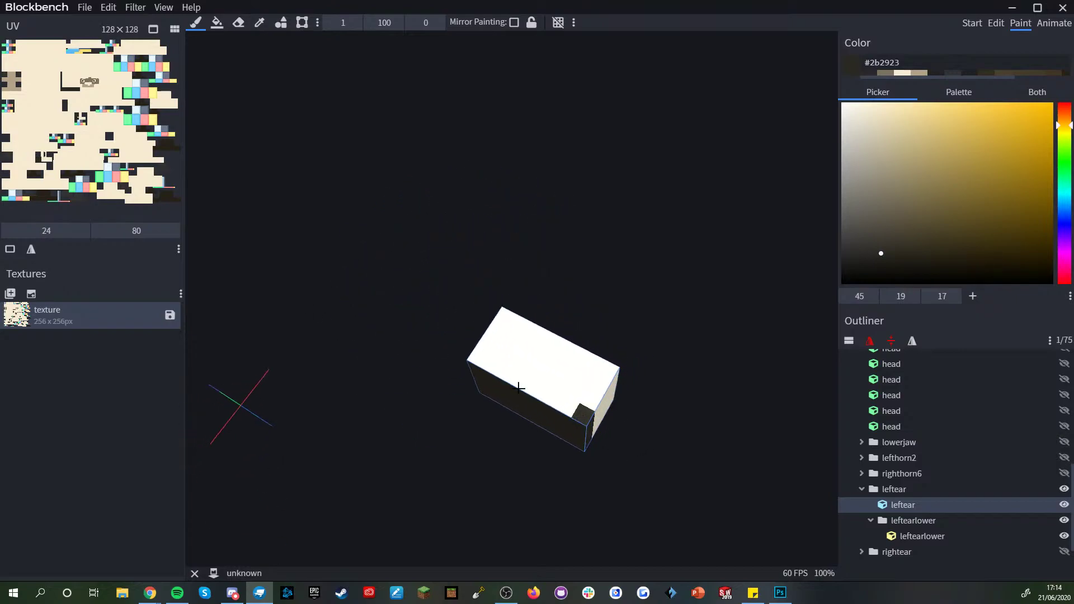
middle_drag(481, 363, 565, 377)
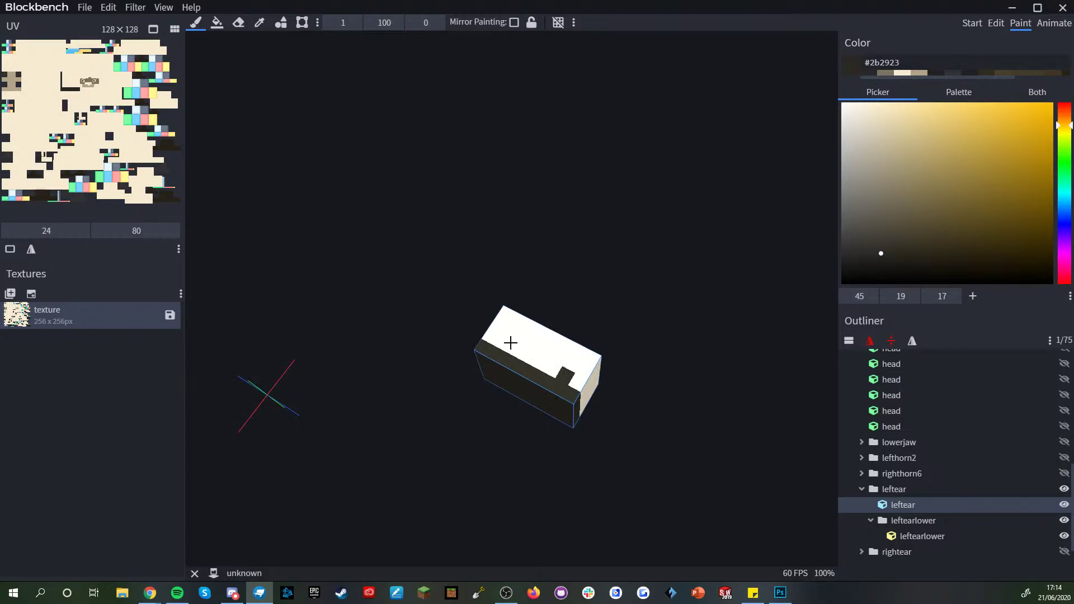
middle_drag(629, 396, 620, 392)
- Check the project settings for the model's texture size without changing them
click(85, 7)
click(100, 21)
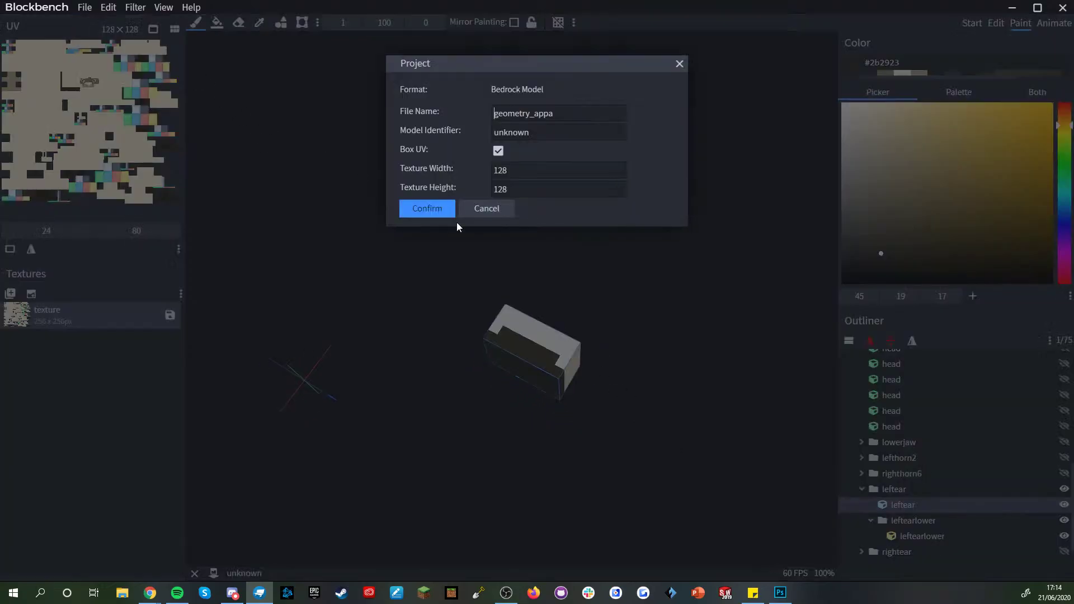
click(486, 209)
- Collapse the outliner groups and show the whole model again, framed on the face and left ear
drag(643, 391, 794, 442)
scroll(940, 521, down, 2)
right_click(931, 545)
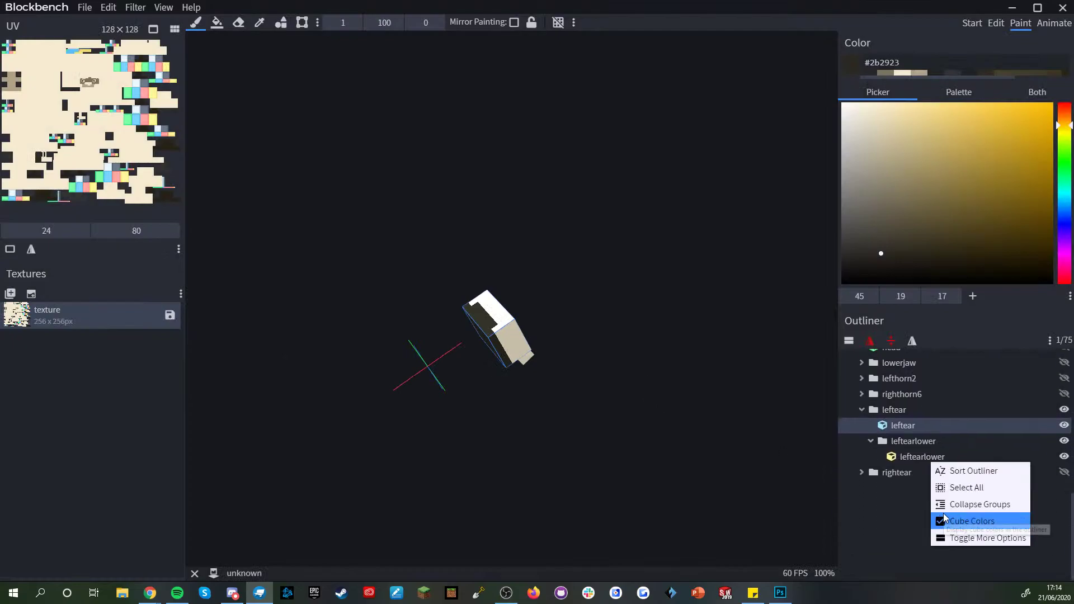
click(945, 504)
click(1061, 358)
drag(677, 402, 504, 340)
middle_drag(504, 340, 676, 433)
scroll(677, 434, up, 2)
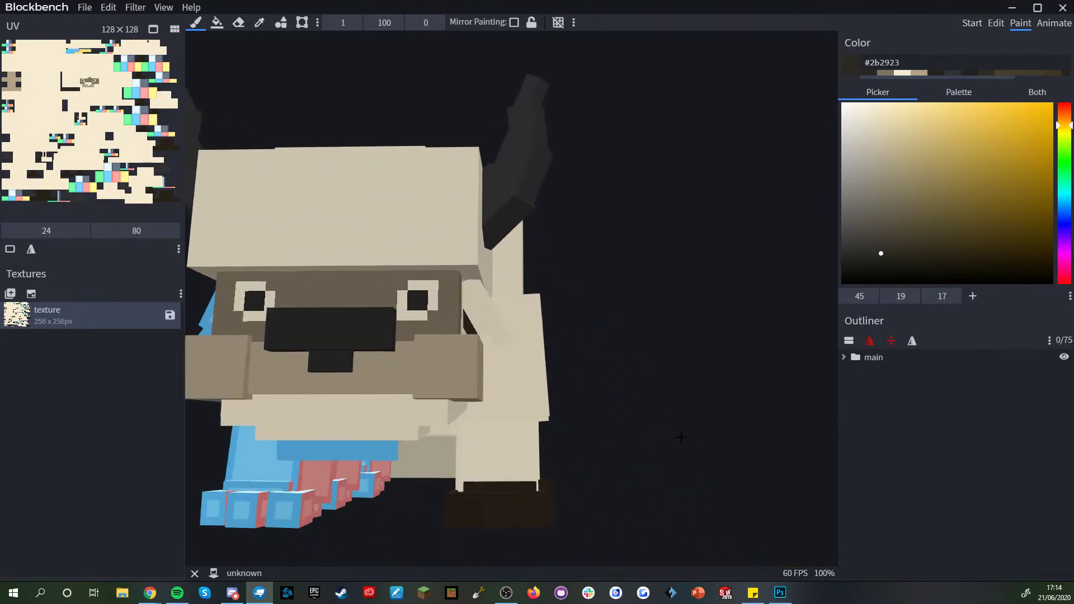
- Sample the brown #7d725e from the face beside the eye and switch to the fill tool
scroll(695, 451, up, 3)
key(c)
click(474, 314)
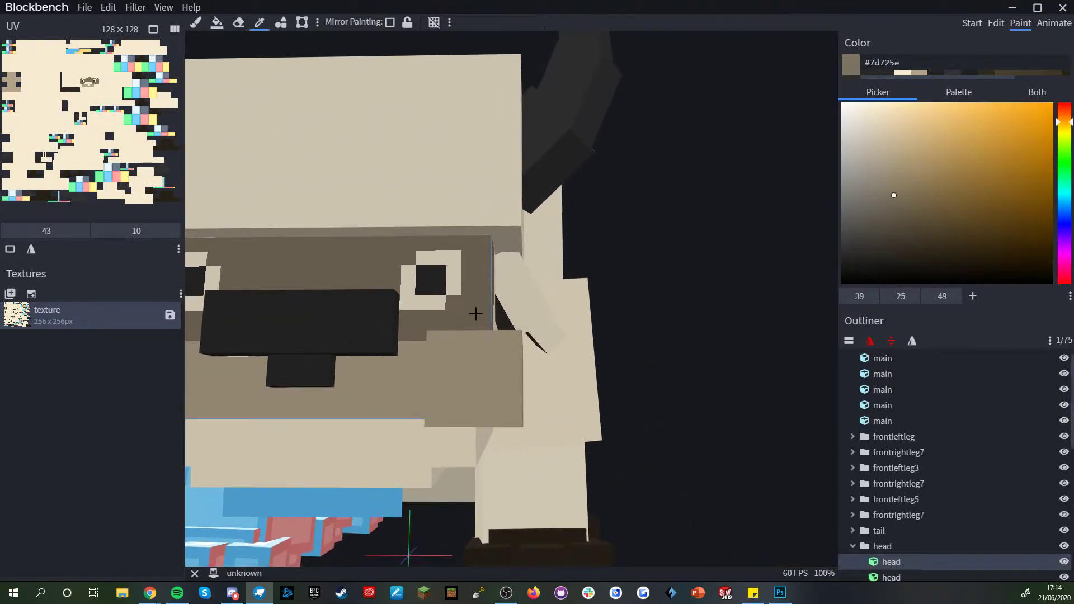
key(b)
click(217, 23)
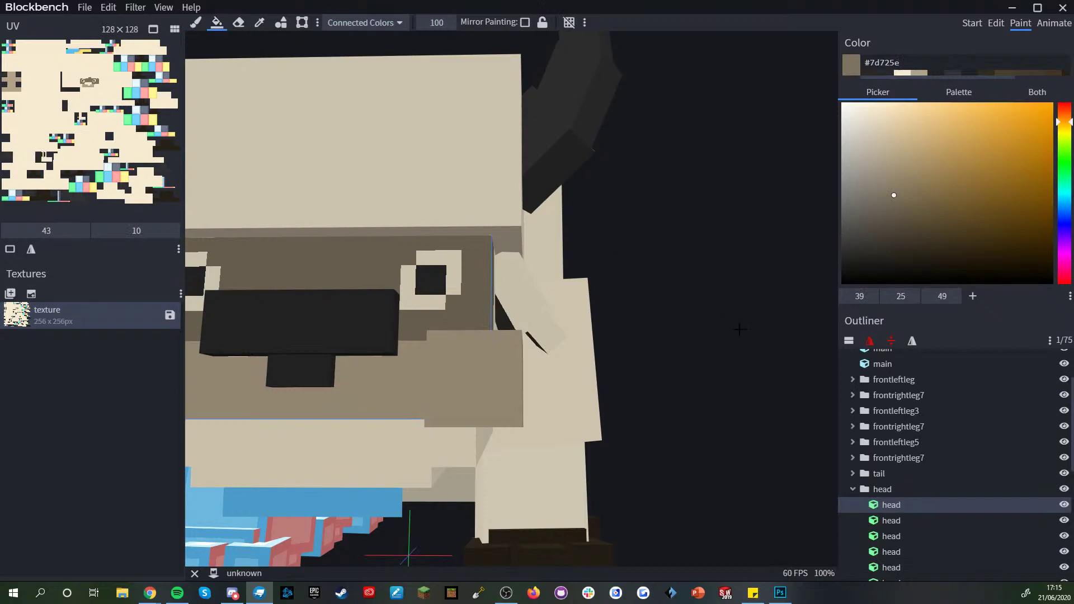
- Isolate the left ear group again by hiding the rest of the model
scroll(992, 420, up, 2)
click(1064, 358)
scroll(987, 460, down, 5)
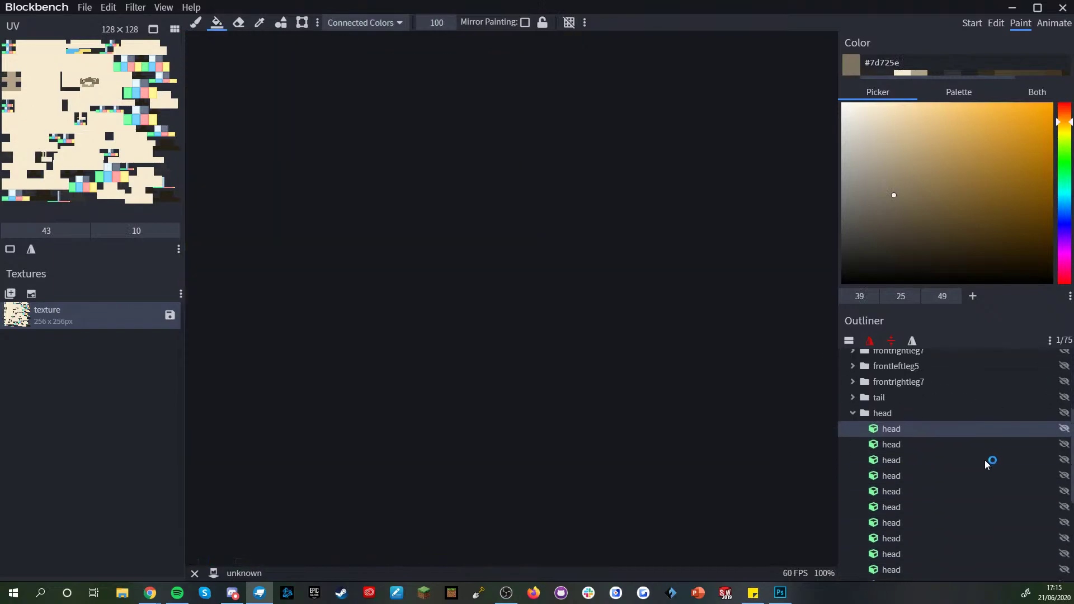
click(1015, 474)
click(1057, 463)
click(1062, 461)
- Fill the dark areas on the inner side and edges of both left ear cubes with #7d725e
drag(436, 324, 523, 322)
click(528, 307)
scroll(559, 319, up, 3)
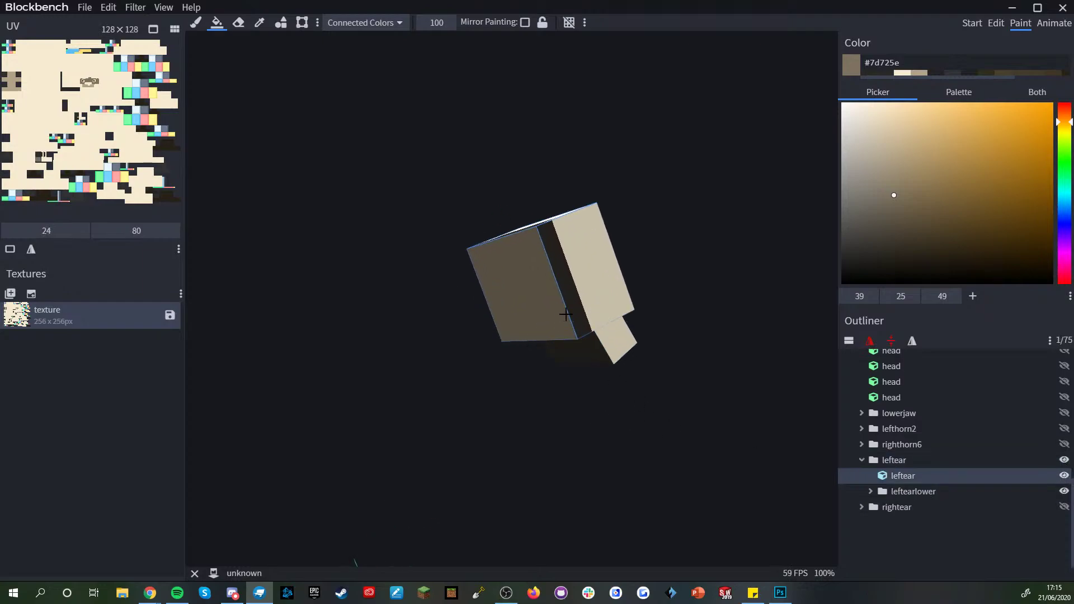
click(576, 328)
click(548, 345)
drag(558, 403, 536, 305)
click(582, 290)
drag(666, 364, 634, 423)
- Touch up the left ear's brown #7d725e lining with the size 1 brush and inspect it from several sides
click(195, 23)
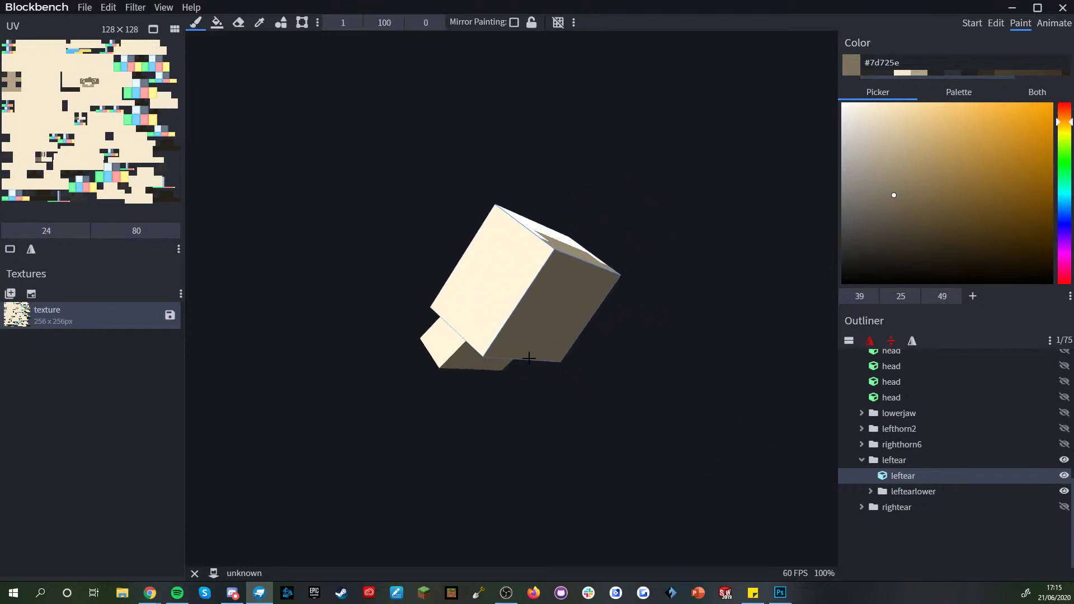
drag(411, 344, 483, 354)
drag(548, 272, 518, 307)
scroll(549, 434, down, 5)
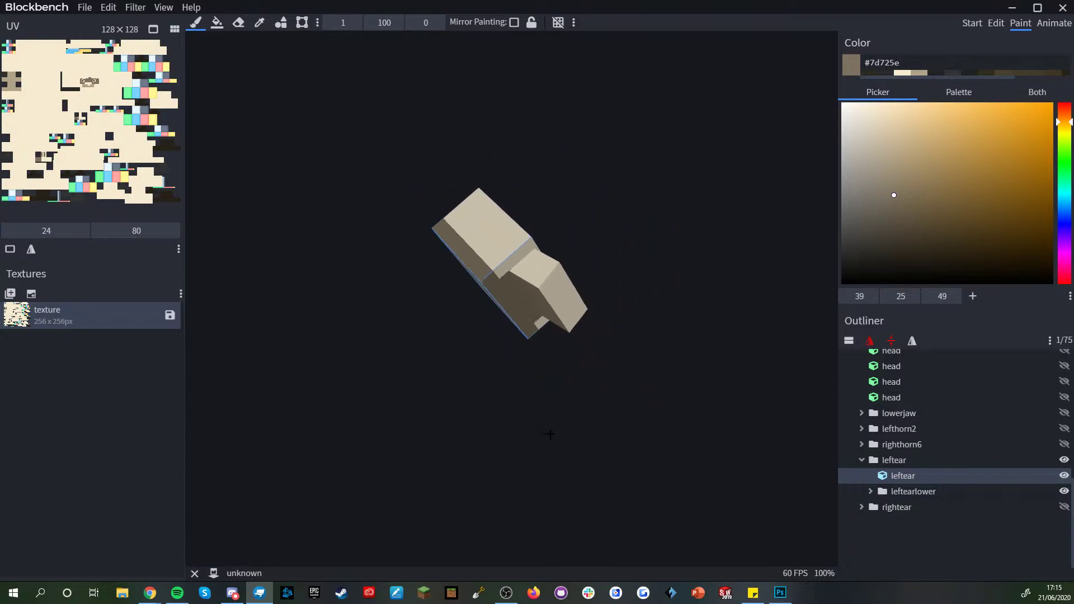
scroll(899, 548, down, 2)
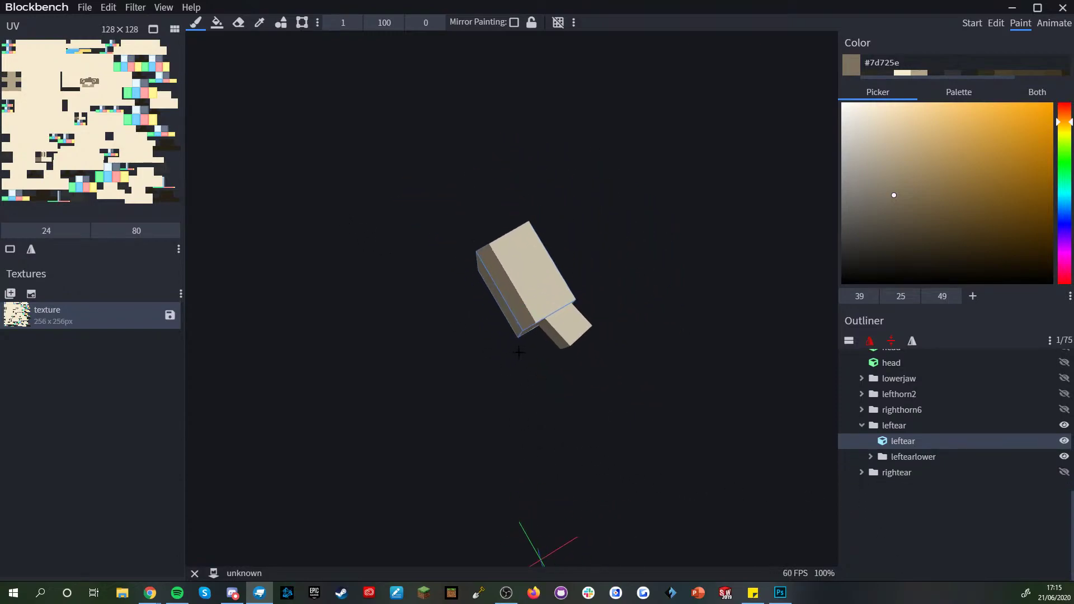
scroll(547, 434, up, 4)
drag(514, 283, 572, 487)
scroll(612, 483, down, 2)
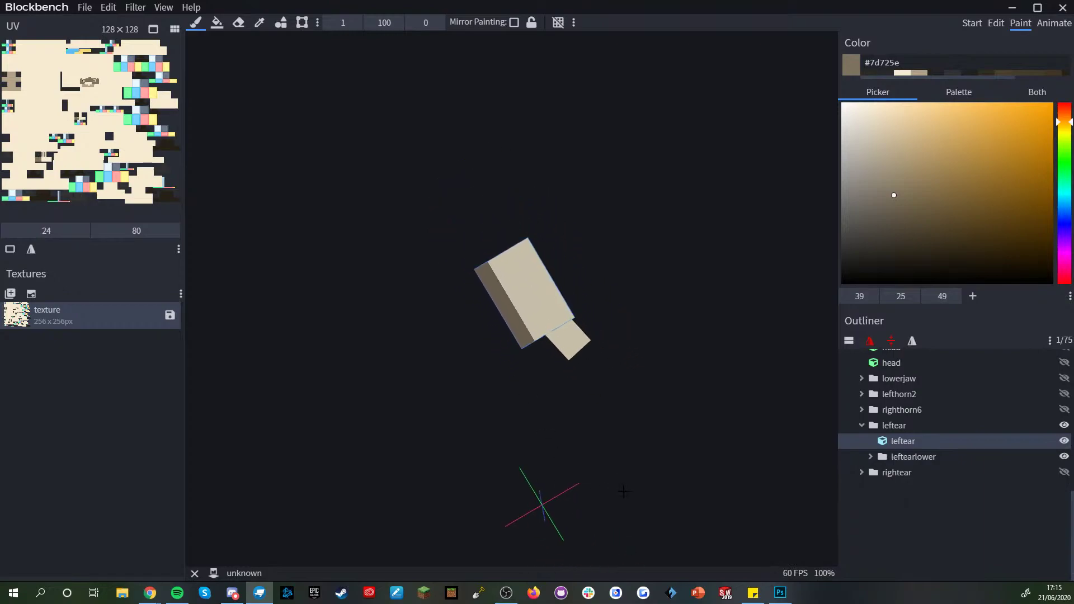
- Show the rest of the model again around the left ear and sample the cream #f6ebd1 from the ear
drag(570, 417, 811, 476)
right_click(909, 517)
click(940, 477)
click(1064, 356)
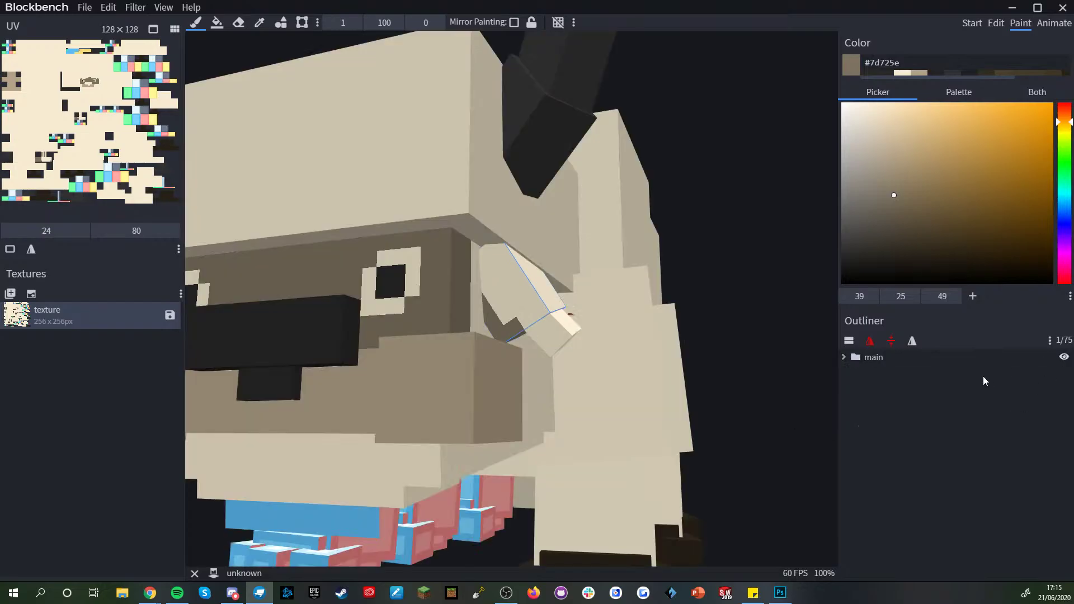
scroll(774, 458, down, 4)
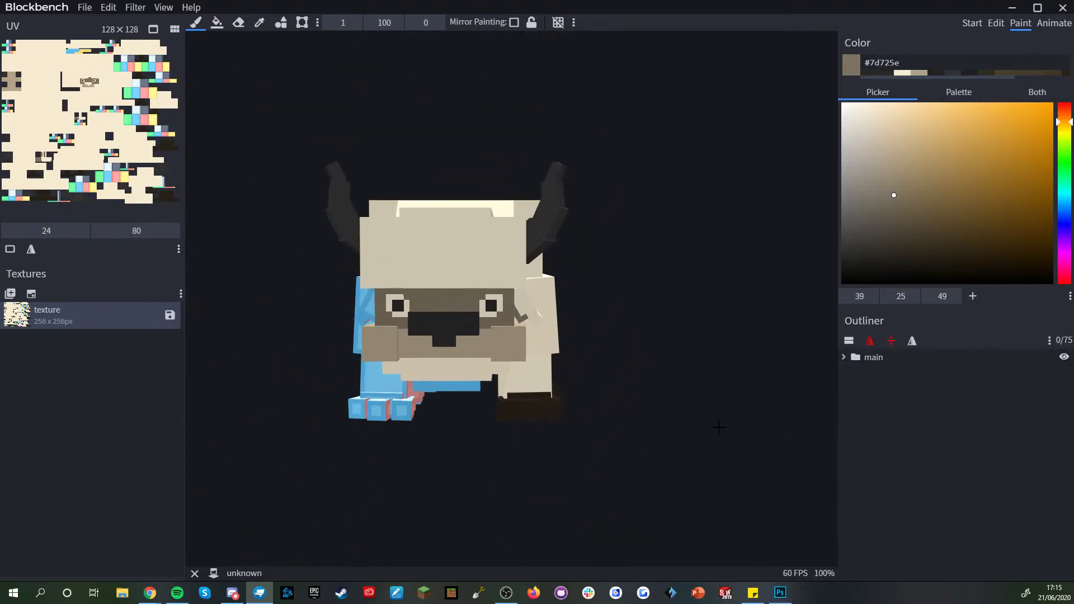
scroll(574, 377, up, 5)
ctrl+click(547, 336)
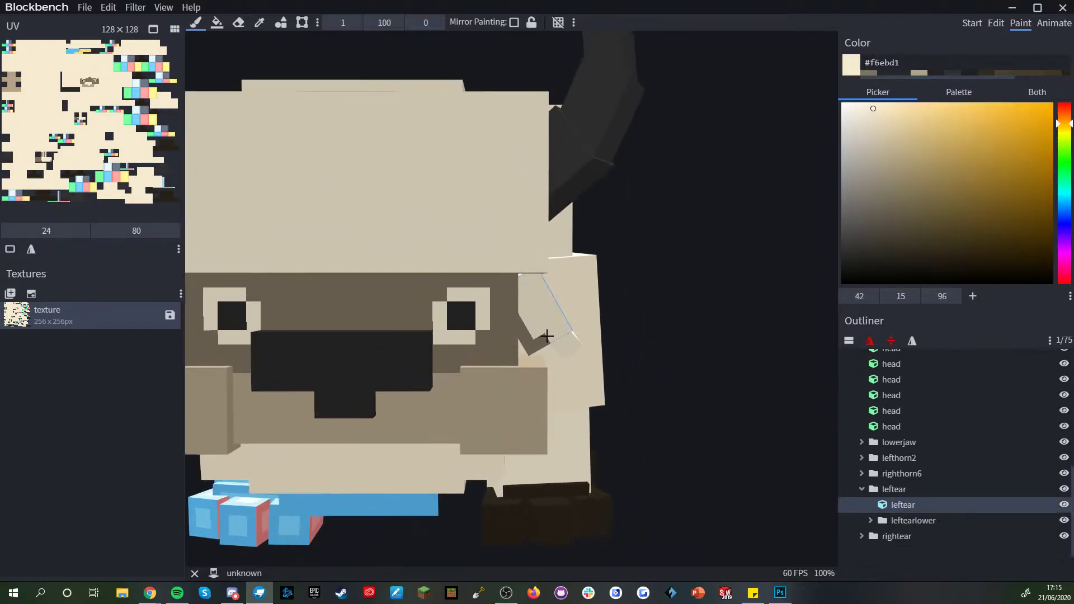
- Examine the textured head, ears and legs of the whole model from the front and the side
drag(662, 362, 511, 318)
drag(424, 443, 498, 237)
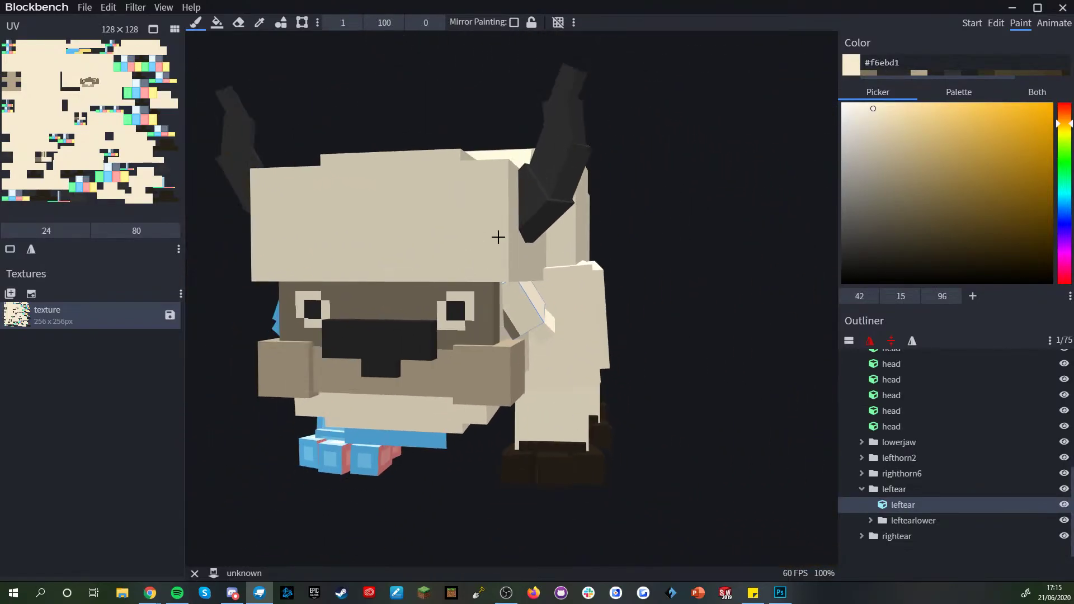
click(498, 237)
drag(695, 376, 805, 454)
scroll(908, 569, down, 2)
click(908, 569)
drag(665, 499, 600, 462)
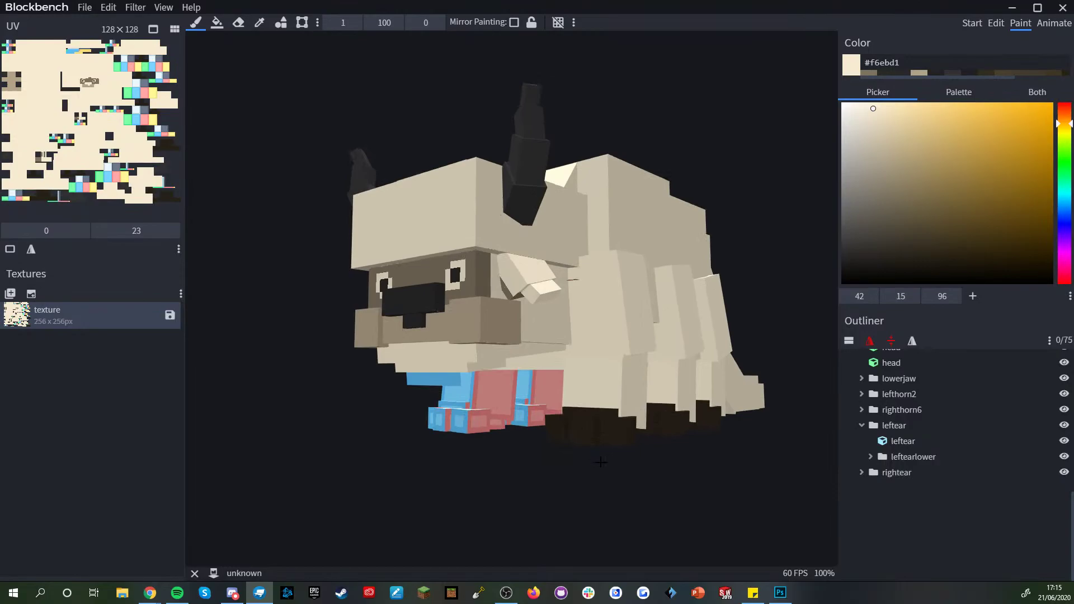
drag(600, 461, 625, 496)
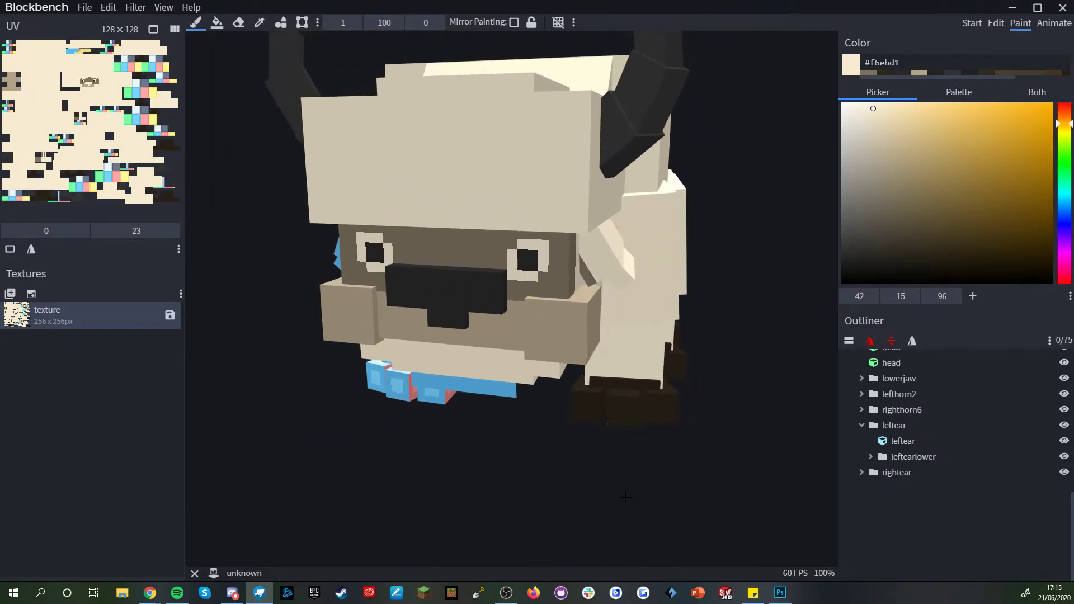
drag(626, 496, 613, 395)
- Sample the brown of the face between the eyes and darken the paint colour to #423b2f
alt+click(604, 394)
drag(568, 482, 582, 467)
drag(732, 386, 712, 401)
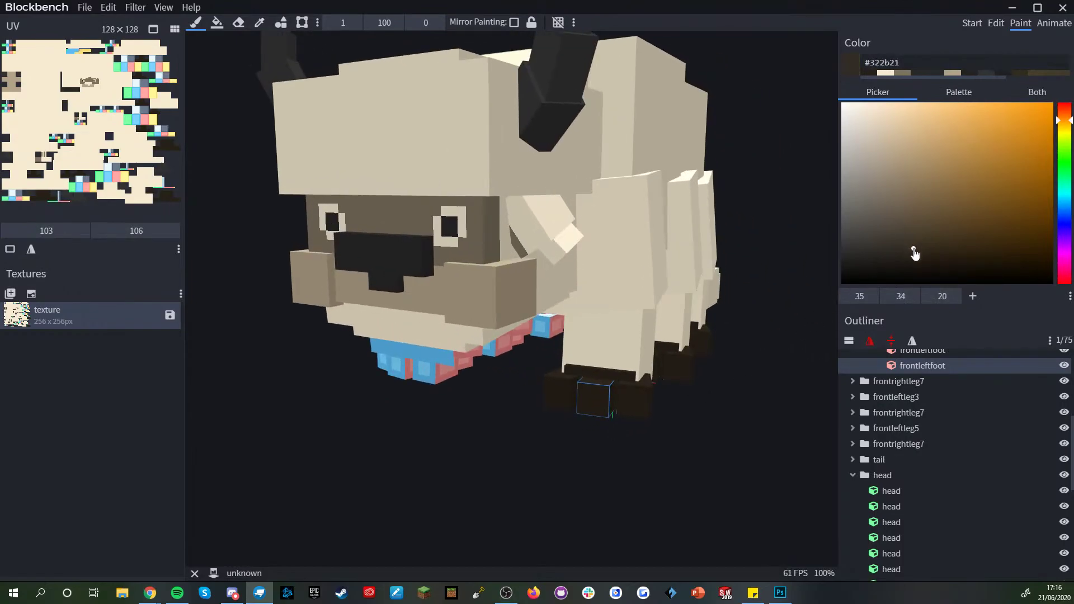
alt+click(420, 216)
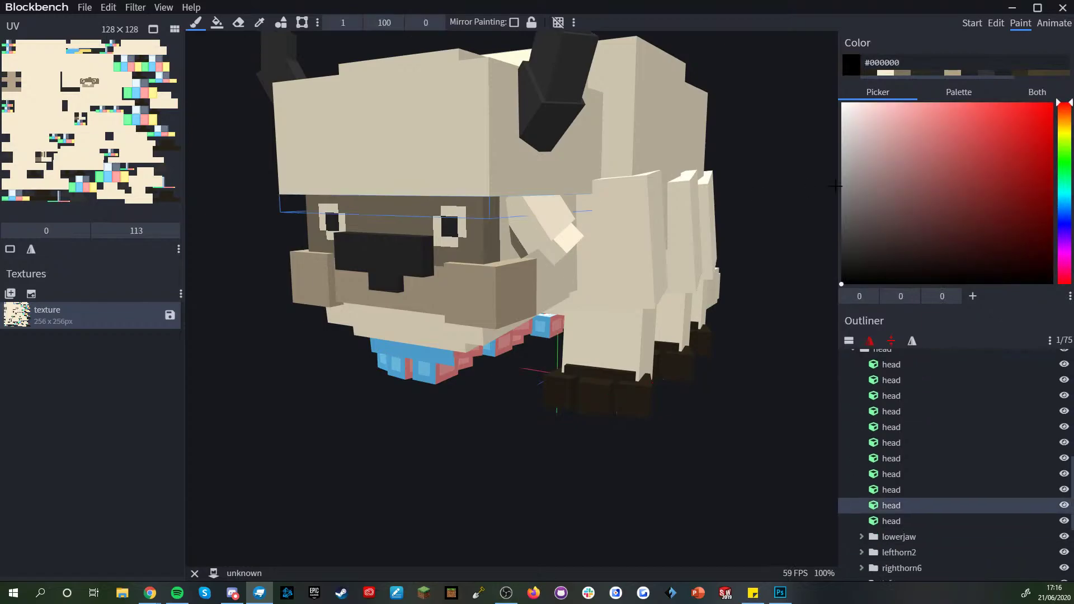
alt+click(394, 228)
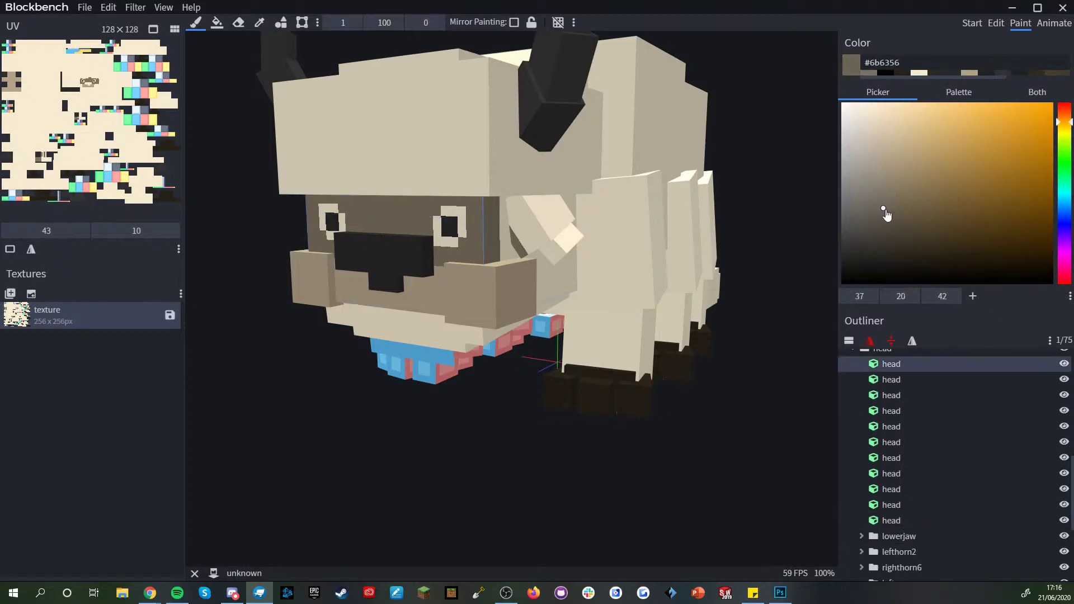
drag(758, 386, 741, 263)
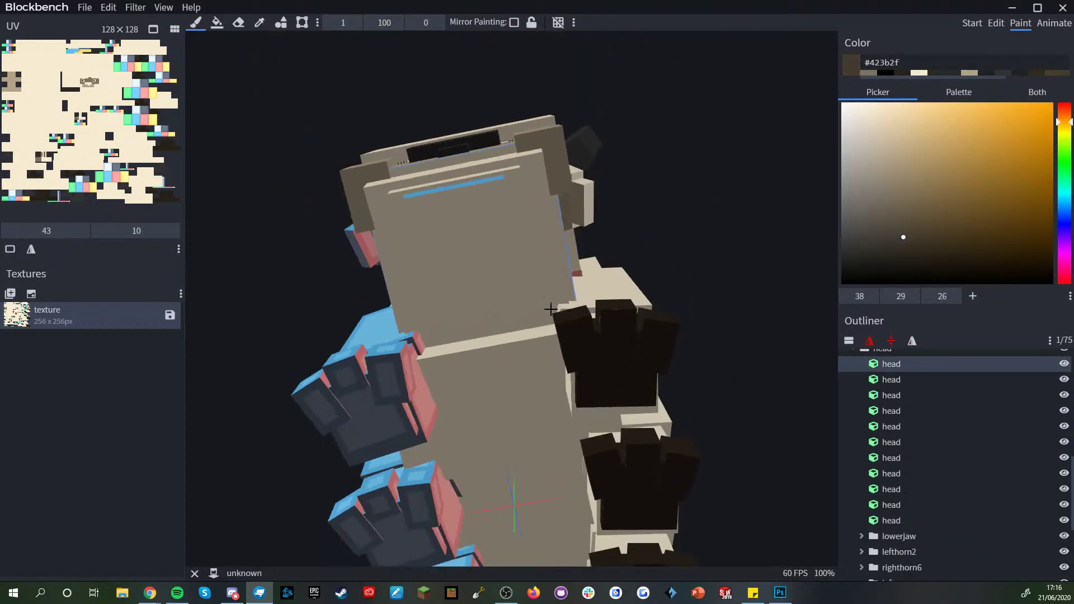
- Undo the trial brush stroke on the lower jaw's underside and switch to the fill tool in Face mode
drag(526, 264, 476, 230)
key(ctrl+z)
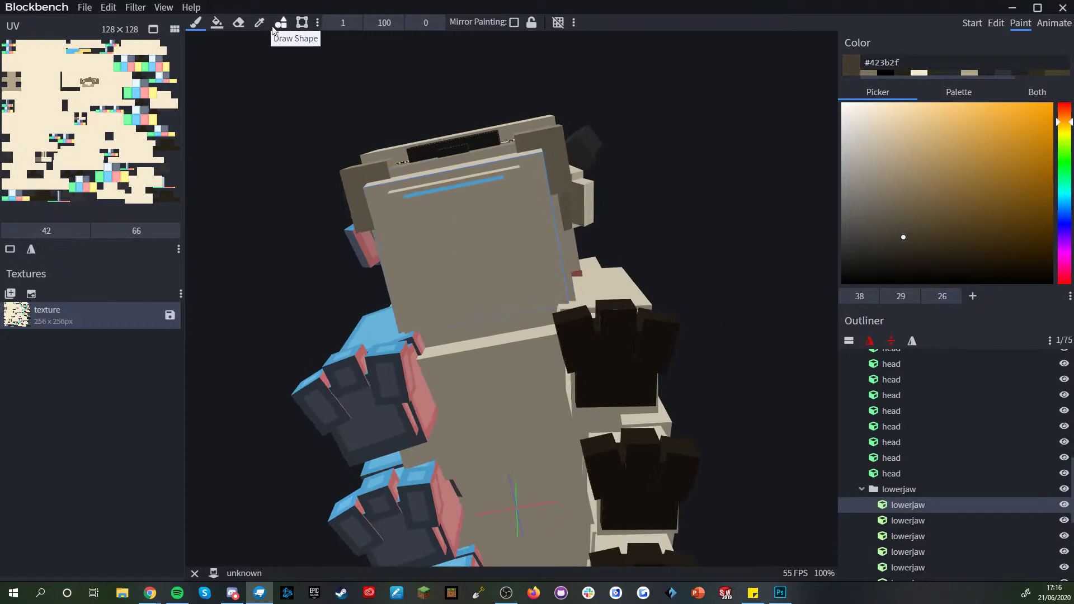
click(217, 22)
click(354, 27)
click(349, 37)
- Try to fill the underside of the lower jaw with #423b2f
scroll(508, 369, down, 3)
click(509, 370)
middle_drag(527, 300, 398, 229)
click(520, 320)
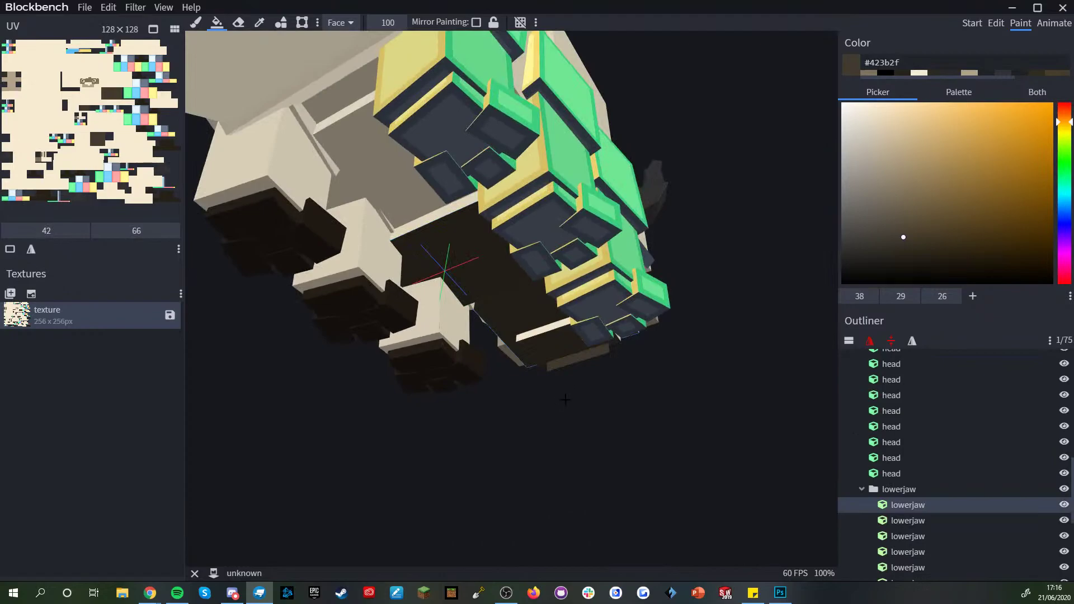
key(ctrl+z)
- Fill the belly faces and the undersides of the tail cubes with #423b2f and inspect them from below and the side
drag(565, 396, 587, 422)
click(451, 182)
drag(476, 358, 481, 396)
drag(699, 285, 571, 355)
click(579, 354)
drag(723, 256, 480, 293)
click(470, 351)
click(444, 458)
click(441, 476)
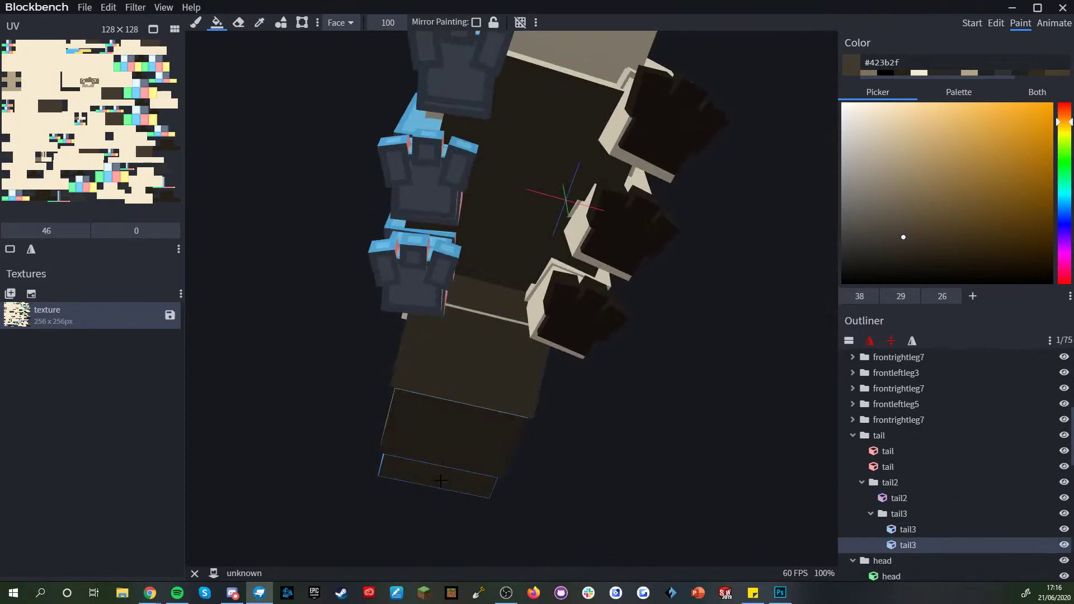
drag(618, 454, 742, 418)
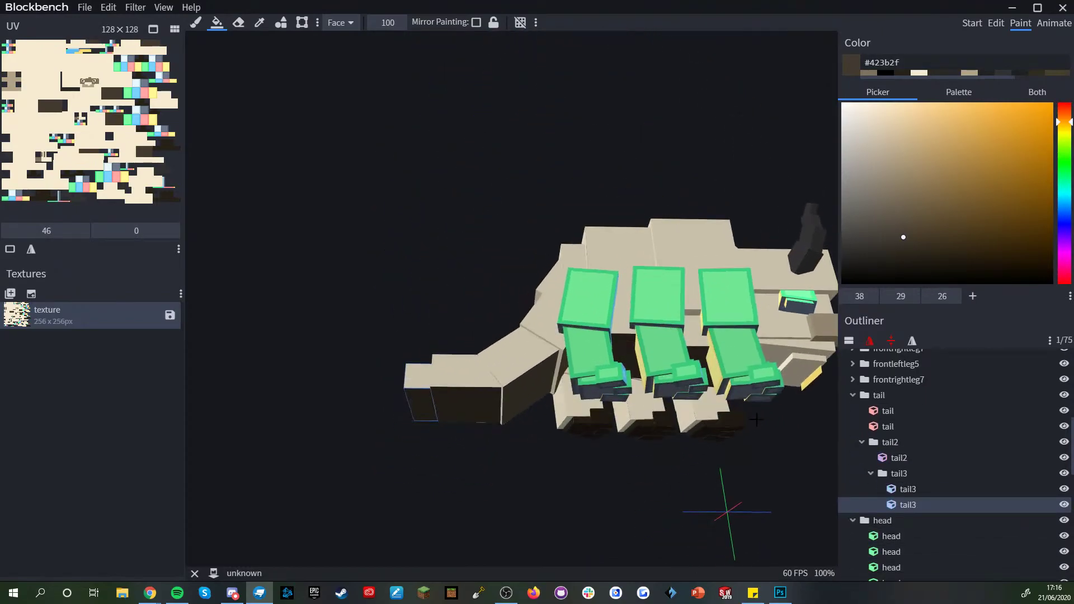
scroll(727, 414, down, 2)
right_drag(727, 414, 621, 386)
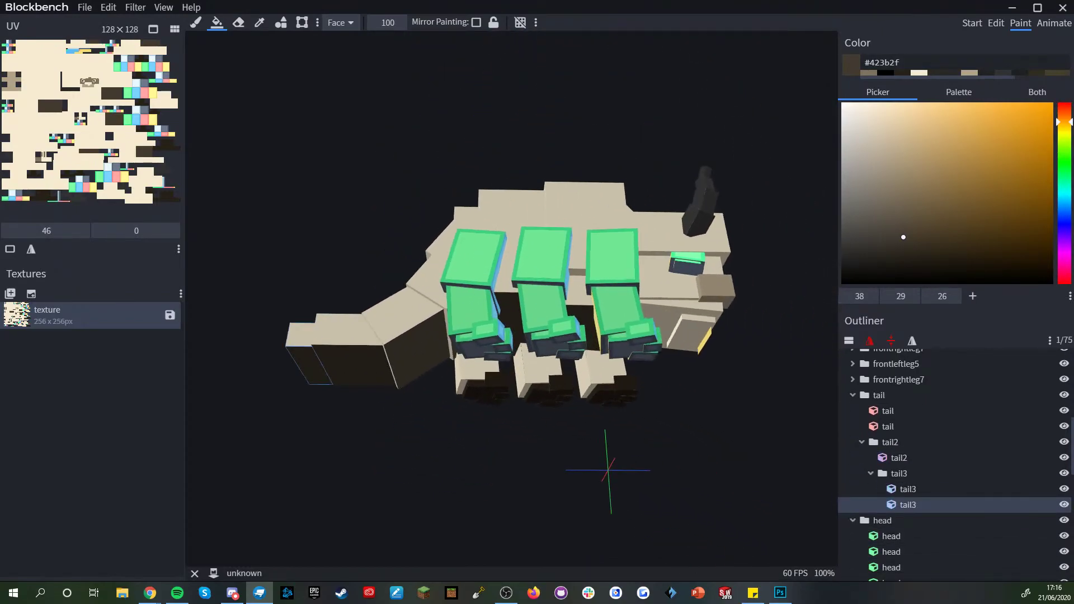
drag(662, 455, 534, 391)
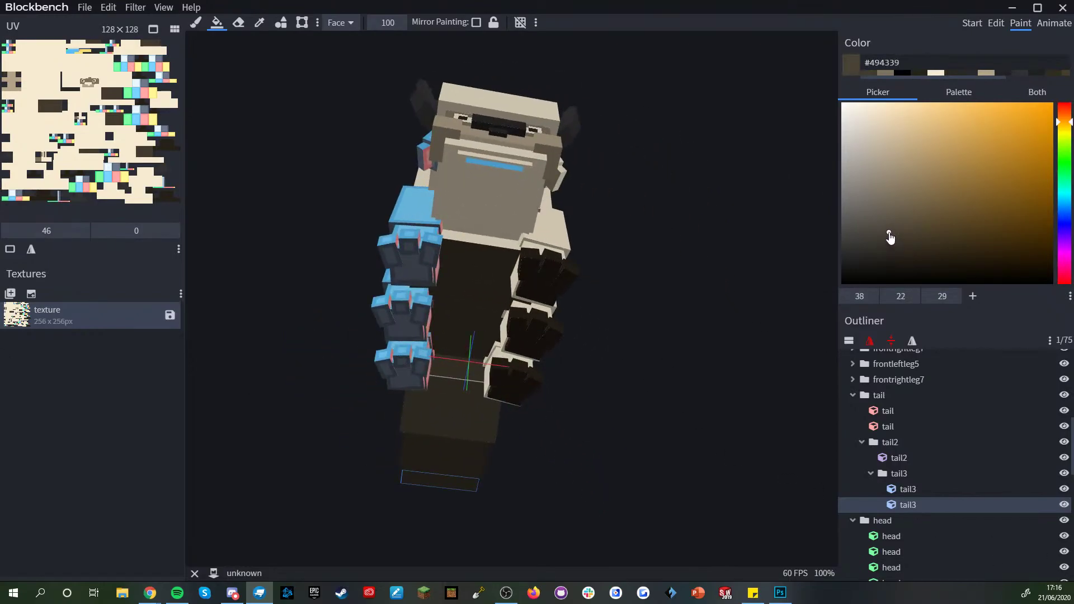
- Refill the belly and the undersides of all tail cubes with the lighter brown #554e42 and inspect them from the side
click(486, 292)
click(471, 329)
drag(614, 400, 622, 313)
drag(598, 369, 597, 374)
right_drag(598, 374, 589, 314)
scroll(588, 314, up, 3)
click(436, 280)
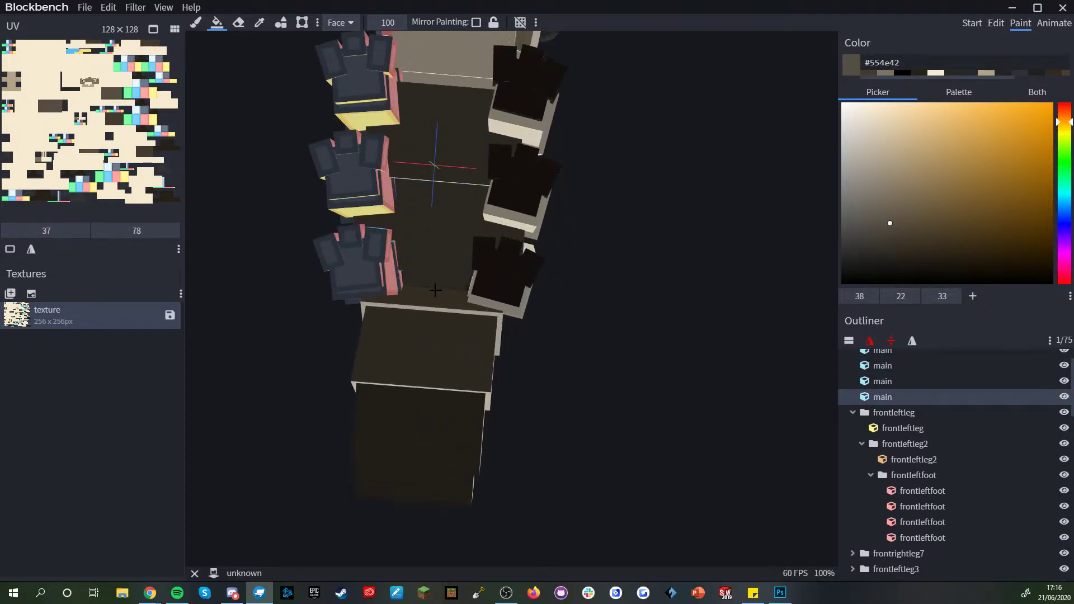
click(436, 299)
click(438, 348)
click(436, 427)
click(432, 471)
drag(492, 472, 434, 470)
scroll(547, 470, up, 3)
right_drag(547, 470, 560, 439)
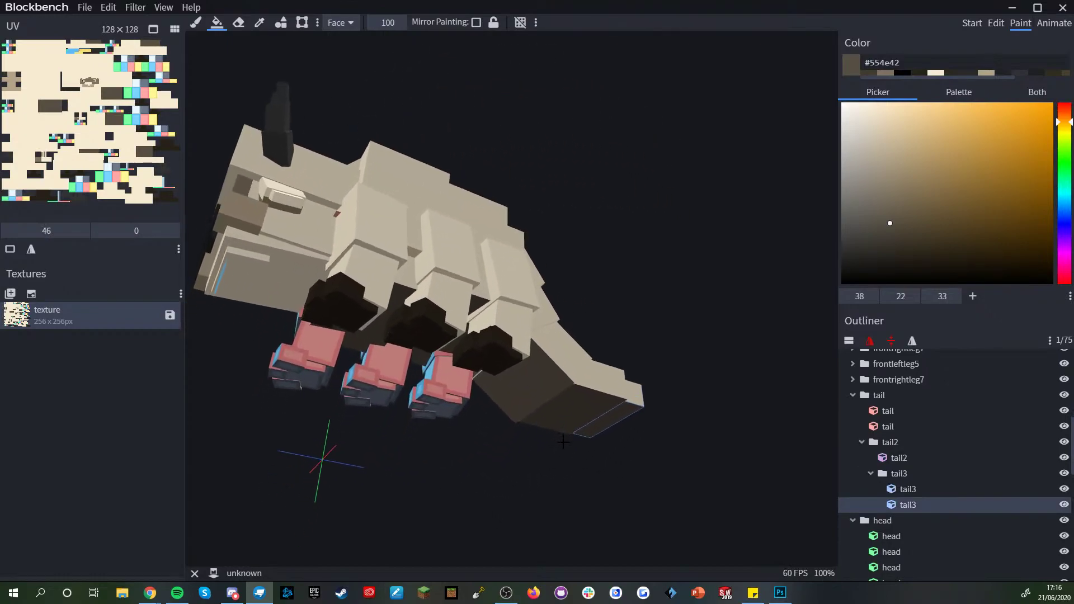
scroll(564, 442, up, 2)
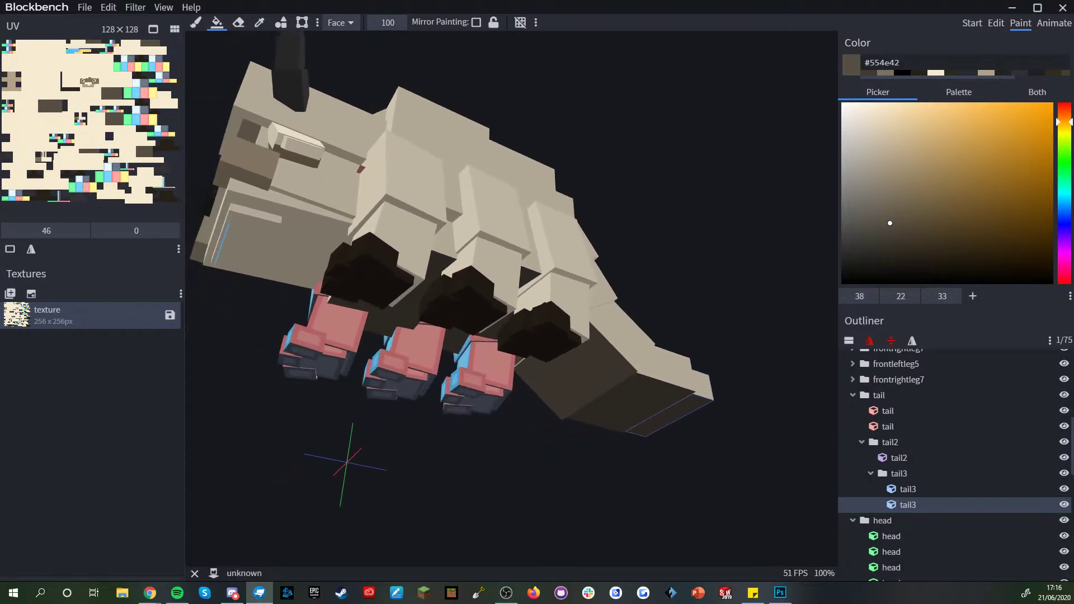
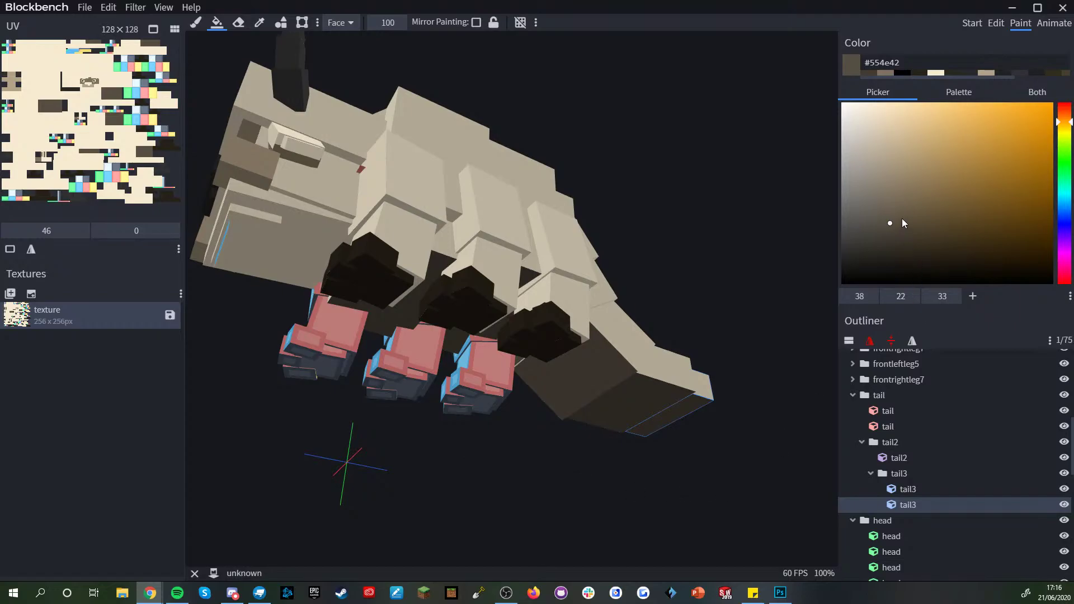
- Darken the paint colour to #4b4335 and fill the undersides of the tail cubes with it
click(904, 237)
drag(786, 271, 766, 223)
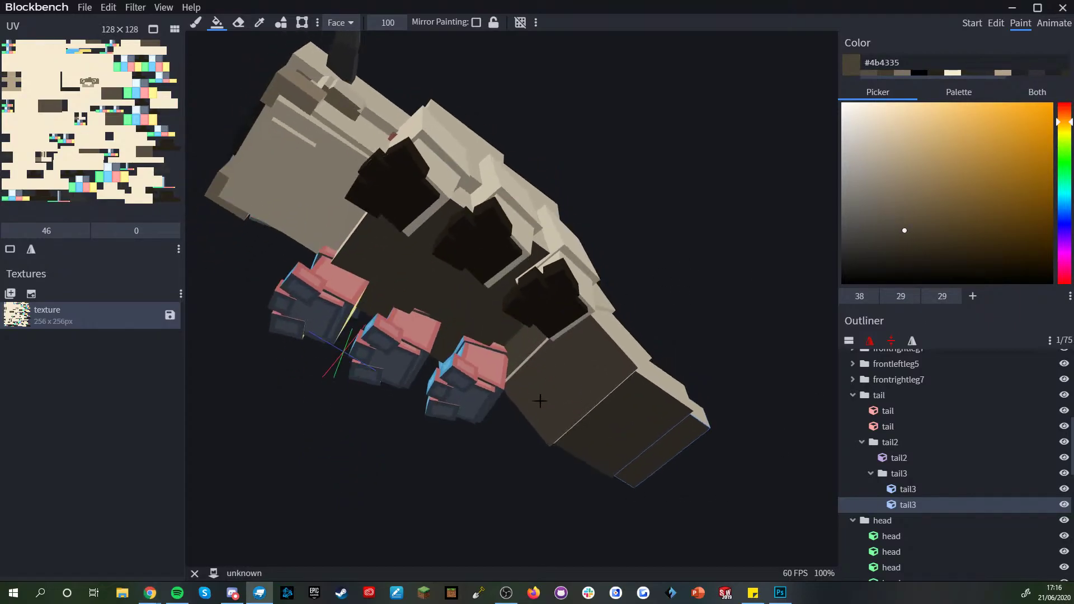
click(585, 423)
click(620, 436)
click(654, 465)
drag(719, 497, 808, 505)
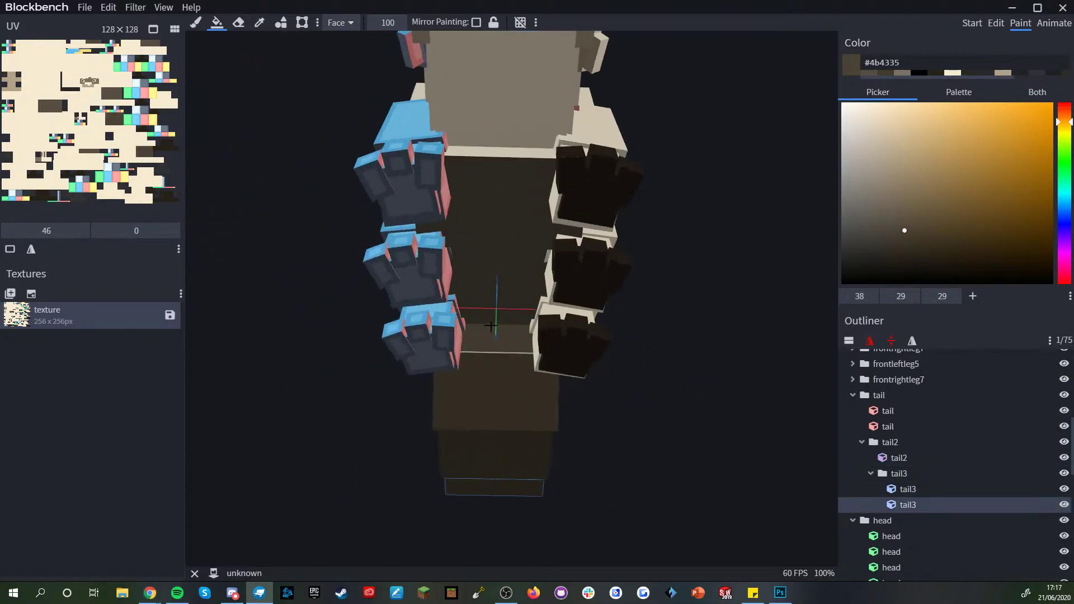
- Fill the belly faces between the legs with #4b4335
click(495, 336)
click(500, 293)
click(503, 324)
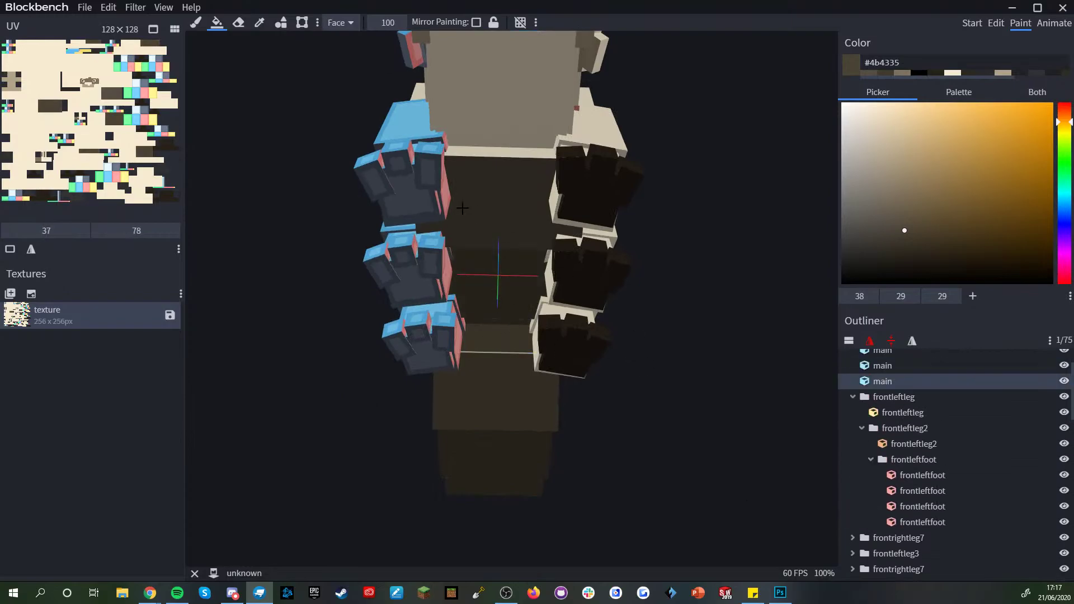
click(472, 211)
drag(647, 290, 623, 369)
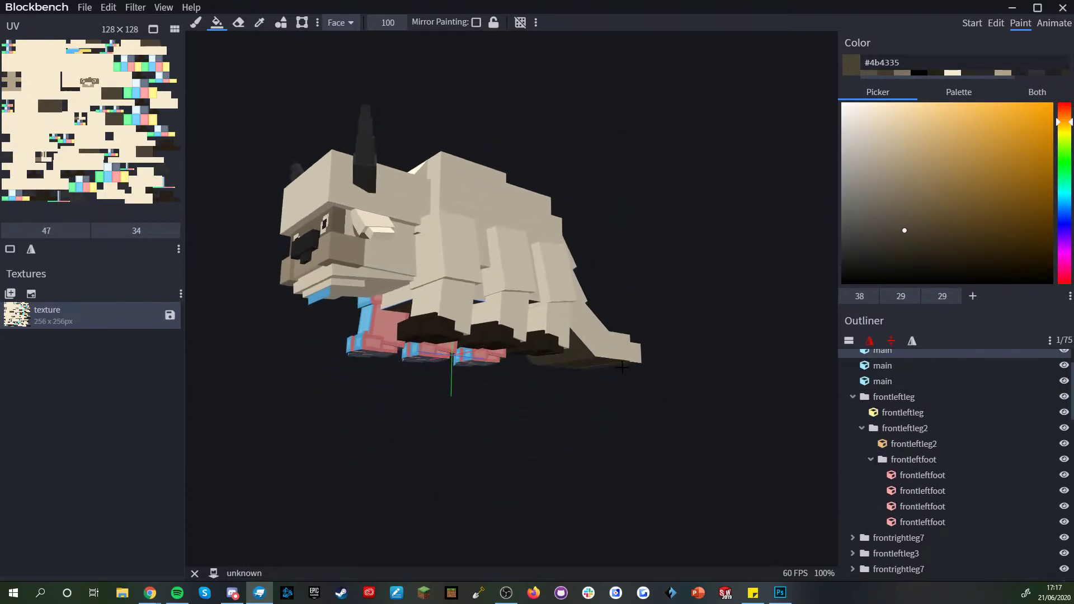
- Clear the selection, switch to the brush tool and set its size to 1
drag(627, 470, 636, 235)
scroll(939, 512, down, 12)
click(924, 532)
scroll(637, 214, up, 5)
scroll(637, 214, up, 3)
click(196, 23)
drag(632, 140, 721, 515)
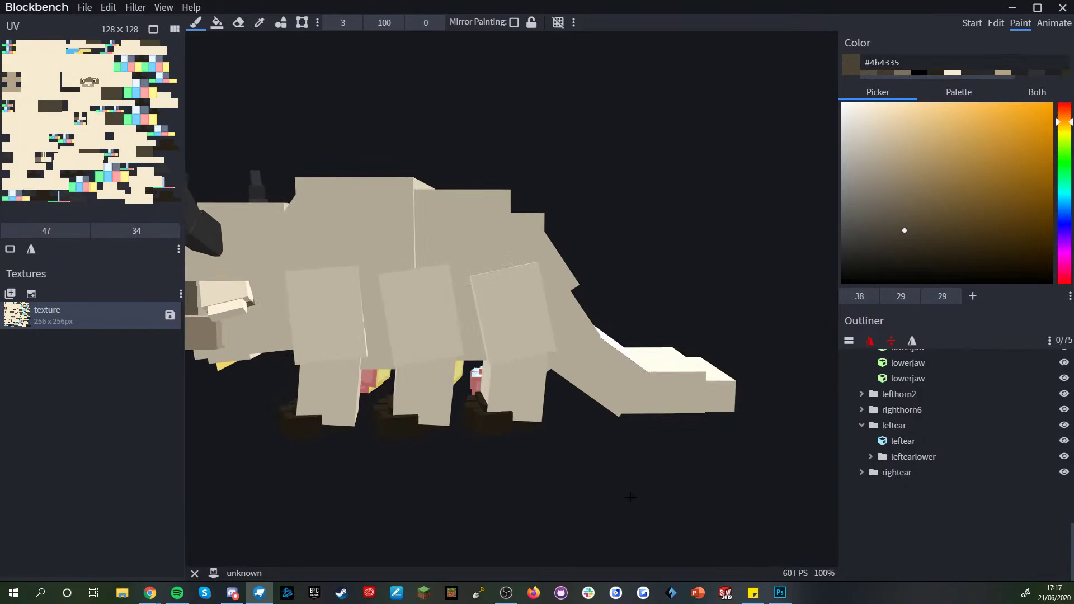
drag(676, 413, 551, 246)
scroll(606, 403, up, 3)
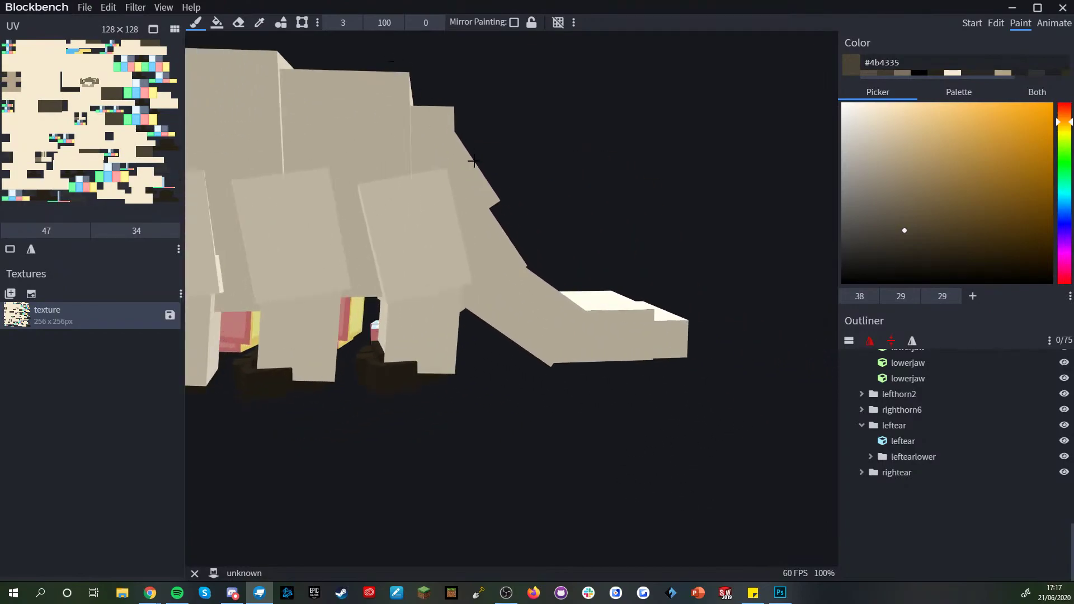
drag(473, 159, 433, 151)
click(329, 22)
click(329, 22)
- Paint a one-pixel #4b4335 line along the lower edge of the tail's left side, from the tip up to the body
drag(551, 456, 538, 412)
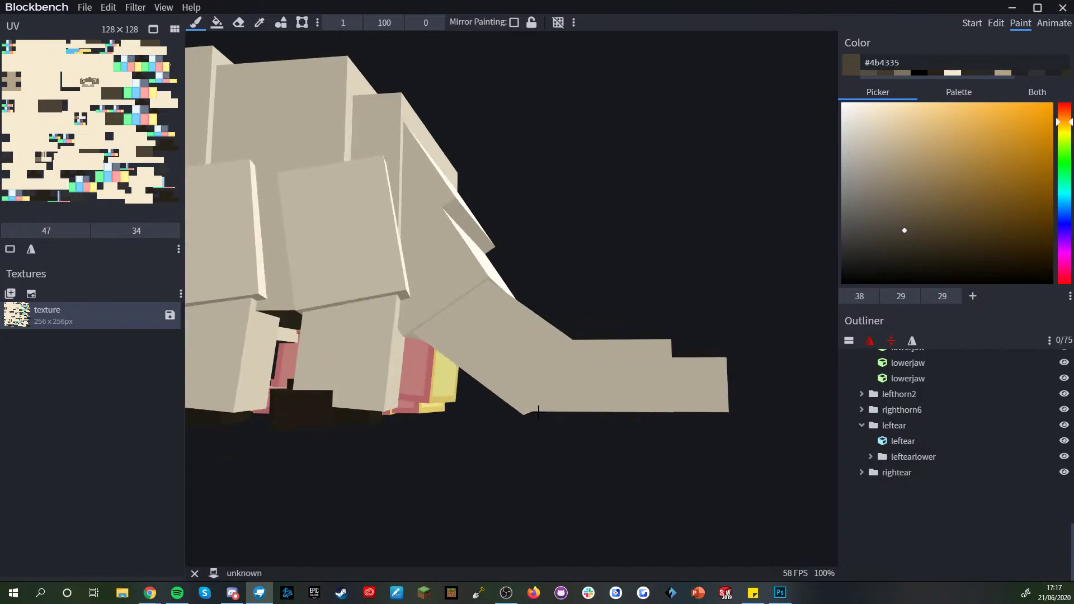
click(537, 408)
shift+click(670, 407)
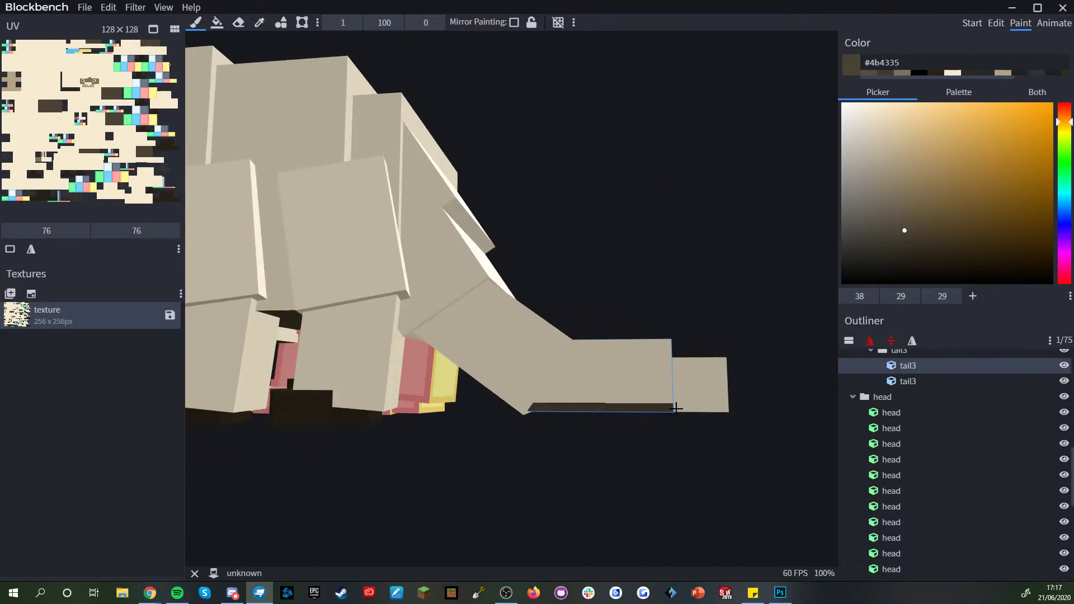
drag(676, 407, 720, 408)
click(525, 409)
mouse_move(493, 430)
mouse_down()
mouse_move(567, 421)
mouse_move(550, 427)
mouse_up()
shift+click(424, 333)
- Locate the leg groups in the outliner via the rear left leg and collapse the frontleftleg5 group
scroll(508, 407, down, 5)
scroll(567, 421, down, 5)
click(472, 284)
scroll(941, 484, up, 3)
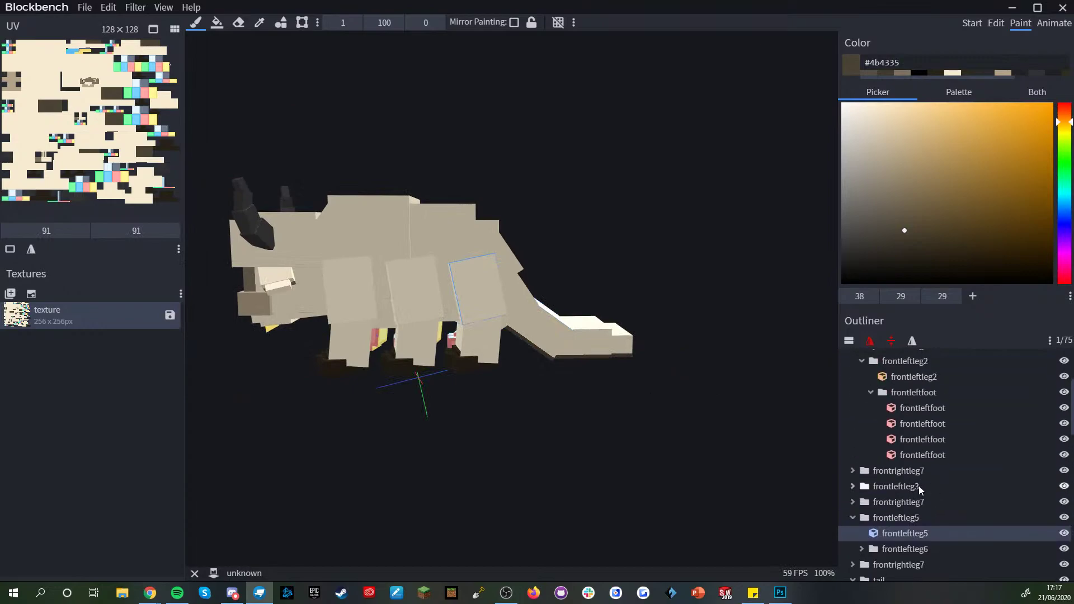
click(851, 512)
click(852, 518)
scroll(895, 486, up, 3)
- Switch to Edit mode and add a group named leftlegs after the last main cube
click(892, 435)
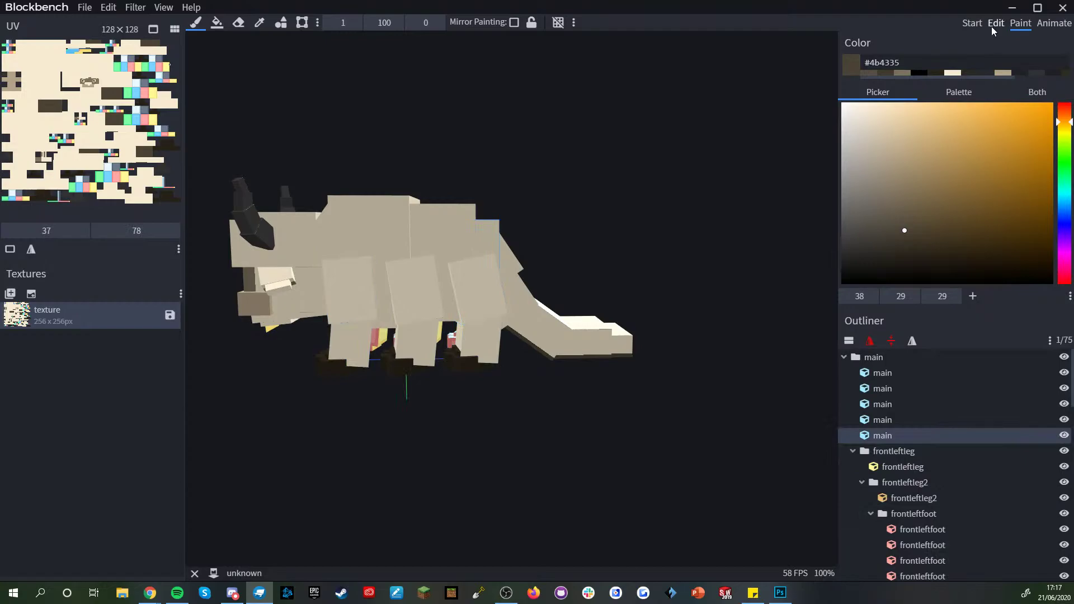
click(996, 23)
click(870, 211)
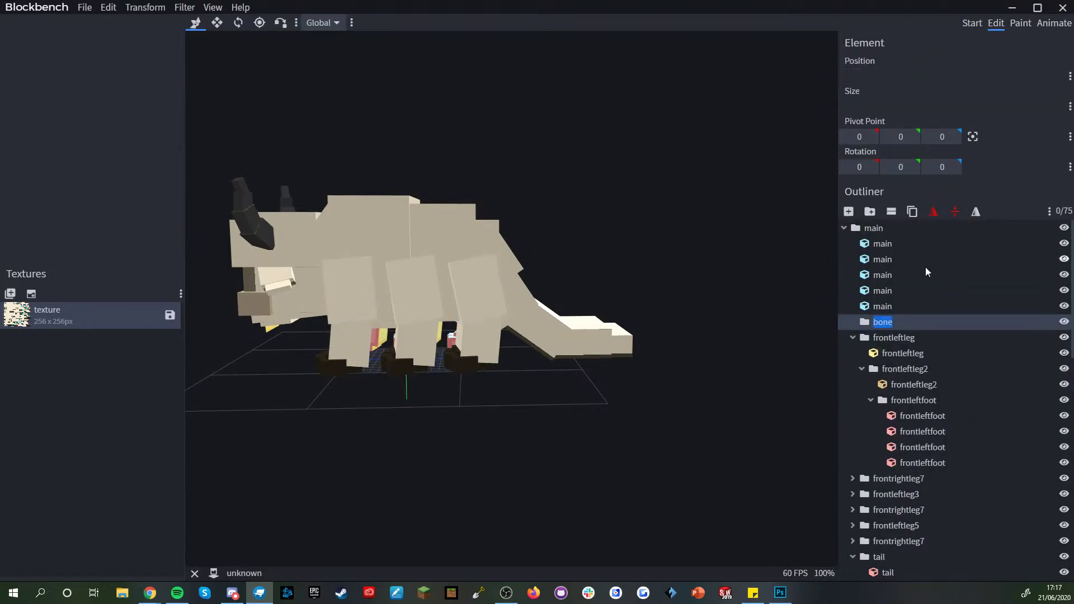
text(leftlegs)
- Collapse the frontleftleg group and move it into the leftlegs group
click(850, 339)
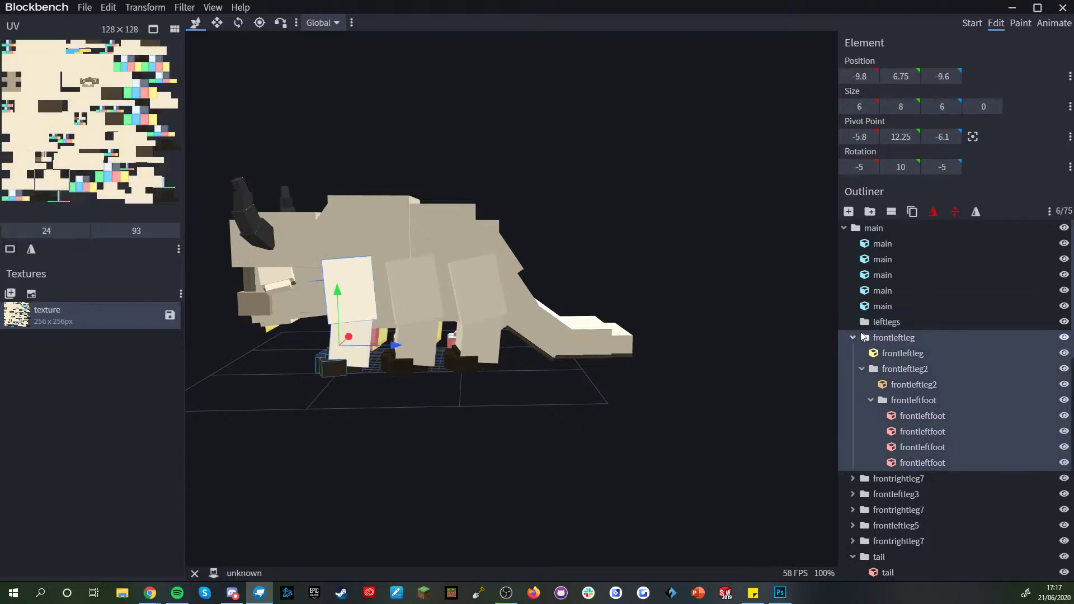
click(853, 337)
drag(853, 337, 882, 330)
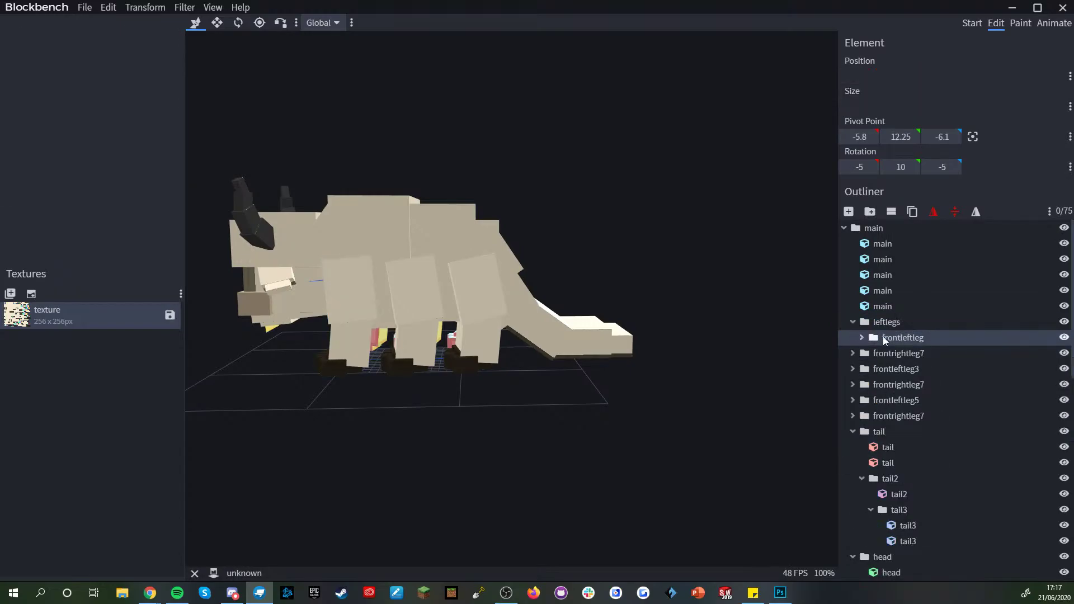
click(884, 339)
- Delete the first frontrightleg7 group and move the frontleftleg3 group into leftlegs
click(878, 354)
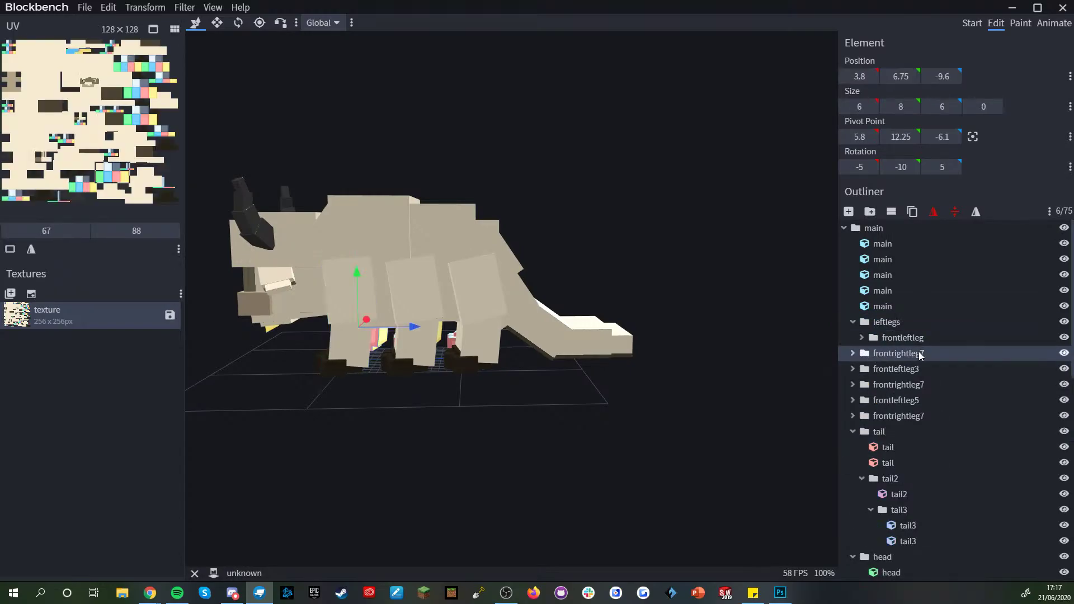
key(Delete)
click(902, 358)
drag(901, 358, 885, 324)
- Delete the two remaining frontrightleg7 groups and move the frontleftleg5 group into leftlegs
click(914, 370)
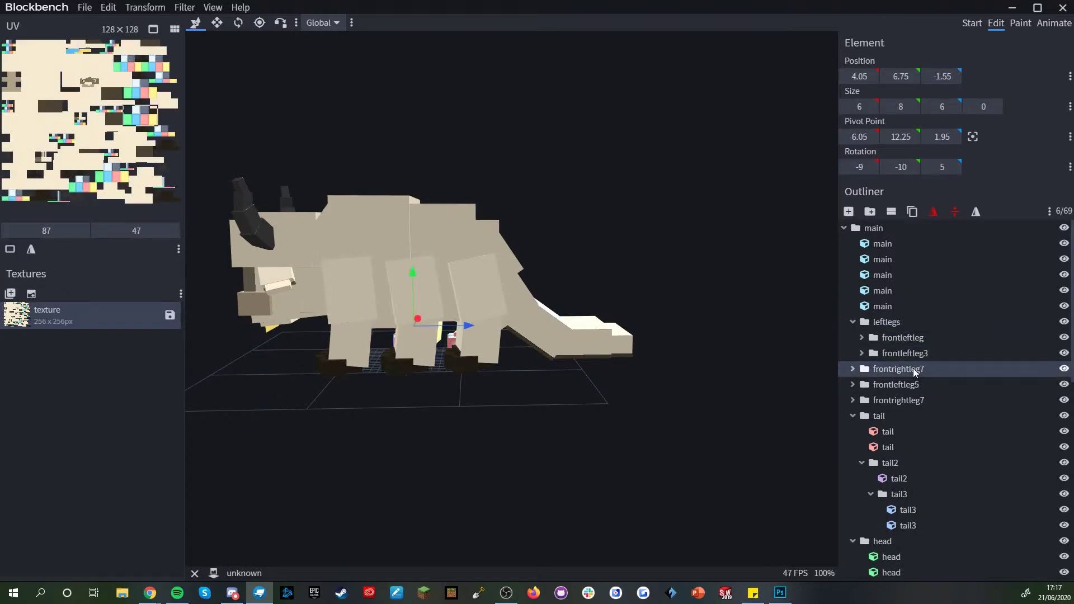
key(Delete)
click(884, 370)
drag(883, 370, 887, 325)
click(907, 384)
key(Delete)
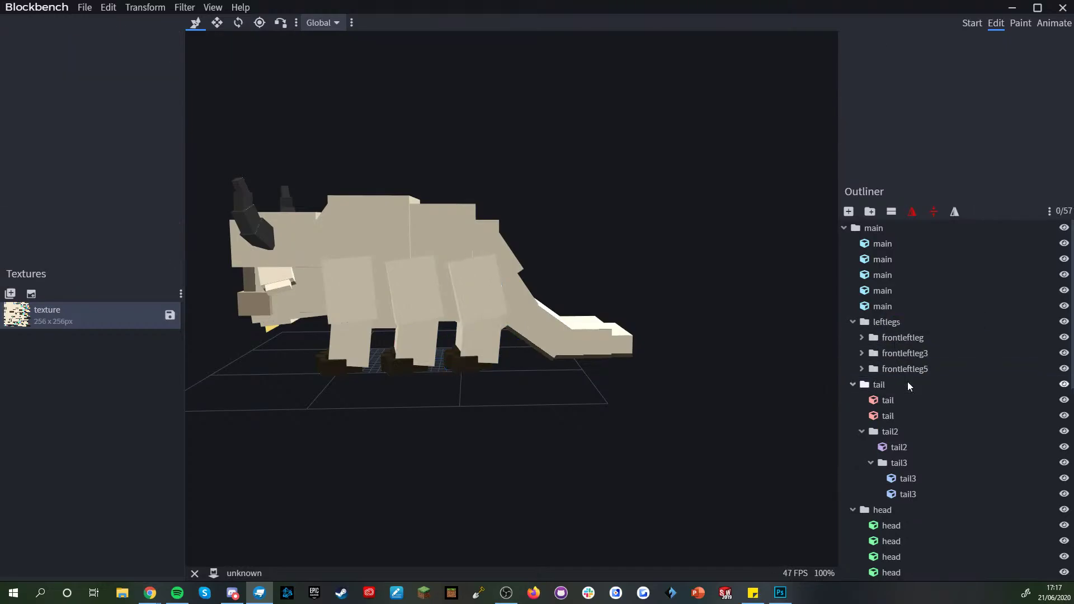
- Hide the leftlegs group to expose the side of the body
click(885, 322)
drag(706, 383, 923, 287)
click(1064, 321)
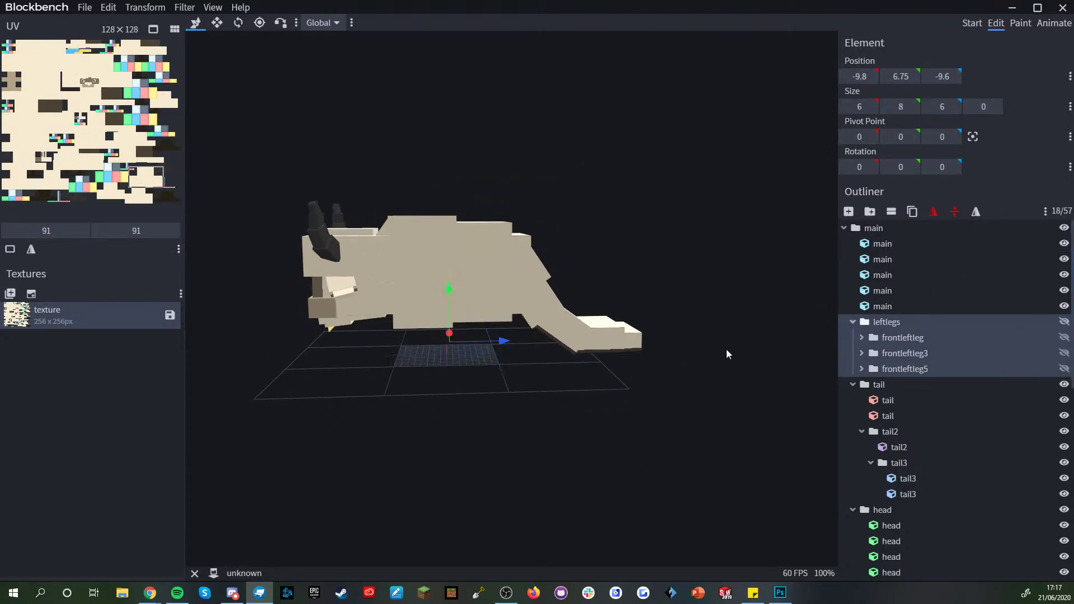
drag(750, 341, 642, 415)
scroll(591, 417, up, 8)
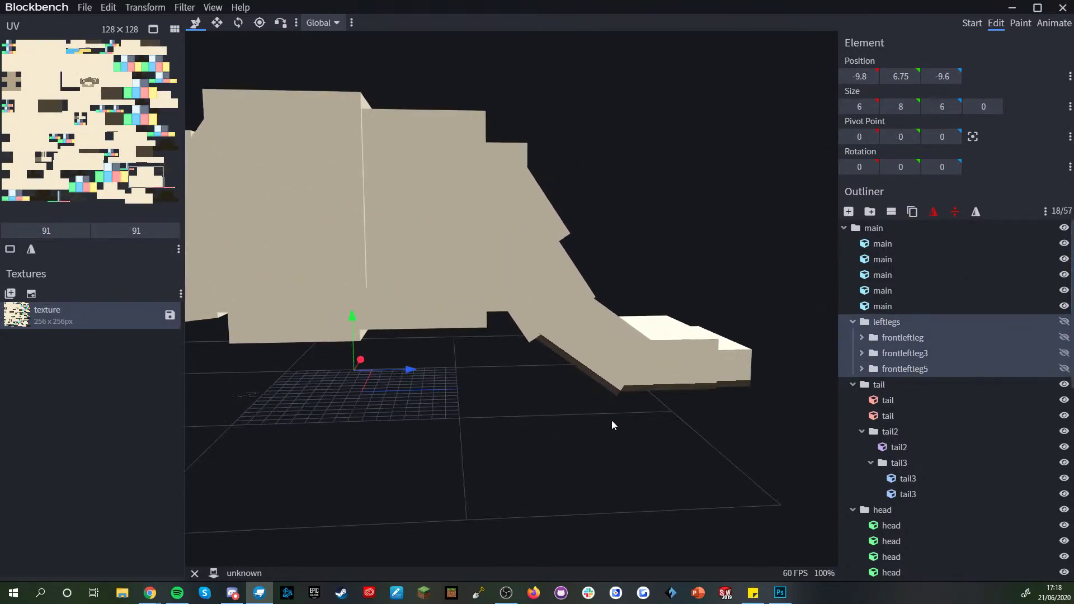
- Switch to Paint mode and begin a dark brown (#4b4335) edge at the lower corner of the tail base's left side
click(1021, 23)
scroll(699, 386, up, 5)
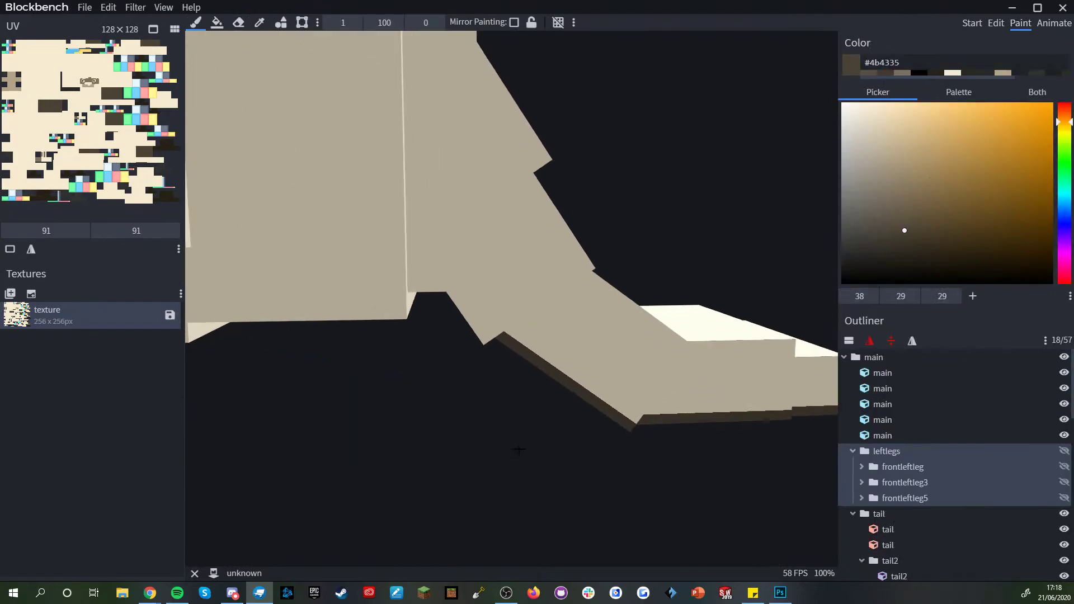
alt+click(614, 395)
drag(614, 396, 621, 421)
drag(558, 451, 497, 427)
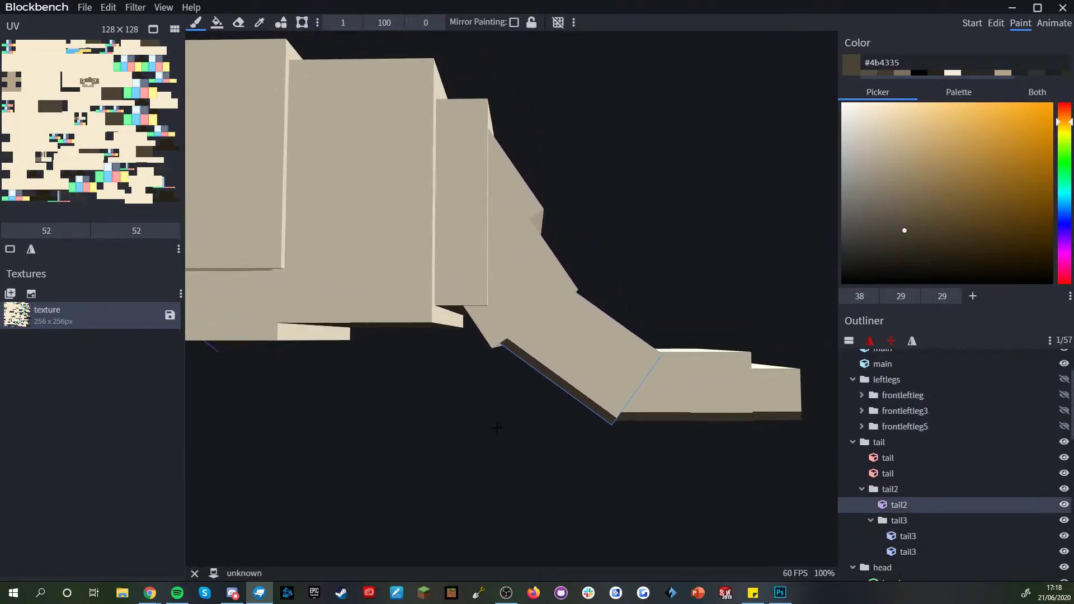
scroll(497, 428, up, 2)
click(491, 358)
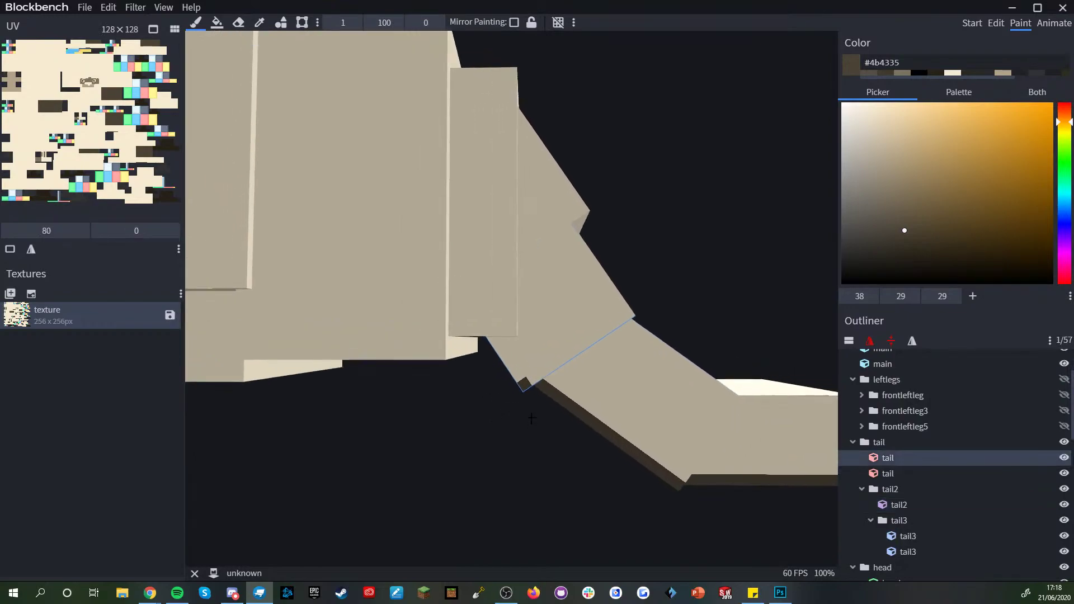
drag(490, 358, 535, 371)
- Extend the dark brown paint along the lower left side edge of the tail base towards the tail cubes
drag(515, 290, 517, 295)
drag(498, 442, 501, 496)
click(544, 362)
click(519, 325)
drag(516, 325, 706, 435)
click(632, 417)
scroll(659, 431, down, 5)
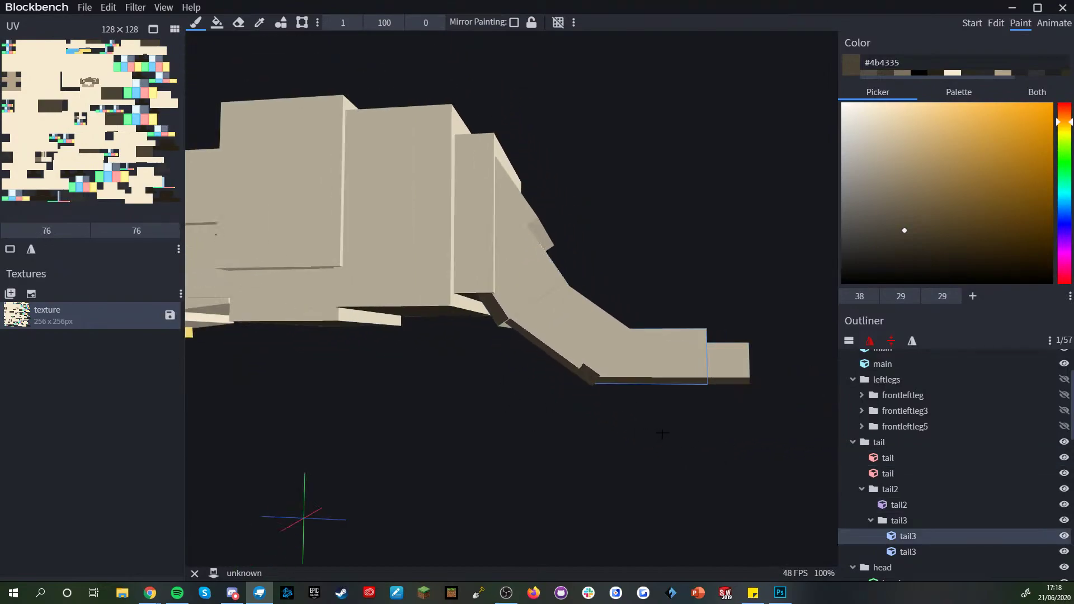
- Paint a dark brown strip along the lower left side of the rearmost main cube, joining it to the tail base
drag(637, 432, 544, 445)
mouse_move(510, 447)
right_down()
mouse_move(540, 467)
mouse_move(520, 462)
right_up()
scroll(519, 447, up, 6)
click(517, 400)
scroll(514, 421, up, 5)
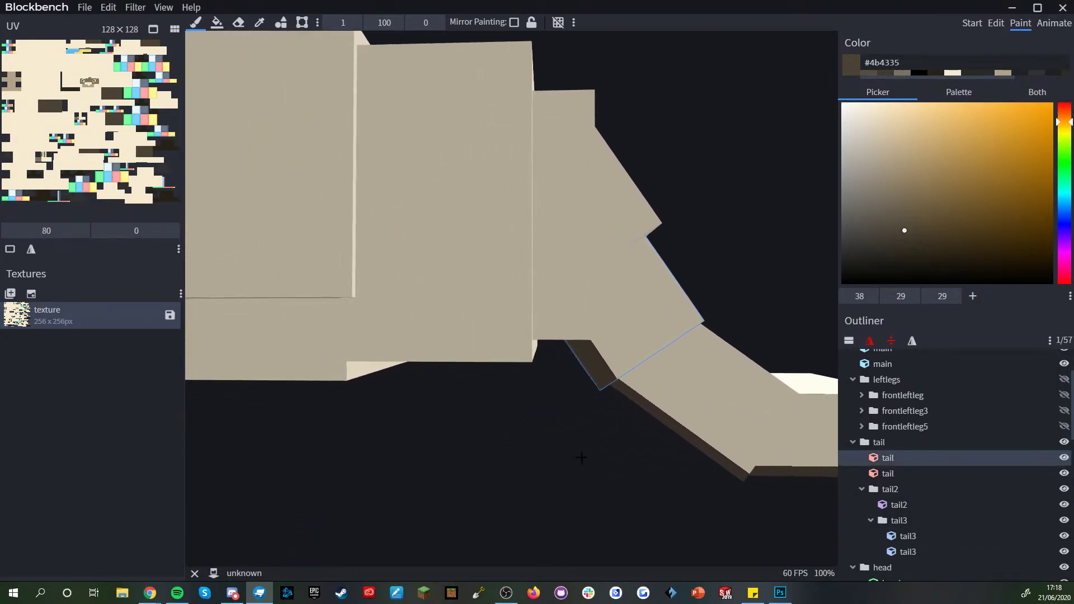
drag(614, 345, 548, 346)
scroll(557, 346, down, 3)
drag(548, 402, 537, 364)
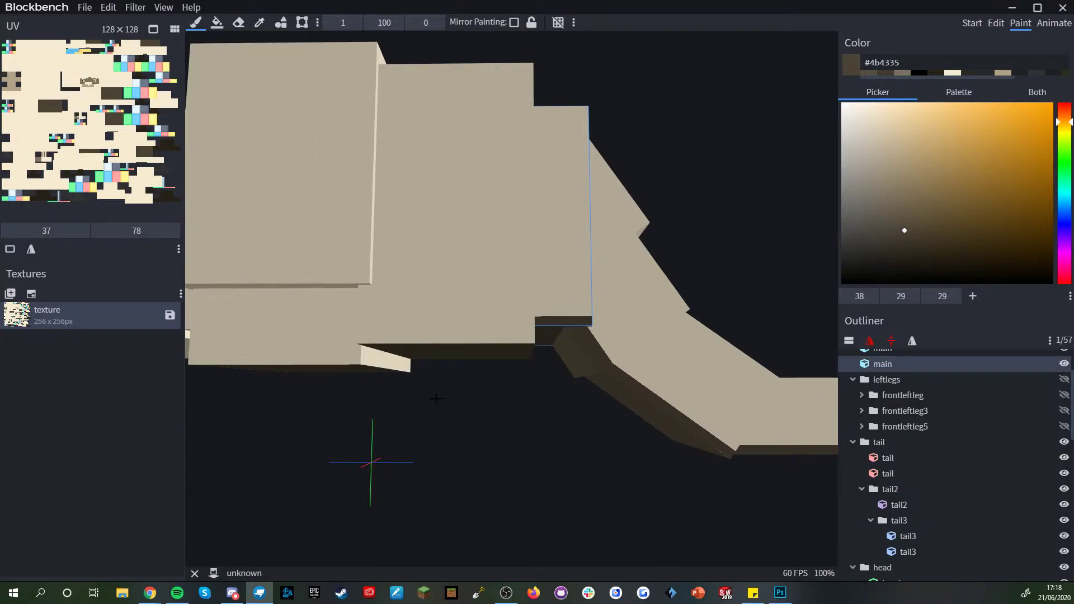
- Draw a dark brown strip along the lower left edge of the large rear body cube
right_drag(420, 386, 468, 409)
click(422, 370)
drag(489, 414, 504, 412)
shift+click(604, 380)
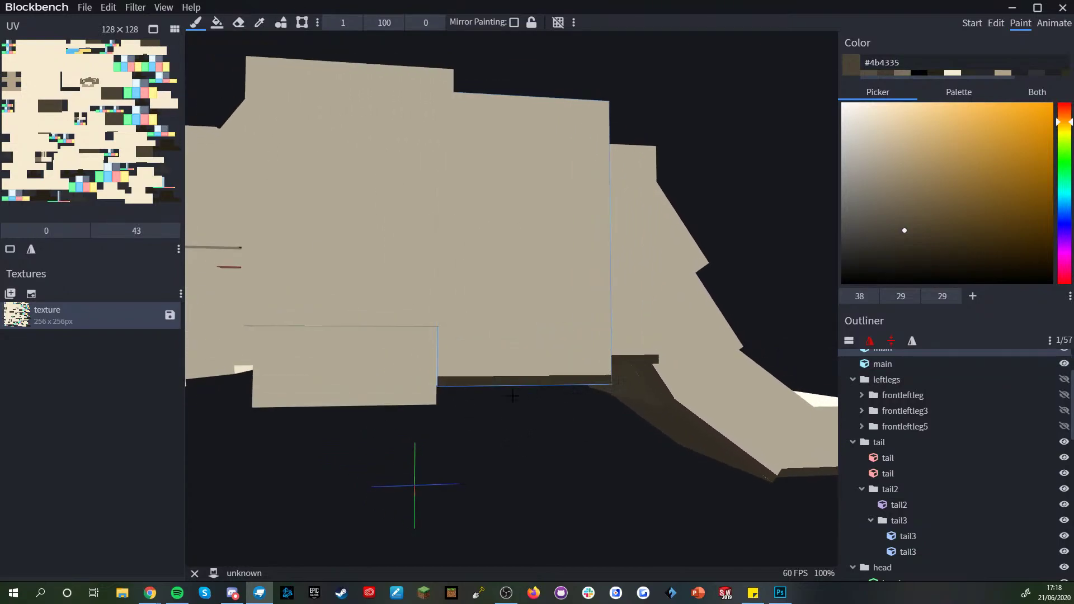
- Paint a stepped dark brown strip along the front belly cube's lower left side and raise the rear body cube's strip towards the tail
click(427, 399)
mouse_move(263, 405)
mouse_down()
mouse_move(385, 438)
mouse_move(407, 411)
mouse_up()
drag(461, 356, 412, 366)
drag(441, 411, 422, 406)
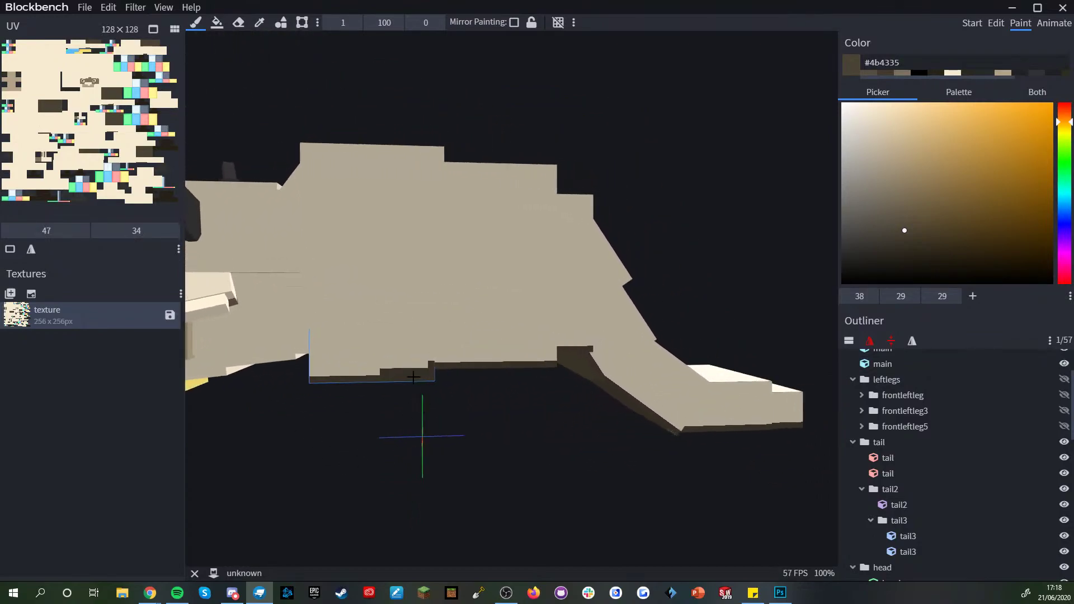
mouse_move(542, 356)
mouse_down()
mouse_move(556, 353)
mouse_move(512, 359)
mouse_move(550, 358)
mouse_up()
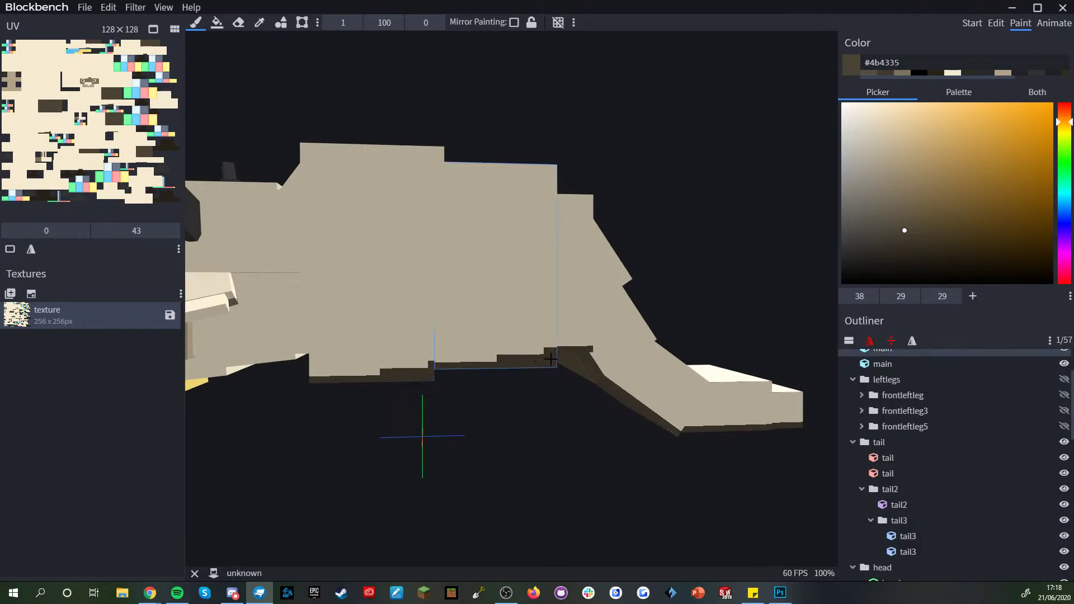
- Thicken the dark brown strip on the front belly cube's left side and raise it at the front end
scroll(550, 359, down, 3)
scroll(966, 528, down, 10)
scroll(524, 420, up, 3)
drag(525, 420, 443, 446)
right_drag(444, 445, 475, 408)
scroll(475, 408, up, 3)
mouse_move(475, 407)
mouse_down()
mouse_move(479, 342)
mouse_move(462, 328)
mouse_move(369, 330)
mouse_up()
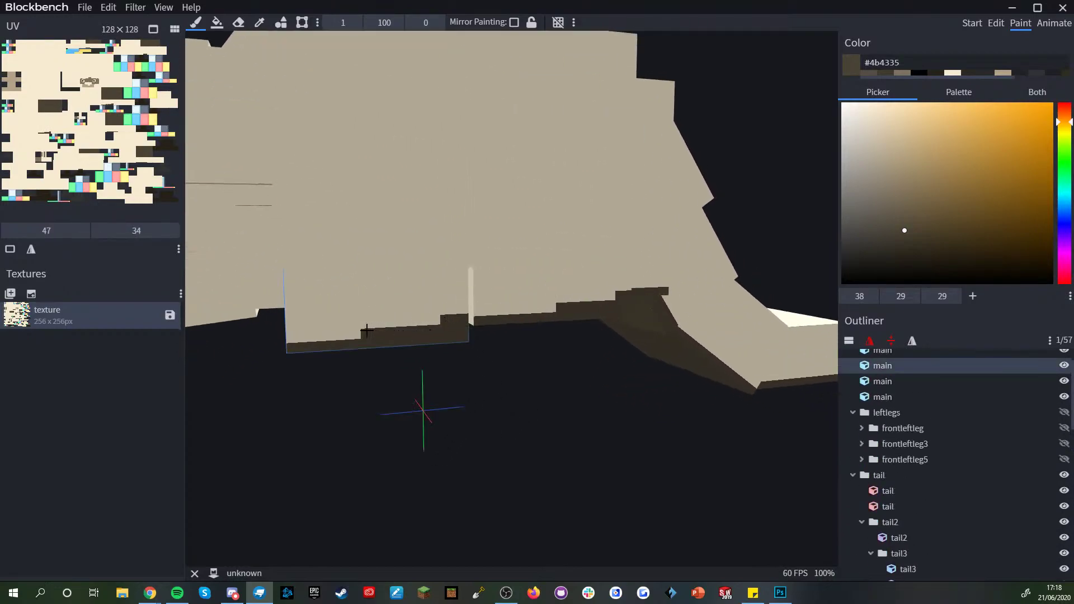
scroll(369, 330, down, 5)
scroll(954, 519, down, 5)
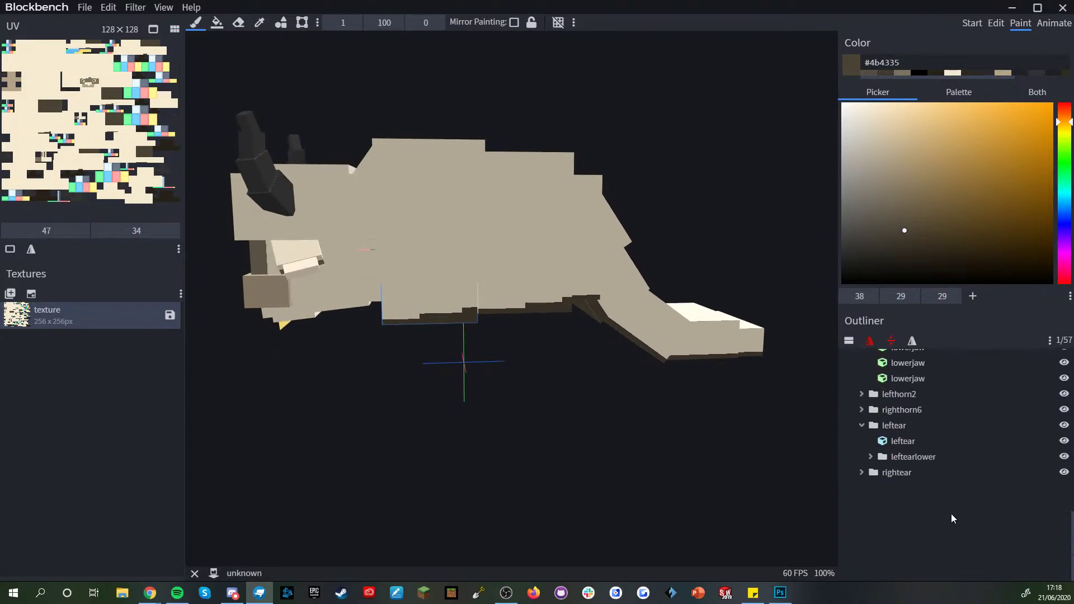
scroll(332, 369, up, 6)
mouse_move(256, 362)
mouse_down()
mouse_move(334, 369)
mouse_move(266, 356)
mouse_up()
scroll(257, 354, down, 4)
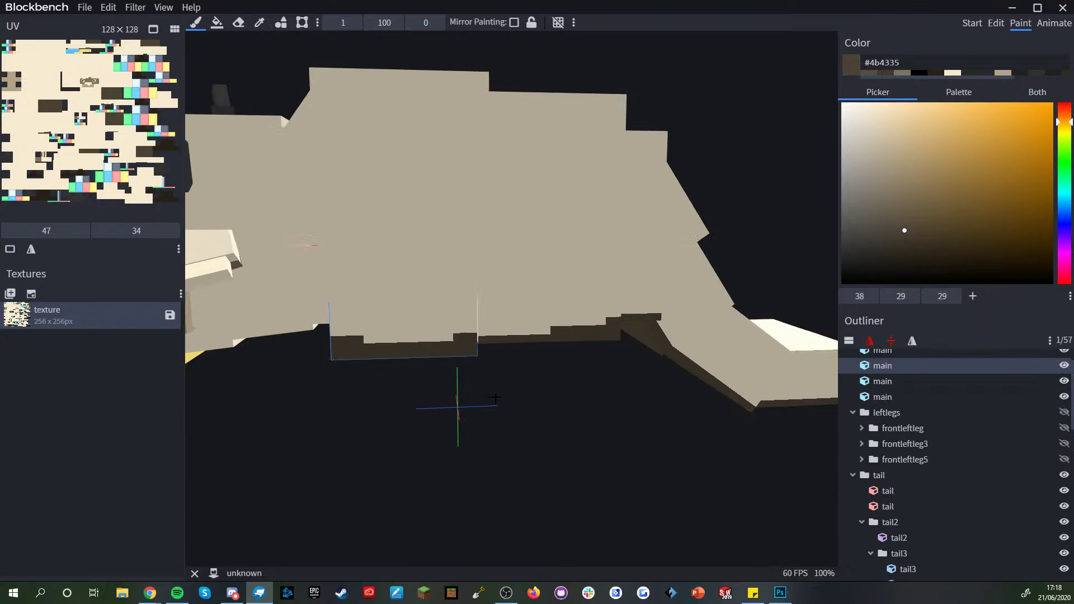
- Paint the light rim on the front underside edge of the tail base dark brown
scroll(893, 527, down, 5)
click(908, 536)
mouse_move(728, 489)
mouse_down()
mouse_move(700, 438)
mouse_move(609, 450)
mouse_move(616, 364)
mouse_move(626, 328)
mouse_move(642, 324)
mouse_move(641, 396)
mouse_up()
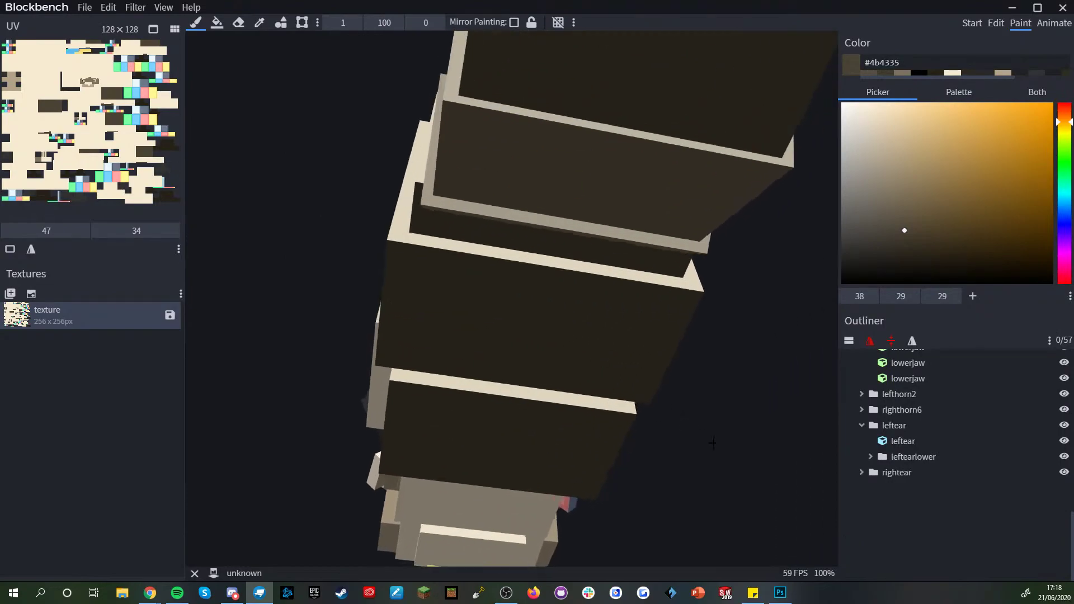
drag(707, 438, 778, 434)
click(494, 224)
drag(713, 369, 575, 350)
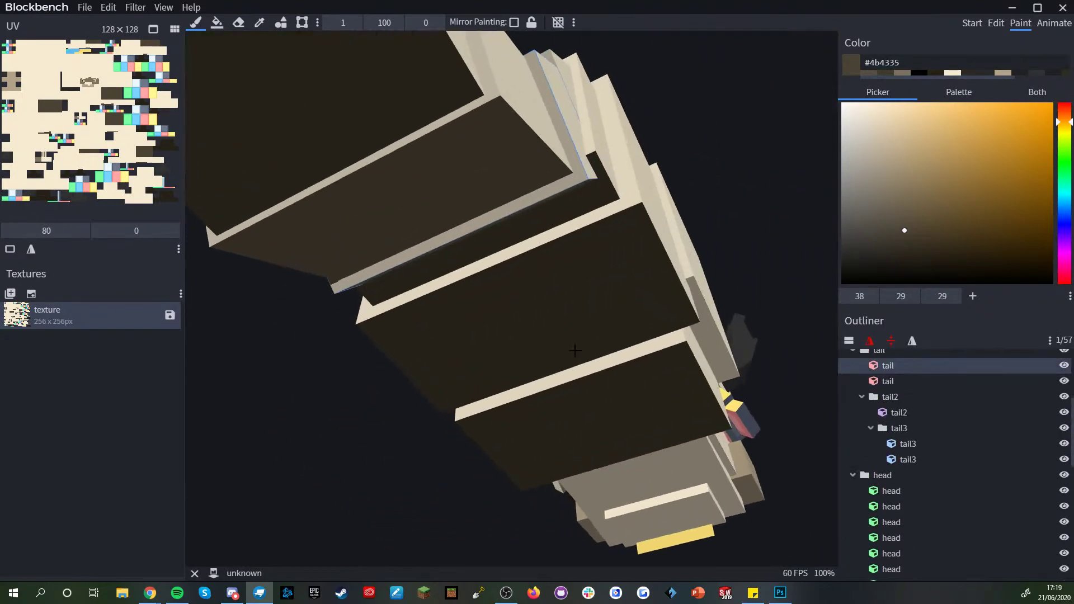
drag(580, 162, 575, 174)
shift+click(332, 289)
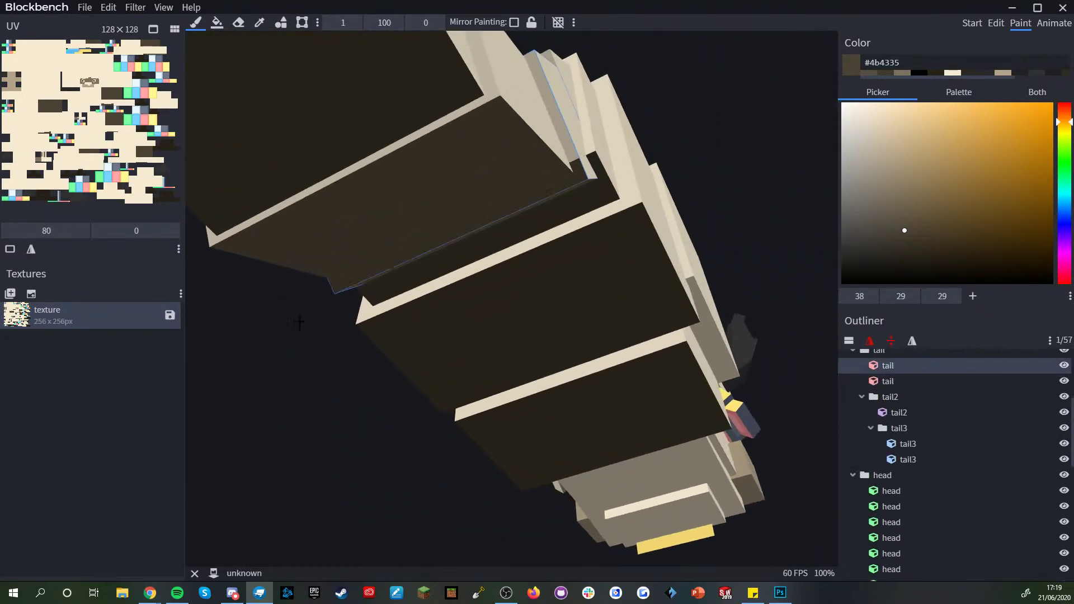
drag(304, 316, 321, 312)
- Try mirror painting on the front belly cube's brown strip and turn the option off again
scroll(783, 297, down, 2)
drag(782, 297, 622, 376)
scroll(620, 375, down, 2)
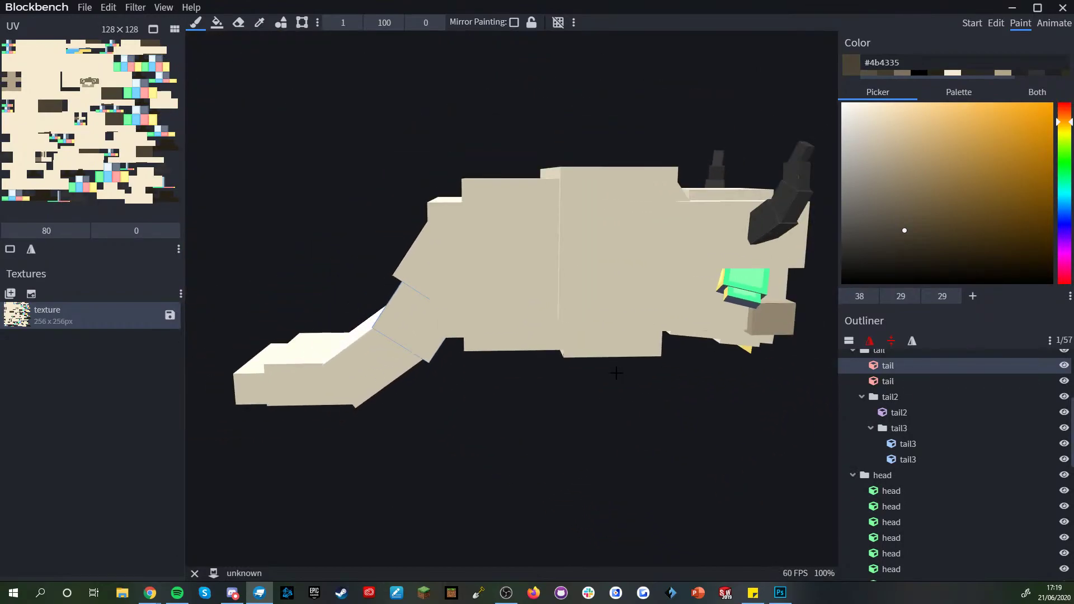
click(488, 26)
drag(378, 156, 686, 153)
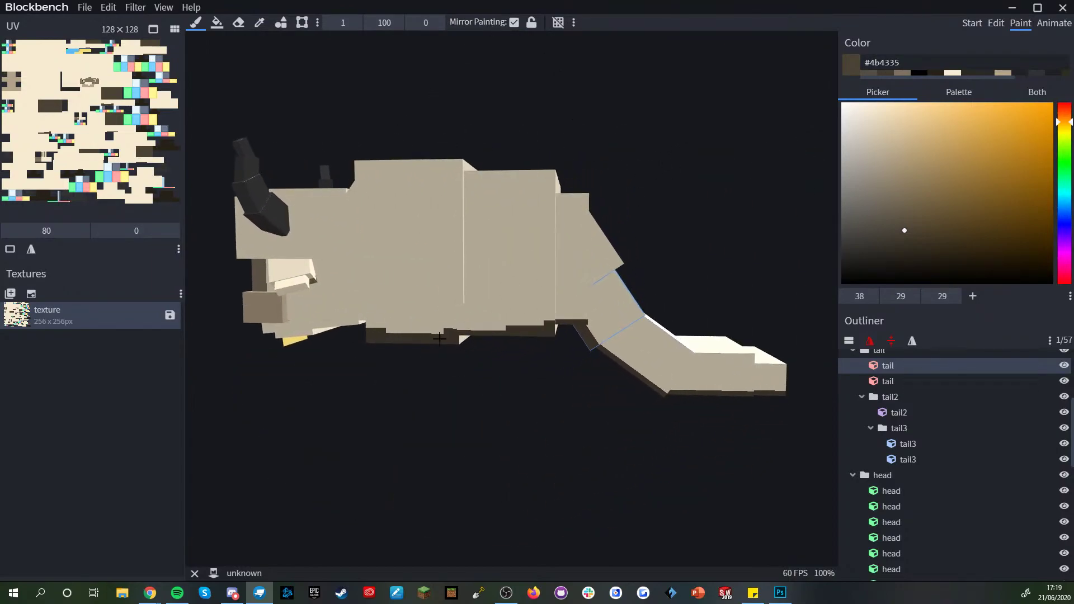
drag(384, 369, 340, 443)
scroll(386, 364, up, 3)
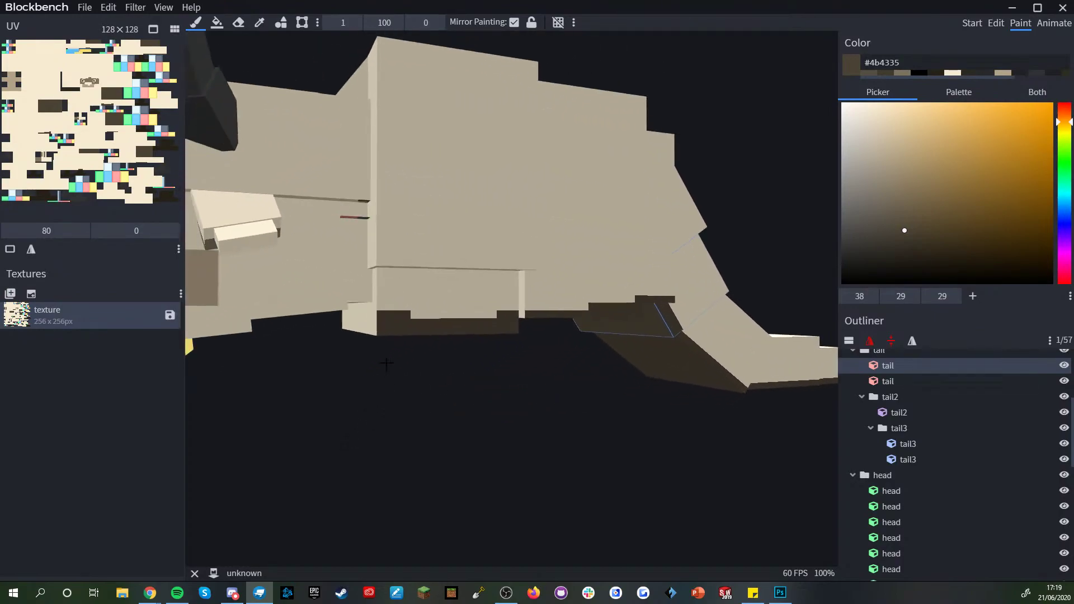
click(396, 319)
right_drag(402, 316, 407, 314)
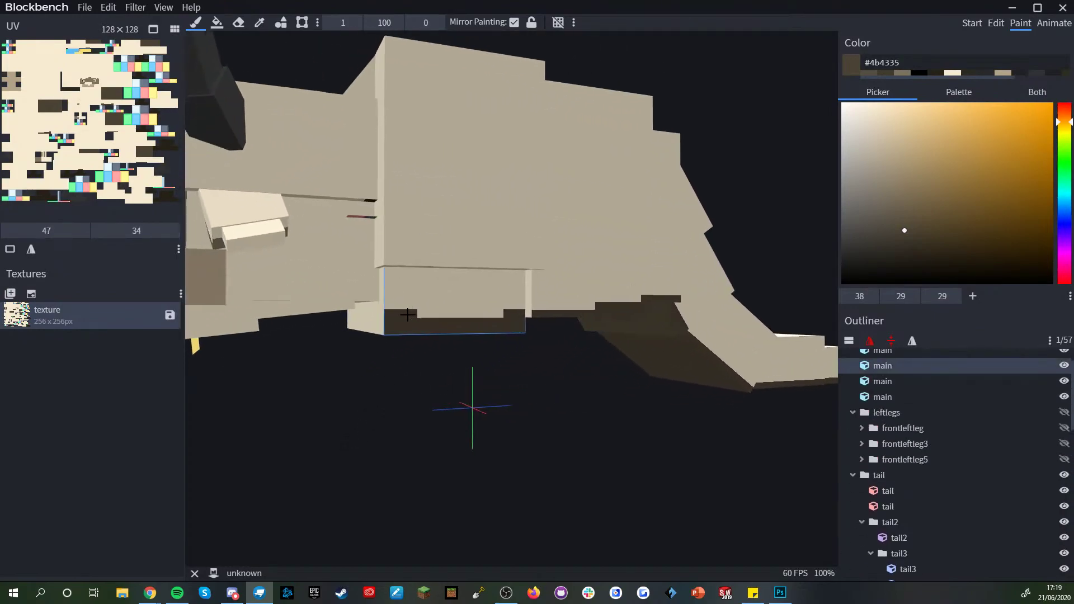
click(513, 22)
- Switch to Edit mode and select the thin 14 × 1 × 14 head cube between the upper head and the jaw
mouse_move(504, 417)
mouse_down()
mouse_move(783, 428)
mouse_move(491, 436)
mouse_move(473, 450)
mouse_move(478, 428)
mouse_up()
scroll(491, 435, down, 2)
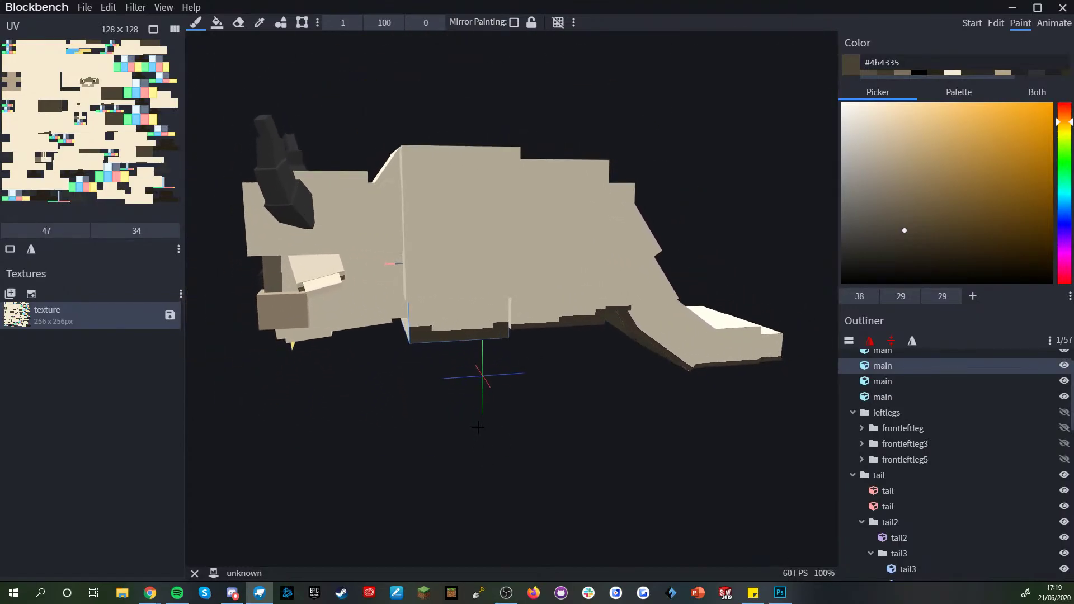
drag(541, 506, 524, 505)
drag(502, 421, 536, 426)
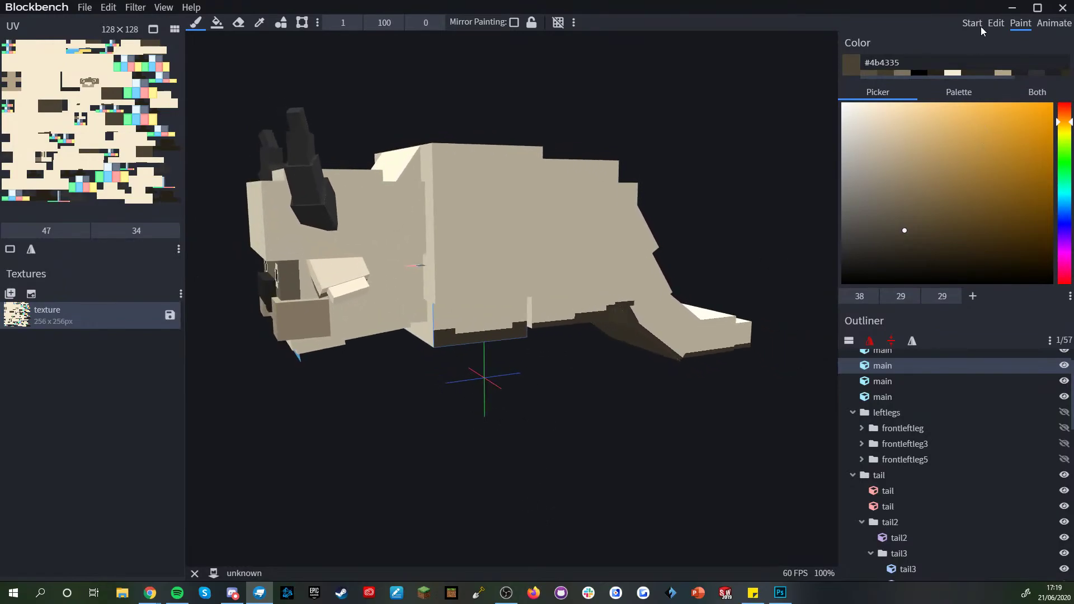
click(995, 23)
click(399, 261)
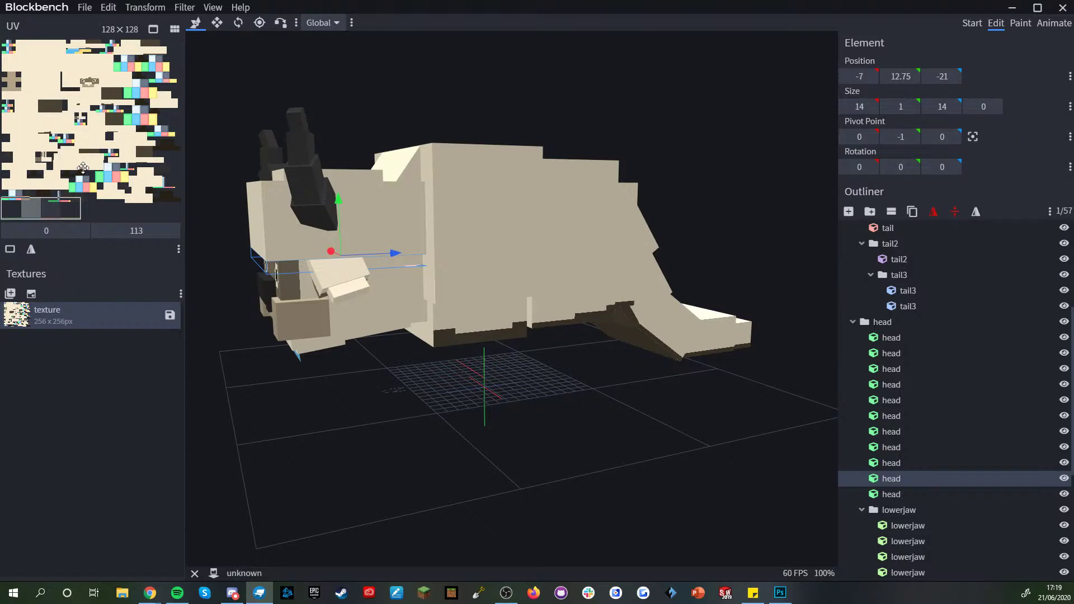
- Check the thin head cube's mapping in the enlarged UV editor and move its UV to 0, 60
click(153, 29)
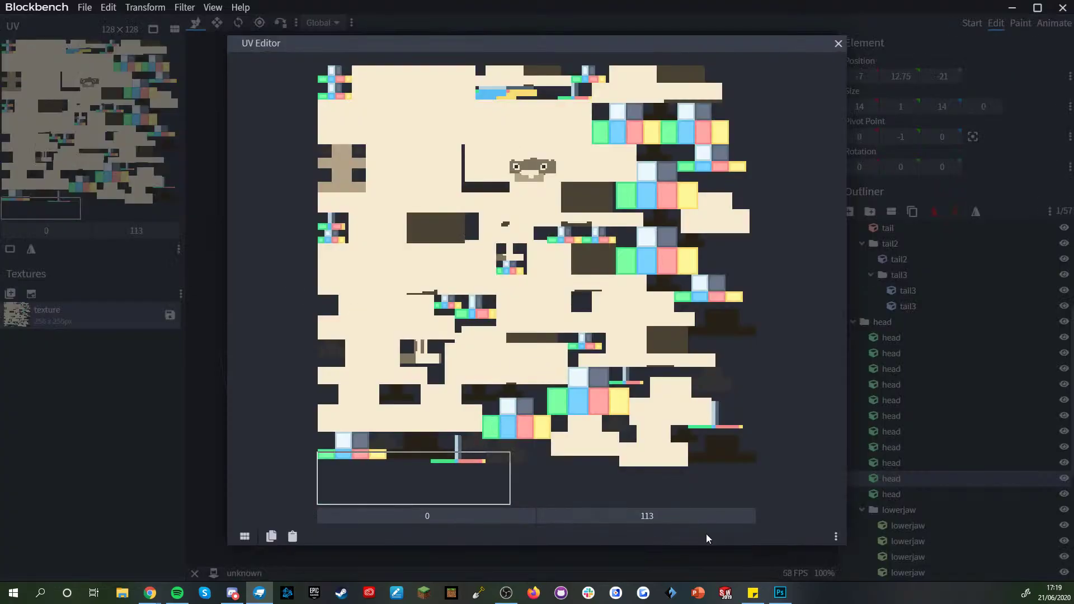
click(835, 536)
click(656, 566)
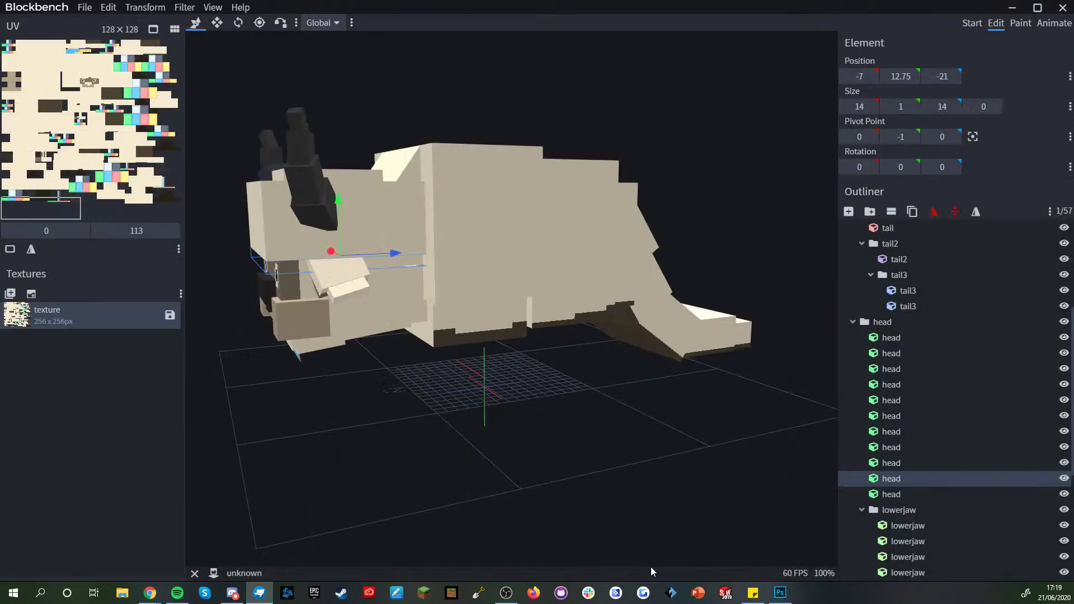
drag(42, 209, 42, 135)
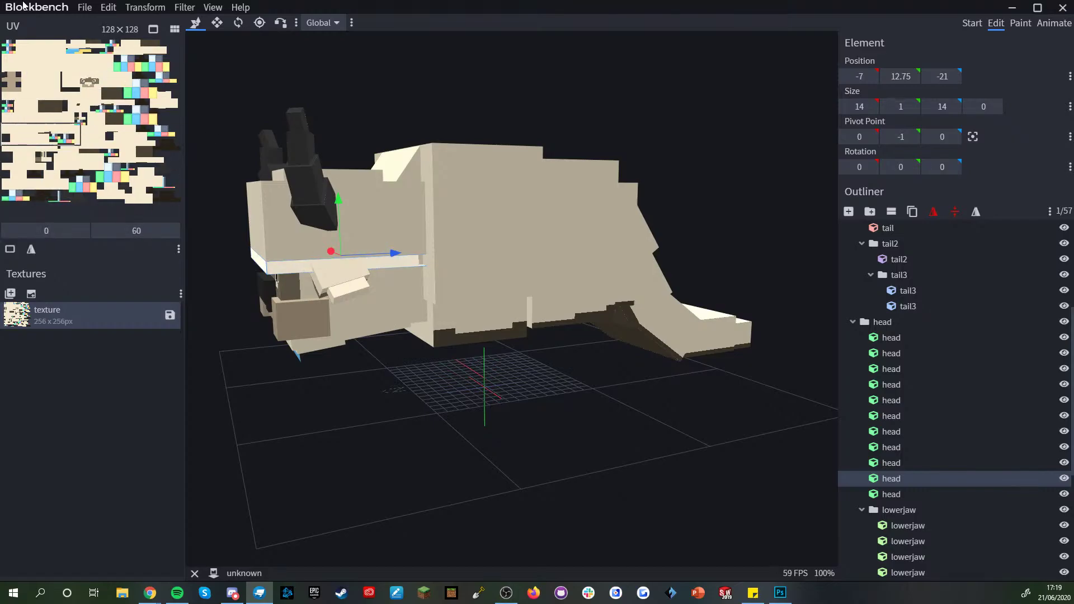
- Resize the texture to 500 × 500 px
right_click(84, 315)
right_click(30, 348)
right_click(48, 302)
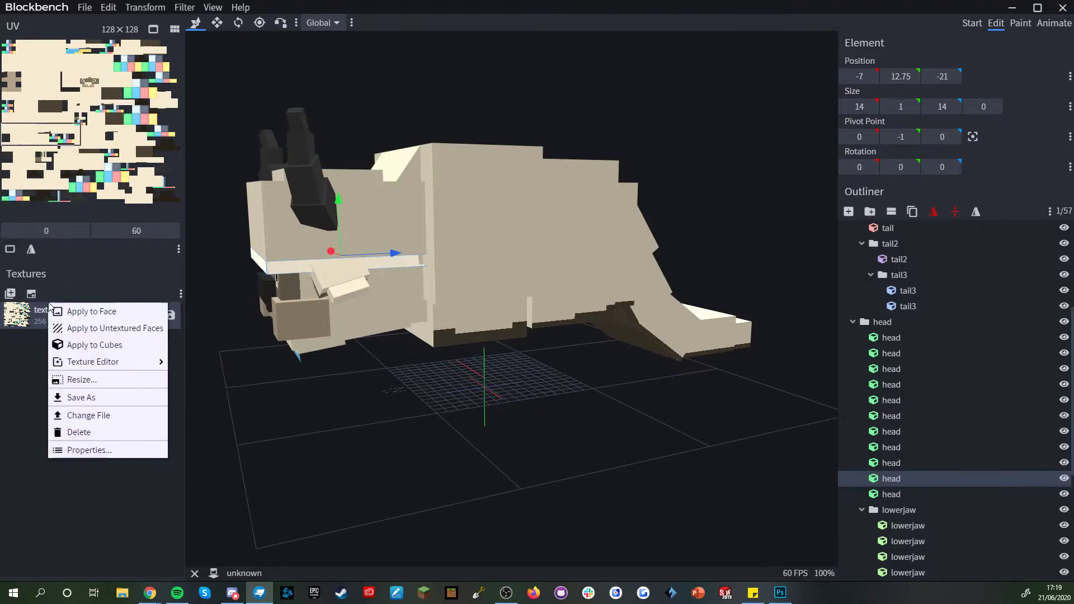
right_click(34, 319)
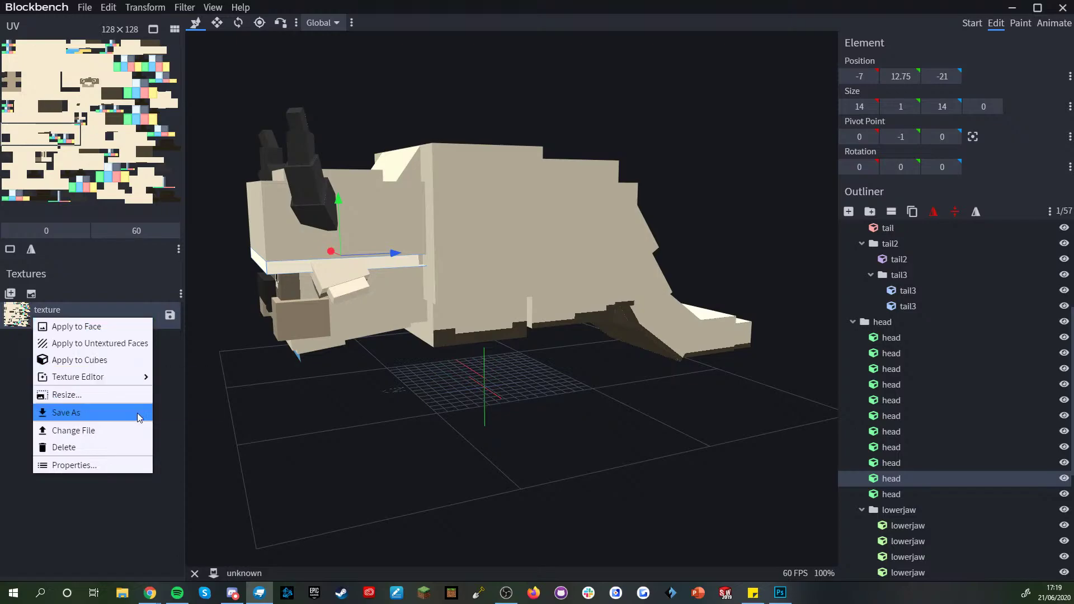
right_click(144, 318)
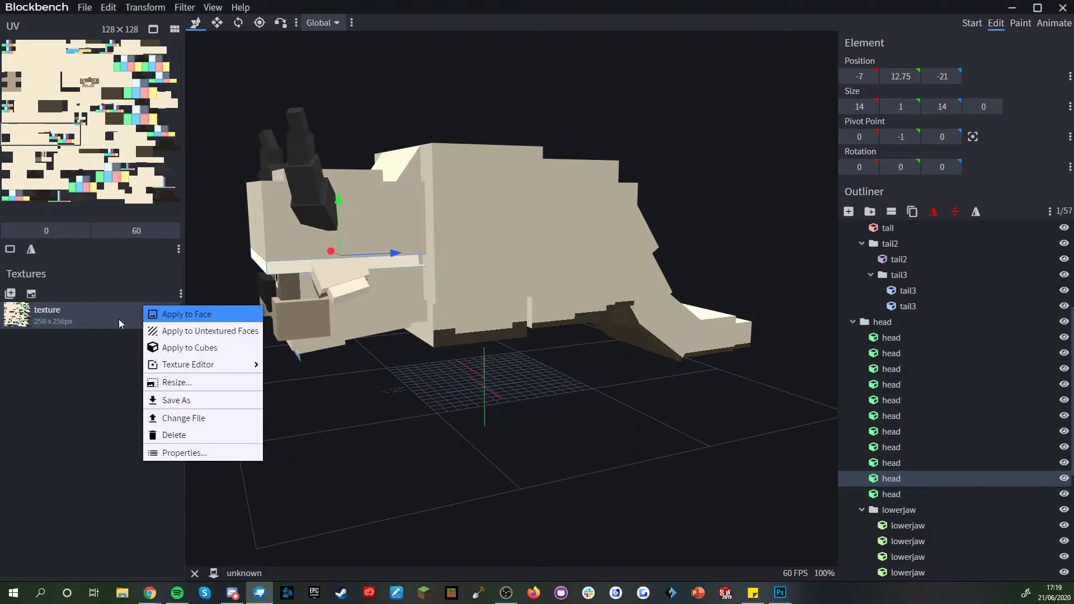
click(170, 386)
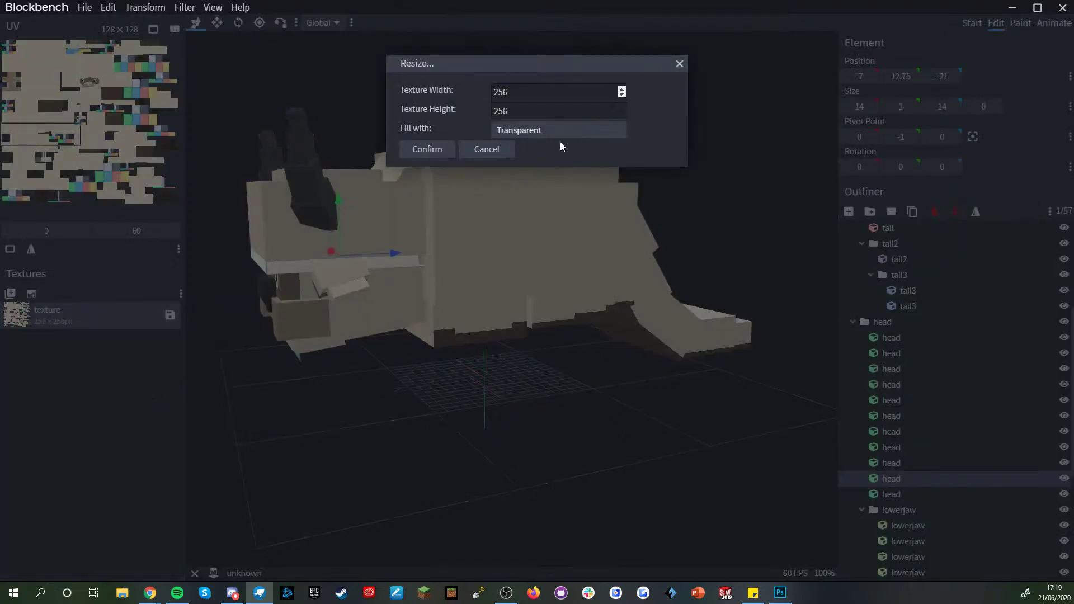
double_click(596, 98)
text(500)
key(Tab)
text(500)
click(431, 154)
- Move the thin head cube's UV to 0, 117, in the empty area below the painted part of the texture
scroll(414, 370, down, 5)
mouse_move(331, 386)
mouse_down()
mouse_move(374, 408)
mouse_move(331, 385)
mouse_up()
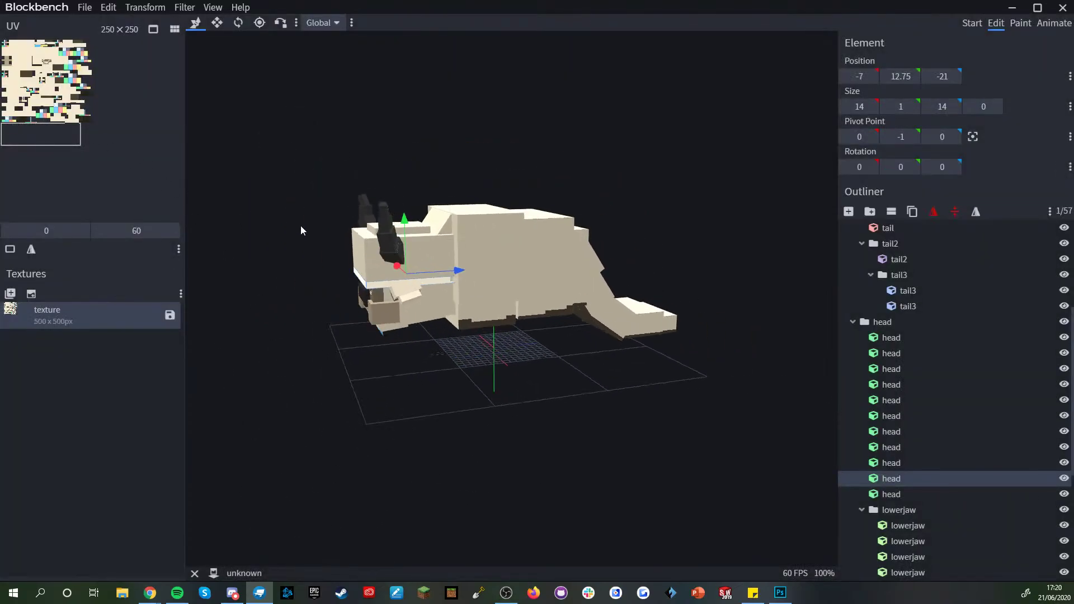
scroll(367, 318, up, 4)
drag(420, 438, 426, 430)
drag(67, 138, 44, 137)
mouse_move(447, 404)
mouse_down()
mouse_move(422, 394)
mouse_move(443, 391)
mouse_up()
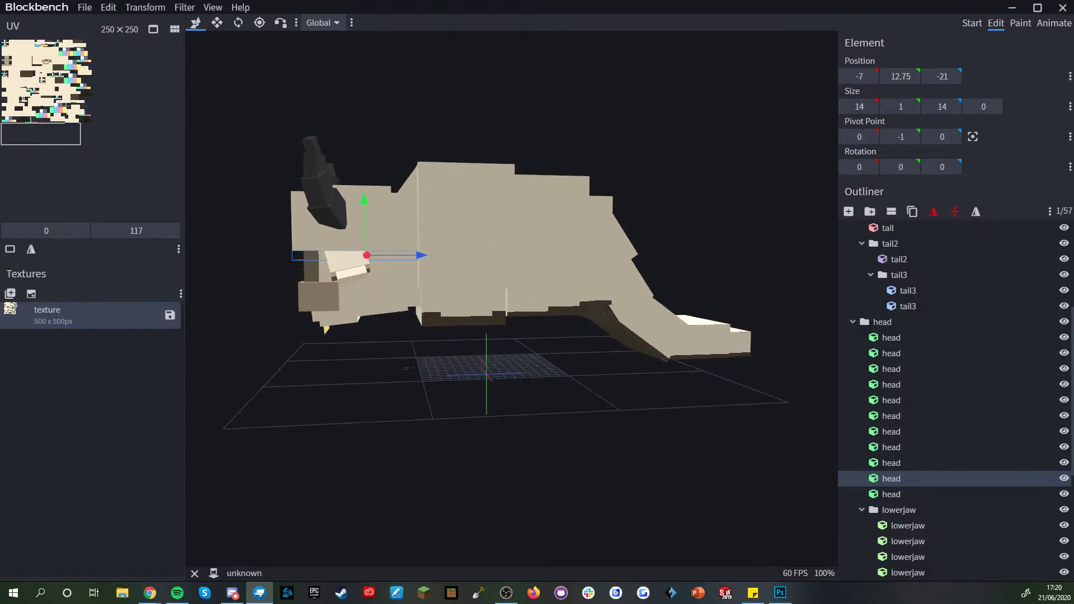
- Switch to Paint mode, set the Fill tool to Connected Colors and fill the front belly block's side edging with brown #4b4335
drag(382, 472, 593, 422)
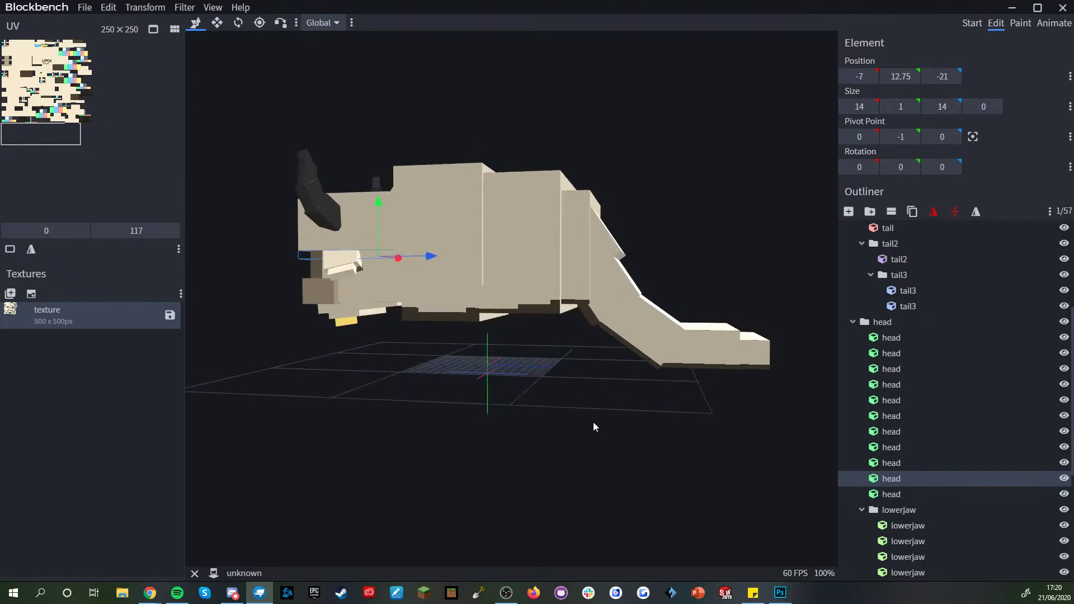
scroll(593, 422, up, 5)
click(1021, 23)
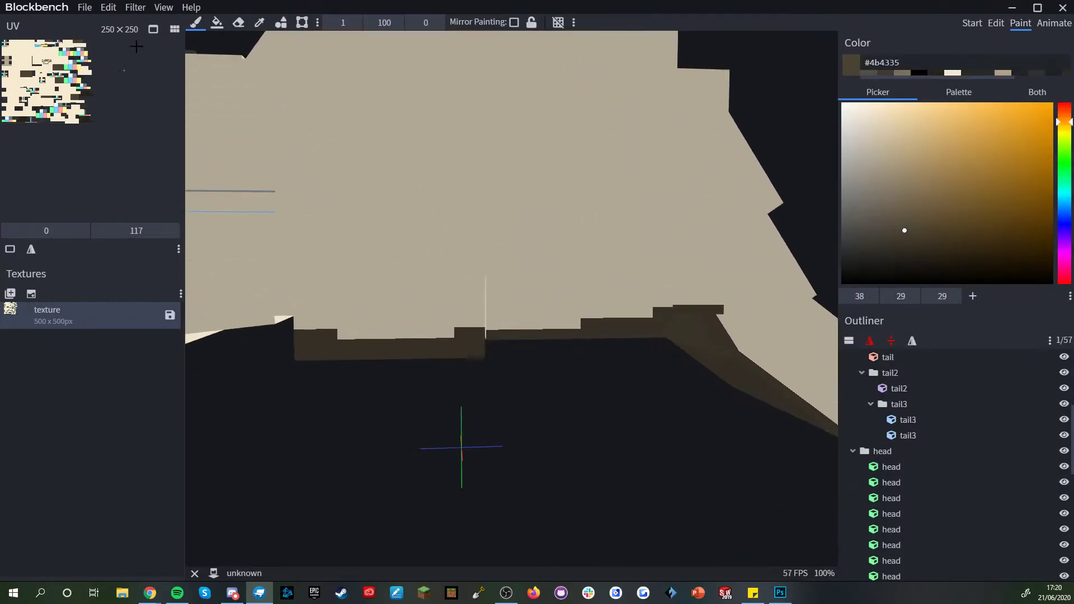
click(217, 23)
click(341, 23)
click(366, 71)
drag(388, 406, 419, 394)
drag(359, 335, 401, 354)
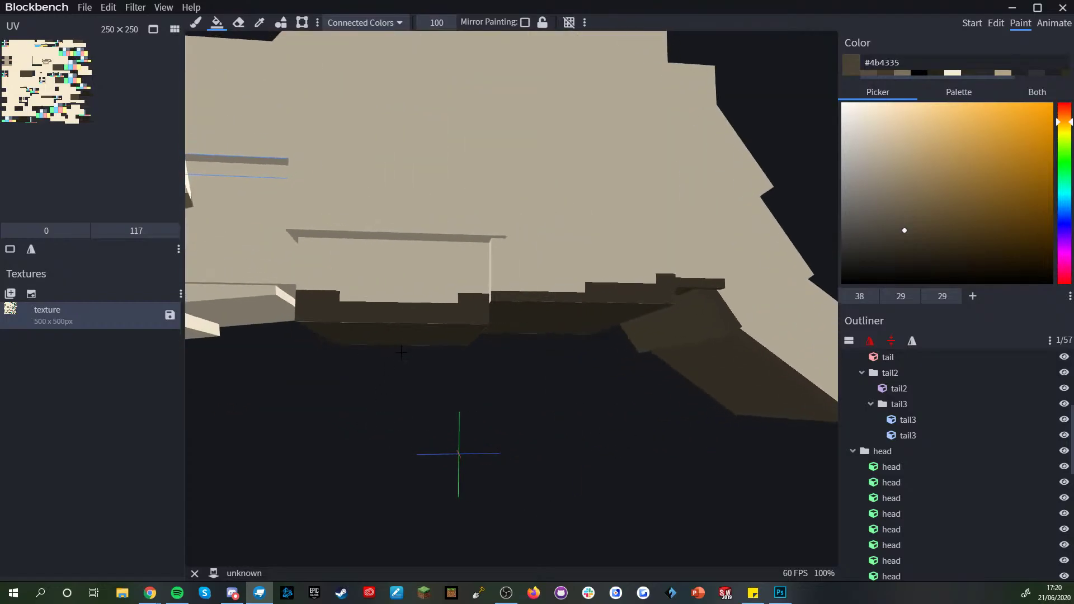
click(401, 313)
- Turn on Mirror Painting and undo the stray brown fill on the large body face
drag(417, 400, 498, 35)
click(507, 33)
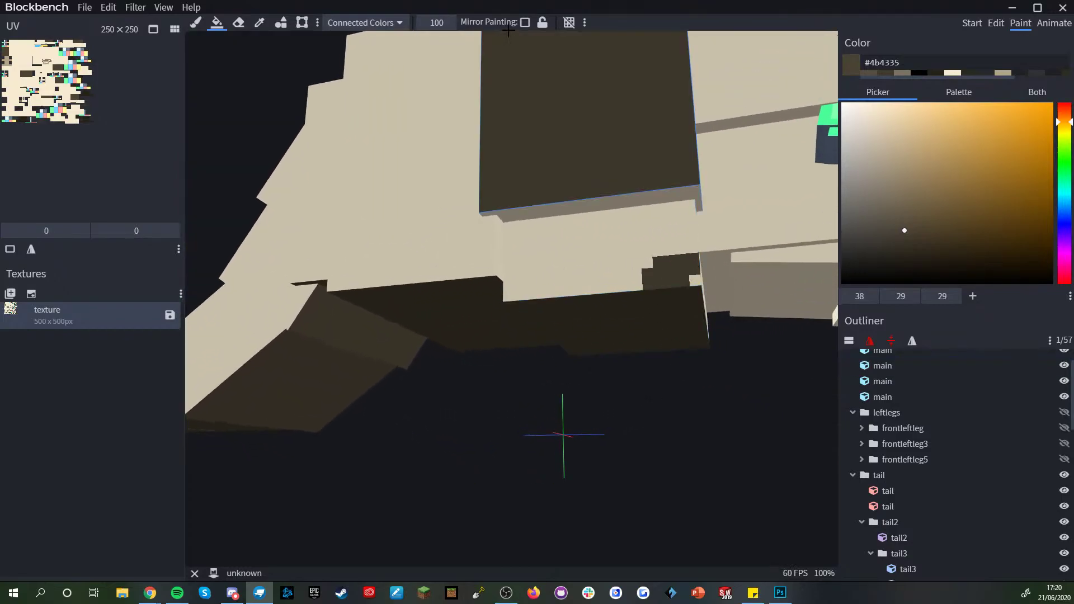
click(508, 26)
key(ctrl+z)
- Try filling the front belly block's opposite side with brown while mirroring, and undo that fill
mouse_move(551, 364)
mouse_down()
mouse_move(493, 375)
mouse_move(286, 370)
mouse_up()
click(431, 329)
drag(495, 445, 685, 448)
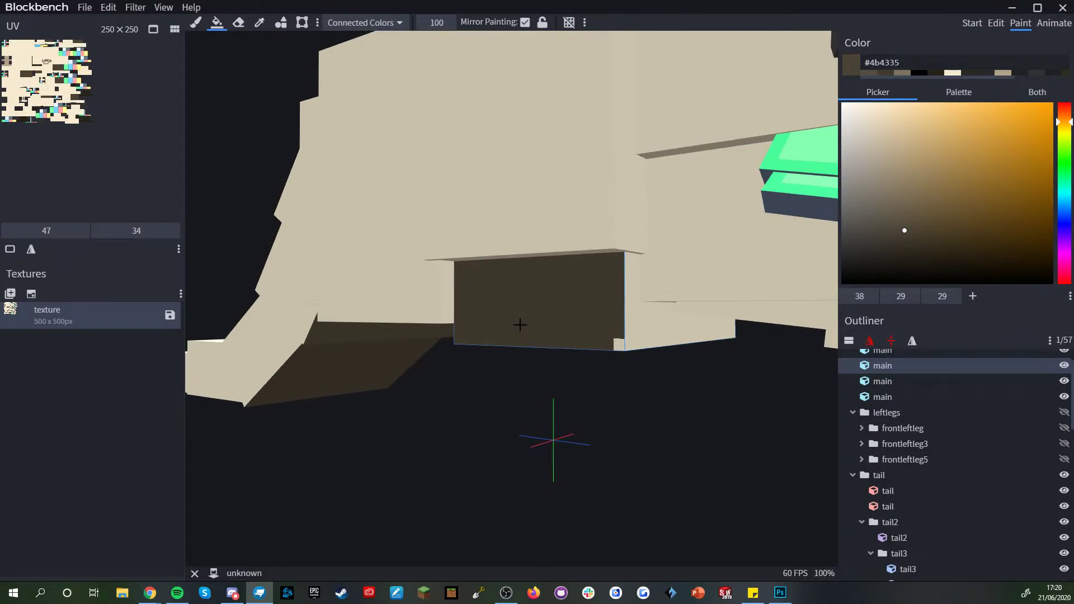
drag(525, 320, 387, 377)
drag(332, 463, 530, 319)
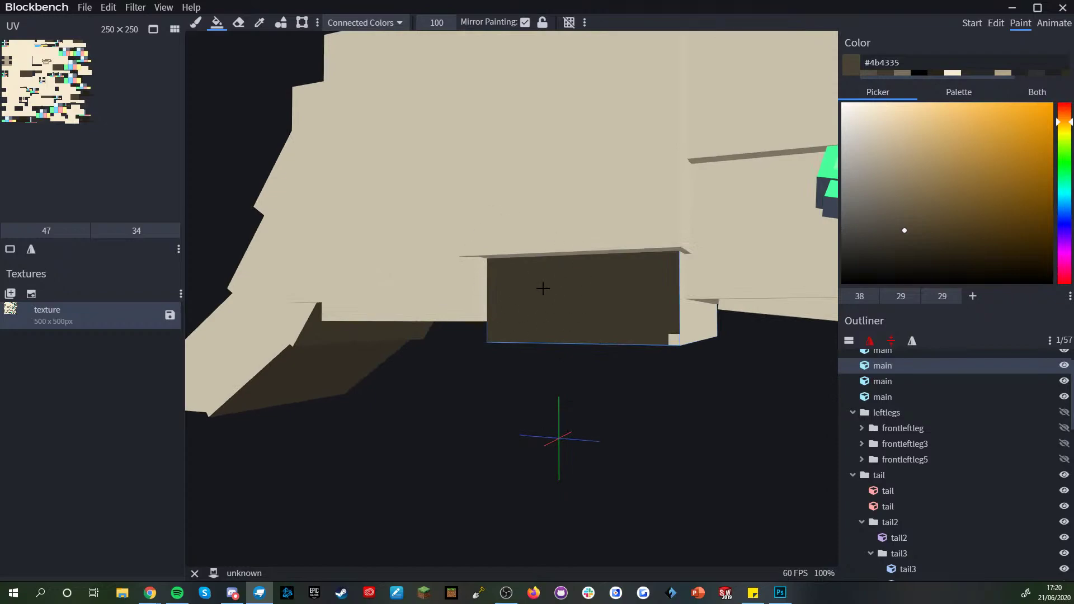
key(ctrl+z)
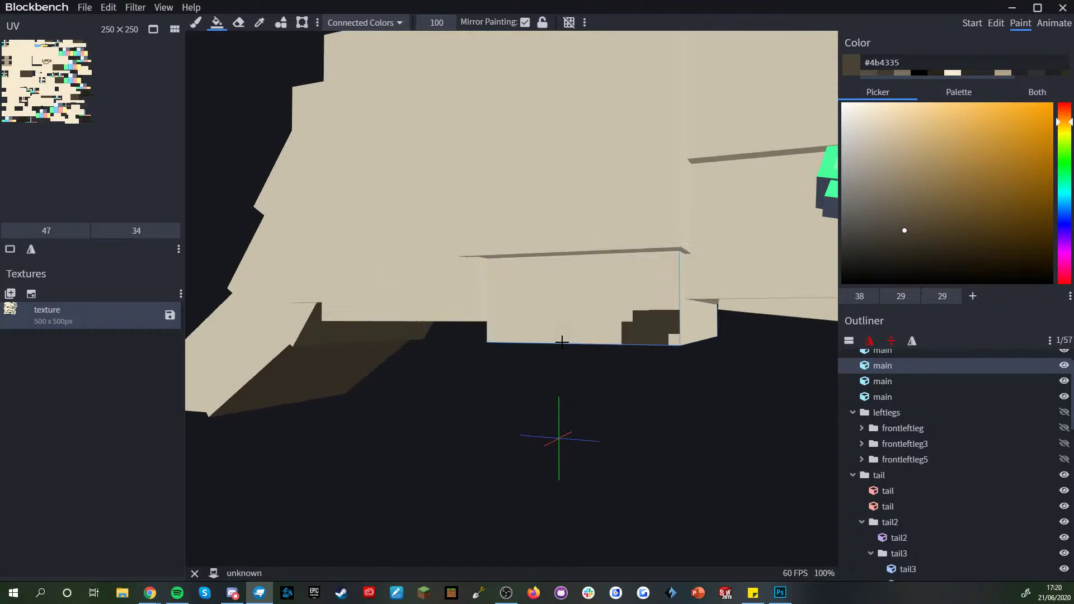
- Examine the brown belly edging from both sides of the model
drag(660, 419, 598, 409)
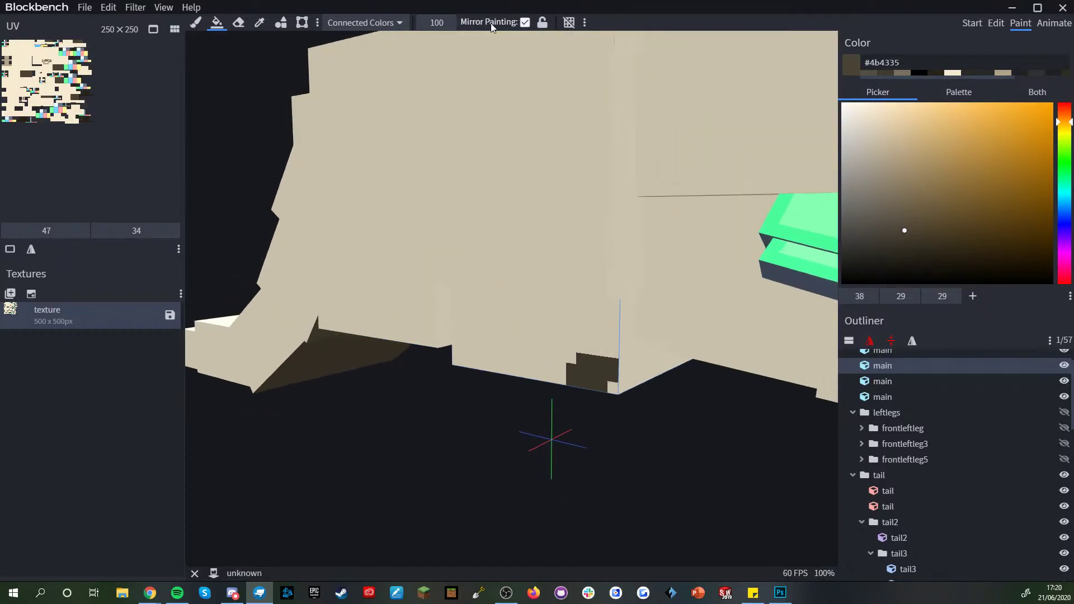
drag(684, 482, 448, 460)
scroll(494, 433, down, 4)
drag(504, 434, 786, 451)
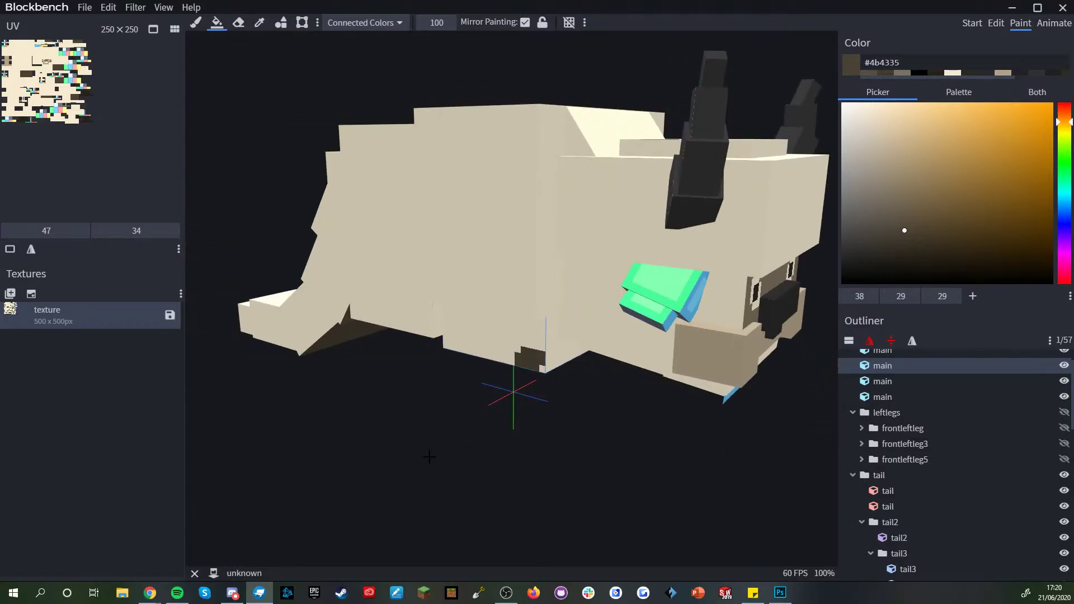
right_drag(429, 456, 415, 437)
drag(415, 436, 503, 427)
mouse_move(727, 448)
mouse_down()
mouse_move(532, 461)
mouse_move(458, 448)
mouse_up()
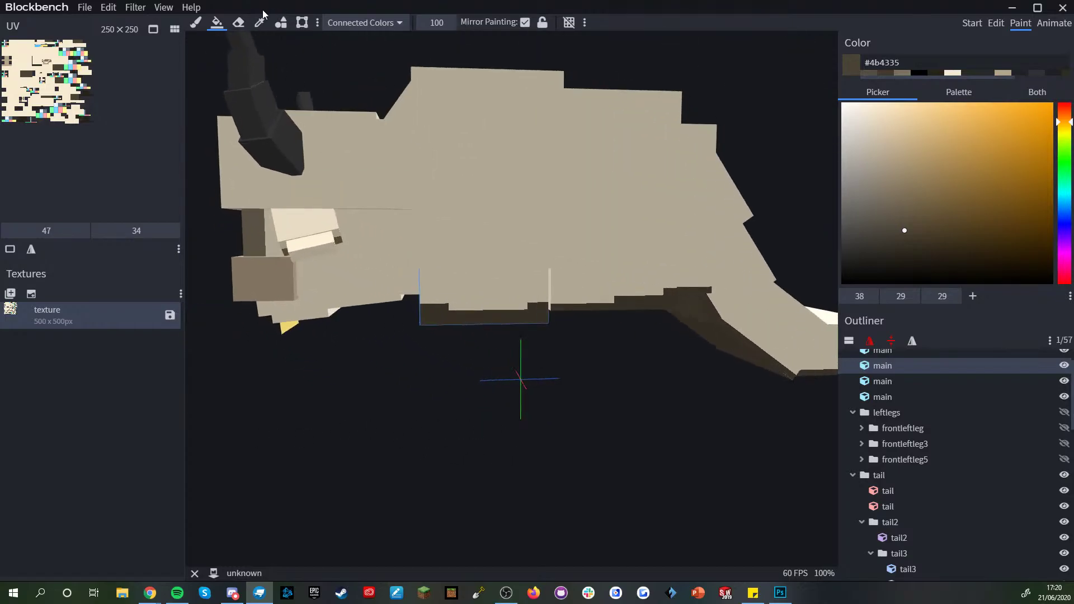
- Switch to the Brush and pick the cream color #f6ebd1 from the front of the head
click(195, 23)
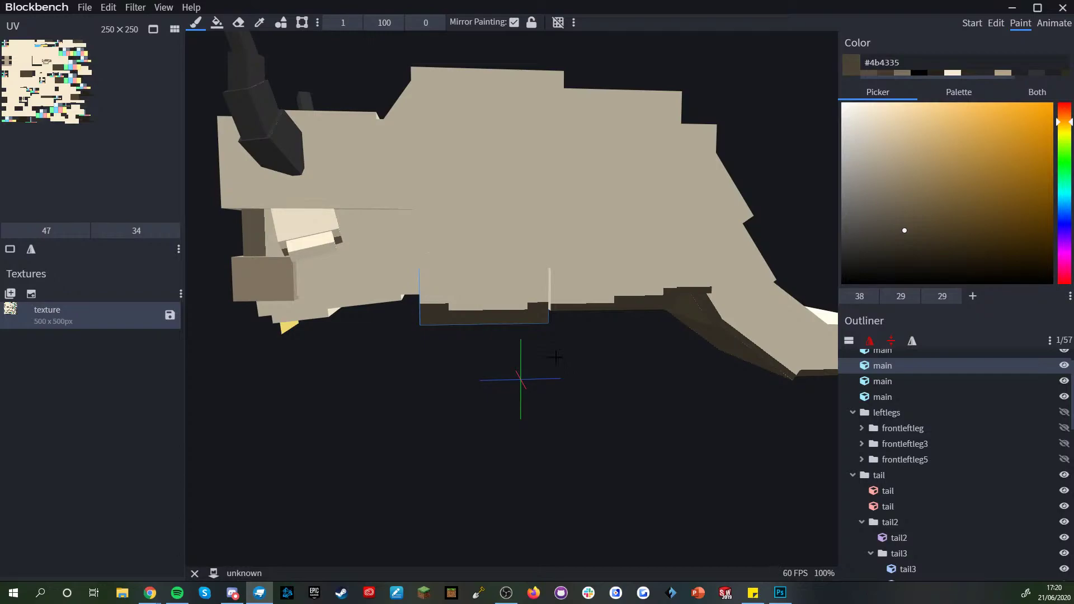
scroll(556, 357, up, 1)
drag(613, 378, 814, 261)
scroll(565, 389, down, 3)
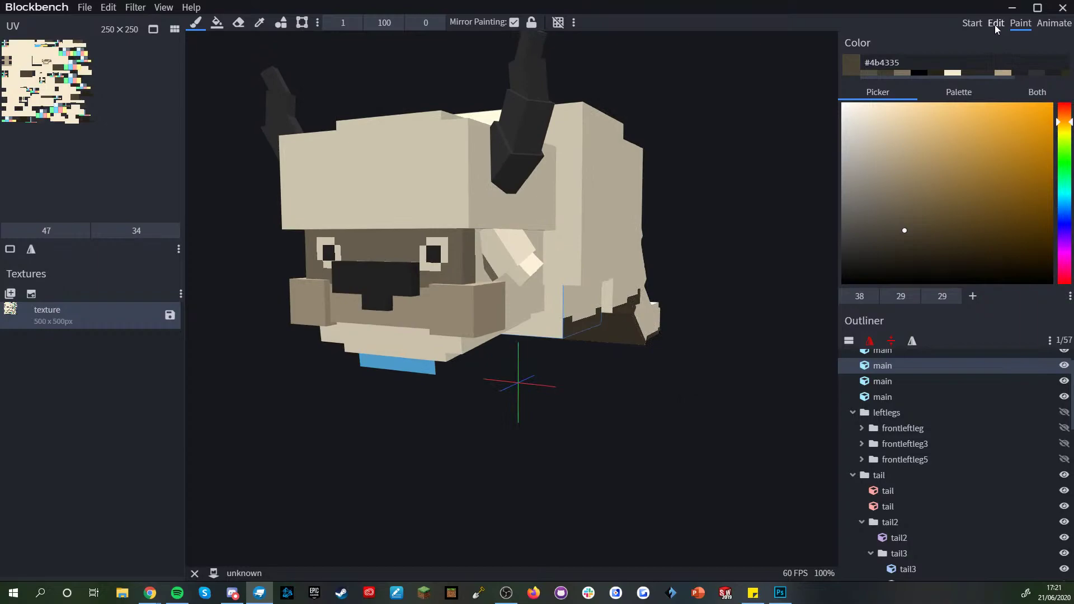
drag(597, 469, 885, 152)
drag(534, 391, 604, 420)
alt+click(447, 184)
- Paint mirrored cream fringe ends on the thin head cube's front, turn off Mirror Painting and extend the fringe over one eye
scroll(620, 375, up, 3)
drag(632, 372, 709, 385)
scroll(688, 369, up, 3)
drag(264, 280, 309, 287)
click(514, 22)
click(323, 269)
drag(355, 296, 383, 289)
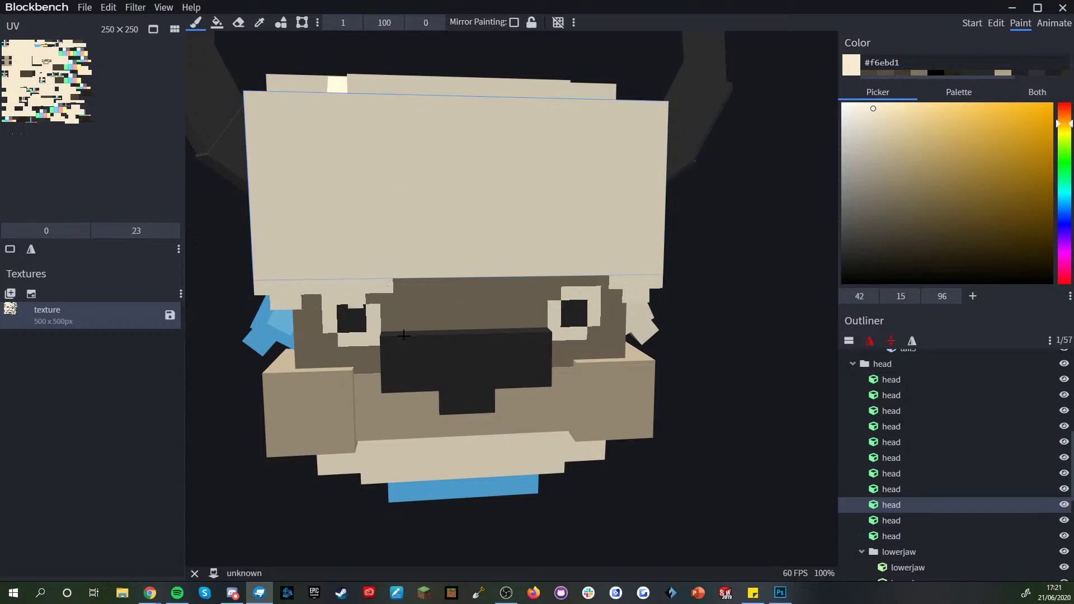
- Continue the notched cream fringe across the front of the thin head cube toward the other eye
drag(644, 469, 621, 445)
drag(384, 202, 380, 196)
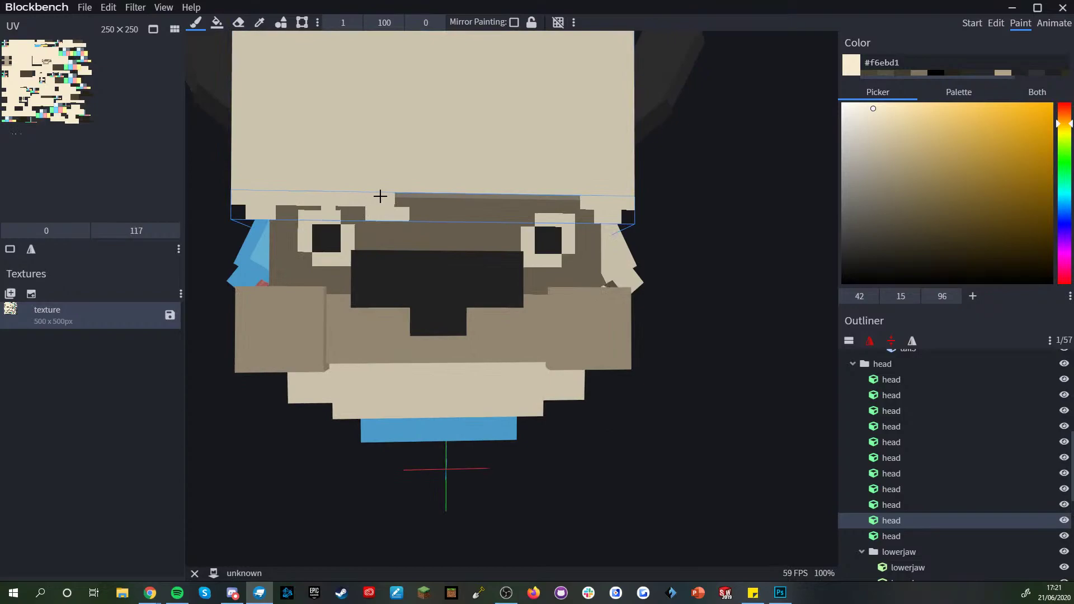
mouse_move(454, 200)
mouse_down()
mouse_move(447, 209)
mouse_move(500, 196)
mouse_up()
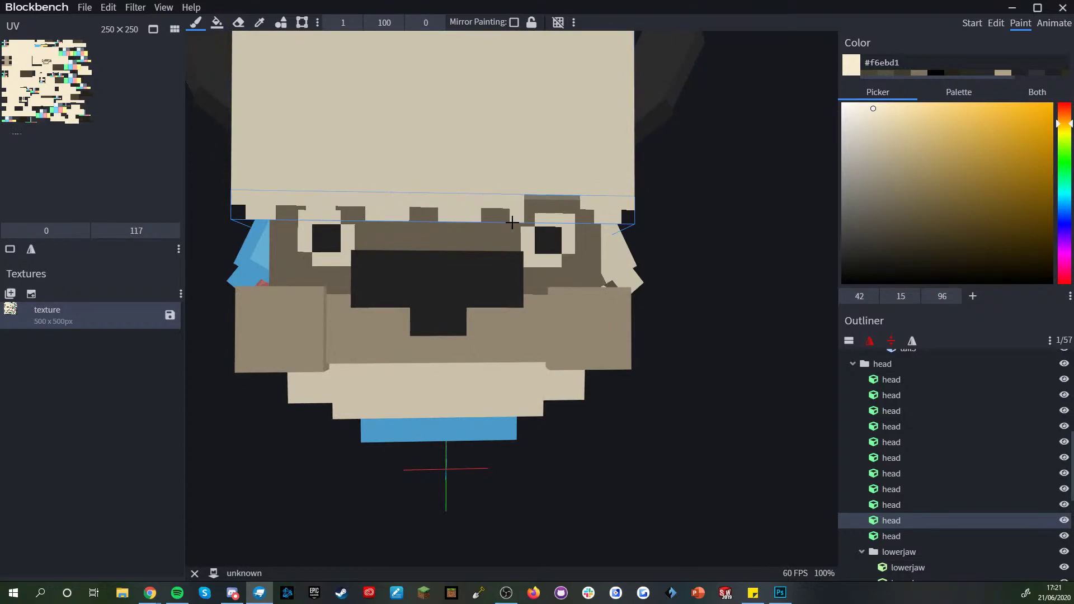
scroll(542, 205, down, 4)
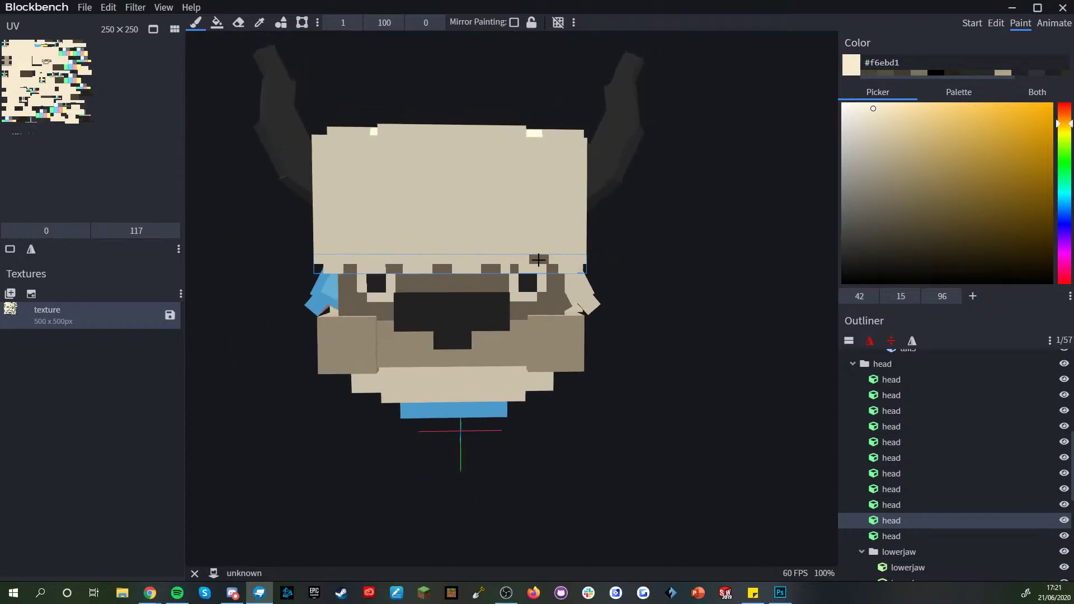
scroll(538, 259, up, 2)
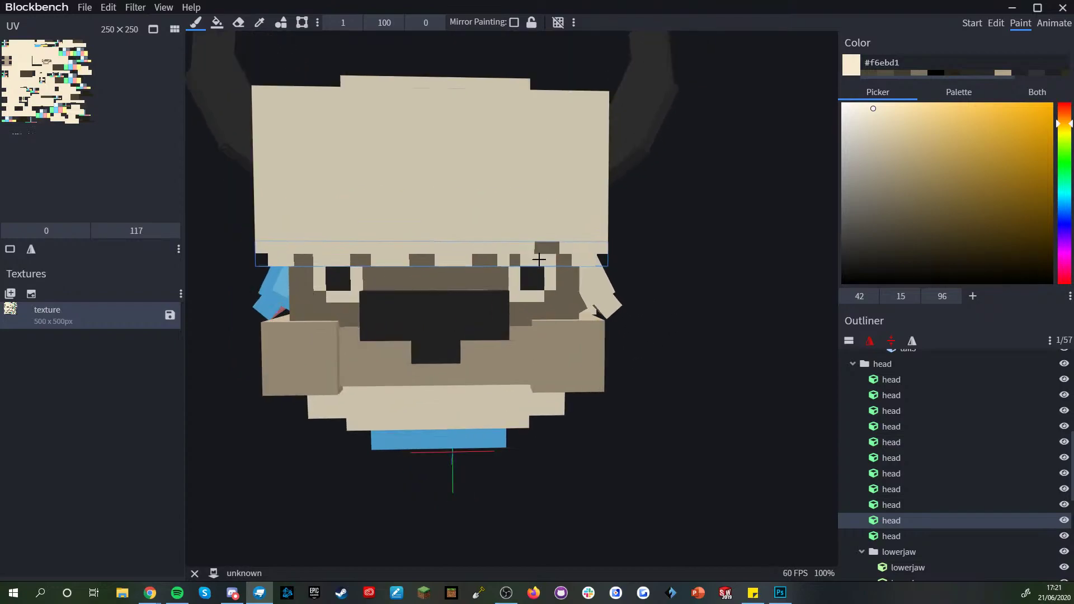
scroll(501, 254, down, 2)
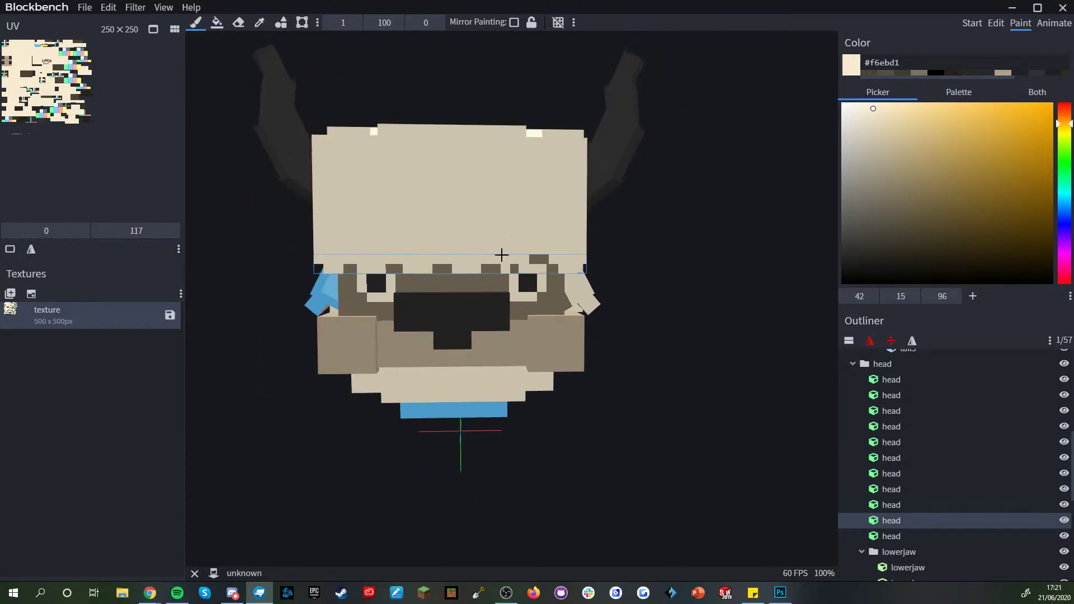
right_click(89, 358)
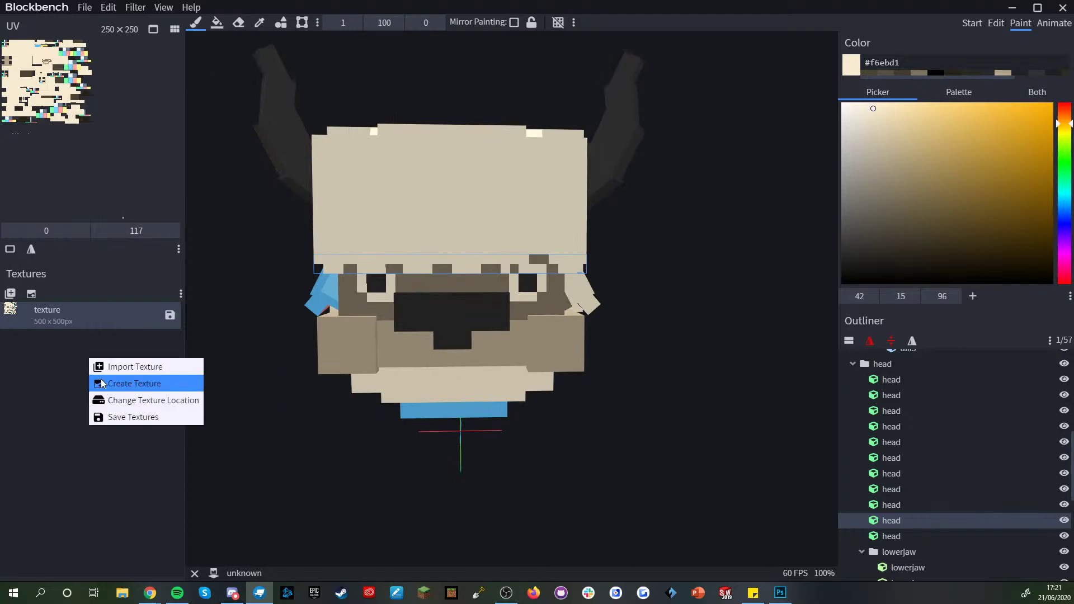
click(126, 382)
click(462, 148)
- Try generating a compressed, power-of-2 template texture for the model, and undo it
right_click(154, 362)
click(169, 379)
click(497, 129)
click(427, 149)
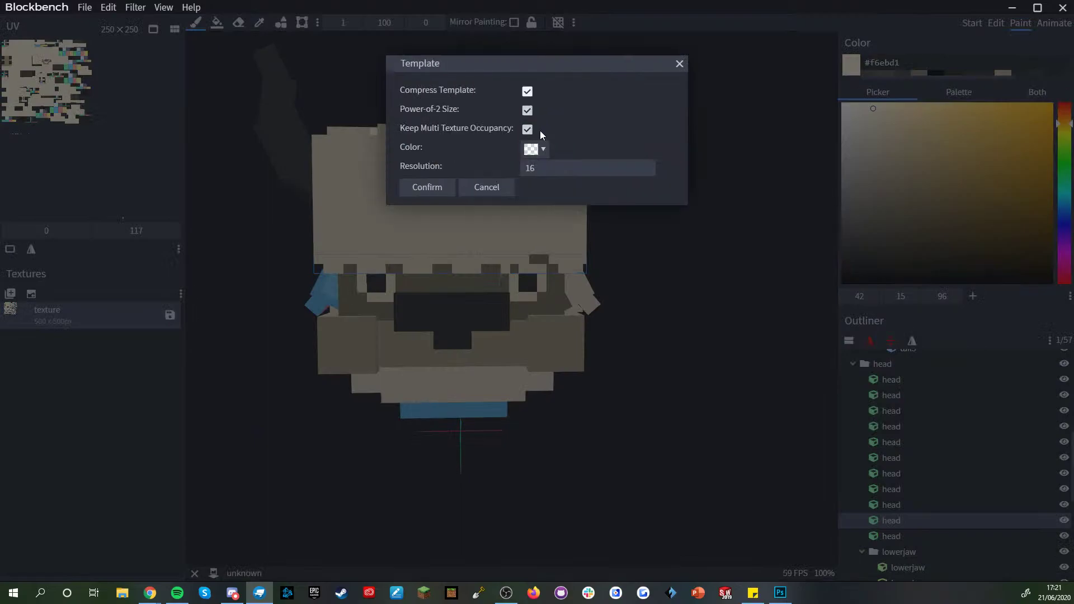
click(527, 130)
click(552, 169)
click(537, 180)
click(427, 187)
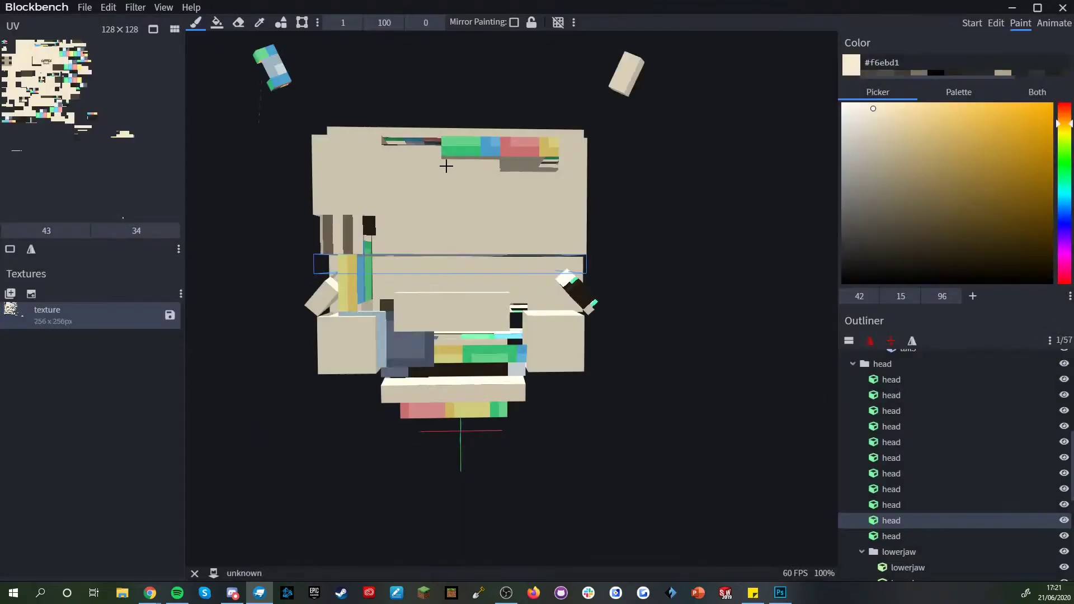
drag(273, 386, 210, 394)
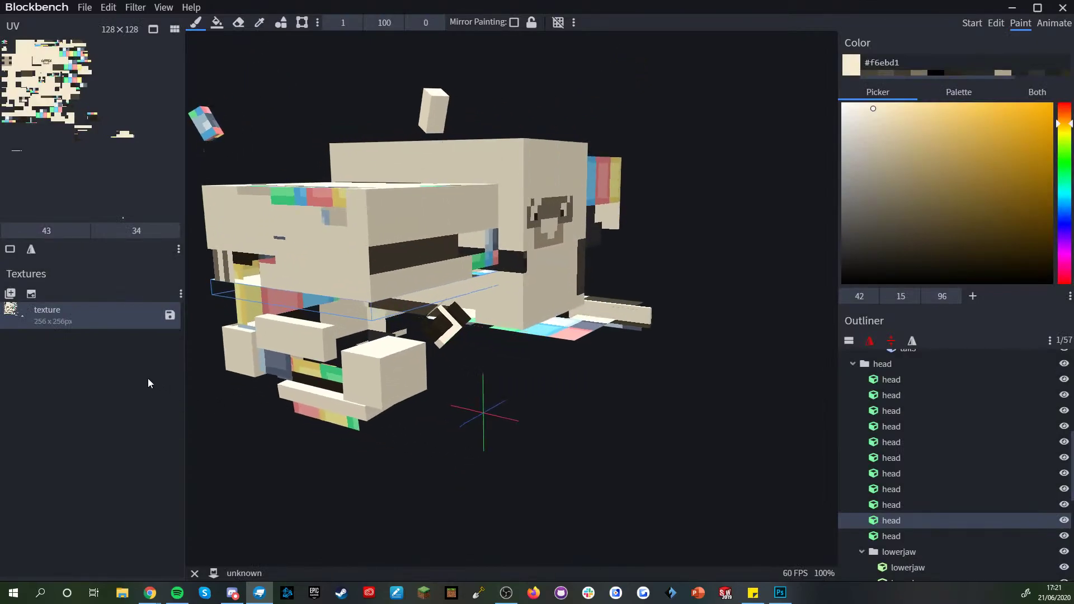
key(ctrl+z)
- Turn off Box UV in the project settings, keeping the texture size at 250 × 250
right_click(101, 317)
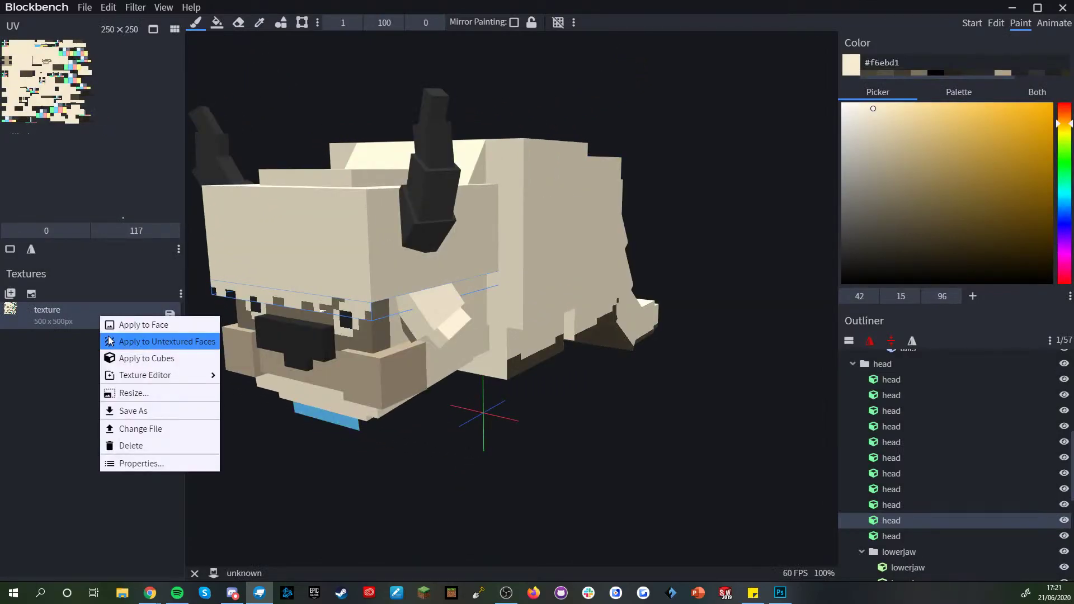
drag(88, 1, 84, 2)
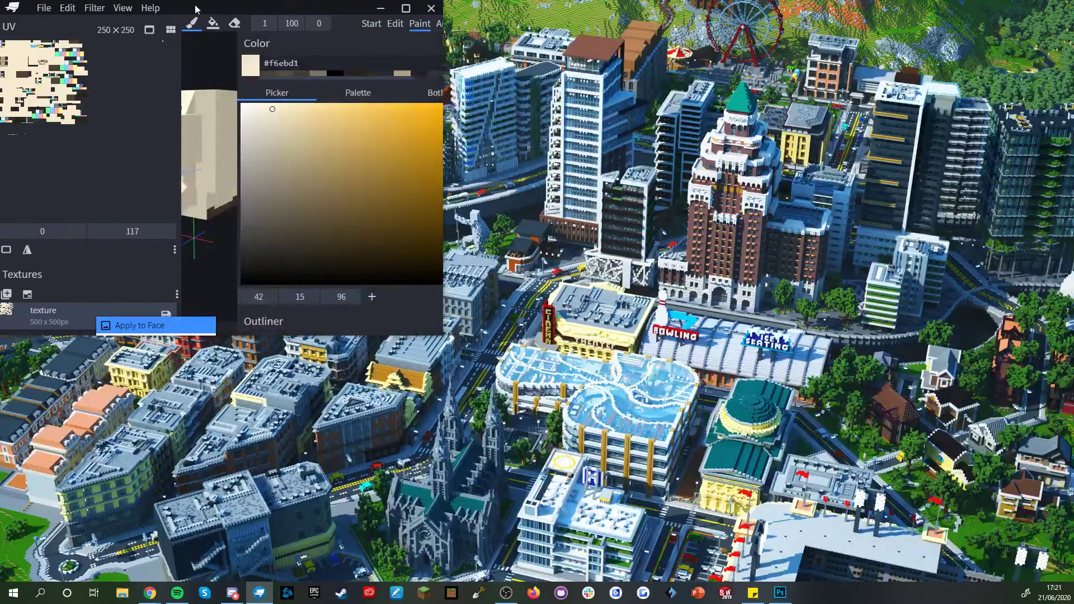
drag(193, 8, 146, 1)
click(86, 10)
click(105, 24)
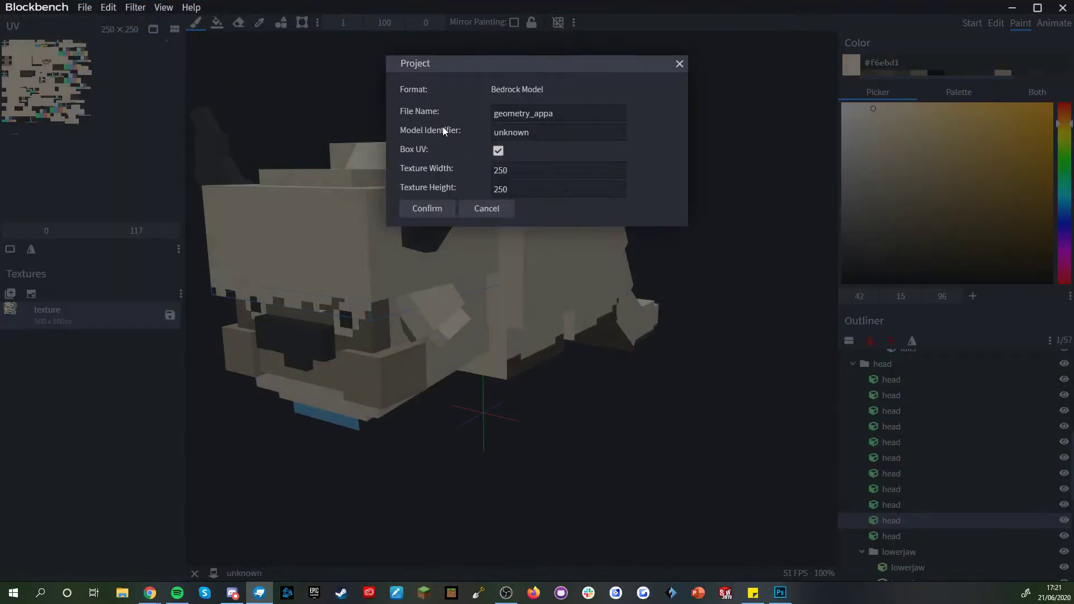
click(439, 209)
- Start the cream fringe on the west face of the thin head cube, beside the eye
drag(521, 355, 509, 424)
scroll(509, 423, up, 3)
right_drag(459, 421, 501, 429)
drag(469, 425, 432, 422)
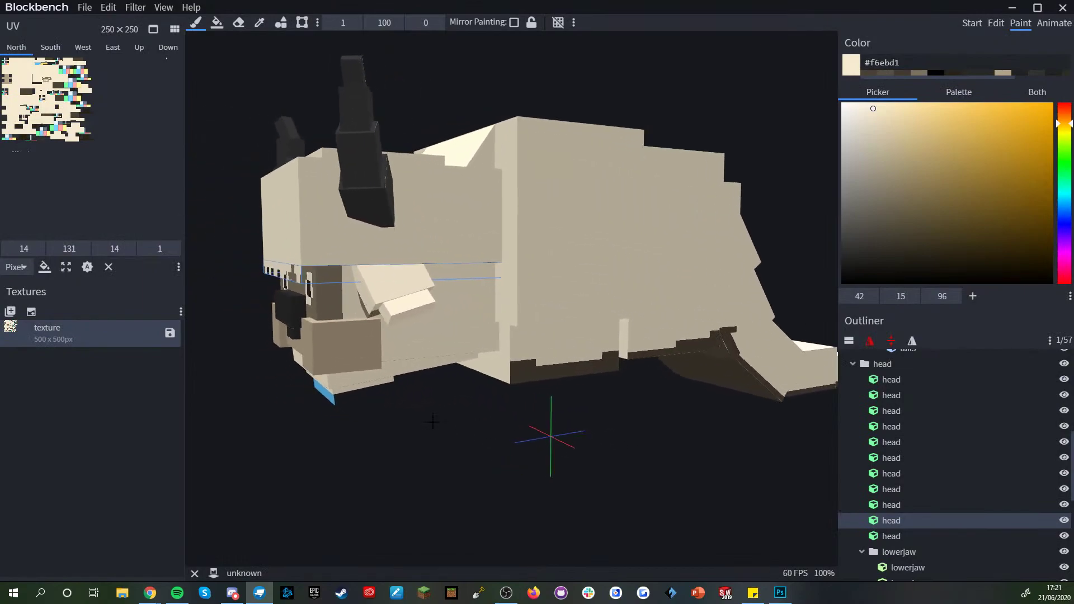
scroll(453, 360, up, 4)
right_drag(452, 360, 495, 385)
click(352, 284)
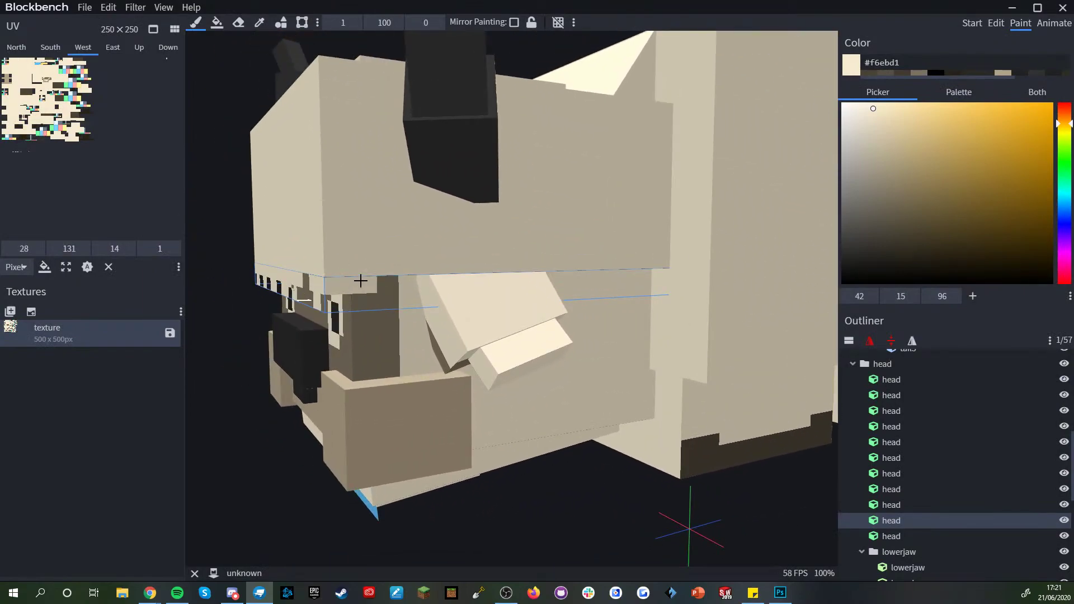
- Switch to Edit mode and copy the west face UV of the 15 × 4 × 9 front belly block
click(996, 23)
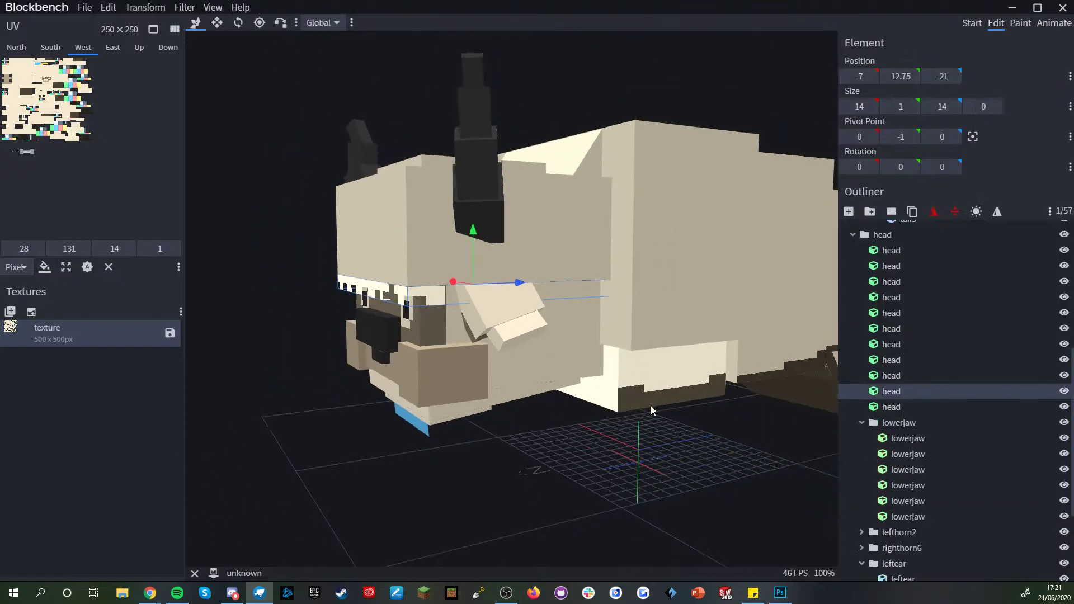
drag(632, 447, 468, 421)
scroll(572, 427, up, 3)
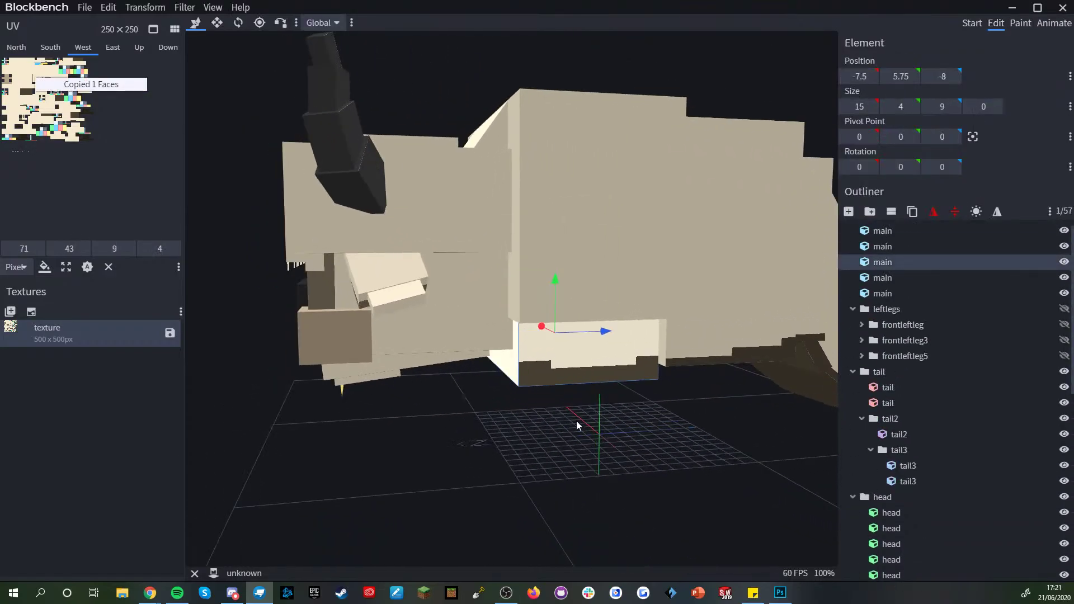
click(611, 310)
mouse_move(611, 311)
mouse_down()
mouse_move(633, 418)
mouse_move(478, 385)
mouse_up()
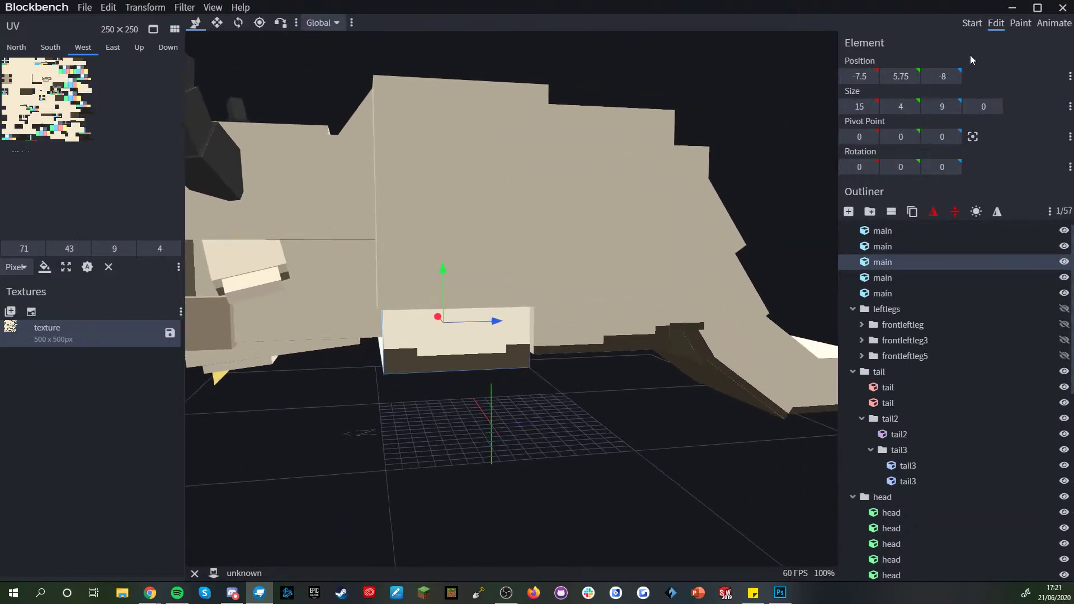
- Return to Paint mode and examine the east face of the front belly block
click(1019, 23)
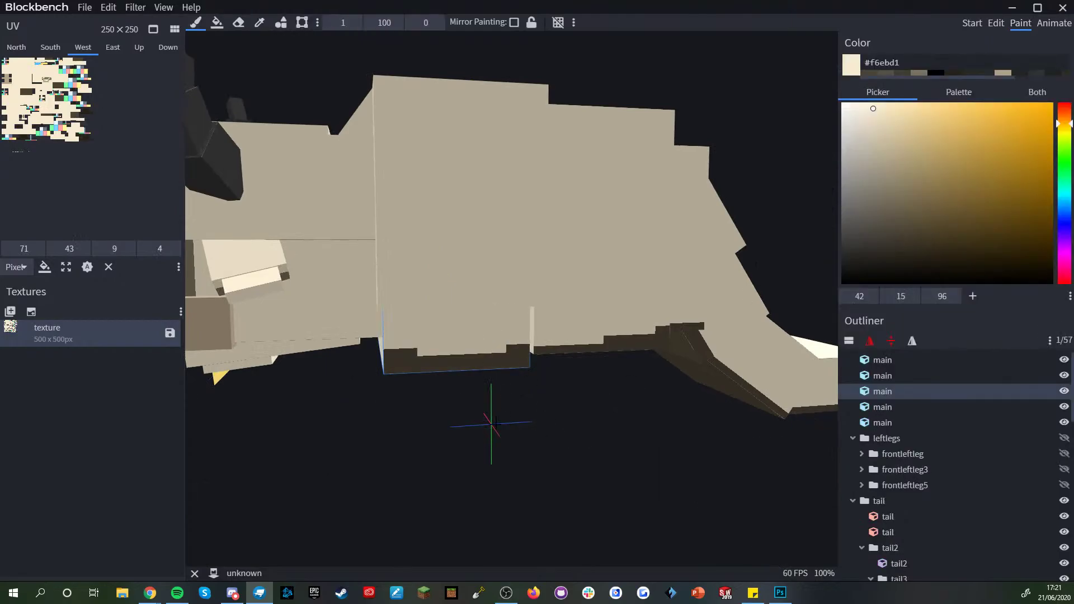
drag(471, 445, 736, 436)
click(525, 335)
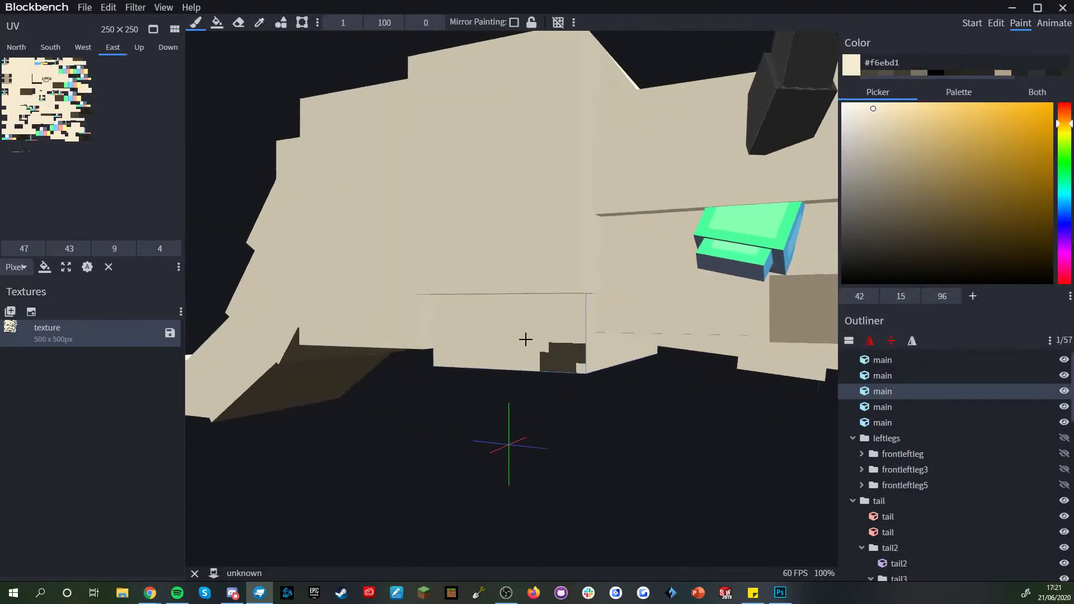
scroll(537, 431, down, 4)
drag(547, 439, 476, 425)
- Extend the cream fringe along the thin head cube's west face, past the ear to the body, leaving small notches
scroll(562, 429, up, 5)
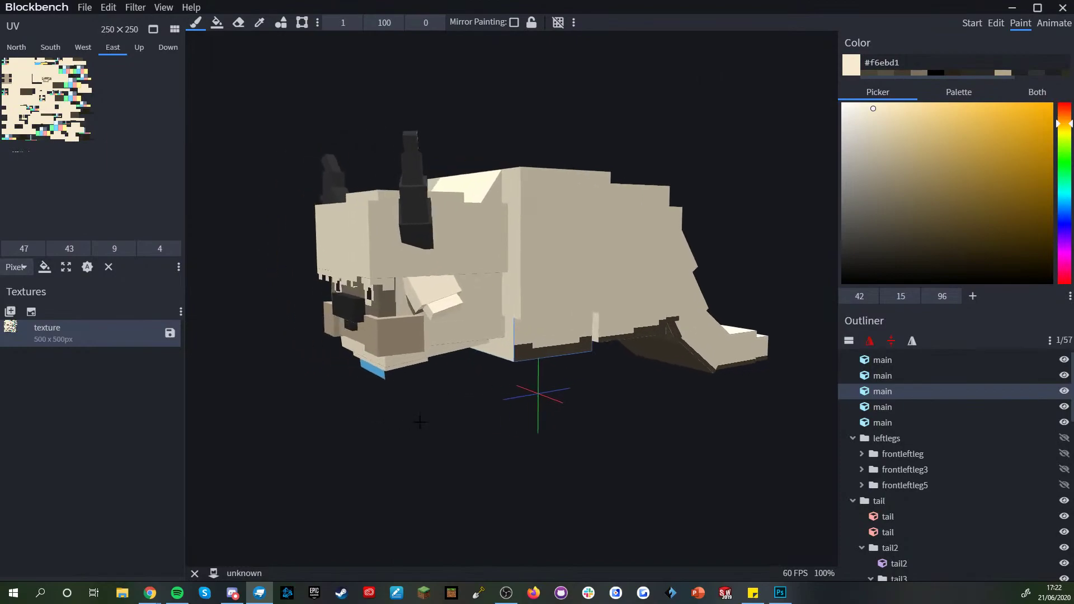
scroll(562, 429, up, 1)
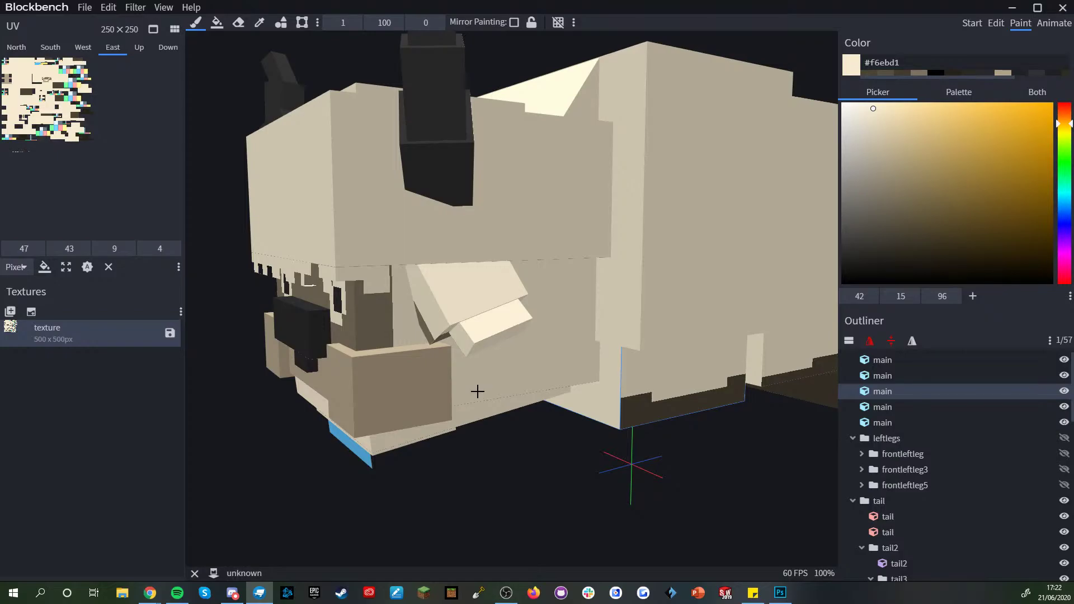
scroll(477, 392, up, 3)
click(429, 268)
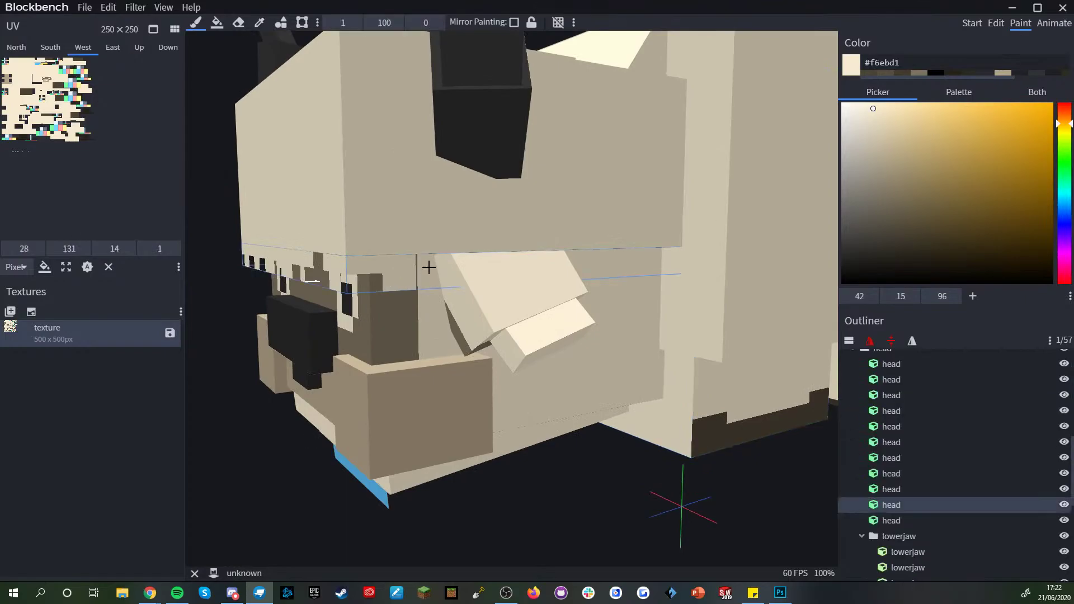
scroll(457, 414, down, 3)
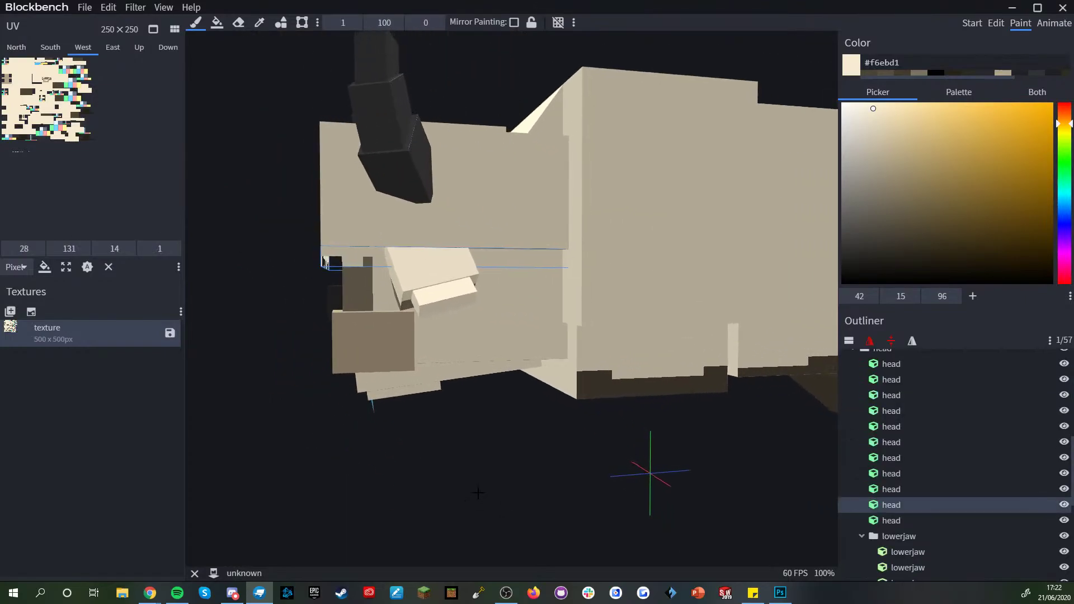
scroll(523, 469, down, 1)
scroll(523, 469, up, 1)
scroll(523, 469, up, 3)
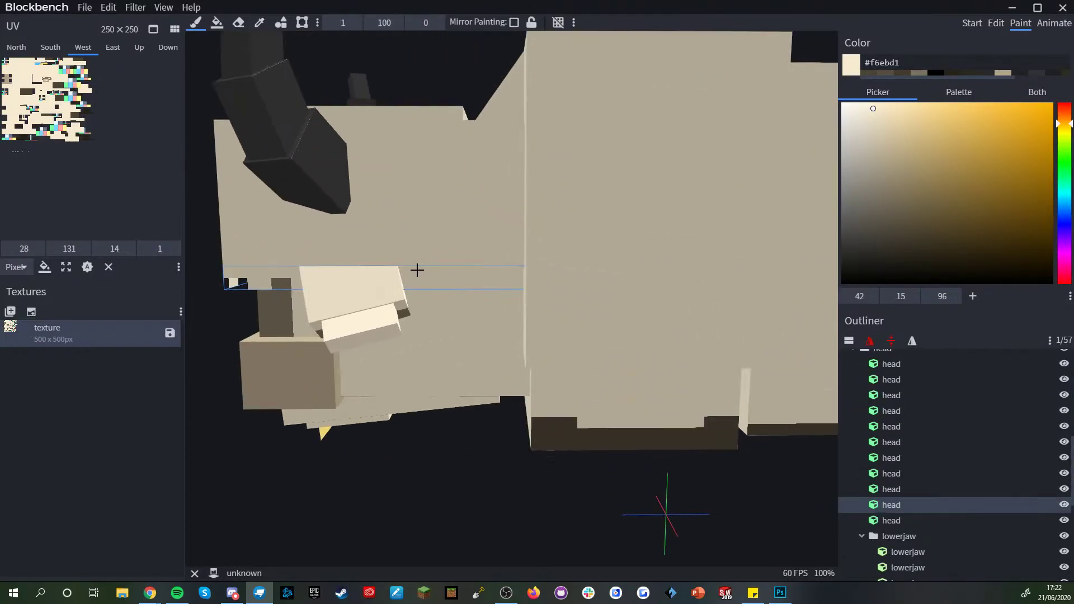
drag(428, 520, 472, 475)
scroll(468, 444, up, 2)
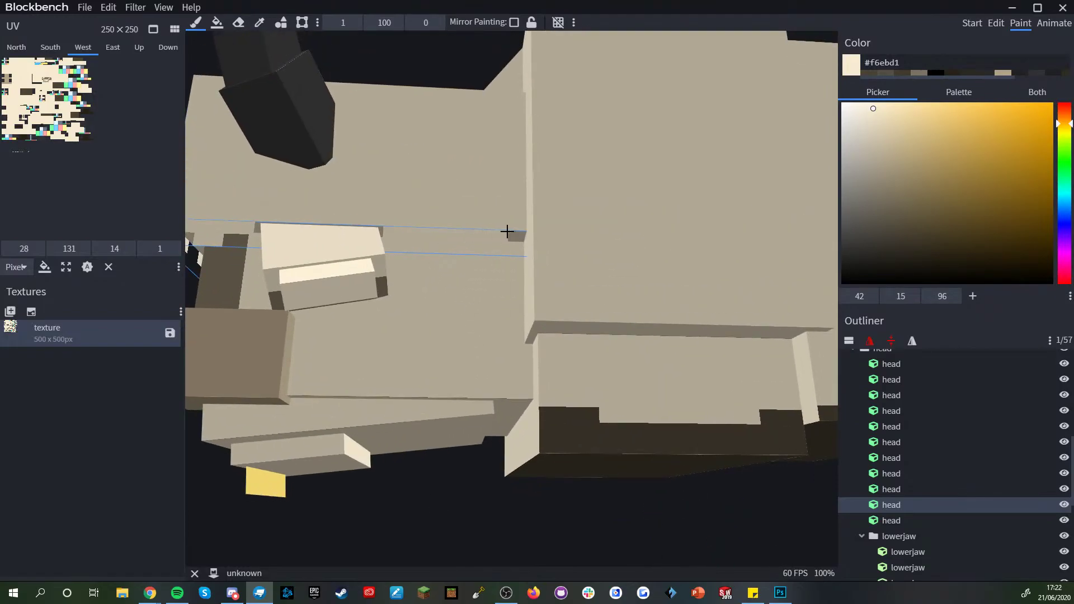
scroll(425, 268, down, 1)
scroll(404, 273, down, 2)
drag(486, 482, 542, 508)
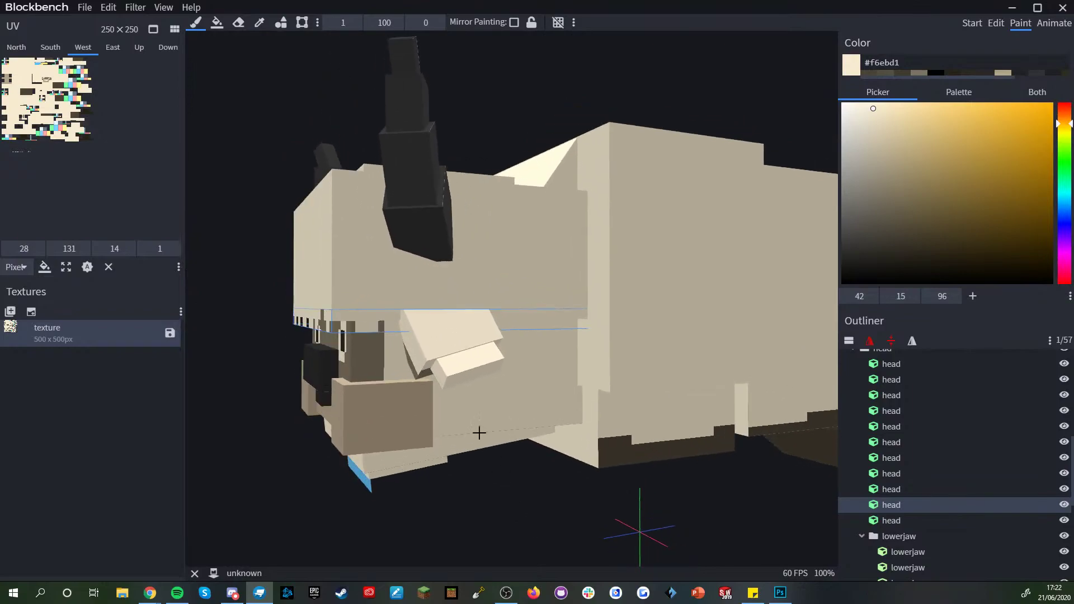
- Hide the left ear group and touch up the fringe along the head's side with cream #f6ebd1
scroll(917, 518, down, 3)
click(917, 518)
scroll(918, 518, down, 1)
click(1064, 489)
drag(444, 371, 395, 148)
click(407, 163)
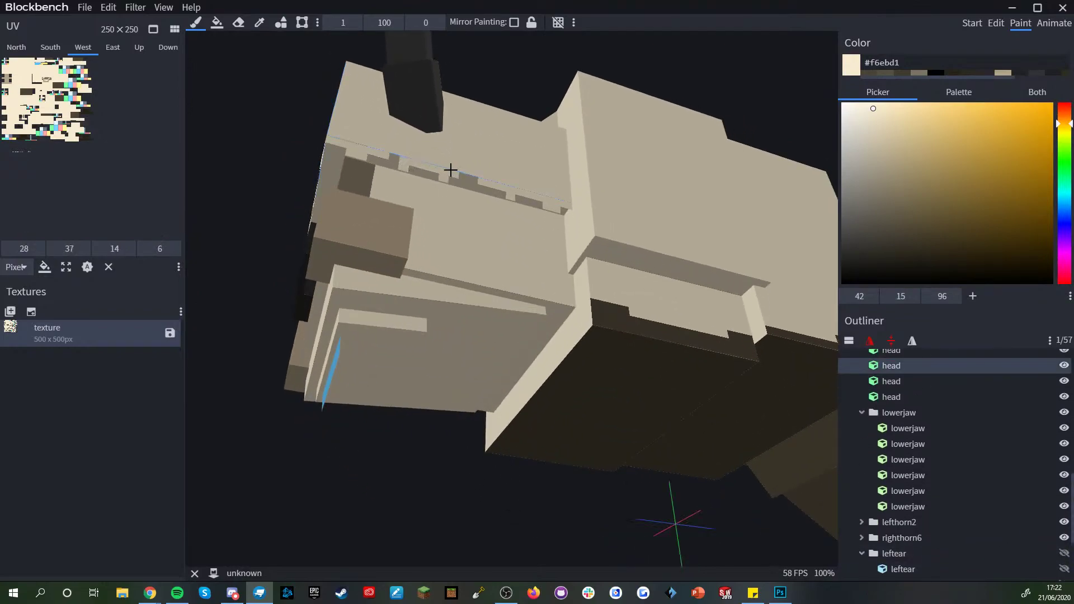
scroll(443, 414, down, 3)
drag(444, 414, 621, 476)
scroll(908, 495, down, 3)
drag(819, 525, 743, 525)
right_drag(694, 498, 643, 479)
drag(643, 479, 665, 479)
- Collapse all outliner groups, make the whole model including the left ear visible again and clear the selection
right_click(953, 431)
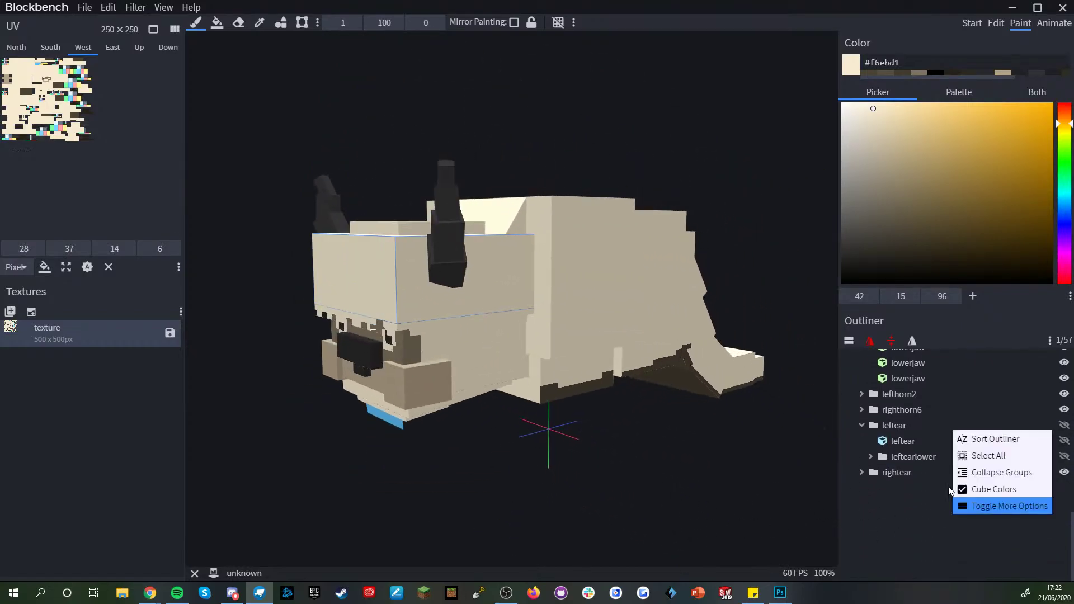
click(983, 478)
click(1064, 357)
click(1063, 357)
click(917, 403)
scroll(722, 465, down, 4)
drag(676, 481, 673, 449)
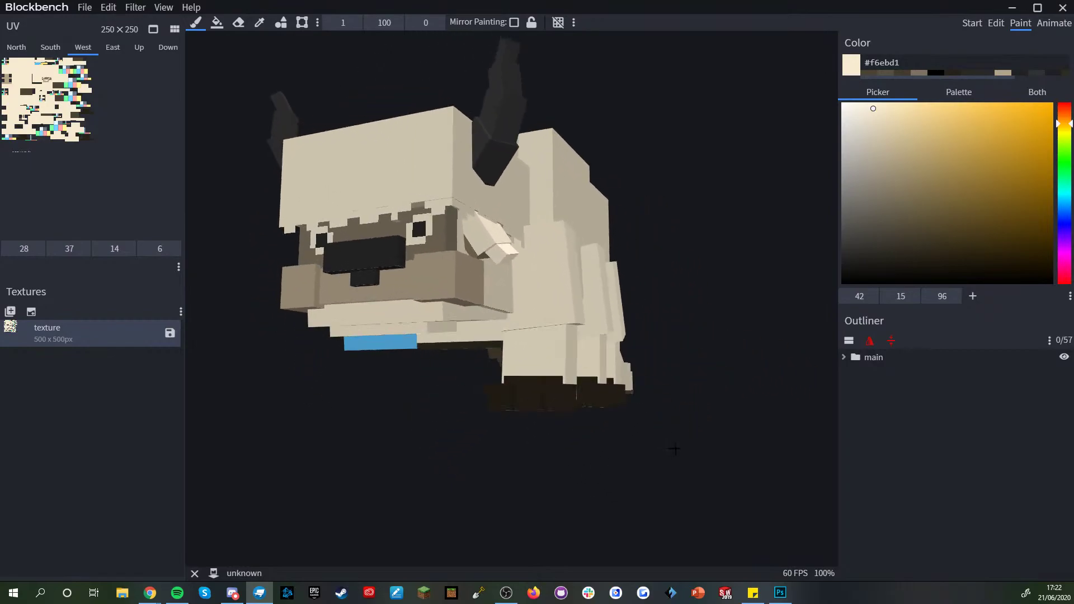
- In Edit mode, hide the leftlegs group to expose the body's underside and clear the selection
click(996, 25)
click(579, 236)
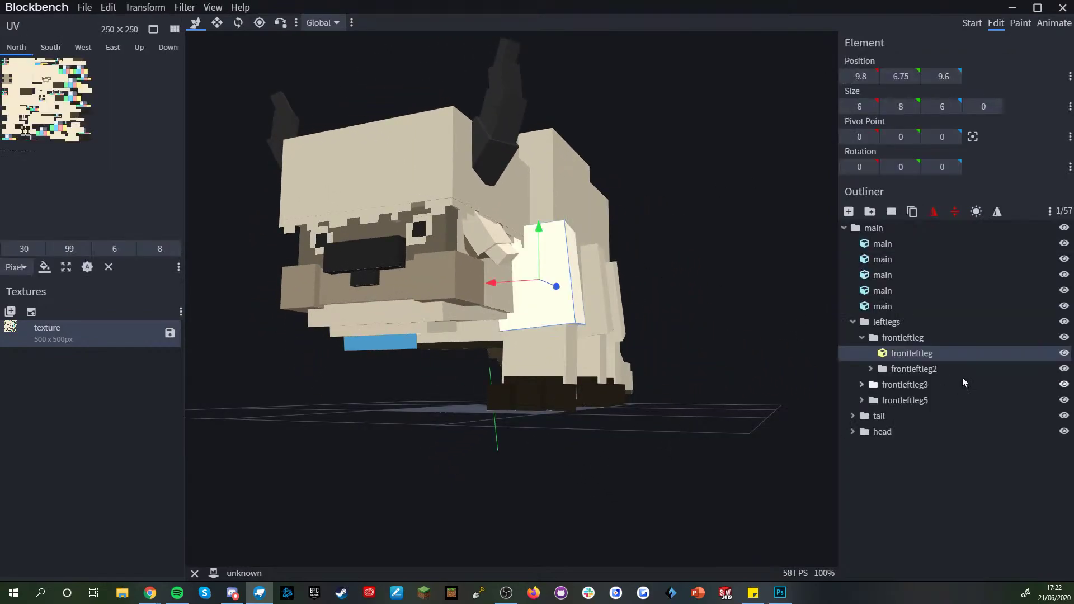
click(946, 321)
click(1062, 321)
click(679, 495)
drag(679, 495, 662, 451)
scroll(662, 451, up, 3)
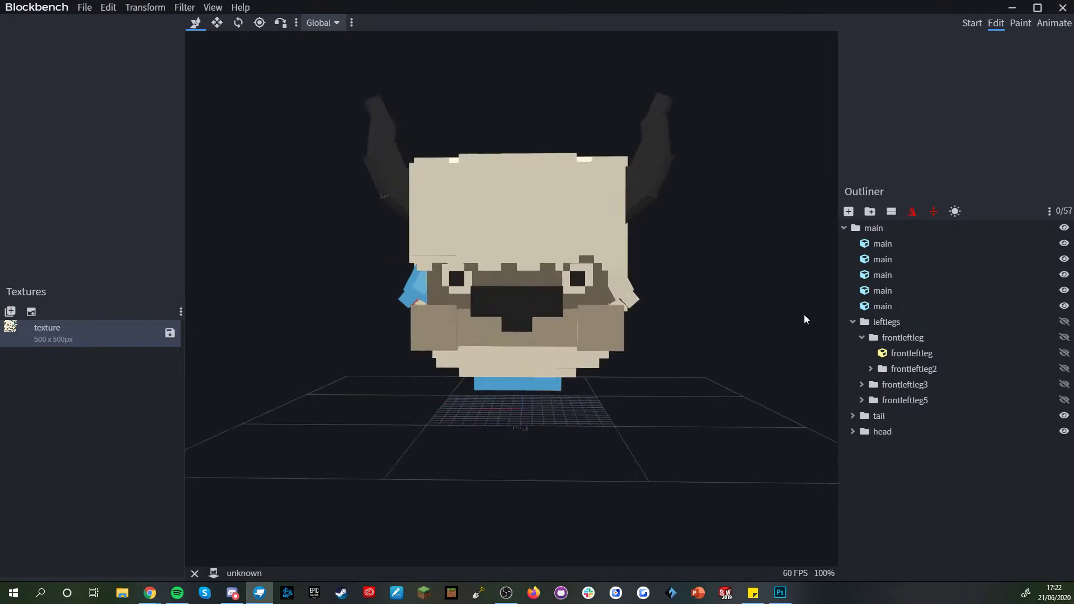
- In Paint mode, sample dark brown #4b4335 from the underside and paint the lower back edge of the tail2 cube
click(1021, 23)
scroll(591, 311, up, 5)
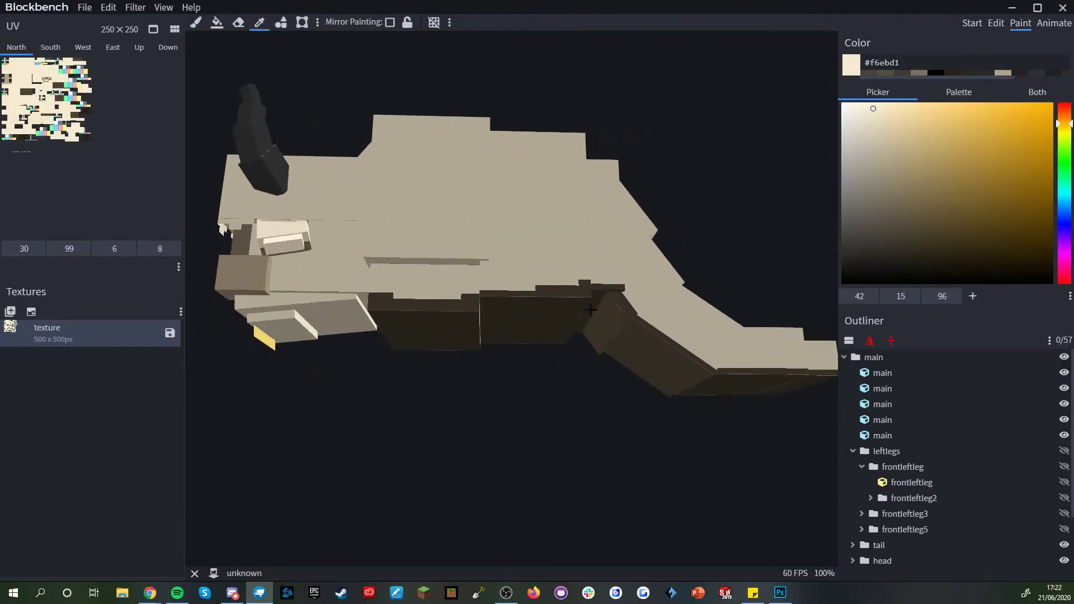
alt+click(590, 312)
mouse_move(565, 388)
mouse_down()
mouse_move(537, 413)
mouse_move(485, 390)
mouse_move(616, 433)
mouse_move(755, 458)
mouse_move(631, 474)
mouse_move(558, 379)
mouse_move(626, 417)
mouse_move(649, 412)
mouse_move(557, 354)
mouse_up()
scroll(467, 303, up, 3)
click(654, 336)
click(585, 373)
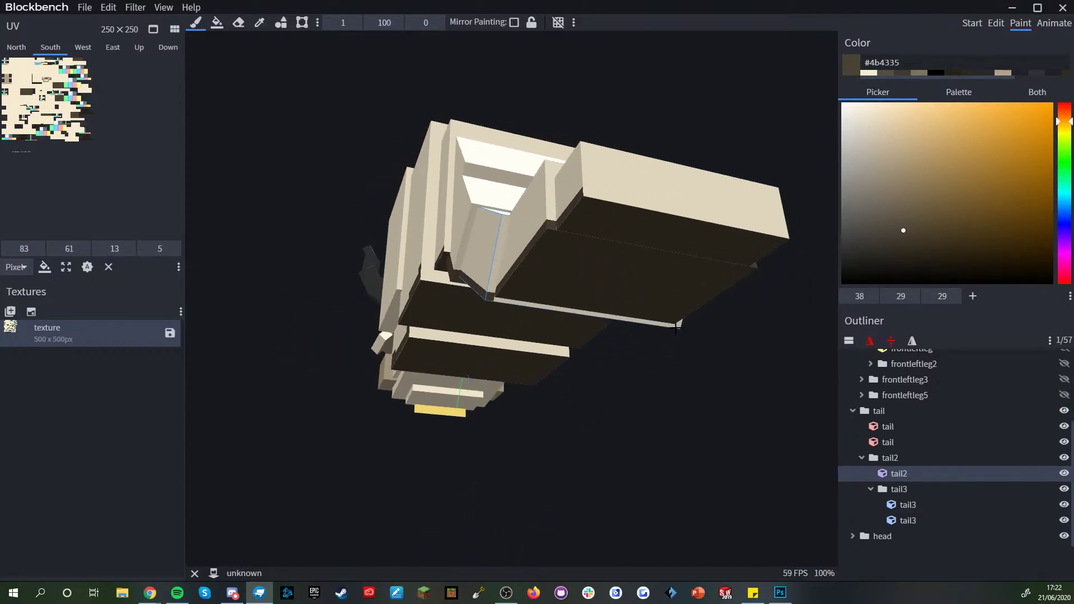
drag(592, 397, 456, 211)
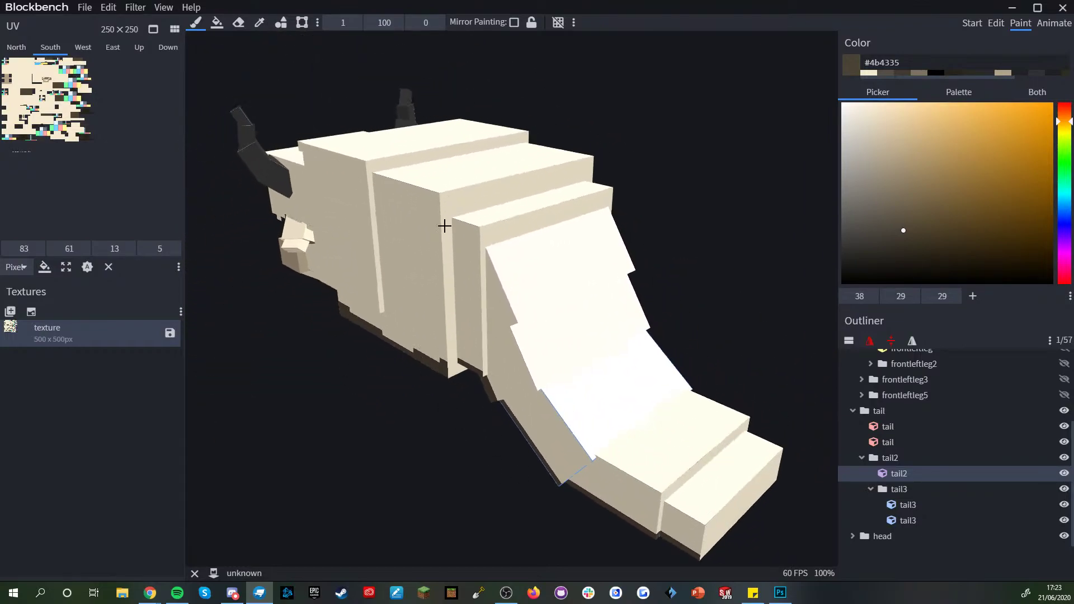
drag(448, 374, 443, 492)
- Paint the lower back edges of the rear body blocks brown, using brush size 3 for the wider strip
click(426, 264)
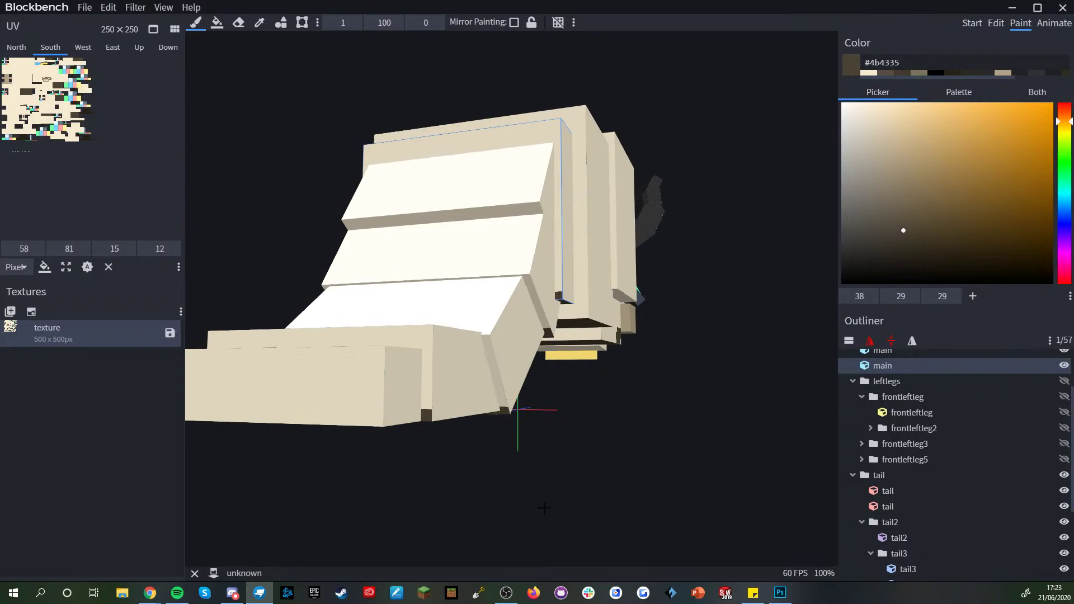
drag(545, 503, 501, 426)
click(396, 302)
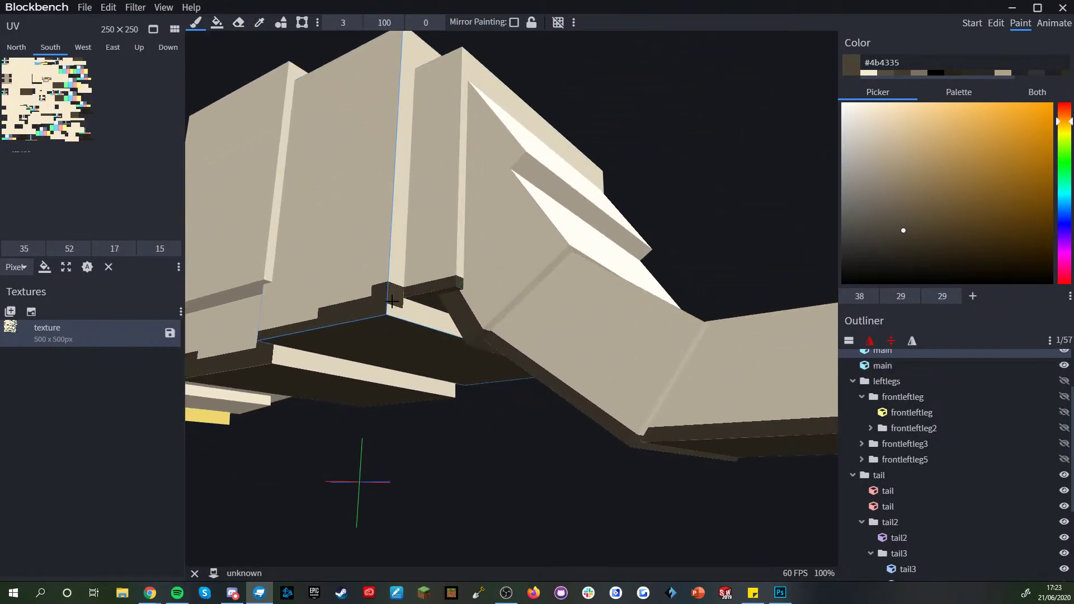
drag(477, 462, 409, 337)
drag(469, 496, 408, 364)
scroll(407, 364, up, 3)
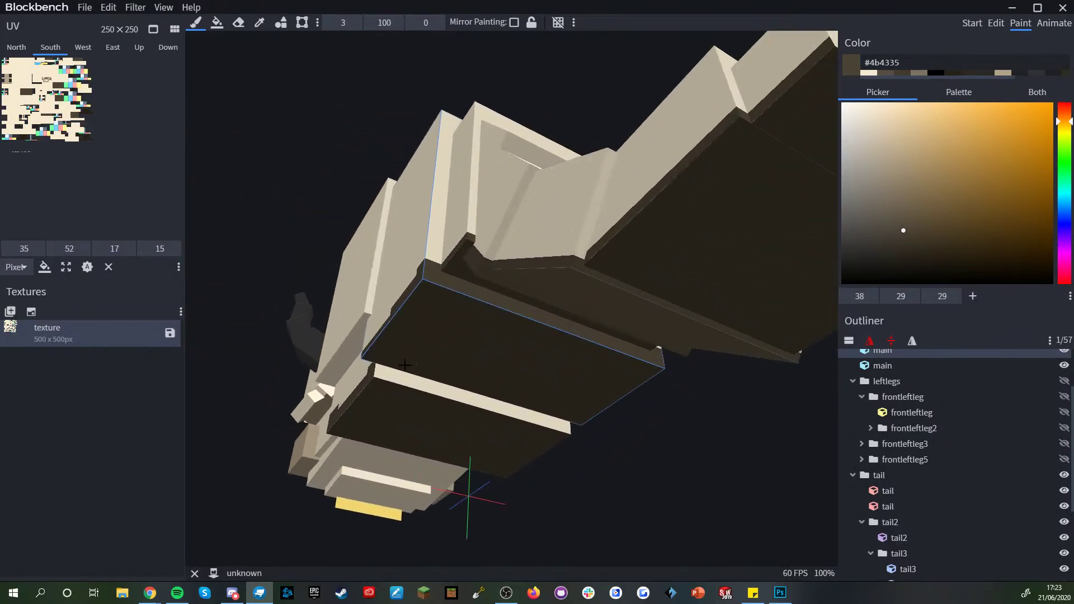
- Paint straight brown strips along the lower back and front edges of the chest block
click(383, 373)
shift+click(559, 423)
drag(585, 468, 599, 337)
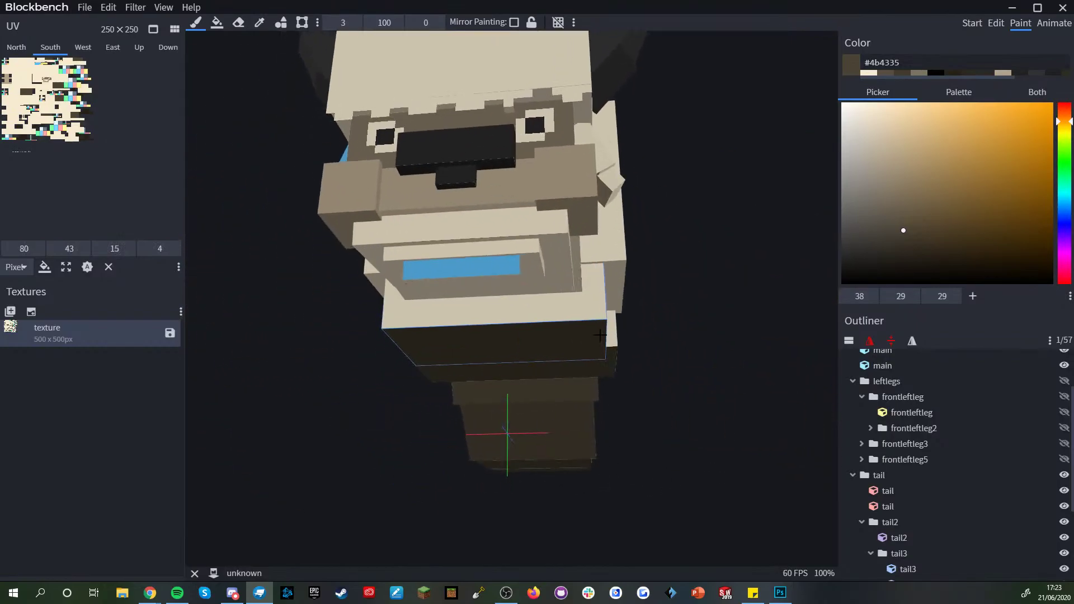
click(594, 308)
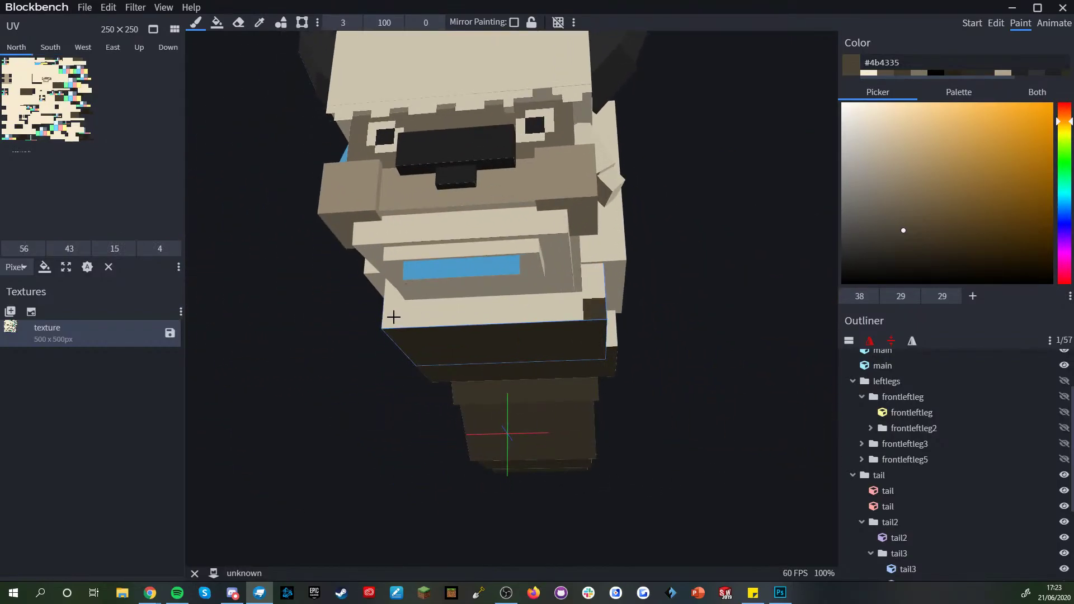
shift+click(392, 316)
- Touch up the underside of the tail2 cube with the same brown
scroll(397, 320, down, 5)
drag(643, 386, 674, 439)
scroll(879, 476, down, 3)
click(877, 518)
mouse_move(713, 510)
mouse_down()
mouse_move(692, 487)
mouse_move(635, 486)
mouse_move(542, 441)
mouse_move(564, 388)
mouse_move(490, 377)
mouse_up()
click(490, 378)
scroll(509, 405, up, 3)
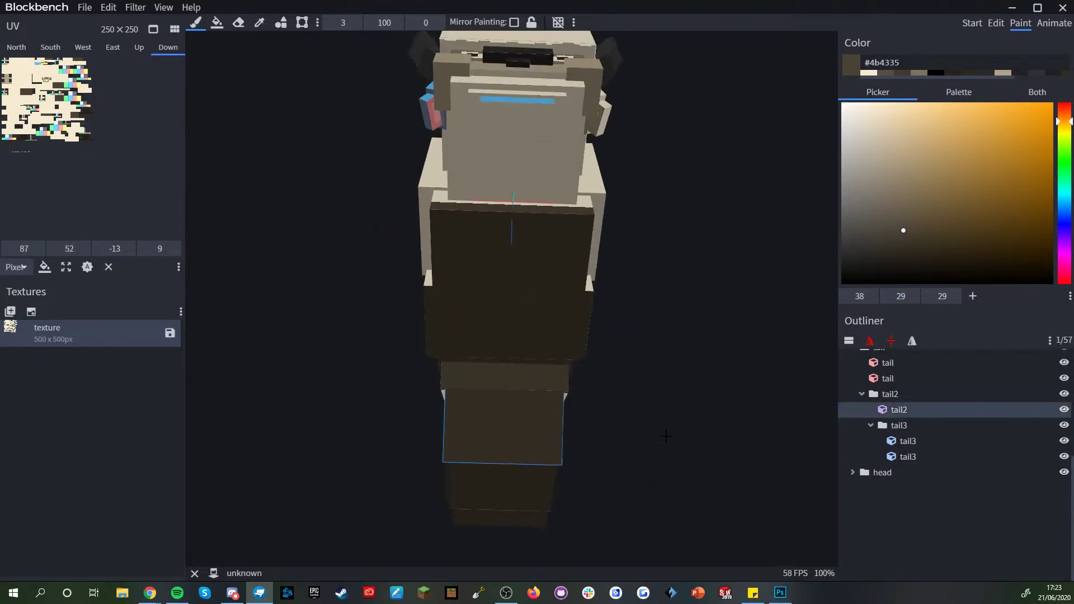
mouse_move(574, 453)
mouse_down()
mouse_move(672, 472)
mouse_move(665, 517)
mouse_move(737, 471)
mouse_move(576, 456)
mouse_up()
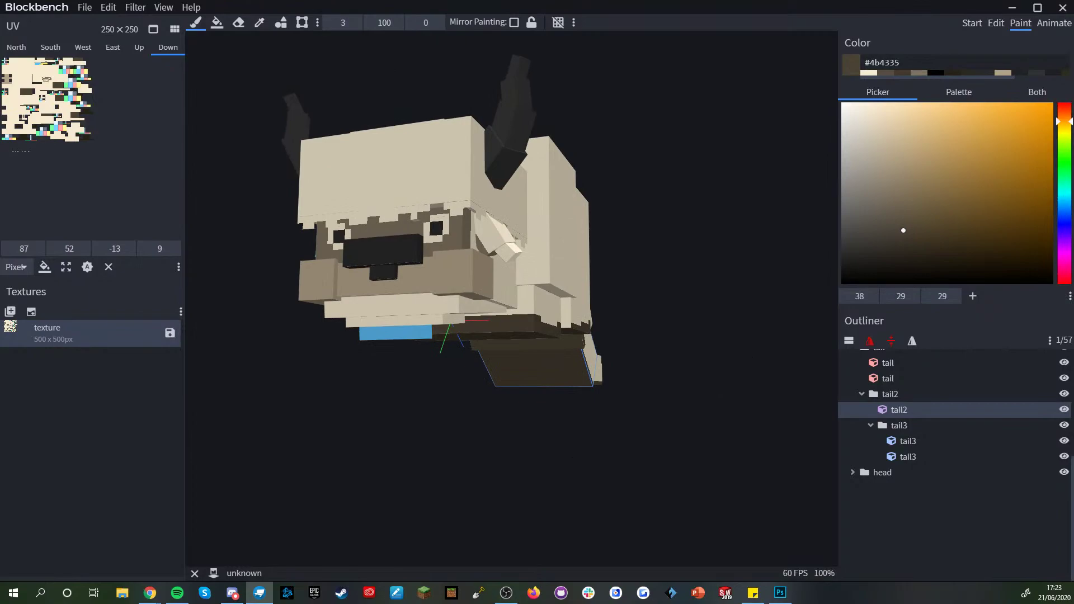
- Fill the brown undersides of the body and tail with #484237, using the Fill tool in Colors mode
key(alt+Tab)
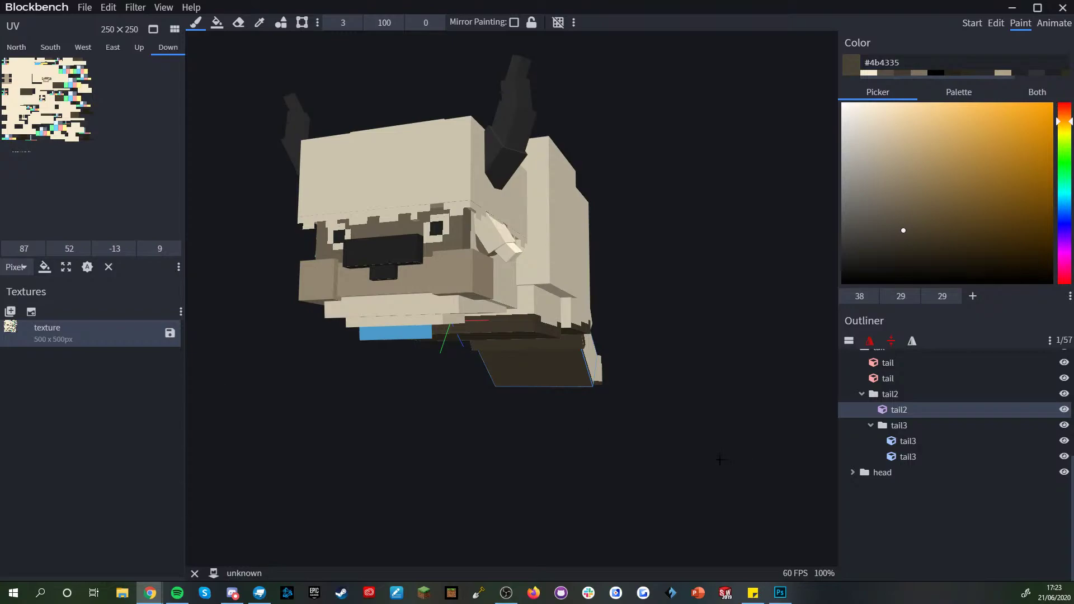
scroll(755, 457, up, 2)
drag(755, 457, 752, 456)
click(882, 228)
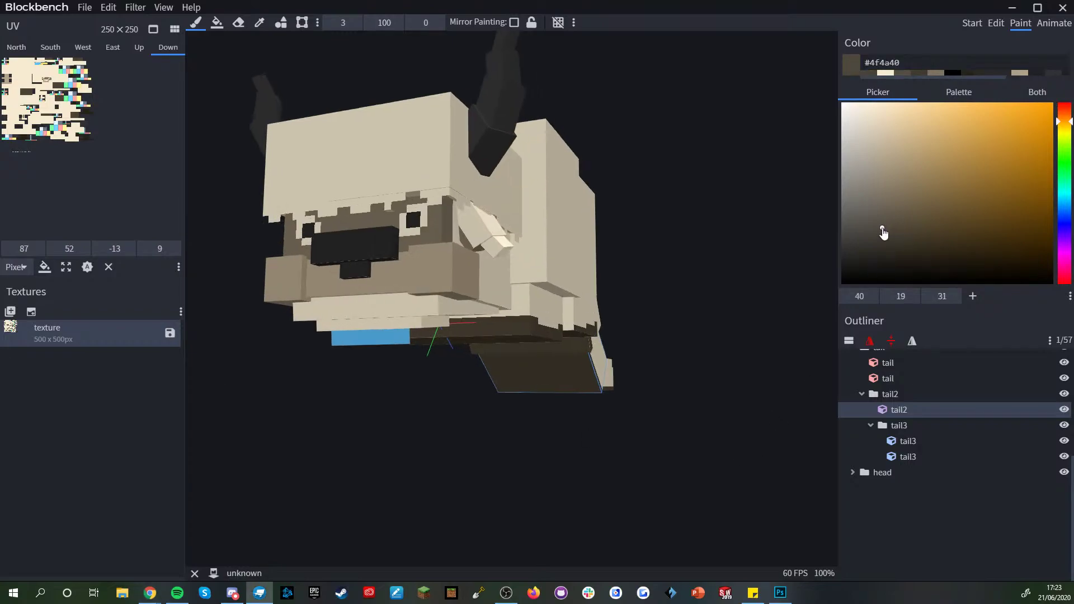
click(217, 22)
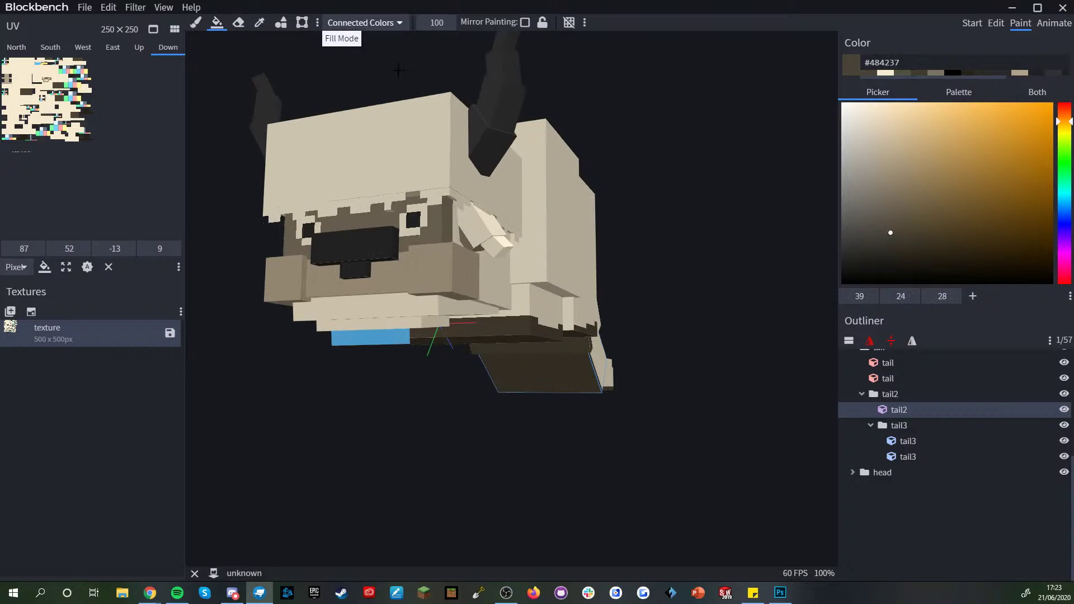
click(375, 23)
click(367, 85)
middle_drag(512, 370, 518, 346)
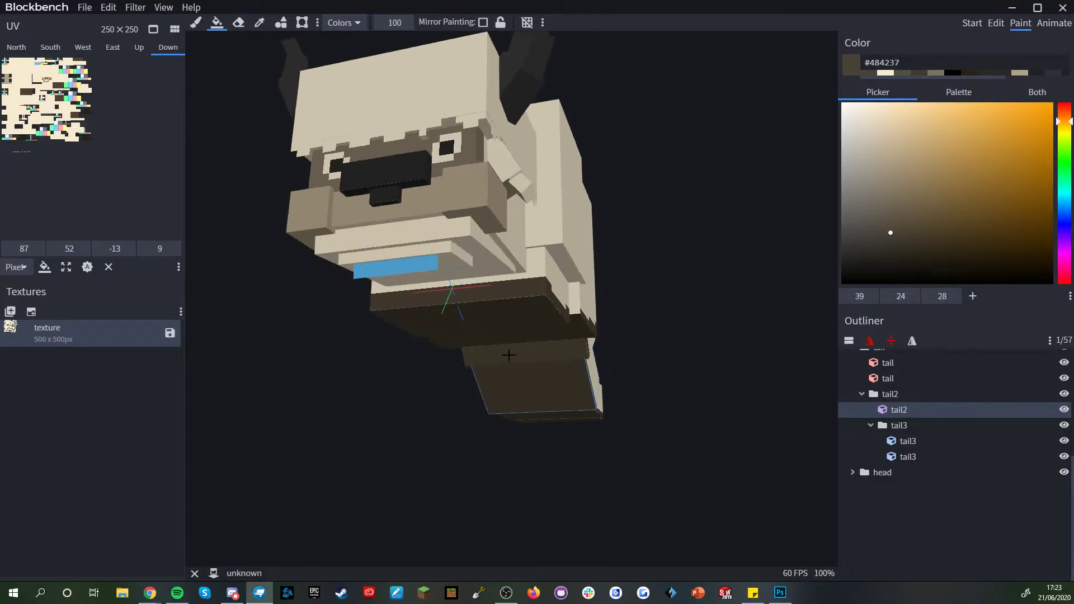
click(520, 357)
drag(660, 442, 683, 393)
click(491, 319)
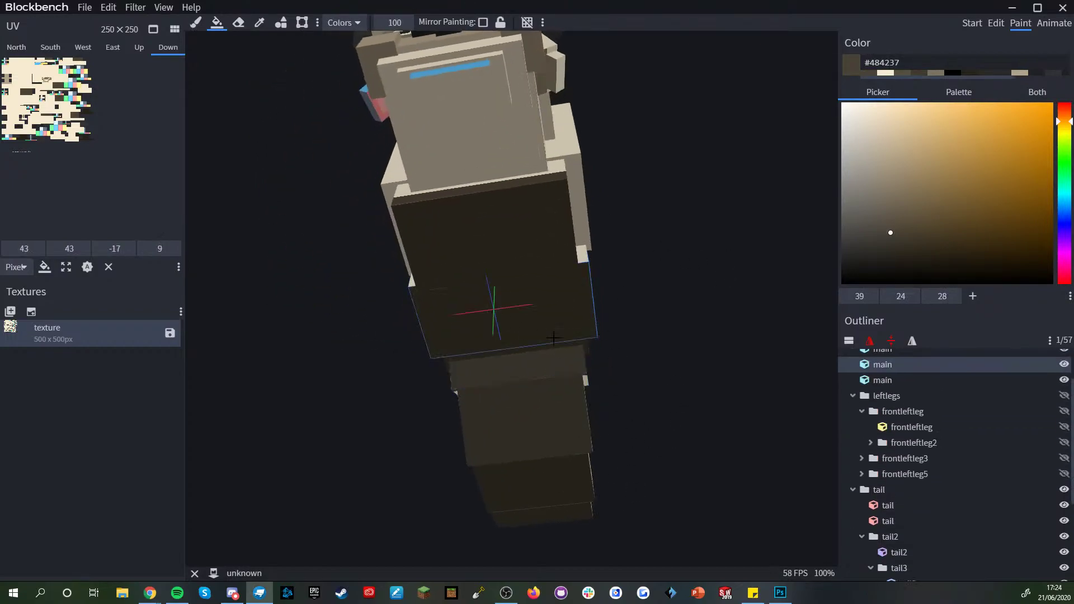
- Refill the body underside with #3b352a, and then the body and tail undersides with #4b4334
drag(713, 355, 728, 321)
click(900, 243)
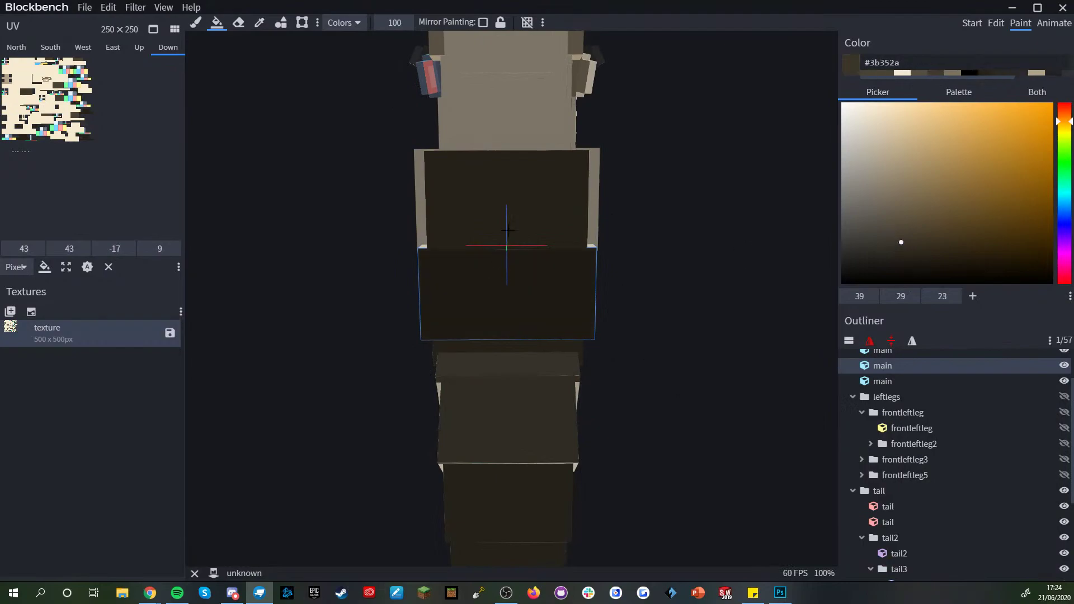
click(506, 235)
click(908, 235)
click(559, 283)
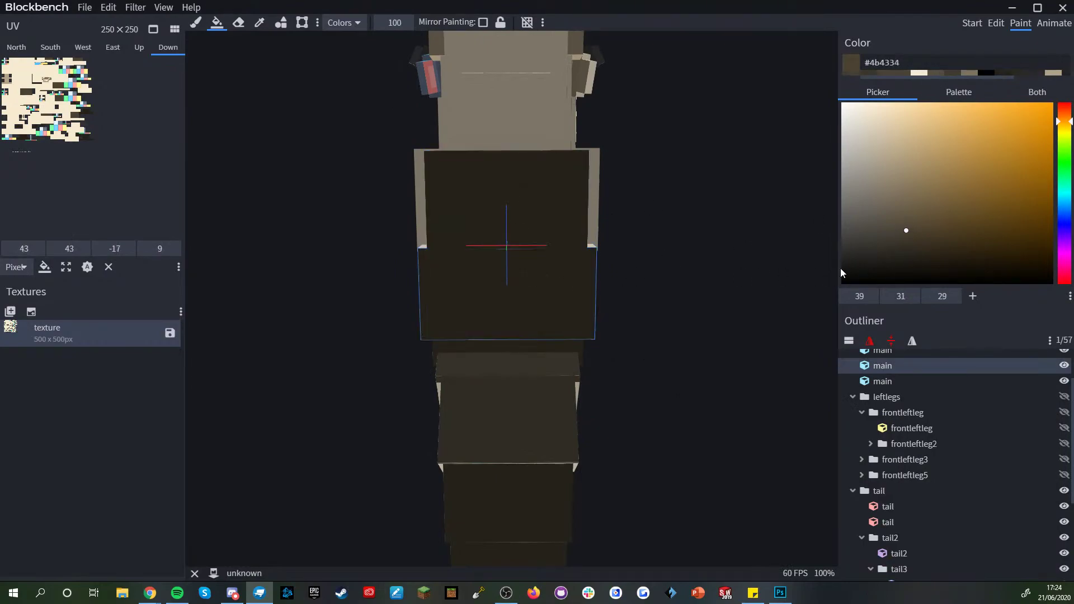
click(572, 347)
click(558, 368)
click(545, 412)
- Fill the undersides of all body blocks and tail segments with the lighter brown #5c513f
drag(688, 330, 655, 396)
click(906, 219)
click(487, 275)
click(532, 316)
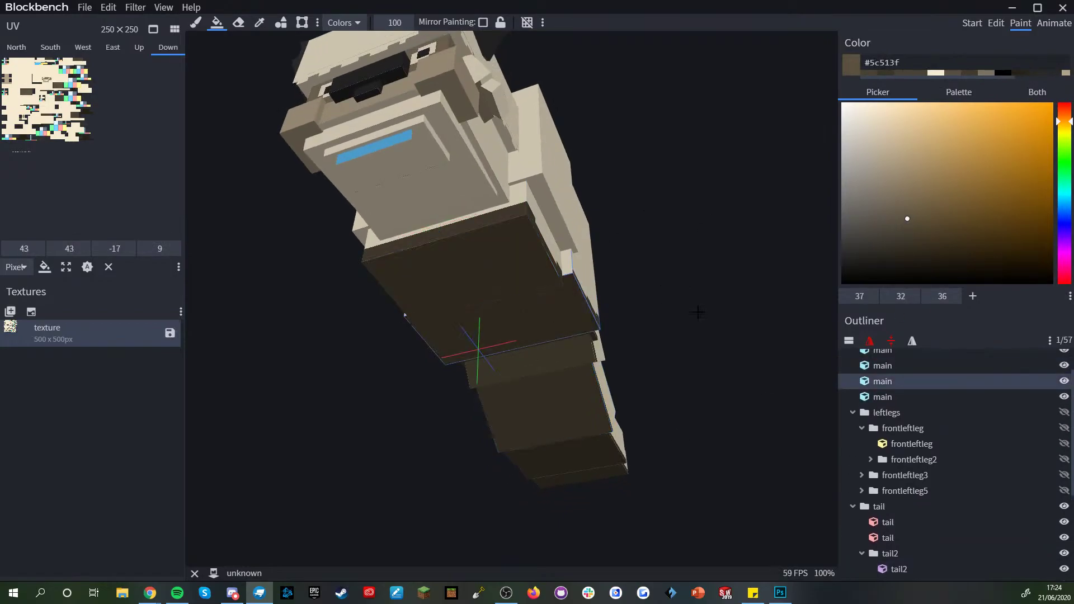
drag(700, 312, 666, 324)
click(569, 351)
click(591, 400)
click(608, 438)
drag(596, 467, 477, 487)
click(722, 269)
drag(722, 269, 747, 459)
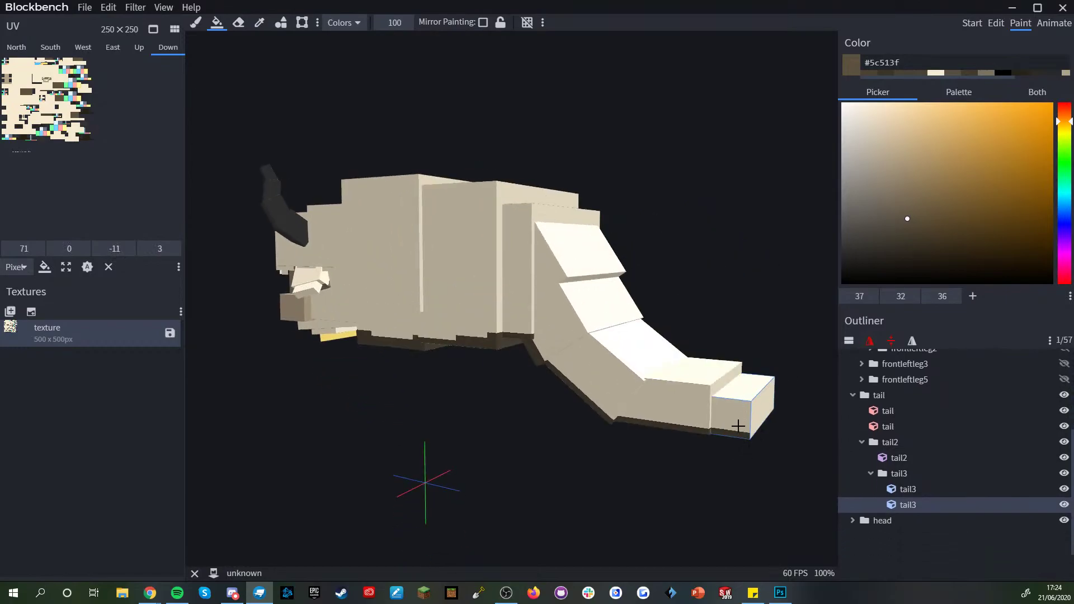
- Fill the brown lower strips on the sides of the tail segments and the rear body edge with #5c513f
click(677, 433)
drag(677, 433, 582, 456)
click(653, 358)
click(550, 403)
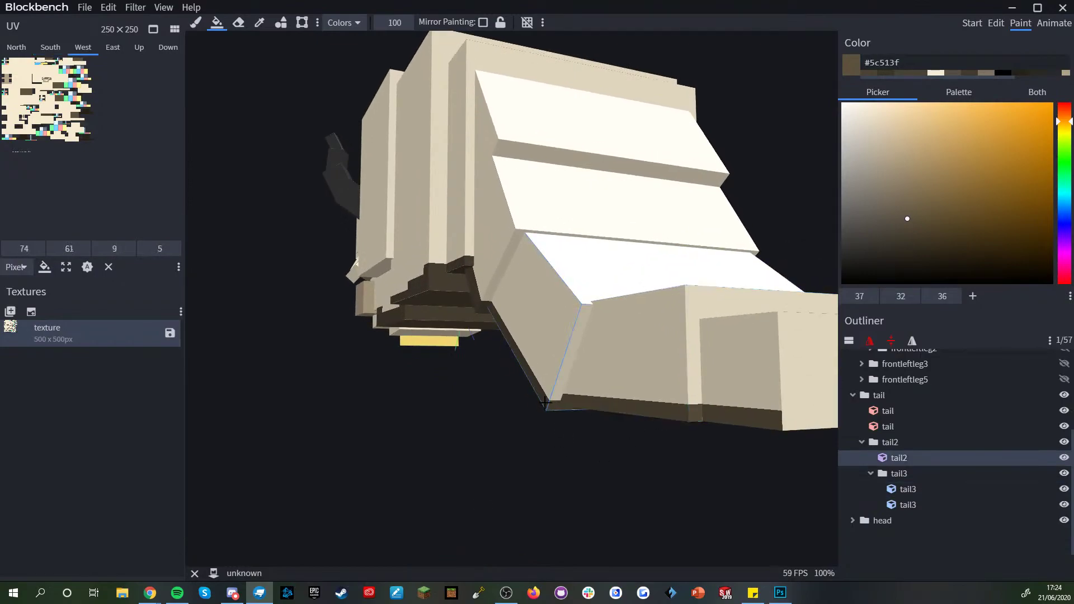
click(545, 402)
drag(525, 415, 549, 432)
click(515, 331)
drag(506, 336, 497, 457)
click(501, 372)
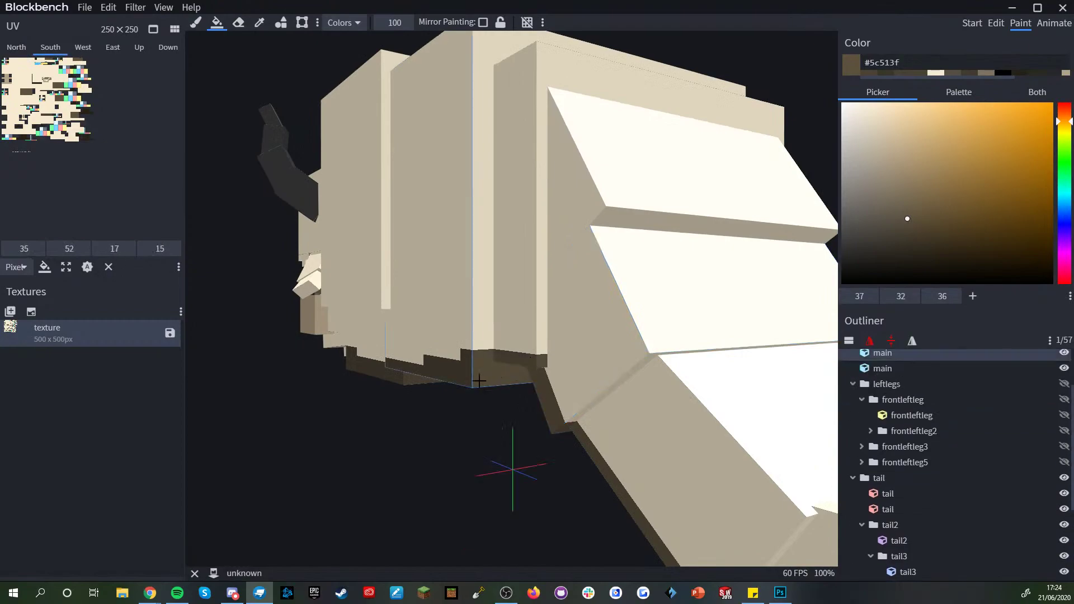
- Fill the remaining brown strips on the sides, back and front of the body blocks with #5c513f
scroll(434, 379, up, 5)
click(434, 379)
right_drag(450, 430, 506, 429)
drag(505, 429, 488, 366)
click(491, 366)
drag(588, 490, 544, 490)
click(636, 312)
scroll(592, 438, down, 4)
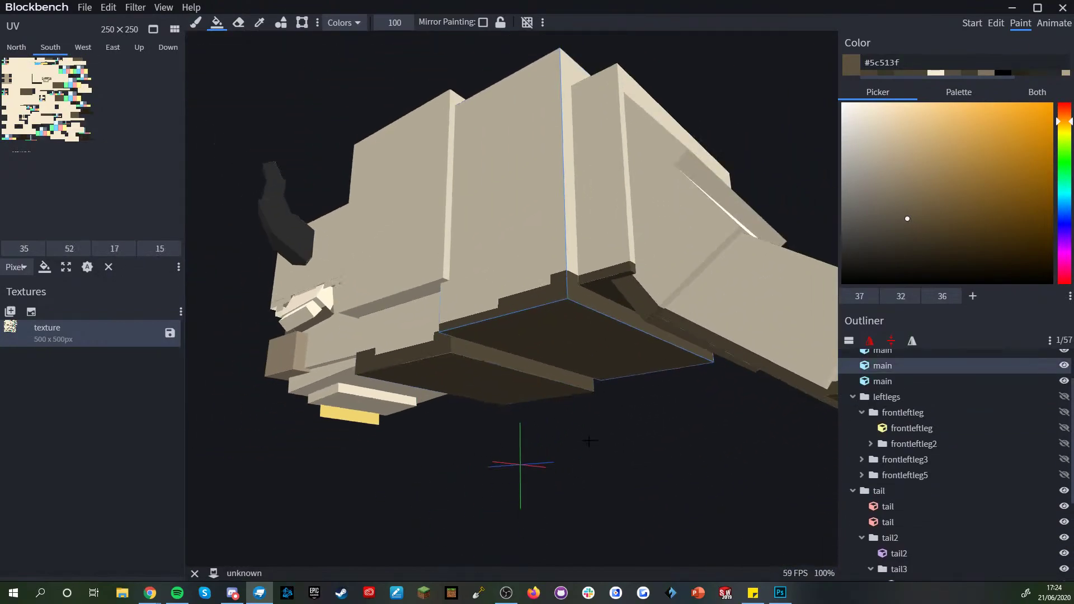
drag(591, 437, 682, 457)
drag(447, 378, 469, 385)
click(392, 348)
drag(513, 449, 514, 456)
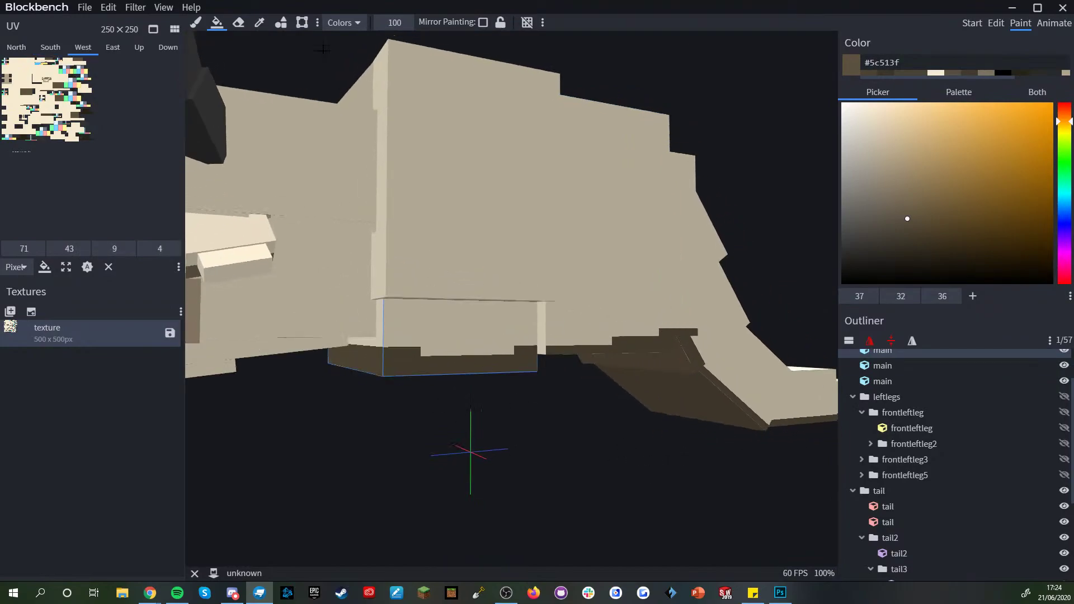
- Paint a diagonal #5c513f line across the side of the front body block with the size 3 brush
click(196, 23)
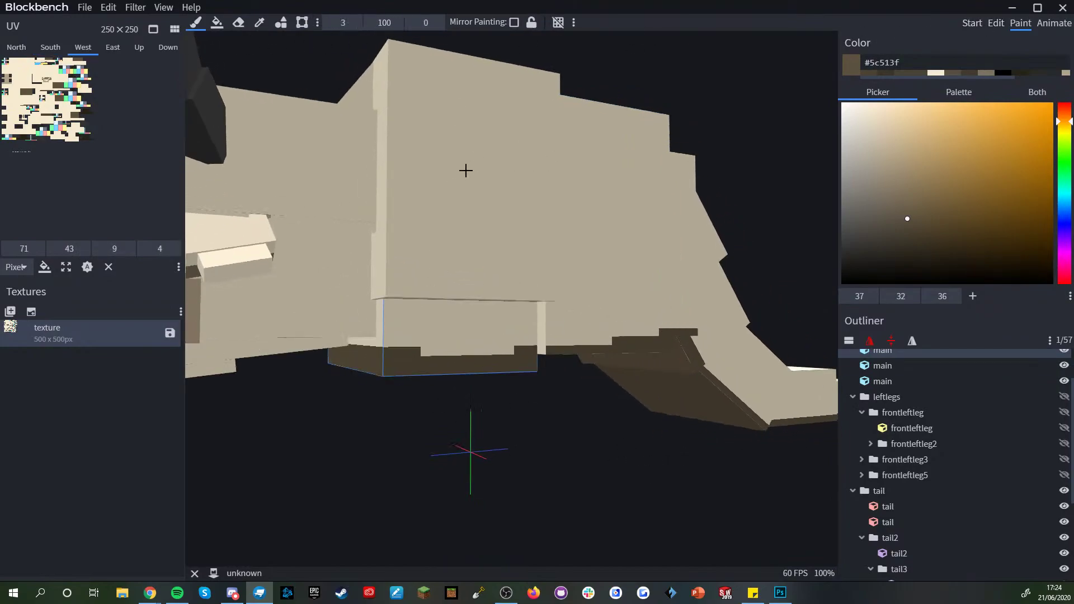
click(448, 187)
drag(553, 418, 503, 201)
shift+click(508, 144)
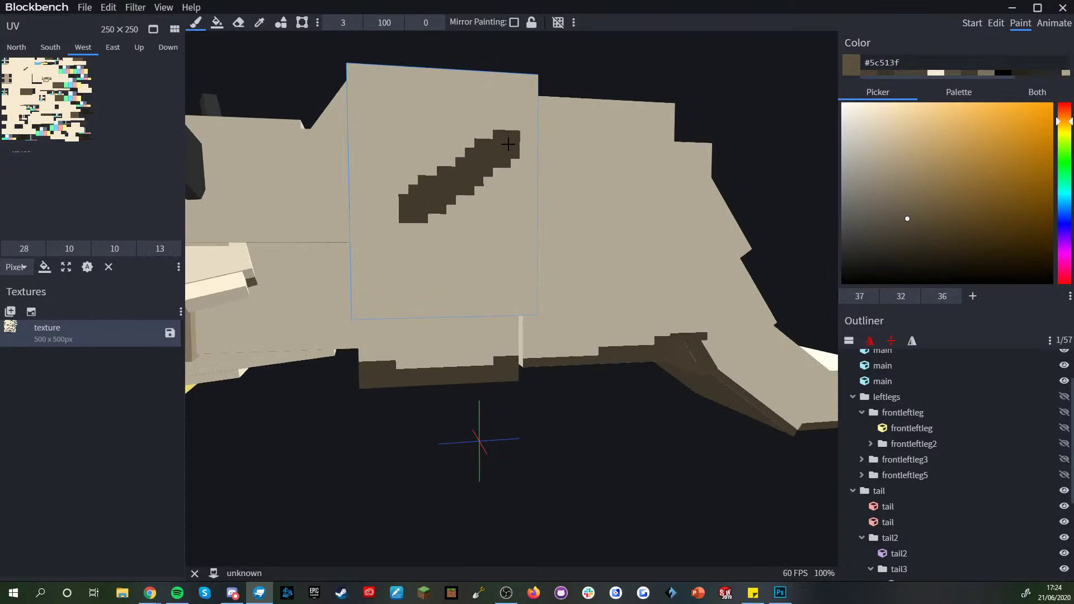
scroll(454, 290, down, 3)
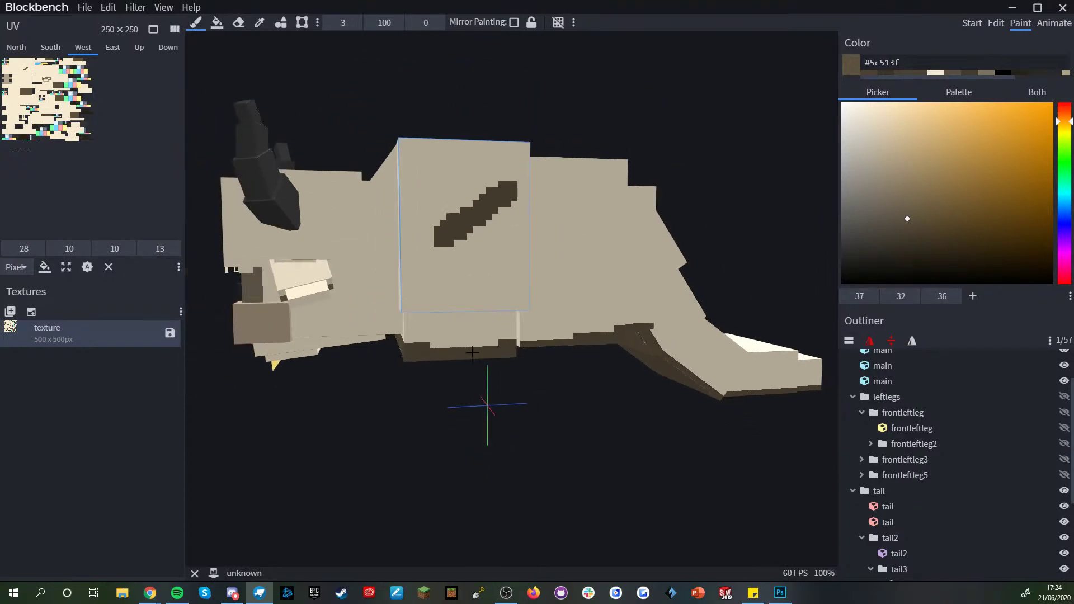
- Undo the diagonal line and its starting dot on the side of the front body block
key(ctrl+z)
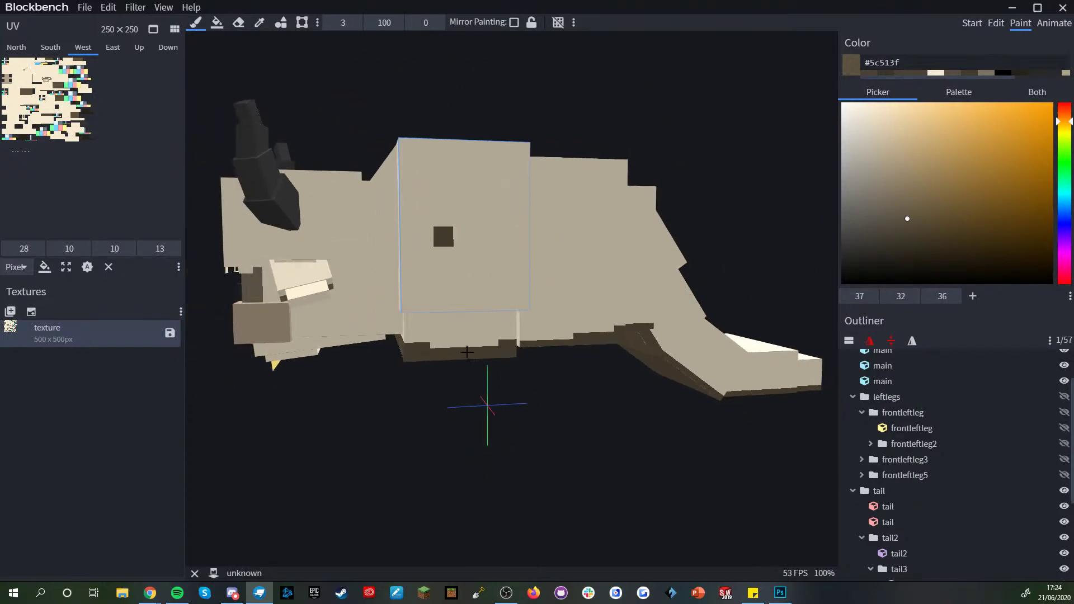
scroll(468, 350, down, 2)
drag(457, 391, 448, 413)
scroll(906, 437, down, 2)
key(ctrl+z)
scroll(937, 539, down, 1)
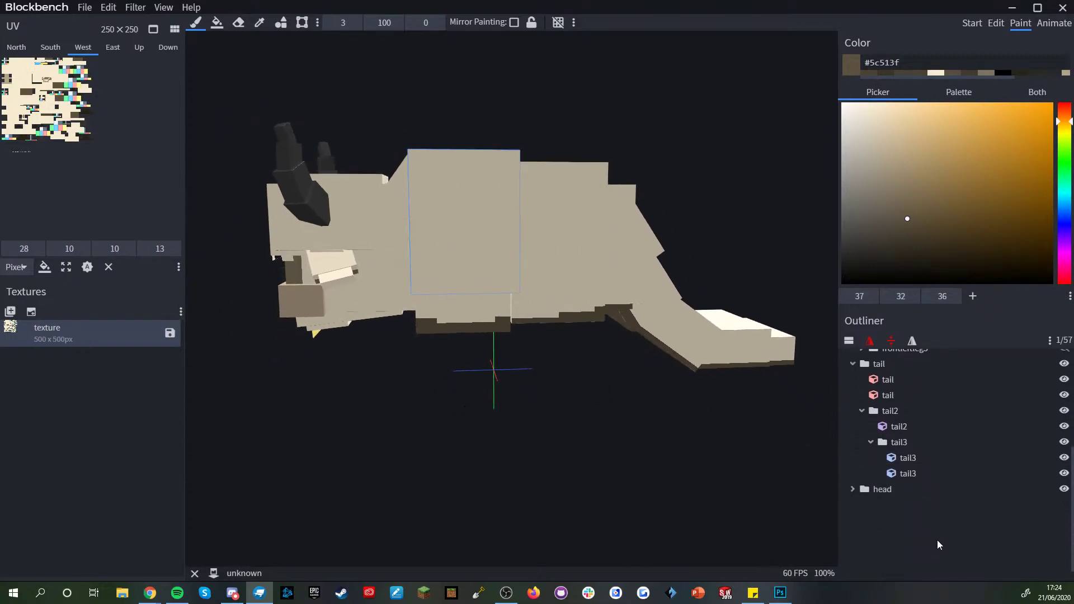
- Sample the underside brown, darken it to #322c20 and set the brush size to 1
click(938, 539)
mouse_move(652, 476)
mouse_down()
mouse_move(633, 456)
mouse_move(686, 473)
mouse_move(635, 396)
mouse_move(719, 408)
mouse_move(703, 450)
mouse_move(632, 448)
mouse_move(690, 306)
mouse_move(689, 336)
mouse_move(587, 358)
mouse_move(630, 398)
mouse_move(718, 393)
mouse_move(748, 417)
mouse_move(690, 458)
mouse_move(709, 494)
mouse_up()
drag(606, 501, 740, 313)
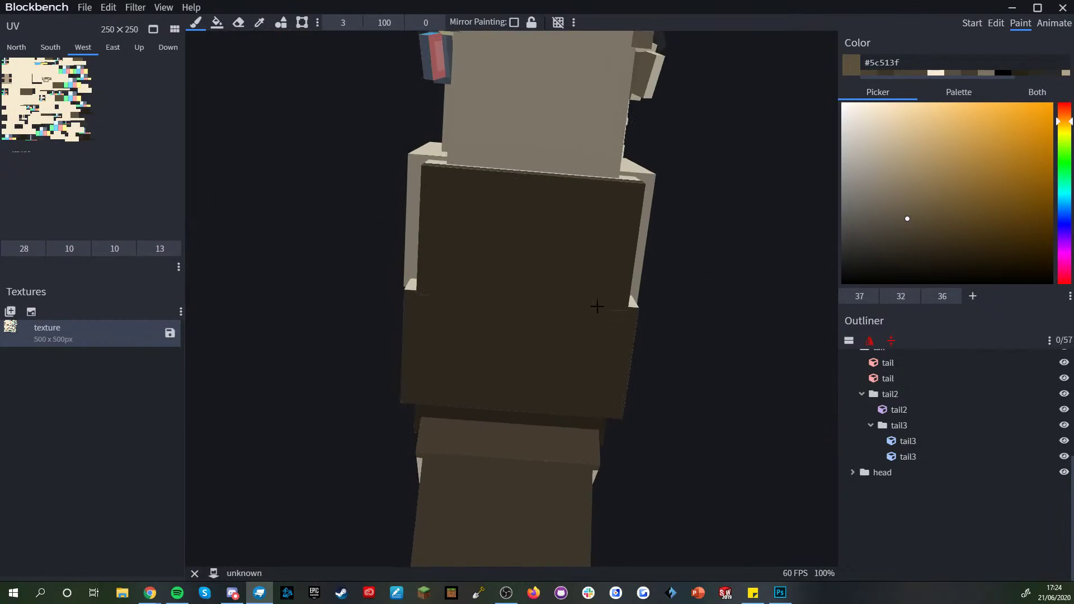
drag(595, 428, 514, 337)
drag(638, 302, 551, 372)
scroll(465, 428, up, 4)
scroll(465, 427, up, 3)
alt+click(373, 303)
mouse_move(908, 237)
mouse_down()
mouse_move(899, 243)
mouse_move(921, 245)
mouse_up()
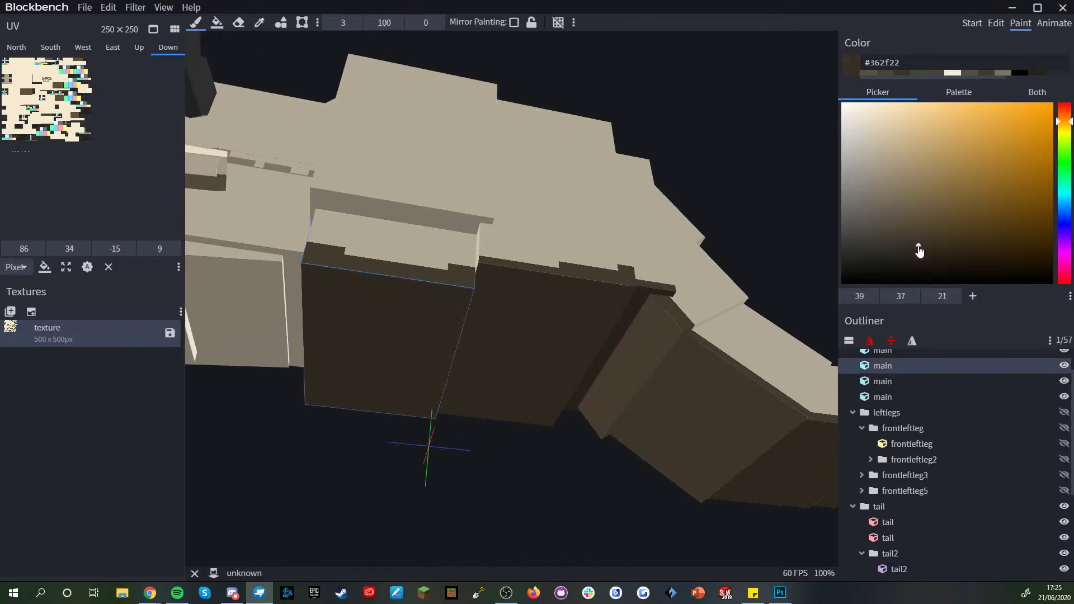
click(328, 23)
click(328, 23)
- Draw two straight #322c20 lines across the underside of the front body block, one near its front and one near its rear
drag(457, 556, 485, 440)
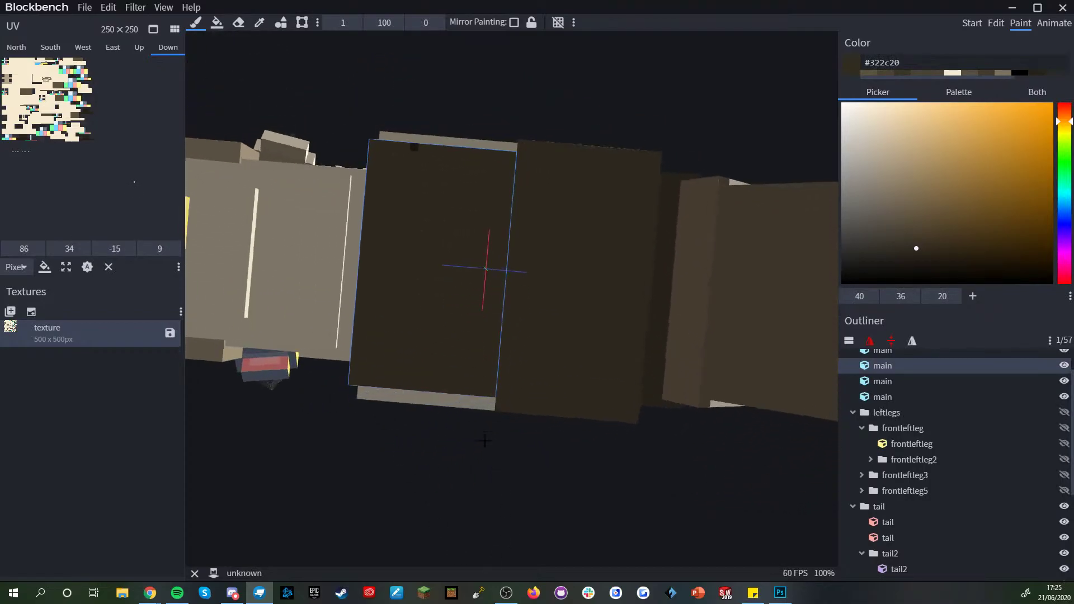
shift+click(388, 382)
scroll(401, 400, down, 3)
drag(425, 481, 440, 507)
key(ctrl+z)
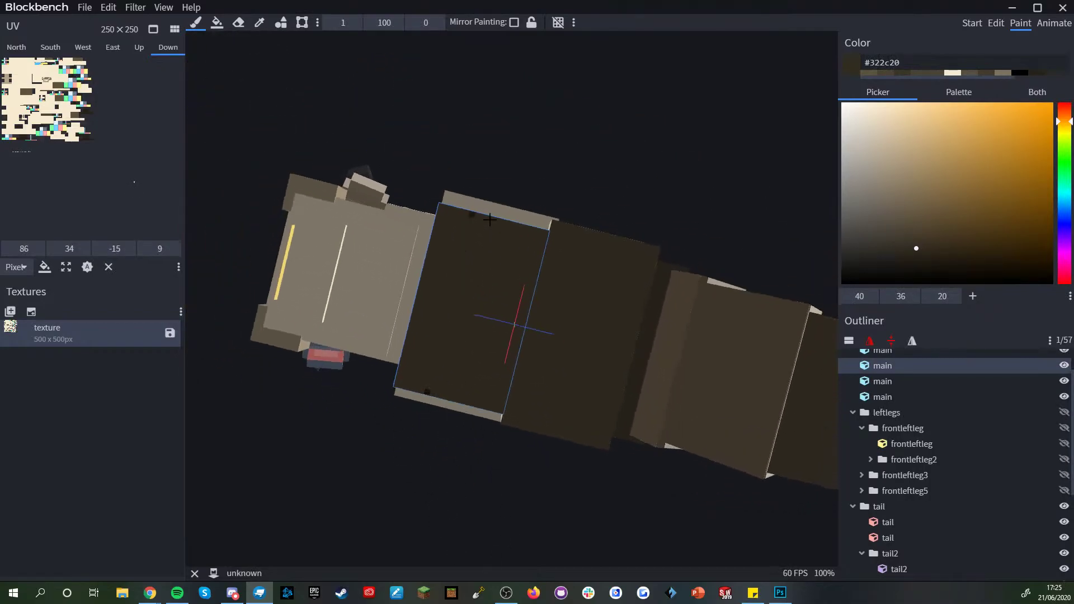
shift+click(473, 213)
mouse_move(595, 193)
mouse_down()
mouse_move(709, 286)
mouse_move(508, 335)
mouse_up()
scroll(508, 335, up, 1)
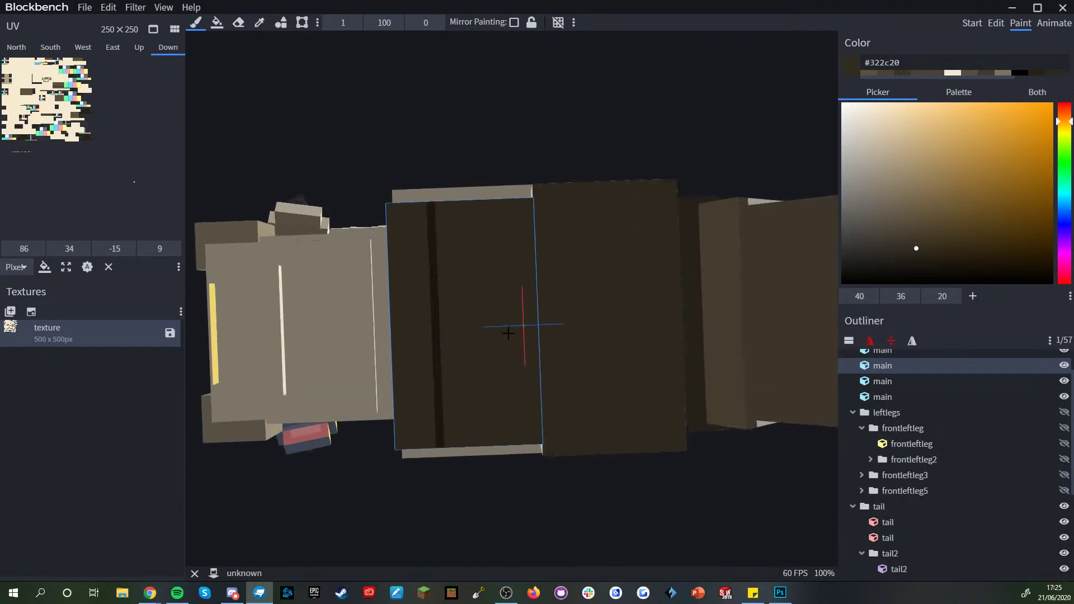
shift+click(517, 442)
- Draw two straight #322c20 lines across the rear body block's underside, one near its middle and one along its rear edge
right_drag(588, 227, 573, 244)
click(598, 454)
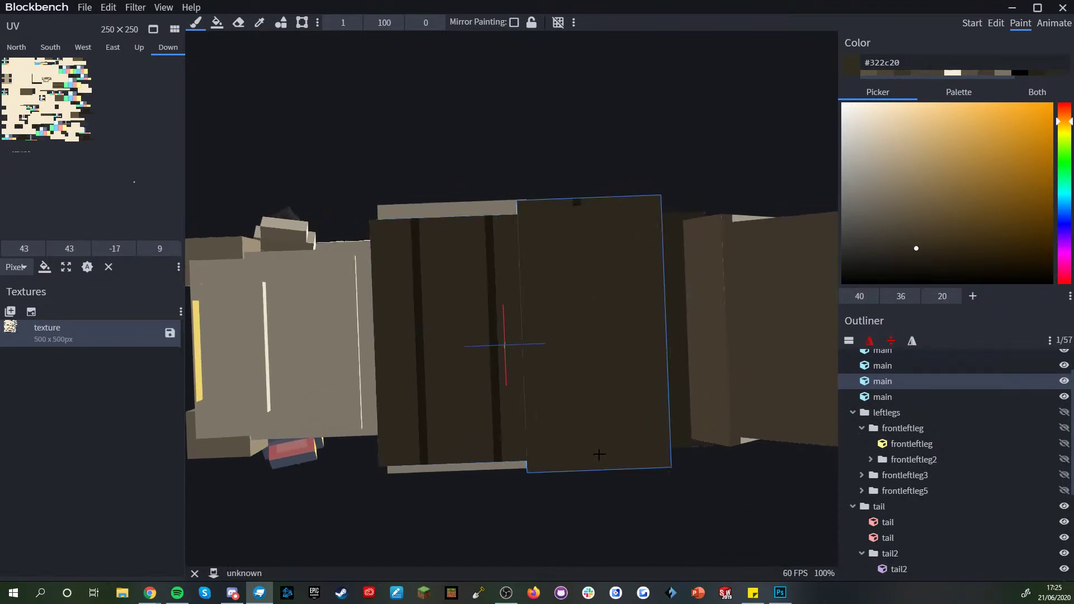
shift+click(591, 470)
key(ctrl+z)
shift+click(576, 201)
scroll(619, 279, down, 6)
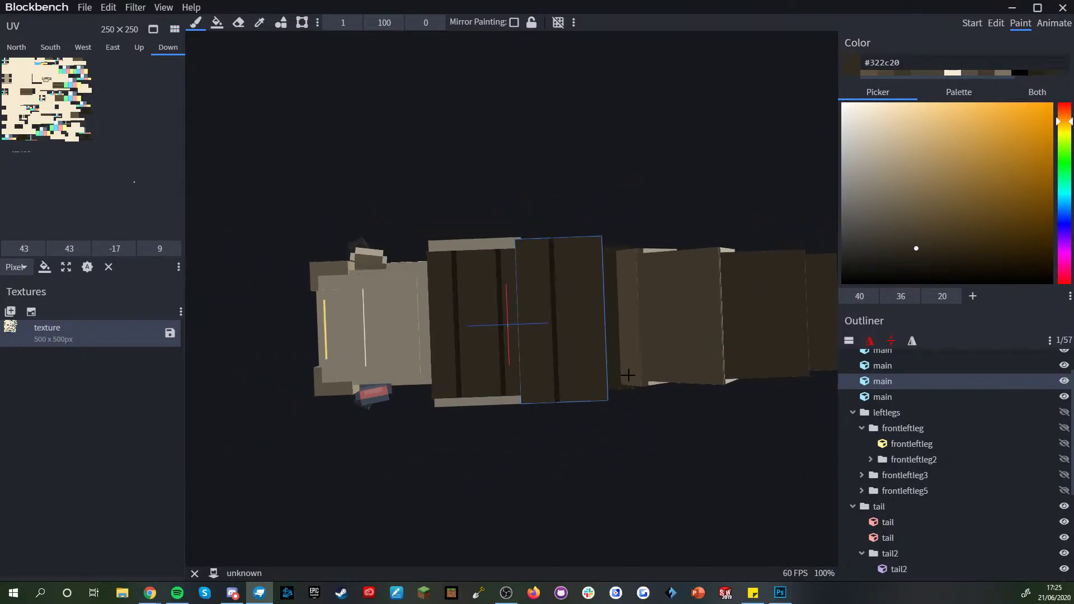
right_drag(664, 463, 649, 448)
mouse_move(650, 448)
mouse_down()
mouse_move(753, 510)
mouse_move(673, 513)
mouse_move(592, 468)
mouse_up()
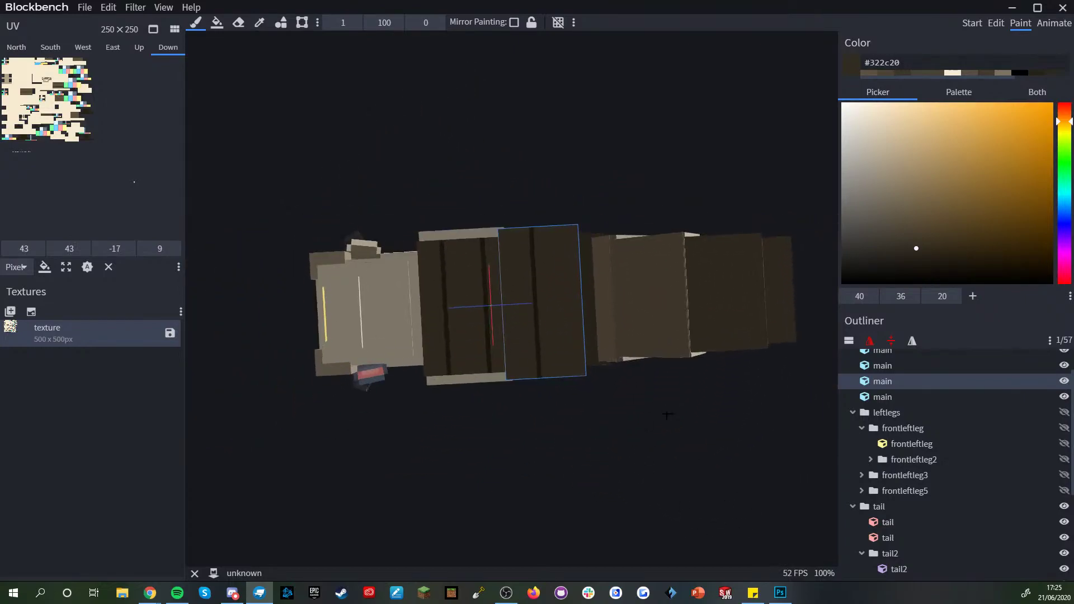
scroll(591, 469, up, 4)
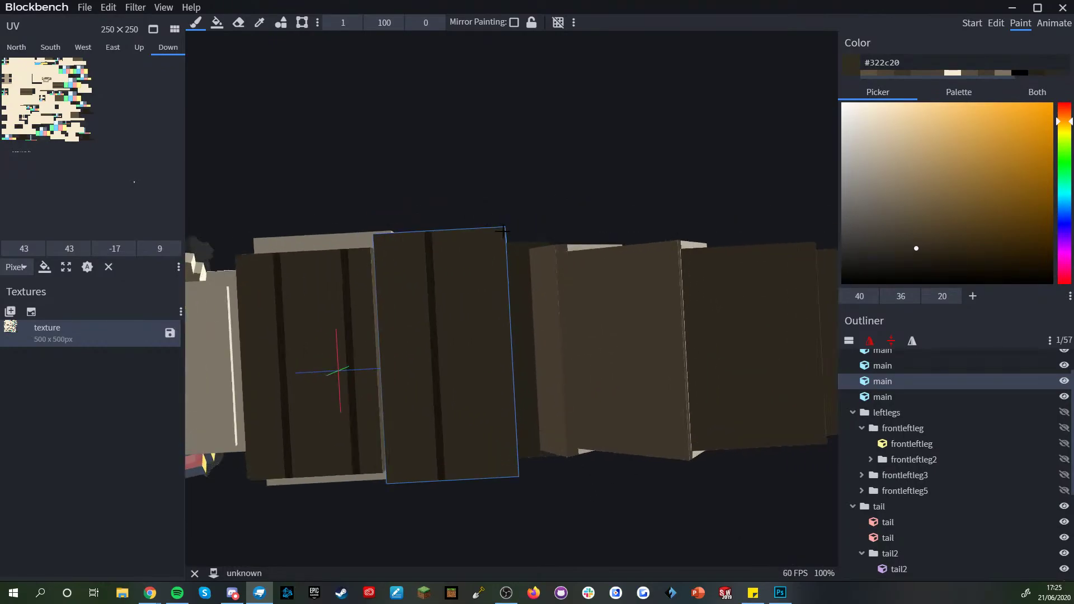
shift+click(516, 469)
- Draw one straight #322c20 line across the underside of the first tail block and one across the second
mouse_move(531, 123)
mouse_down()
mouse_move(538, 187)
mouse_move(635, 214)
mouse_move(732, 197)
mouse_move(644, 160)
mouse_move(526, 143)
mouse_move(576, 159)
mouse_move(543, 167)
mouse_move(508, 196)
mouse_move(612, 209)
mouse_move(571, 303)
mouse_up()
click(559, 295)
shift+click(356, 315)
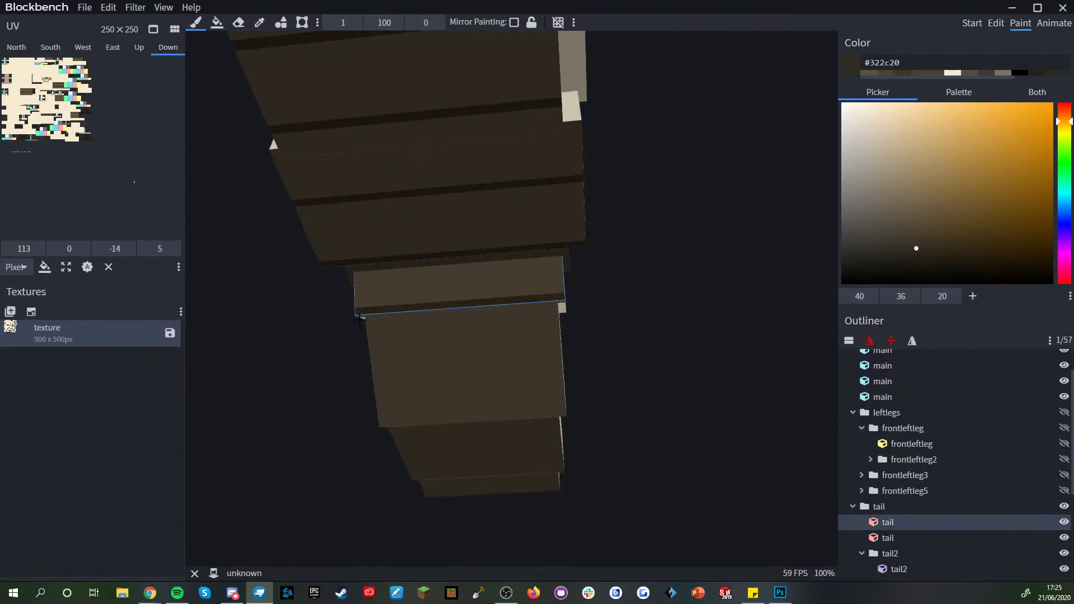
click(378, 371)
shift+click(558, 365)
- Draw two straight #322c20 lines across the underside of the third tail block and one across the tail tip block
mouse_move(582, 412)
mouse_down()
mouse_move(599, 409)
mouse_move(588, 380)
mouse_up()
click(562, 319)
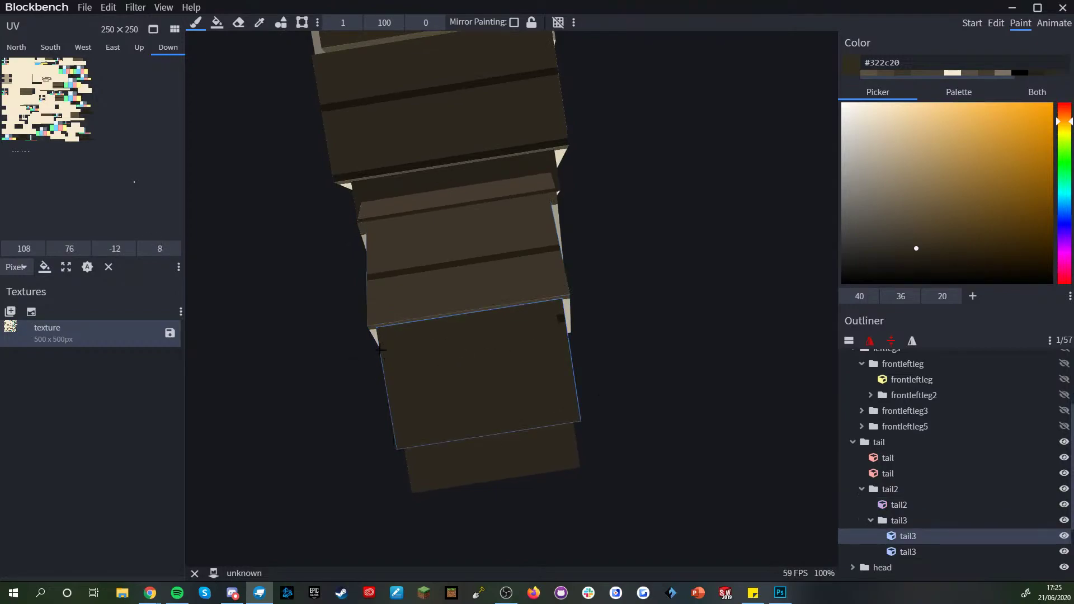
drag(560, 319, 455, 302)
scroll(505, 480, down, 2)
scroll(636, 182, up, 5)
right_drag(636, 182, 559, 228)
scroll(526, 246, up, 5)
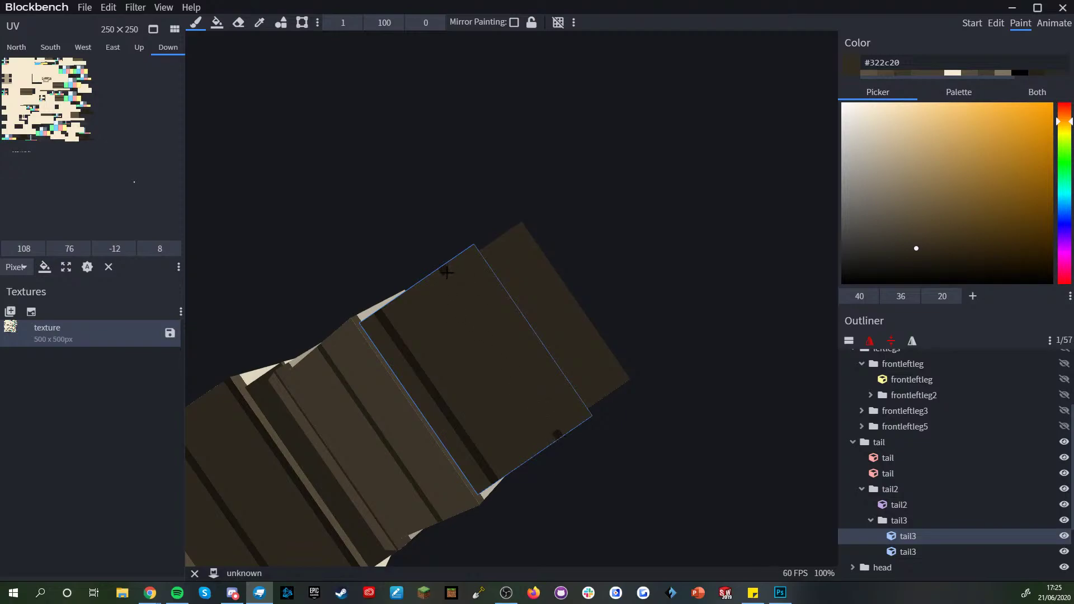
shift+click(447, 272)
click(508, 234)
shift+click(611, 390)
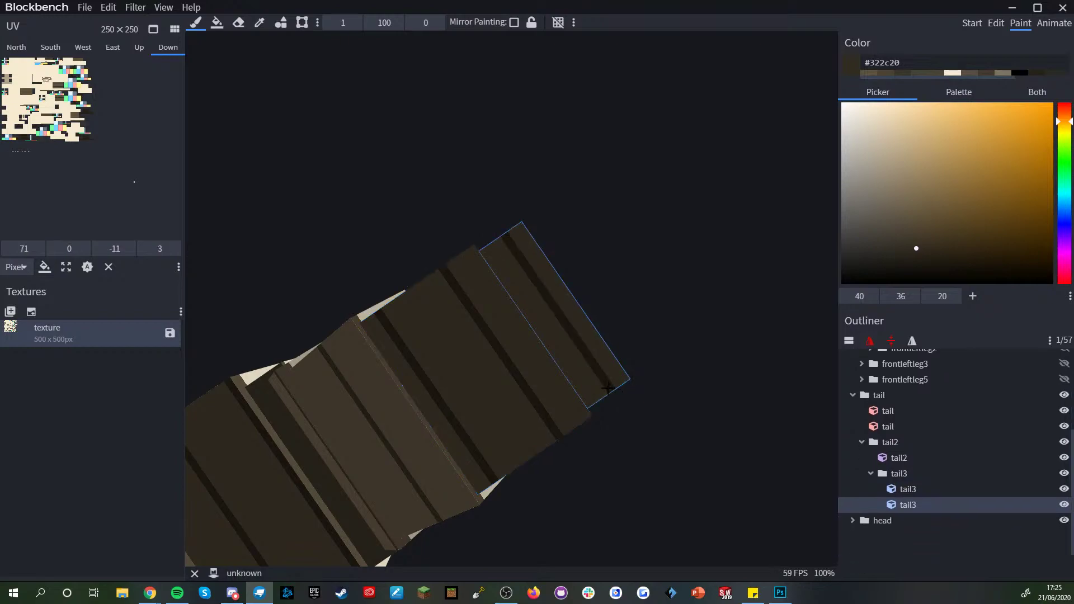
- Enable Mirror Painting and paint forward-stepping #322c20 ends on the first line of the front body block's underside
scroll(629, 431, down, 5)
drag(633, 441, 721, 487)
click(844, 534)
scroll(578, 240, down, 4)
drag(577, 240, 470, 360)
scroll(491, 370, up, 7)
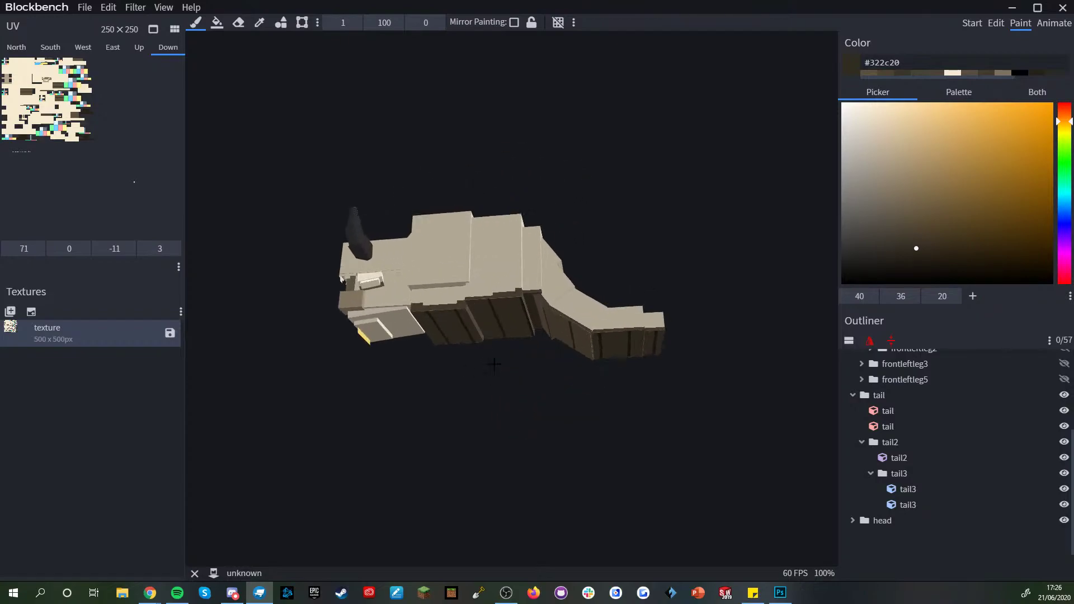
drag(582, 302, 296, 307)
click(335, 296)
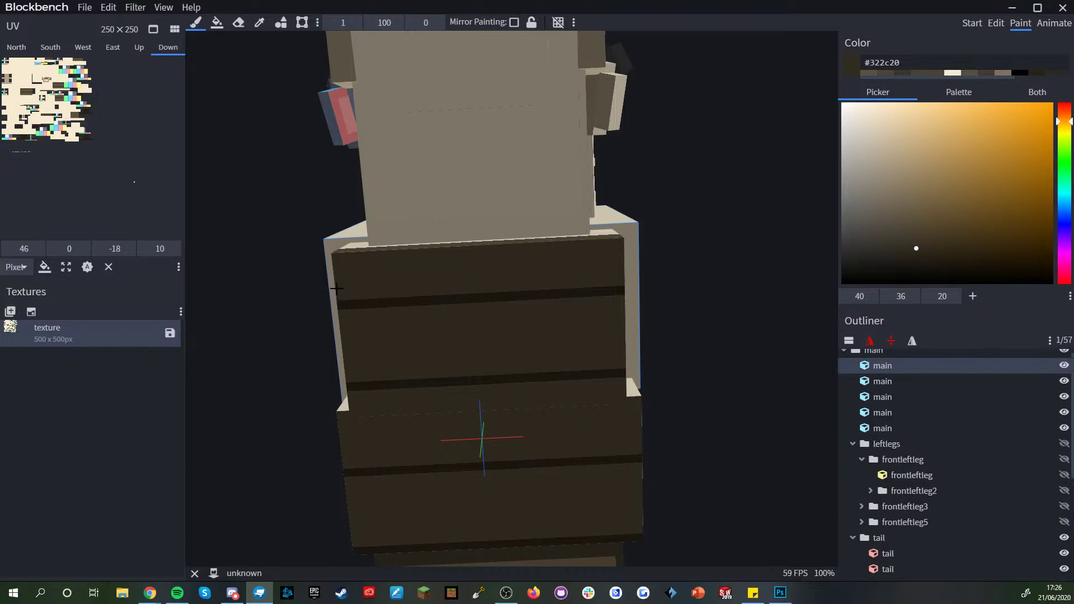
click(342, 292)
click(492, 30)
click(493, 25)
drag(342, 283, 384, 291)
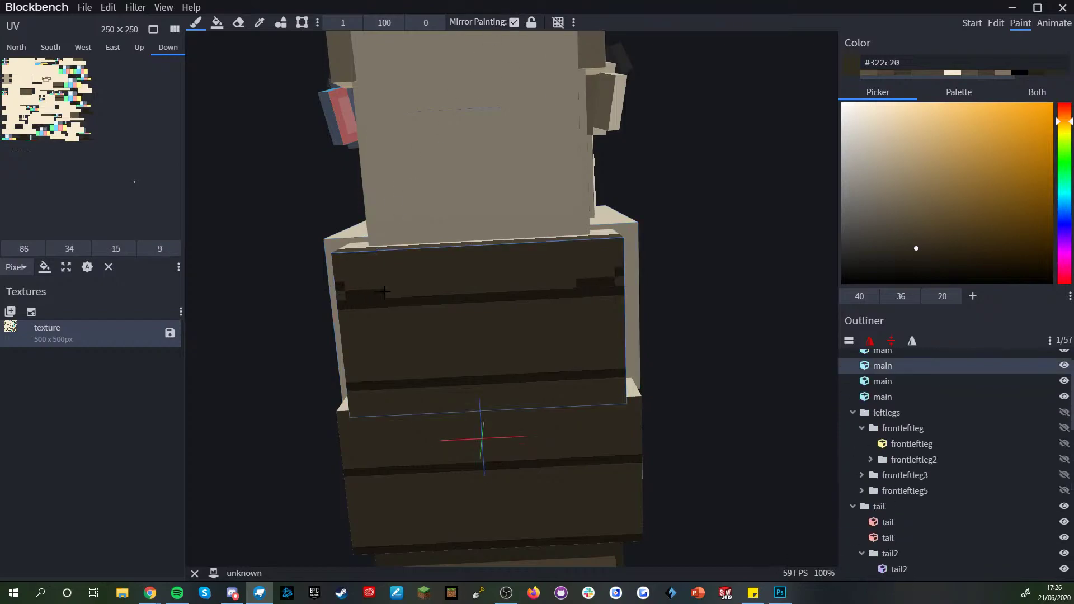
- Step the ends of the front body block's second underside line and paint over leftover straight pixels with #5c513f
right_drag(499, 316, 543, 253)
alt+click(457, 260)
drag(435, 238, 388, 244)
alt+click(387, 305)
mouse_move(404, 315)
mouse_down()
mouse_move(450, 316)
mouse_move(412, 321)
mouse_up()
alt+click(448, 330)
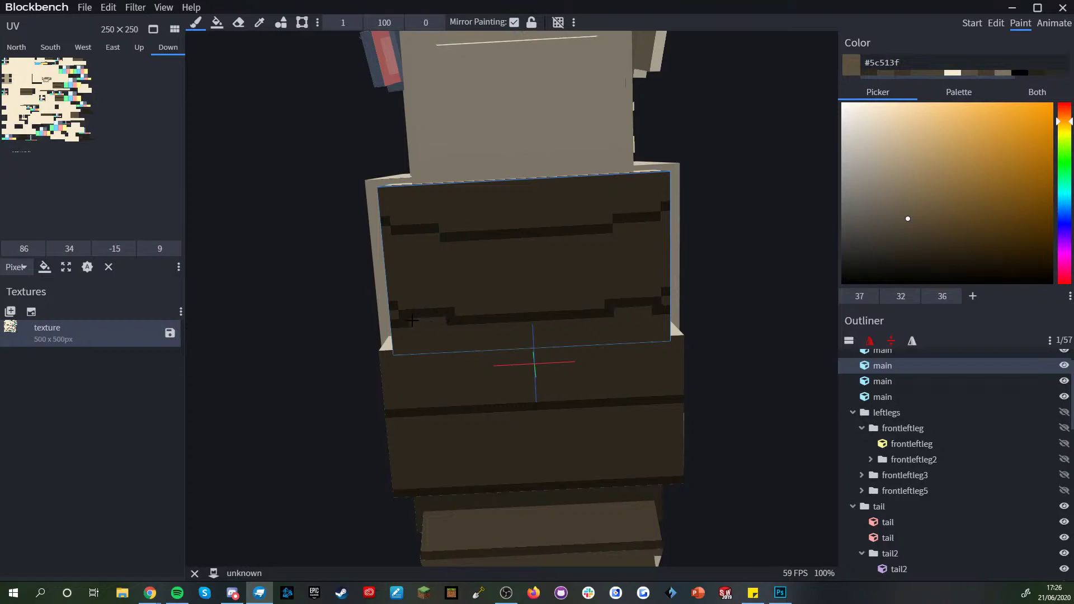
click(452, 321)
- Sample #322c20 and paint mirrored stepped ends on the middle line of the rear body block's underside
scroll(559, 347, down, 5)
mouse_move(664, 375)
mouse_down()
mouse_move(564, 388)
mouse_move(562, 342)
mouse_up()
scroll(562, 342, up, 4)
right_drag(562, 343, 408, 377)
scroll(417, 353, up, 3)
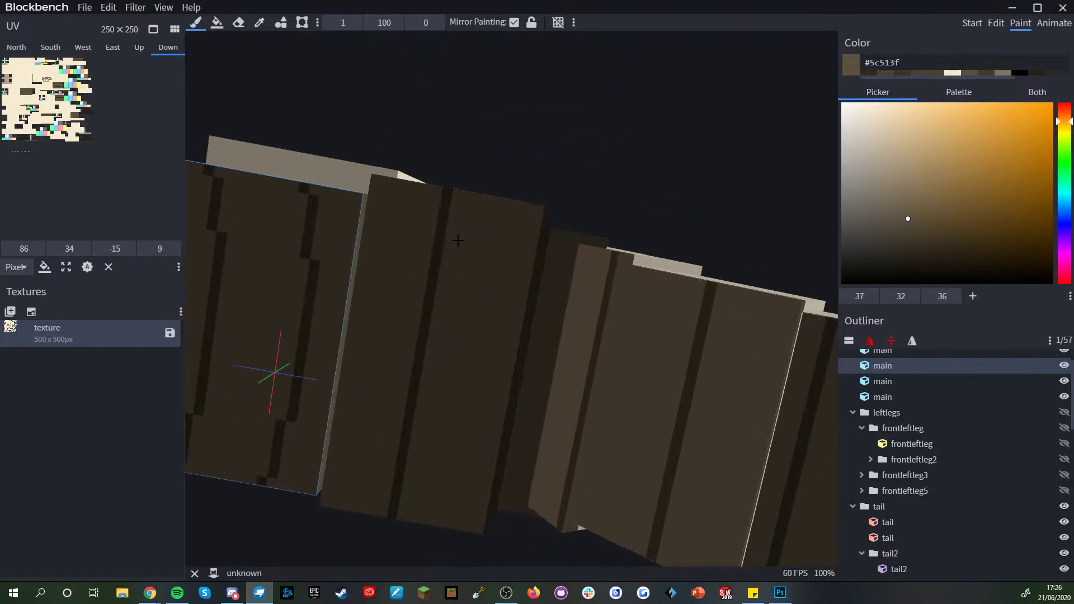
alt+click(440, 222)
right_drag(441, 221, 622, 235)
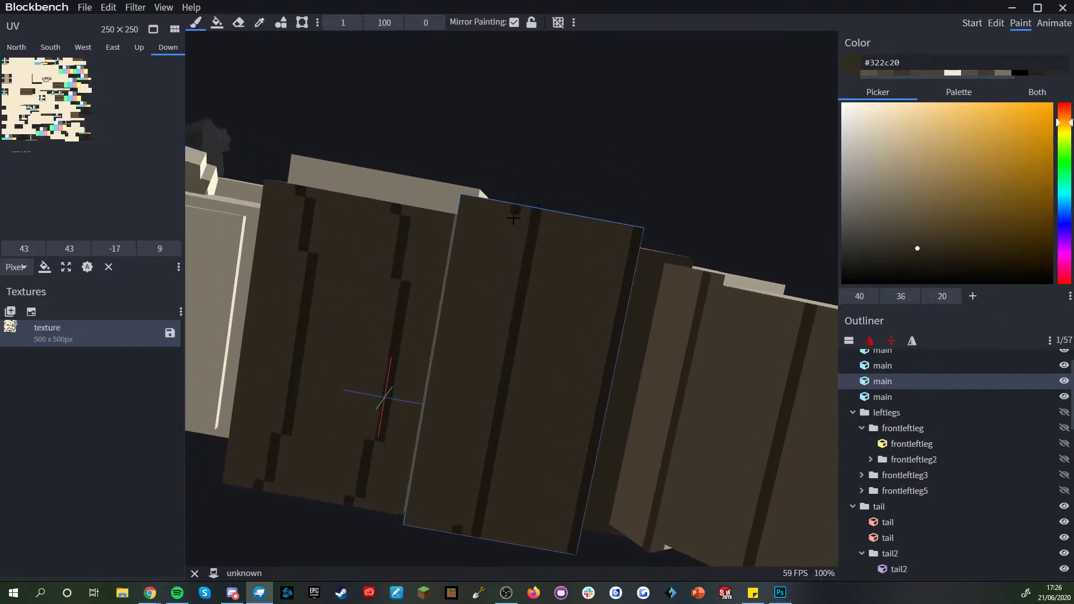
drag(522, 233, 501, 321)
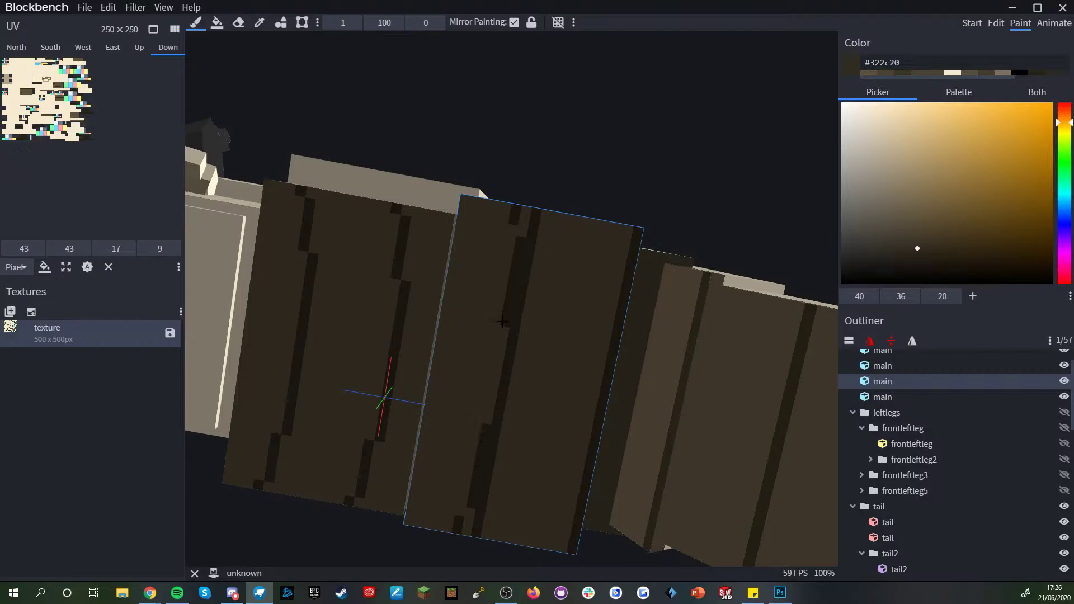
key(ctrl+z)
drag(521, 233, 513, 302)
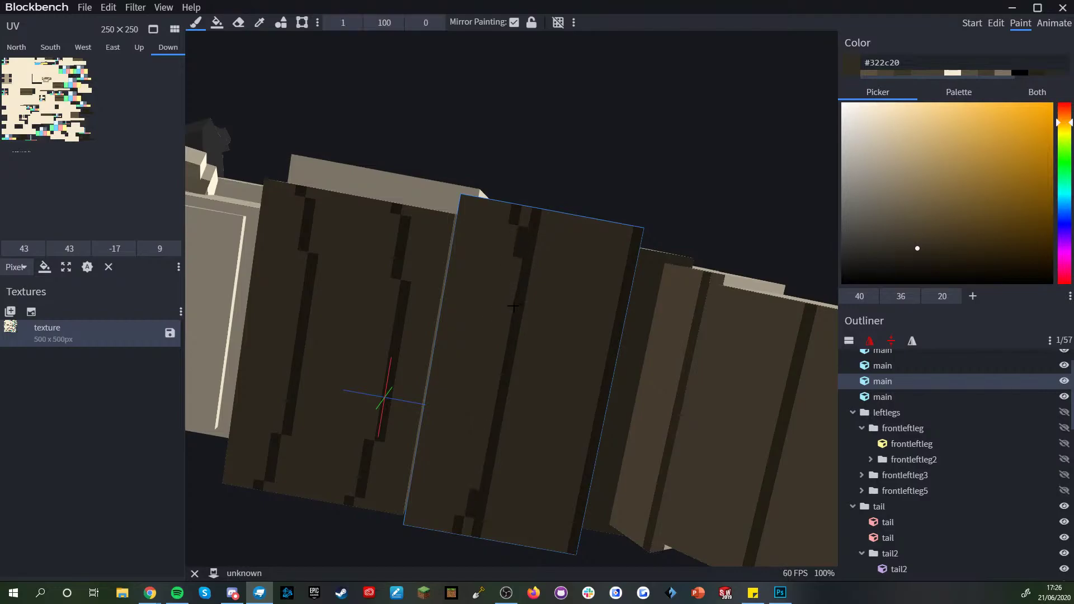
- Refine the steps of the rear body block's middle line, covering its leftover straight ends with #5c513f
alt+click(522, 216)
click(516, 211)
alt+click(517, 221)
click(505, 207)
drag(513, 226, 526, 285)
alt+click(524, 218)
drag(531, 246, 538, 216)
drag(618, 182, 678, 198)
scroll(664, 212, down, 6)
drag(634, 245, 578, 273)
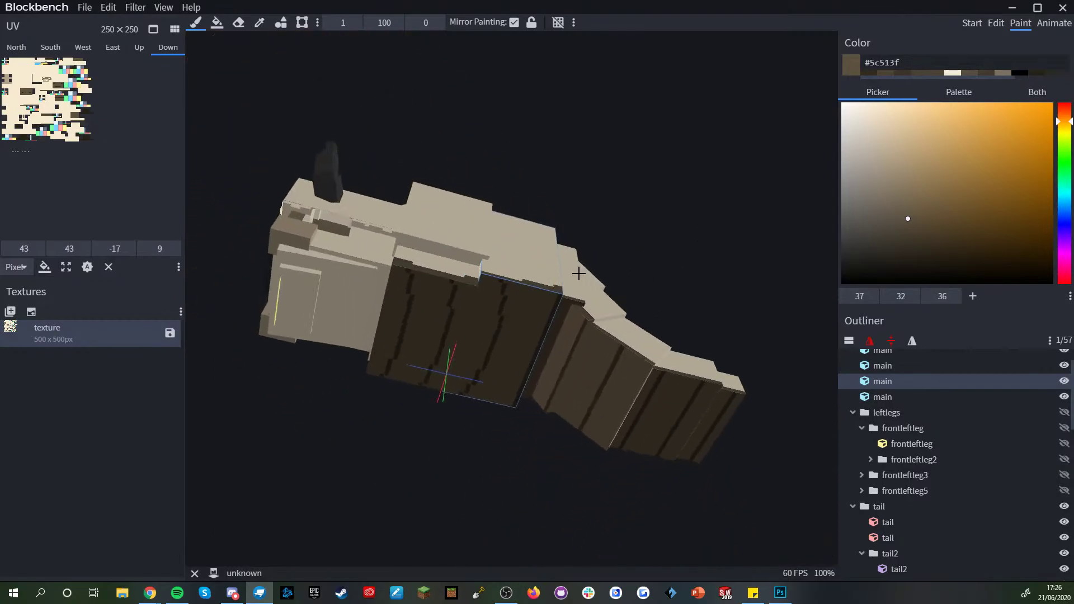
- Paint mirrored #322c20 stepped ends on the rear body block's rear edge line and cover the excess with #5c513f
scroll(606, 173, up, 2)
drag(606, 172, 677, 115)
scroll(679, 242, up, 6)
drag(708, 224, 740, 225)
alt+click(603, 328)
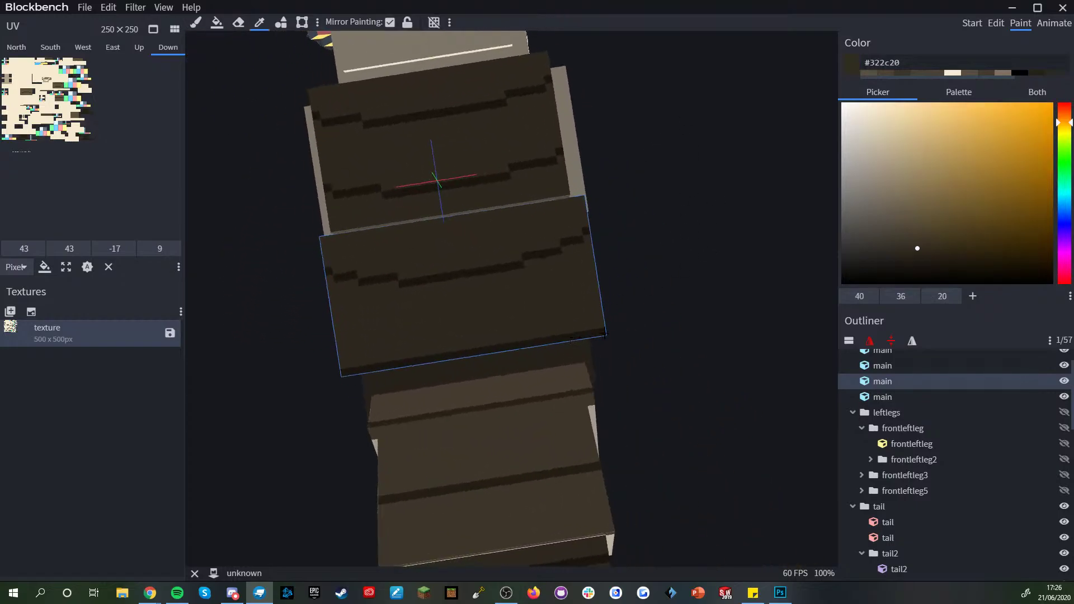
scroll(603, 319, up, 3)
mouse_move(621, 335)
mouse_down()
mouse_move(580, 339)
mouse_move(624, 345)
mouse_up()
click(573, 341)
alt+click(634, 340)
scroll(642, 396, down, 6)
mouse_move(642, 385)
mouse_down()
mouse_move(590, 448)
mouse_move(591, 464)
mouse_up()
scroll(972, 528, down, 2)
scroll(951, 520, down, 3)
click(930, 515)
- Step the ends of the first tail block's underside line in #322c20 and cover the leftover straight pixels with #5c513f
drag(794, 425, 791, 381)
scroll(676, 381, up, 8)
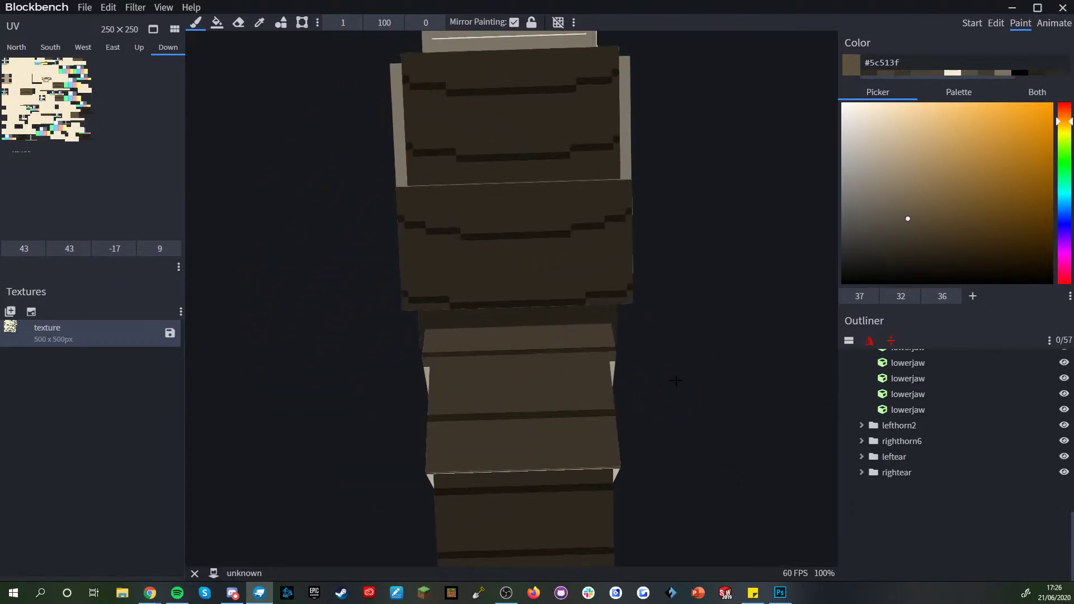
alt+click(447, 379)
drag(353, 380, 336, 354)
drag(399, 399, 430, 400)
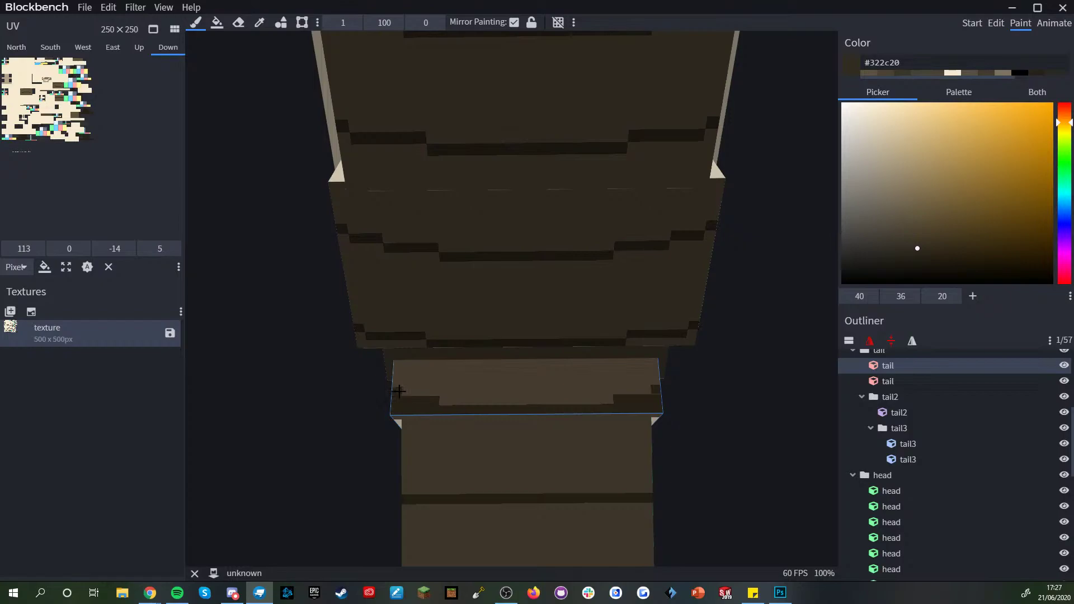
alt+click(406, 392)
click(407, 406)
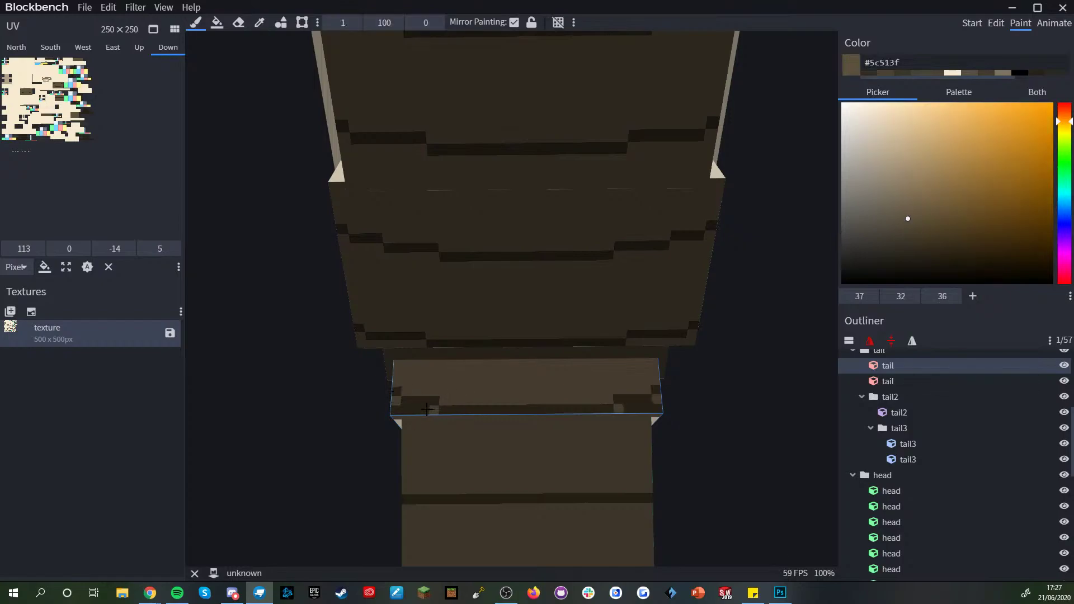
drag(429, 409, 395, 413)
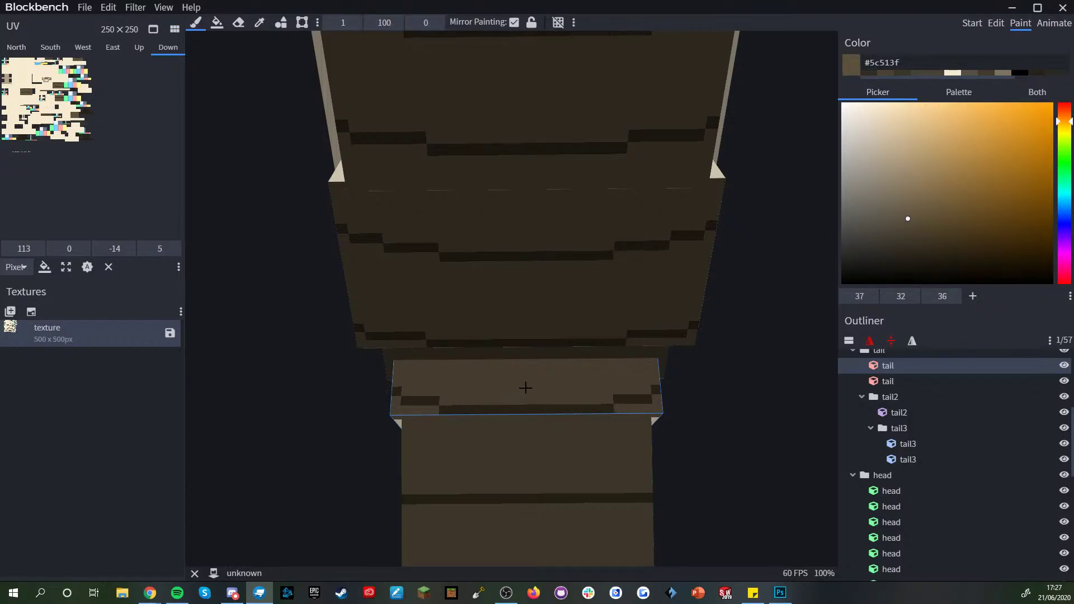
- Find the Screencast Keys plugin among the available plugins, expand its description and install it
click(163, 7)
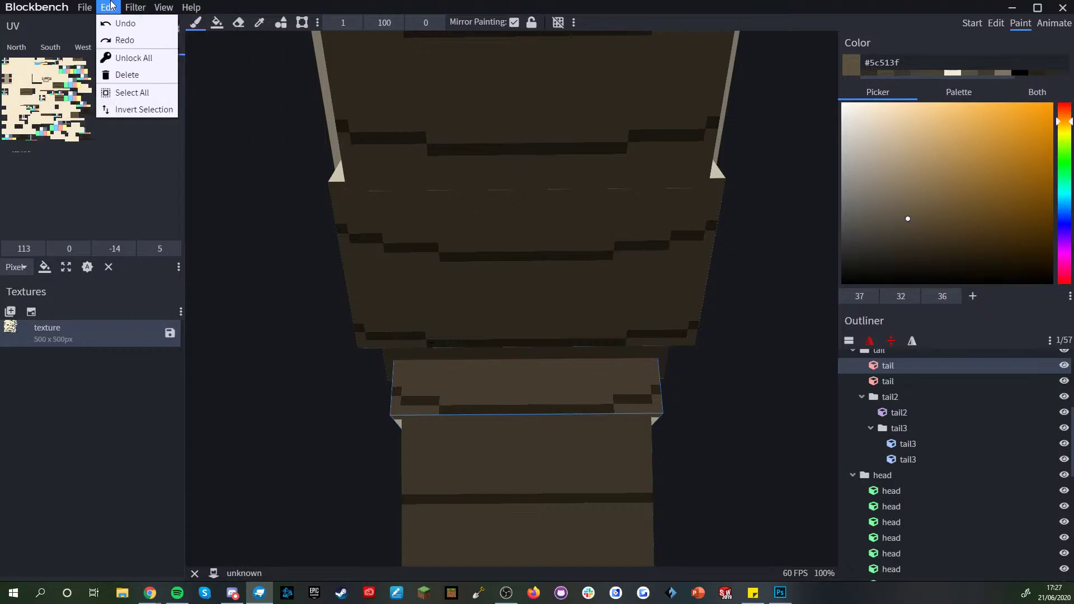
click(145, 24)
scroll(523, 218, down, 1)
scroll(529, 240, up, 1)
click(496, 52)
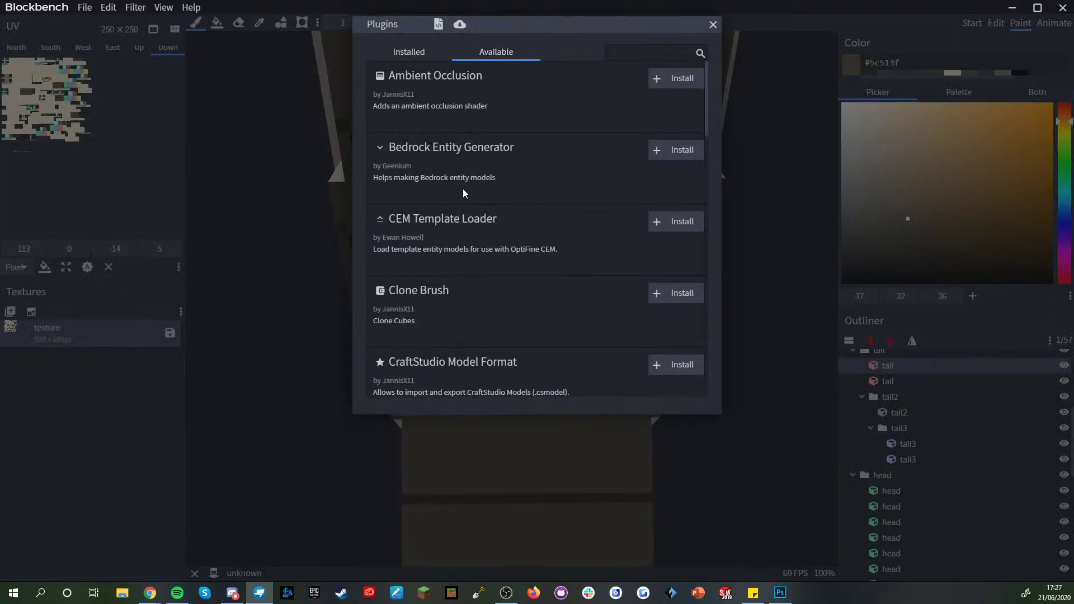
scroll(518, 278, down, 2)
mouse_move(707, 118)
mouse_down()
mouse_move(675, 348)
mouse_move(660, 334)
mouse_up()
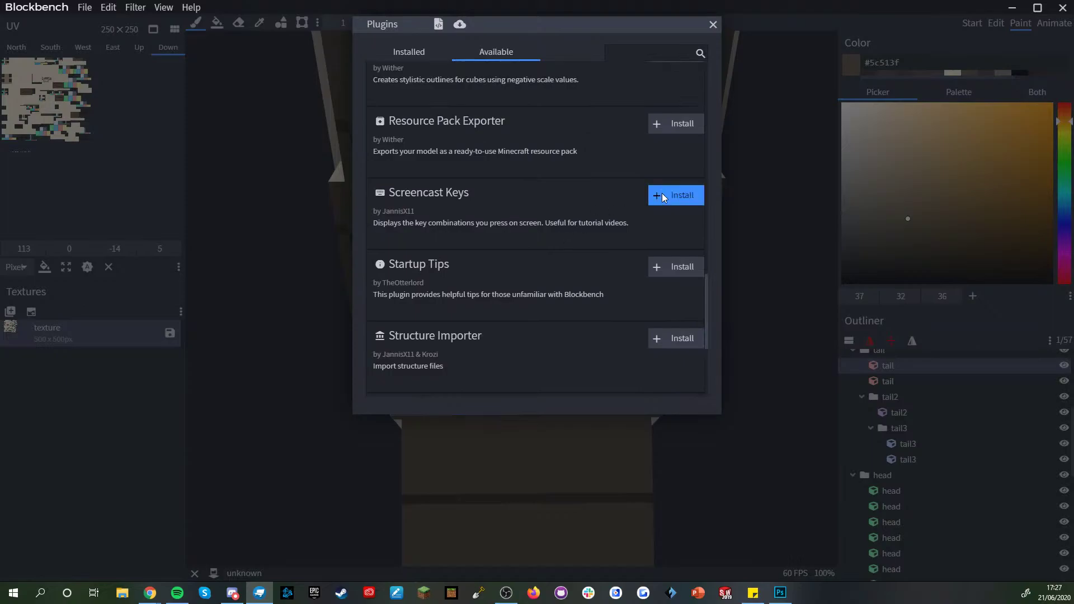
click(457, 223)
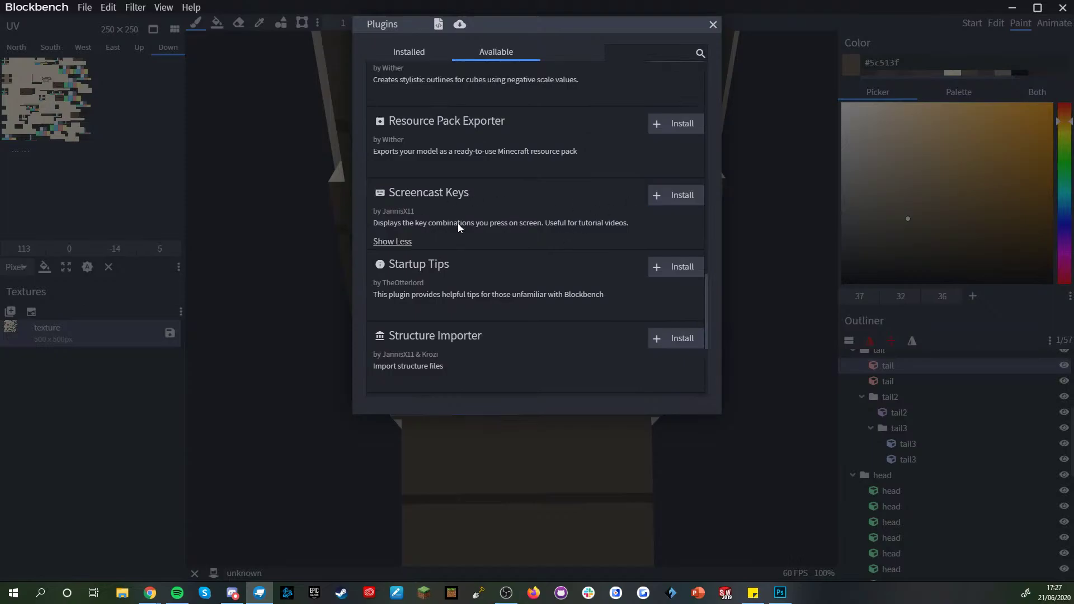
click(664, 198)
click(751, 318)
- Give the second tail block's underside line mirrored #322c20 stepped ends, covering the leftover straight pixels with #5c513f
scroll(734, 416, up, 5)
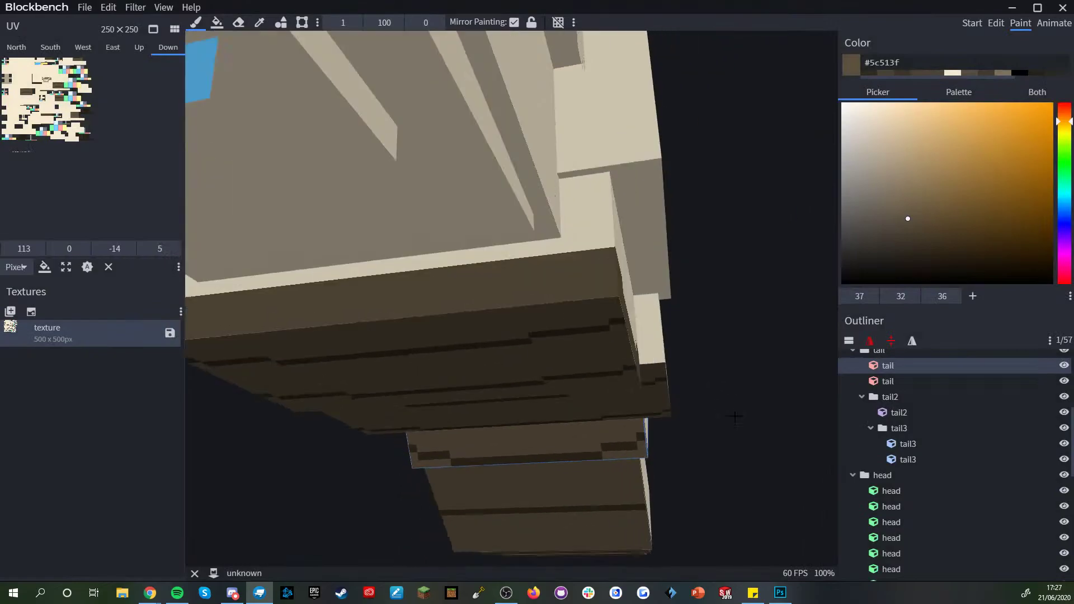
scroll(734, 416, down, 3)
drag(717, 409, 688, 350)
scroll(475, 381, up, 2)
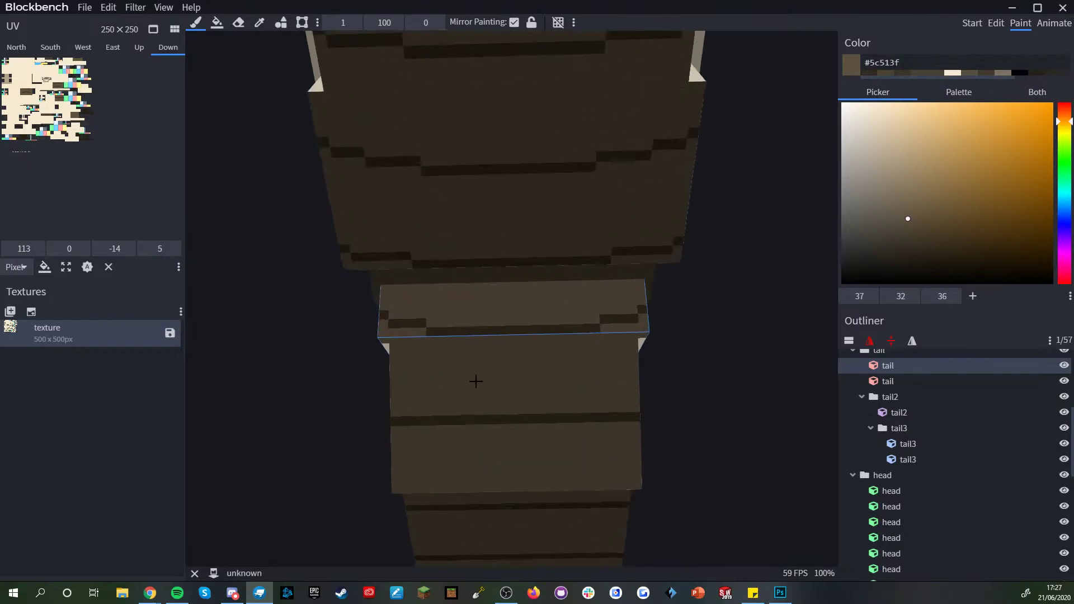
click(409, 426)
alt+click(405, 420)
click(395, 402)
mouse_move(405, 411)
mouse_down()
mouse_move(452, 412)
mouse_move(414, 424)
mouse_move(433, 431)
mouse_up()
alt+click(450, 433)
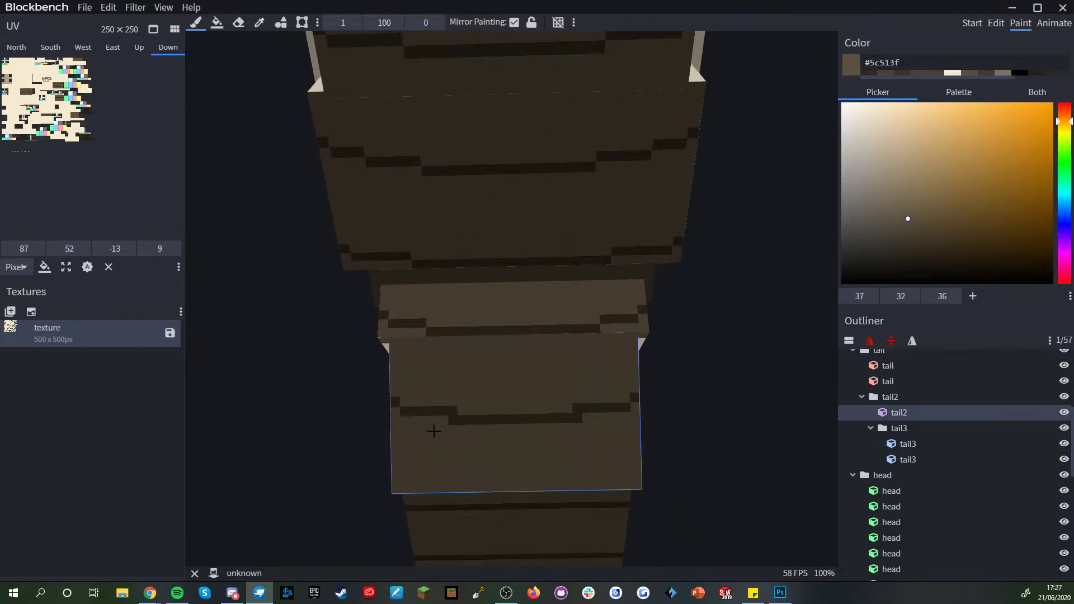
alt+click(465, 420)
click(453, 415)
scroll(566, 436, down, 4)
mouse_move(617, 392)
mouse_down()
mouse_move(618, 369)
mouse_move(403, 232)
mouse_move(710, 368)
mouse_move(532, 403)
mouse_move(643, 425)
mouse_move(496, 451)
mouse_move(436, 501)
mouse_move(450, 359)
mouse_move(611, 458)
mouse_move(623, 388)
mouse_move(648, 396)
mouse_move(598, 343)
mouse_move(568, 434)
mouse_move(530, 441)
mouse_move(484, 311)
mouse_up()
click(480, 317)
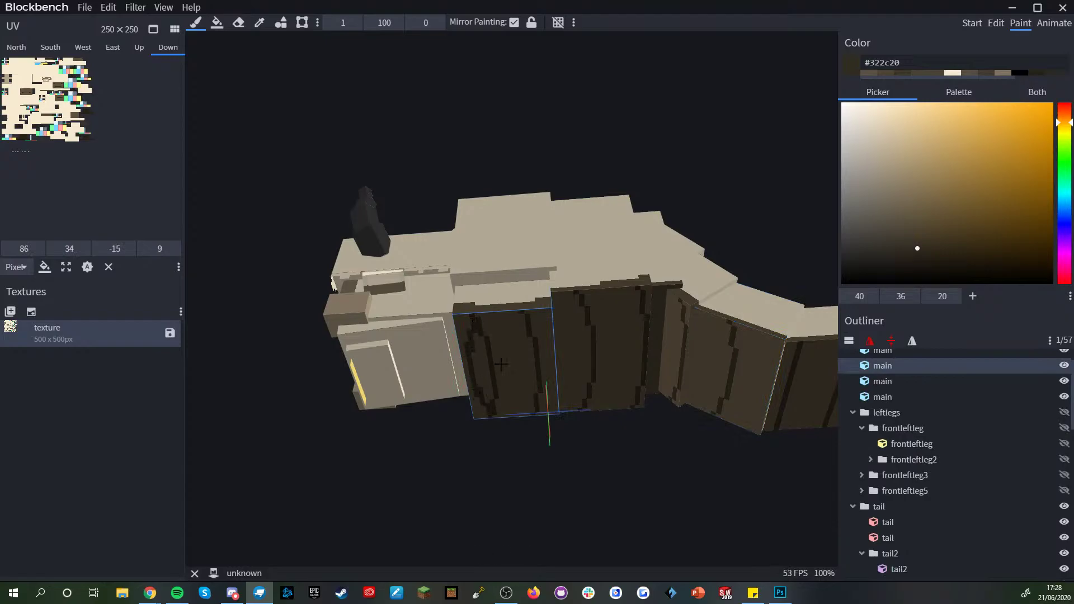
drag(530, 431, 558, 412)
key(ctrl+z)
drag(521, 370, 590, 274)
scroll(587, 270, up, 5)
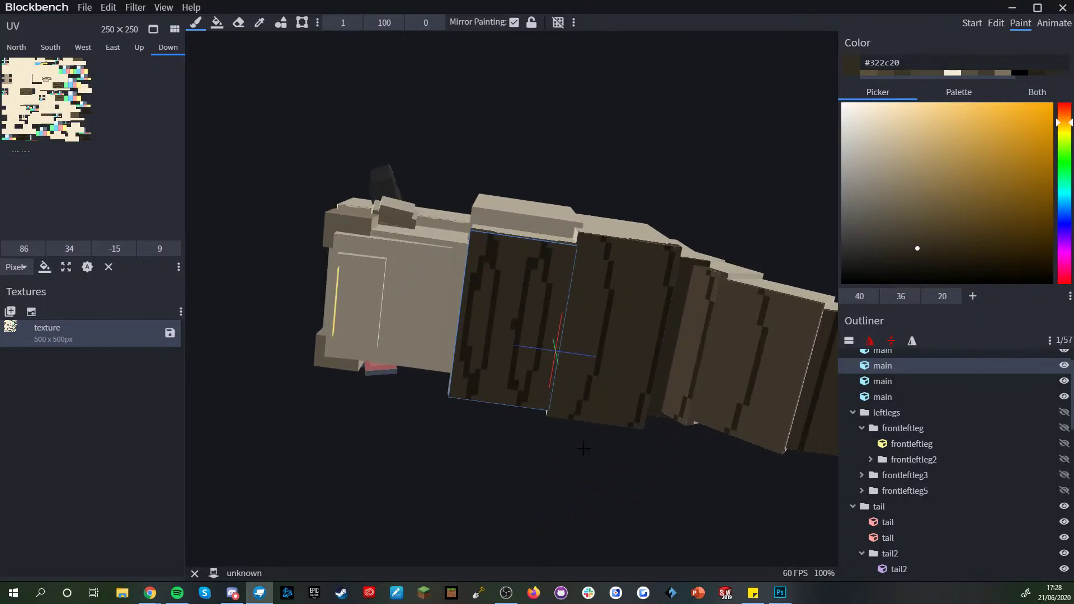
key(ctrl+z)
key(ctrl+z)
- Paint mirrored #322c20 stepped ends and a middle stretch shifted toward the tail tip on the third tail block's front underside line
drag(575, 465, 575, 520)
scroll(575, 521, down, 4)
right_drag(697, 185, 669, 159)
scroll(669, 159, up, 3)
drag(733, 118, 690, 223)
scroll(657, 200, up, 6)
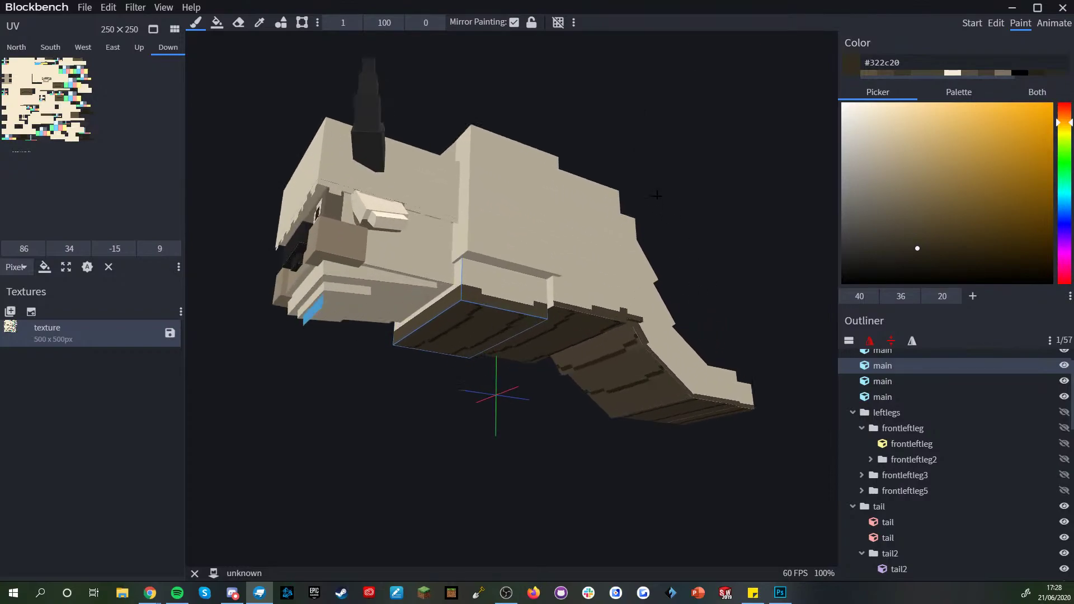
right_drag(657, 199, 548, 99)
drag(657, 197, 684, 136)
scroll(681, 219, up, 6)
drag(680, 218, 690, 84)
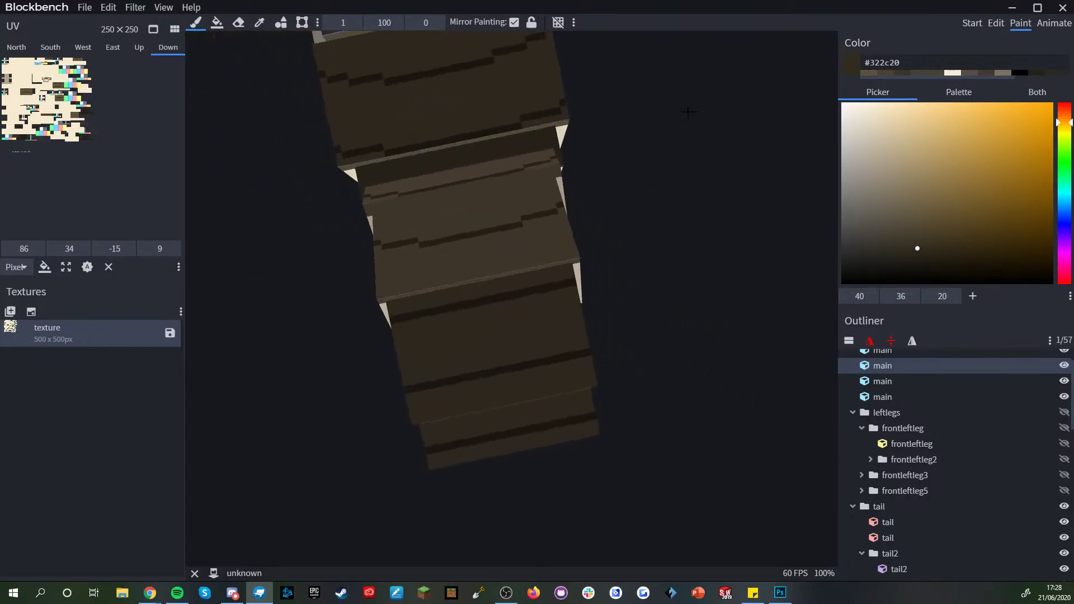
scroll(638, 263, up, 6)
scroll(624, 286, up, 5)
right_drag(624, 285, 628, 305)
click(615, 285)
drag(693, 354, 706, 389)
click(343, 304)
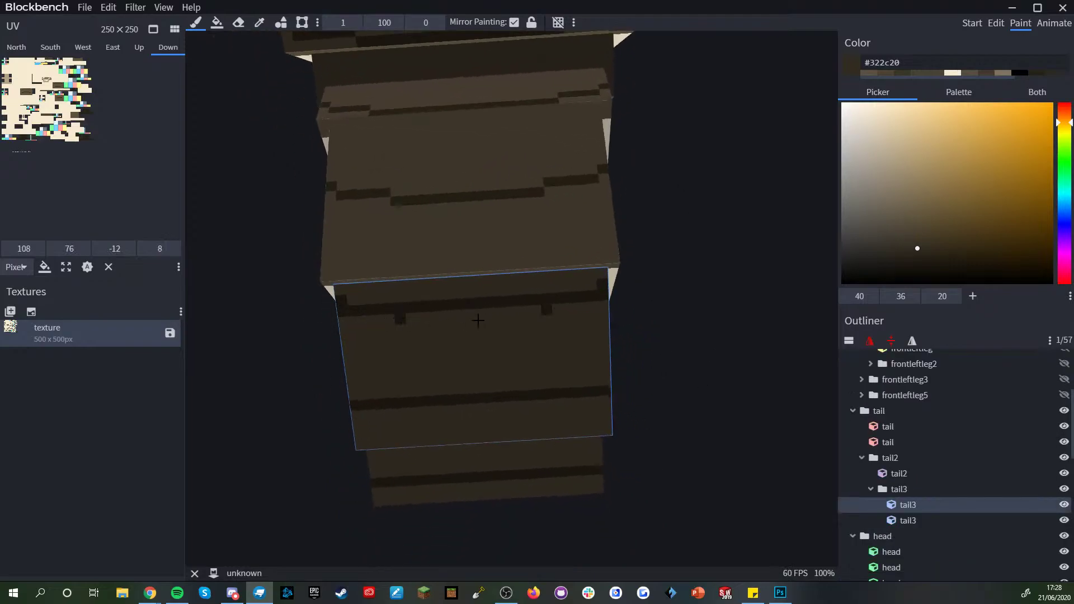
shift+click(535, 309)
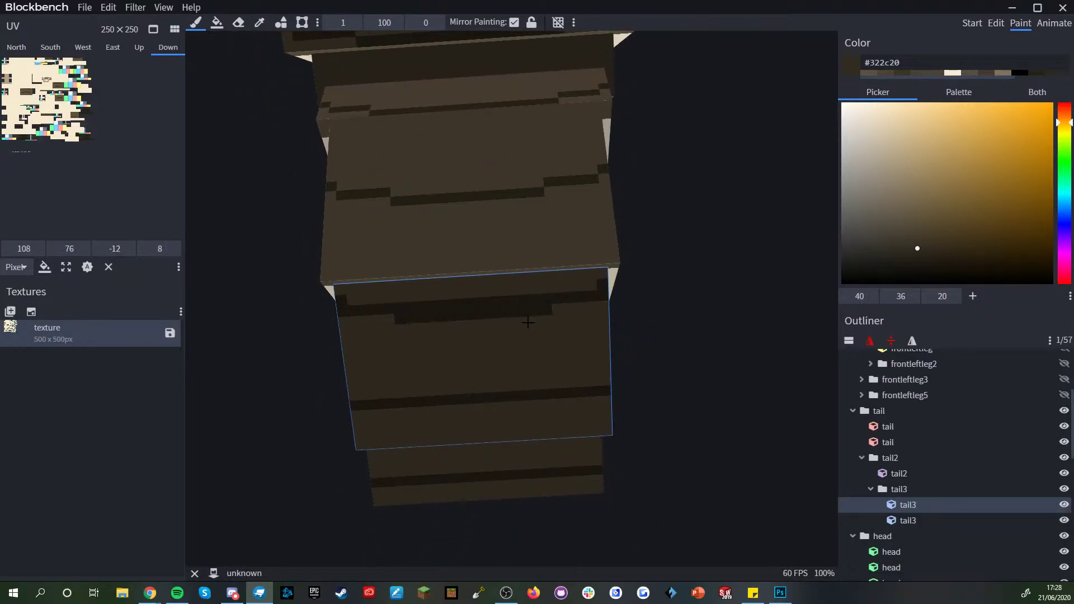
- Cover the leftover straight middle pixels of the third tail block's front line with #5c513f
key(ctrl+z)
key(ctrl+y)
alt+click(421, 294)
click(407, 305)
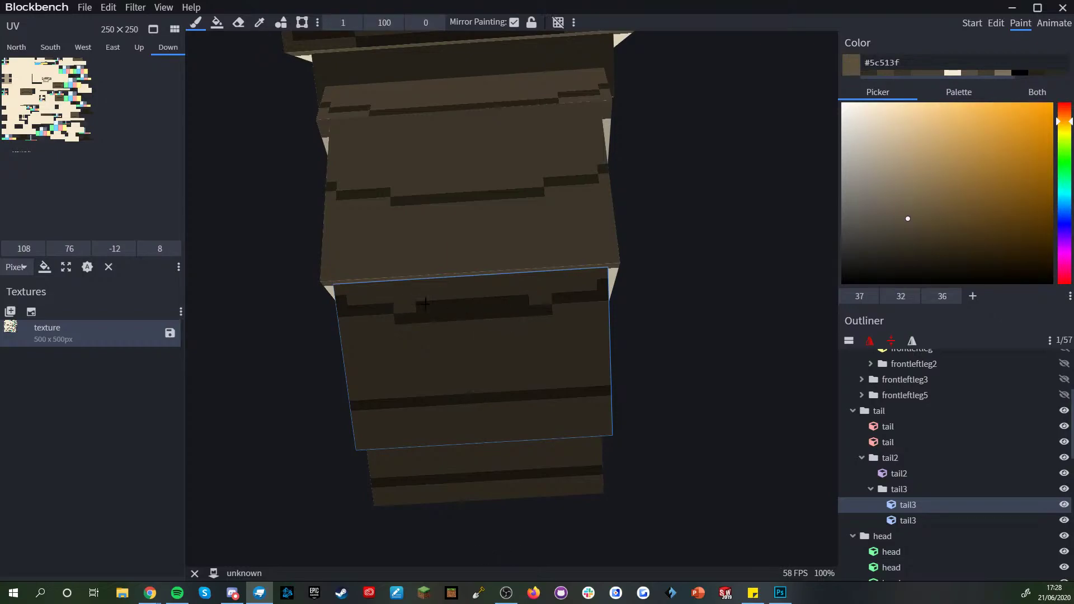
drag(530, 296, 425, 305)
- Give the third tail block's rear underside line mirrored #322c20 stepped ends, covering the leftover straight pixels with #5c513f
alt+click(451, 317)
scroll(503, 362, down, 2)
scroll(497, 352, up, 3)
right_drag(394, 406, 404, 379)
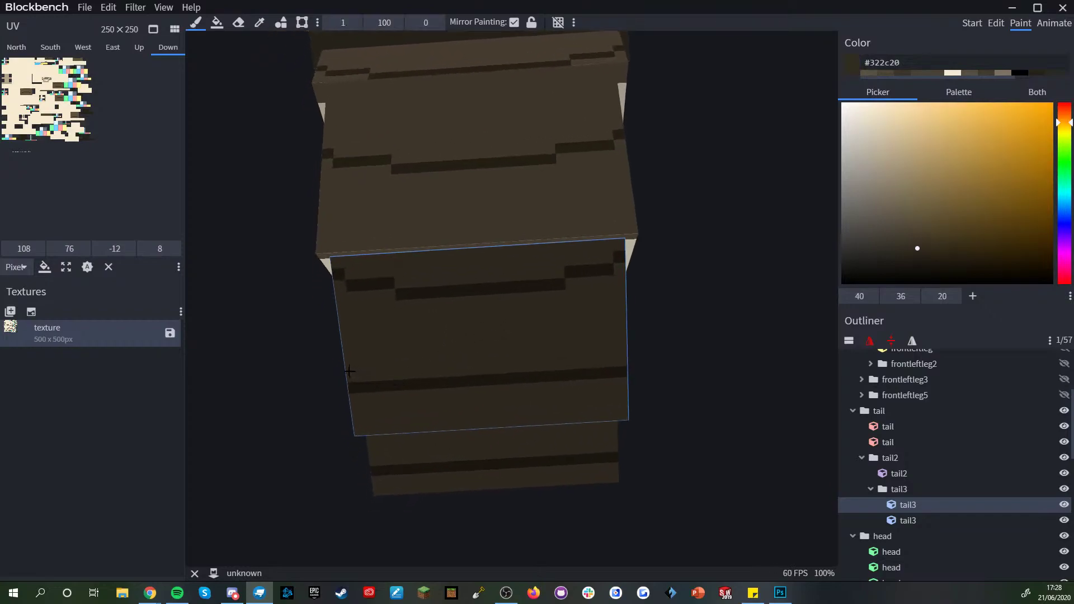
mouse_move(364, 375)
mouse_down()
mouse_move(398, 375)
mouse_move(354, 389)
mouse_up()
alt+click(405, 396)
scroll(523, 432, down, 1)
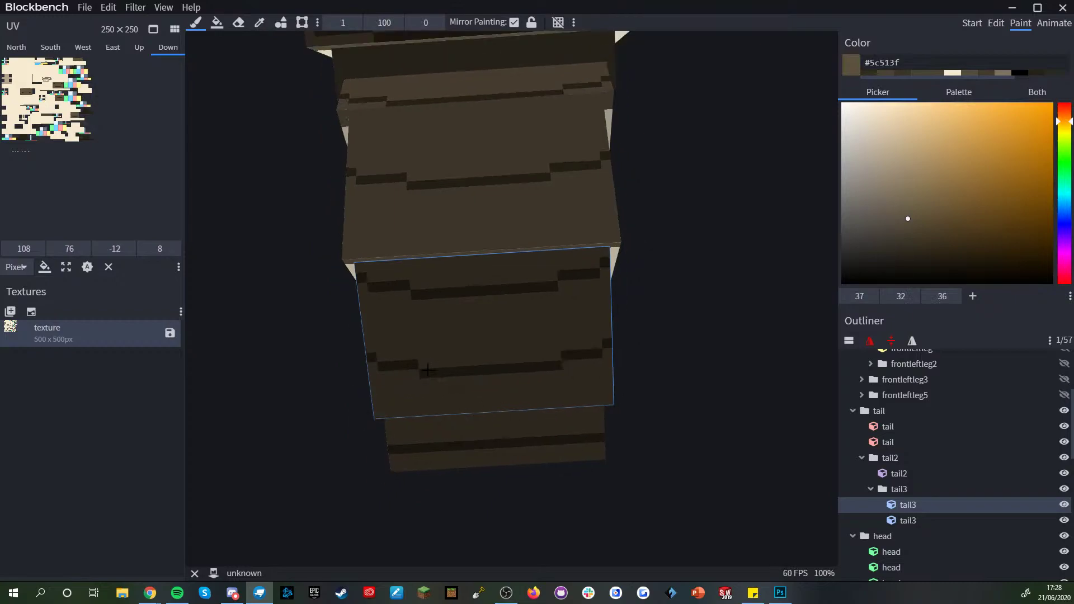
alt+click(424, 371)
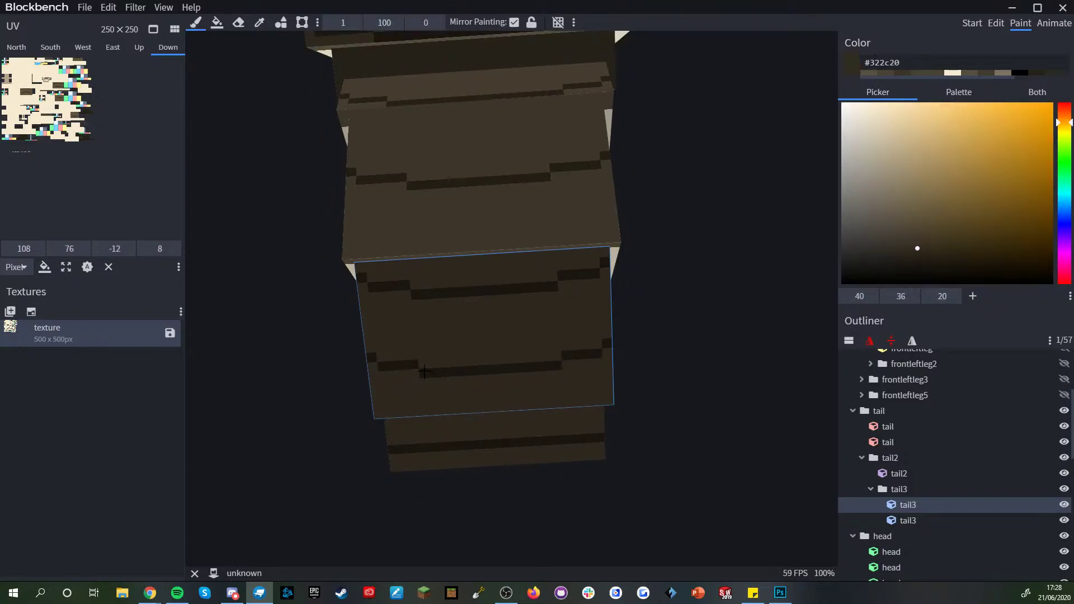
alt+click(429, 383)
scroll(456, 378, down, 2)
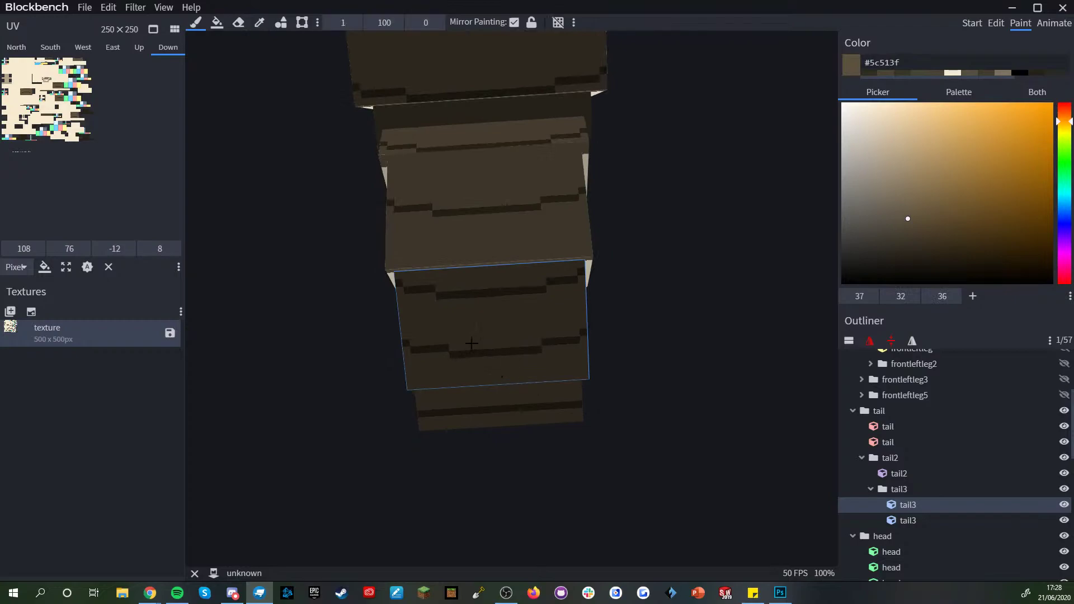
alt+click(437, 349)
alt+click(467, 328)
alt+click(528, 351)
scroll(570, 361, down, 3)
mouse_move(607, 358)
mouse_down()
mouse_move(615, 371)
mouse_move(607, 392)
mouse_up()
scroll(587, 447, up, 3)
shift+click(584, 331)
key(ctrl+z)
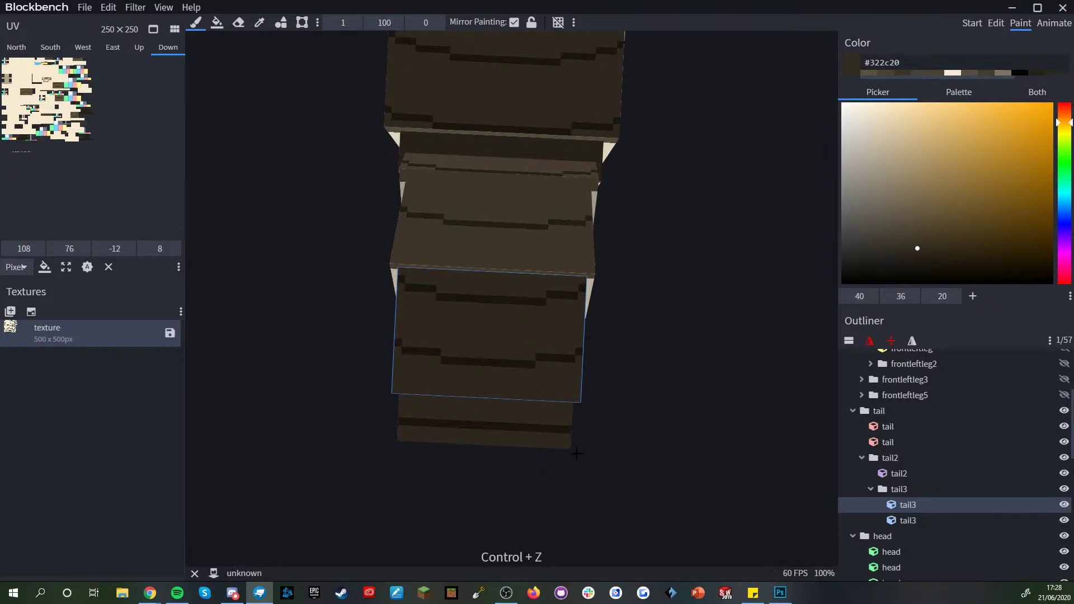
- Step the ends of the last tail block's underside line in #322c20 and cover the leftover straight pixels with #5c513f
scroll(582, 447, up, 3)
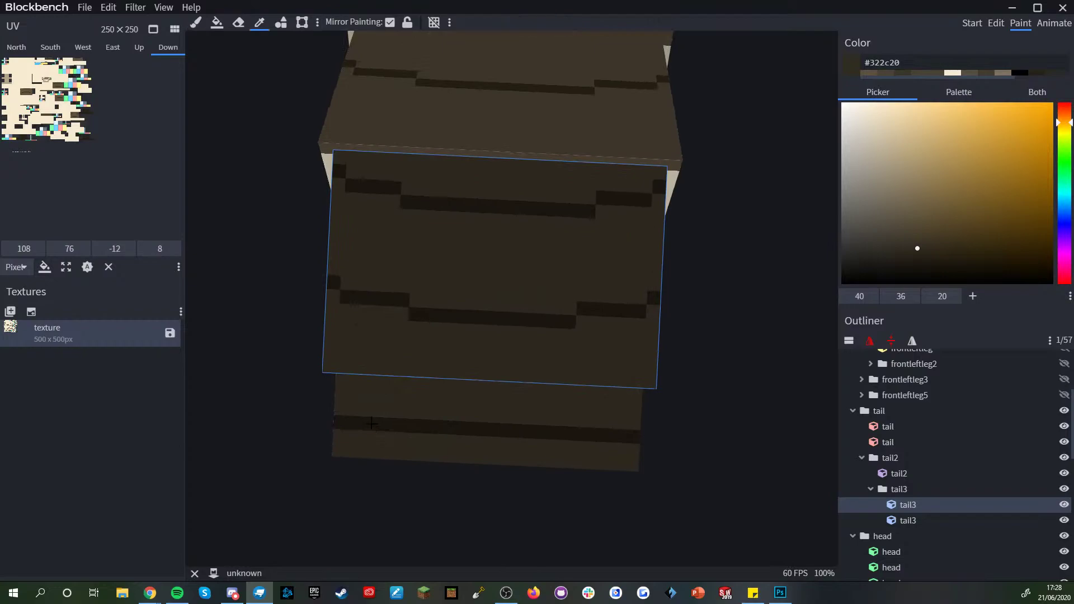
click(344, 411)
mouse_move(344, 411)
mouse_down()
mouse_move(381, 406)
mouse_move(352, 425)
mouse_move(342, 414)
mouse_move(540, 501)
mouse_move(592, 394)
mouse_up()
key(alt)
click(341, 395)
key(alt)
alt+click(379, 436)
- Paint a mirrored #322c20 line on the front body block's underside, ahead of its front line, with the middle stepped toward the head
scroll(392, 423, down, 4)
right_drag(536, 325, 437, 431)
drag(437, 432, 417, 257)
scroll(560, 246, up, 3)
right_drag(607, 238, 505, 306)
scroll(497, 336, up, 3)
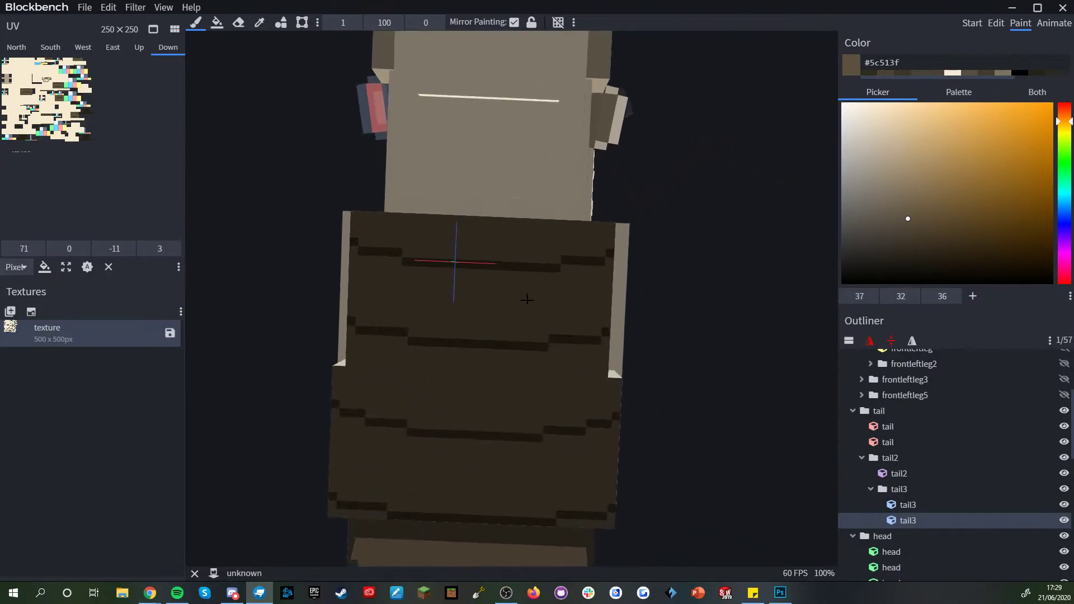
click(613, 255)
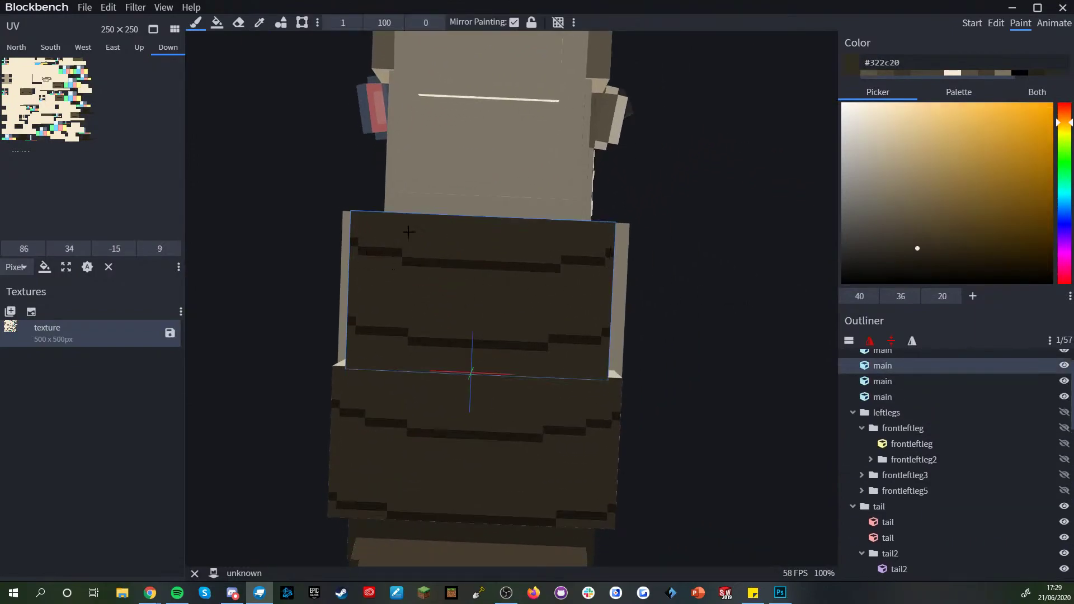
scroll(394, 234, up, 2)
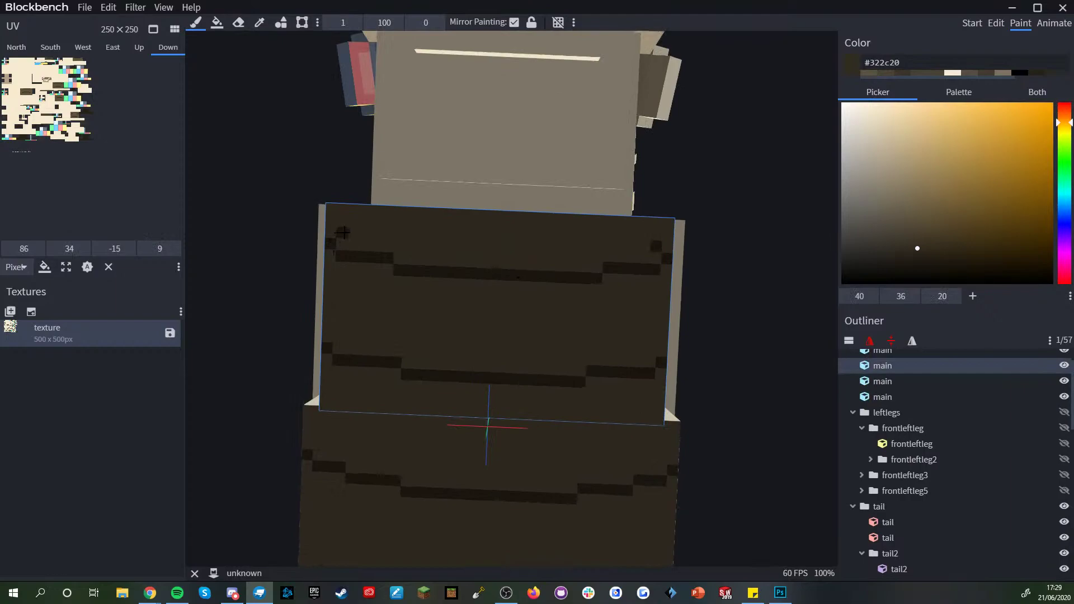
drag(379, 229, 416, 228)
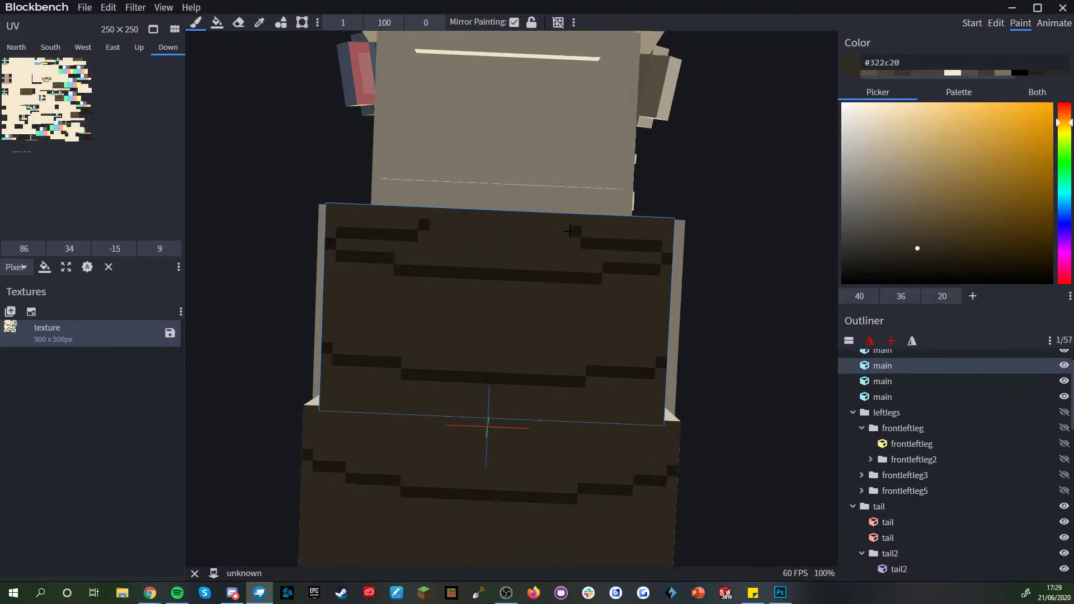
shift+click(567, 231)
- Cover the old front line on the front body block's underside with #5c513f
alt+click(663, 267)
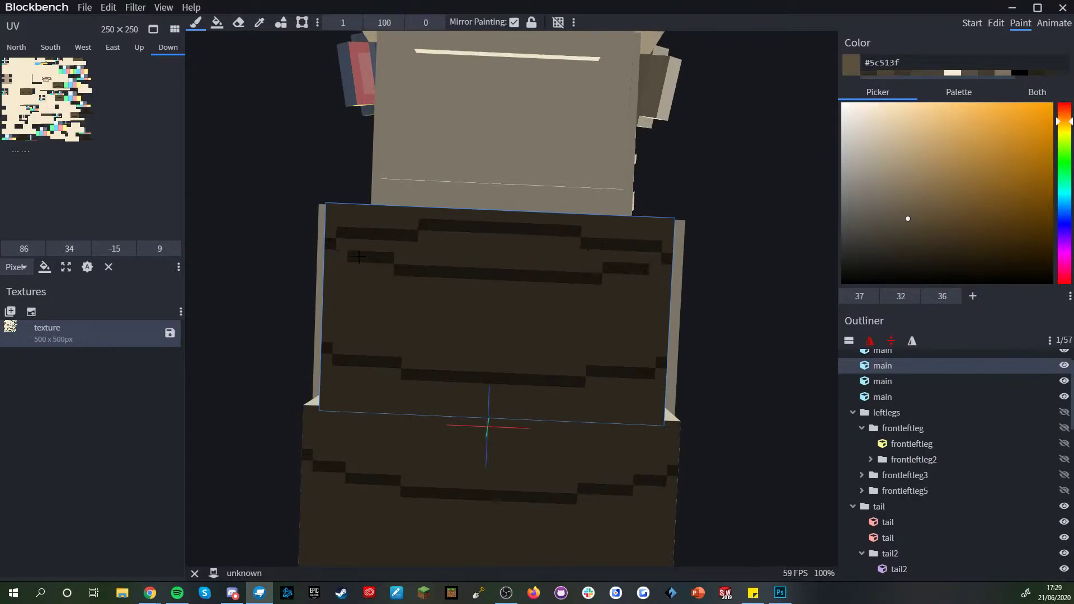
key(ctrl+z)
key(ctrl+z)
key(ctrl+z)
- Paint a mirrored #322c20 line just ahead of the front body block's rear line, with its middle stepped toward the head
scroll(594, 285, down, 7)
drag(670, 361, 622, 380)
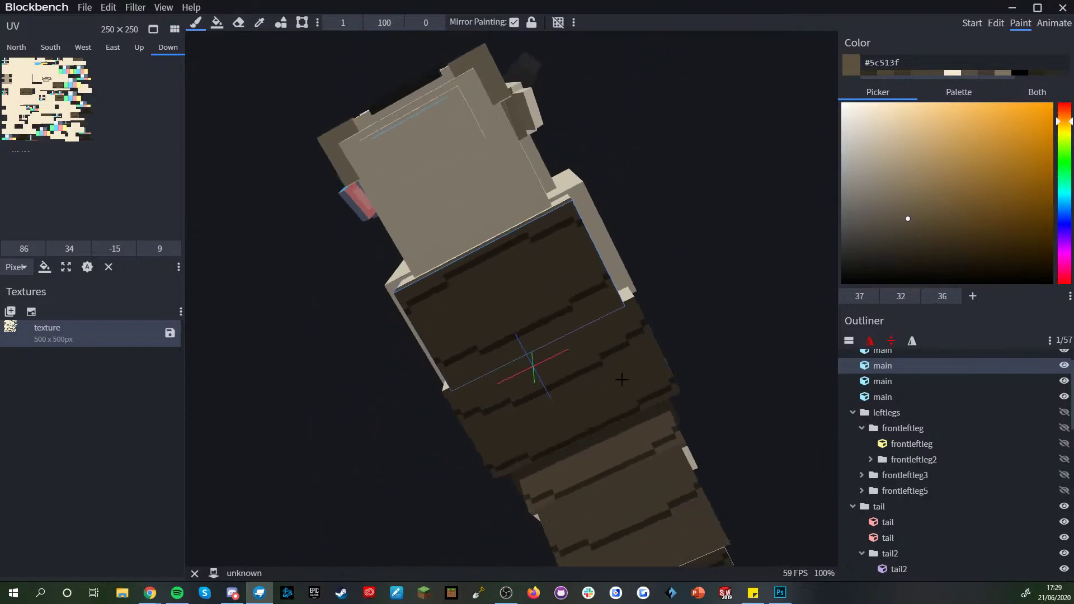
scroll(622, 381, up, 3)
alt+click(633, 271)
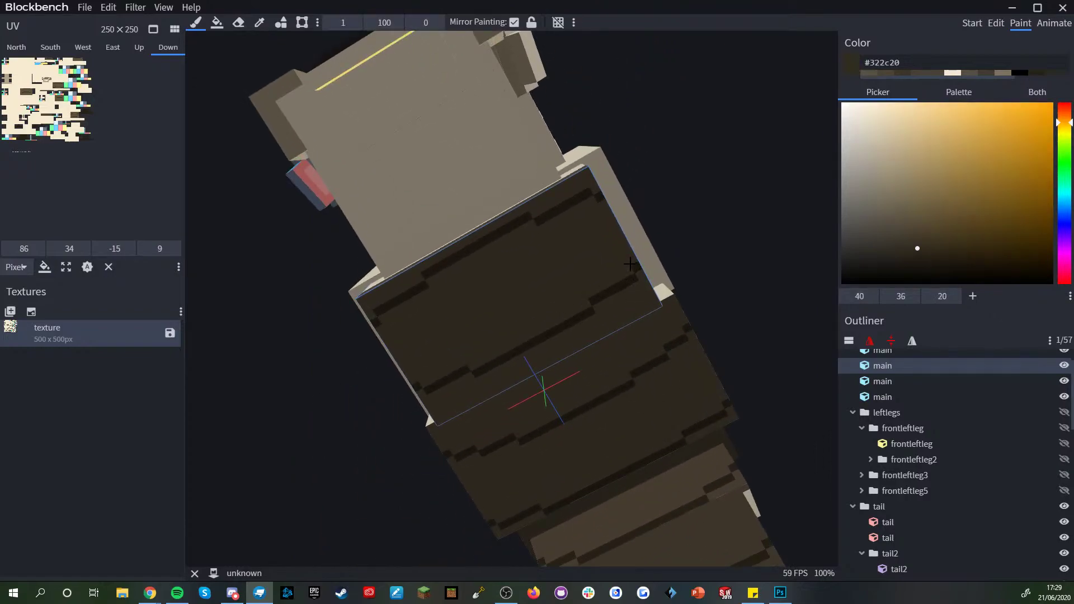
drag(627, 266, 578, 284)
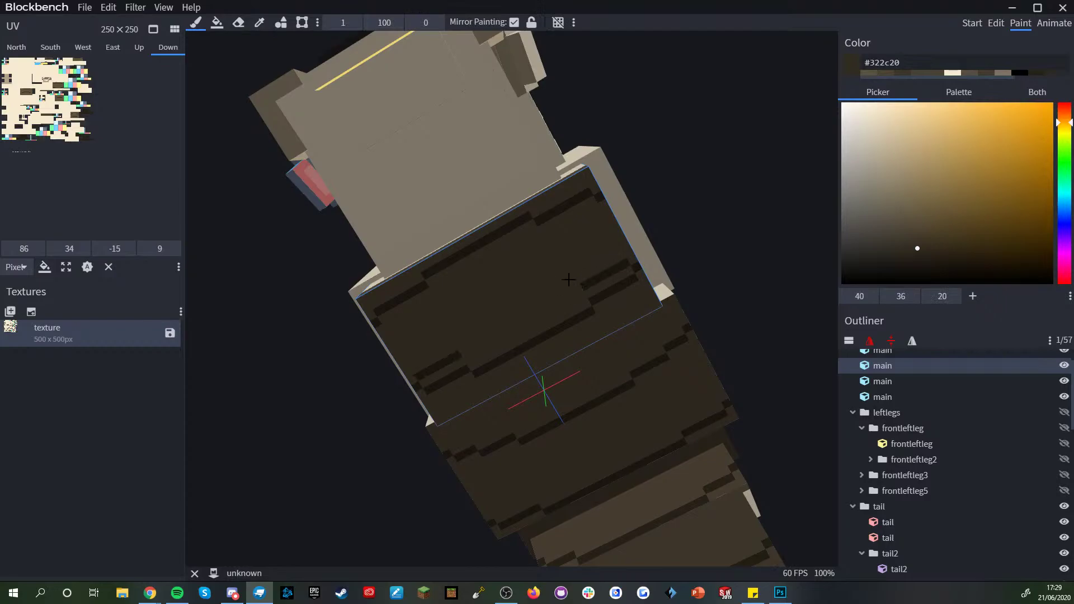
key(ctrl+z)
shift+click(466, 345)
scroll(485, 343, down, 3)
key(g)
mouse_move(491, 341)
middle_down()
mouse_move(556, 376)
mouse_move(564, 424)
mouse_move(568, 376)
mouse_move(609, 332)
mouse_move(565, 336)
mouse_move(517, 302)
mouse_move(704, 218)
middle_up()
scroll(664, 276, up, 5)
key(g)
right_drag(714, 276, 705, 290)
scroll(706, 283, down, 3)
scroll(705, 290, up, 3)
- Cover the old rear line on the front body block's underside with #5c513f
alt+click(611, 286)
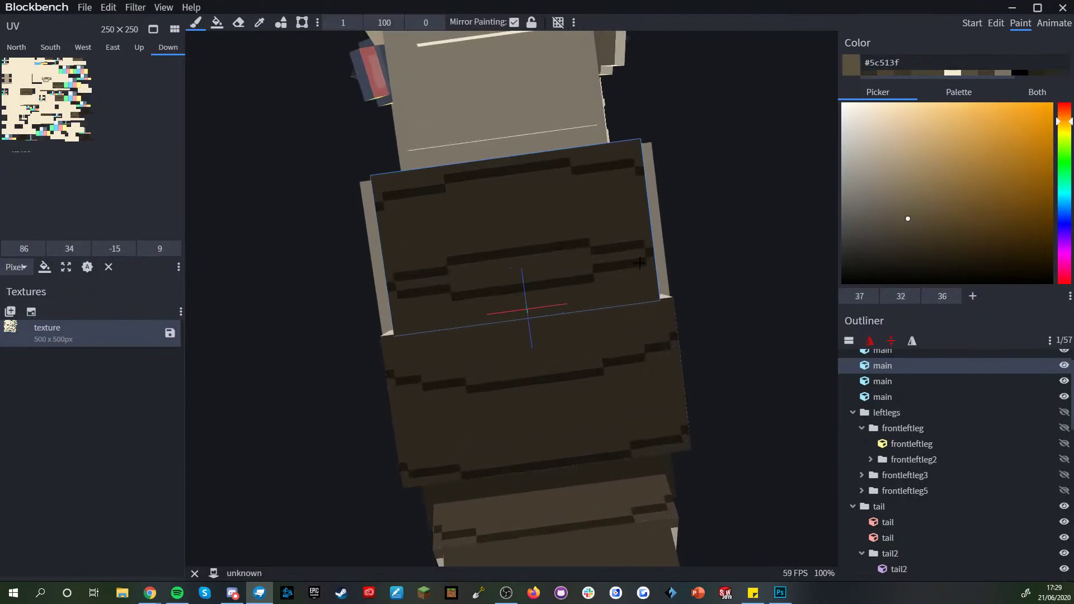
drag(443, 292, 468, 297)
shift+click(578, 280)
scroll(602, 285, down, 2)
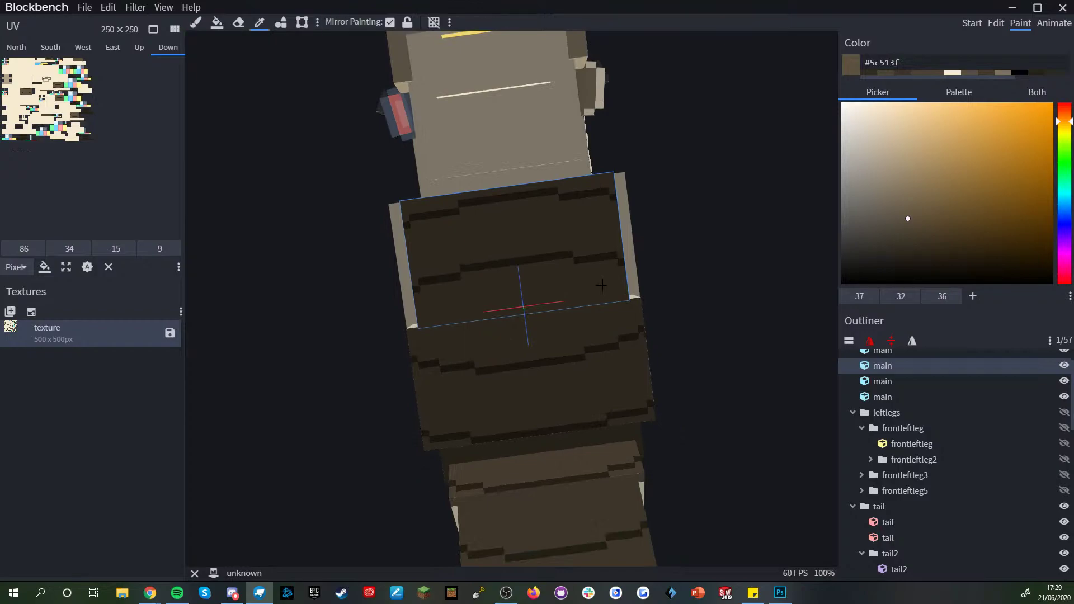
- Redraw the rear body block's front underside line as a straight #322c20 line, covering its old stepped pixels with #5c513f
scroll(542, 367, up, 4)
right_drag(542, 367, 527, 261)
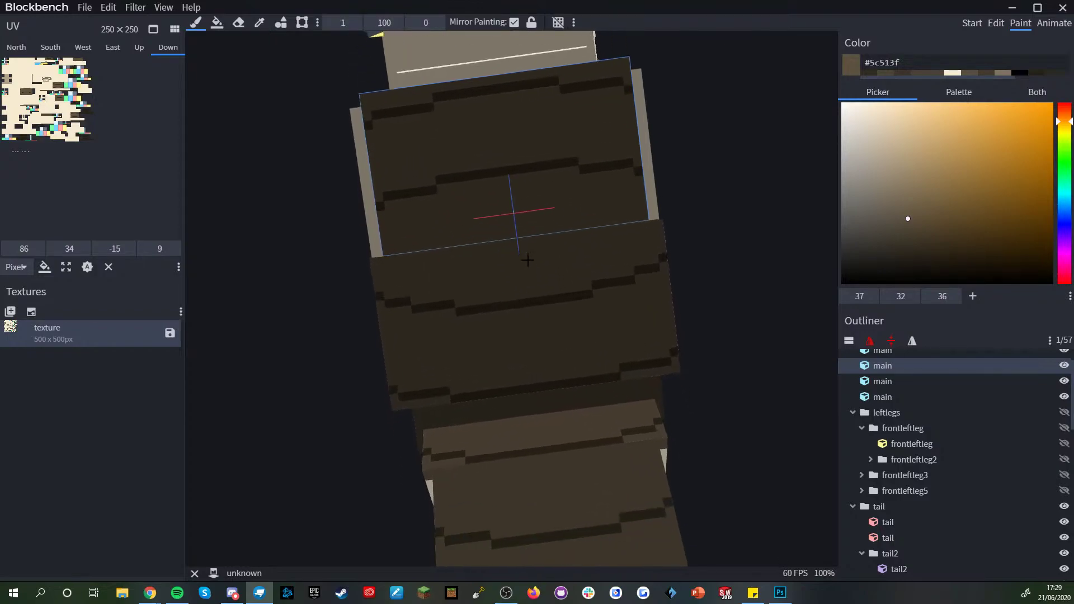
scroll(515, 266, down, 5)
scroll(461, 304, up, 2)
scroll(461, 303, up, 2)
key(c)
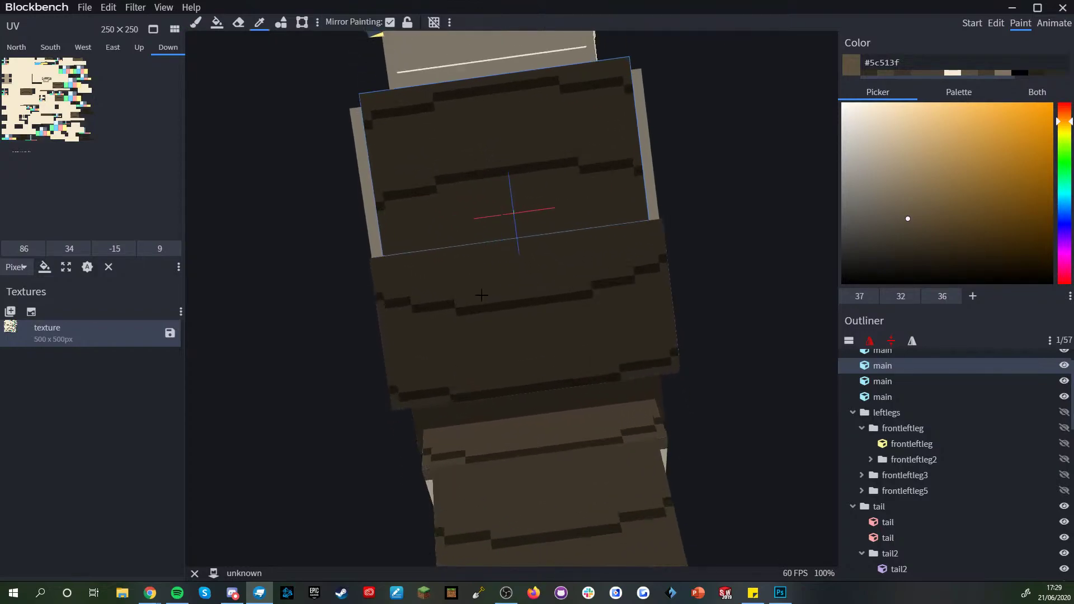
click(452, 304)
key(b)
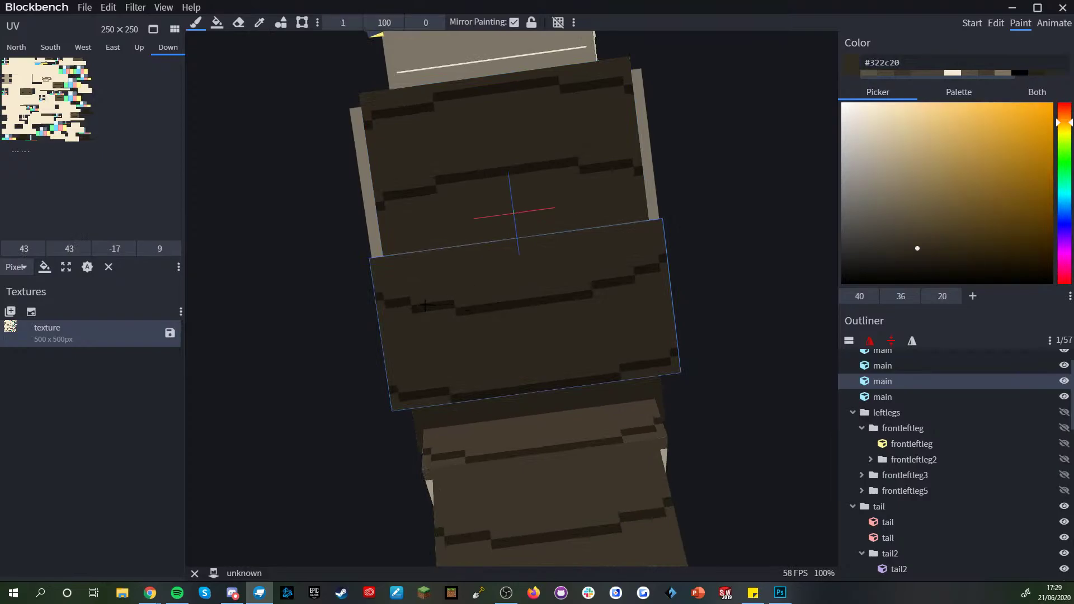
key(c)
drag(587, 288, 502, 309)
click(582, 307)
key(b)
key(c)
click(469, 302)
key(b)
drag(587, 285, 467, 303)
scroll(481, 323, down, 3)
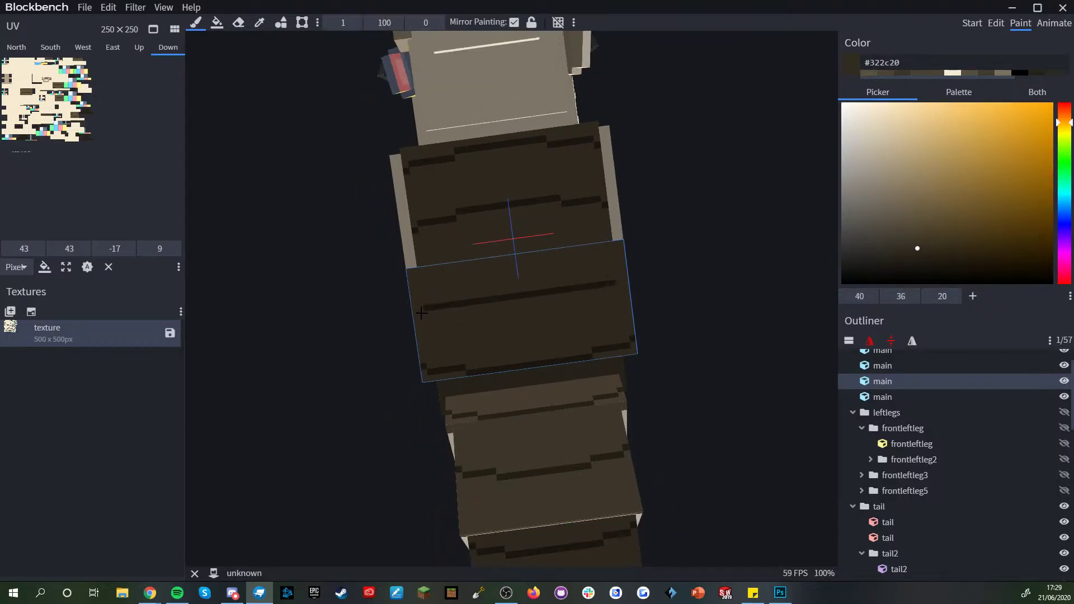
- Shorten the rear body block's straight front line with #5c513f and add mirrored #322c20 stepped ends shifted toward the tail
drag(728, 341, 514, 408)
scroll(514, 408, up, 3)
key(c)
click(450, 376)
key(b)
key(c)
click(446, 387)
key(b)
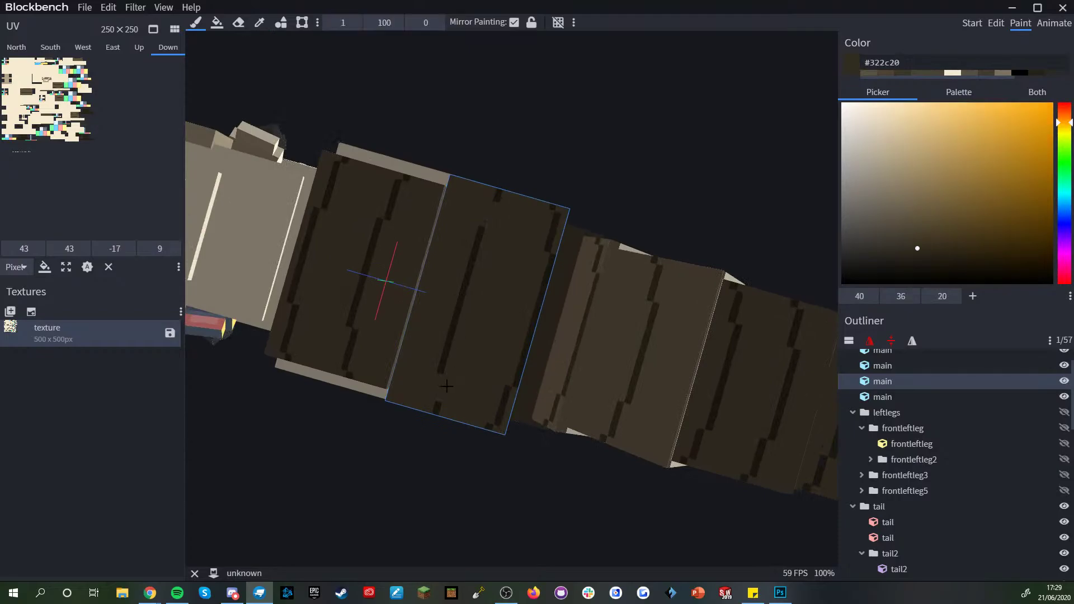
key(c)
click(437, 406)
key(b)
- Cover the middle of the rear body block's rear line with #5c513f and repaint it in #322c20
scroll(476, 410, down, 5)
drag(480, 433, 537, 263)
scroll(546, 242, up, 5)
ctrl+click(546, 252)
ctrl+click(552, 226)
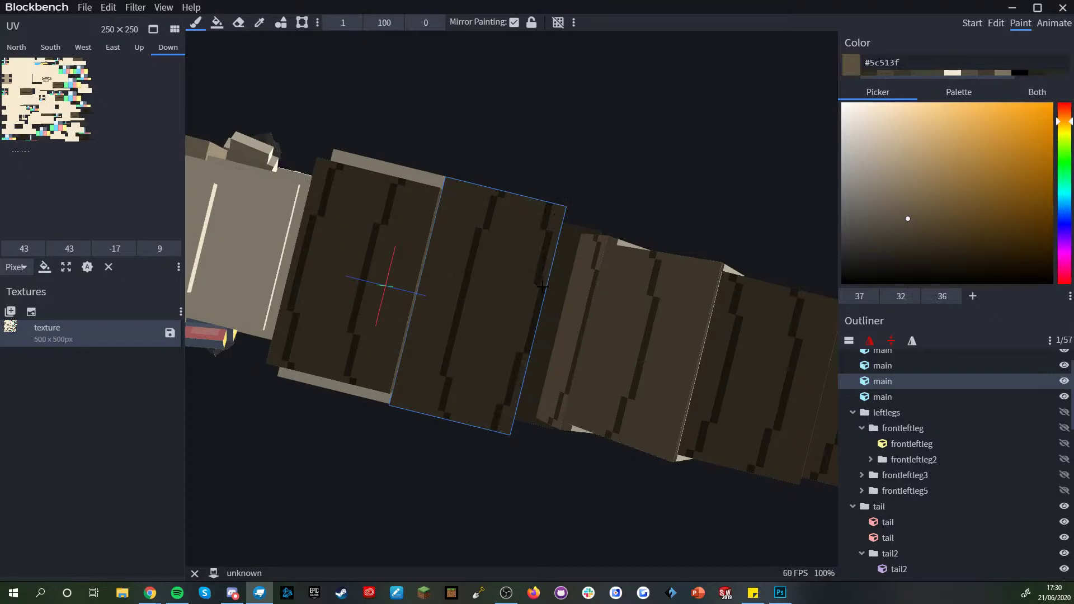
ctrl+click(529, 338)
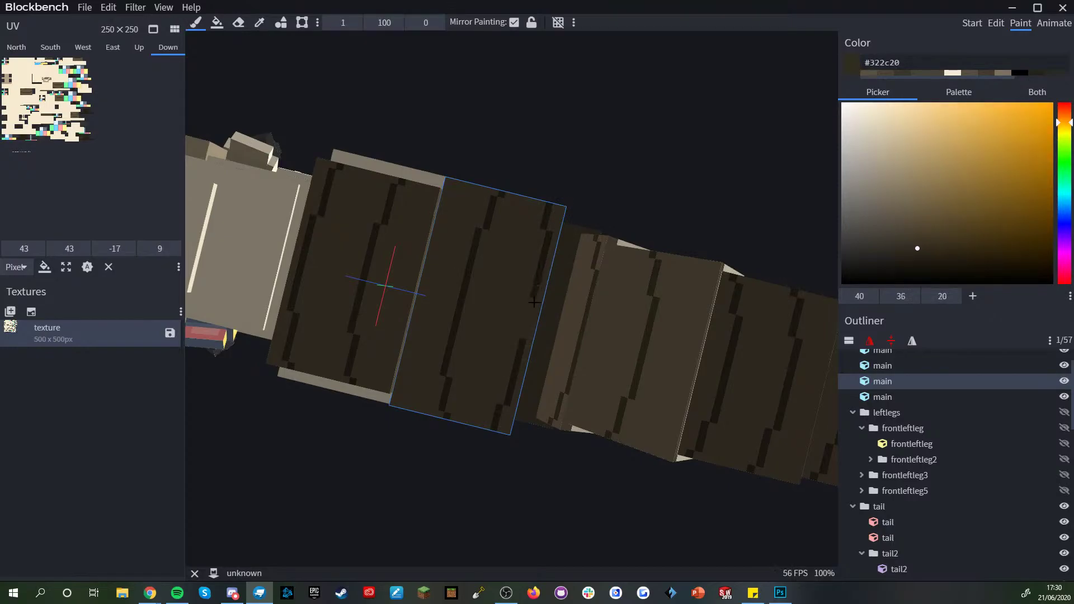
alt+click(529, 338)
drag(531, 334, 536, 318)
- Paint a mirrored #322c20 line near the rear body block's front edge, with its middle stepped toward the head
scroll(582, 209, down, 4)
mouse_move(582, 209)
mouse_down()
mouse_move(704, 300)
mouse_move(743, 268)
mouse_up()
drag(615, 313, 644, 311)
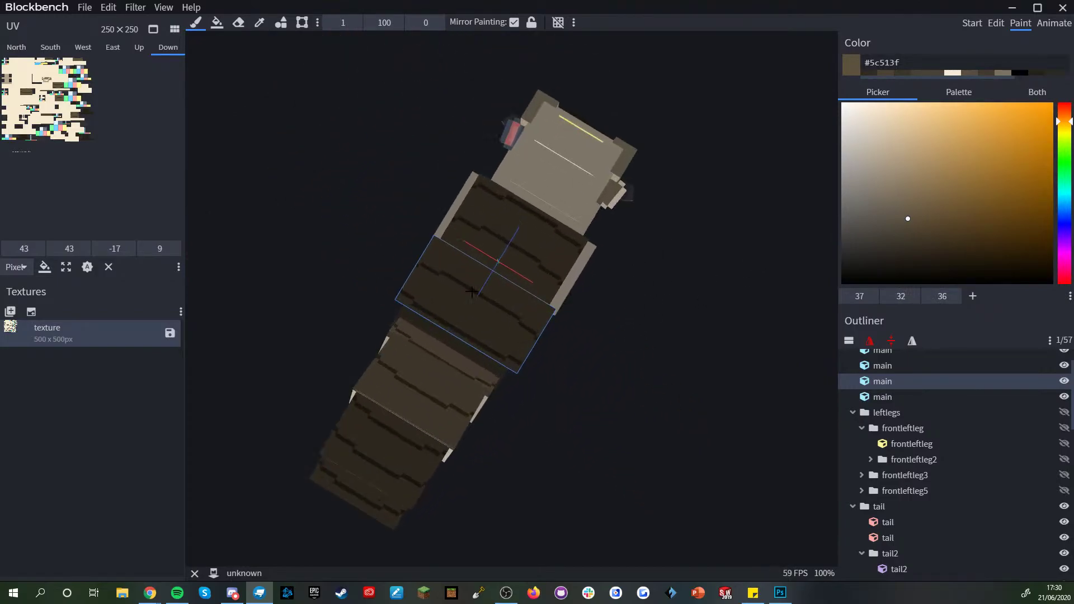
scroll(439, 266, up, 4)
scroll(439, 266, up, 1)
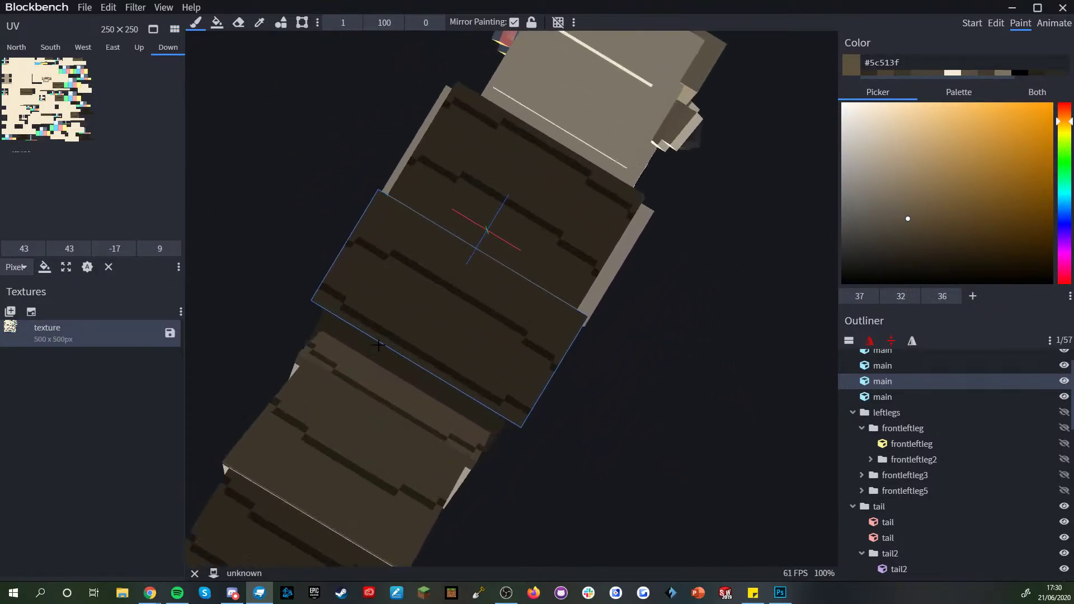
key(c)
click(377, 250)
key(b)
scroll(414, 280, up, 2)
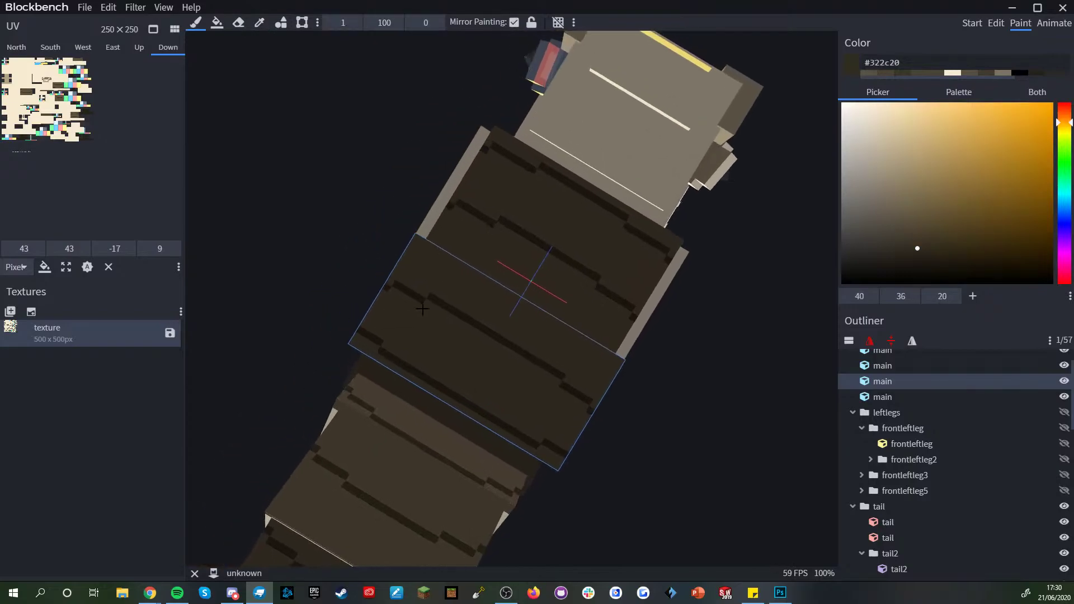
drag(381, 242, 403, 250)
shift+click(610, 364)
- Cover the rear body block's old front line with #5c513f
alt+click(615, 421)
click(618, 448)
drag(357, 284, 391, 296)
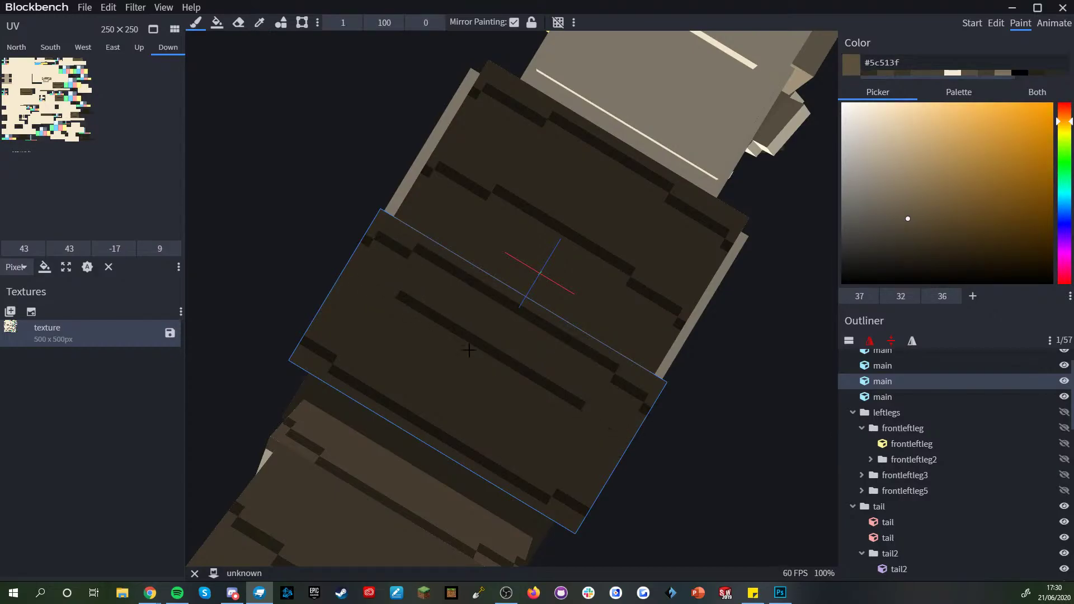
shift+click(585, 407)
scroll(587, 408, down, 4)
right_drag(633, 437, 582, 379)
mouse_move(581, 380)
mouse_down()
mouse_move(705, 434)
mouse_move(606, 415)
mouse_move(565, 374)
mouse_up()
scroll(581, 393, down, 4)
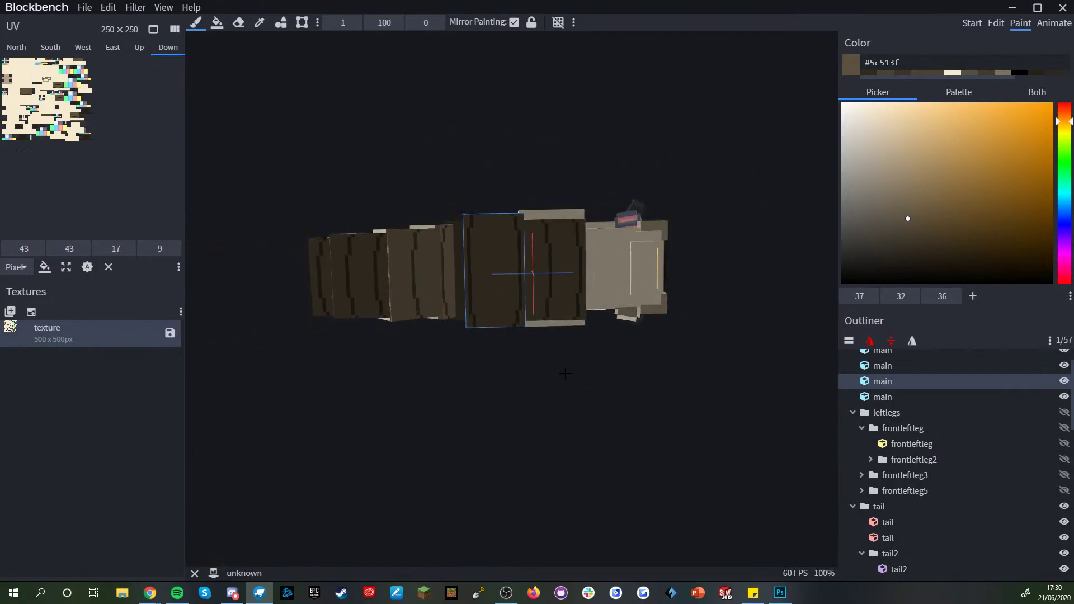
- Clean up the mirrored stepped ends of the rear body block's rear line, with #5c513f around it and #322c20 on it
scroll(564, 369, up, 8)
right_drag(559, 358, 611, 423)
click(463, 158)
key(b)
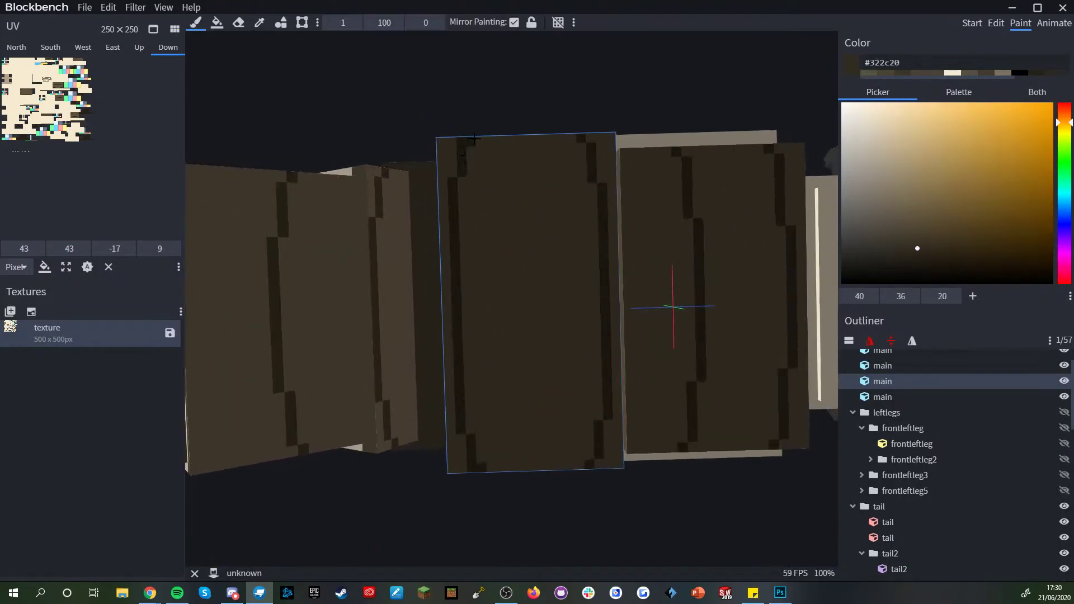
alt+click(470, 179)
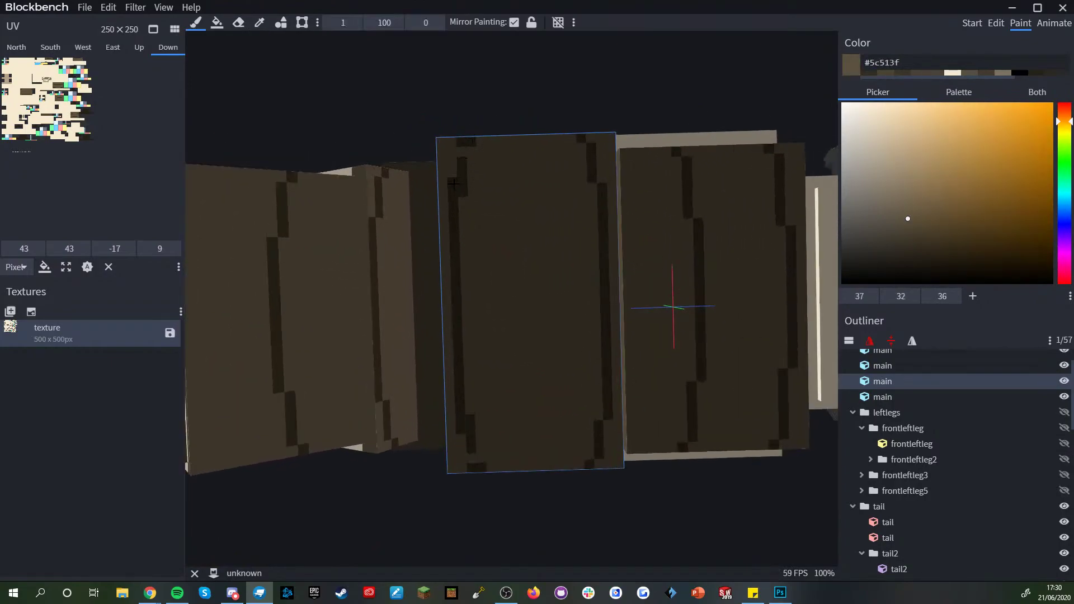
alt+click(465, 158)
click(463, 152)
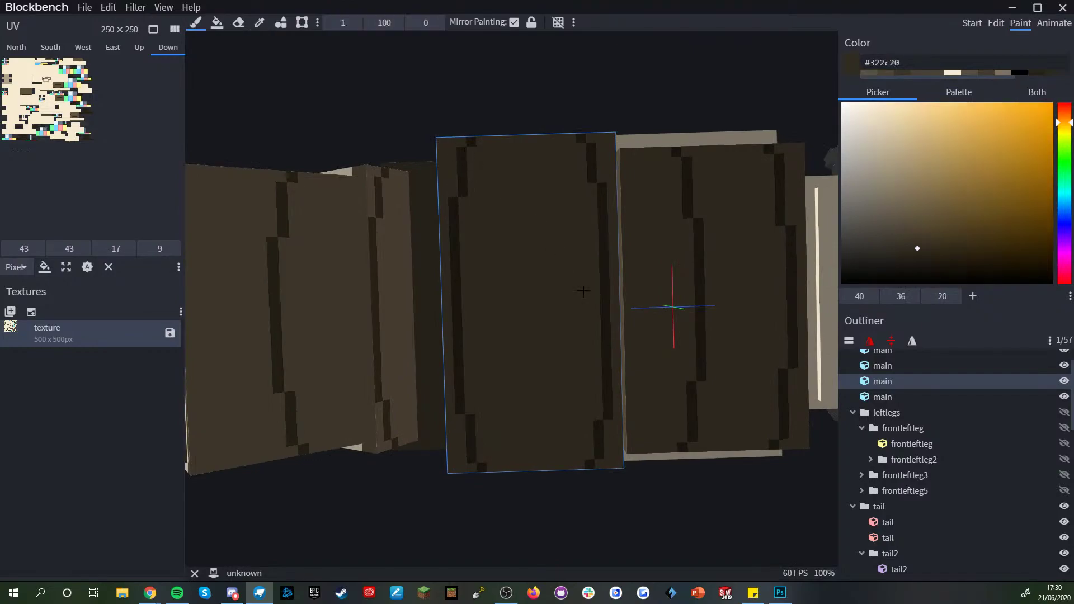
- Add a further #322c20 step to each end of the rear body block's rear line and cover the excess with #5c513f
scroll(577, 278, down, 6)
mouse_move(619, 451)
mouse_down()
mouse_move(657, 489)
mouse_move(769, 465)
mouse_move(716, 283)
mouse_up()
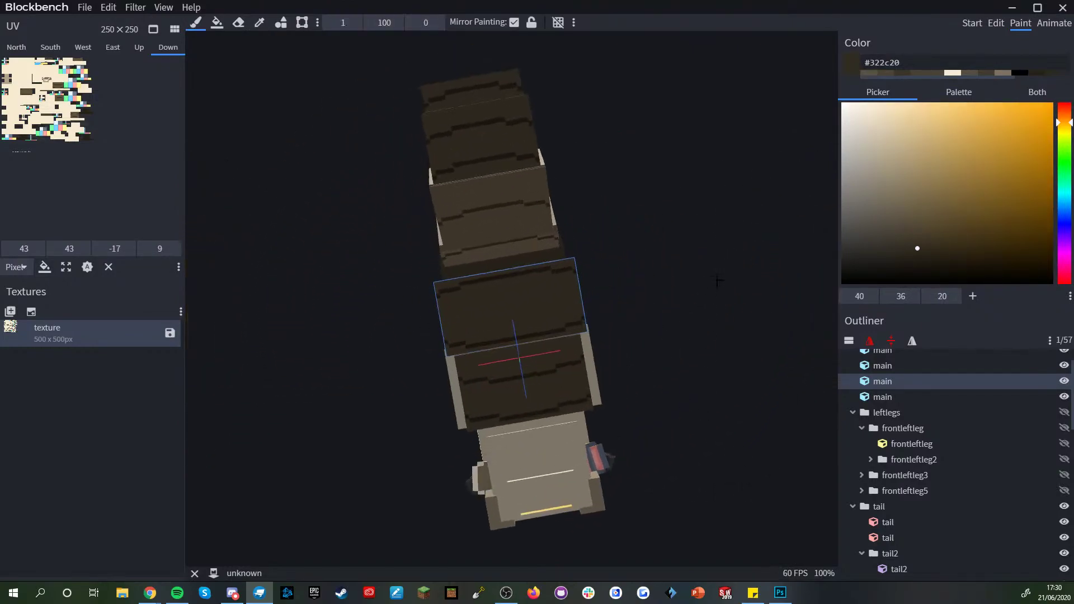
scroll(498, 276, up, 6)
alt+click(344, 297)
click(344, 277)
alt+click(376, 270)
mouse_move(386, 269)
mouse_down()
mouse_move(417, 265)
mouse_move(406, 258)
mouse_up()
alt+click(371, 264)
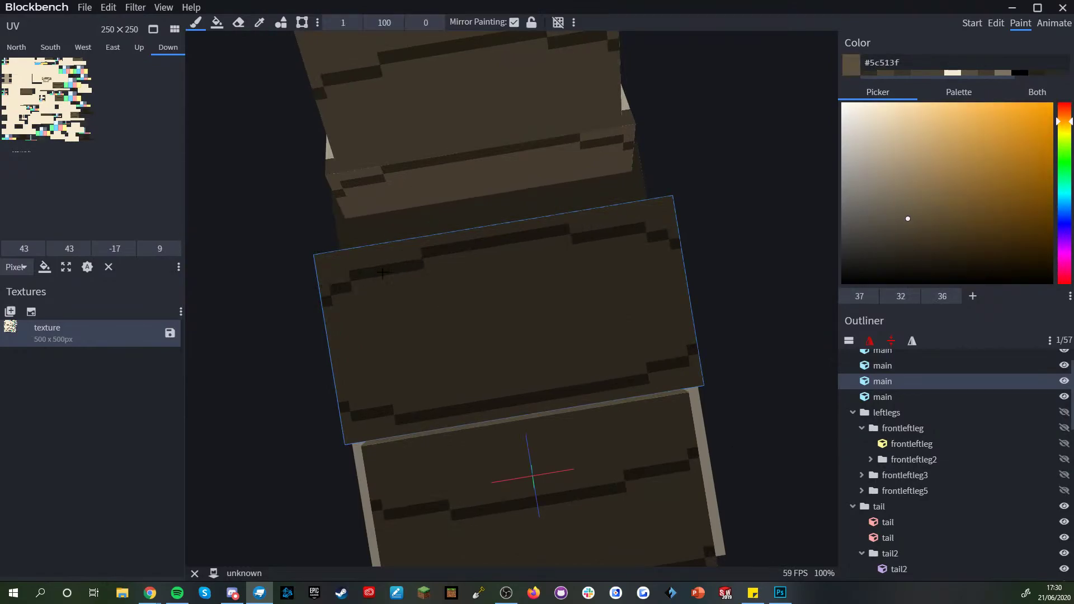
- Deselect the body block and examine the line pattern along the whole underside
scroll(599, 359, down, 5)
scroll(600, 359, down, 2)
drag(683, 374, 555, 371)
scroll(918, 468, down, 9)
click(901, 536)
drag(622, 410, 481, 379)
scroll(486, 375, down, 3)
mouse_move(578, 344)
mouse_down()
mouse_move(452, 413)
mouse_move(453, 434)
mouse_move(509, 468)
mouse_move(670, 210)
mouse_up()
scroll(658, 219, up, 4)
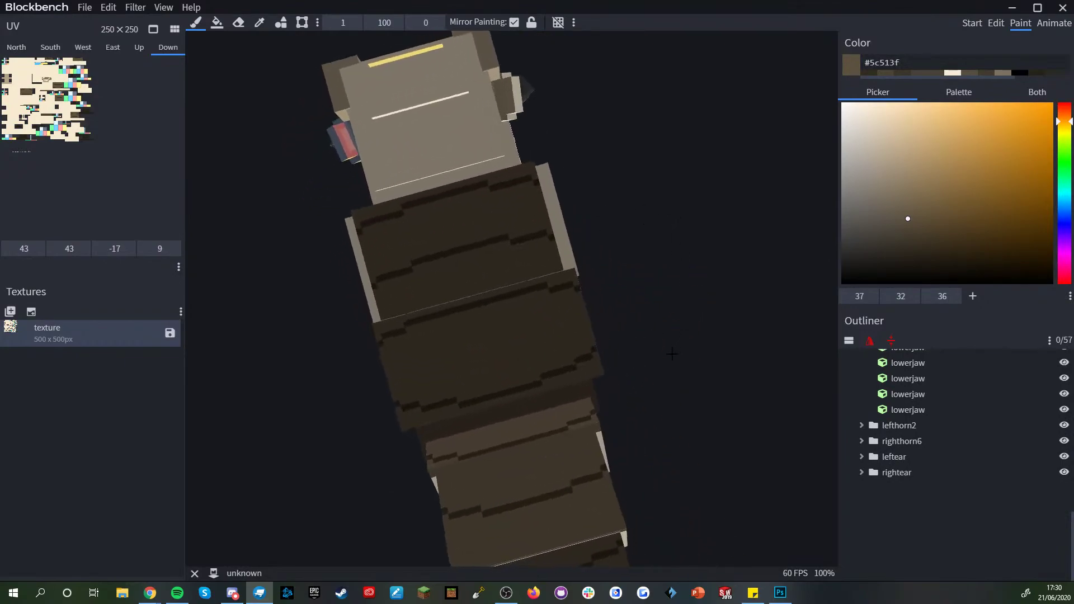
scroll(626, 383, down, 4)
scroll(626, 382, up, 8)
- Reshape the outermost steps of the rear body block's rear line into flatter two-pixel segments using #322c20 and #5c513f
alt+click(624, 367)
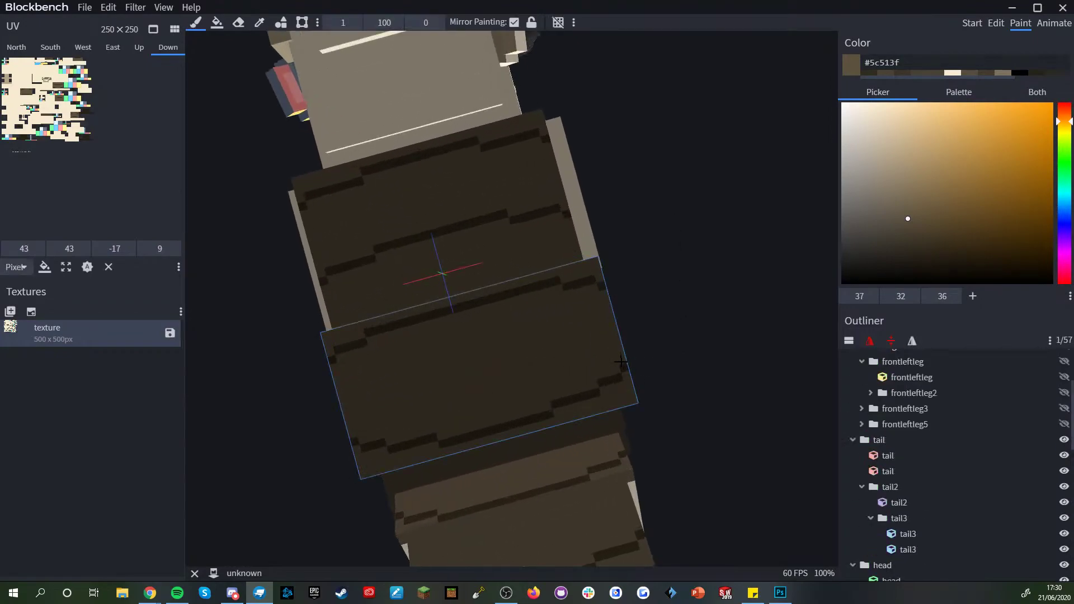
key(alt)
alt+click(384, 442)
click(358, 449)
alt+click(377, 439)
drag(374, 447, 381, 445)
alt+click(391, 448)
click(381, 451)
click(375, 452)
alt+click(367, 447)
click(373, 445)
alt+click(374, 438)
click(374, 453)
click(434, 438)
alt+click(441, 445)
scroll(547, 423, down, 3)
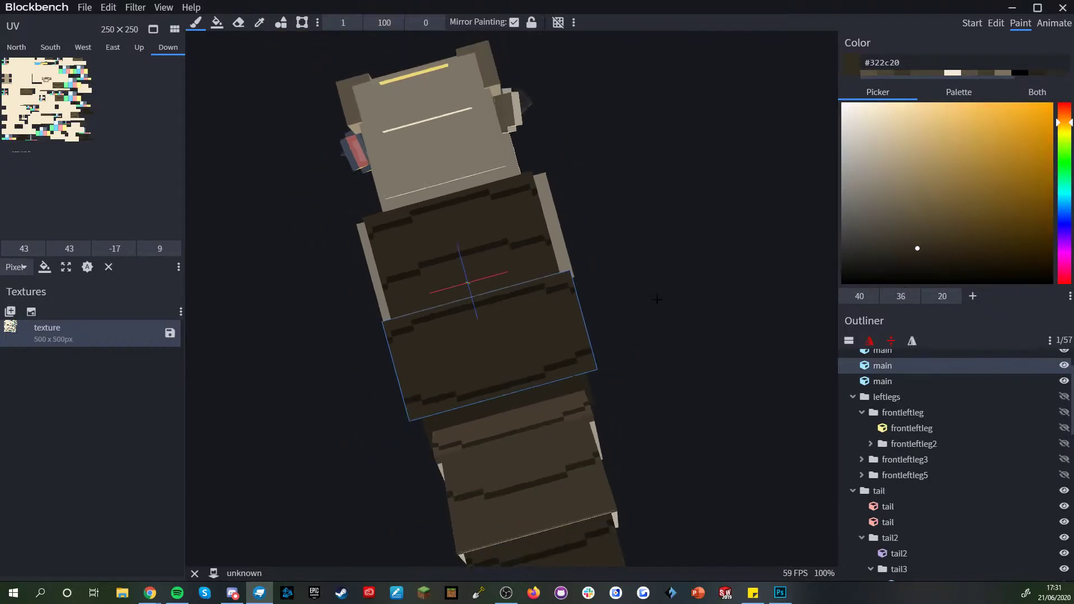
- Clear the selection and compare the shapes of the lines on both body blocks and the tail
drag(627, 326, 562, 394)
scroll(521, 451, up, 3)
scroll(562, 394, down, 3)
scroll(895, 529, down, 10)
click(894, 542)
drag(615, 209, 657, 165)
scroll(570, 266, up, 4)
scroll(570, 266, up, 2)
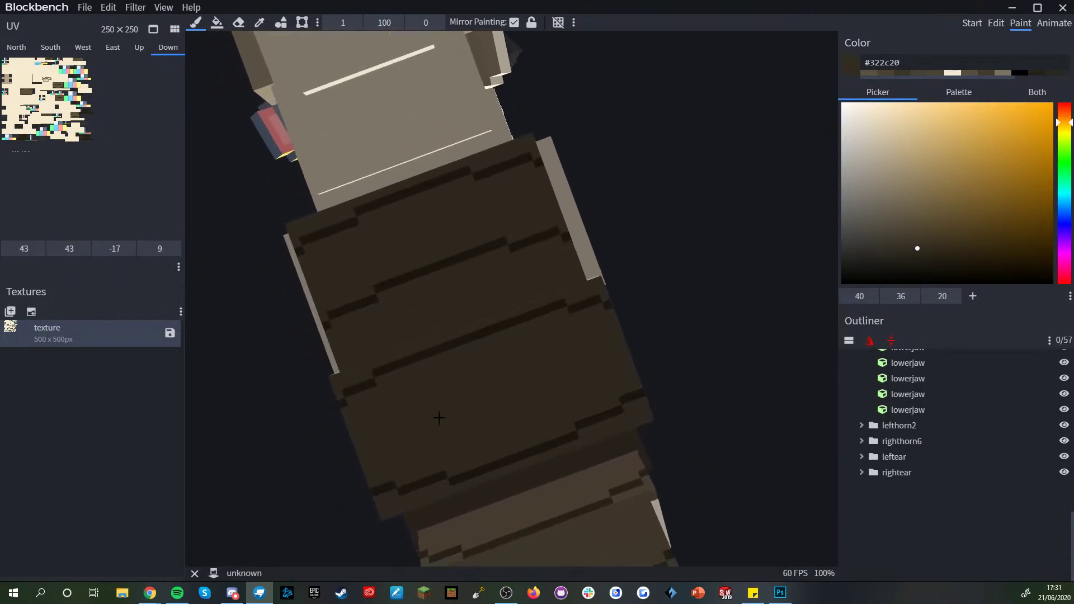
scroll(439, 418, down, 2)
scroll(443, 400, up, 1)
scroll(458, 315, down, 7)
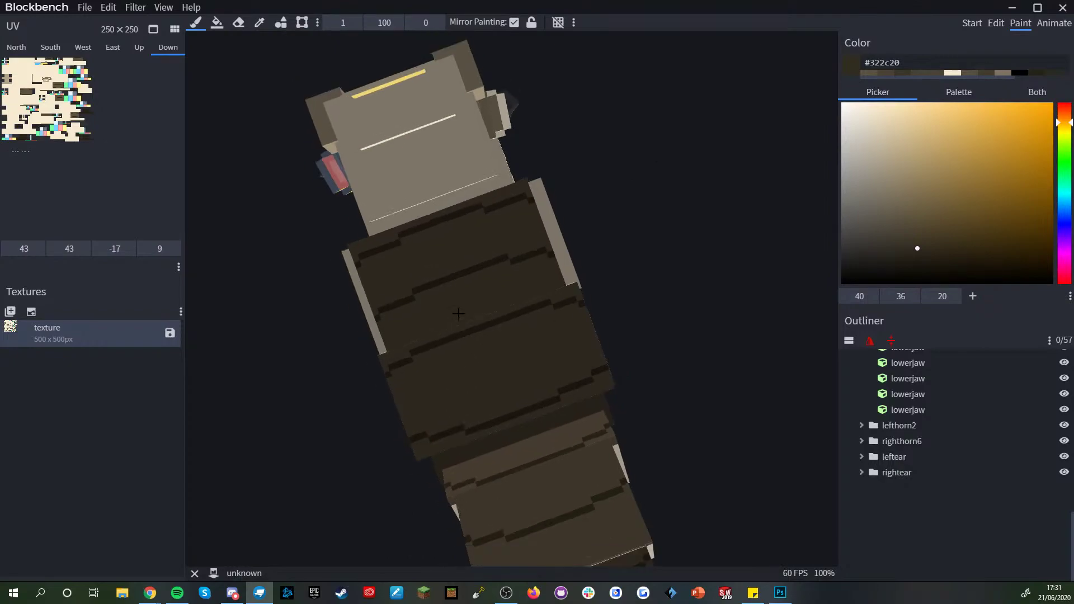
drag(671, 374, 699, 399)
drag(653, 455, 498, 403)
scroll(500, 287, up, 4)
scroll(501, 287, up, 3)
- Rework the mirrored ends of the rear body block's front line with #322c20 steps shifted toward the tail, covering leftovers with #5c513f
click(579, 197)
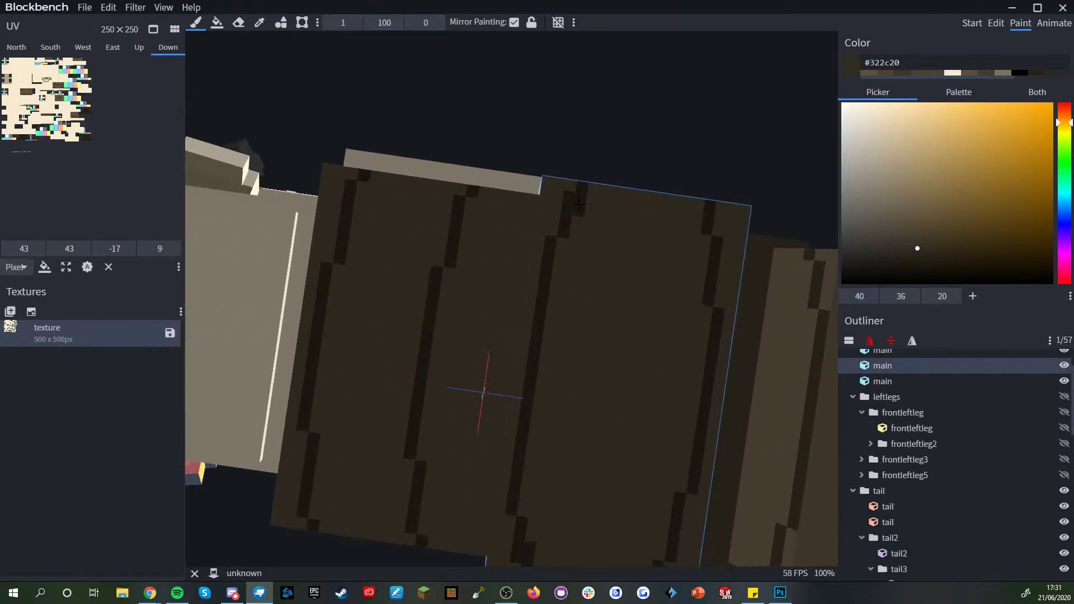
alt+click(547, 229)
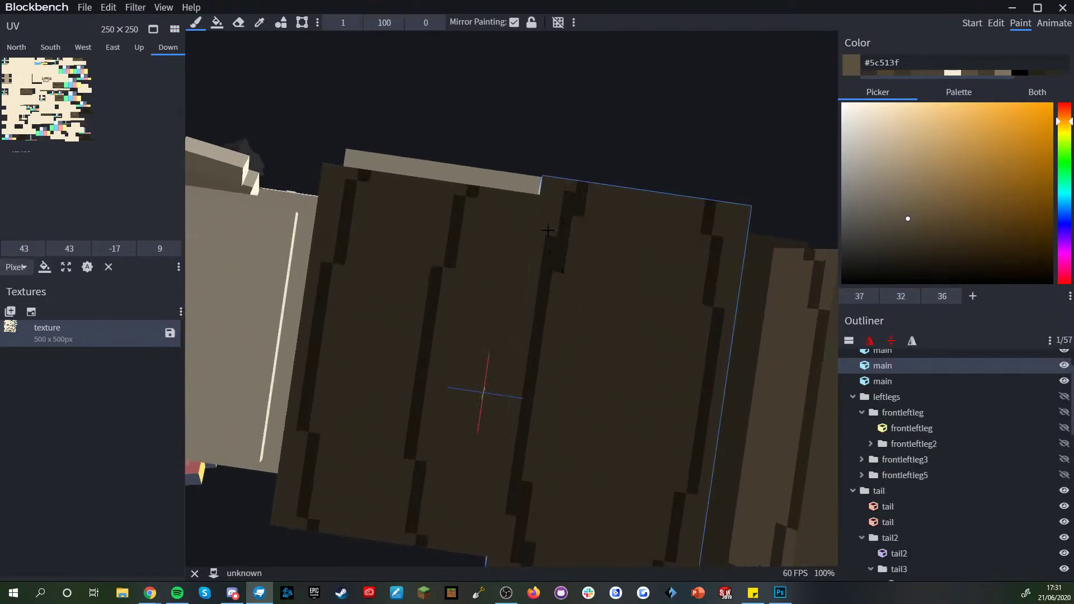
scroll(566, 209, down, 2)
key(alt)
key(alt)
alt+click(559, 236)
click(559, 223)
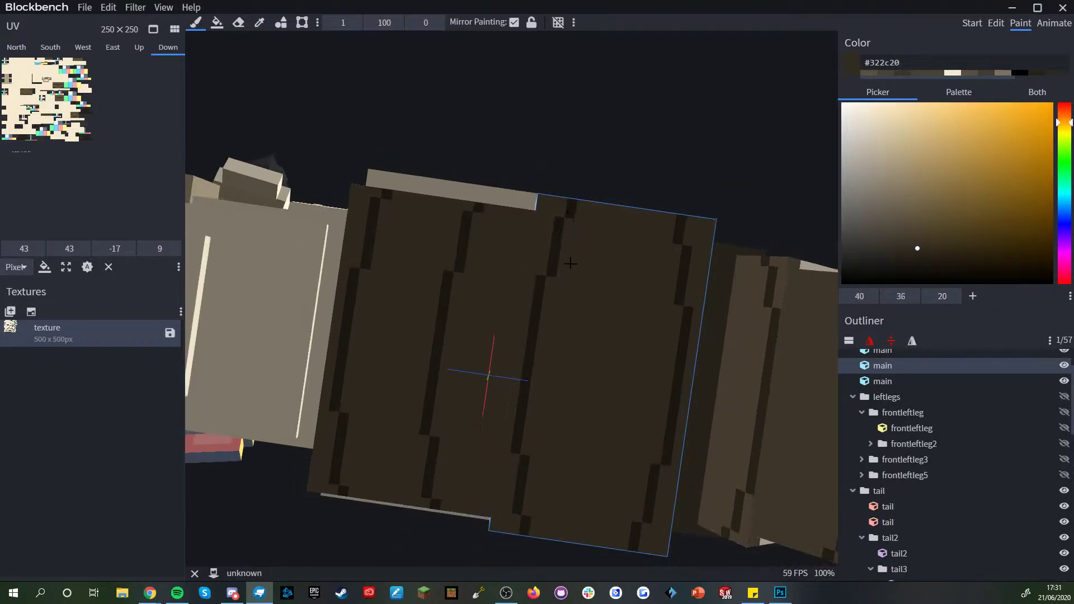
alt+click(564, 256)
click(552, 272)
alt+click(540, 277)
click(539, 273)
- Add another mirrored #322c20 step to the ends of the front body block's rear line and cover the surplus with #5c513f
scroll(541, 263, down, 4)
drag(590, 190, 579, 267)
scroll(890, 478, down, 9)
click(902, 518)
drag(729, 495, 844, 394)
scroll(658, 217, up, 3)
drag(658, 217, 400, 307)
alt+click(378, 284)
mouse_move(366, 276)
mouse_down()
mouse_move(537, 242)
mouse_move(378, 286)
mouse_up()
alt+click(539, 267)
key(b)
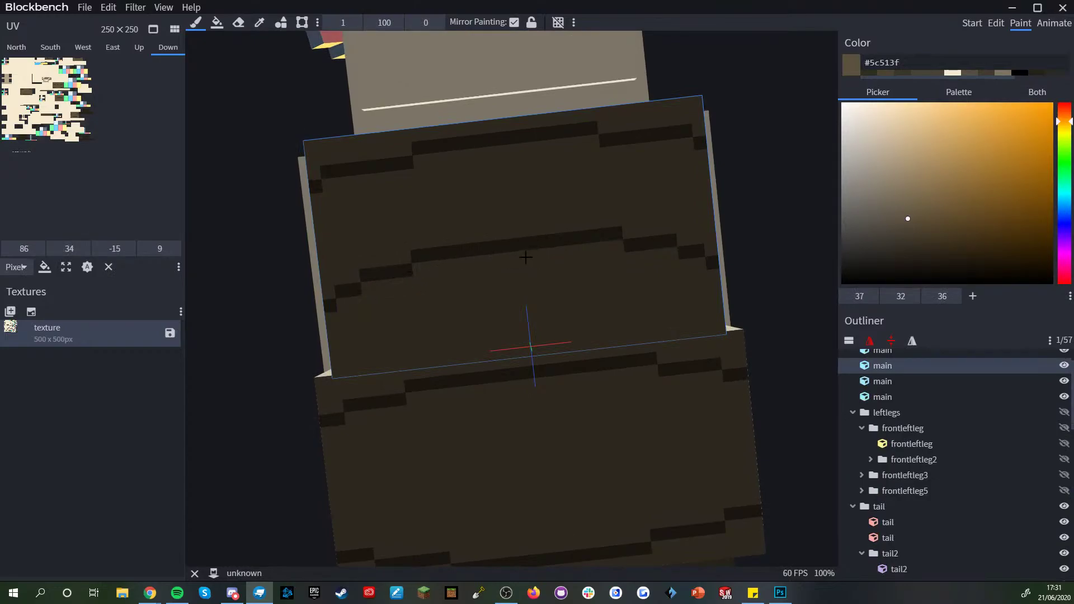
- Add a mirrored #322c20 step to the ends of the front body block's front line and restore the outer pixels to #5c513f
scroll(534, 264, down, 5)
scroll(486, 238, up, 3)
scroll(486, 237, up, 3)
alt+click(425, 253)
drag(403, 267, 391, 278)
alt+click(416, 278)
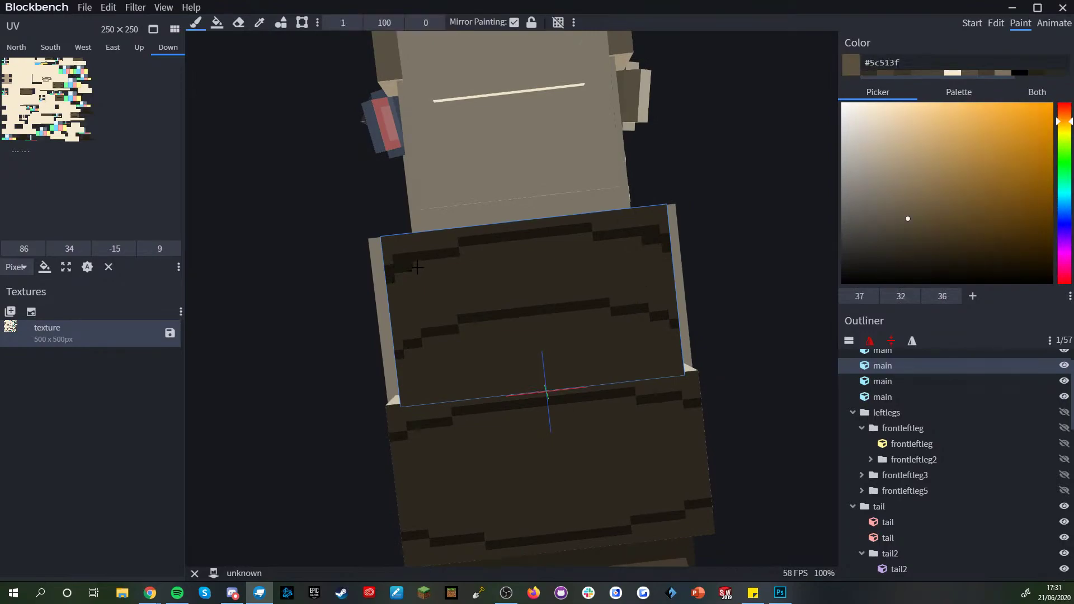
click(388, 269)
- Deselect the block and examine the body lines from the underside and from the side
scroll(352, 350, down, 5)
drag(722, 375, 738, 344)
scroll(720, 367, down, 3)
scroll(904, 508, down, 10)
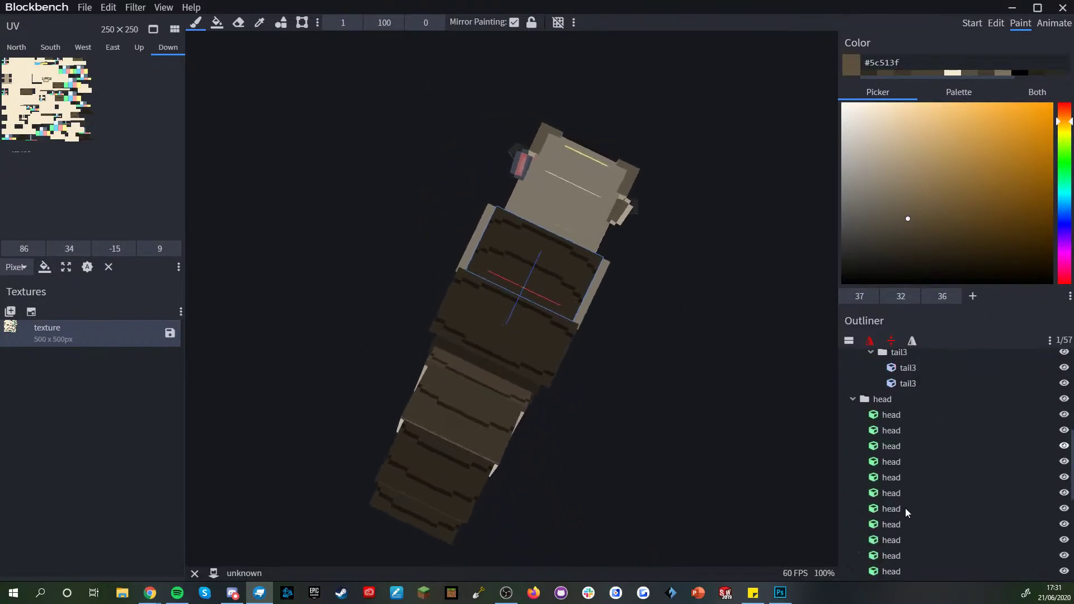
click(910, 520)
drag(704, 452, 532, 508)
scroll(489, 350, up, 5)
scroll(490, 350, up, 4)
middle_drag(556, 195, 555, 257)
scroll(551, 288, down, 4)
scroll(543, 308, up, 3)
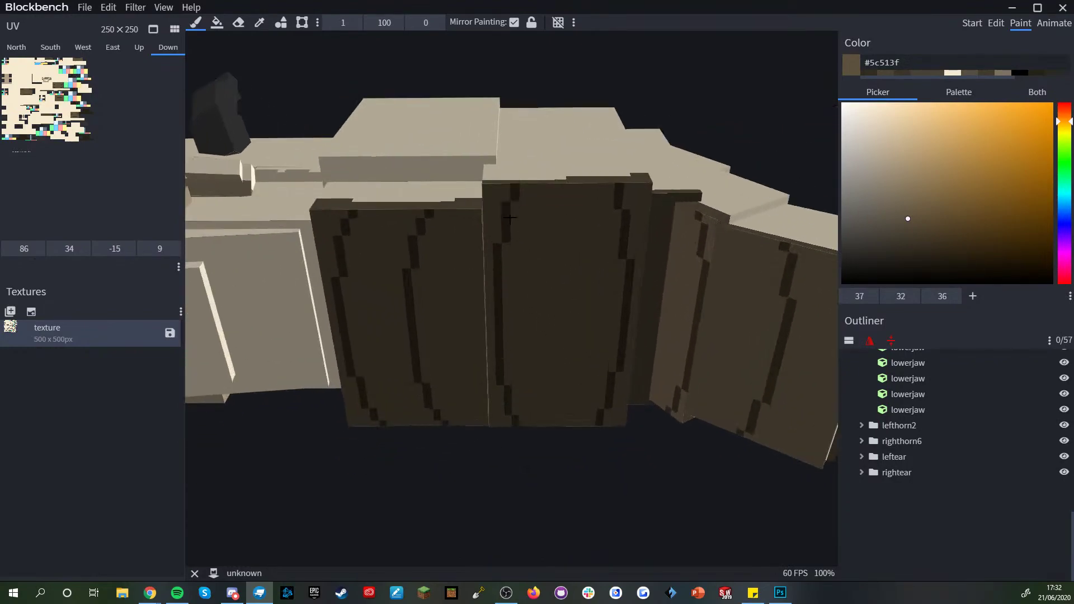
- Lengthen the stepped ends of the rear body block's front line toward its middle with #322c20
alt+click(499, 255)
click(507, 248)
alt+click(497, 246)
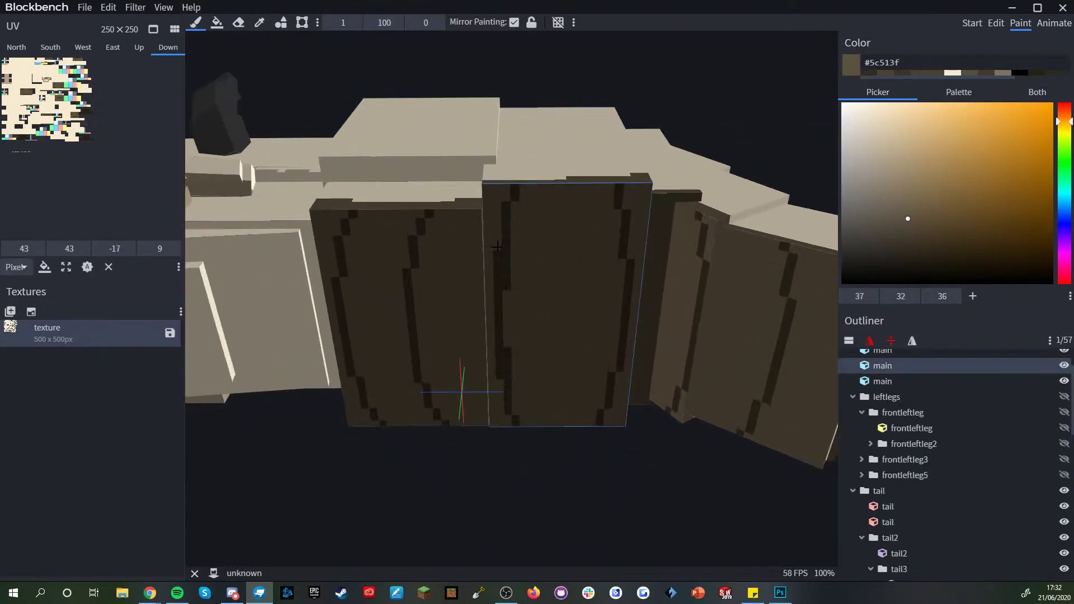
click(498, 286)
alt+click(512, 300)
drag(508, 285, 506, 271)
alt+click(504, 264)
- Extend the rear body block's rear line ends inward in #322c20 and cover the front line's leftover pixels with #5c513f
alt+click(634, 280)
scroll(628, 270, down, 8)
drag(640, 478, 756, 355)
scroll(633, 291, up, 5)
alt+click(633, 291)
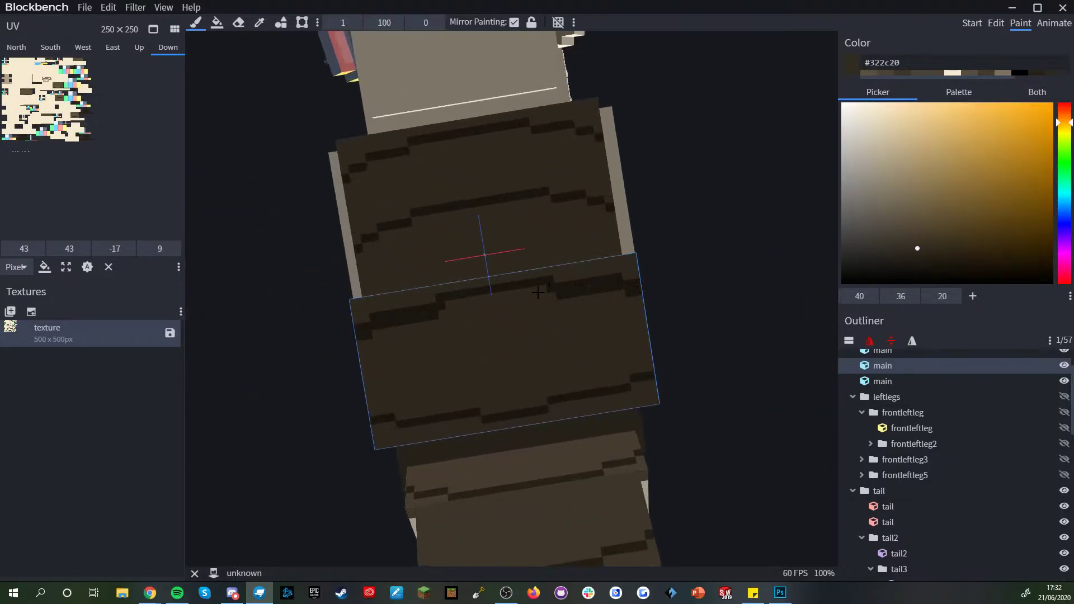
alt+click(433, 307)
drag(374, 312, 363, 326)
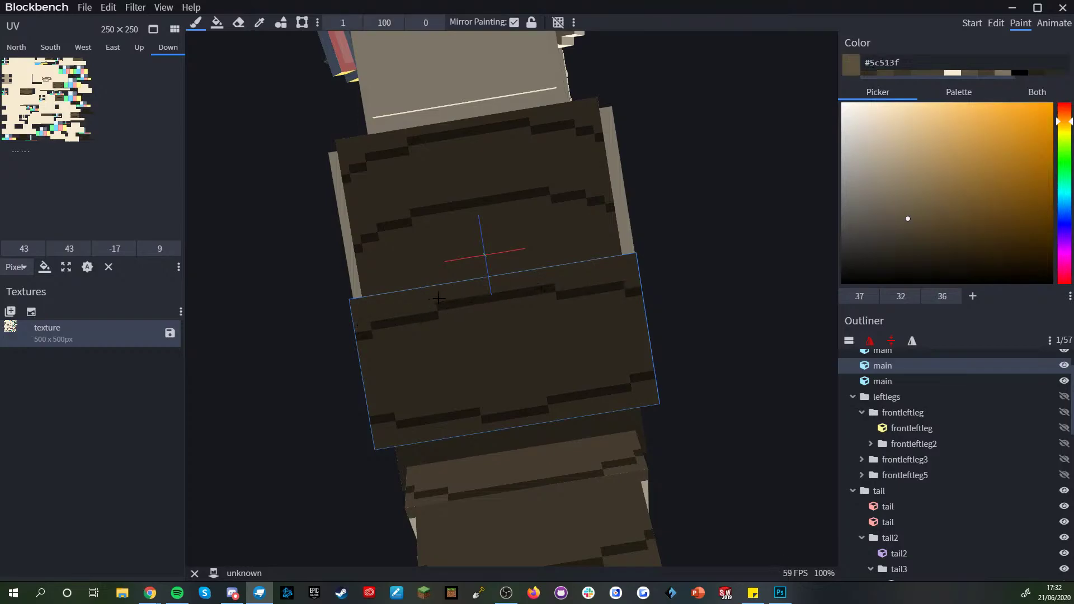
- Clear the selection and examine the body's lower side edge where the underside lines end
scroll(687, 388, down, 6)
drag(722, 398, 596, 472)
scroll(883, 493, down, 6)
scroll(890, 521, down, 3)
click(891, 530)
drag(669, 419, 664, 479)
scroll(661, 434, down, 5)
drag(662, 434, 465, 441)
scroll(465, 441, up, 4)
drag(487, 403, 512, 319)
scroll(512, 319, up, 4)
drag(534, 428, 528, 506)
- Continue the front body block's two lines up its brown side edge with stepped #322c20 pixels
click(373, 281)
key(alt)
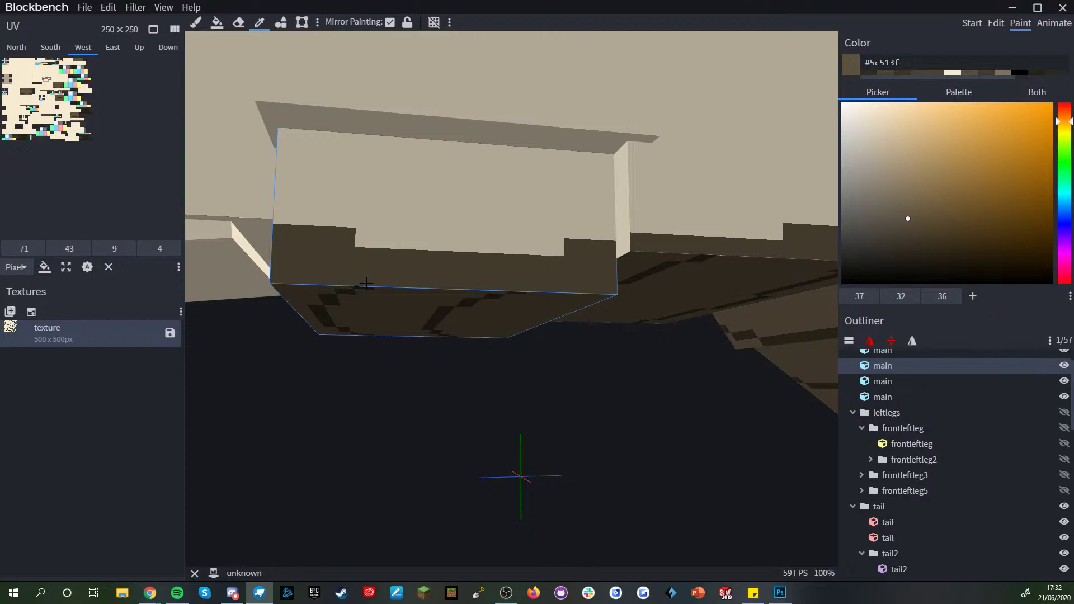
click(364, 284)
key(b)
scroll(493, 347, down, 3)
drag(493, 347, 508, 244)
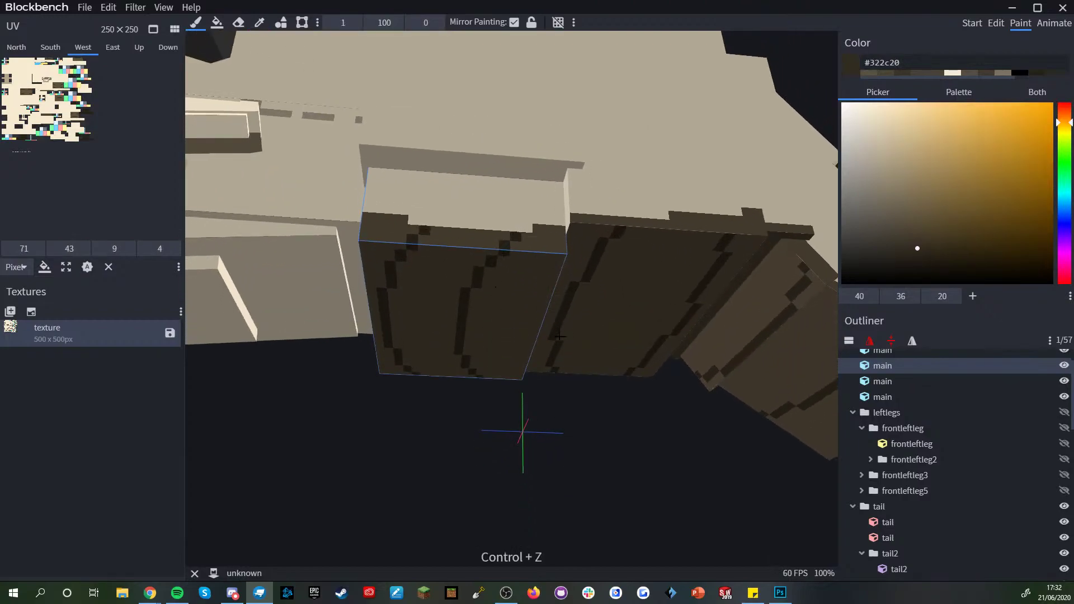
- Continue the rear body block's two lines onto its brown side edge with #322c20 pixels
scroll(559, 335, down, 3)
right_drag(564, 401, 503, 400)
scroll(507, 408, up, 4)
alt+click(495, 262)
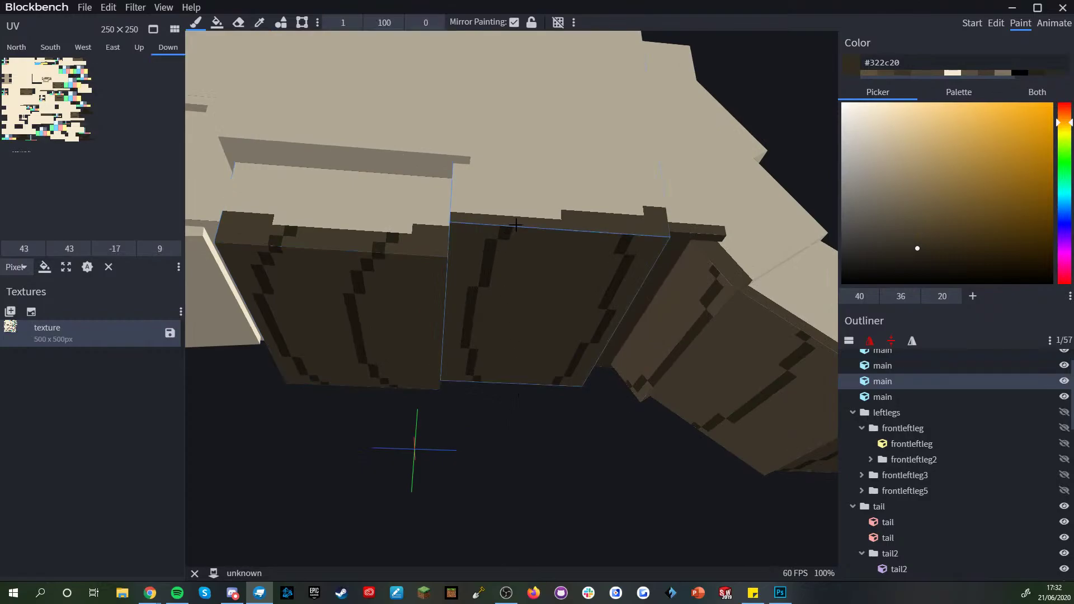
click(626, 227)
- Continue the lines of the first tail blocks onto their brown side edges in #322c20
scroll(525, 424, down, 3)
drag(525, 423, 508, 494)
scroll(561, 417, down, 2)
drag(561, 417, 471, 295)
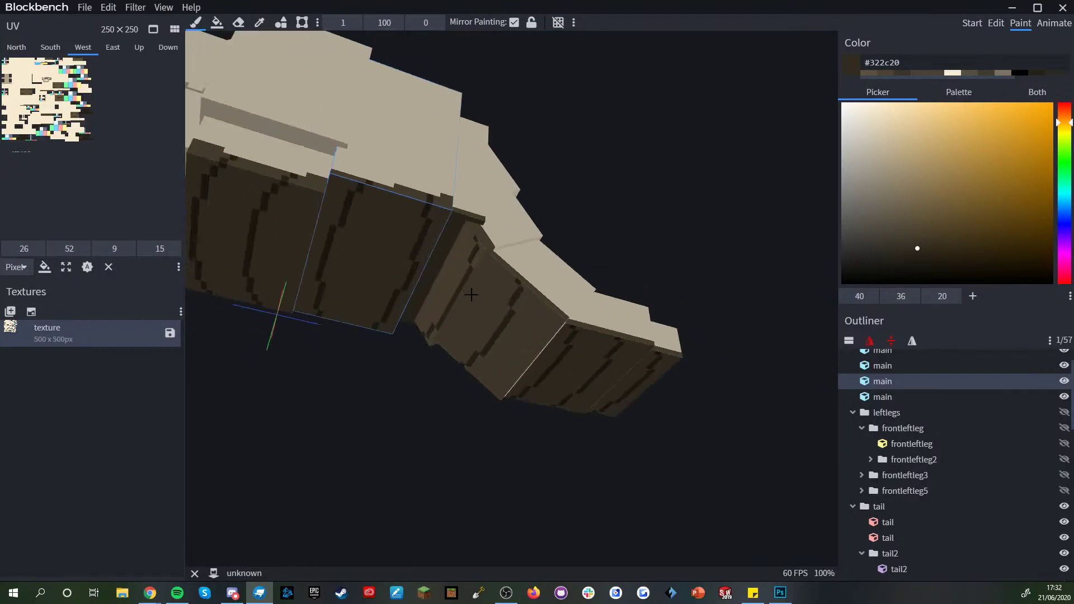
scroll(471, 295, up, 2)
scroll(509, 268, up, 2)
click(496, 266)
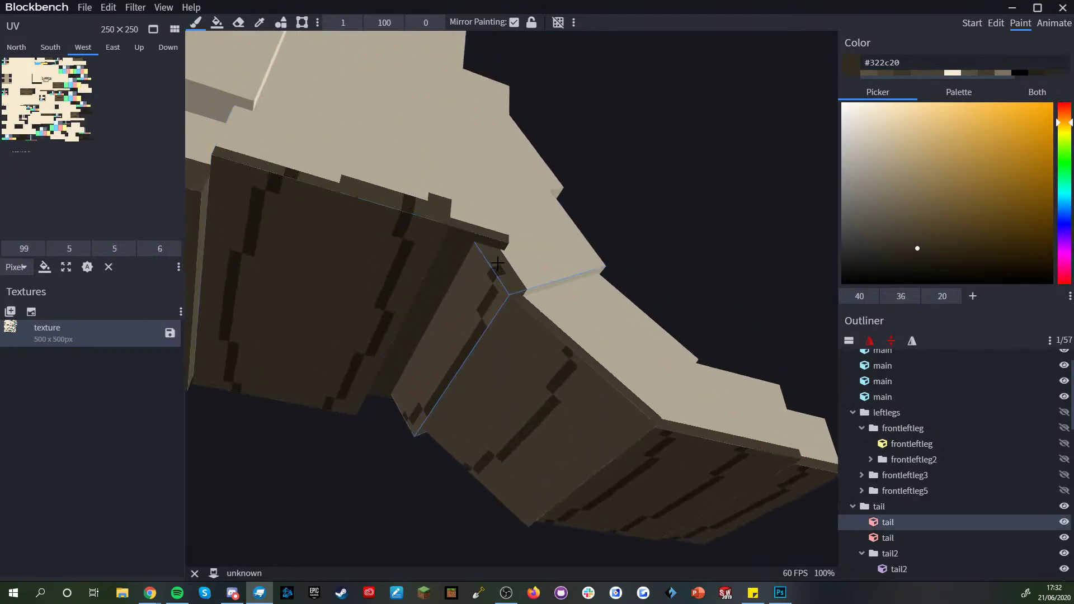
click(572, 342)
- Continue the lines of the two tail3 blocks onto their brown side edges in #322c20
scroll(702, 290, down, 2)
drag(703, 290, 642, 375)
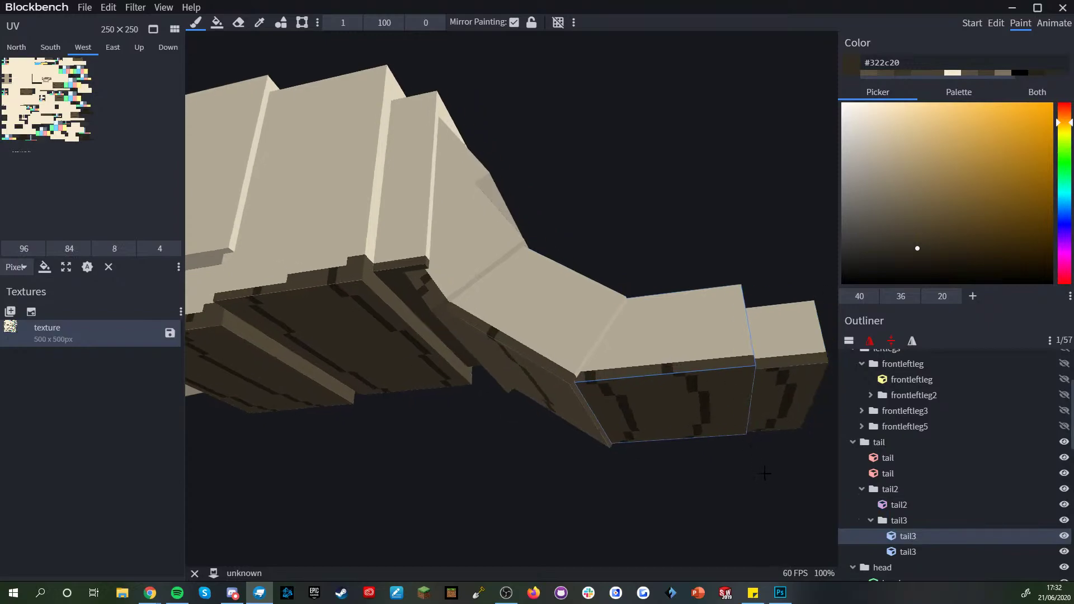
drag(766, 476, 642, 341)
click(623, 350)
- Deselect the tail block and examine the whole creature from the side and front
scroll(593, 426, down, 4)
drag(565, 448, 601, 484)
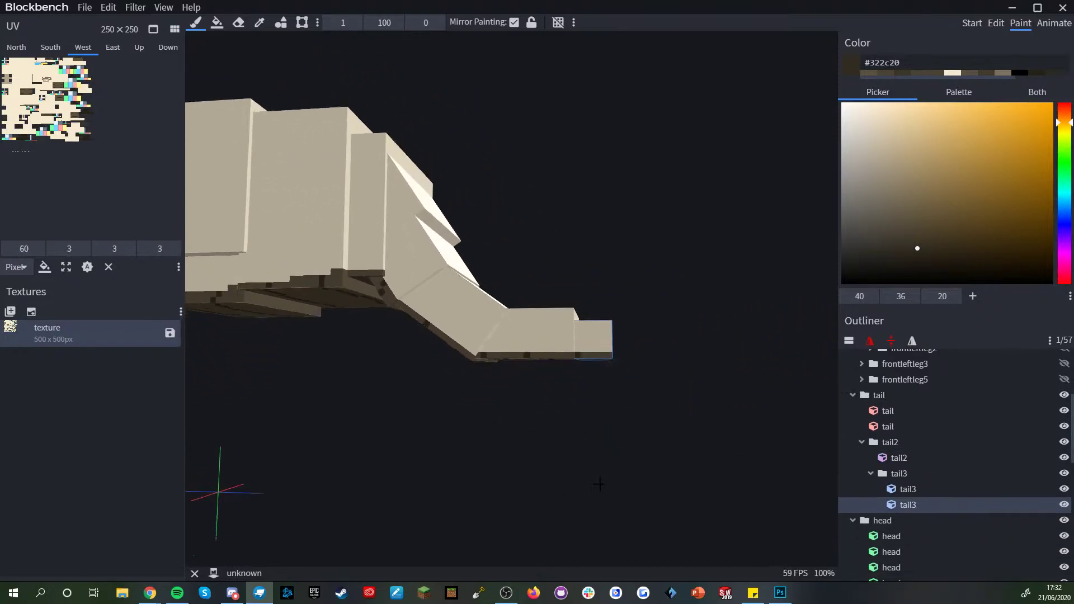
scroll(587, 475, down, 3)
right_drag(419, 401, 582, 438)
scroll(891, 531, down, 5)
scroll(892, 542, down, 3)
click(902, 553)
drag(624, 475, 525, 429)
scroll(589, 461, up, 3)
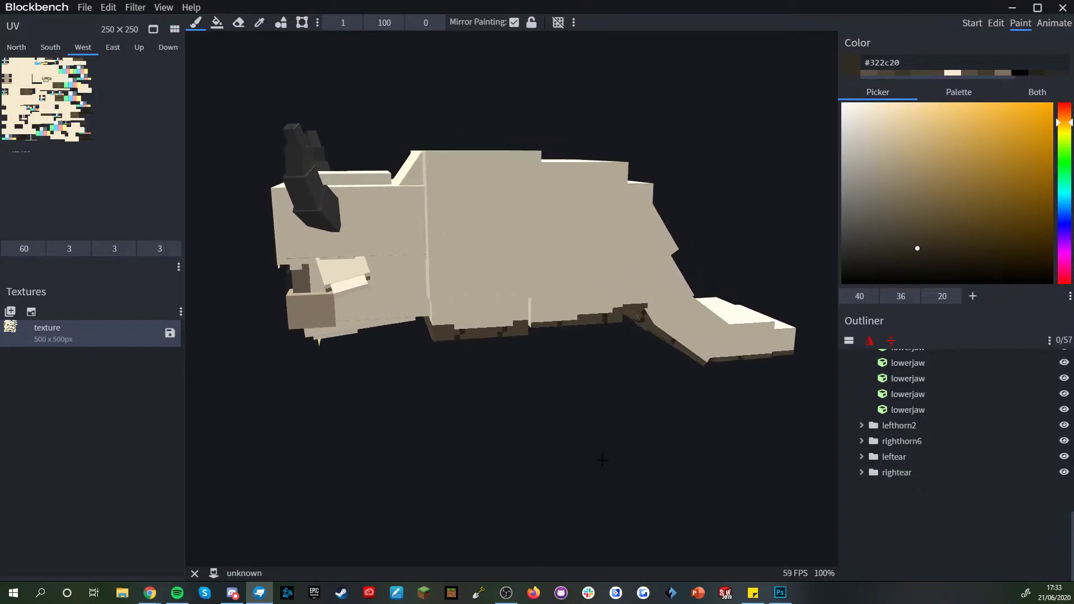
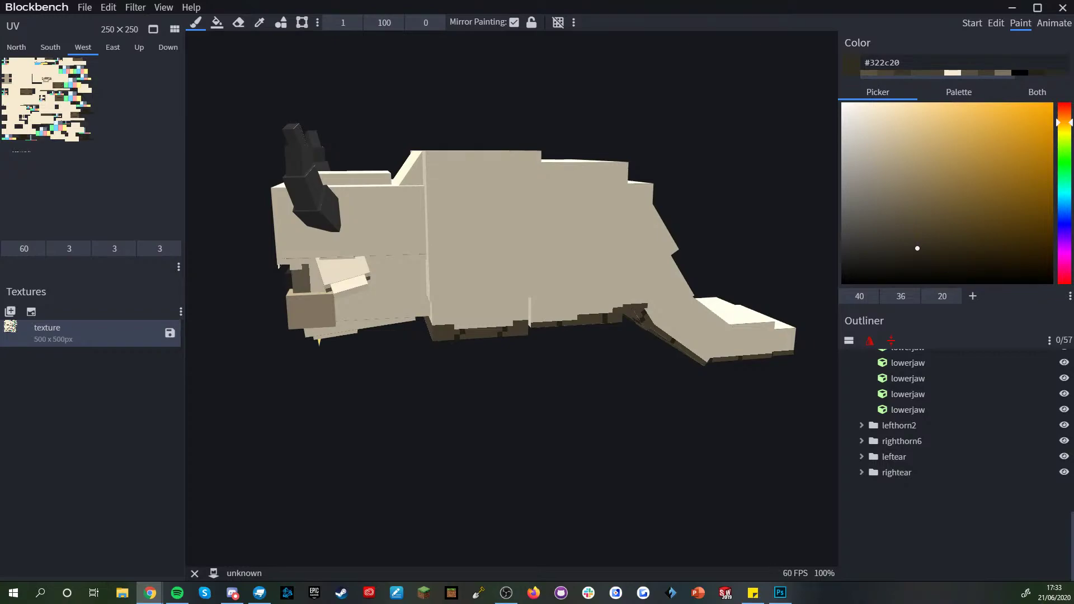
drag(499, 422, 469, 411)
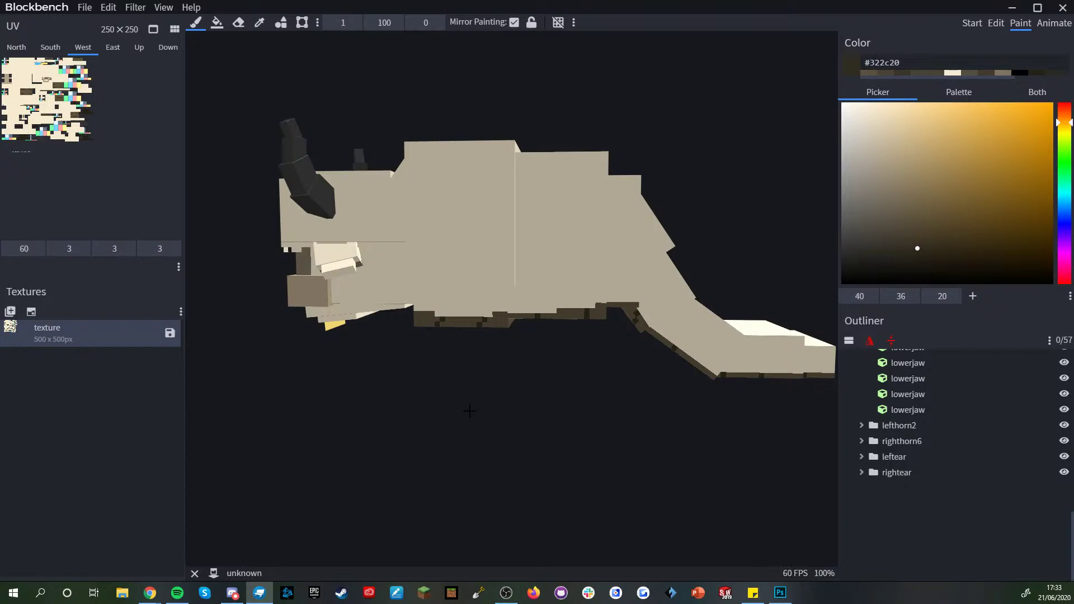
drag(469, 411, 479, 407)
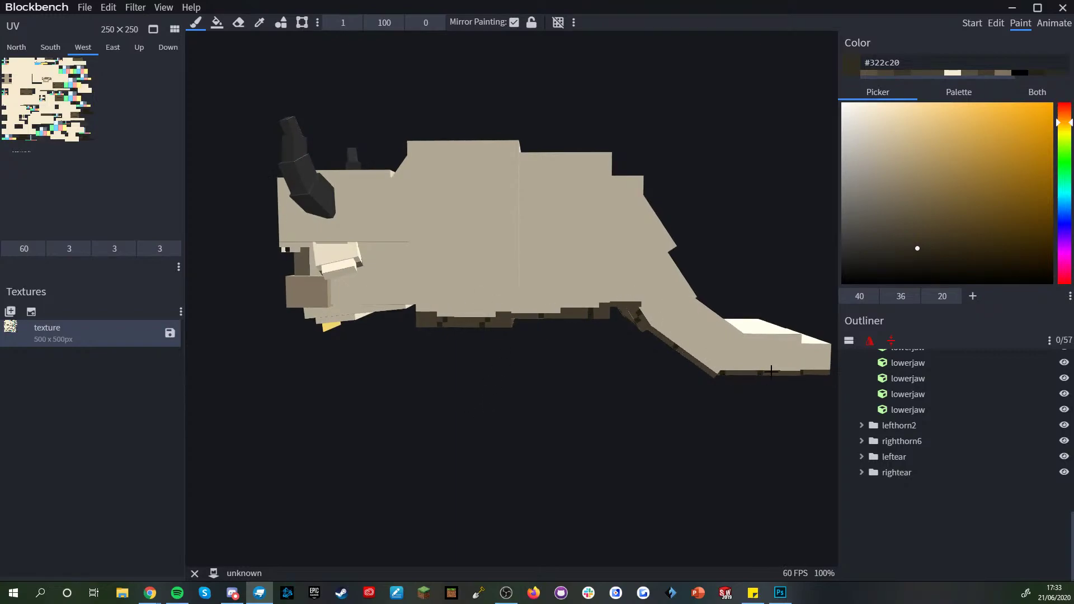
drag(477, 265, 559, 417)
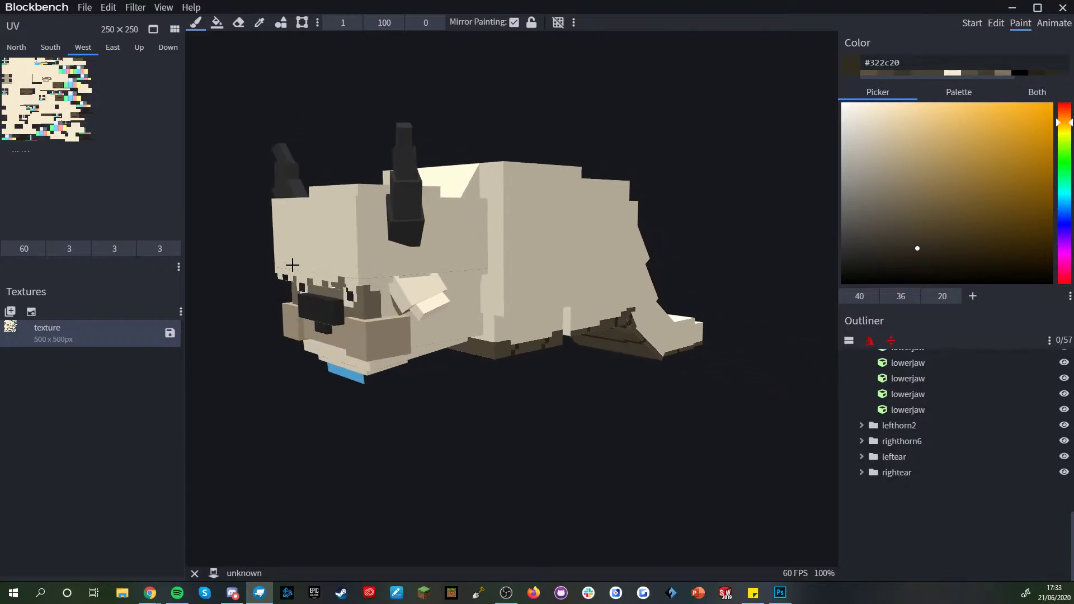
- Sample the cream fur colour from the body side and change it to the darker beige #e4d5b4
drag(380, 403, 394, 303)
drag(469, 415, 526, 324)
mouse_move(621, 387)
mouse_down()
mouse_move(528, 445)
mouse_move(477, 448)
mouse_move(541, 428)
mouse_move(564, 443)
mouse_up()
scroll(477, 448, up, 5)
alt+click(521, 304)
scroll(539, 439, down, 3)
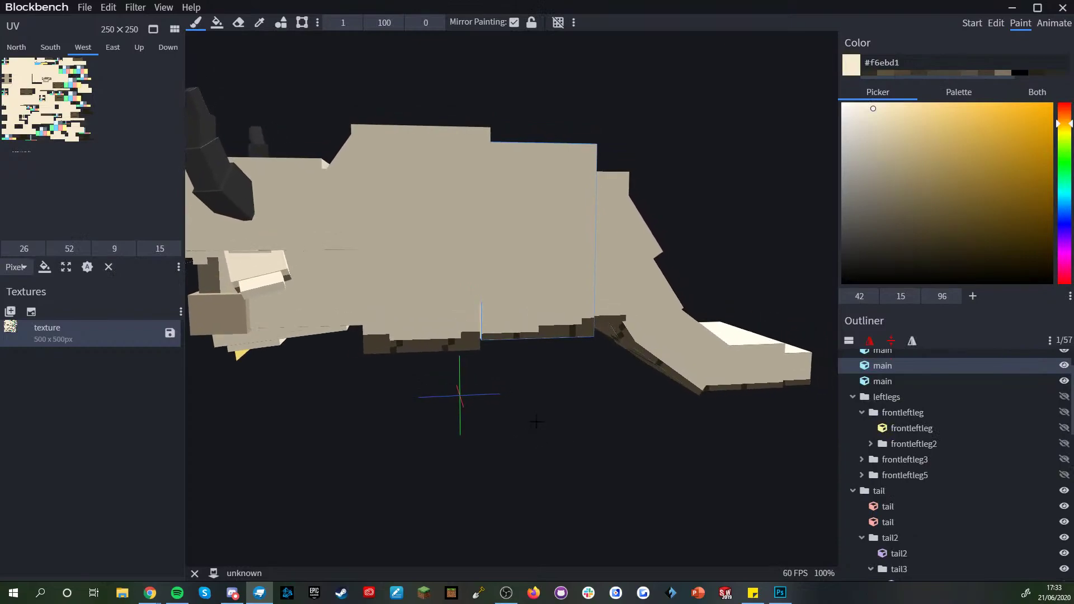
scroll(536, 421, up, 2)
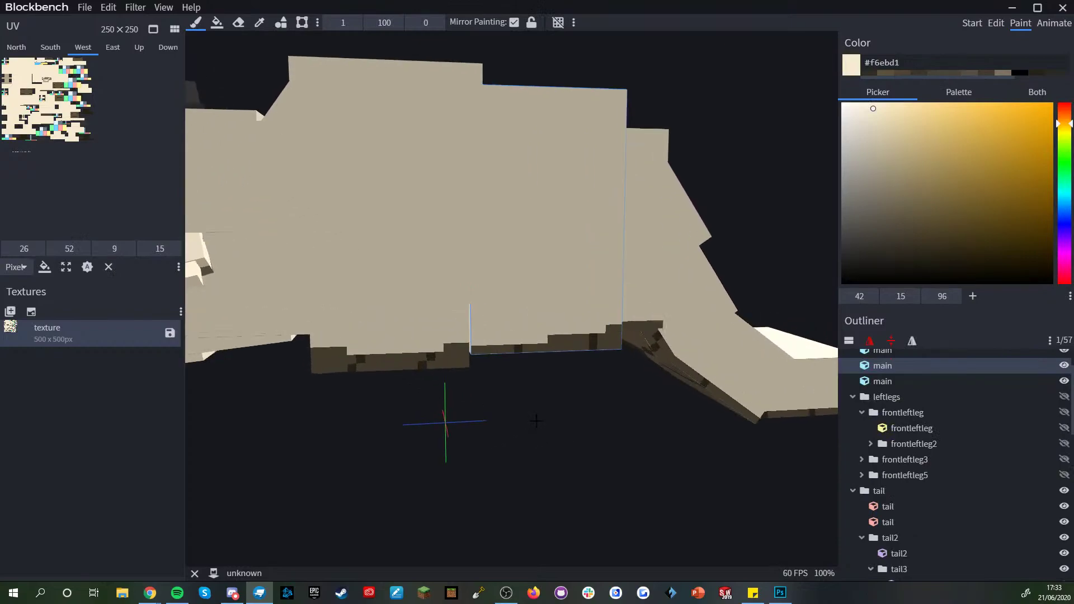
click(883, 121)
- Try painting uneven #e4d5b4 tufts above the brown side edge of the rear body block
scroll(447, 407, up, 2)
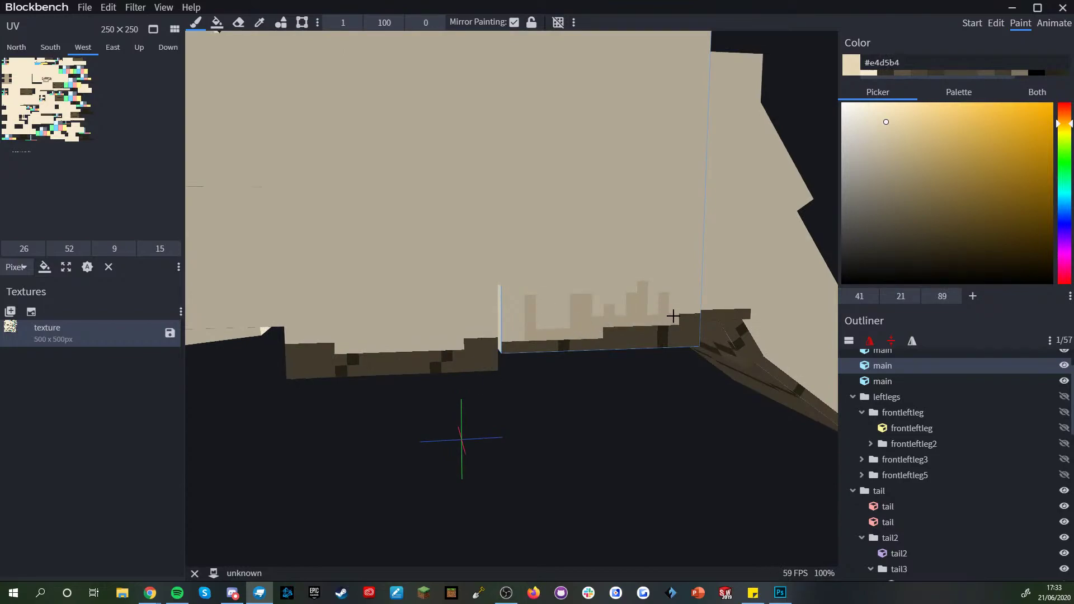
scroll(631, 279, down, 5)
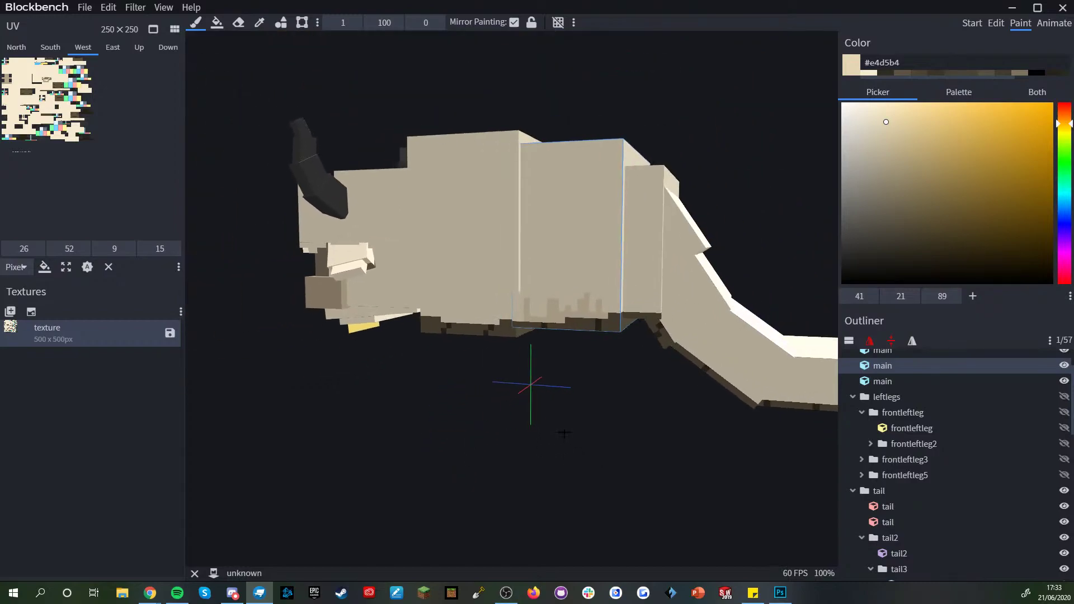
key(ctrl+z)
- Sample the brown #5c513f and paint the bottom of the rear body block's exposed front face with it
scroll(564, 437, up, 3)
drag(564, 436, 551, 391)
scroll(546, 518, up, 3)
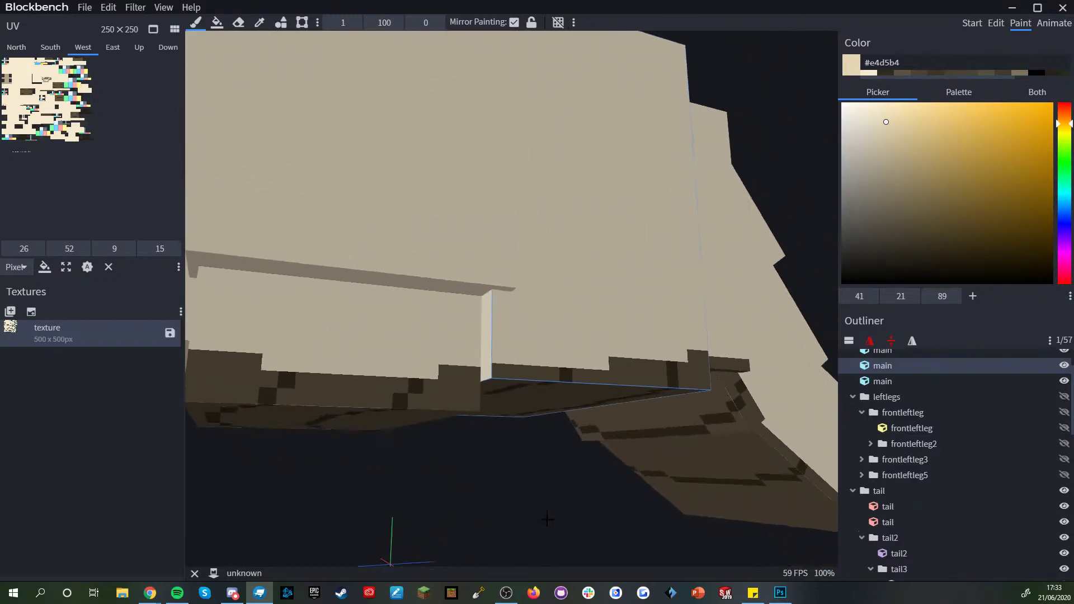
alt+click(497, 370)
click(486, 373)
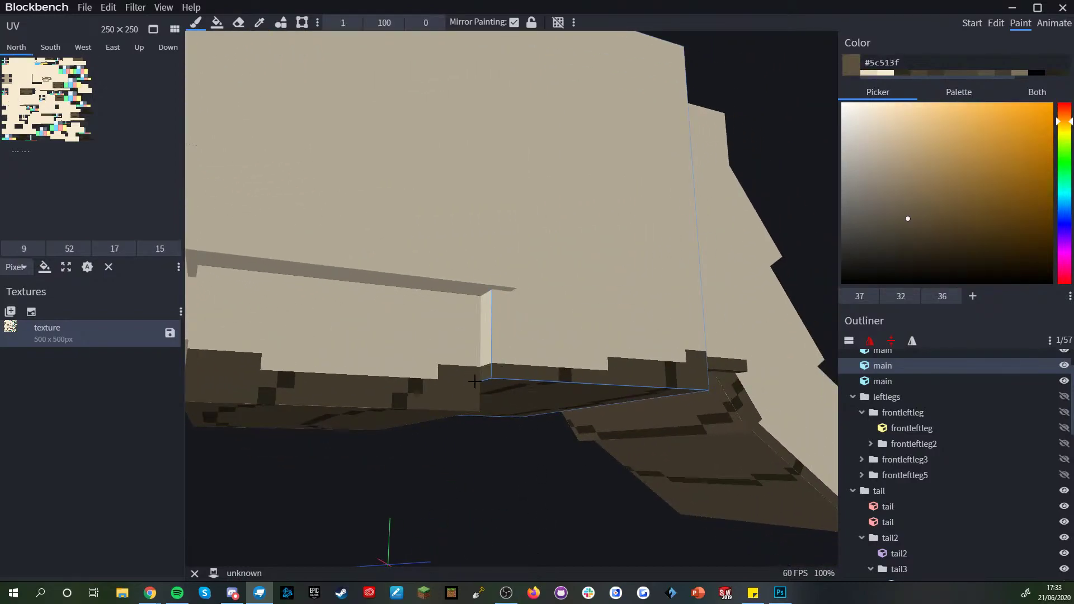
- Paint uneven #e4d5b4 fur tufts above the brown edge along the rear body block's side
click(868, 74)
scroll(585, 271, down, 3)
scroll(560, 336, up, 4)
drag(509, 453, 487, 472)
scroll(503, 358, up, 3)
mouse_move(459, 316)
mouse_down()
mouse_move(462, 352)
mouse_move(525, 347)
mouse_up()
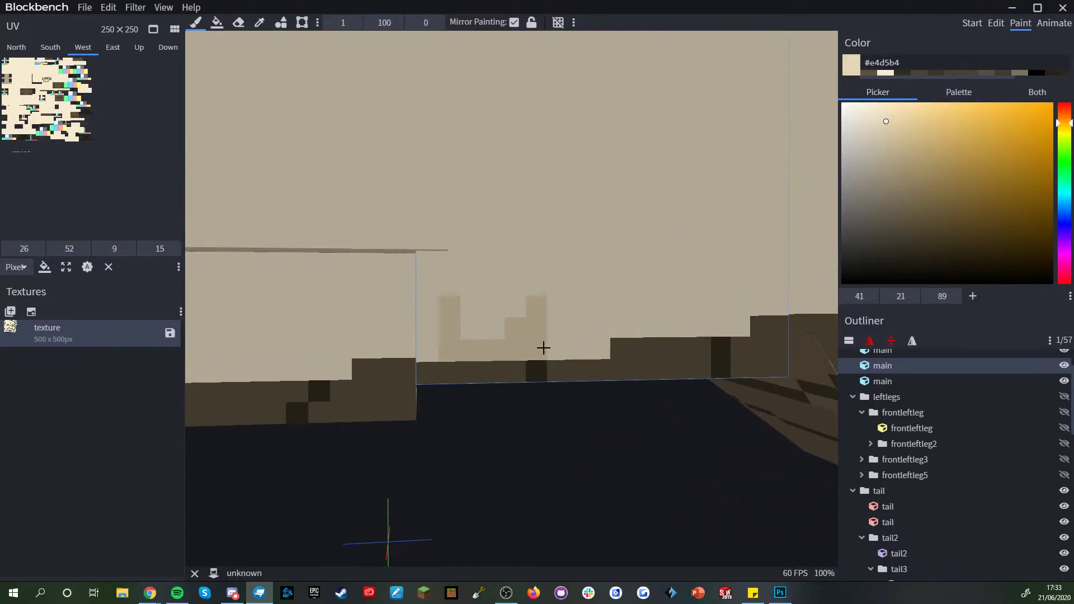
mouse_move(622, 330)
mouse_down()
mouse_move(673, 328)
mouse_move(691, 309)
mouse_move(662, 332)
mouse_up()
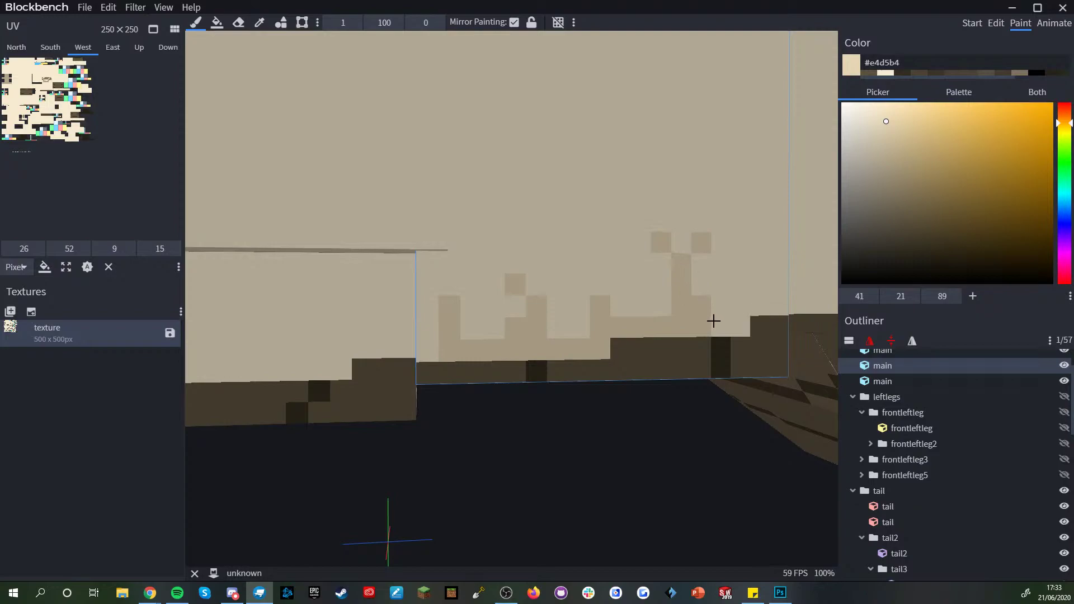
drag(743, 288, 743, 304)
- Continue the #e4d5b4 shading onto the rear body block's back face and start tufts on the last body block's side
right_drag(743, 305, 499, 299)
scroll(499, 299, down, 3)
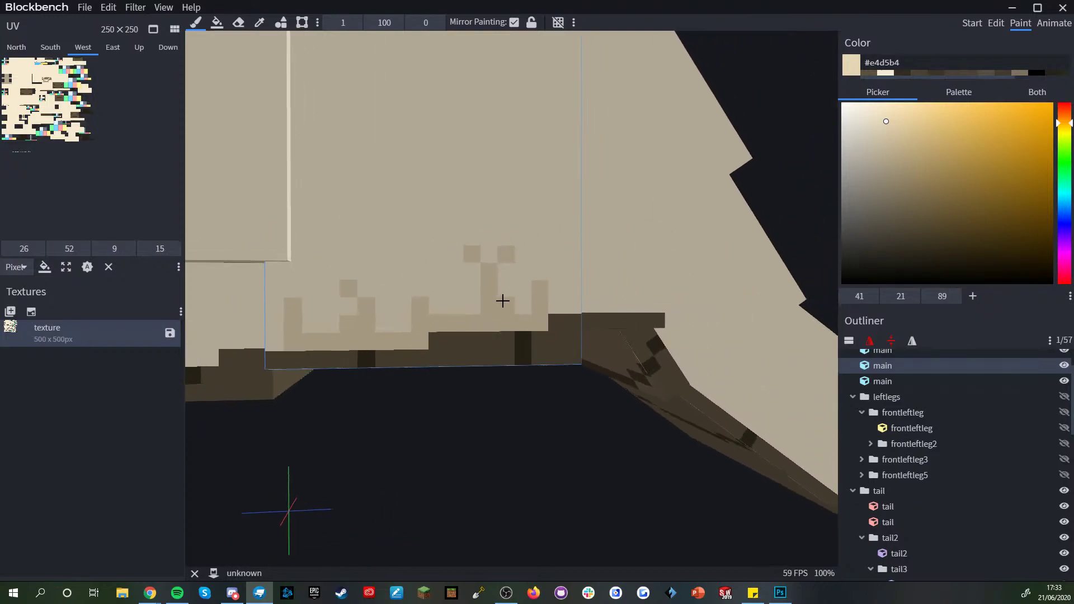
drag(490, 446, 476, 425)
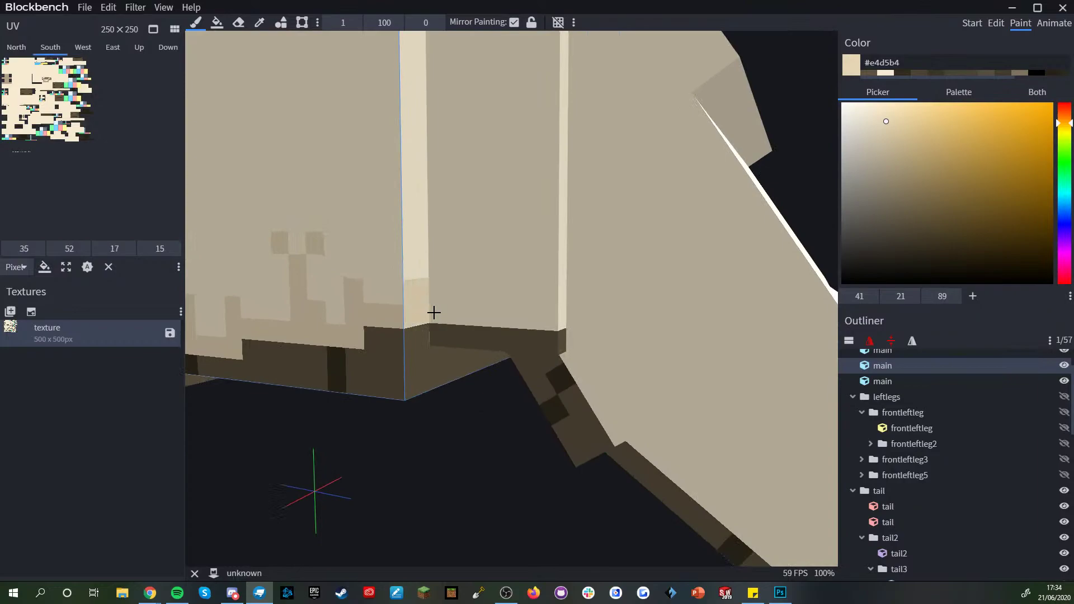
drag(434, 312, 437, 276)
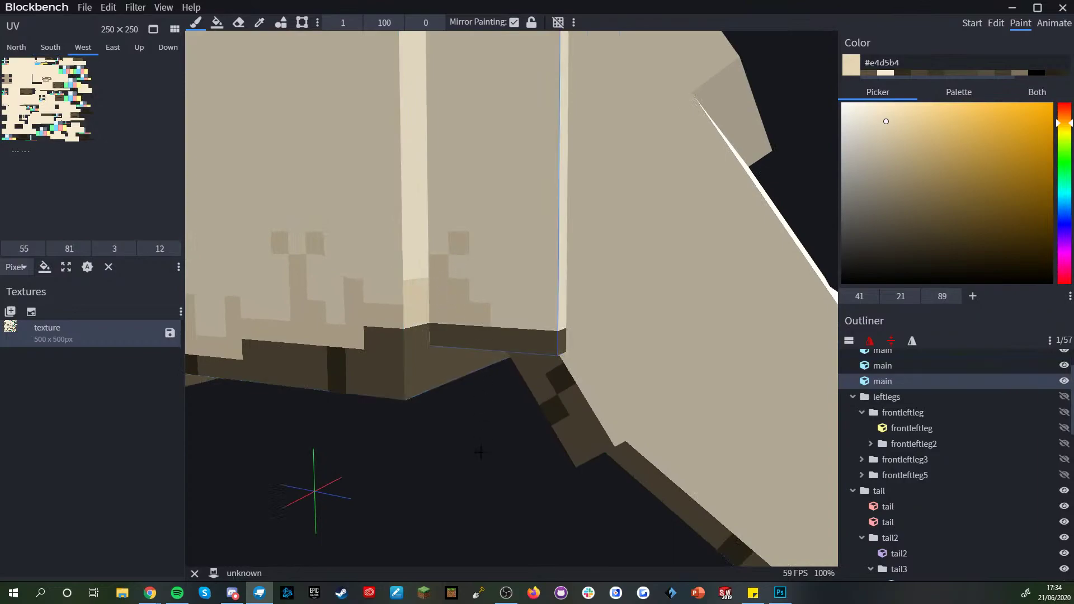
- Finish the #e4d5b4 tufts along the last body block's side and carry the shading around its back corner
scroll(478, 448, down, 8)
scroll(455, 432, up, 10)
scroll(485, 366, up, 2)
drag(474, 290, 523, 279)
click(507, 268)
drag(476, 442, 444, 451)
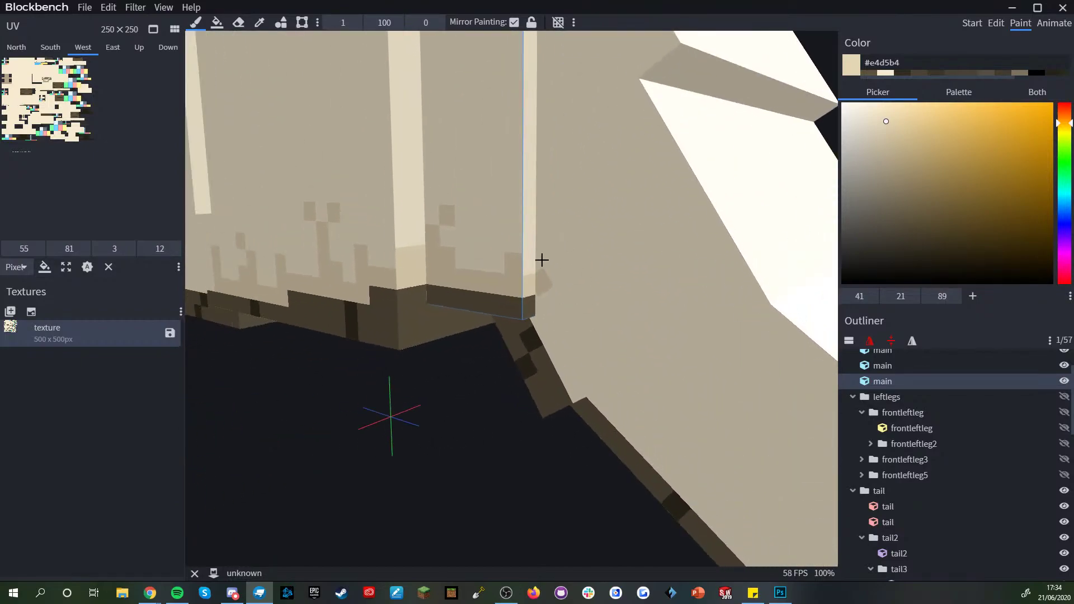
click(539, 261)
drag(525, 485, 456, 447)
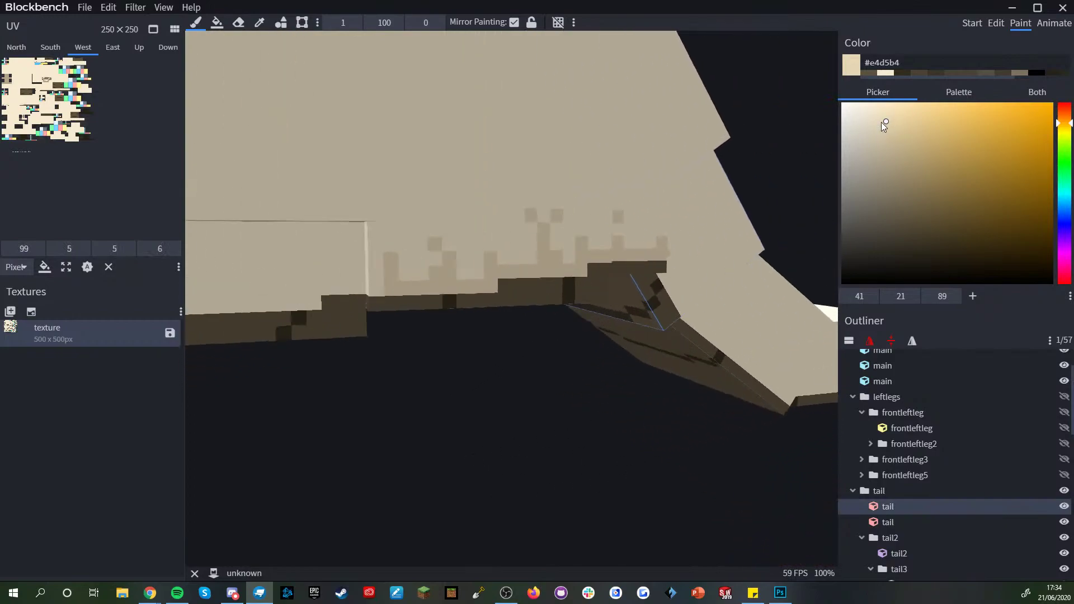
- Recolour the painted tufts on the two rear body blocks to #dcccaa using the paint bucket in Colors mode
click(889, 128)
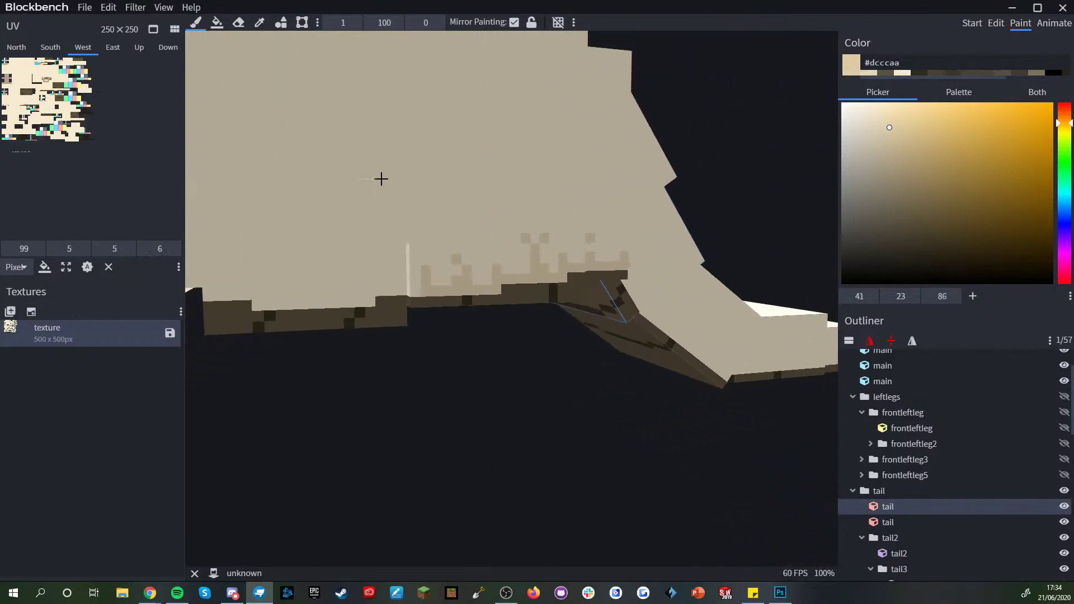
click(217, 22)
click(341, 23)
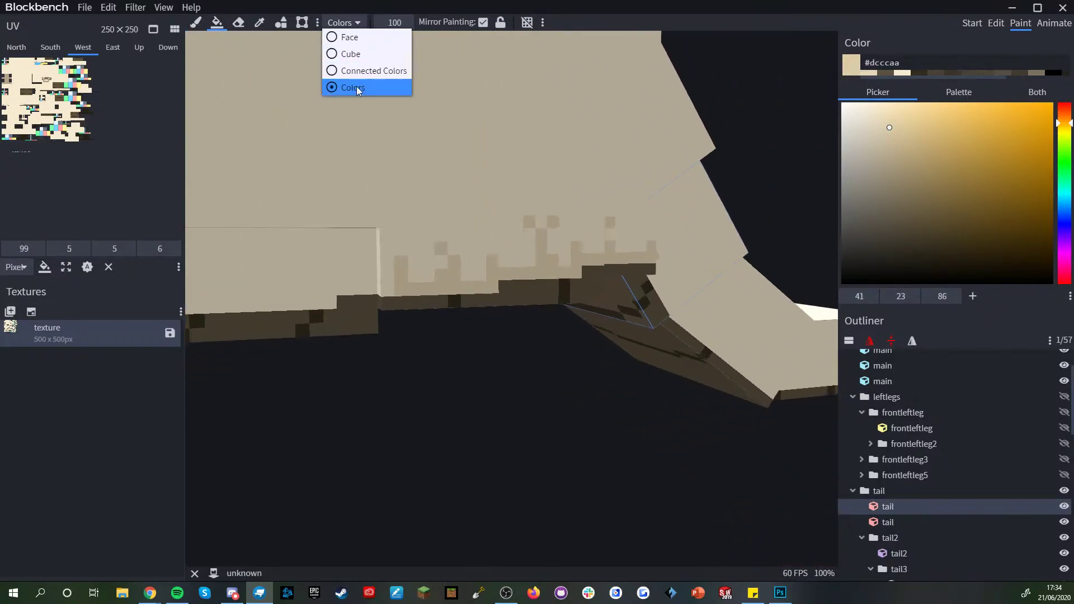
click(451, 283)
right_drag(451, 283, 370, 283)
click(515, 260)
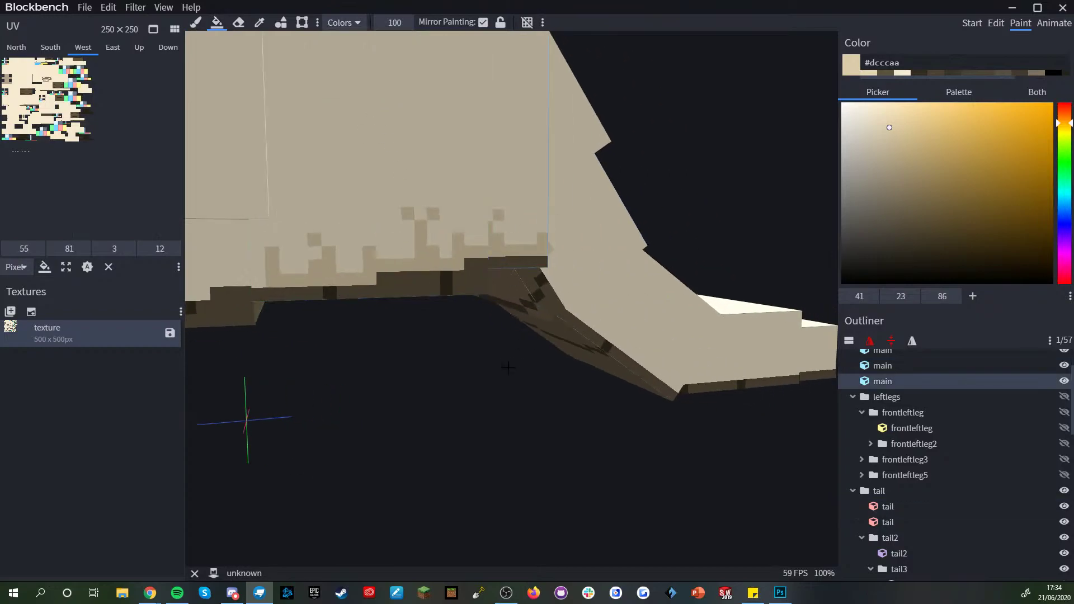
drag(515, 260, 575, 267)
click(530, 241)
click(580, 258)
drag(551, 323, 638, 299)
scroll(638, 299, down, 4)
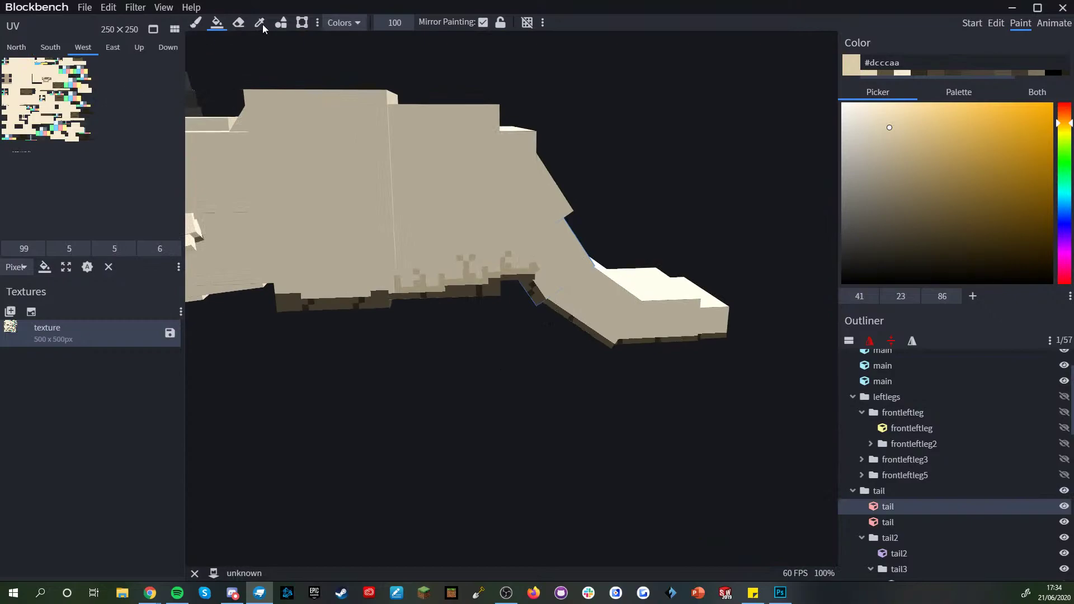
- Paint #dcccaa tufts with the brush on the first tail block's side where it meets the body
click(195, 23)
scroll(434, 362, down, 4)
mouse_move(434, 362)
mouse_down()
mouse_move(616, 384)
mouse_move(645, 375)
mouse_move(482, 366)
mouse_up()
scroll(483, 366, up, 4)
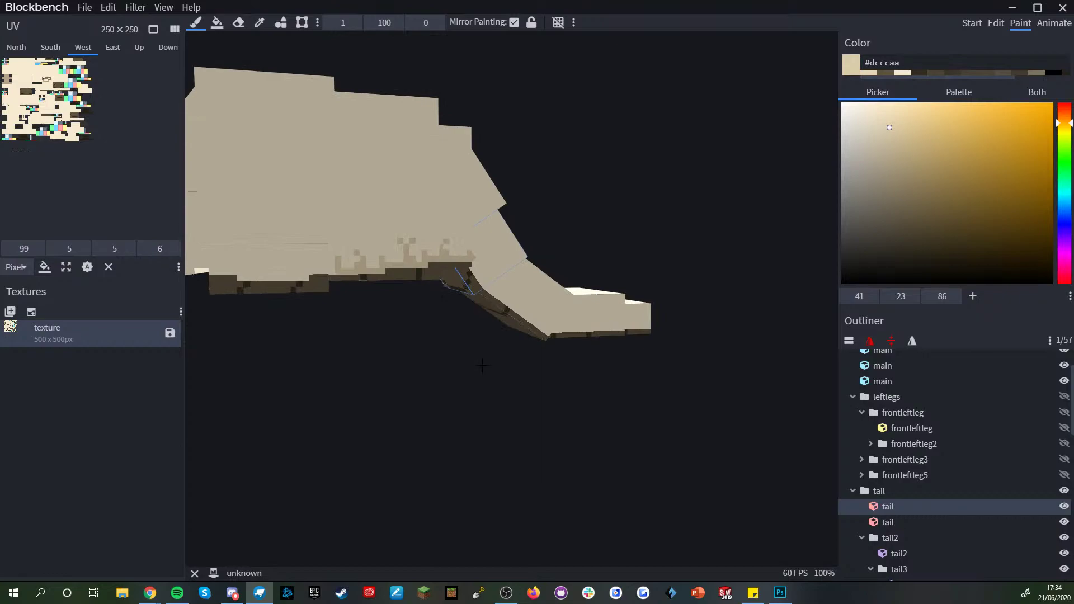
scroll(482, 366, up, 5)
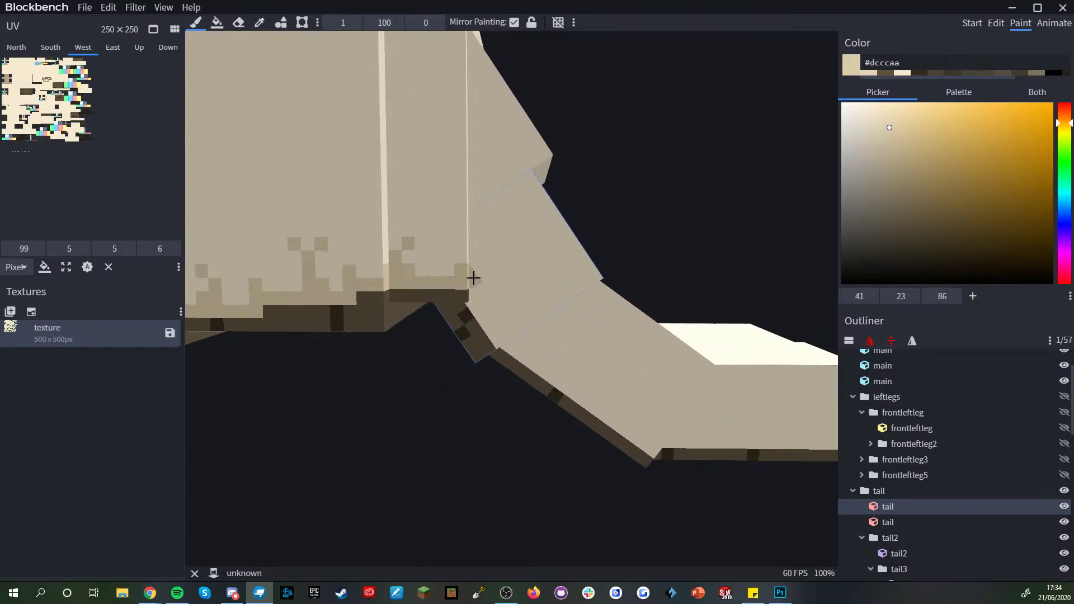
scroll(483, 275, up, 1)
scroll(475, 269, up, 2)
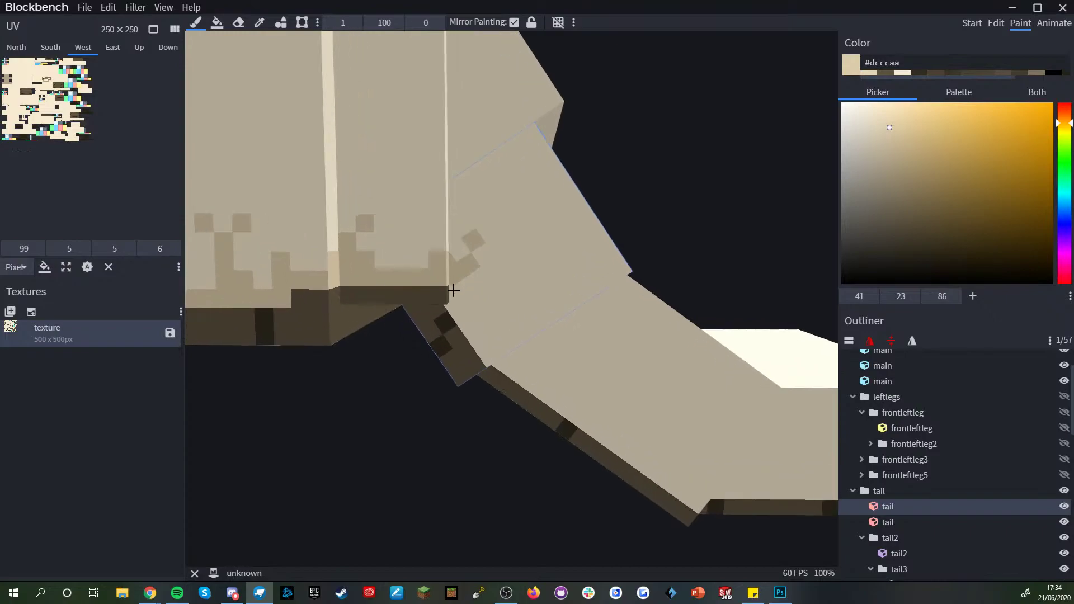
- Extend the #dcccaa tufts along the first tail block's brown edge down to its joint with tail2
right_drag(451, 288, 386, 263)
scroll(386, 257, up, 3)
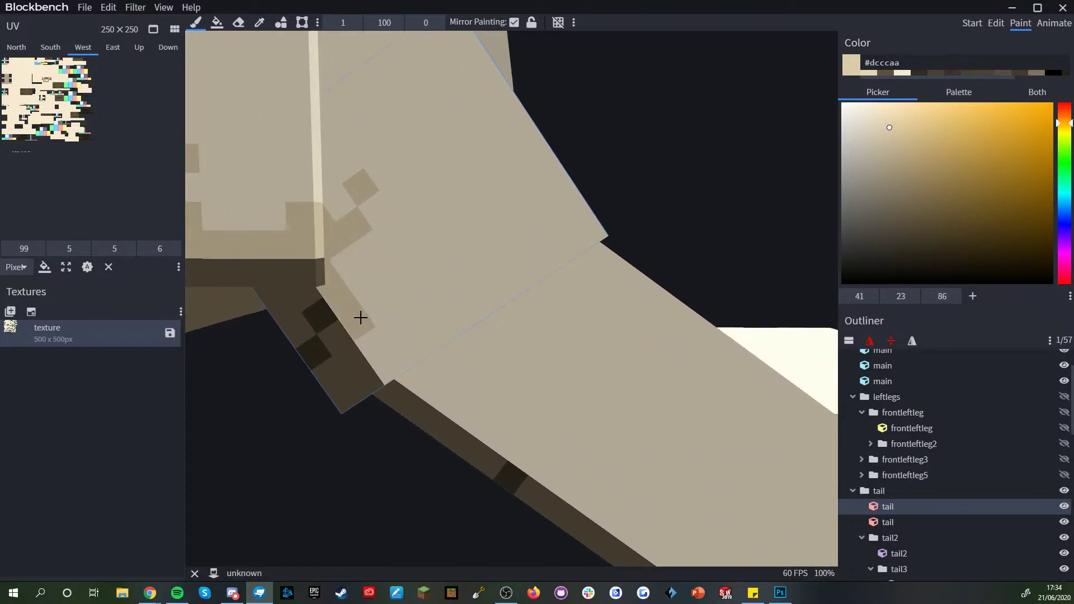
scroll(391, 357, down, 1)
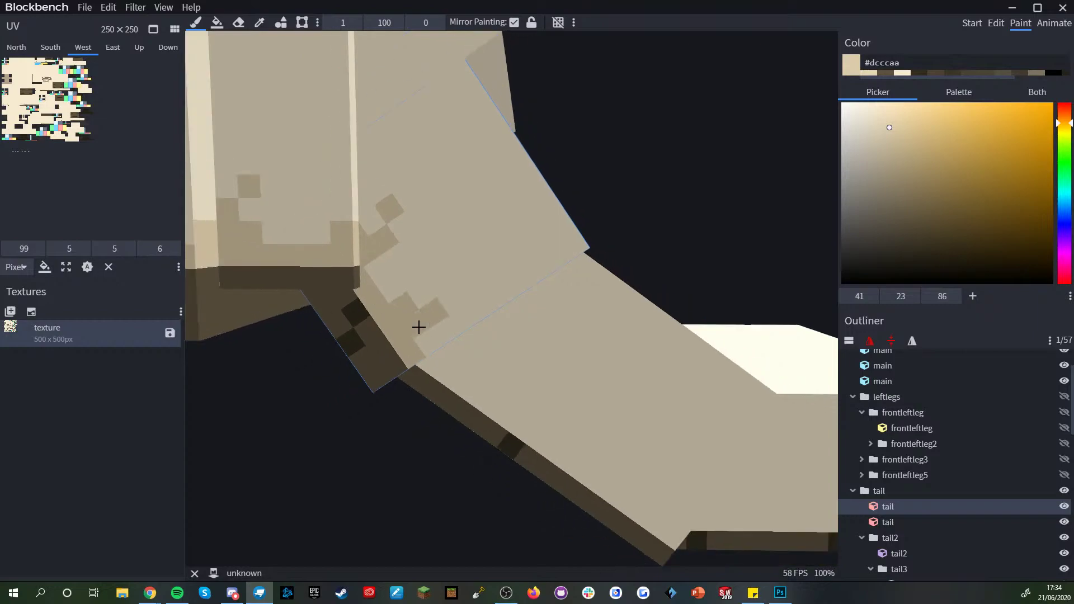
click(463, 320)
scroll(455, 340, down, 4)
scroll(424, 427, down, 2)
right_drag(454, 354, 472, 364)
scroll(499, 292, up, 2)
scroll(499, 292, up, 1)
click(479, 303)
- Examine the new fur shading on the whole creature from the side, front and tail
scroll(436, 405, down, 7)
right_drag(439, 406, 531, 421)
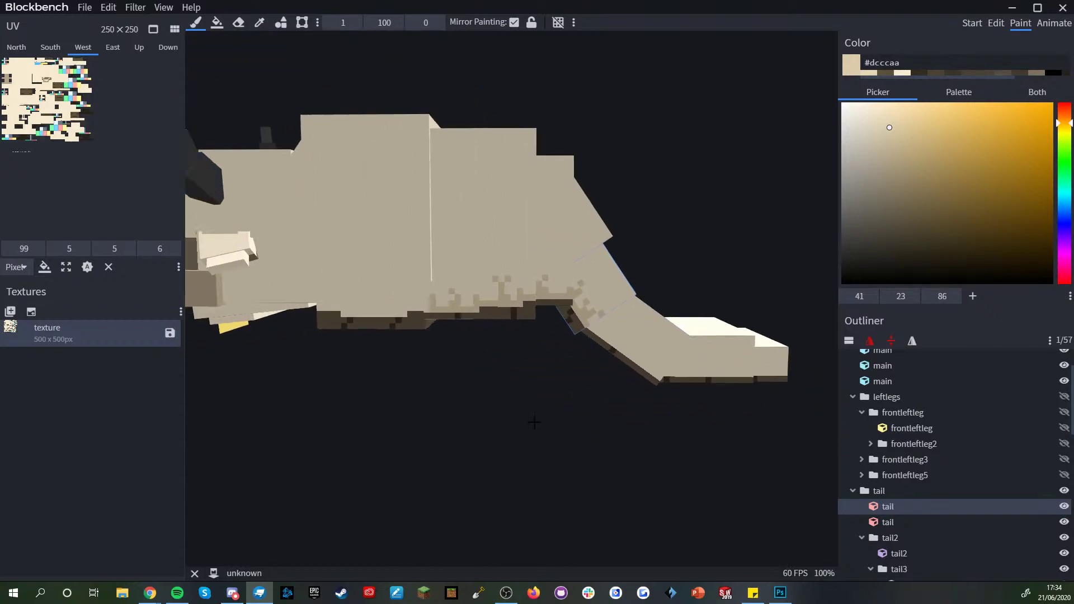
drag(532, 422, 555, 429)
right_drag(434, 224, 540, 273)
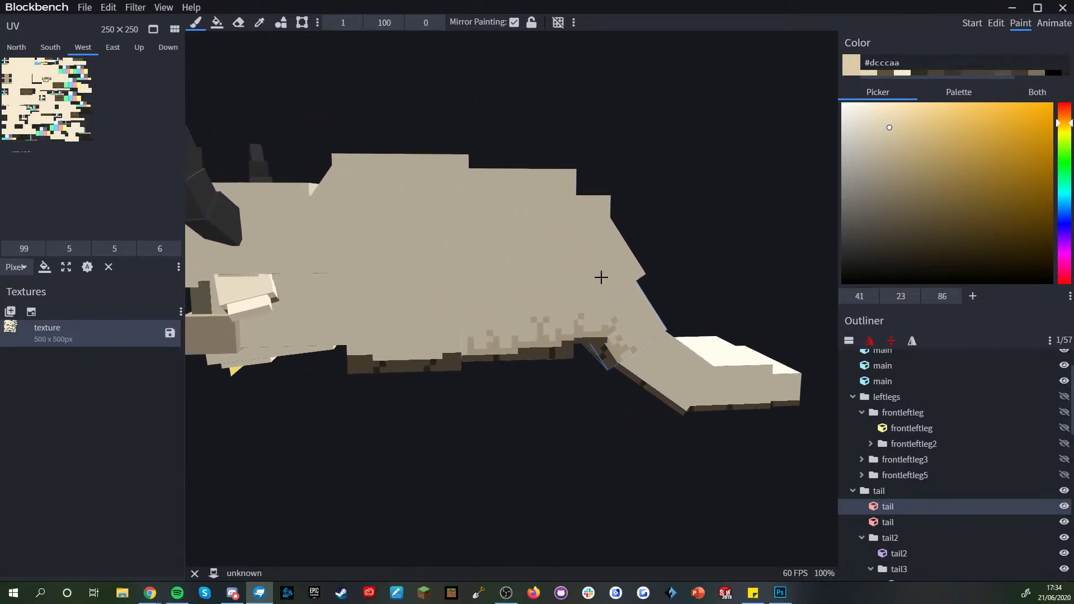
scroll(475, 268, down, 7)
drag(515, 429, 639, 369)
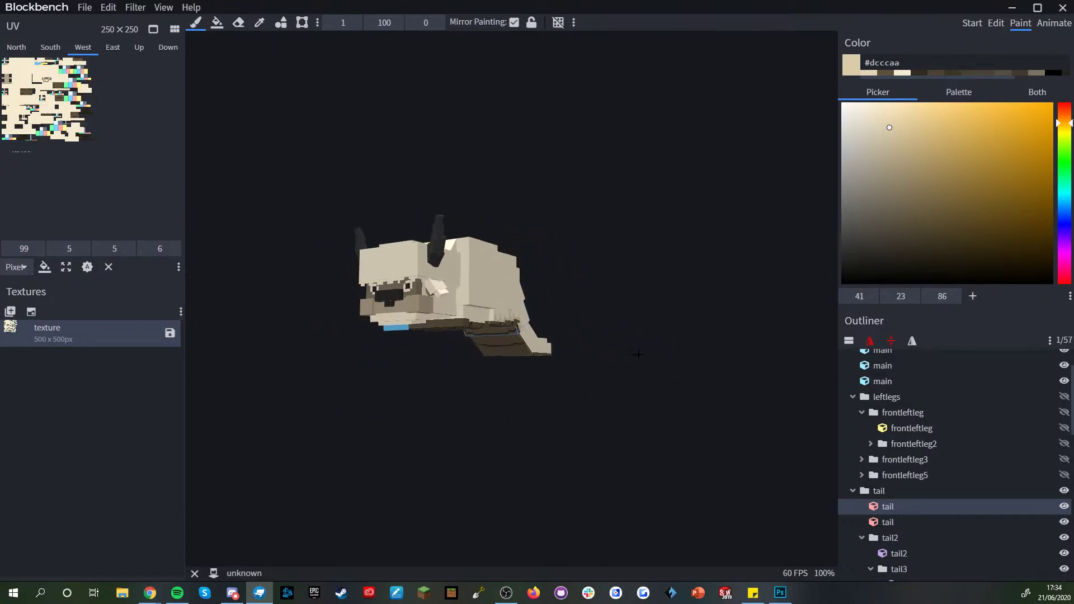
scroll(580, 312, up, 5)
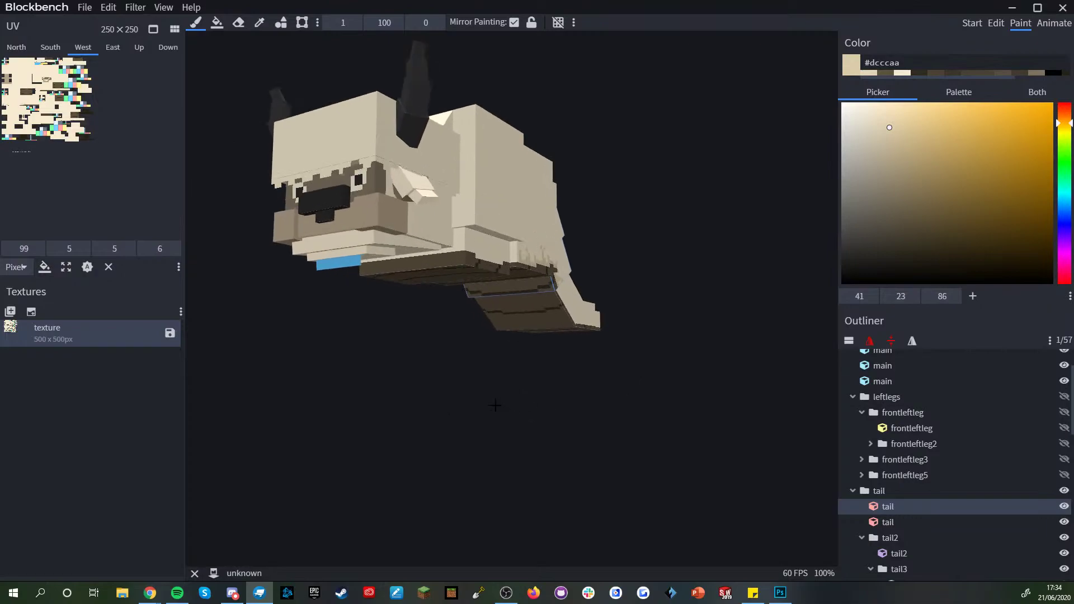
drag(484, 415, 442, 419)
scroll(549, 418, up, 4)
right_drag(548, 417, 432, 419)
scroll(458, 406, up, 3)
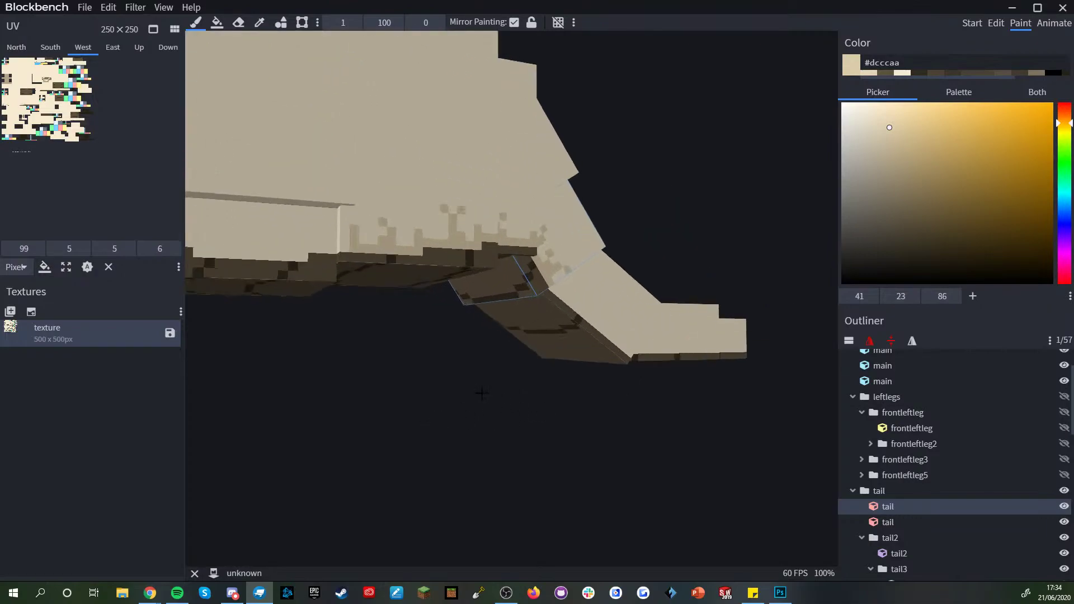
drag(482, 393, 456, 406)
scroll(496, 338, up, 4)
right_drag(607, 341, 573, 274)
- Try to touch up the lower end of the first tail block's shading beside tail2
key(alt)
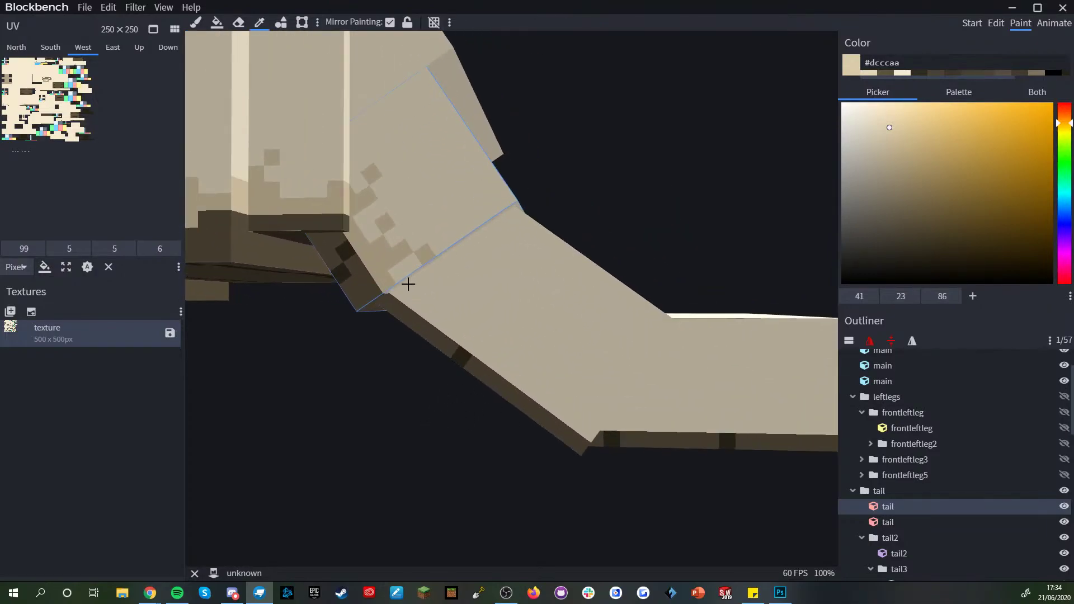
mouse_move(610, 190)
mouse_down()
mouse_move(581, 167)
mouse_move(652, 120)
mouse_move(615, 156)
mouse_up()
click(383, 274)
key(ctrl+z)
click(343, 287)
- Try soft #dcccaa shading on the tail2 block's side with brush size 3, opacity 50 and softness 100
click(354, 25)
click(354, 26)
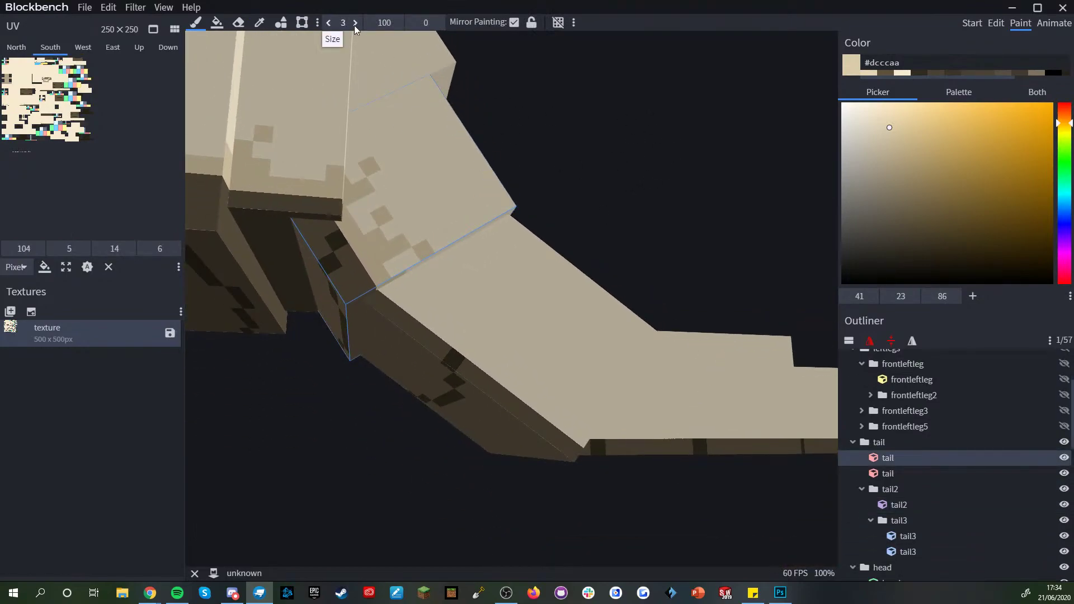
drag(426, 23, 774, 52)
mouse_move(512, 270)
mouse_down()
mouse_move(508, 316)
mouse_move(468, 341)
mouse_move(410, 274)
mouse_up()
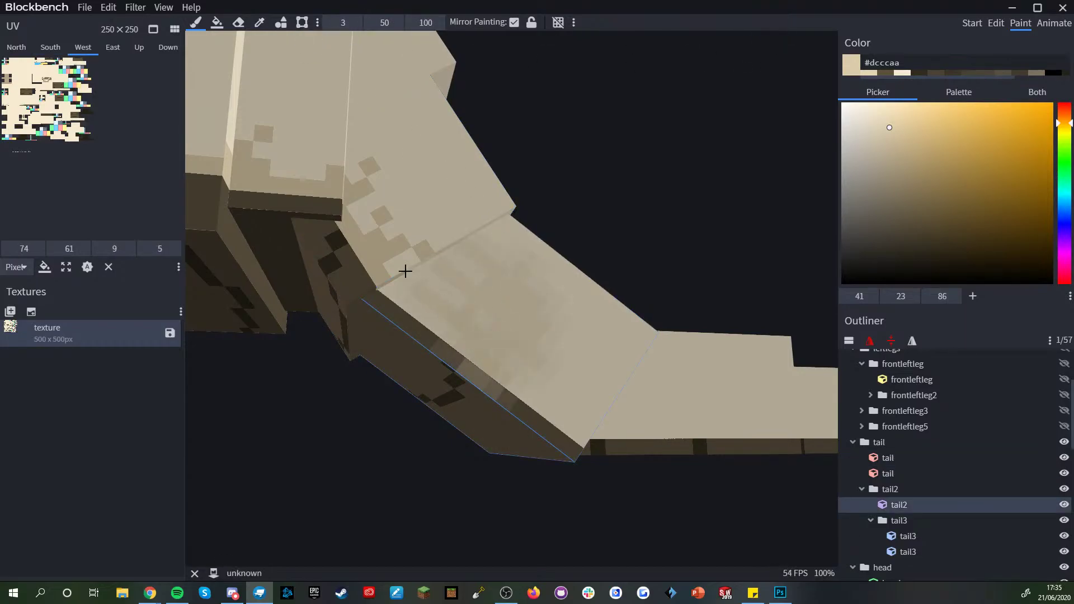
mouse_move(462, 300)
mouse_down()
mouse_move(548, 373)
mouse_move(621, 401)
mouse_move(611, 377)
mouse_up()
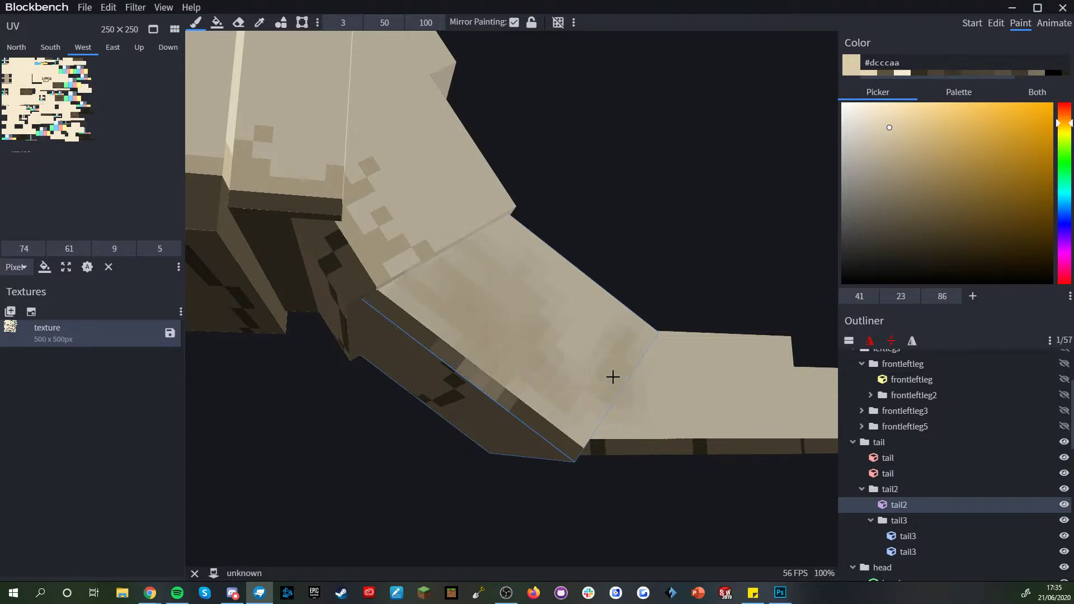
scroll(572, 496, down, 5)
drag(572, 496, 550, 507)
key(ctrl+z)
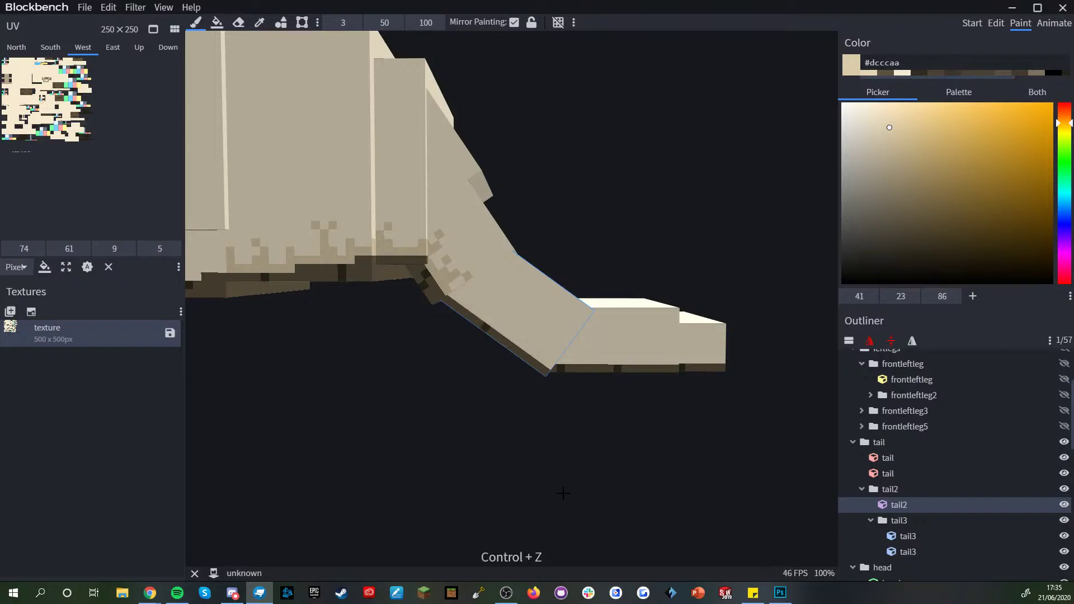
scroll(562, 493, up, 3)
drag(337, 27, 308, 27)
mouse_move(399, 26)
mouse_down()
mouse_move(447, 25)
mouse_move(376, 25)
mouse_up()
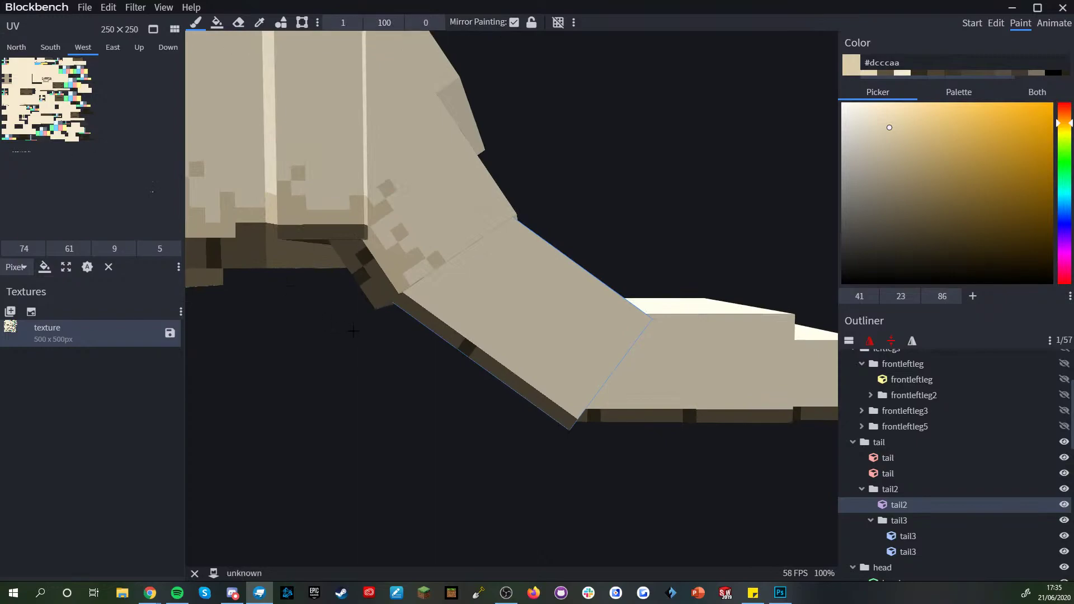
- Paint #dcccaa fur tufts with a 1-pixel brush along the tail2 block's side above its brown edge, down to the tail3 joint
scroll(353, 331, down, 6)
scroll(435, 358, up, 12)
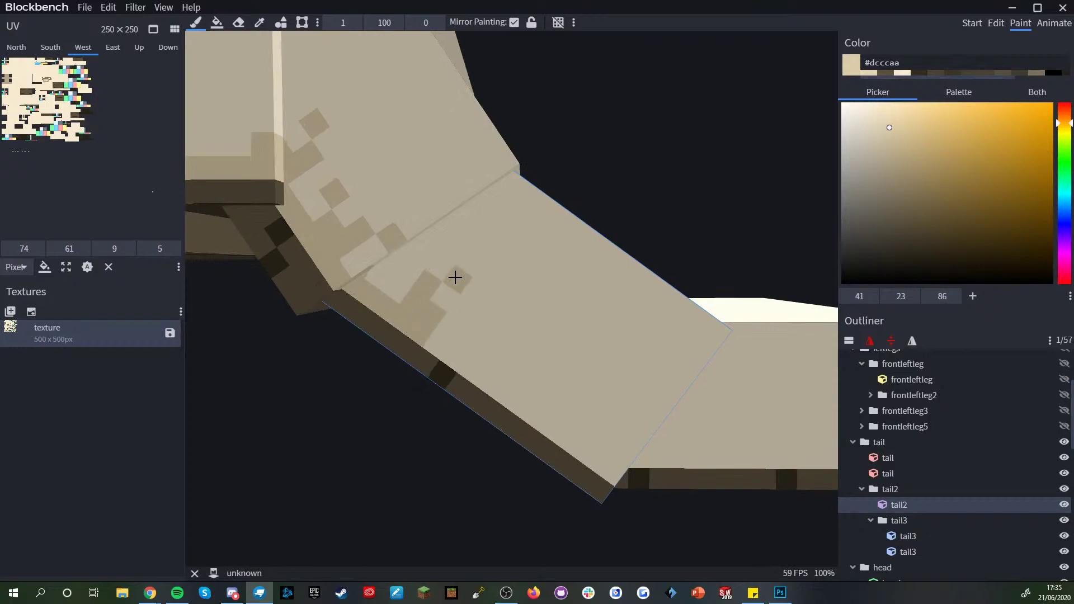
drag(502, 337, 493, 367)
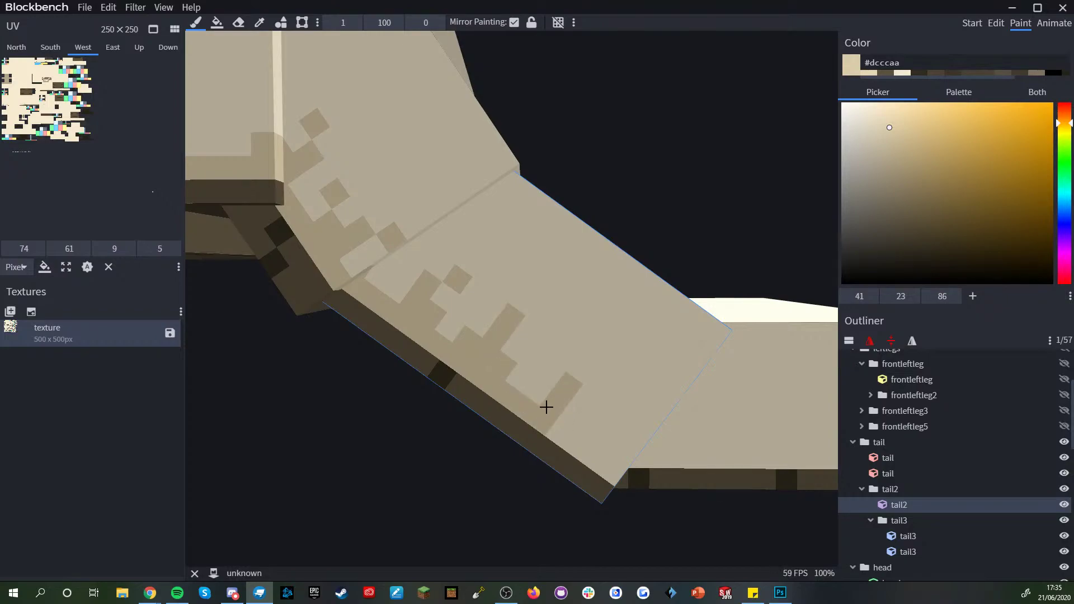
scroll(541, 409, down, 4)
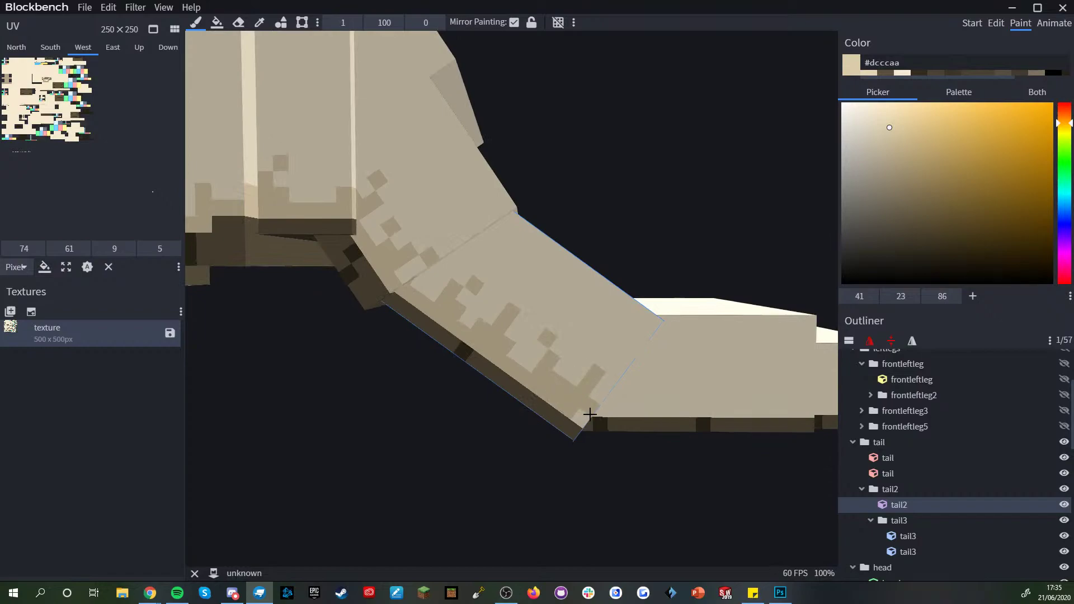
scroll(589, 414, down, 8)
scroll(953, 541, down, 2)
scroll(953, 541, down, 5)
- Paint #dcccaa tufts on the first tail3 block's side, starting at the tail2 joint and running along the brown edge
click(941, 535)
drag(687, 448, 724, 492)
scroll(724, 492, up, 3)
drag(839, 464, 547, 422)
scroll(674, 427, up, 5)
scroll(583, 436, up, 3)
scroll(583, 436, up, 2)
mouse_move(470, 379)
mouse_down()
mouse_move(414, 377)
mouse_move(442, 319)
mouse_up()
click(472, 294)
drag(397, 377, 371, 357)
drag(388, 509, 286, 349)
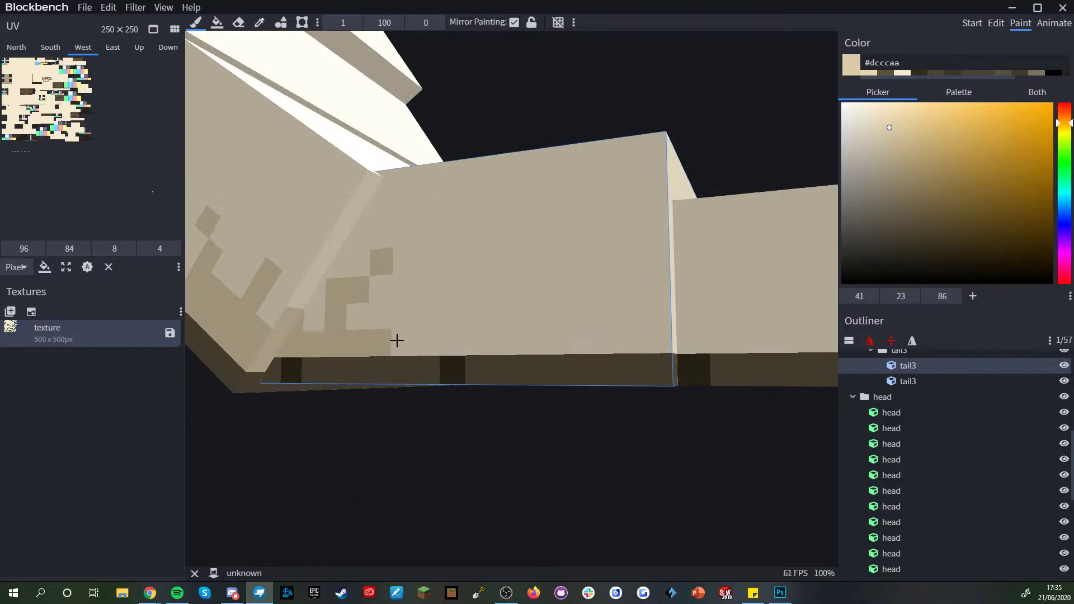
drag(394, 340, 442, 349)
click(380, 317)
- Extend the #dcccaa tufts along the first tail3 block's lower side to its rear end
scroll(411, 406, down, 4)
drag(415, 414, 453, 396)
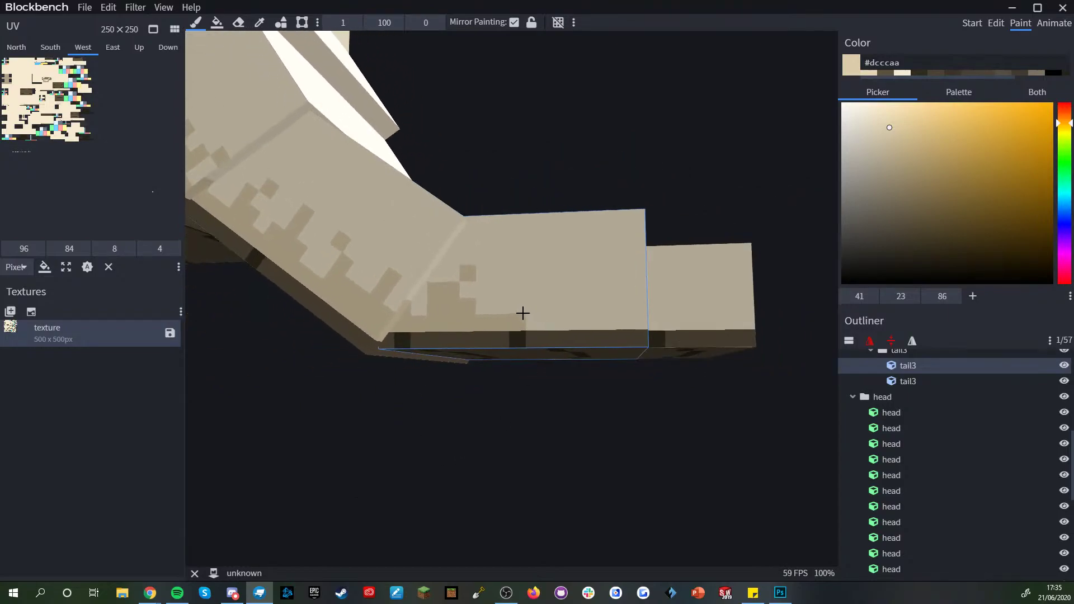
drag(540, 320, 548, 287)
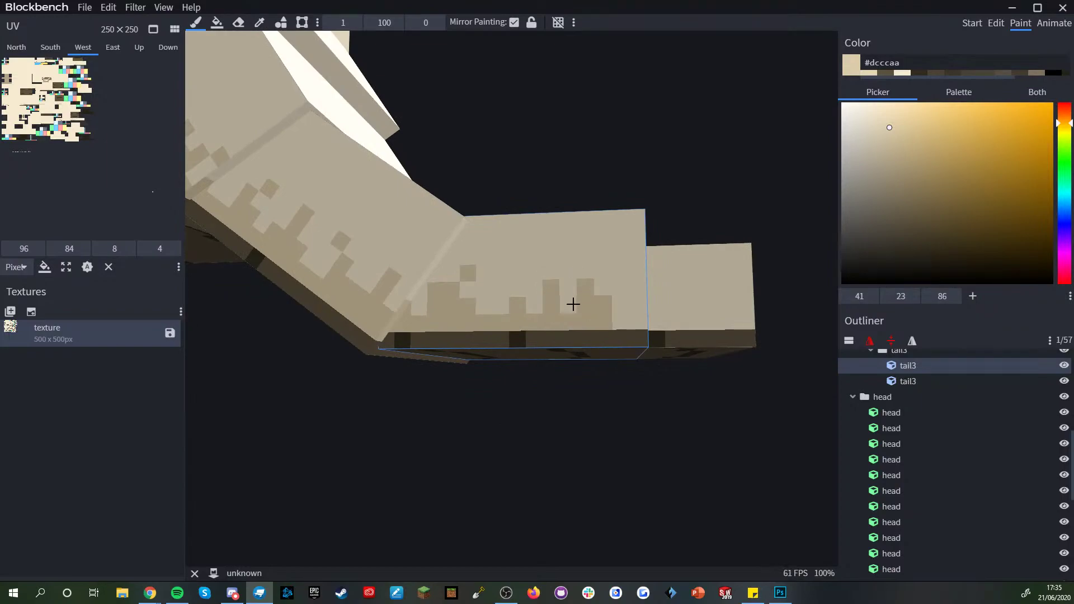
click(573, 304)
scroll(609, 324, down, 4)
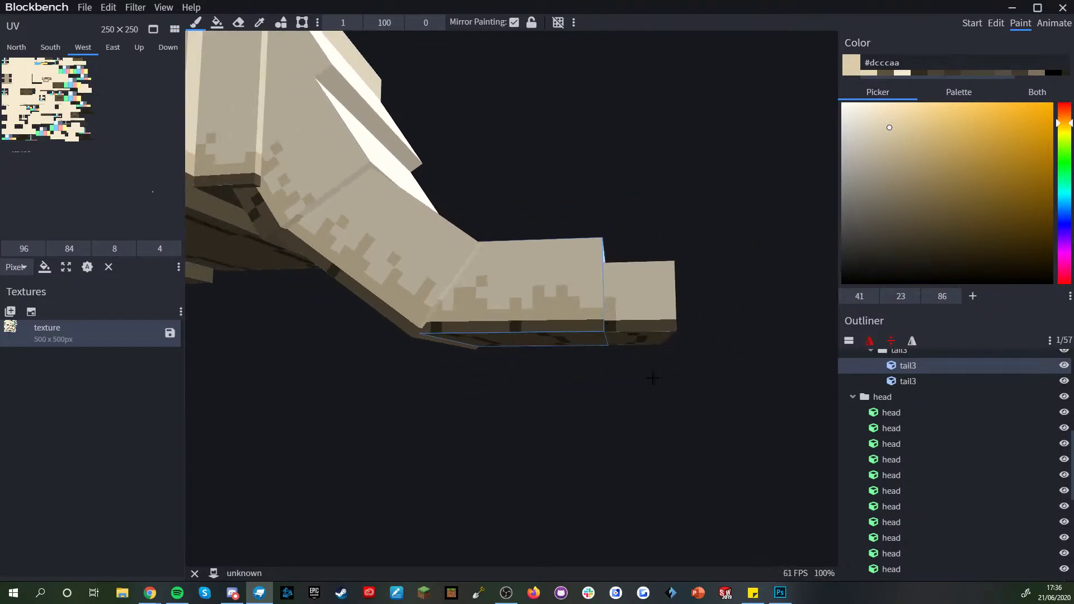
- Paint #dcccaa tufts on the side of the tail's end block above its brown edge and check the whole creature from the side
scroll(616, 408, up, 5)
click(554, 335)
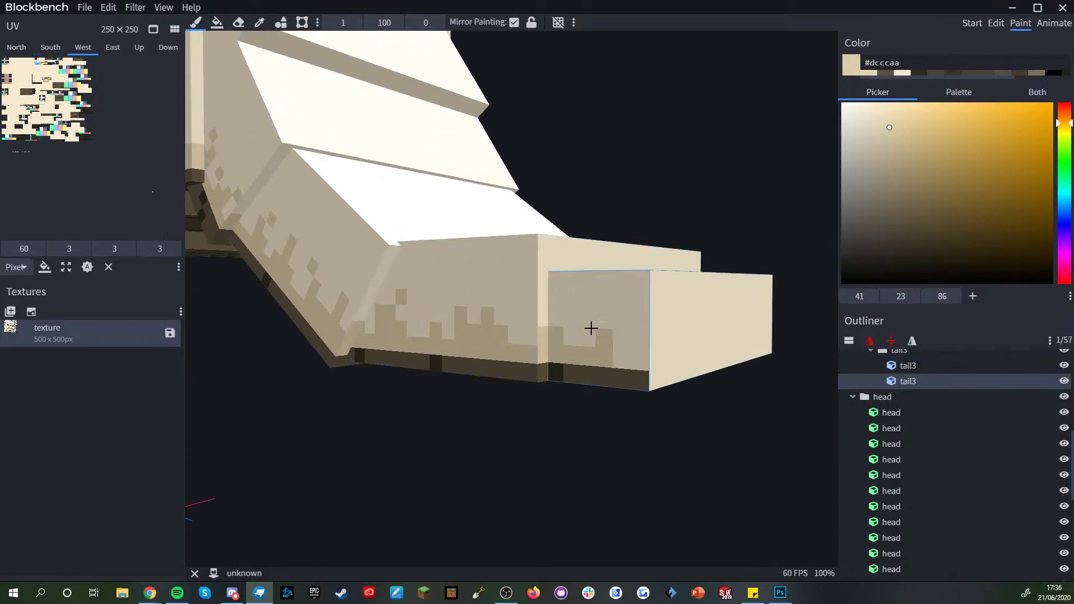
scroll(642, 338, down, 10)
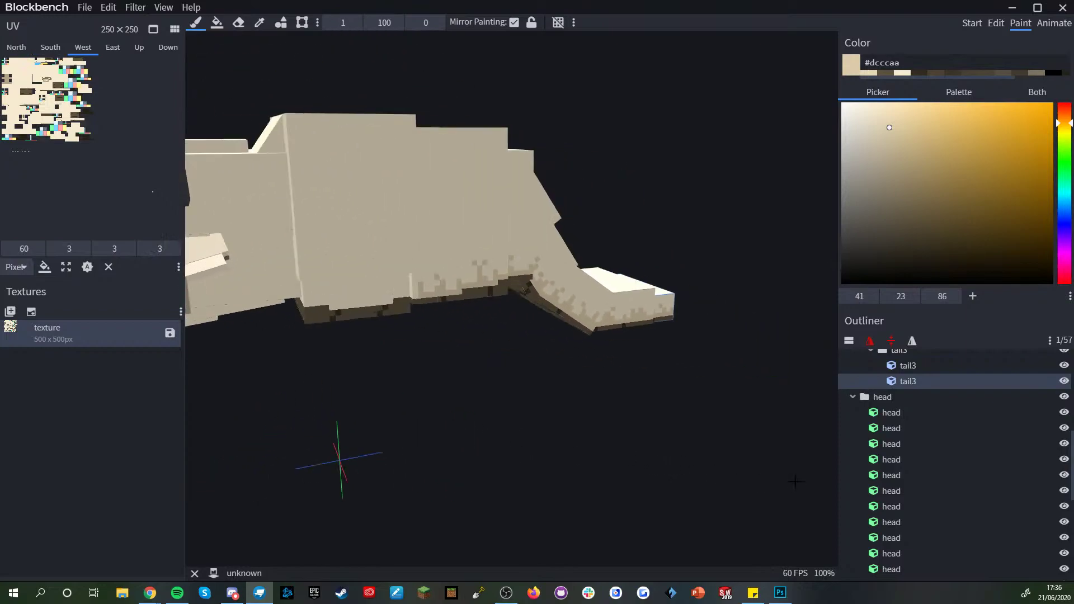
scroll(931, 541, down, 10)
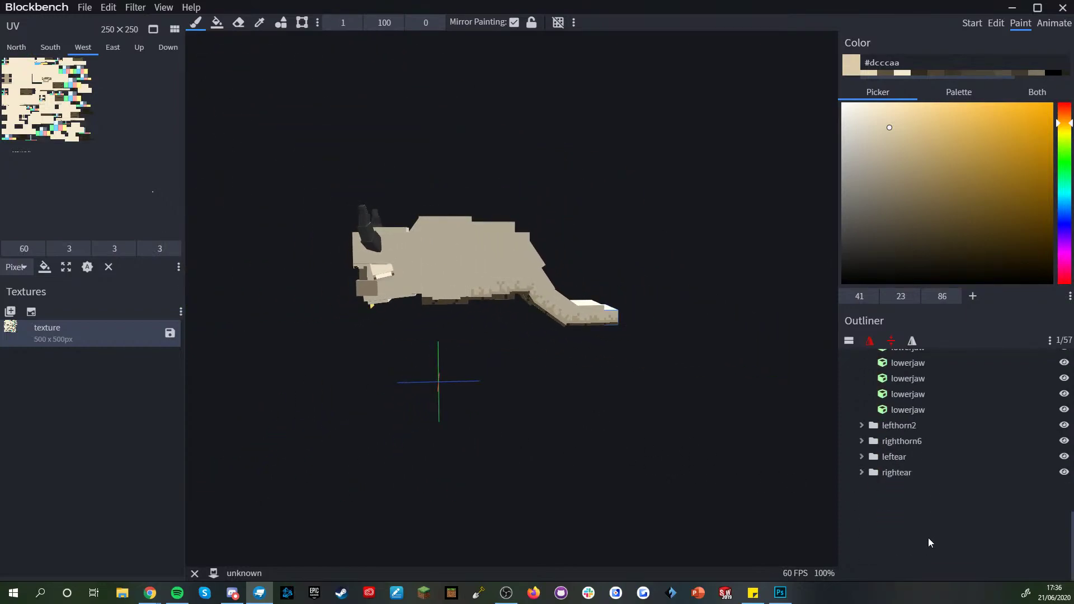
click(608, 418)
scroll(607, 417, up, 8)
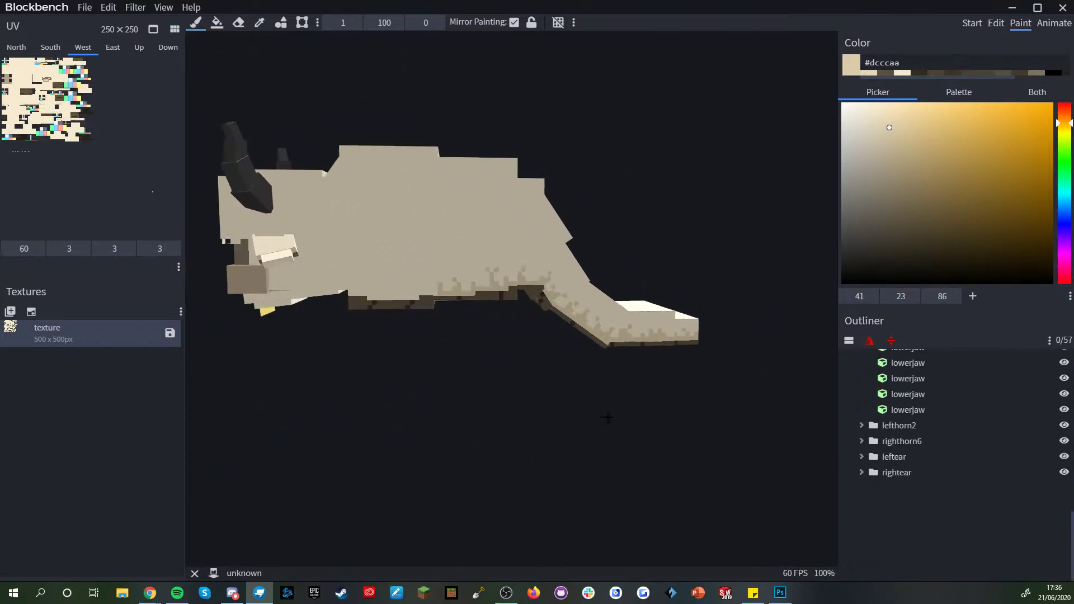
scroll(608, 418, down, 8)
mouse_move(578, 409)
mouse_down()
mouse_move(588, 429)
mouse_move(532, 417)
mouse_move(581, 423)
mouse_move(589, 396)
mouse_move(580, 389)
mouse_move(606, 400)
mouse_move(590, 397)
mouse_up()
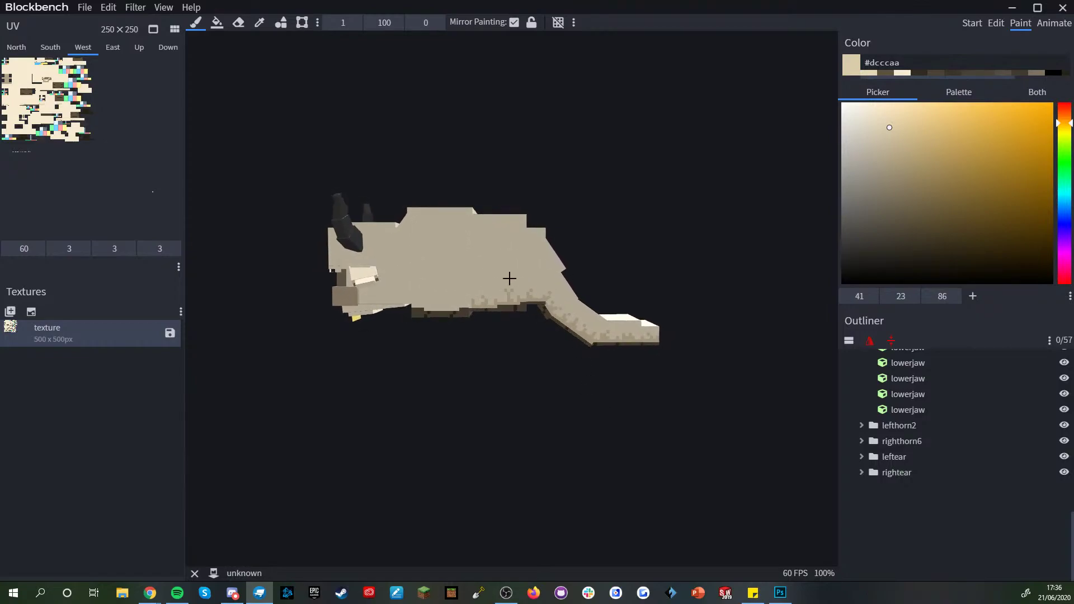
- Try to recolour the rear body block's tufts with the lighter #eadbb7 using the Fill tool, and return to the #dcccaa brush
scroll(566, 288, up, 5)
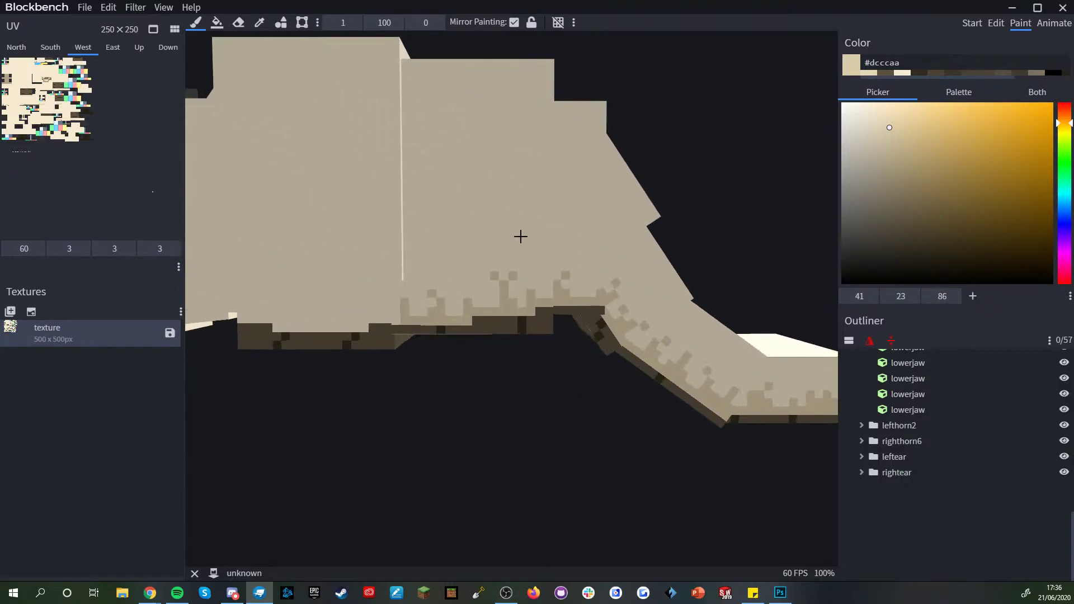
scroll(520, 236, up, 3)
alt+click(556, 197)
click(887, 117)
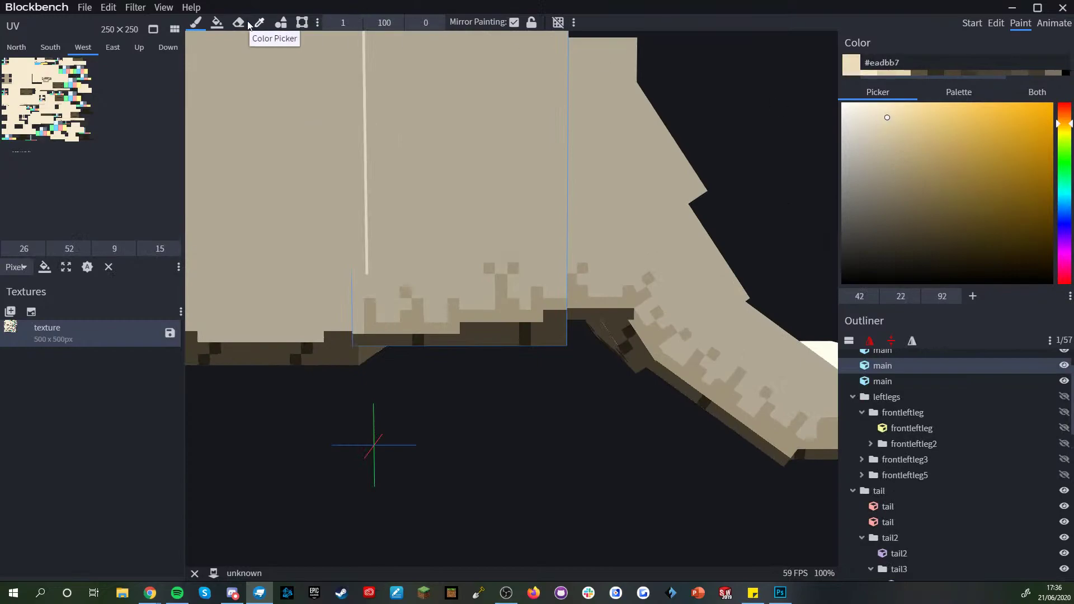
click(217, 22)
click(462, 329)
scroll(478, 393, down, 3)
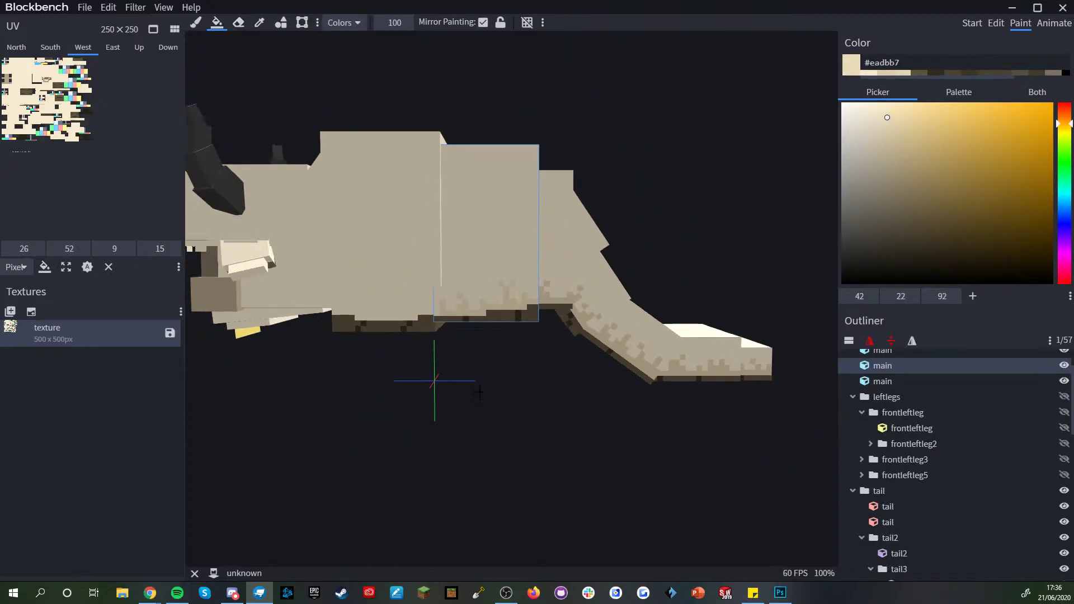
scroll(456, 236, down, 5)
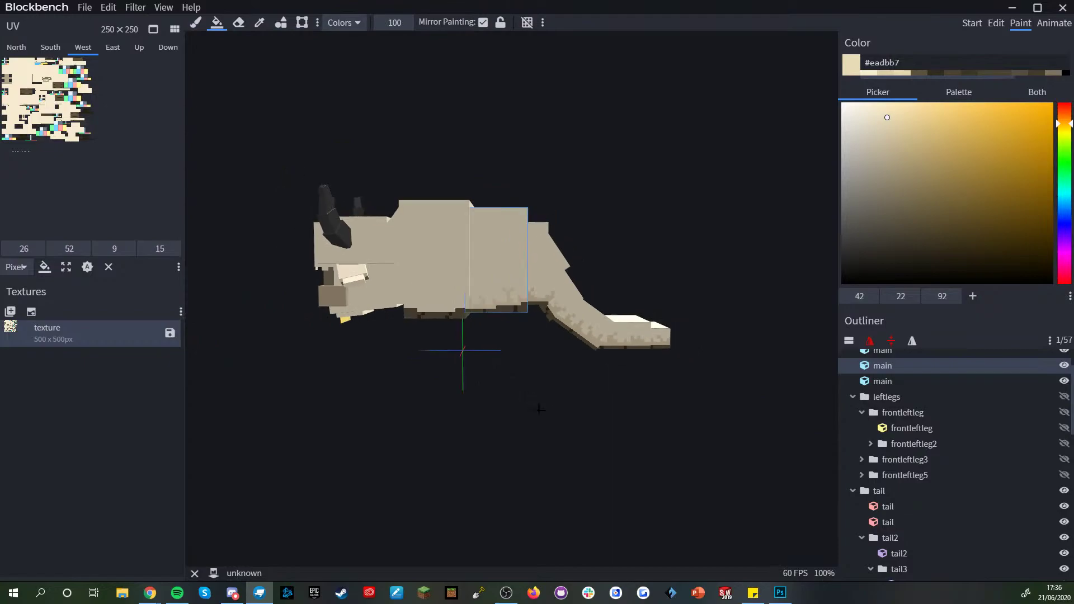
scroll(558, 307, up, 5)
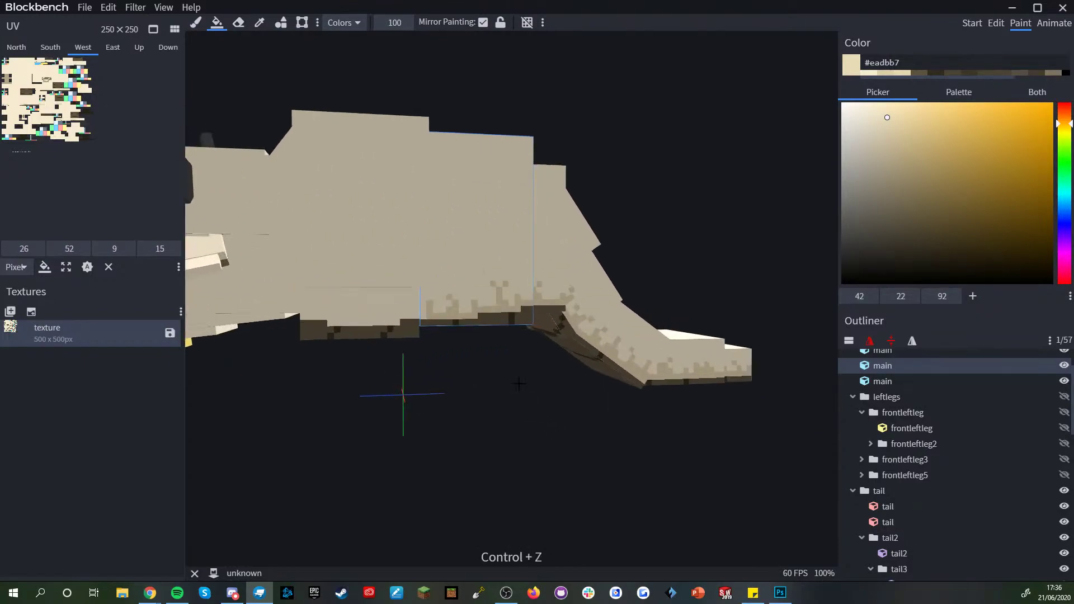
key(c)
click(544, 302)
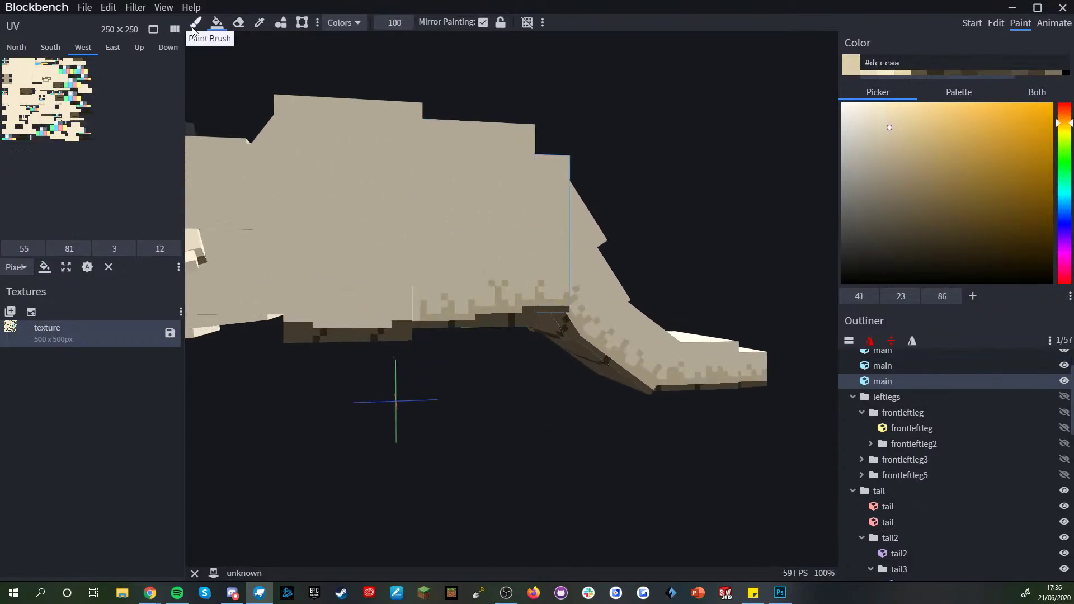
click(196, 23)
- Try #dcccaa strokes on the tail tip's rear face, undo them and turn off Mirror Painting
scroll(503, 385, down, 3)
drag(504, 384, 481, 408)
scroll(778, 455, up, 5)
right_drag(767, 454, 611, 427)
scroll(620, 411, up, 8)
mouse_move(620, 411)
mouse_down()
mouse_move(582, 403)
mouse_move(583, 425)
mouse_move(393, 426)
mouse_move(593, 417)
mouse_move(570, 431)
mouse_move(613, 439)
mouse_move(784, 422)
mouse_move(448, 414)
mouse_move(624, 470)
mouse_move(676, 472)
mouse_move(604, 445)
mouse_move(527, 434)
mouse_move(575, 450)
mouse_up()
alt+click(483, 321)
click(494, 320)
shift+click(673, 329)
alt+click(470, 304)
scroll(664, 465, up, 3)
alt+click(506, 414)
alt+click(490, 415)
key(b)
scroll(532, 448, up, 2)
mouse_move(448, 379)
mouse_down()
mouse_move(470, 408)
mouse_move(516, 405)
mouse_up()
key(ctrl+z)
key(ctrl+z)
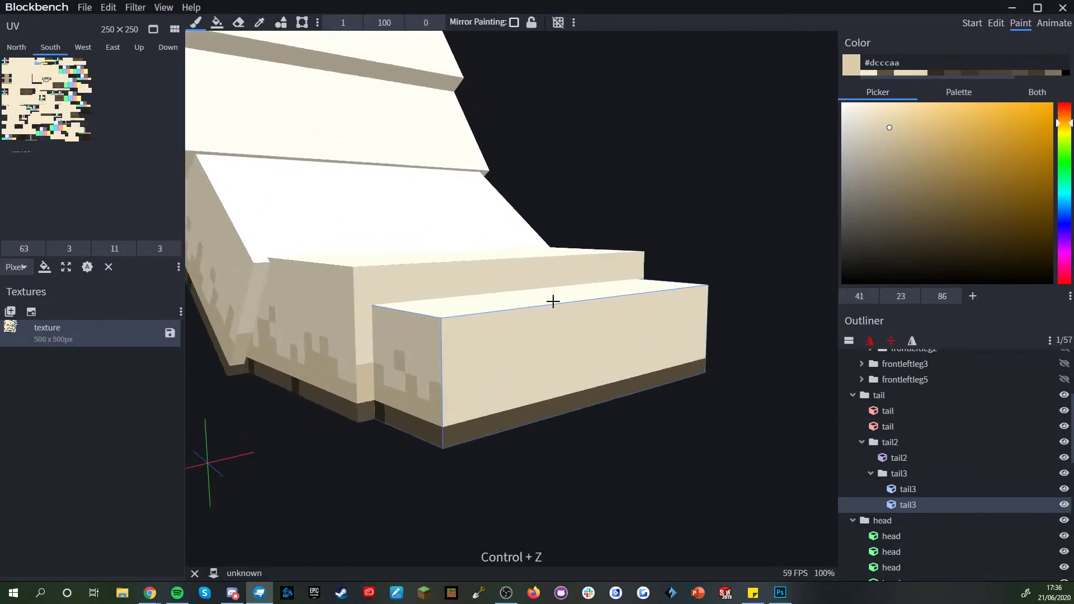
- Paint #dcccaa tufts of varying height across the tail tip's rear face above the brown edge
mouse_move(436, 370)
mouse_down()
mouse_move(455, 408)
mouse_move(469, 393)
mouse_move(562, 379)
mouse_up()
click(536, 378)
drag(492, 460, 432, 452)
mouse_move(380, 352)
right_down()
mouse_move(412, 366)
mouse_move(531, 358)
right_up()
drag(537, 361, 711, 350)
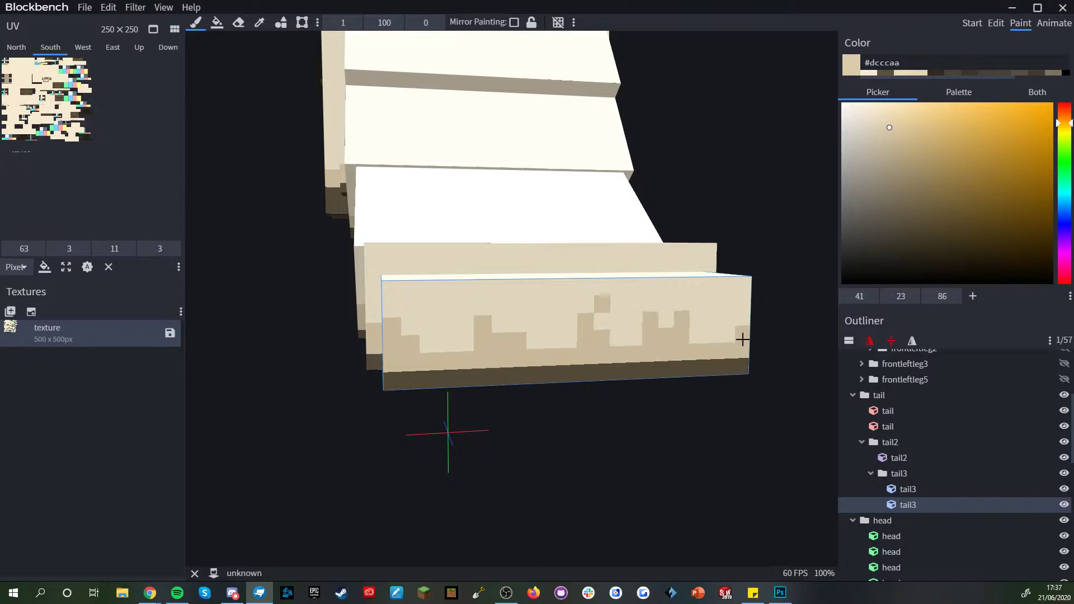
- Examine the fur shading on the tail and body from behind and from the side
scroll(742, 339, down, 3)
mouse_move(622, 373)
mouse_down()
mouse_move(594, 408)
mouse_move(437, 427)
mouse_move(643, 439)
mouse_move(645, 459)
mouse_move(553, 463)
mouse_move(632, 442)
mouse_up()
scroll(575, 407, down, 3)
scroll(646, 458, up, 3)
scroll(645, 449, down, 3)
scroll(1038, 534, down, 6)
scroll(1039, 535, down, 1)
click(1035, 534)
drag(508, 486, 487, 455)
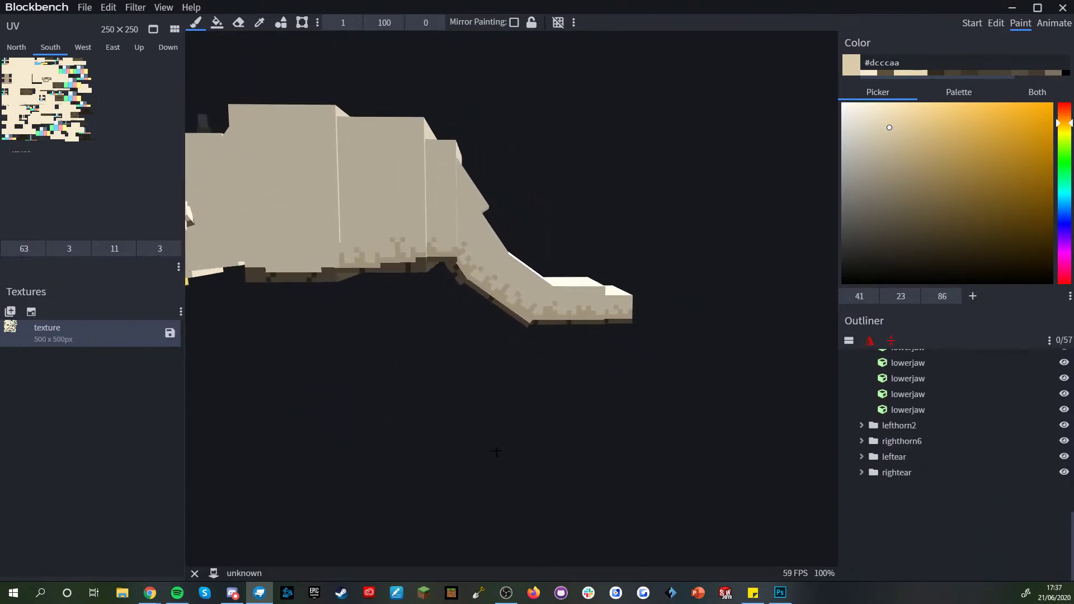
scroll(652, 314, up, 4)
click(653, 308)
scroll(654, 308, down, 8)
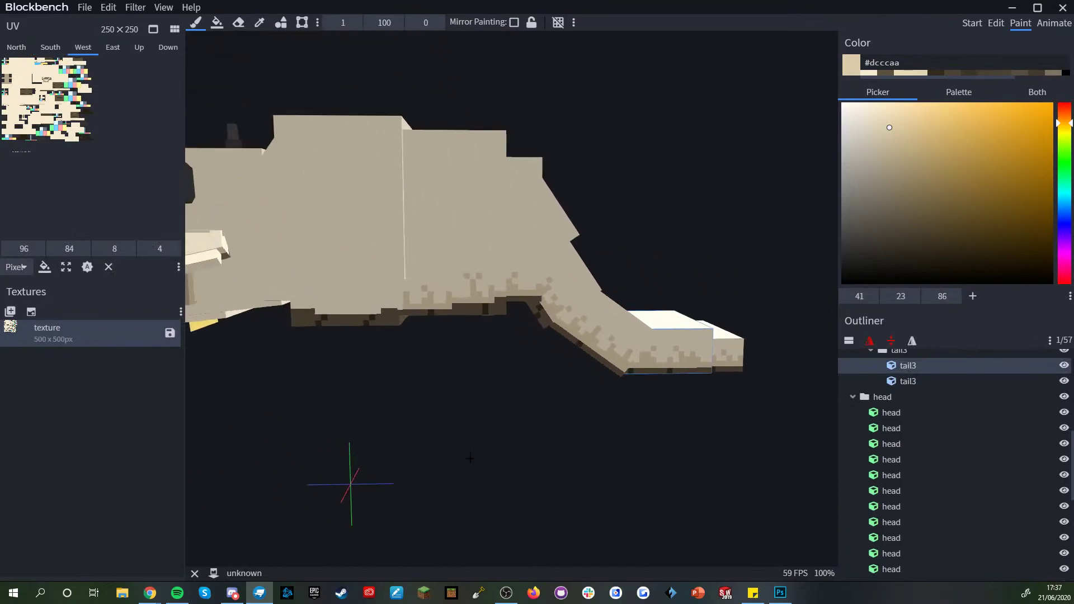
drag(452, 448, 468, 436)
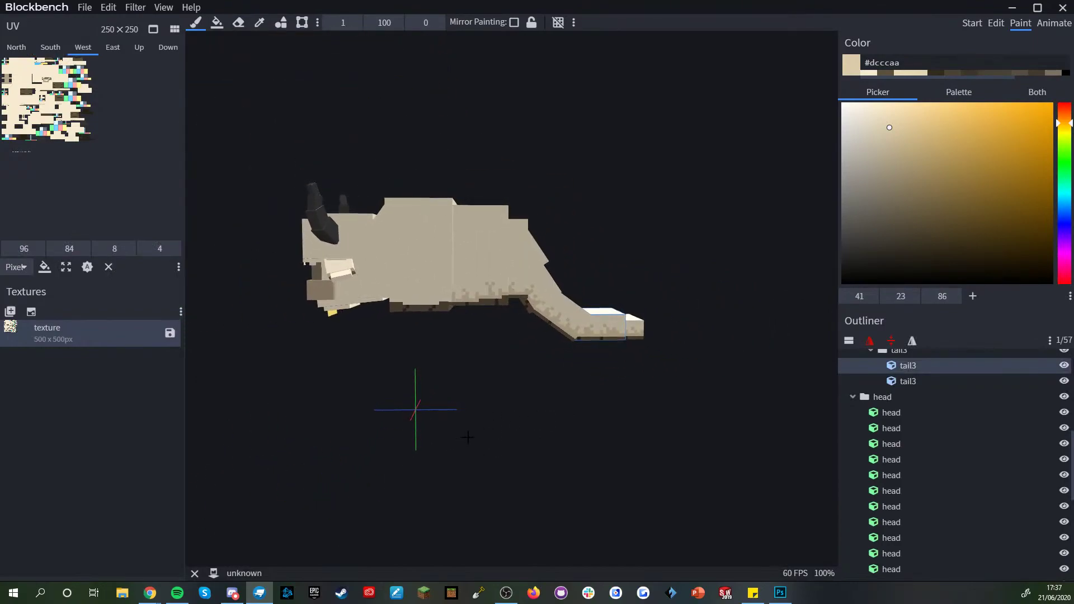
- Continue the #dcccaa shading around the front corner of the rear body block, above its brown edge
scroll(467, 430, up, 6)
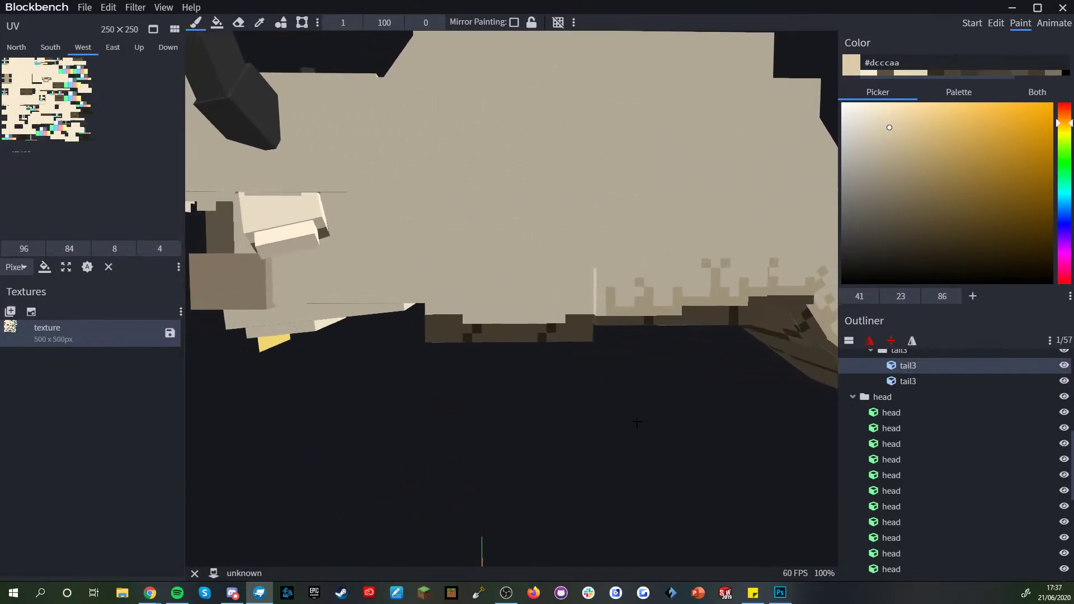
drag(561, 432, 544, 425)
drag(620, 384, 711, 339)
drag(706, 303, 817, 394)
scroll(1019, 436, up, 1)
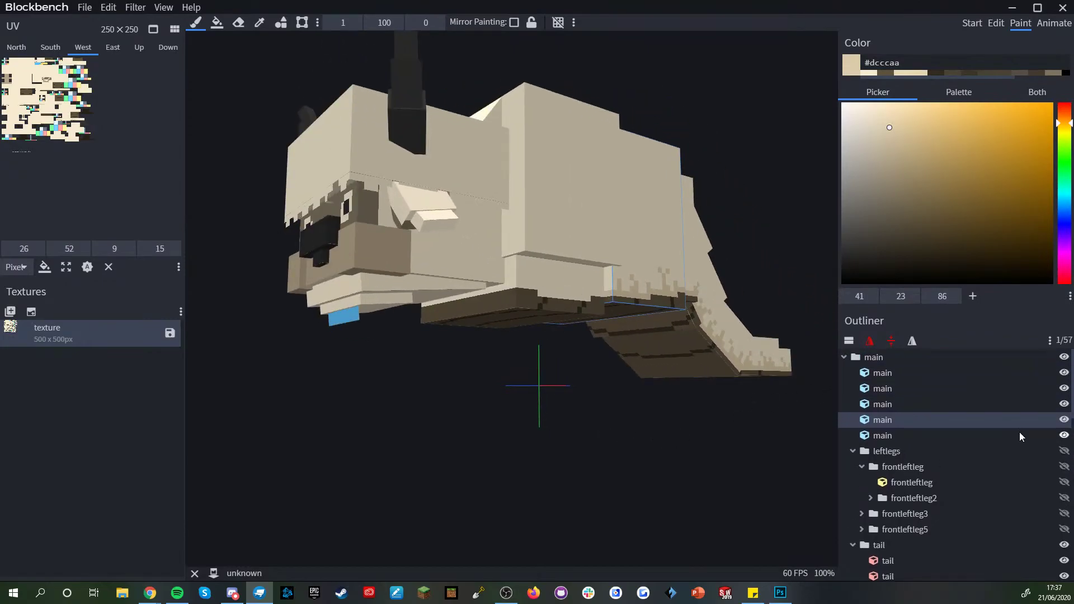
- Temporarily show the left legs to view them against the shaded body, and hide the leftlegs group again
click(1064, 357)
click(1064, 357)
scroll(675, 467, down, 3)
drag(675, 467, 612, 470)
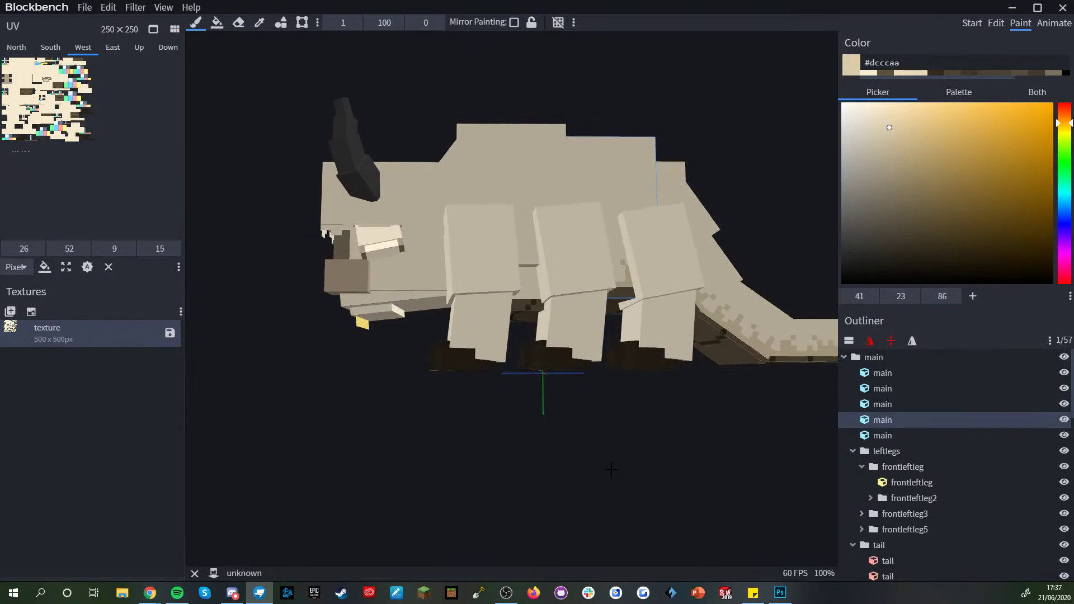
click(1064, 451)
- Paint #dcccaa tufts on the side of the front underside body block above its brown edge
scroll(592, 285, up, 5)
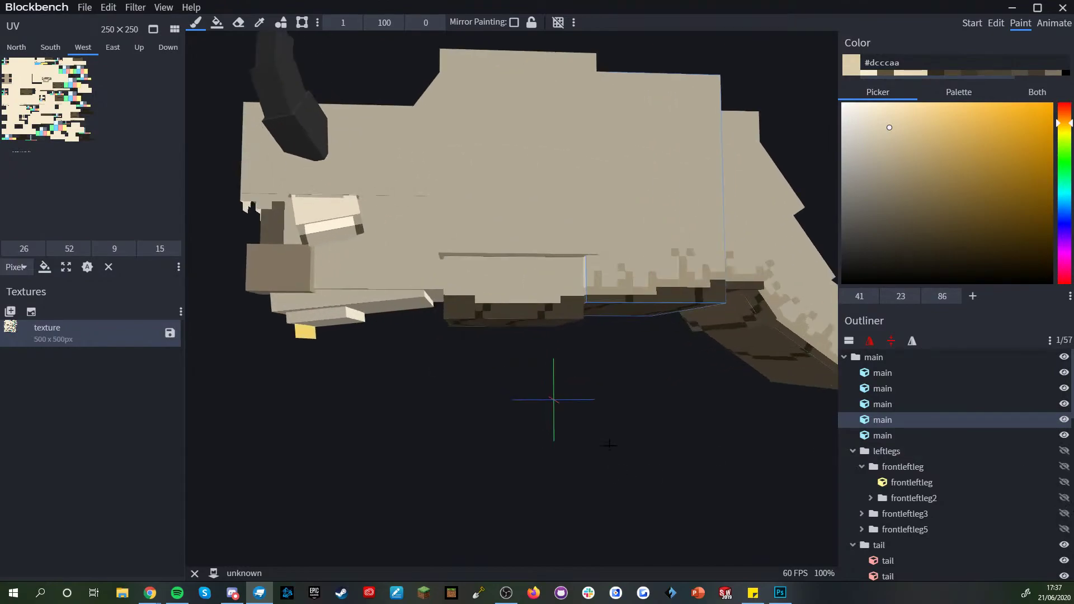
scroll(602, 471, up, 3)
scroll(602, 471, up, 3)
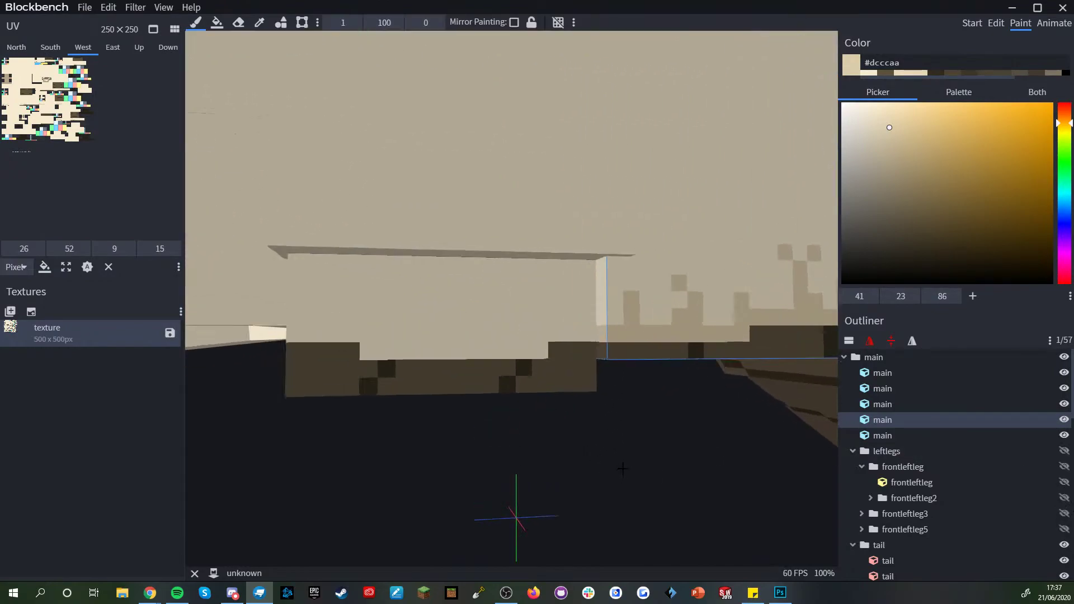
mouse_move(541, 288)
mouse_down()
mouse_move(552, 283)
mouse_move(546, 355)
mouse_move(451, 343)
mouse_move(407, 354)
mouse_move(350, 330)
mouse_move(394, 304)
mouse_up()
scroll(442, 358, down, 3)
scroll(441, 358, down, 1)
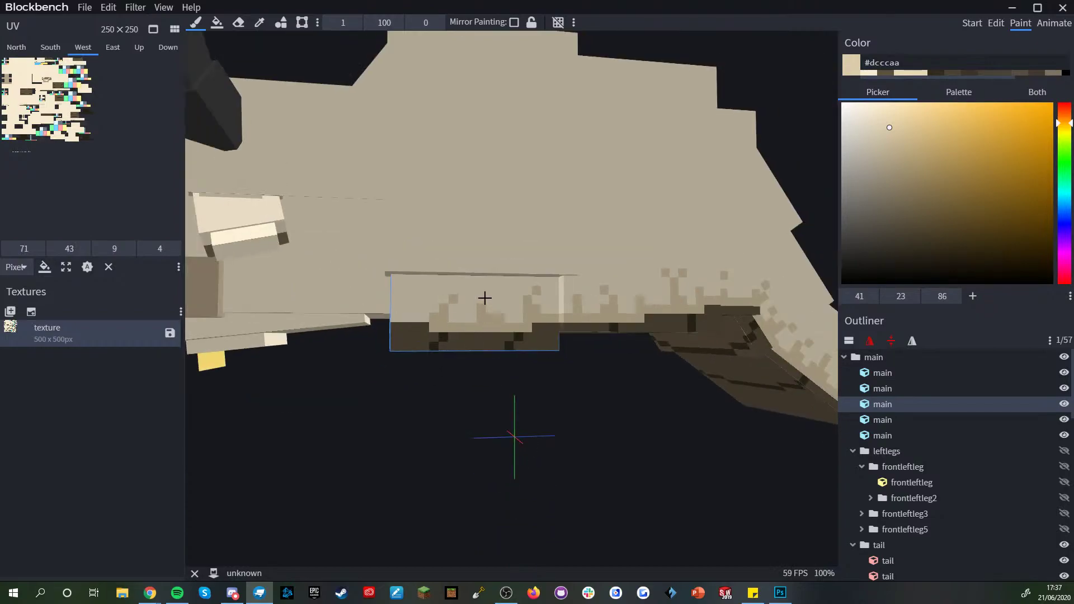
- Extend the middle tuft up from the front underside block across the overhang onto the large body block's lower side
scroll(498, 324, down, 5)
scroll(509, 363, up, 4)
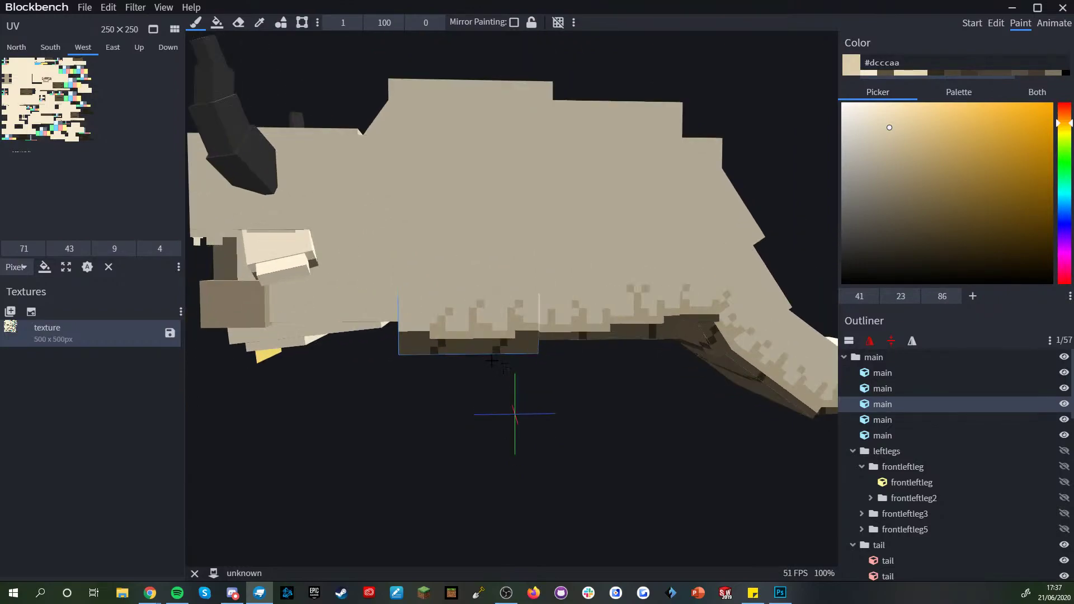
key(ctrl+z)
scroll(448, 303, up, 2)
mouse_move(448, 303)
mouse_down()
mouse_move(440, 292)
mouse_move(453, 283)
mouse_move(460, 293)
mouse_up()
drag(517, 473, 488, 277)
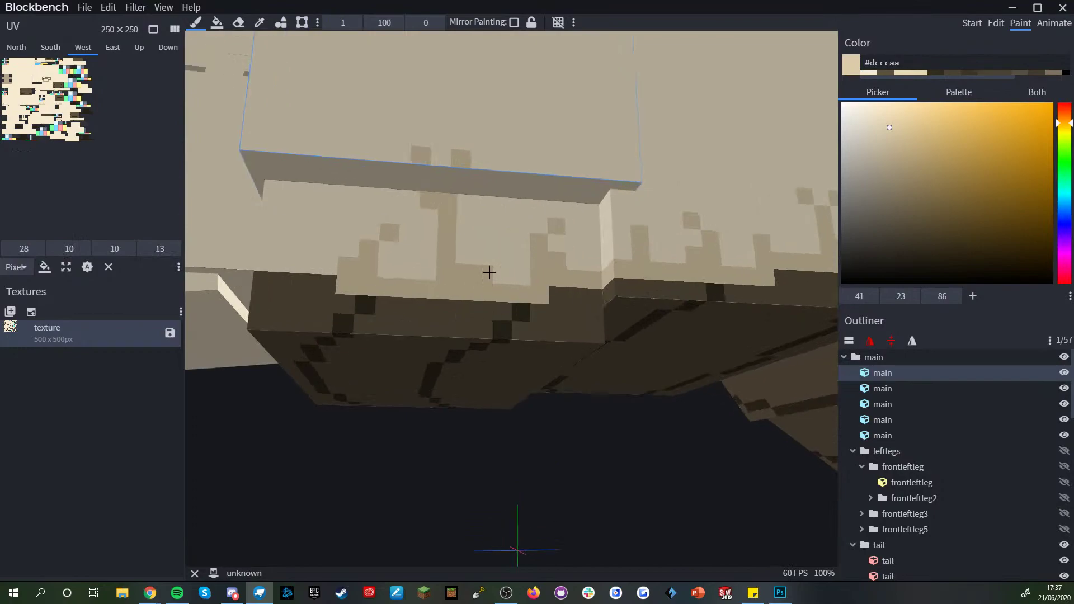
mouse_move(464, 169)
mouse_down()
mouse_move(444, 186)
mouse_move(424, 170)
mouse_move(454, 186)
mouse_up()
click(480, 174)
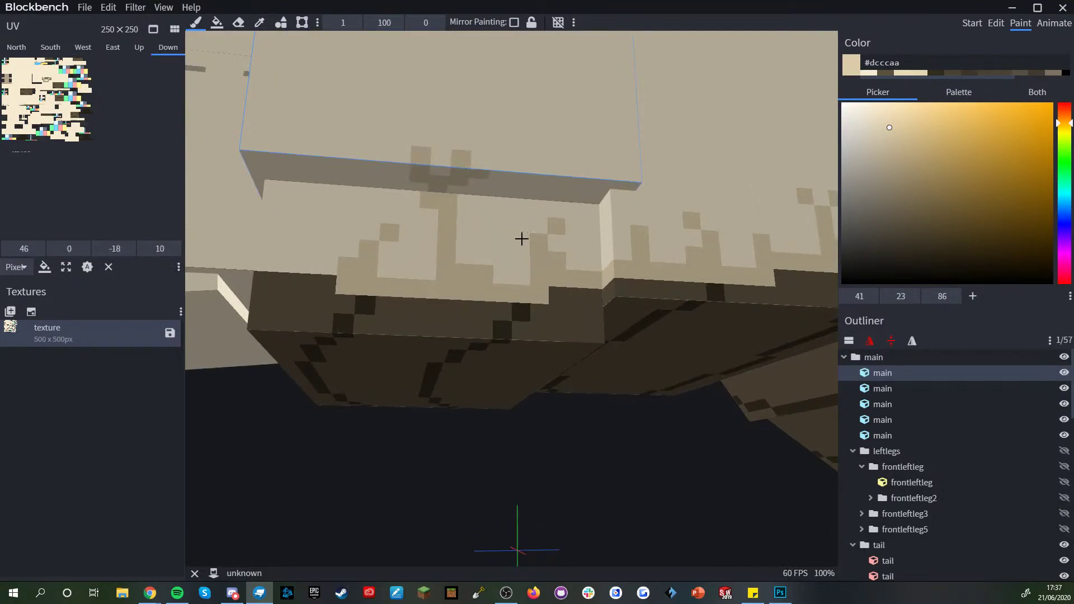
- Add a short #dcccaa tuft beside the tall one on the front underside block, redoing the first attempt
click(462, 255)
key(ctrl+z)
drag(481, 259, 480, 236)
click(461, 257)
scroll(498, 295, down, 6)
scroll(486, 483, down, 5)
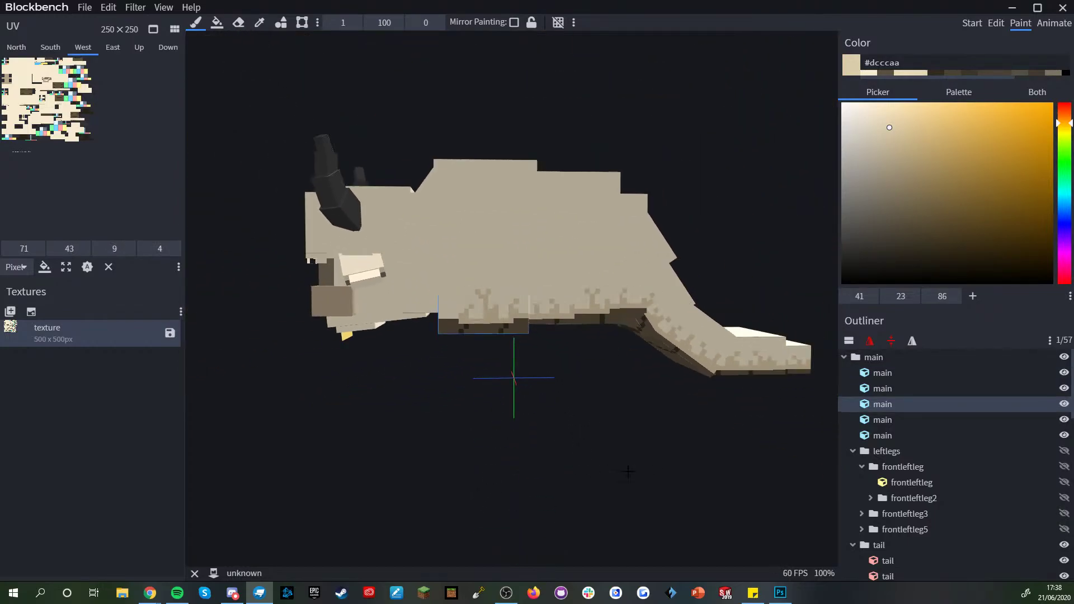
- Extend the #dcccaa tufts on the front underside block to its front corner and around onto its front face above the brown edge
scroll(907, 554, down, 10)
click(907, 553)
scroll(522, 422, down, 3)
drag(523, 421, 511, 419)
scroll(511, 419, up, 6)
scroll(479, 429, up, 8)
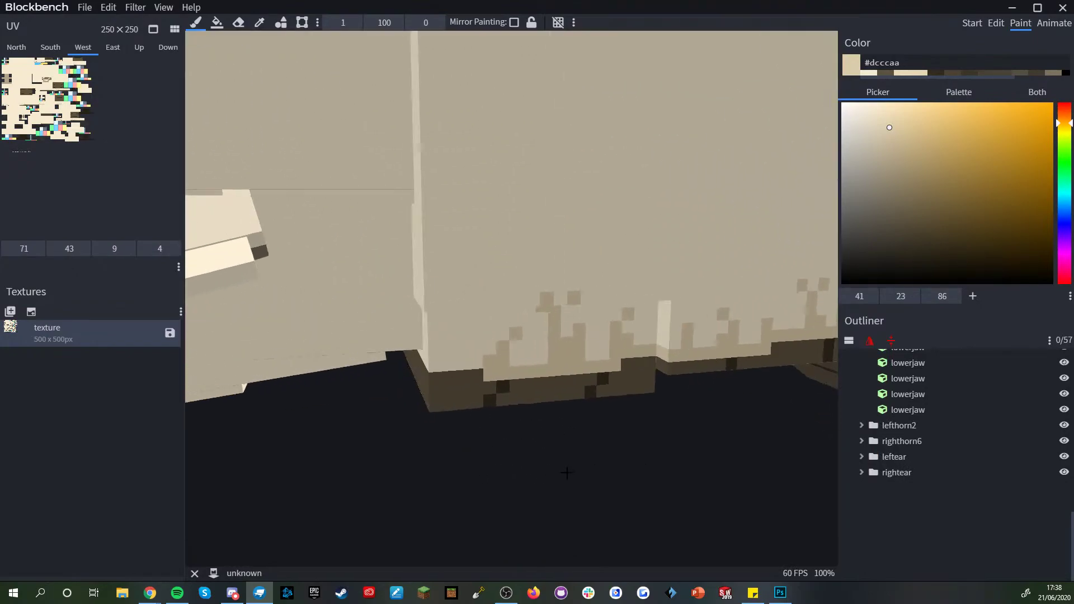
click(507, 340)
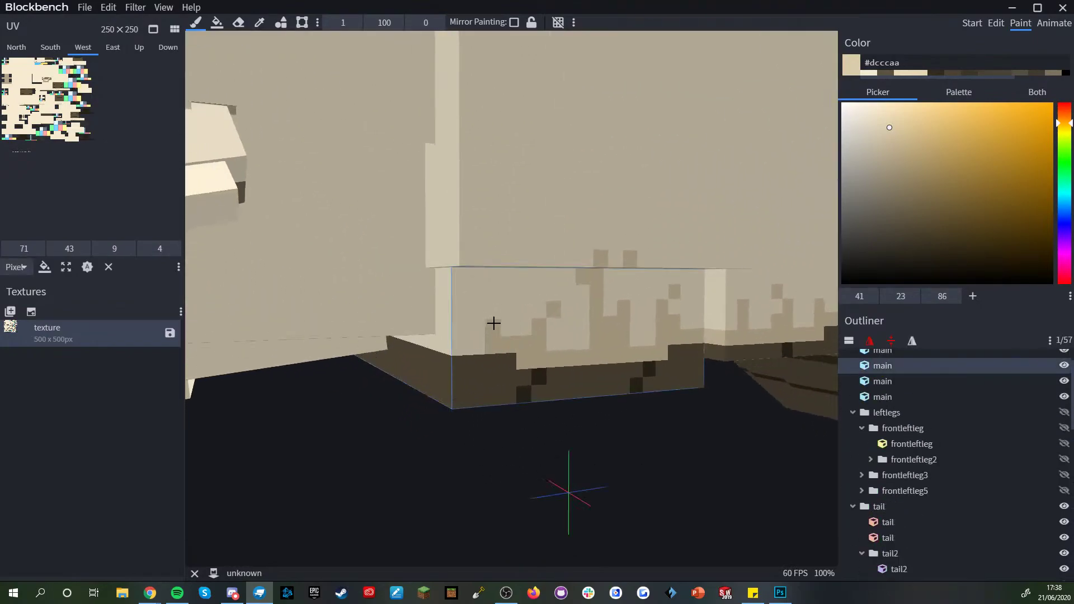
mouse_move(618, 431)
mouse_down()
mouse_move(726, 455)
mouse_move(755, 436)
mouse_up()
mouse_move(590, 283)
mouse_down()
mouse_move(544, 313)
mouse_move(567, 252)
mouse_up()
drag(547, 308, 590, 335)
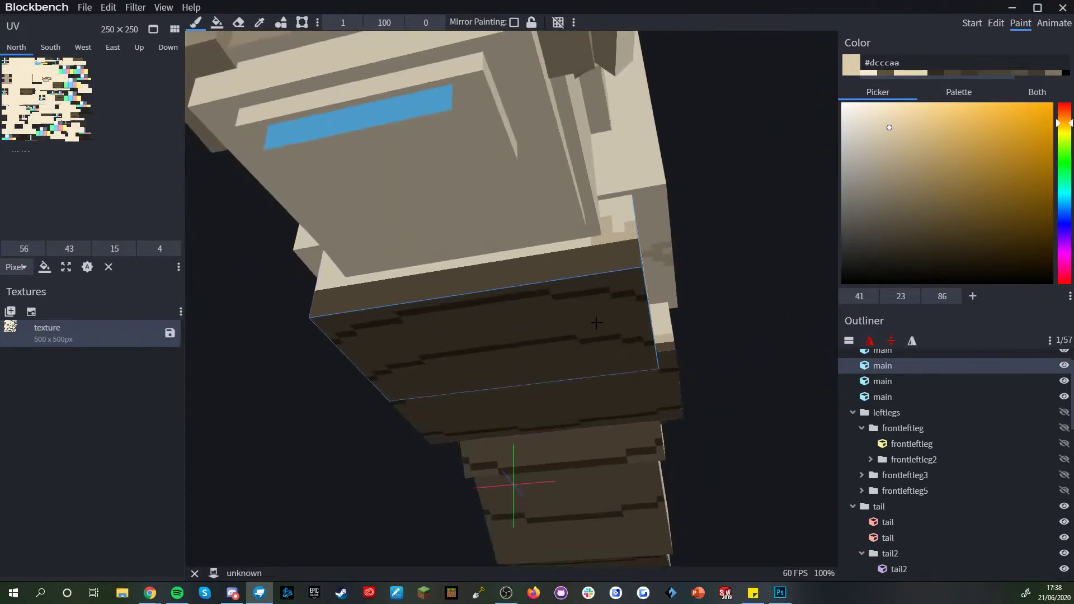
drag(327, 287, 545, 246)
scroll(391, 468, up, 6)
scroll(358, 478, up, 4)
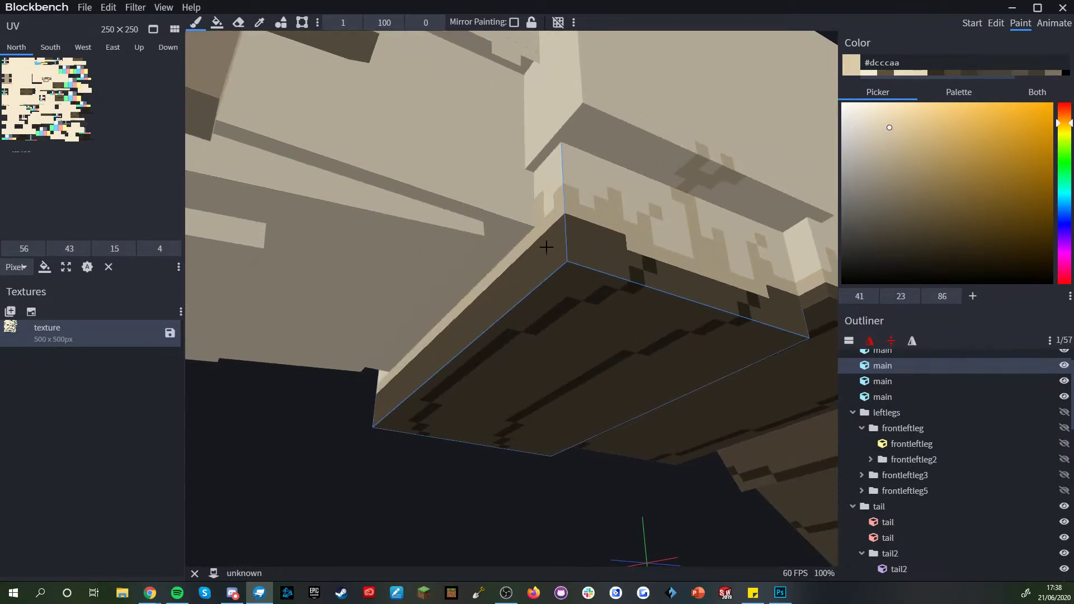
- Try painting a #dcccaa tuft on the rear lower side of the head where it meets the body, and undo it
click(528, 212)
drag(508, 204, 524, 188)
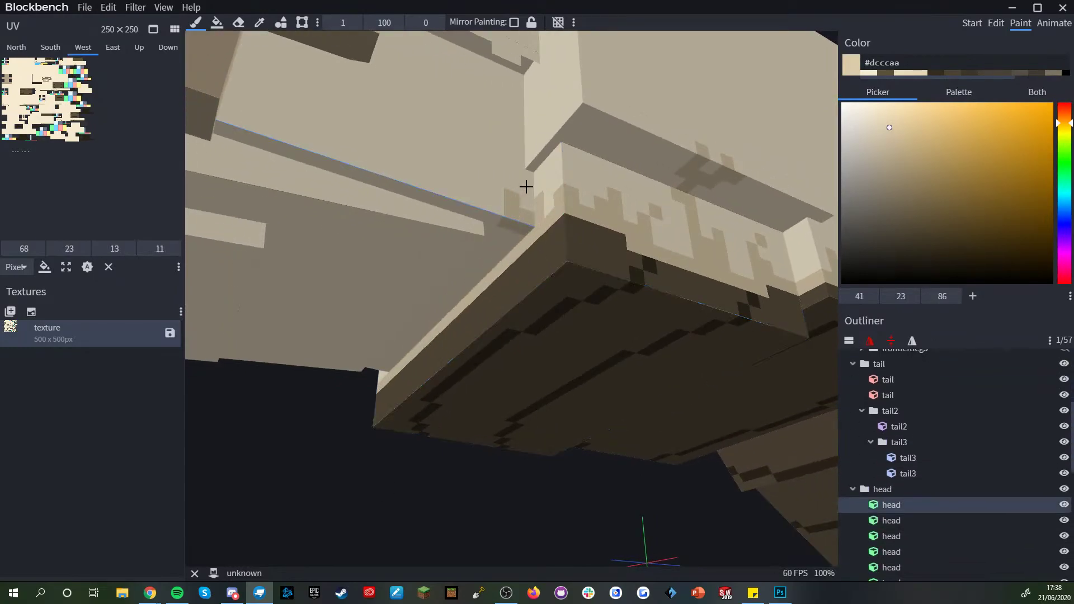
scroll(522, 225, down, 6)
key(ctrl+z)
- Sample the dark brown of the front underside block and adjust the paint colour to #675537
drag(496, 442, 480, 469)
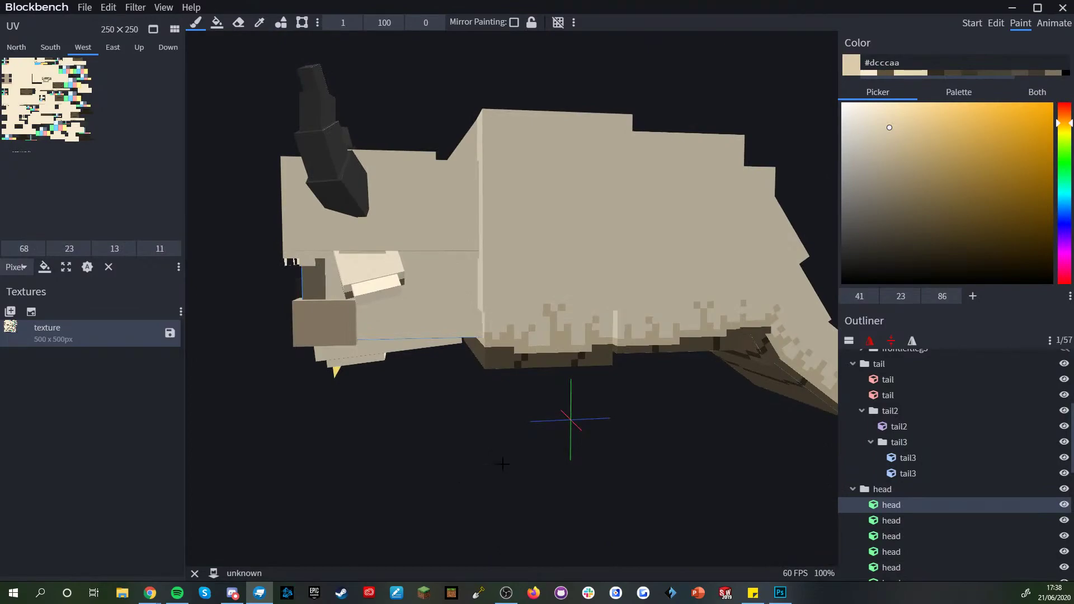
drag(502, 464, 507, 509)
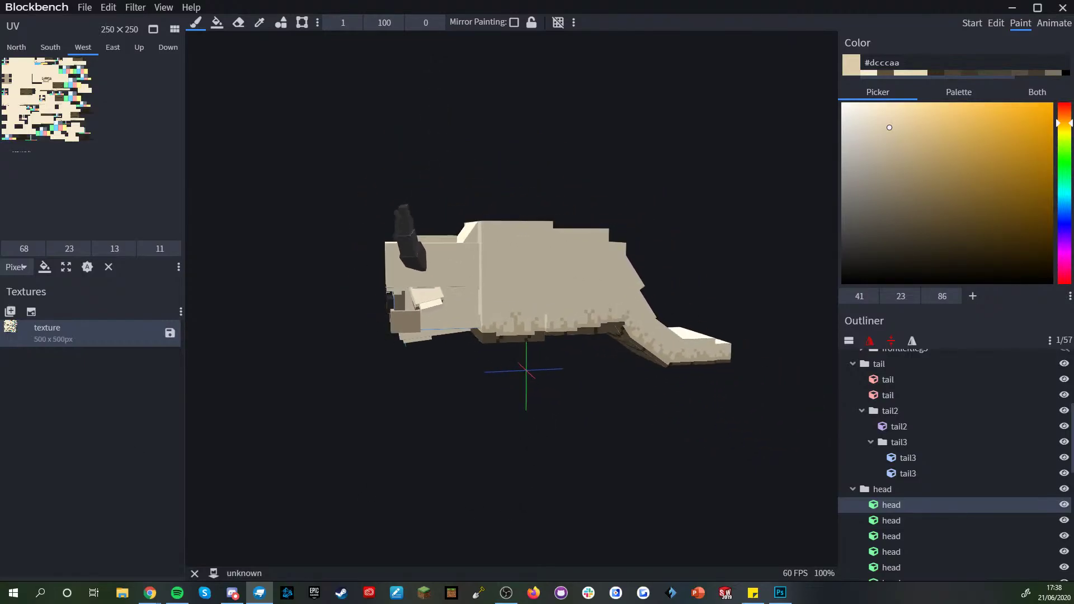
drag(525, 418, 593, 390)
scroll(669, 420, up, 5)
alt+click(532, 317)
mouse_move(950, 203)
mouse_down()
mouse_move(930, 196)
mouse_move(940, 212)
mouse_up()
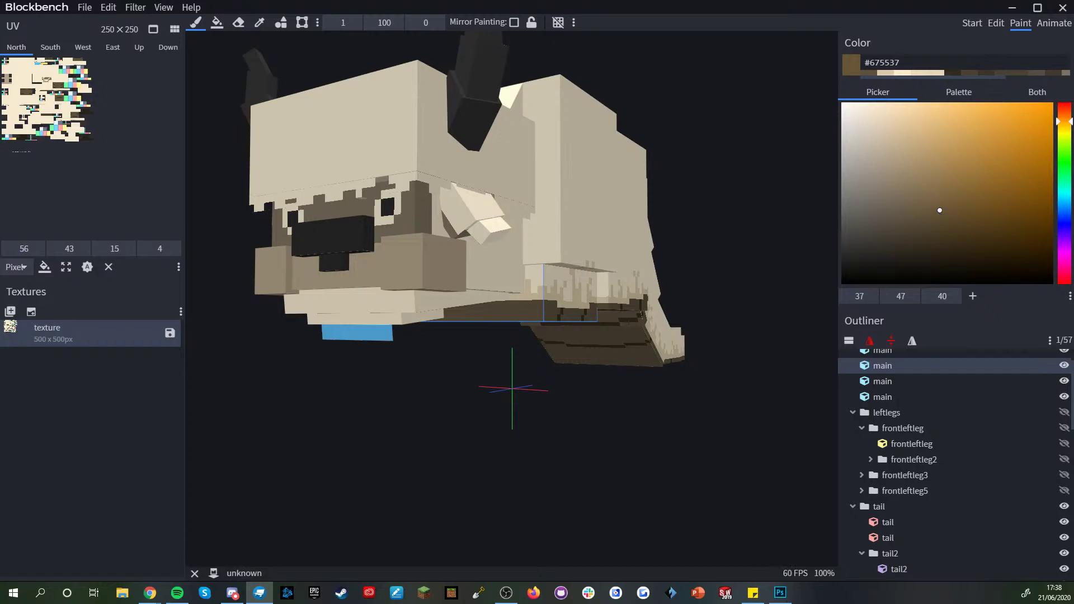
- Try out a brown forehead patch in #806a42 and #806d4a with the single-pixel brush, and undo the test strokes
click(150, 592)
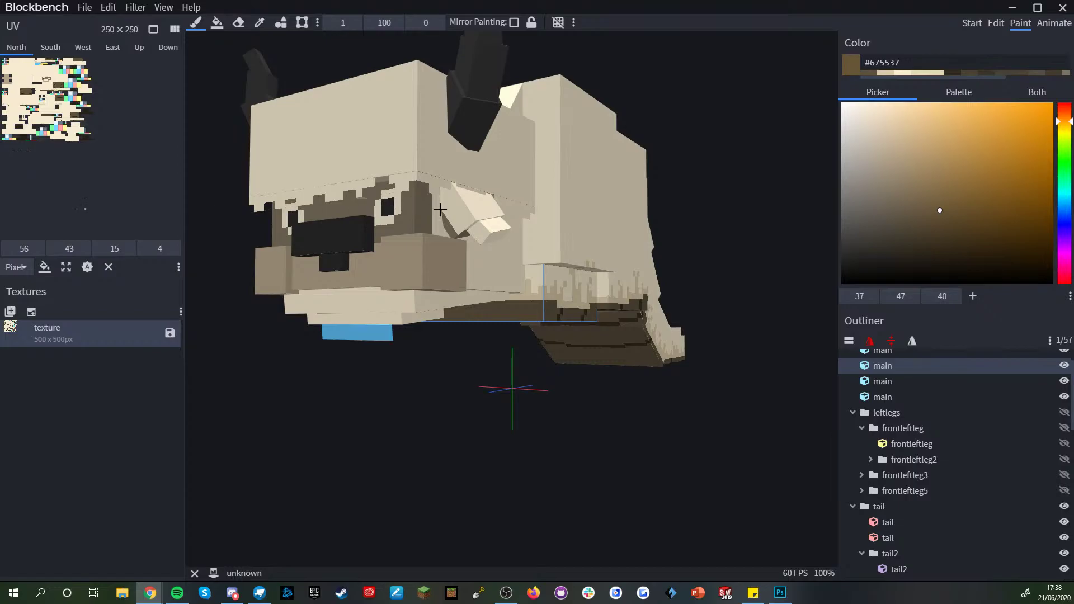
click(414, 217)
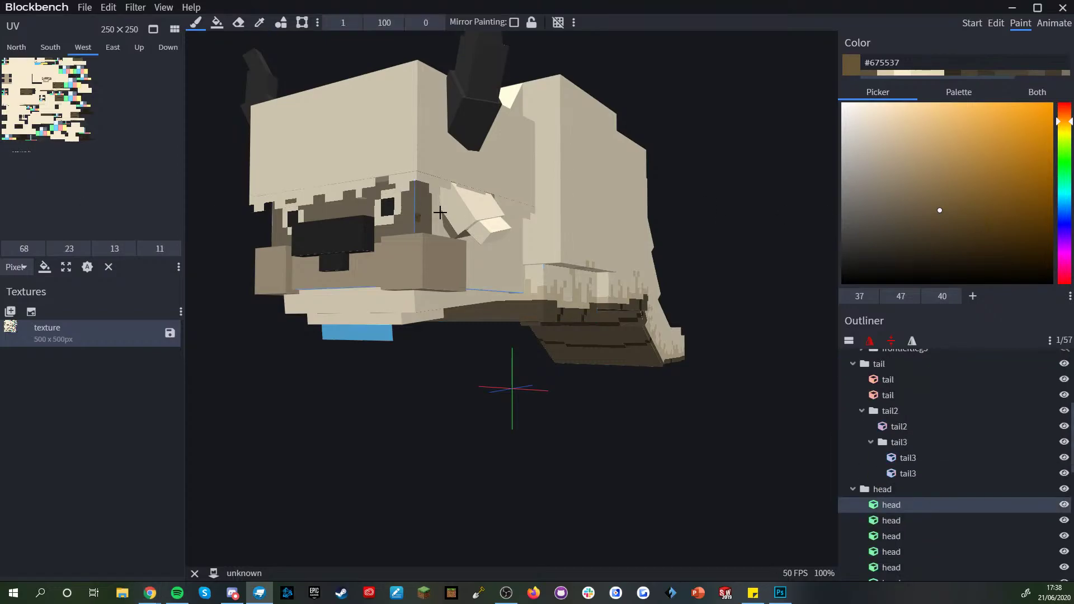
key(ctrl+z)
click(920, 189)
drag(921, 190, 945, 193)
mouse_move(360, 104)
mouse_down()
mouse_move(328, 157)
mouse_move(343, 121)
mouse_up()
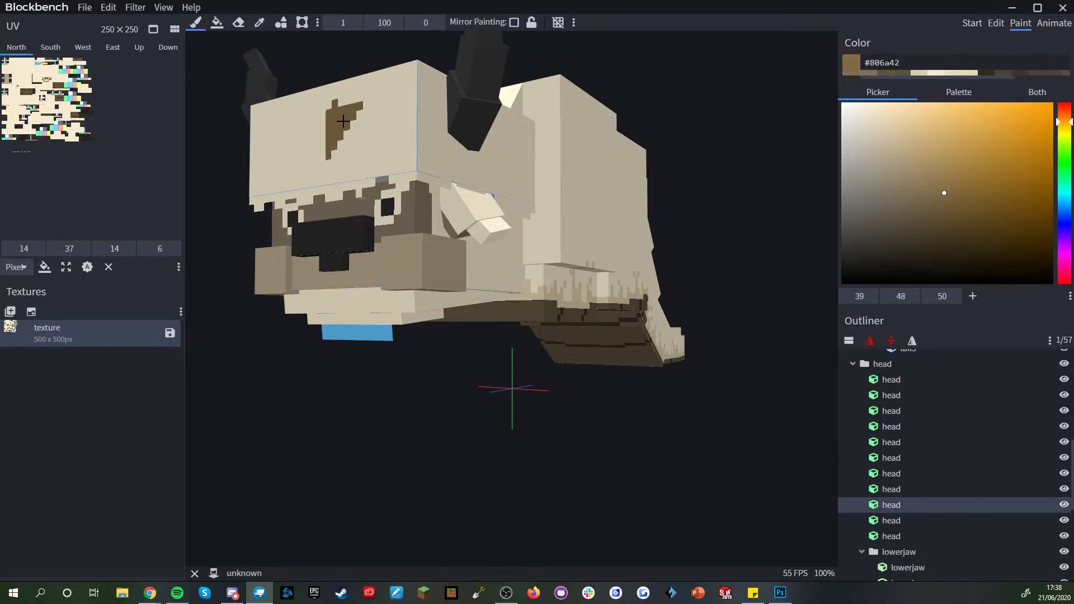
click(931, 193)
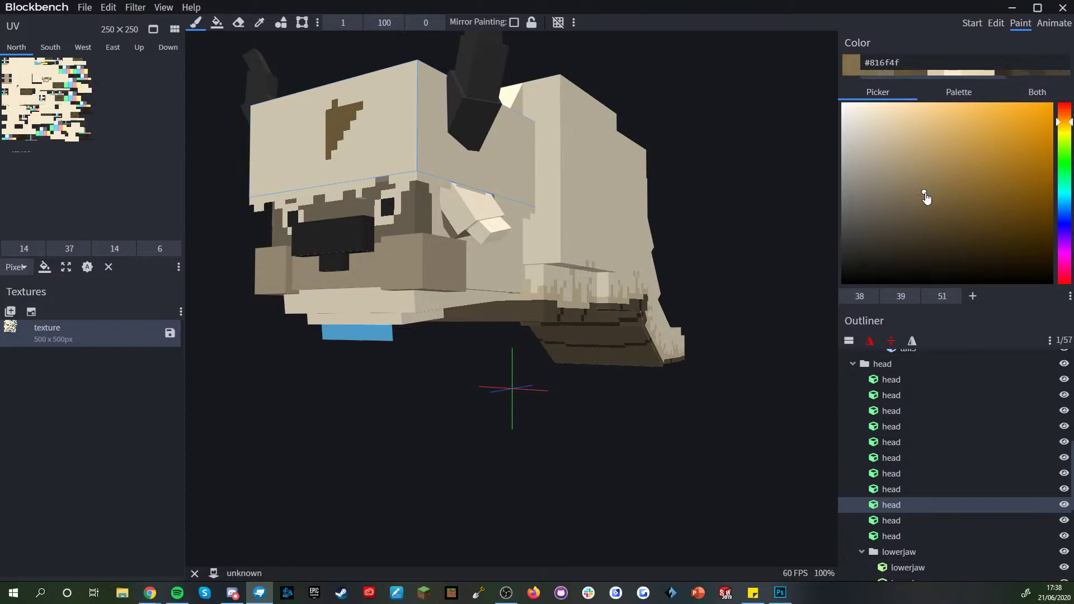
drag(342, 151, 342, 143)
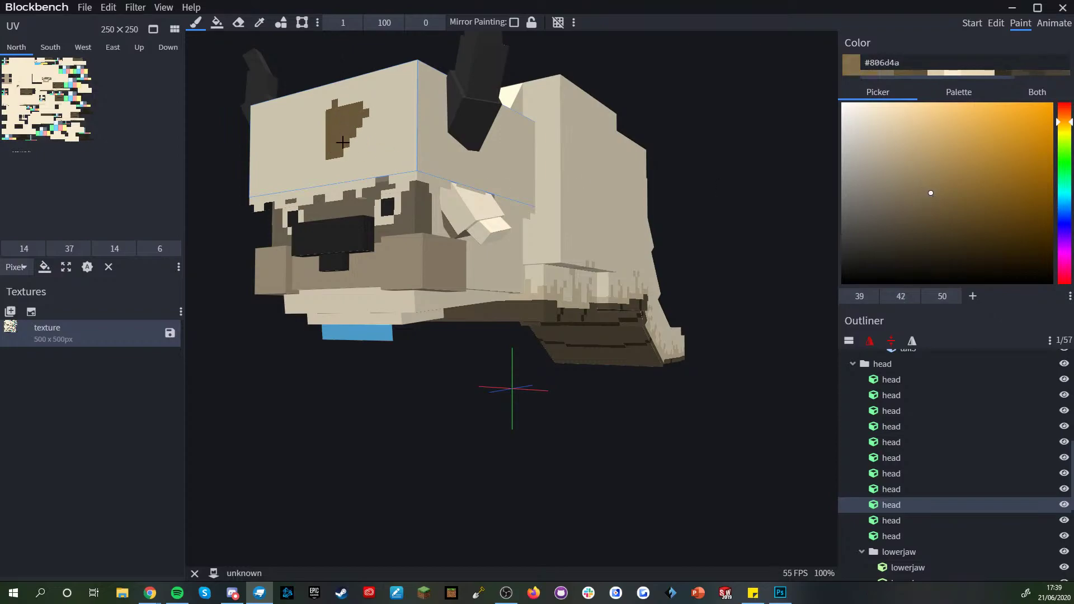
key(ctrl+z)
key(ctrl+z)
key(ctrl+z)
- Test a forehead marking with a size 3 brush, change the paint colour to #837151, and undo the strokes
click(356, 24)
click(356, 24)
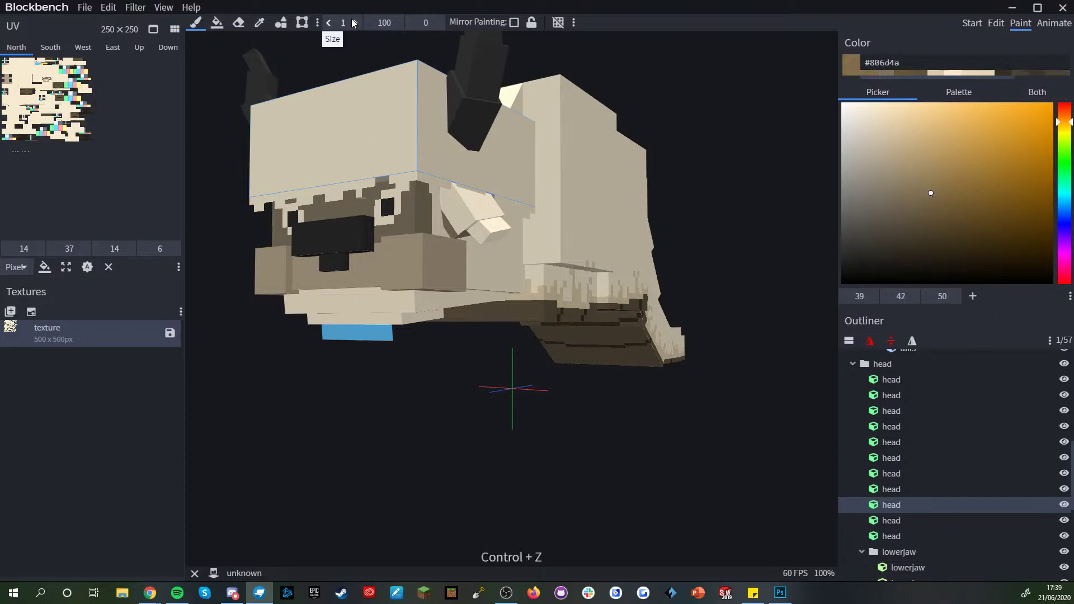
mouse_move(367, 83)
mouse_down()
mouse_move(326, 151)
mouse_move(330, 140)
mouse_move(305, 112)
mouse_move(313, 90)
mouse_move(328, 114)
mouse_up()
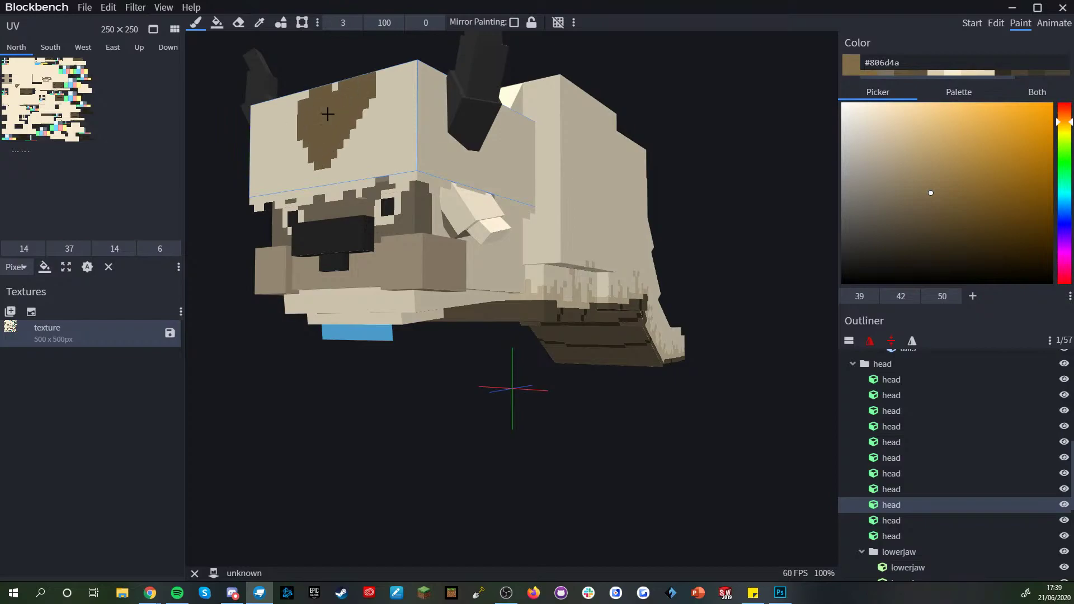
click(923, 190)
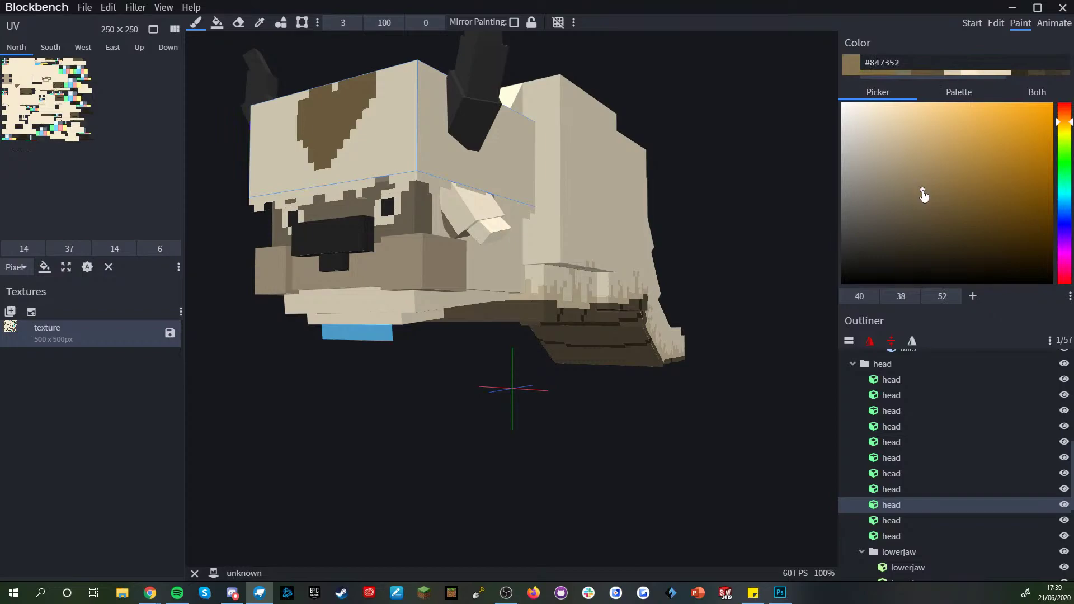
key(ctrl+z)
mouse_move(358, 89)
mouse_down()
mouse_move(327, 144)
mouse_move(329, 110)
mouse_move(347, 92)
mouse_up()
scroll(347, 92, down, 4)
drag(442, 400, 504, 413)
key(ctrl+z)
scroll(639, 398, up, 3)
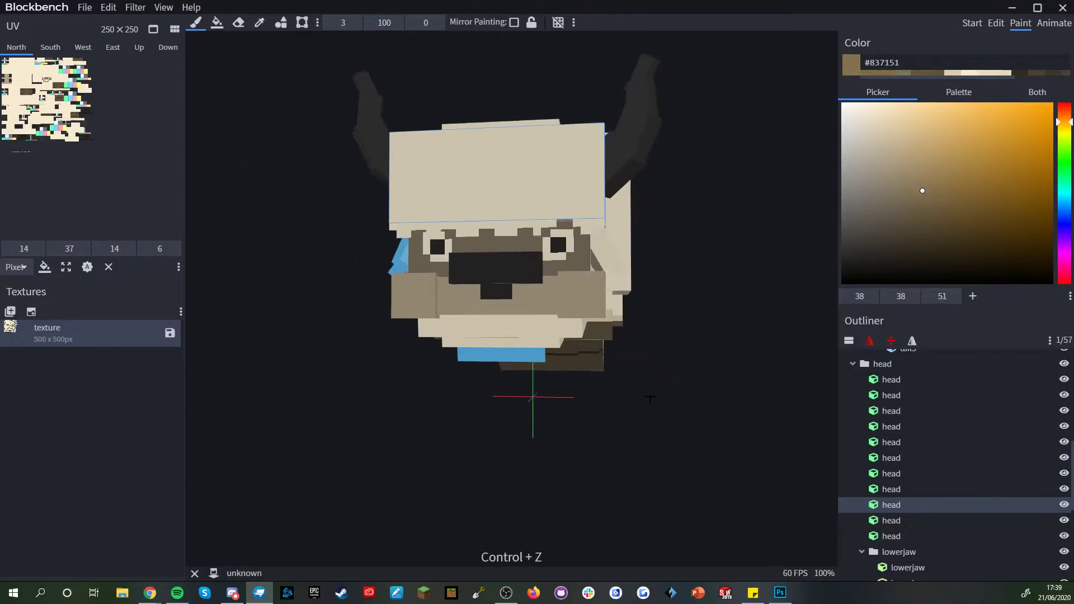
- Paint a centred #837151 square low on the forehead with brush size 2, discarding a first dab at size 3
drag(639, 398, 652, 406)
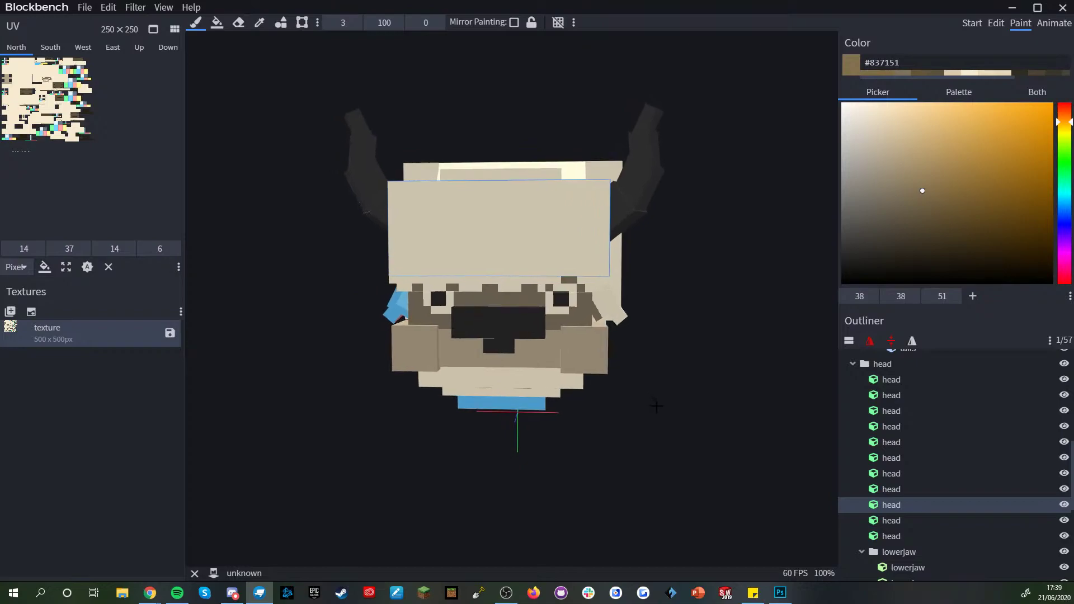
scroll(656, 407, up, 3)
scroll(657, 407, down, 2)
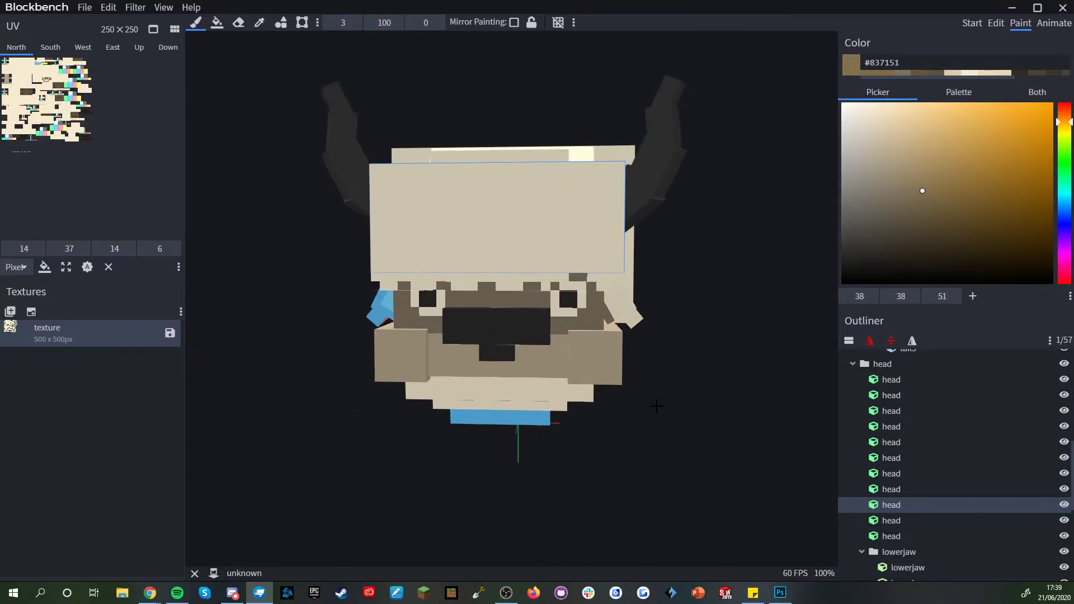
scroll(654, 404, up, 3)
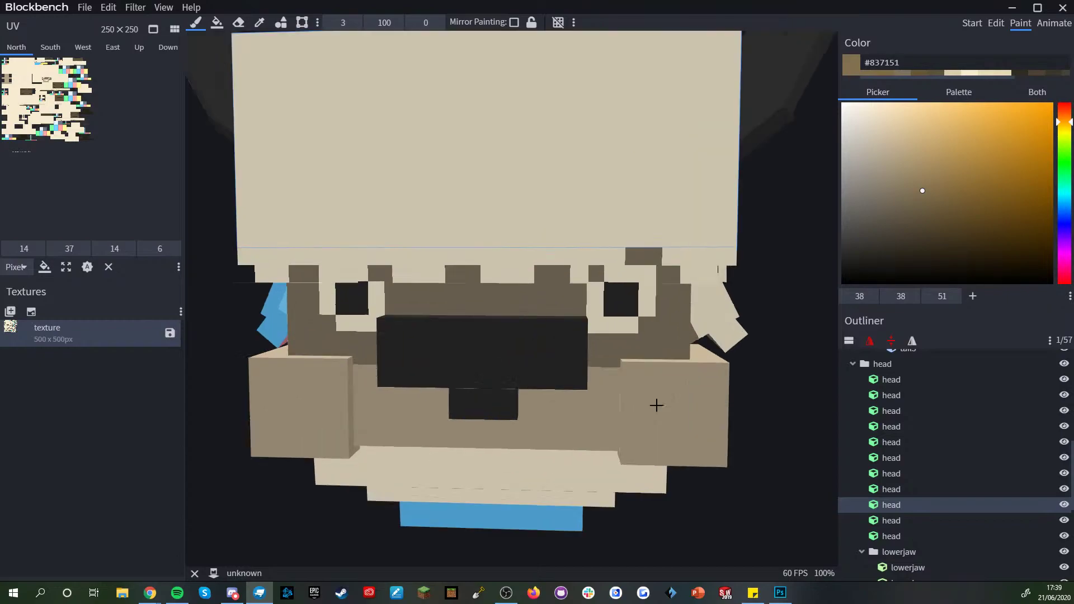
scroll(568, 285, down, 3)
scroll(739, 324, up, 2)
drag(739, 324, 745, 321)
click(532, 280)
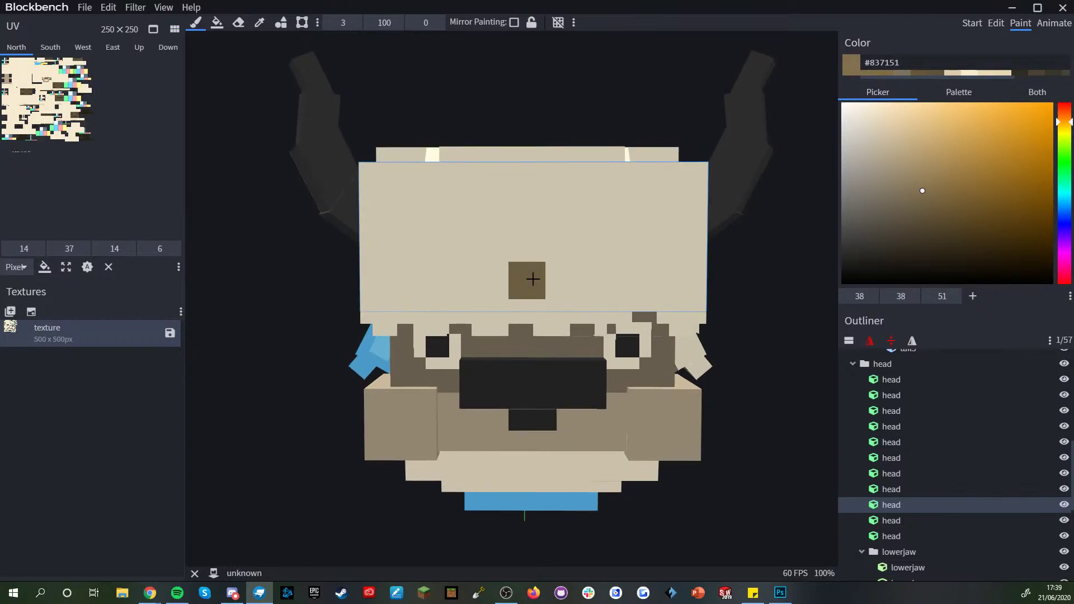
key(ctrl+z)
scroll(334, 25, down, 1)
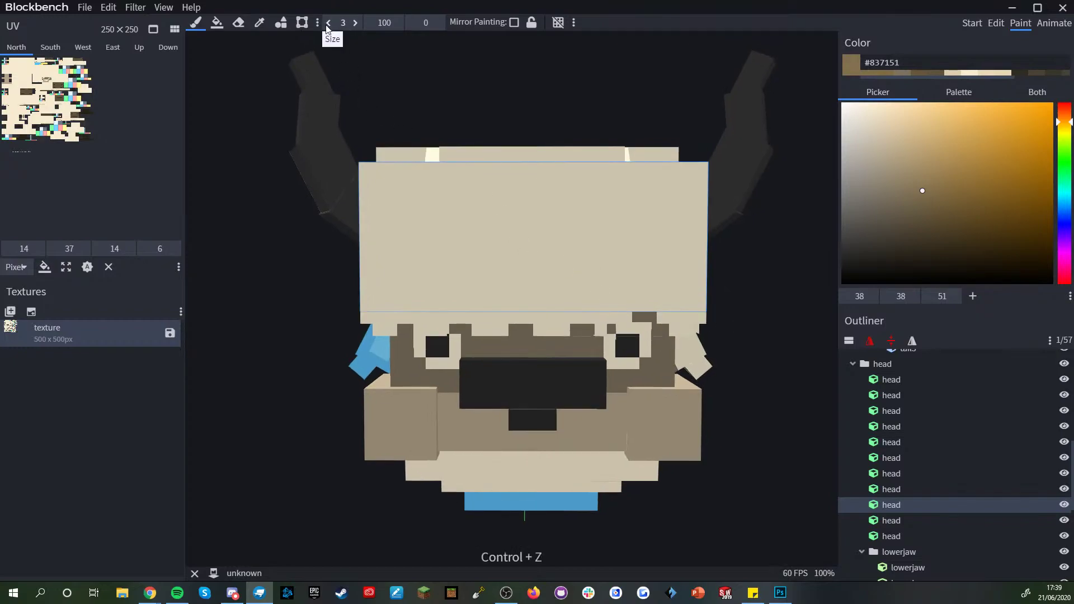
click(538, 263)
scroll(540, 260, down, 2)
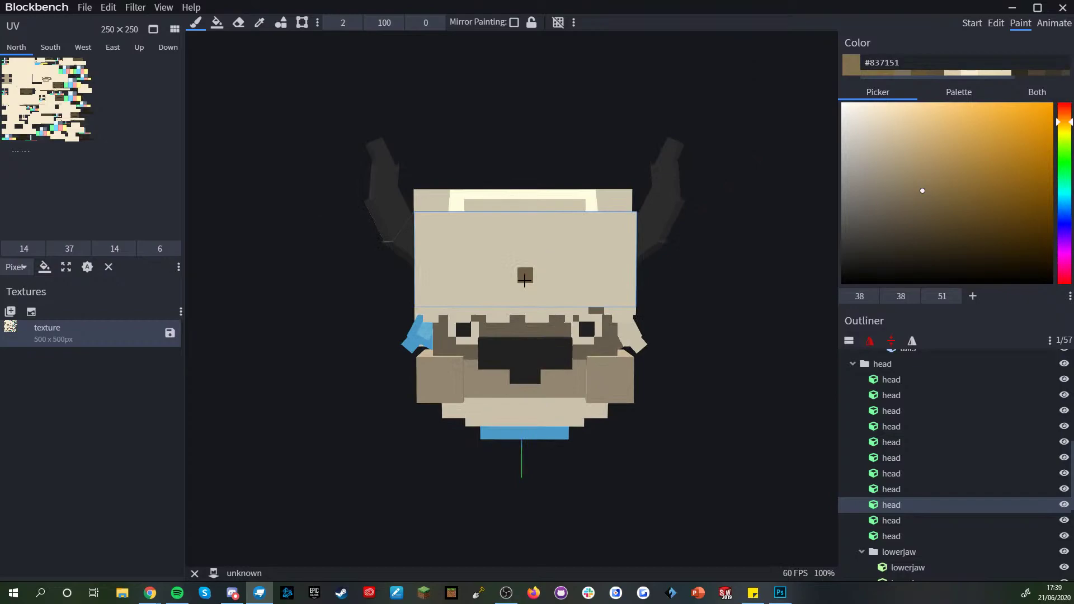
scroll(477, 311, up, 2)
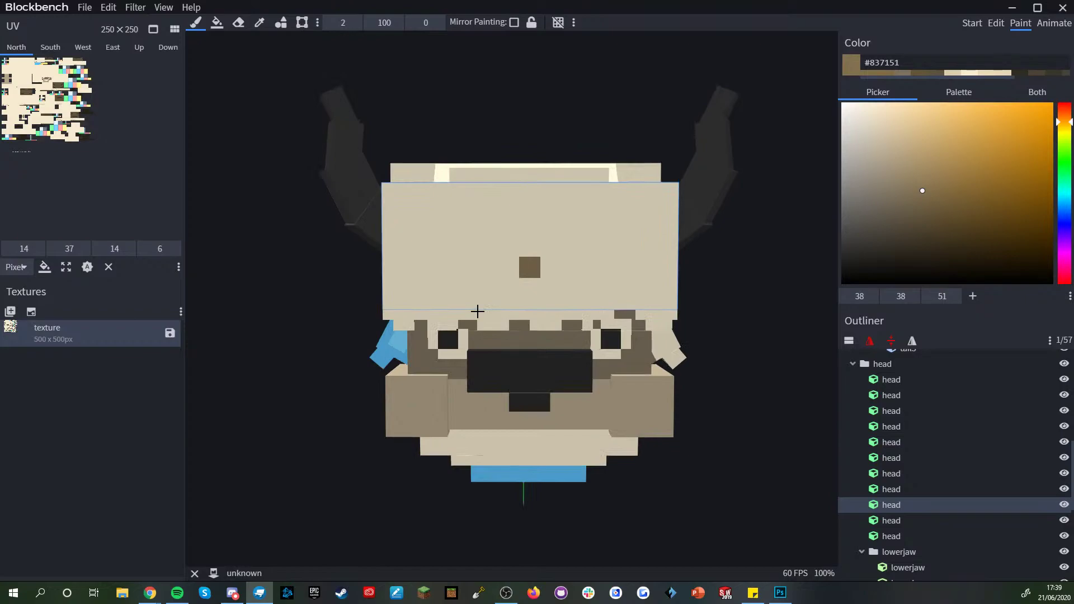
- Draw a diagonal one-pixel #837151 line from the forehead square up towards one upper corner of the head block
click(330, 24)
right_drag(646, 239, 599, 257)
scroll(559, 266, up, 3)
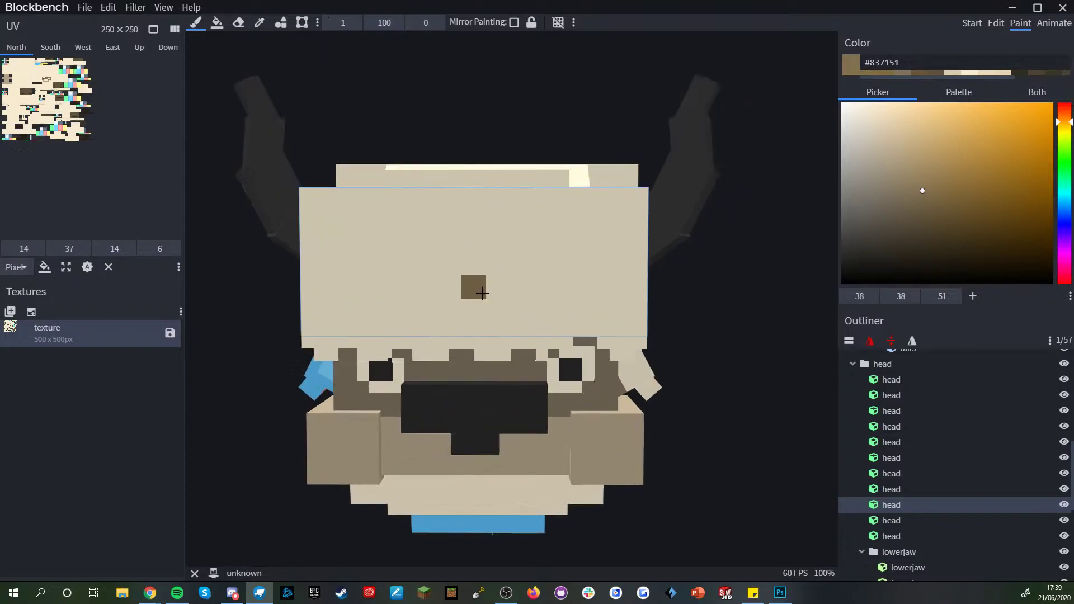
right_drag(483, 293, 483, 307)
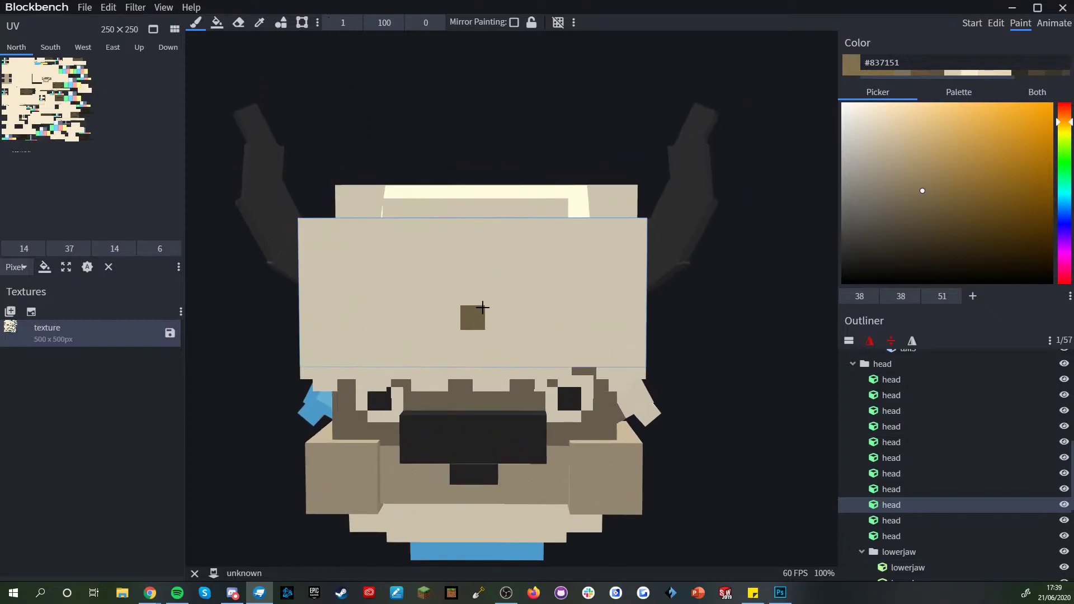
shift+click(553, 252)
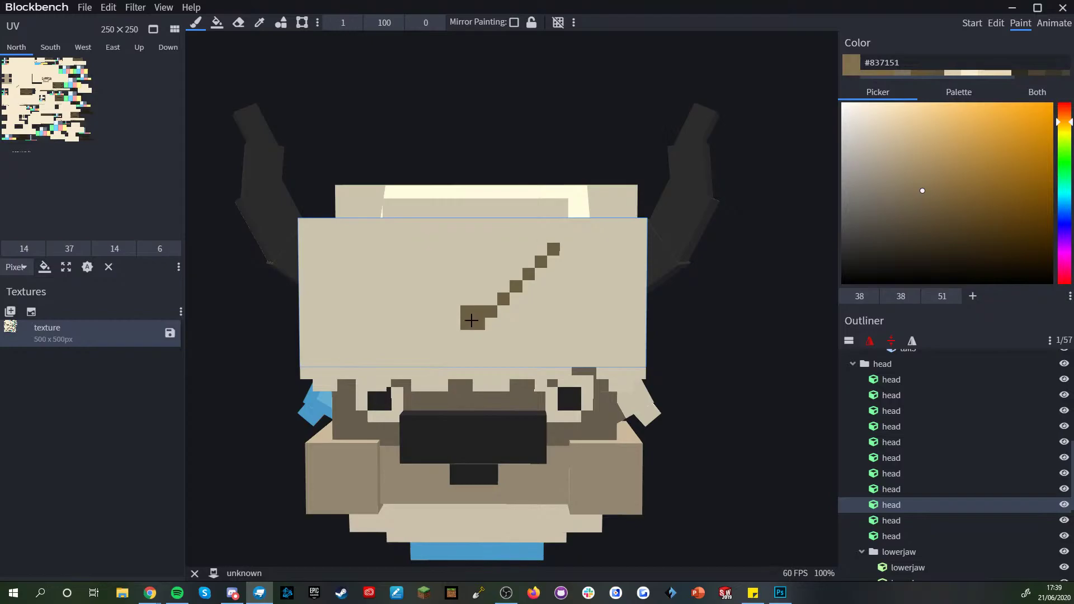
- Enable mirror painting and redraw the diagonal to form a symmetrical V on the forehead, showing the pixel grid only while drawing
key(g)
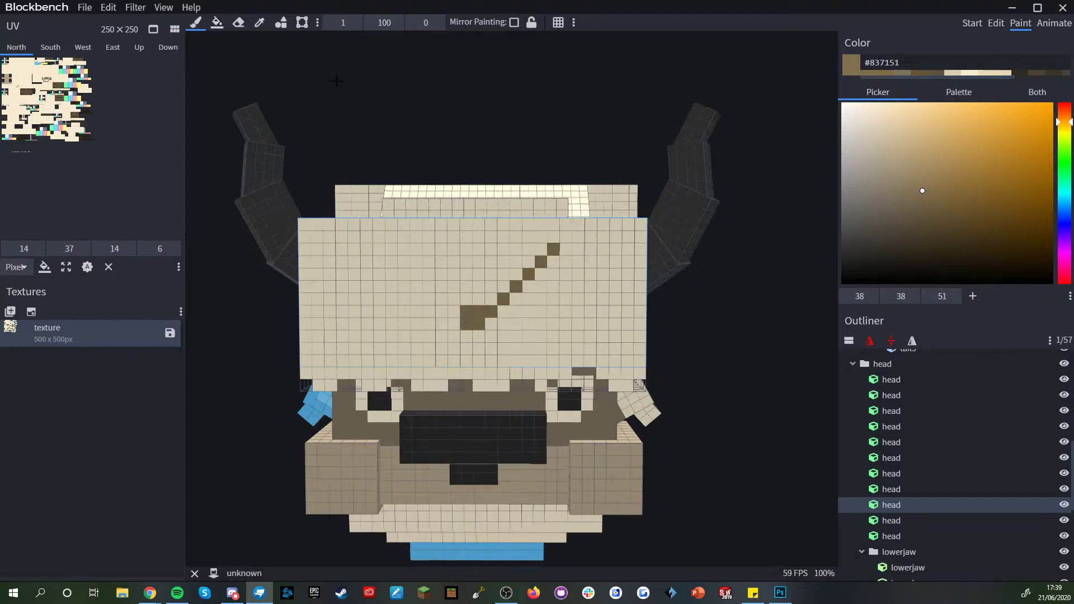
click(514, 23)
shift+click(553, 248)
scroll(474, 317, down, 6)
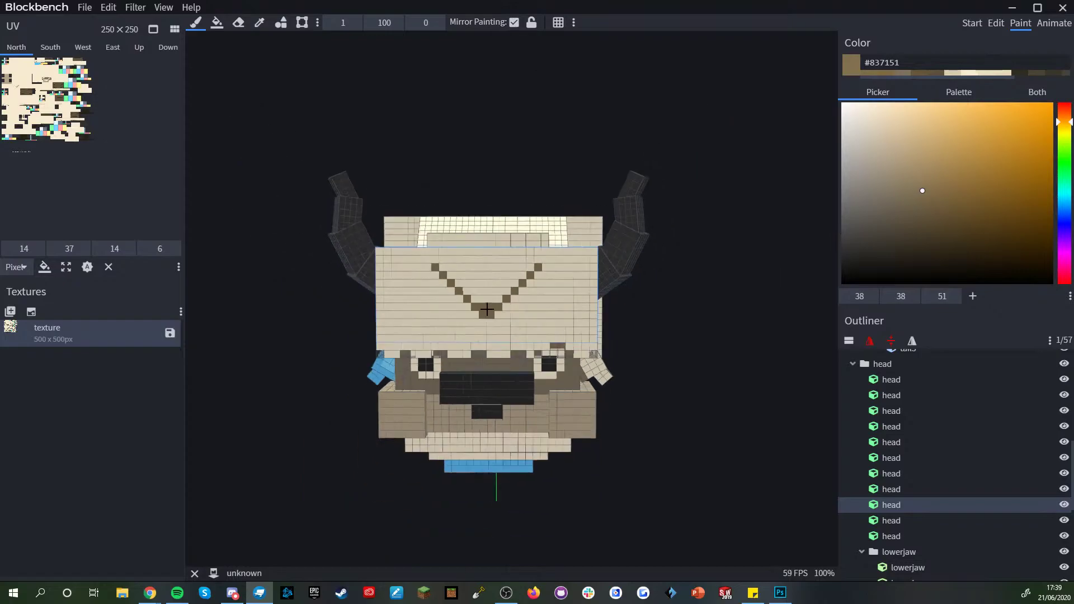
key(g)
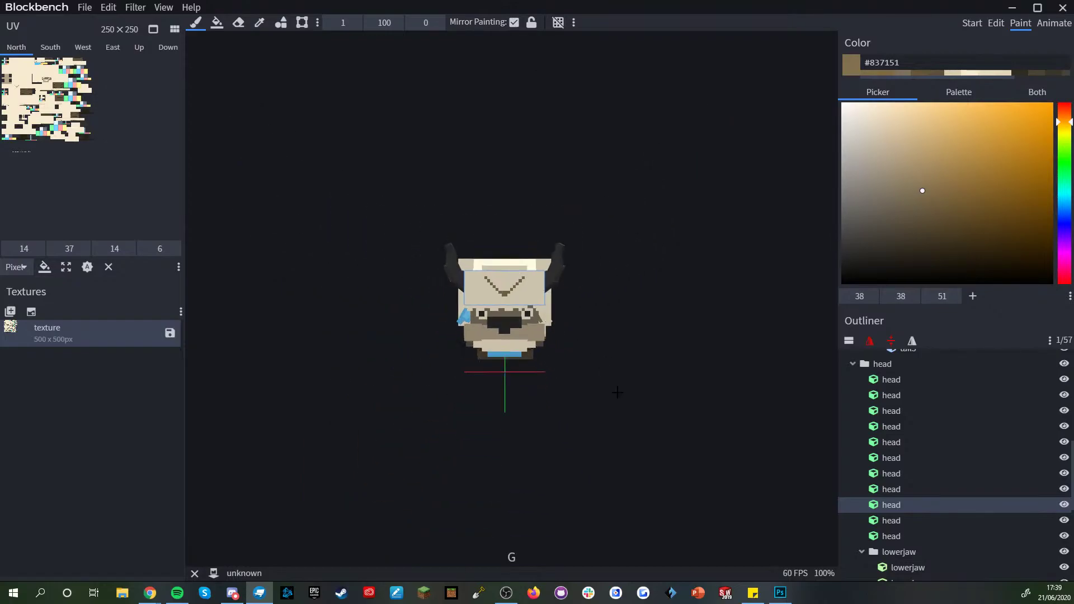
- Close the V with a straight horizontal #837151 line across its upper ends to outline a downward-pointing triangle
scroll(618, 392, up, 5)
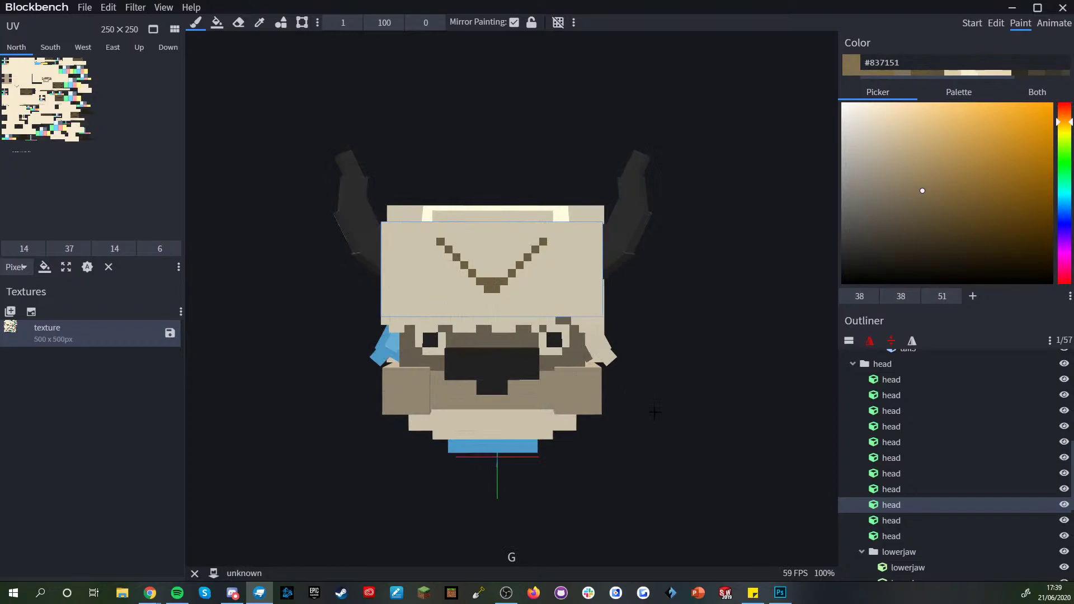
scroll(657, 412, down, 2)
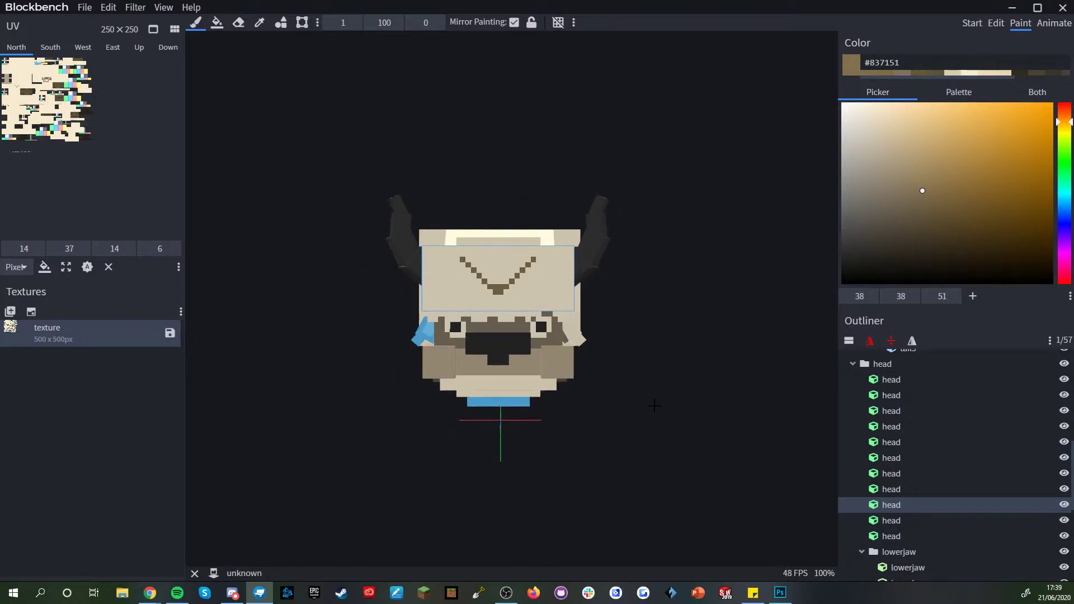
scroll(654, 406, up, 4)
click(592, 175)
shift+click(384, 172)
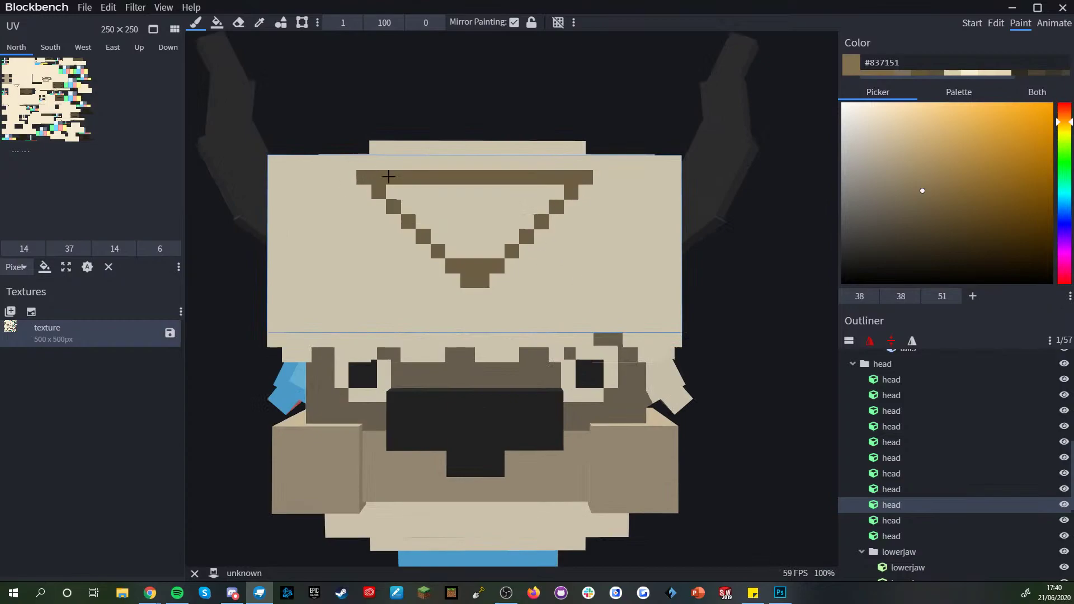
- Extend the triangle's lower tip and thicken its mirrored diagonal sides with a second #837151 line up to the corners
scroll(524, 328, down, 3)
click(492, 296)
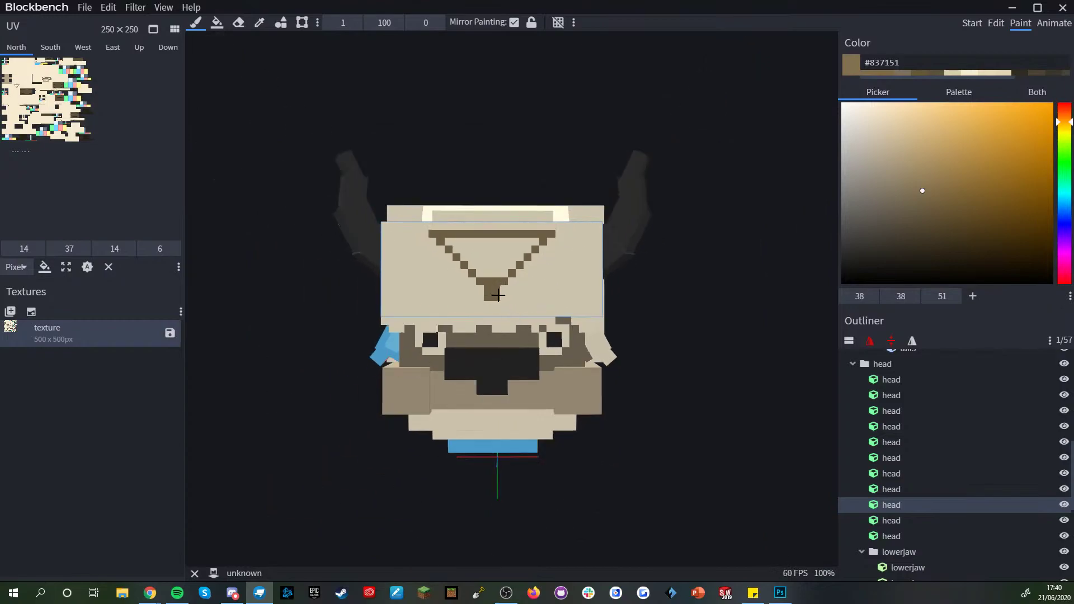
shift+click(548, 241)
click(550, 235)
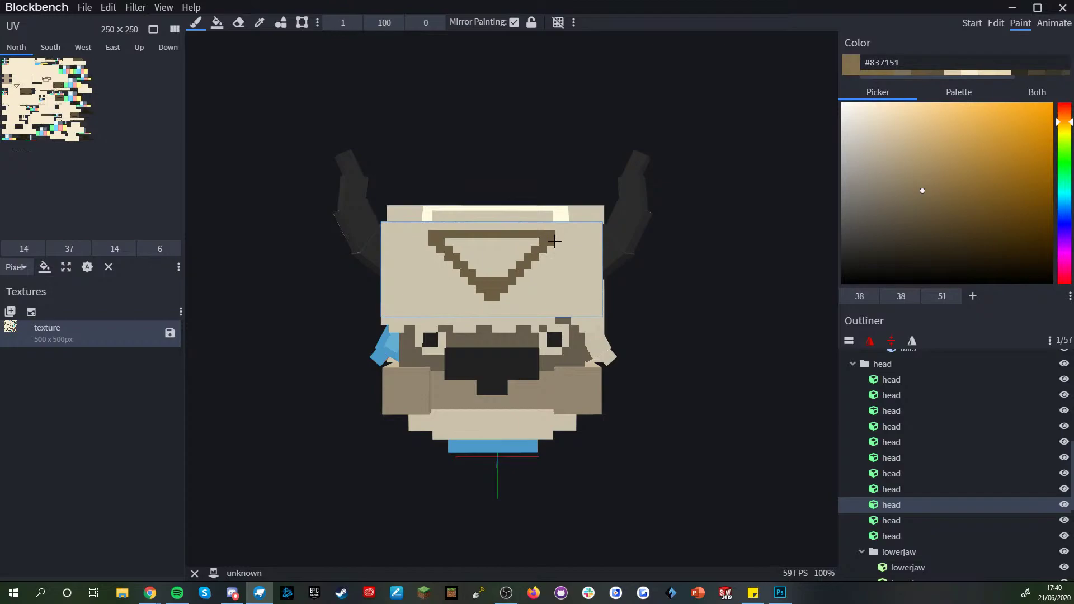
- Fill the interior of the forehead triangle with #837151 using the fill tool in Connected Colors mode
scroll(475, 252, down, 3)
scroll(395, 264, up, 3)
scroll(395, 264, up, 1)
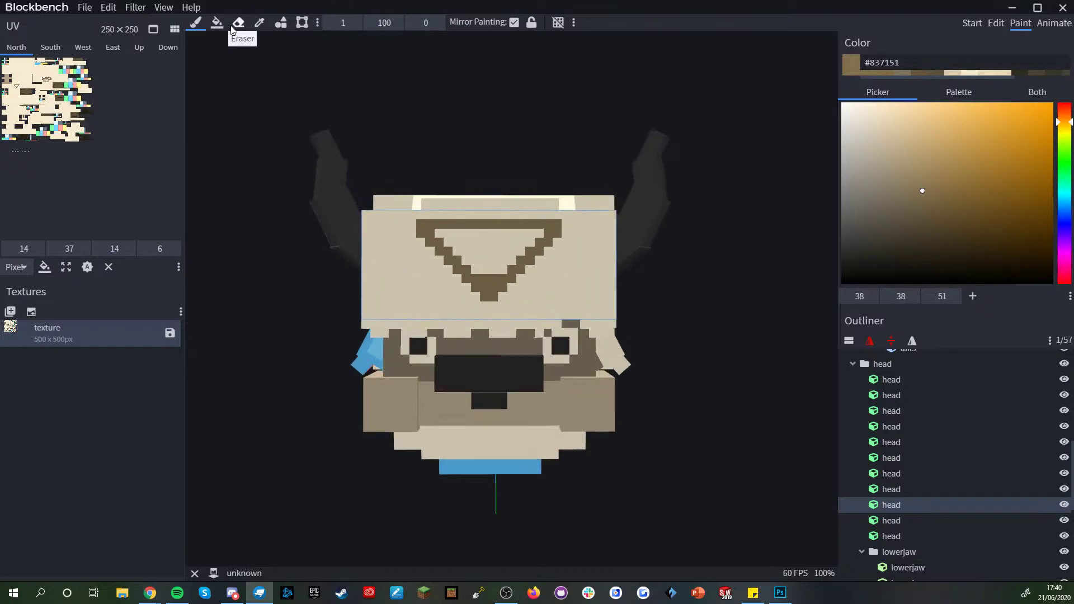
click(217, 22)
click(358, 22)
click(363, 70)
click(499, 233)
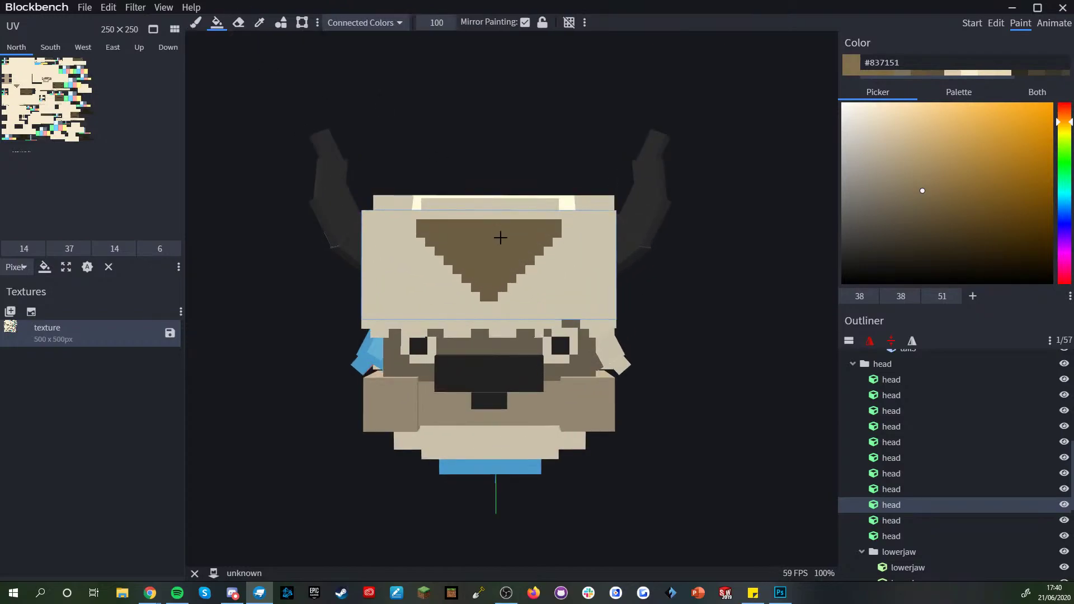
scroll(499, 233, down, 6)
scroll(917, 503, down, 5)
click(896, 525)
- Widen the filled triangle's diagonal sides into side points with mirrored one-pixel #837151 brush strokes
drag(694, 475, 642, 445)
scroll(647, 470, up, 5)
scroll(605, 469, down, 2)
scroll(642, 446, up, 5)
click(196, 22)
scroll(432, 257, up, 4)
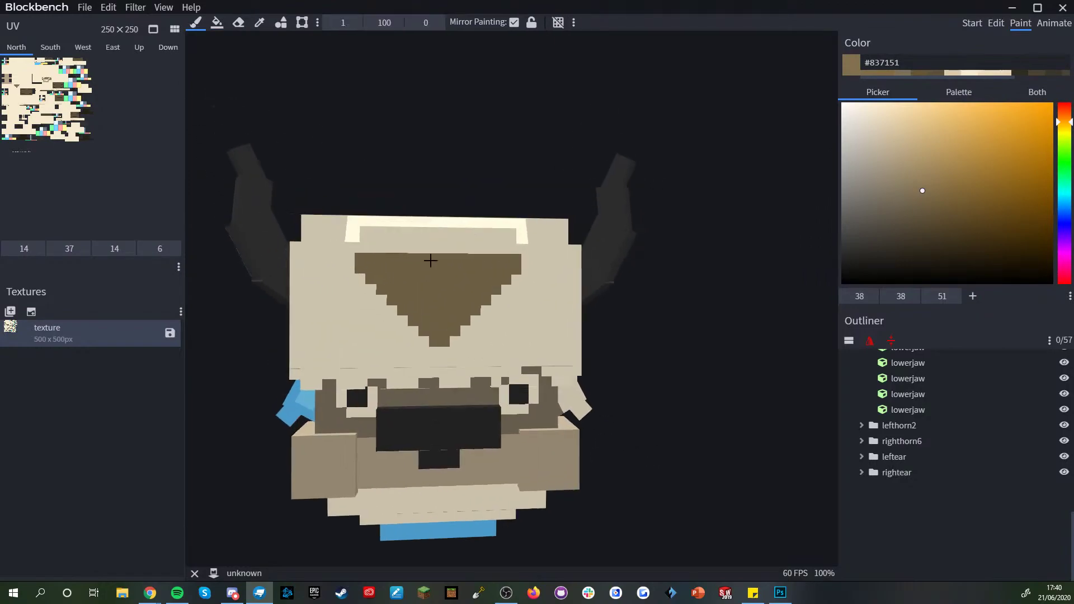
click(456, 361)
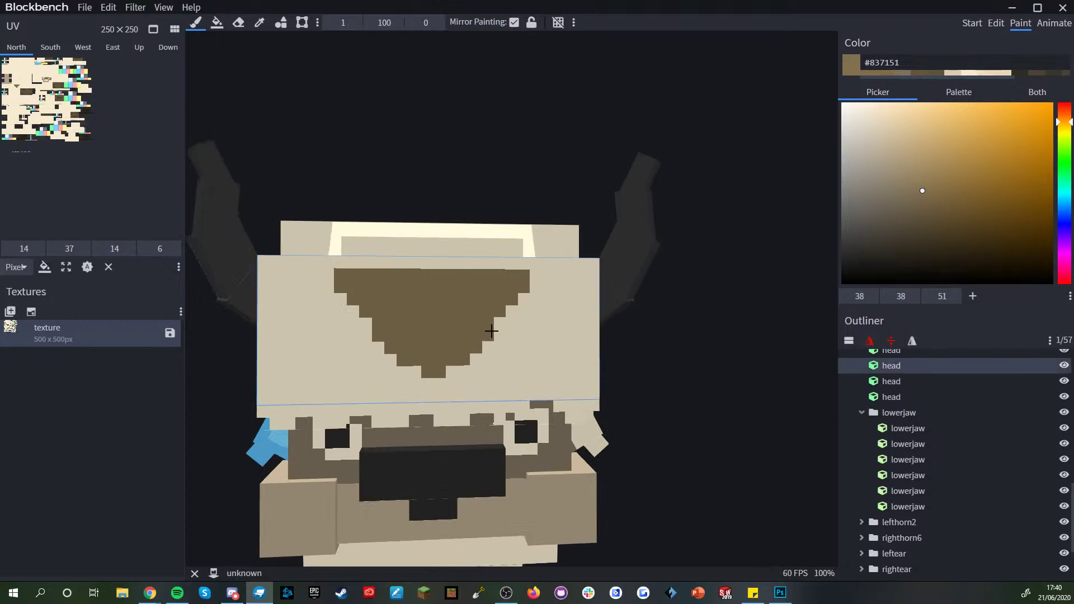
mouse_move(489, 346)
mouse_down()
mouse_move(517, 311)
mouse_move(528, 309)
mouse_move(531, 324)
mouse_move(559, 296)
mouse_move(553, 310)
mouse_up()
scroll(574, 307, down, 1)
alt+click(569, 316)
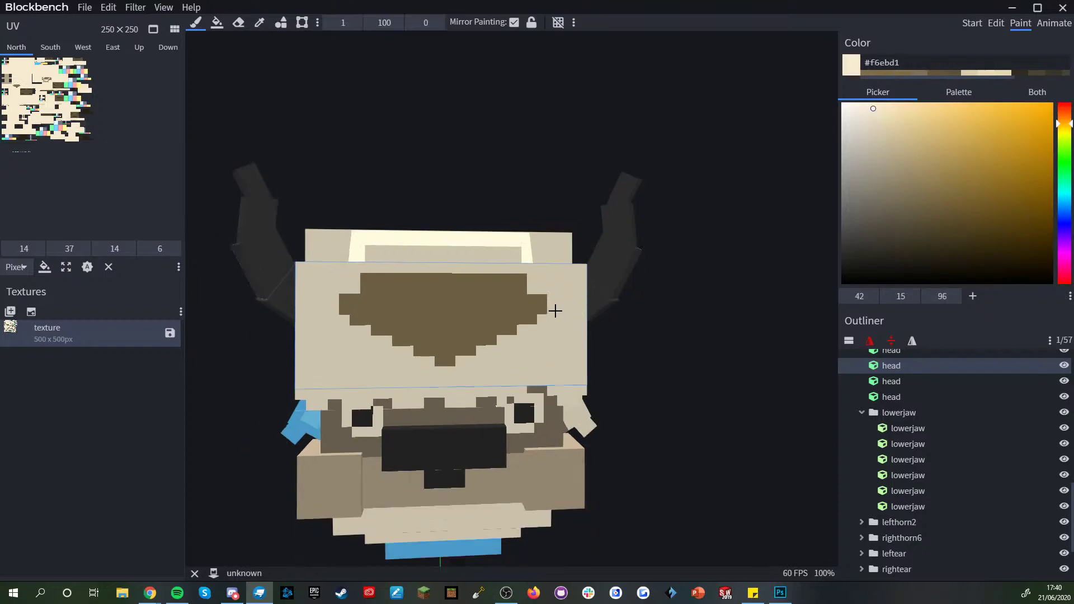
- Extend the forehead marking's mirrored side points further outward in #837151
scroll(684, 391, down, 5)
drag(689, 395, 676, 418)
scroll(594, 438, up, 6)
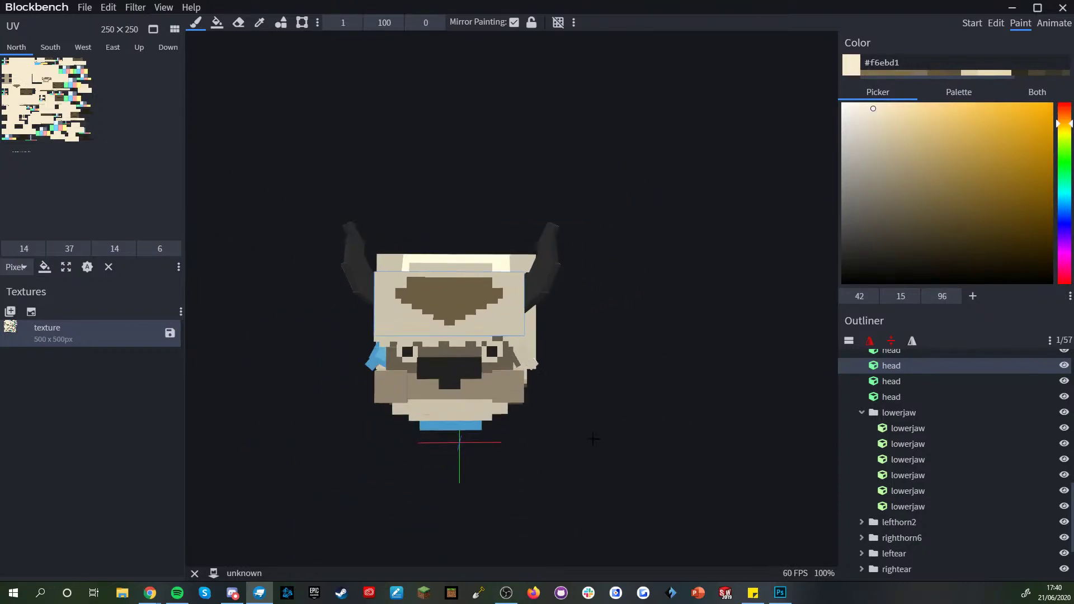
alt+click(448, 289)
scroll(661, 364, down, 8)
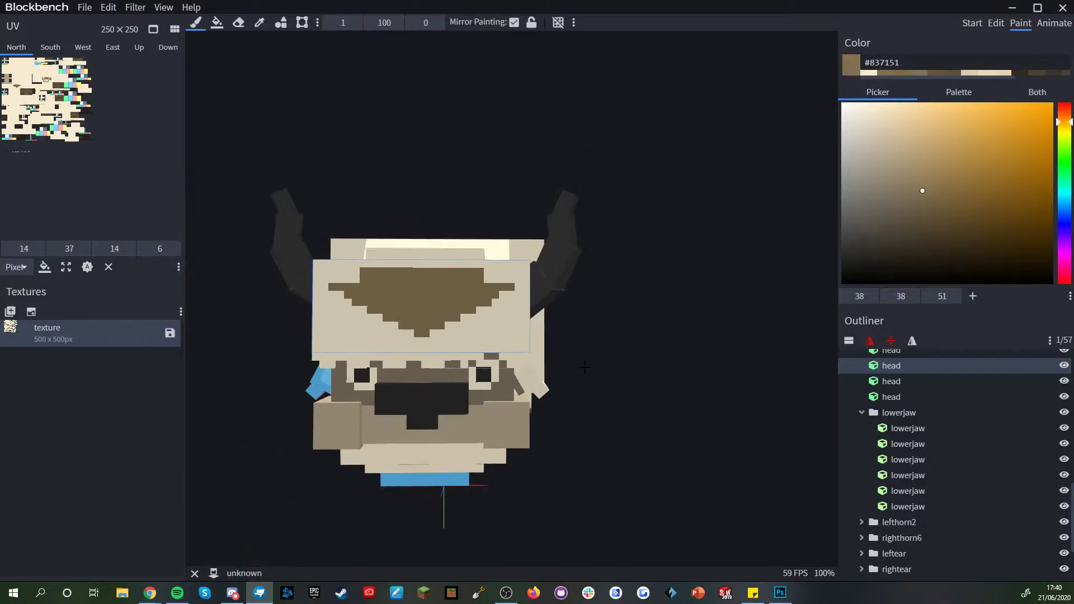
scroll(659, 369, up, 5)
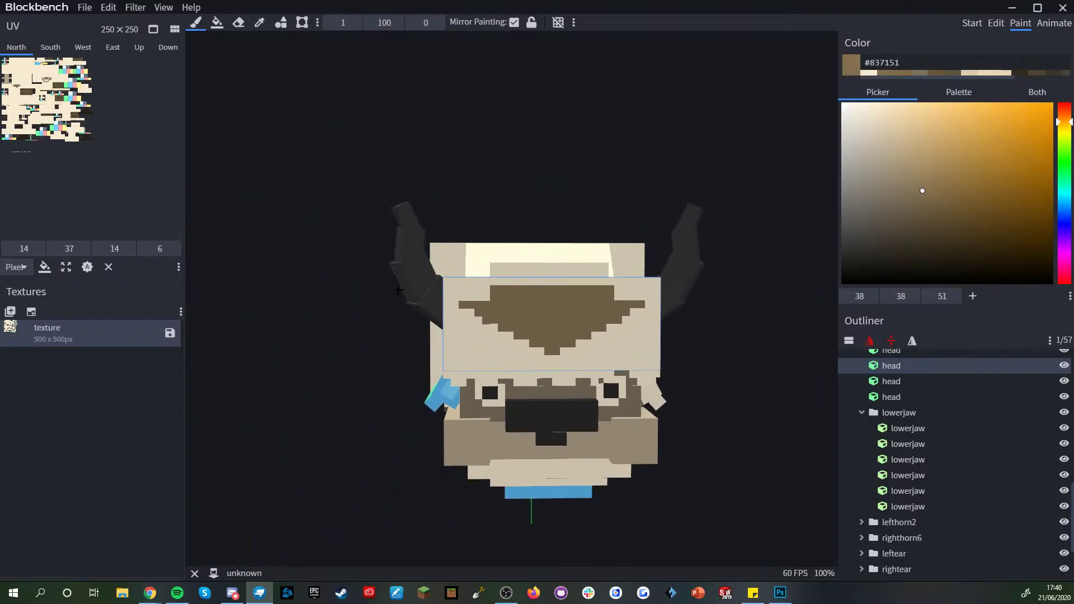
scroll(649, 379, down, 5)
scroll(700, 386, up, 2)
- Sample #f6ebd1 from the head and paint over the marking's widened lower diagonals to narrow them
alt+click(657, 338)
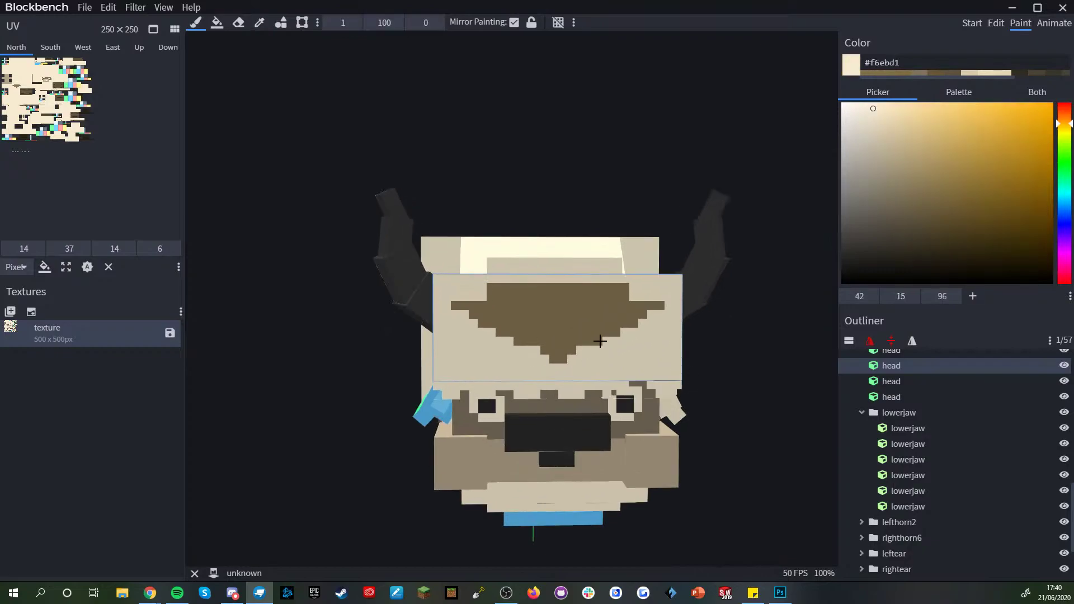
drag(600, 341, 624, 337)
drag(612, 334, 666, 304)
scroll(671, 341, down, 4)
scroll(868, 466, down, 2)
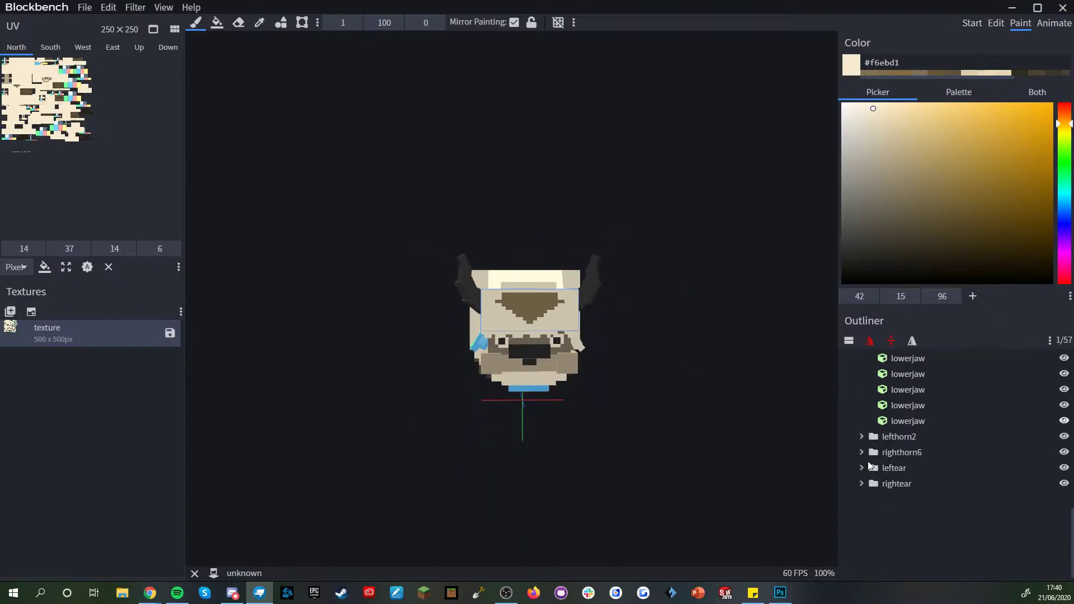
click(888, 501)
- Examine the forehead marking's shape from the front and at an angle, near and far
drag(716, 444, 681, 434)
scroll(543, 477, up, 3)
drag(555, 456, 582, 439)
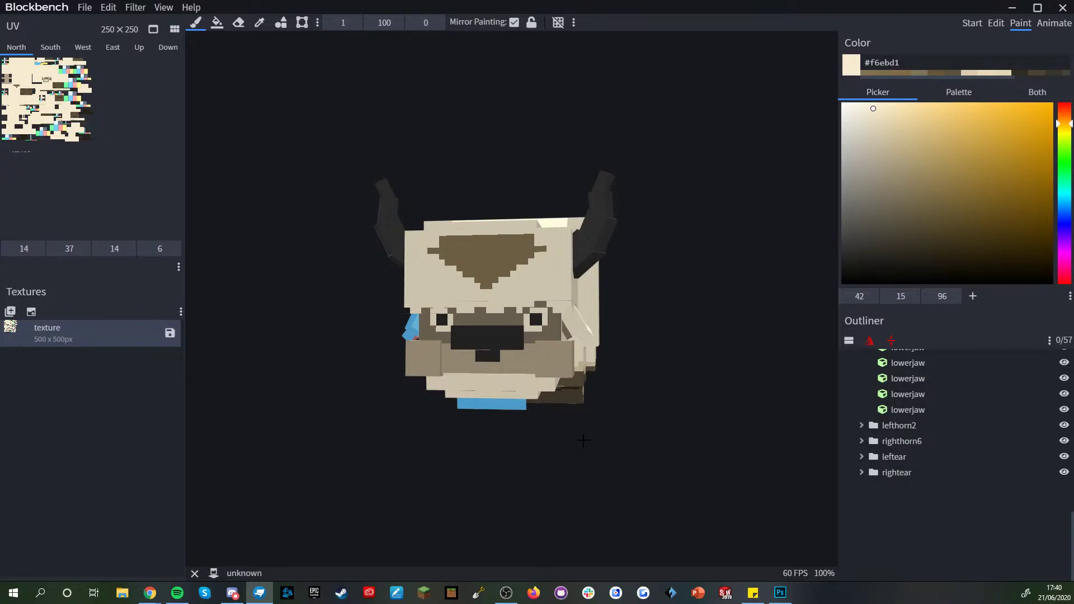
scroll(583, 440, up, 2)
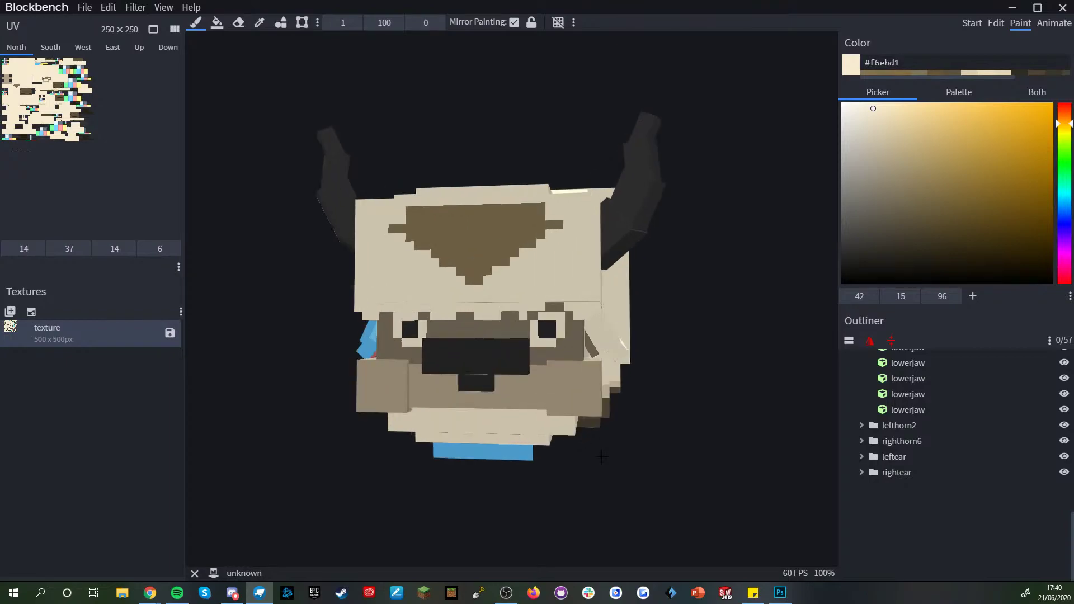
scroll(634, 440, down, 2)
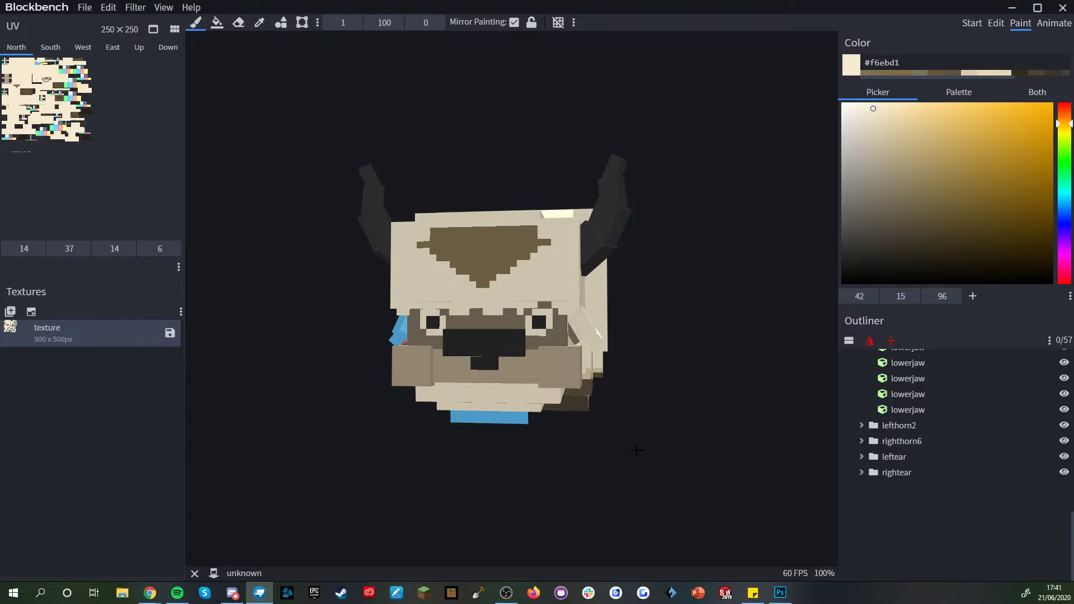
scroll(635, 449, down, 2)
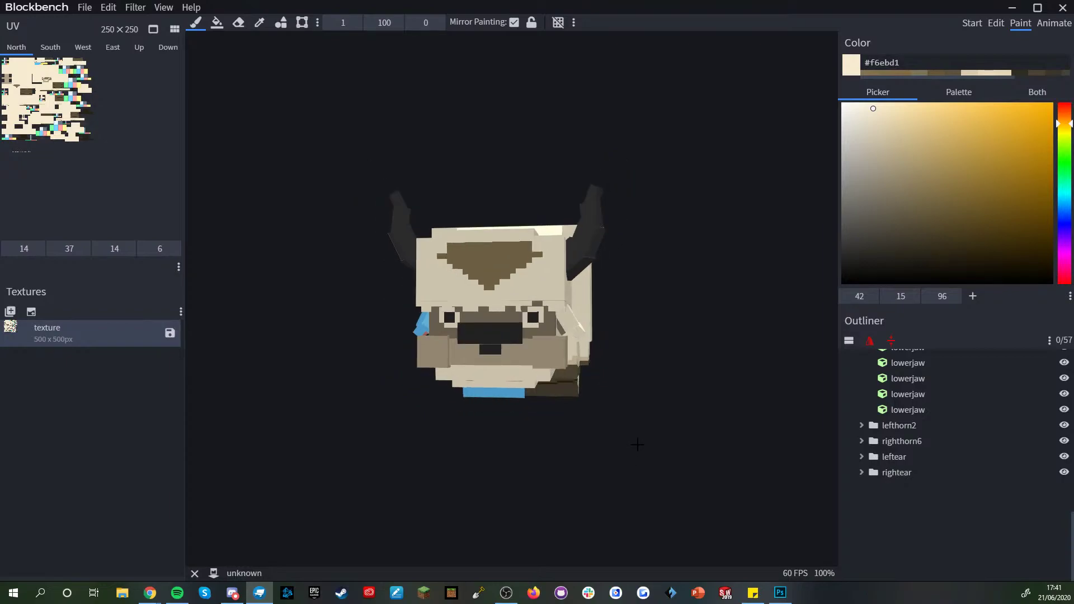
scroll(637, 444, up, 2)
drag(637, 437, 725, 382)
scroll(725, 382, up, 3)
right_drag(646, 335, 655, 342)
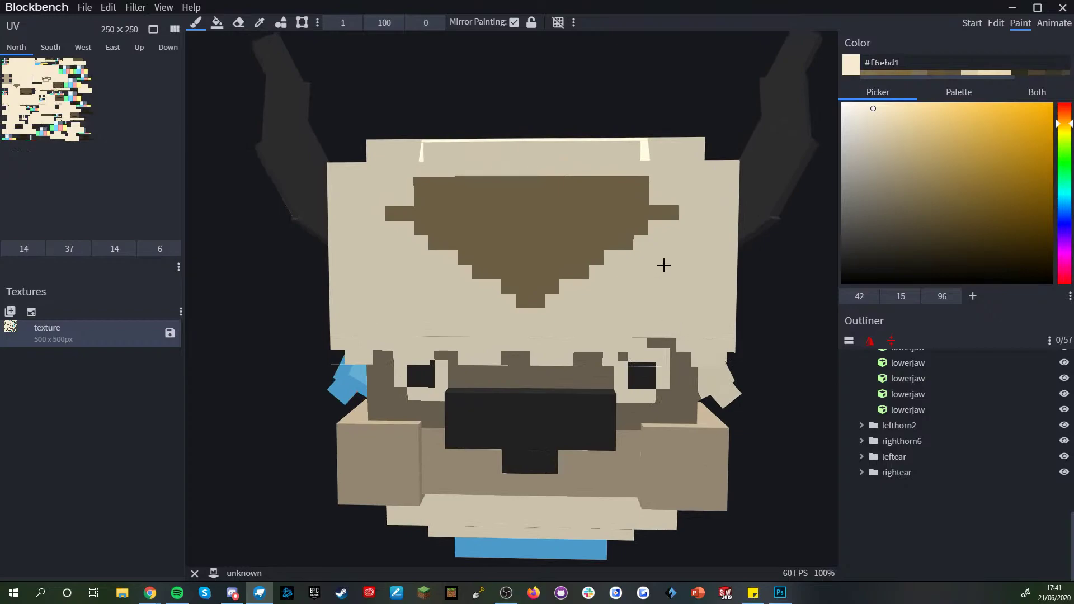
- Paint over the marking's two protruding side points with #f6ebd1, restoring a plain triangle, and resample #837151
key(c)
click(703, 263)
key(b)
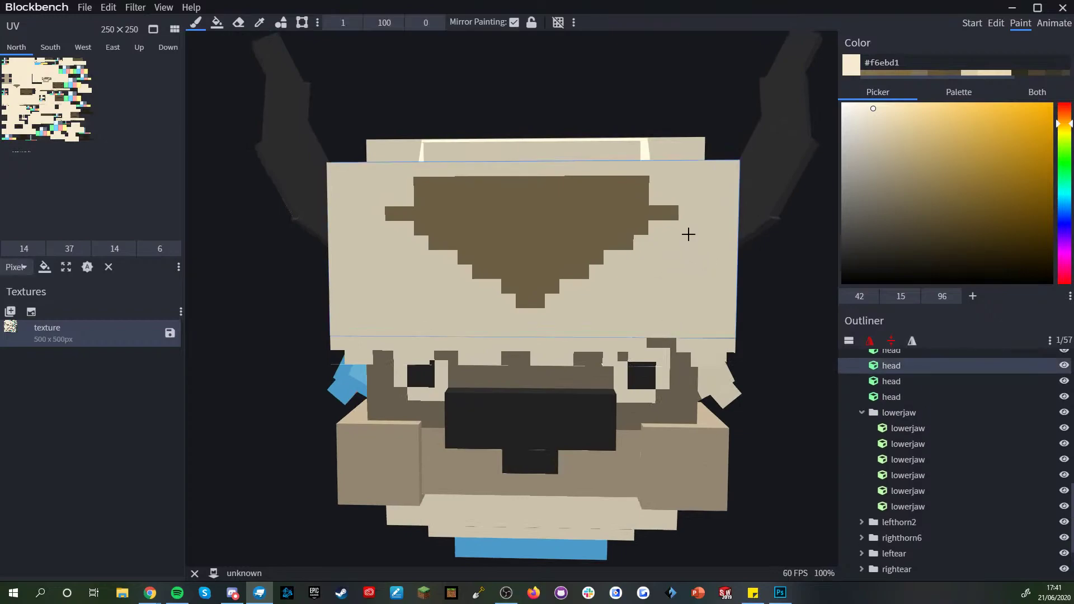
click(676, 214)
mouse_move(586, 265)
mouse_down()
mouse_move(619, 254)
mouse_move(662, 211)
mouse_move(628, 240)
mouse_move(635, 224)
mouse_move(619, 222)
mouse_up()
alt+click(612, 211)
- Extend the triangle's upper middle to the head block's top edge and add a #837151 pixel to each outer corner
scroll(707, 310, down, 6)
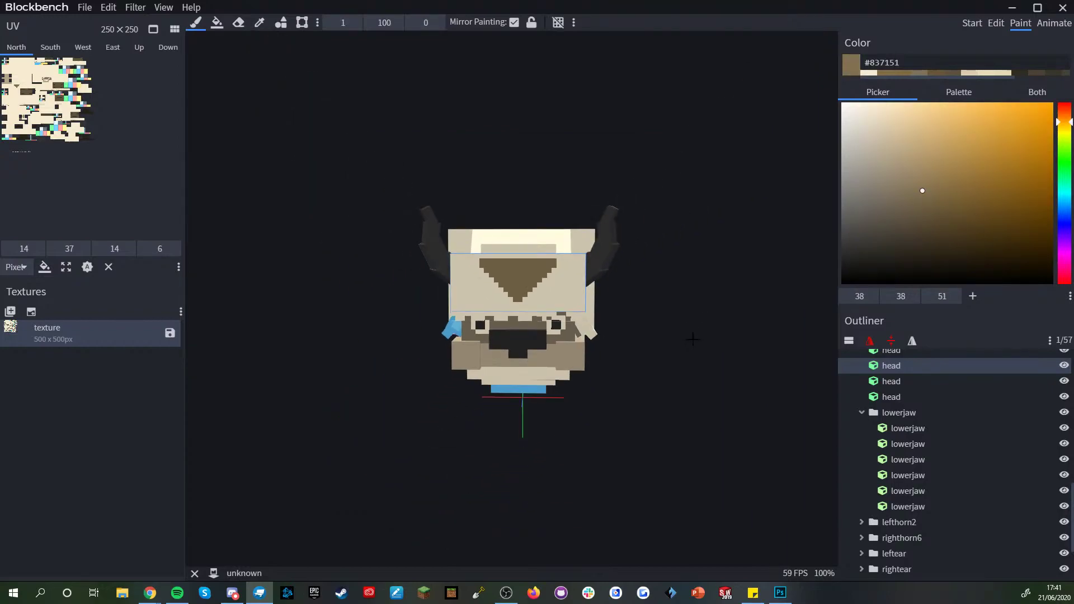
scroll(688, 340, up, 5)
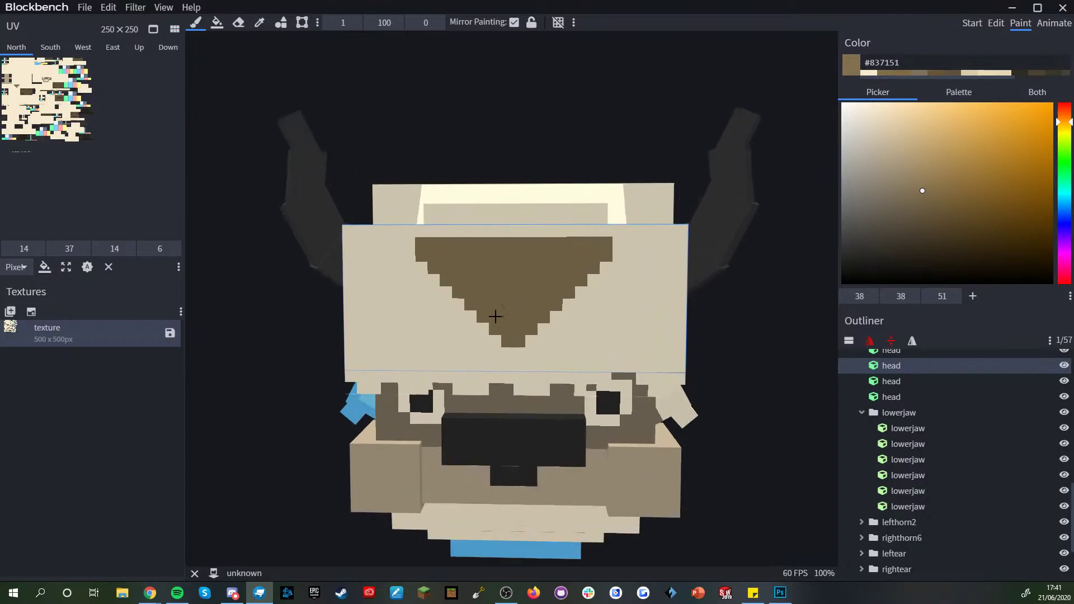
scroll(626, 360, down, 4)
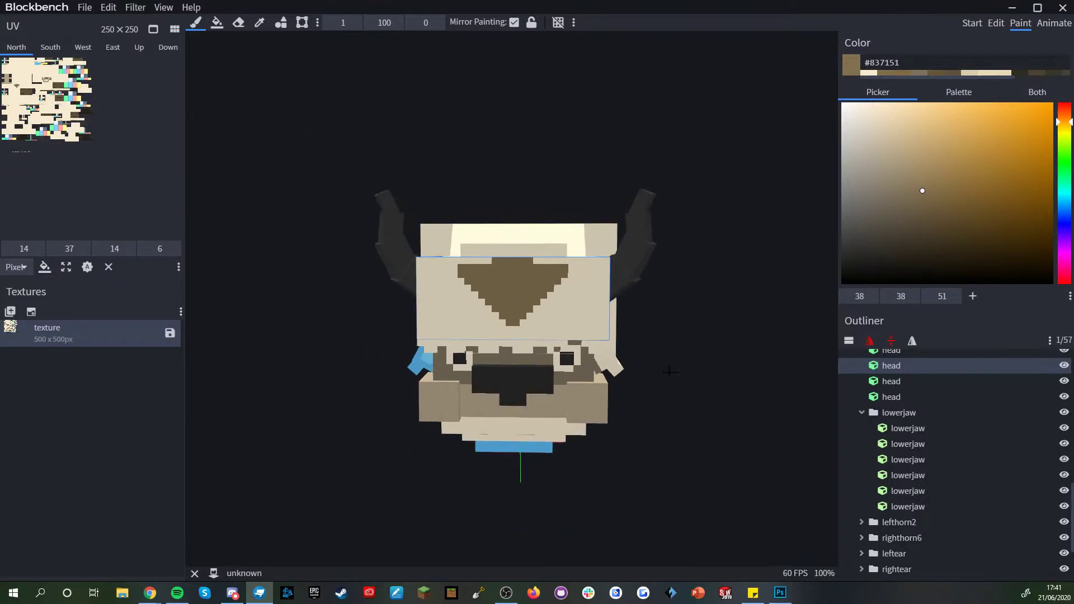
scroll(669, 378, up, 6)
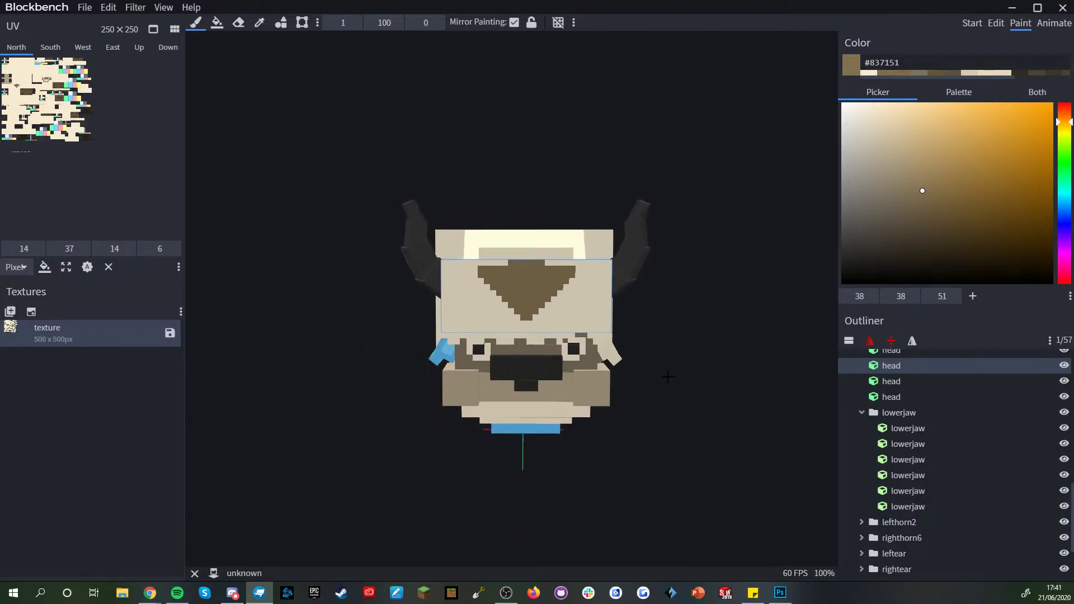
scroll(655, 371, down, 2)
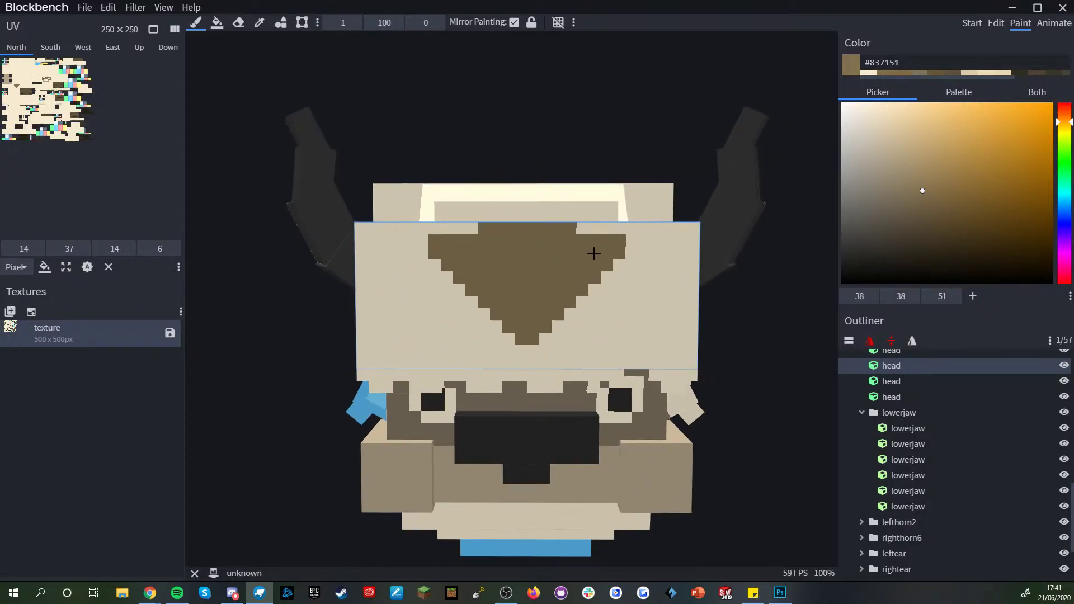
click(631, 240)
scroll(632, 242, down, 3)
scroll(875, 465, down, 2)
click(880, 486)
scroll(674, 437, down, 10)
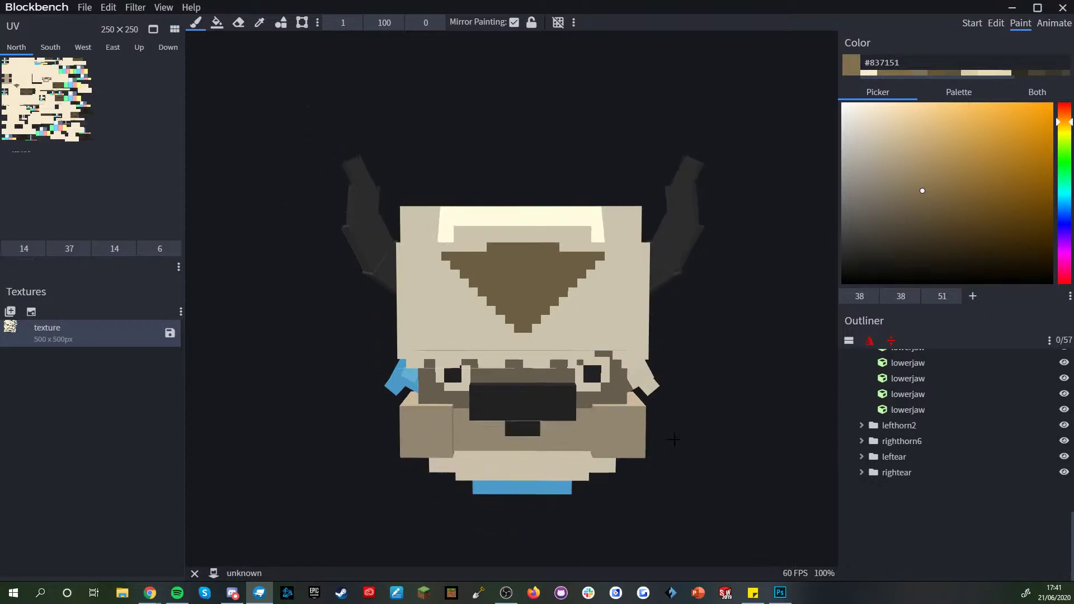
- Lengthen the triangle's lower tip by one pixel row and run a mirrored #837151 line up to its outer corners
drag(678, 434, 642, 424)
scroll(643, 424, up, 5)
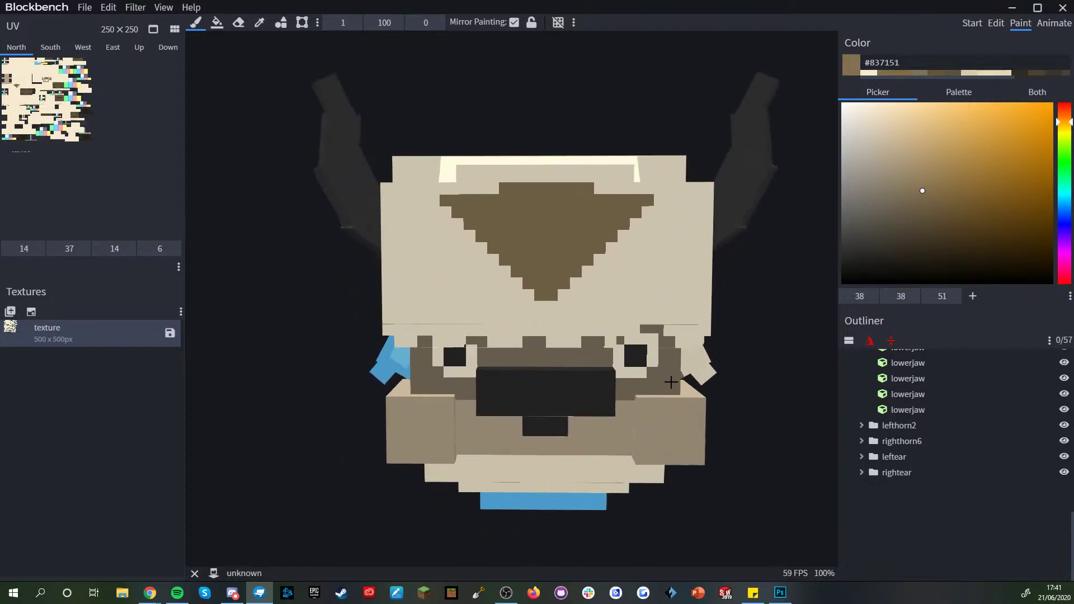
click(555, 305)
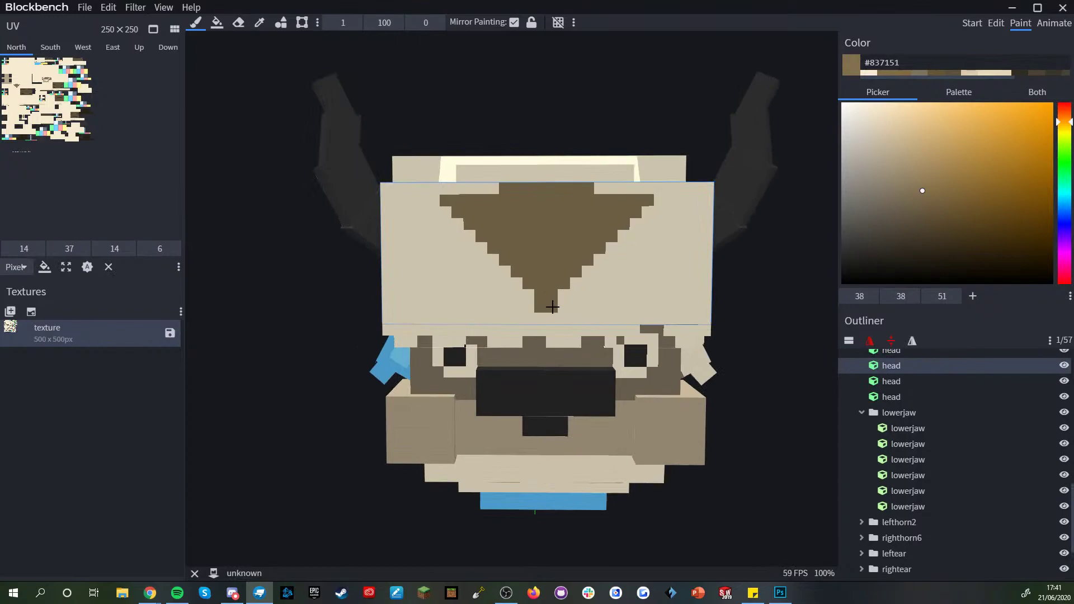
shift+click(638, 223)
click(635, 225)
- Paint over the triangle's upper corners with #f6ebd1 to leave a narrow shaft above the arrowhead
alt+click(652, 214)
click(639, 208)
drag(639, 209, 599, 209)
scroll(598, 209, down, 3)
scroll(788, 497, down, 5)
scroll(918, 501, down, 2)
click(917, 502)
drag(755, 502, 708, 496)
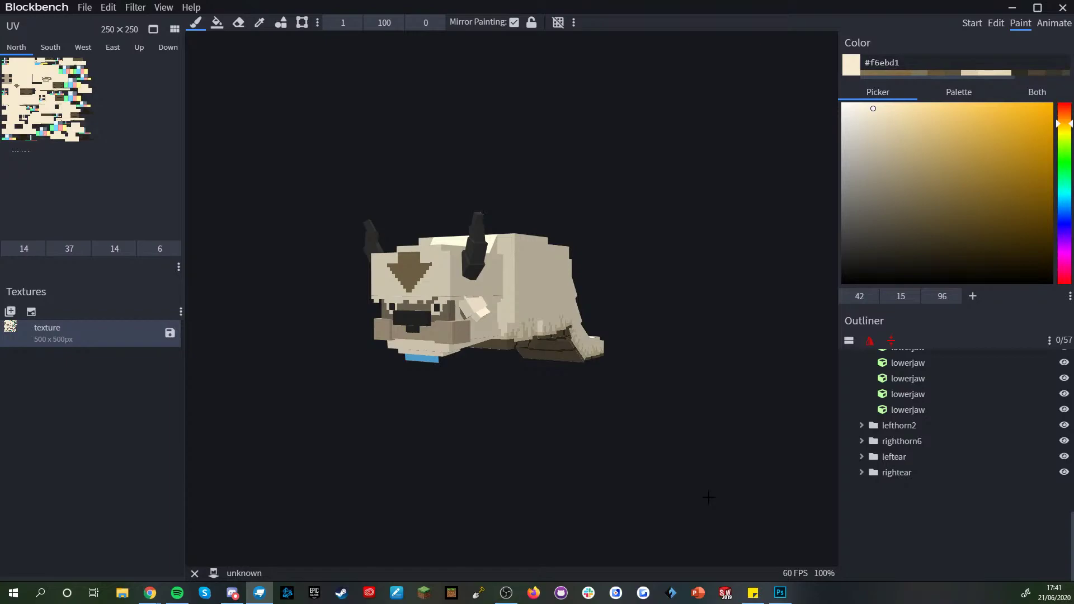
- Continue the arrow's #837151 shaft over the forehead edge onto the top of the head
scroll(548, 412, up, 6)
drag(565, 444, 643, 482)
alt+click(659, 325)
mouse_move(659, 325)
right_down()
mouse_move(608, 354)
mouse_move(585, 393)
right_up()
scroll(586, 393, up, 3)
right_drag(652, 429, 637, 378)
mouse_move(502, 370)
mouse_down()
mouse_move(458, 361)
mouse_move(475, 370)
mouse_move(472, 341)
mouse_move(492, 336)
mouse_move(468, 354)
mouse_move(458, 324)
mouse_move(485, 336)
mouse_up()
alt+click(450, 331)
click(449, 351)
alt+click(466, 342)
- Set the brush size to 3 and paint the #837151 stripe along the top of the head back to the body
scroll(485, 336, down, 5)
drag(710, 440, 703, 387)
scroll(907, 489, down, 3)
click(949, 521)
drag(774, 513, 586, 459)
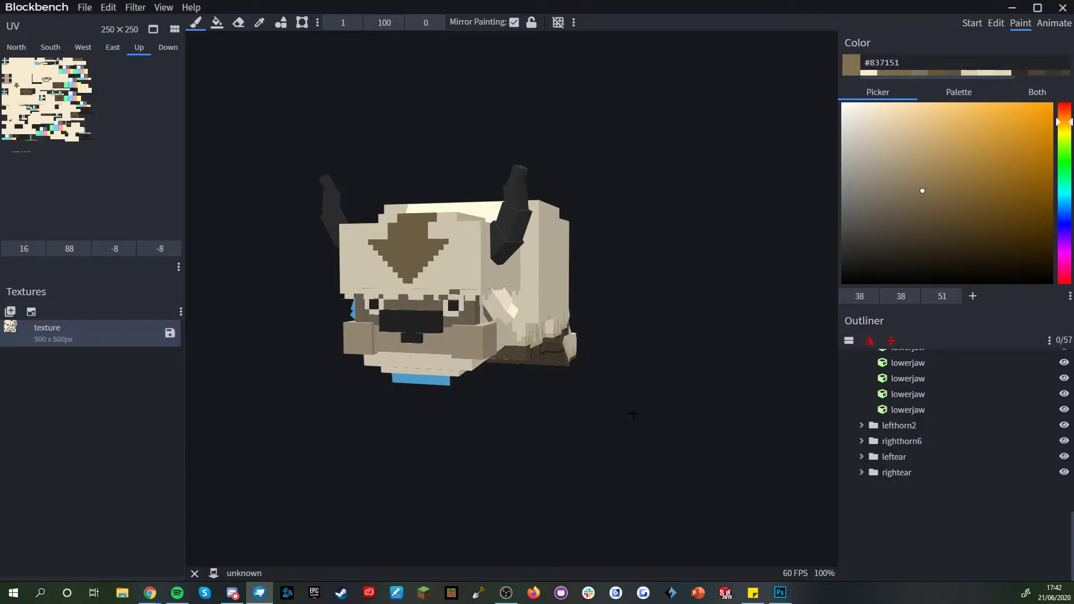
drag(622, 383, 684, 454)
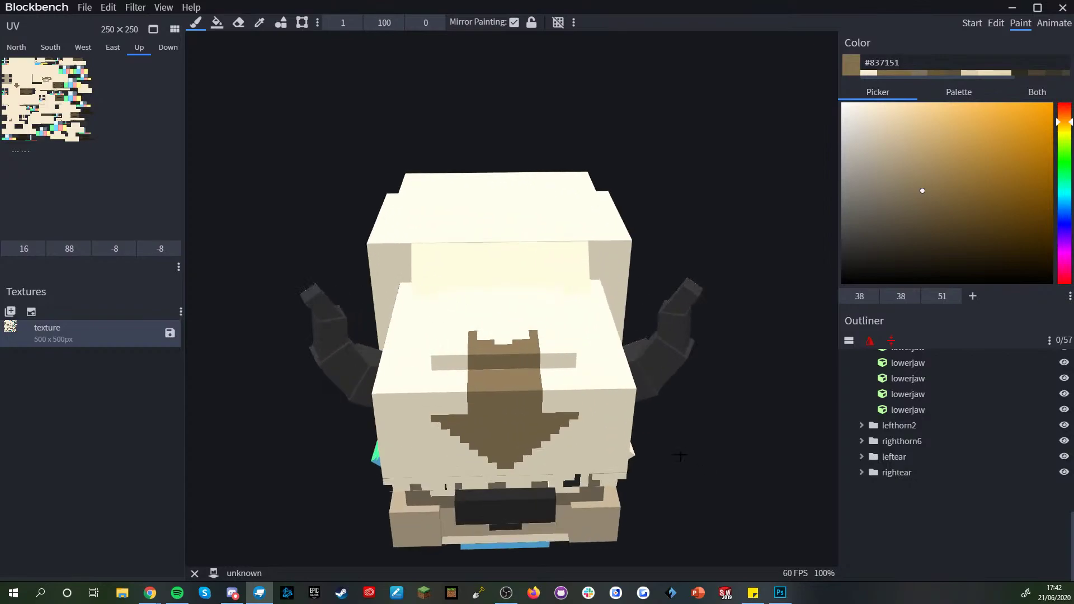
scroll(562, 306, up, 2)
click(355, 23)
click(355, 23)
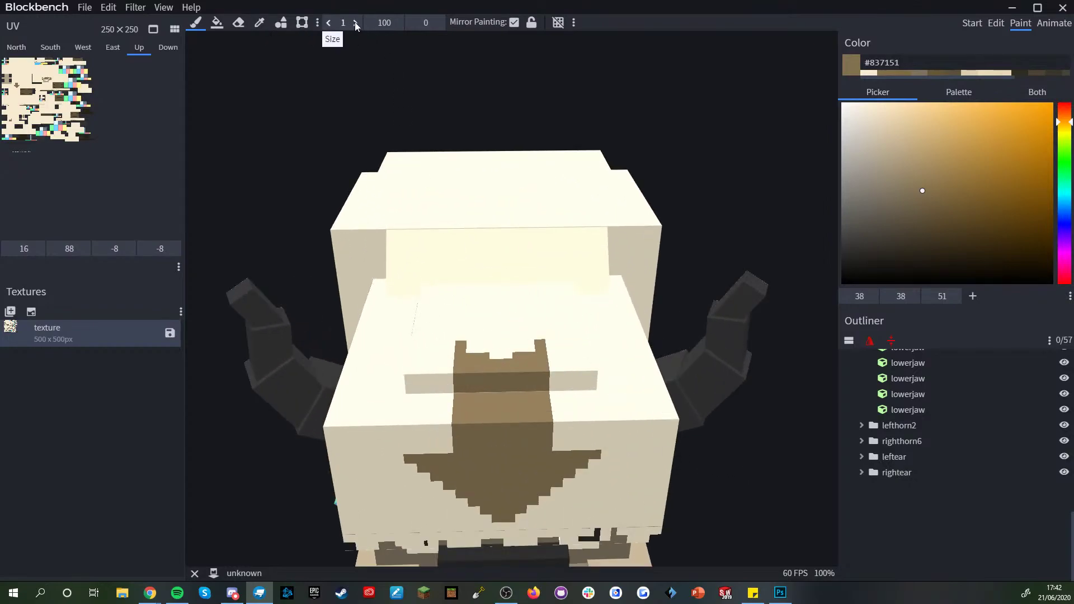
mouse_move(693, 173)
mouse_down()
mouse_move(706, 183)
mouse_move(702, 219)
mouse_up()
mouse_move(519, 487)
mouse_down()
mouse_move(497, 379)
mouse_move(518, 437)
mouse_up()
mouse_move(504, 391)
mouse_down()
mouse_move(499, 405)
mouse_move(509, 354)
mouse_move(492, 319)
mouse_move(501, 368)
mouse_up()
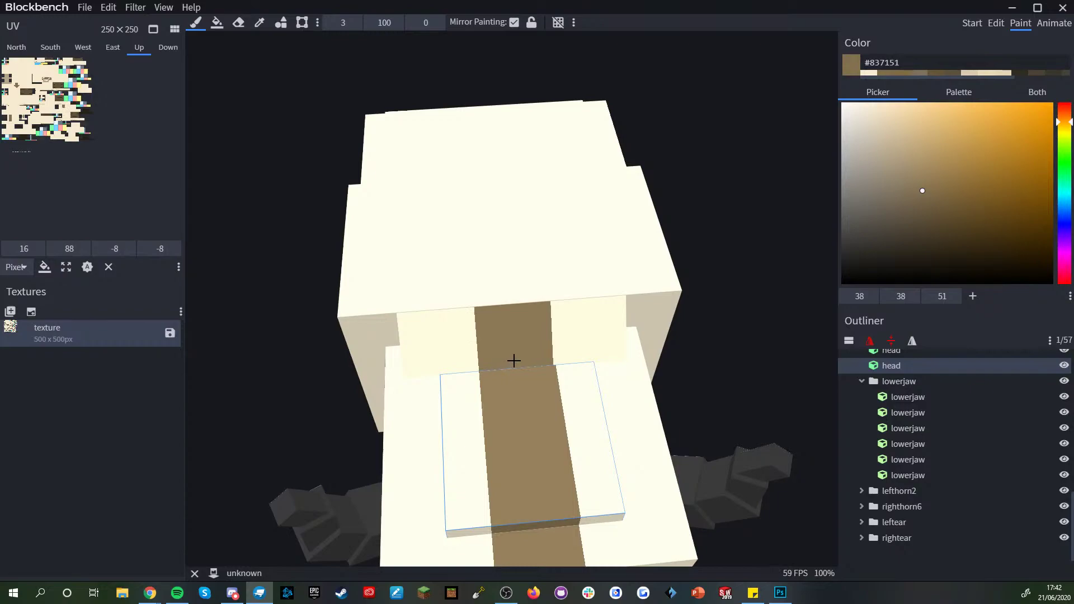
- Set the brush size to 5 and continue the #837151 stripe along the top of the first body block
scroll(524, 379, down, 8)
drag(640, 314, 515, 382)
click(515, 382)
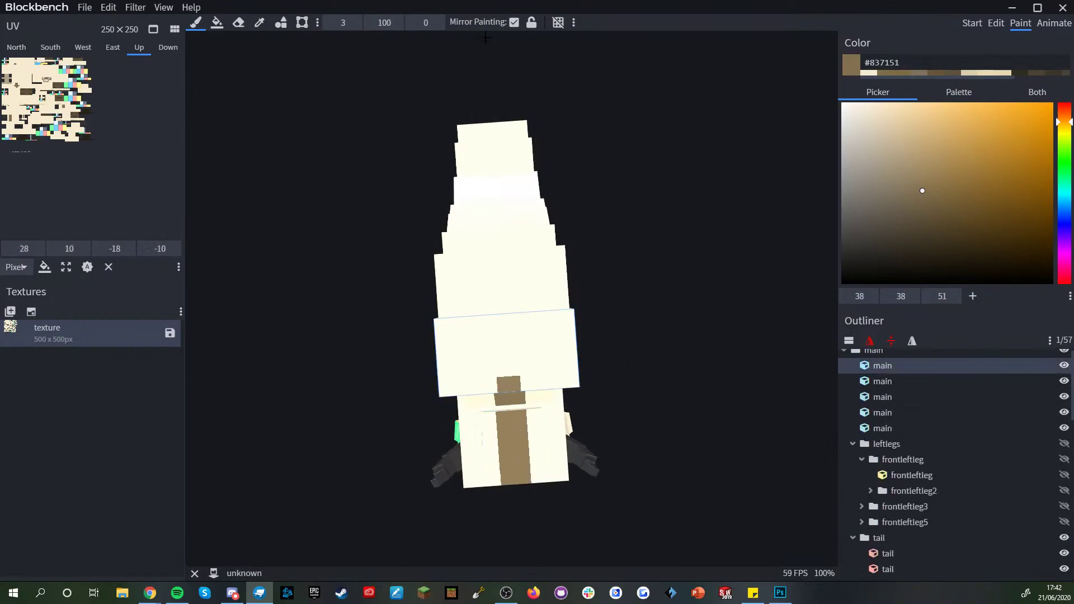
click(354, 24)
click(355, 24)
scroll(492, 313, up, 2)
mouse_move(493, 302)
mouse_down()
mouse_move(492, 331)
mouse_move(488, 256)
mouse_up()
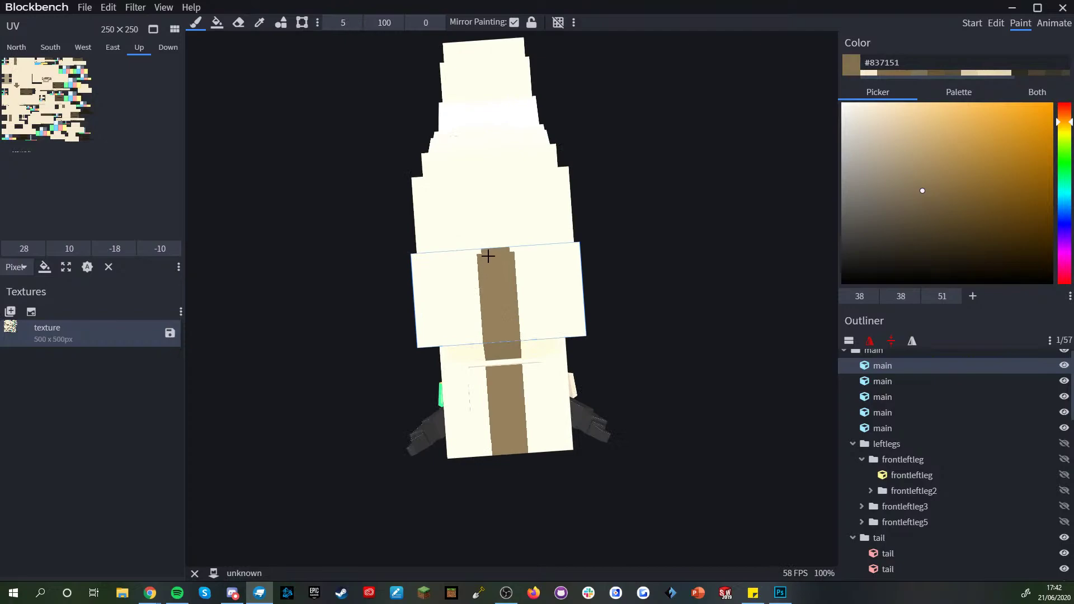
- Examine the arrow and back stripe on the whole creature from several angles
scroll(559, 264, down, 4)
drag(623, 276, 583, 222)
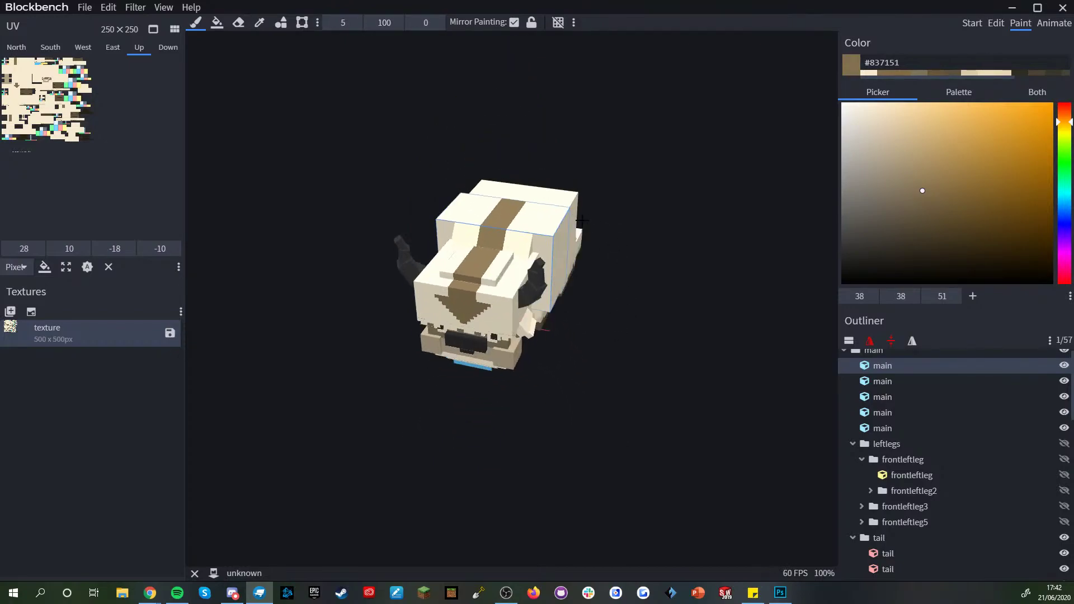
scroll(650, 344, down, 3)
drag(649, 344, 615, 321)
scroll(899, 453, down, 9)
click(869, 529)
drag(652, 431, 712, 397)
scroll(597, 471, up, 3)
scroll(712, 398, up, 2)
- Set the brush size back to 1 for detailing the forehead arrow
drag(334, 17, 153, 29)
scroll(654, 338, up, 6)
right_drag(626, 360, 643, 396)
right_drag(587, 369, 594, 381)
- Try to broaden the forehead arrow's lower tip with #837151 pixels
click(503, 334)
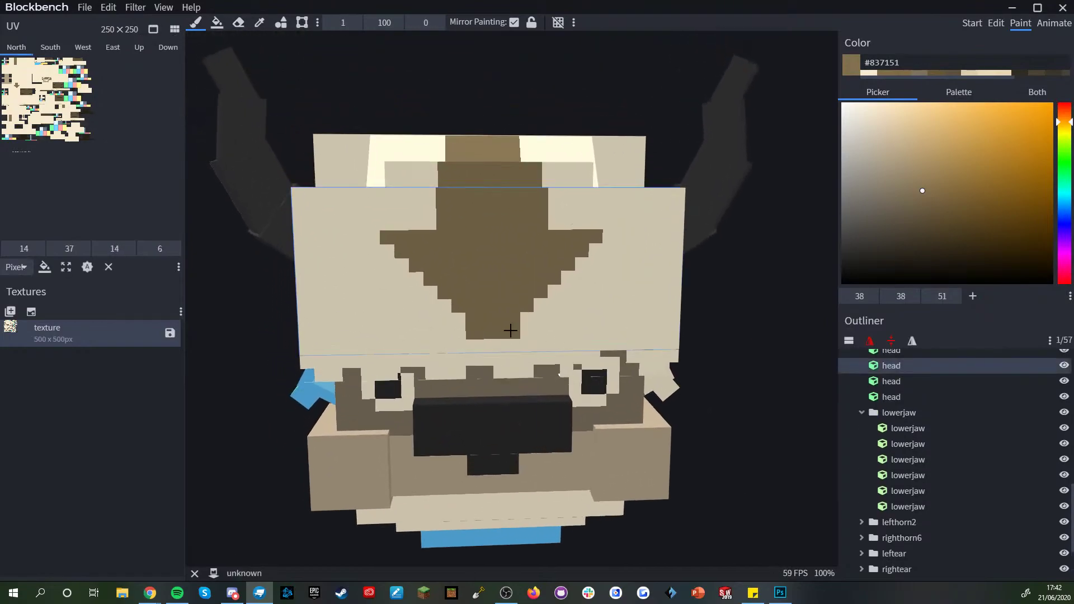
key(ctrl+z)
click(526, 330)
key(ctrl+z)
- Trim the arrowhead's lower tip, mirrored diagonal sides and outer corners by one pixel with the sampled cream, and resample #837151
alt+click(514, 332)
click(501, 332)
shift+click(593, 239)
alt+click(545, 252)
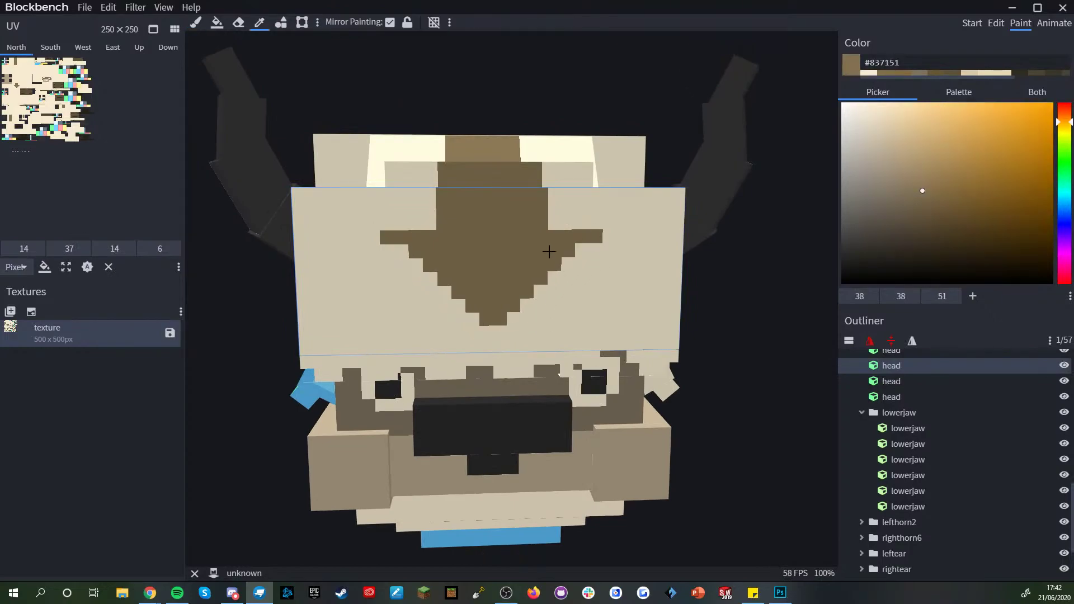
alt+click(607, 241)
click(598, 242)
alt+click(549, 245)
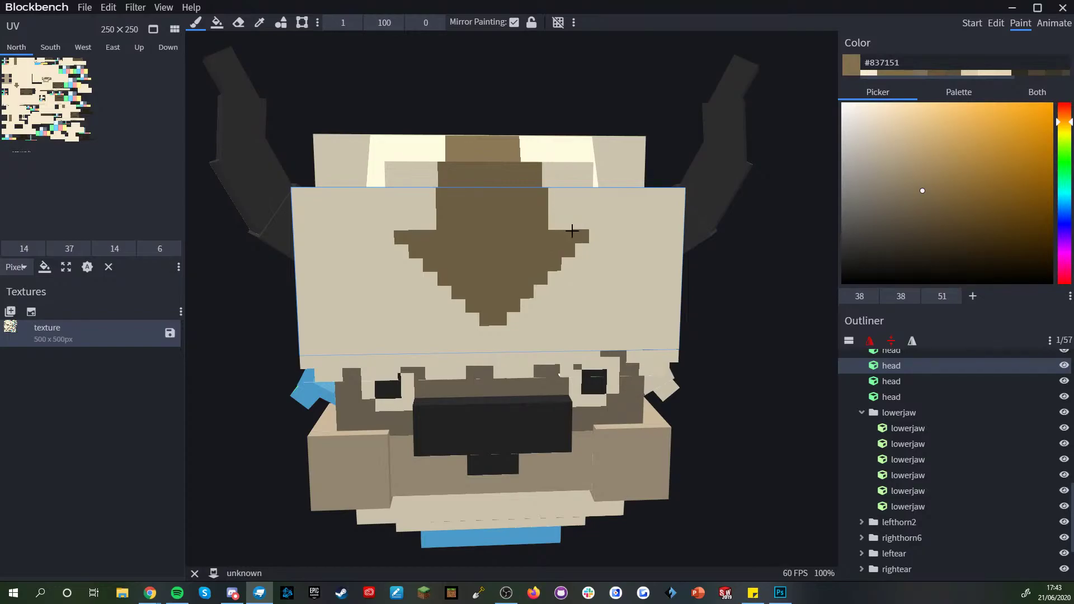
- Extend the forehead arrowhead's upper corners outward on both sides with a wider row of #837151 pixels
scroll(578, 225, up, 3)
scroll(557, 242, down, 1)
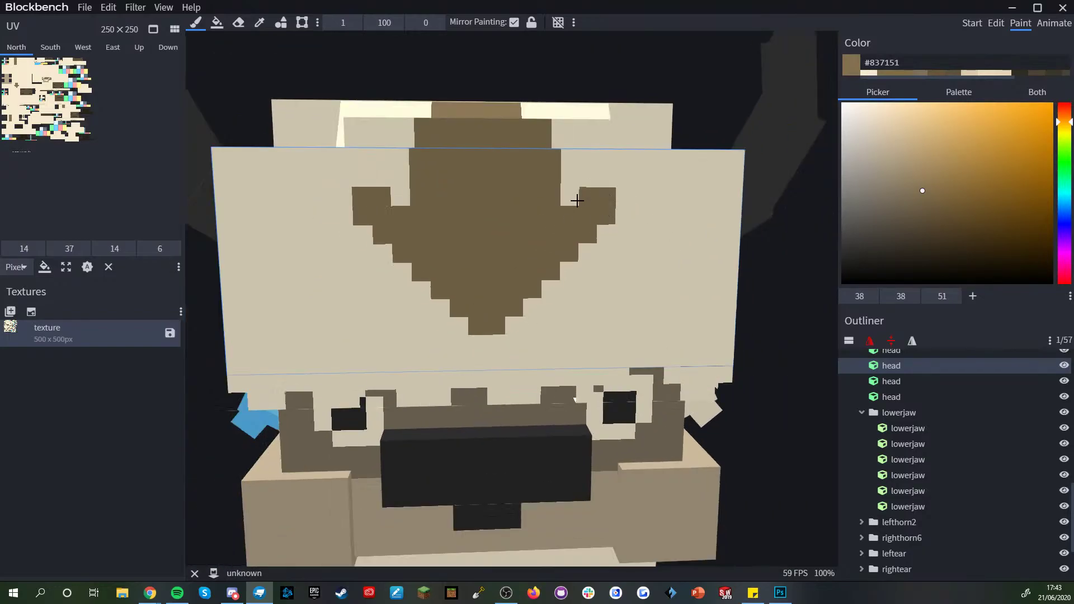
scroll(568, 202, down, 2)
click(586, 230)
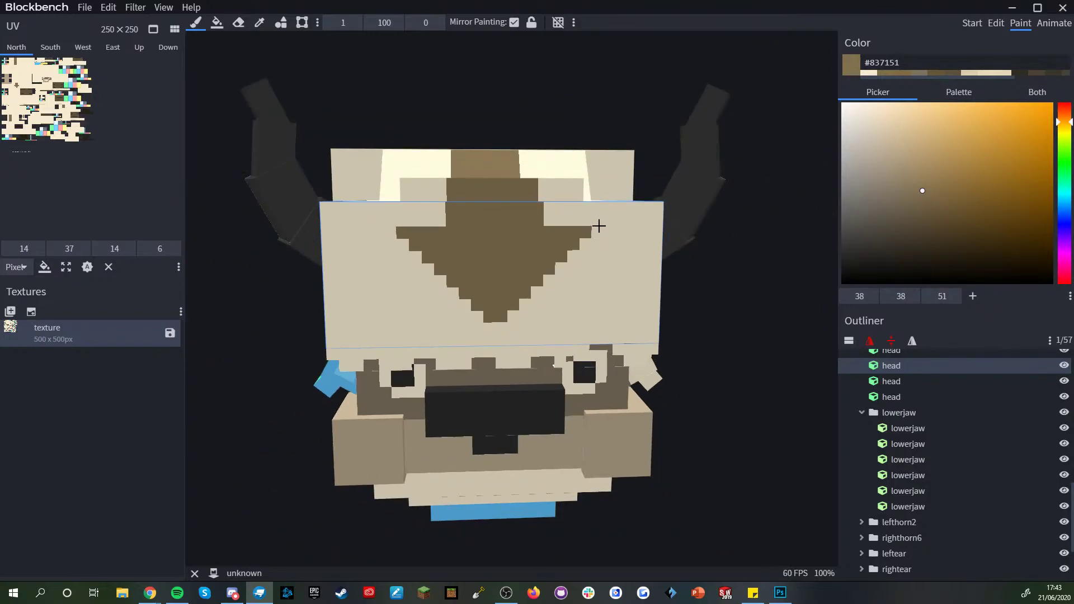
click(597, 216)
drag(395, 218, 584, 224)
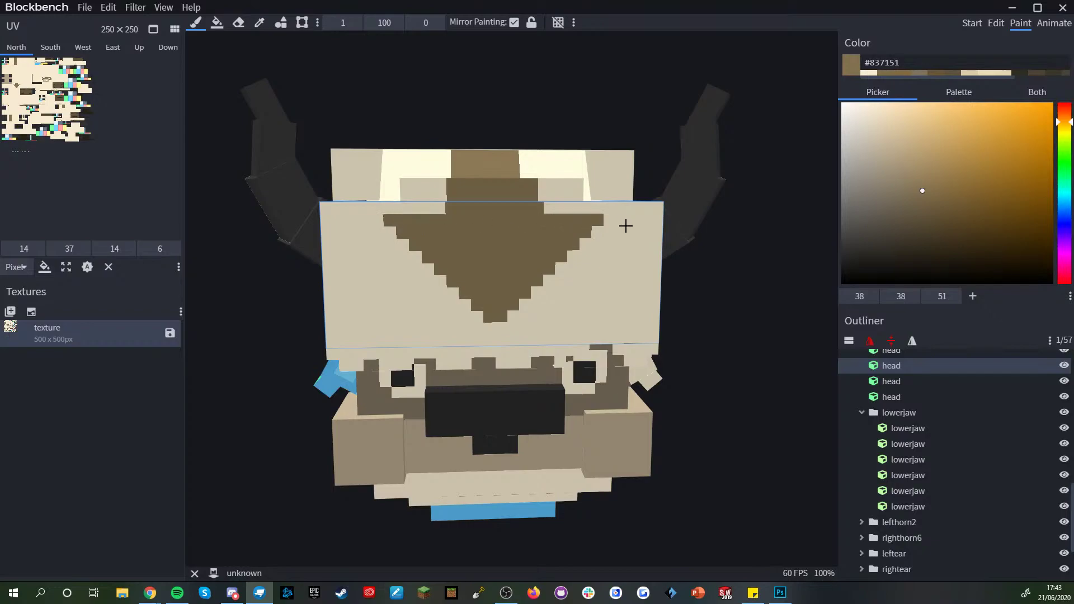
- Examine the widened forehead arrow on the whole creature from the front and side
scroll(626, 223, down, 5)
scroll(973, 493, down, 2)
click(995, 538)
drag(764, 496, 743, 493)
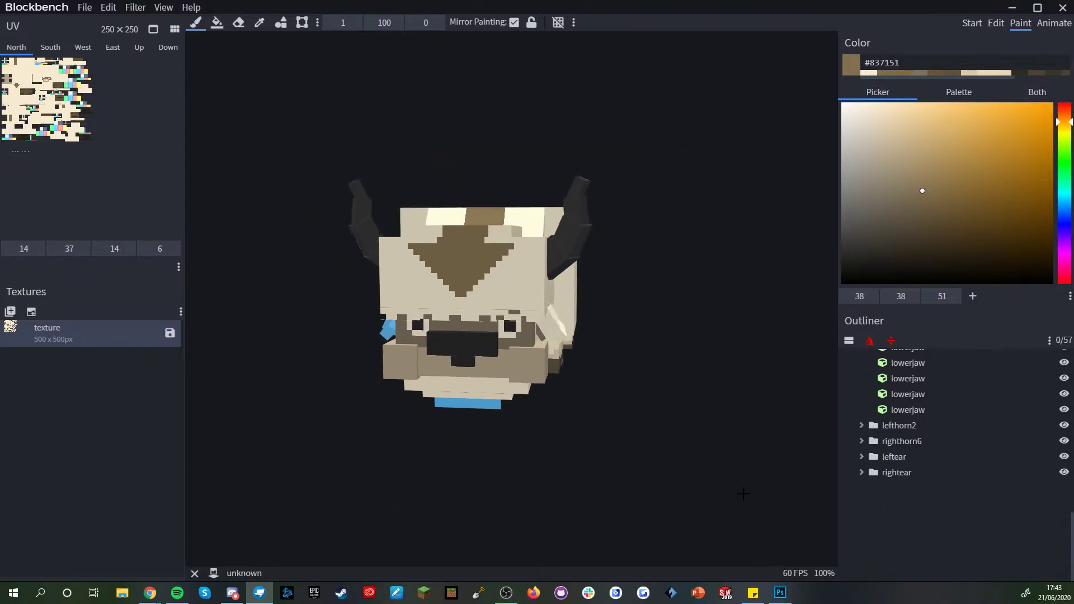
drag(635, 454, 536, 439)
scroll(532, 454, up, 4)
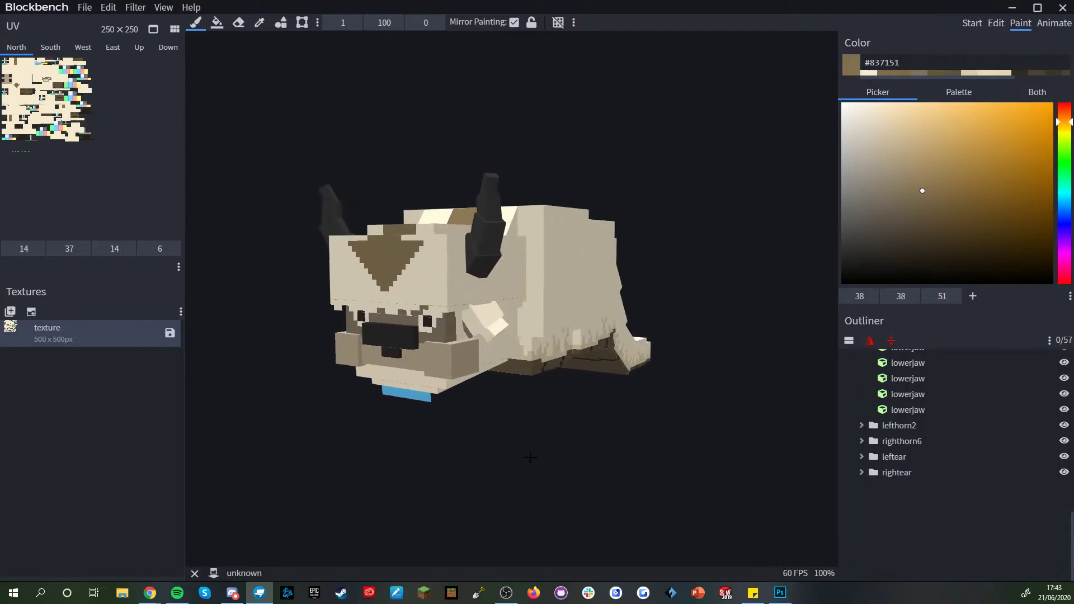
click(422, 255)
drag(506, 429, 628, 479)
key(ctrl+z)
scroll(671, 453, up, 4)
scroll(692, 490, down, 6)
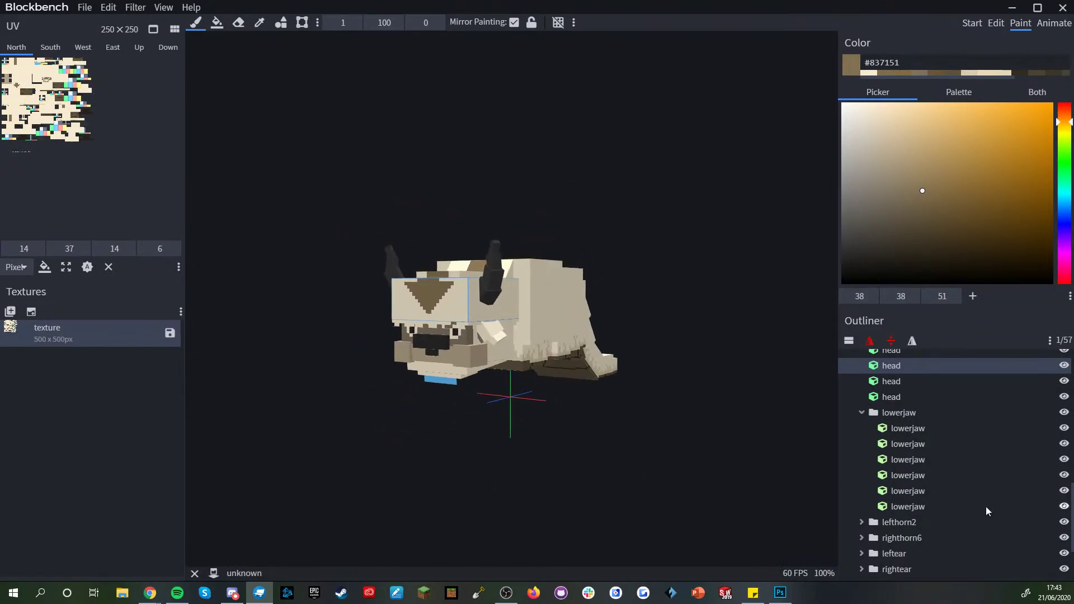
scroll(985, 508, down, 3)
click(963, 513)
- Widen the #837151 stripe by one pixel per side on the raised head piece and the neck section
drag(718, 521, 755, 508)
scroll(749, 492, up, 4)
drag(727, 440, 756, 492)
scroll(755, 467, up, 4)
click(563, 347)
click(534, 440)
click(536, 399)
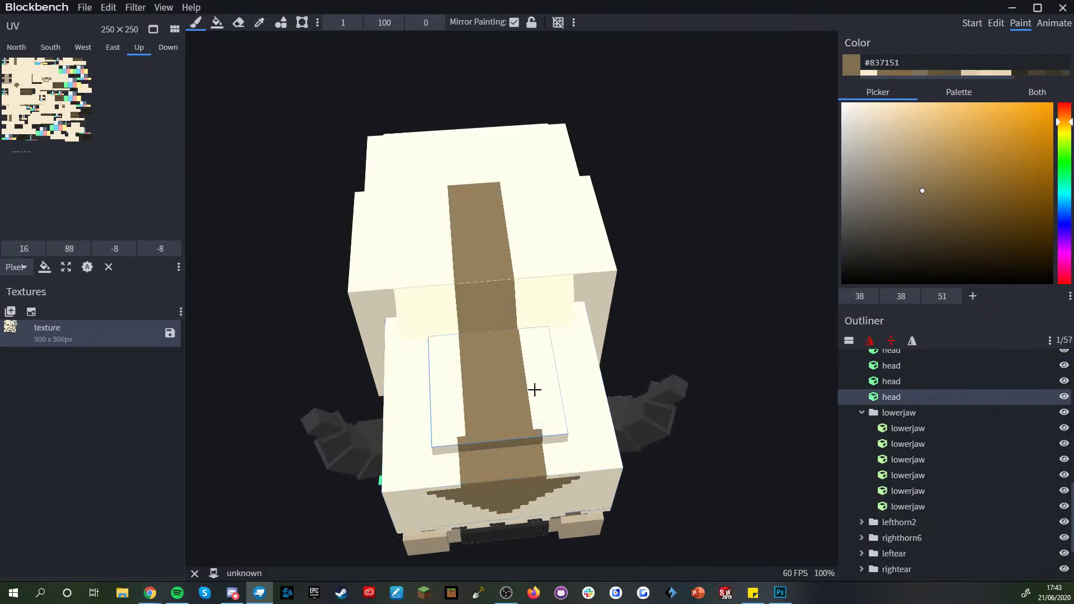
shift+click(523, 332)
drag(521, 320, 516, 283)
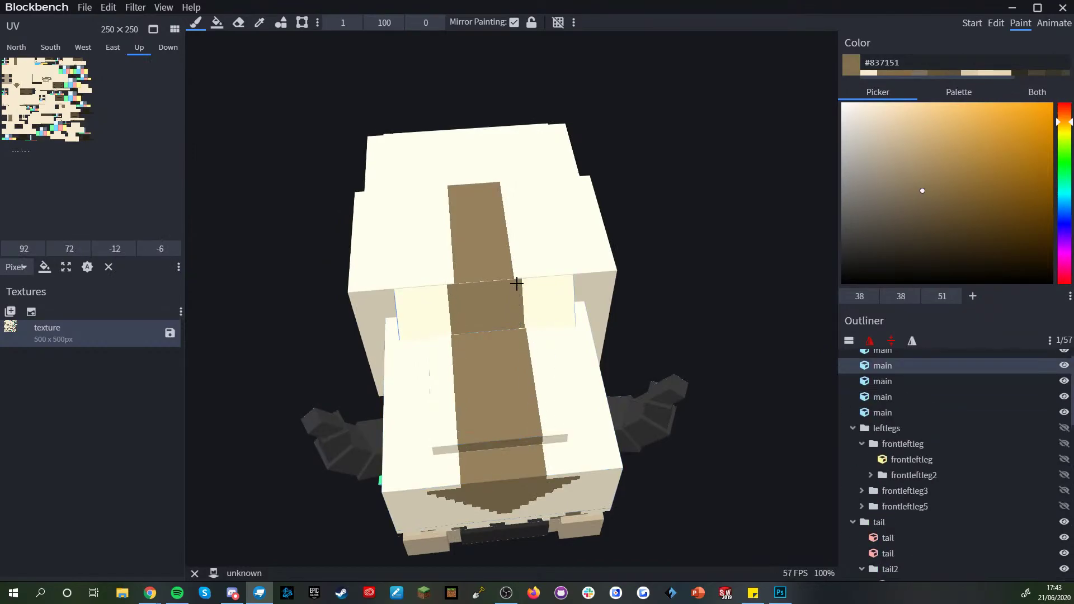
- Widen the stripe by one pixel per side along the top of the front back block
right_drag(516, 283, 524, 367)
scroll(534, 377, up, 1)
click(506, 281)
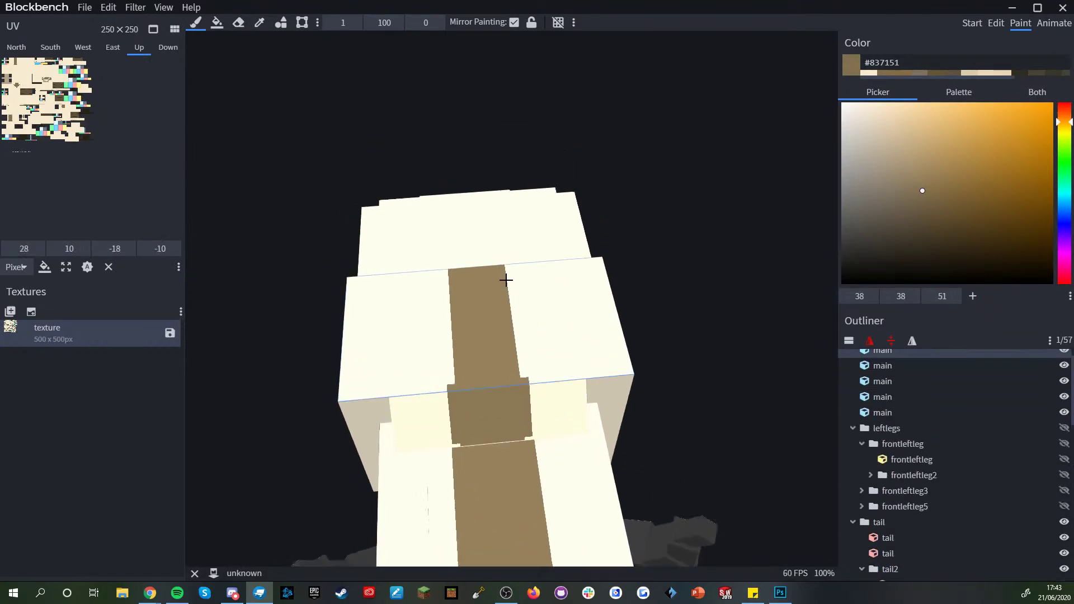
shift+click(509, 267)
mouse_move(674, 296)
mouse_down()
mouse_move(578, 329)
mouse_move(566, 360)
mouse_up()
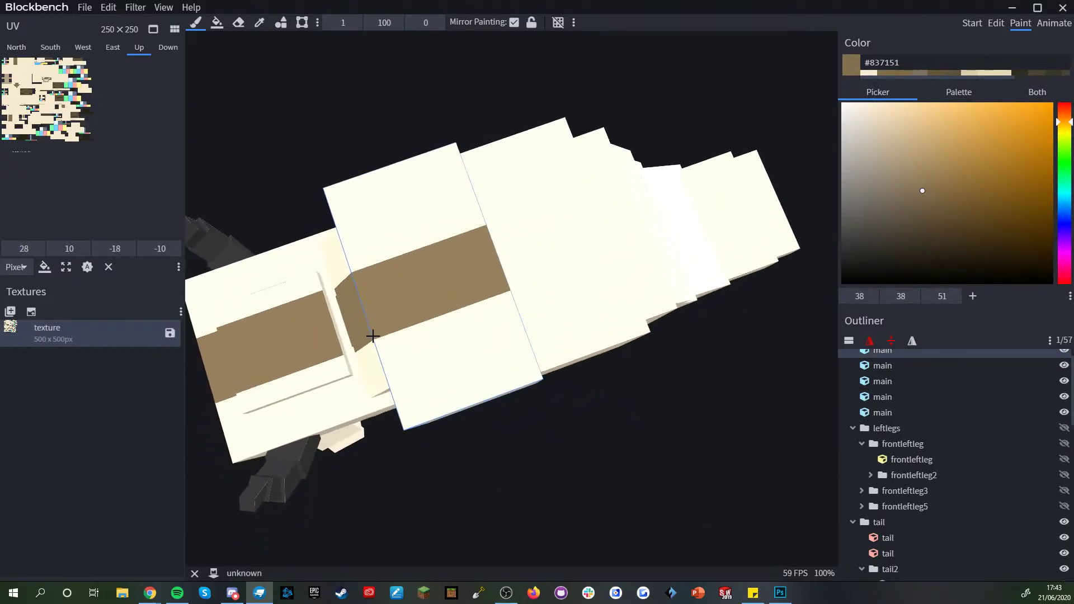
- Set the brush size to 3, fill the stripe behind the raised head piece and continue it over the rear back blocks
click(352, 22)
click(345, 337)
drag(338, 339, 353, 341)
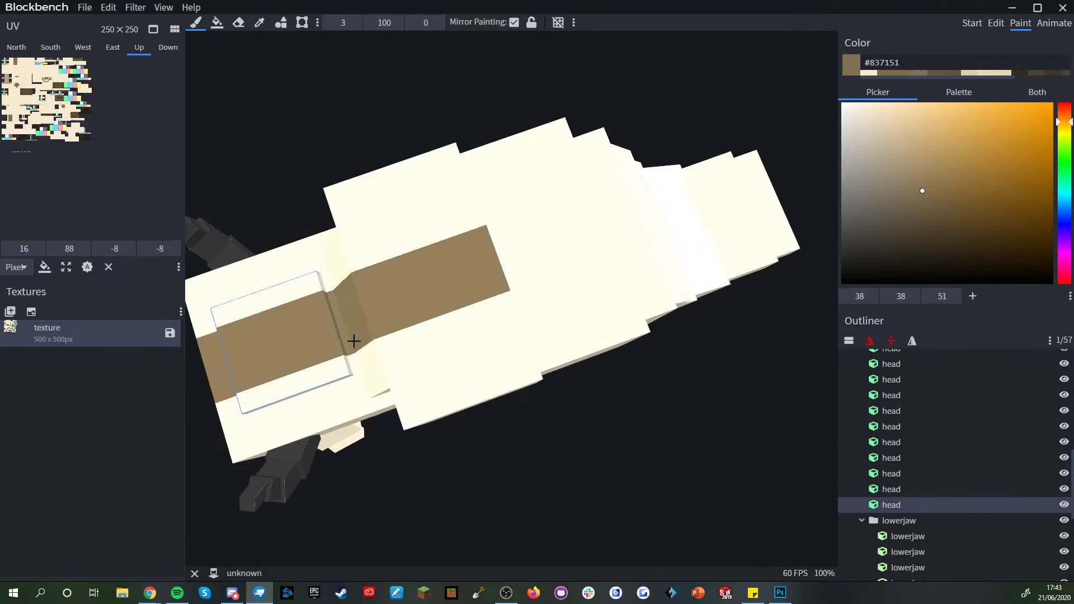
mouse_move(512, 267)
mouse_down()
mouse_move(539, 261)
mouse_move(534, 280)
mouse_up()
drag(627, 438, 463, 401)
mouse_move(523, 260)
mouse_down()
mouse_move(537, 262)
mouse_move(522, 264)
mouse_move(545, 286)
mouse_move(522, 295)
mouse_move(526, 335)
mouse_move(539, 317)
mouse_move(528, 425)
mouse_move(552, 388)
mouse_move(552, 431)
mouse_up()
right_drag(552, 431, 496, 267)
scroll(482, 277, down, 2)
mouse_move(489, 262)
mouse_down()
mouse_move(497, 278)
mouse_move(476, 280)
mouse_up()
- Paint the mirrored side edges of the #837151 stripe down the first two tail segments
click(479, 386)
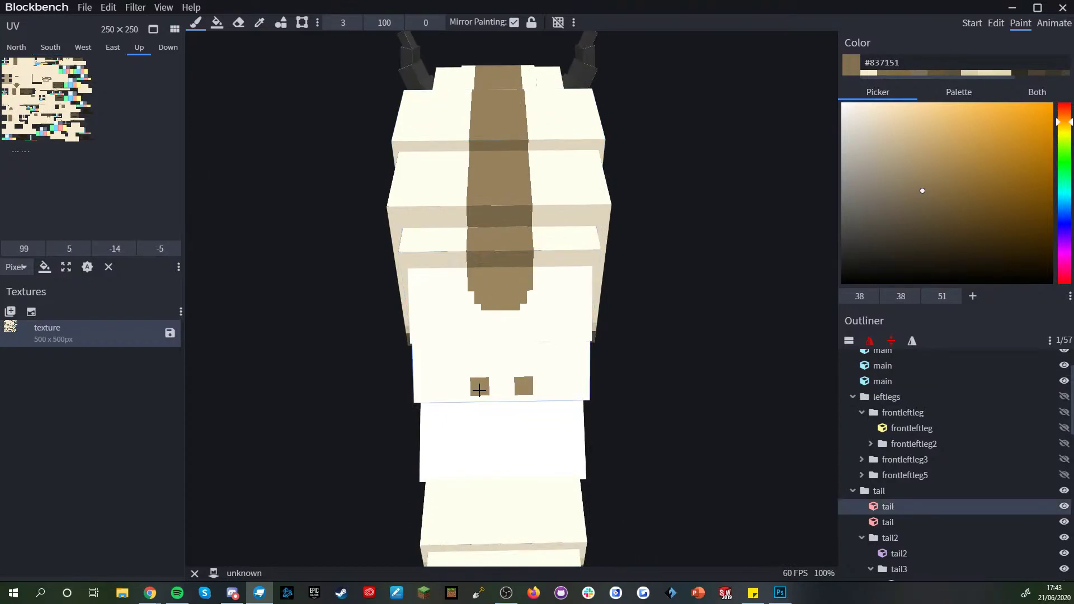
drag(472, 401, 475, 397)
mouse_move(472, 297)
mouse_down()
mouse_move(485, 374)
mouse_move(462, 339)
mouse_up()
- Sample the cream #f6ebd1, set the brush size to 5 and paint down the middle of the tail stripe
key(alt)
alt+click(449, 286)
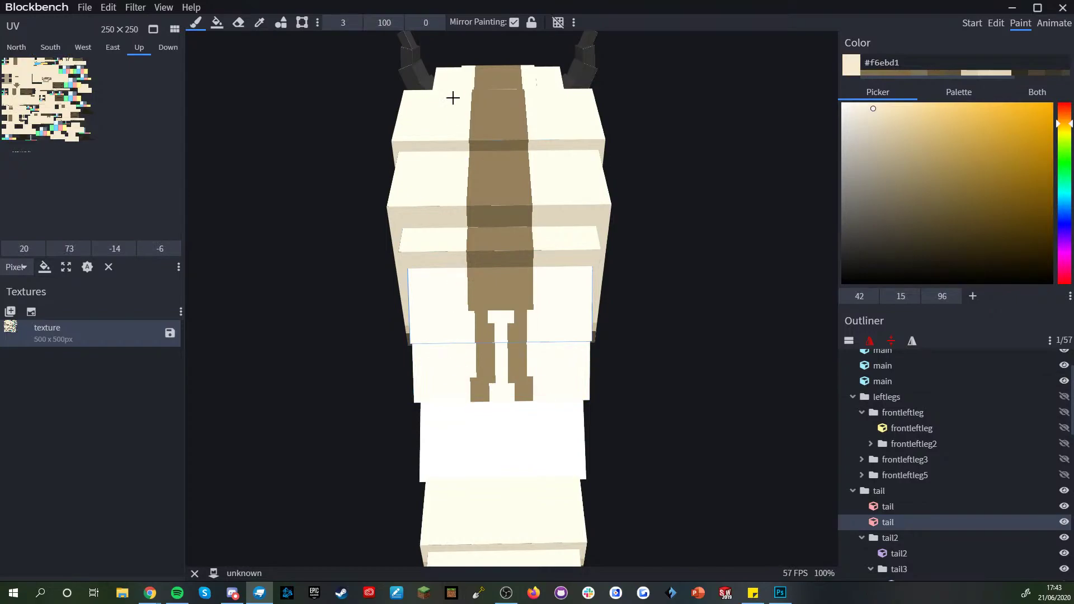
click(356, 22)
click(355, 22)
drag(500, 308, 501, 391)
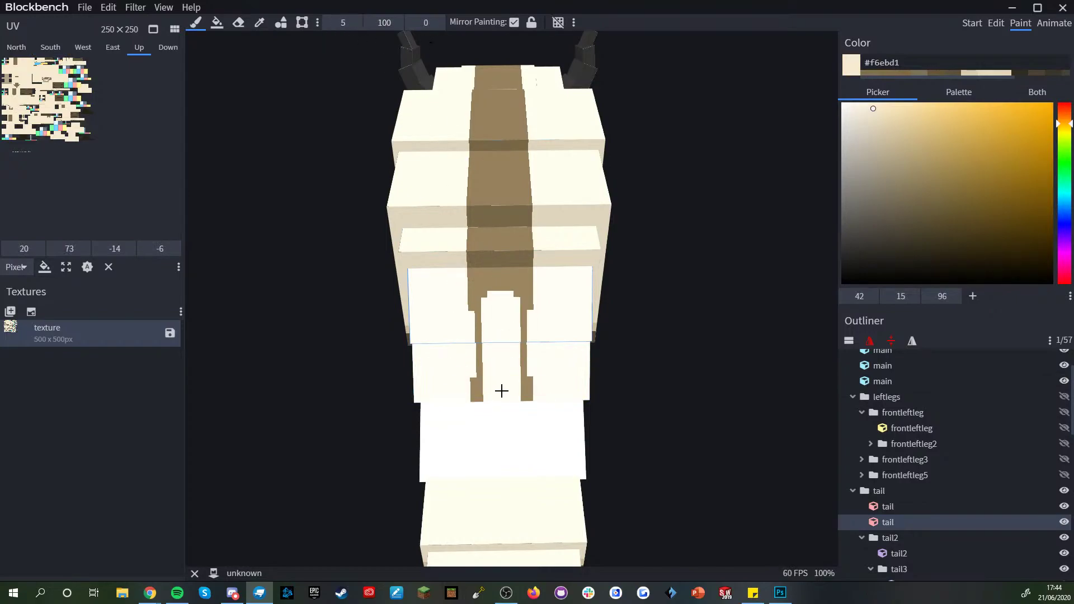
- Resample #837151 and fill the stripe solid across the first two tail segments, including the ledge between them
alt+click(496, 270)
mouse_move(498, 296)
mouse_down()
mouse_move(499, 391)
mouse_move(485, 318)
mouse_move(485, 375)
mouse_up()
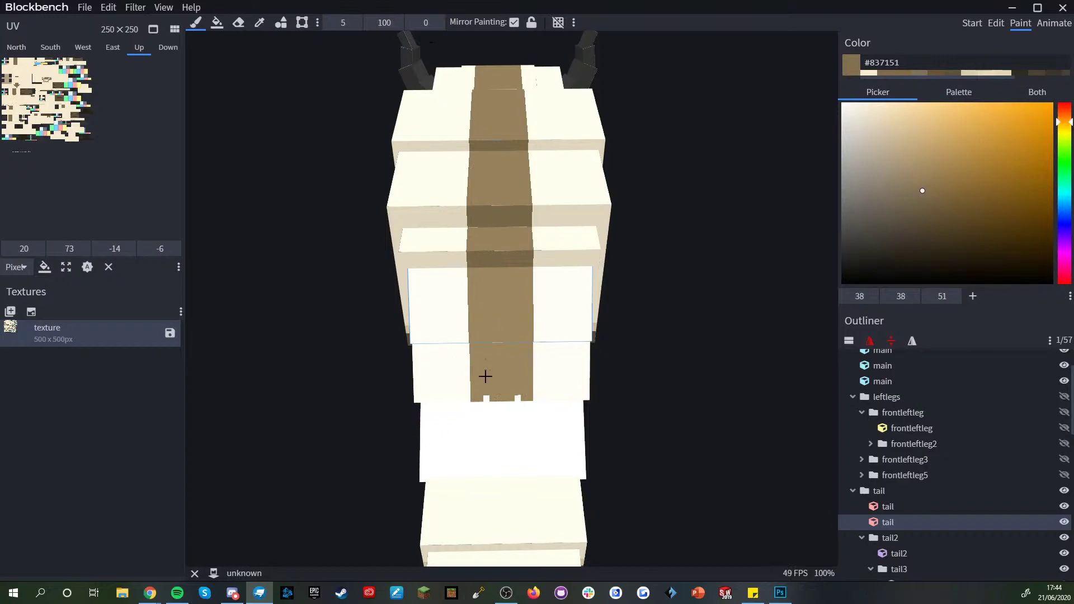
scroll(515, 388, down, 3)
drag(639, 359, 631, 305)
drag(495, 294, 487, 280)
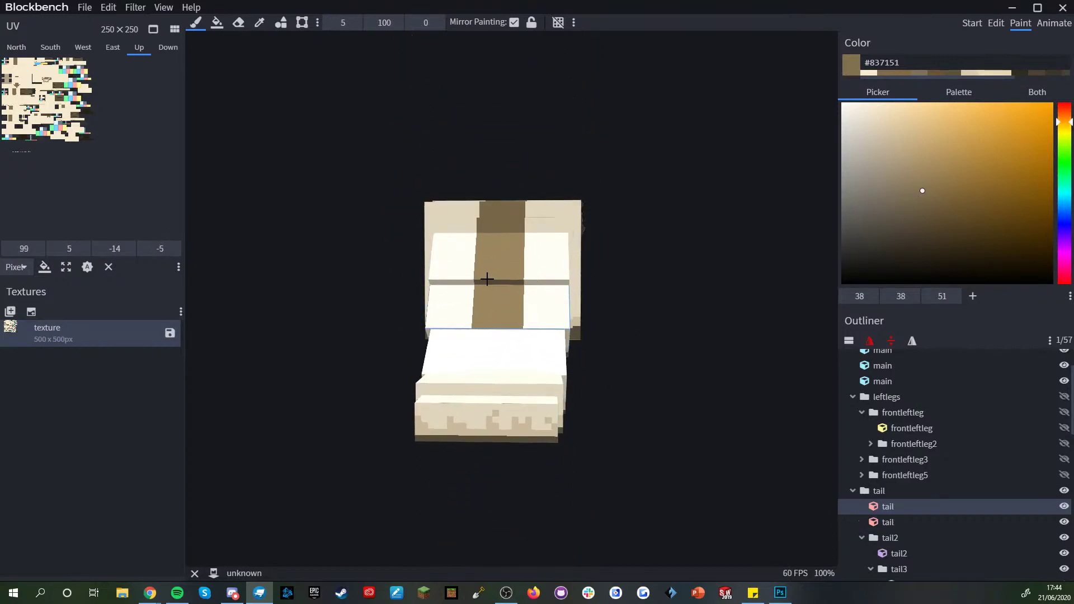
- Extend the #837151 stripe over the next two tail segments and down the step above the tail tip
drag(635, 386, 659, 436)
right_drag(663, 479, 646, 415)
scroll(662, 427, up, 2)
mouse_move(662, 427)
mouse_down()
mouse_move(692, 376)
mouse_move(733, 359)
mouse_move(700, 382)
mouse_move(686, 345)
mouse_move(715, 376)
mouse_up()
scroll(719, 367, up, 2)
mouse_move(506, 247)
mouse_down()
mouse_move(472, 230)
mouse_move(461, 234)
mouse_move(477, 240)
mouse_move(470, 234)
mouse_move(473, 255)
mouse_up()
key(ctrl+z)
mouse_move(652, 259)
mouse_down()
mouse_move(668, 279)
mouse_move(665, 316)
mouse_up()
mouse_move(506, 354)
mouse_down()
mouse_move(498, 383)
mouse_move(536, 440)
mouse_move(530, 460)
mouse_up()
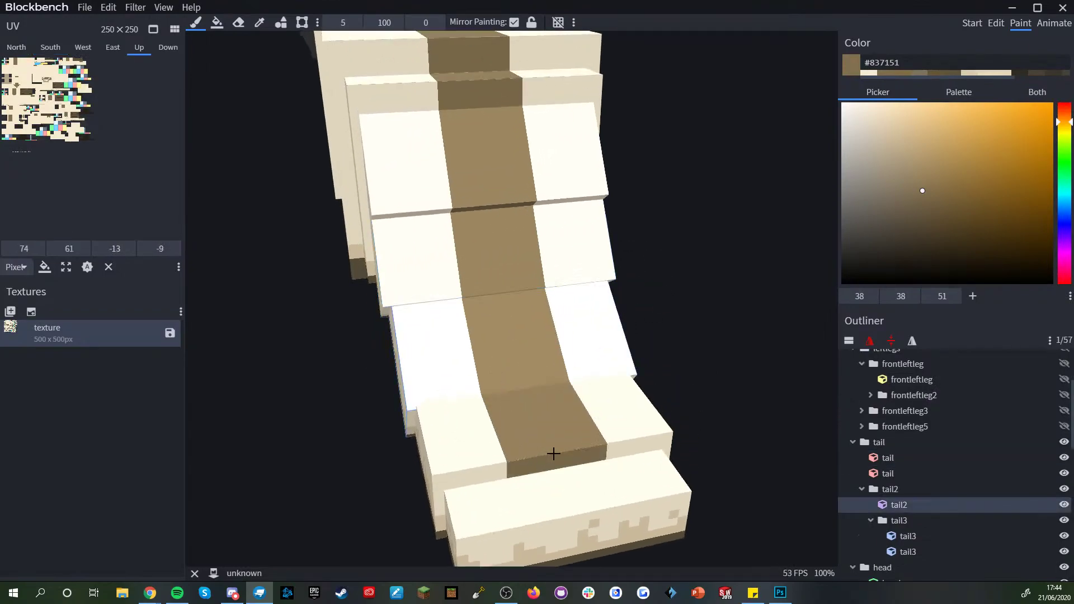
- Set the brush size to 1 and paint the top of the tail tip #837151, leaving small cream inner corners
scroll(566, 437, down, 2)
scroll(564, 430, down, 3)
drag(671, 428, 711, 495)
scroll(638, 454, down, 3)
scroll(698, 468, up, 2)
drag(343, 22, 205, 28)
mouse_move(410, 139)
mouse_down()
mouse_move(582, 383)
mouse_move(369, 437)
mouse_move(595, 408)
mouse_move(644, 413)
mouse_up()
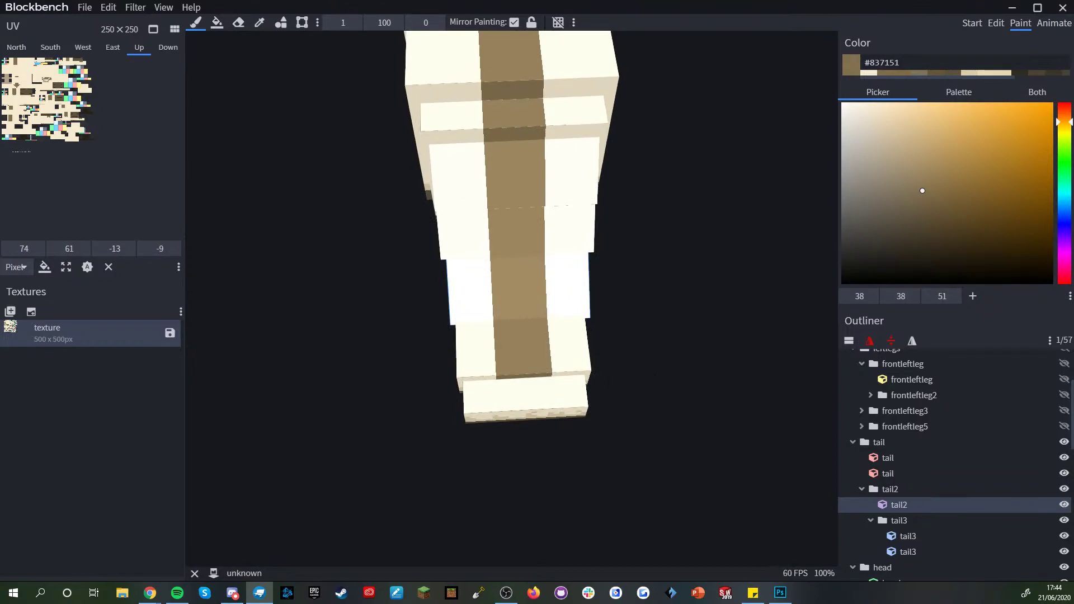
key(alt+Tab)
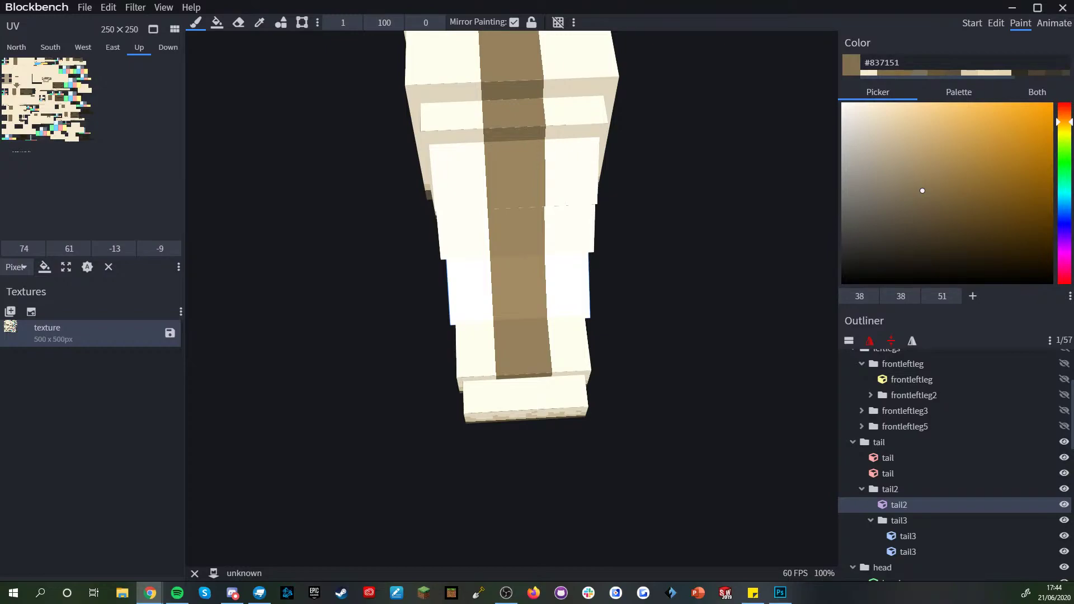
right_drag(357, 337, 345, 362)
scroll(346, 362, up, 3)
right_drag(631, 481, 618, 413)
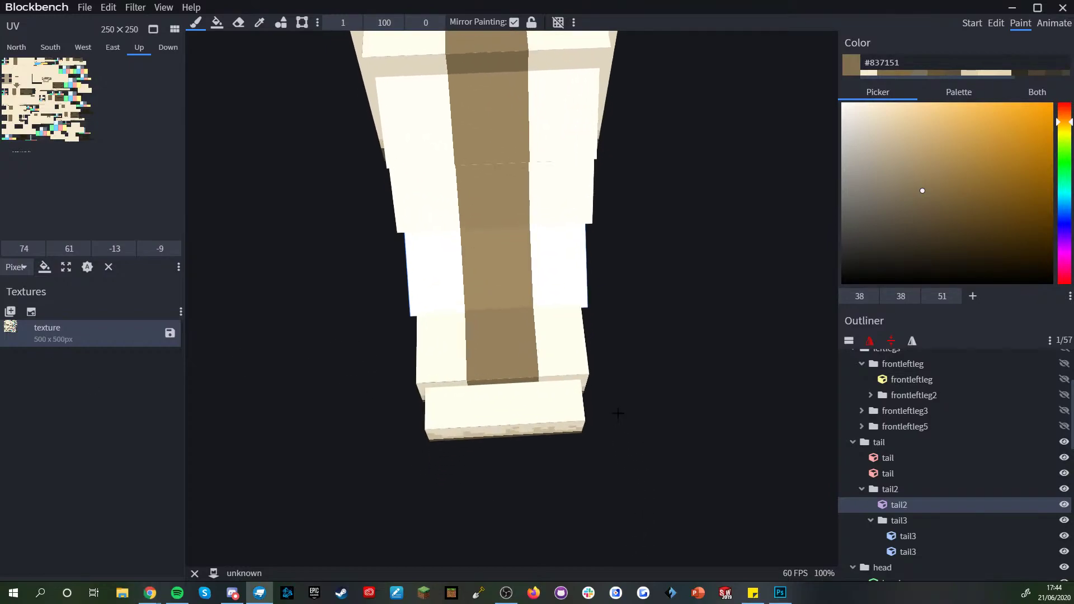
scroll(609, 420, up, 3)
mouse_move(505, 418)
mouse_down()
mouse_move(407, 428)
mouse_move(417, 451)
mouse_move(441, 436)
mouse_move(405, 456)
mouse_move(476, 452)
mouse_move(480, 436)
mouse_move(424, 454)
mouse_move(516, 451)
mouse_up()
drag(720, 490, 789, 405)
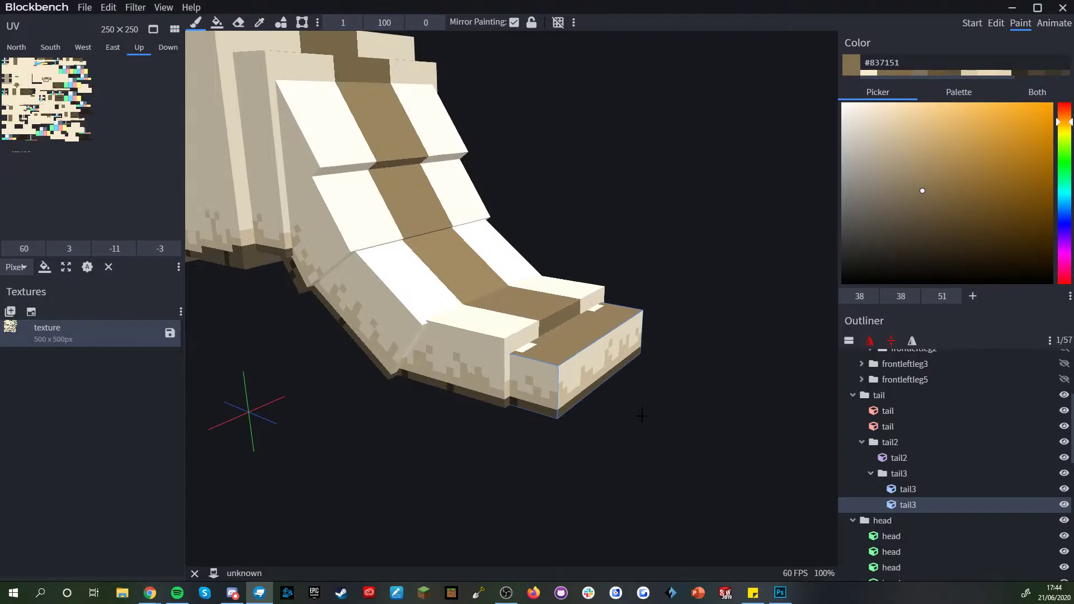
- Paint the tail tip's side face #837151 and turn off mirror painting to touch up its lower pixels with sampled colours
scroll(641, 415, up, 2)
scroll(637, 415, up, 1)
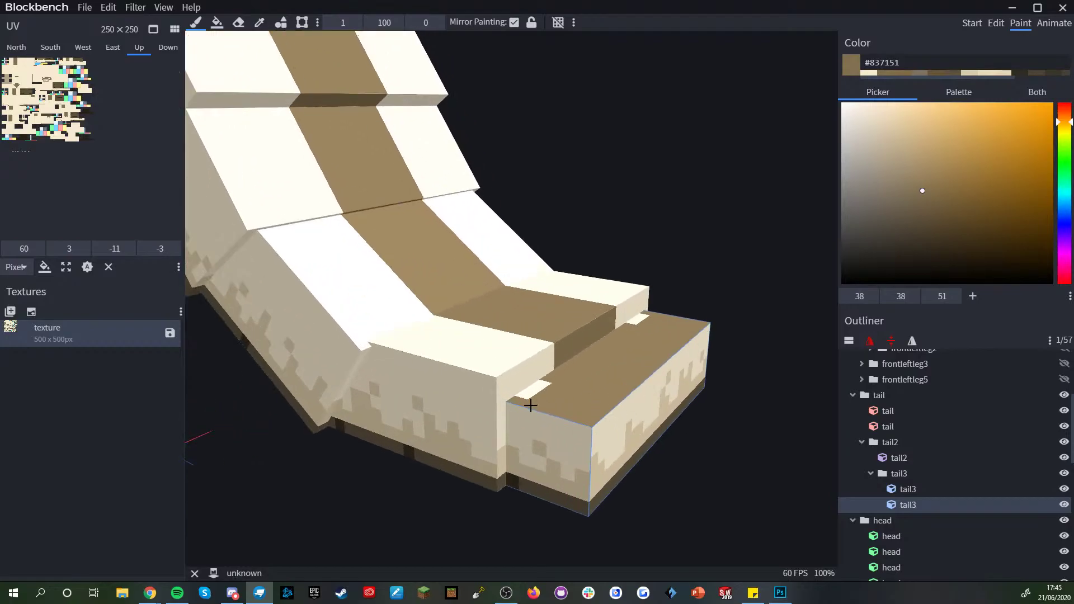
mouse_move(527, 406)
mouse_down()
mouse_move(532, 481)
mouse_move(536, 419)
mouse_move(581, 450)
mouse_move(565, 481)
mouse_move(570, 472)
mouse_move(582, 488)
mouse_up()
click(514, 23)
alt+click(564, 499)
click(553, 495)
alt+click(560, 478)
click(571, 456)
scroll(614, 241, down, 4)
drag(602, 161, 647, 137)
scroll(657, 160, down, 7)
drag(655, 185, 636, 388)
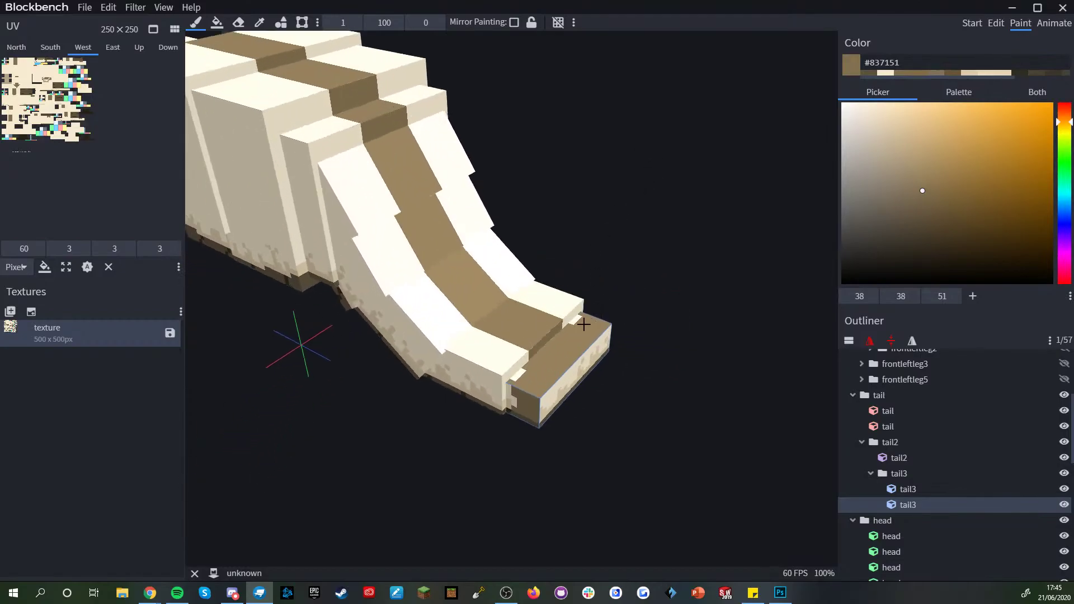
- Paint the tail tip's rear face #837151 with brush size 3 and mirror painting turned back on
scroll(636, 388, up, 3)
click(356, 23)
click(357, 23)
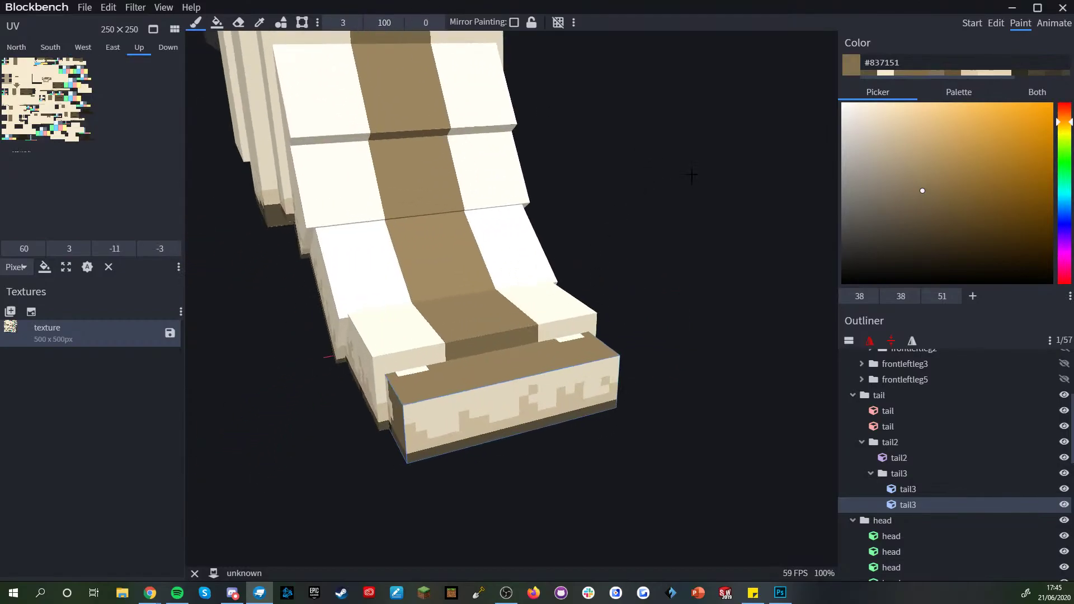
drag(690, 179, 577, 123)
mouse_move(434, 379)
mouse_down()
mouse_move(398, 383)
mouse_move(597, 359)
mouse_move(438, 354)
mouse_up()
key(ctrl+z)
click(514, 22)
mouse_move(467, 386)
mouse_down()
mouse_move(452, 371)
mouse_move(390, 374)
mouse_move(518, 350)
mouse_move(472, 371)
mouse_up()
- Turn off mirror painting, set the brush size to 1 and widen the stripe by one pixel on the block before the tail tip
scroll(565, 365, down, 2)
drag(565, 365, 613, 428)
click(514, 22)
mouse_move(640, 139)
mouse_down()
mouse_move(625, 309)
mouse_move(625, 292)
mouse_up()
scroll(625, 373, up, 2)
drag(626, 377, 639, 379)
scroll(339, 414, up, 2)
right_drag(298, 391, 405, 374)
drag(336, 24, 196, 22)
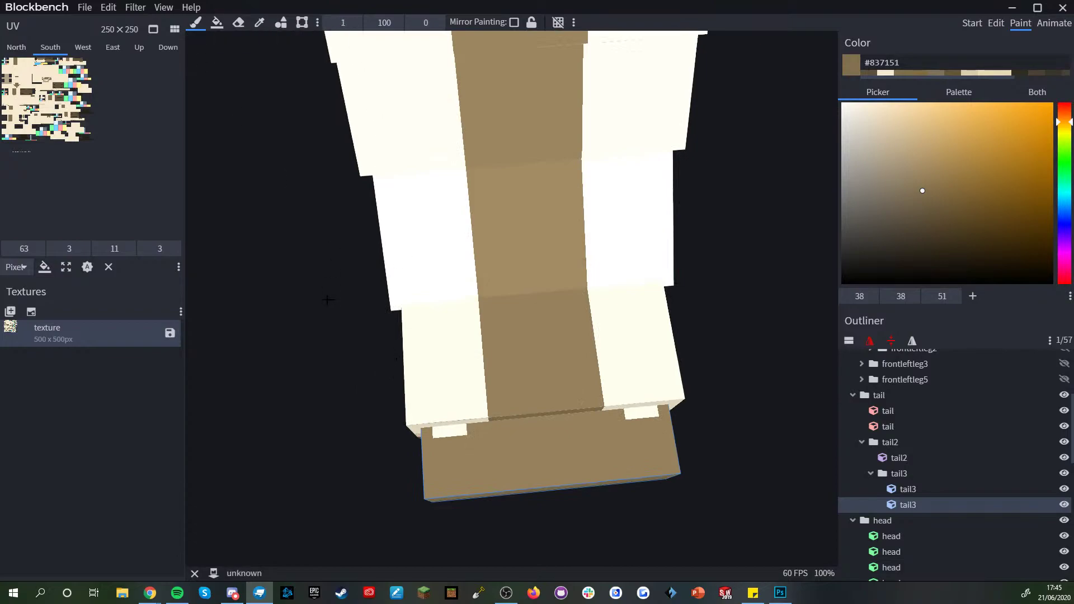
drag(329, 301, 332, 275)
drag(478, 359, 481, 396)
drag(612, 387, 727, 531)
- Examine the finished stripe and brown tail tip from the side with nothing selected
scroll(901, 545, down, 7)
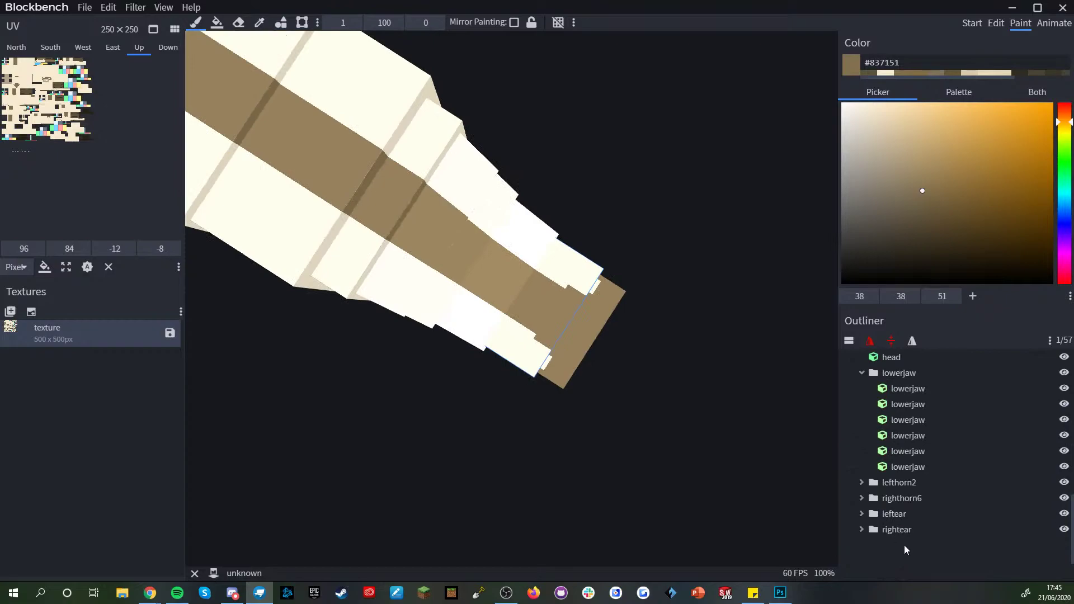
click(902, 545)
scroll(686, 465, down, 3)
drag(686, 464, 734, 421)
scroll(653, 358, up, 3)
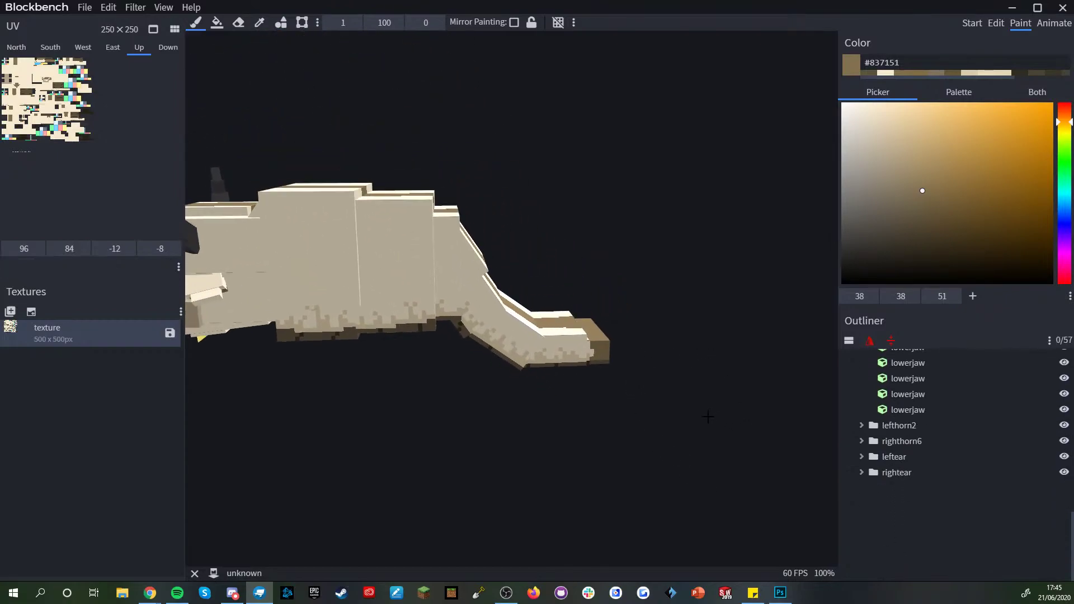
scroll(706, 415, up, 3)
right_drag(704, 414, 635, 382)
scroll(672, 358, up, 4)
- Reshape one inner corner of the tail tip with sampled cream #f6ebd1 and #837151 pixels
mouse_move(693, 337)
mouse_down()
mouse_move(621, 378)
mouse_move(625, 444)
mouse_up()
scroll(630, 434, up, 3)
alt+click(491, 361)
click(480, 375)
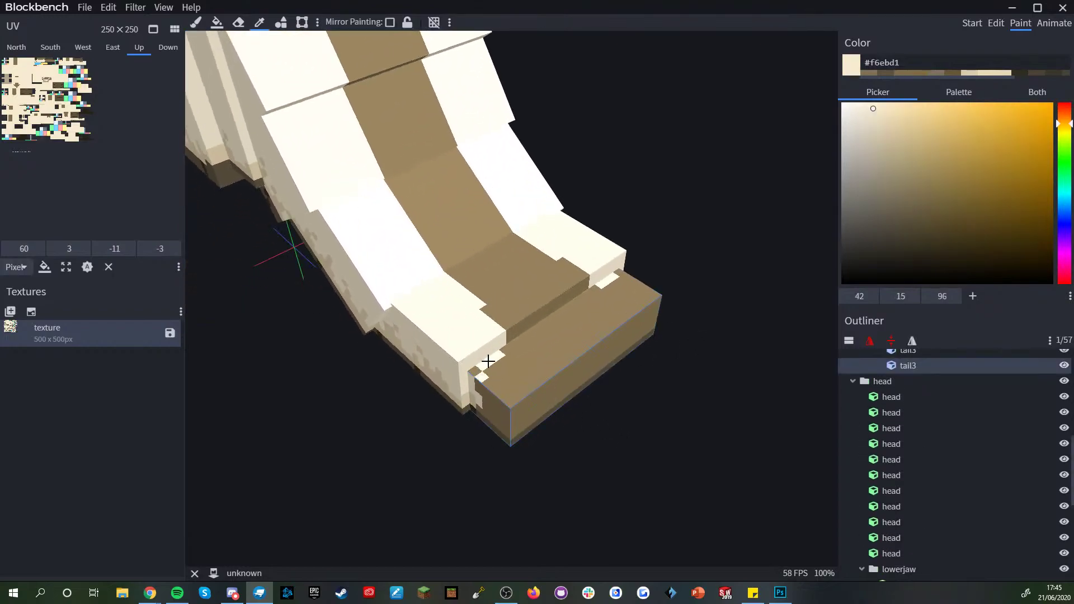
click(475, 371)
alt+click(486, 383)
click(484, 377)
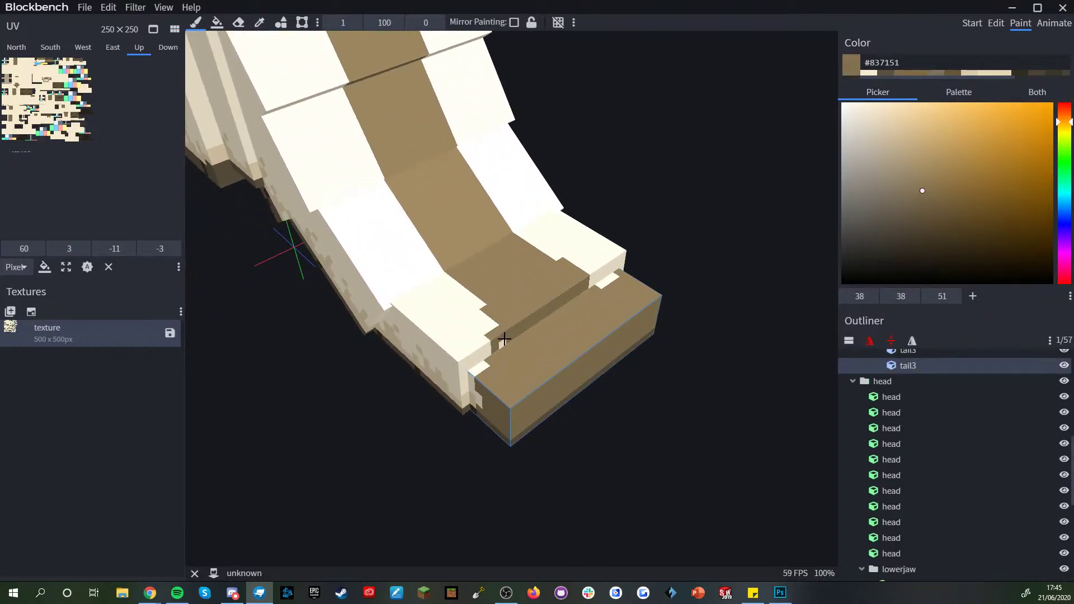
- Flare one edge of the stripe outward in #837151 pixel steps on the block before the tail tip
drag(504, 349, 536, 436)
click(481, 319)
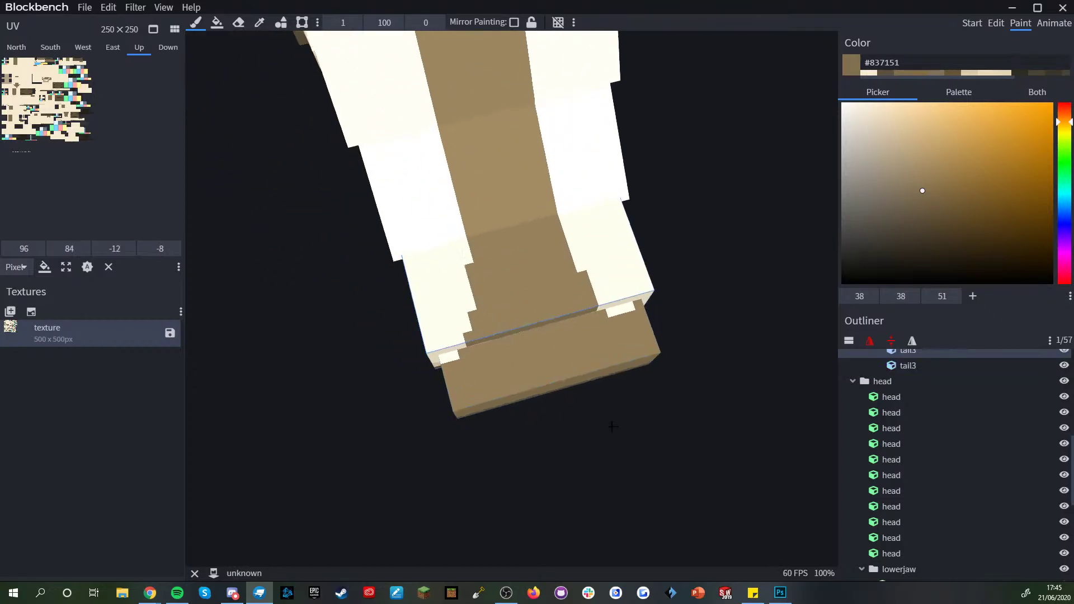
drag(611, 419, 572, 235)
- Flare the stripe's opposite edge outward in #837151 pixel steps on the block before the tail tip
drag(582, 274, 583, 266)
right_drag(666, 282, 578, 324)
scroll(576, 323, up, 3)
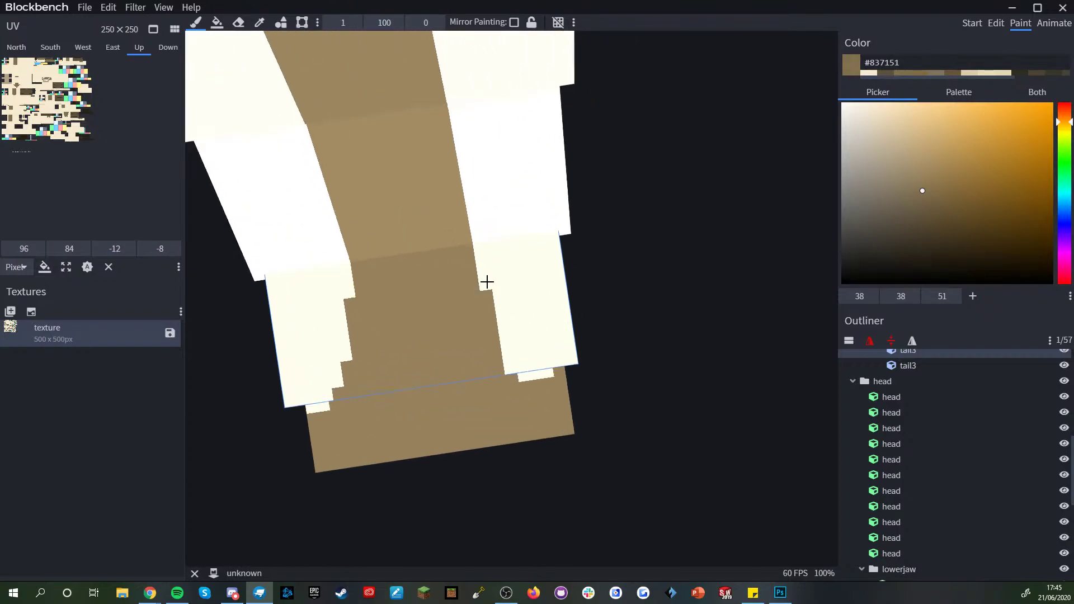
drag(663, 363, 665, 336)
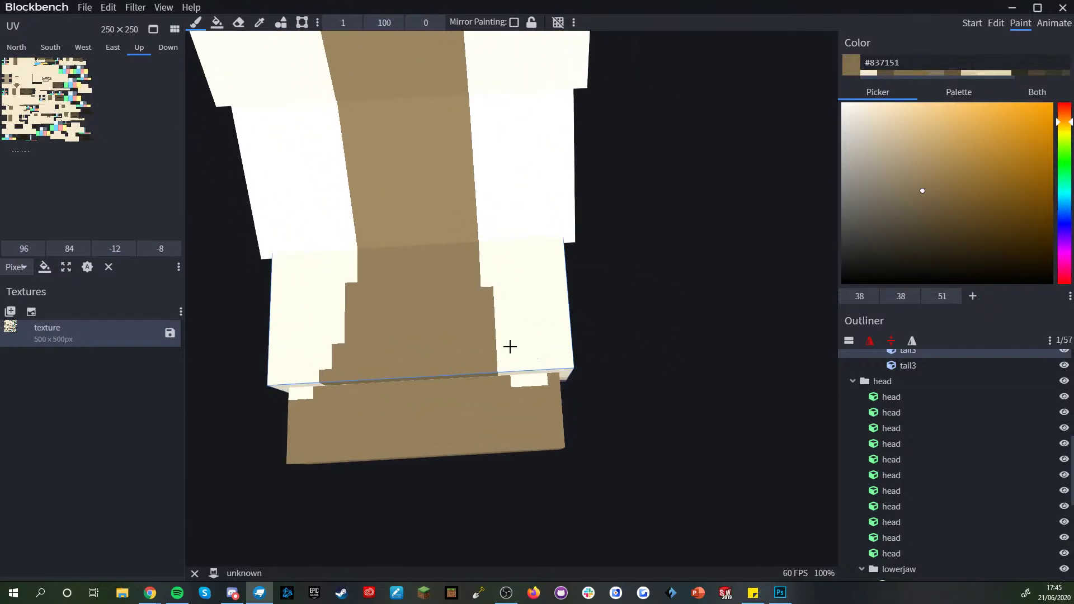
alt+click(502, 325)
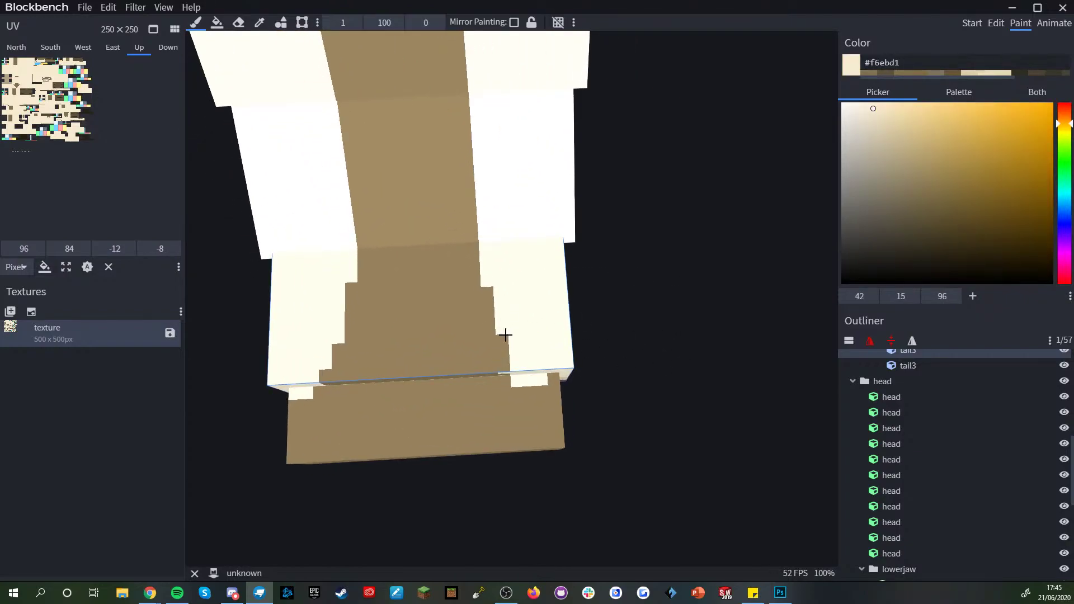
alt+click(480, 360)
drag(633, 350, 612, 299)
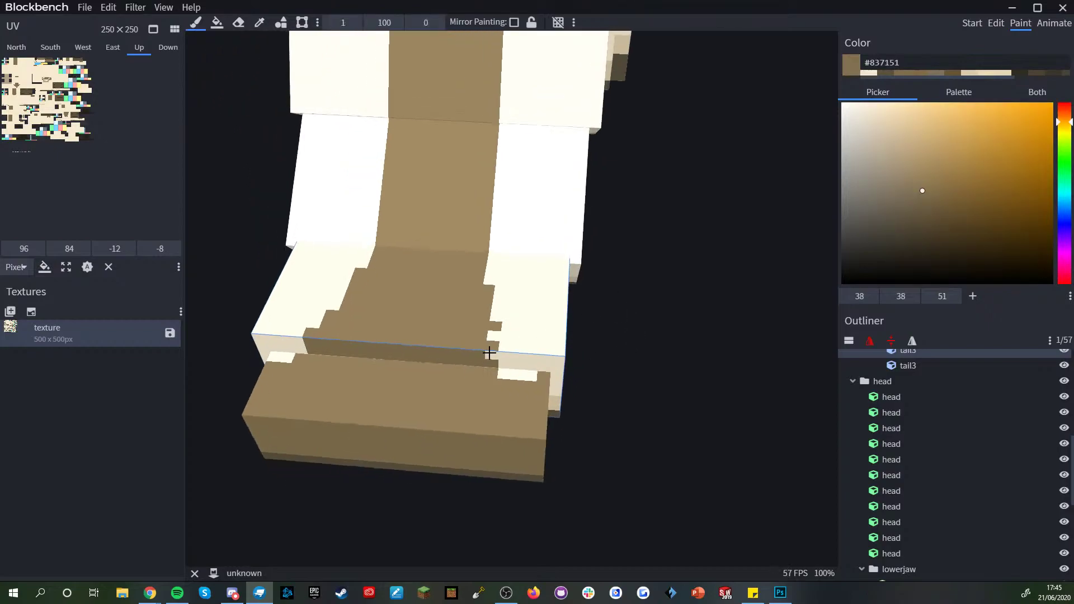
drag(550, 385, 576, 467)
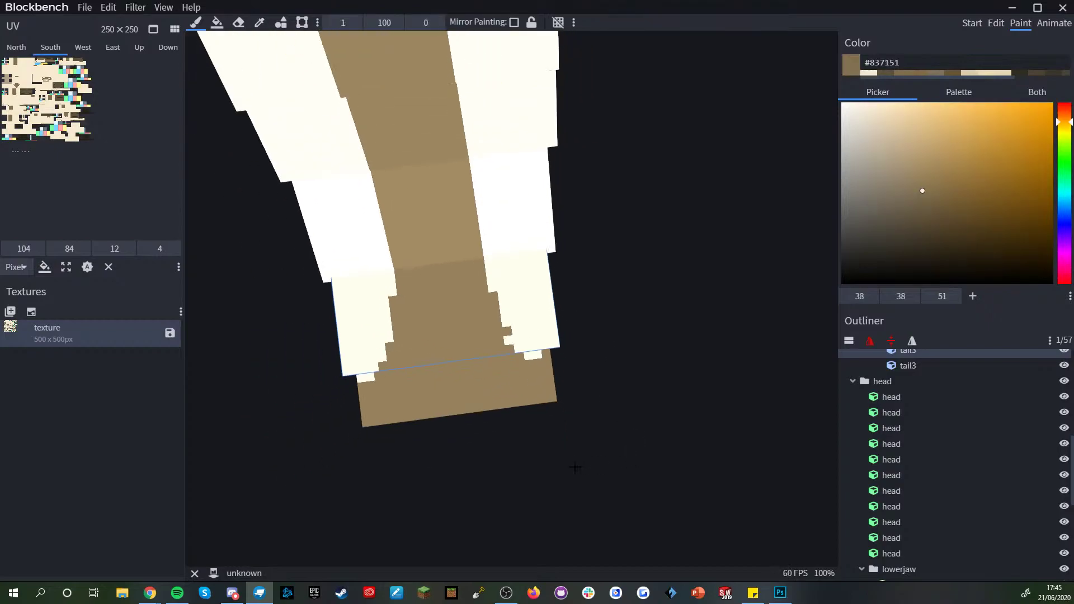
drag(518, 326, 440, 337)
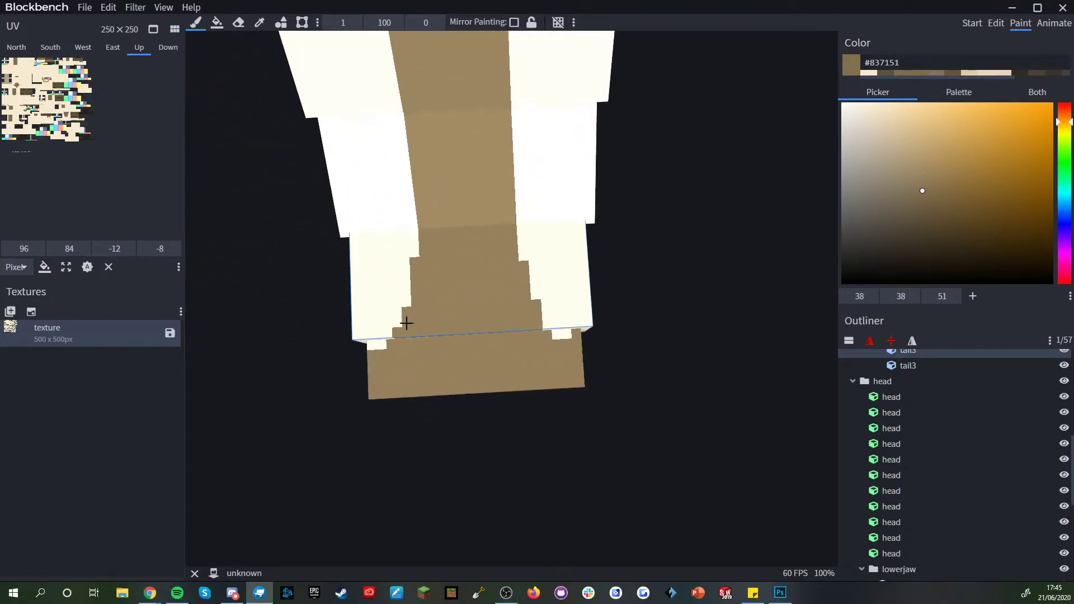
- Trim a pixel off the first flared edge with sampled cream #f6ebd1 and sample the brown #837151 again
alt+click(394, 308)
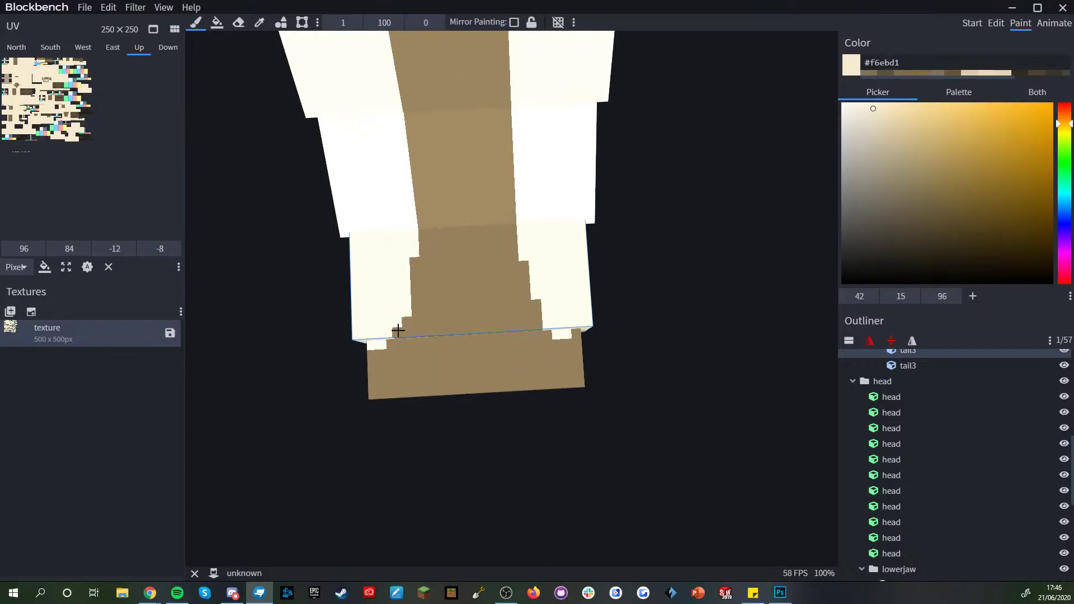
alt+click(423, 325)
drag(446, 379, 391, 398)
- Paint a thin #837151 crossbar outward from both sides of the stripe on the tail block above the flared one
right_drag(490, 321, 454, 382)
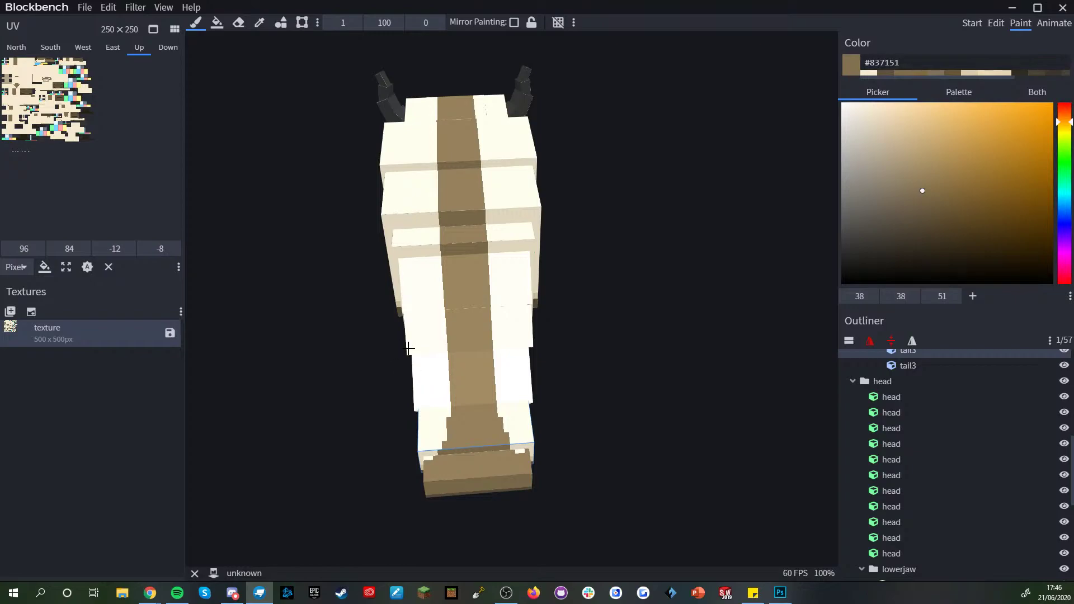
drag(458, 364, 426, 365)
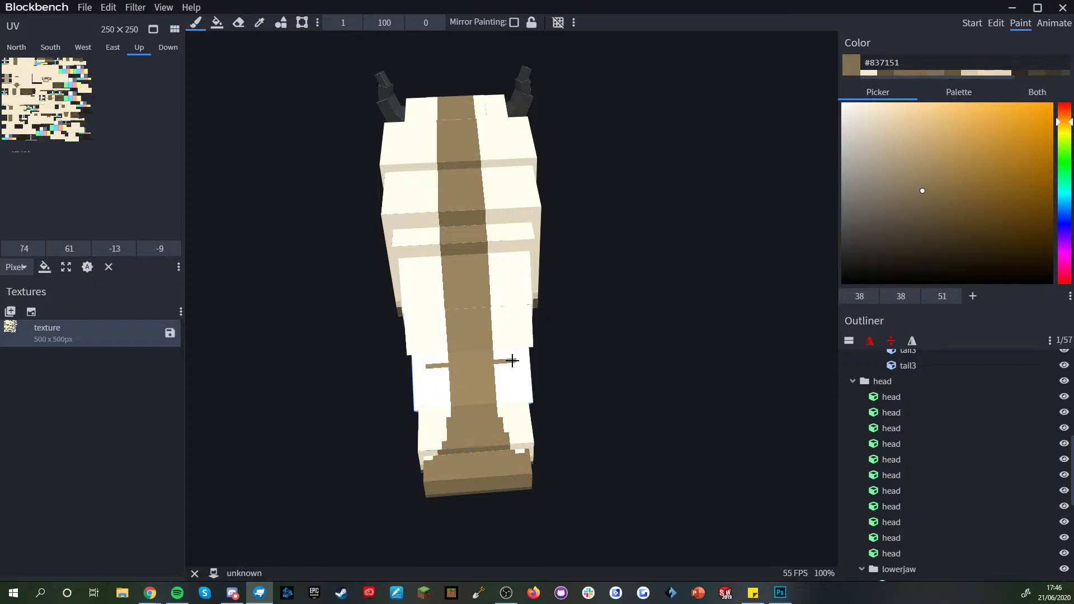
right_drag(510, 361, 518, 416)
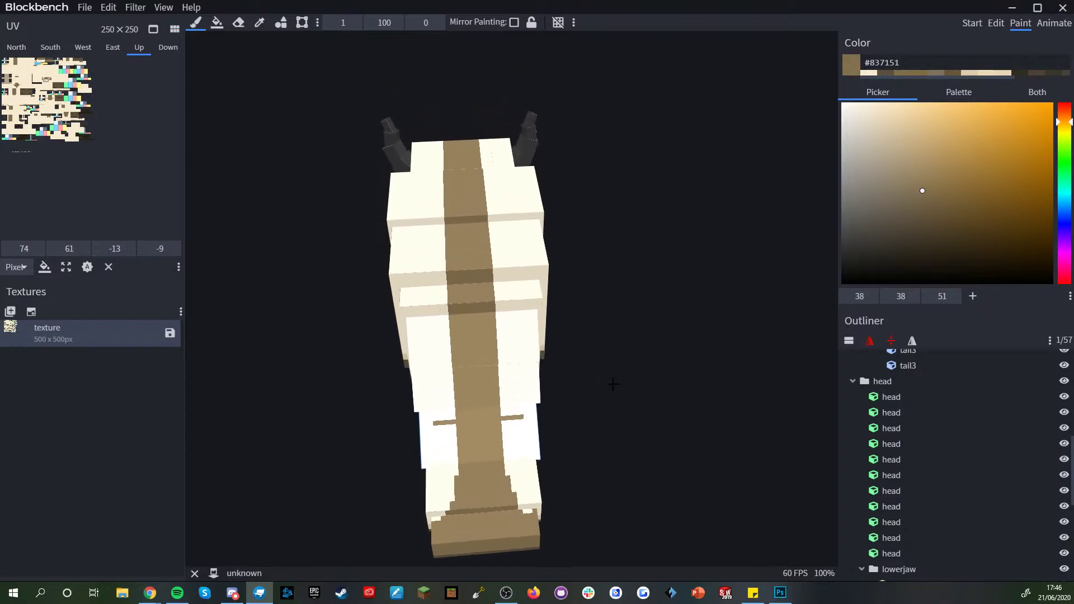
drag(613, 383, 614, 369)
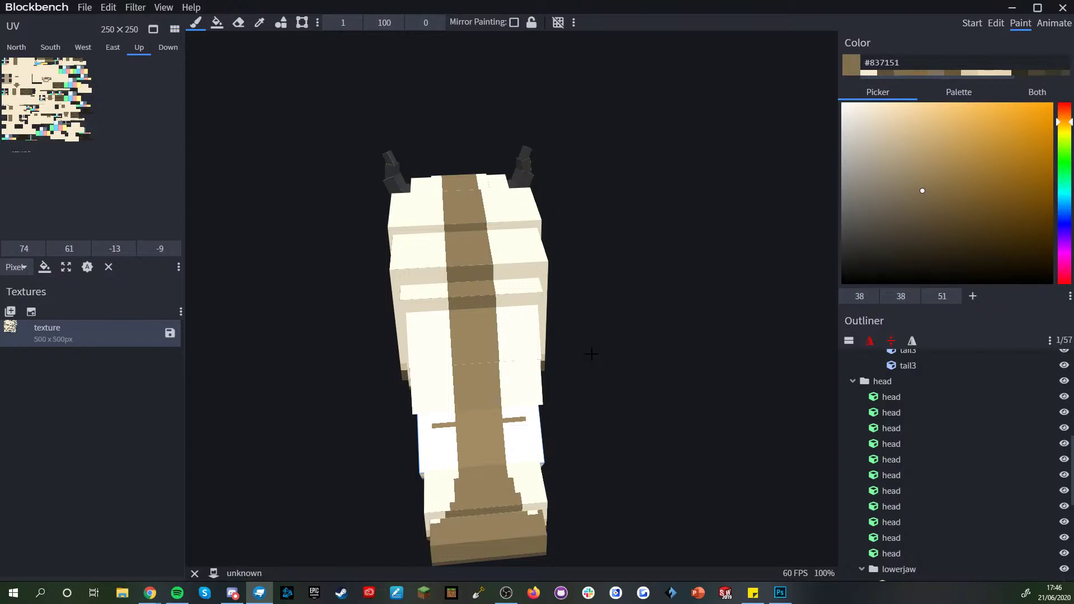
- Try thin #837151 bars on both sides of the stripe on the first tail block, and undo them
scroll(591, 355, up, 3)
right_drag(562, 330, 572, 283)
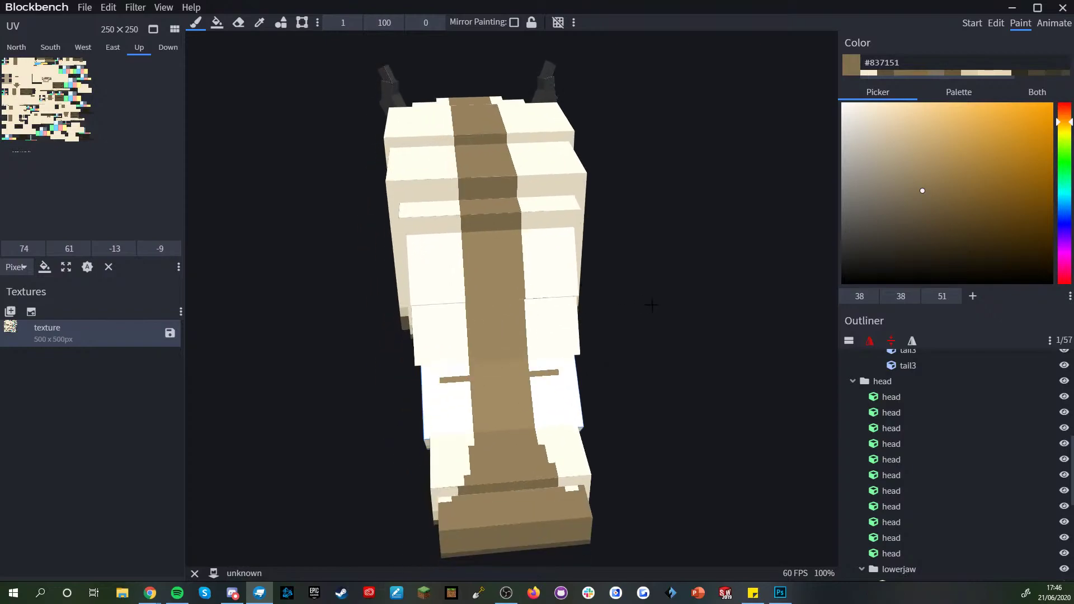
drag(613, 319, 536, 329)
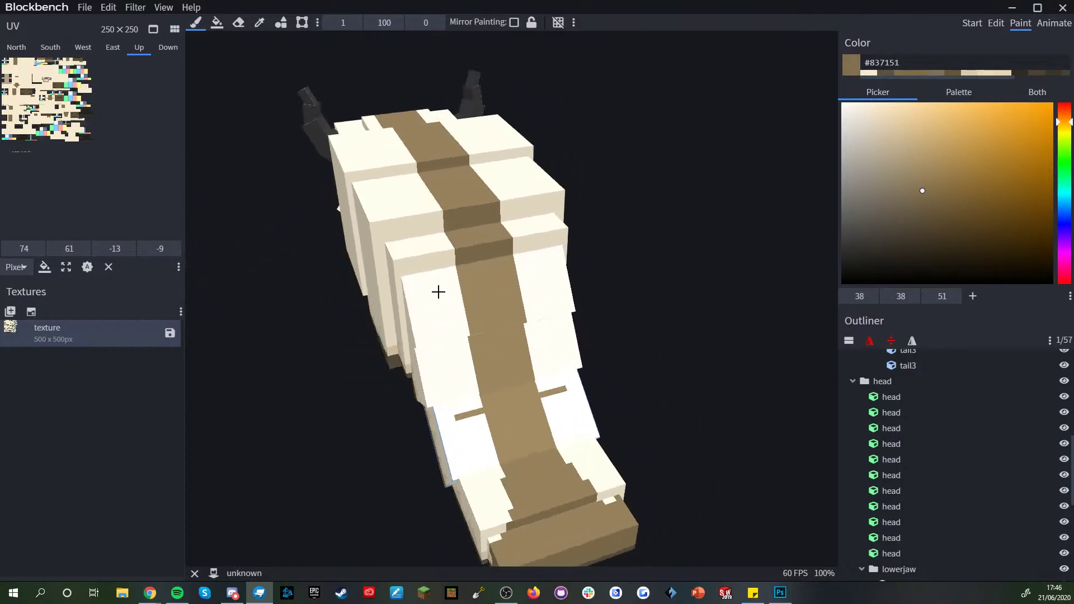
drag(550, 276, 517, 280)
right_drag(620, 271, 700, 319)
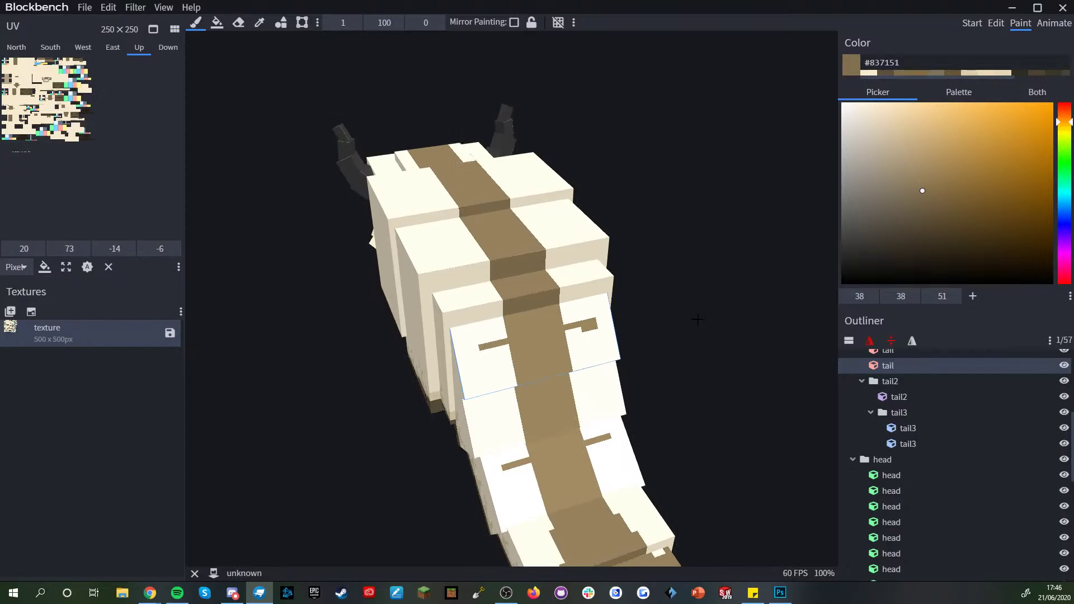
mouse_move(734, 278)
mouse_down()
mouse_move(505, 311)
mouse_move(573, 304)
mouse_up()
key(ctrl+z)
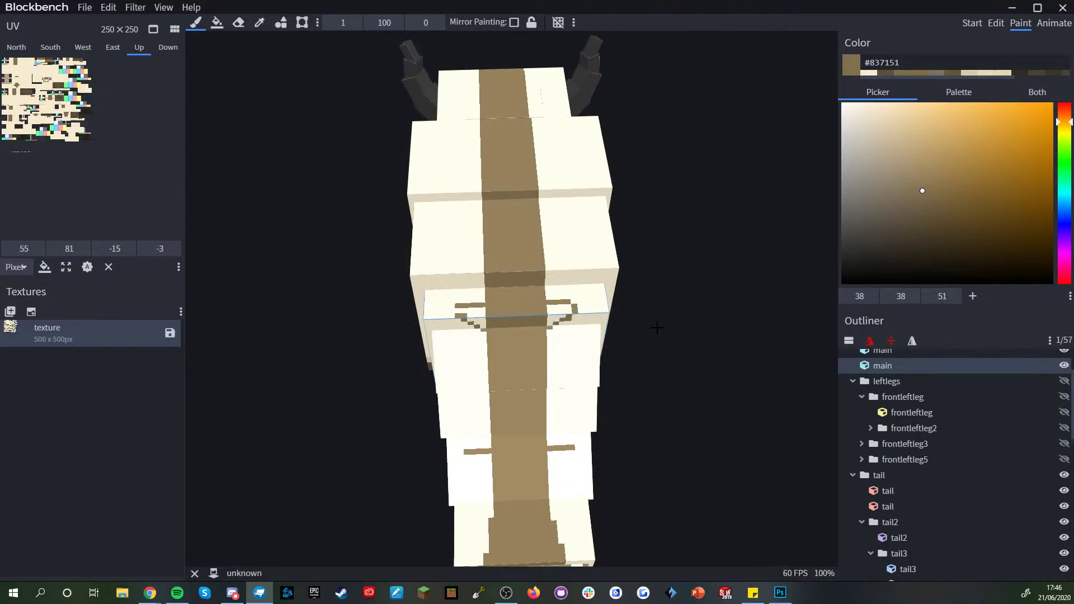
- Paint thin #837151 crossbars beside the stripe on top of the back's body blocks, undoing a misplaced stroke
right_drag(658, 328, 642, 365)
drag(673, 314, 670, 363)
drag(431, 296, 560, 292)
mouse_move(432, 145)
mouse_down()
mouse_move(560, 141)
mouse_move(580, 173)
mouse_up()
key(ctrl+z)
drag(368, 370, 523, 293)
scroll(649, 415, down, 3)
drag(696, 412, 737, 421)
scroll(690, 410, down, 2)
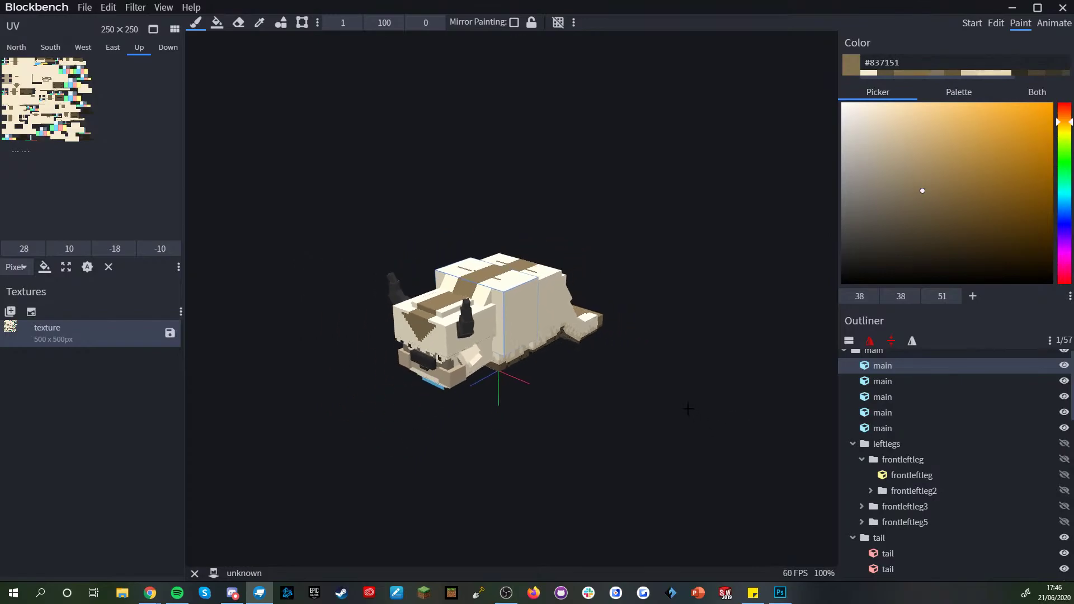
- Thicken the thin brown crossbars beside the central stripe on the tail2 cube's top face, using #837151
drag(668, 384, 420, 438)
scroll(949, 435, down, 6)
scroll(600, 468, up, 7)
right_drag(650, 387, 631, 314)
drag(631, 313, 536, 383)
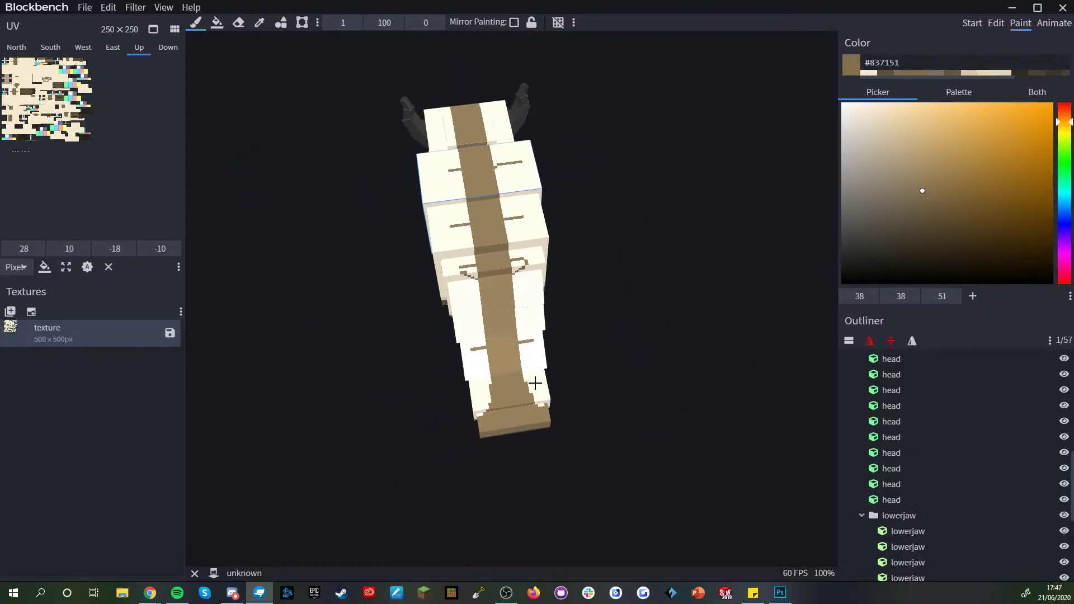
scroll(535, 383, up, 8)
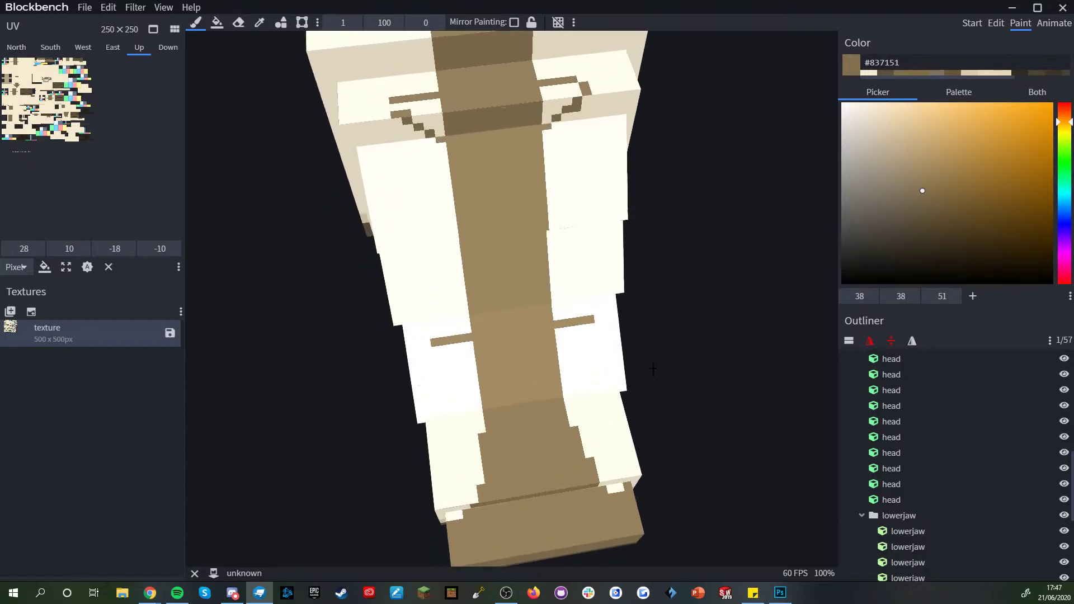
scroll(648, 361, up, 3)
drag(693, 346, 706, 300)
click(451, 386)
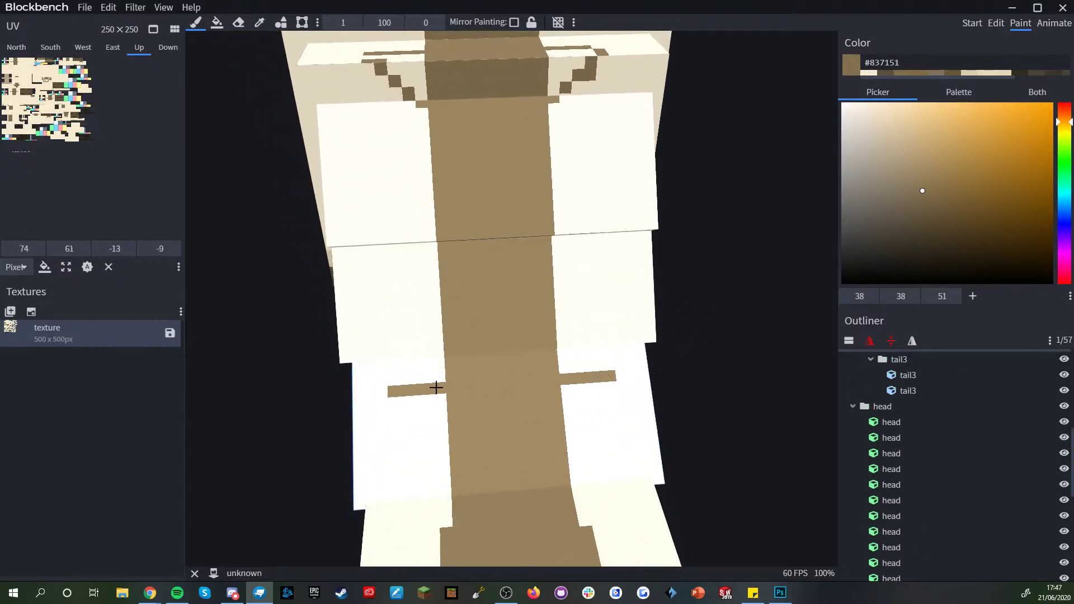
click(395, 379)
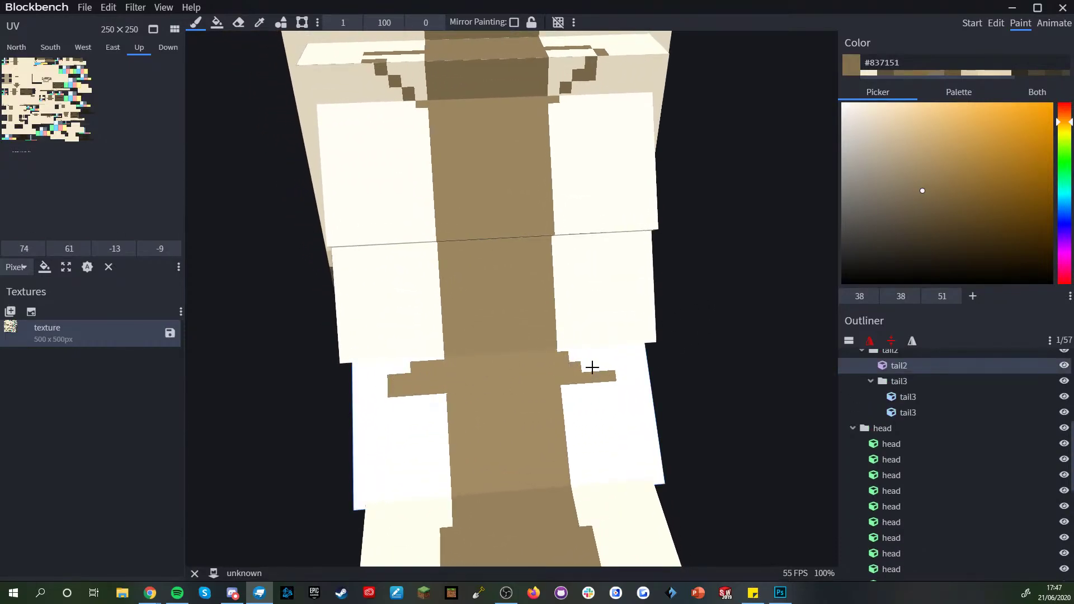
- Turn off the preview shading and extend the brown crossbar over the full width of the tail2 cube's top face
click(163, 7)
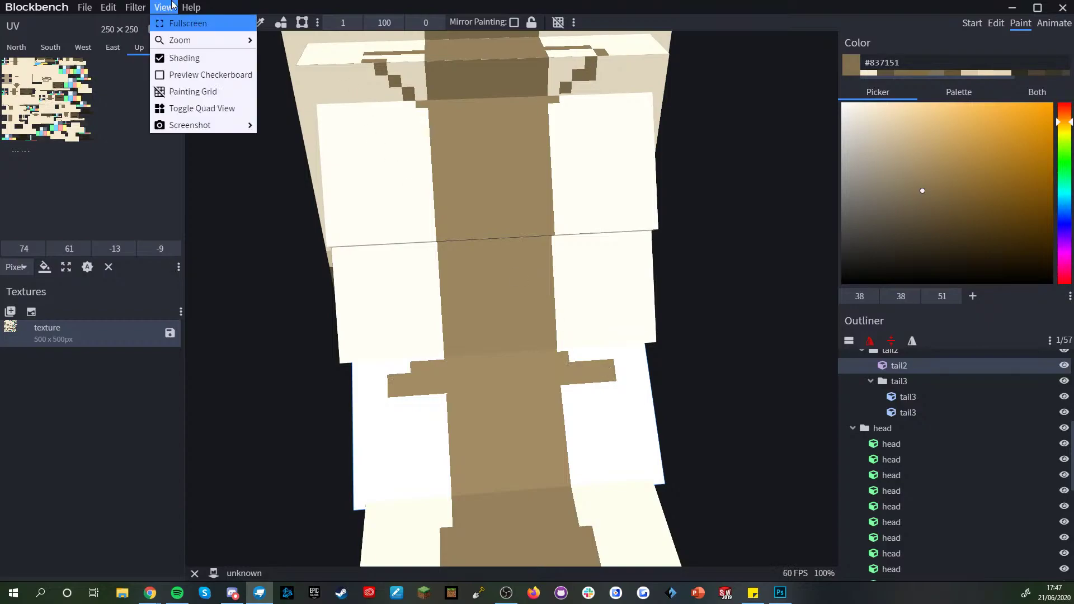
click(176, 56)
scroll(274, 227, down, 3)
drag(460, 365, 455, 353)
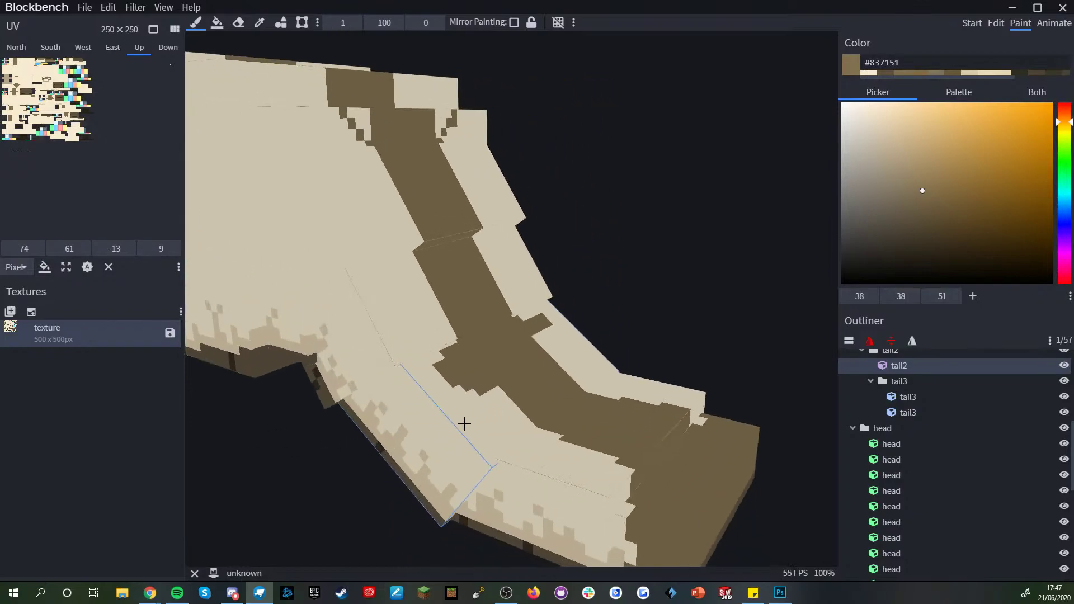
mouse_move(467, 376)
mouse_down()
mouse_move(431, 395)
mouse_move(438, 383)
mouse_move(474, 395)
mouse_move(443, 361)
mouse_move(414, 395)
mouse_up()
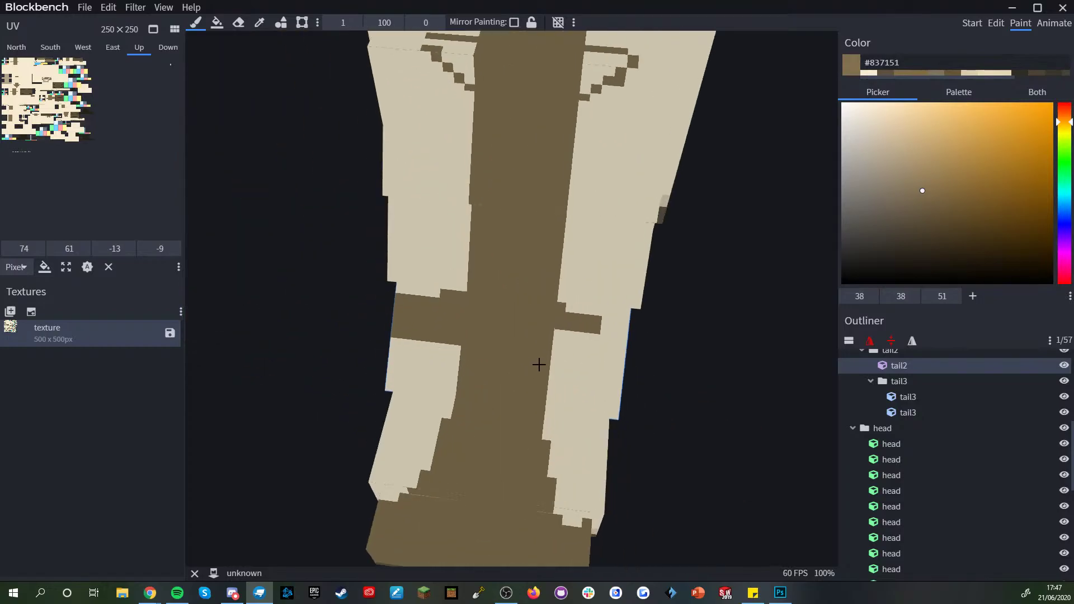
mouse_move(558, 341)
mouse_down()
mouse_move(613, 330)
mouse_move(601, 354)
mouse_up()
click(514, 22)
drag(358, 403, 604, 297)
- Paint a brown band down the west side of the tail2 cube with an enlarged brush, continuing the crossbar from the top
scroll(599, 297, down, 8)
middle_drag(459, 408, 573, 50)
middle_drag(545, 84, 641, 258)
mouse_move(642, 258)
mouse_down()
mouse_move(695, 268)
mouse_move(722, 224)
mouse_up()
scroll(695, 268, up, 3)
mouse_move(620, 303)
mouse_down()
mouse_move(586, 340)
mouse_move(593, 316)
mouse_move(576, 350)
mouse_up()
key(ctrl+z)
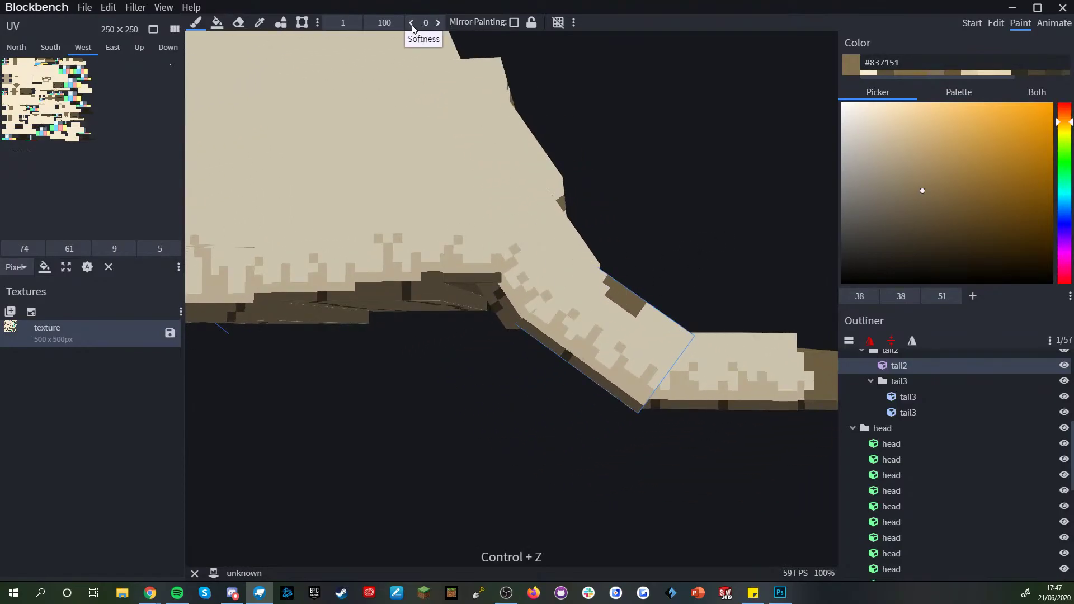
double_click(358, 23)
mouse_move(616, 293)
mouse_down()
mouse_move(586, 343)
mouse_move(585, 334)
mouse_up()
- Reduce the brush size to 1 and touch up the side band on tail2 with colours sampled from the surrounding pixels
click(327, 22)
scroll(547, 365, down, 4)
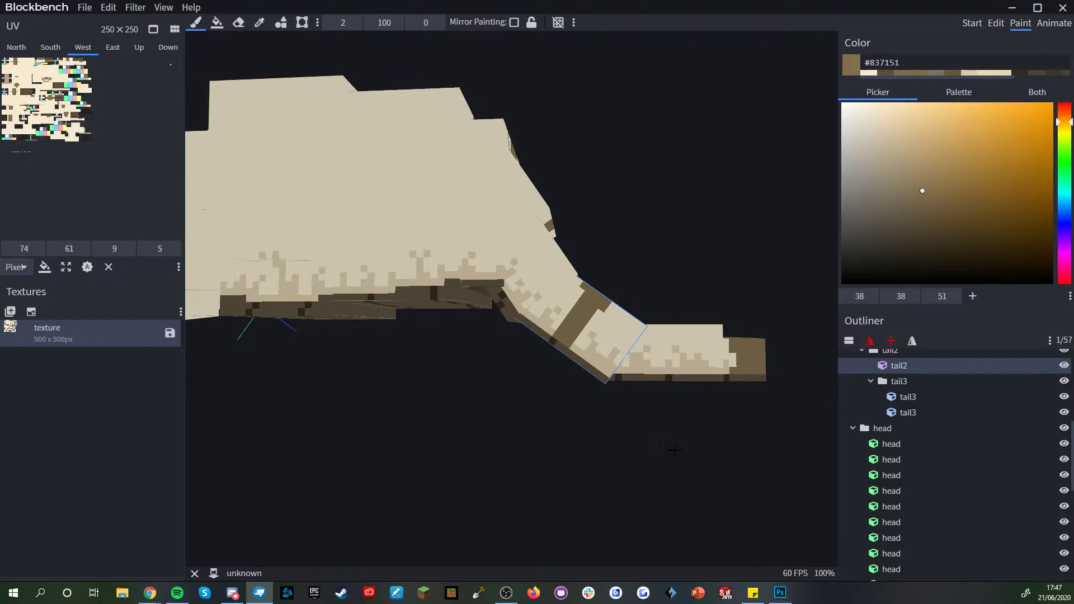
right_drag(676, 450, 610, 442)
scroll(621, 439, up, 4)
right_drag(560, 394, 610, 392)
alt+click(489, 340)
click(506, 345)
click(505, 345)
key(ctrl+z)
click(336, 22)
drag(499, 348, 527, 363)
alt+click(515, 313)
click(513, 335)
alt+click(516, 358)
click(509, 334)
- Resample the brown #837151 and paint stepped corners behind the tail2 crossbar on both sides of the central stripe
scroll(552, 355, down, 6)
drag(551, 372, 555, 401)
alt+click(527, 345)
drag(719, 285, 661, 319)
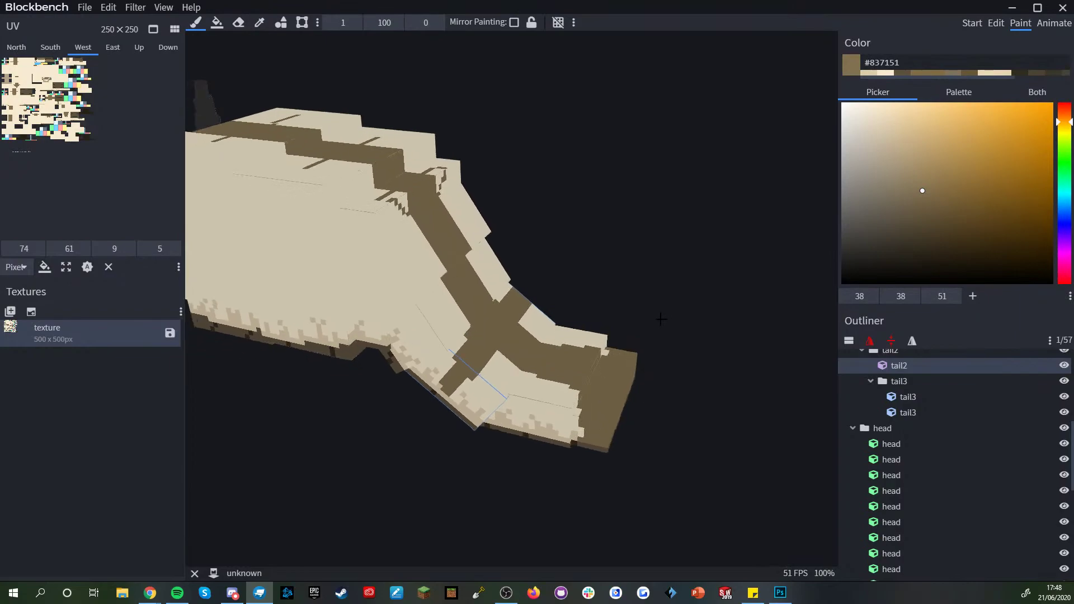
scroll(529, 303, up, 6)
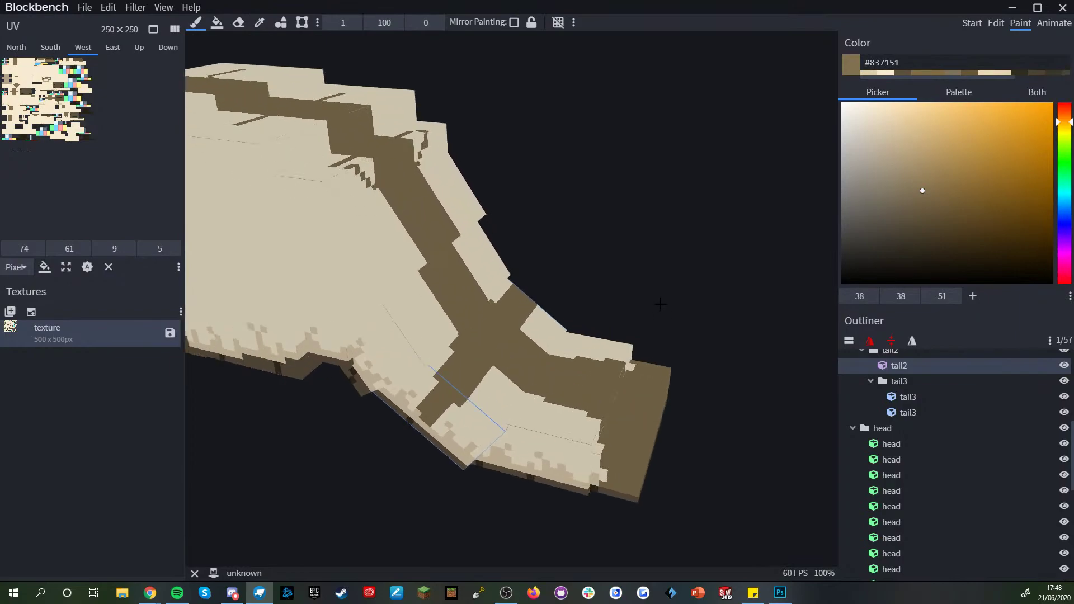
click(433, 356)
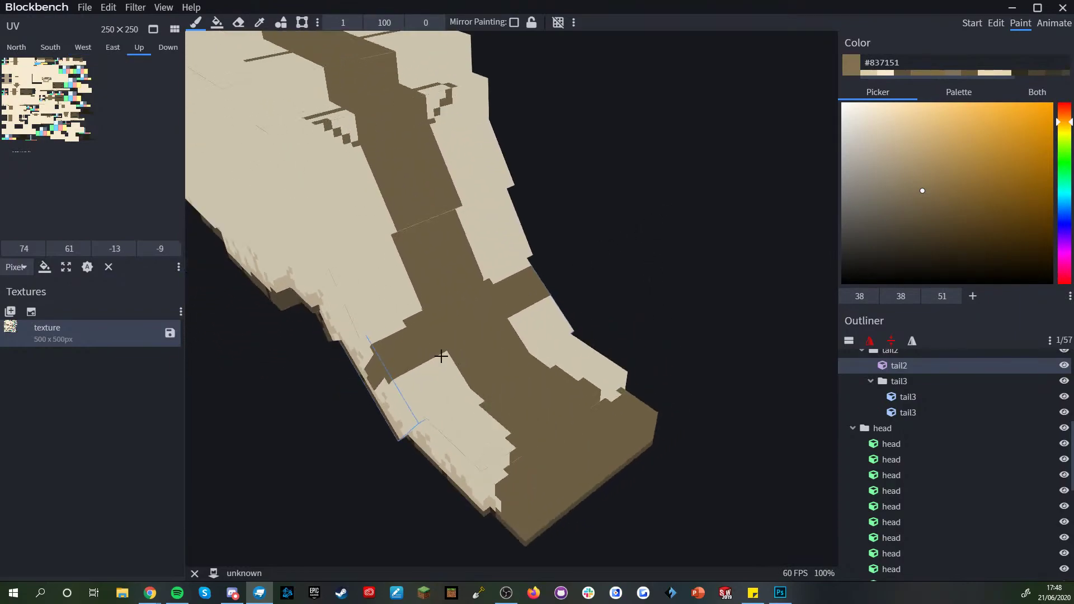
drag(683, 291, 441, 356)
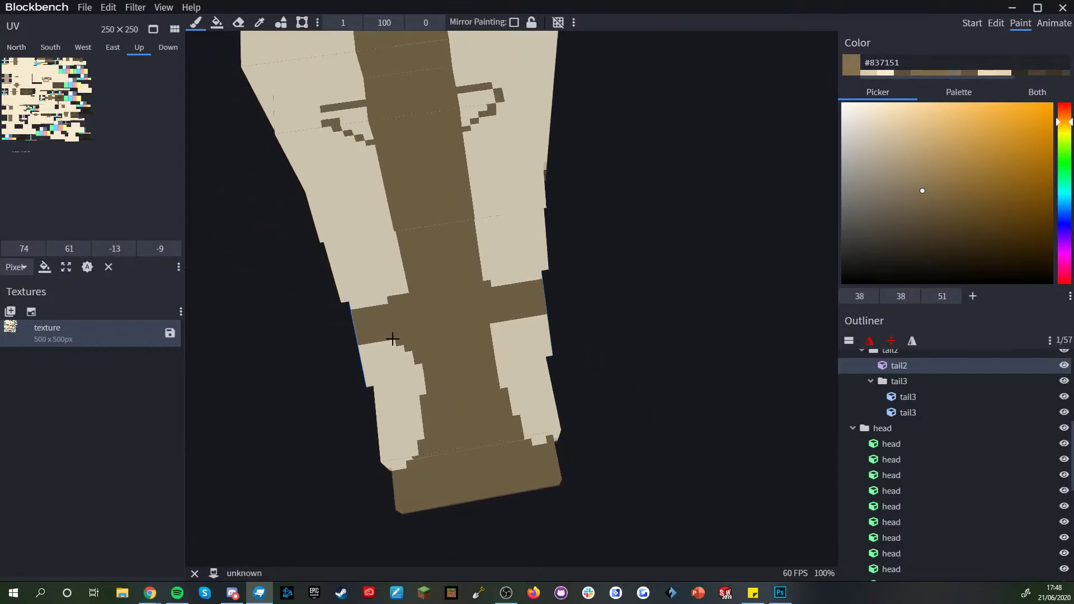
click(491, 332)
right_click(491, 335)
drag(588, 329, 599, 288)
- Paint stepped brown corners in front of the tail crossbar on both sides of the central stripe
scroll(599, 288, down, 3)
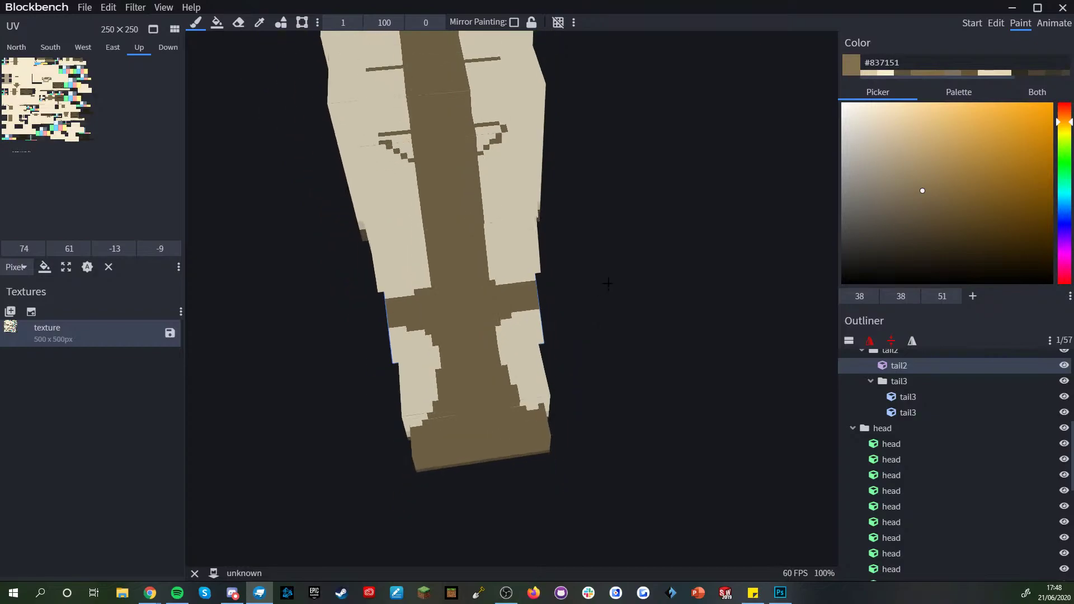
scroll(607, 284, up, 5)
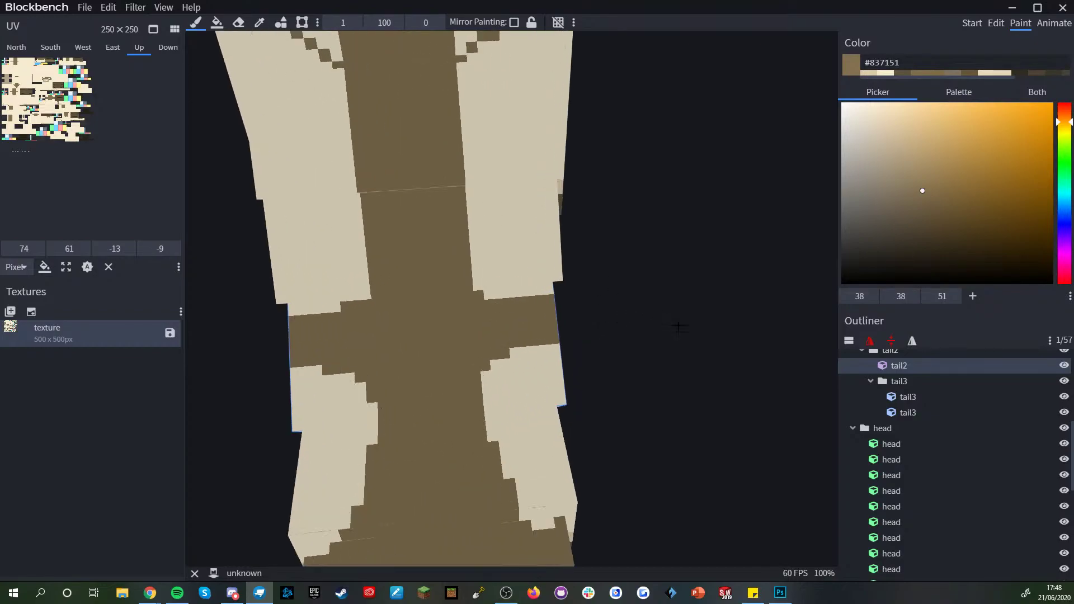
right_drag(672, 323, 712, 328)
scroll(712, 329, up, 3)
drag(518, 301, 546, 303)
drag(383, 308, 384, 297)
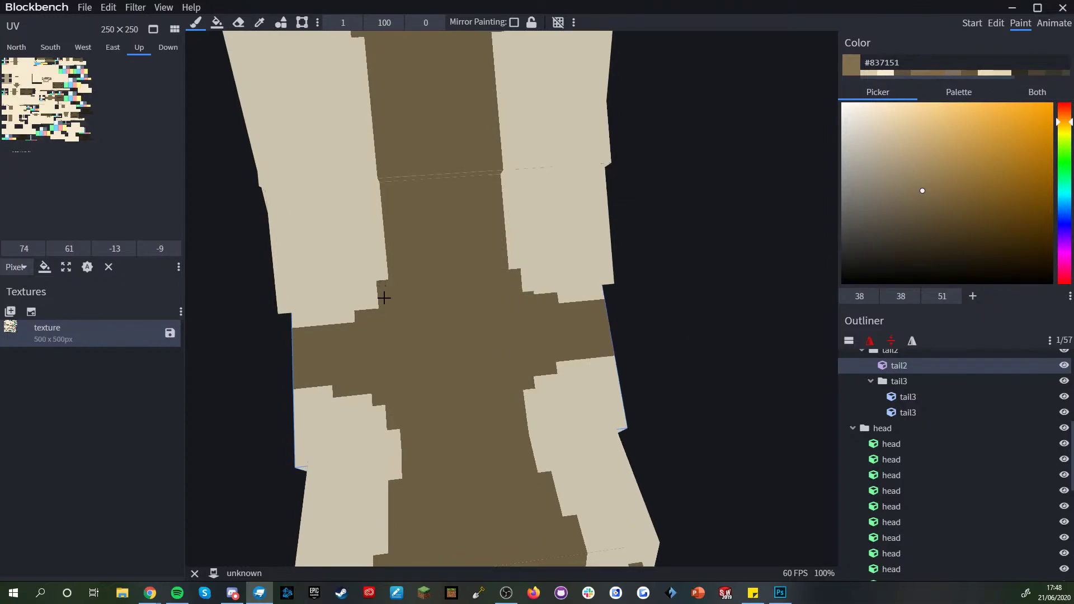
click(346, 317)
scroll(326, 398, down, 3)
drag(325, 398, 442, 389)
- Touch up the crossbar's front corner on the tail with brown and deselect the cube
scroll(890, 484, down, 5)
click(892, 488)
scroll(739, 474, down, 4)
mouse_move(739, 473)
mouse_down()
mouse_move(666, 444)
mouse_move(612, 450)
mouse_move(636, 332)
mouse_move(671, 459)
mouse_up()
scroll(635, 331, up, 5)
scroll(662, 400, up, 2)
click(375, 418)
scroll(889, 516, down, 5)
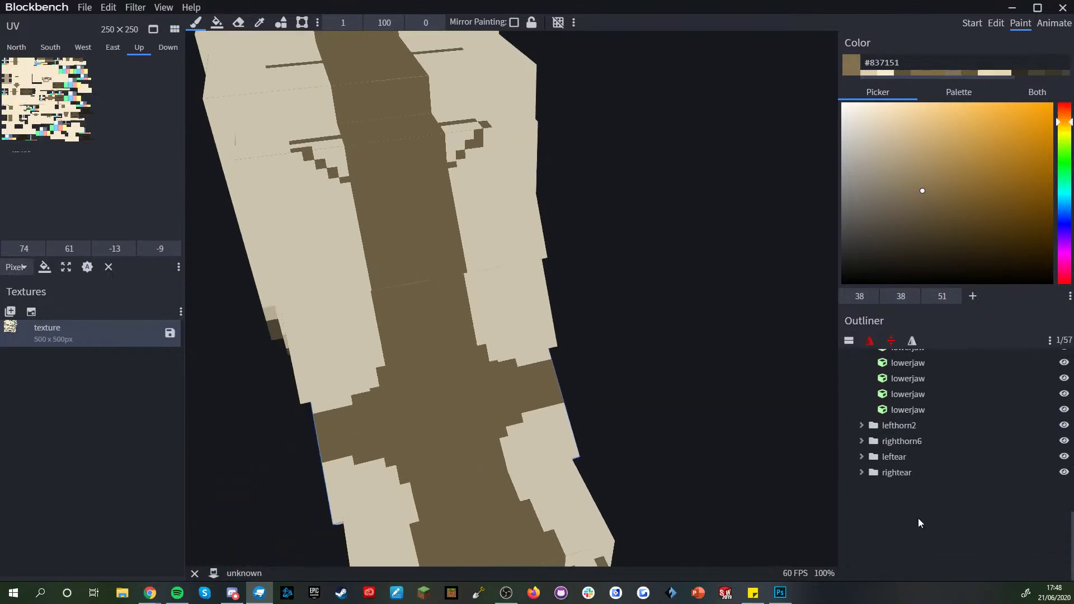
click(918, 518)
scroll(527, 453, down, 3)
- Touch up the brown band on tail2's west side and clear the cube selection again
drag(530, 357, 701, 303)
scroll(564, 482, up, 2)
scroll(563, 482, up, 5)
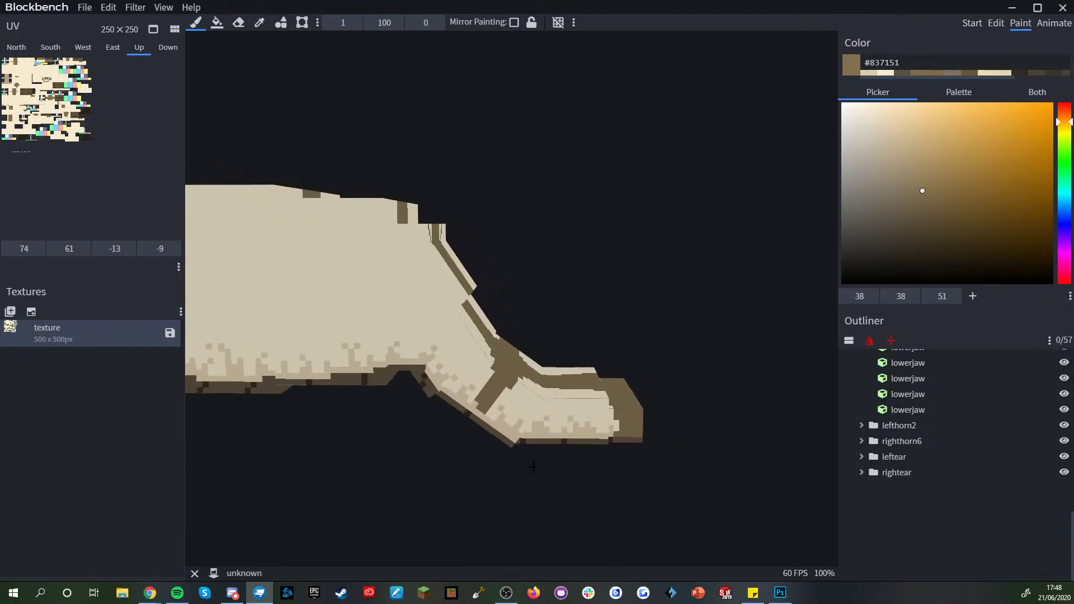
click(501, 407)
scroll(507, 407, down, 4)
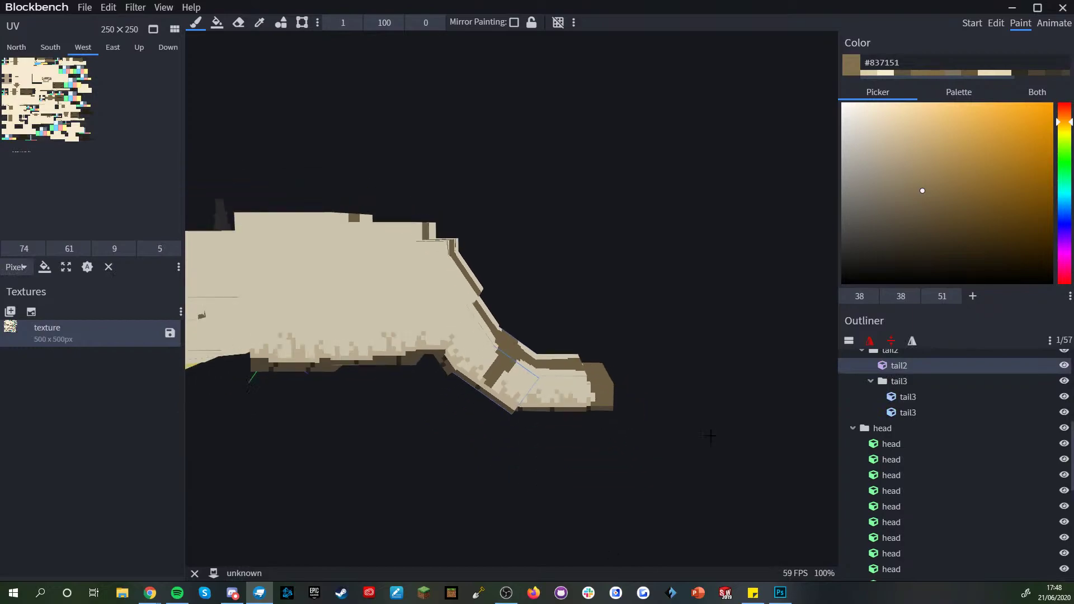
scroll(934, 515, down, 6)
click(934, 514)
- Fill in the bracket-shaped outlines on both sides of the stripe at the rear of the body with brown
drag(662, 491, 627, 387)
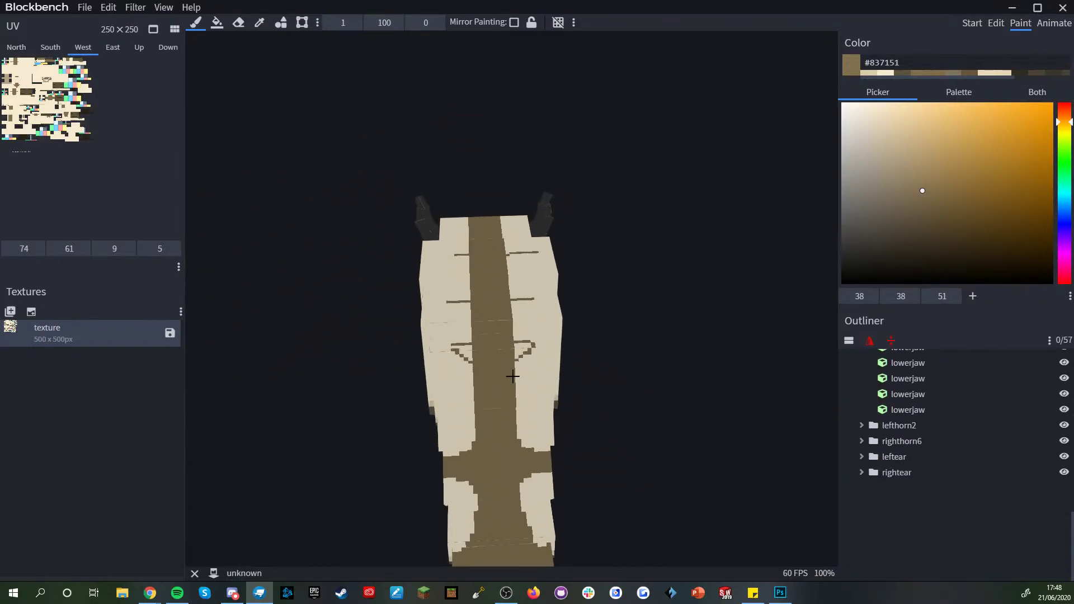
drag(444, 373, 615, 384)
scroll(615, 384, up, 5)
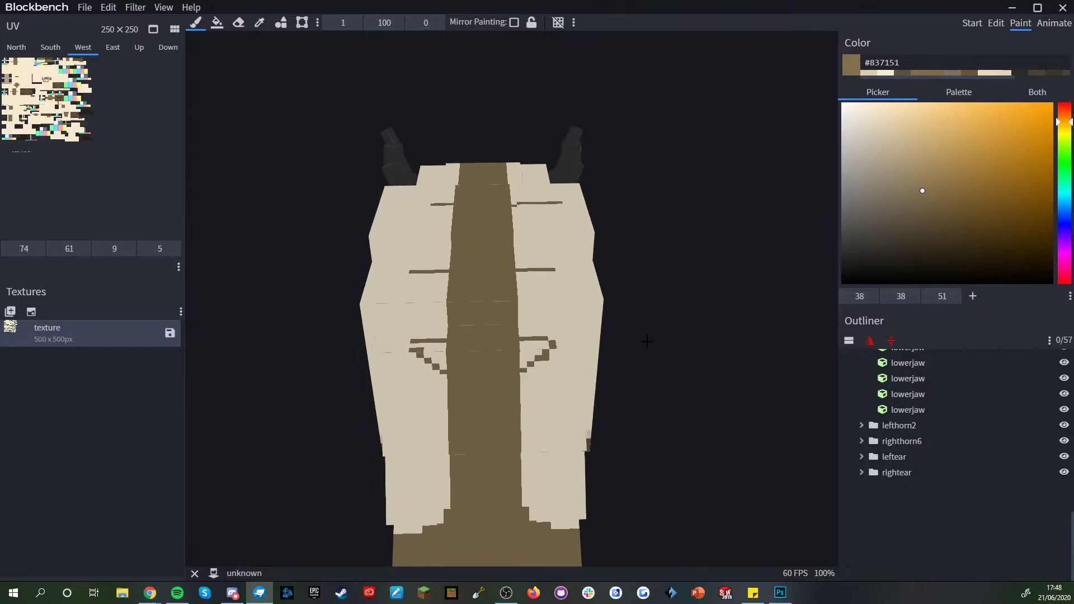
scroll(647, 336, up, 2)
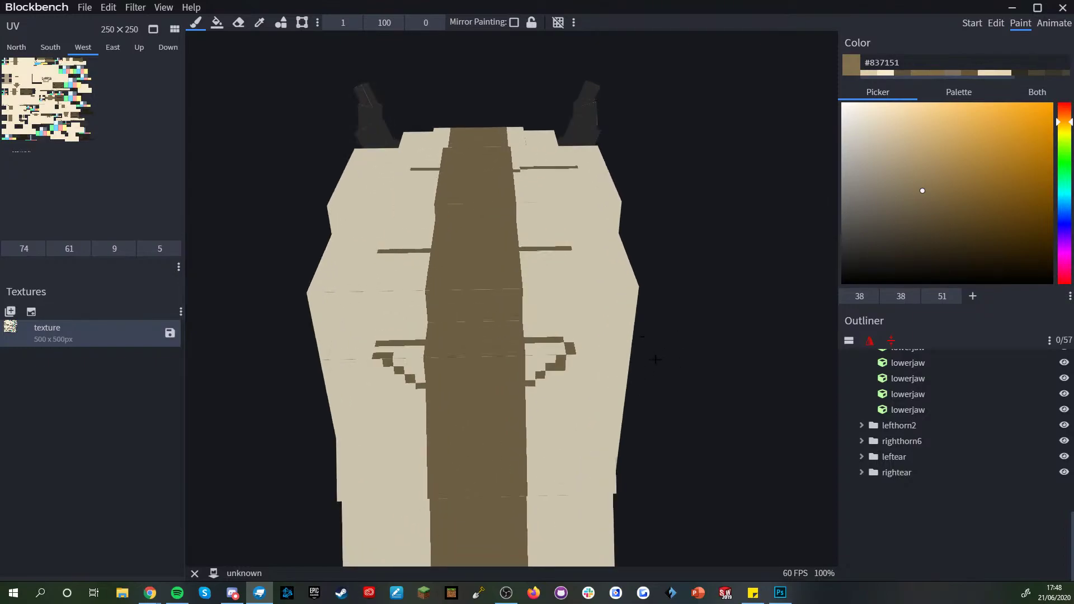
drag(653, 360, 551, 389)
click(551, 389)
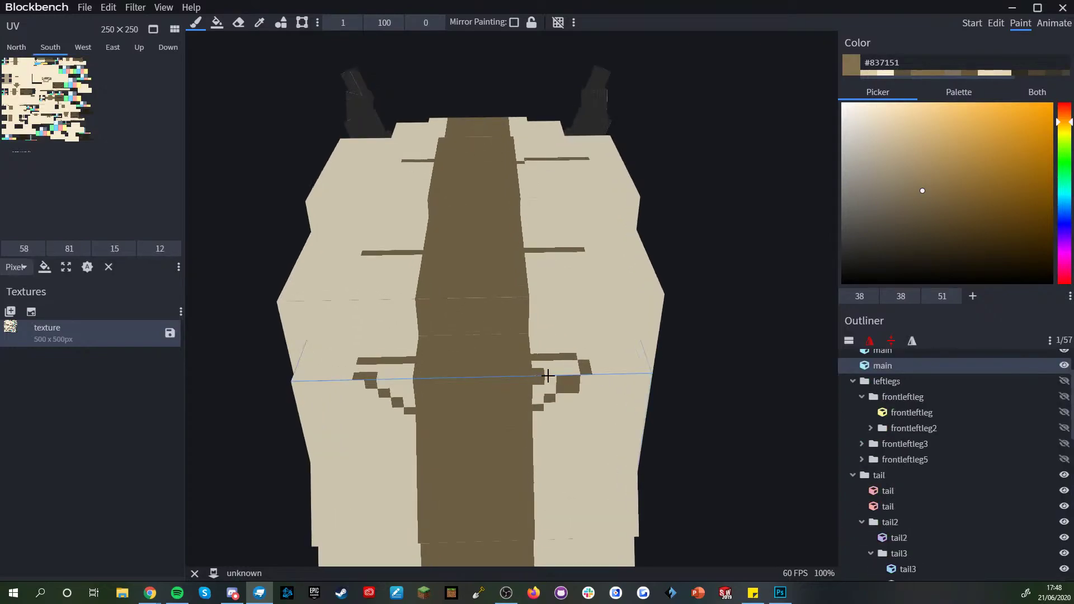
right_drag(597, 402, 587, 374)
scroll(587, 376, up, 2)
scroll(579, 375, down, 3)
drag(549, 358, 552, 350)
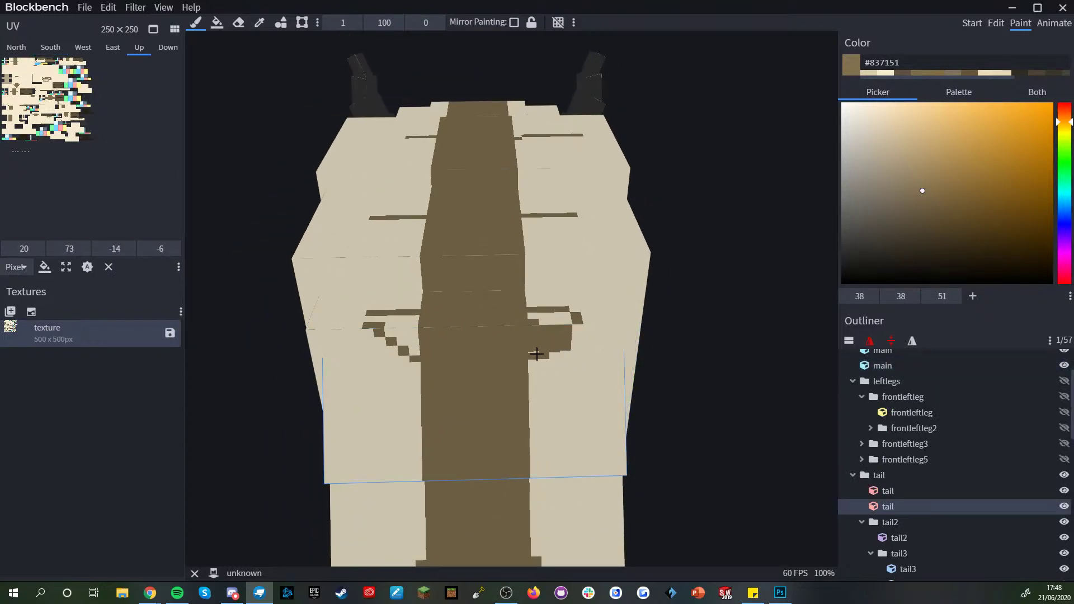
drag(406, 338, 374, 319)
scroll(418, 333, down, 2)
- Set the brush size to 3 and paint solid brown bars on both sides of the stripe at the rear main cube's back edge
drag(314, 408, 434, 414)
scroll(434, 414, down, 5)
right_drag(477, 410, 493, 384)
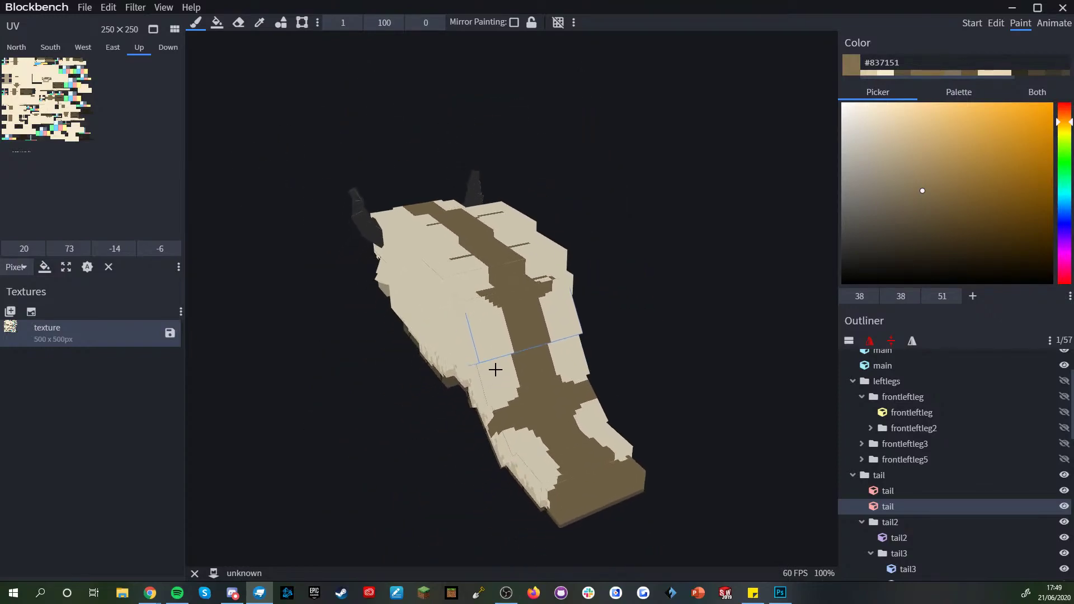
scroll(495, 369, up, 2)
scroll(562, 338, up, 1)
scroll(506, 315, up, 1)
click(356, 22)
click(356, 23)
drag(462, 305, 446, 307)
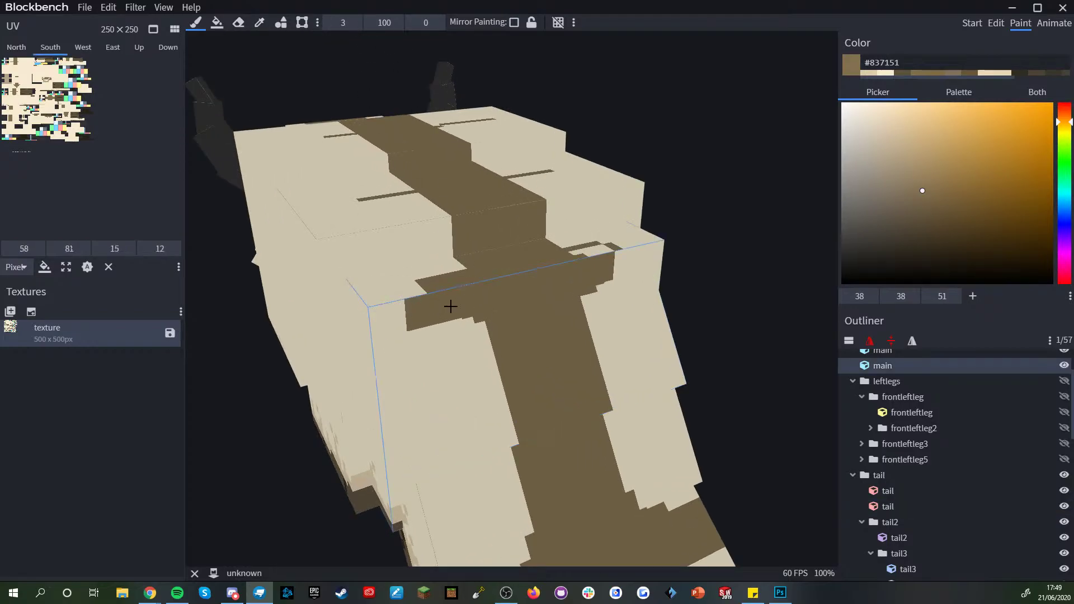
middle_drag(618, 294, 597, 290)
mouse_move(611, 279)
mouse_down()
mouse_move(632, 278)
mouse_move(621, 289)
mouse_move(582, 271)
mouse_move(613, 276)
mouse_up()
middle_drag(614, 276, 537, 326)
- Set the brush size to 1 and shape the rear bar's front edge into steps with cream #f6ebd1 and brown #837151 pixels
click(330, 23)
click(329, 23)
alt+click(444, 290)
drag(456, 306, 425, 305)
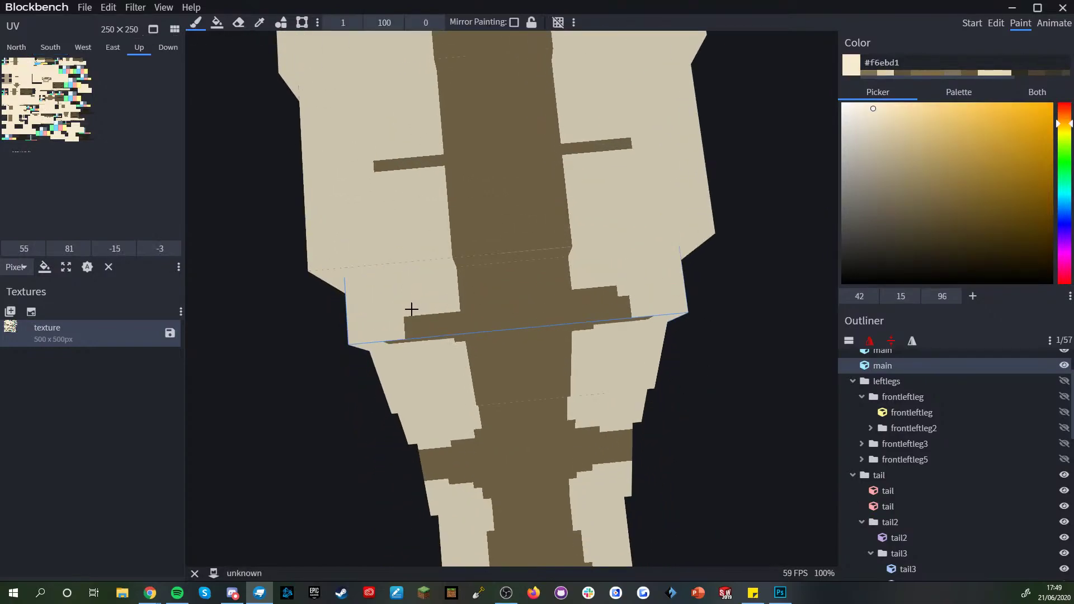
alt+click(417, 321)
click(388, 335)
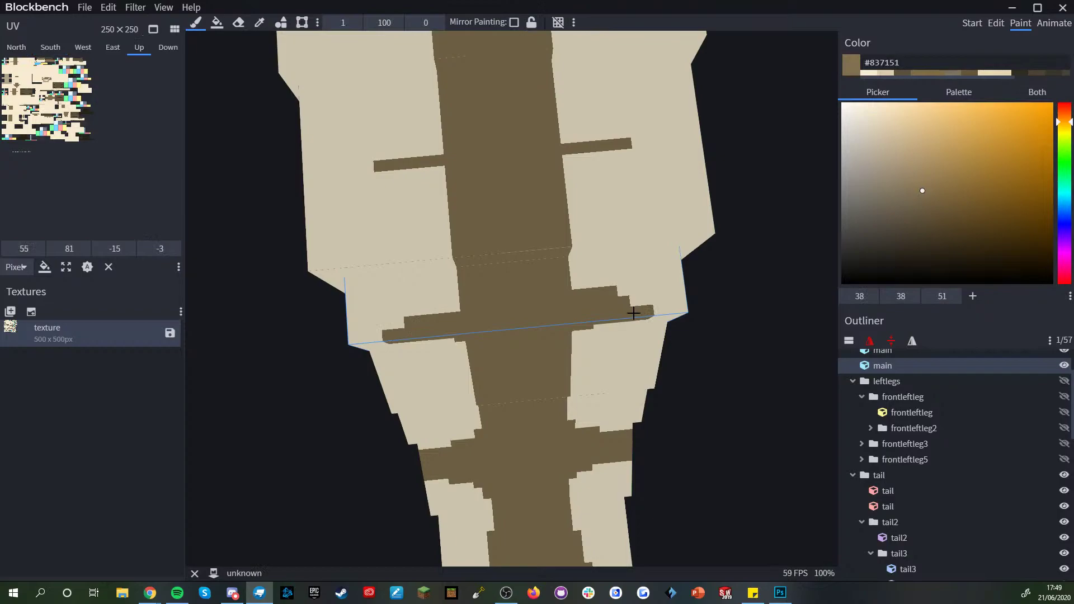
scroll(648, 307, down, 1)
alt+click(626, 292)
drag(605, 290, 589, 294)
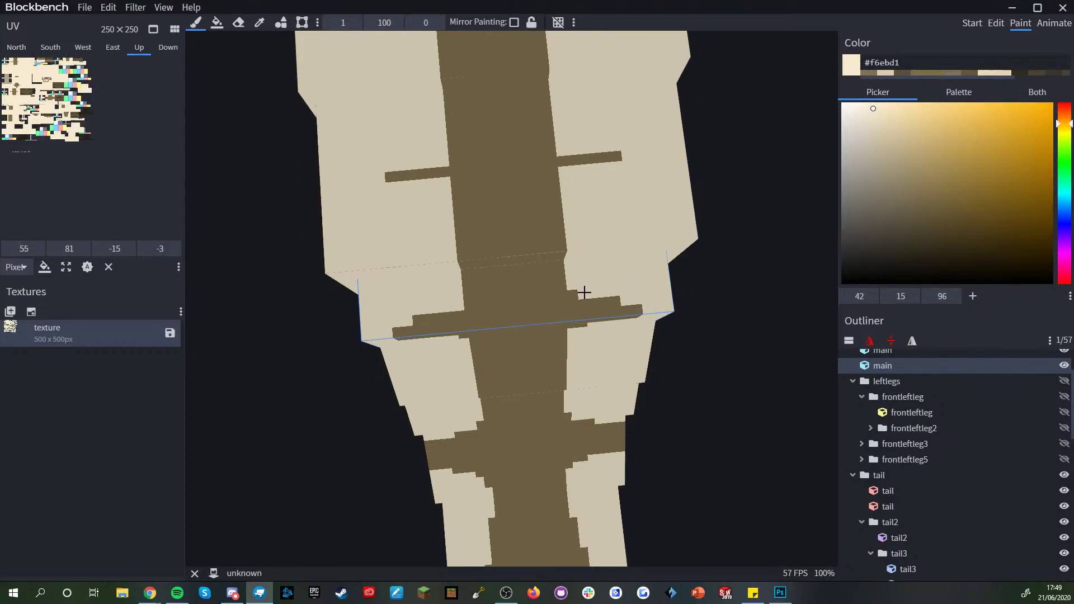
alt+click(616, 315)
drag(669, 358, 688, 325)
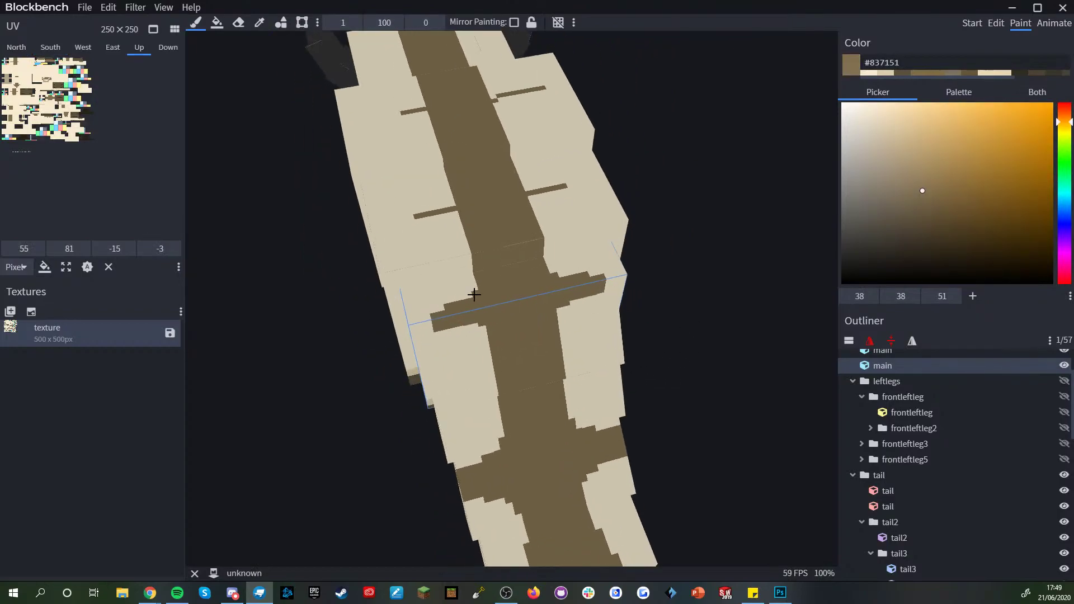
- Paint a brown #837151 patch down the back edge of the rear main cube's west side
scroll(401, 393, down, 2)
scroll(436, 359, up, 3)
scroll(428, 361, down, 3)
drag(413, 415, 554, 346)
scroll(560, 344, up, 2)
scroll(584, 285, up, 2)
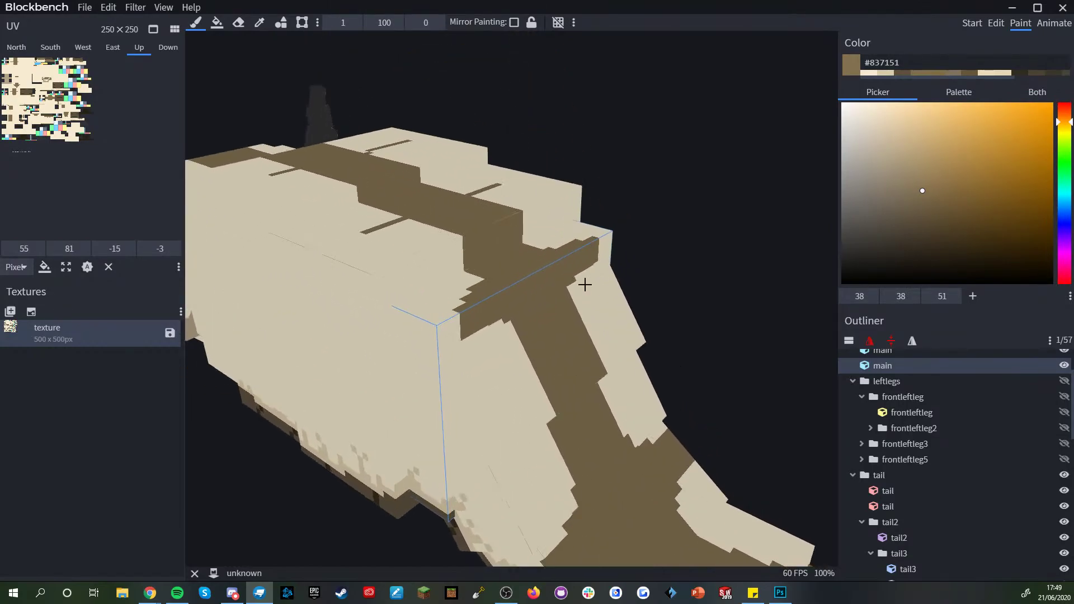
scroll(593, 281, down, 4)
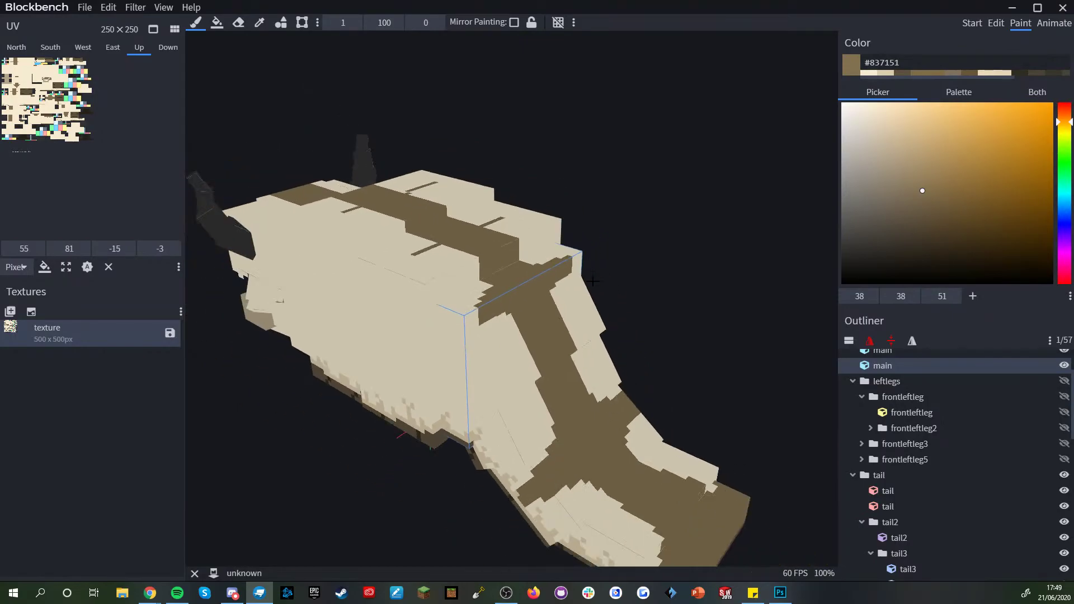
drag(630, 260, 524, 282)
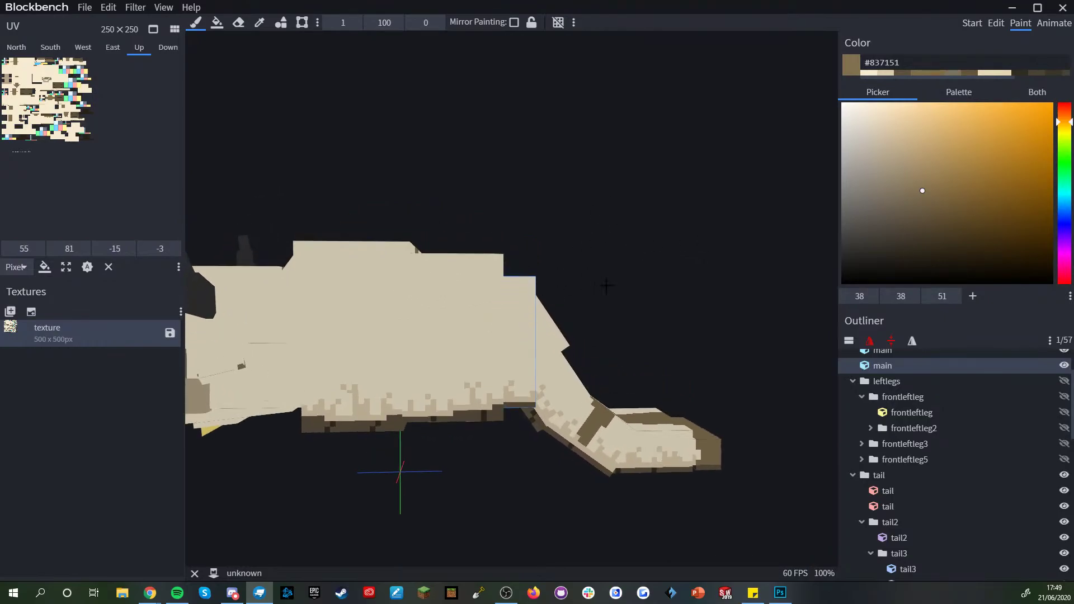
scroll(601, 286, up, 2)
mouse_move(531, 271)
mouse_down()
mouse_move(526, 313)
mouse_move(539, 307)
mouse_move(528, 308)
mouse_up()
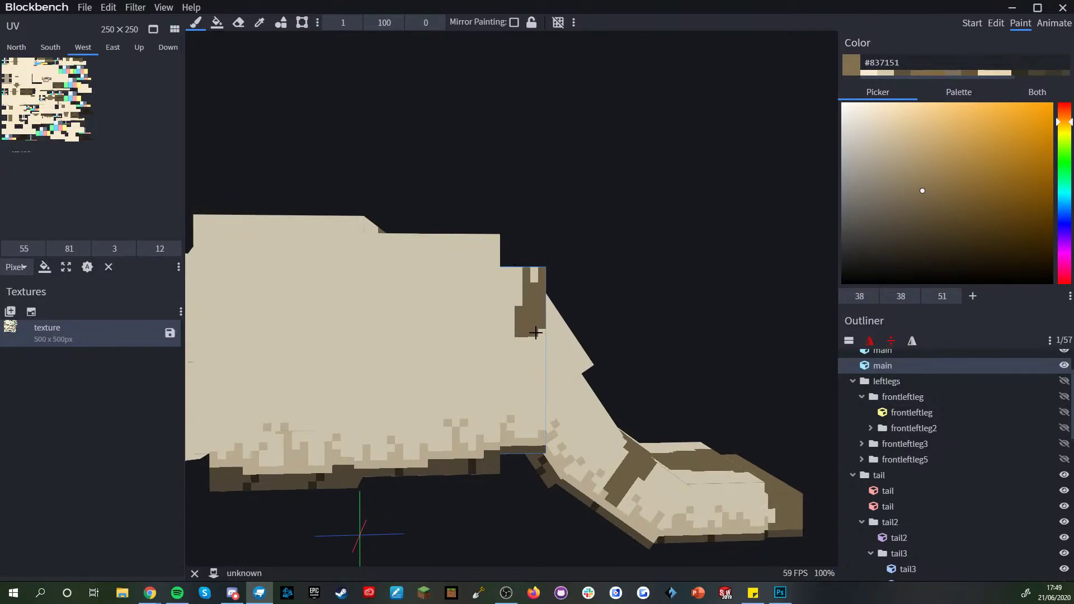
drag(596, 276, 584, 283)
scroll(583, 284, up, 2)
mouse_move(515, 292)
mouse_down()
mouse_move(515, 278)
mouse_move(532, 339)
mouse_up()
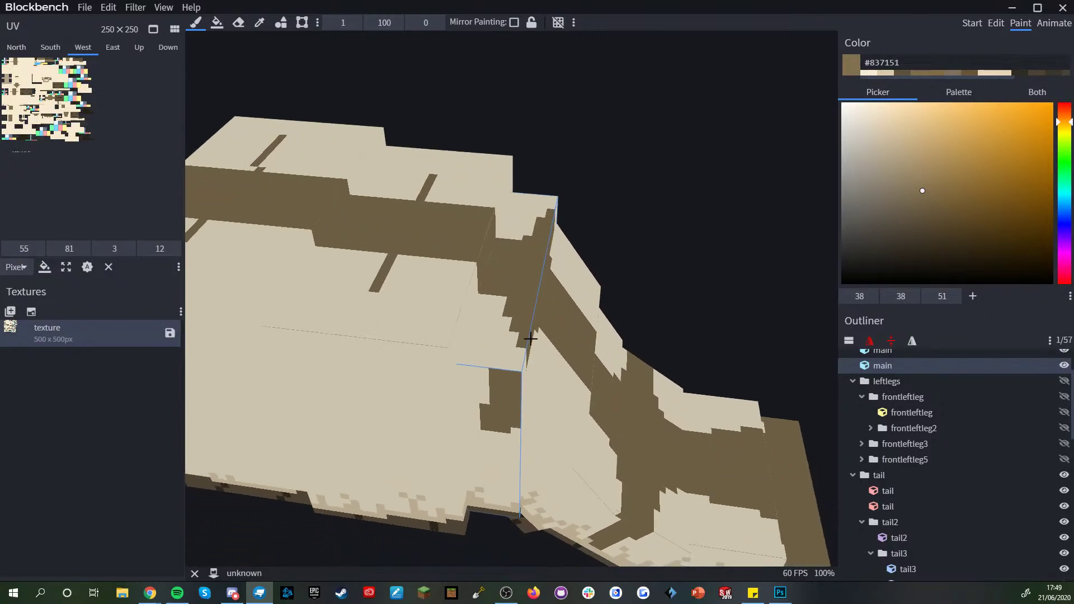
- Extend the rear crossbar in brown #837151 to the west corner so it meets the side patch, sampling cream #f6ebd1 beside it
drag(660, 311, 599, 292)
mouse_move(489, 314)
mouse_down()
mouse_move(452, 319)
mouse_move(475, 281)
mouse_up()
mouse_move(451, 331)
mouse_down()
mouse_move(470, 331)
mouse_move(426, 333)
mouse_up()
alt+click(433, 312)
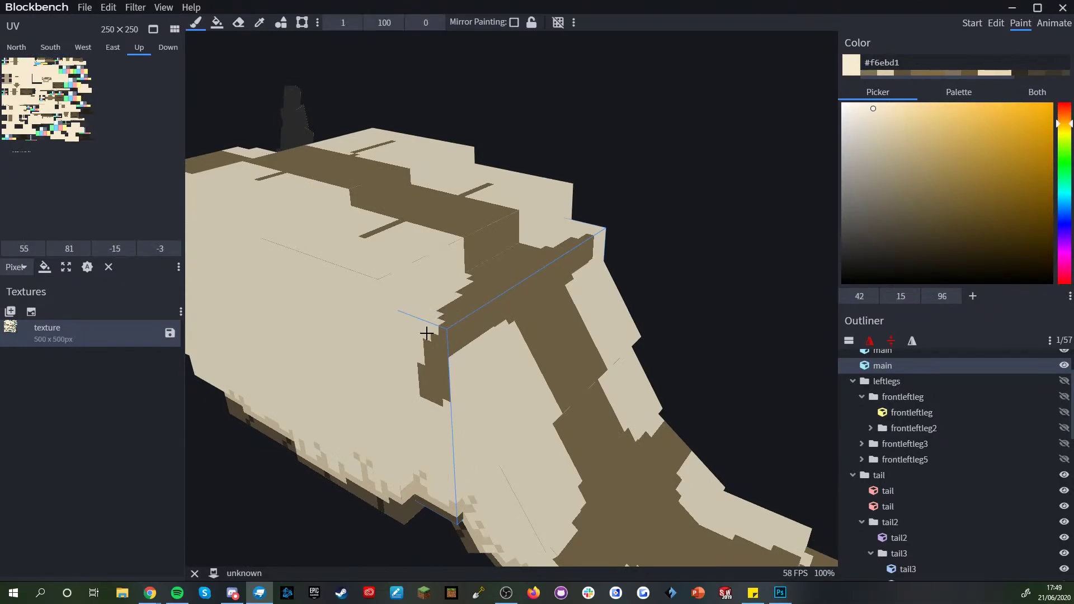
alt+click(444, 319)
- Continue the brown onto the tail cube's upper face beneath the crossbar's west half, tapering towards the side patch
scroll(538, 349, down, 4)
mouse_move(660, 277)
mouse_down()
mouse_move(700, 283)
mouse_move(553, 304)
mouse_up()
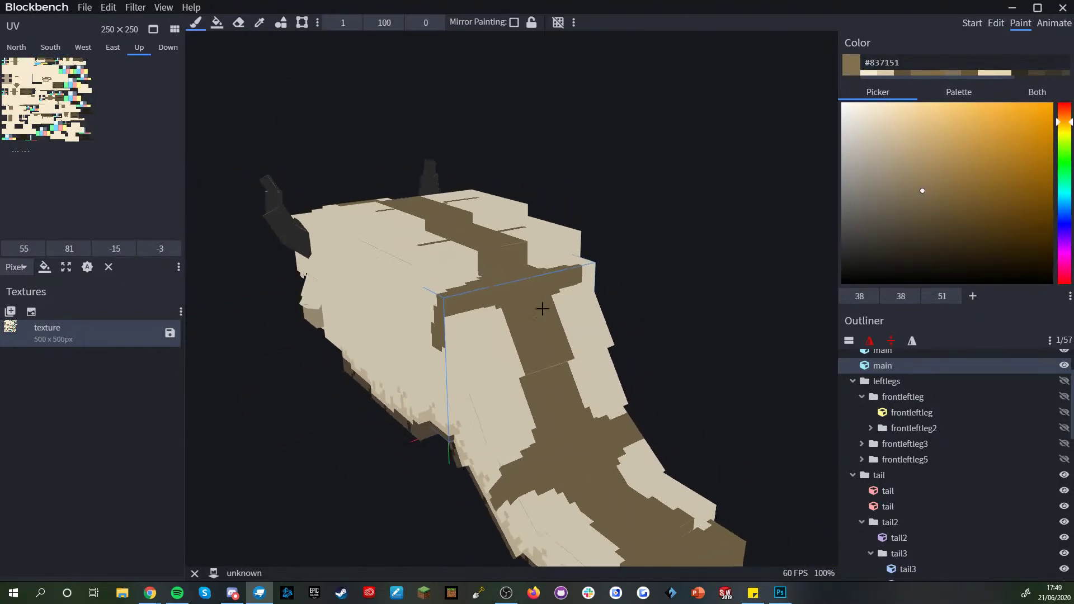
scroll(554, 304, up, 3)
drag(445, 321, 414, 339)
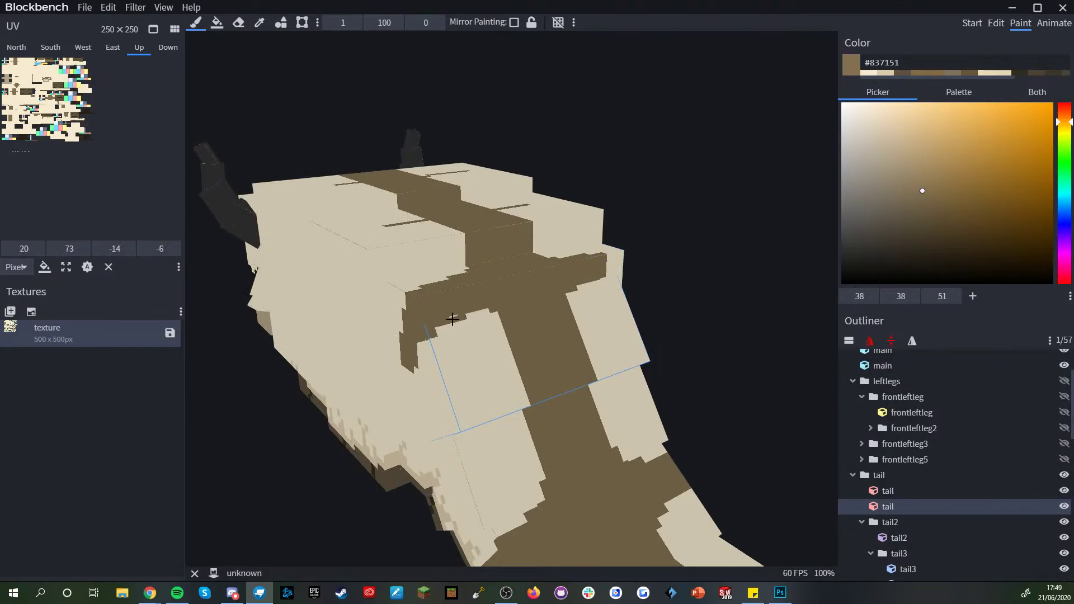
scroll(455, 316, down, 3)
drag(615, 291, 691, 239)
scroll(671, 330, up, 3)
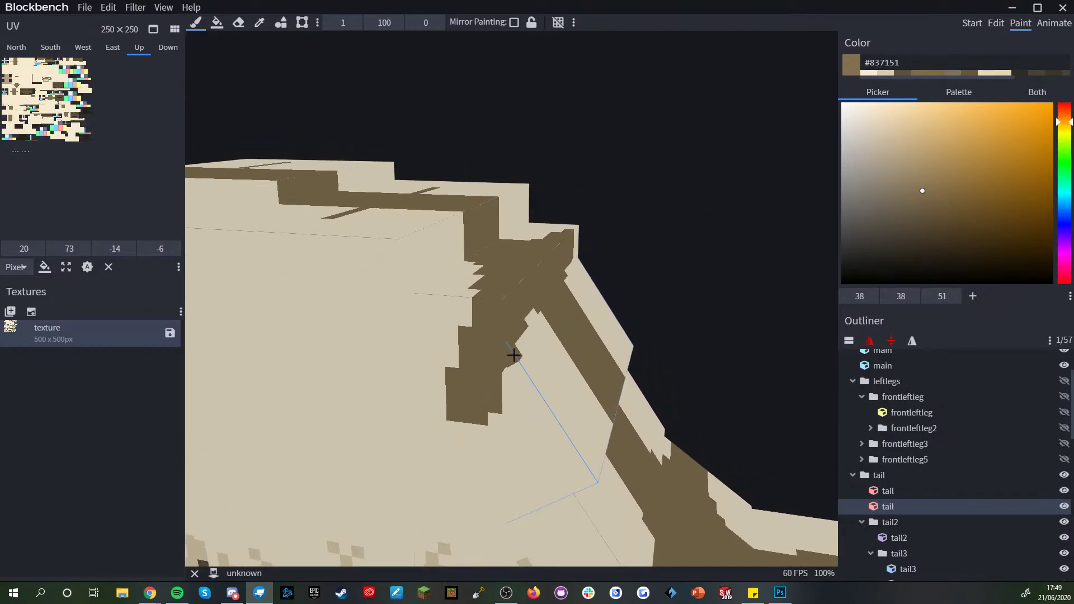
- Clear the cube selection and examine the rear crossbar and west side patch from the side and at an angle
scroll(949, 447, down, 10)
click(942, 482)
scroll(666, 239, down, 5)
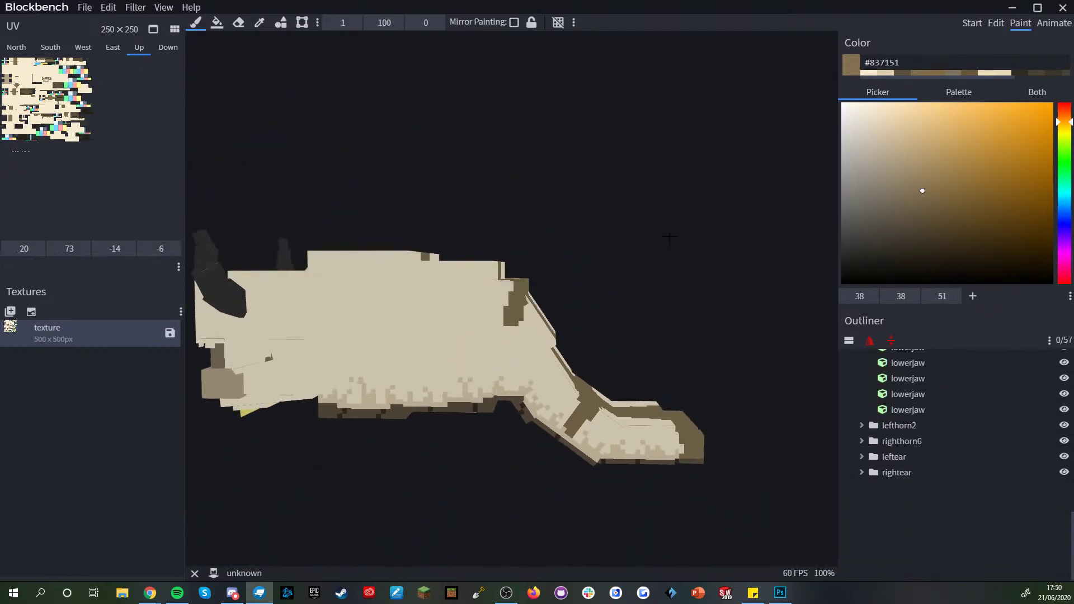
scroll(671, 240, down, 4)
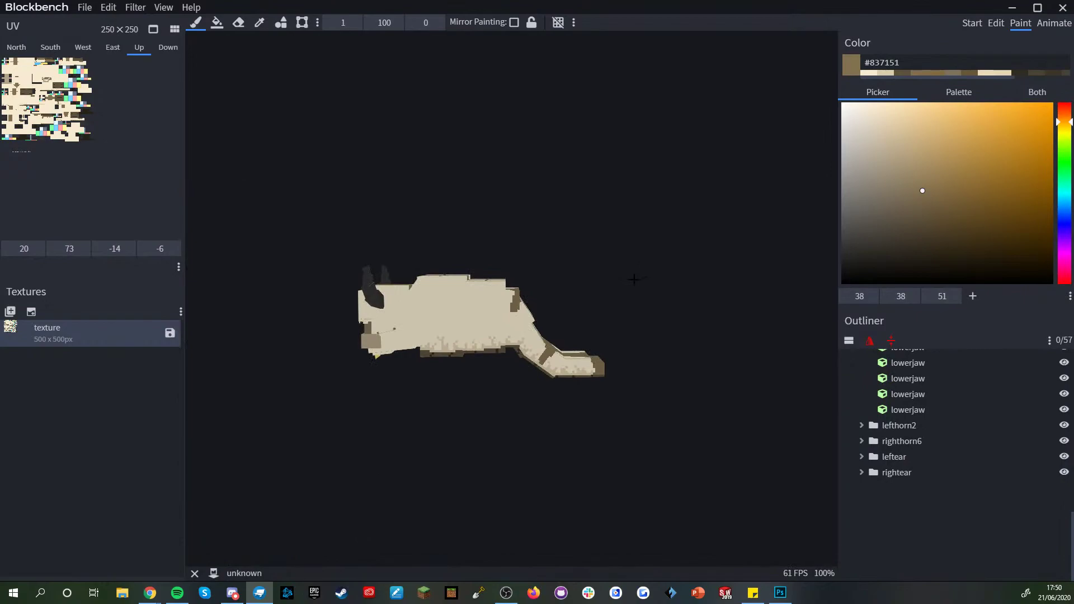
scroll(568, 297, up, 6)
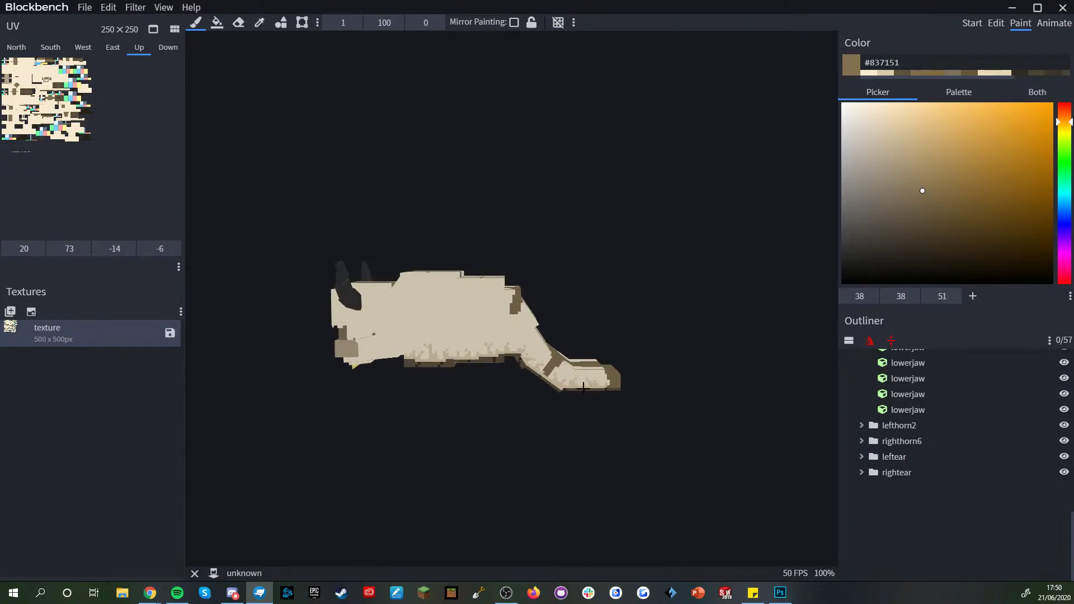
scroll(582, 321, up, 3)
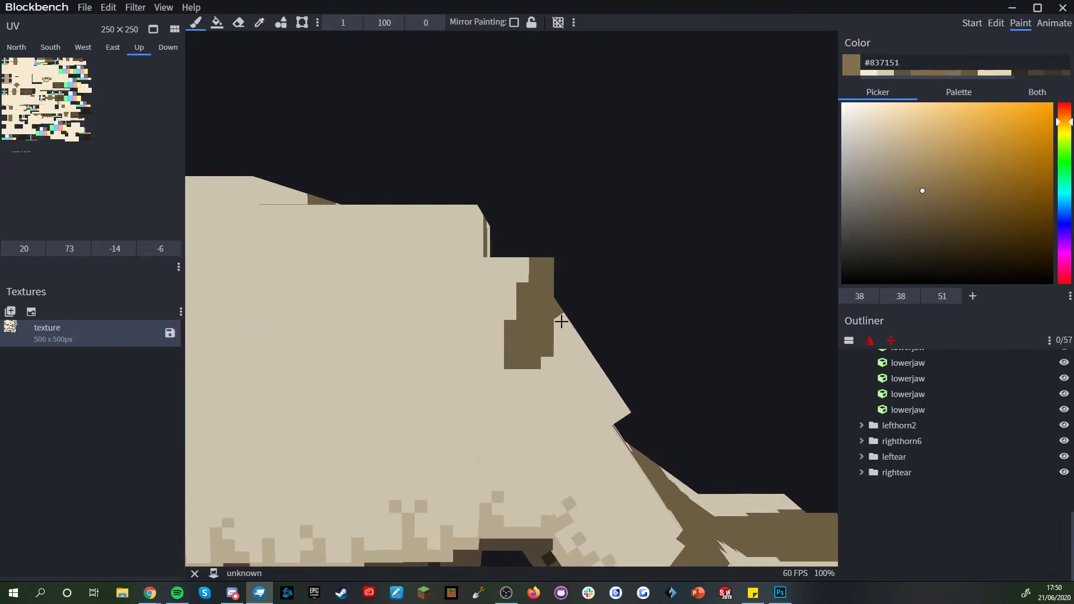
scroll(539, 330, down, 2)
drag(652, 271, 604, 296)
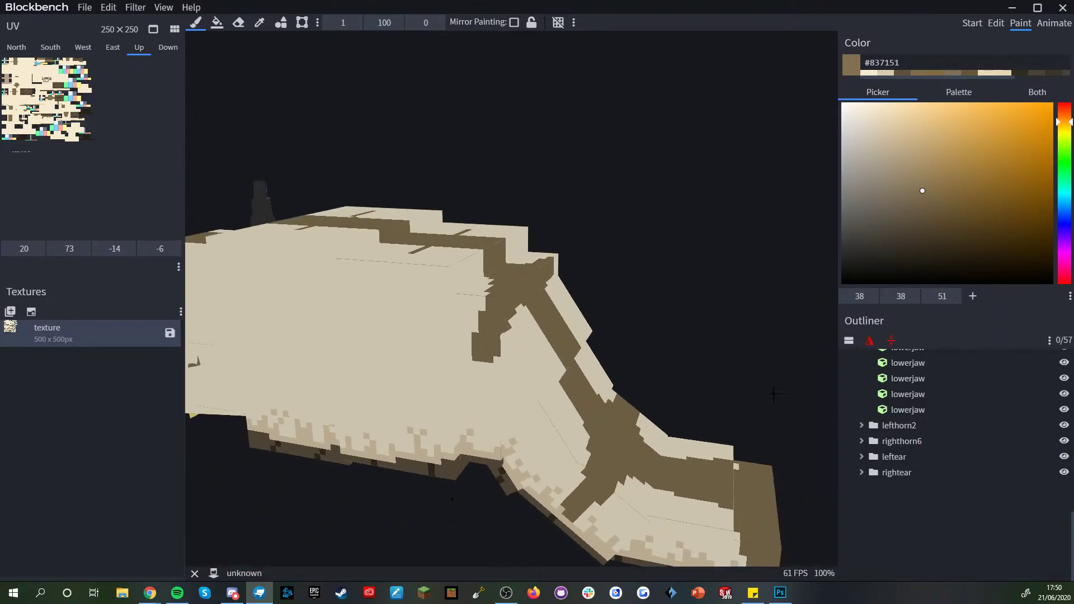
scroll(752, 402, up, 1)
scroll(951, 403, up, 10)
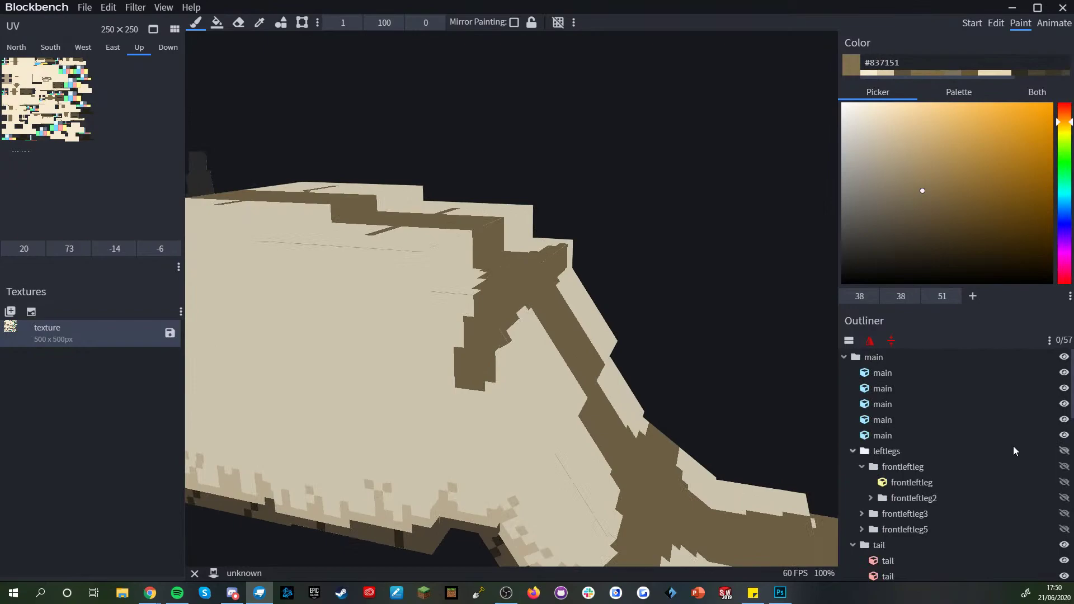
- Show the leftlegs group and trim the front edge of the west side's brown patch with cream #f6ebd1
click(1064, 451)
mouse_move(671, 291)
mouse_down()
mouse_move(706, 242)
mouse_move(690, 330)
mouse_move(690, 315)
mouse_up()
scroll(556, 307, up, 1)
key(alt)
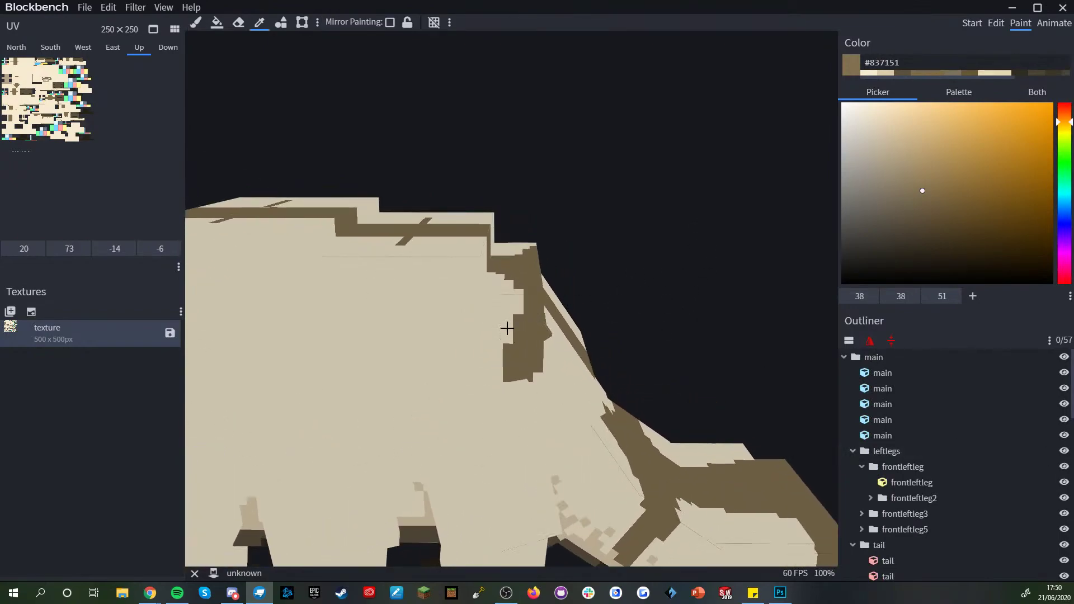
click(509, 328)
mouse_move(502, 363)
mouse_down()
mouse_move(508, 318)
mouse_move(517, 325)
mouse_up()
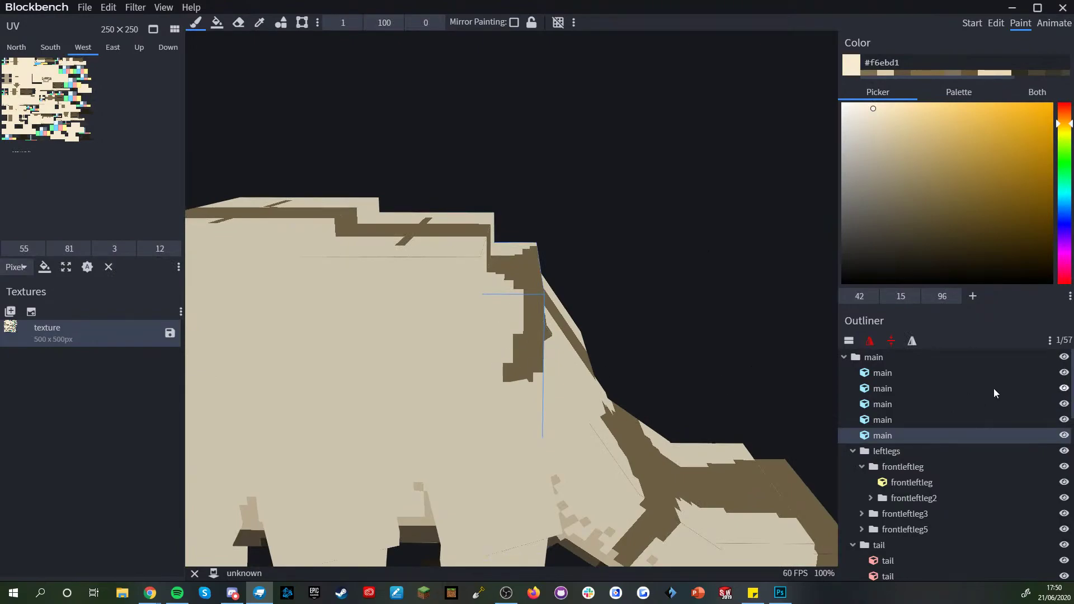
- Hide the leftlegs group and add brown #837151 pixels to the lower end of the west side patch
click(1064, 451)
scroll(562, 369, up, 5)
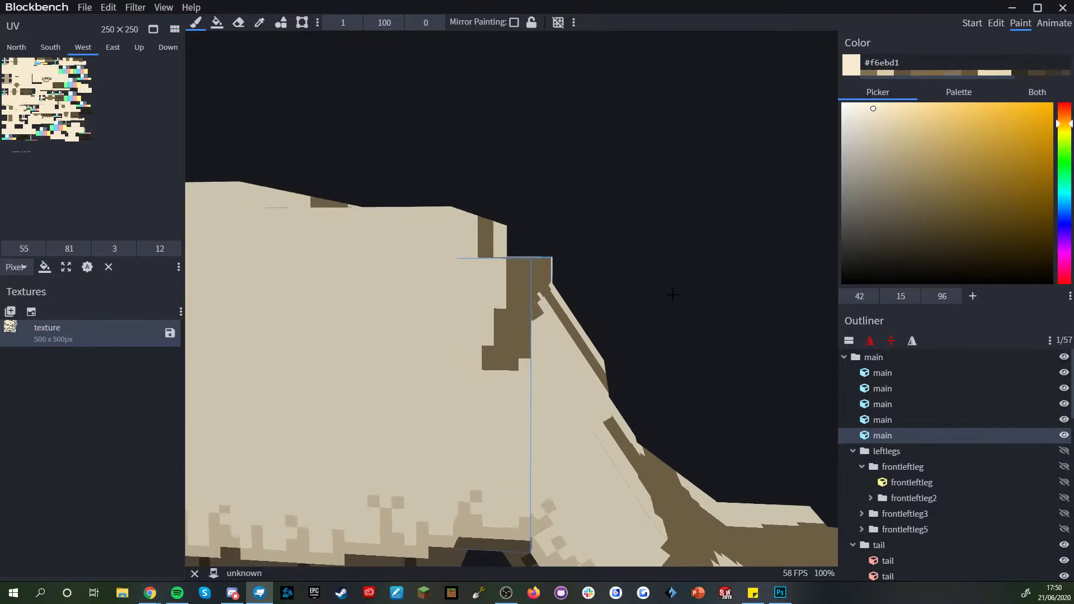
key(c)
click(524, 383)
mouse_move(525, 392)
mouse_down()
mouse_move(510, 398)
mouse_move(515, 416)
mouse_move(544, 378)
mouse_up()
drag(685, 268, 610, 284)
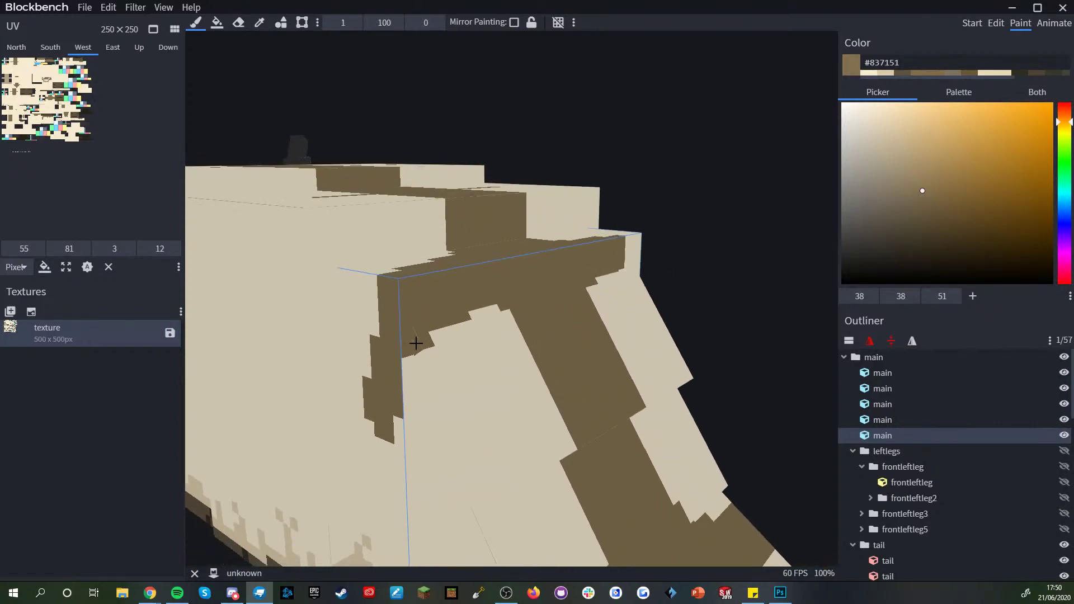
- Reshape the stepped brown edge on the tail cube's upper face, west of the stripe, with brown and cream #f6ebd1 pixels
click(413, 345)
middle_drag(453, 324, 492, 347)
click(453, 338)
mouse_move(453, 338)
mouse_down()
mouse_move(475, 333)
mouse_move(485, 349)
mouse_up()
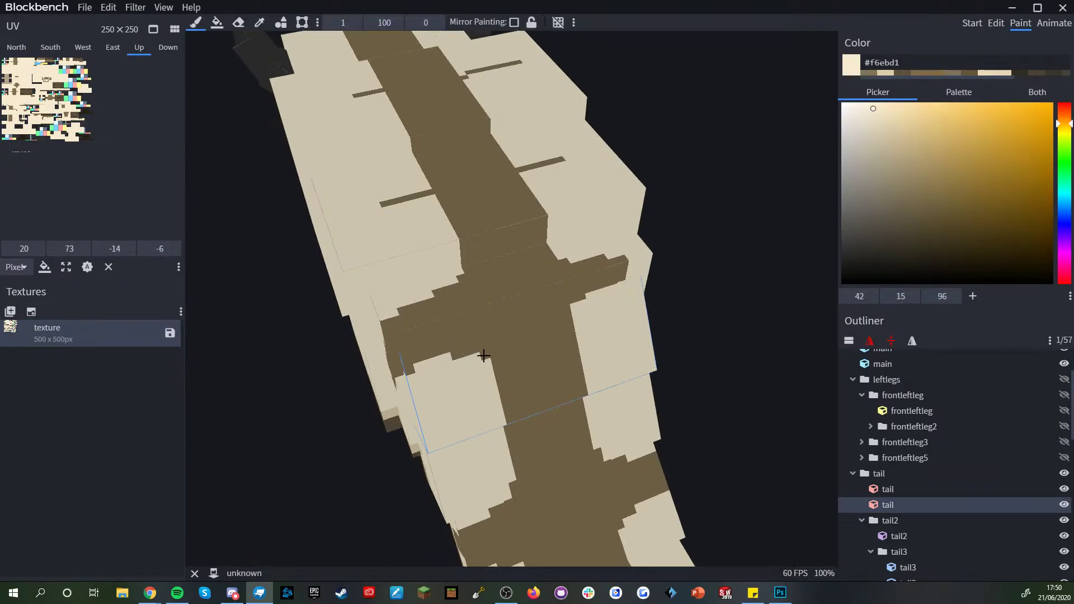
- Paint brown #837151 beneath the crossbar's east half on the tail cube's upper face, beside the stripe
middle_drag(506, 328, 704, 298)
scroll(883, 474, down, 9)
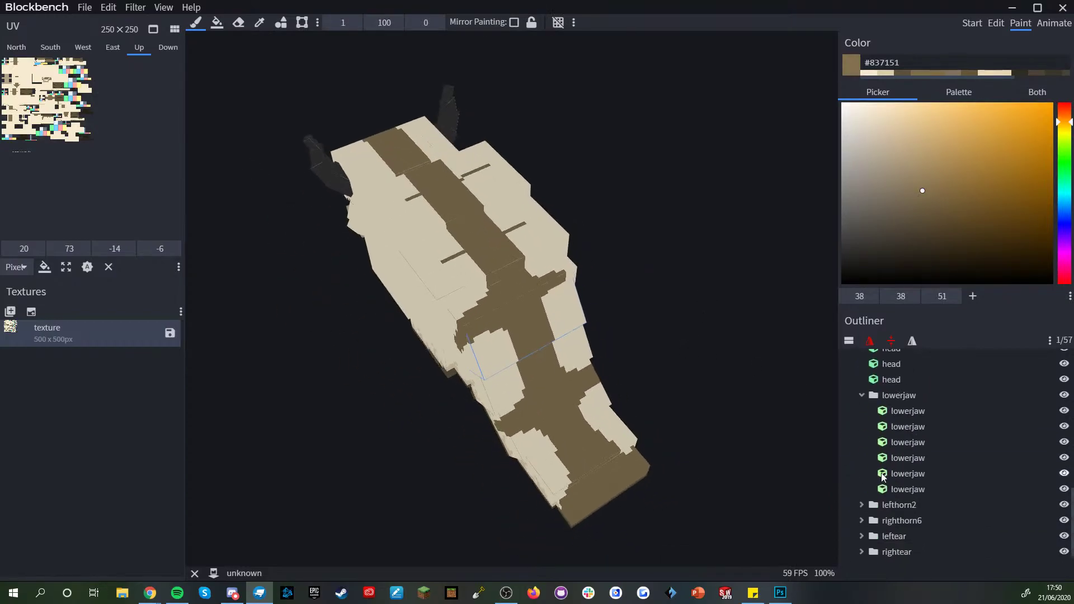
click(908, 547)
drag(778, 369, 689, 331)
scroll(585, 304, up, 4)
click(585, 305)
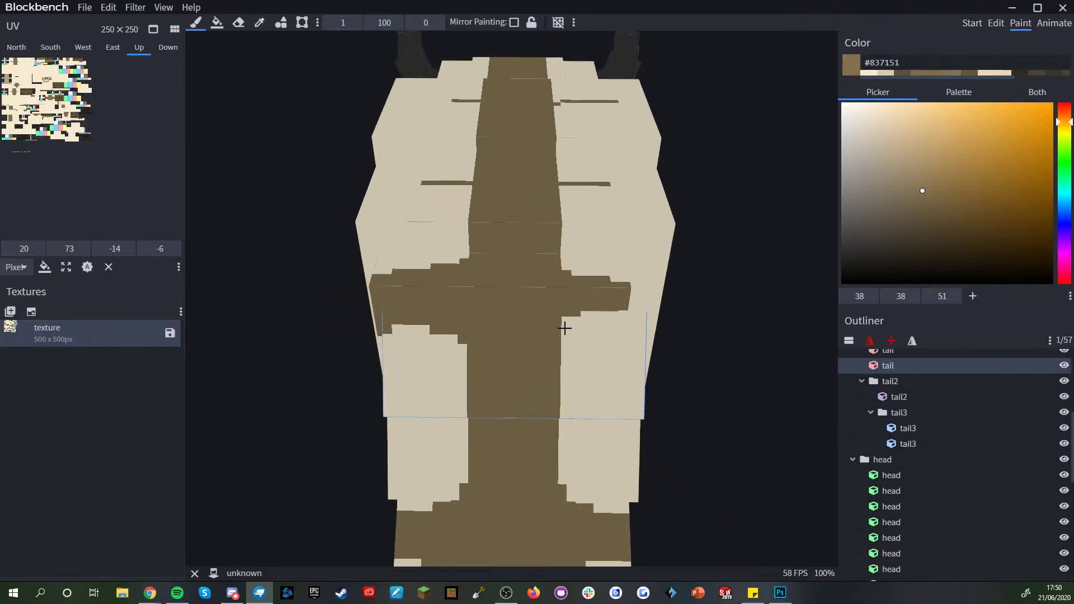
mouse_move(622, 311)
mouse_down()
mouse_move(645, 261)
mouse_move(671, 321)
mouse_up()
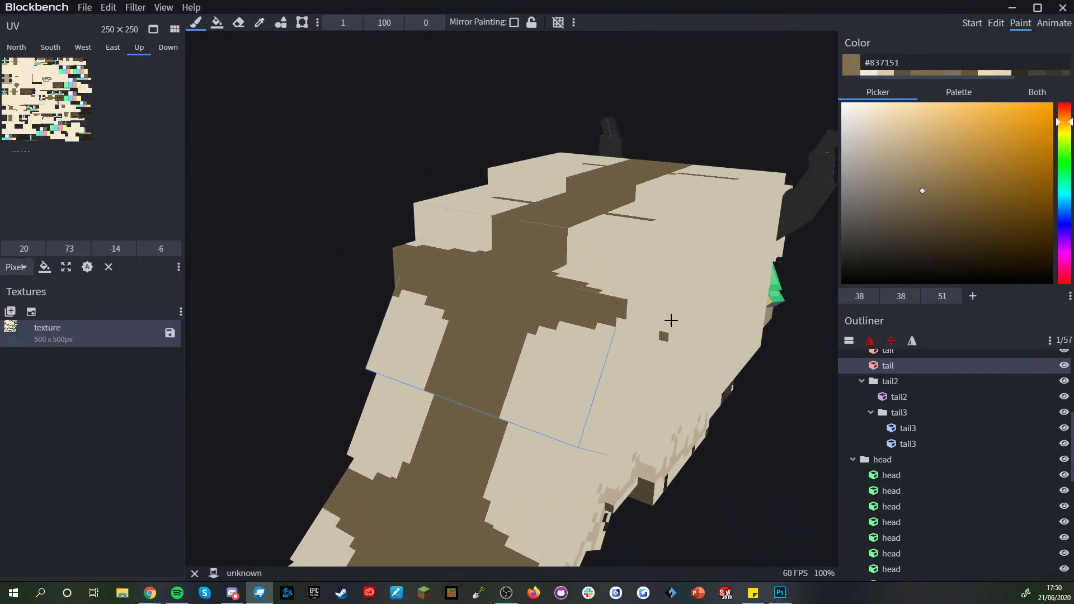
- Cover the stray brown pixel on the body's east side with cream and extend the crossbar to the east corner in brown #837151
alt+click(671, 321)
click(661, 332)
alt+click(595, 297)
drag(338, 283, 388, 348)
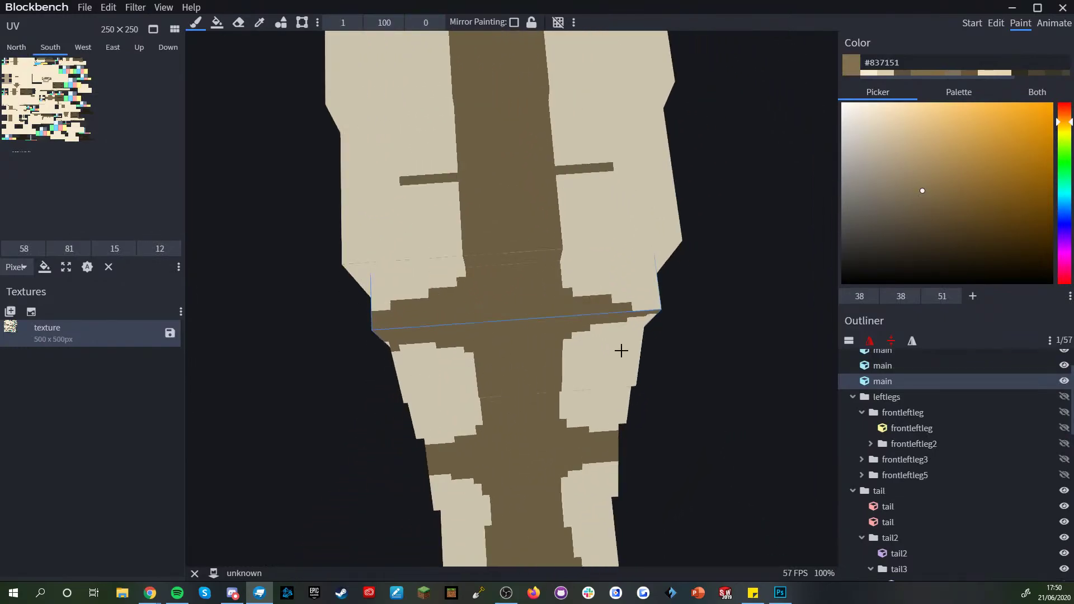
scroll(619, 339, up, 4)
mouse_move(586, 280)
mouse_down()
mouse_move(683, 295)
mouse_move(718, 316)
mouse_move(693, 221)
mouse_move(726, 261)
mouse_move(643, 297)
mouse_up()
scroll(725, 318, down, 1)
click(616, 294)
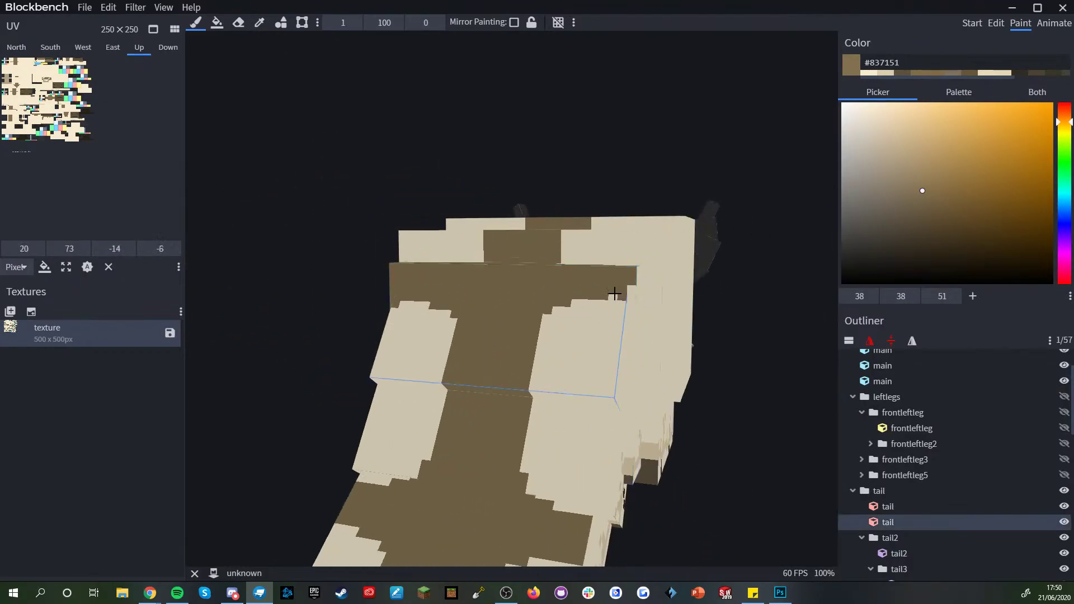
- Refine the stepped lower edge of the brown band on the tail cube's upper face, east of the stripe
drag(711, 355, 766, 394)
scroll(767, 393, up, 2)
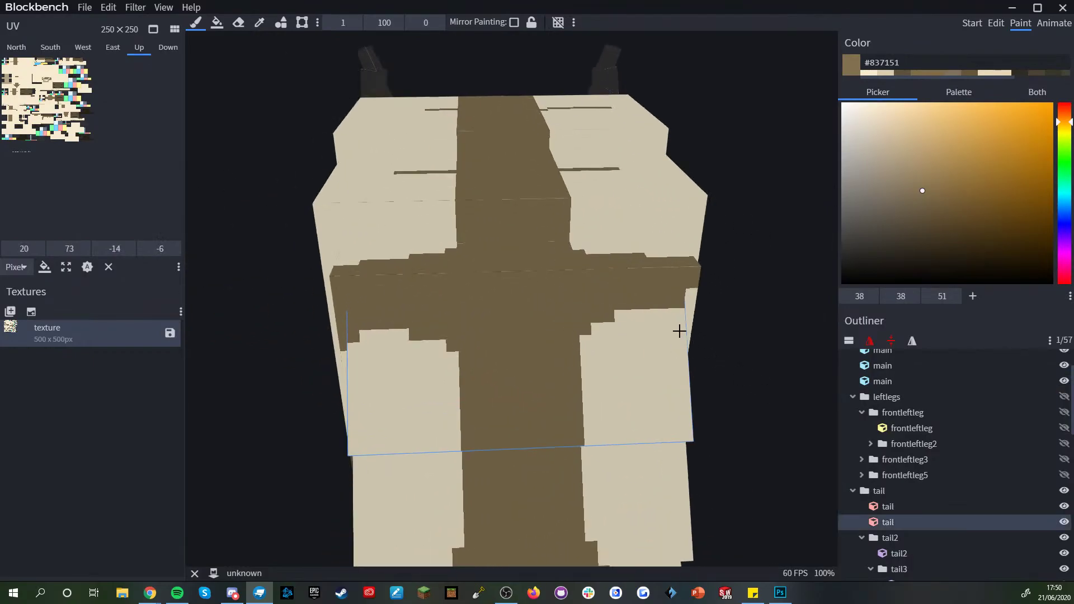
mouse_move(621, 314)
mouse_down()
mouse_move(687, 325)
mouse_move(632, 317)
mouse_up()
click(668, 314)
alt+click(656, 324)
alt+click(628, 305)
- Paint brown #837151 down the east edge of the rear main cube's south face and clear the cube selection
drag(733, 322, 669, 292)
drag(669, 294, 670, 324)
scroll(670, 309, down, 3)
mouse_move(362, 327)
mouse_down()
mouse_move(447, 328)
mouse_move(362, 312)
mouse_move(585, 312)
mouse_up()
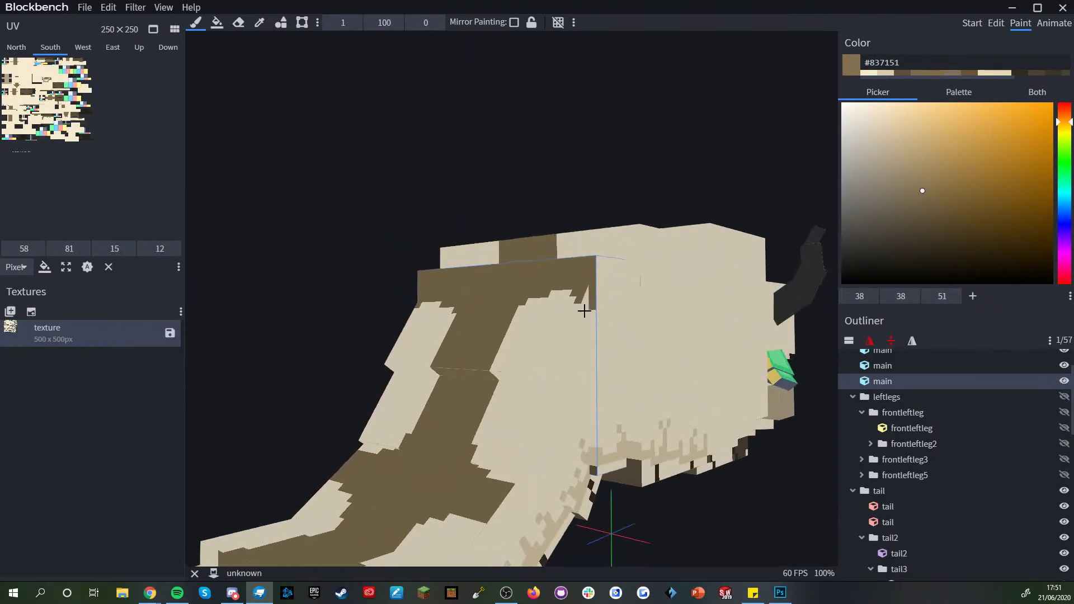
mouse_move(349, 274)
mouse_down()
mouse_move(410, 326)
mouse_move(537, 335)
mouse_up()
scroll(686, 369, down, 5)
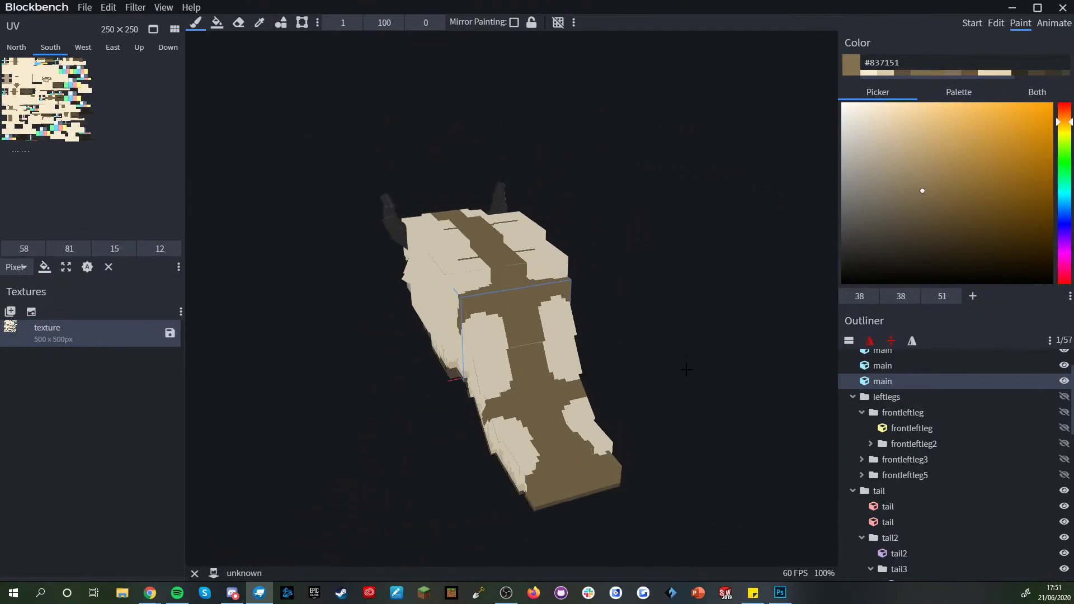
scroll(682, 363, up, 5)
drag(683, 363, 758, 363)
scroll(874, 454, down, 9)
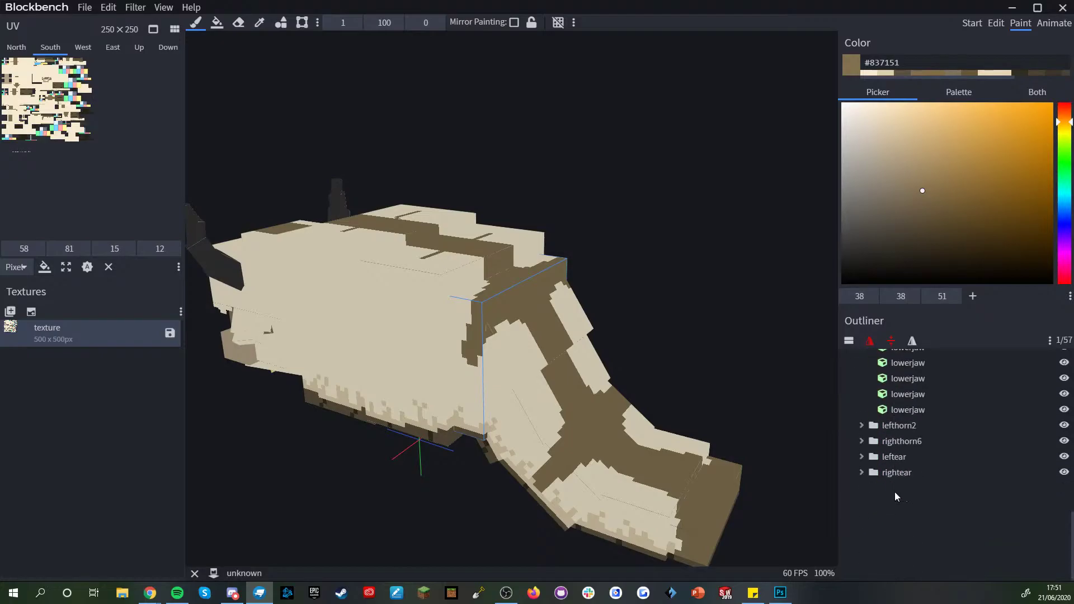
click(893, 487)
- Examine the finished rear crossbar and west side patch from several angles and distances
scroll(623, 300, down, 5)
drag(623, 301, 705, 260)
scroll(695, 249, up, 5)
scroll(561, 264, down, 7)
scroll(582, 280, up, 5)
scroll(582, 280, up, 5)
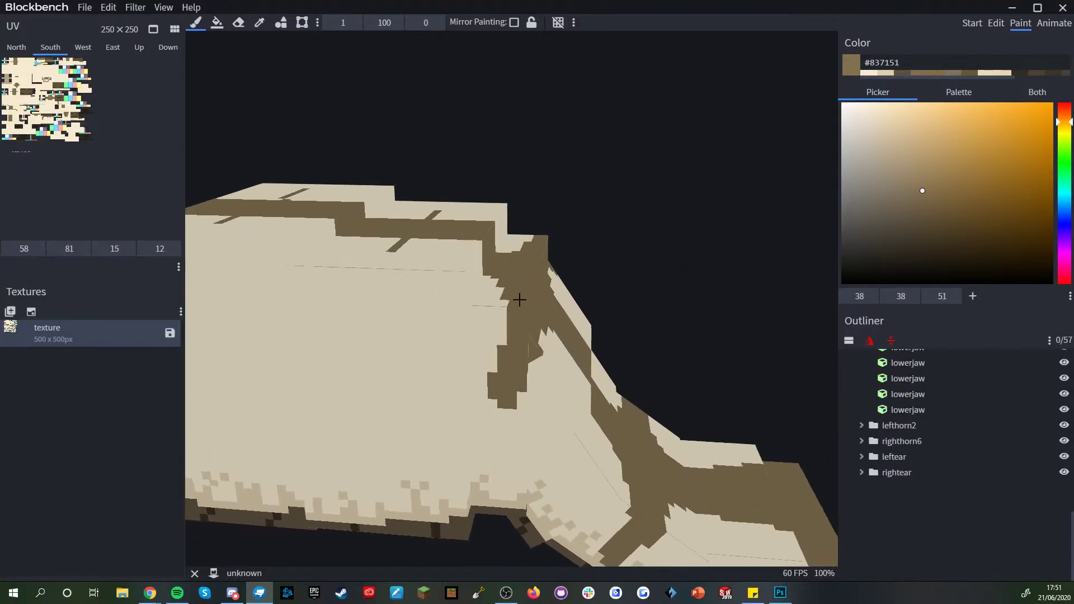
scroll(654, 281, down, 1)
drag(655, 281, 667, 307)
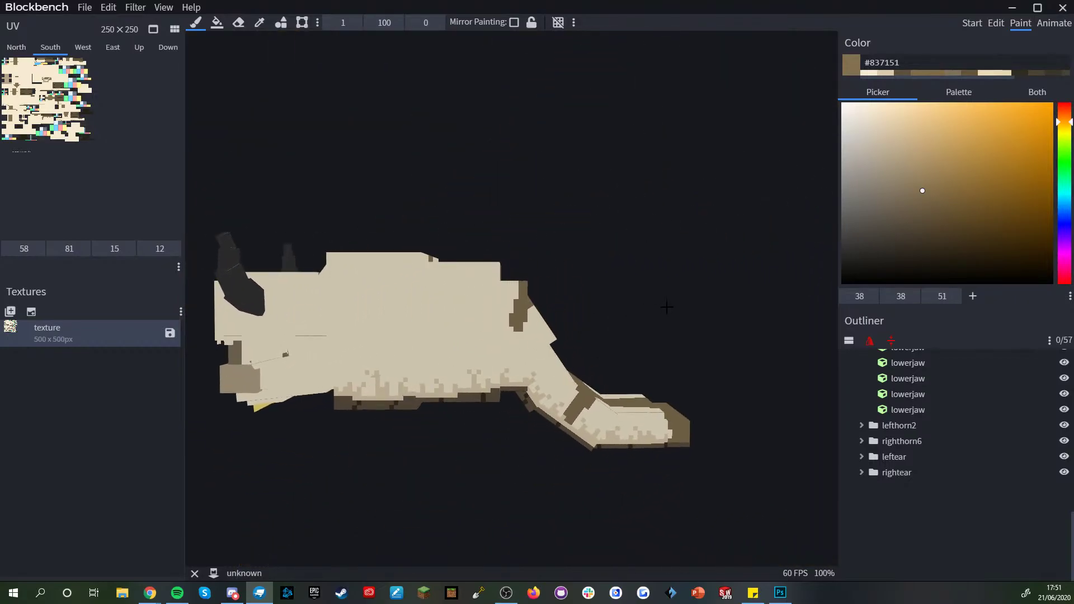
scroll(703, 286, up, 2)
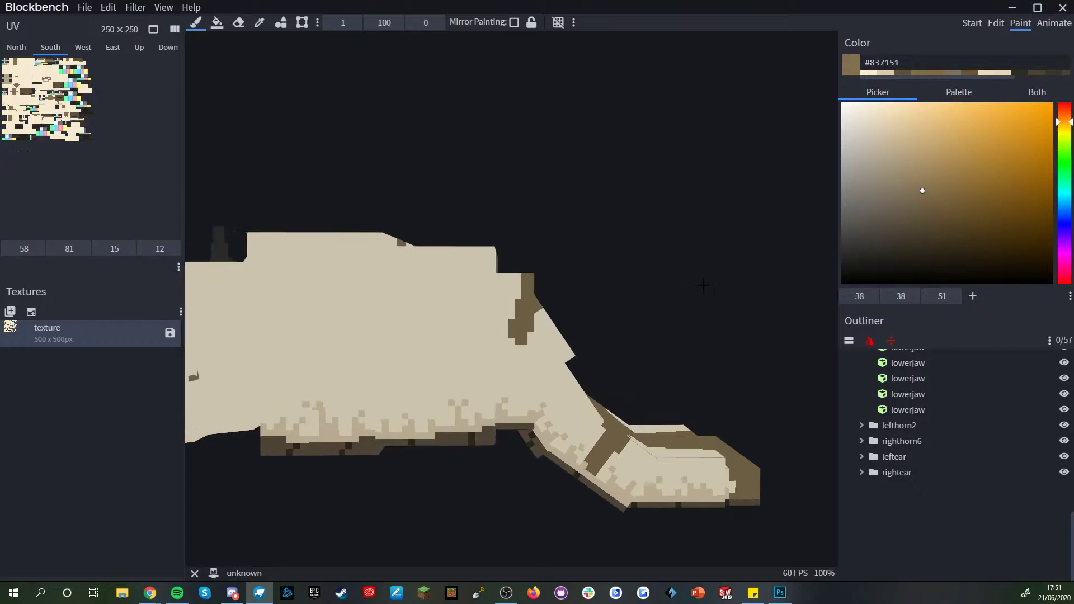
drag(604, 262, 688, 263)
scroll(998, 387, up, 5)
- Show the leftlegs group again and turn on shading to view the creature from its west side
scroll(1036, 416, up, 6)
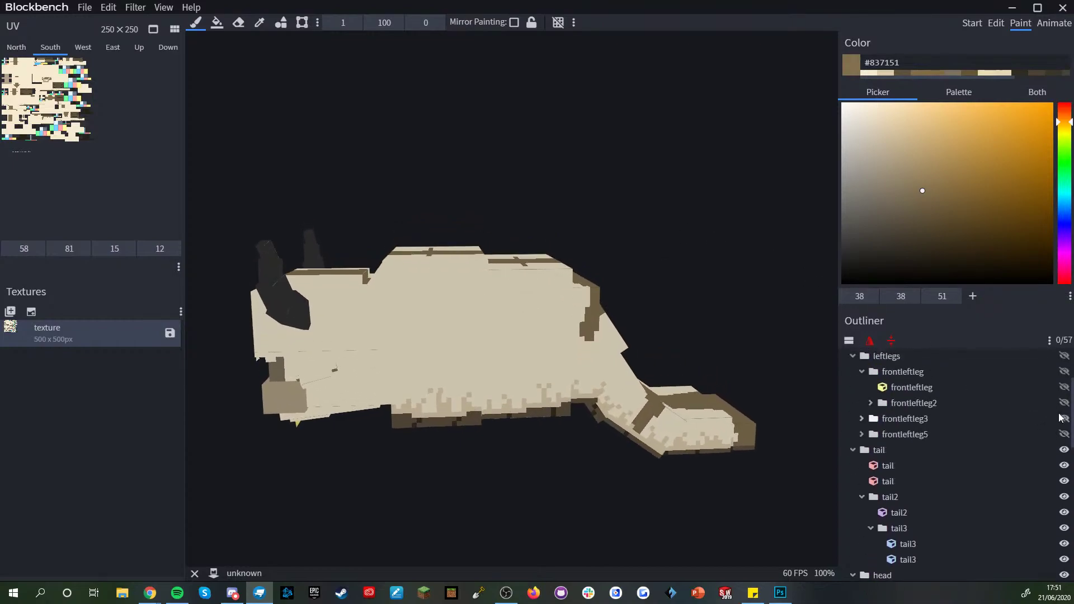
click(1064, 412)
drag(559, 503, 545, 454)
click(163, 7)
click(188, 59)
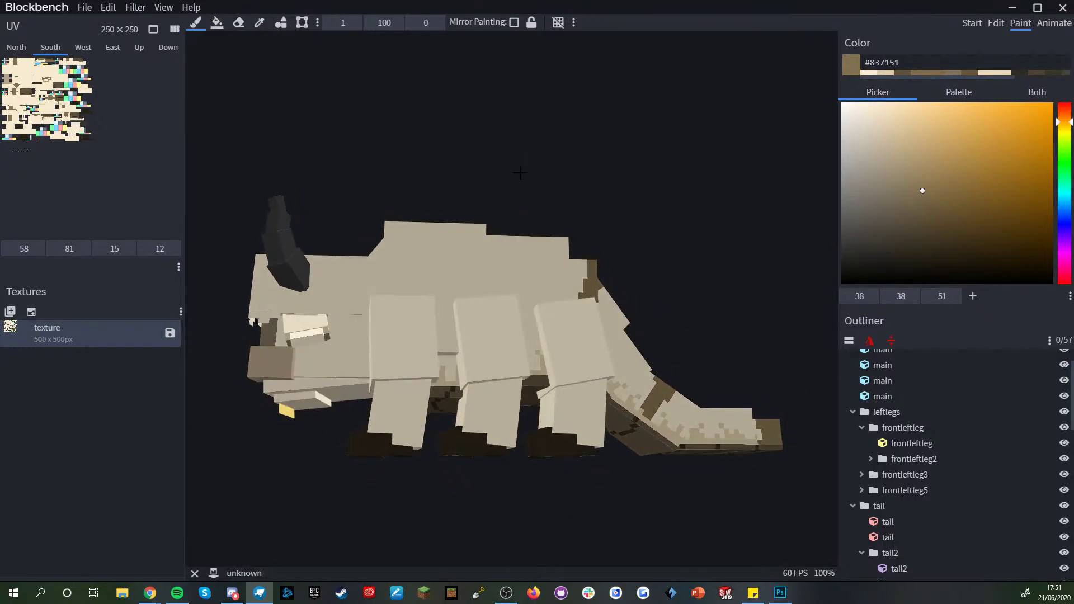
drag(532, 284, 529, 298)
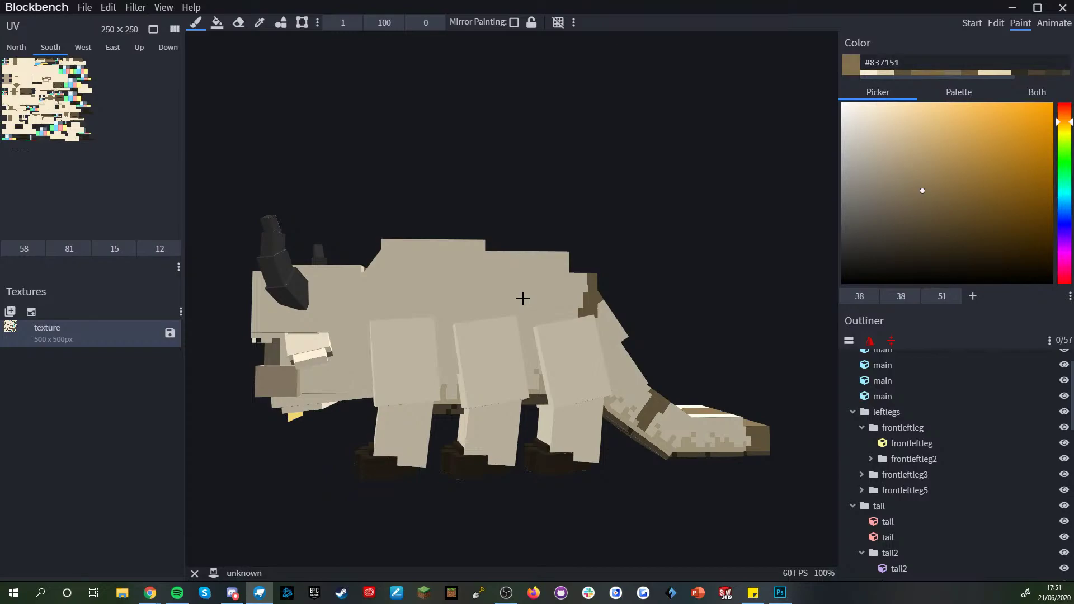
- Mark stripe positions with brown #837151 dots on the west faces of the two main body cubes and compare them with the back markings
click(509, 291)
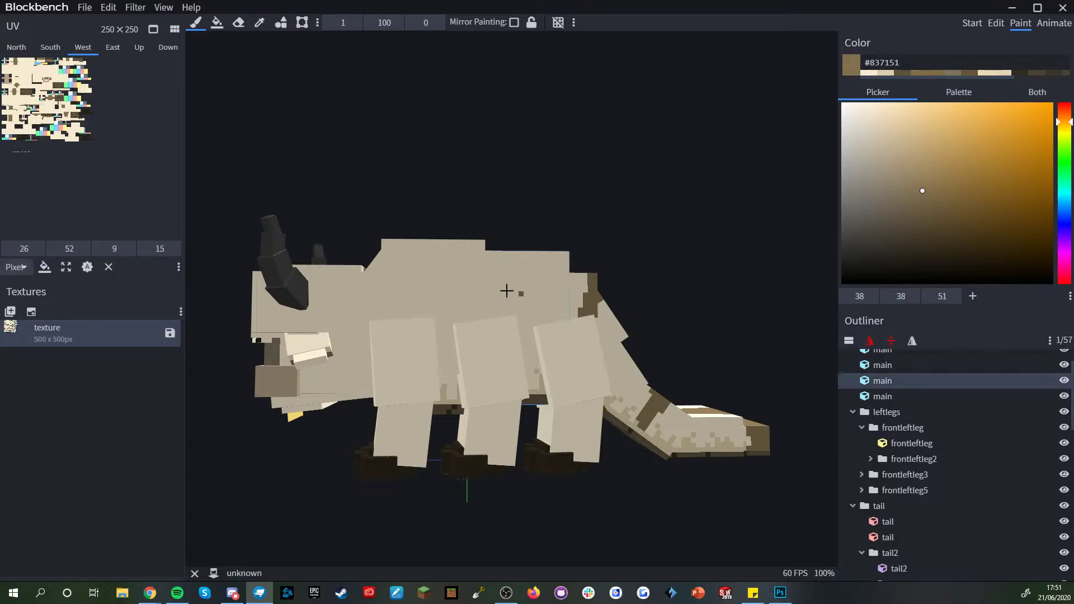
click(439, 278)
mouse_move(565, 190)
mouse_down()
mouse_move(562, 245)
mouse_move(578, 192)
mouse_move(486, 263)
mouse_move(472, 256)
mouse_up()
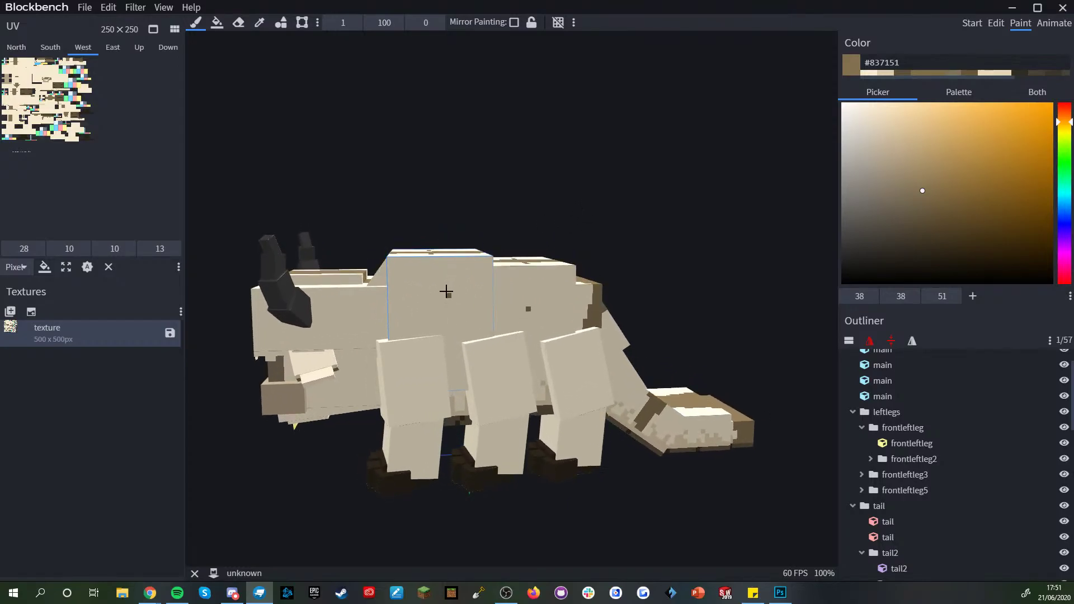
scroll(444, 294, down, 4)
click(513, 302)
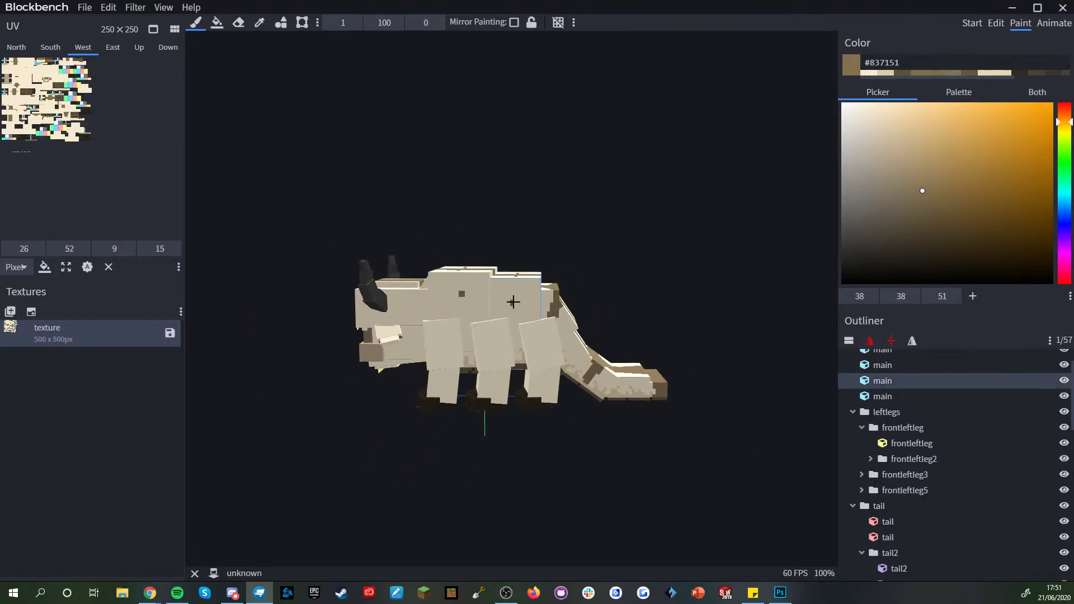
drag(560, 250, 642, 267)
scroll(591, 206, down, 6)
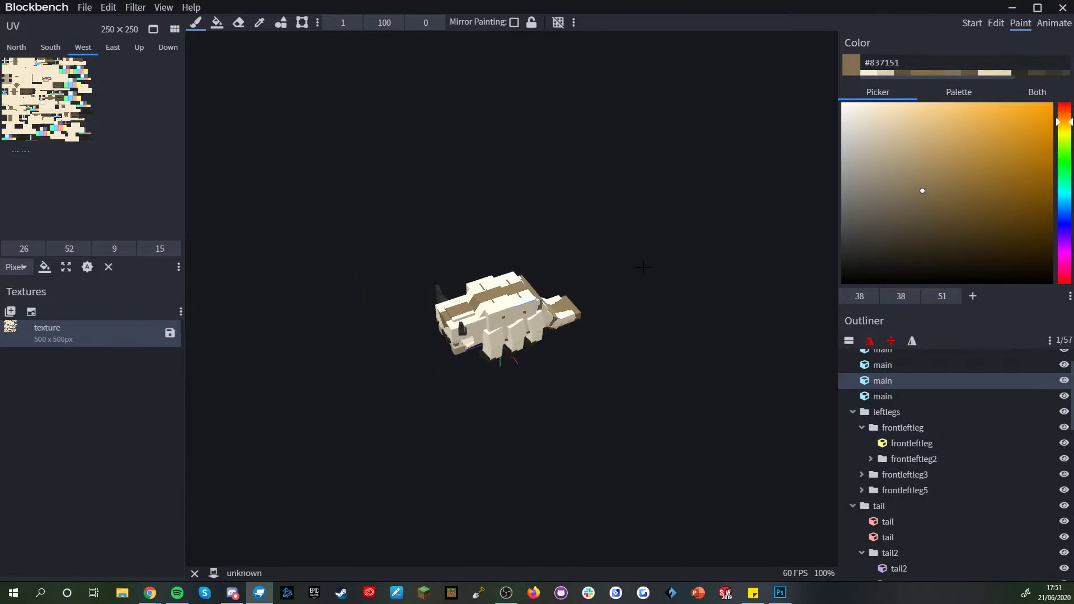
scroll(541, 213, up, 3)
scroll(541, 214, up, 5)
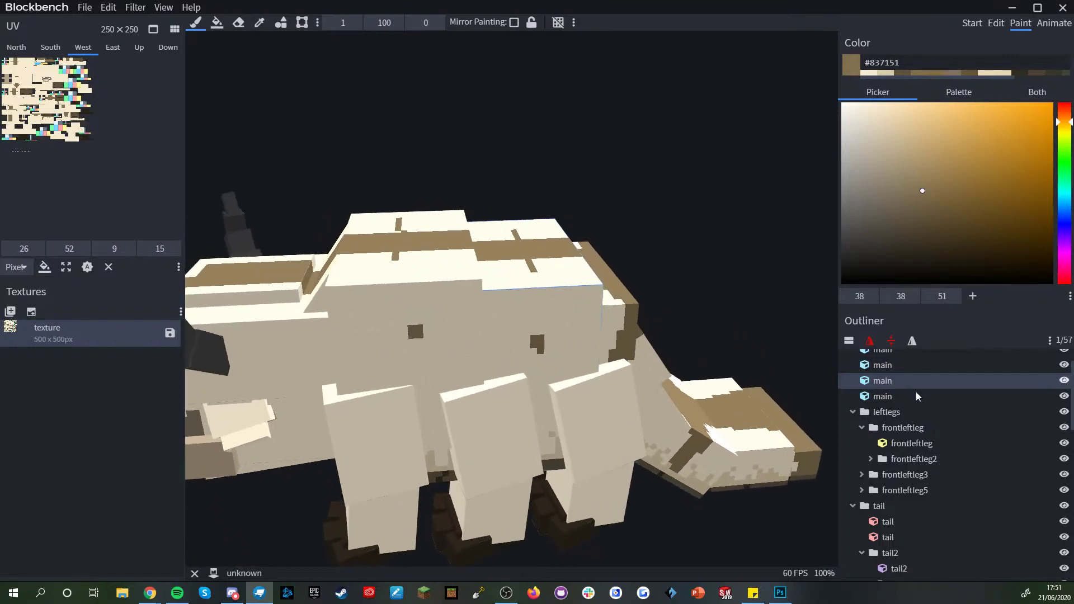
- Hide the leftlegs group and paint a brown #837151 stripe down the front main cube's west face with brush size 3
click(1054, 412)
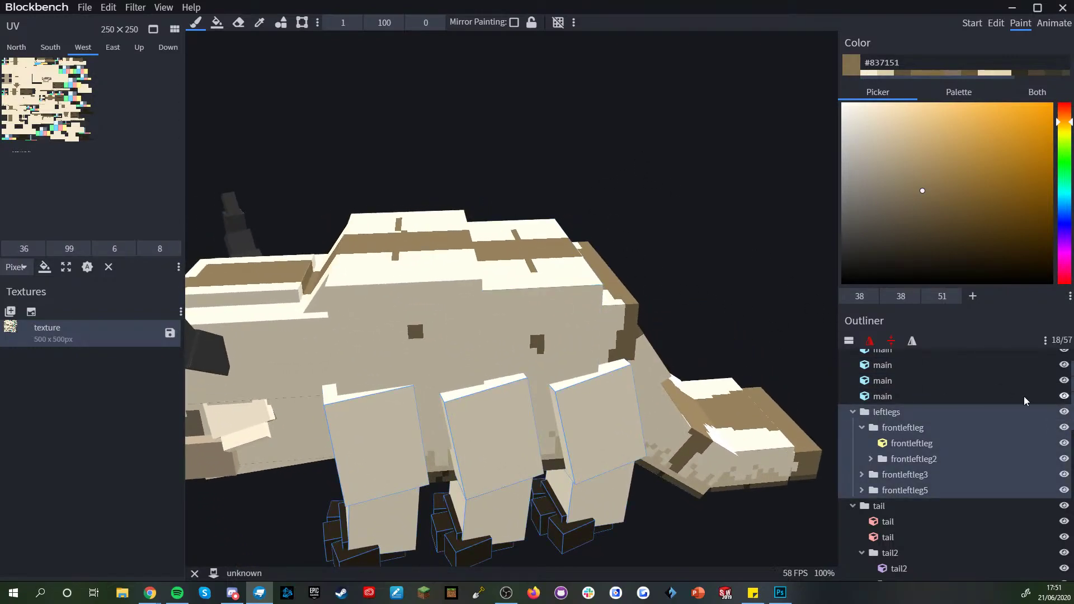
click(1063, 412)
double_click(354, 26)
drag(386, 168, 387, 146)
drag(413, 285, 404, 271)
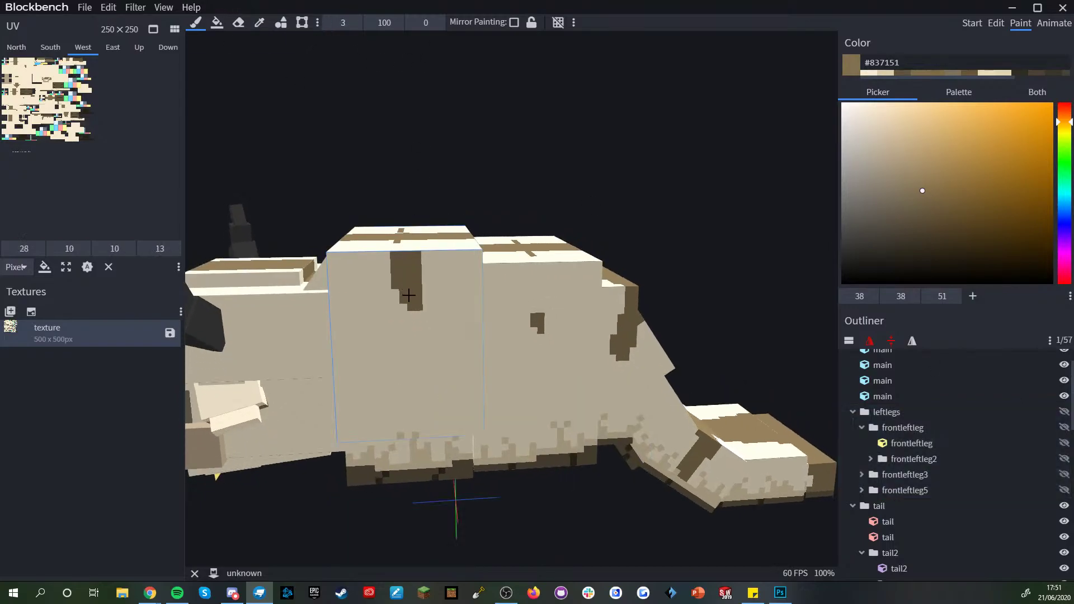
- Paint a tapering brown #837151 stripe down the rear main cube's west face and touch up its stepped outline
mouse_move(545, 305)
mouse_down()
mouse_move(532, 268)
mouse_move(528, 305)
mouse_move(529, 252)
mouse_up()
key(ctrl+z)
key(ctrl+z)
middle_drag(551, 253, 546, 297)
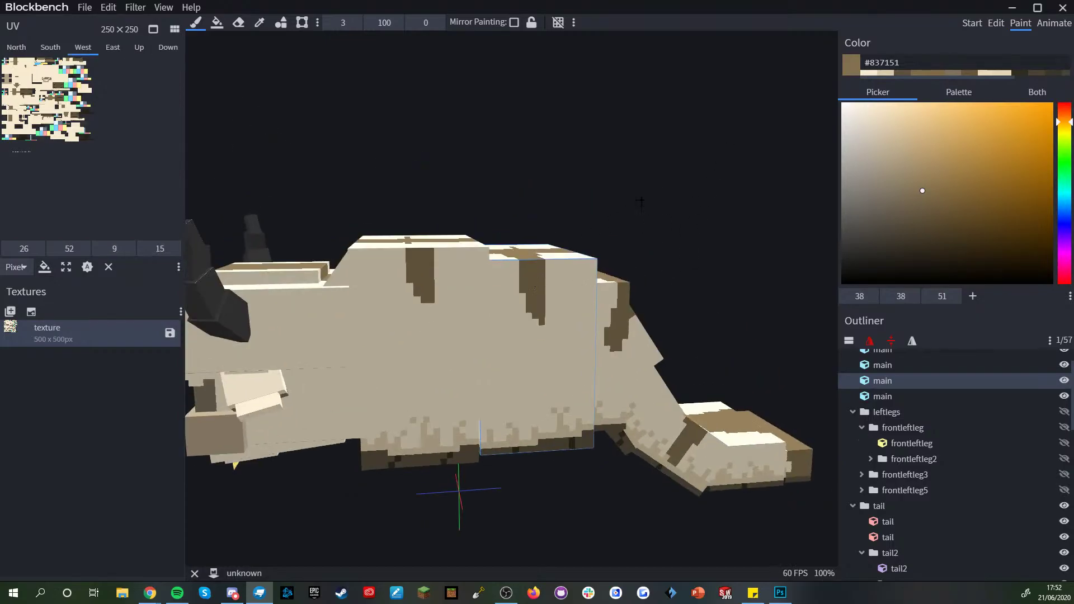
drag(634, 206, 626, 215)
scroll(590, 272, up, 3)
alt+click(547, 342)
click(539, 347)
alt+click(537, 296)
drag(543, 284, 544, 260)
- Shape the brown crossbar on the rear main cube's upper face with stepped edges running out to the side
middle_drag(542, 242, 553, 281)
mouse_move(552, 281)
mouse_down()
mouse_move(616, 293)
mouse_move(609, 312)
mouse_move(573, 287)
mouse_move(631, 275)
mouse_up()
alt+click(593, 336)
drag(592, 333, 645, 323)
alt+click(626, 295)
drag(628, 277, 574, 277)
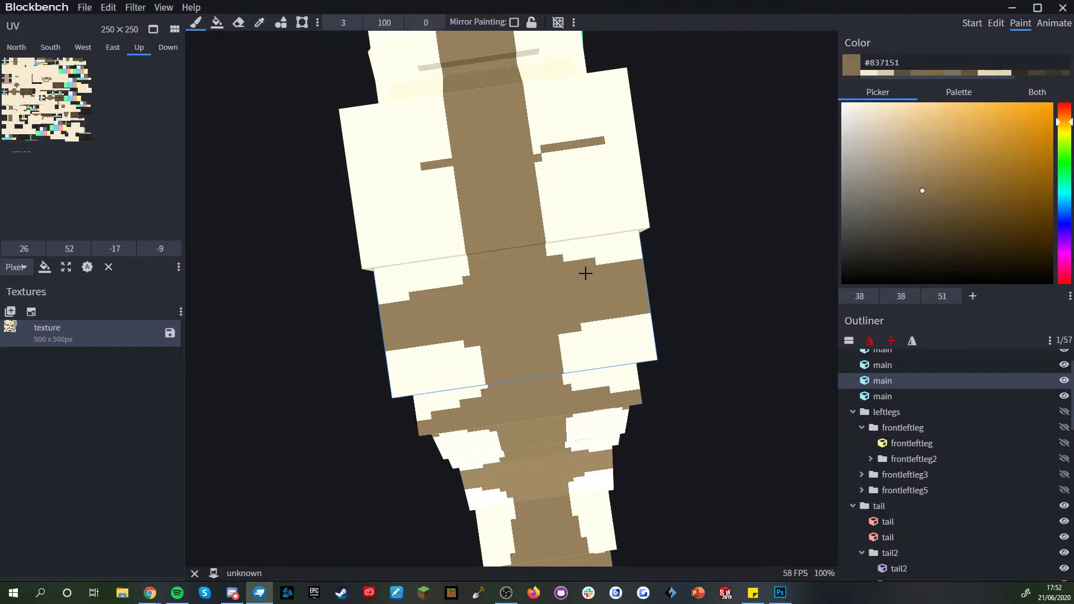
- Examine the rear main cube's crossbar from behind and above with no cube selected
scroll(642, 294, down, 6)
drag(650, 293, 688, 270)
scroll(649, 256, down, 4)
middle_drag(649, 255, 408, 439)
scroll(618, 439, up, 6)
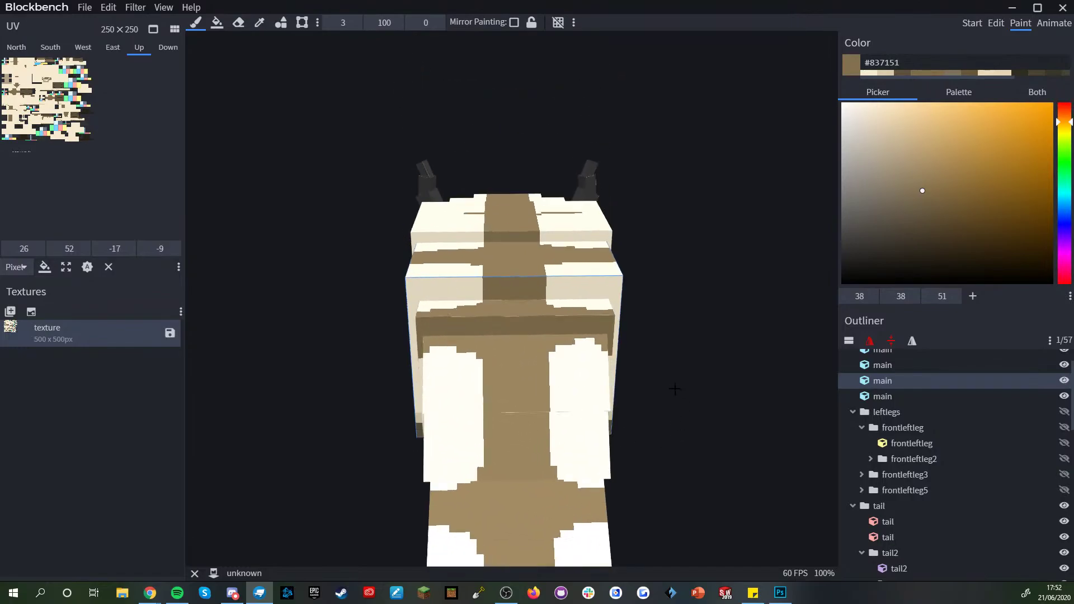
scroll(335, 134, up, 3)
click(329, 23)
click(329, 23)
drag(256, 110, 463, 170)
scroll(541, 420, down, 5)
drag(540, 420, 599, 376)
scroll(898, 465, down, 9)
click(892, 491)
drag(572, 419, 700, 456)
scroll(692, 410, up, 4)
drag(691, 409, 650, 241)
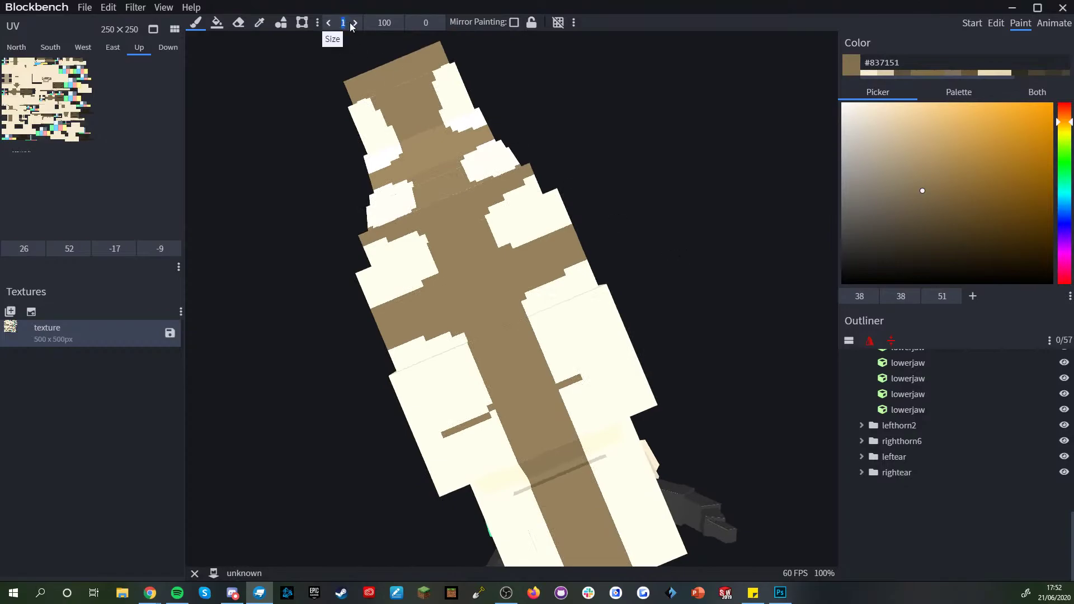
- Set the brush size to 3 and paint the east arm of a brown crossbar on the front main cube's upper face
text(3)
mouse_move(323, 376)
mouse_down()
mouse_move(303, 226)
mouse_move(333, 184)
mouse_move(269, 318)
mouse_up()
mouse_move(495, 285)
mouse_down()
mouse_move(463, 290)
mouse_move(482, 273)
mouse_up()
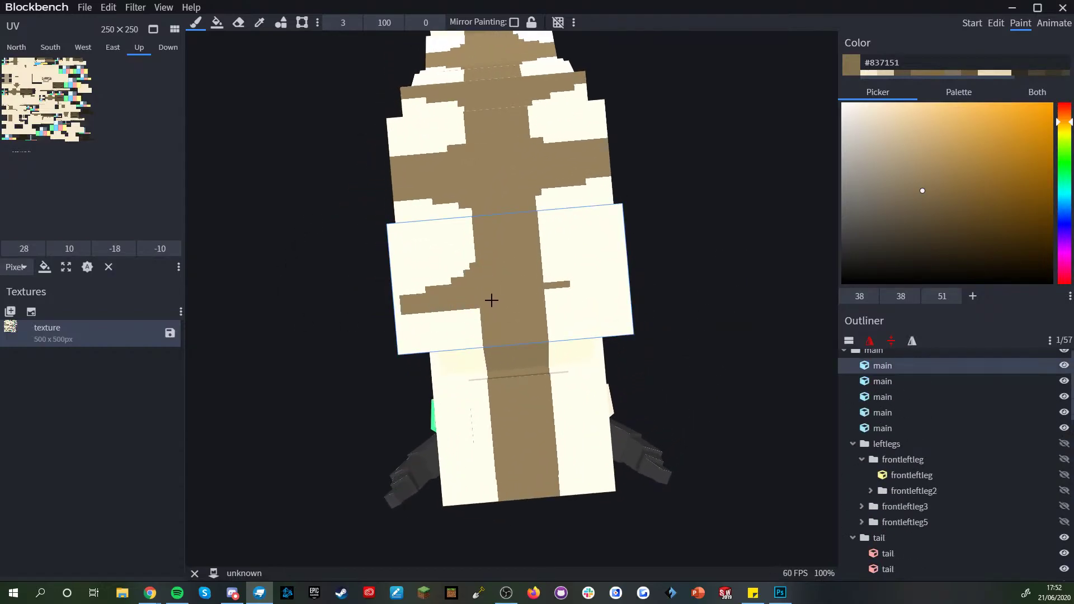
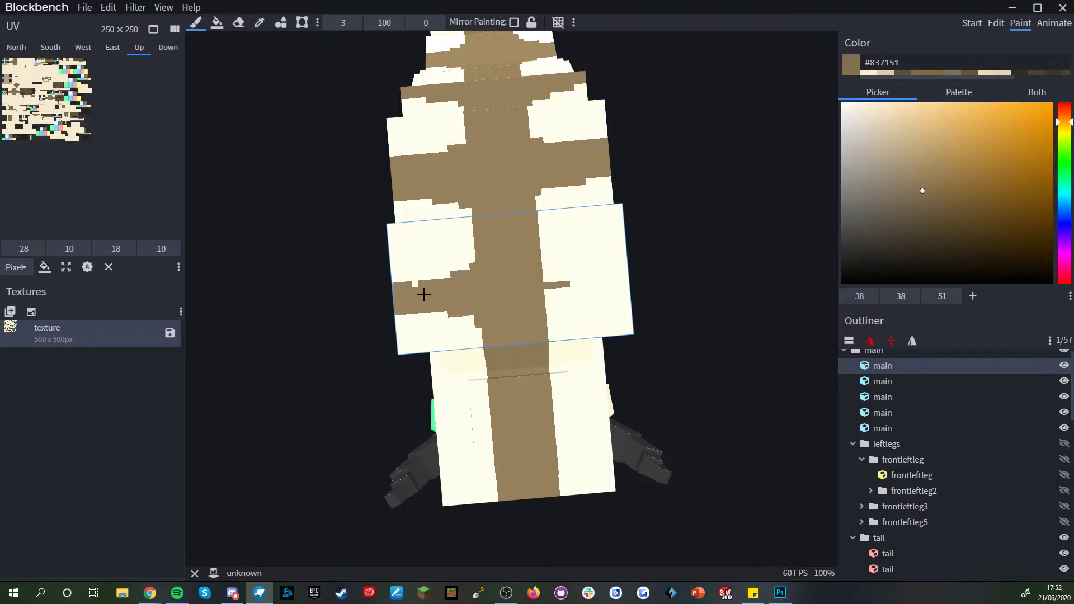
- Paint the west arm of the front main cube's crossbar and step its edges with cream #f6ebd1
mouse_move(552, 279)
mouse_down()
mouse_move(590, 283)
mouse_move(548, 295)
mouse_move(617, 279)
mouse_move(653, 227)
mouse_move(653, 263)
mouse_up()
scroll(651, 286, up, 4)
key(c)
click(584, 284)
key(b)
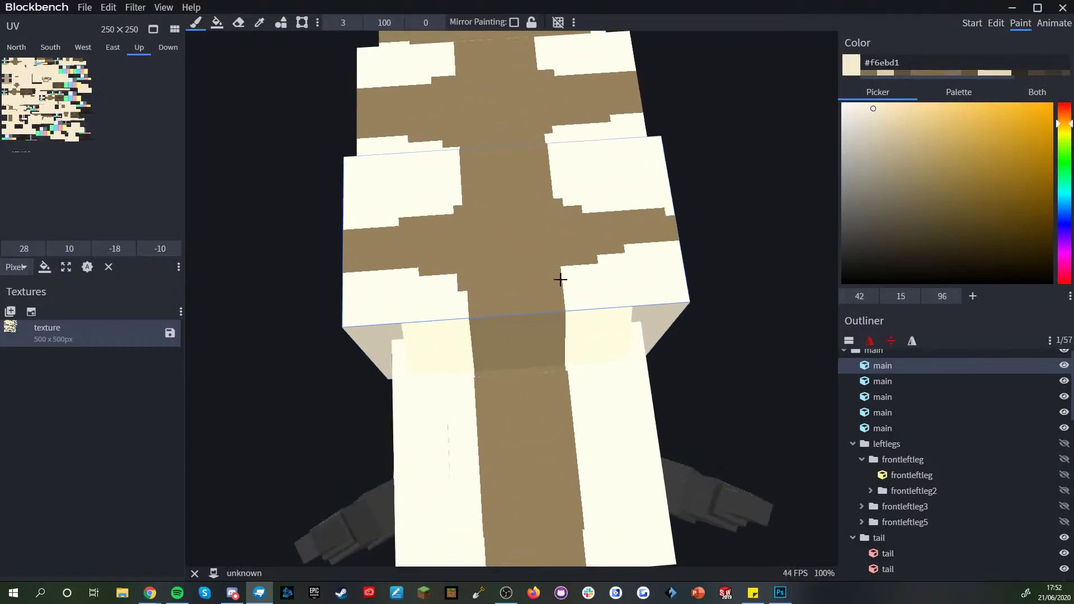
alt+click(528, 269)
- Widen the west arm of the front main cube's crossbar and rework its front edge in brown and cream
scroll(534, 269, down, 5)
drag(637, 267, 575, 172)
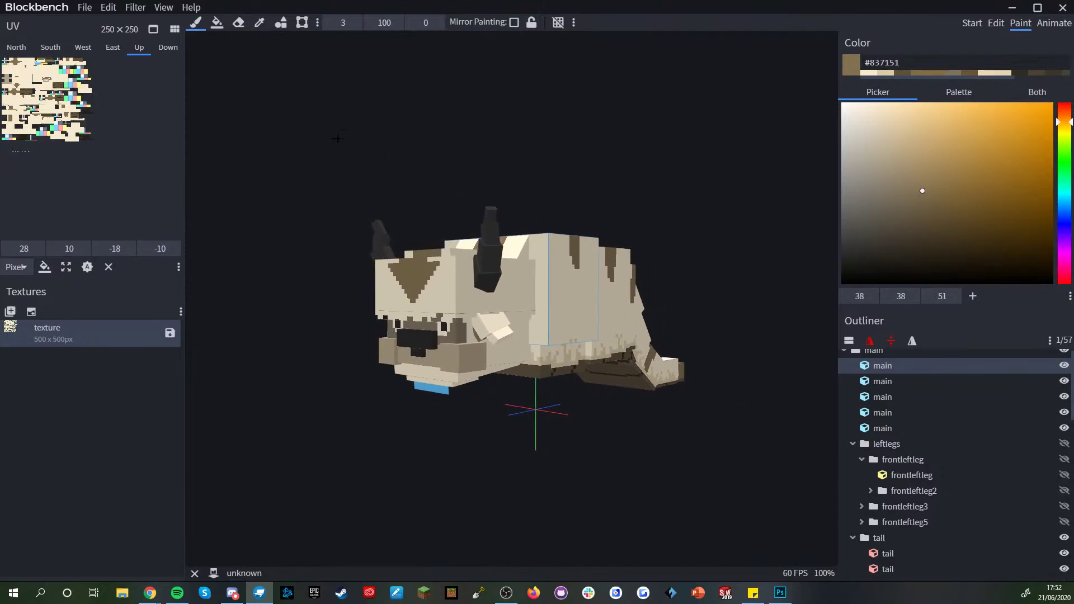
drag(654, 241, 670, 376)
scroll(665, 375, up, 4)
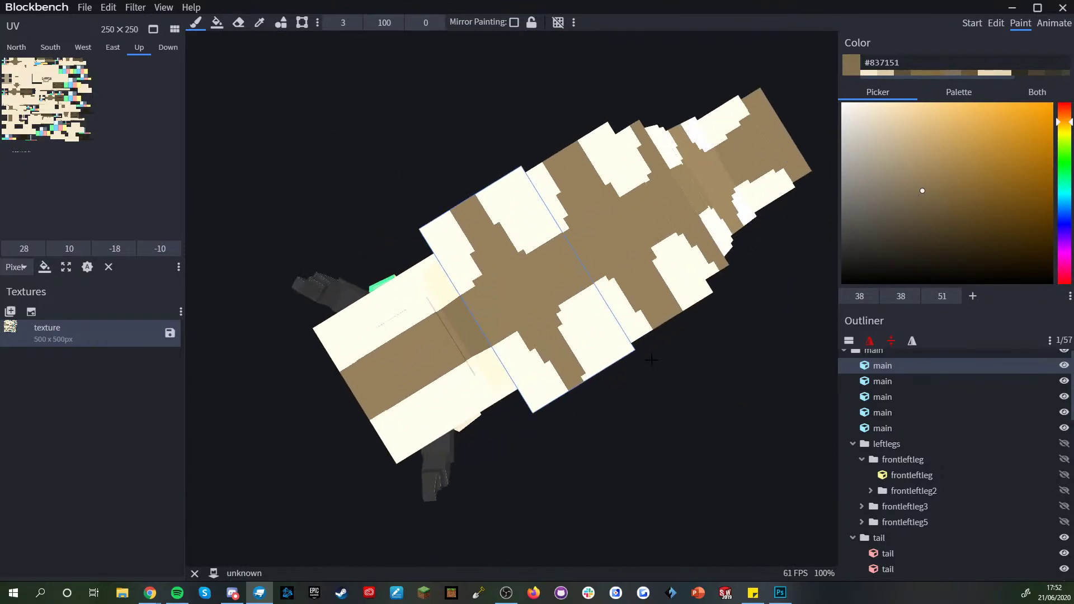
right_drag(652, 361, 605, 362)
scroll(605, 362, up, 3)
key(alt)
key(b)
mouse_move(581, 400)
mouse_down()
mouse_move(593, 375)
mouse_move(540, 389)
mouse_up()
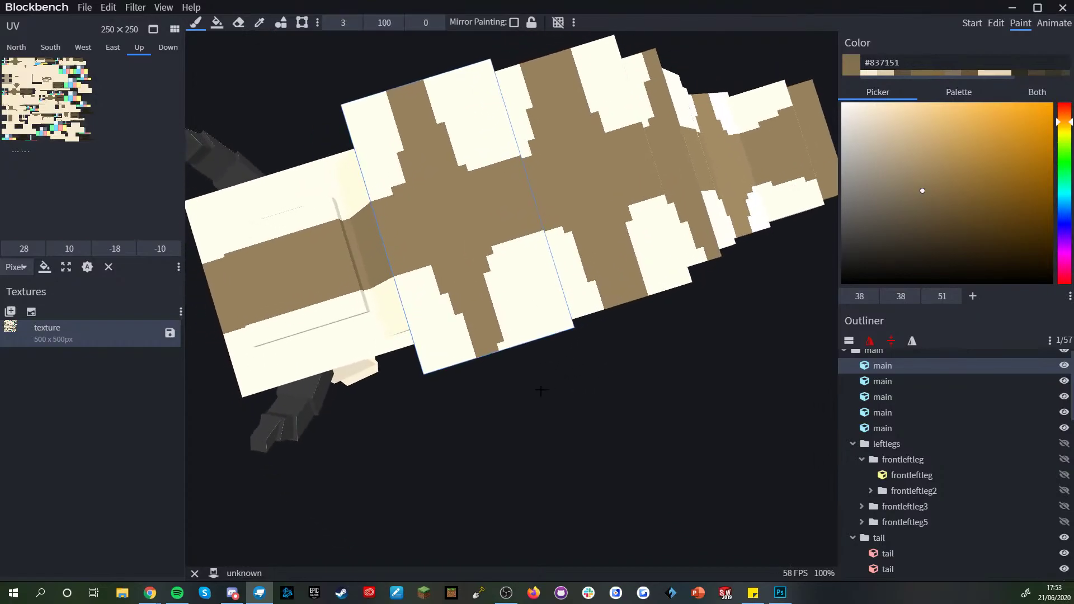
scroll(575, 410, up, 4)
right_drag(573, 363, 568, 387)
scroll(487, 321, up, 2)
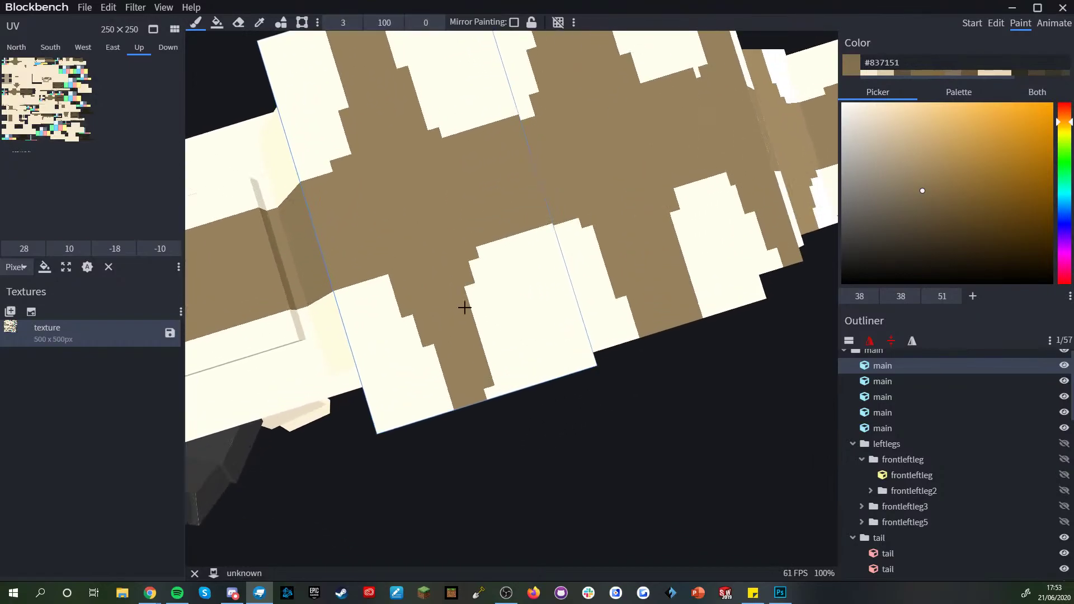
drag(377, 260, 446, 379)
scroll(453, 369, down, 2)
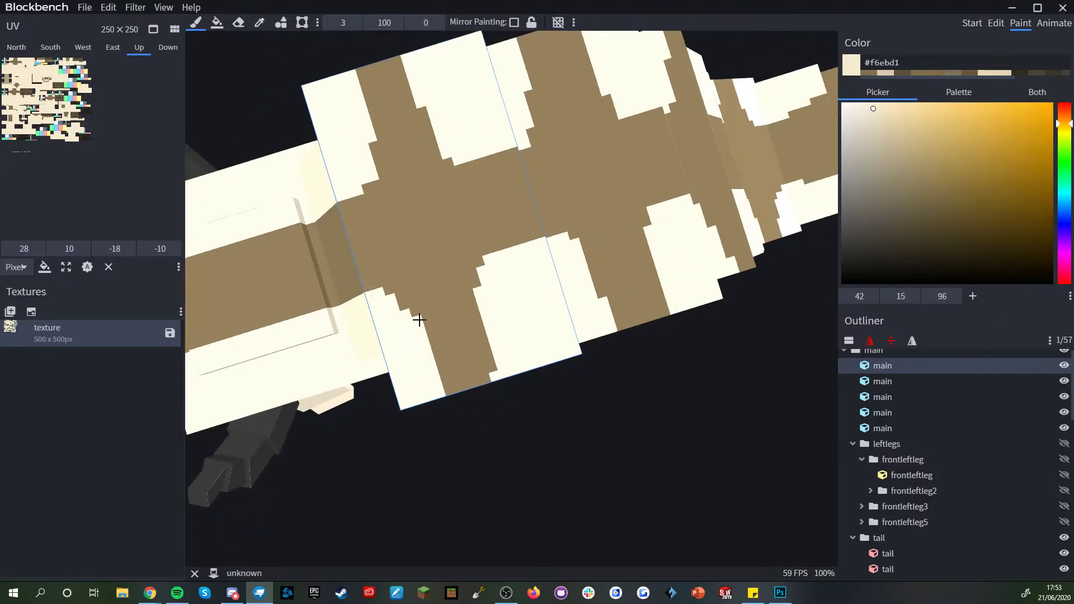
- Refine the crossbar's west arm where it meets the front main cube's west face, using cream #f6ebd1 and brown #837151
scroll(410, 346, down, 5)
drag(501, 415, 496, 315)
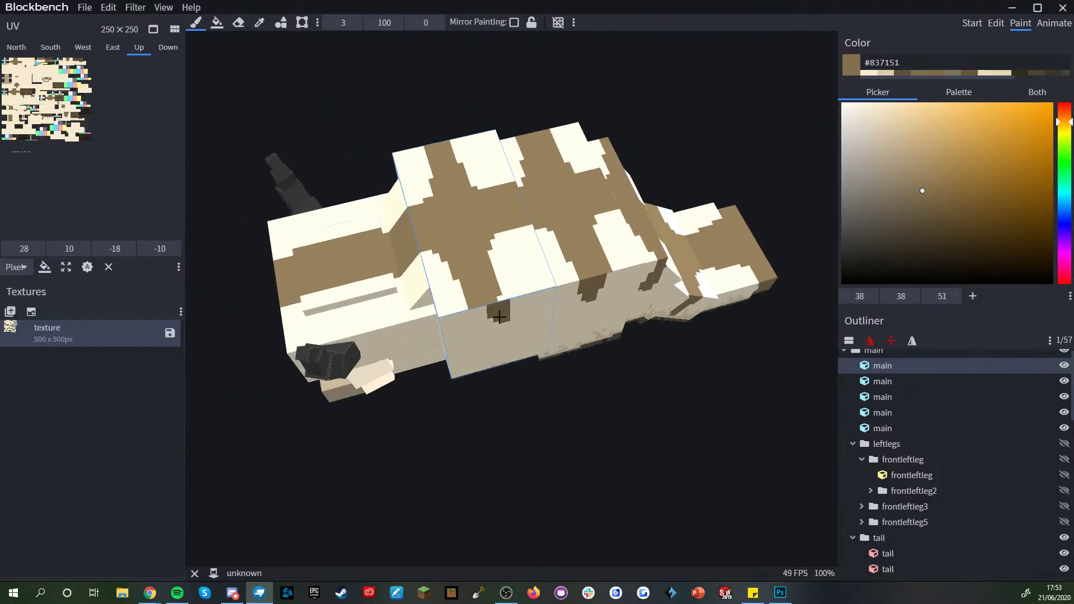
key(alt)
scroll(483, 294, up, 5)
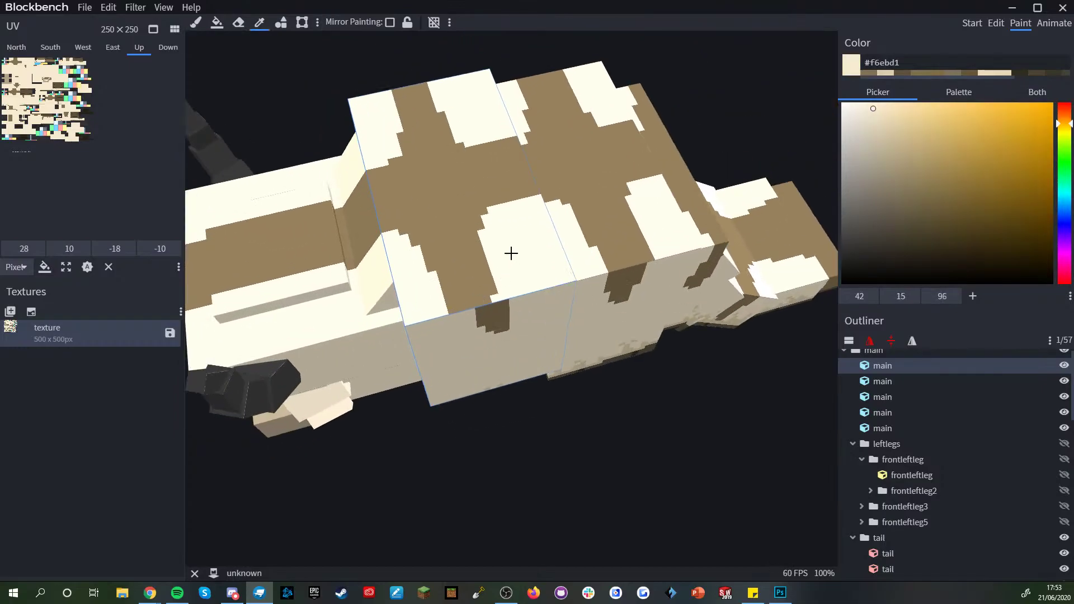
key(b)
mouse_move(451, 190)
mouse_down()
mouse_move(463, 195)
mouse_move(471, 278)
mouse_move(472, 266)
mouse_up()
alt+click(526, 246)
alt+click(468, 242)
alt+click(400, 286)
mouse_move(413, 285)
mouse_down()
mouse_move(409, 301)
mouse_move(355, 220)
mouse_up()
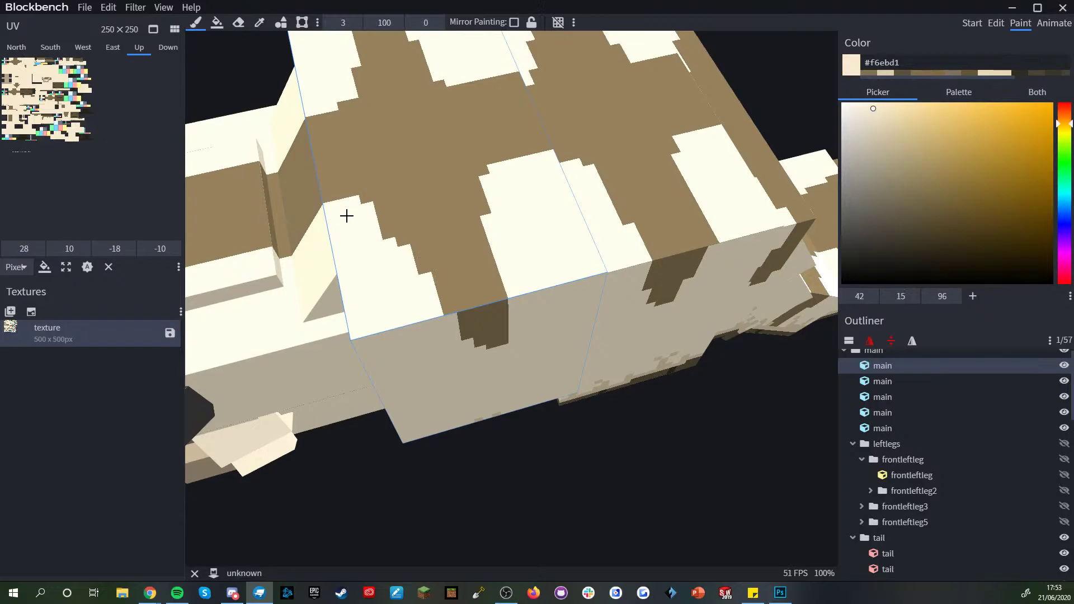
alt+click(438, 238)
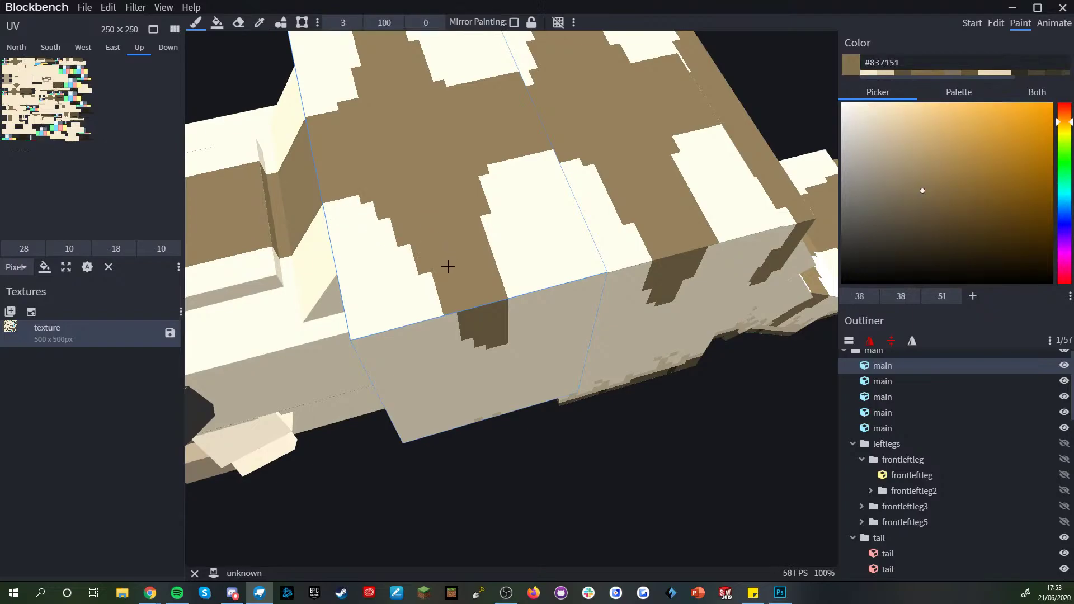
drag(446, 267, 447, 289)
scroll(504, 391, down, 3)
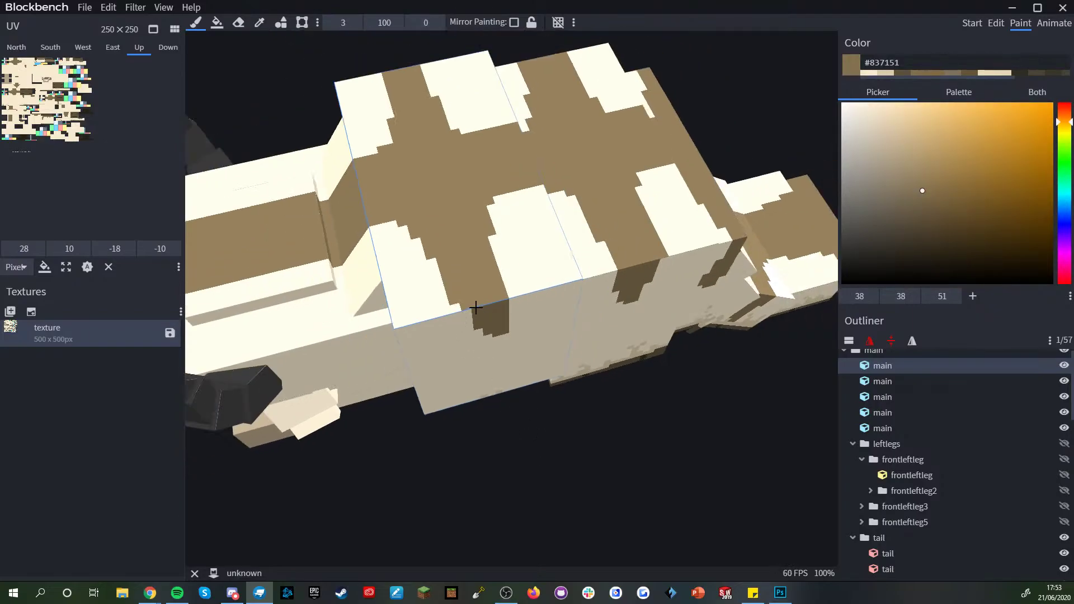
- Widen the brown stripe on the front main cube's west face to match the crossbar and trim its tip with cream #f6ebd1
drag(493, 428, 468, 321)
click(463, 249)
alt+click(491, 276)
drag(485, 259, 446, 267)
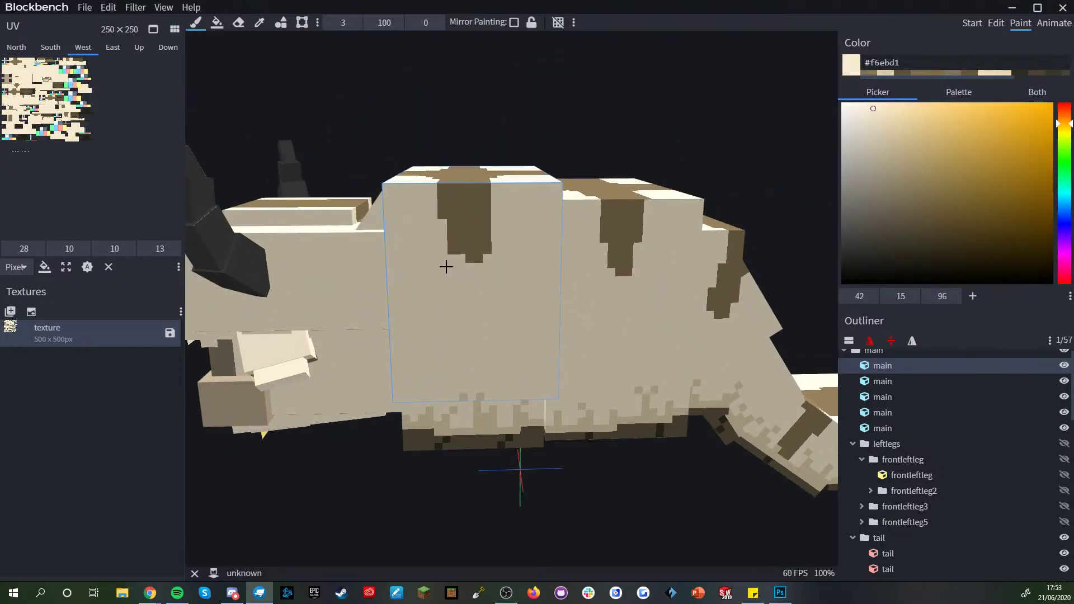
scroll(487, 323, down, 5)
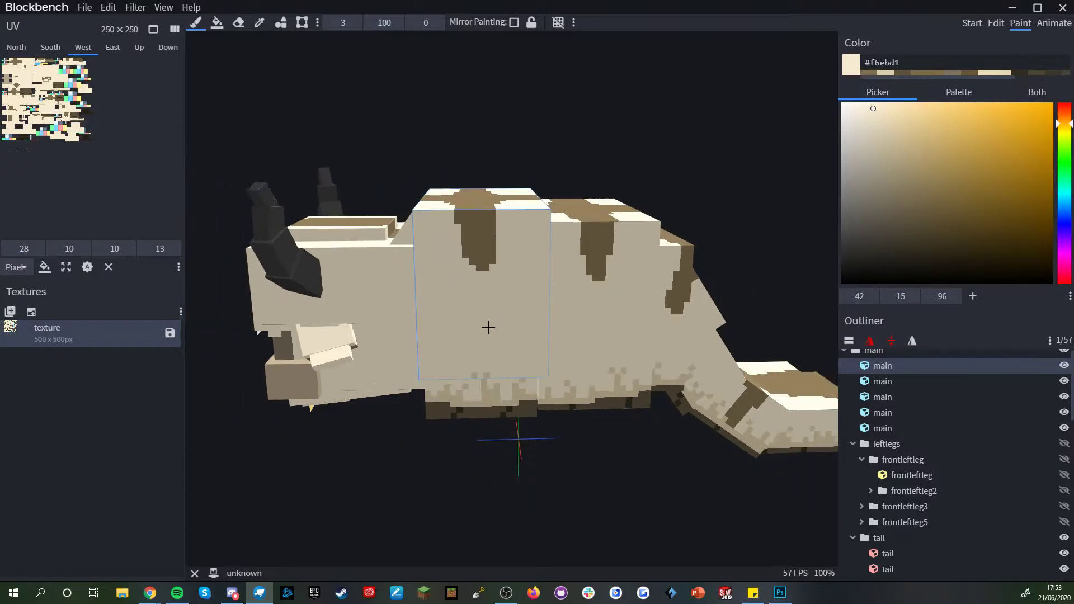
alt+click(487, 245)
- Taper the rear edge of the front main cube's west stripe into steps with cream #f6ebd1
scroll(541, 269, down, 4)
drag(615, 228, 617, 187)
scroll(508, 187, up, 6)
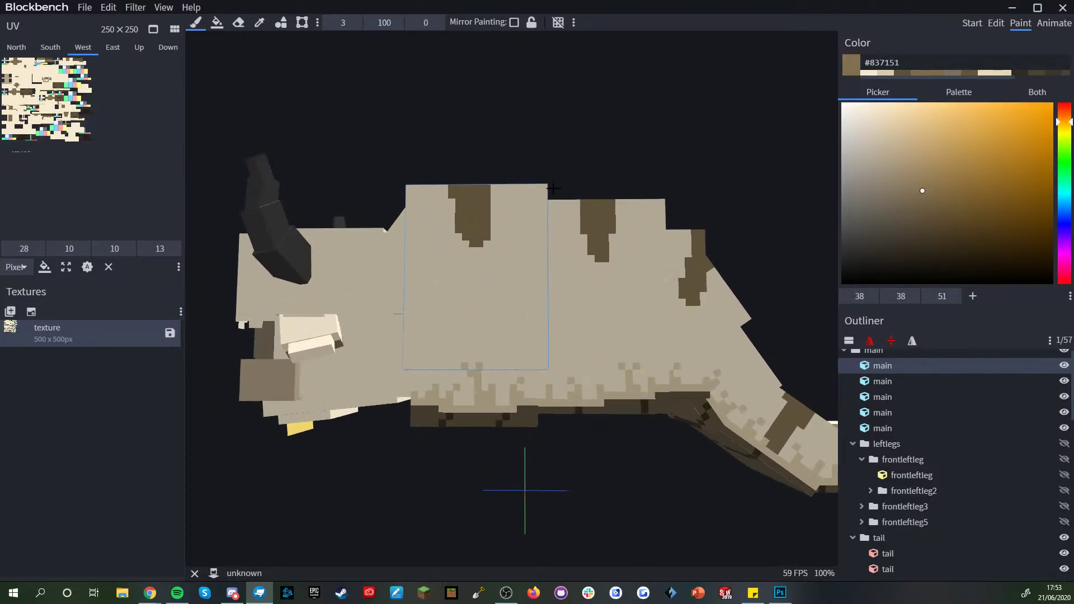
alt+click(508, 187)
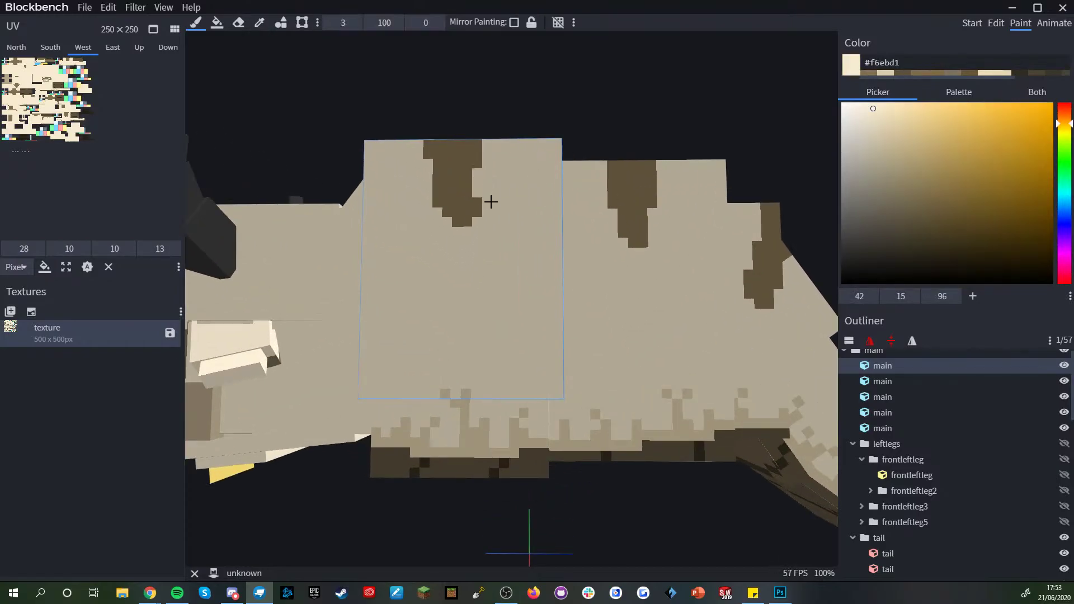
key(ctrl+z)
alt+click(442, 157)
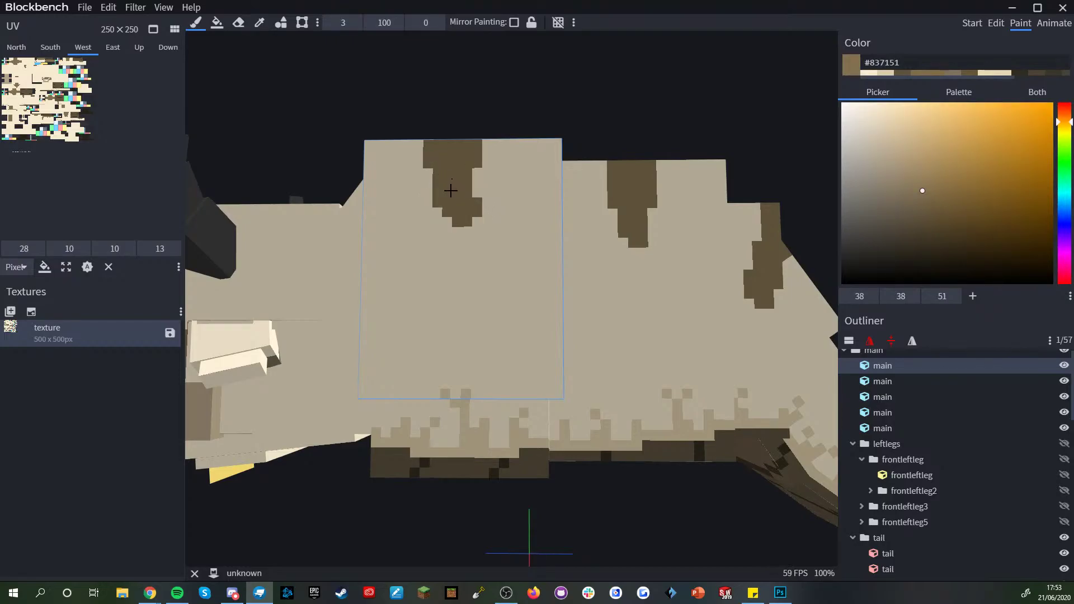
scroll(456, 211, down, 5)
scroll(459, 216, up, 5)
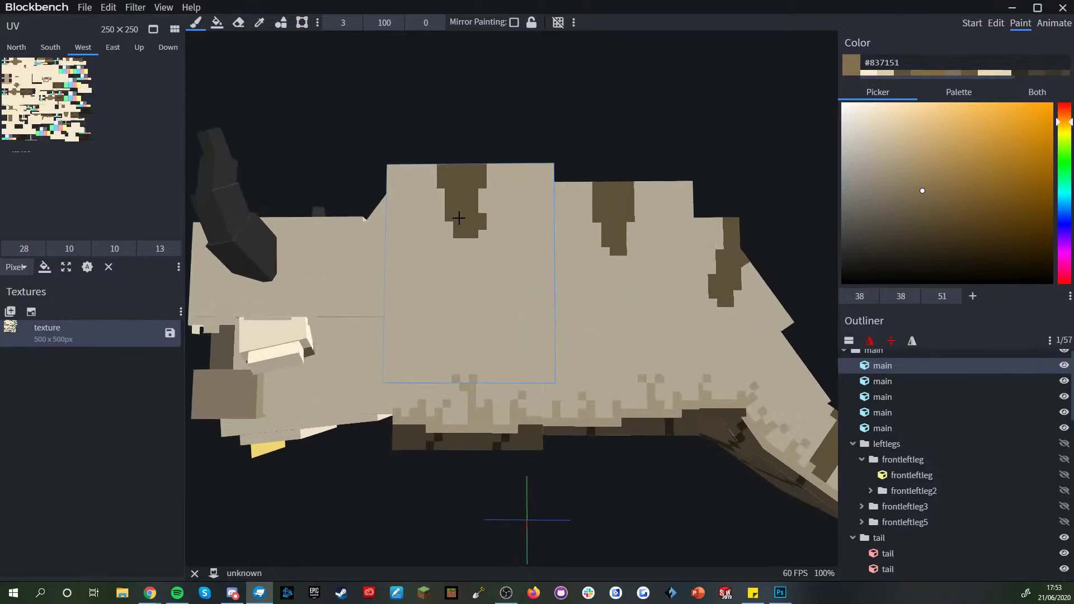
alt+click(503, 215)
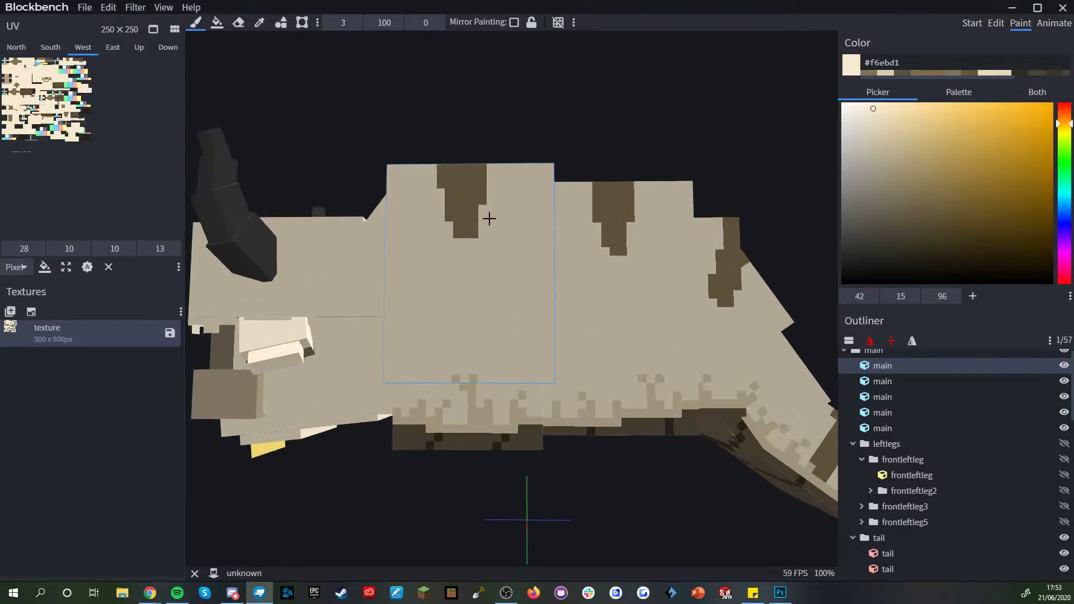
- Clear the cube selection and examine the west-side stripes from several angles and distances
scroll(487, 216, down, 3)
drag(668, 189, 671, 217)
scroll(924, 484, down, 9)
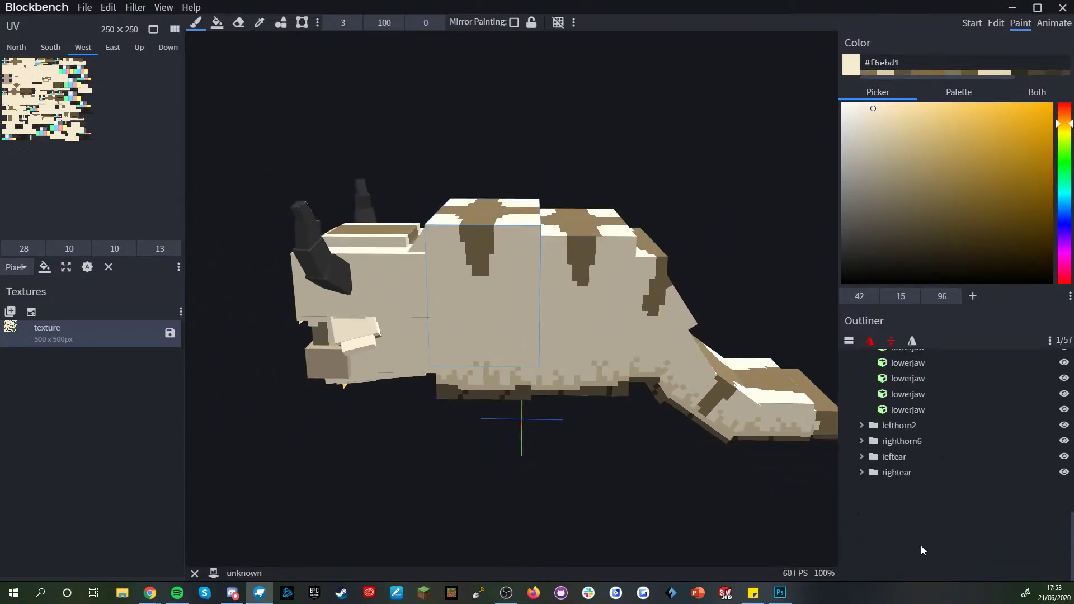
click(920, 546)
scroll(659, 453, down, 5)
drag(743, 484, 541, 410)
scroll(580, 417, up, 3)
drag(645, 418, 523, 433)
scroll(630, 414, up, 5)
- View the creature's west side straight on and set the brush size to 1
drag(630, 414, 448, 113)
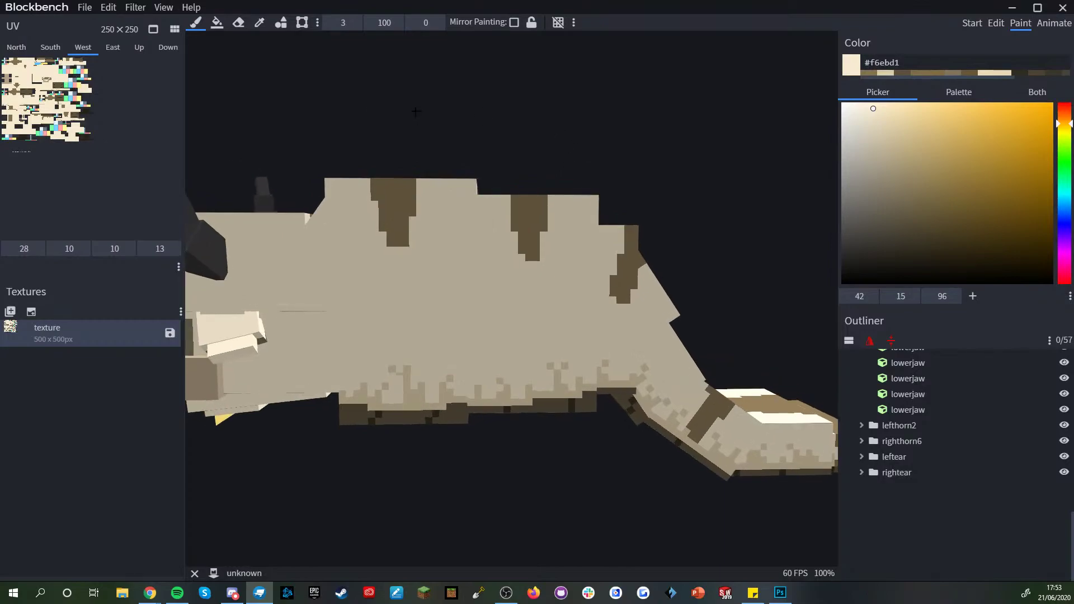
scroll(448, 112, up, 3)
drag(343, 24, 235, 26)
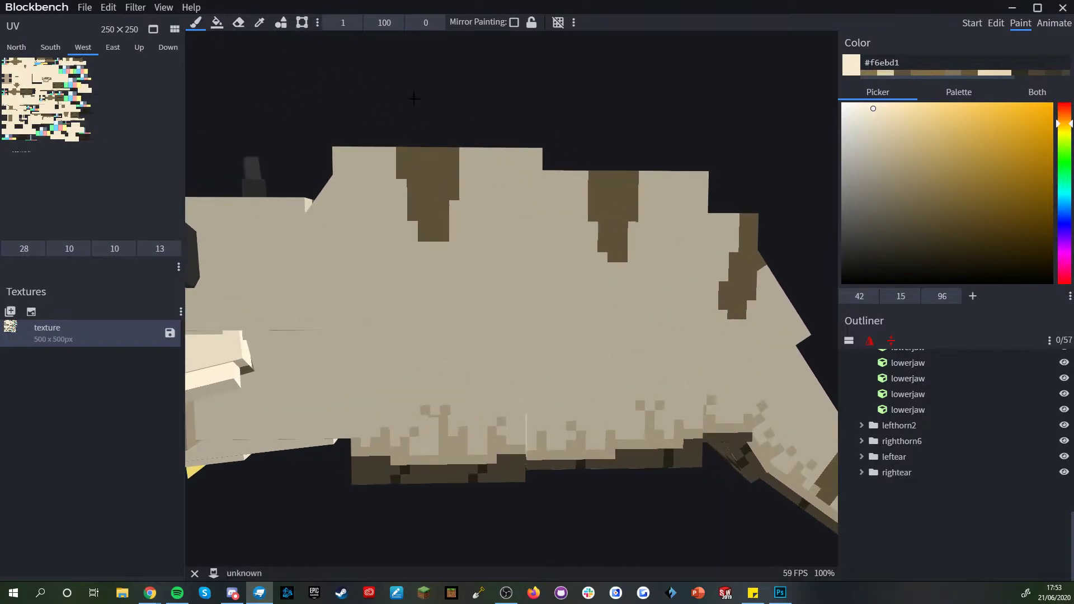
scroll(414, 99, down, 3)
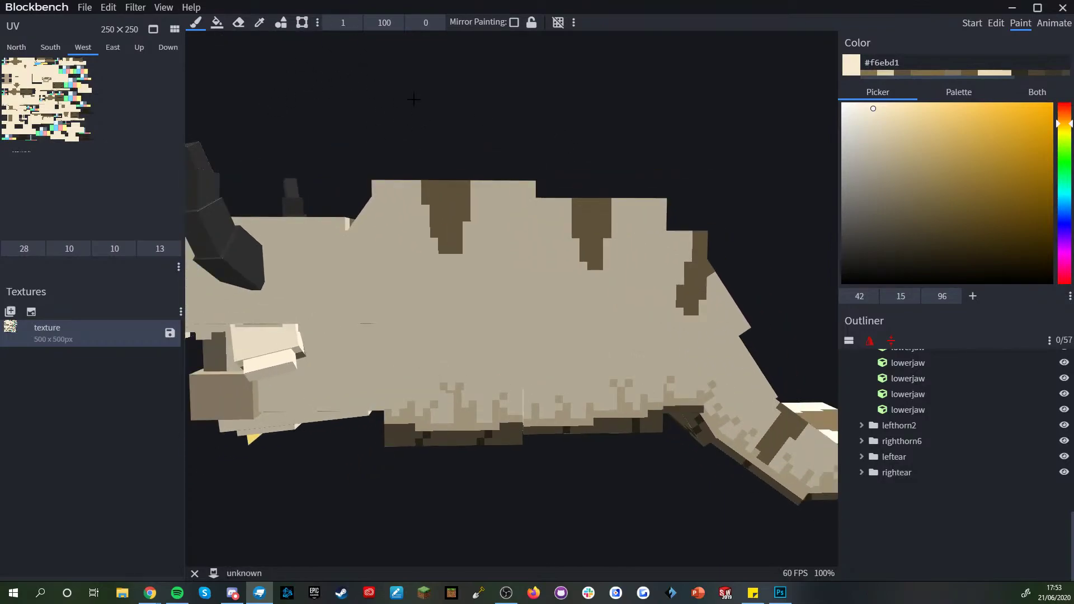
- View the creature's face from the front and sample the brown #837151 from the forehead arrow
scroll(414, 368, down, 2)
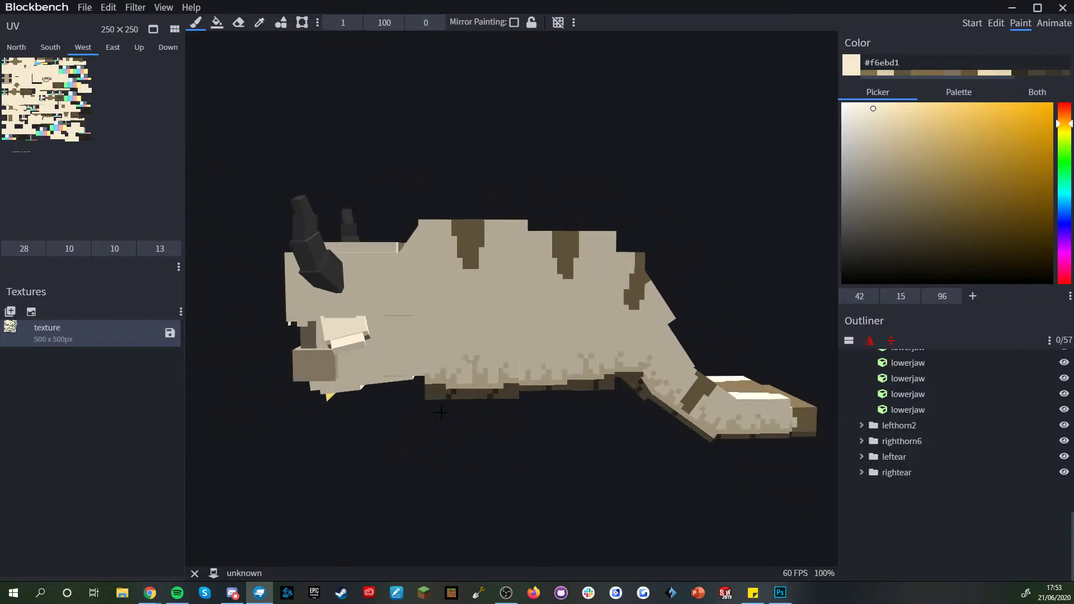
drag(433, 454, 563, 459)
drag(551, 496, 681, 384)
scroll(699, 373, up, 3)
scroll(652, 358, up, 3)
click(487, 281)
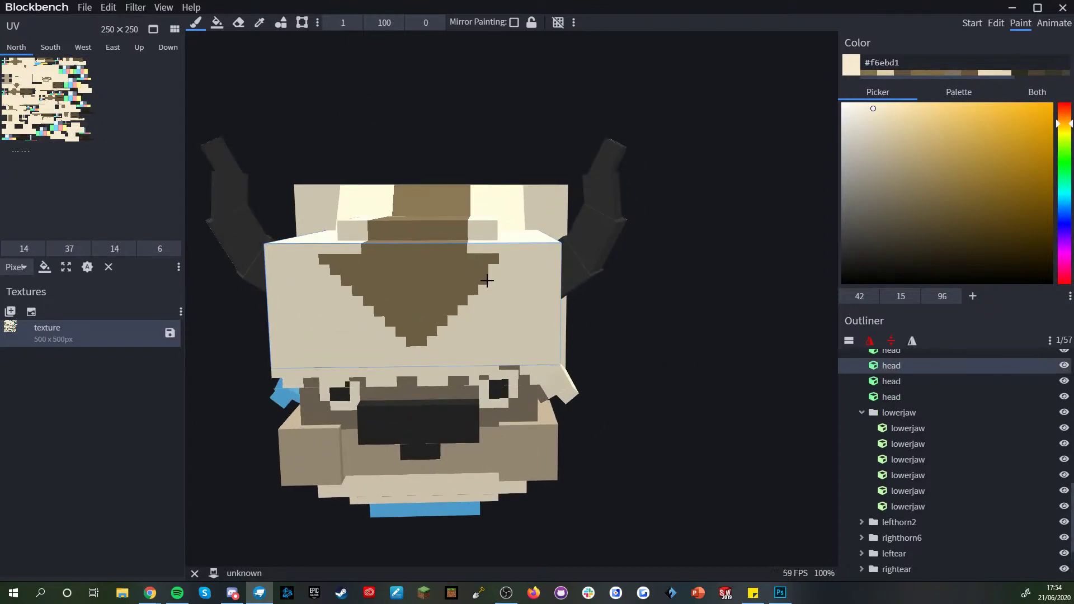
key(ctrl+z)
alt+click(447, 281)
- Try to widen the forehead arrow's west edge with brown #837151, undo it and clear the cube selection
drag(513, 259, 472, 300)
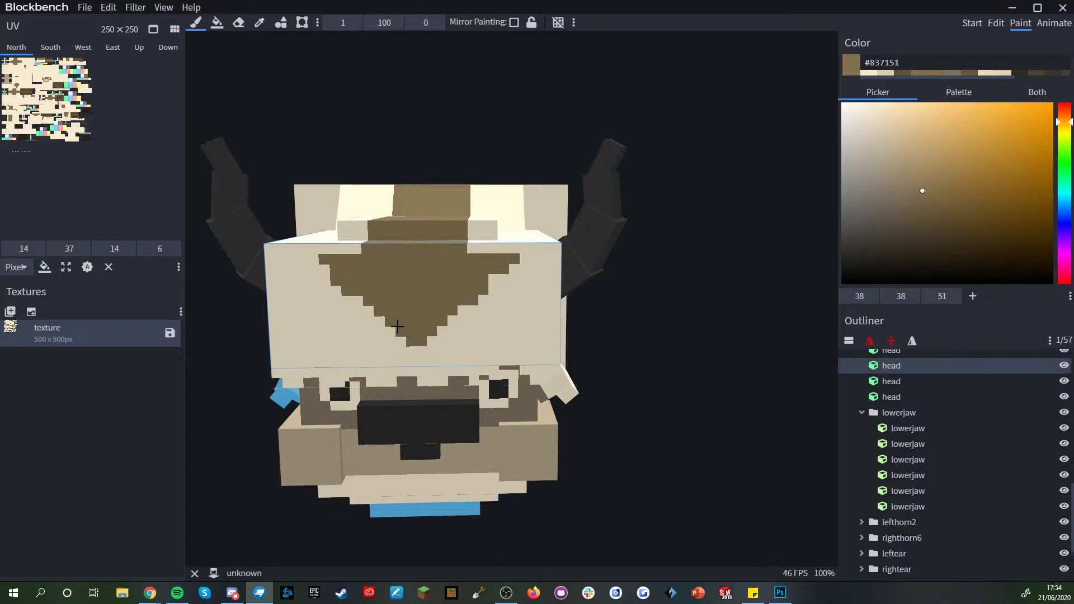
scroll(386, 325, down, 5)
drag(585, 382, 576, 426)
key(ctrl+z)
scroll(576, 426, up, 4)
drag(822, 506, 758, 463)
scroll(950, 538, down, 2)
click(950, 538)
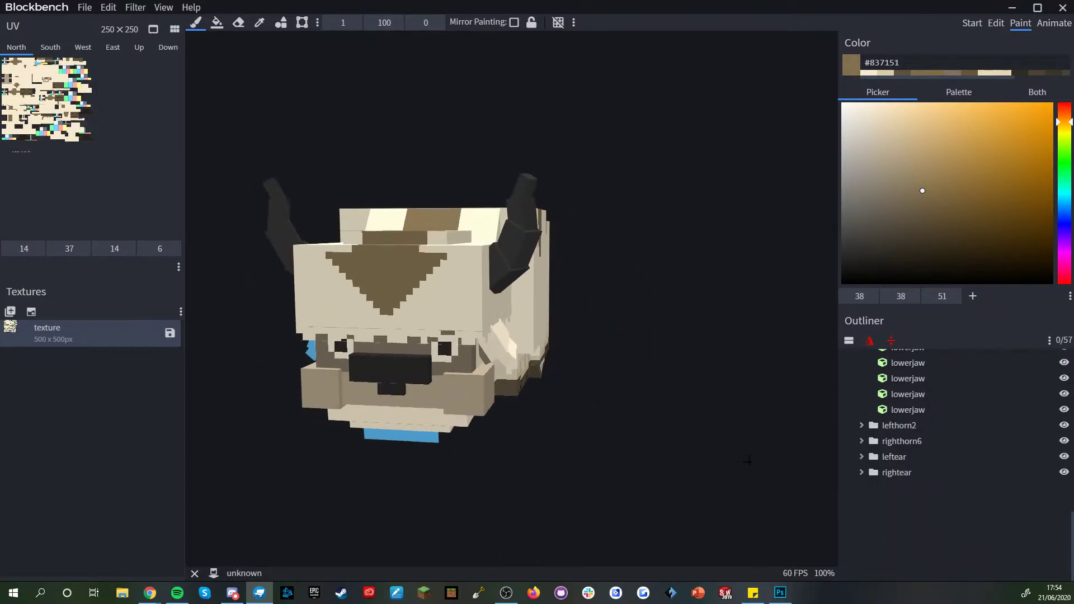
scroll(594, 420, up, 4)
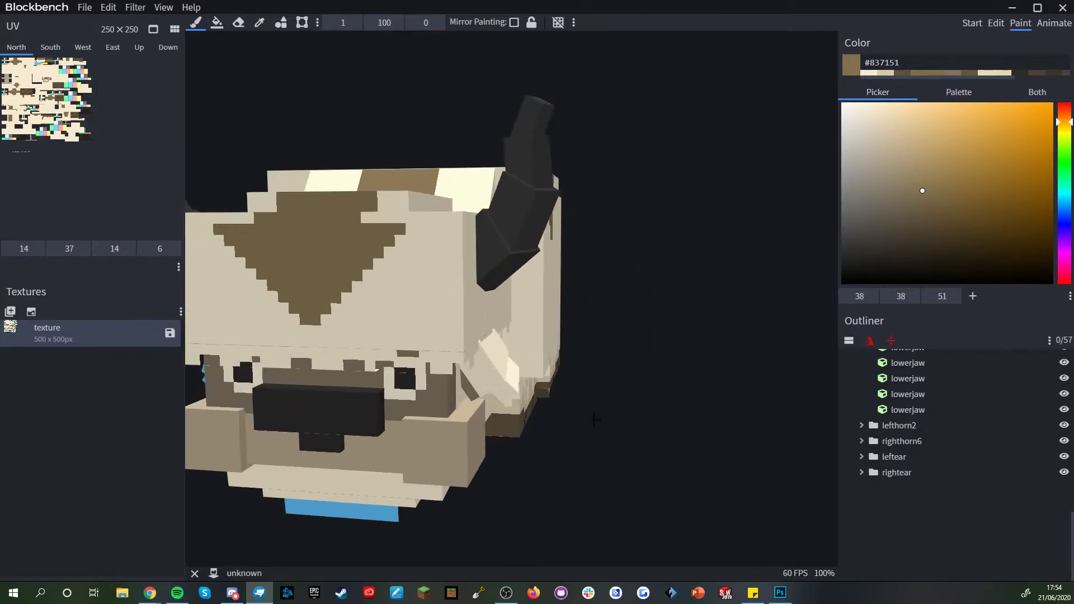
- Extend the west diagonal edge and upper corner of the forehead arrow outward in steps with brown #837151
click(417, 229)
scroll(423, 334, down, 4)
drag(599, 358, 623, 363)
alt+click(443, 266)
drag(496, 259, 420, 321)
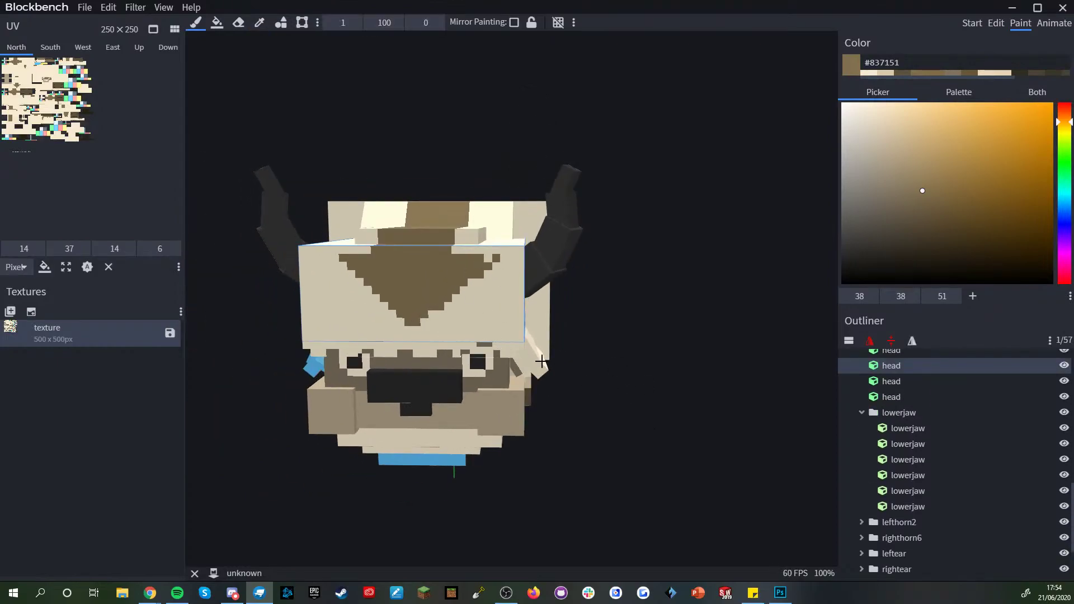
drag(562, 364, 662, 369)
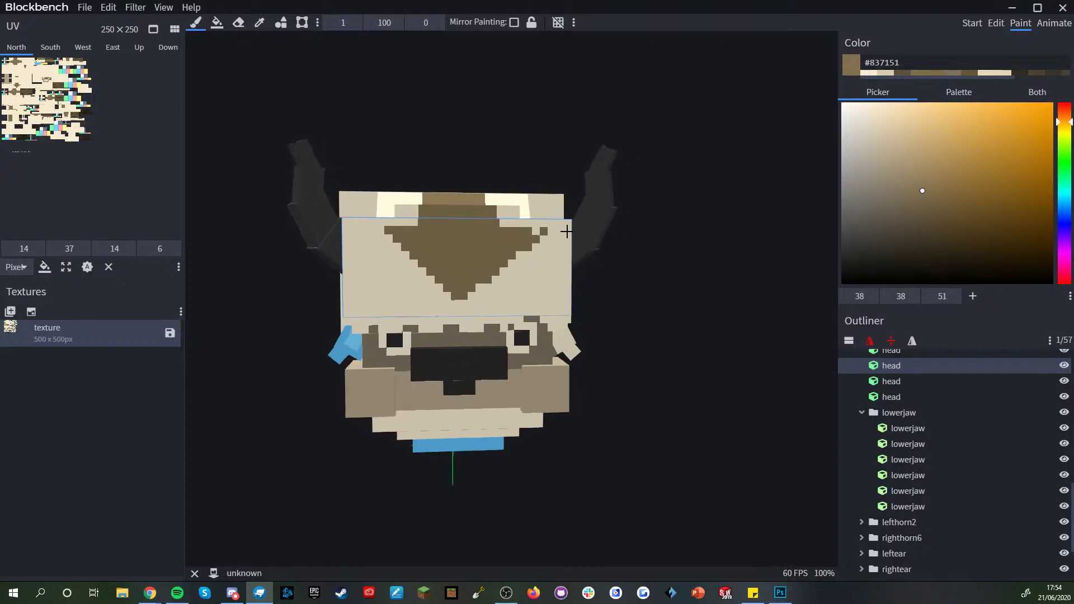
scroll(705, 339, down, 3)
drag(705, 338, 695, 338)
scroll(402, 263, up, 5)
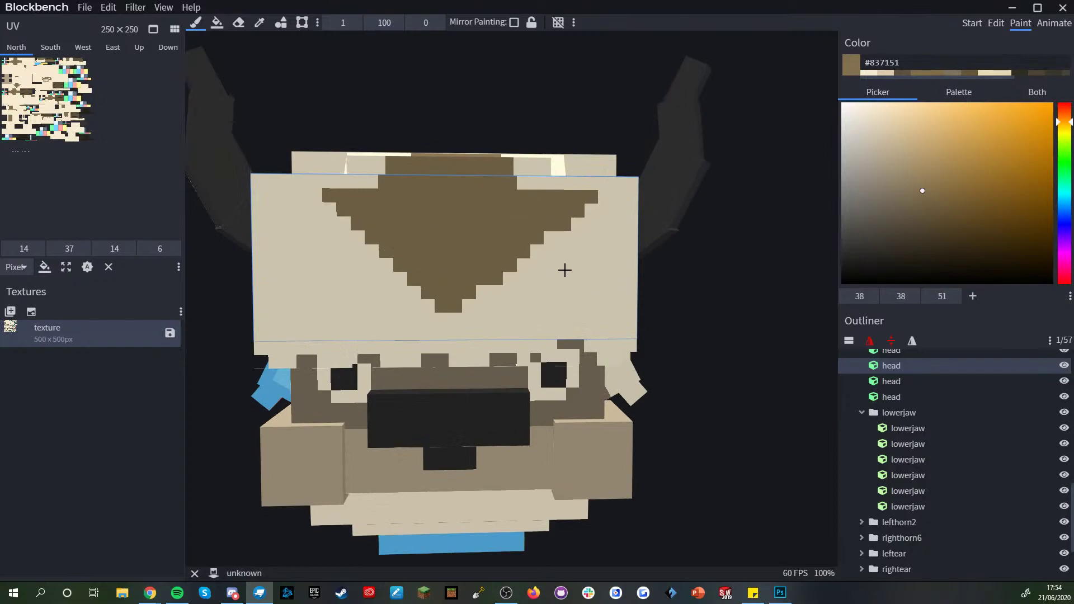
key(ctrl+z)
drag(574, 213, 576, 199)
- Widen the east diagonal edge of the forehead arrow up to its corner with brown #837151 pixels
click(405, 281)
click(391, 262)
click(370, 249)
click(361, 240)
drag(344, 223, 333, 224)
click(330, 209)
click(315, 208)
click(311, 195)
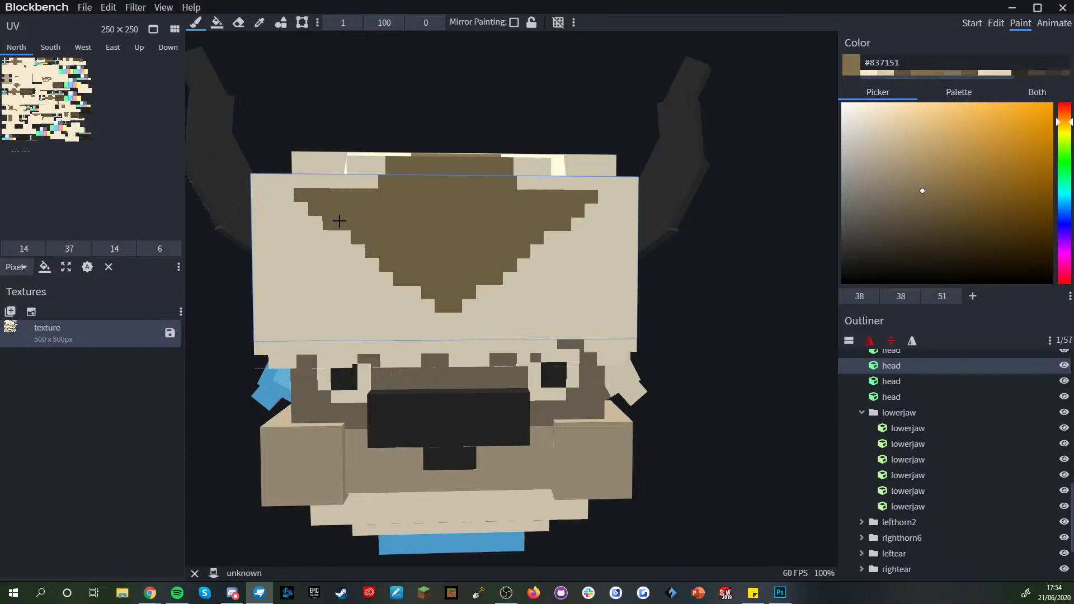
- Clear the cube selection and examine the head and west side of the body from several angles and distances
scroll(321, 213, down, 5)
click(787, 384)
drag(799, 480, 552, 432)
right_drag(612, 447, 586, 433)
drag(586, 433, 638, 422)
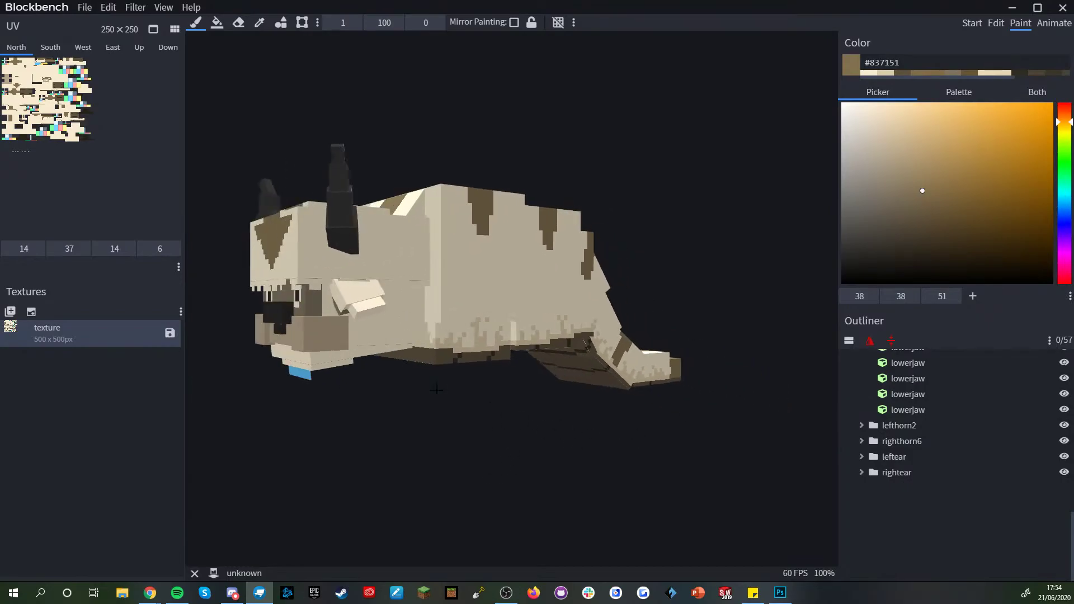
scroll(422, 375, up, 5)
alt+click(414, 374)
drag(452, 447, 533, 461)
right_drag(540, 439, 432, 442)
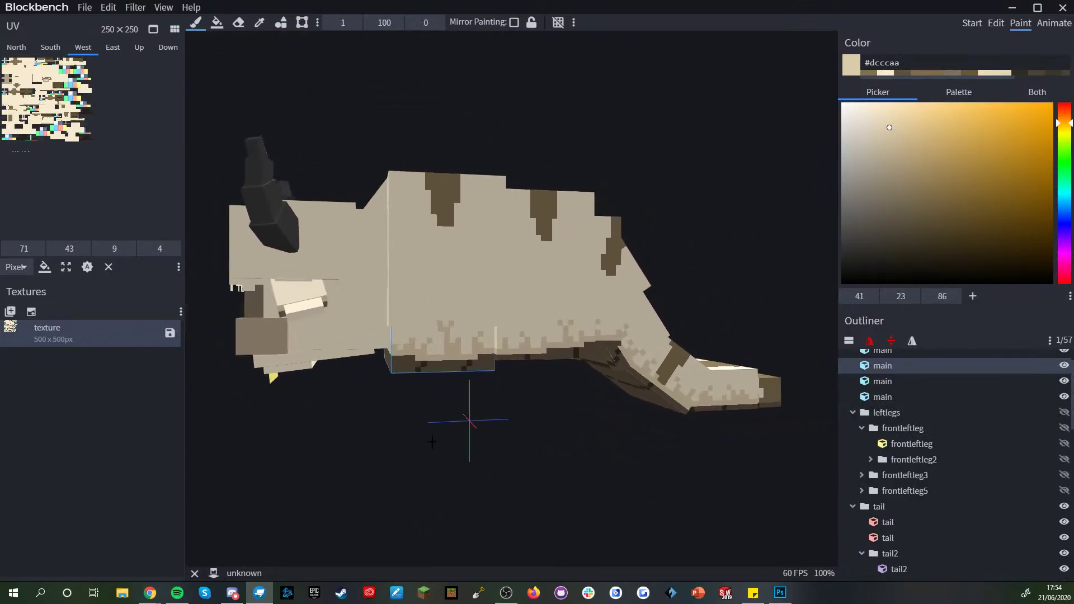
scroll(611, 446, down, 3)
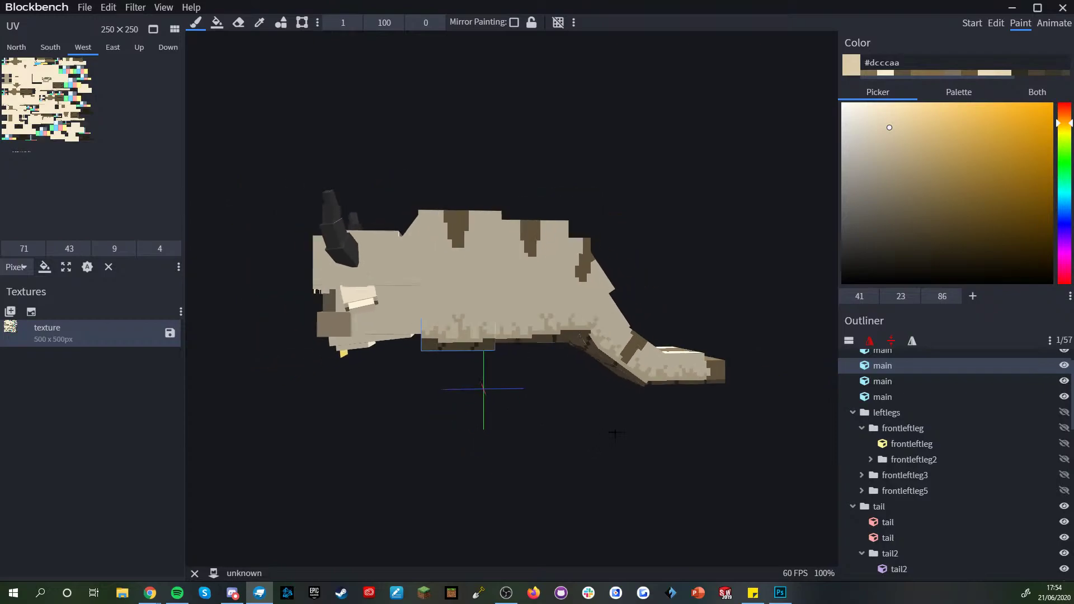
scroll(1038, 431, up, 1)
- Make the hidden left legs group visible and check the legs from the creature's west side
click(1065, 358)
scroll(1028, 437, down, 10)
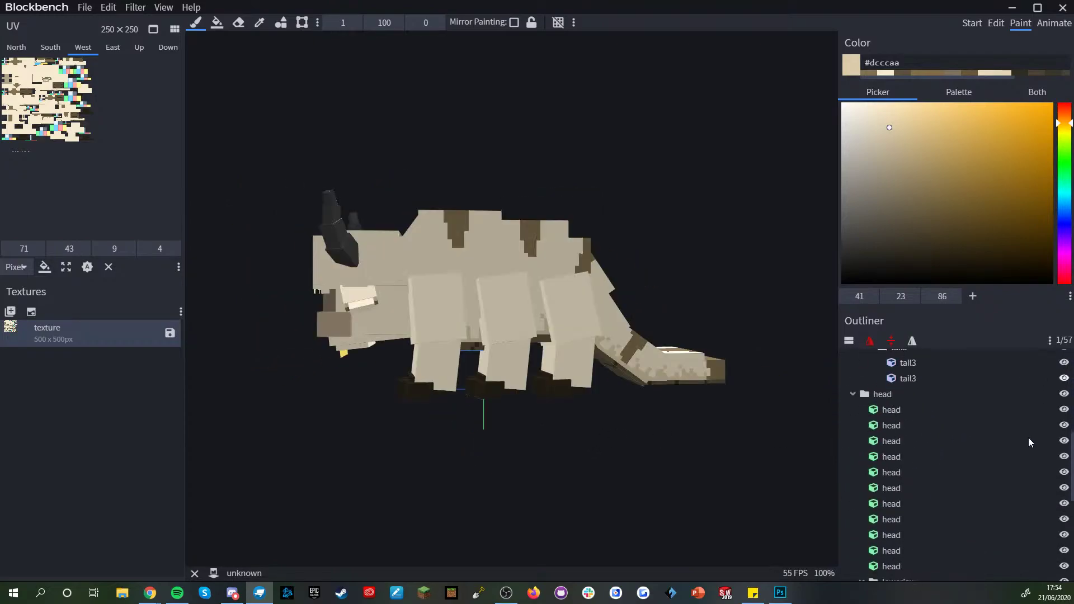
drag(799, 515, 580, 422)
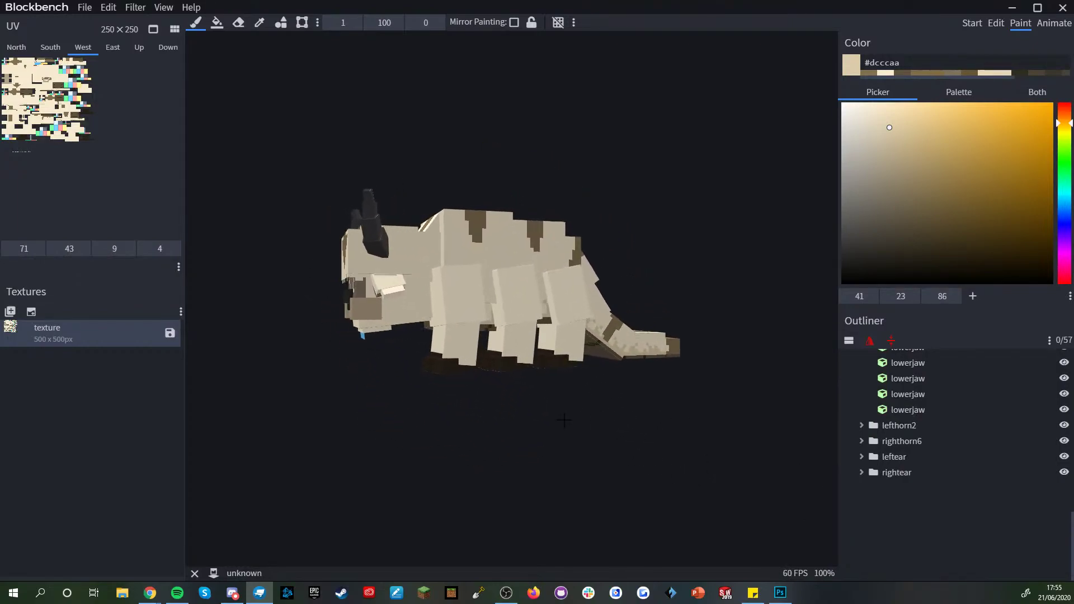
scroll(512, 417, up, 3)
right_drag(513, 417, 571, 410)
drag(524, 418, 505, 416)
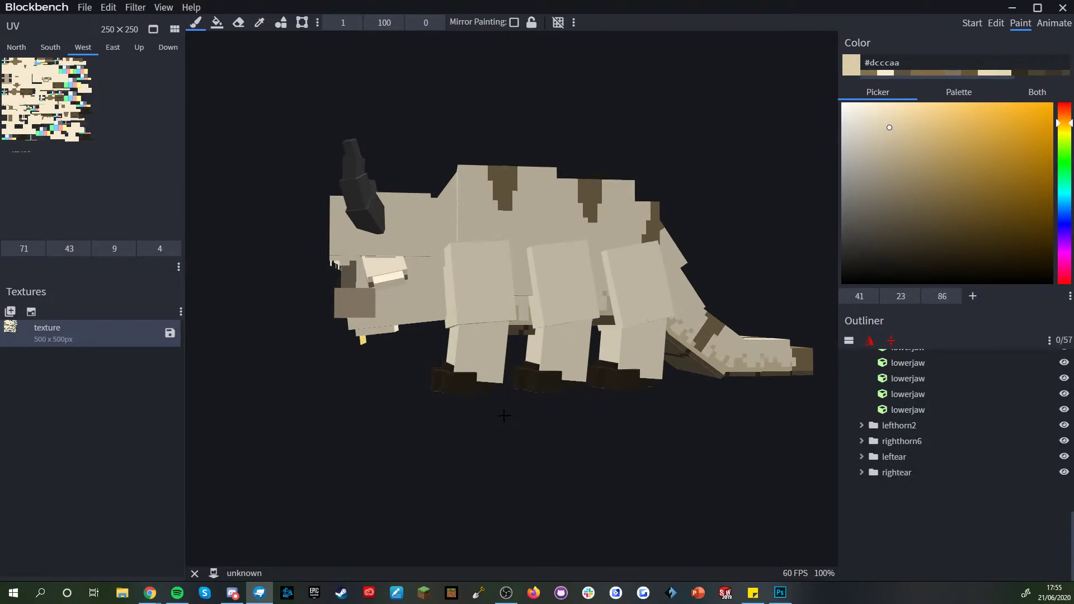
- Sample cream #f6ebd1 from the head and trim a pixel off both diagonal edges of the forehead arrow
drag(476, 416, 657, 423)
scroll(737, 361, up, 3)
drag(738, 360, 765, 368)
key(alt)
alt+click(600, 199)
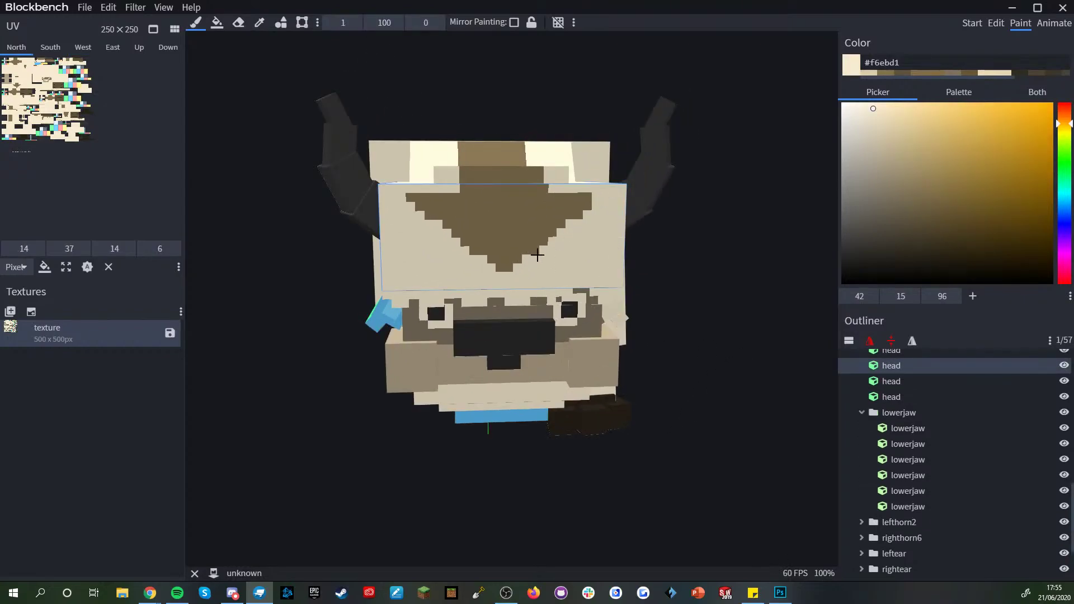
drag(546, 243, 587, 195)
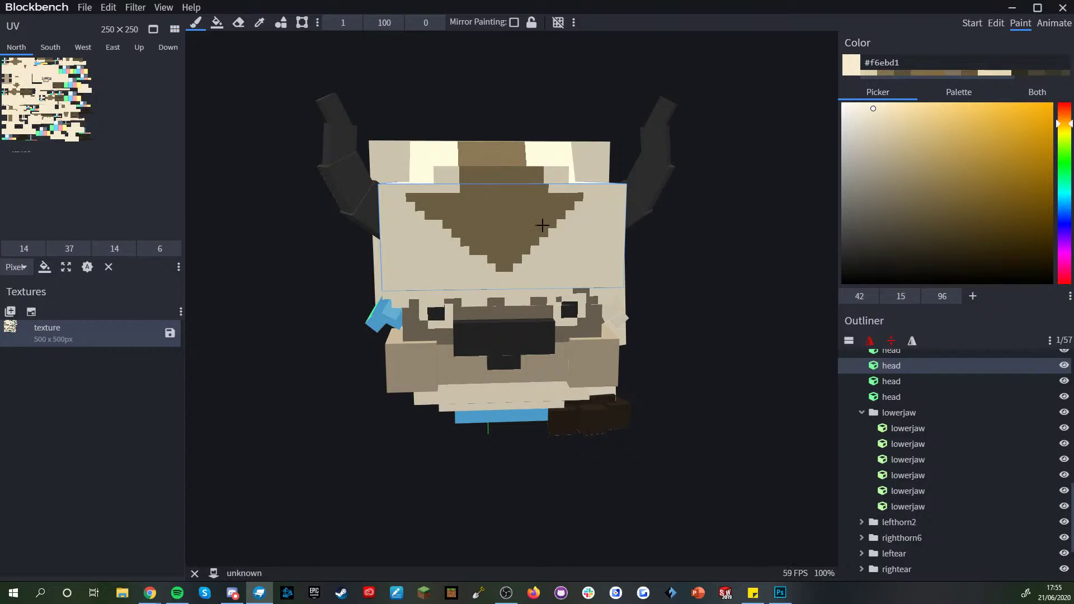
shift+click(491, 266)
drag(434, 215, 410, 194)
- Clear the cube selection and examine the whole creature with its legs from the side and front
scroll(678, 333, down, 6)
mouse_move(678, 334)
mouse_down()
mouse_move(626, 386)
mouse_move(559, 410)
mouse_up()
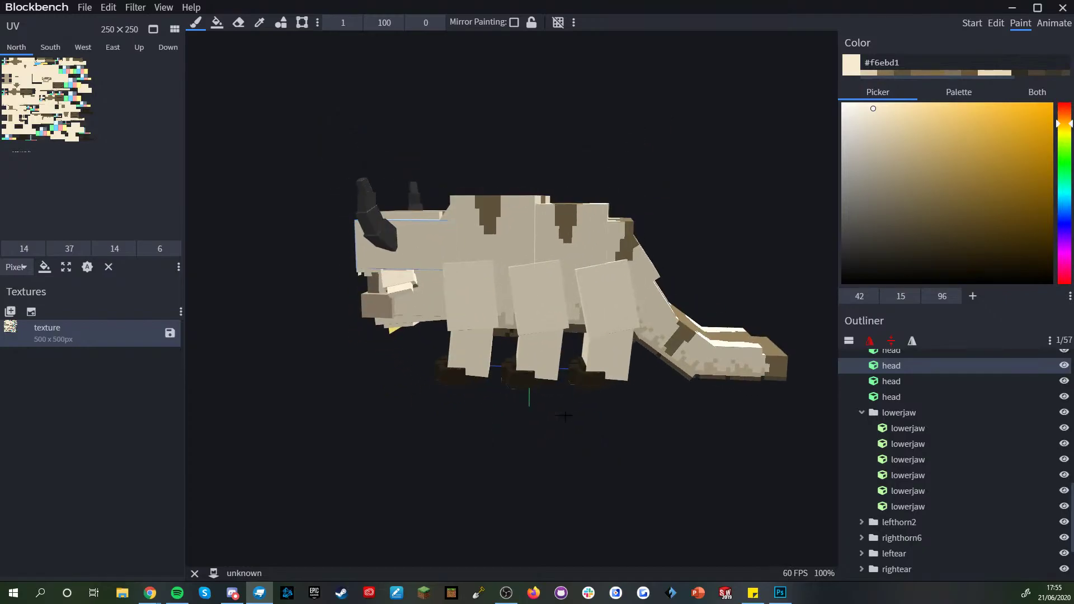
scroll(559, 409, up, 4)
scroll(943, 503, down, 2)
click(923, 531)
drag(689, 469, 724, 489)
scroll(641, 433, down, 4)
drag(641, 433, 586, 373)
scroll(507, 443, up, 3)
right_drag(508, 441, 518, 421)
scroll(493, 458, up, 3)
drag(494, 458, 558, 432)
- Sample the nose's dark colour, darken it to #1b1b1c and try a nostril mark on the nose's underside
scroll(558, 433, up, 3)
drag(719, 330, 751, 385)
alt+click(515, 256)
click(847, 263)
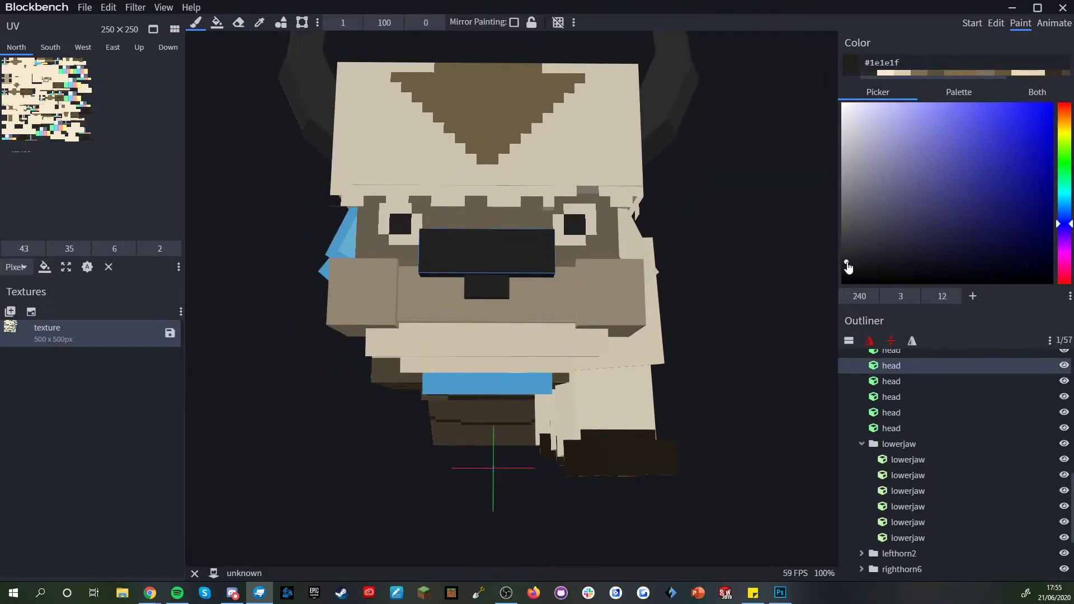
drag(696, 255, 710, 223)
scroll(709, 224, up, 3)
click(493, 303)
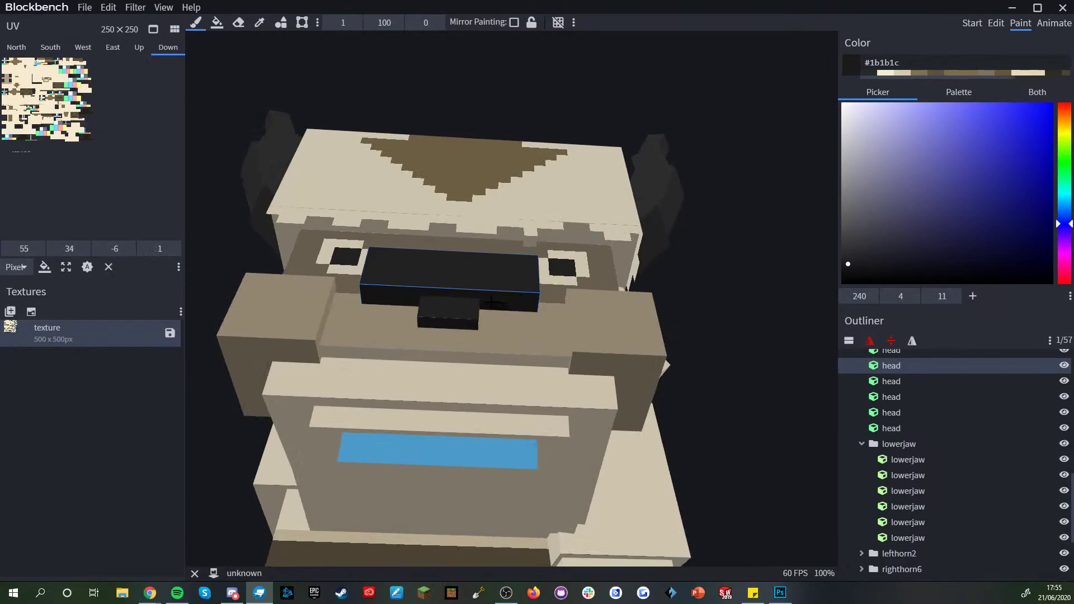
- Fill both nose cubes entirely with the lighter grey #383839 using the paint bucket's Cube mode
ctrl+click(503, 297)
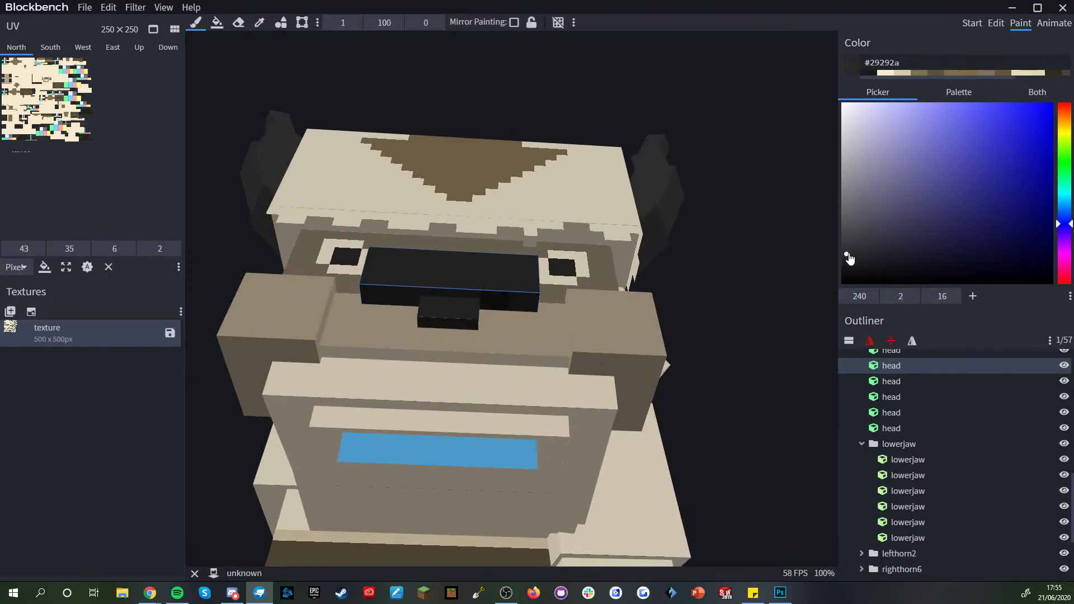
click(848, 247)
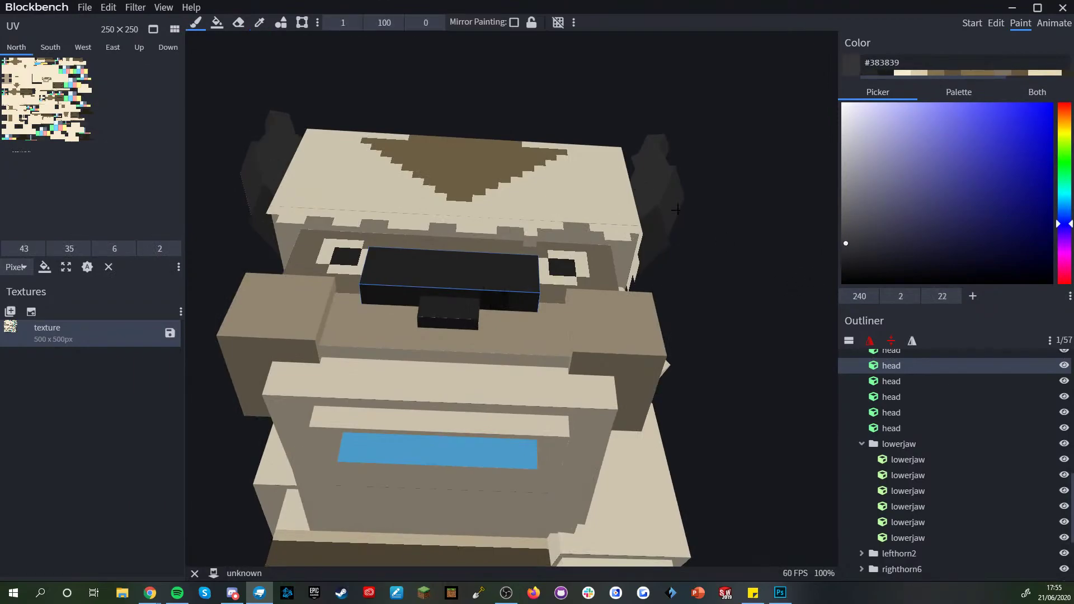
click(217, 23)
click(347, 22)
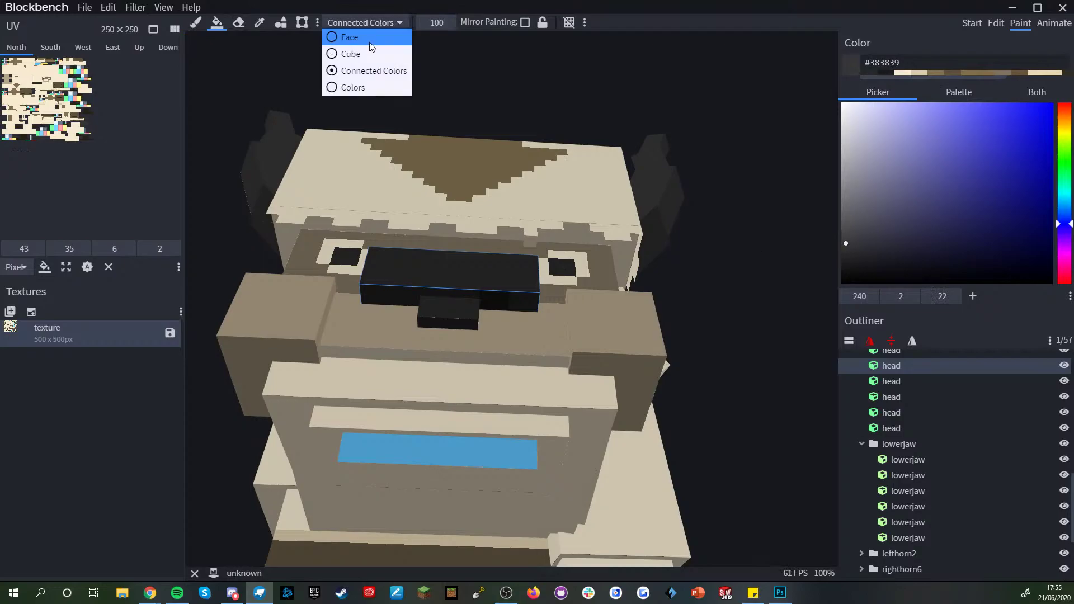
click(347, 36)
click(344, 24)
click(359, 55)
click(442, 275)
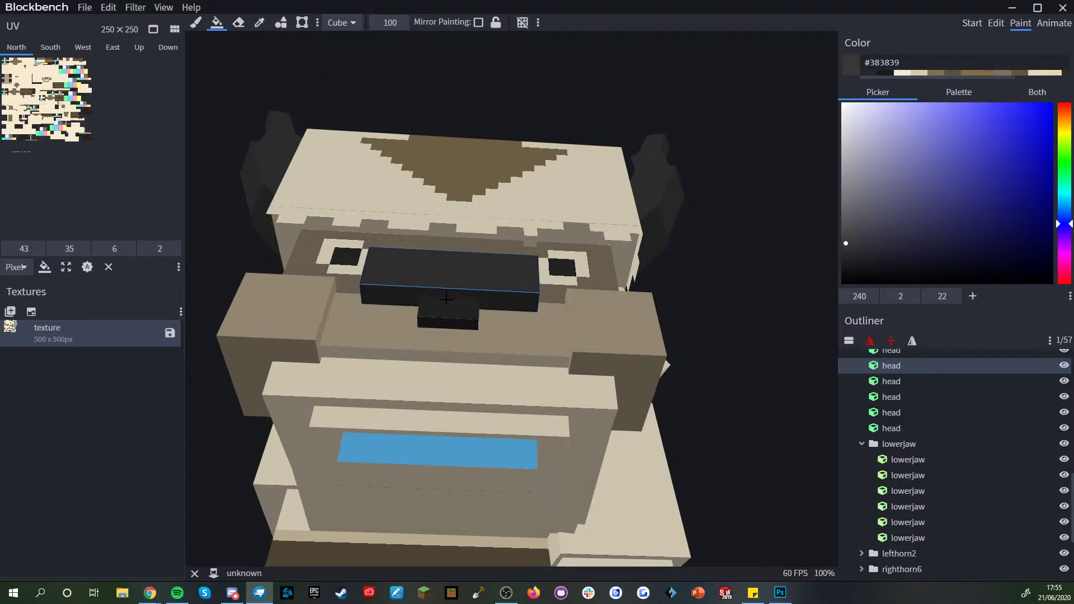
click(447, 307)
- Paint a near-black #111112 nostril with the brush on the west half of the nose's underside
click(195, 22)
scroll(511, 224, up, 3)
drag(842, 252, 848, 273)
drag(503, 311, 469, 292)
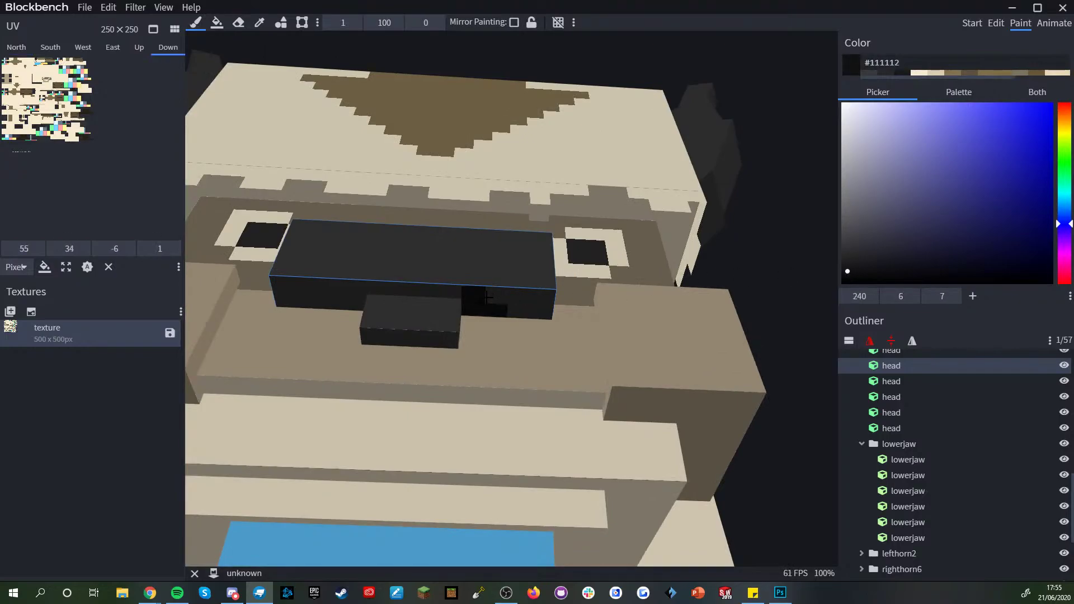
right_drag(487, 297, 516, 304)
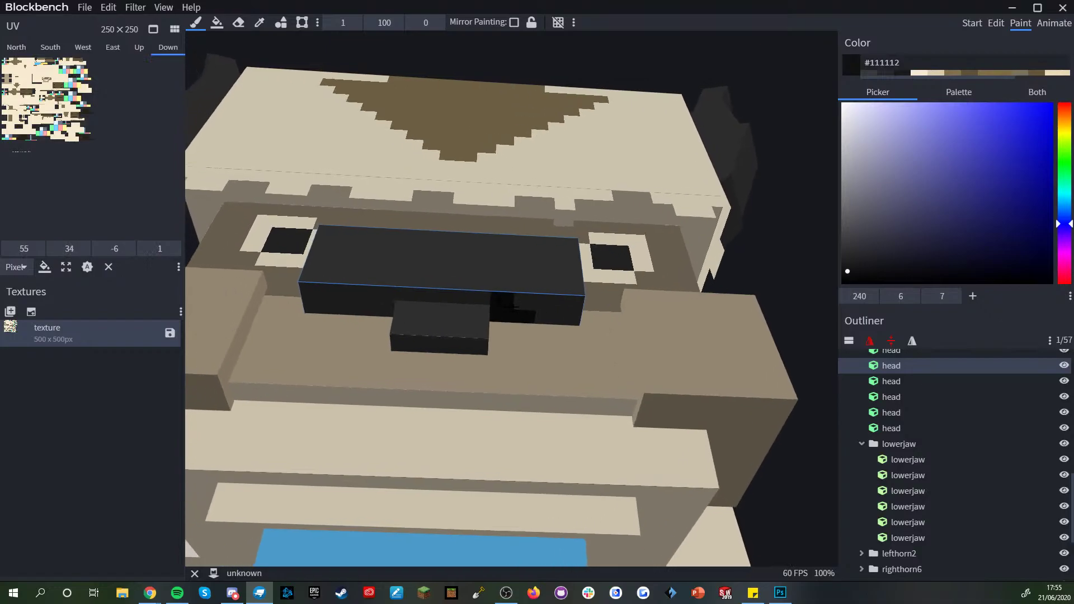
drag(515, 307, 548, 302)
- Refine the west nostril's shape using the colour sampled from the nose and near-black #111112
alt+click(568, 306)
click(503, 300)
key(alt)
click(520, 302)
key(b)
click(504, 301)
- Paint a matching #111112 nostril on the east half of the nose's underside and clear the cube selection
click(384, 295)
click(385, 309)
click(360, 294)
click(361, 309)
scroll(567, 331, down, 5)
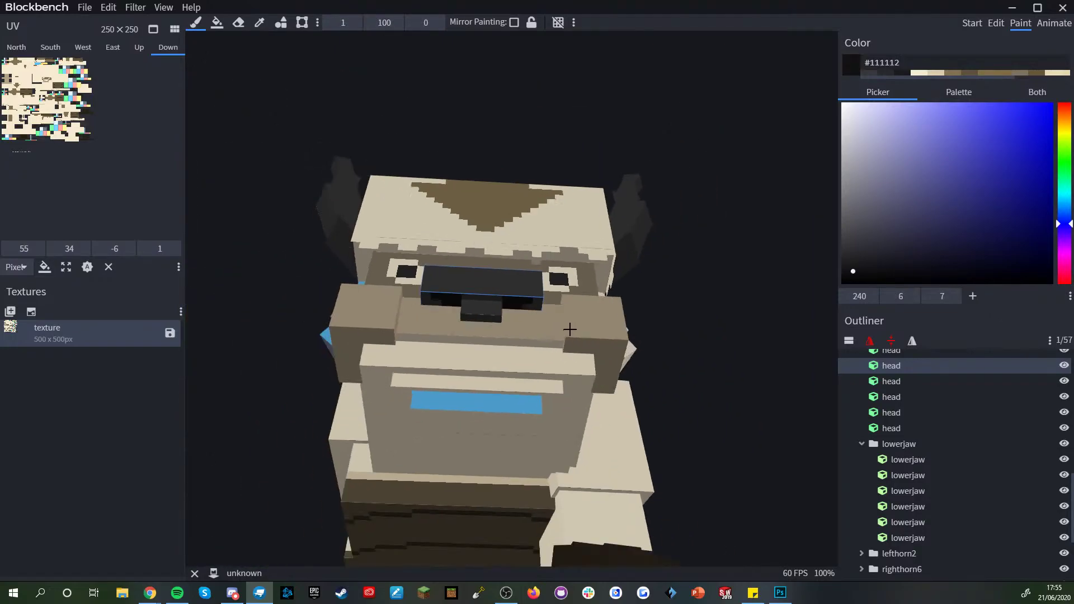
scroll(863, 467, down, 3)
click(879, 504)
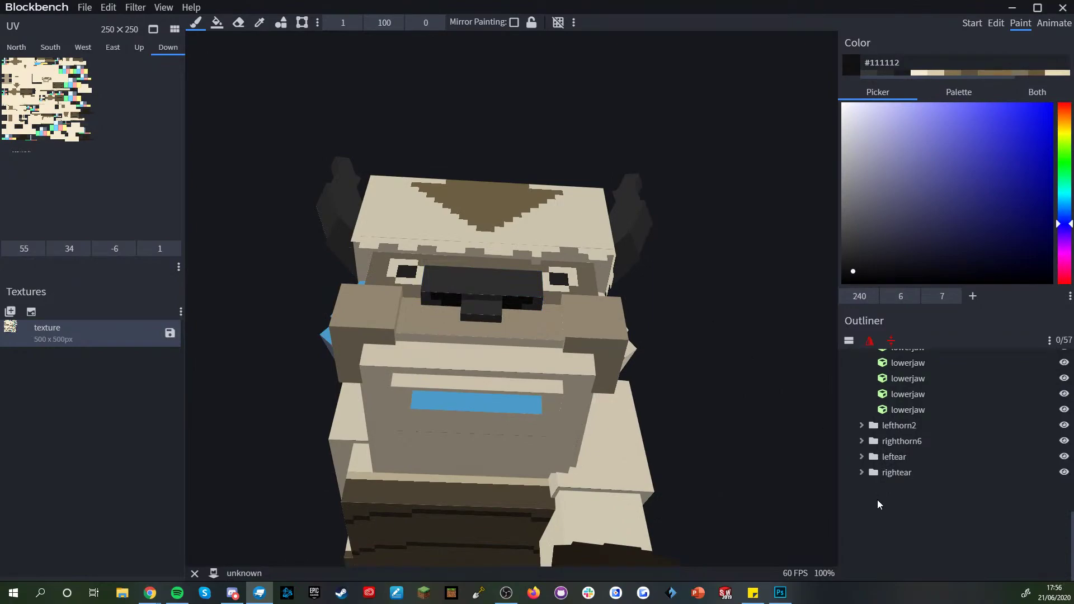
- Sample the dark brown #272118 from the rear left foot and paint the first dark fur pixels on the lower leg's outer side
scroll(507, 362, down, 3)
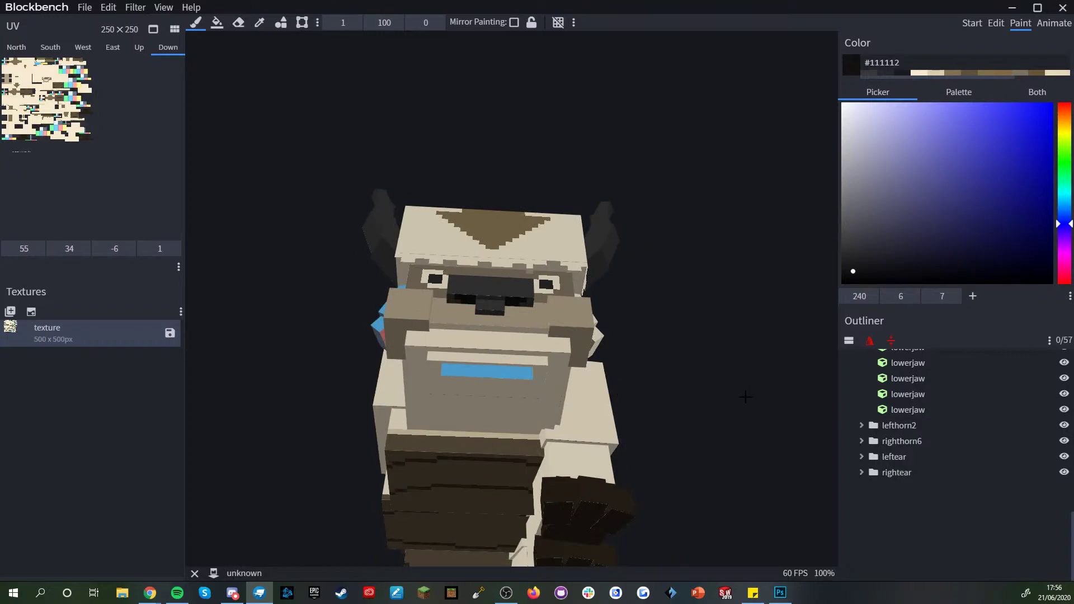
scroll(745, 396, down, 4)
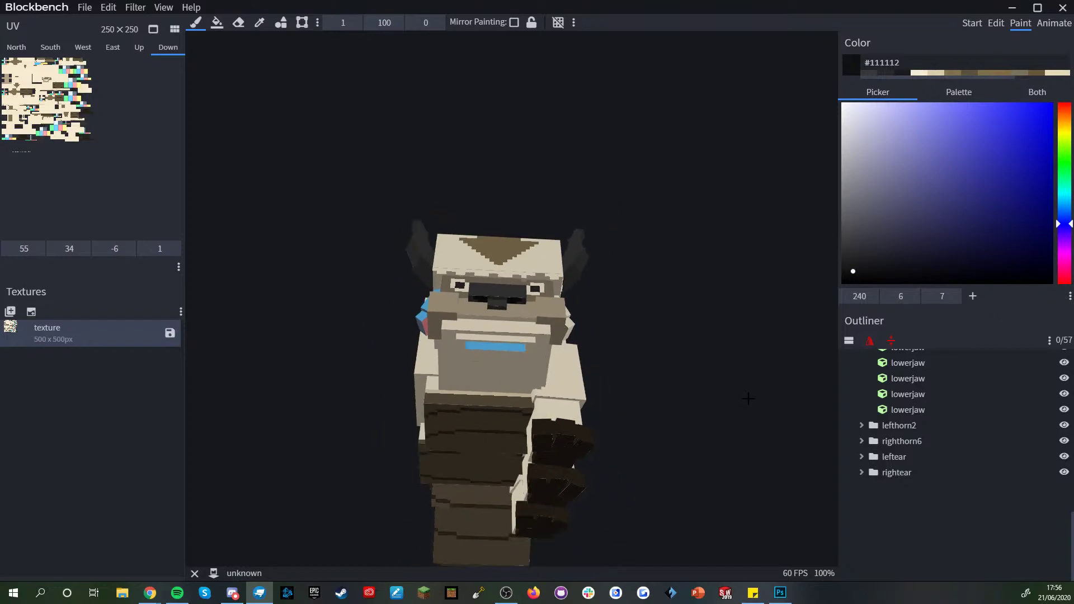
drag(779, 460, 611, 468)
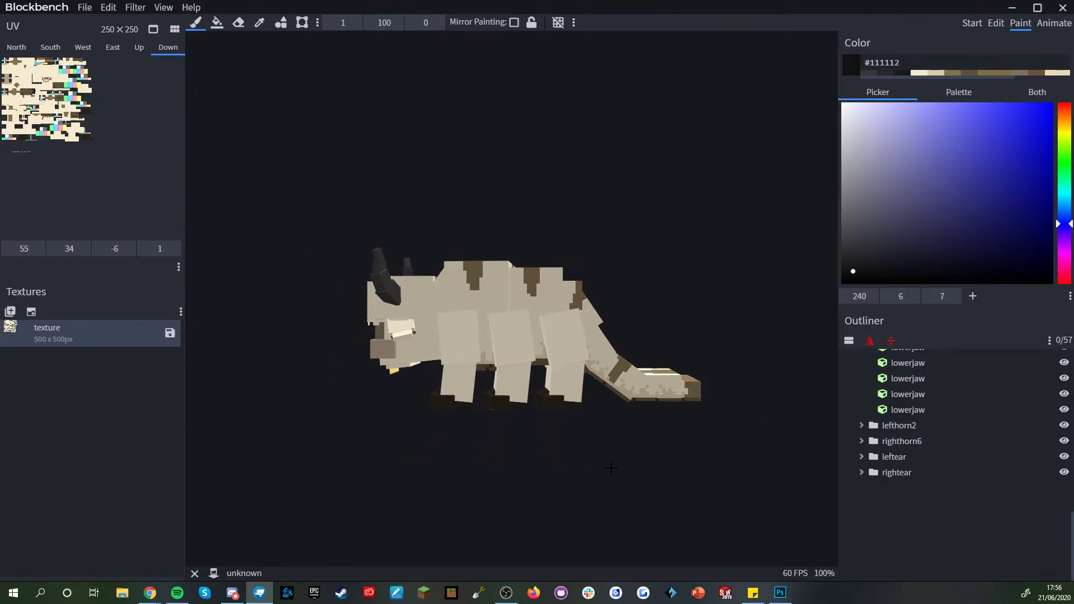
scroll(611, 468, up, 10)
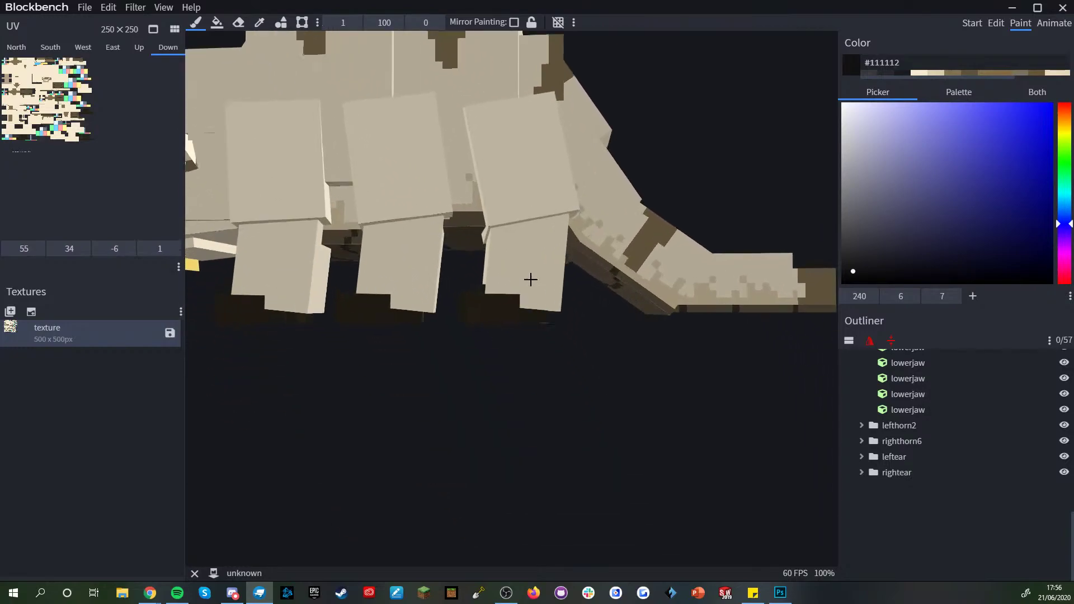
drag(625, 381, 507, 368)
click(508, 367)
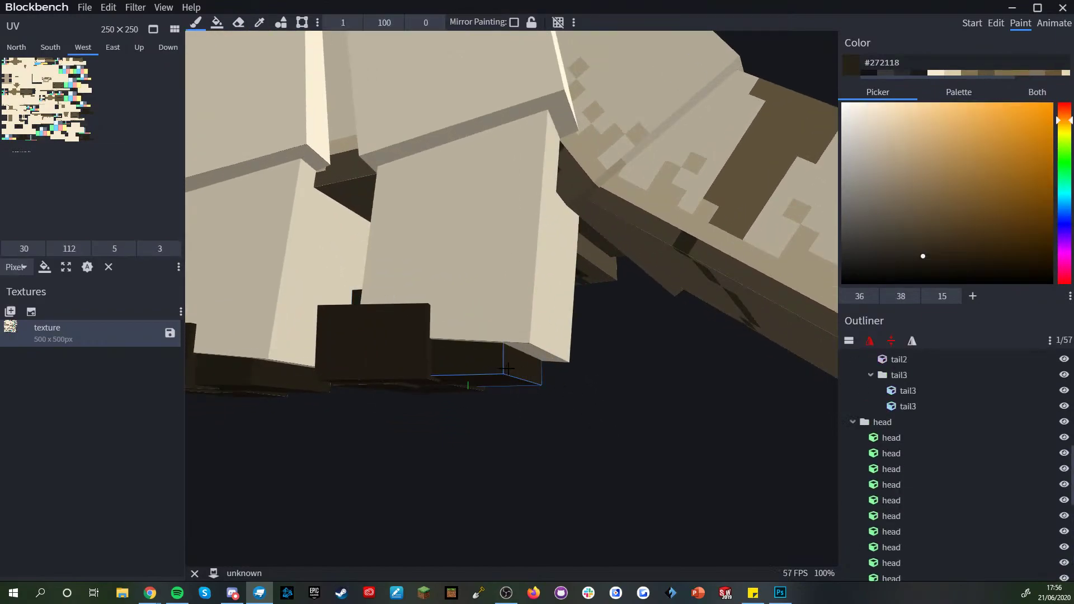
click(466, 333)
drag(559, 386, 618, 411)
mouse_move(520, 365)
mouse_down()
mouse_move(540, 351)
mouse_move(519, 362)
mouse_up()
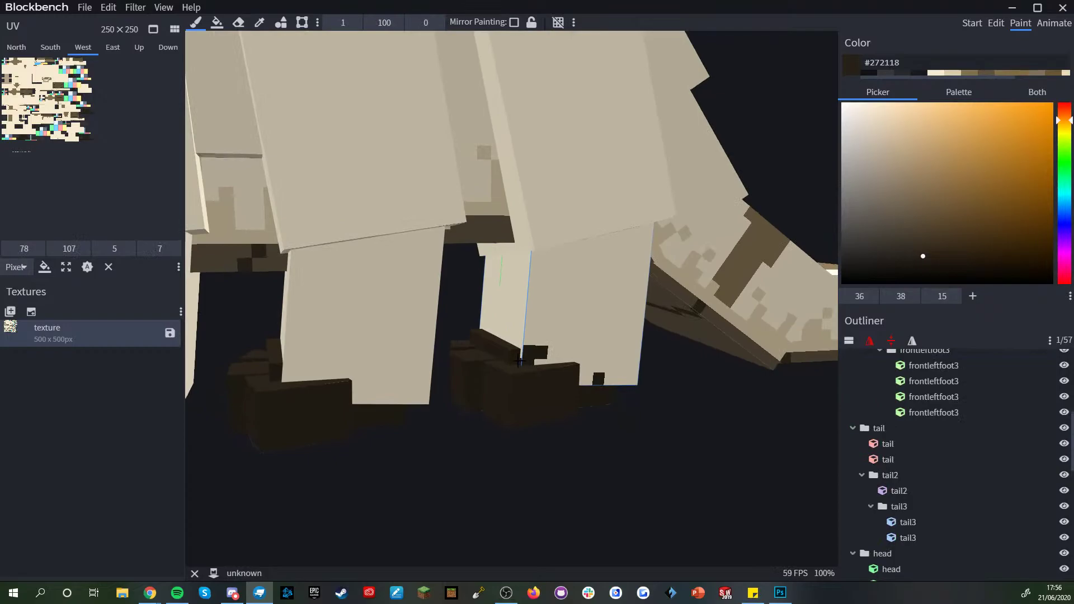
- Add #272118 fur pixels above the toes on the front of the rear left leg, undoing any stray pixel on the middle leg
click(567, 364)
click(501, 337)
drag(560, 456, 541, 323)
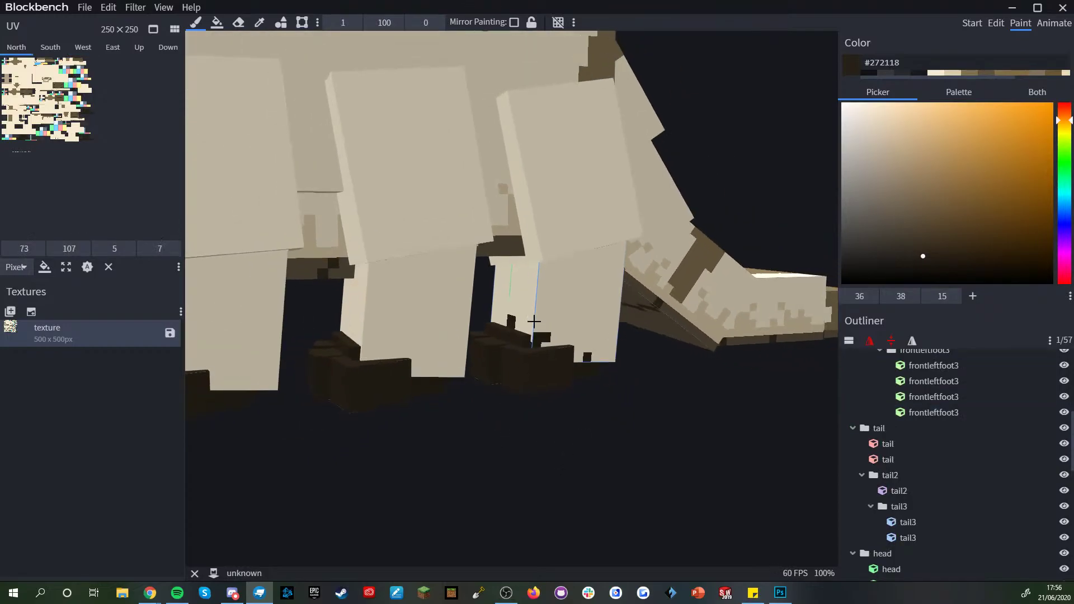
click(517, 330)
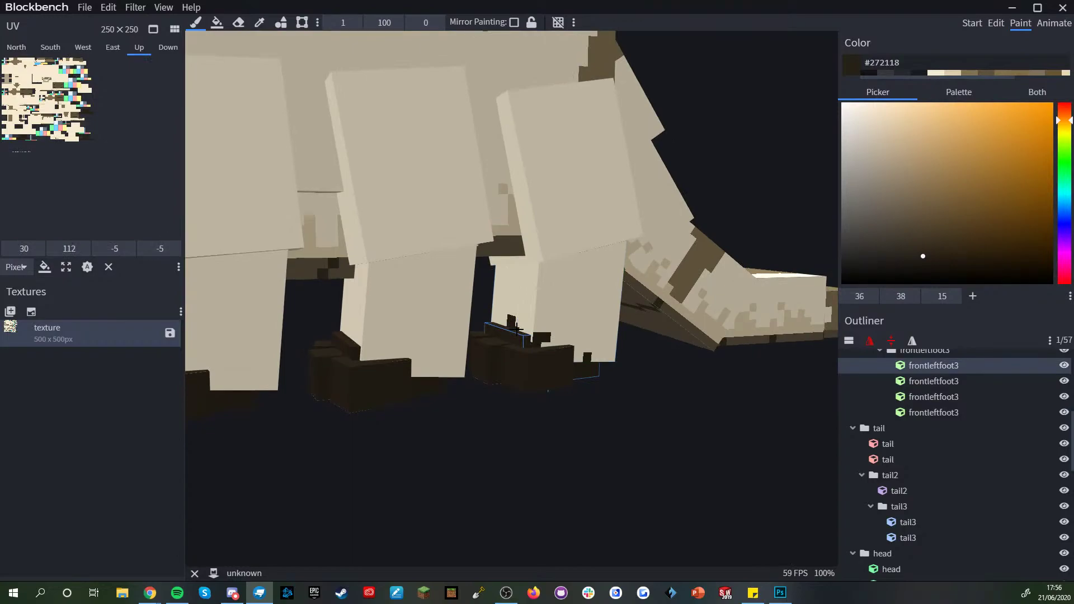
drag(593, 439, 599, 446)
click(436, 225)
key(ctrl+z)
scroll(1035, 444, up, 1)
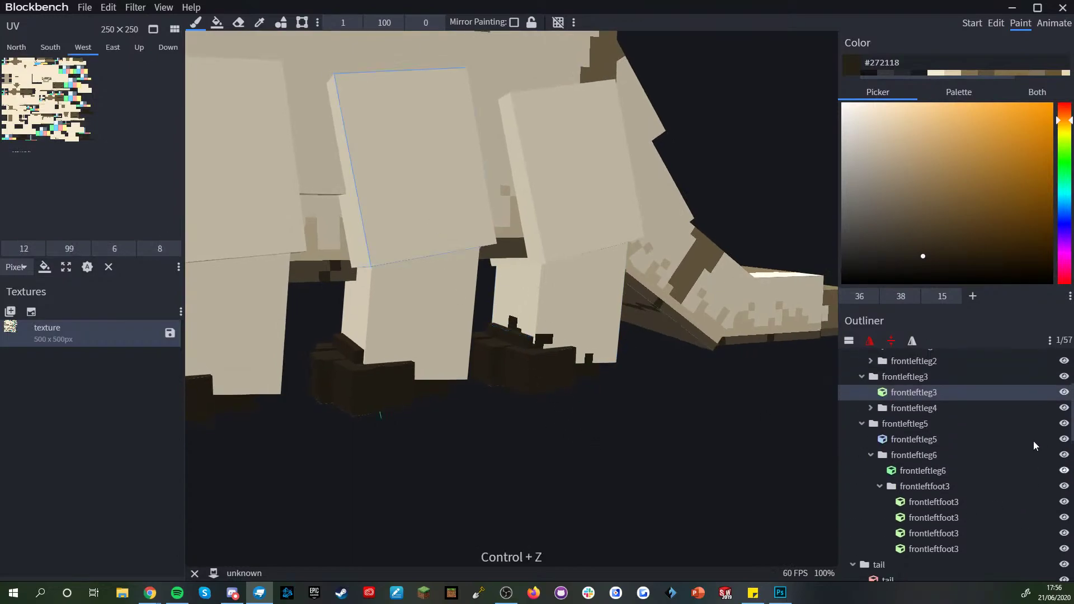
- Hide the frontleftleg and frontleftleg3 groups to clear the view of the rear left leg
drag(1065, 405, 1064, 437)
click(861, 407)
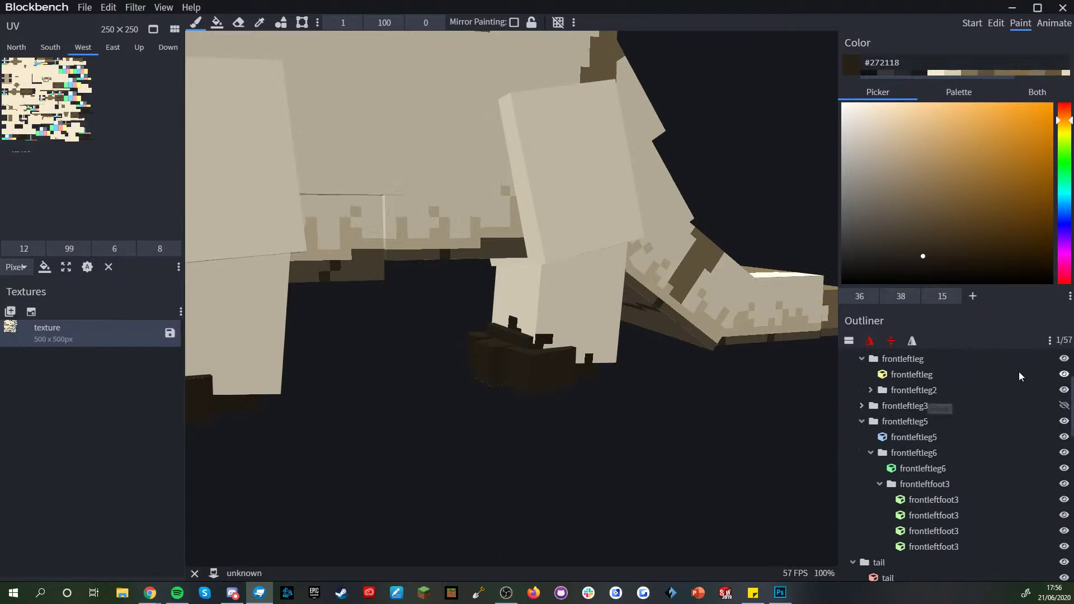
click(1064, 359)
- Extend the jagged #272118 fur edge across the front face and around the inner corner of the rear left leg
right_drag(755, 406, 631, 403)
drag(631, 403, 749, 386)
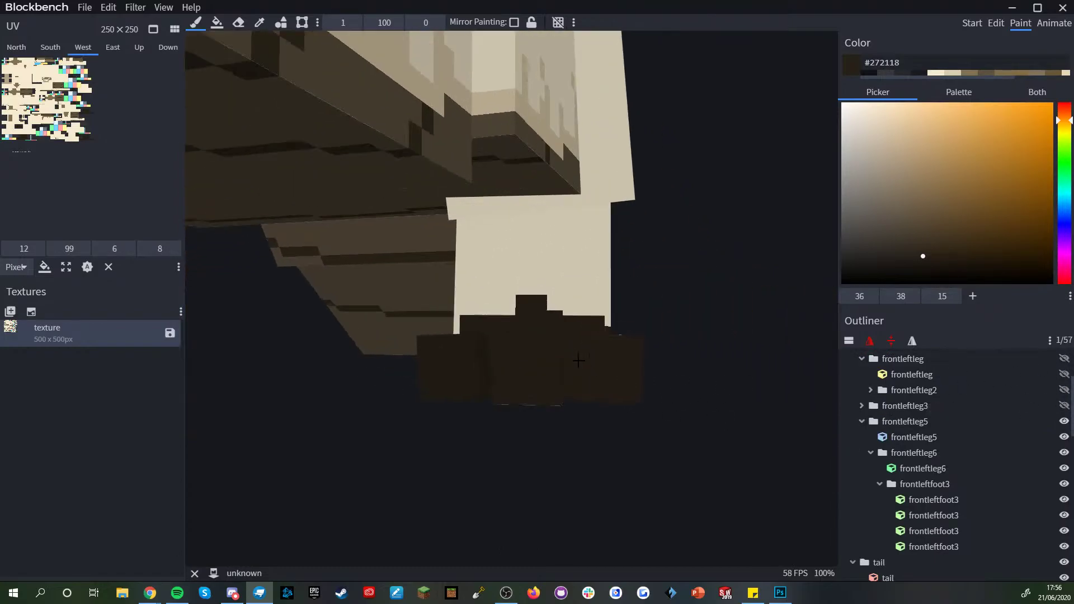
click(582, 358)
mouse_move(606, 460)
mouse_down()
mouse_move(669, 503)
mouse_move(660, 482)
mouse_move(492, 492)
mouse_move(628, 446)
mouse_move(592, 434)
mouse_move(595, 479)
mouse_up()
mouse_move(590, 319)
mouse_down()
mouse_move(575, 344)
mouse_move(559, 341)
mouse_up()
mouse_move(547, 433)
mouse_down()
mouse_move(534, 448)
mouse_move(614, 457)
mouse_up()
mouse_move(661, 315)
mouse_down()
mouse_move(636, 329)
mouse_move(657, 332)
mouse_up()
drag(649, 411, 685, 374)
right_drag(687, 373, 661, 384)
- Continue the #272118 fur edge along the lower border of the rear left leg's inner and back faces
click(611, 317)
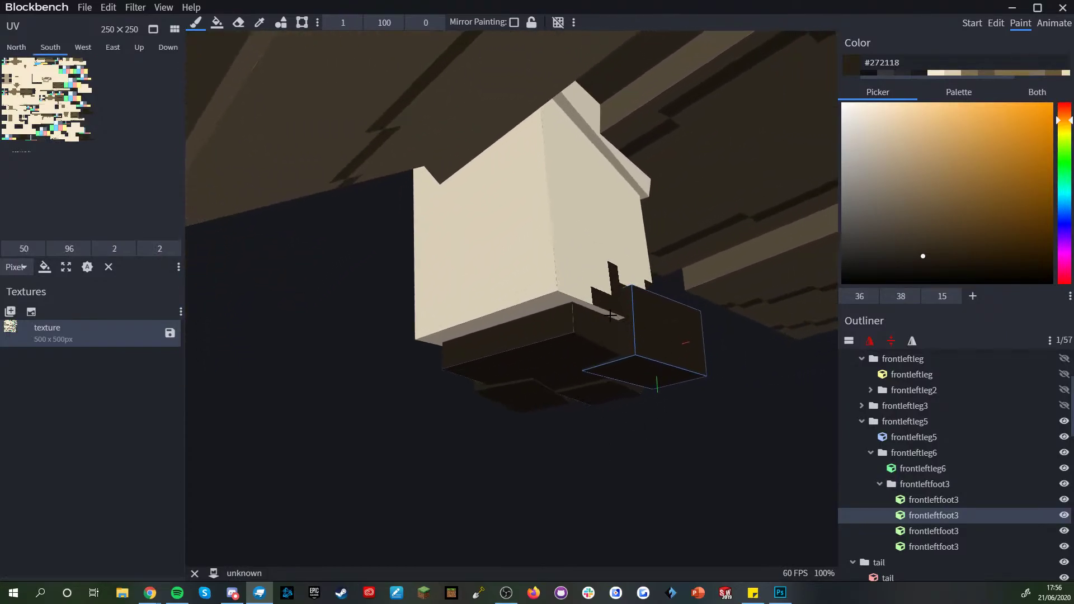
drag(570, 312, 544, 300)
click(561, 290)
mouse_move(525, 450)
mouse_down()
mouse_move(587, 432)
mouse_move(589, 413)
mouse_up()
mouse_move(467, 310)
mouse_down()
mouse_move(470, 293)
mouse_move(442, 312)
mouse_up()
mouse_move(246, 279)
mouse_down()
mouse_move(280, 288)
mouse_move(260, 271)
mouse_move(364, 314)
mouse_move(369, 274)
mouse_up()
click(470, 247)
click(486, 248)
click(465, 239)
mouse_move(468, 240)
mouse_down()
mouse_move(522, 262)
mouse_move(609, 273)
mouse_move(787, 368)
mouse_move(532, 403)
mouse_move(708, 400)
mouse_move(679, 396)
mouse_move(600, 276)
mouse_up()
drag(645, 436, 586, 289)
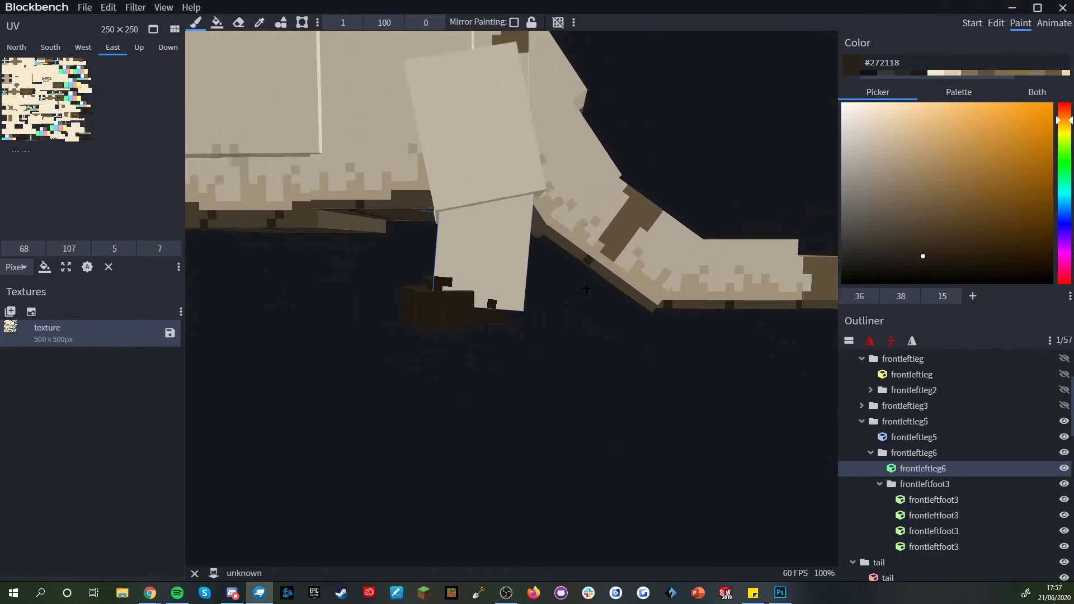
- Sample #272118 again from the rear left leg and add more dark pixels above the foot on its outer face
alt+click(589, 247)
scroll(482, 330, up, 7)
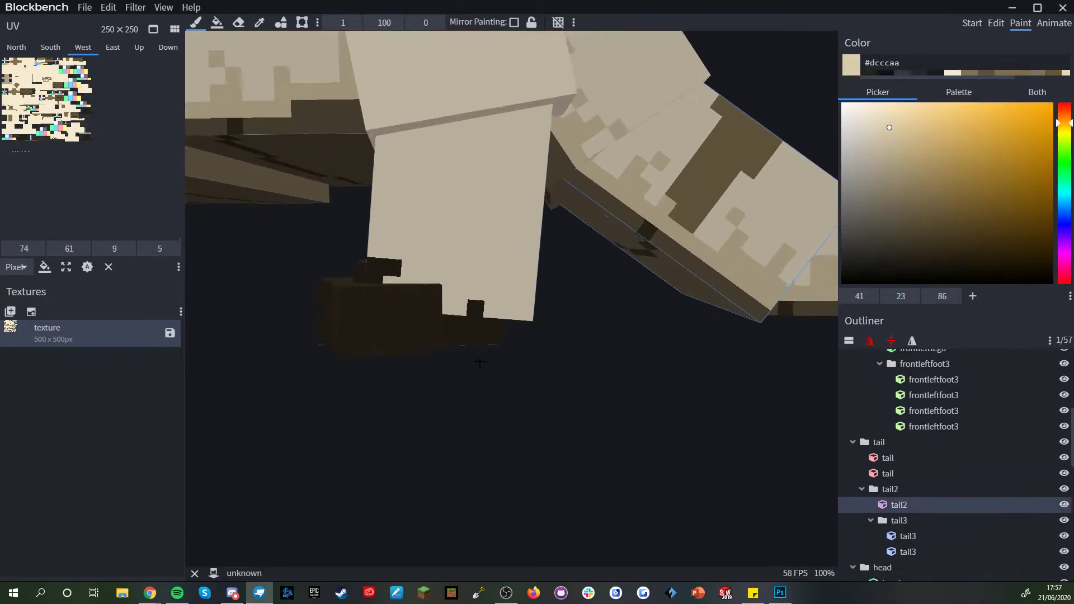
alt+click(472, 311)
drag(424, 293, 439, 280)
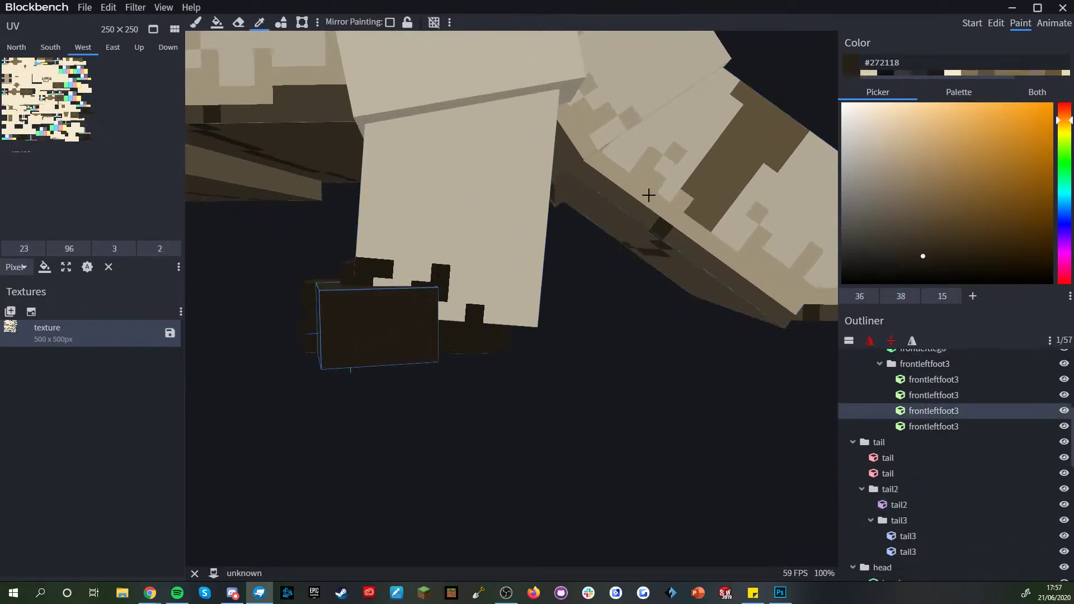
- Paint a tan #dcccaa transition above the dark fur on the rear left leg's outer face, trimming it with cream #f6ebd1
alt+click(489, 257)
click(454, 274)
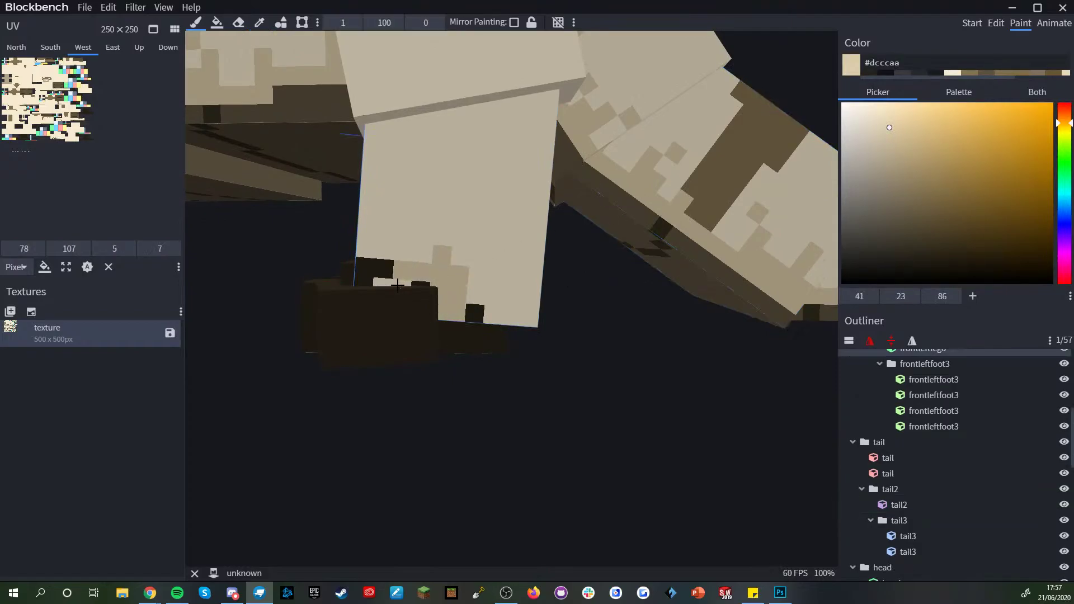
scroll(509, 292, up, 2)
alt+click(460, 244)
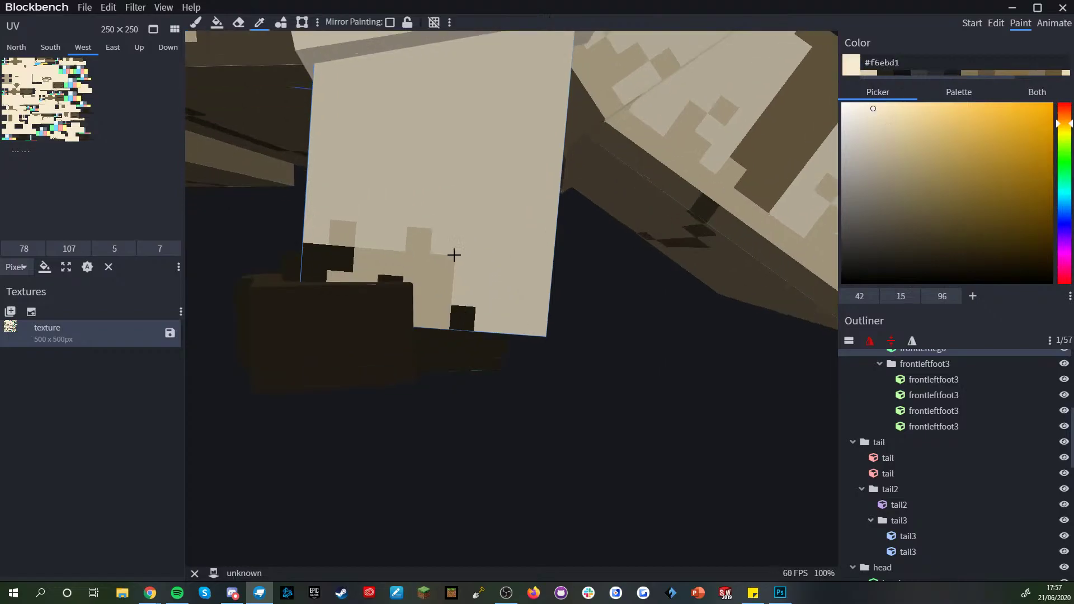
click(377, 262)
drag(433, 287, 431, 278)
alt+click(432, 316)
click(468, 297)
mouse_move(491, 320)
mouse_down()
mouse_move(520, 321)
mouse_move(537, 298)
mouse_move(462, 288)
mouse_up()
- Start the stepped tan #dcccaa fur transition on the back face of the rear left leg
scroll(571, 341, down, 5)
scroll(451, 286, up, 3)
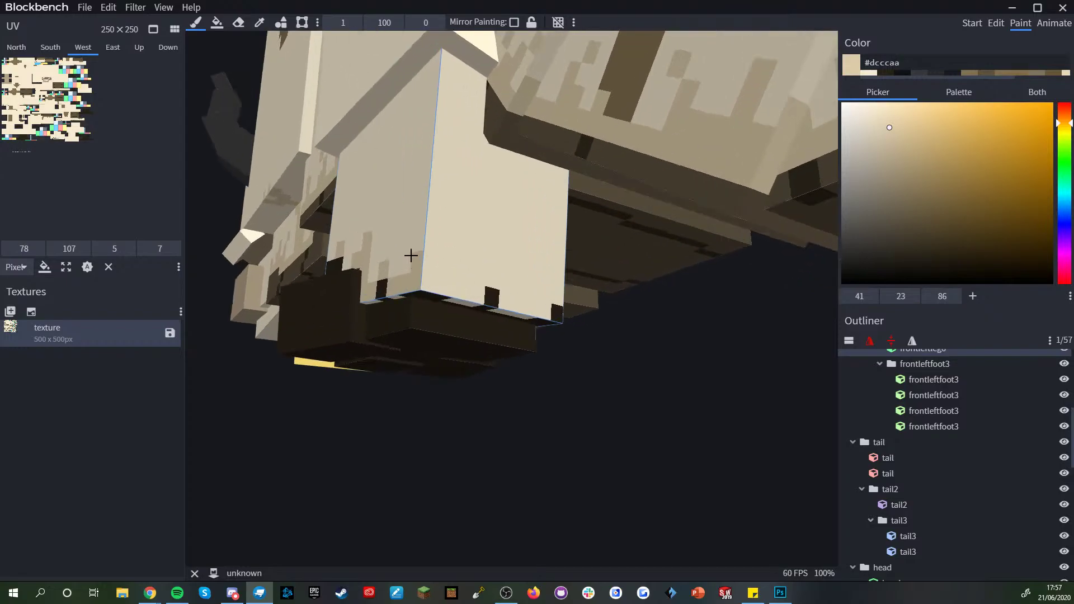
scroll(585, 396, up, 3)
mouse_move(369, 280)
mouse_down()
mouse_move(348, 271)
mouse_move(395, 252)
mouse_move(443, 276)
mouse_move(468, 271)
mouse_move(441, 209)
mouse_up()
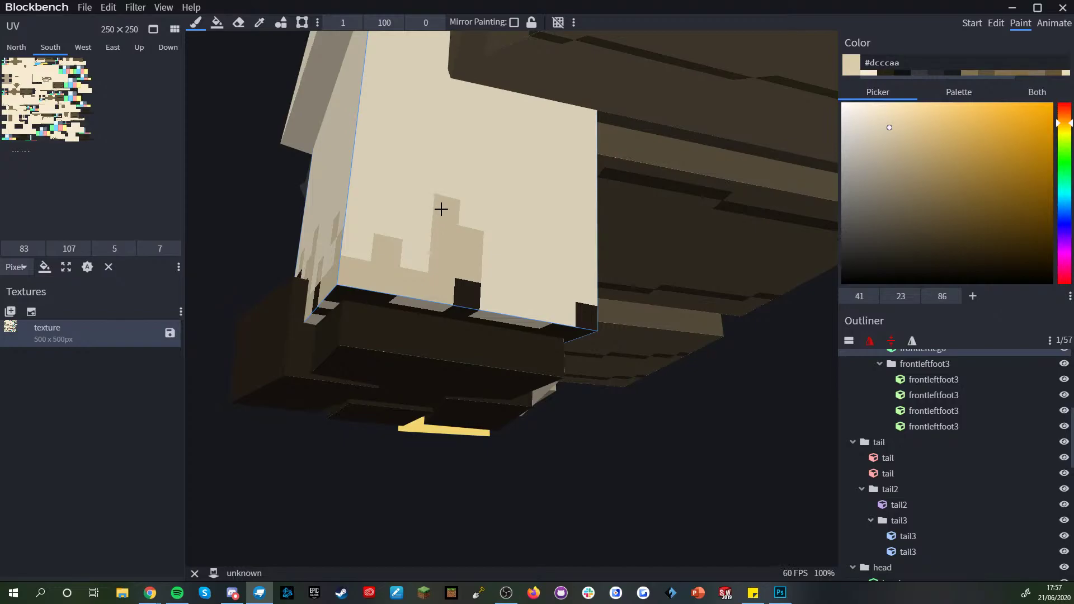
click(422, 176)
- Finish the tan #dcccaa fur peaks across the remainder of the rear left leg's back face
drag(564, 423, 504, 417)
mouse_move(487, 269)
mouse_down()
mouse_move(479, 299)
mouse_move(510, 302)
mouse_up()
drag(564, 461, 512, 459)
mouse_move(491, 246)
mouse_down()
mouse_move(498, 295)
mouse_move(518, 218)
mouse_move(537, 193)
mouse_up()
drag(523, 302, 547, 276)
drag(582, 442, 518, 465)
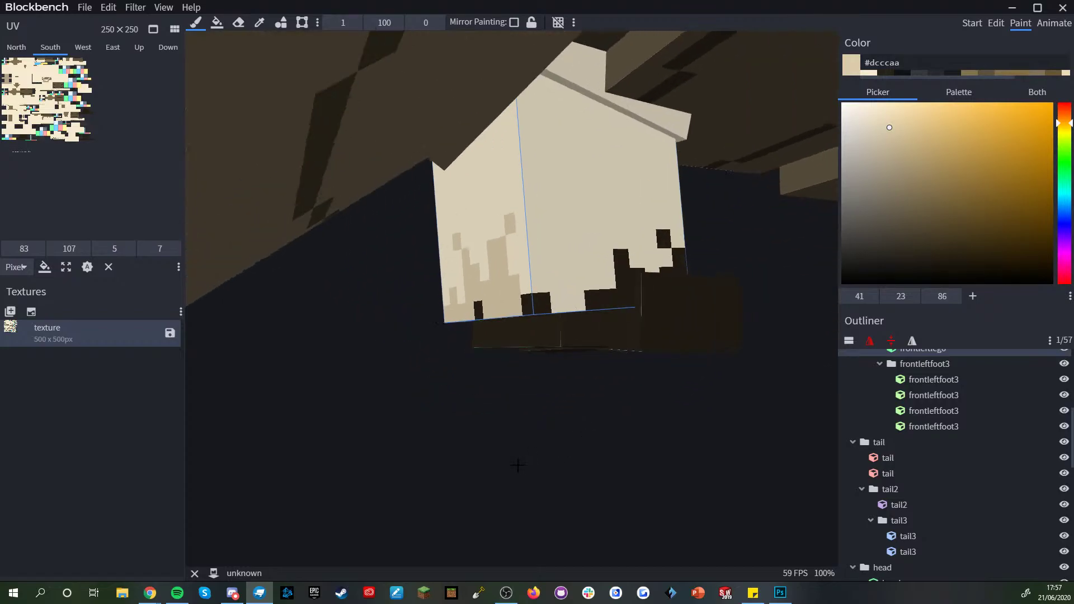
- Paint tan #dcccaa fur tufts on the rear half of the leg's inner face, correcting their shape with the sampled cream
mouse_move(521, 284)
mouse_down()
mouse_move(551, 237)
mouse_move(570, 304)
mouse_move(568, 219)
mouse_up()
mouse_move(629, 435)
mouse_down()
mouse_move(575, 436)
mouse_move(575, 274)
mouse_move(605, 259)
mouse_move(609, 234)
mouse_move(597, 195)
mouse_up()
mouse_move(699, 364)
mouse_down()
mouse_move(673, 285)
mouse_move(568, 242)
mouse_move(559, 244)
mouse_move(576, 250)
mouse_move(559, 274)
mouse_up()
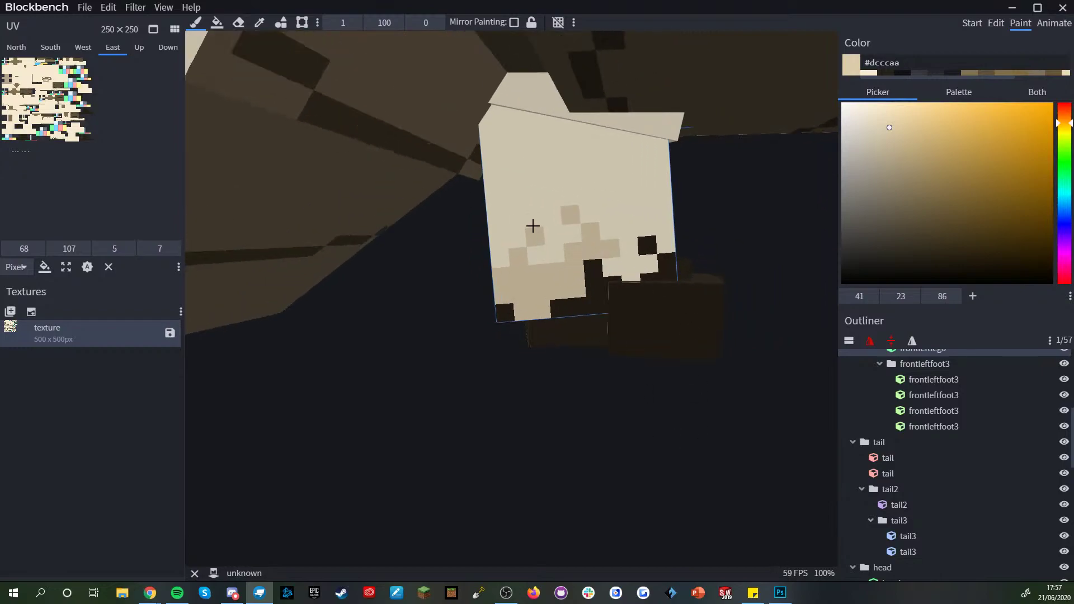
alt+click(558, 230)
click(534, 238)
alt+click(518, 256)
drag(517, 243, 532, 219)
- Extend the tan #dcccaa tufts over the front half of the rear left leg's inner face, around the dark pixels
scroll(571, 317, down, 3)
scroll(570, 316, down, 3)
mouse_move(611, 360)
mouse_down()
mouse_move(666, 378)
mouse_move(693, 366)
mouse_move(444, 382)
mouse_move(604, 356)
mouse_up()
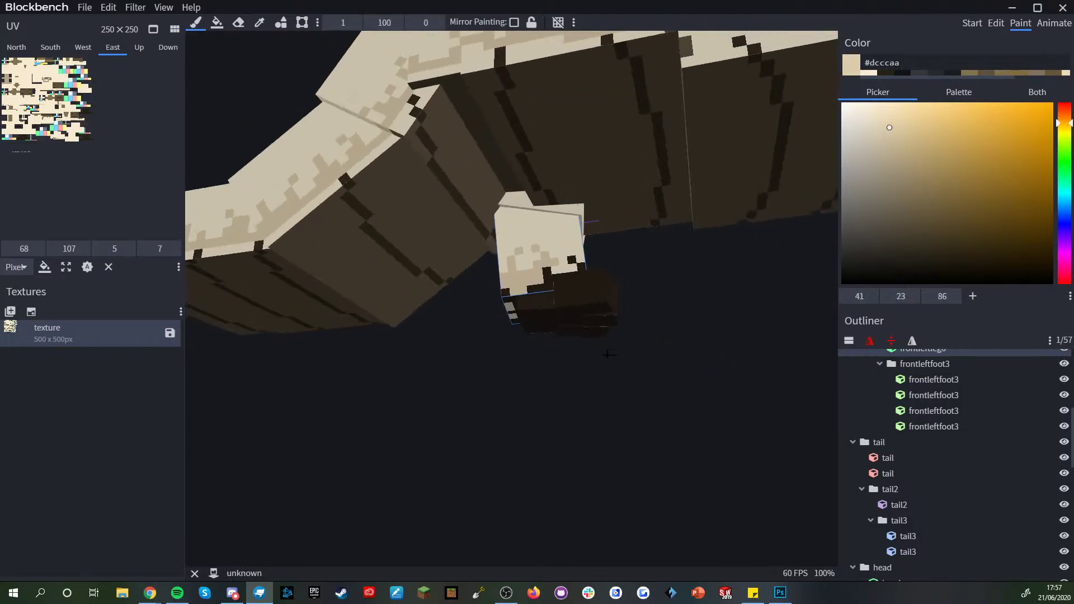
scroll(604, 356, up, 3)
right_drag(597, 405, 547, 436)
scroll(547, 437, up, 5)
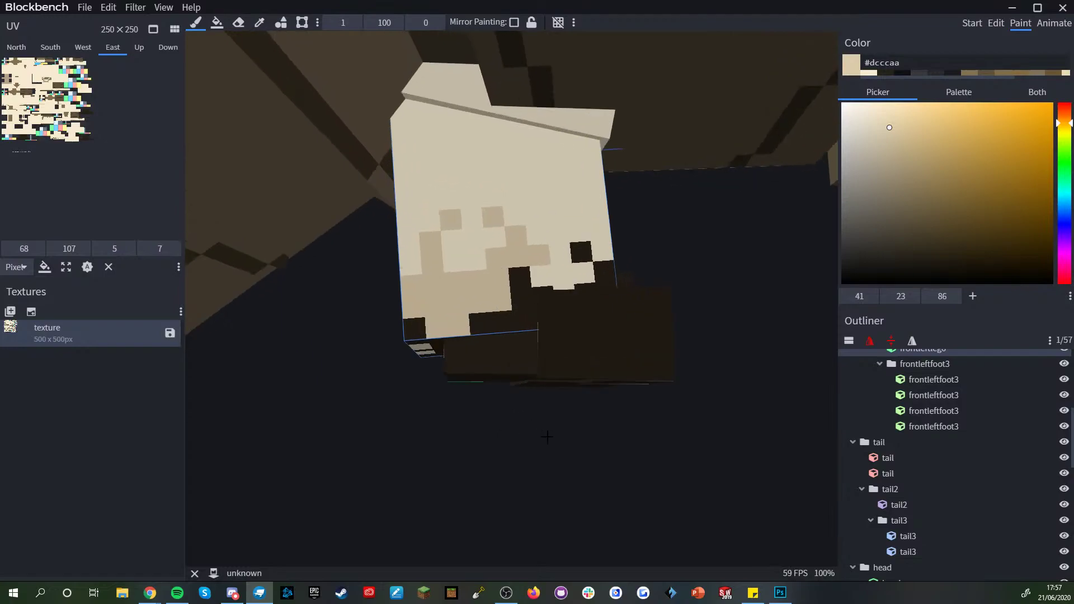
mouse_move(588, 276)
mouse_down()
mouse_move(547, 272)
mouse_move(539, 233)
mouse_move(568, 227)
mouse_move(490, 192)
mouse_move(523, 185)
mouse_up()
click(527, 171)
- Paint the tan #dcccaa fur transition across the front face of the rear left leg and clear the cube selection
drag(605, 223, 597, 210)
mouse_move(671, 223)
mouse_down()
mouse_move(576, 245)
mouse_move(591, 226)
mouse_up()
click(539, 257)
click(549, 234)
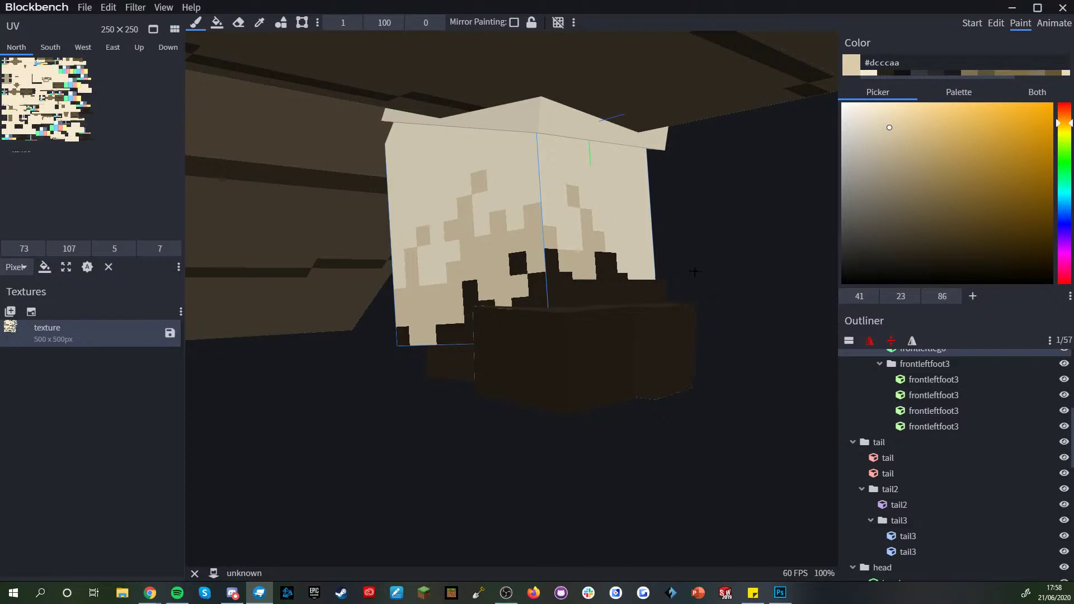
drag(695, 273, 565, 280)
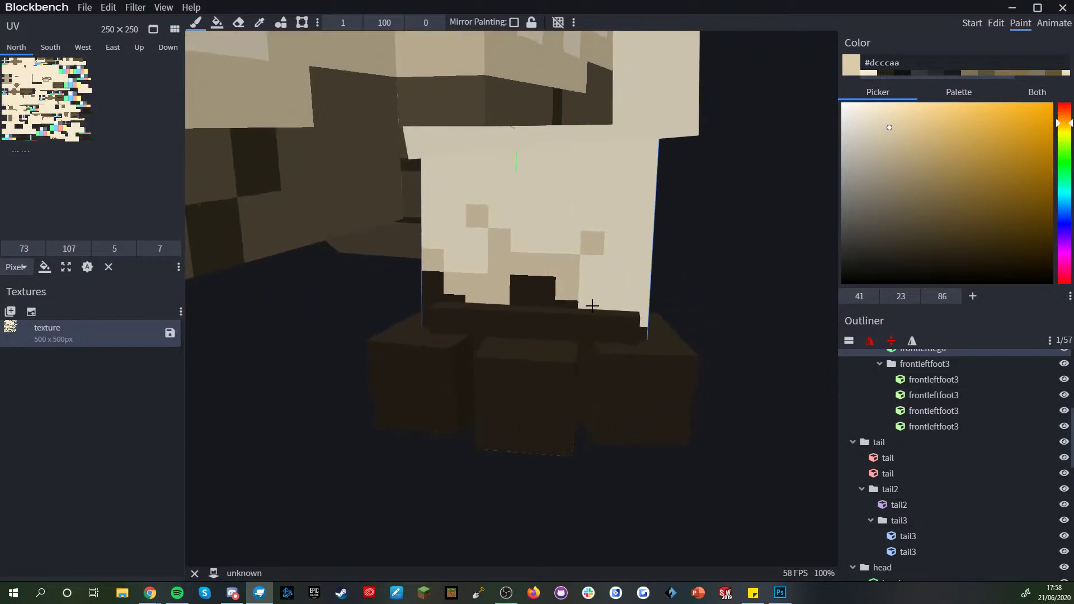
drag(704, 318, 645, 323)
mouse_move(573, 309)
mouse_down()
mouse_move(565, 347)
mouse_move(598, 384)
mouse_move(582, 364)
mouse_up()
drag(739, 386, 694, 398)
scroll(890, 485, down, 8)
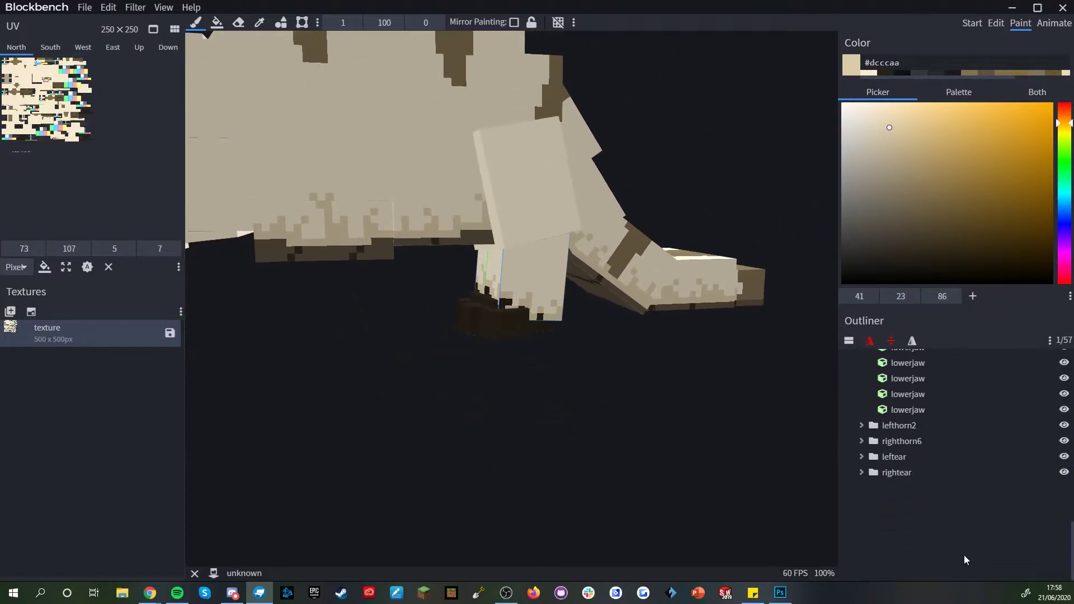
click(965, 556)
- Collapse the frontleftleg group, hide the frontleftleg5 group and show the frontleftleg3 group
scroll(636, 434, down, 7)
mouse_move(632, 434)
mouse_down()
mouse_move(522, 405)
mouse_move(590, 371)
mouse_move(644, 403)
mouse_move(652, 434)
mouse_move(588, 427)
mouse_move(559, 408)
mouse_move(626, 431)
mouse_up()
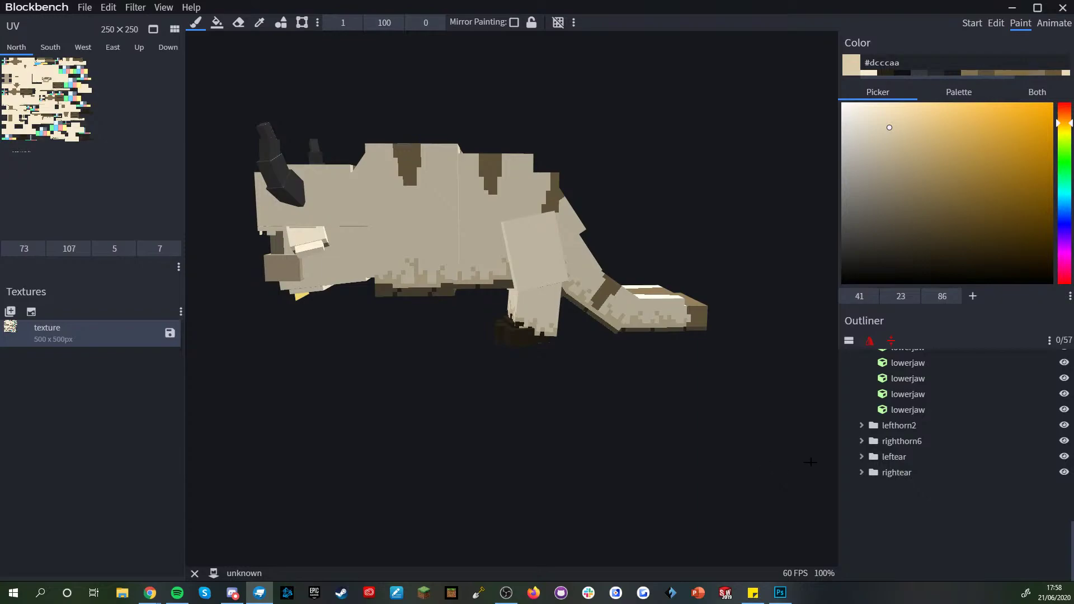
scroll(955, 556, up, 10)
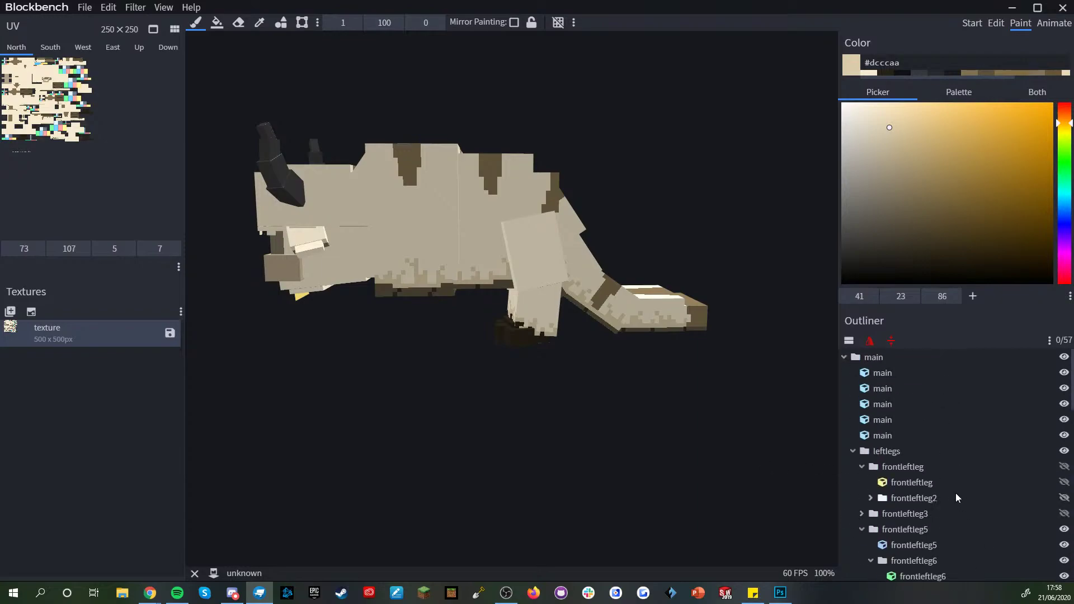
click(862, 466)
click(1041, 482)
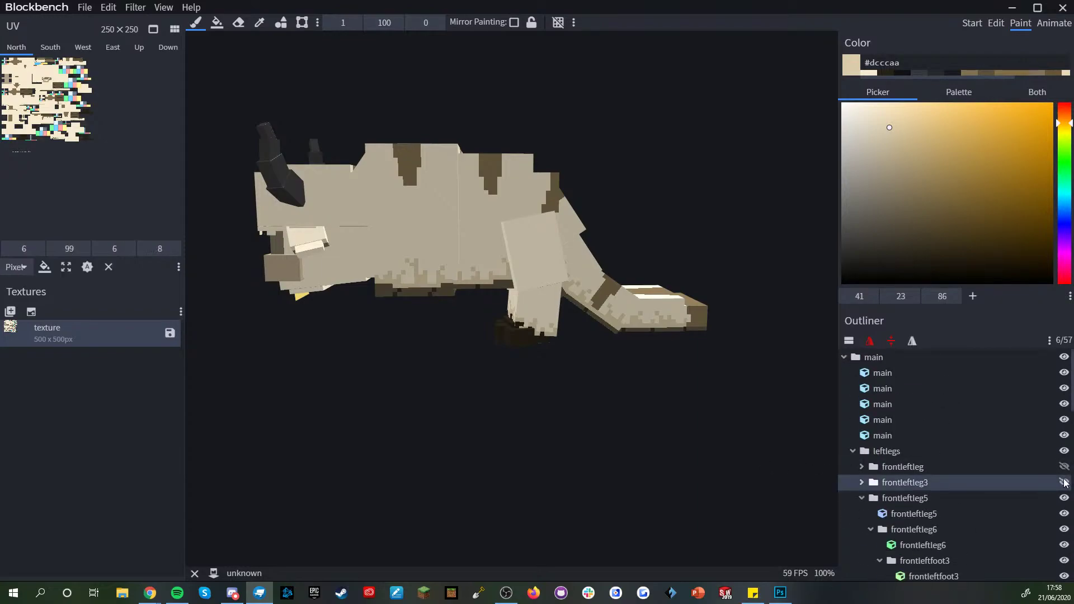
click(1064, 498)
click(1064, 483)
- Sample #272118 from the middle left foot and paint dark fur pixels above the toes on the leg's front face
scroll(613, 440, up, 6)
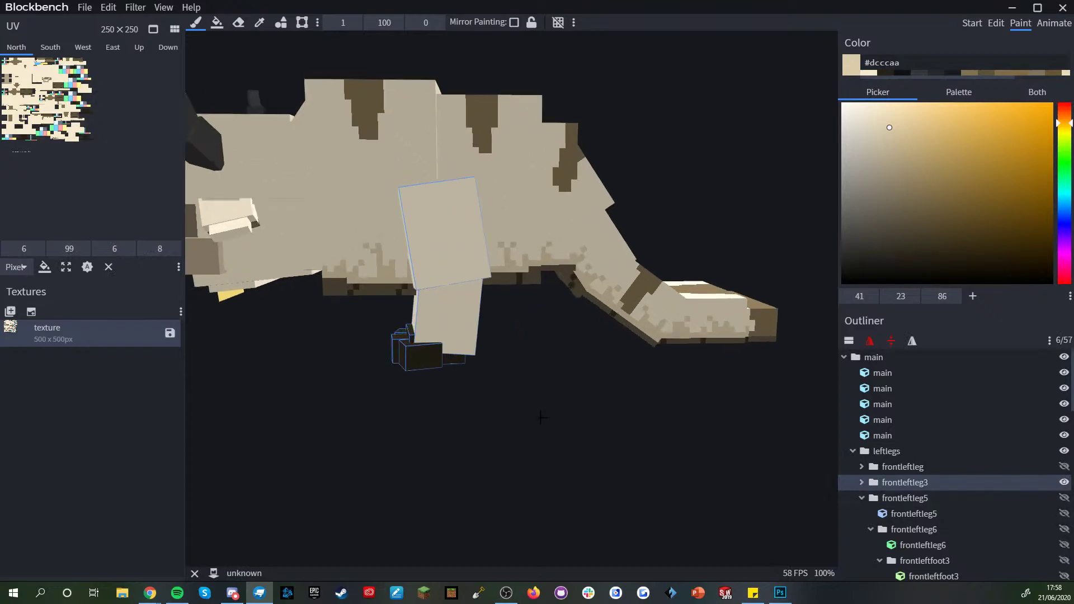
scroll(585, 428, up, 4)
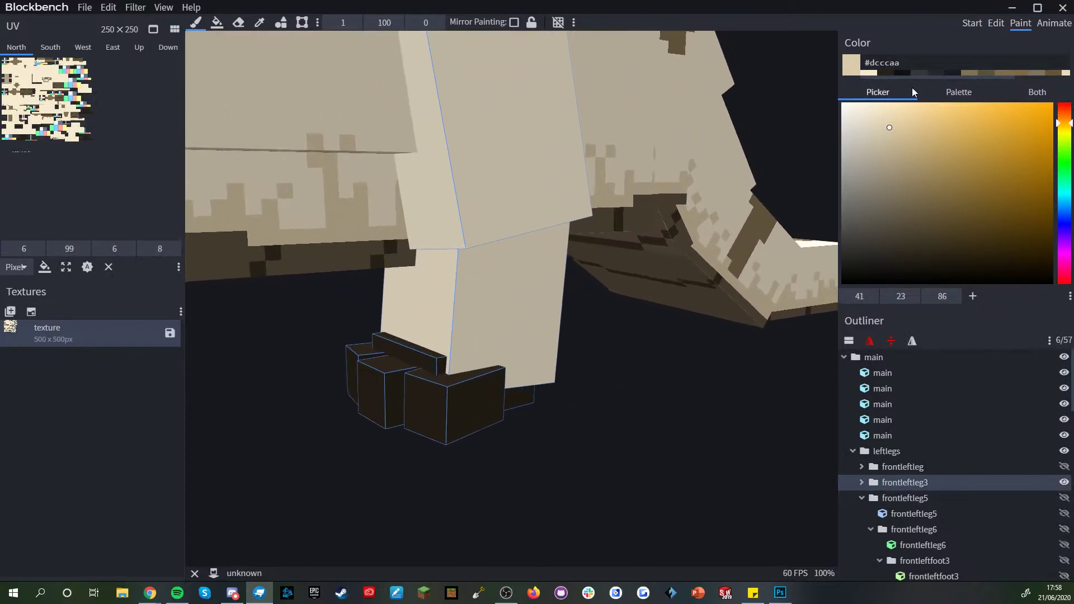
alt+click(480, 400)
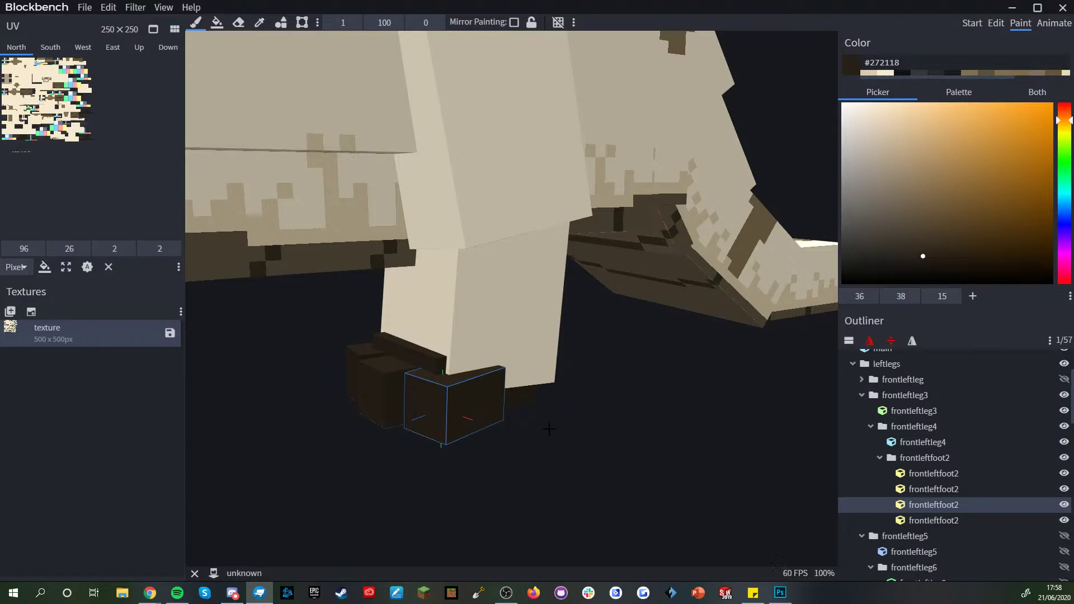
mouse_move(556, 417)
mouse_down()
mouse_move(565, 438)
mouse_move(685, 420)
mouse_move(523, 407)
mouse_up()
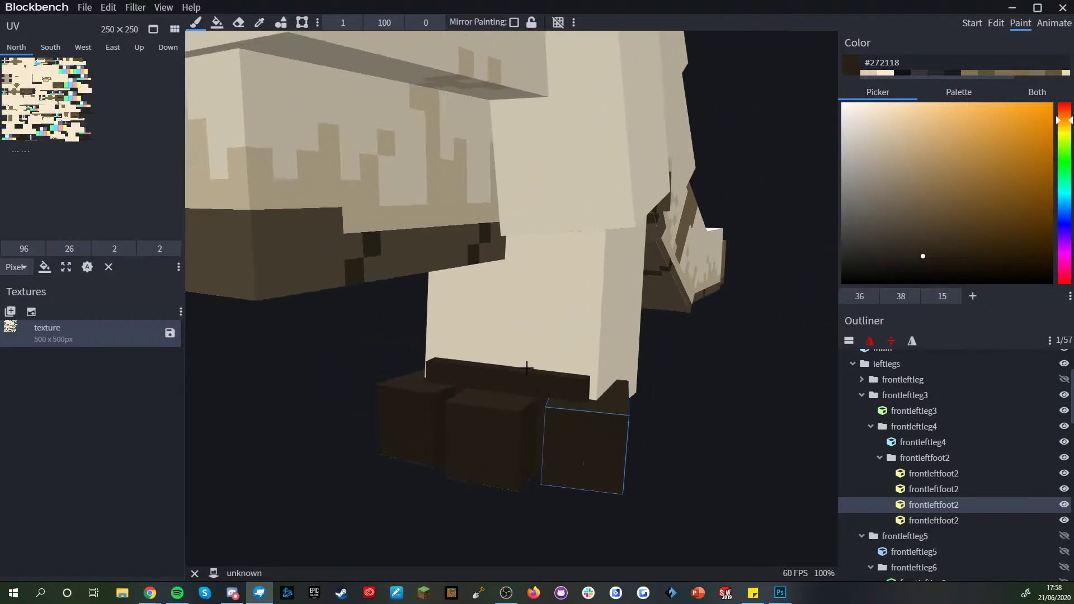
click(517, 360)
click(530, 340)
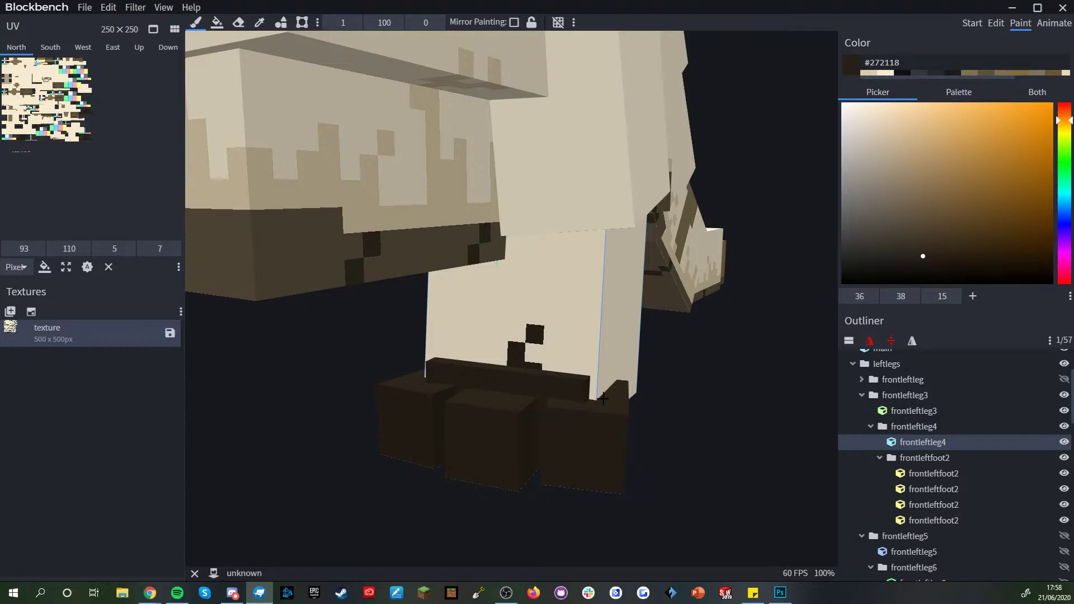
- Paint dark #272118 fur pixels along the lower edge of the middle left leg's outer face
drag(700, 434, 597, 423)
drag(372, 364, 376, 353)
drag(447, 475, 492, 479)
click(423, 378)
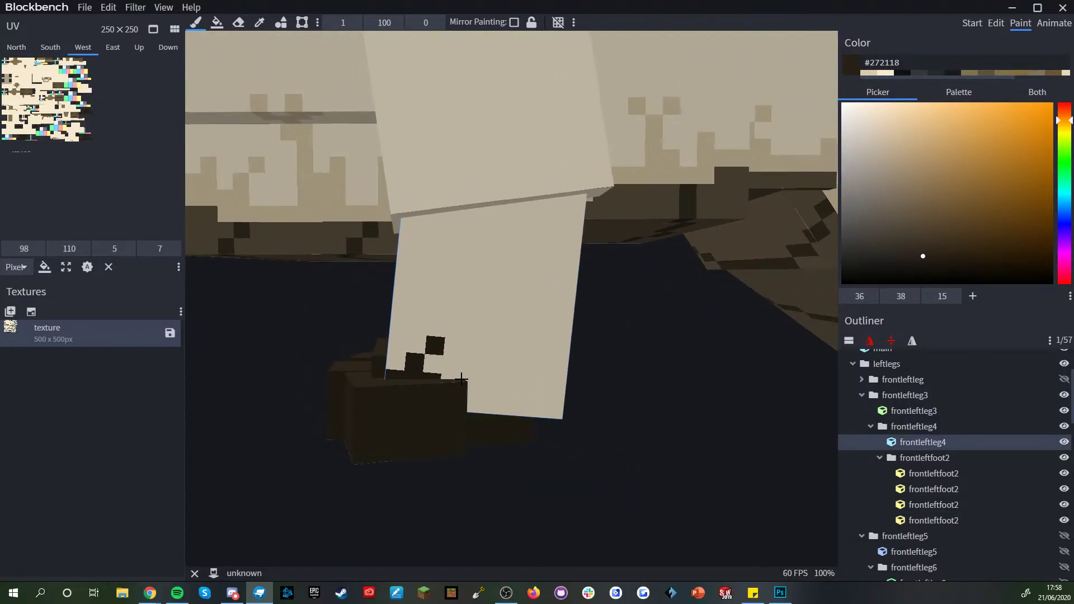
click(481, 407)
click(503, 398)
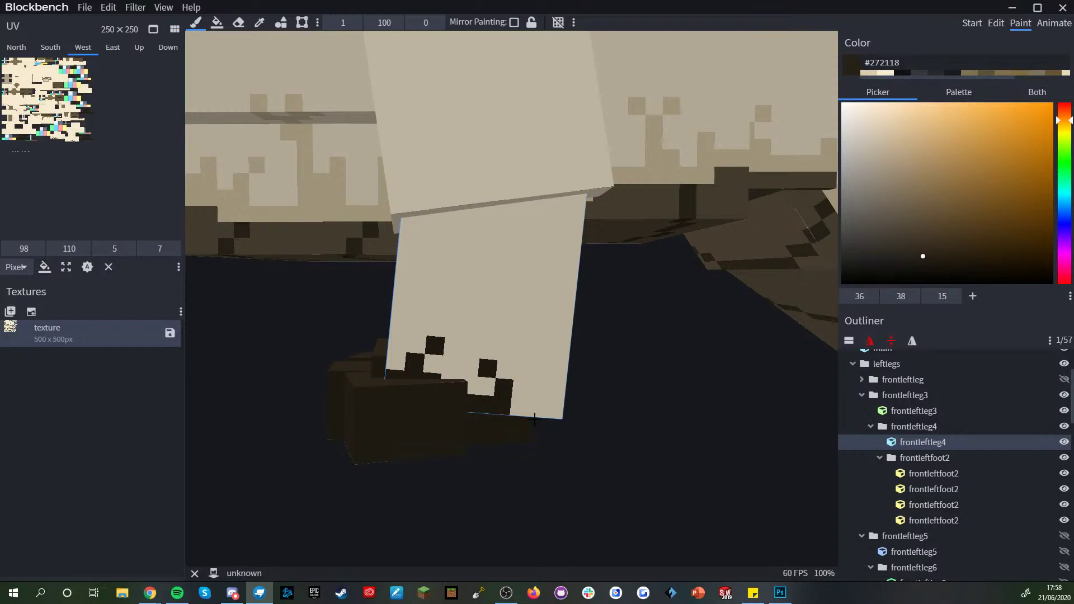
drag(528, 417, 544, 412)
click(554, 396)
- Paint cream #f6ebd1 over a stray dark pixel on the middle left leg's outer face and resample the dark fur colour
mouse_move(683, 431)
mouse_down()
mouse_move(616, 405)
mouse_move(676, 434)
mouse_up()
scroll(615, 405, down, 3)
key(alt)
alt+click(523, 356)
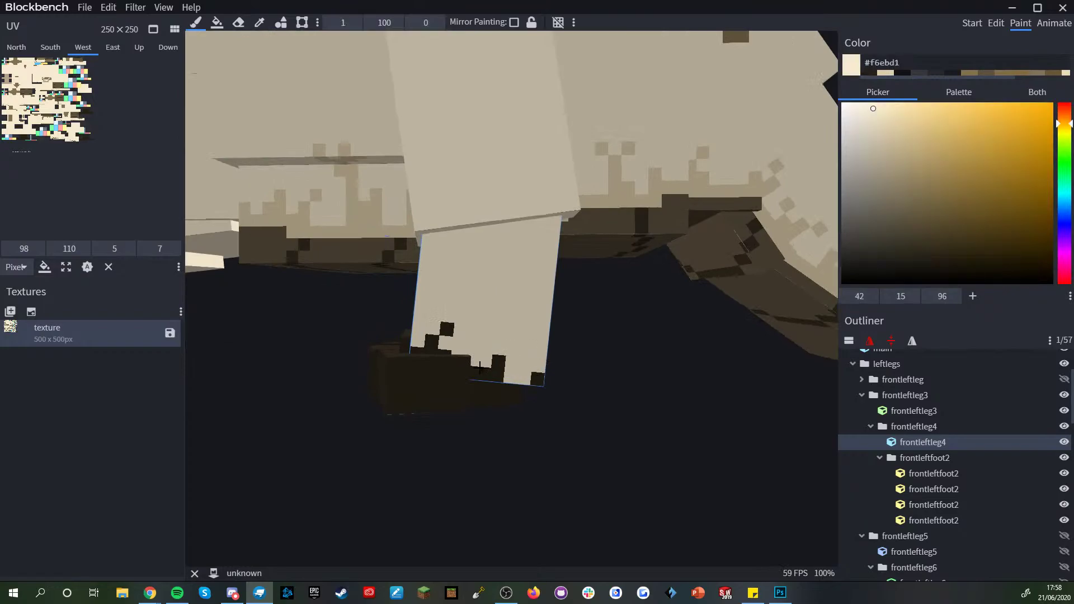
alt+click(501, 372)
- Paint dark #272118 pixels on the underside of the middle left leg behind the foot
drag(539, 407, 434, 351)
mouse_move(499, 486)
mouse_down()
mouse_move(535, 488)
mouse_move(557, 460)
mouse_up()
drag(390, 292, 456, 291)
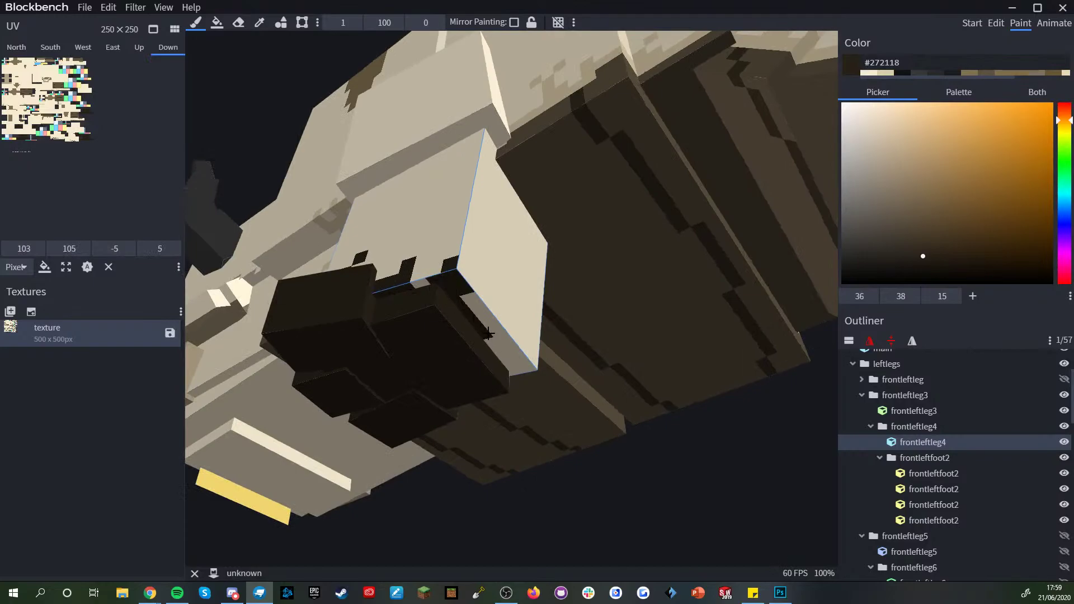
drag(492, 326, 499, 349)
- Paint dark #272118 fur pixels along the lower edge of the middle left leg's inner face
drag(536, 481, 249, 452)
click(426, 365)
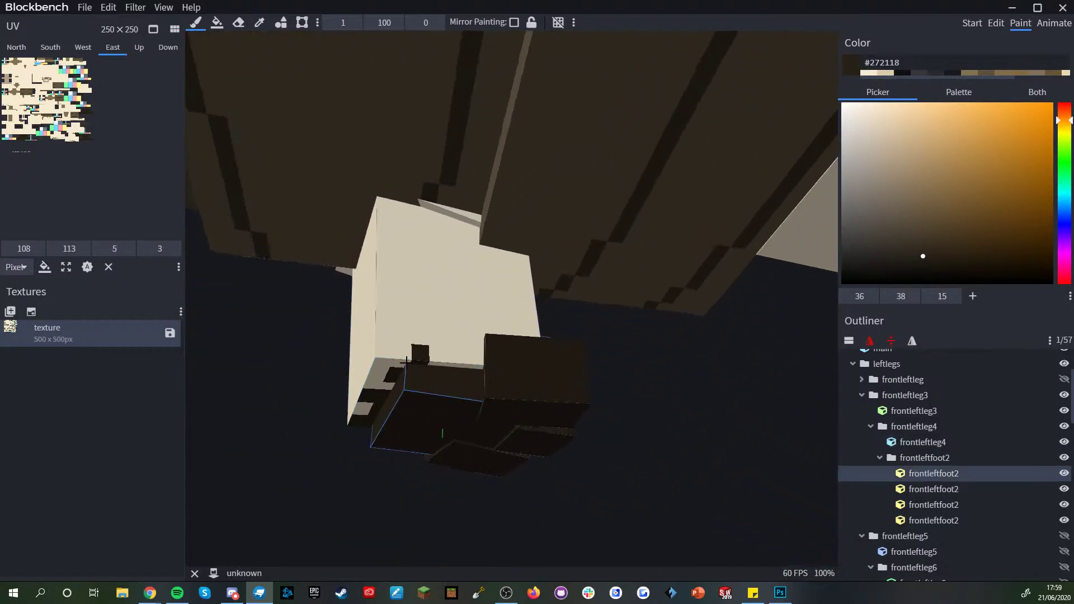
click(398, 338)
drag(398, 338, 473, 359)
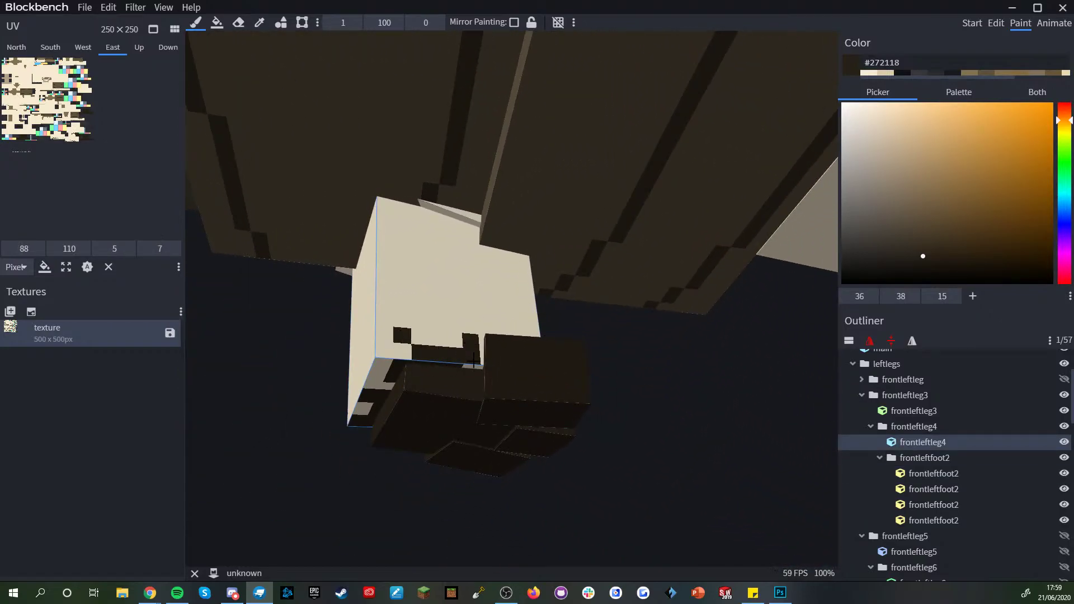
click(485, 328)
drag(576, 447, 540, 494)
click(539, 336)
- Add a dark #272118 tuft near the inner corner of the middle left leg's front face
mouse_move(629, 458)
mouse_down()
mouse_move(614, 475)
mouse_move(486, 497)
mouse_up()
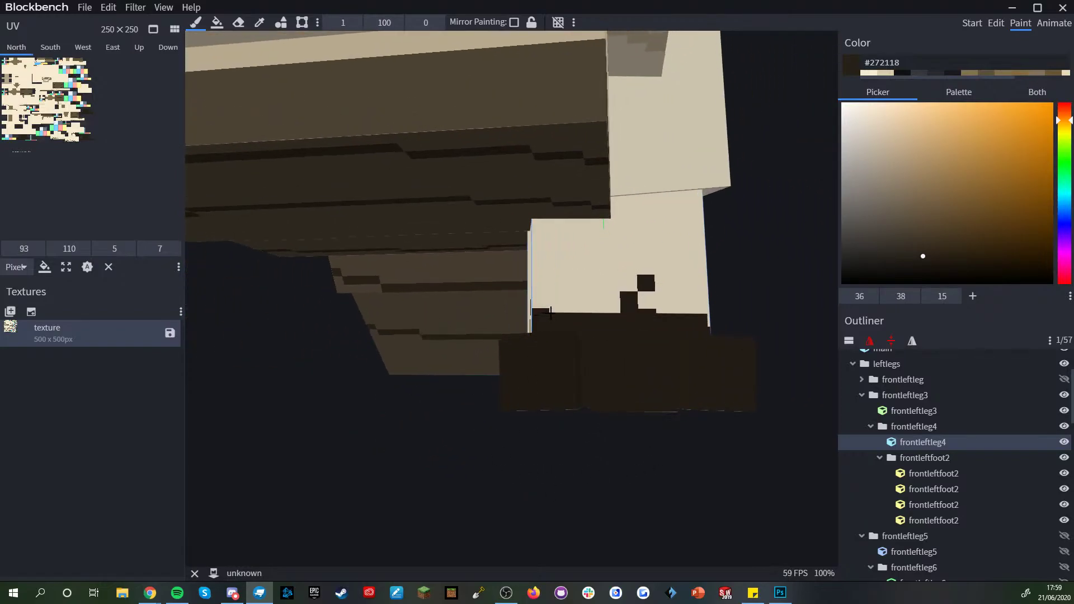
click(560, 301)
mouse_move(721, 330)
mouse_down()
mouse_move(644, 398)
mouse_move(602, 415)
mouse_up()
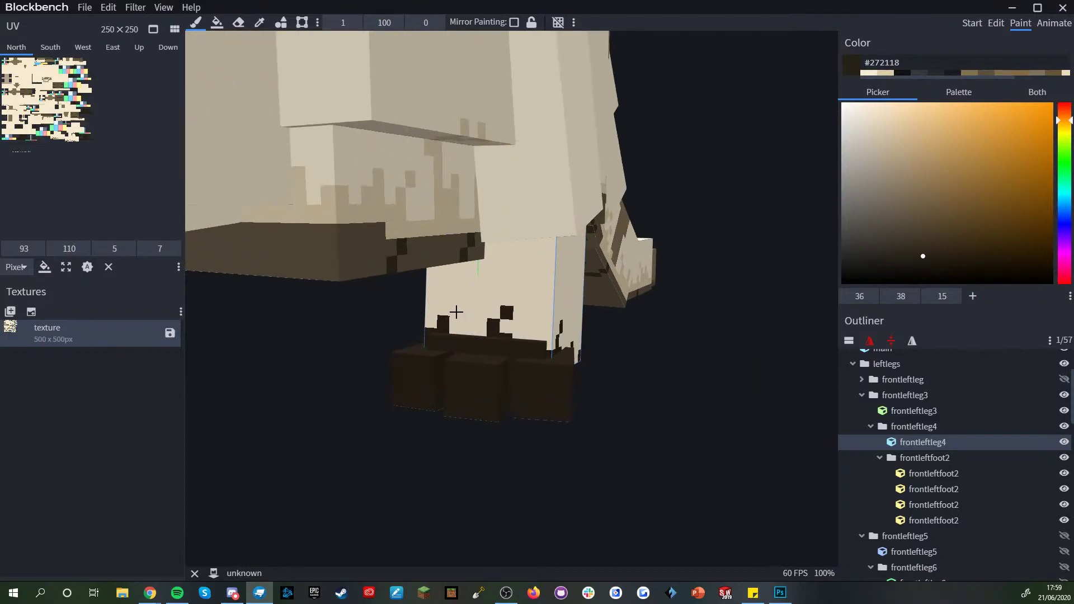
drag(596, 407, 569, 410)
scroll(566, 393, down, 3)
scroll(628, 445, down, 6)
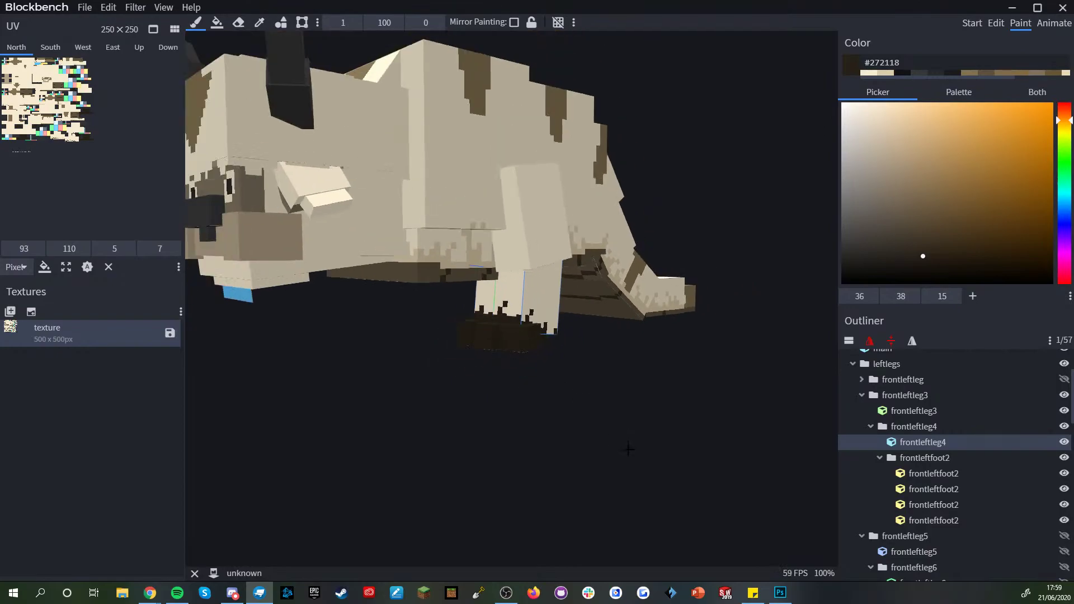
scroll(591, 425, up, 5)
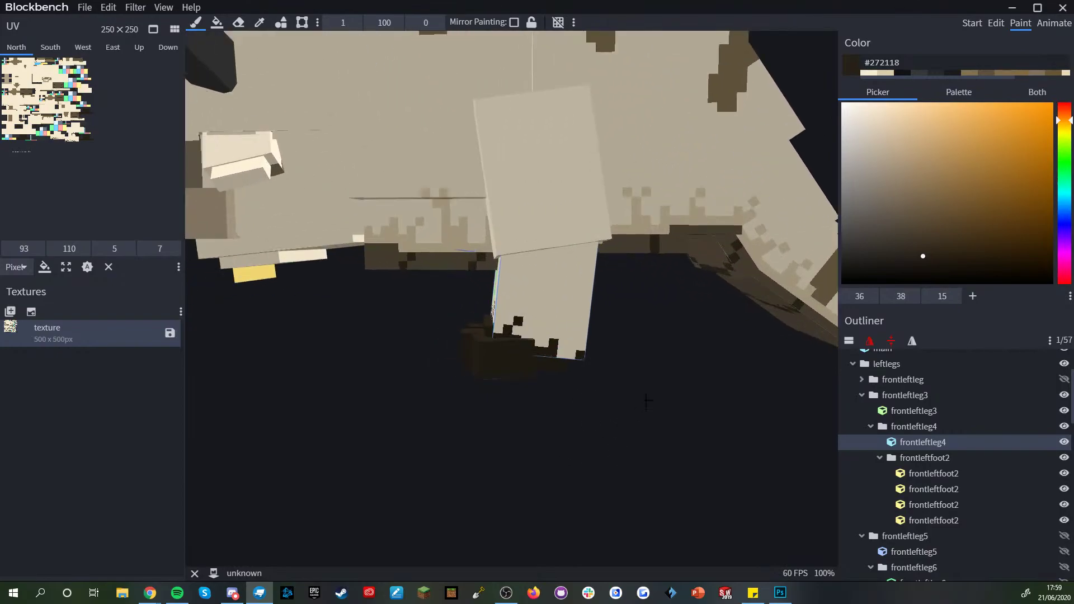
- Sample tan #dcccaa from the belly fur and paint tan pixels around the dark tufts on the middle left leg's outer face
alt+click(642, 227)
scroll(629, 439, up, 5)
right_drag(601, 385, 589, 391)
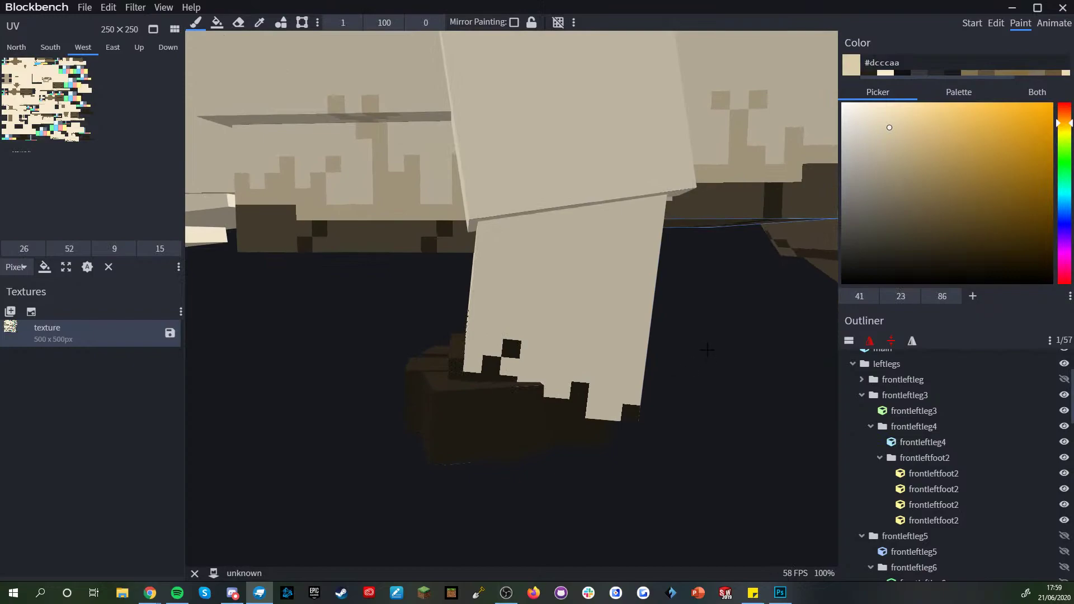
right_drag(707, 354, 648, 355)
alt+click(651, 160)
click(528, 264)
scroll(503, 442, up, 2)
alt+click(484, 433)
click(531, 416)
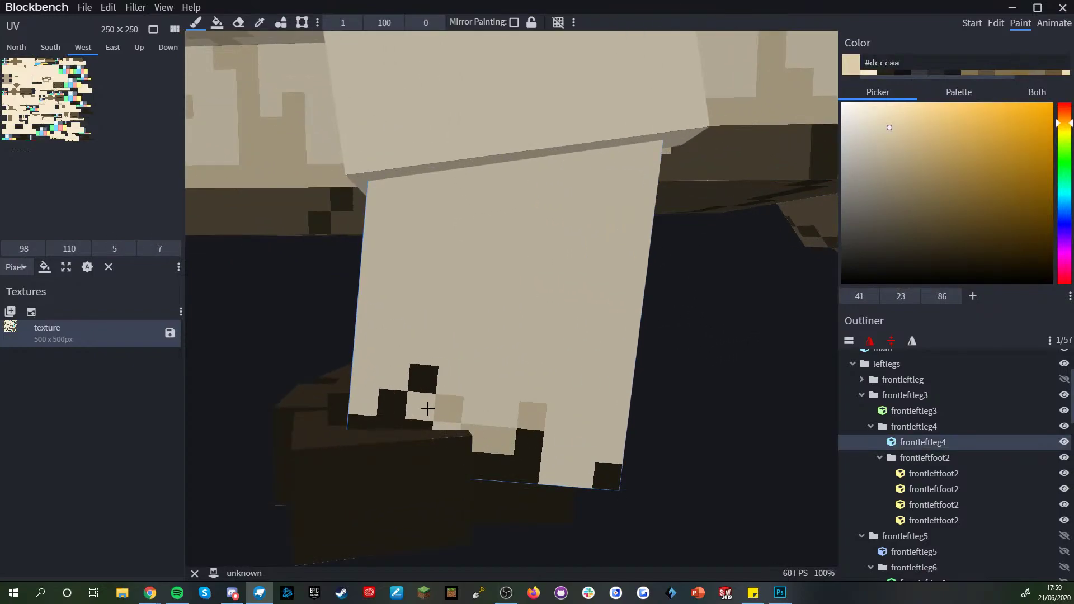
click(425, 406)
- Cover a misplaced tan pixel with cream #f6ebd1, resample #dcccaa and surround the outer face's front dark tufts with tan
alt+click(446, 412)
key(alt)
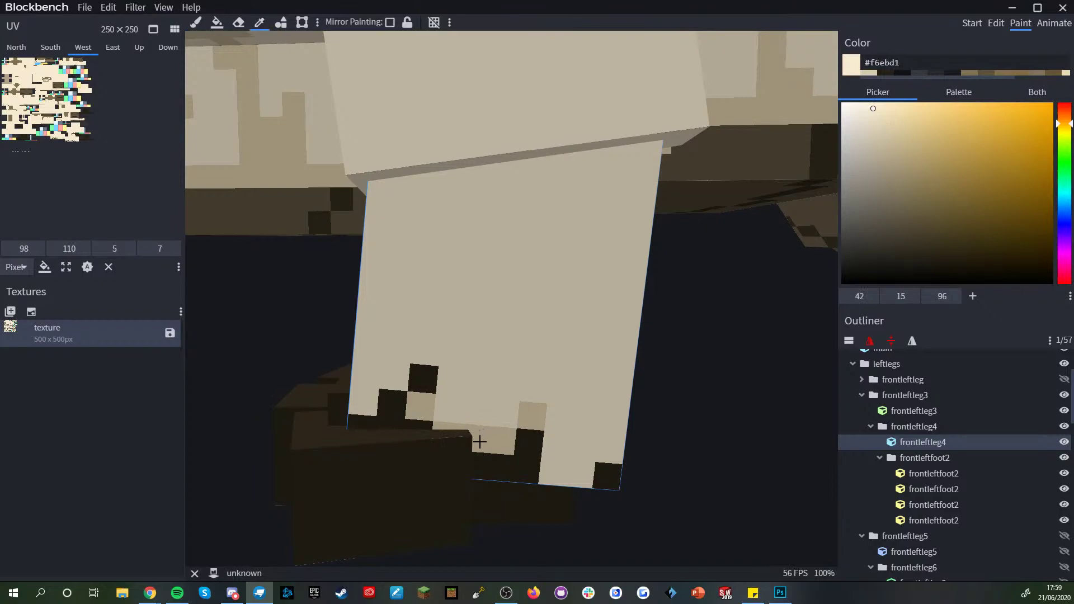
alt+click(484, 438)
drag(453, 384, 453, 346)
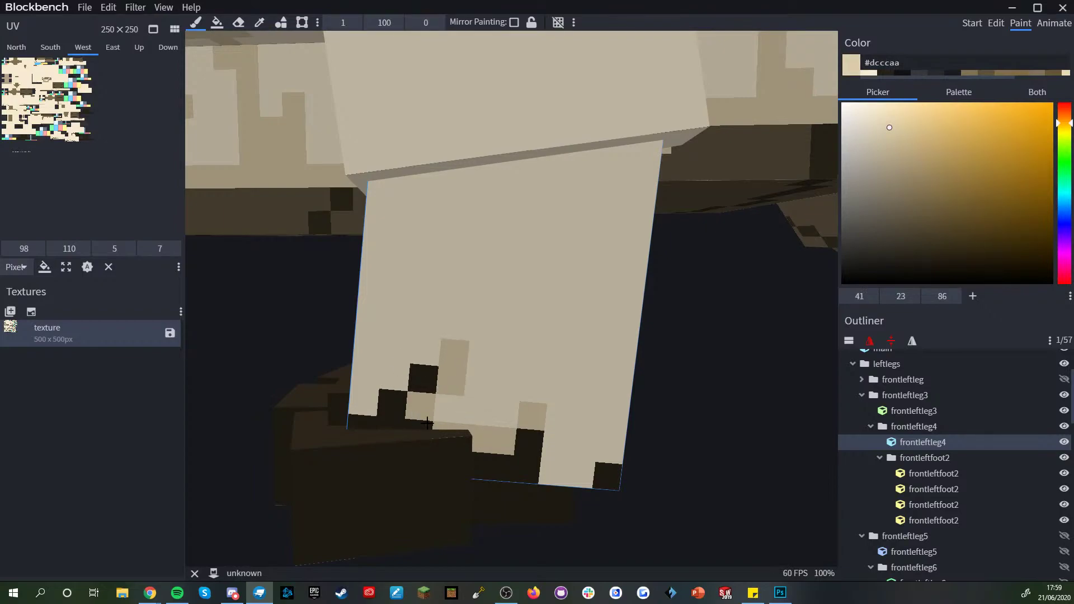
click(452, 410)
click(470, 411)
click(417, 350)
click(387, 381)
click(364, 392)
click(367, 367)
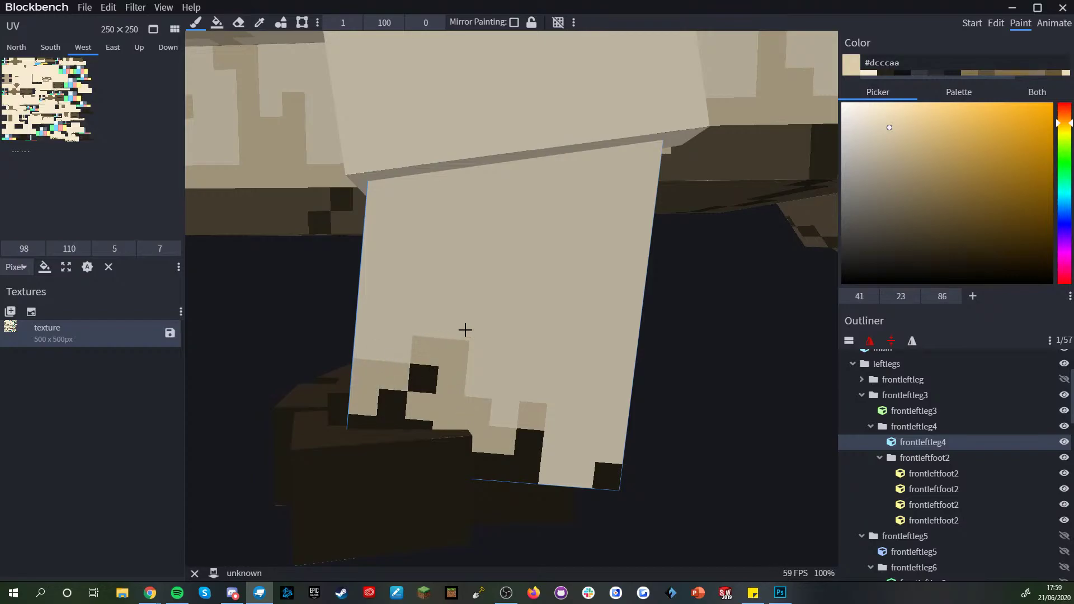
click(484, 318)
- Extend the tan #dcccaa tufts to the rear edge of the middle left leg's outer face
scroll(573, 415, down, 4)
drag(642, 477, 623, 465)
scroll(615, 461, up, 3)
mouse_move(539, 438)
mouse_down()
mouse_move(559, 459)
mouse_move(572, 432)
mouse_up()
click(598, 412)
click(579, 384)
- Paint a tan #dcccaa band with uneven tufts across the lower edge of the middle left leg's rear face
mouse_move(643, 397)
mouse_down()
mouse_move(556, 412)
mouse_move(566, 453)
mouse_move(578, 456)
mouse_move(576, 419)
mouse_up()
click(566, 396)
drag(733, 447, 642, 437)
mouse_move(548, 401)
mouse_down()
mouse_move(544, 386)
mouse_move(567, 350)
mouse_up()
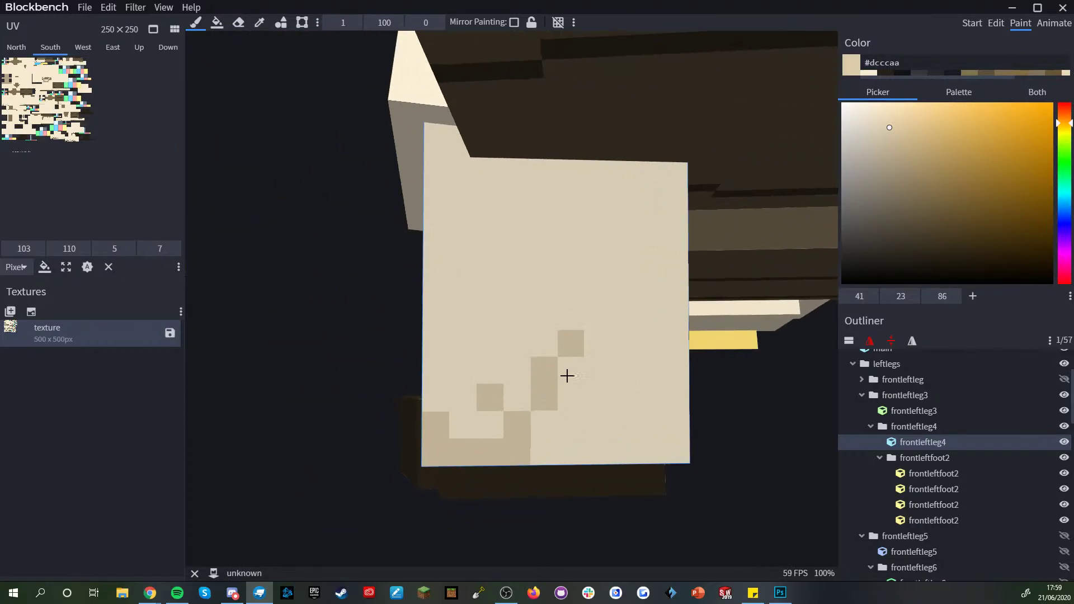
mouse_move(540, 427)
mouse_down()
mouse_move(543, 440)
mouse_move(628, 451)
mouse_move(649, 426)
mouse_up()
click(625, 399)
middle_drag(643, 441, 614, 456)
click(636, 478)
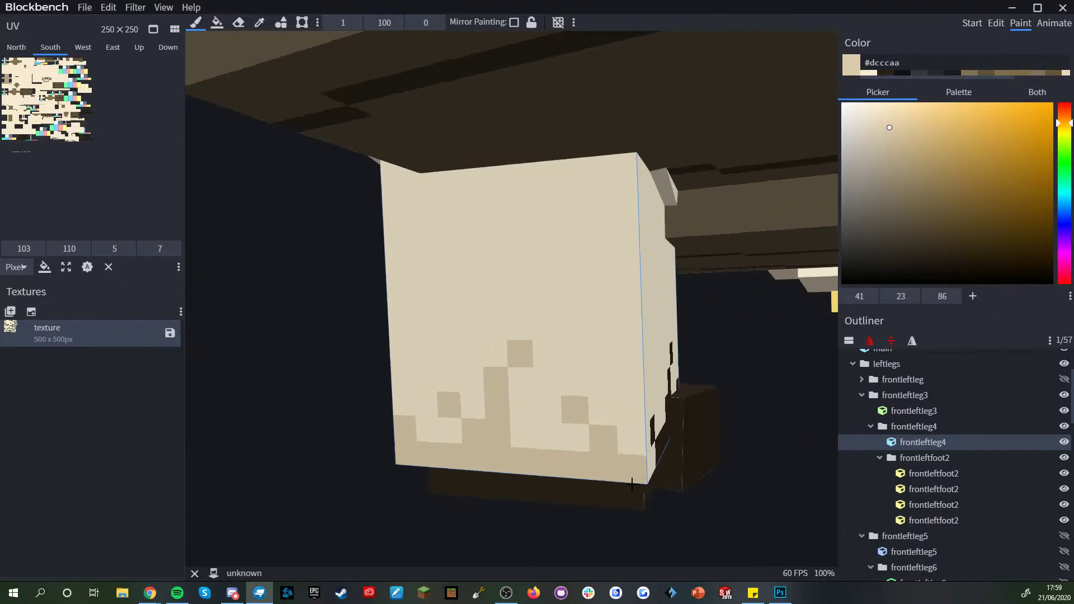
scroll(595, 495, down, 3)
right_drag(587, 493, 556, 453)
scroll(556, 460, down, 3)
scroll(558, 469, down, 3)
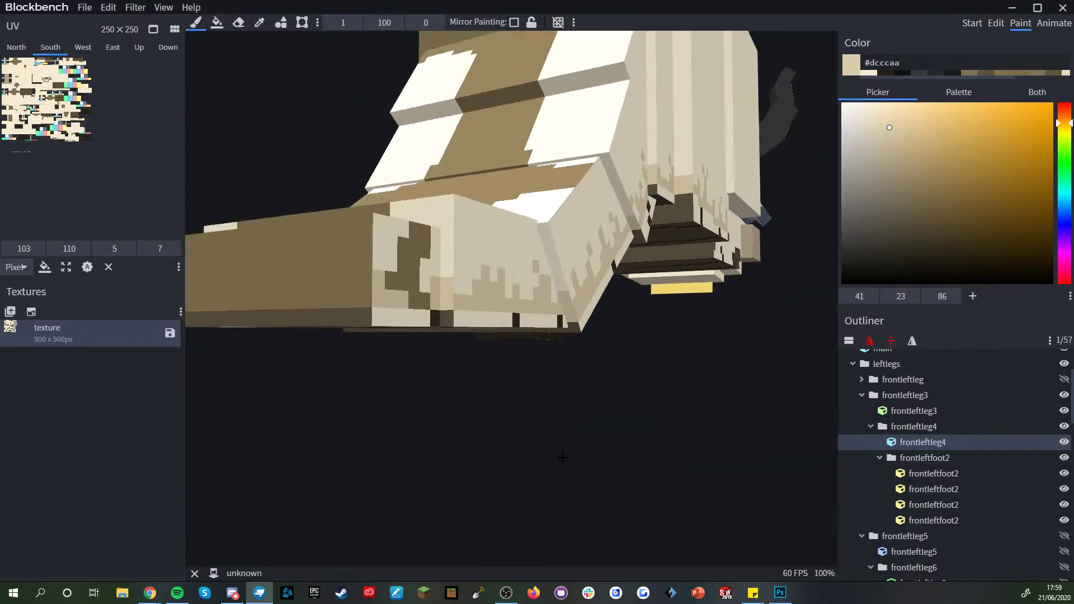
- Paint tan #dcccaa tufts around the dark pixels on the rear half of the middle left leg's inner face
drag(561, 457, 465, 412)
scroll(493, 397, up, 5)
right_drag(516, 380, 559, 365)
scroll(559, 366, up, 3)
drag(377, 475, 471, 464)
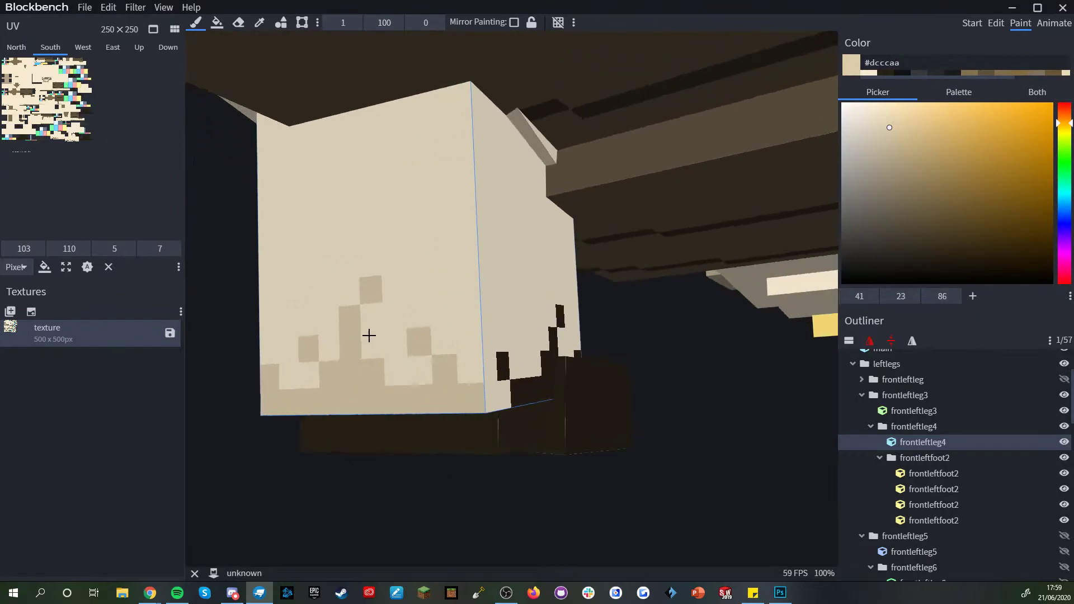
drag(606, 417, 561, 416)
key(ctrl+z)
drag(610, 464, 559, 456)
mouse_move(467, 398)
mouse_down()
mouse_move(447, 404)
mouse_move(456, 311)
mouse_move(521, 360)
mouse_move(546, 297)
mouse_move(524, 267)
mouse_up()
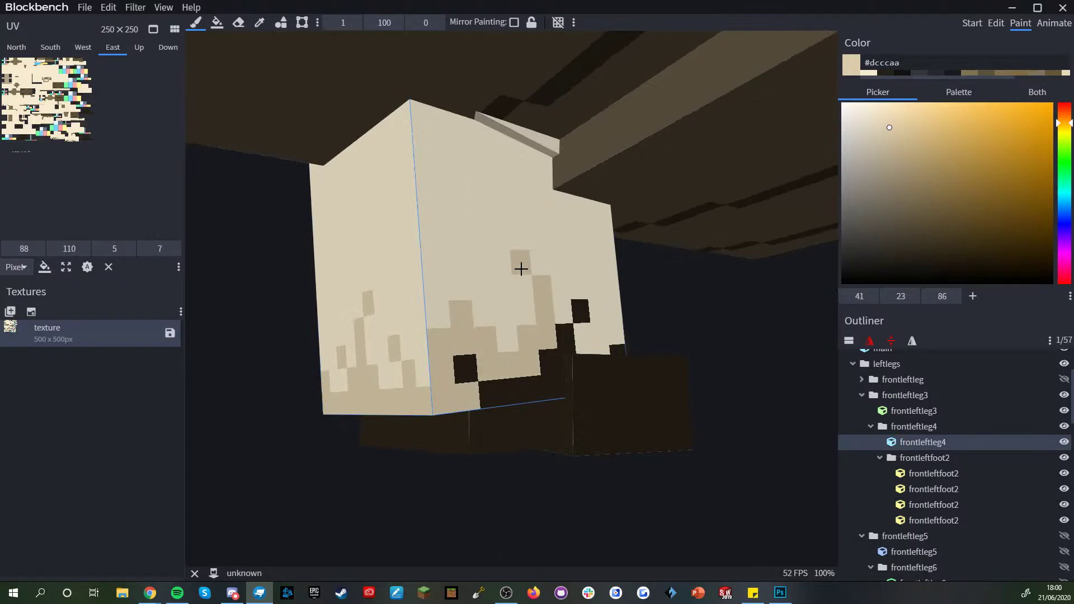
click(425, 371)
- Continue the tan #dcccaa tufts over the front half of the middle left leg's inner face
scroll(448, 378, down, 1)
drag(731, 372, 663, 355)
click(541, 306)
mouse_move(554, 285)
mouse_down()
mouse_move(593, 304)
mouse_move(582, 338)
mouse_move(639, 270)
mouse_up()
click(600, 254)
- Paint the tan #dcccaa fur transition across the middle left leg's front face, around the dark tufts
mouse_move(721, 265)
mouse_down()
mouse_move(618, 295)
mouse_move(577, 328)
mouse_move(620, 313)
mouse_move(615, 277)
mouse_move(665, 242)
mouse_up()
click(526, 311)
click(548, 286)
click(670, 259)
click(593, 232)
drag(767, 243, 688, 276)
scroll(552, 392, up, 5)
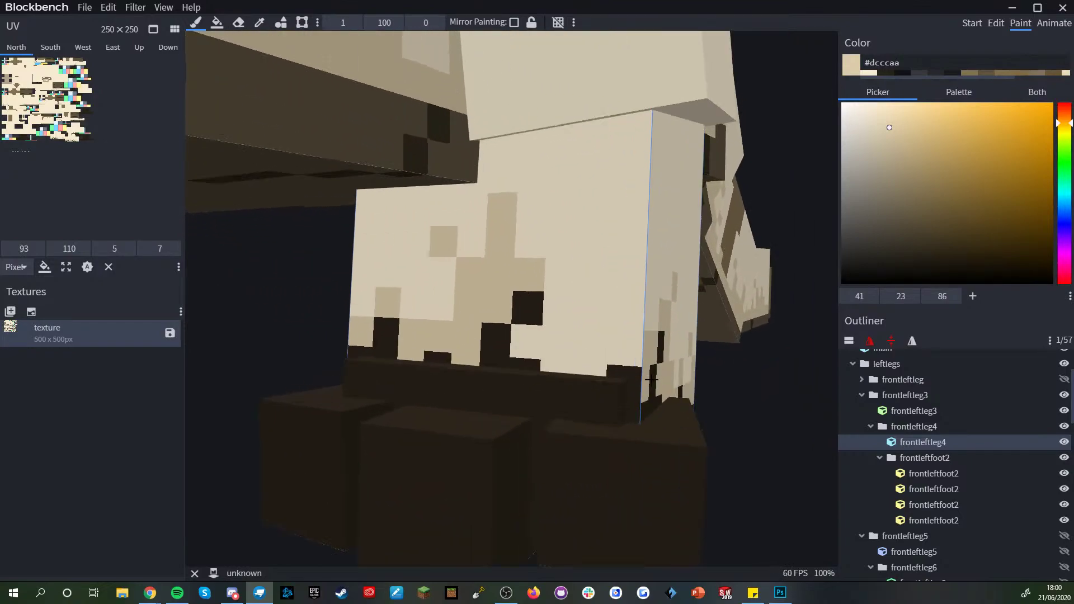
mouse_move(552, 391)
mouse_down()
mouse_move(547, 367)
mouse_move(559, 414)
mouse_move(615, 364)
mouse_move(604, 307)
mouse_up()
scroll(604, 307, down, 5)
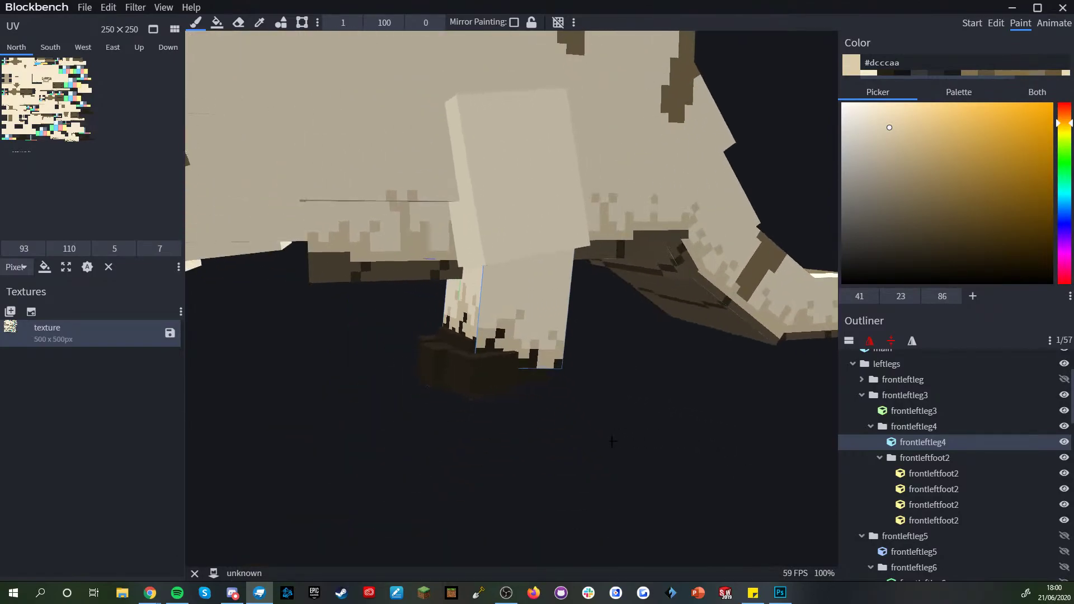
- Clear the cube selection and retouch the front fur tuft on the middle left leg's outer face with tan #dcccaa
scroll(917, 475, down, 3)
scroll(929, 497, down, 5)
scroll(662, 473, down, 3)
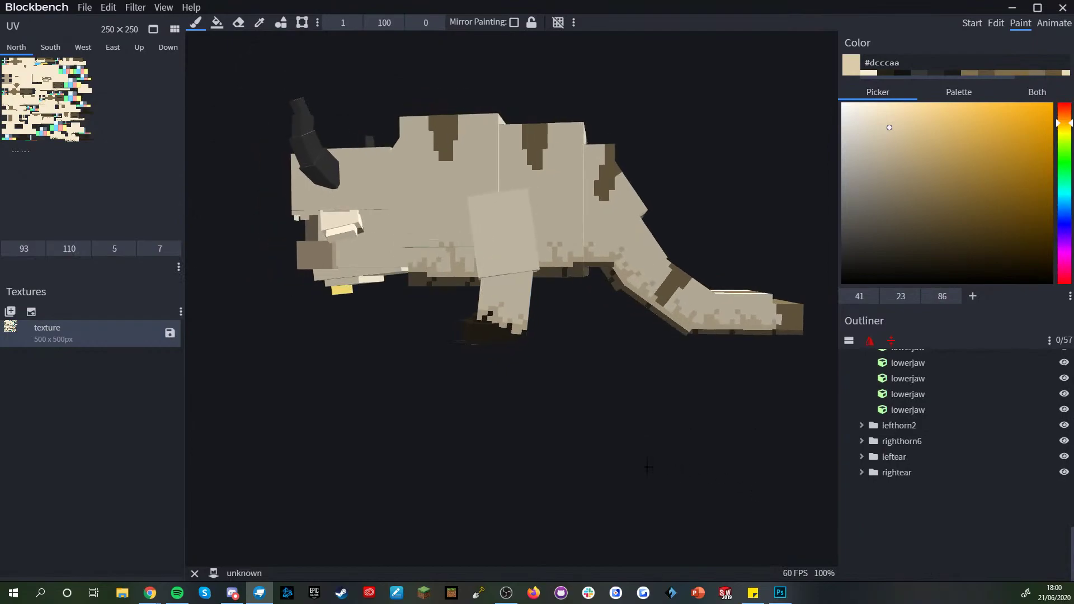
scroll(983, 518, up, 5)
scroll(480, 314, up, 5)
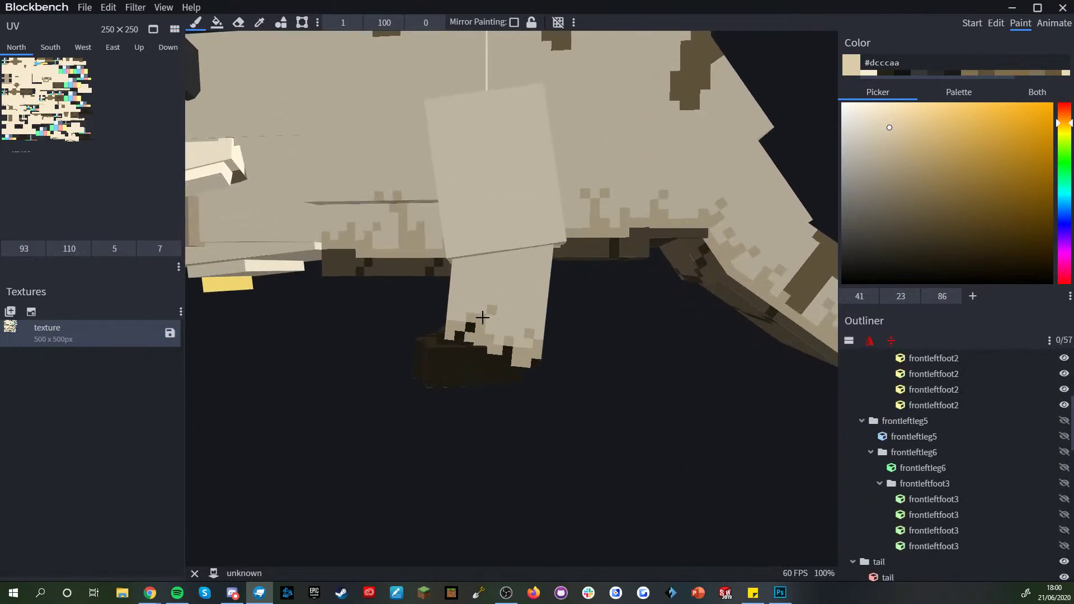
click(473, 322)
alt+click(469, 320)
alt+click(448, 320)
scroll(447, 320, down, 1)
scroll(969, 479, up, 4)
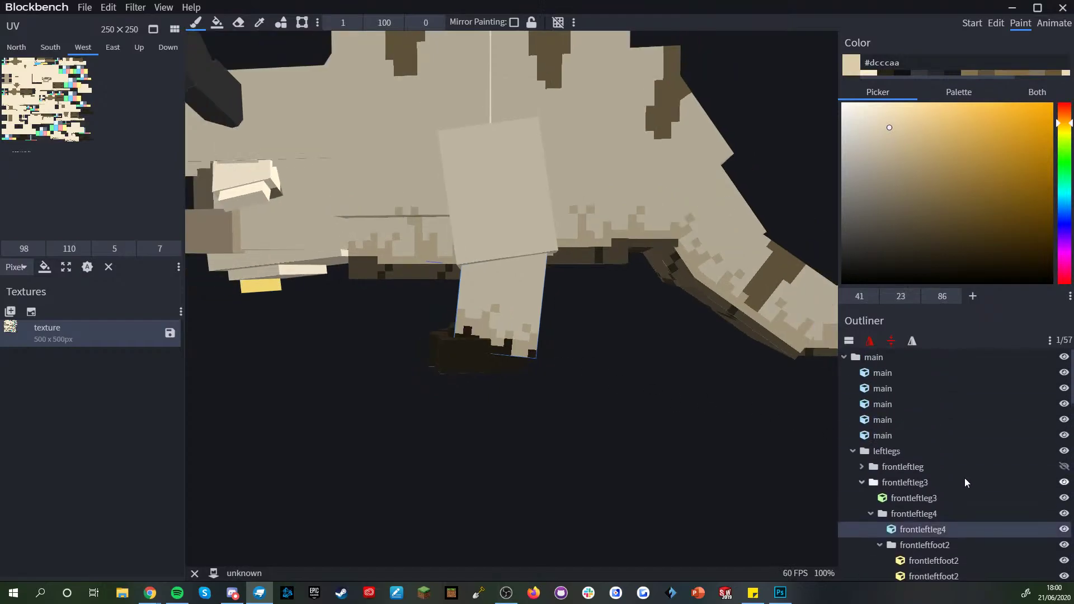
- Collapse and hide the frontleftleg3 group, and show the frontleftleg group
click(942, 482)
click(862, 482)
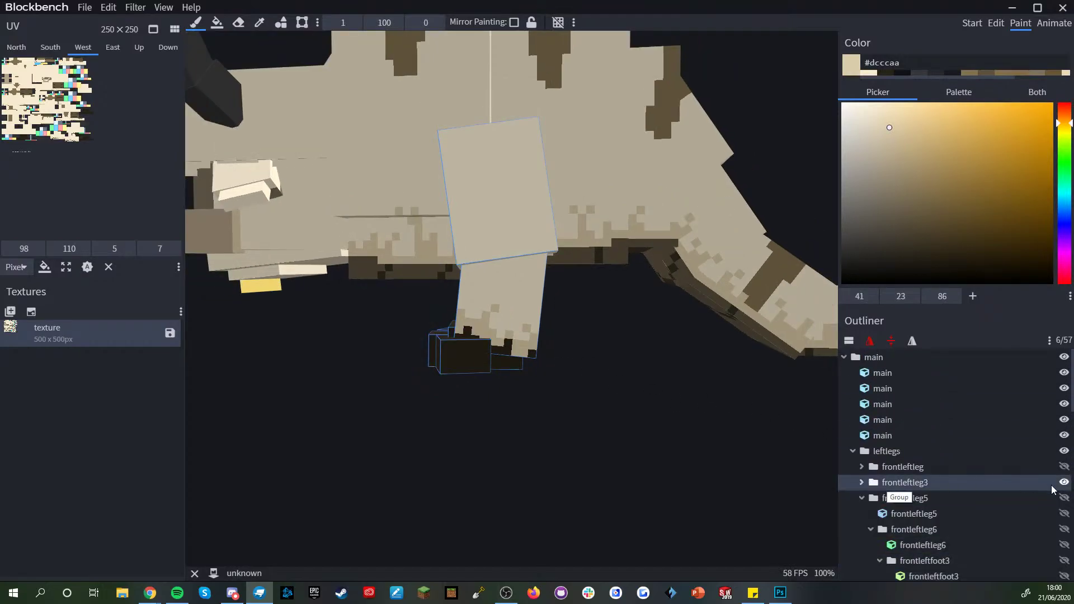
click(1064, 482)
click(1063, 467)
scroll(530, 444, down, 3)
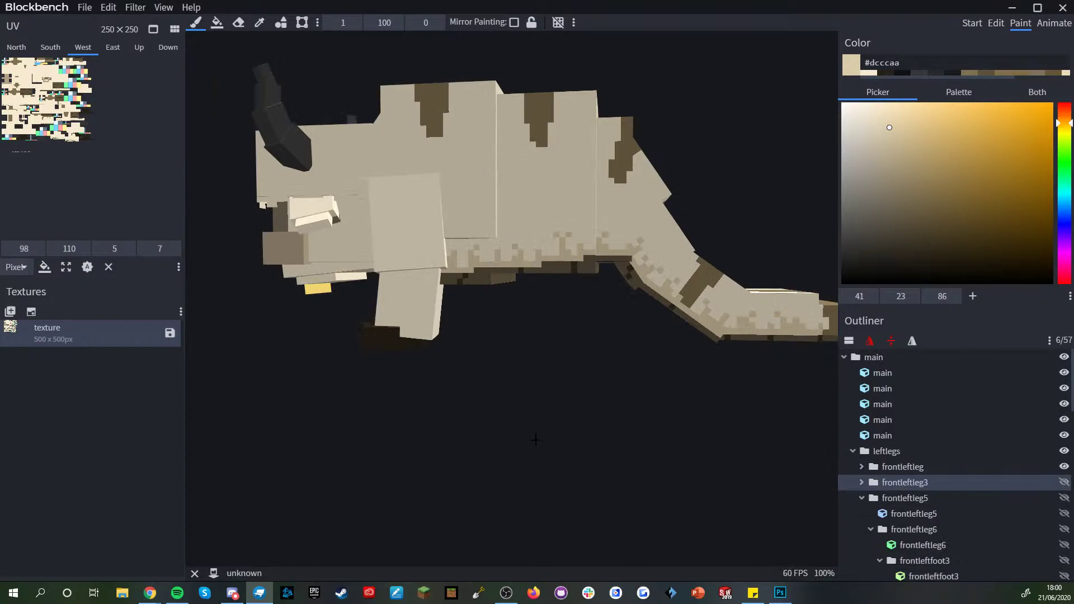
- Sample #272118 from the front left foot and paint dark fur tufts above the toes on the leg's front face
right_drag(445, 434, 472, 422)
drag(472, 421, 549, 401)
scroll(518, 434, up, 6)
scroll(547, 398, up, 1)
key(alt)
scroll(446, 382, up, 3)
right_drag(446, 382, 587, 387)
scroll(506, 376, up, 1)
drag(587, 387, 660, 398)
alt+click(469, 376)
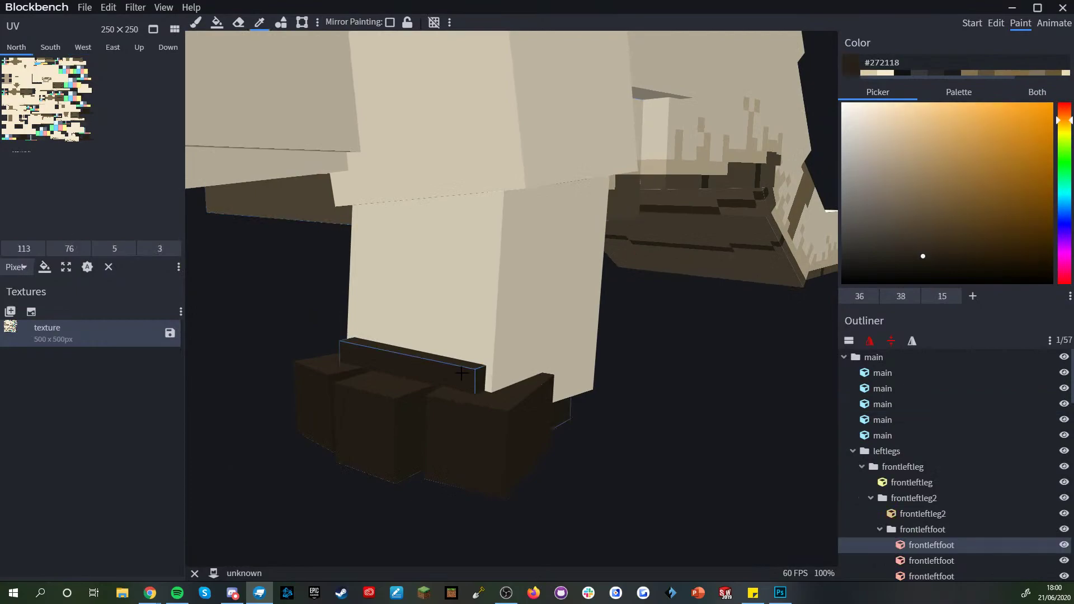
drag(452, 337, 457, 347)
right_drag(445, 354, 577, 383)
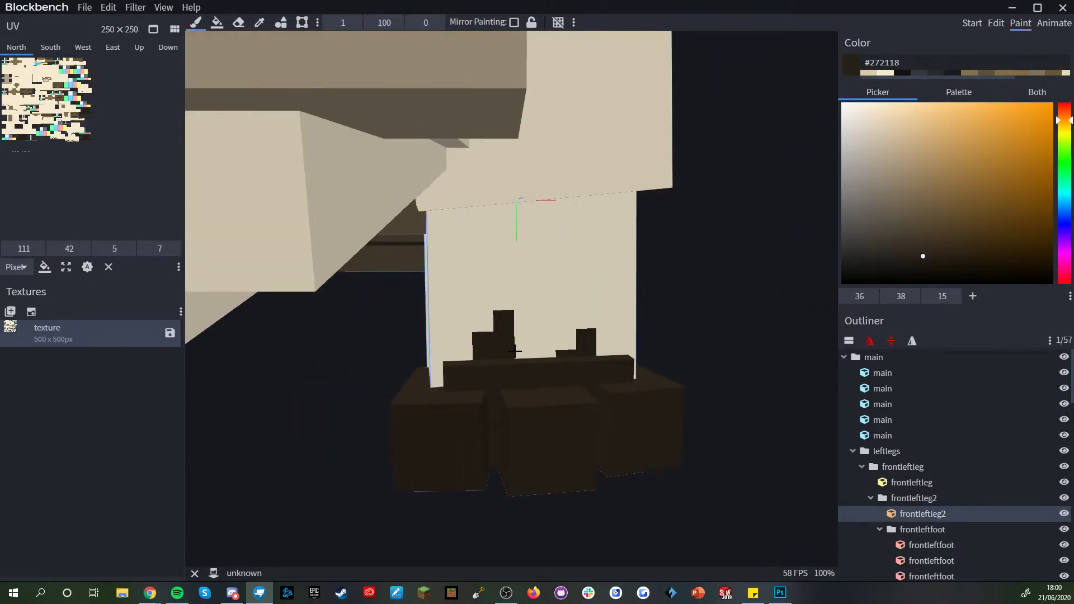
- Trim the inner dark tuft on the front left leg's front face with cream #f6ebd1 and resample #272118
alt+click(547, 336)
mouse_move(534, 338)
mouse_down()
mouse_move(516, 327)
mouse_move(522, 339)
mouse_up()
scroll(595, 359, down, 3)
alt+click(502, 336)
alt+click(513, 315)
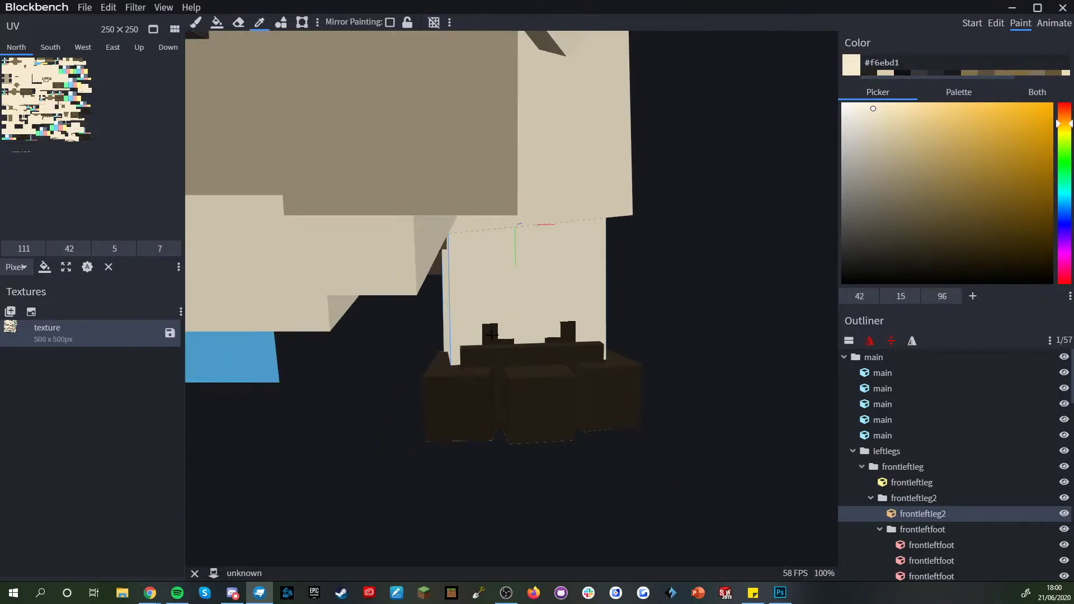
alt+click(495, 335)
- Paint dark #272118 fur pixels along the lower edge of the front left leg's outer face
scroll(489, 304, up, 2)
middle_drag(460, 326, 388, 367)
click(413, 352)
click(446, 350)
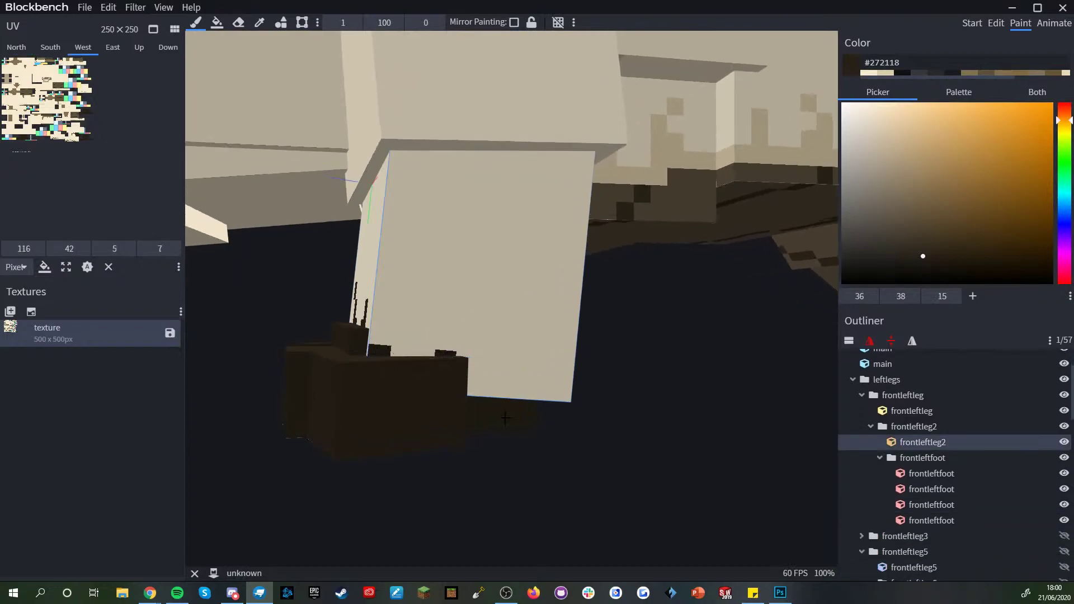
middle_drag(470, 400, 430, 386)
drag(430, 386, 453, 382)
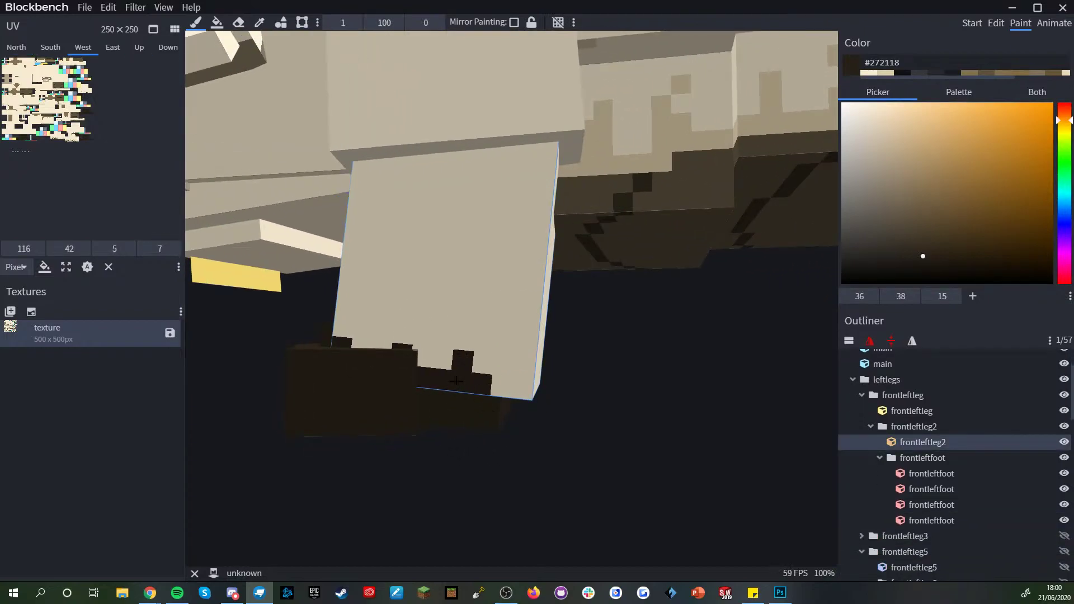
- Refine the outer face's dark tuft on the front left leg, using sampled cream to trim and #272118 to extend it
alt+click(437, 355)
click(426, 377)
alt+click(460, 363)
click(445, 338)
scroll(597, 448, down, 2)
- Paint an uneven pattern of dark #272118 pixels across the front left leg's underside behind the foot
mouse_move(597, 448)
mouse_down()
mouse_move(594, 423)
mouse_move(442, 336)
mouse_up()
click(416, 316)
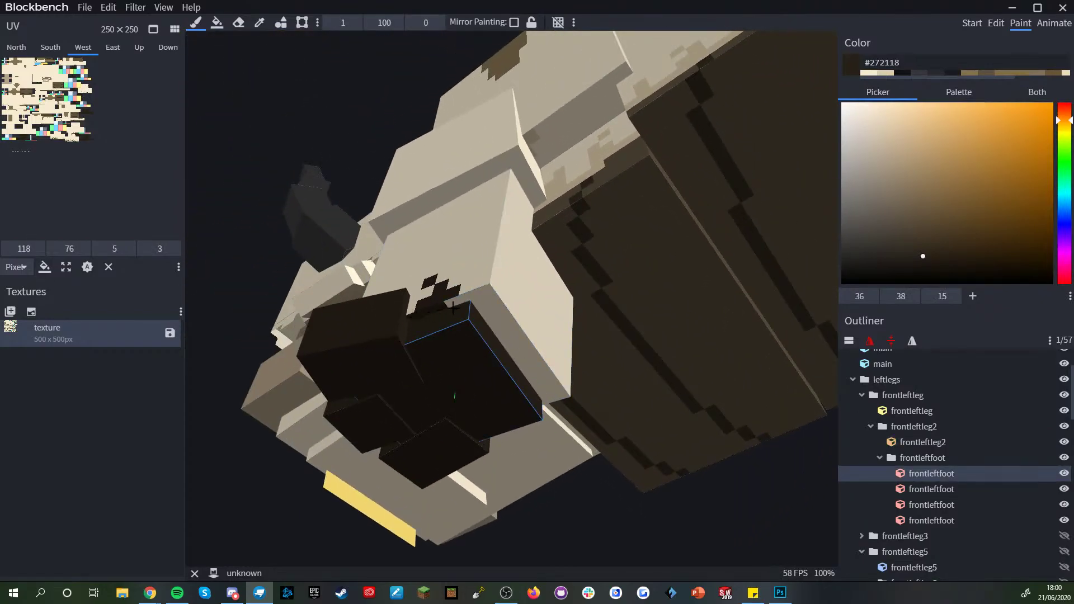
click(489, 316)
drag(502, 319, 520, 297)
alt+click(469, 302)
drag(550, 392, 493, 322)
scroll(495, 326, up, 2)
alt+click(494, 326)
drag(274, 258, 254, 230)
scroll(510, 331, up, 6)
drag(563, 397, 539, 359)
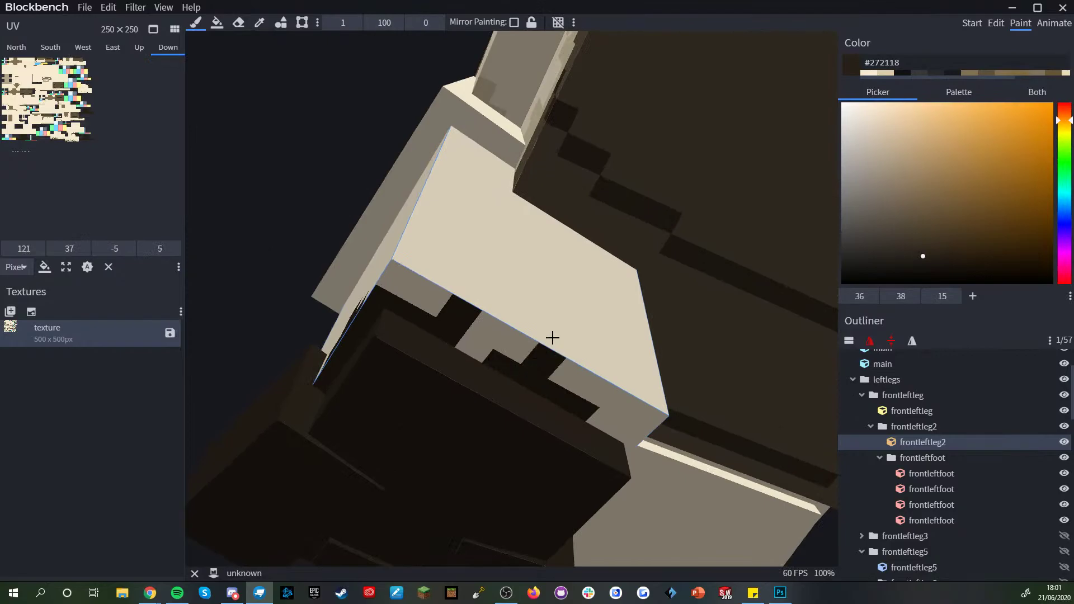
- Try dark pixels on the front left leg's back face and cover them again with sampled cream
drag(277, 211, 234, 245)
scroll(526, 353, down, 6)
drag(621, 477, 476, 447)
scroll(430, 347, up, 3)
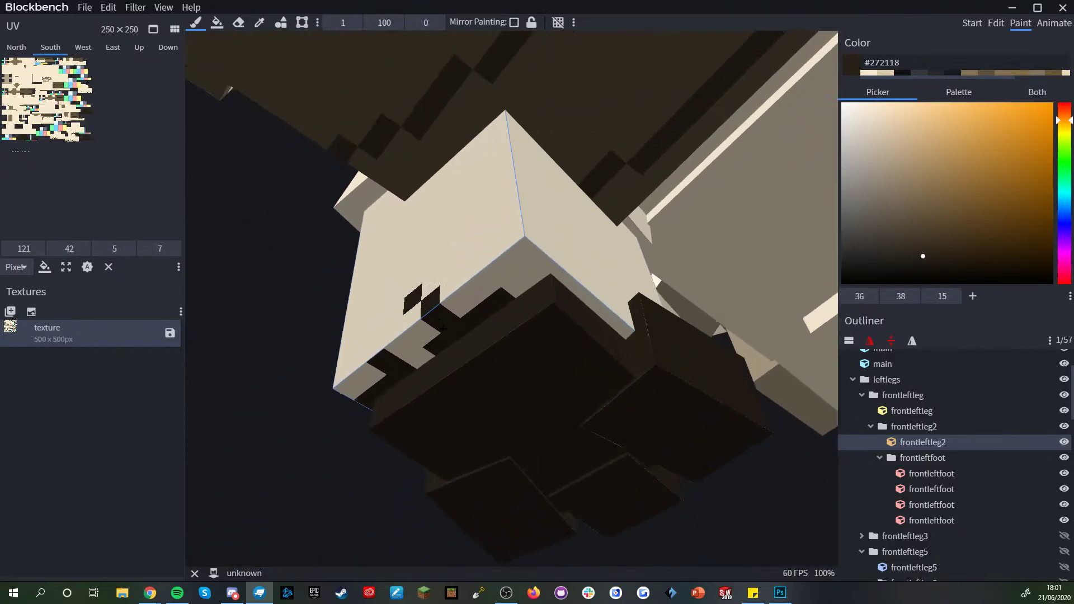
alt+click(448, 271)
click(431, 296)
alt+click(441, 318)
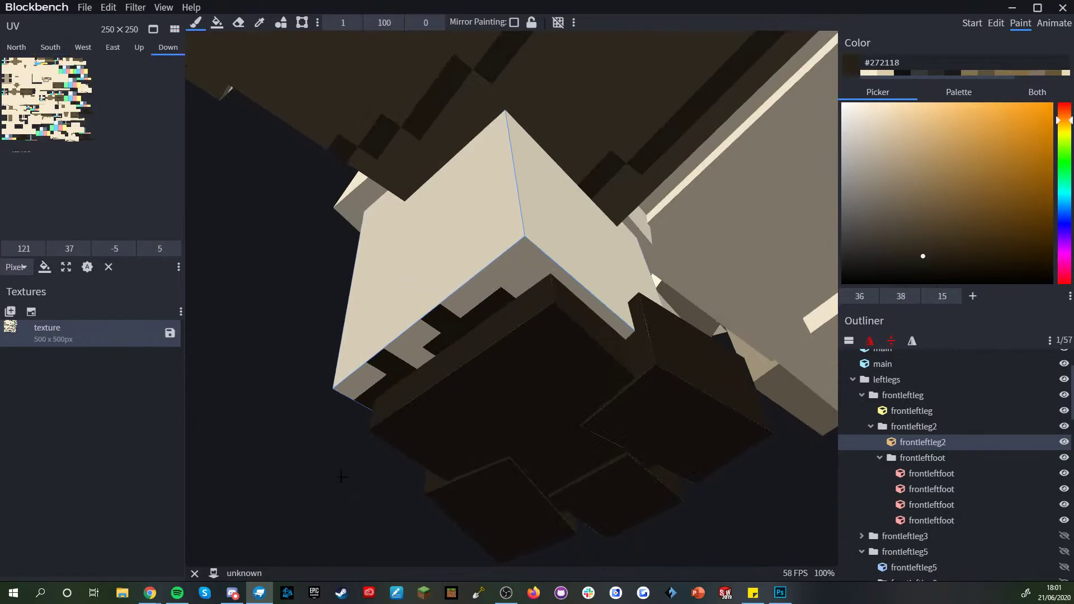
- Paint dark #272118 fur pixels along the lower edge of the front left leg's inner face, trimming them with cream #f6ebd1
drag(341, 475, 290, 495)
scroll(502, 324, up, 3)
mouse_move(501, 323)
mouse_down()
mouse_move(500, 304)
mouse_move(473, 304)
mouse_up()
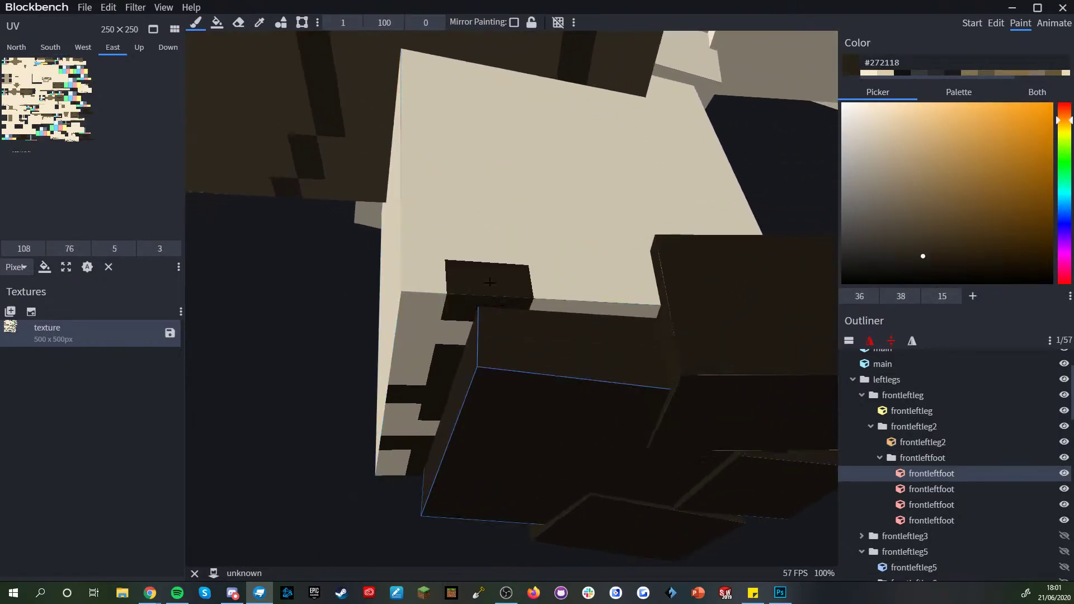
click(531, 228)
click(542, 247)
click(587, 259)
click(629, 297)
drag(631, 302, 593, 309)
alt+click(585, 284)
mouse_move(581, 258)
mouse_down()
mouse_move(532, 237)
mouse_move(537, 223)
mouse_up()
scroll(532, 241, down, 3)
drag(475, 476, 416, 509)
scroll(539, 326, up, 3)
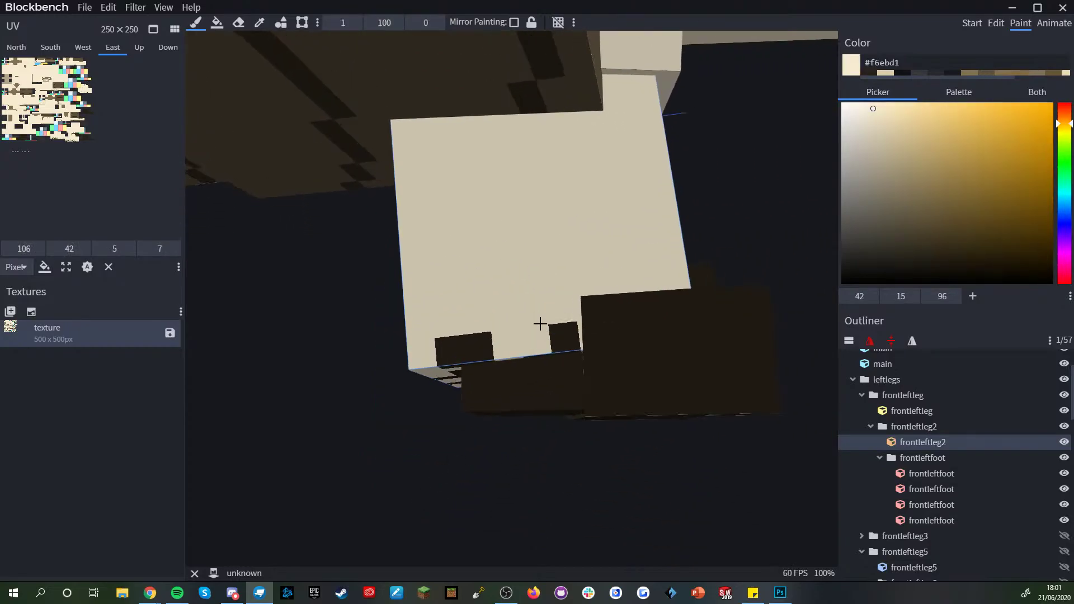
- Extend the inner face's dark #272118 fur with staggered pixels up to the front edge above the foot, trimming with sampled cream
alt+click(560, 335)
drag(477, 458, 537, 426)
drag(628, 328, 619, 302)
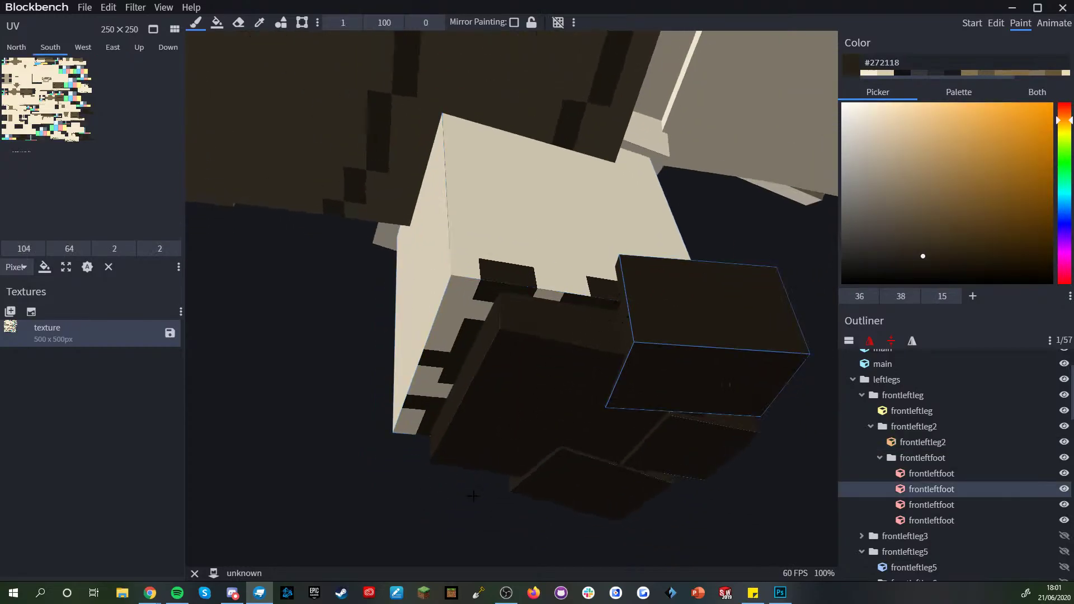
drag(474, 495, 433, 525)
click(543, 325)
right_drag(599, 316, 542, 383)
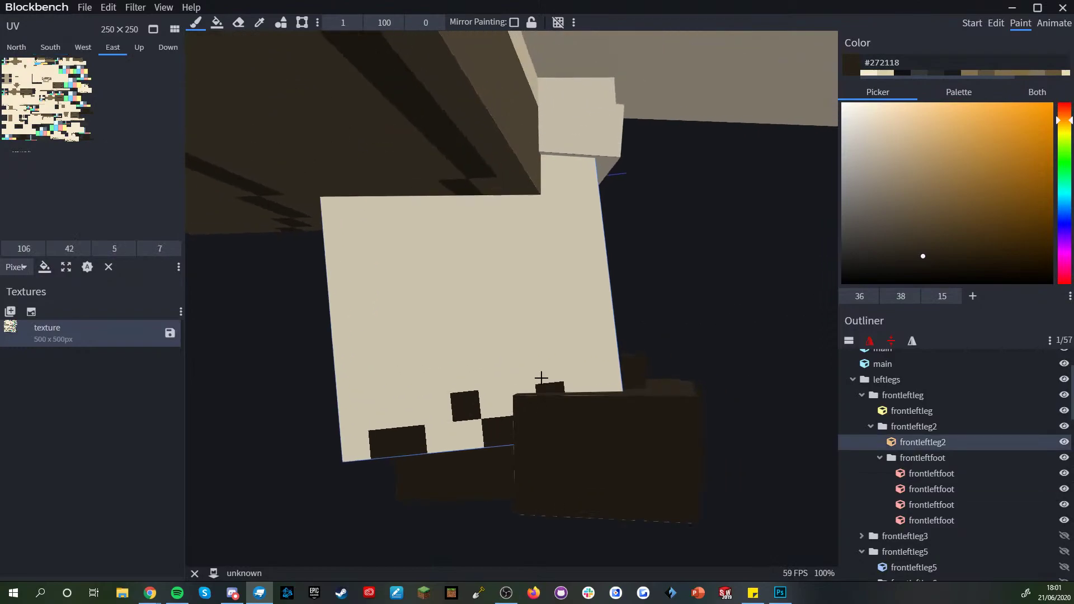
click(575, 341)
drag(597, 388, 580, 387)
alt+click(597, 334)
click(576, 337)
mouse_move(719, 309)
mouse_down()
mouse_move(665, 341)
mouse_move(618, 346)
mouse_up()
alt+click(551, 346)
drag(722, 347, 777, 344)
drag(582, 374, 566, 409)
- Show the frontleftleg3 group, sample tan #dcccaa from its lower fur, and hide the group again
scroll(566, 410, down, 5)
mouse_move(659, 463)
mouse_down()
mouse_move(355, 447)
mouse_move(565, 425)
mouse_up()
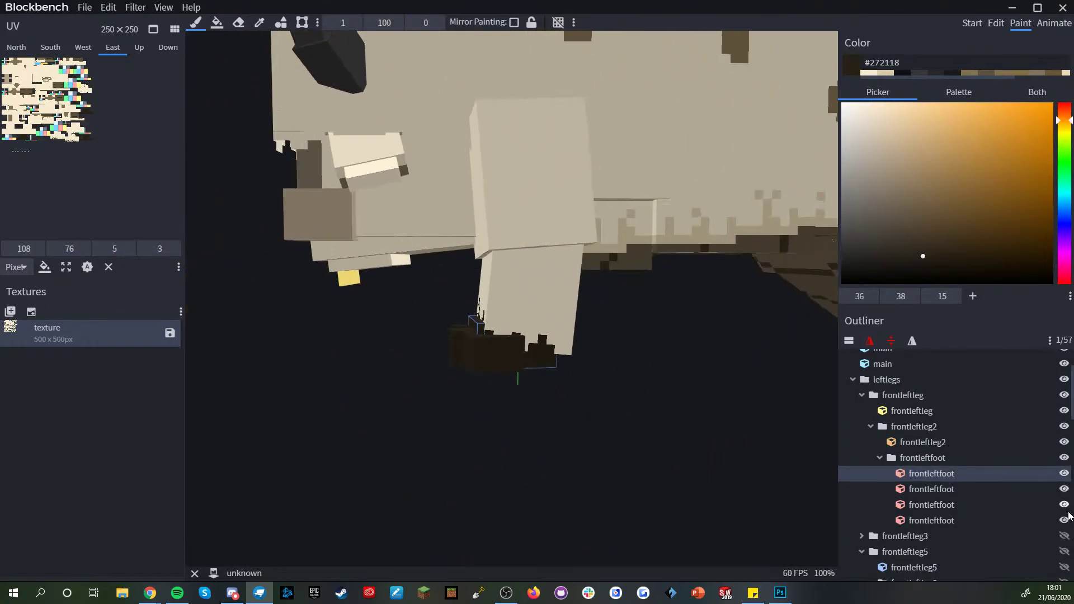
click(1064, 536)
alt+click(695, 323)
scroll(671, 404, down, 6)
drag(671, 405, 733, 417)
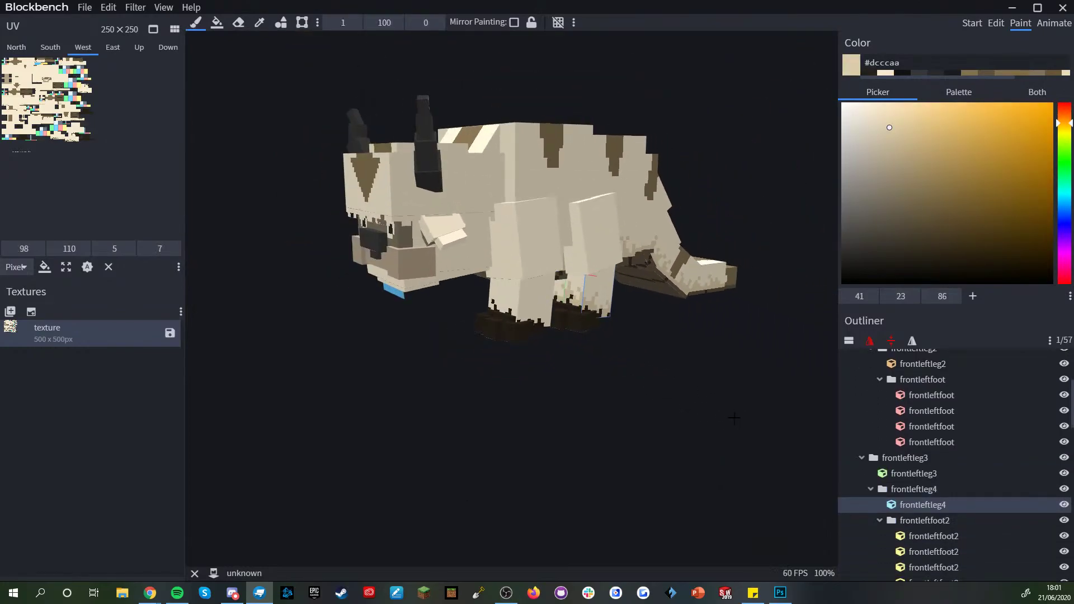
click(1065, 459)
scroll(673, 443, up, 8)
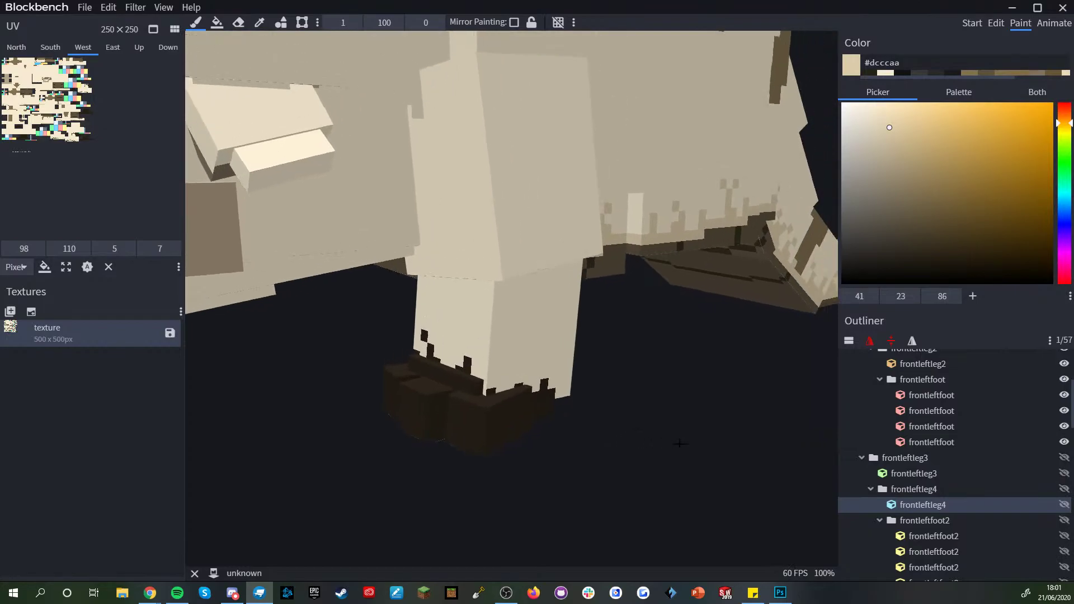
- Paint an uneven band of tan #dcccaa around the dark tufts on the front left leg's front face
scroll(673, 443, up, 5)
click(471, 420)
mouse_move(471, 420)
mouse_down()
mouse_move(429, 395)
mouse_move(364, 311)
mouse_move(350, 385)
mouse_up()
click(408, 278)
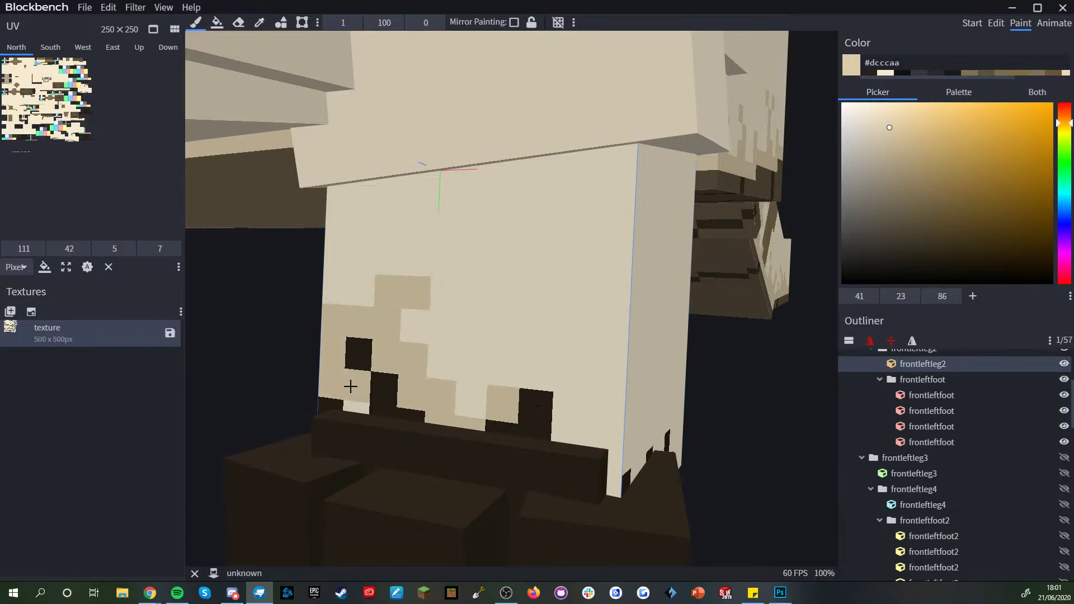
mouse_move(482, 388)
mouse_down()
mouse_move(511, 386)
mouse_move(541, 364)
mouse_move(669, 444)
mouse_move(424, 443)
mouse_move(448, 477)
mouse_move(492, 492)
mouse_move(547, 435)
mouse_up()
middle_drag(526, 384, 458, 403)
- Paint a jagged tan #dcccaa transition above the dark fur on the front left leg's outer face, trimming it with cream #f6ebd1
mouse_move(461, 445)
mouse_down()
mouse_move(502, 388)
mouse_move(589, 444)
mouse_move(571, 455)
mouse_move(589, 408)
mouse_move(548, 405)
mouse_up()
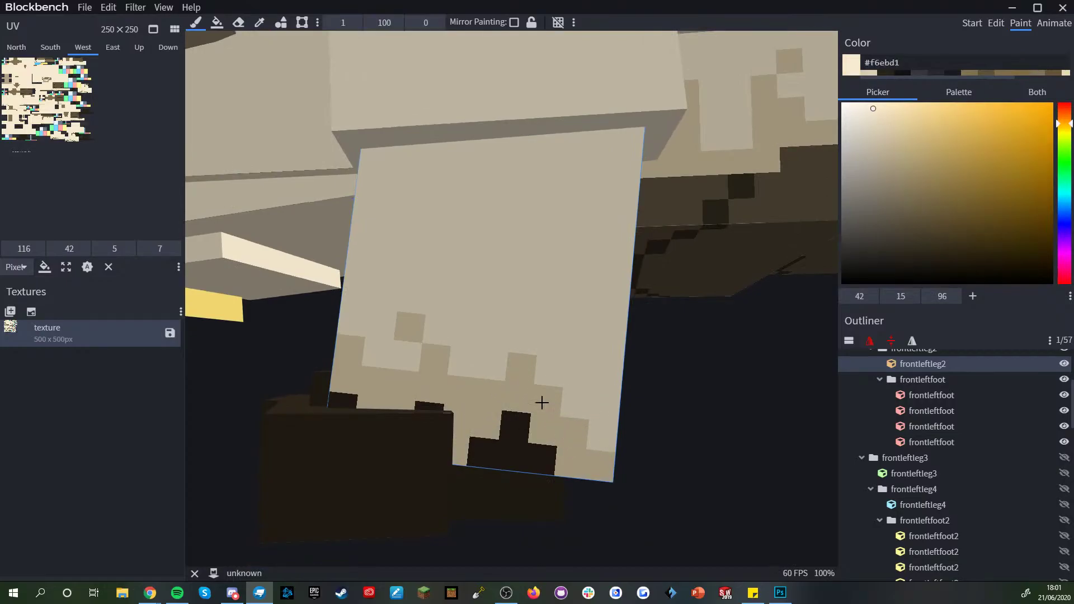
scroll(586, 397, down, 4)
alt+click(551, 386)
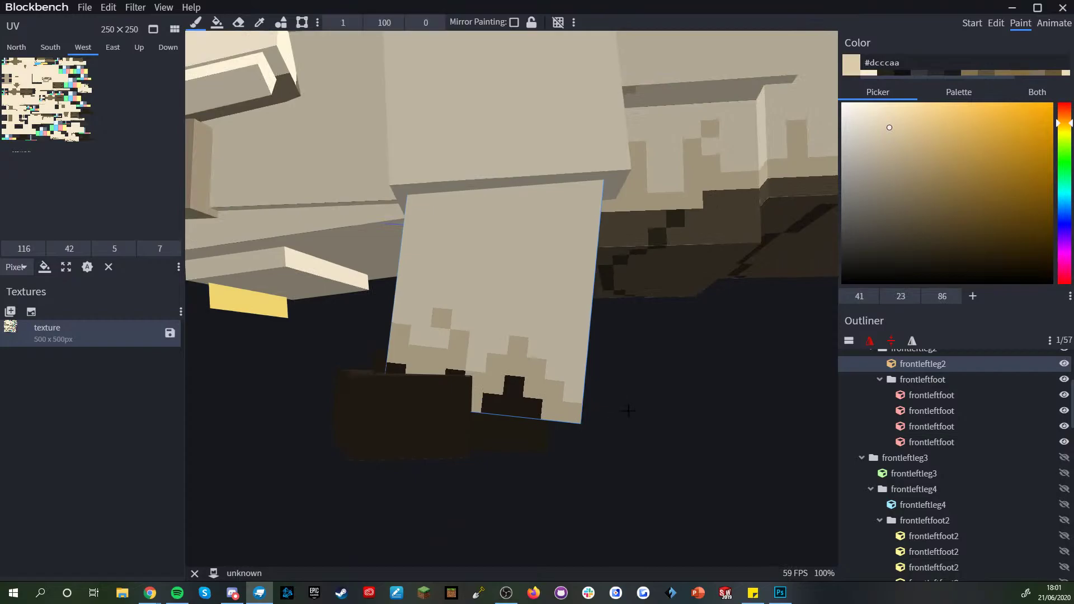
drag(628, 412, 621, 429)
alt+click(498, 364)
click(497, 376)
alt+click(508, 364)
- Paint a tan #dcccaa band with irregular raised pixels along the lower edge of the front left leg's back face
drag(646, 395, 526, 415)
alt+click(458, 402)
alt+click(458, 394)
drag(564, 444, 508, 422)
drag(529, 470, 547, 448)
alt+click(521, 418)
click(512, 409)
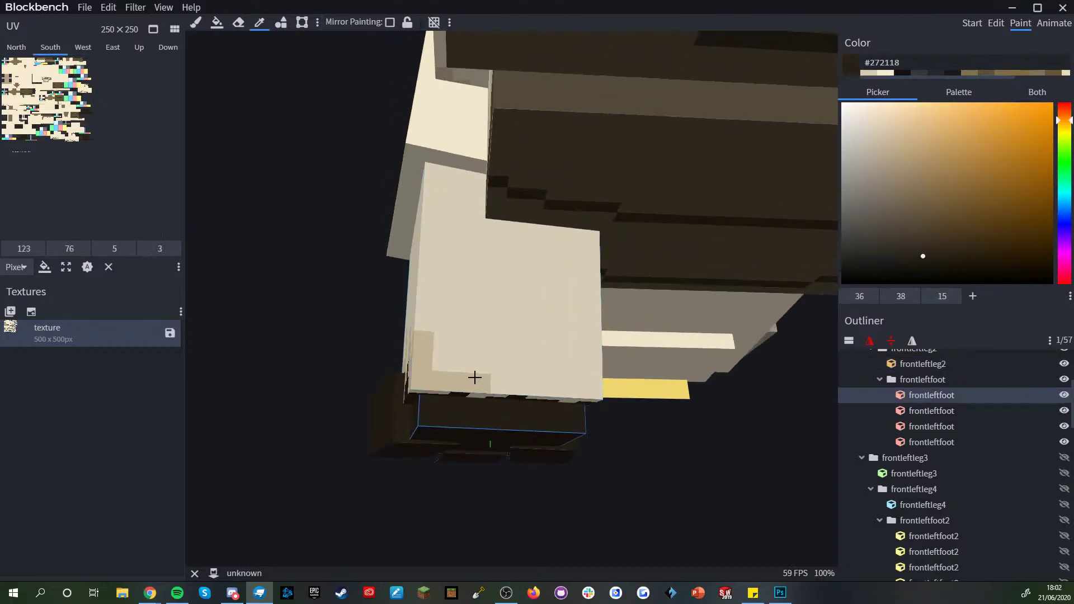
alt+click(474, 376)
click(485, 361)
drag(515, 381, 544, 378)
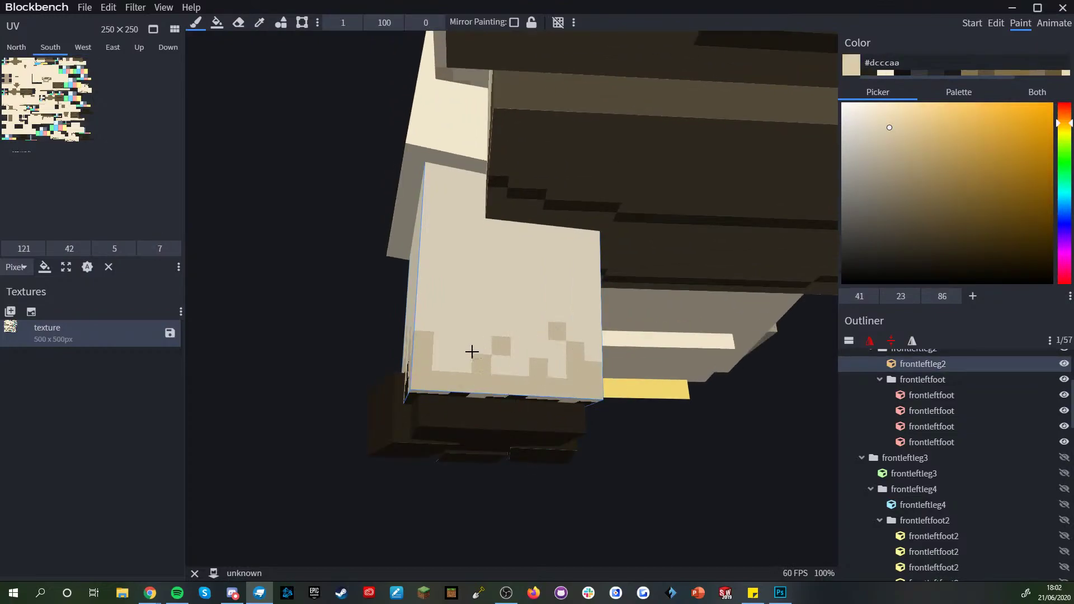
drag(636, 397, 504, 475)
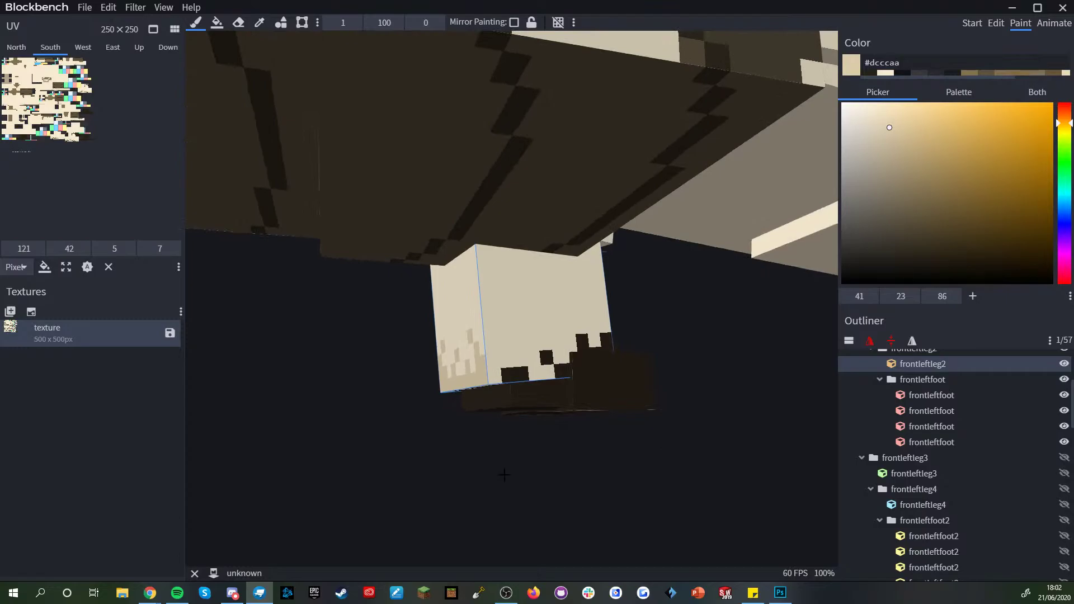
drag(504, 474, 522, 349)
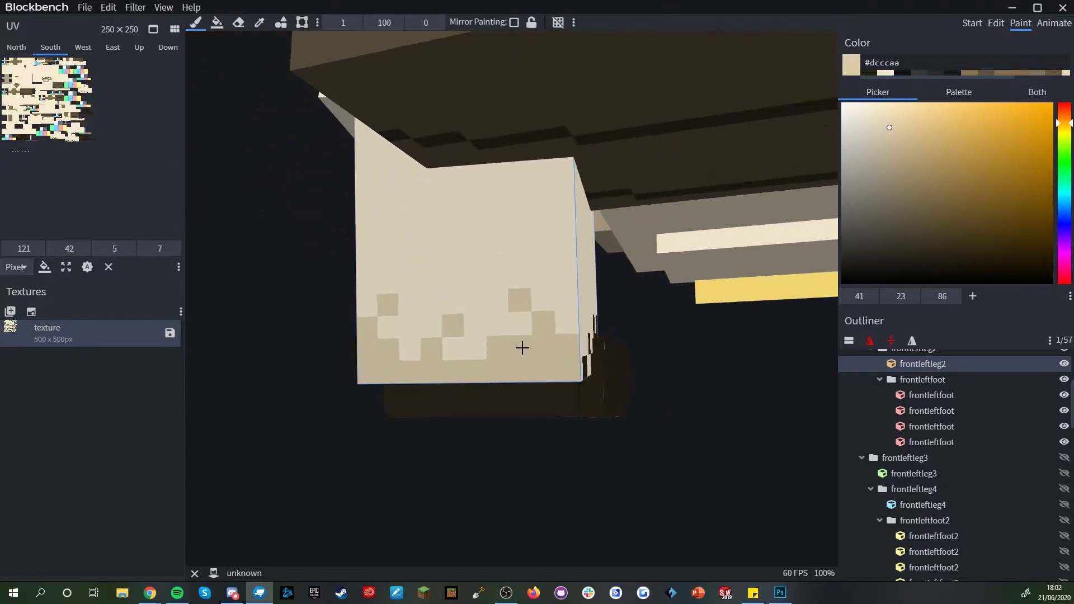
- Paint uneven tan #dcccaa fur above the dark pixels on the front left leg's inner face, trimming it with sampled cream
drag(505, 278, 446, 355)
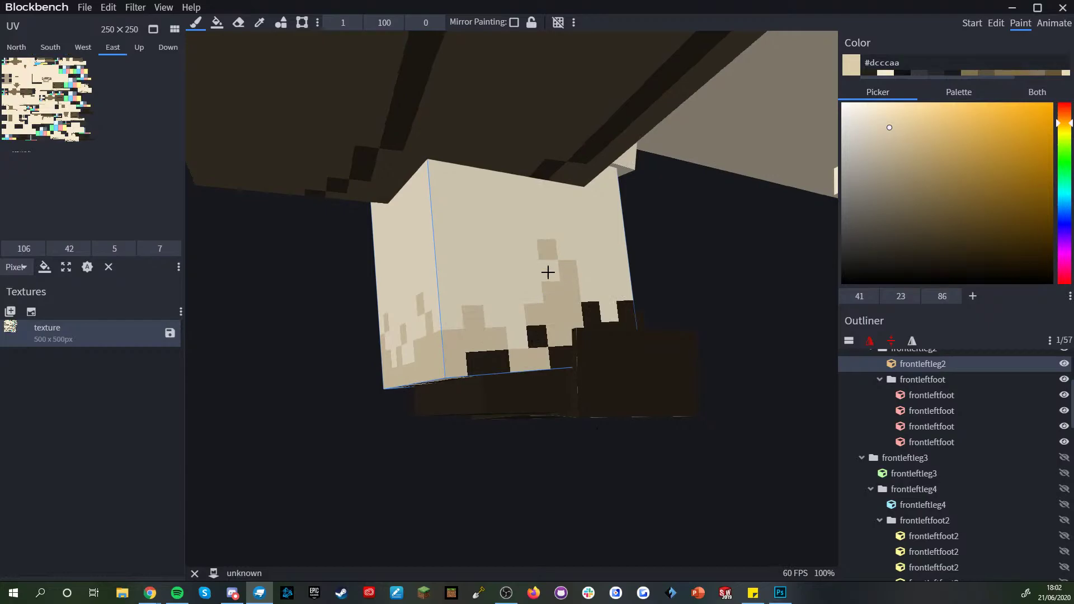
drag(513, 336, 485, 306)
click(447, 250)
alt+click(465, 249)
click(465, 267)
click(445, 252)
- Extend the inner face's tan #dcccaa fur across to its front edge above the foot
mouse_move(529, 430)
mouse_down()
mouse_move(551, 462)
mouse_move(458, 325)
mouse_up()
alt+click(457, 326)
drag(700, 342, 649, 334)
mouse_move(525, 287)
mouse_down()
mouse_move(538, 312)
mouse_move(558, 257)
mouse_up()
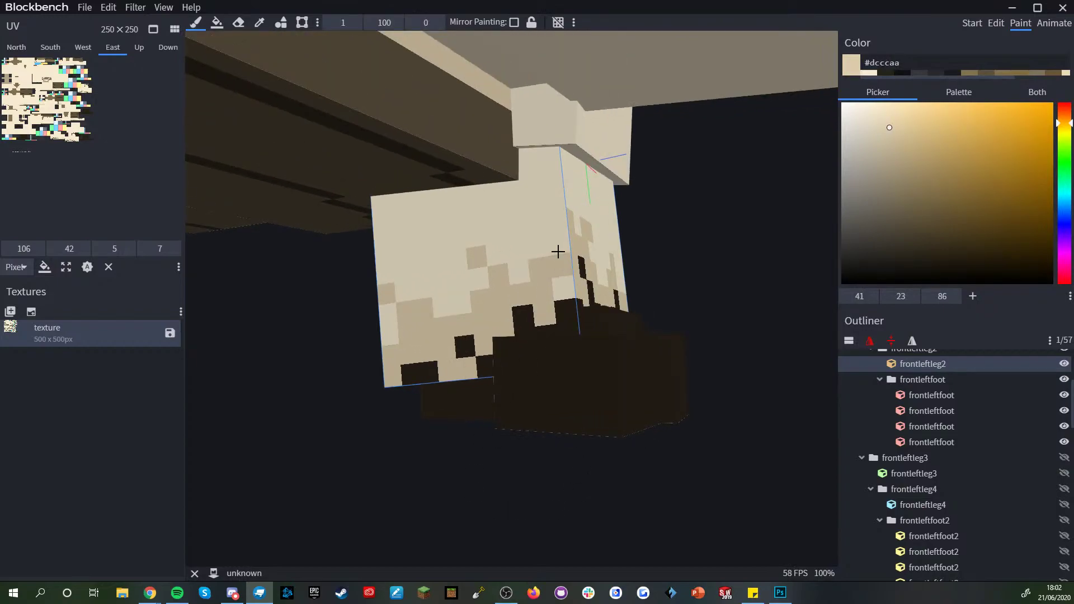
scroll(561, 279, down, 2)
alt+click(556, 252)
drag(556, 251, 496, 311)
- Review the front left leg's fur on the whole creature and examine the face around the eyes
scroll(496, 312, down, 6)
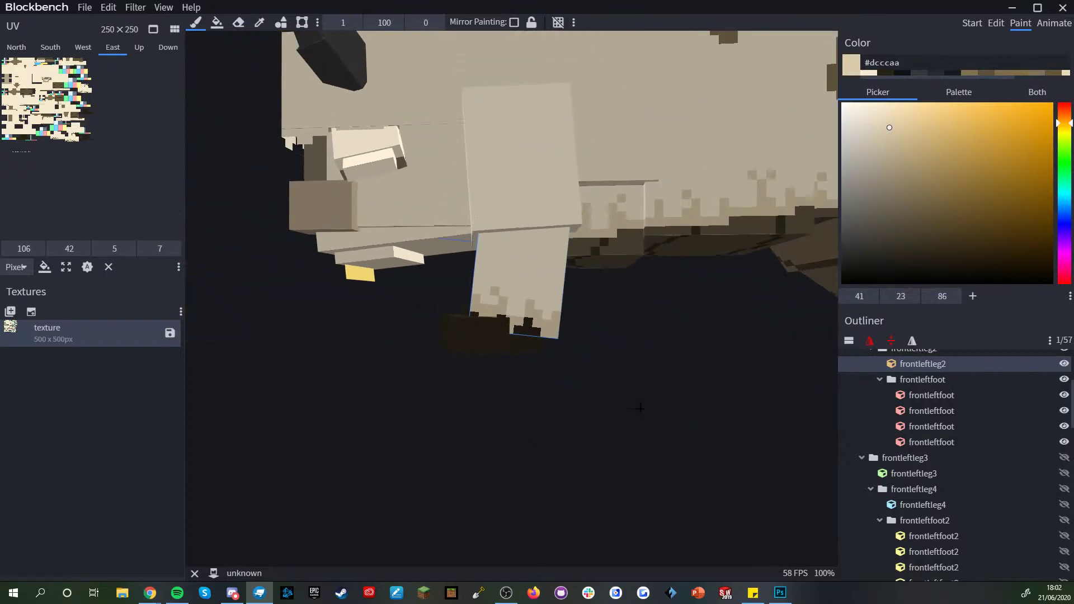
scroll(989, 415, up, 1)
scroll(990, 414, up, 2)
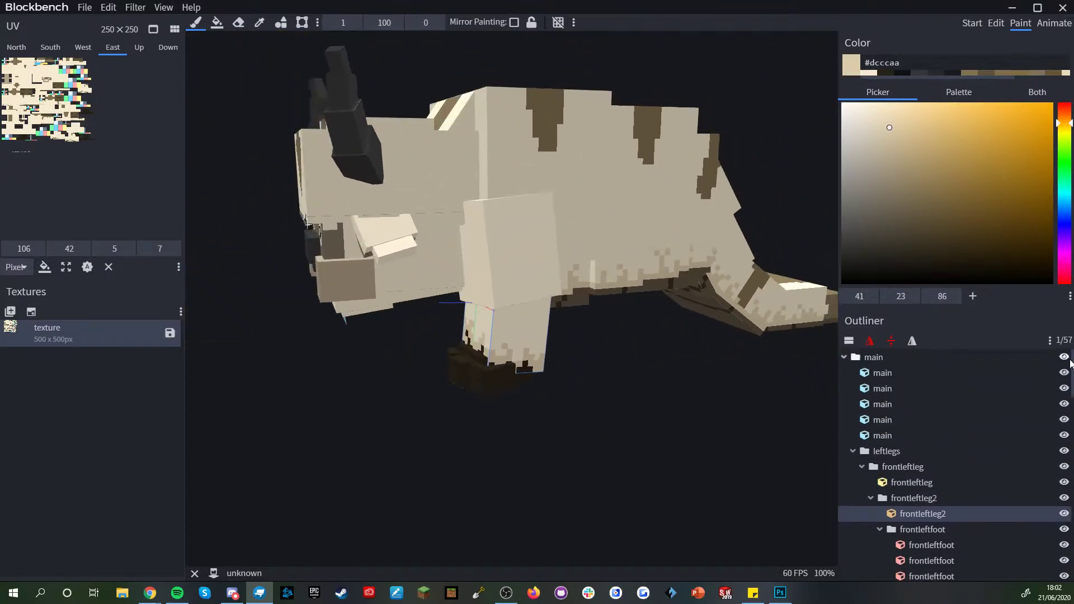
double_click(1064, 357)
scroll(723, 385, down, 2)
drag(722, 386, 691, 386)
scroll(904, 549, down, 7)
scroll(904, 554, down, 7)
click(904, 555)
drag(599, 487, 721, 421)
scroll(471, 313, up, 8)
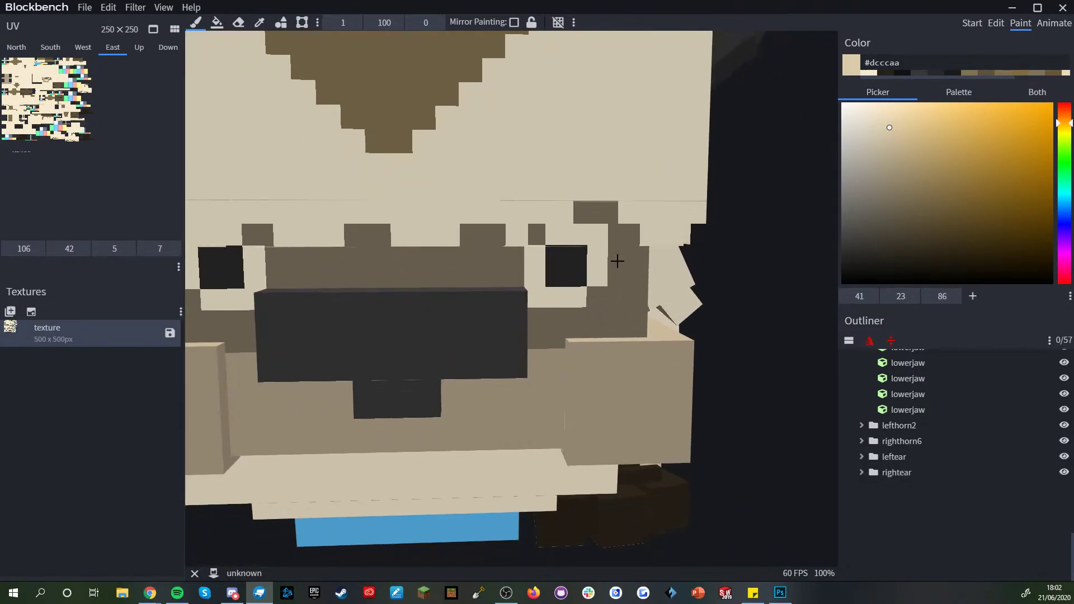
- Hide the head cube carrying the fringe and paint the left eye's upper rim with #b2a288 sampled from the cheek
alt+click(647, 366)
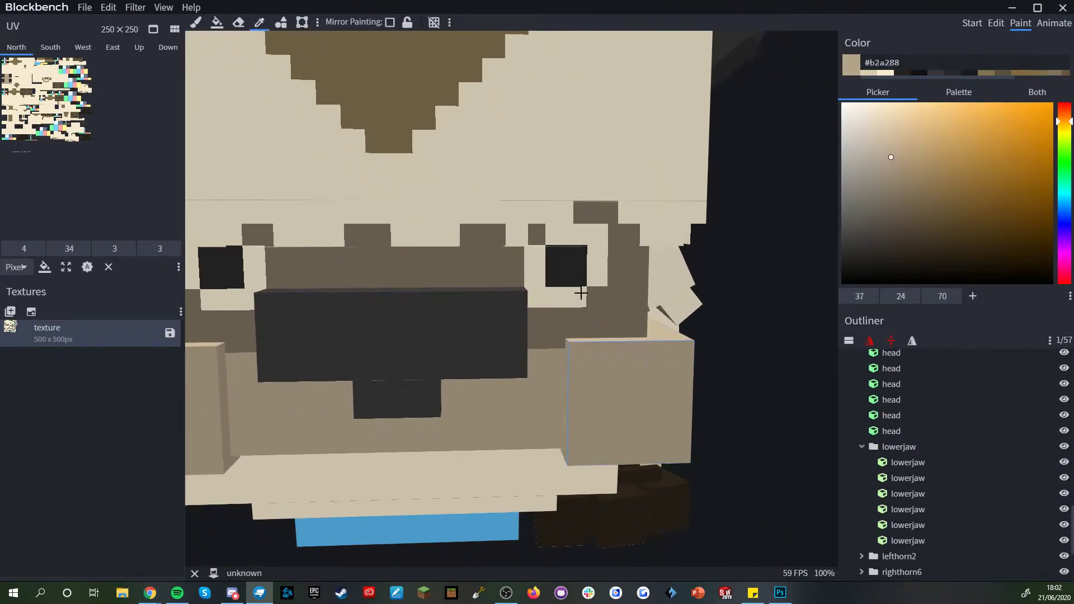
scroll(579, 290, up, 4)
click(614, 170)
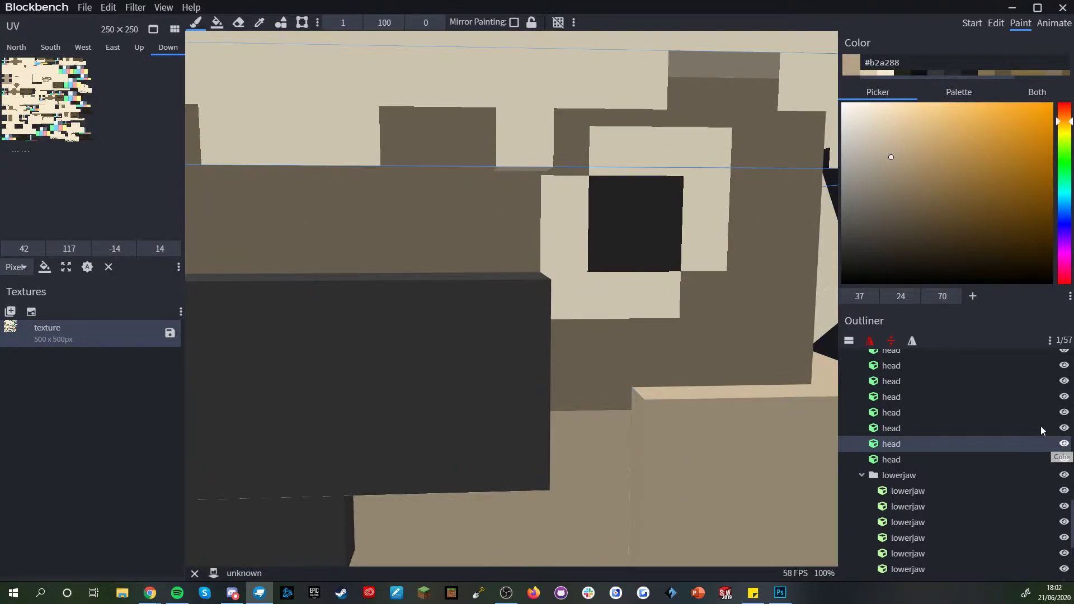
click(1060, 444)
click(708, 151)
drag(630, 156, 641, 168)
key(c)
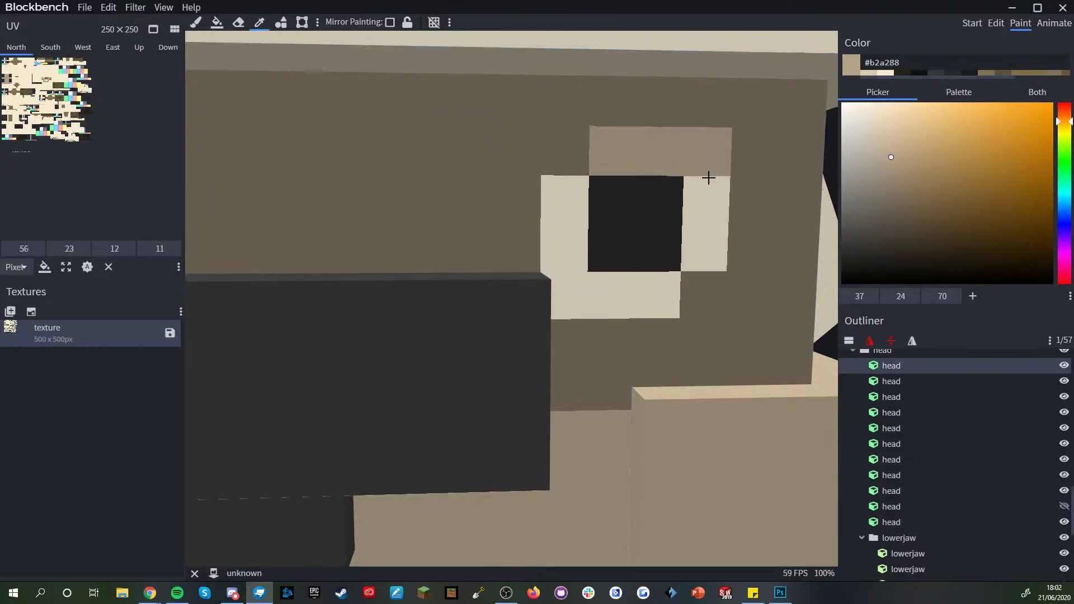
key(b)
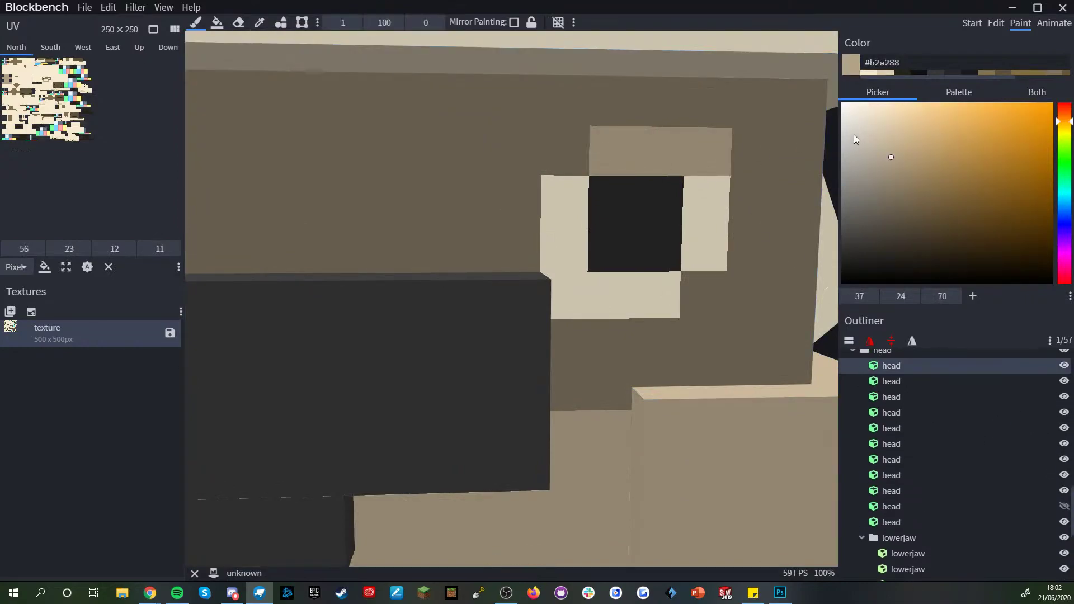
- Repaint the rim around the left eye in a lighter tan, #d1c4a7
click(884, 136)
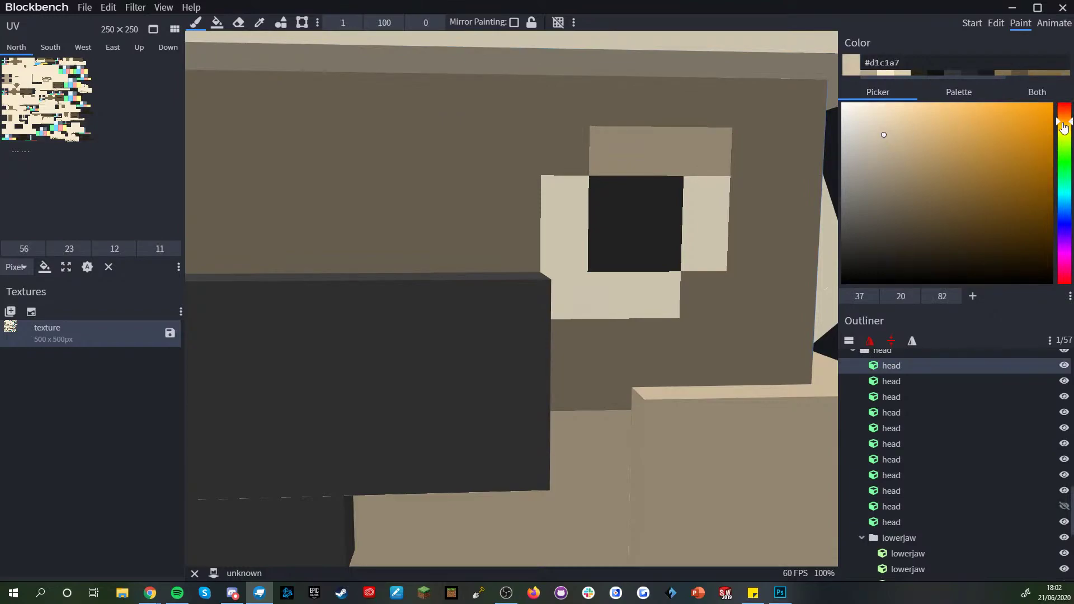
click(697, 157)
click(705, 226)
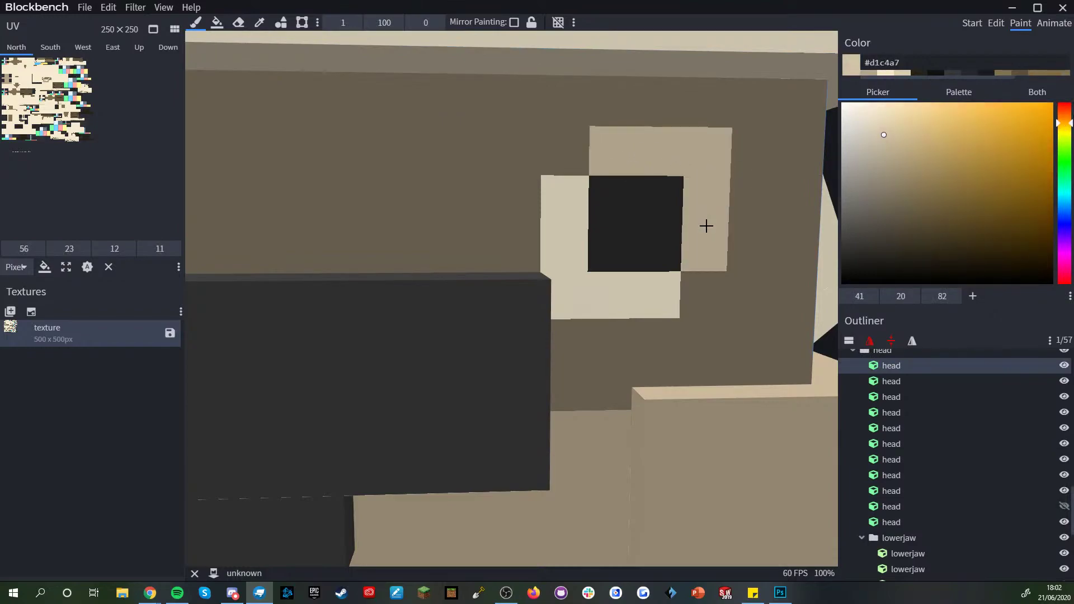
drag(653, 297, 564, 204)
- Paint the rim around the right eye with the same tan #d1c4a7
scroll(566, 205, down, 2)
right_drag(576, 207, 643, 201)
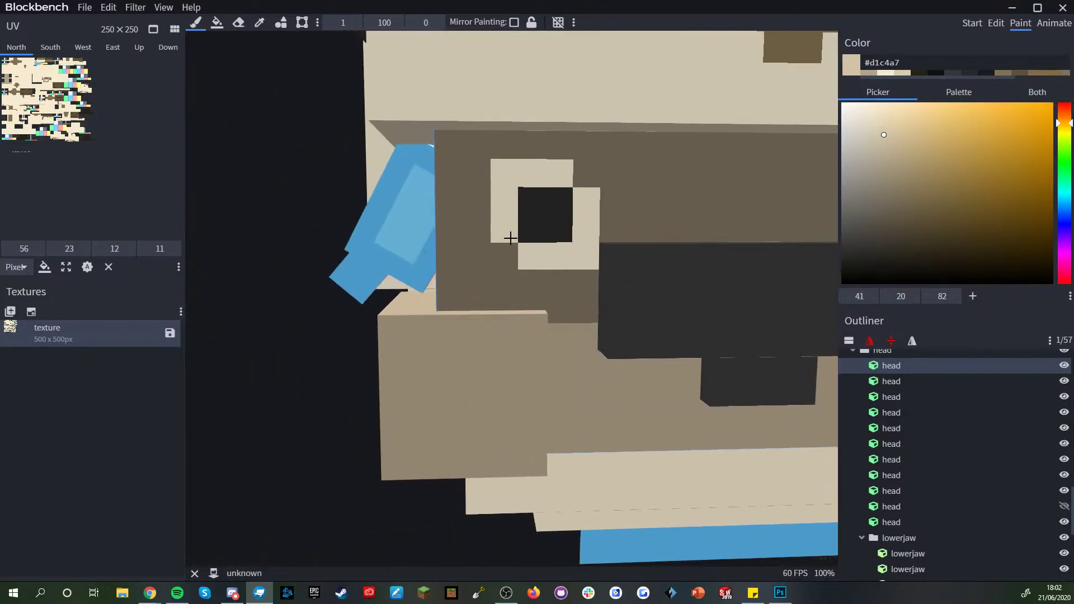
right_drag(528, 238, 534, 245)
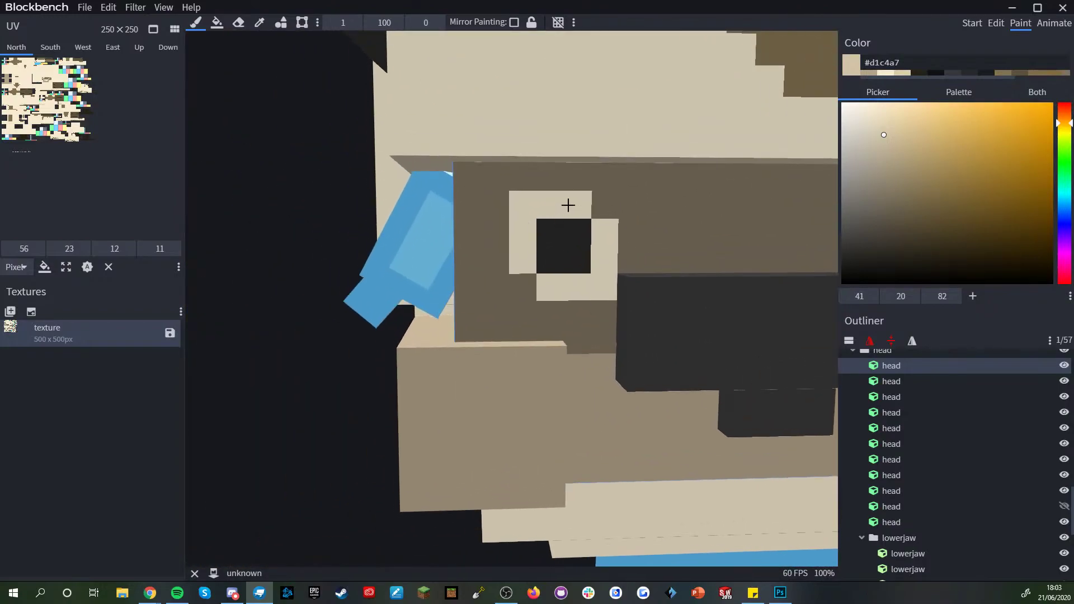
mouse_move(525, 203)
mouse_down()
mouse_move(524, 259)
mouse_move(544, 283)
mouse_move(590, 290)
mouse_up()
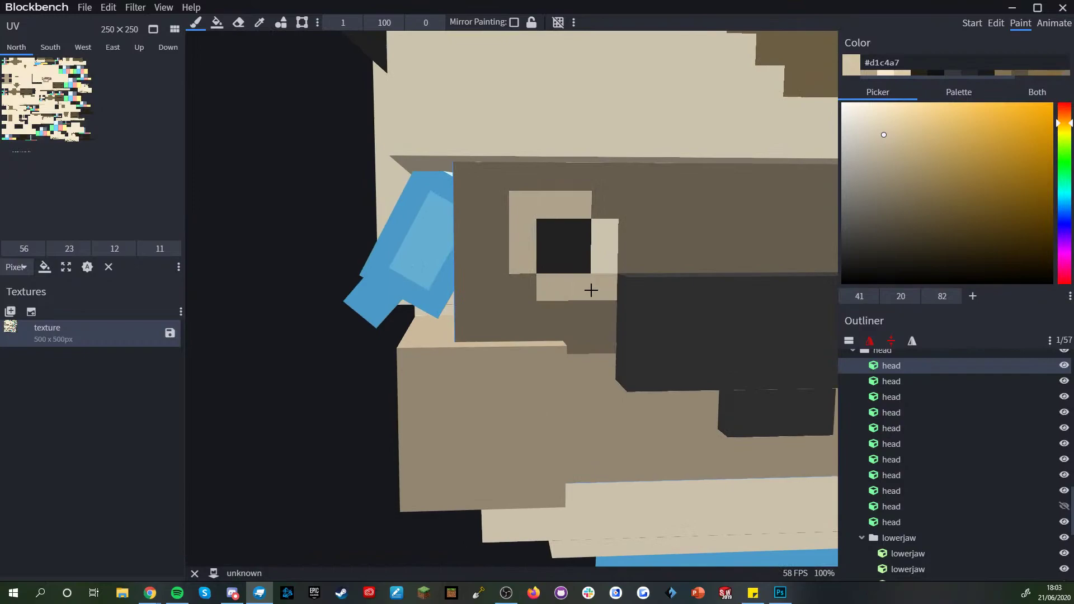
drag(602, 252, 604, 234)
- Add an off-white #fbf5e9 highlight pixel to each pupil
scroll(597, 312, down, 8)
drag(703, 395, 689, 394)
scroll(727, 388, up, 5)
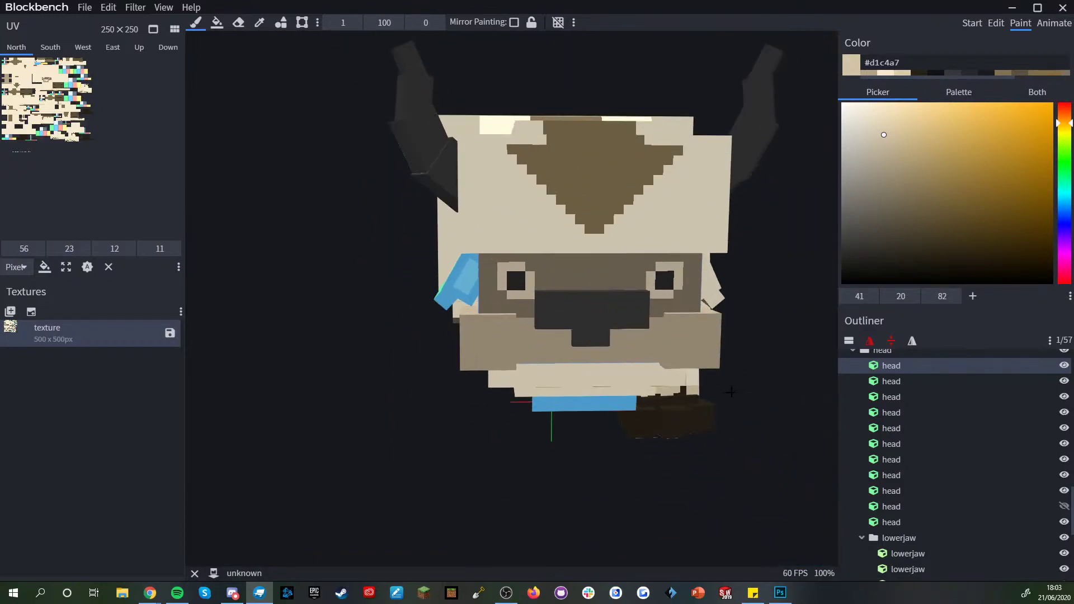
click(857, 107)
scroll(623, 271, up, 3)
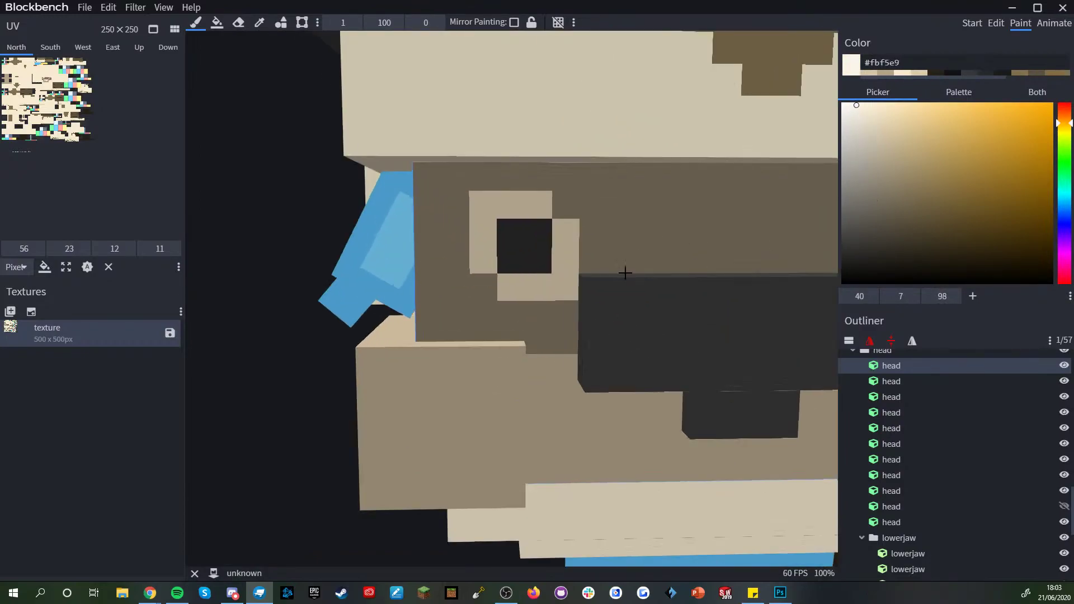
click(522, 238)
scroll(625, 248, down, 2)
scroll(650, 301, down, 5)
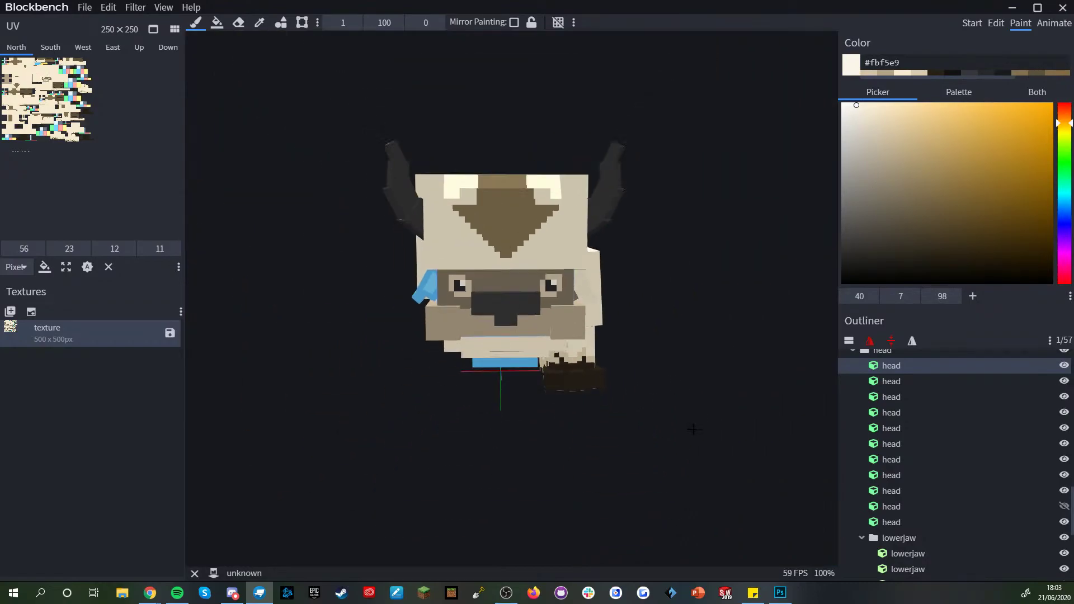
scroll(400, 399, up, 3)
right_drag(400, 399, 519, 411)
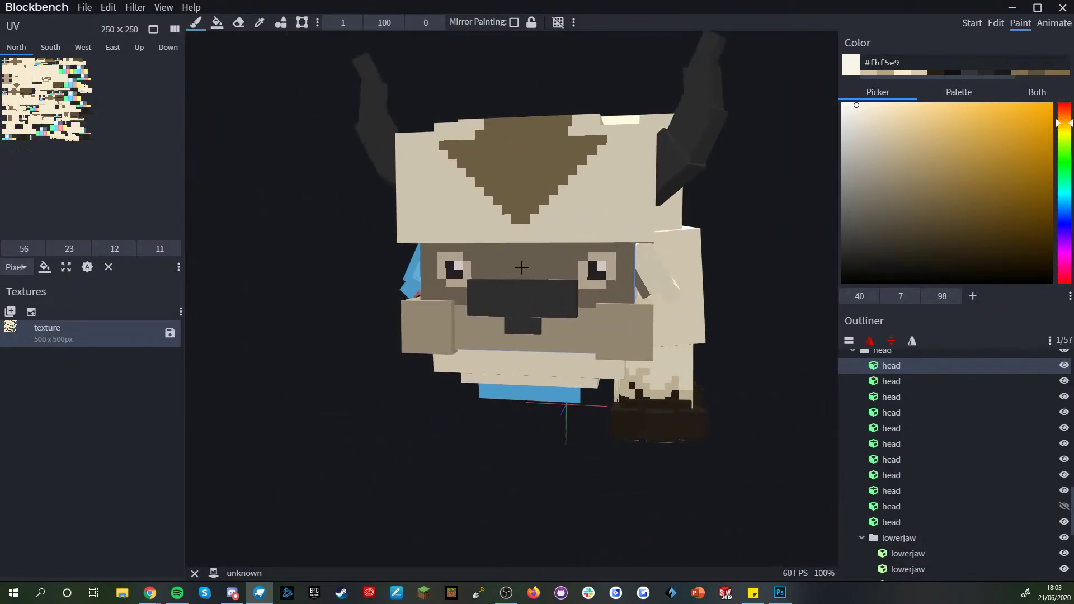
right_drag(520, 266, 523, 286)
- Undo the pupil highlights and repaint an off-white #fbf5e9 pixel in the upper-left corner of each pupil
key(ctrl+z)
key(ctrl+z)
scroll(551, 270, up, 5)
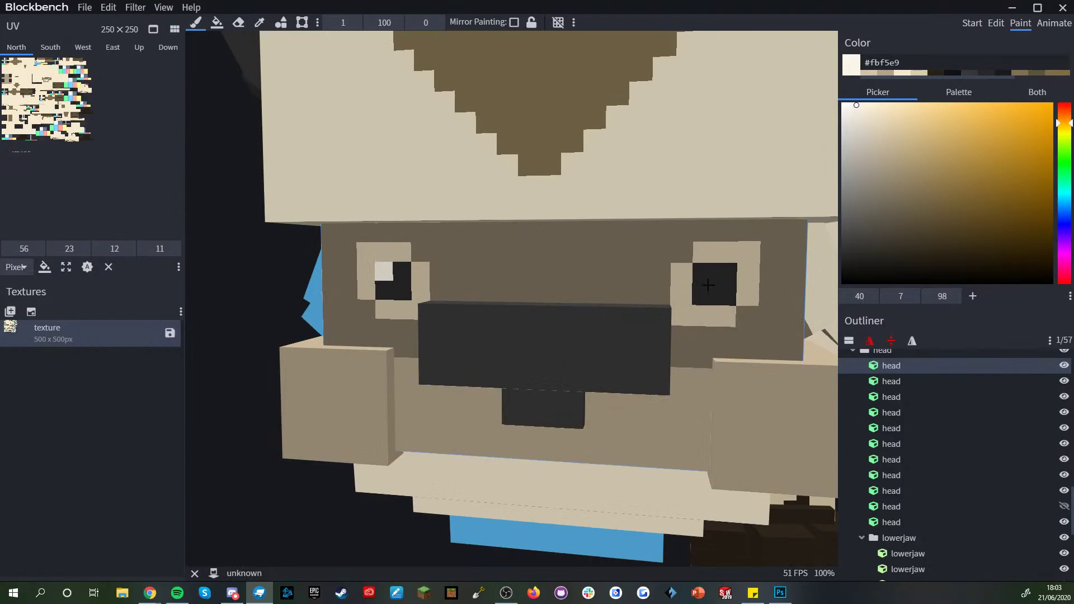
- Show the hidden head cube carrying the fringe again and clear the selection
scroll(644, 395, down, 5)
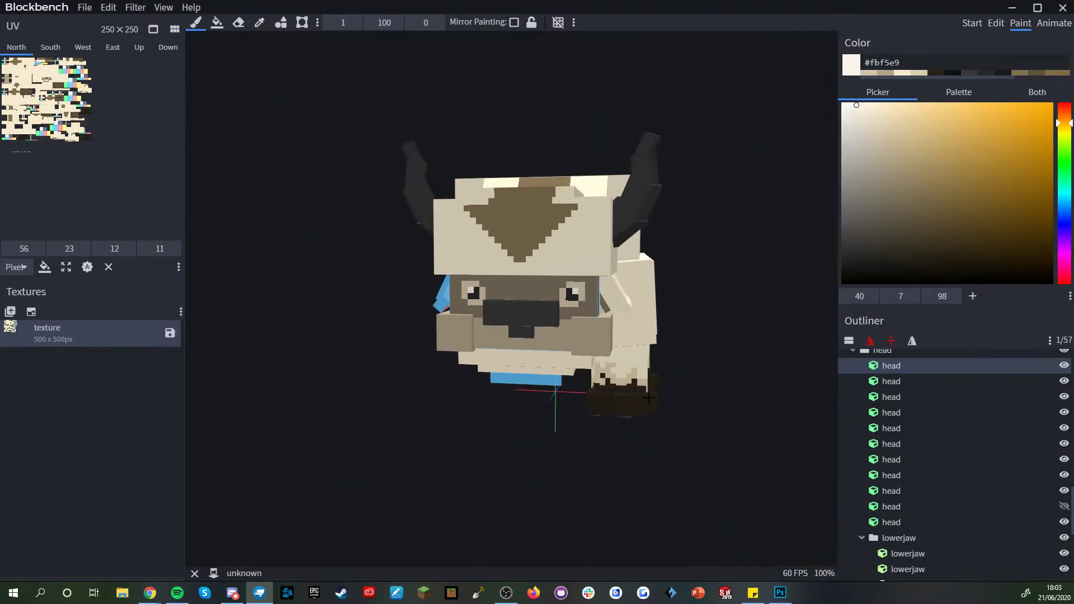
drag(624, 466, 559, 462)
scroll(983, 427, down, 10)
scroll(504, 363, up, 3)
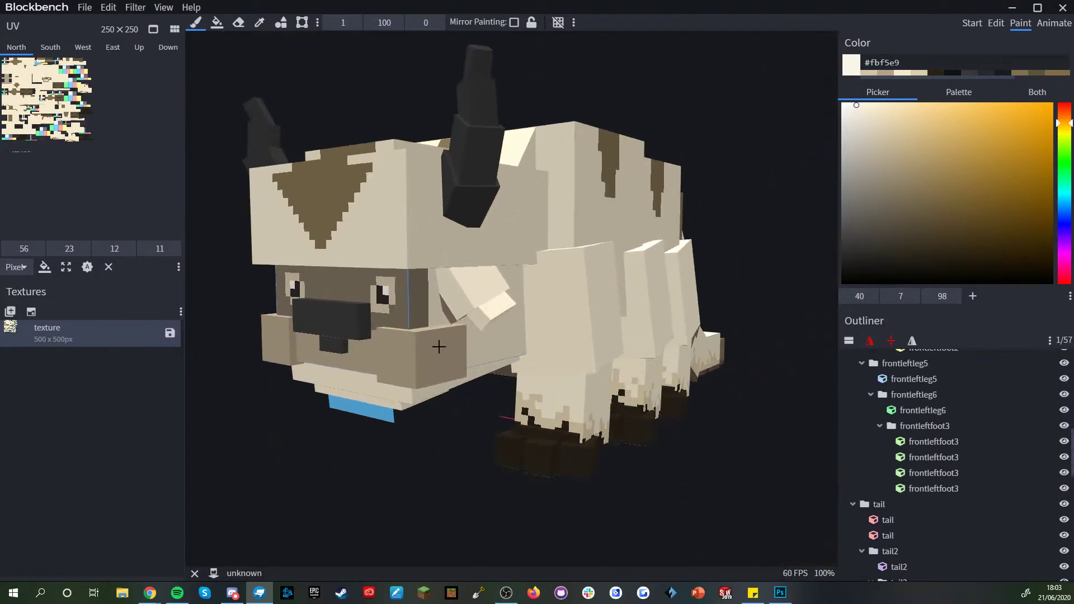
scroll(503, 362, up, 2)
scroll(479, 326, down, 3)
scroll(1032, 492, down, 3)
scroll(1031, 513, up, 15)
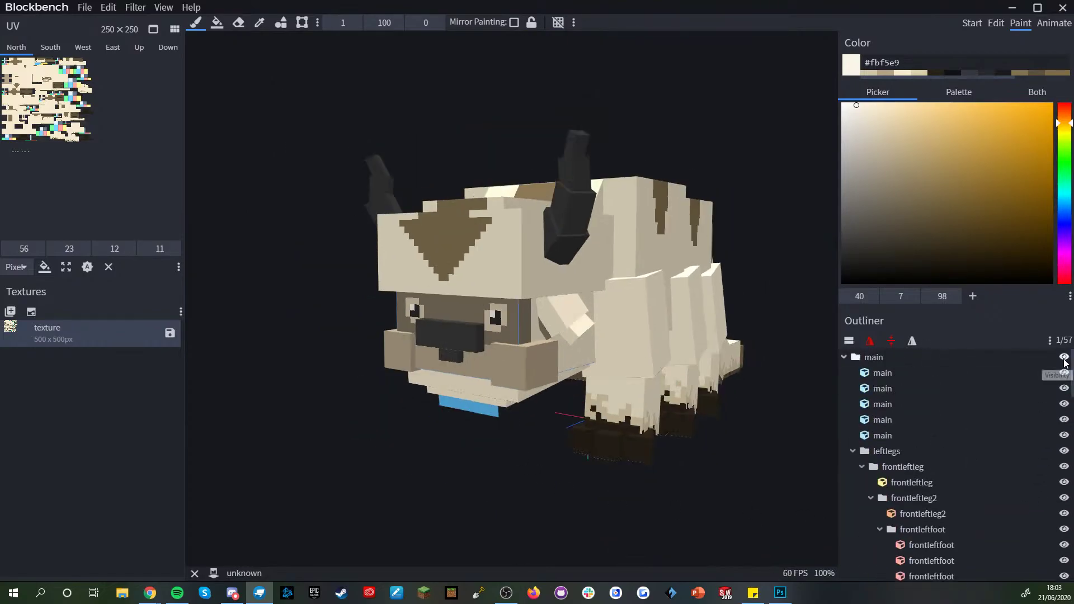
scroll(947, 479, down, 12)
click(949, 530)
scroll(948, 530, down, 2)
click(949, 530)
drag(758, 486, 648, 479)
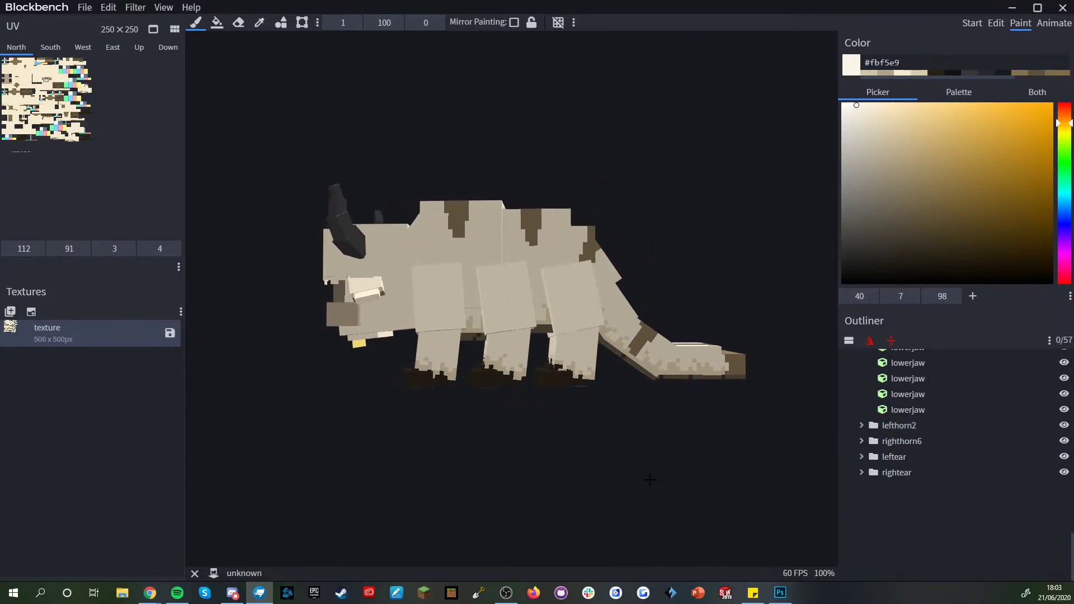
- Collapse and hide the leftlegs group so the striped belly is exposed
scroll(647, 479, down, 2)
scroll(647, 479, up, 4)
scroll(647, 480, up, 2)
scroll(647, 479, down, 4)
drag(647, 480, 454, 277)
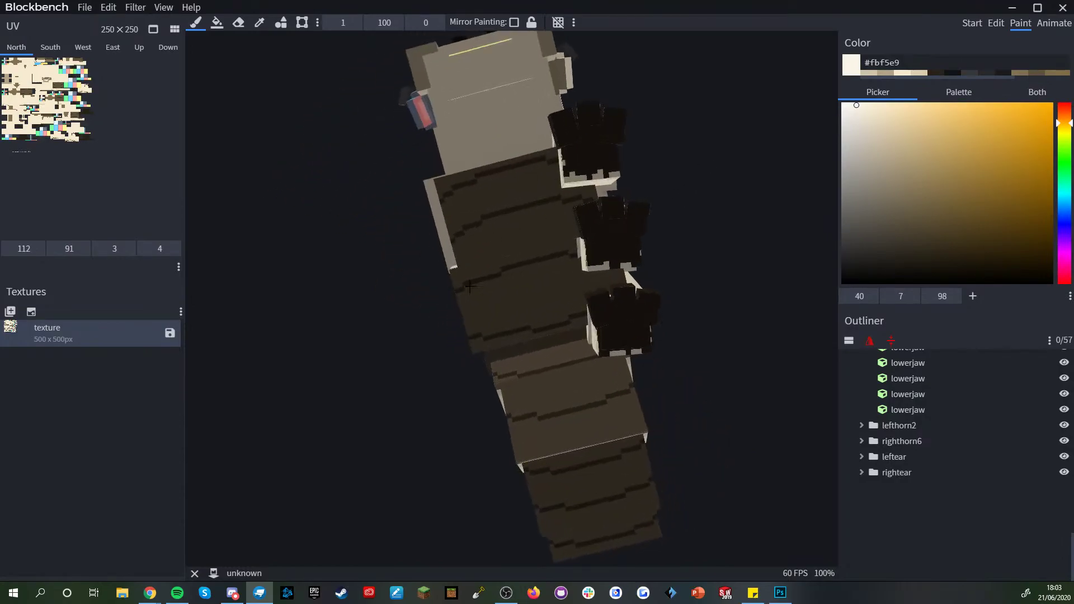
drag(715, 309, 755, 432)
scroll(967, 409, up, 11)
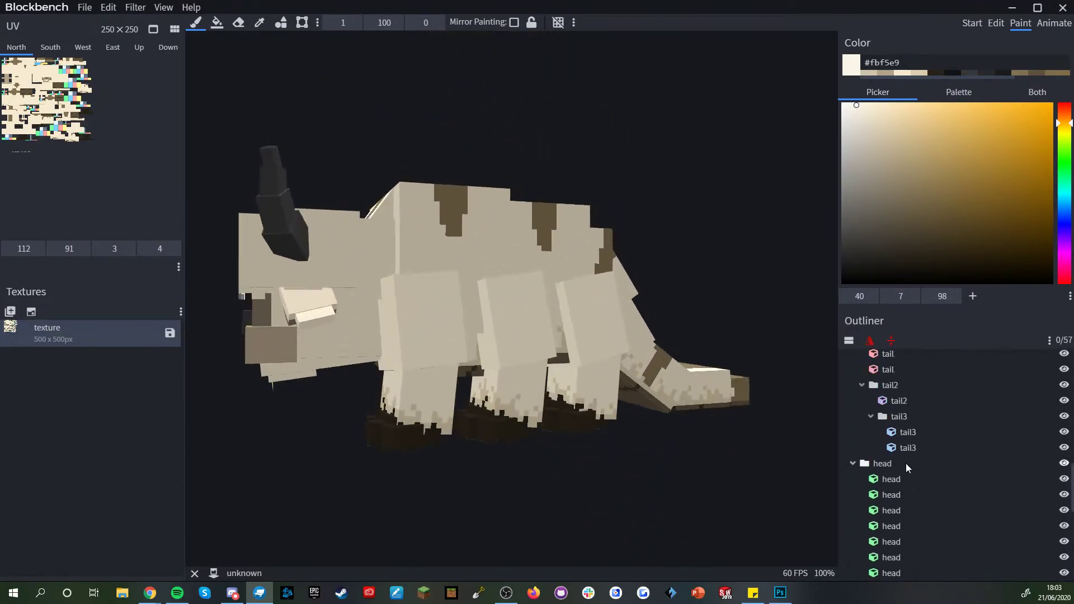
scroll(889, 464, up, 3)
scroll(862, 445, up, 3)
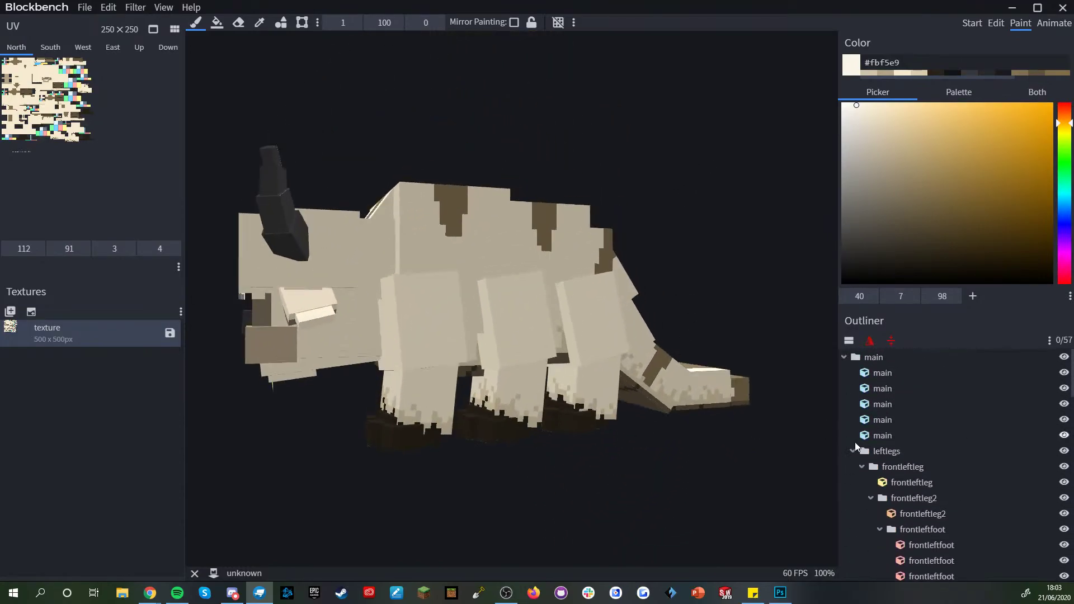
click(853, 450)
click(1061, 451)
drag(688, 489, 685, 338)
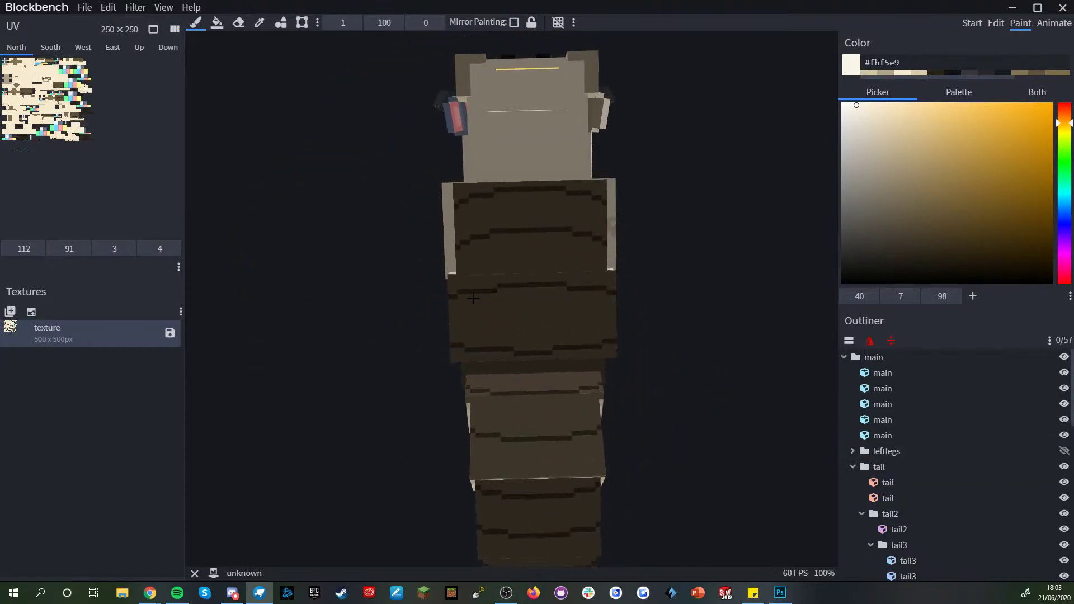
- Mix brown #483f30 from the sampled belly colour and paint a shading band behind the second stripe of the front belly section
right_drag(575, 295, 611, 381)
scroll(611, 381, up, 4)
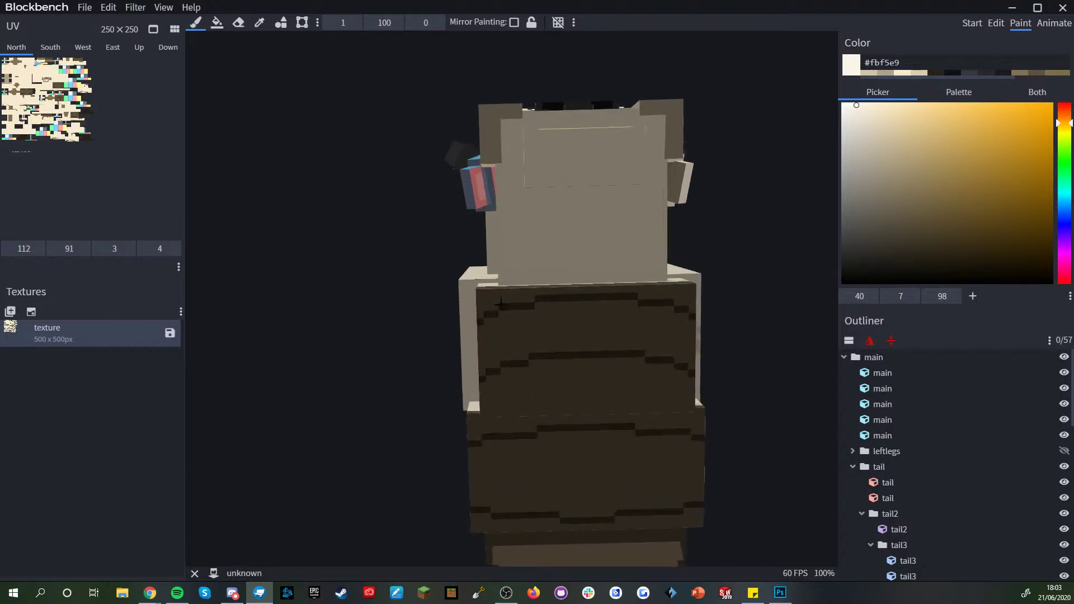
alt+click(541, 298)
alt+click(556, 319)
alt+click(552, 311)
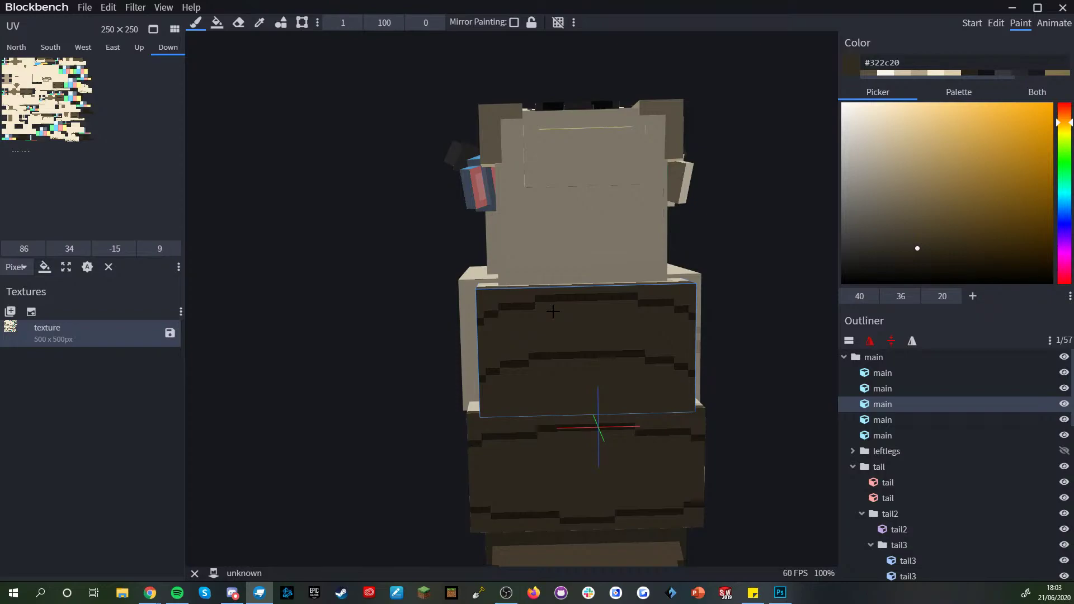
scroll(564, 276, up, 3)
right_drag(544, 276, 508, 202)
scroll(508, 202, up, 2)
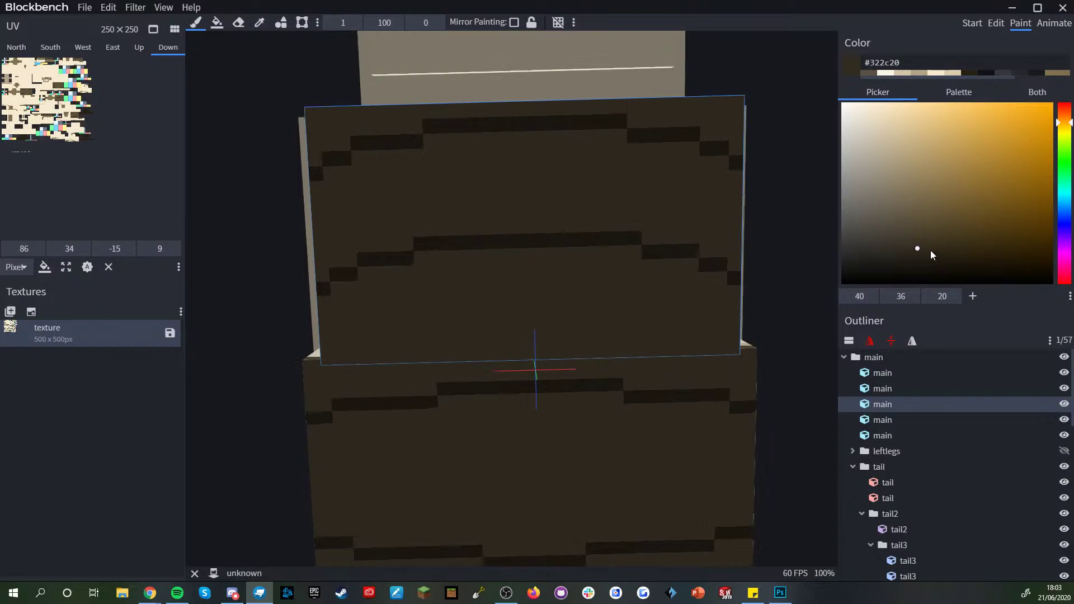
alt+click(698, 270)
click(912, 233)
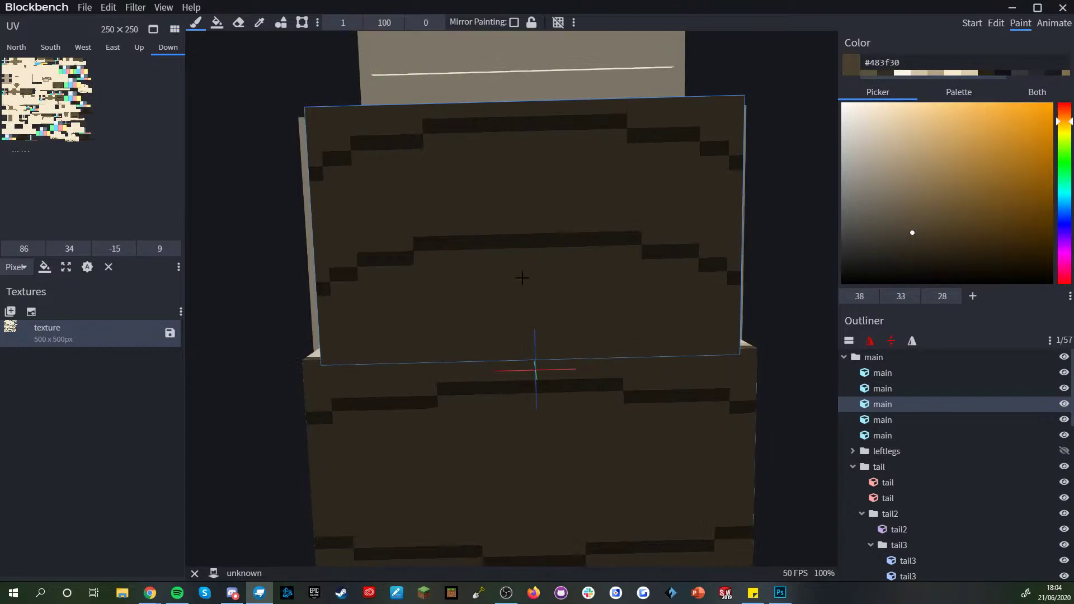
scroll(352, 302, up, 2)
mouse_move(312, 300)
mouse_down()
mouse_move(305, 316)
mouse_move(327, 288)
mouse_move(425, 257)
mouse_up()
mouse_move(649, 249)
mouse_down()
mouse_move(716, 274)
mouse_move(760, 307)
mouse_up()
- Examine the belly shading and the fur edge from below and from the side
scroll(770, 326, down, 1)
scroll(770, 327, down, 2)
scroll(760, 341, up, 1)
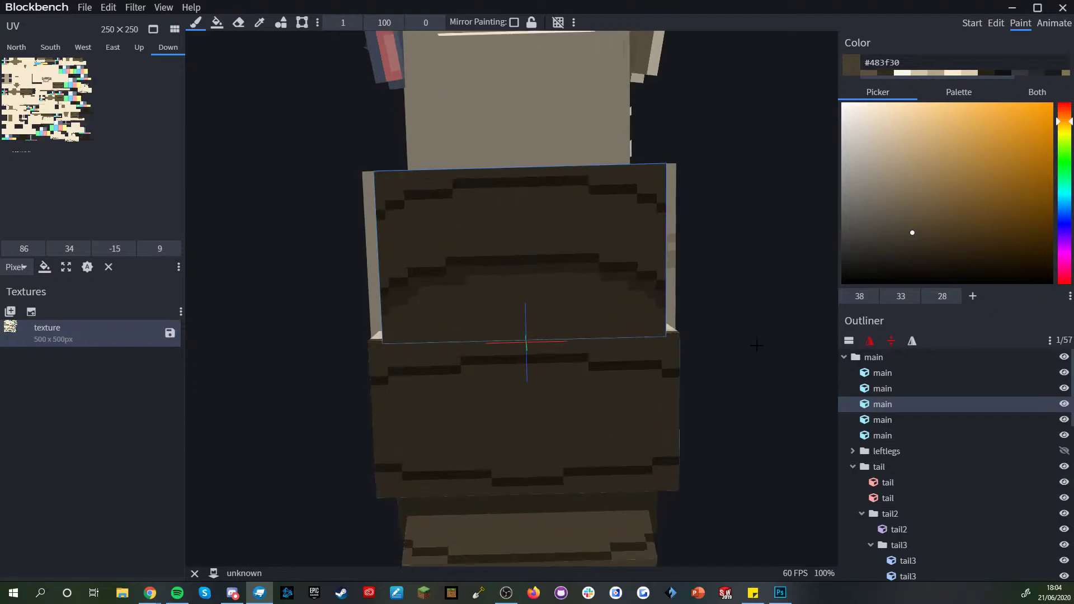
drag(764, 355, 580, 450)
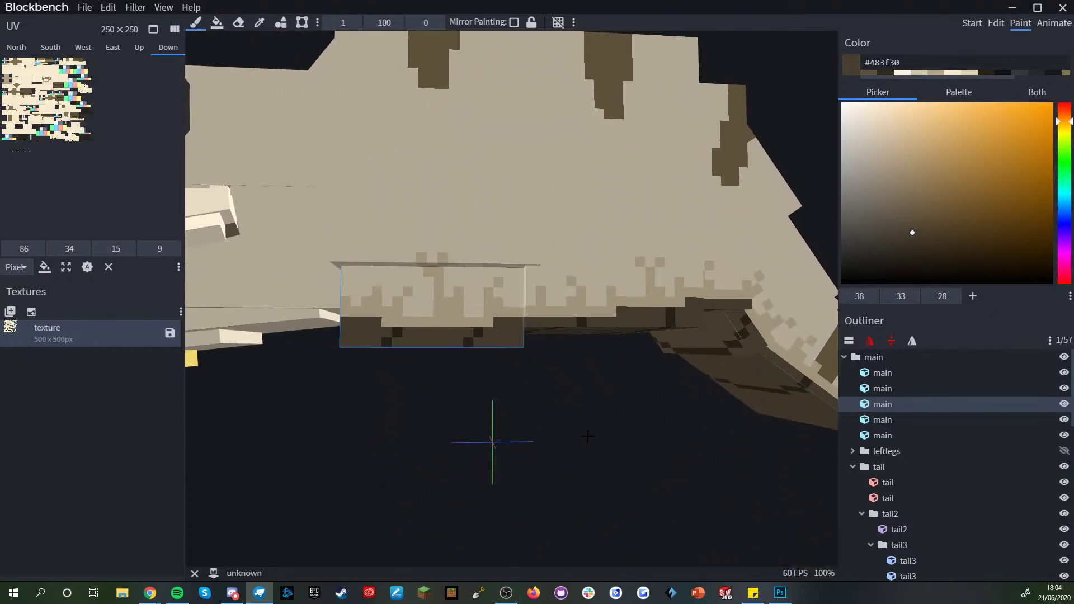
scroll(589, 438, down, 3)
drag(593, 453, 605, 434)
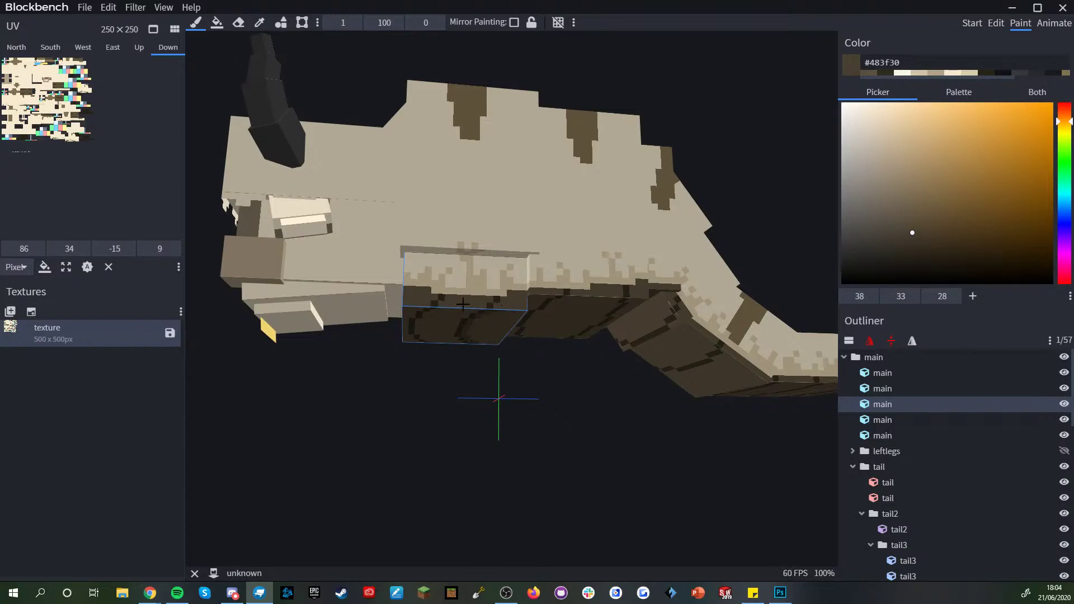
mouse_move(526, 410)
mouse_down()
mouse_move(592, 318)
mouse_move(532, 425)
mouse_move(674, 300)
mouse_move(701, 291)
mouse_up()
- Paint a #483f30 shading band along the front side of the second belly section's first stripe
scroll(701, 291, up, 5)
right_drag(746, 218, 657, 317)
right_drag(744, 317, 731, 285)
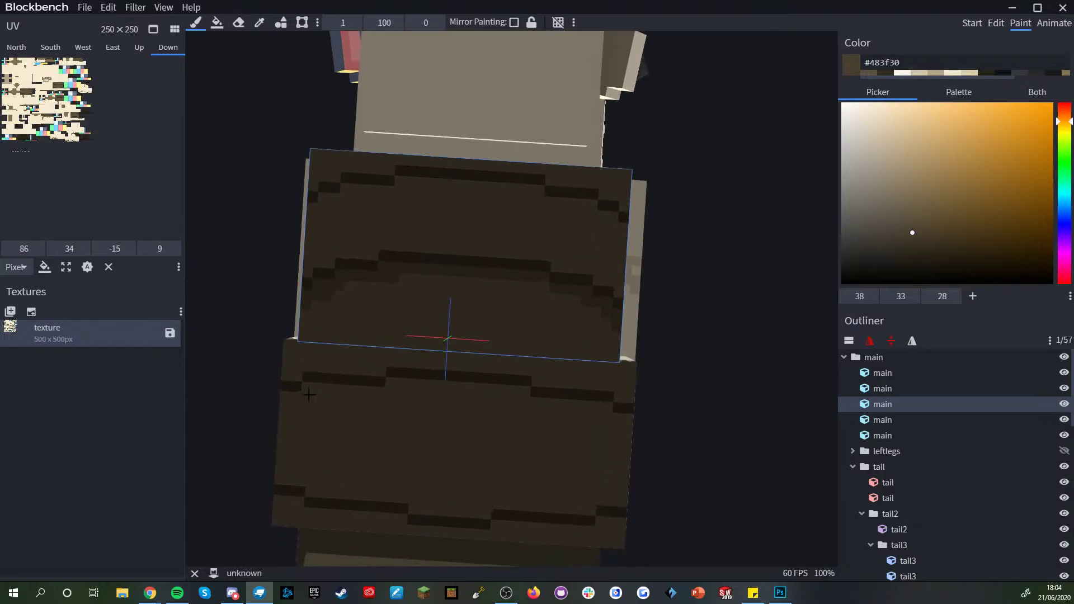
click(288, 373)
right_drag(360, 274, 387, 310)
scroll(292, 396, up, 3)
click(295, 413)
shift+click(386, 420)
click(397, 411)
shift+click(568, 424)
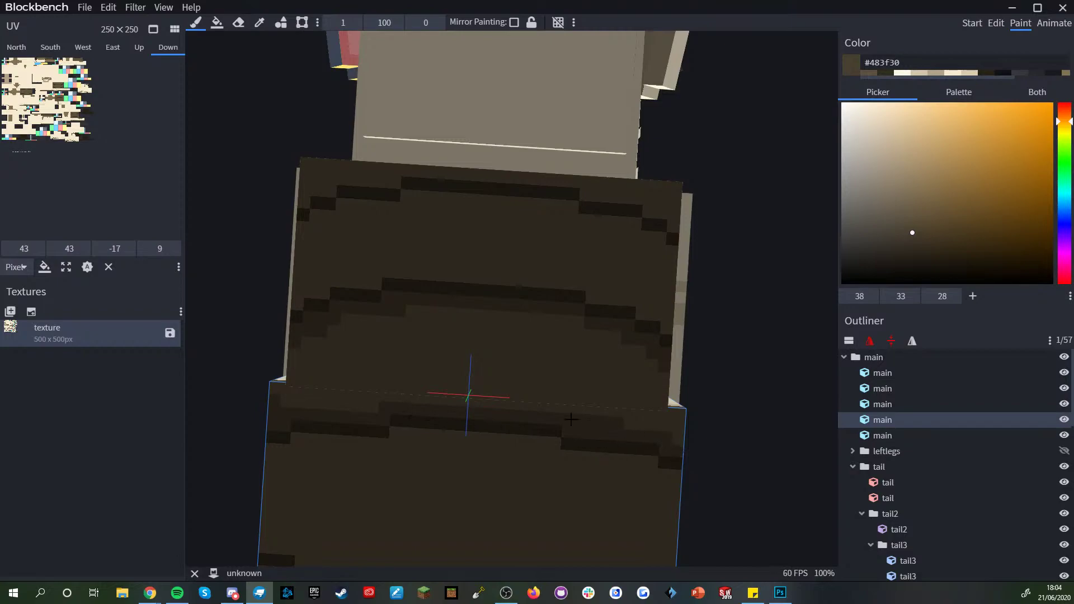
- Widen the shading band on the second belly section toward both side edges
scroll(577, 419, down, 2)
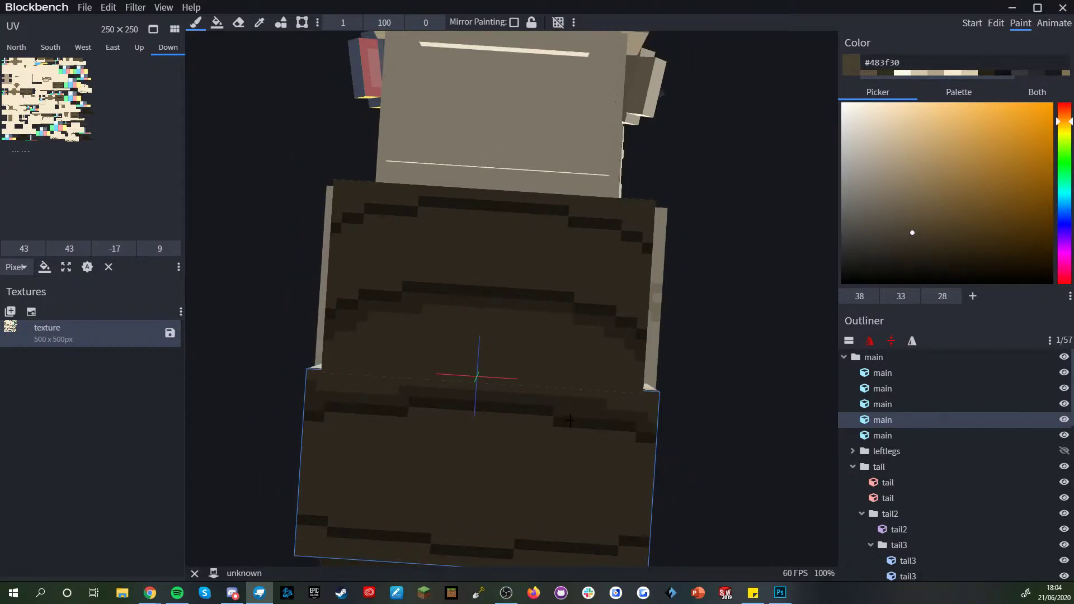
right_drag(570, 420, 601, 398)
scroll(461, 387, up, 5)
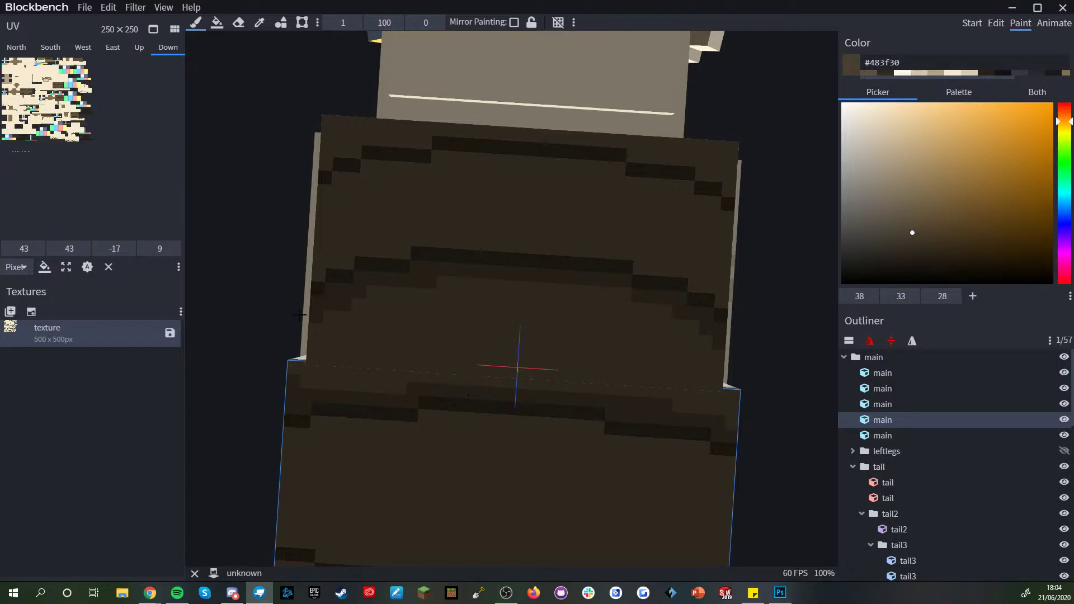
right_drag(330, 318, 338, 297)
scroll(347, 441, up, 3)
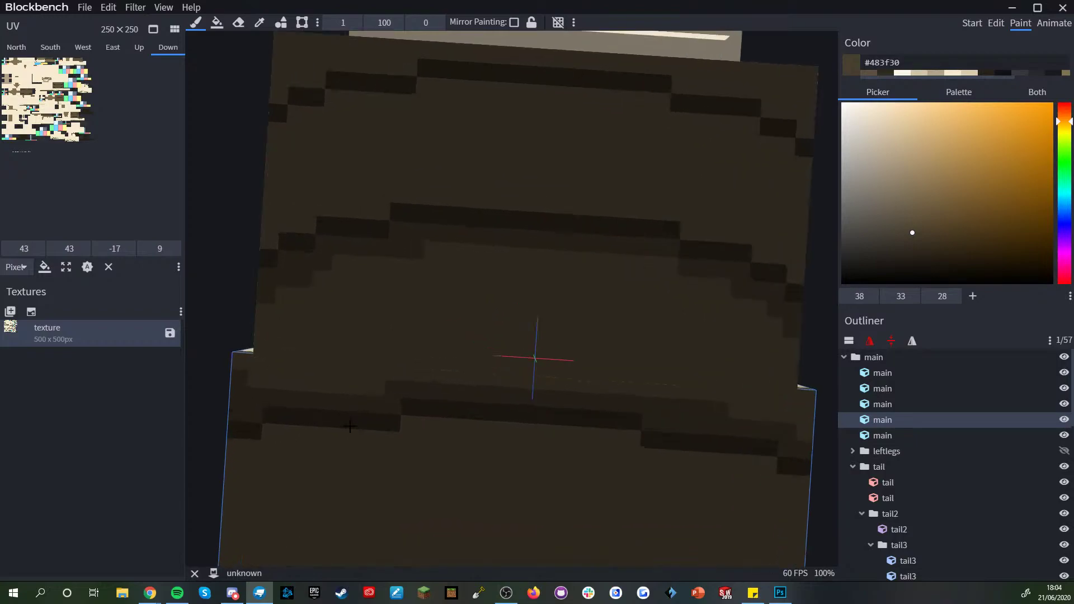
right_drag(384, 393, 400, 391)
drag(403, 390, 374, 384)
right_drag(334, 395, 273, 368)
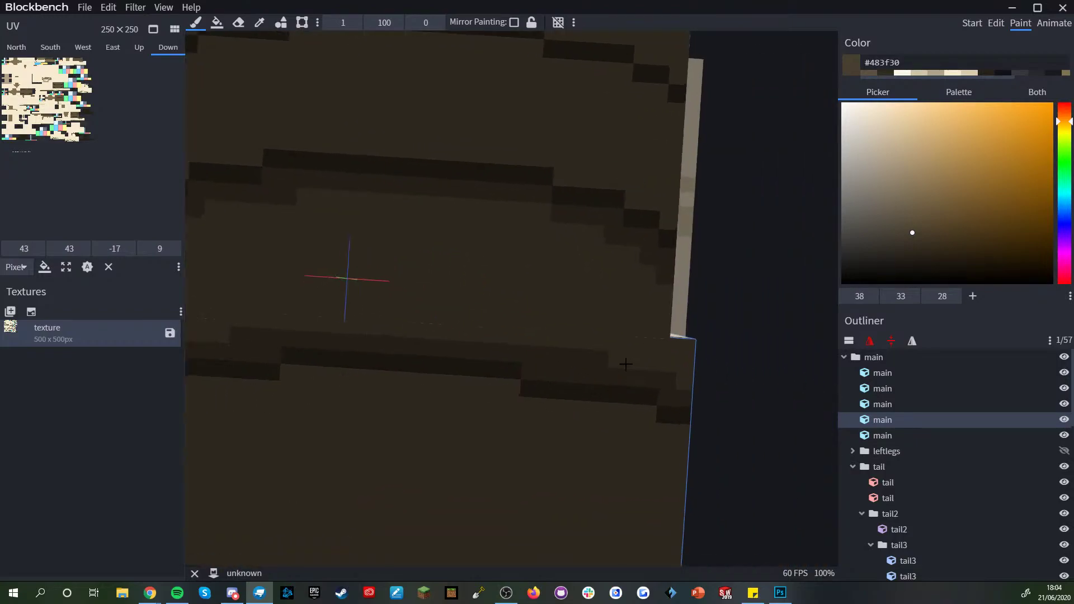
scroll(682, 366, down, 3)
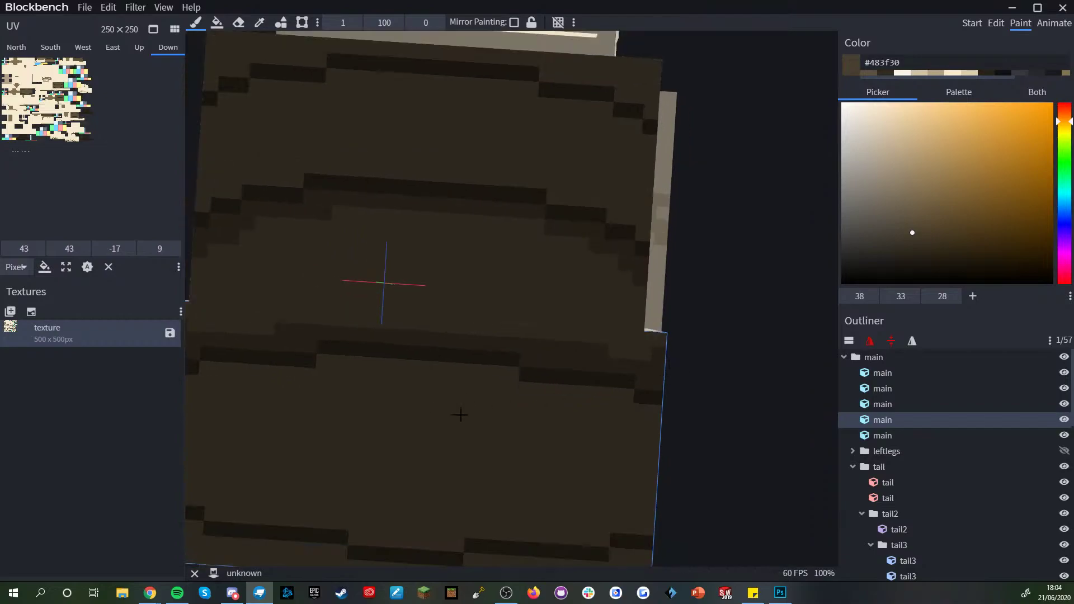
- Continue the #483f30 shading along the front belly section's side edges and into the front corners of the second section
click(320, 283)
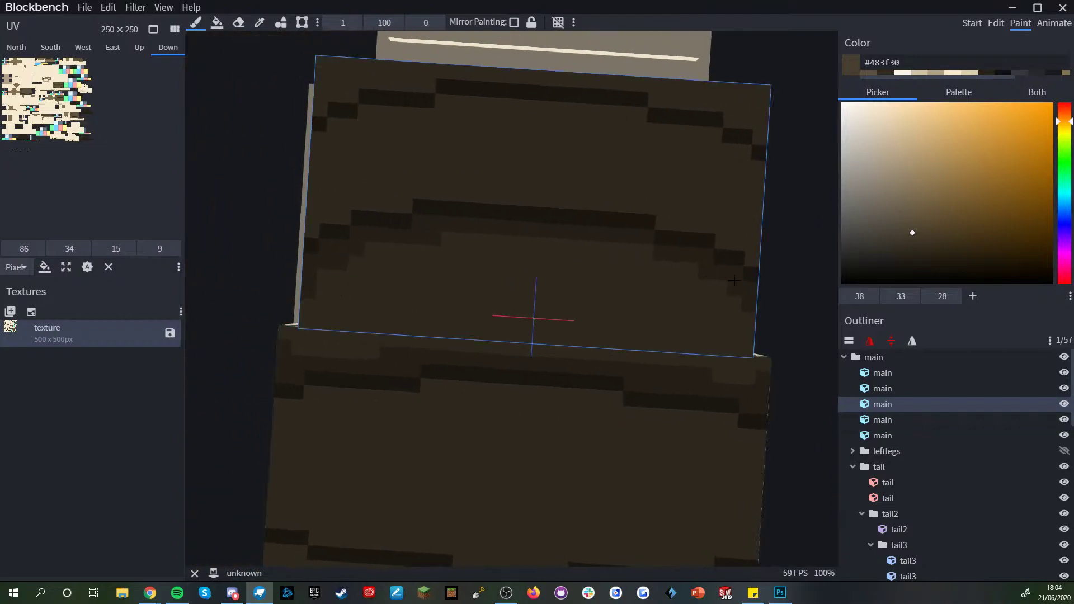
scroll(746, 334, down, 2)
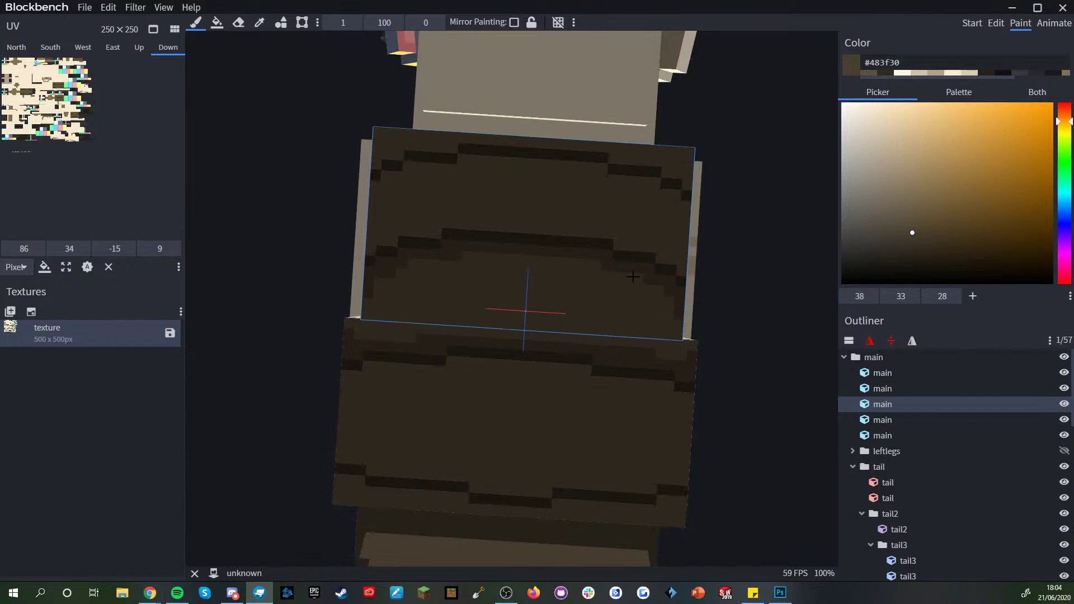
click(684, 320)
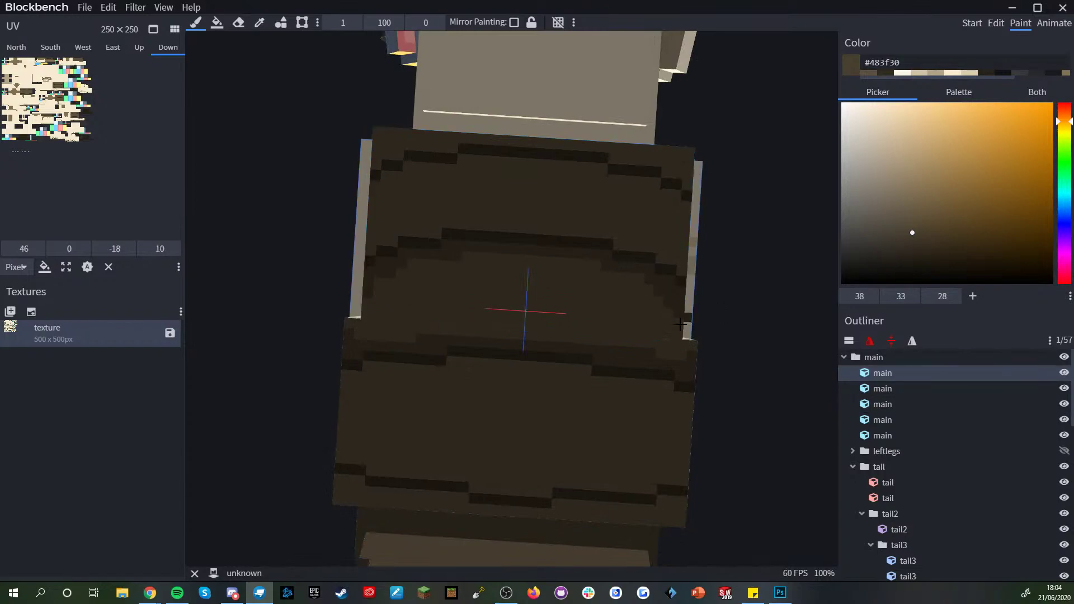
key(ctrl+z)
click(356, 327)
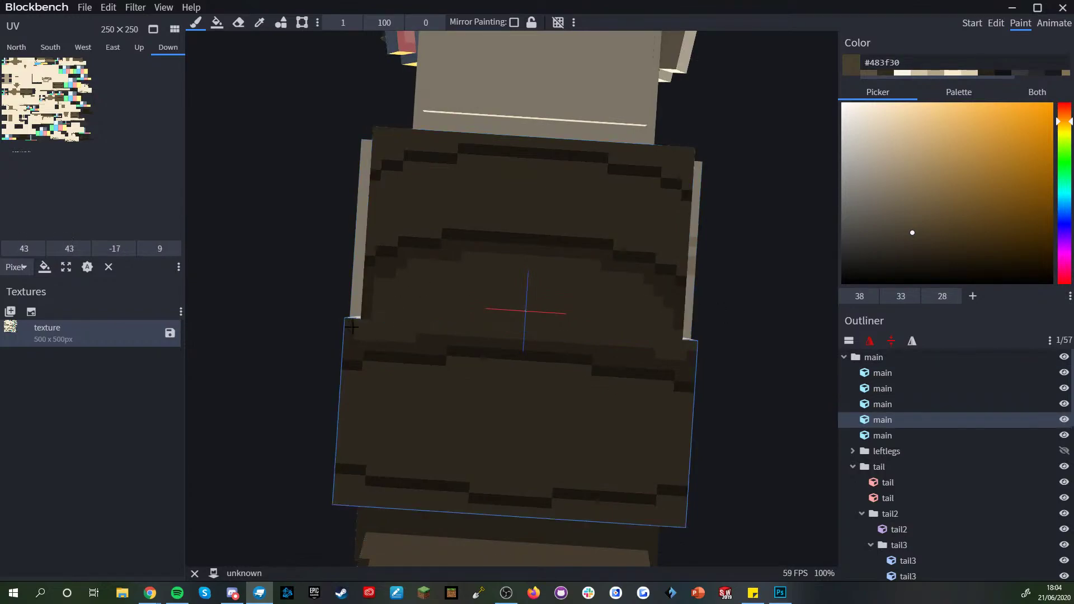
scroll(582, 363, down, 3)
scroll(690, 366, up, 3)
click(387, 284)
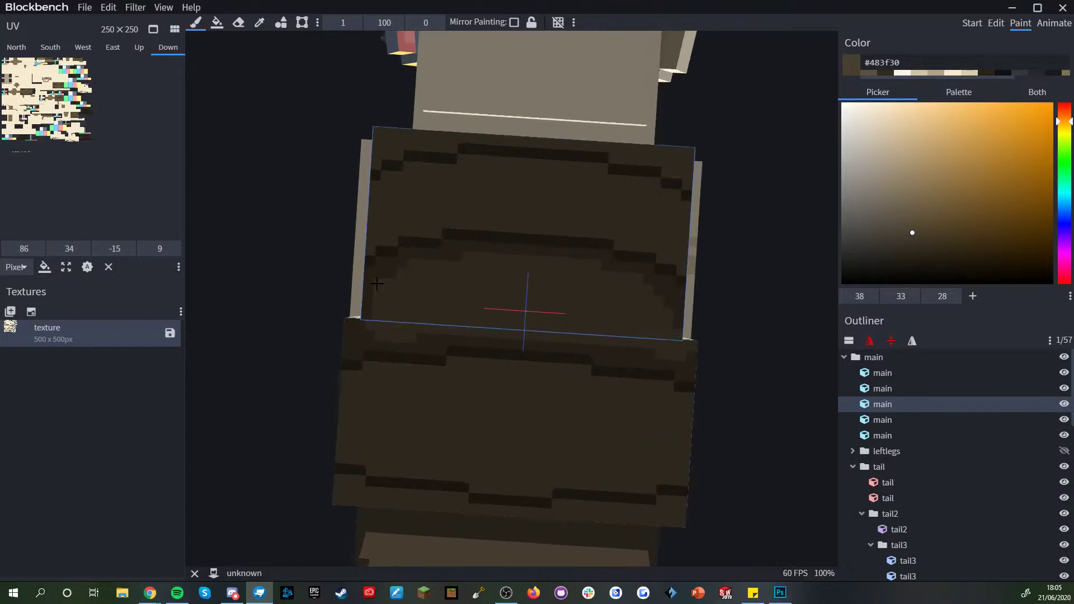
scroll(747, 367, up, 1)
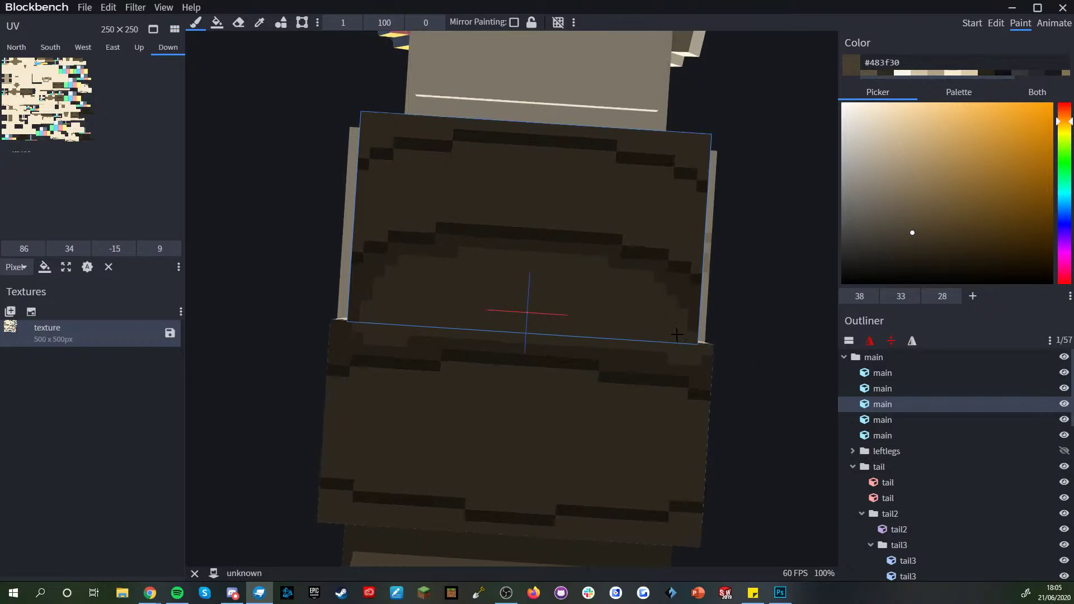
click(701, 358)
scroll(691, 386, down, 3)
mouse_move(701, 396)
mouse_down()
mouse_move(683, 446)
mouse_move(687, 412)
mouse_up()
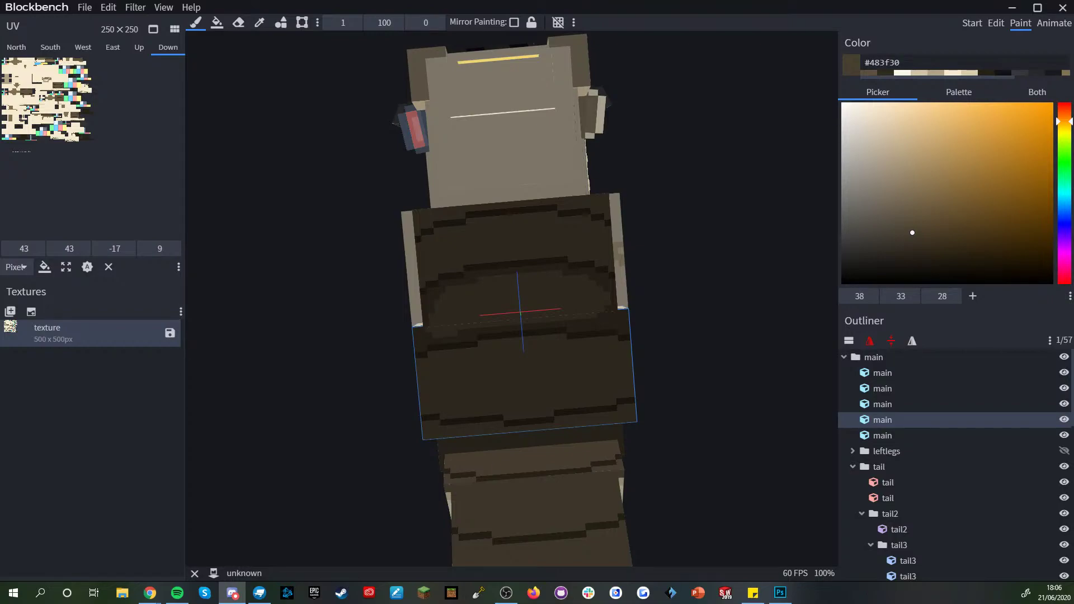
- Touch up the front belly section's rear corner with the sampled base brown and resample the shading brown #483f30
click(781, 326)
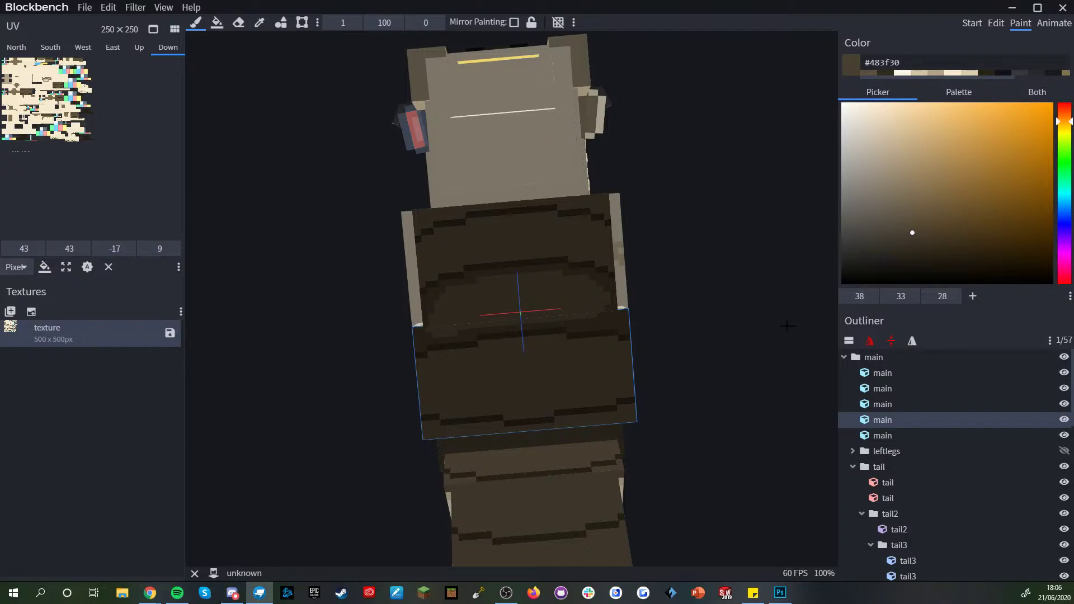
scroll(719, 276, down, 2)
drag(684, 251, 693, 237)
scroll(649, 260, up, 4)
scroll(616, 279, up, 3)
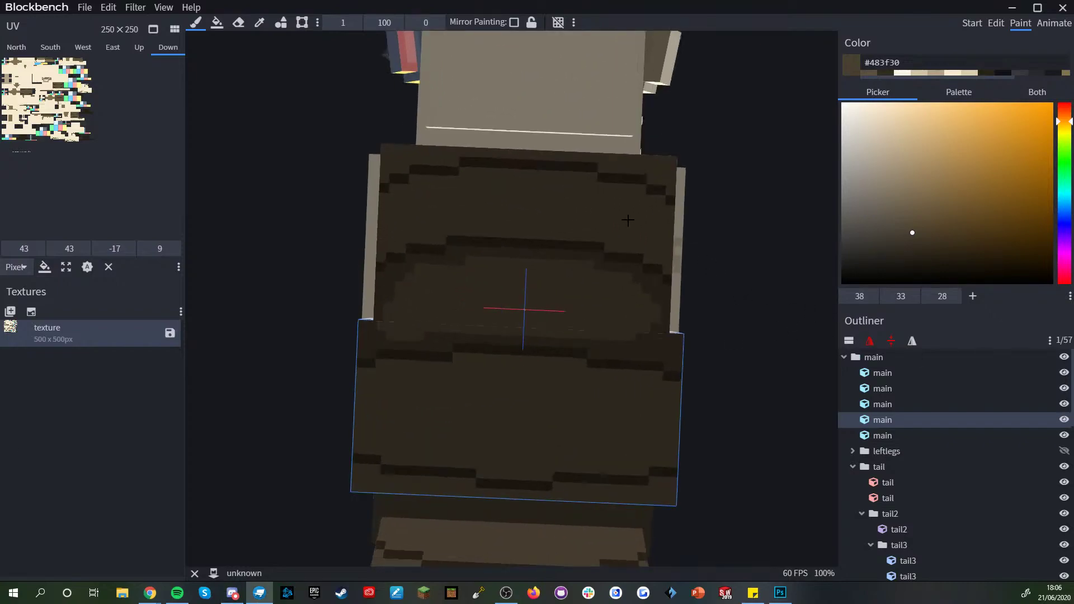
click(702, 381)
right_drag(714, 392, 710, 413)
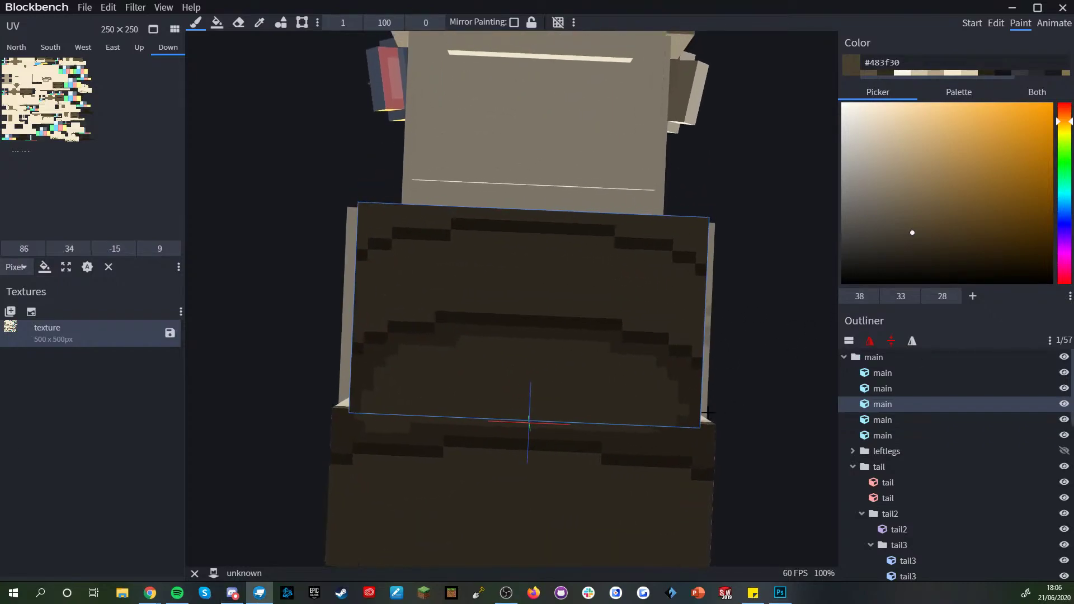
alt+click(675, 411)
mouse_move(681, 413)
mouse_down()
mouse_move(689, 389)
mouse_move(694, 400)
mouse_up()
alt+click(693, 391)
scroll(708, 214, down, 3)
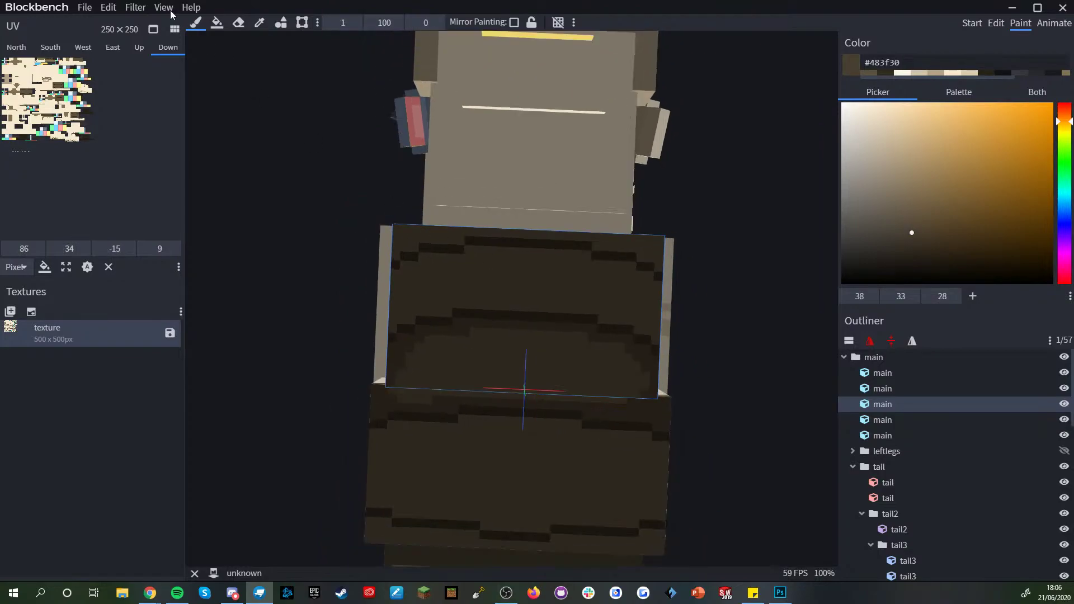
- Shade one side edge of the front belly section between its two stripes with #483f30, trimming it with the sampled base brown
right_drag(707, 214, 729, 241)
scroll(486, 315, up, 3)
right_drag(487, 314, 474, 347)
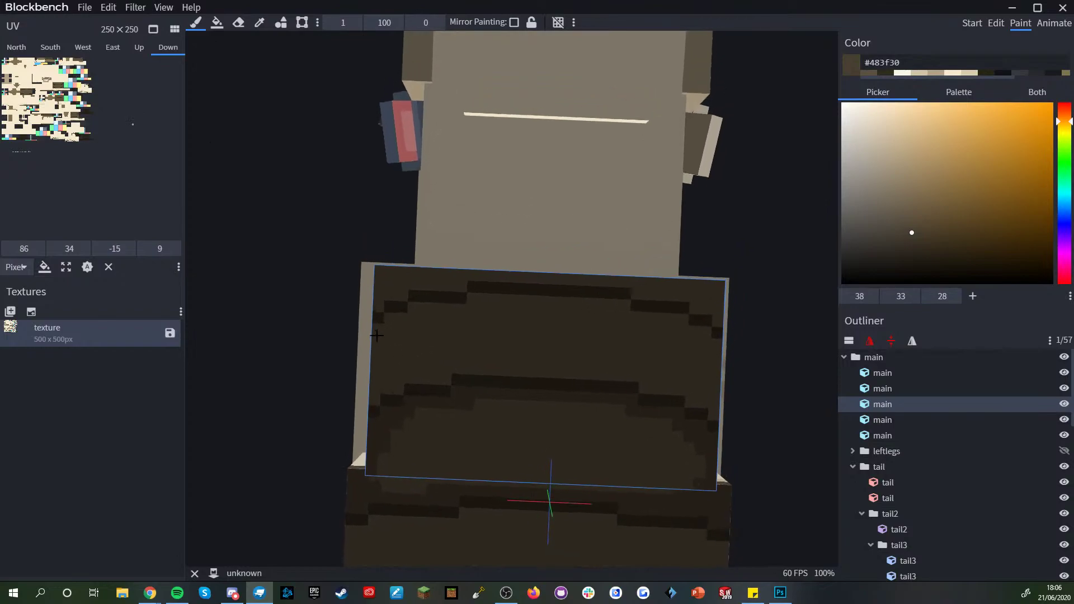
scroll(473, 347, up, 3)
click(339, 343)
shift+click(334, 426)
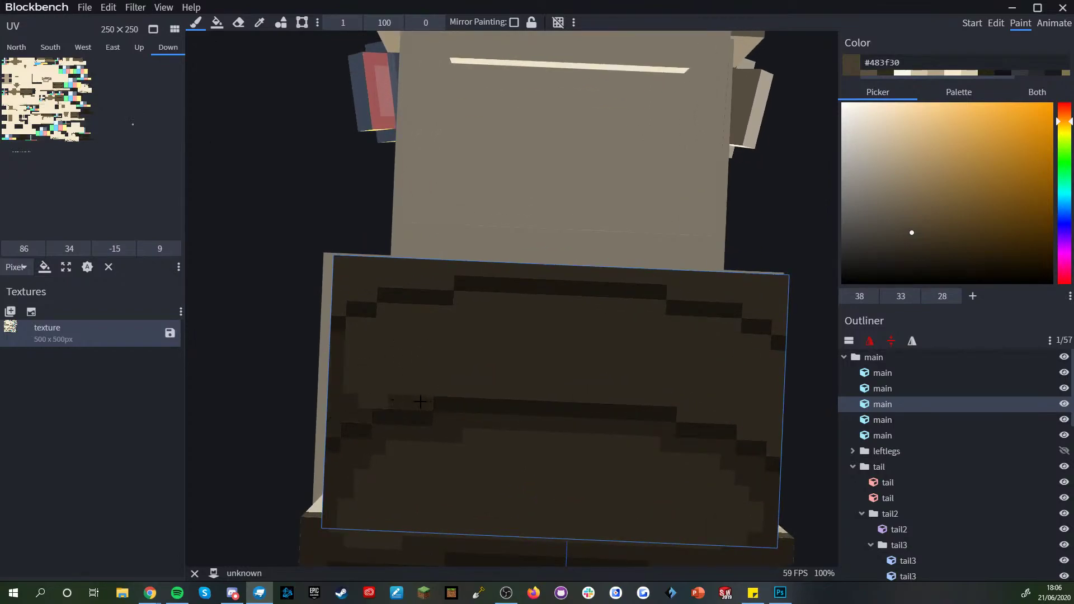
drag(351, 389, 366, 326)
alt+click(367, 370)
drag(357, 369, 356, 386)
click(351, 398)
- Paint a #483f30 shading band along the front side of the front belly section's second stripe
alt+click(419, 401)
click(426, 391)
shift+click(673, 399)
click(686, 402)
drag(405, 386, 396, 386)
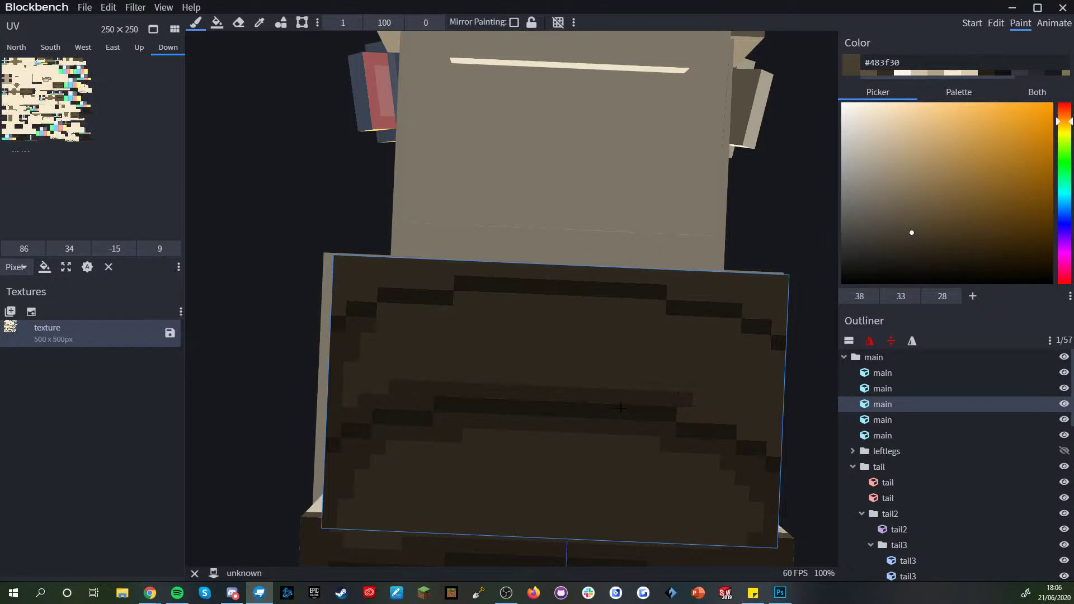
right_drag(638, 408, 524, 384)
mouse_move(582, 378)
mouse_down()
mouse_move(573, 389)
mouse_move(614, 394)
mouse_up()
- Trim the new band's end with base brown #5c513f and continue the #483f30 shading up the opposite side edge
alt+click(309, 351)
click(292, 360)
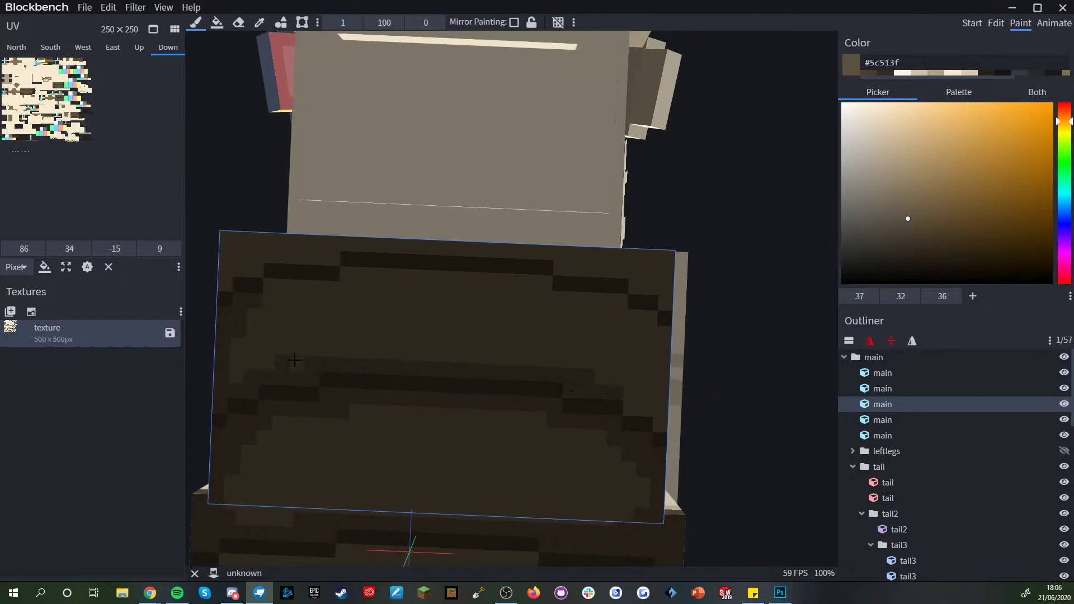
click(286, 363)
alt+click(393, 367)
mouse_move(627, 396)
mouse_down()
mouse_move(658, 411)
mouse_move(448, 438)
mouse_move(522, 412)
mouse_move(552, 451)
mouse_move(504, 466)
mouse_move(537, 425)
mouse_move(632, 358)
mouse_up()
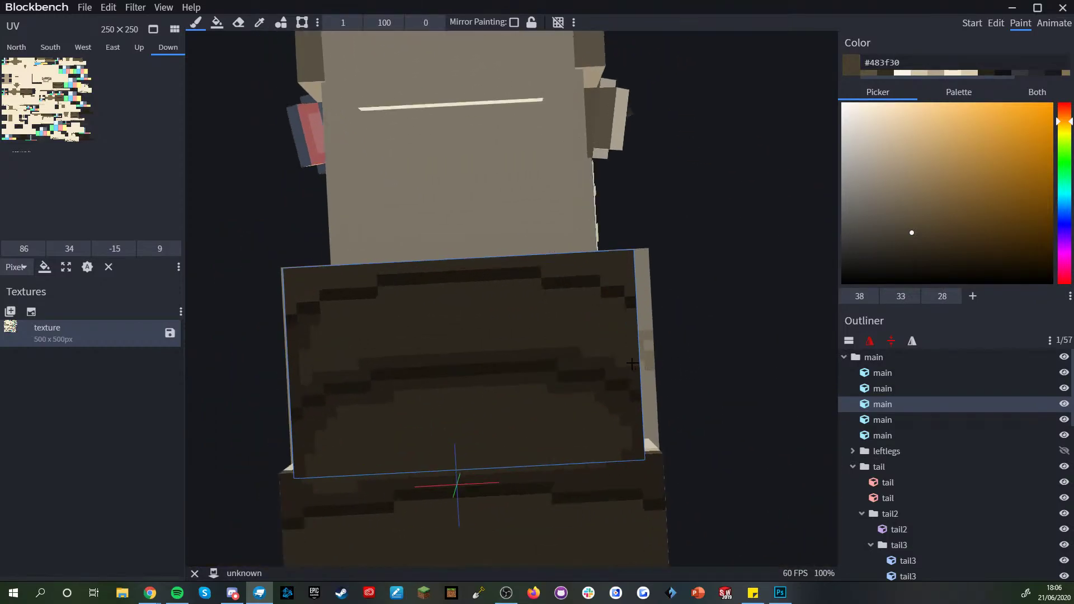
- Paint a #483f30 shading band behind the front belly section's first stripe, running it down to the side edge
right_drag(641, 351, 648, 354)
scroll(658, 395, up, 4)
right_drag(658, 394, 730, 398)
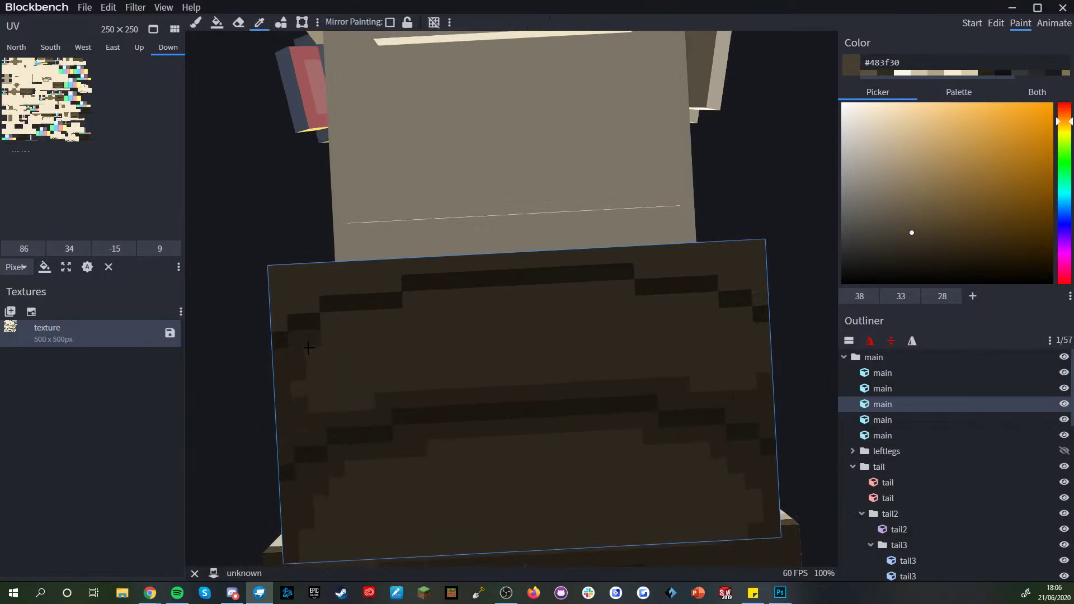
mouse_move(408, 311)
mouse_down()
mouse_move(629, 299)
mouse_move(562, 310)
mouse_up()
alt+click(595, 311)
alt+click(619, 296)
mouse_move(648, 305)
mouse_down()
mouse_move(700, 303)
mouse_move(762, 331)
mouse_move(761, 346)
mouse_up()
click(764, 361)
- Examine the shaded belly stripes and the front section's brown edge from below, the front and the side
scroll(764, 362, down, 8)
drag(712, 317, 731, 402)
drag(511, 341, 696, 424)
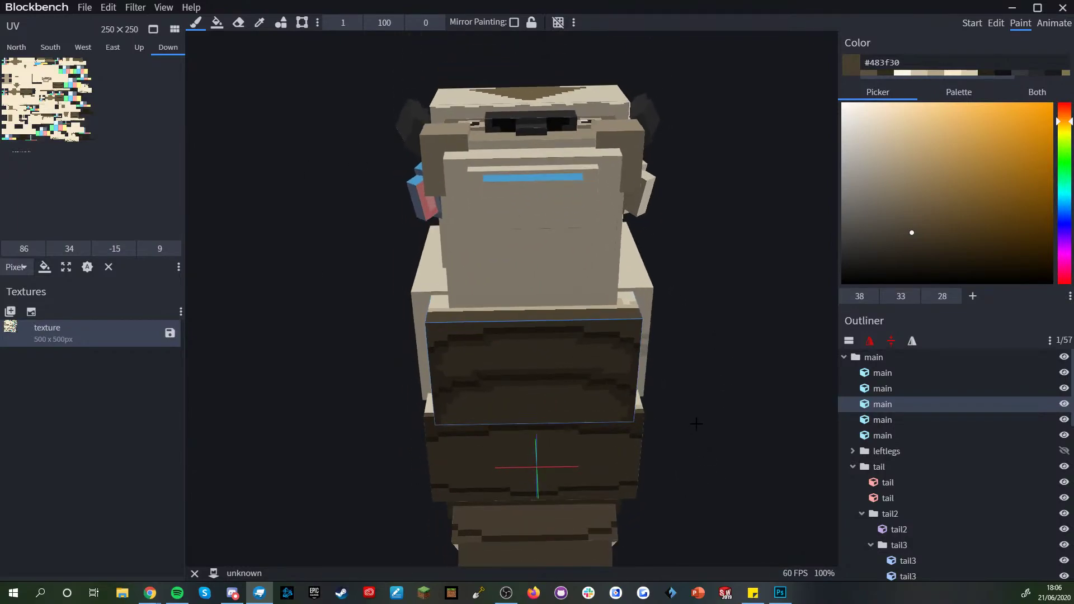
scroll(697, 424, up, 6)
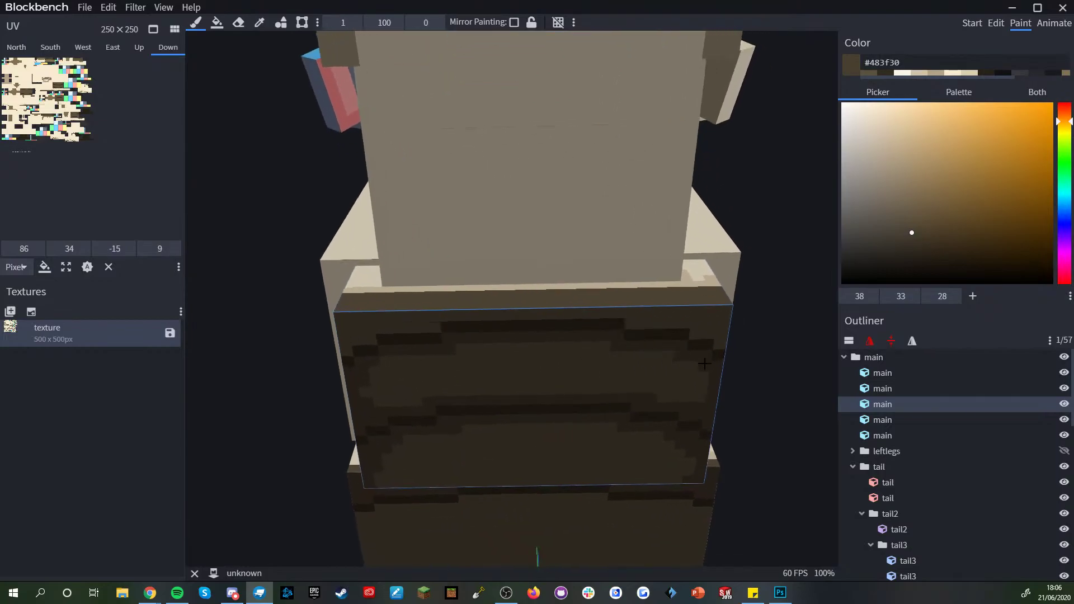
scroll(760, 375, down, 1)
scroll(727, 376, down, 4)
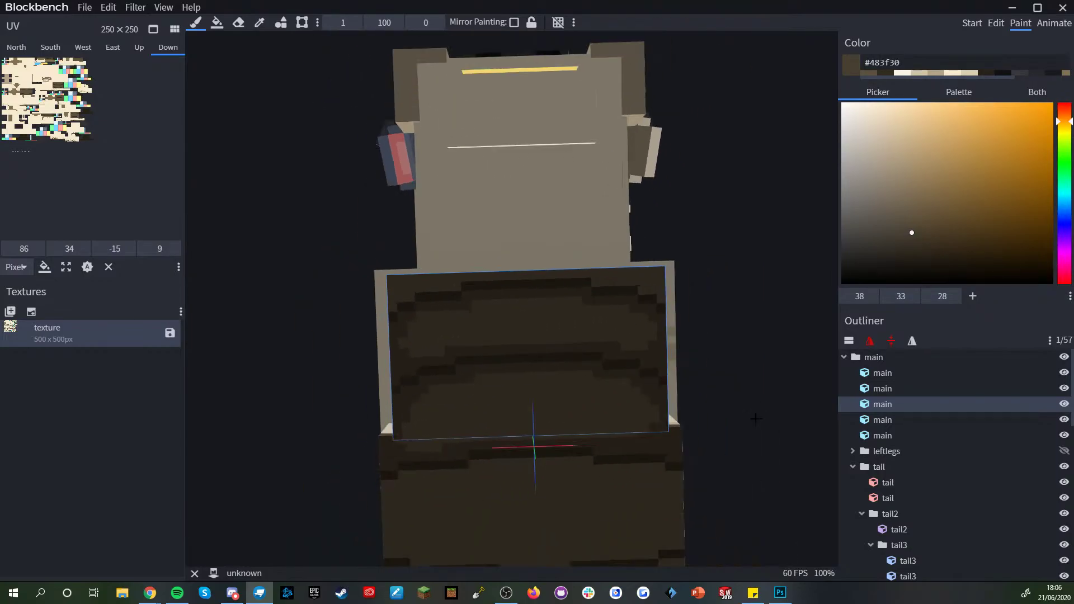
scroll(710, 379, up, 3)
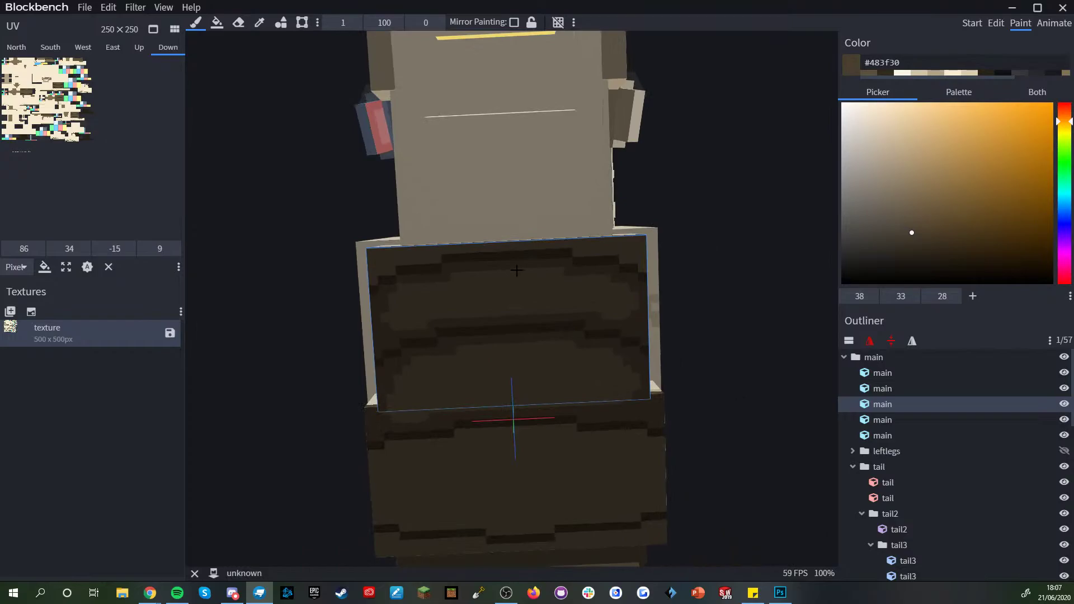
middle_drag(516, 270, 558, 451)
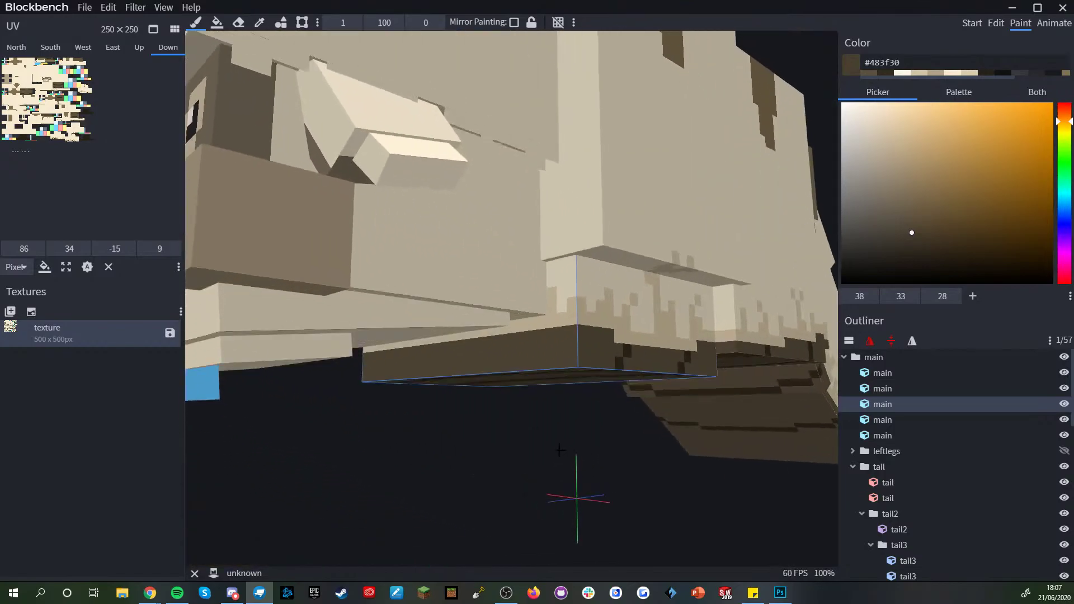
scroll(558, 450, down, 5)
scroll(604, 403, up, 5)
- Sample the dark brown #322c20 from the side stripe and paint a stripe along the upper brown edge of the front face
key(c)
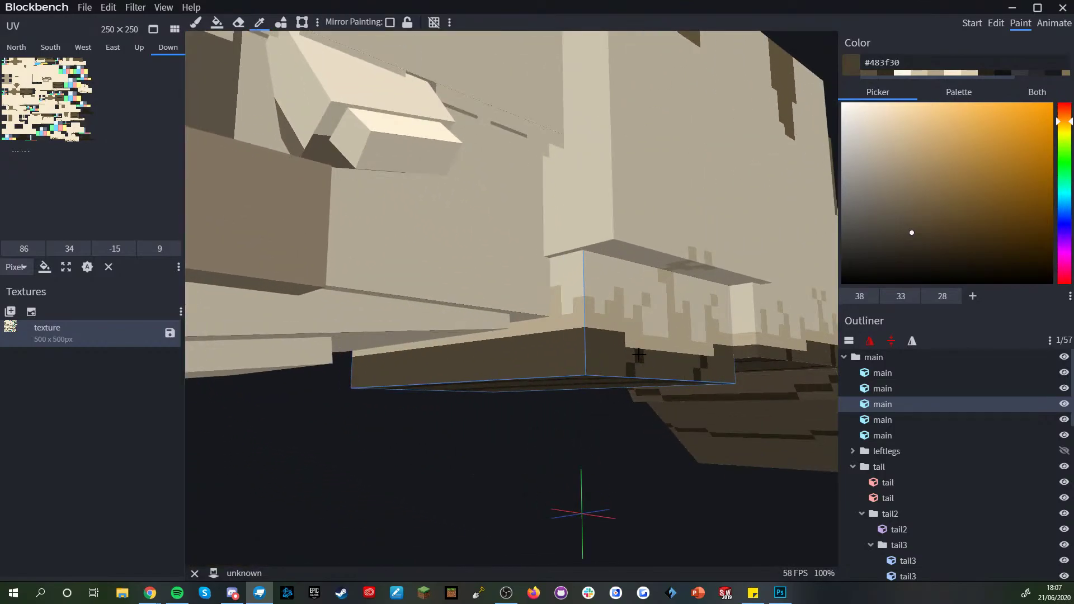
click(638, 354)
key(b)
middle_drag(638, 354, 530, 282)
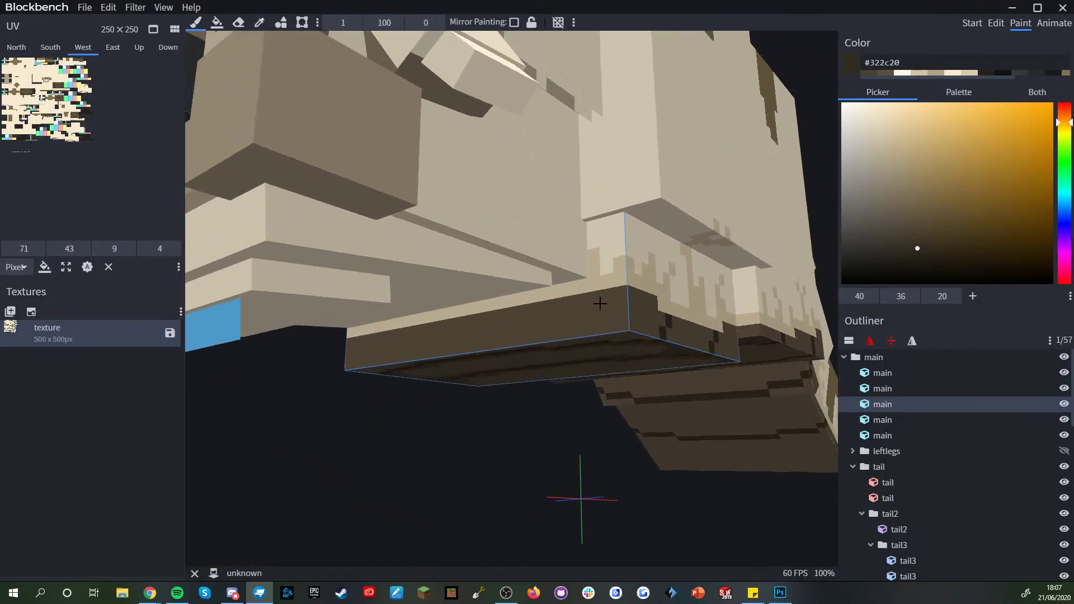
click(610, 281)
mouse_move(610, 282)
middle_down()
mouse_move(447, 496)
mouse_move(490, 313)
middle_up()
middle_drag(388, 265, 555, 308)
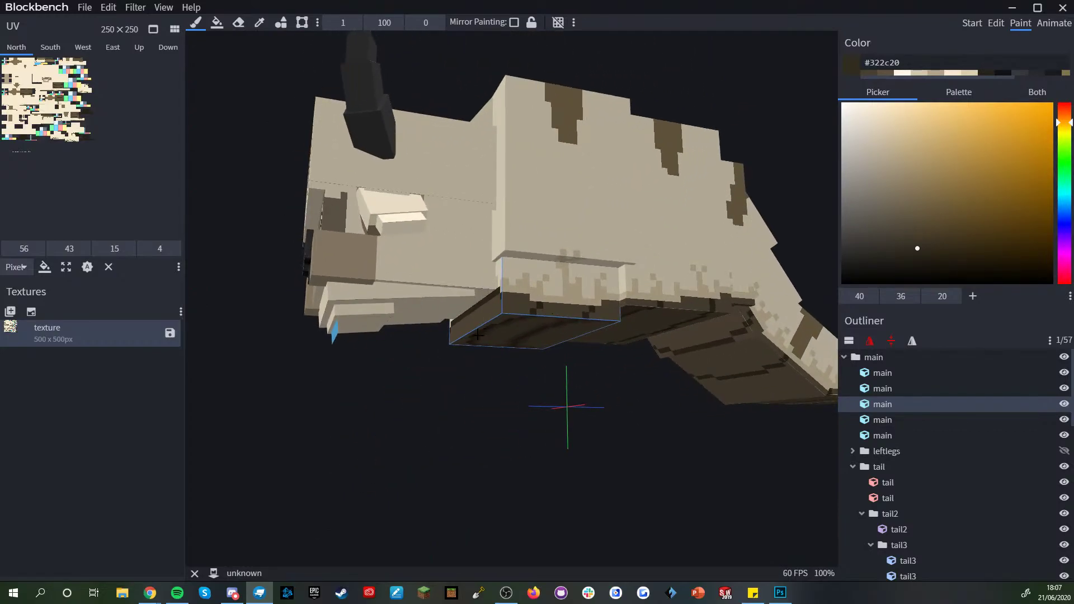
scroll(447, 310, up, 5)
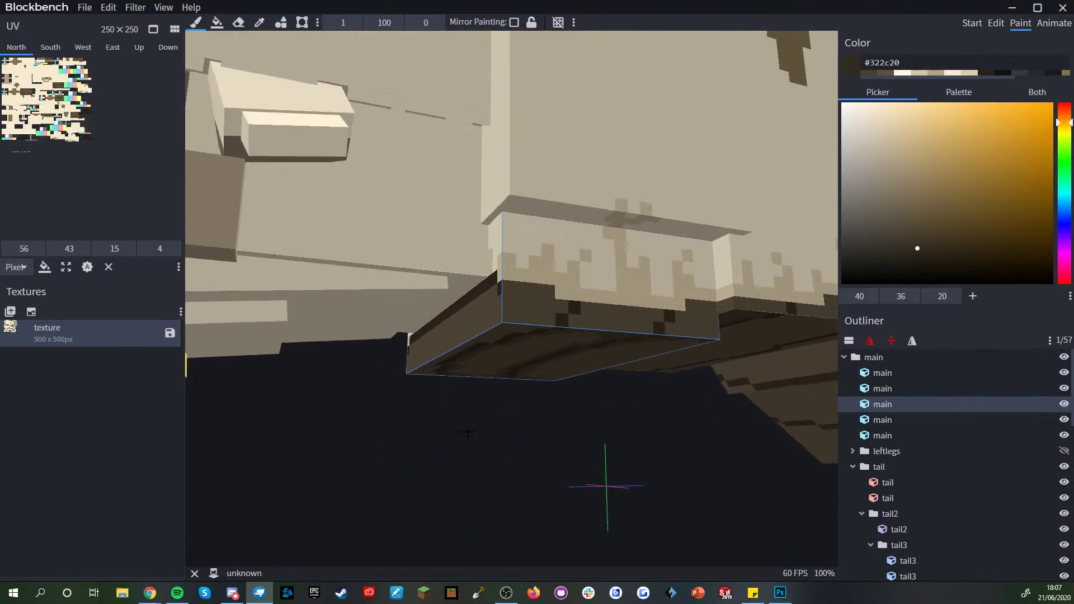
- Paint fur colour #dcccaa at both ends of the front face's dark stripe, stepping the stripe down beneath it
key(c)
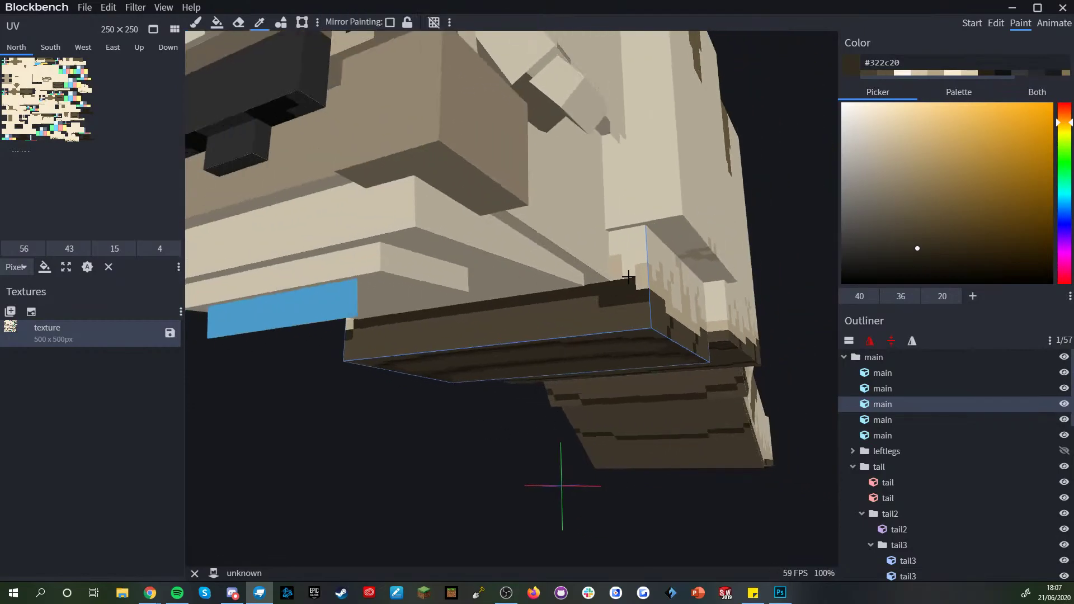
click(642, 280)
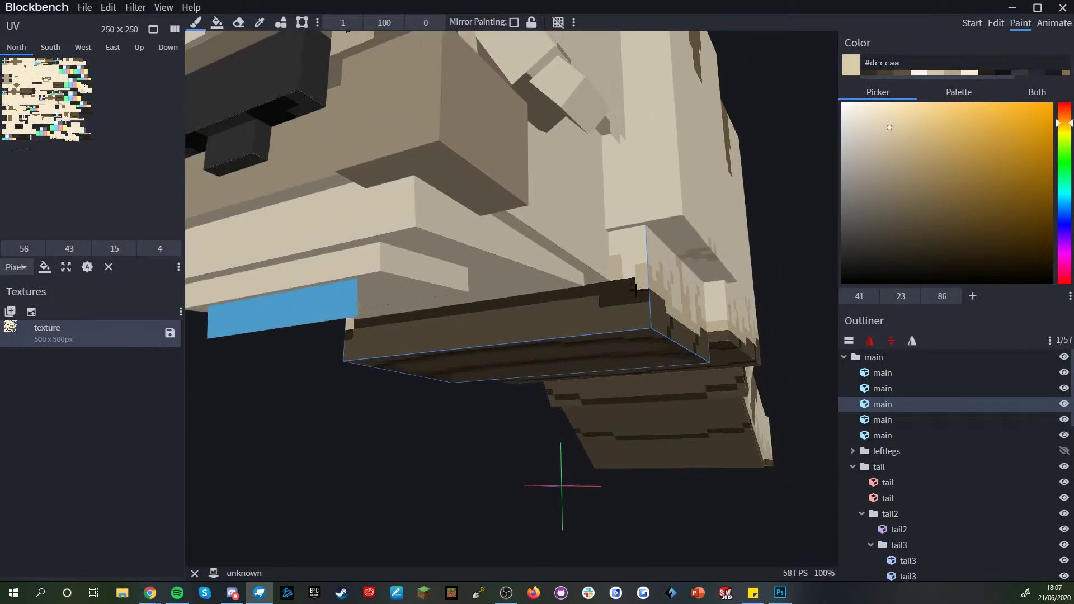
alt+click(601, 296)
drag(290, 447, 364, 442)
mouse_move(363, 309)
mouse_down()
mouse_move(347, 312)
mouse_move(364, 302)
mouse_up()
alt+click(345, 303)
scroll(363, 354, down, 5)
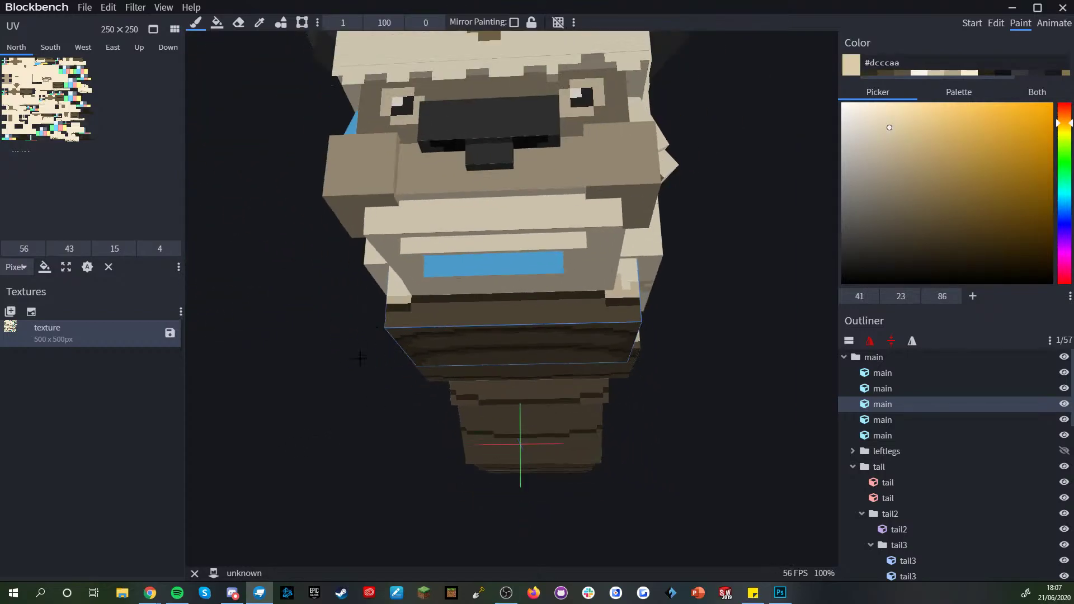
- Trim the dark stripe at the front face's outer corners with base brown #5c513f and resample #322c20
drag(337, 396, 609, 456)
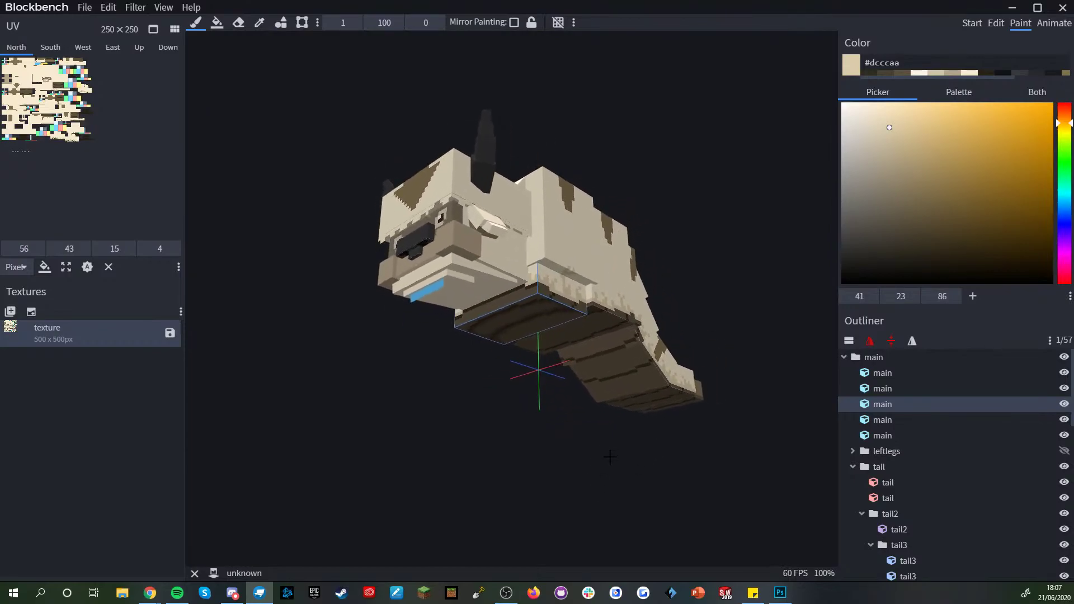
scroll(421, 418, up, 3)
scroll(520, 330, up, 4)
key(c)
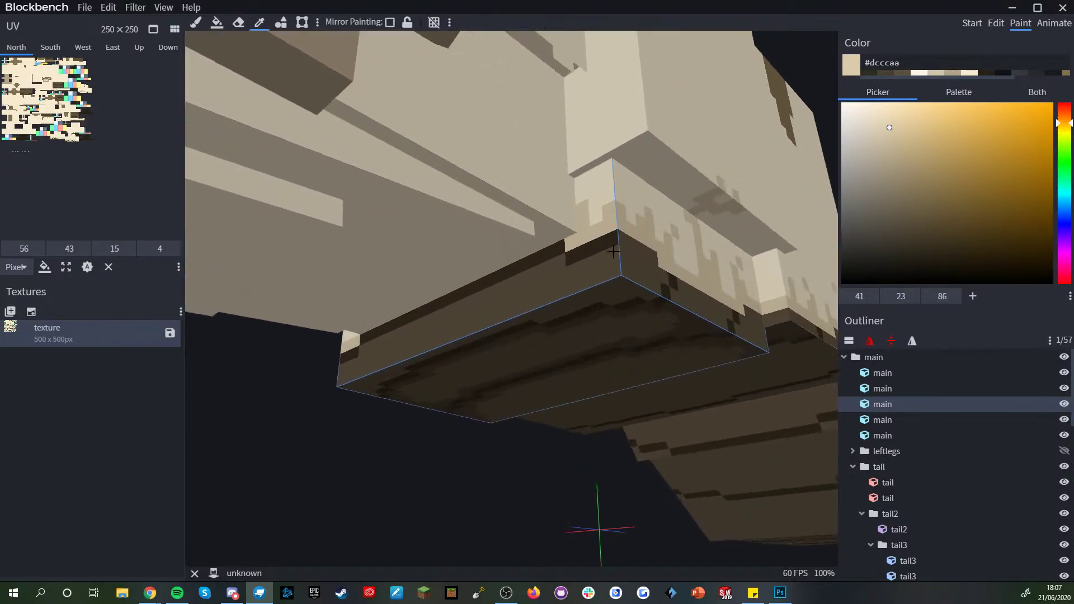
click(617, 243)
click(591, 255)
key(c)
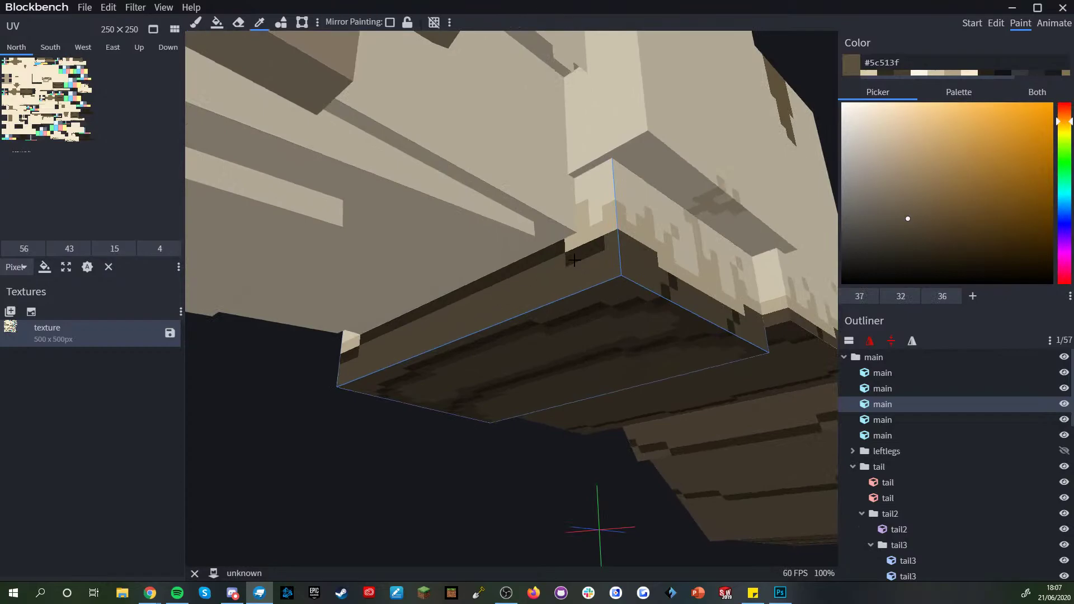
key(b)
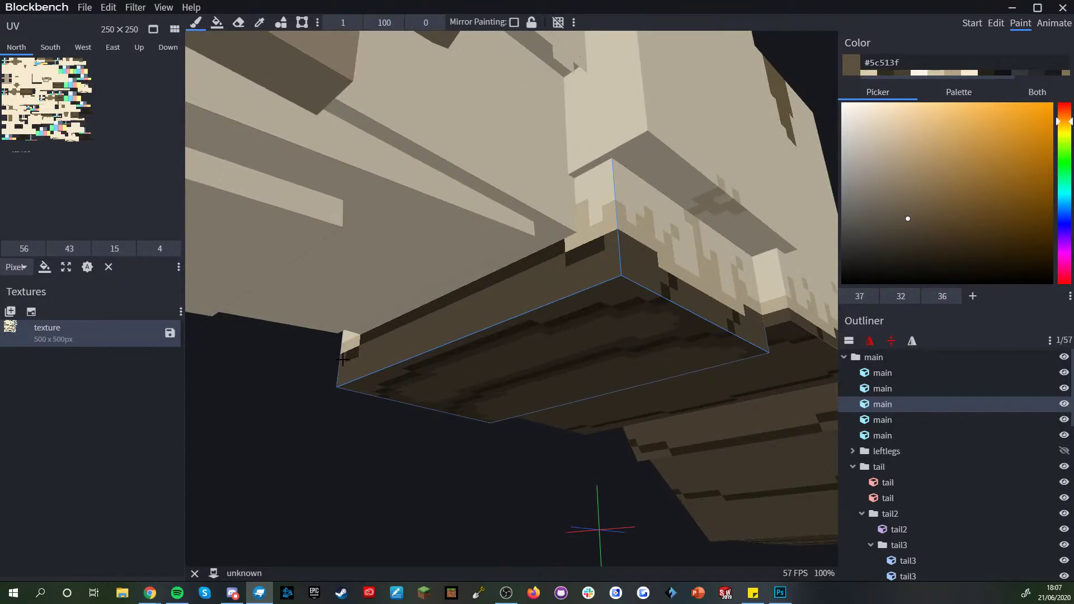
alt+click(355, 357)
scroll(354, 356, down, 4)
drag(321, 415, 376, 394)
scroll(453, 375, up, 4)
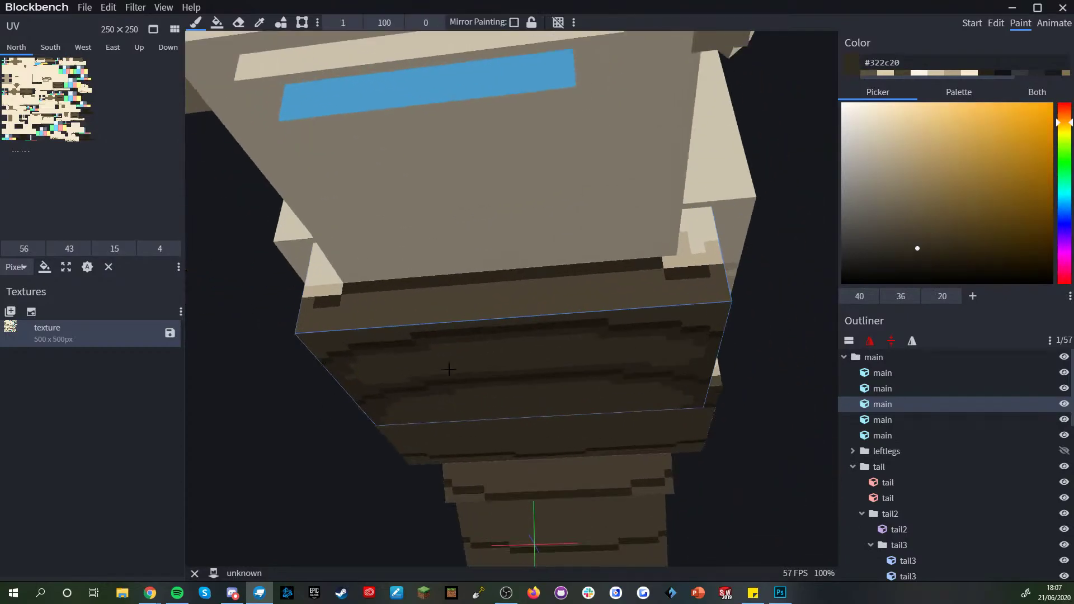
- Shade the front corners of the front belly section's underside, ahead of the first stripe, with the sampled #483f30
alt+click(425, 346)
click(308, 303)
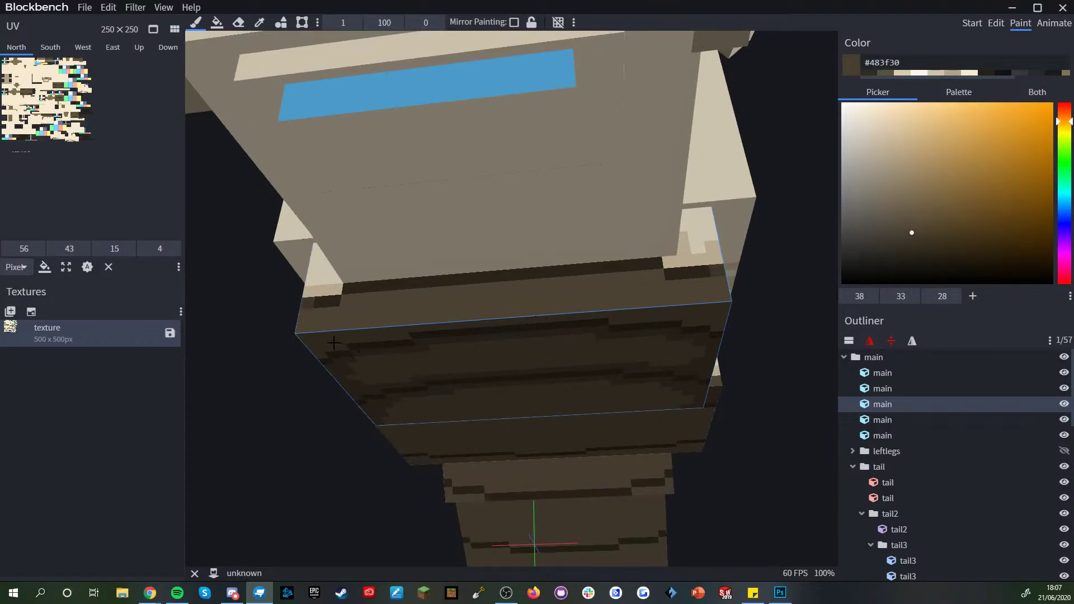
right_drag(363, 357, 368, 364)
drag(314, 325, 318, 359)
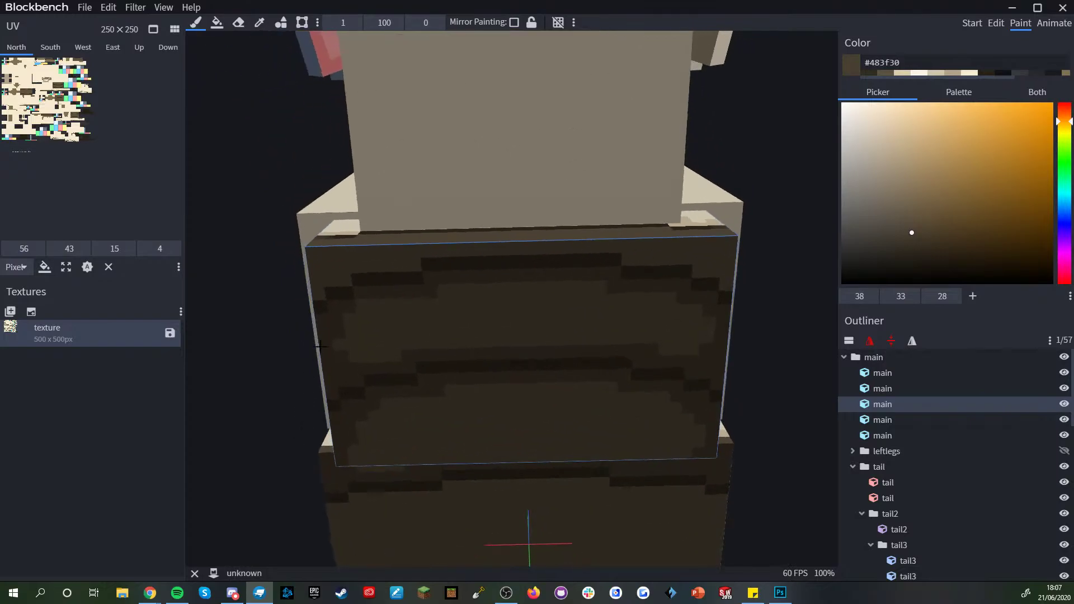
drag(311, 274, 319, 293)
key(ctrl+z)
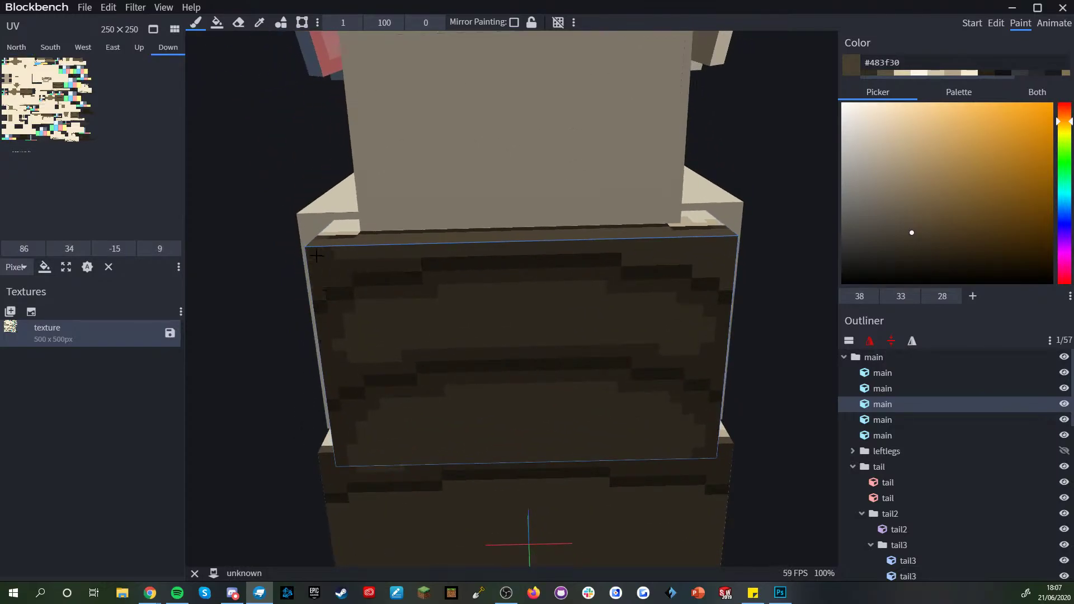
drag(626, 246, 684, 255)
right_drag(694, 259, 676, 267)
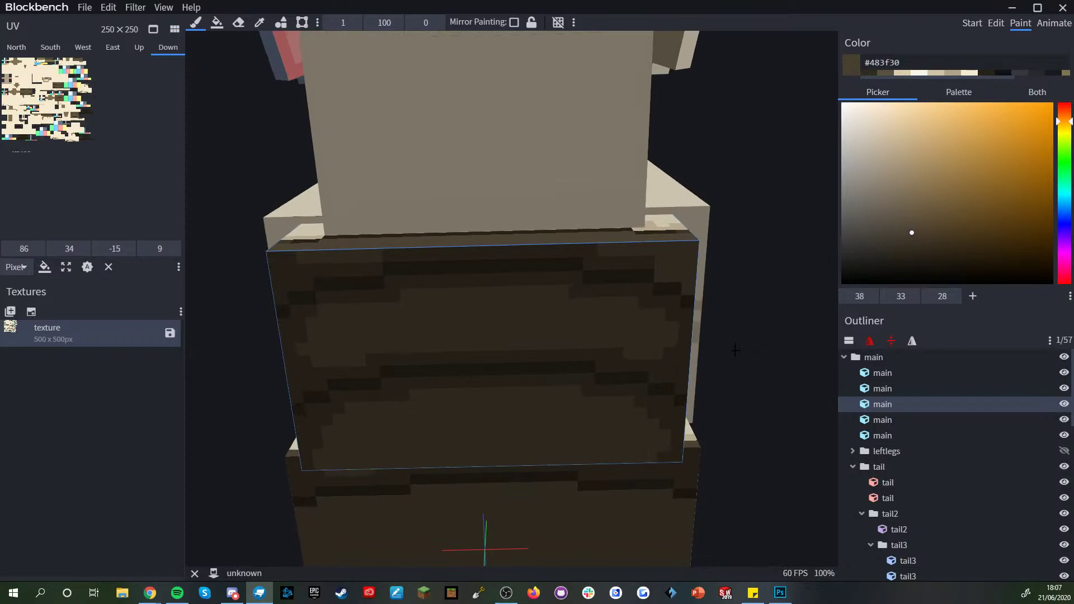
- Deselect the belly section and examine the underside shading from several angles
scroll(737, 339, up, 2)
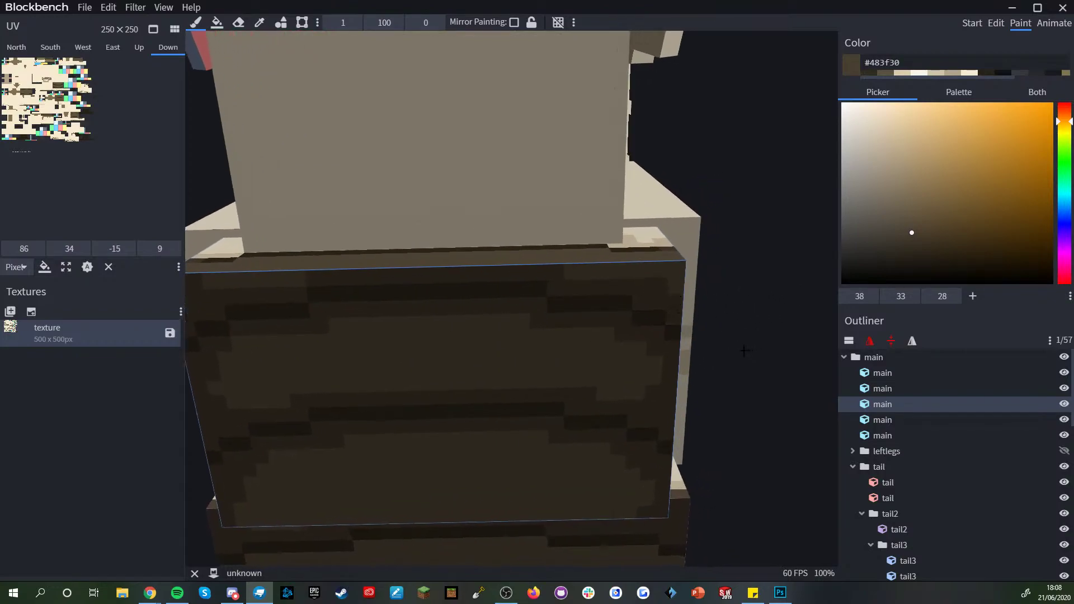
drag(746, 351, 736, 355)
scroll(736, 355, down, 3)
scroll(663, 300, up, 2)
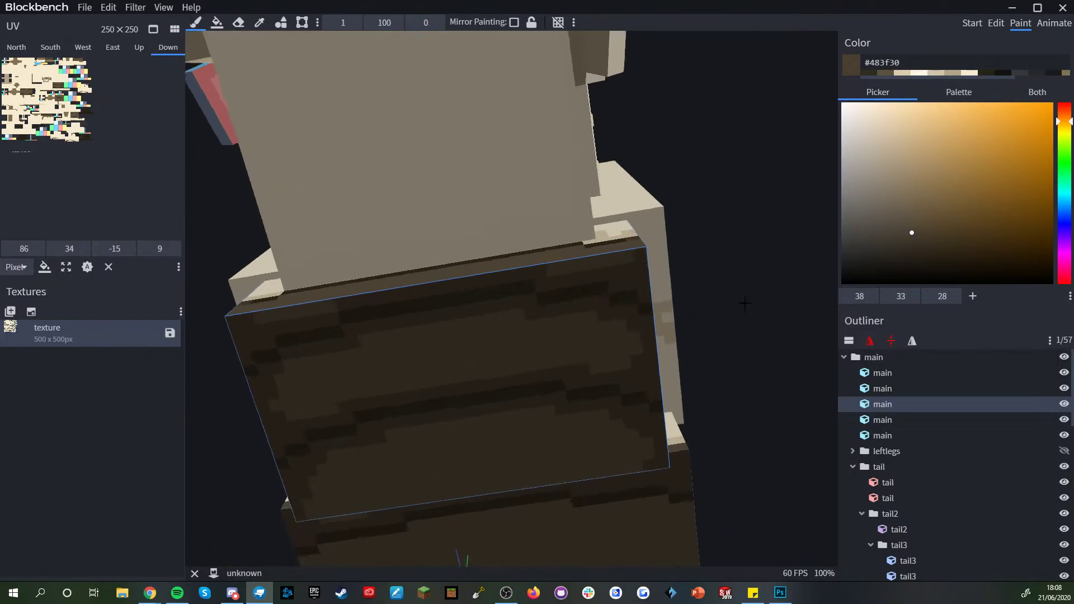
drag(751, 300, 873, 322)
scroll(568, 470, down, 3)
mouse_move(565, 469)
mouse_down()
mouse_move(592, 386)
mouse_move(647, 464)
mouse_move(727, 485)
mouse_up()
scroll(592, 386, down, 5)
scroll(911, 540, down, 8)
click(884, 546)
mouse_move(789, 523)
mouse_down()
mouse_move(750, 463)
mouse_move(764, 445)
mouse_move(713, 403)
mouse_move(675, 335)
mouse_move(659, 439)
mouse_move(619, 439)
mouse_move(678, 444)
mouse_up()
scroll(649, 434, up, 8)
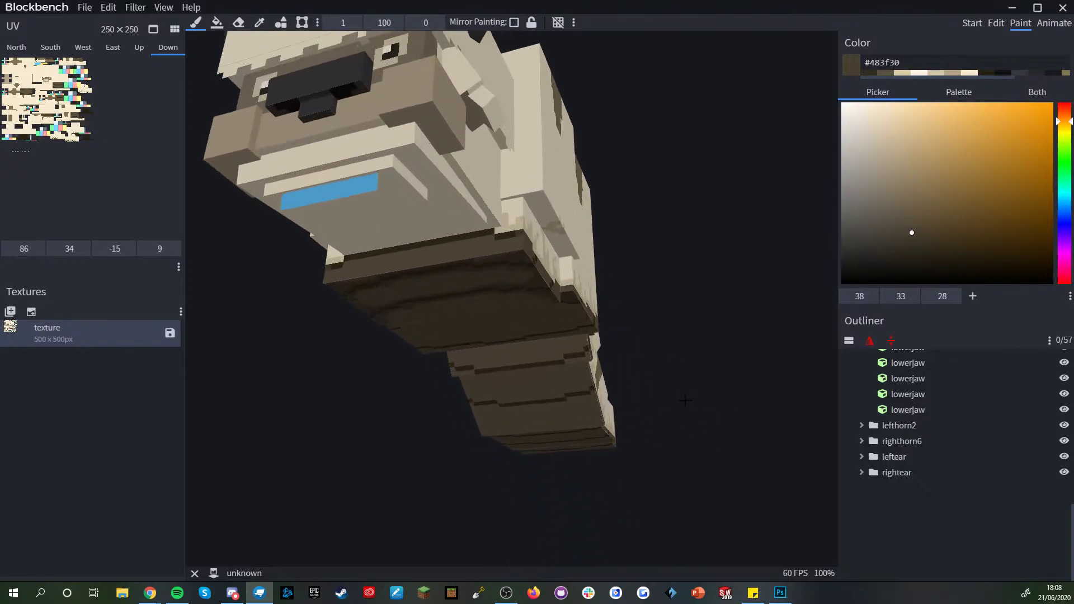
- Shade the lower edge and corners of the belly section's front face with the sampled #483f30
drag(683, 401, 707, 429)
scroll(707, 429, up, 10)
key(c)
click(627, 374)
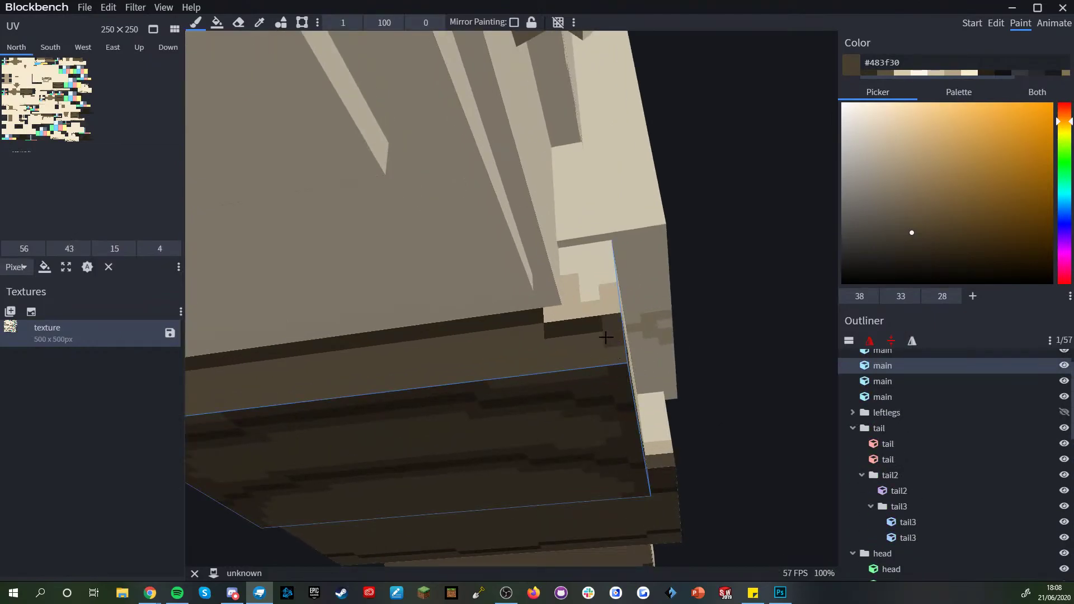
scroll(632, 367, down, 3)
drag(719, 397, 522, 366)
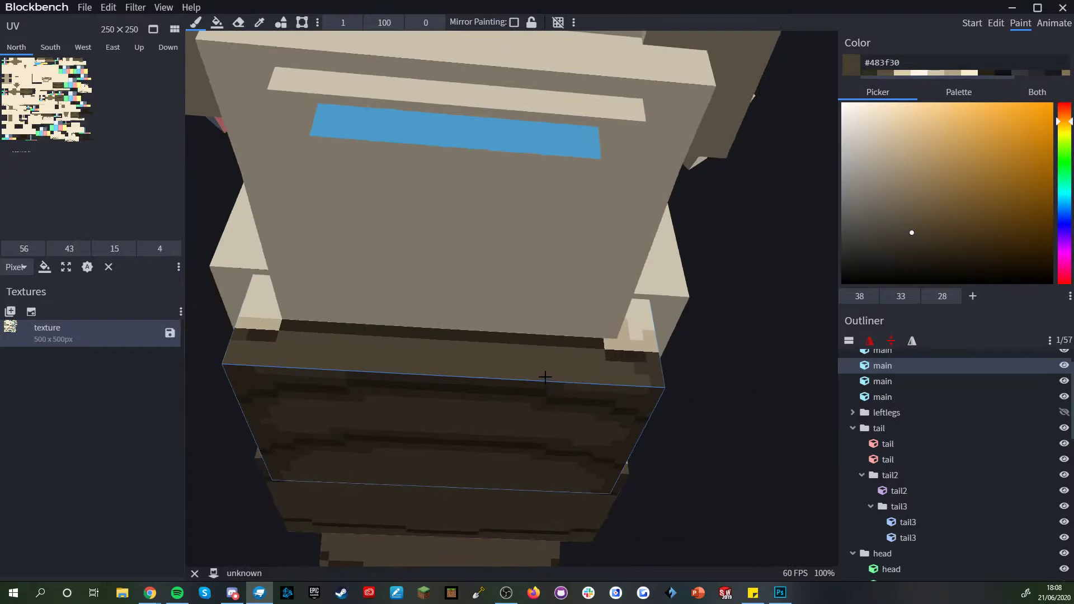
shift+click(360, 366)
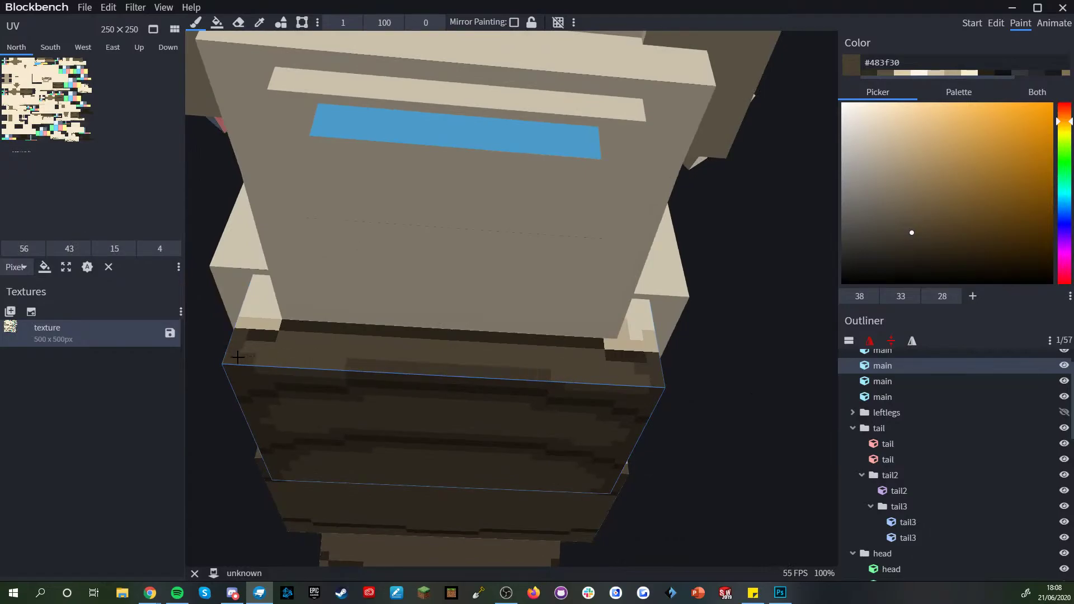
drag(263, 356, 336, 360)
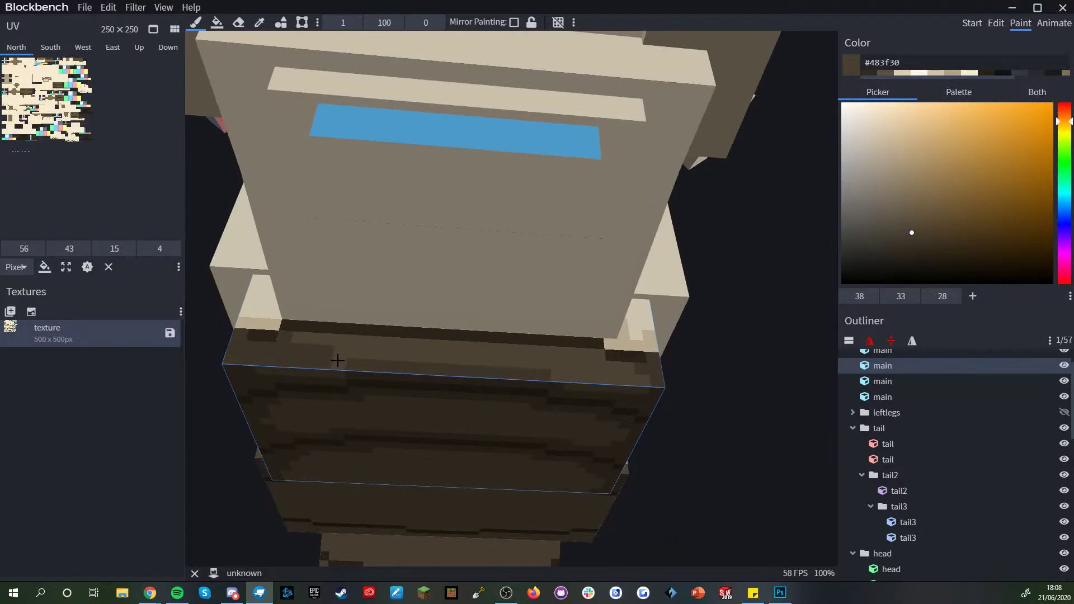
mouse_move(599, 377)
mouse_down()
mouse_move(578, 378)
mouse_move(638, 380)
mouse_move(585, 454)
mouse_move(563, 352)
mouse_up()
scroll(621, 375, down, 6)
drag(473, 442, 391, 425)
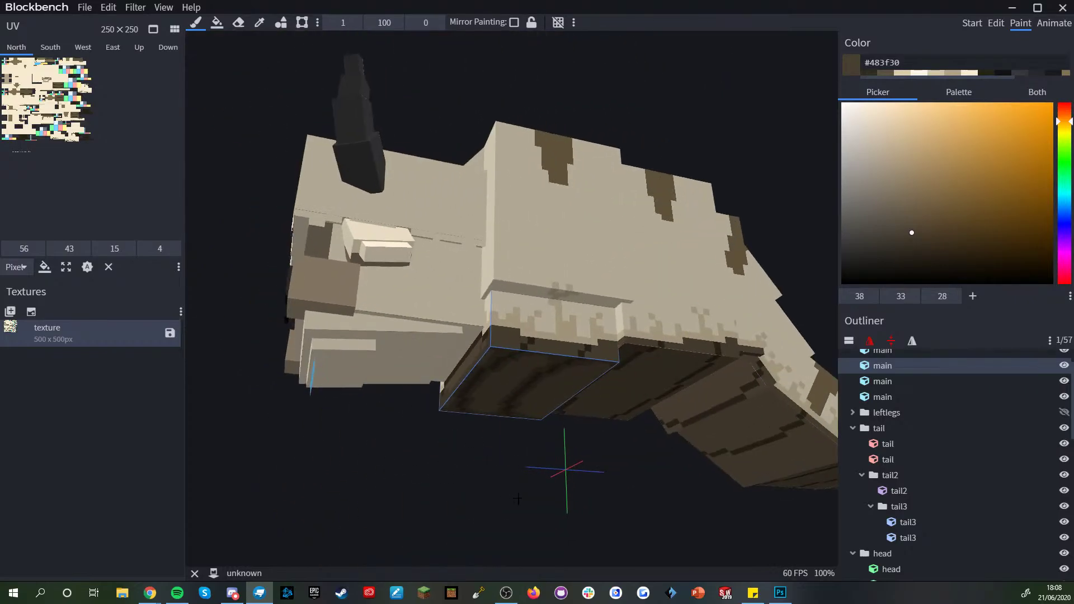
- Shade the underside of the belly section behind the front one with the sampled #483f30, stepping along the inner edge of its front stripe
scroll(482, 467, up, 2)
right_drag(593, 521, 482, 467)
scroll(482, 467, up, 4)
drag(483, 467, 487, 420)
alt+click(558, 282)
scroll(618, 316, down, 5)
scroll(914, 464, down, 7)
click(889, 528)
drag(626, 461, 413, 302)
scroll(743, 296, up, 5)
click(370, 293)
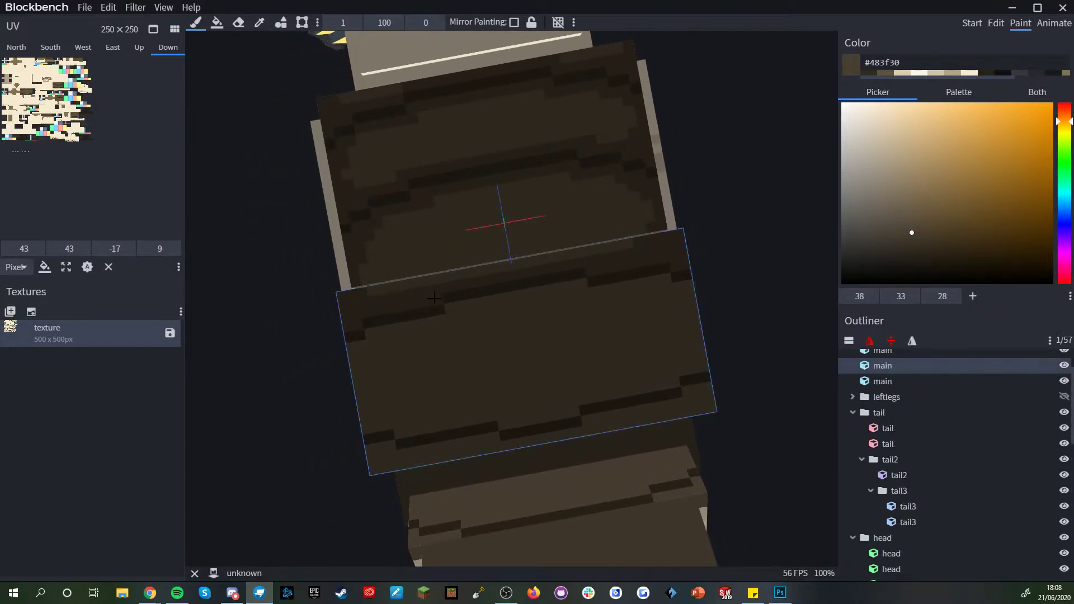
scroll(510, 295, up, 2)
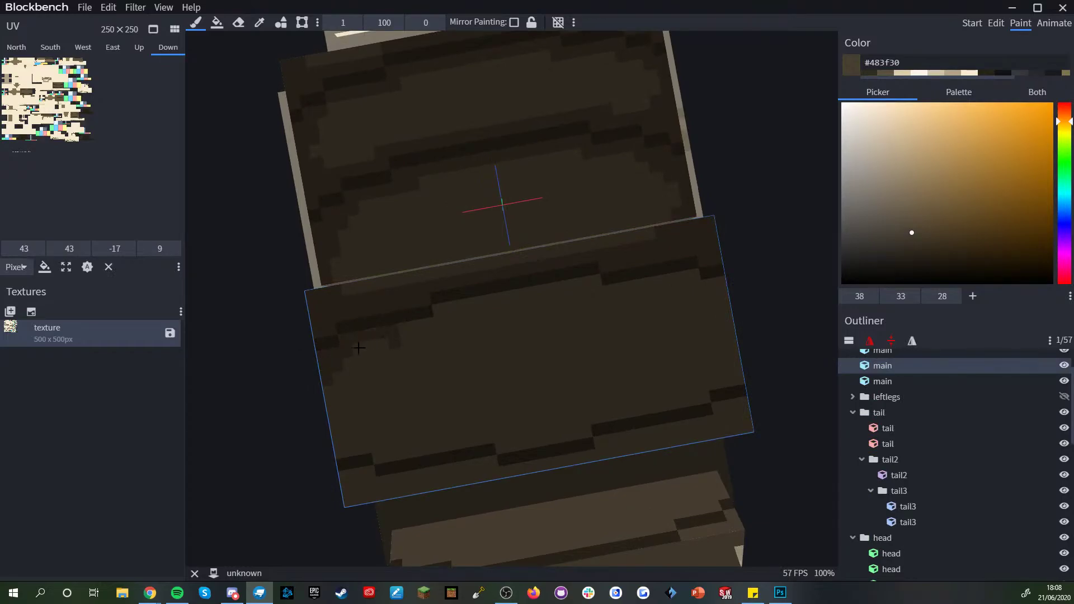
drag(407, 327, 441, 311)
shift+click(593, 284)
shift+click(694, 286)
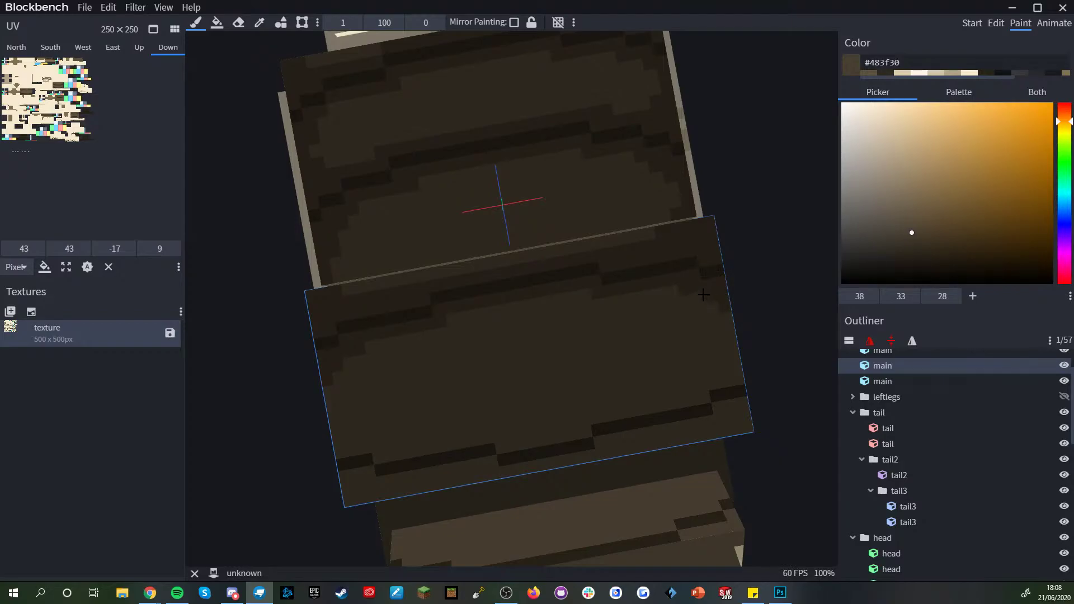
- Shade the sides and the inner edge of the same section's rear stripe with #483f30, correcting pixels with base brown #5c513f
scroll(590, 323, down, 2)
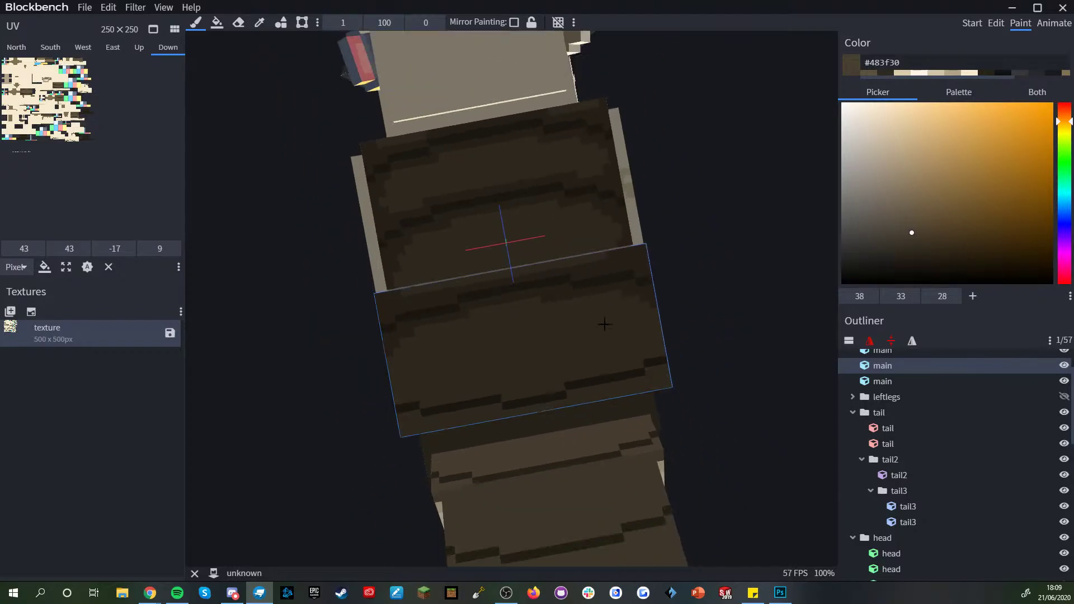
scroll(712, 349, up, 2)
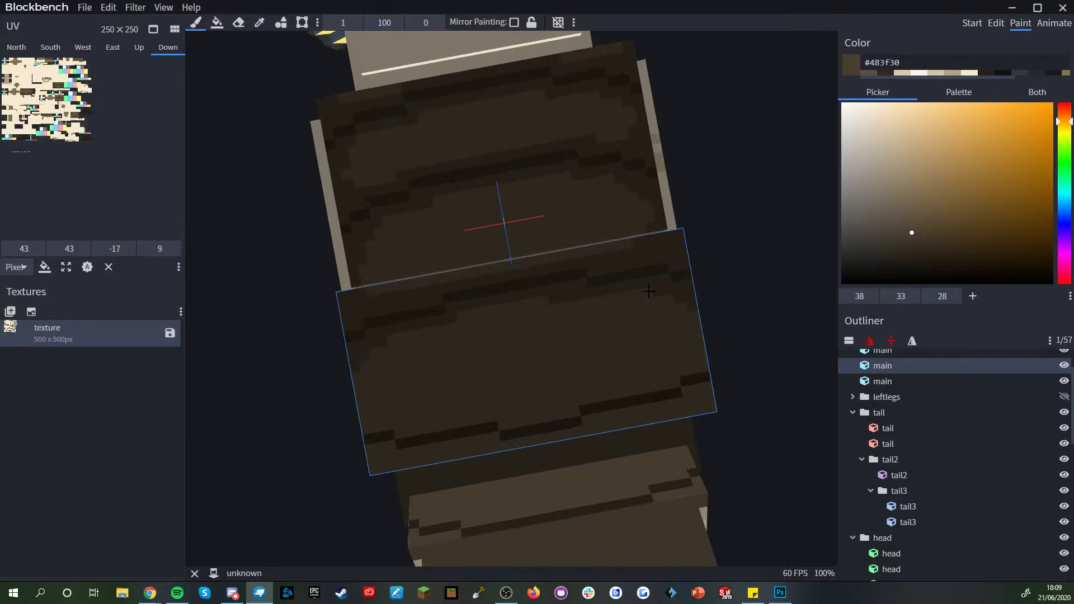
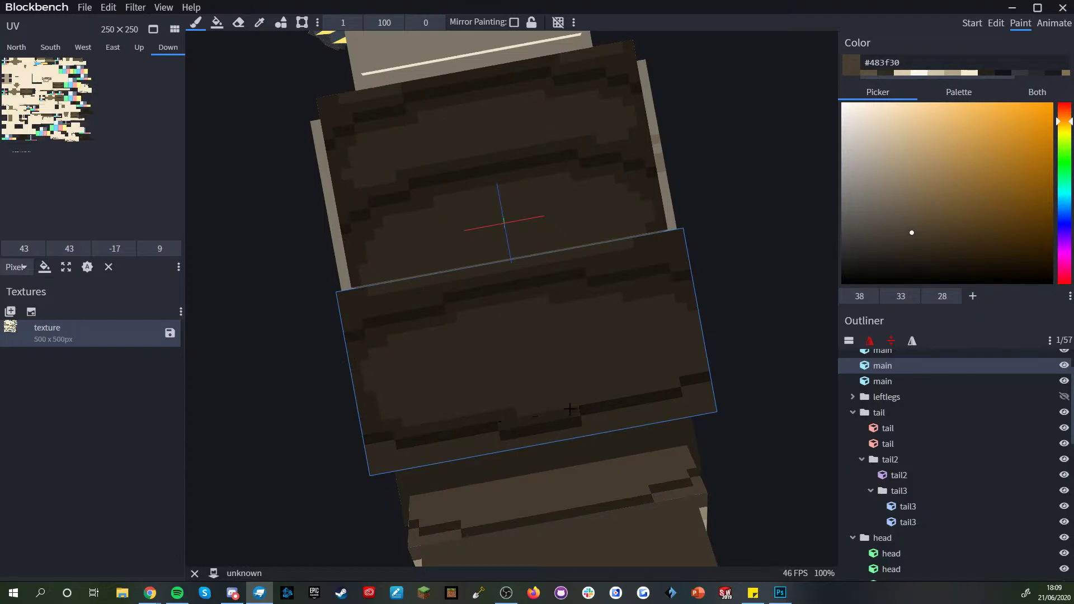
alt+click(432, 396)
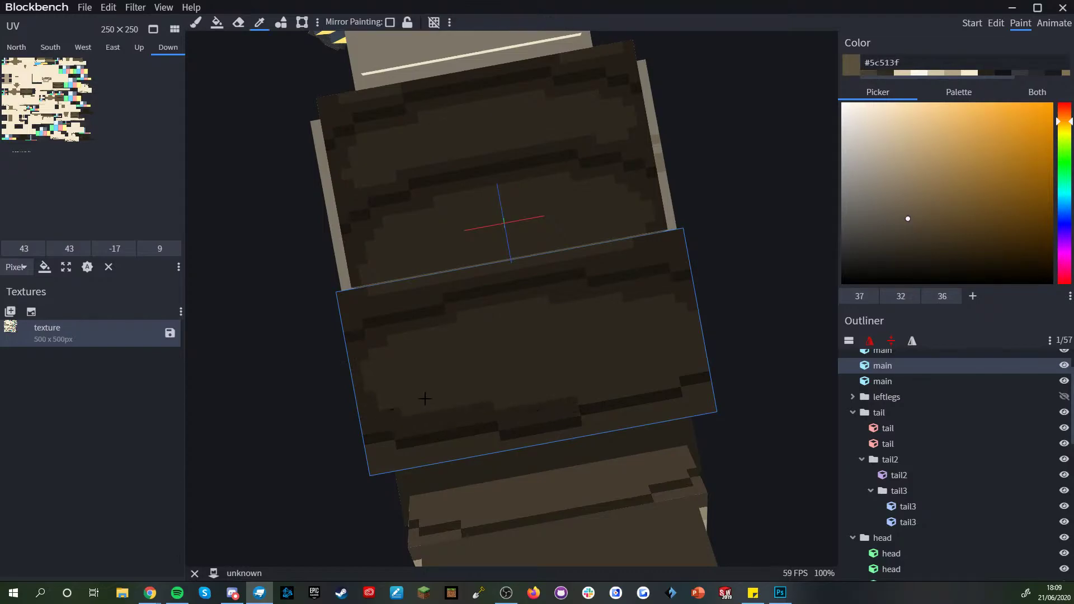
alt+click(542, 402)
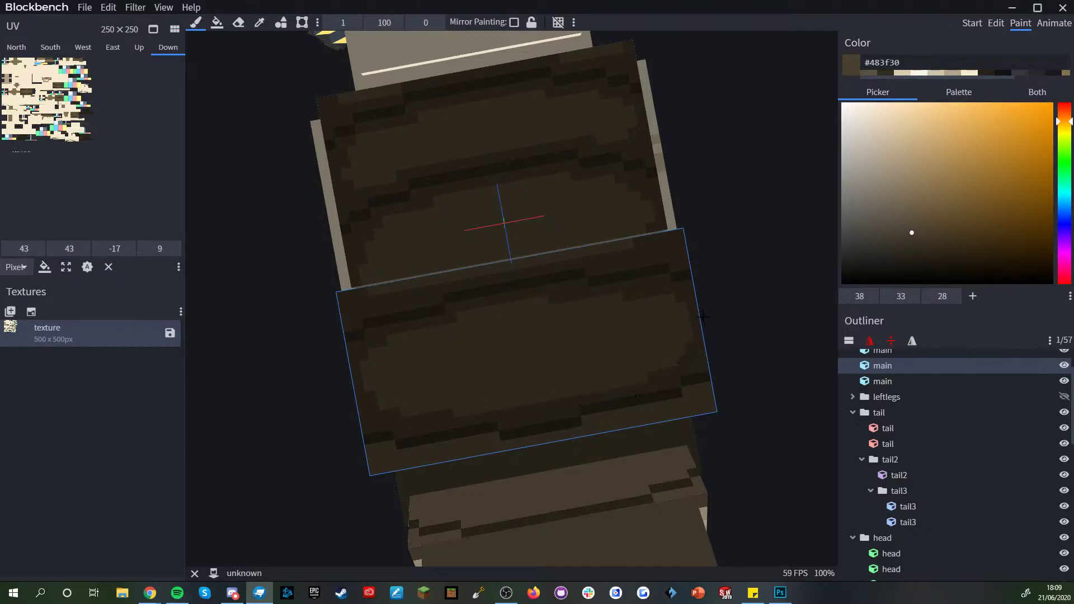
- Refine the rounded shading at the section's rear corner, alternating #483f30 with the sampled base #5c513f
scroll(699, 315, down, 5)
drag(705, 341, 721, 290)
scroll(723, 347, up, 4)
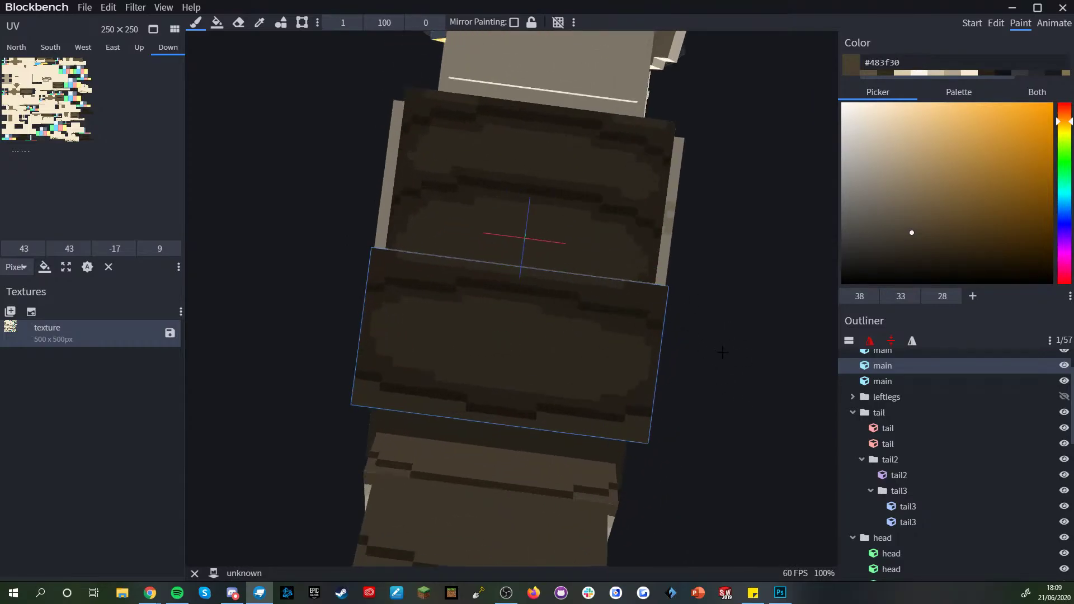
scroll(925, 484, down, 5)
scroll(708, 410, up, 2)
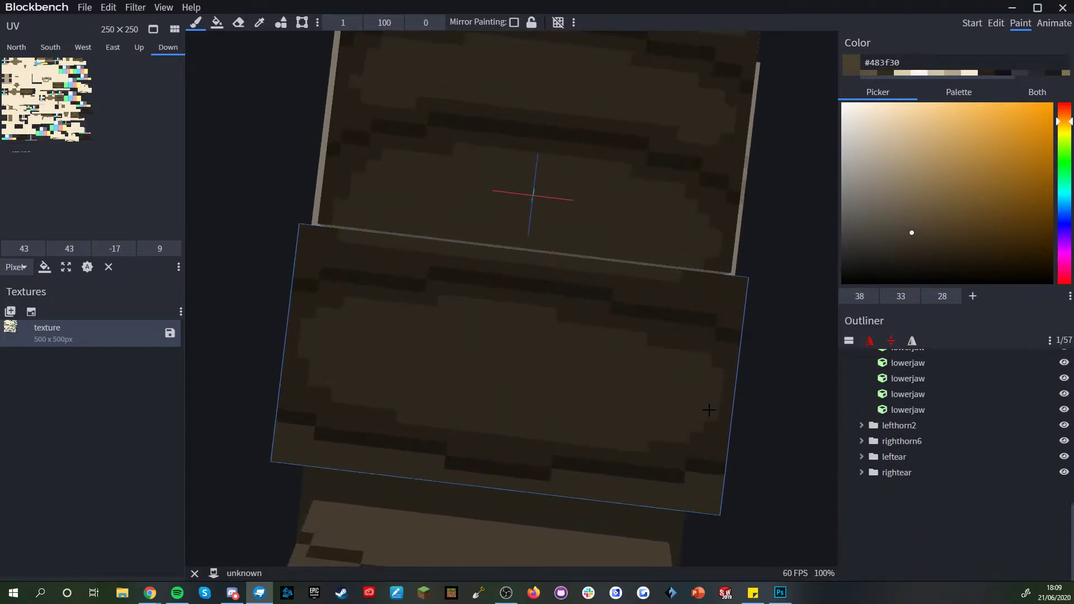
drag(709, 413, 695, 426)
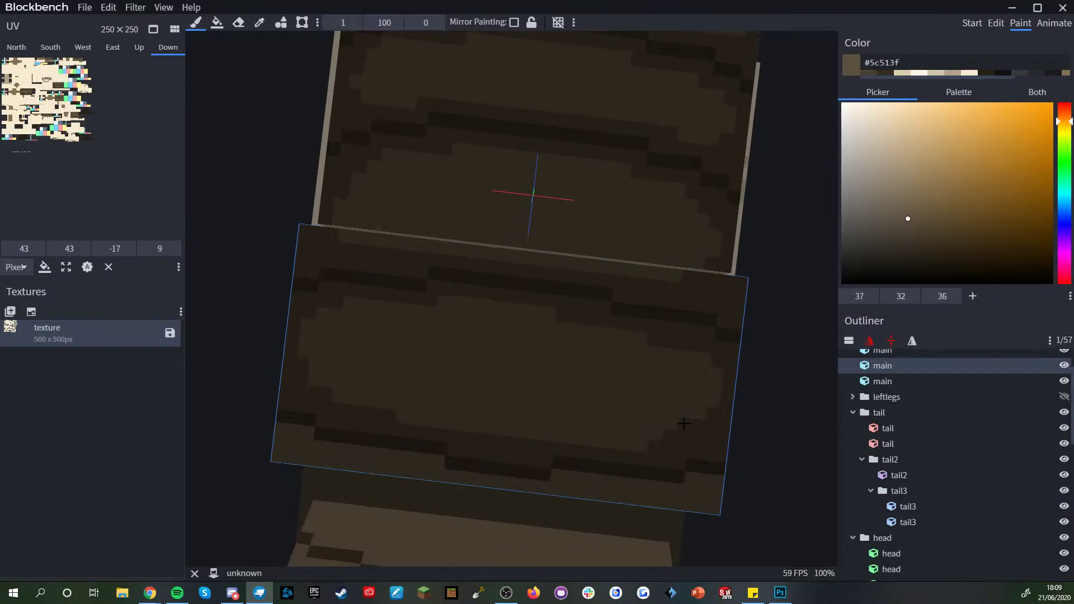
scroll(953, 486, down, 5)
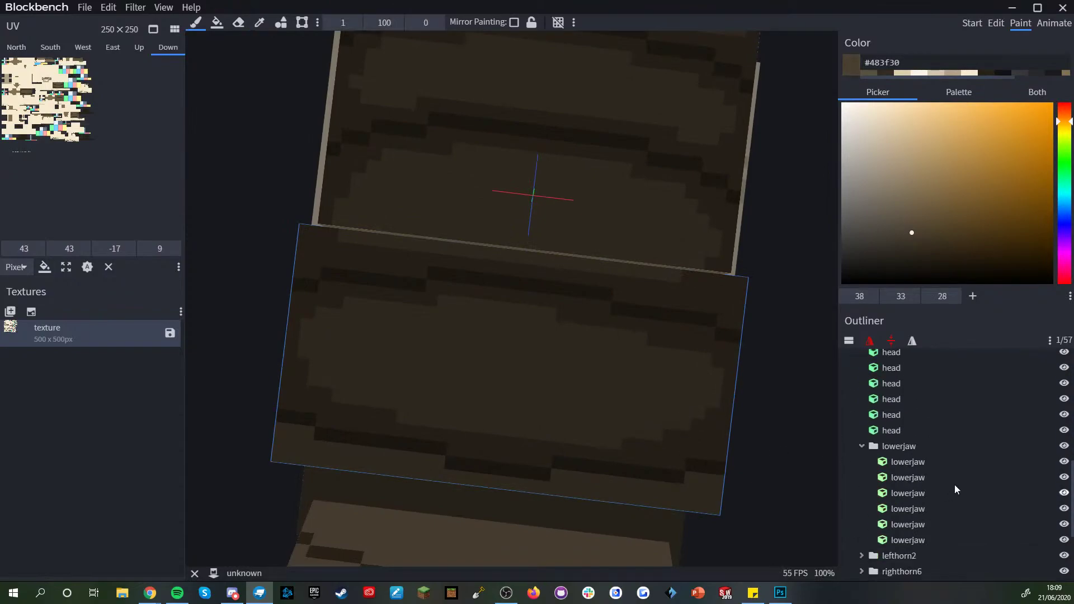
- Check the underside shading with the section deselected, and touch up its rear corner with the resampled base #5c513f
scroll(694, 414, down, 6)
scroll(671, 391, up, 5)
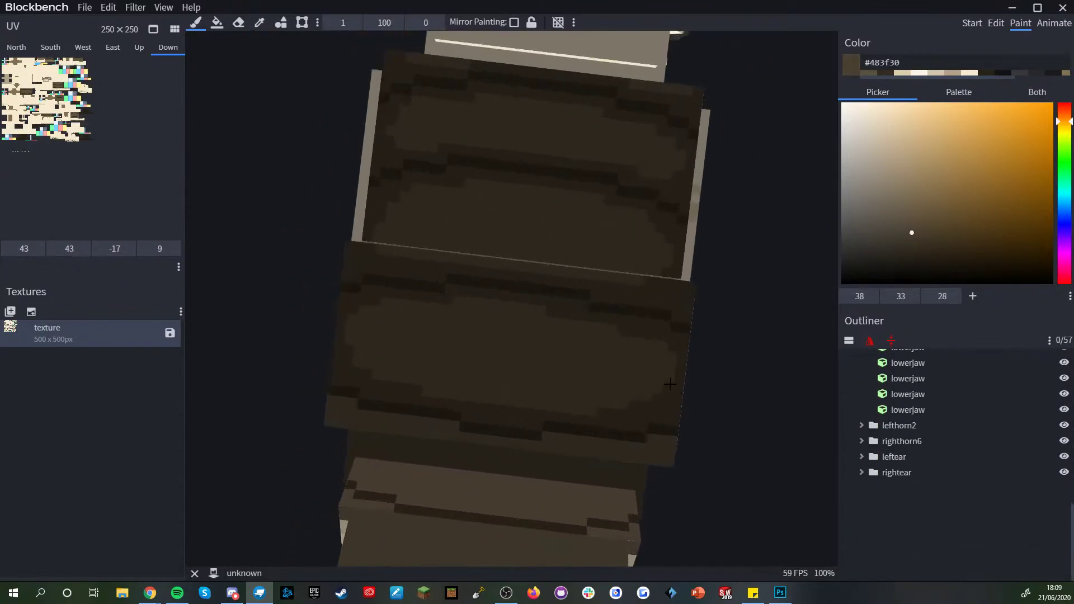
alt+click(655, 376)
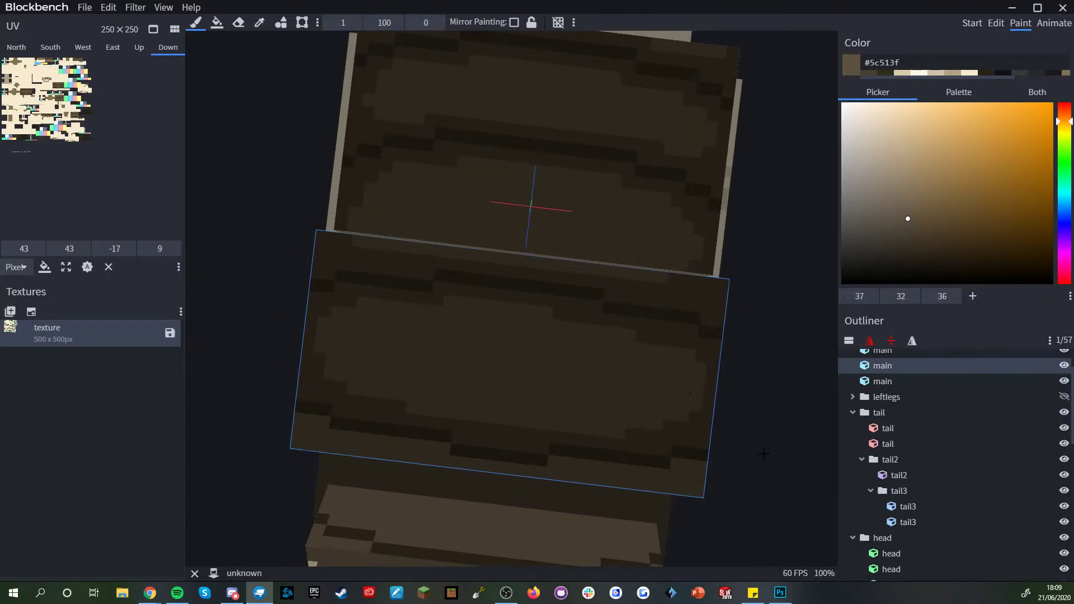
scroll(882, 476, down, 5)
scroll(731, 474, down, 7)
click(882, 542)
drag(666, 436, 630, 448)
- Shade the outer side of the section's rear stripe, including both rear corners of the underside, with the sampled #483f30
scroll(702, 439, down, 5)
scroll(561, 427, up, 6)
drag(533, 400, 656, 317)
scroll(671, 311, up, 3)
alt+click(700, 305)
drag(769, 305, 397, 290)
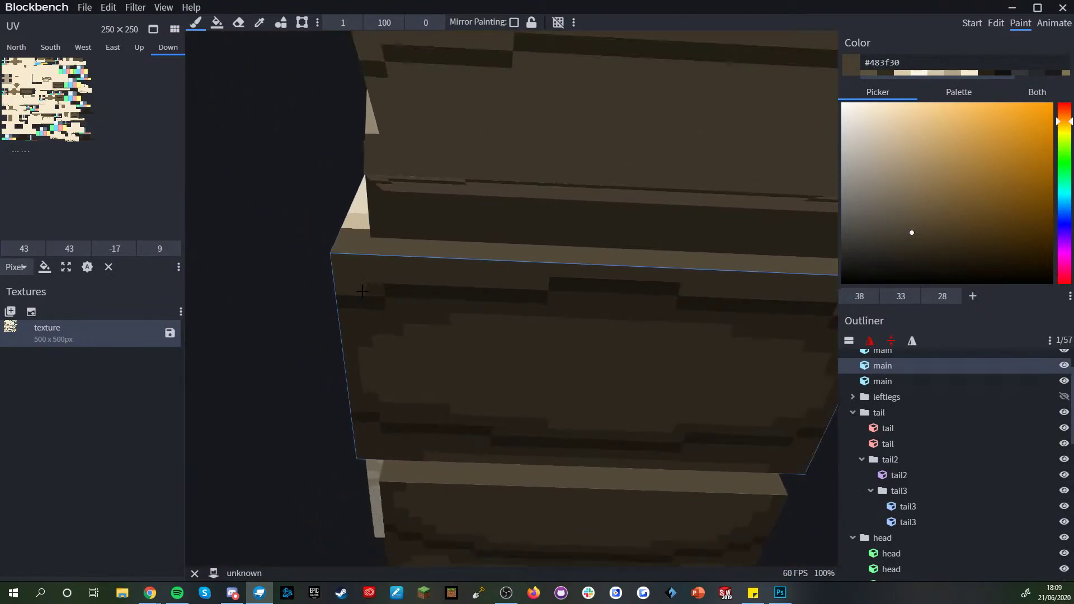
drag(544, 277, 352, 288)
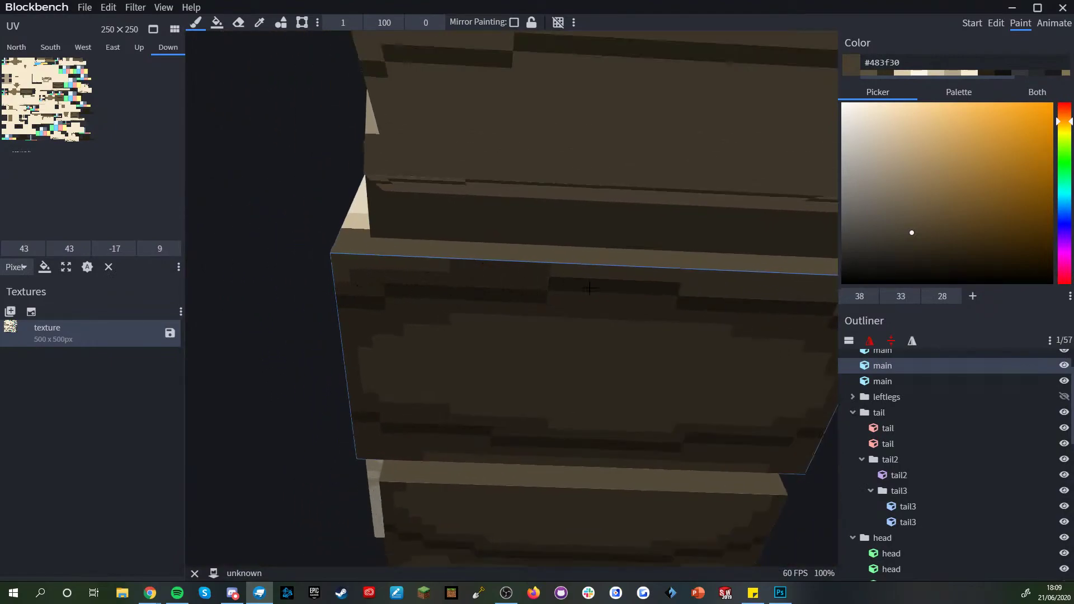
drag(589, 288, 480, 277)
mouse_move(660, 285)
mouse_down()
mouse_move(604, 285)
mouse_move(771, 303)
mouse_up()
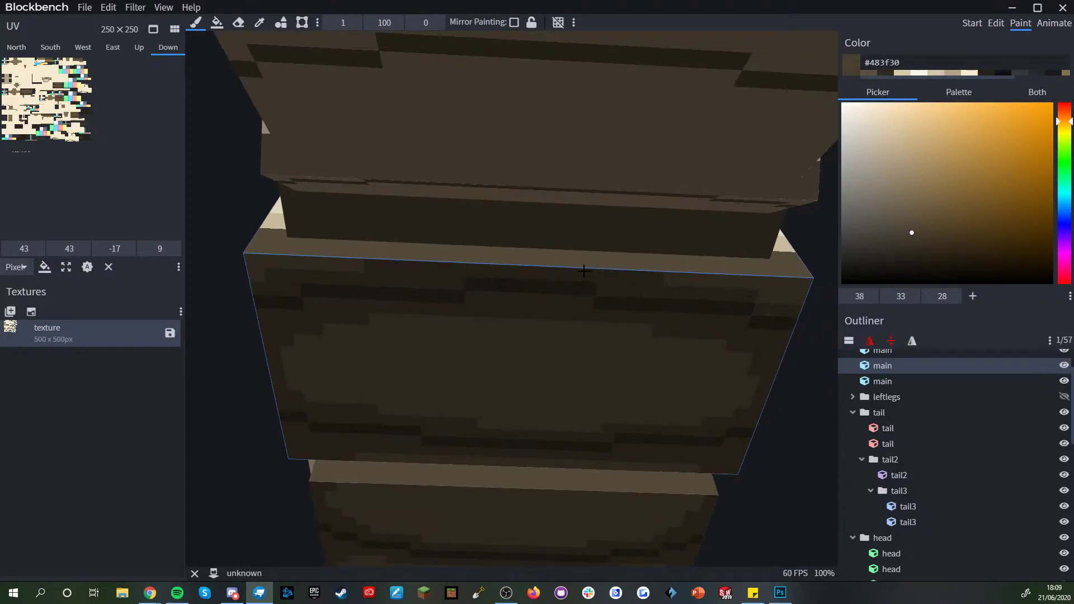
- Examine the belly shading across the undersides of the body and tail segments from several angles
scroll(537, 263, down, 5)
drag(724, 296, 569, 342)
scroll(471, 405, down, 8)
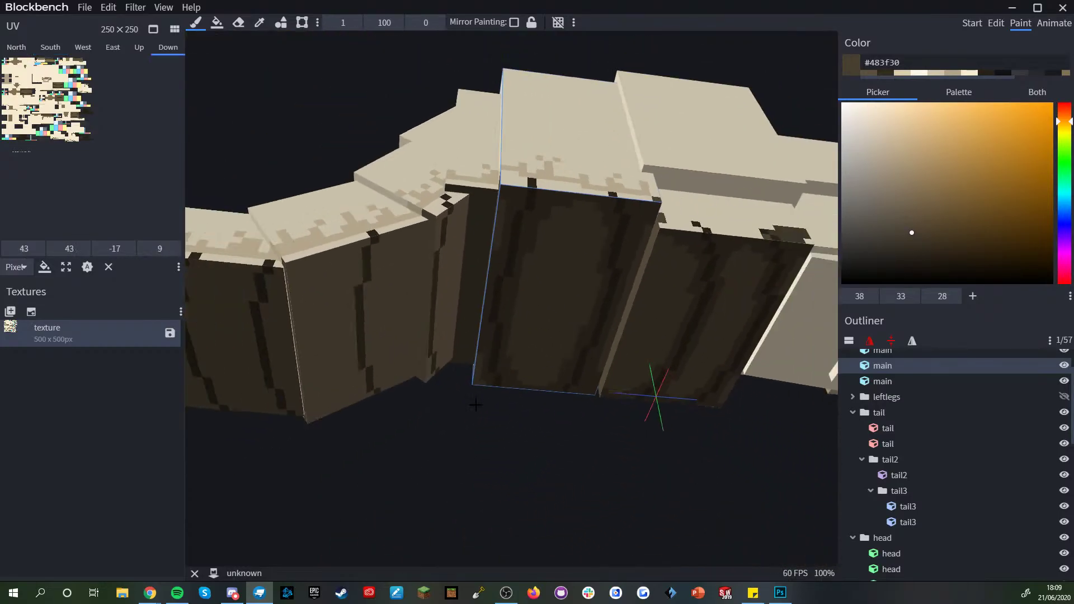
drag(489, 458, 485, 386)
scroll(634, 375, down, 2)
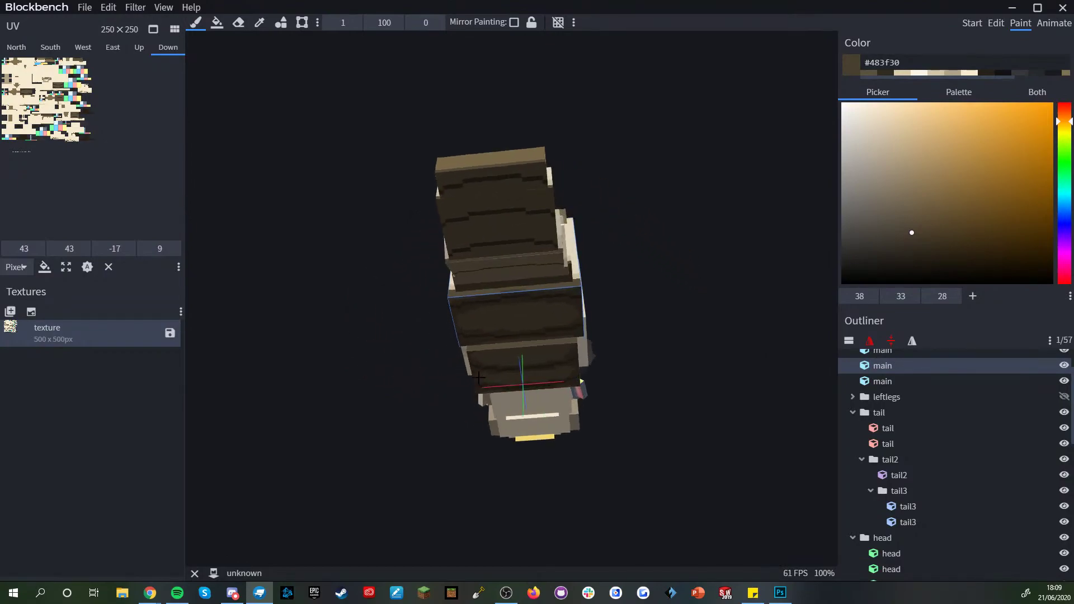
scroll(604, 407, up, 8)
drag(722, 385, 748, 410)
scroll(726, 378, up, 3)
scroll(744, 381, down, 3)
scroll(739, 347, up, 5)
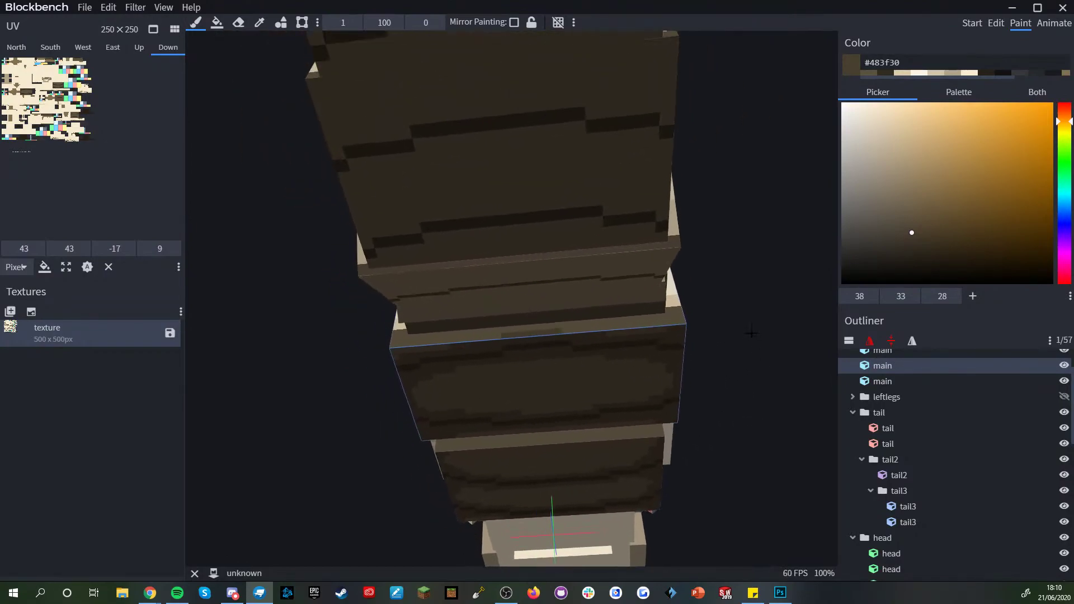
drag(752, 336, 516, 362)
scroll(613, 404, down, 5)
- Undo the last stroke on the tail, hide the tail group, and shade the lower back face of the body segment with #483f30
key(ctrl+z)
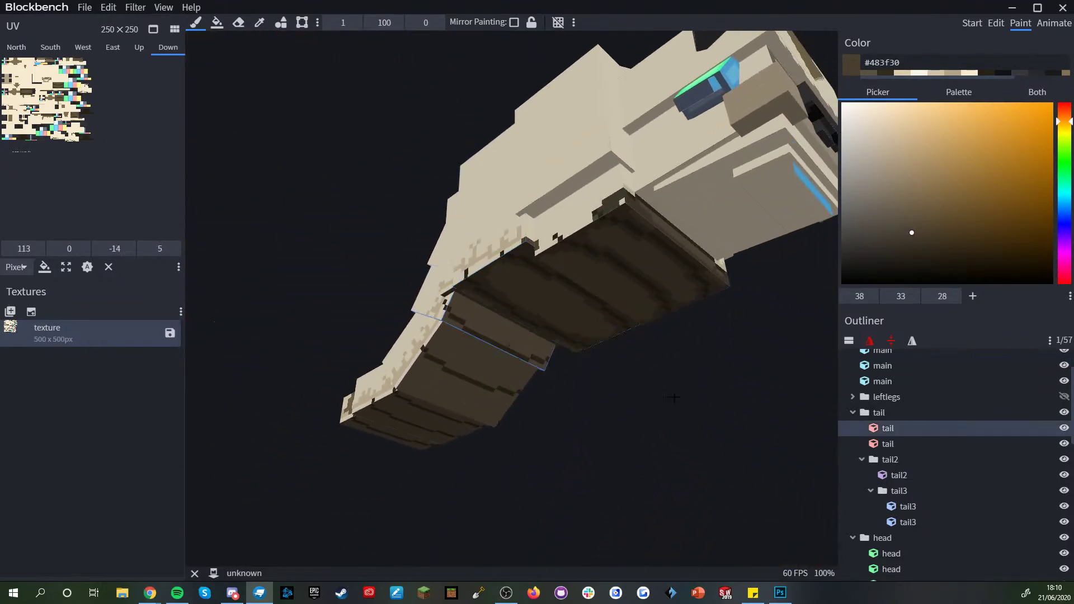
click(1064, 413)
drag(610, 425, 747, 397)
scroll(638, 371, up, 5)
mouse_move(316, 327)
mouse_down()
mouse_move(336, 354)
mouse_move(316, 307)
mouse_move(292, 334)
mouse_move(348, 322)
mouse_move(511, 336)
mouse_move(552, 324)
mouse_up()
scroll(335, 336, up, 4)
key(ctrl+z)
drag(406, 332, 424, 340)
right_drag(537, 345, 386, 357)
mouse_move(515, 335)
mouse_down()
mouse_move(605, 356)
mouse_move(420, 341)
mouse_up()
- Check the exposed back and side faces of the body, and make the tail group visible again
mouse_move(621, 344)
mouse_down()
mouse_move(732, 363)
mouse_move(610, 402)
mouse_move(607, 383)
mouse_move(751, 381)
mouse_up()
scroll(729, 357, down, 3)
scroll(729, 356, down, 3)
drag(455, 473, 571, 477)
scroll(571, 477, up, 3)
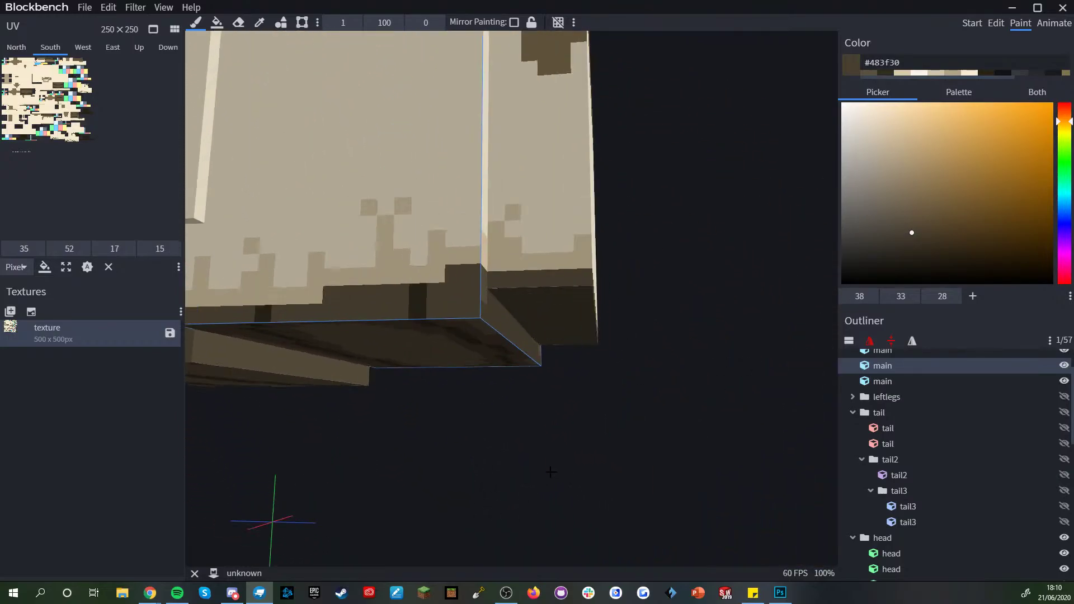
scroll(550, 472, down, 3)
right_drag(550, 472, 716, 456)
drag(615, 442, 632, 455)
scroll(632, 455, up, 2)
scroll(982, 398, up, 1)
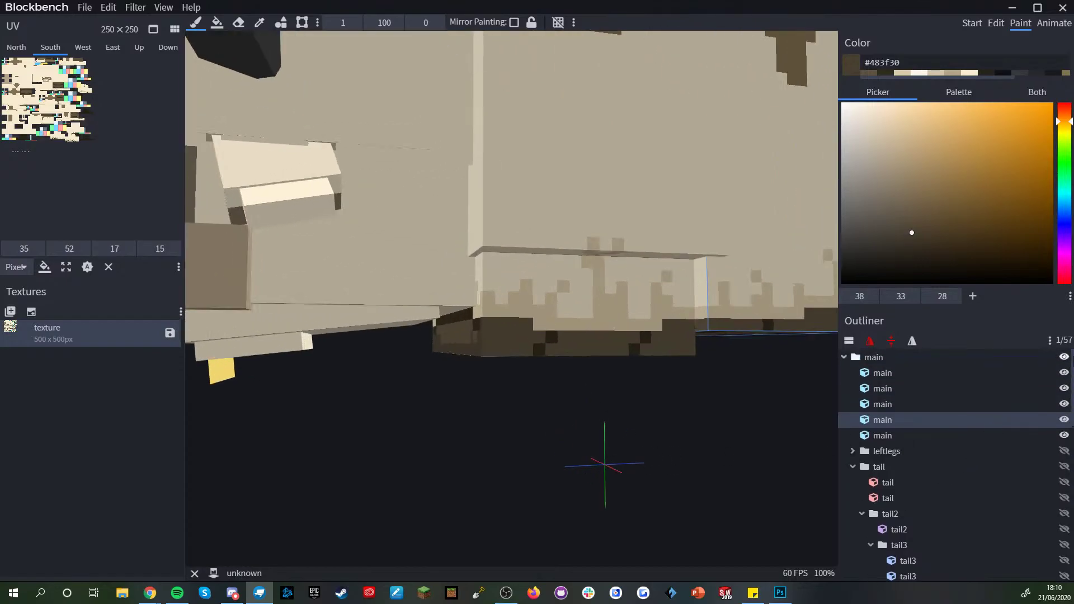
click(1064, 467)
- Paint #483f30 shading around the dark stripes on the lower side edge of the front body segment
scroll(582, 432, down, 3)
drag(583, 433, 532, 415)
scroll(491, 384, up, 3)
drag(481, 355, 446, 341)
click(487, 339)
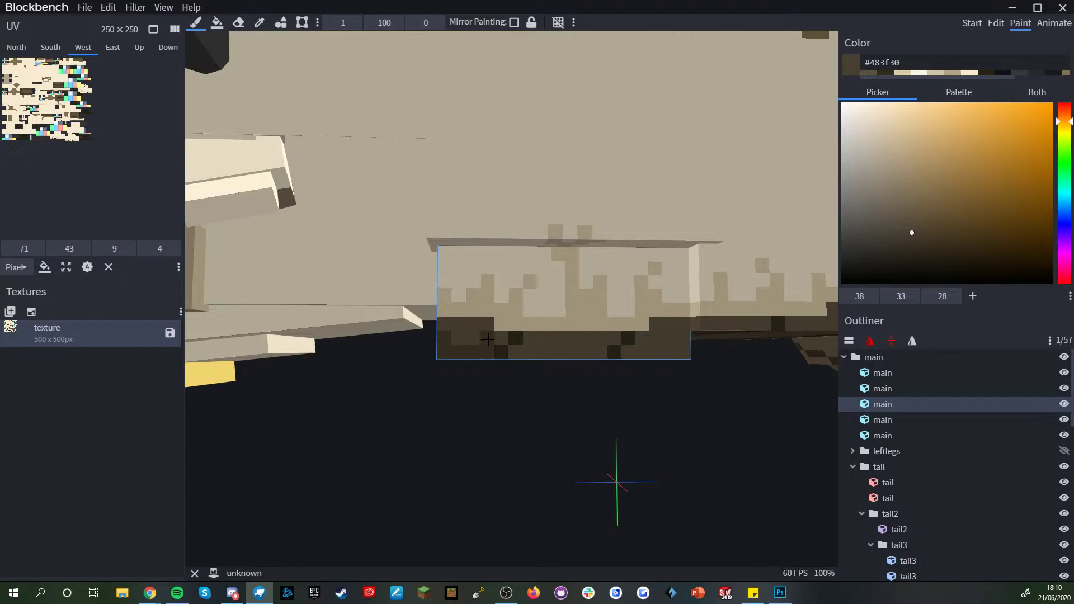
drag(522, 349, 580, 356)
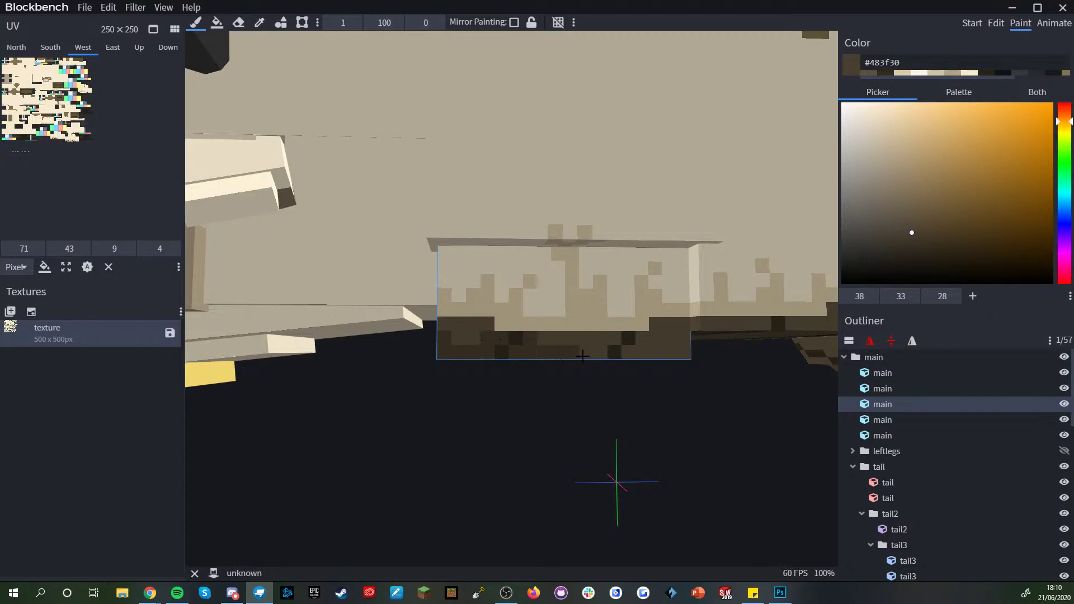
click(614, 339)
drag(629, 413, 604, 420)
right_drag(604, 419, 558, 416)
drag(516, 354, 564, 357)
- Shade the brown lower side edge of the next body segment around its dark stripes
mouse_move(629, 476)
mouse_down()
mouse_move(645, 427)
mouse_move(607, 491)
mouse_up()
scroll(610, 284, down, 4)
right_drag(606, 491, 586, 498)
scroll(596, 426, up, 4)
click(589, 346)
drag(589, 346, 509, 330)
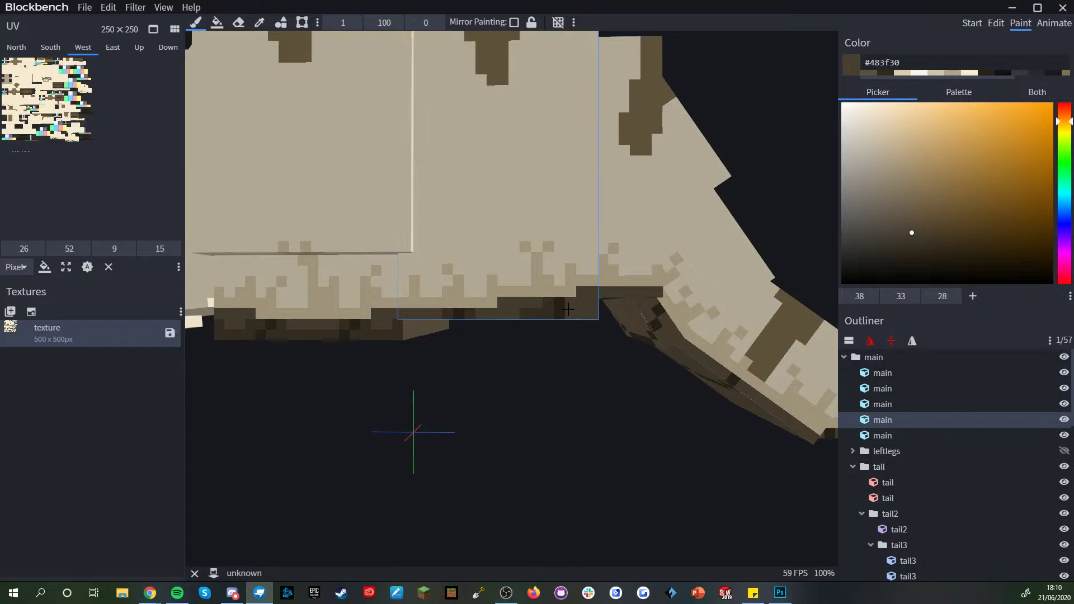
- Shade the lower side edges of the rear body segment and tail base, undoing the misplaced stroke
right_drag(606, 384, 524, 388)
scroll(516, 343, up, 3)
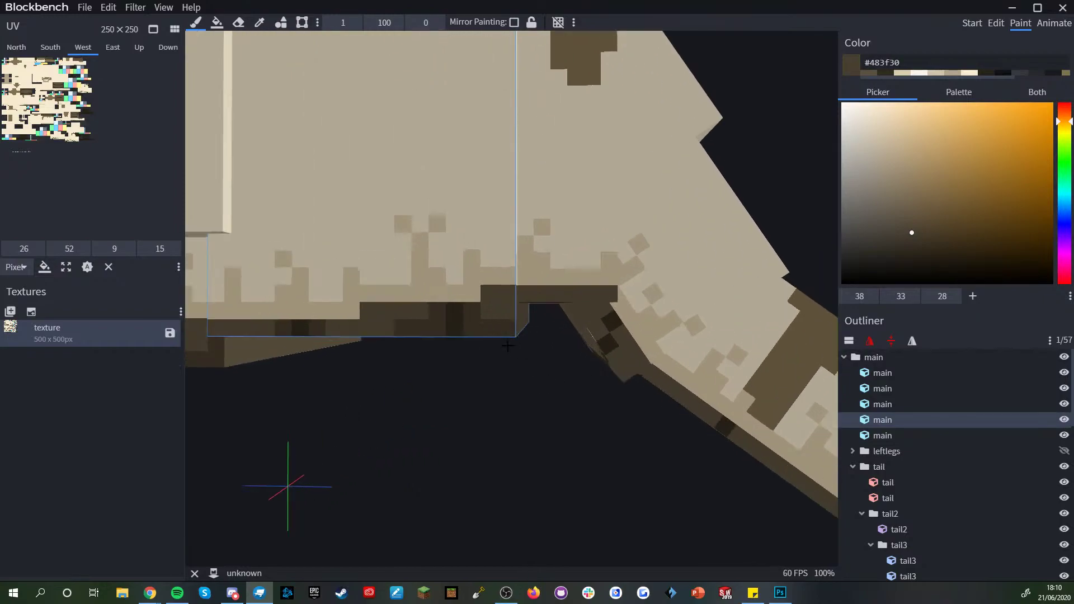
drag(525, 323, 449, 239)
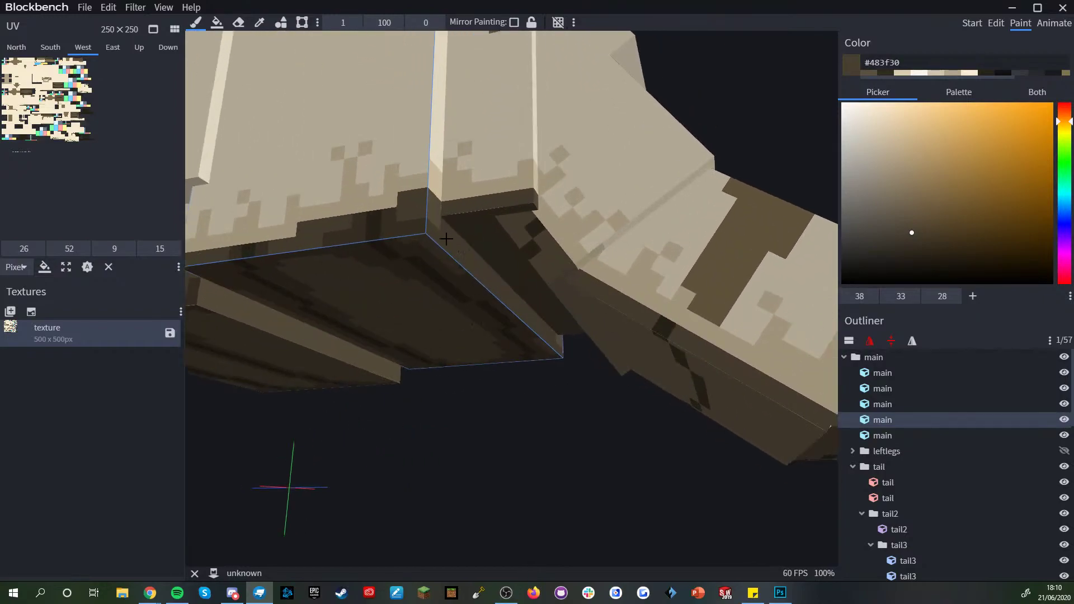
click(450, 217)
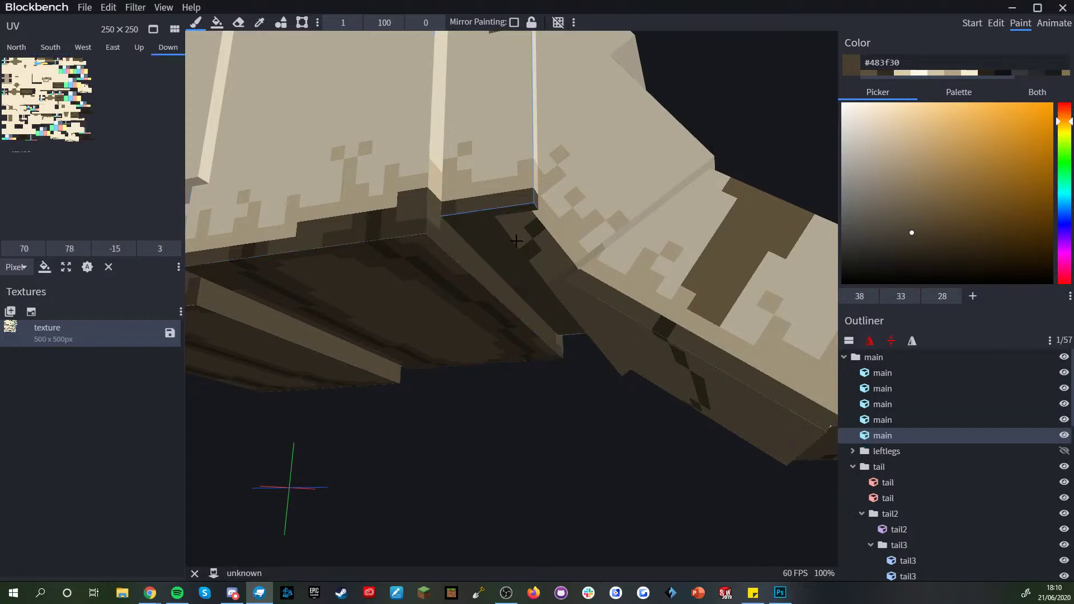
key(ctrl+z)
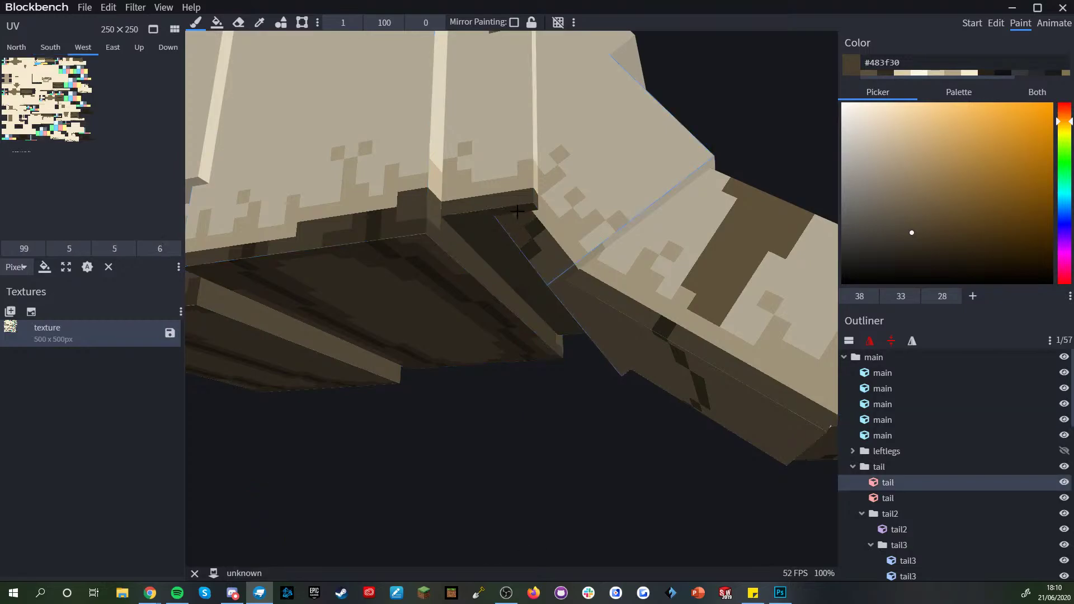
drag(505, 379, 532, 437)
right_drag(549, 343, 525, 319)
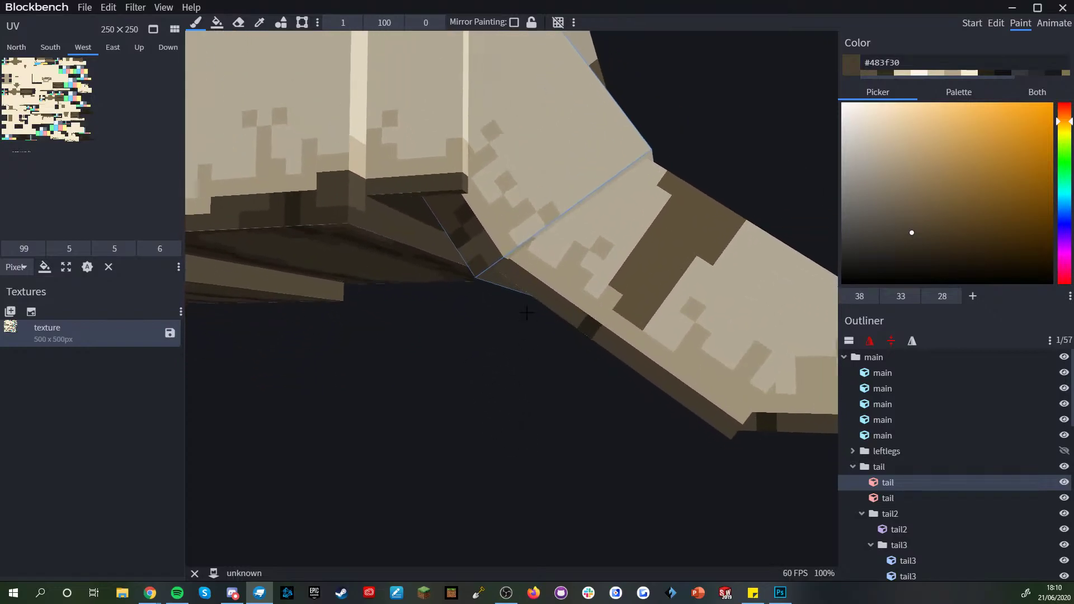
- Shade the brown lower side edge of the tail2 segment next to its dark stripe, undoing the stray stroke
drag(508, 369, 542, 364)
click(629, 320)
click(660, 331)
key(ctrl+z)
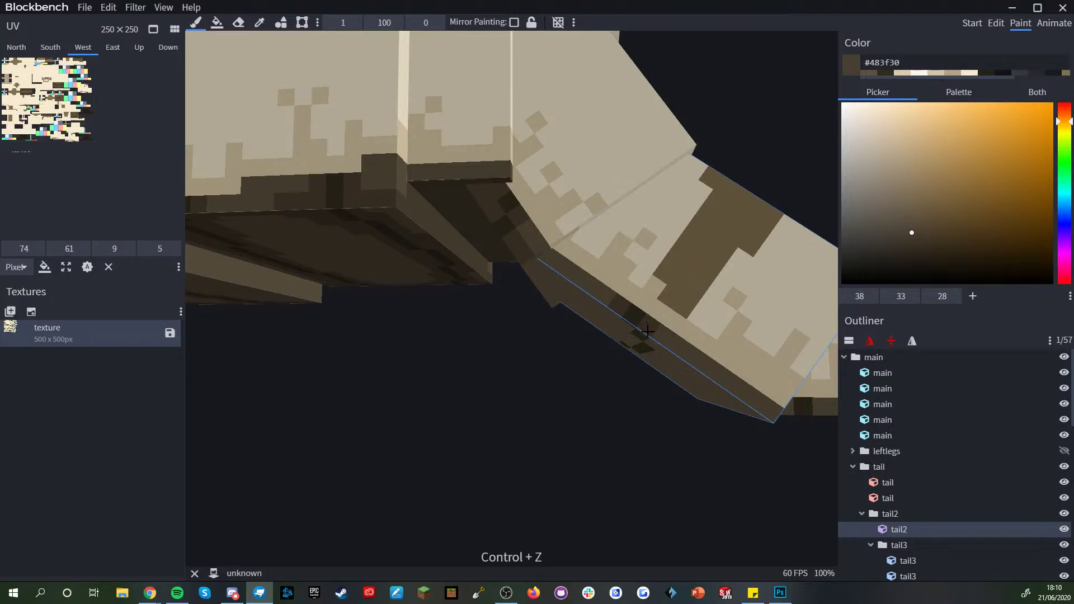
click(539, 257)
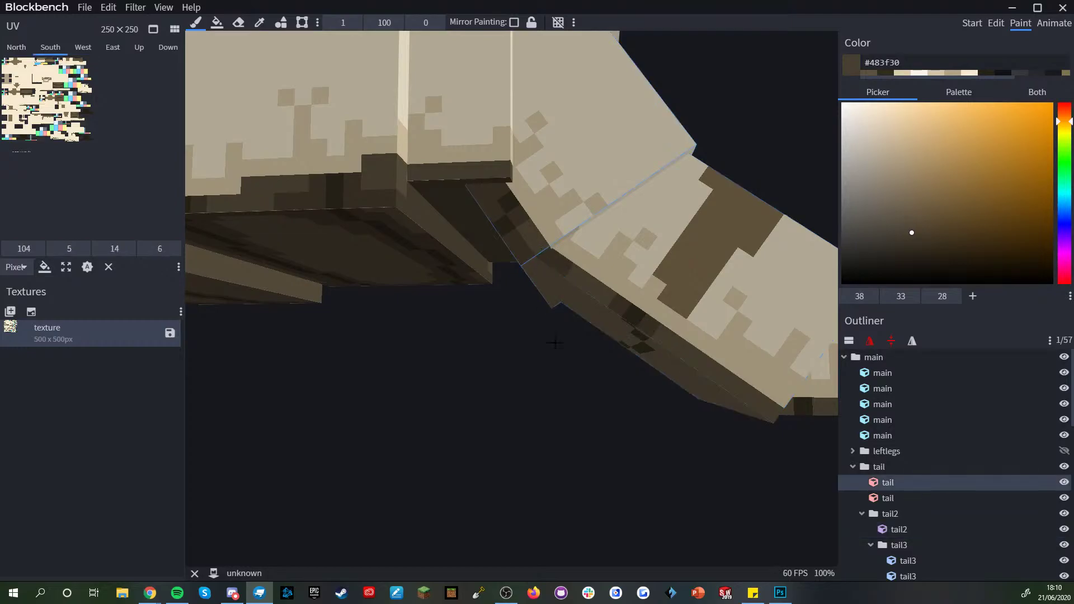
- Paint darker pixels beside the stripes on the lower side edge of the first tail3 segment
right_drag(556, 326, 344, 335)
right_drag(525, 426, 515, 367)
click(442, 286)
mouse_move(486, 401)
mouse_down()
mouse_move(477, 401)
mouse_move(518, 334)
mouse_move(559, 309)
mouse_up()
click(559, 313)
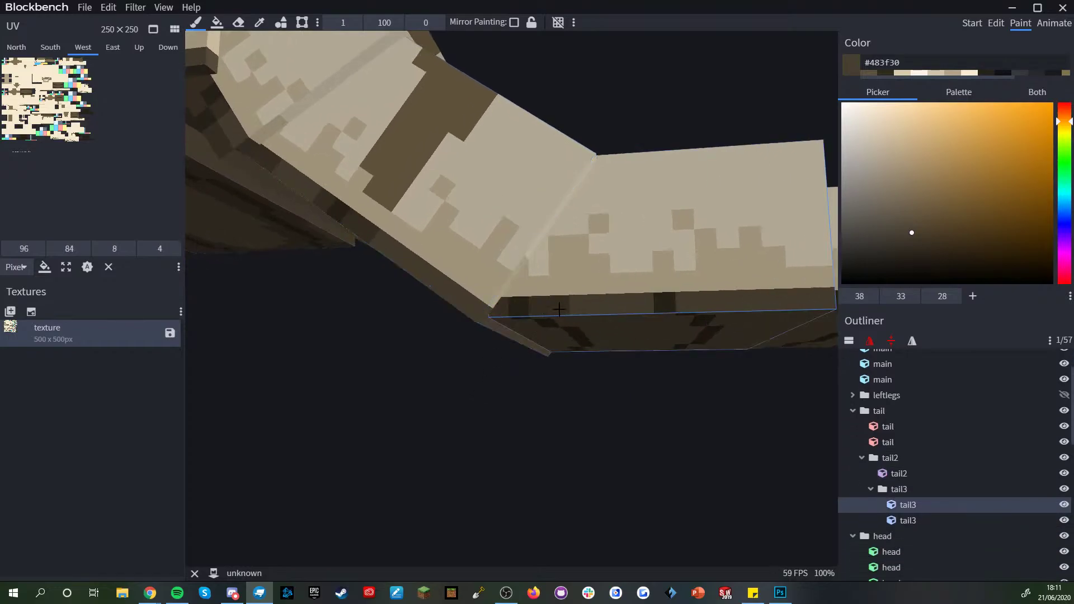
click(648, 303)
click(694, 300)
- Continue the stripe shading along the side edge to the back of tail3 and onto the tail tip
right_drag(711, 300, 591, 301)
alt+click(521, 308)
alt+click(486, 309)
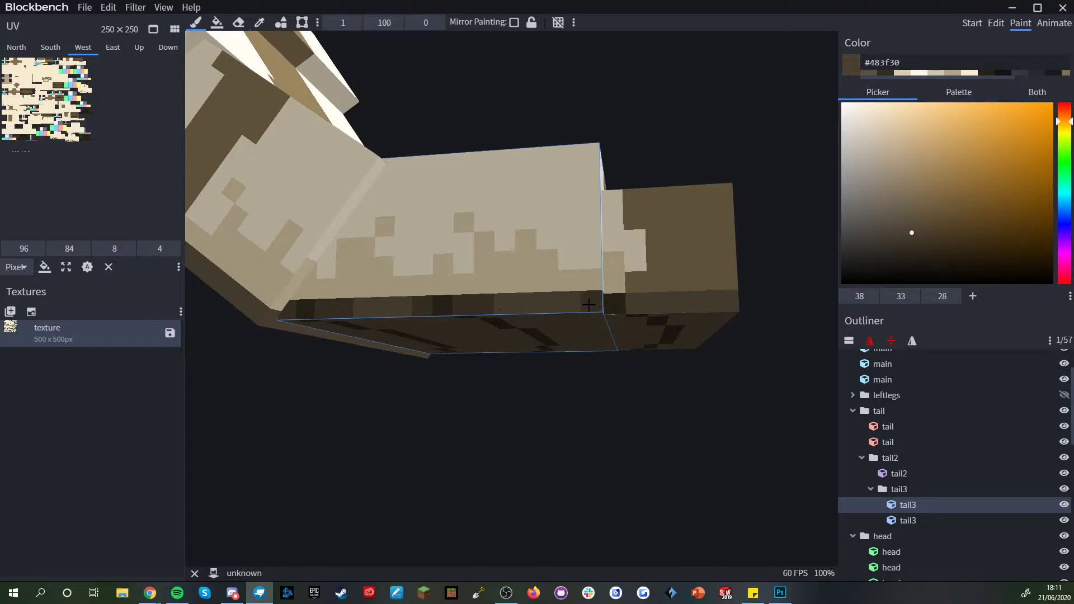
click(642, 306)
drag(642, 306, 659, 305)
- Shade the underside of the rear body segment and the adjoining back edge of the segment in front of it
drag(618, 418, 456, 350)
click(379, 330)
scroll(428, 398, down, 4)
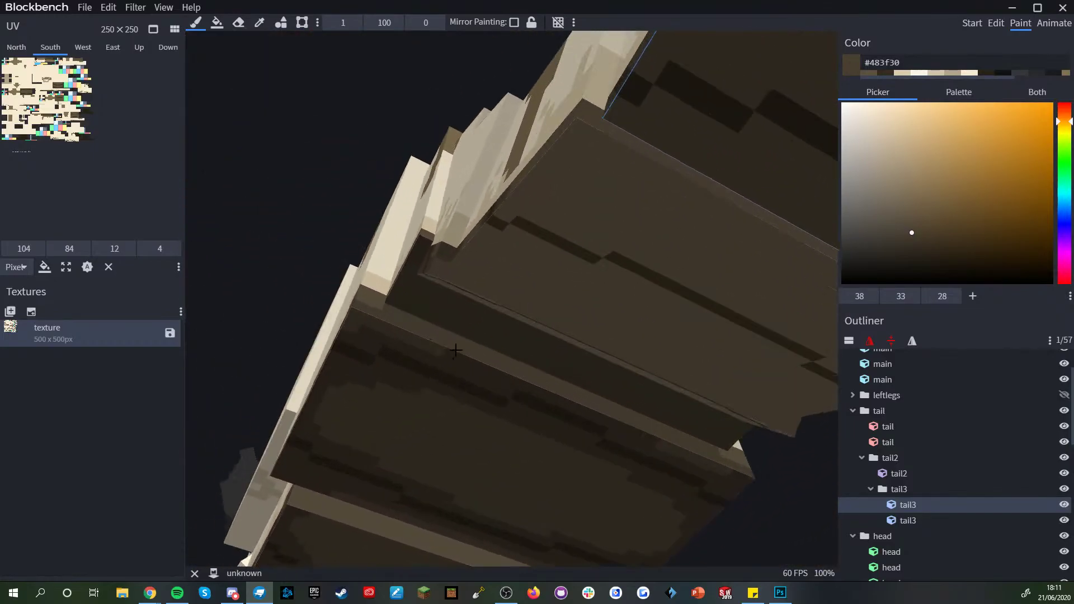
click(395, 313)
click(418, 308)
drag(274, 190, 287, 137)
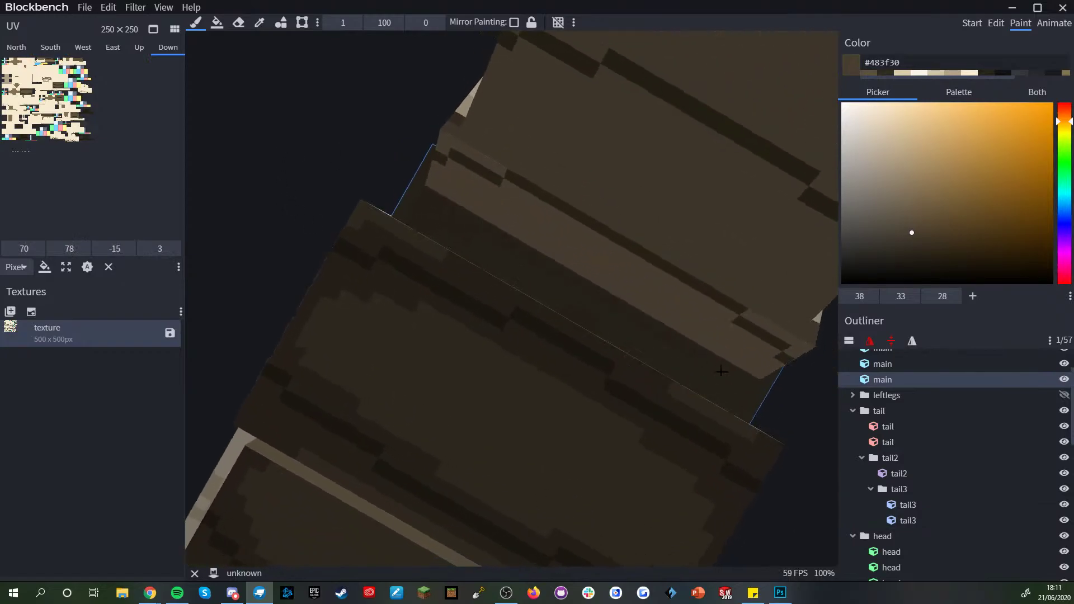
scroll(721, 392, down, 3)
drag(763, 448, 603, 458)
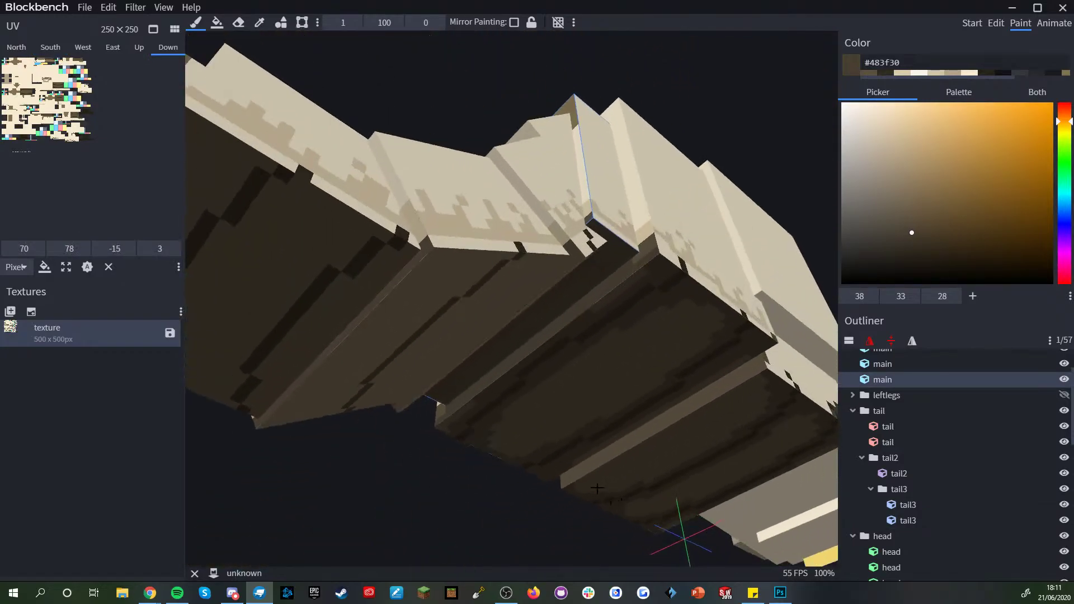
scroll(600, 436, up, 3)
alt+click(666, 397)
click(594, 279)
key(ctrl+z)
- Paint a #483f30 shading band above the dark stripe and along the sides of the tail base's underside
mouse_move(667, 258)
mouse_down()
mouse_move(605, 366)
mouse_move(632, 347)
mouse_move(675, 311)
mouse_move(587, 331)
mouse_move(529, 363)
mouse_up()
scroll(671, 313, up, 5)
right_drag(529, 363, 628, 346)
mouse_move(380, 379)
shift+mouse_down()
mouse_move(314, 374)
mouse_move(467, 367)
mouse_move(635, 337)
mouse_move(731, 295)
mouse_move(752, 269)
shift+mouse_up()
scroll(719, 299, down, 6)
drag(721, 312, 757, 304)
scroll(725, 319, up, 5)
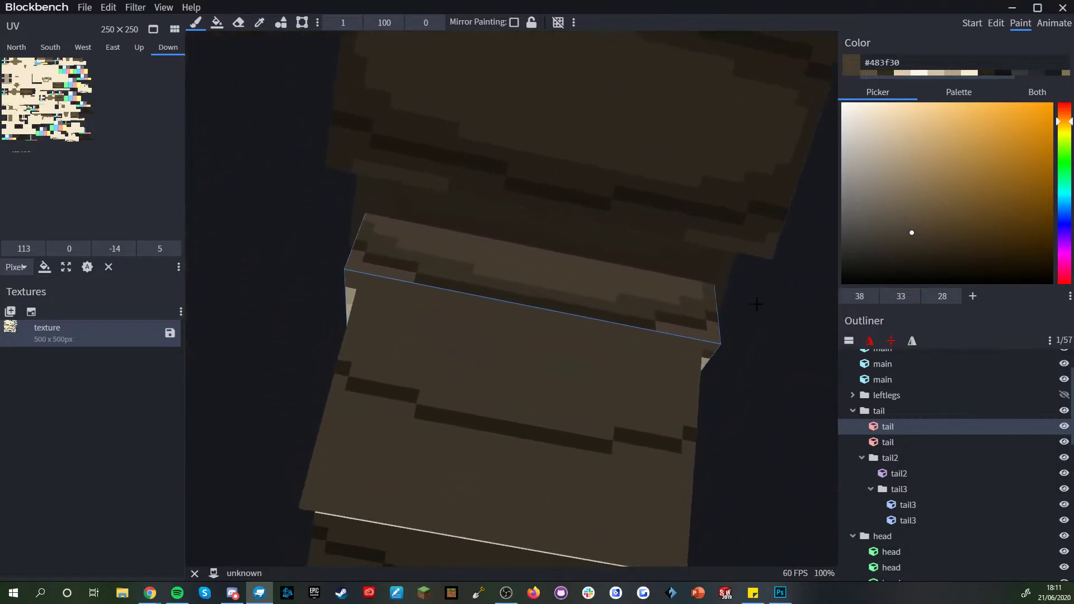
right_drag(627, 299, 587, 347)
mouse_move(588, 346)
mouse_down()
mouse_move(453, 324)
mouse_move(474, 367)
mouse_move(314, 347)
mouse_up()
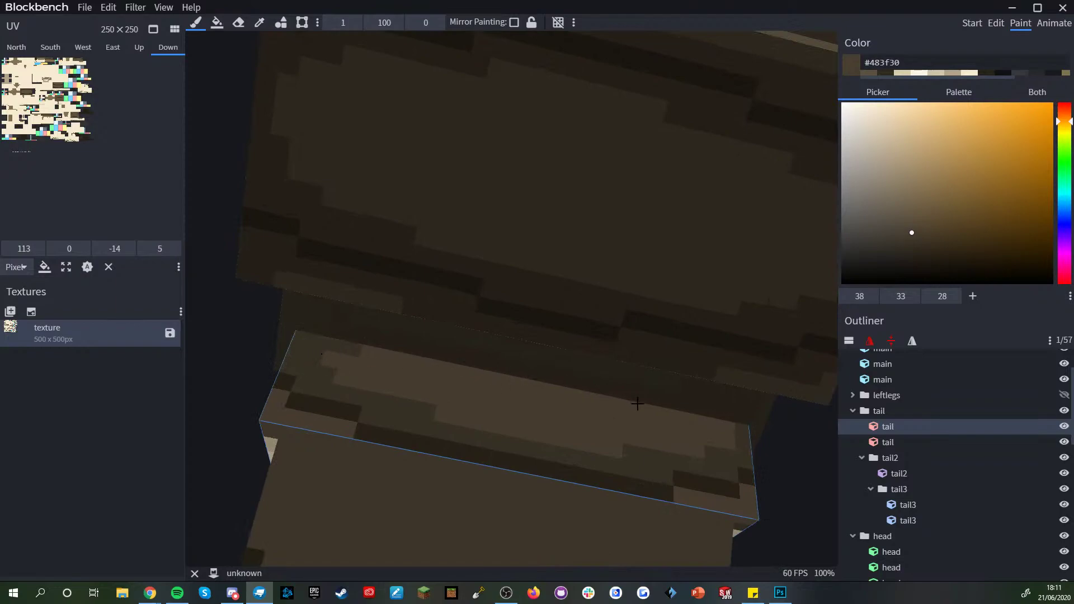
- Sample the lighter brown #5c513f and touch up the shading where the rear body segment meets the tail base
drag(726, 438, 719, 359)
key(c)
click(414, 306)
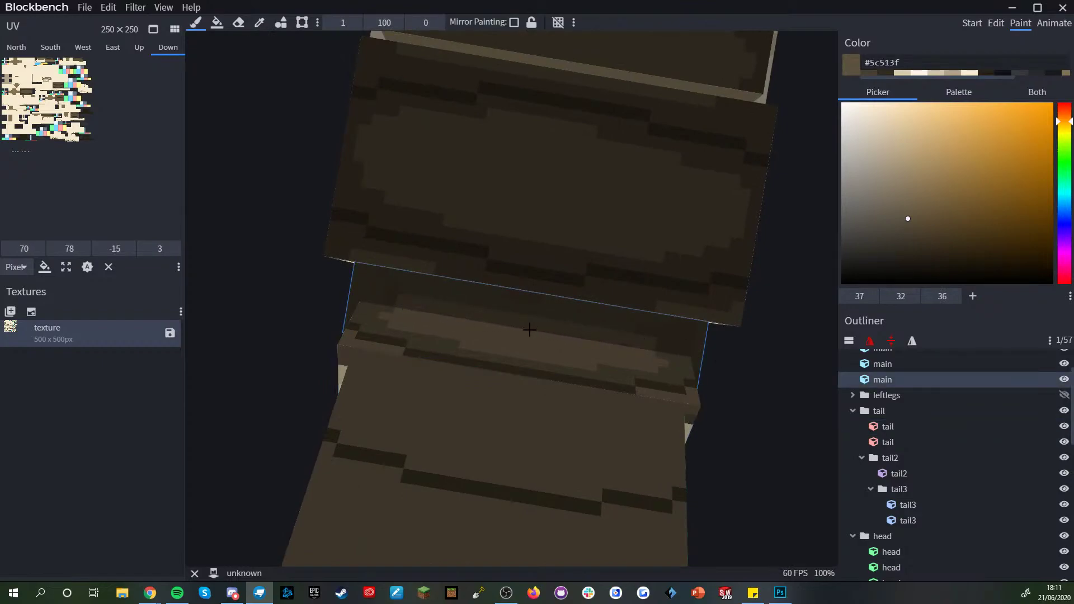
scroll(717, 364, down, 2)
drag(718, 364, 628, 395)
click(627, 356)
scroll(696, 414, down, 7)
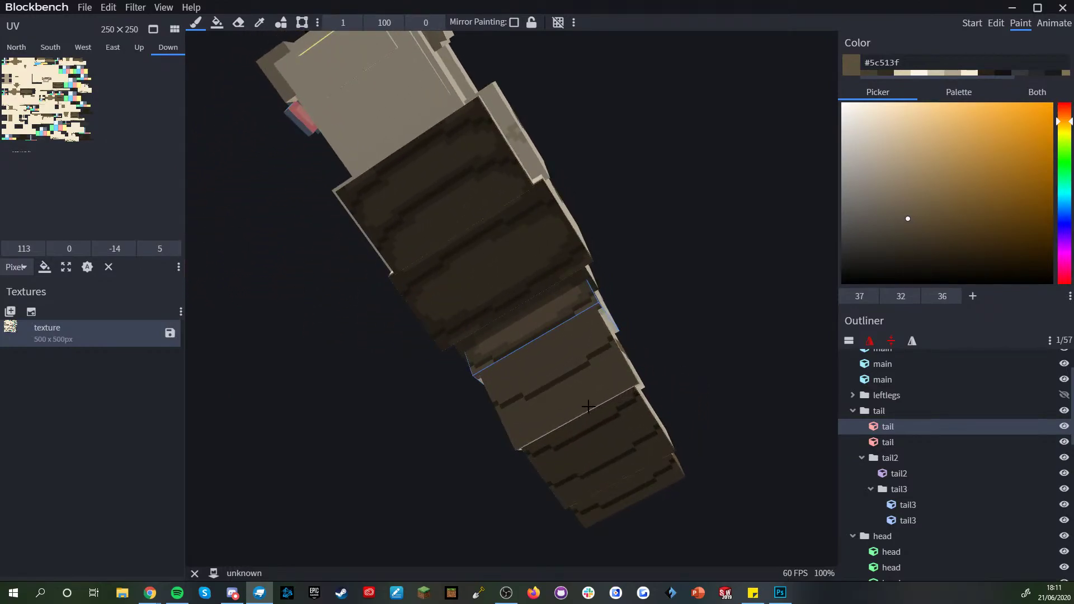
scroll(588, 406, up, 5)
drag(558, 364, 454, 412)
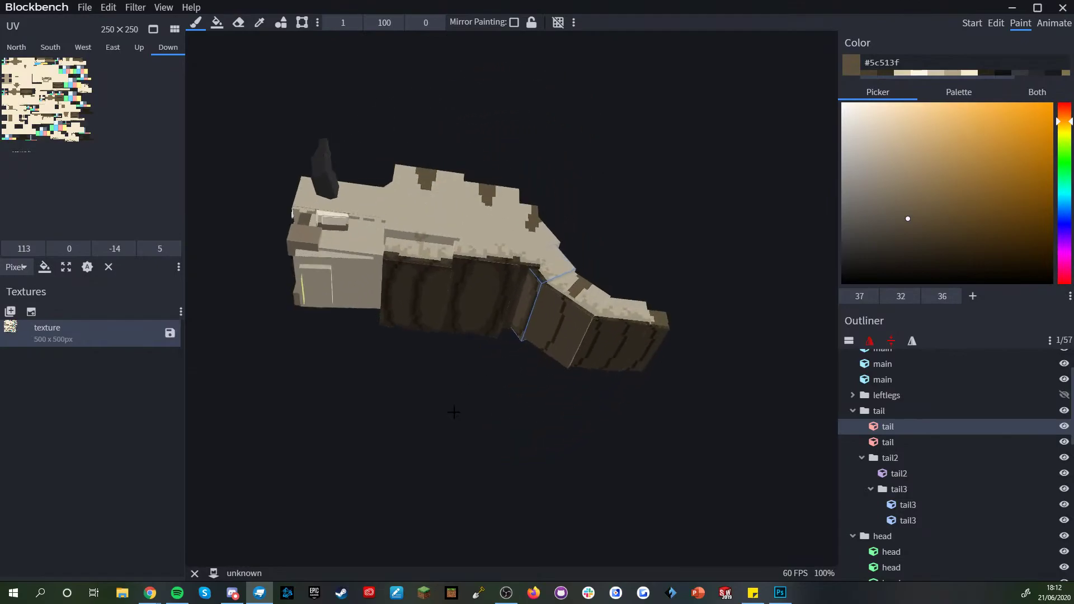
- Sample #483f30 from the belly and shade the rear corners of the tail base behind its dark stripe
scroll(454, 412, up, 10)
key(c)
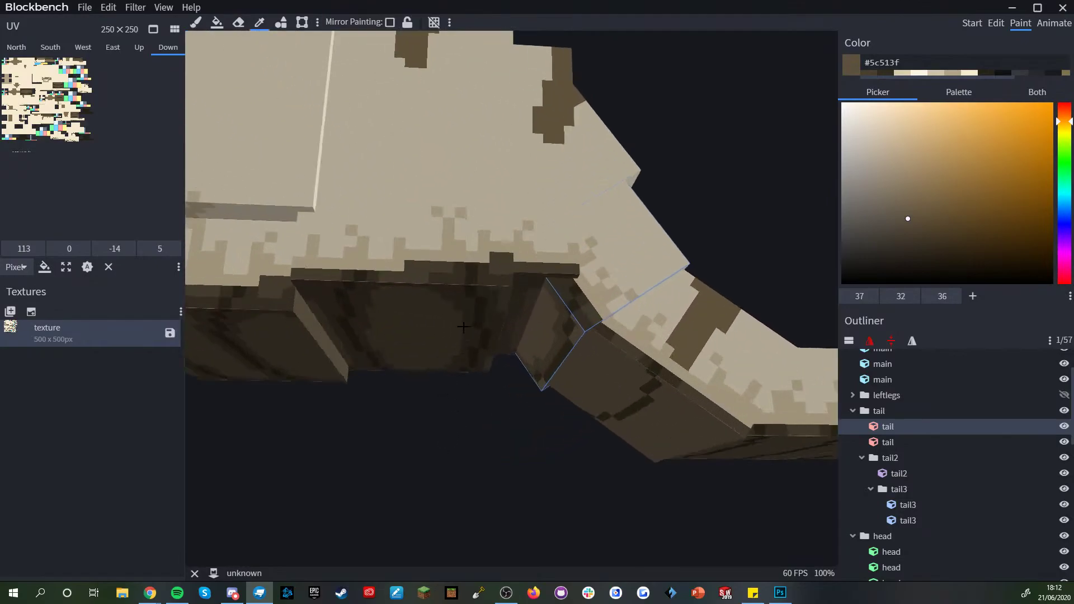
click(456, 330)
key(b)
drag(478, 470, 611, 412)
scroll(632, 425, up, 3)
drag(404, 416, 409, 372)
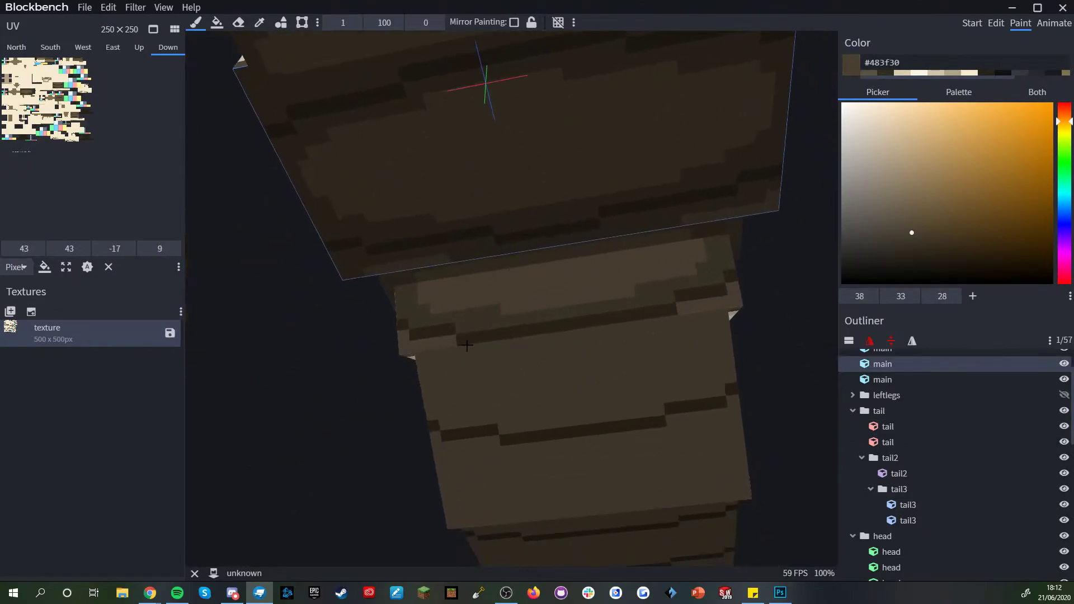
click(426, 352)
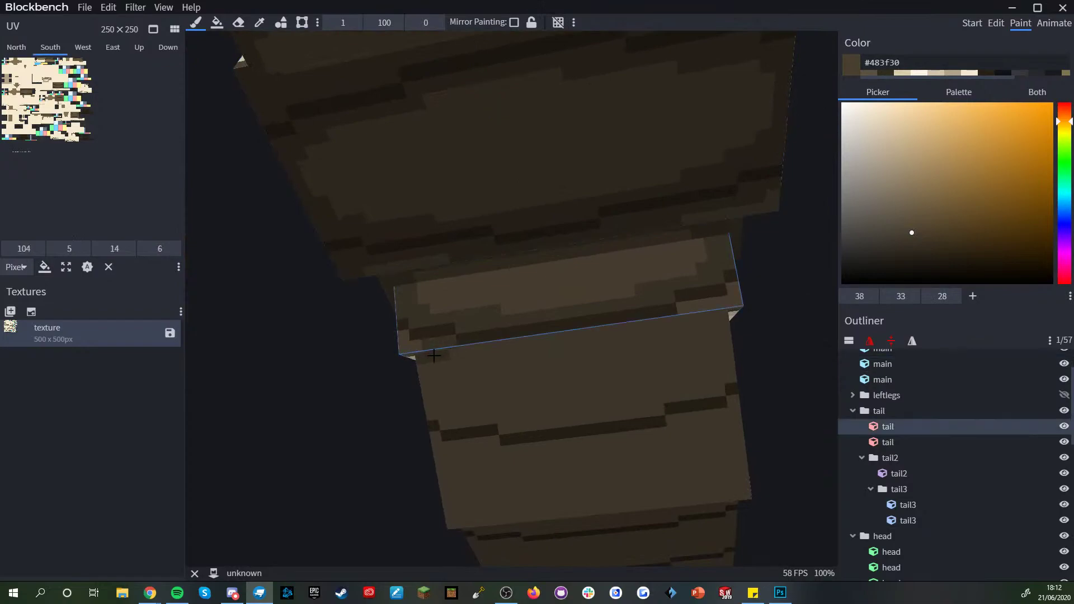
click(684, 304)
click(734, 292)
- Paint a shading outline around the front half of the tail2 underside, ahead of its dark stripe
right_drag(727, 295, 675, 305)
scroll(649, 316, up, 2)
click(360, 384)
mouse_move(359, 384)
mouse_down()
mouse_move(364, 441)
mouse_move(526, 452)
mouse_move(610, 444)
mouse_move(663, 423)
mouse_move(697, 401)
mouse_move(699, 353)
mouse_up()
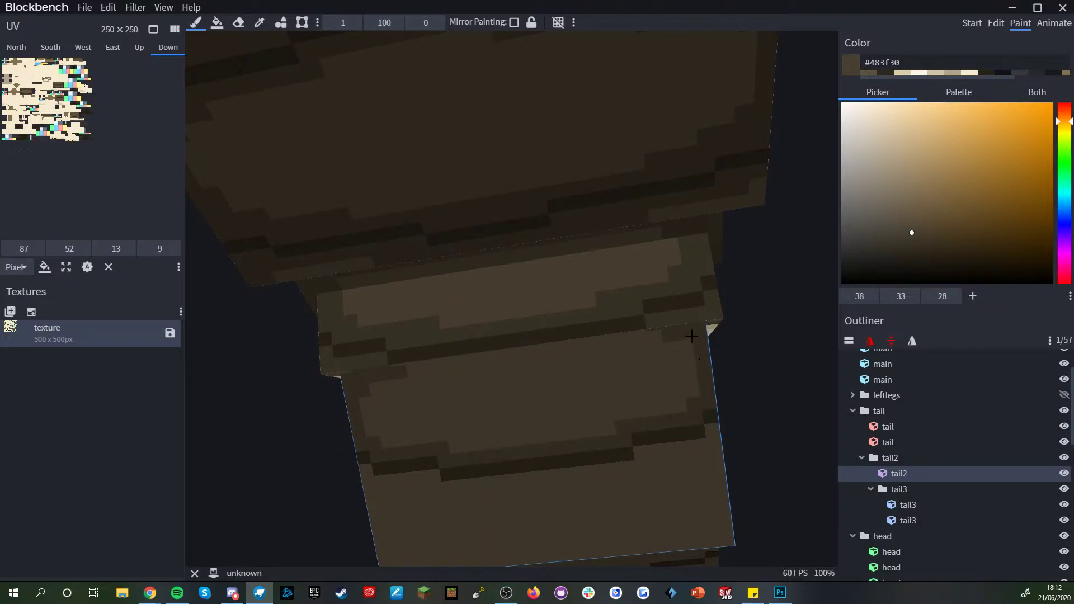
- Shade the narrow back face of the tail base where it meets tail2
drag(763, 370, 755, 349)
click(665, 302)
shift+click(355, 347)
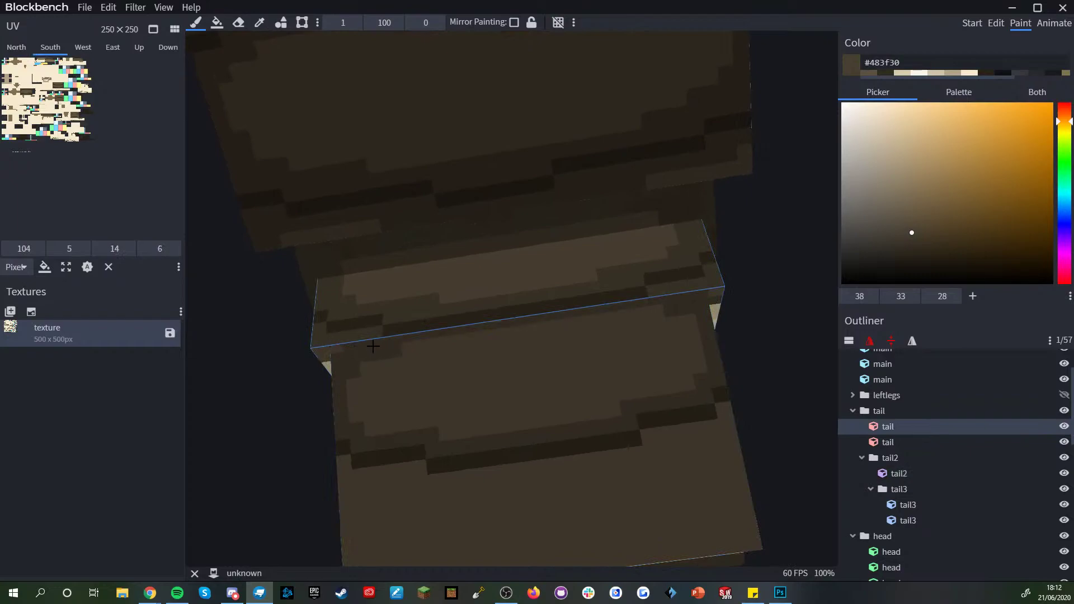
drag(301, 335, 302, 341)
scroll(428, 326, down, 4)
- Extend the shading on the tail2 underside at its front corner and along the front of its dark stripe
click(434, 328)
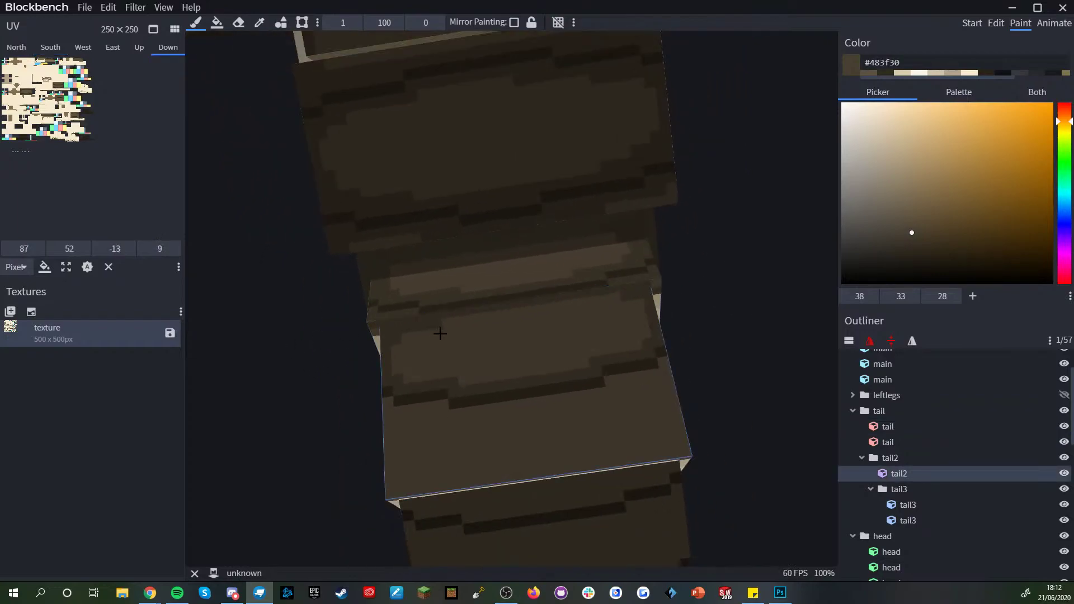
scroll(440, 330, down, 3)
drag(726, 423, 740, 398)
scroll(688, 431, up, 3)
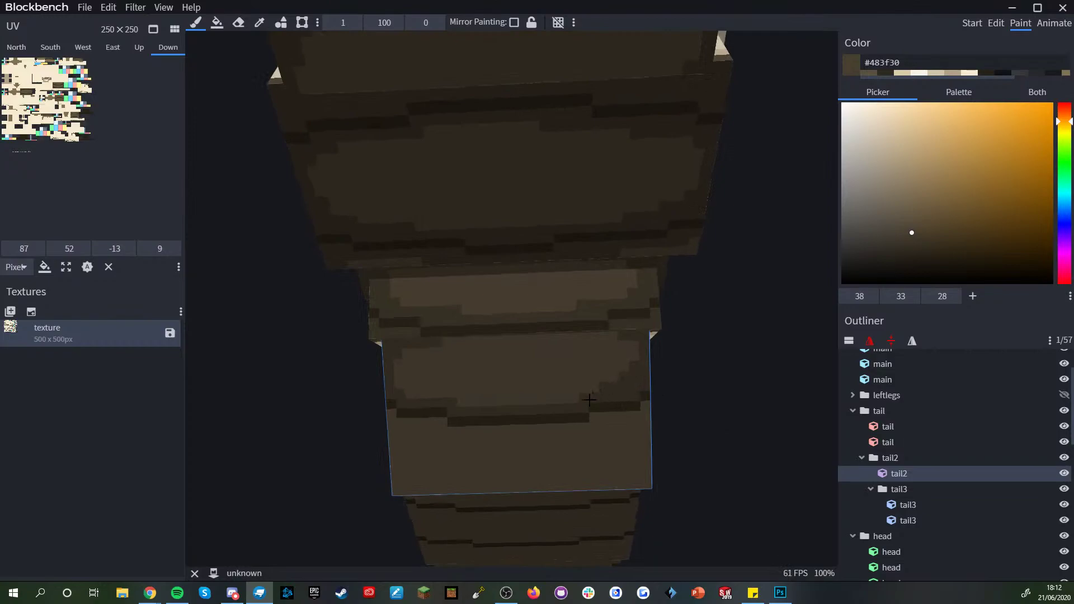
drag(551, 404, 471, 401)
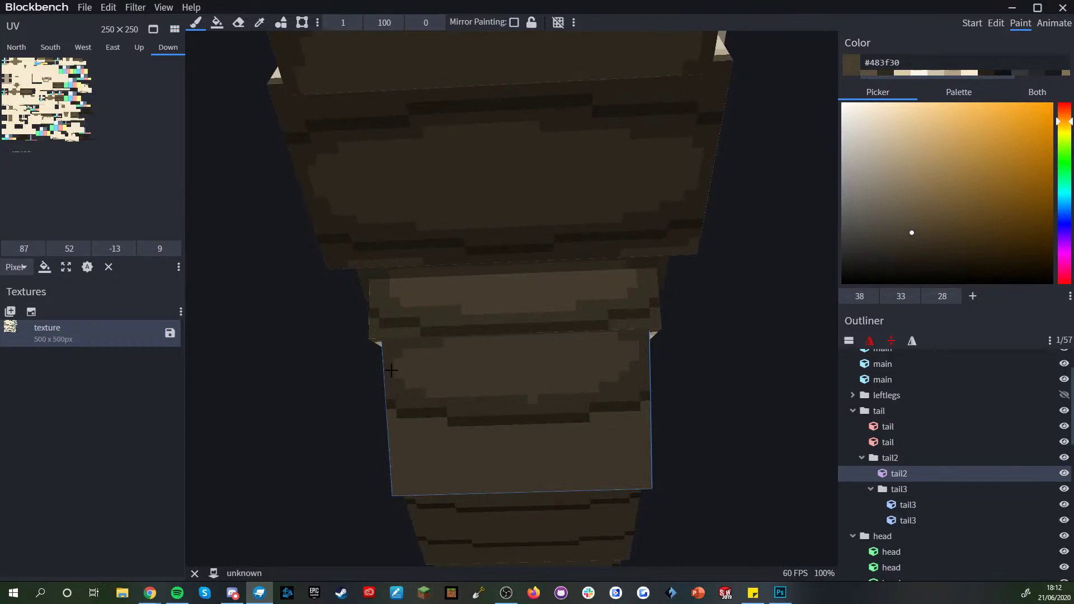
- Sample #5c513f and refine the inner edge of the shading on the front half of the tail2 underside
scroll(442, 386, down, 4)
drag(618, 417, 571, 429)
scroll(570, 411, up, 4)
alt+click(555, 381)
alt+click(515, 394)
alt+click(516, 385)
scroll(386, 479, down, 4)
mouse_move(379, 481)
mouse_down()
mouse_move(619, 452)
mouse_move(602, 391)
mouse_up()
scroll(619, 452, down, 3)
scroll(664, 424, up, 3)
scroll(674, 421, up, 3)
drag(673, 421, 635, 394)
alt+scroll(575, 282, up, 1)
alt+scroll(587, 284, up, 1)
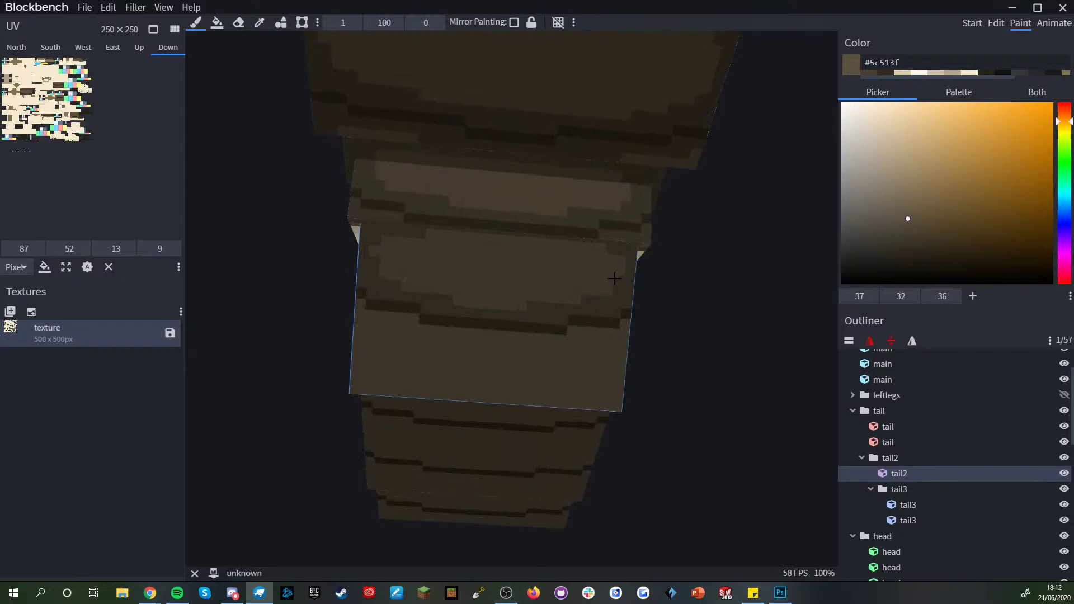
- Sample #483f30 and paint a band of shading along the rear edge of the dark stripe on the tail2 underside
scroll(436, 276, up, 2)
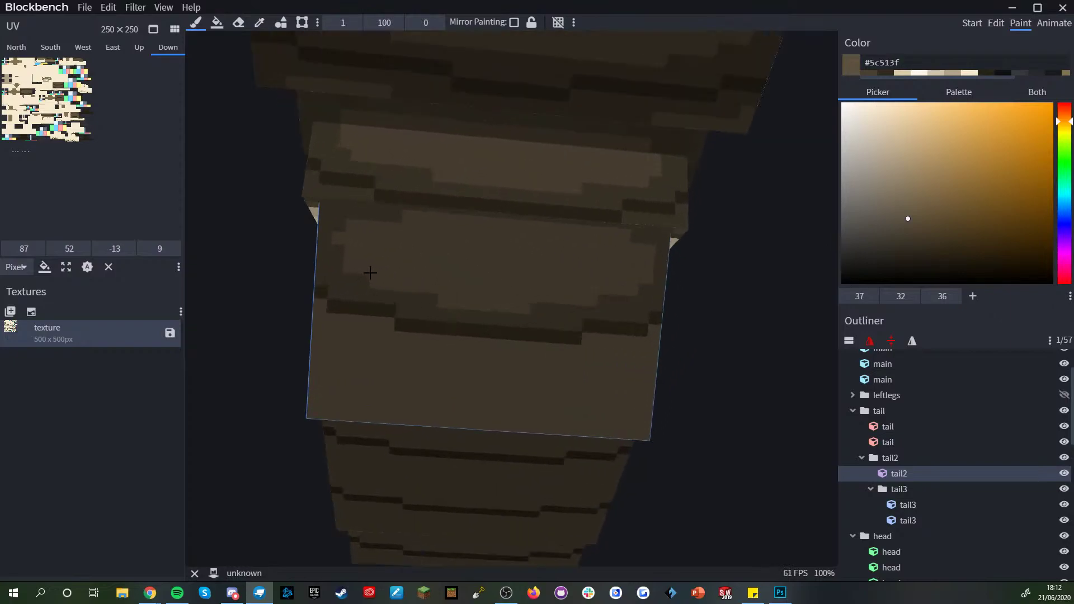
scroll(397, 274, down, 2)
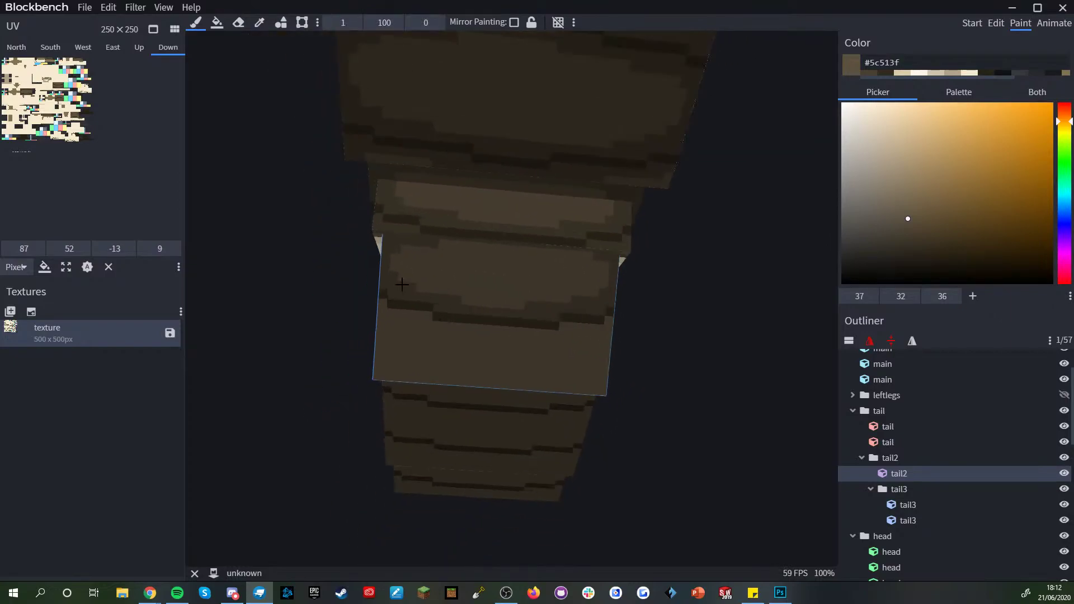
alt+click(405, 242)
scroll(641, 341, down, 5)
drag(638, 348, 647, 324)
scroll(551, 403, up, 5)
mouse_move(551, 402)
mouse_down()
mouse_move(544, 436)
mouse_move(570, 292)
mouse_up()
key(c)
key(b)
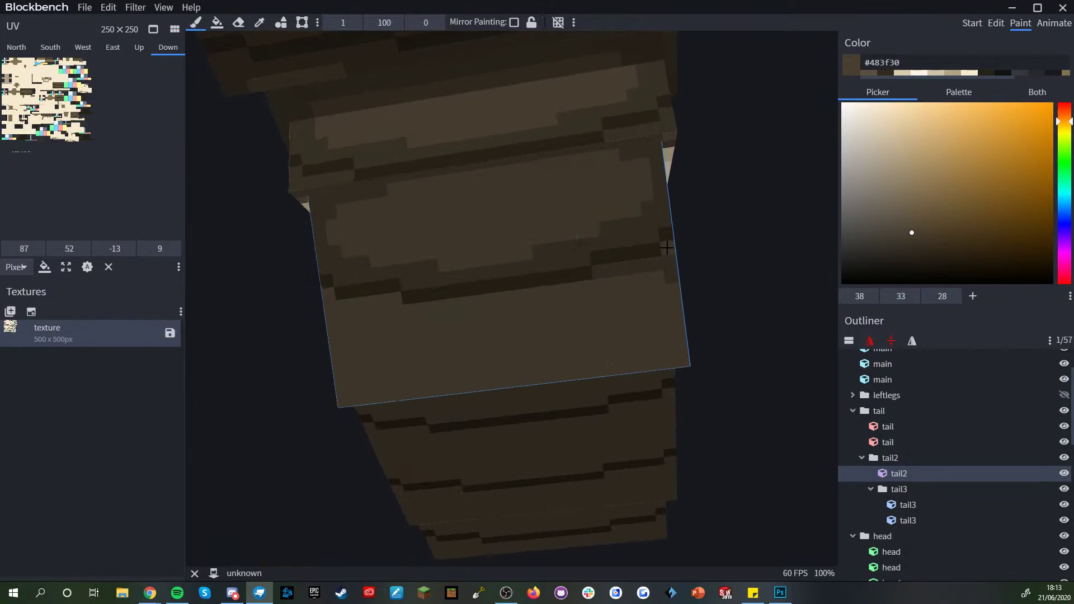
drag(674, 288, 331, 311)
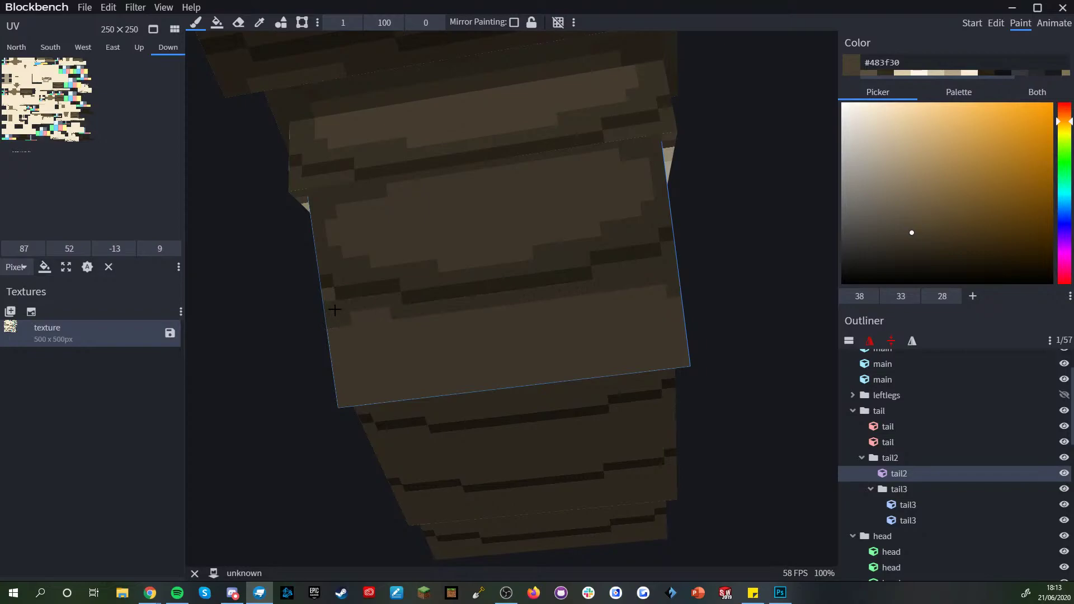
scroll(352, 320, down, 3)
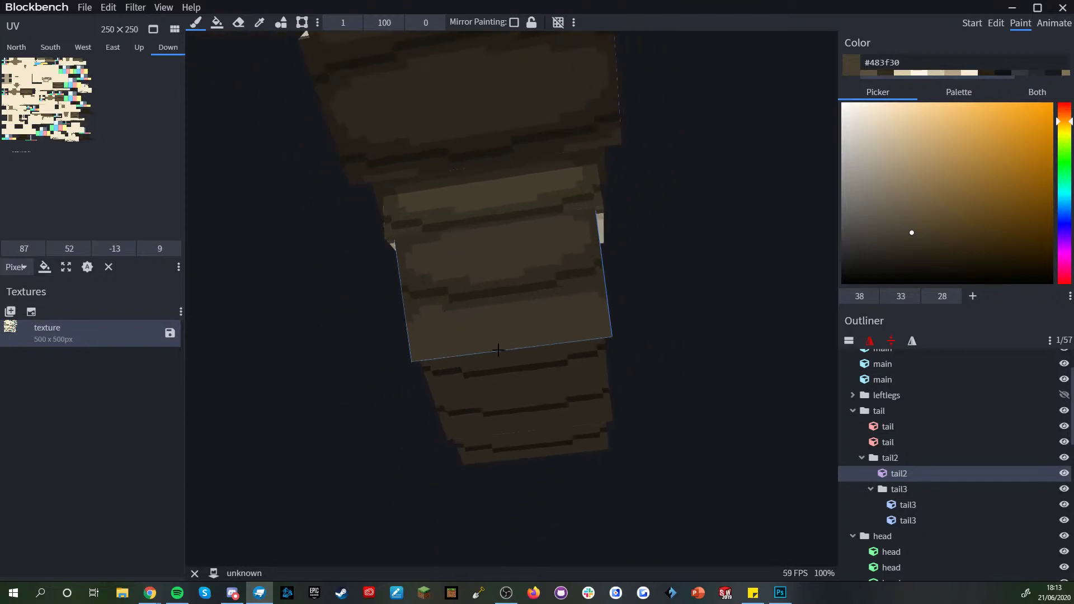
- Extend the #483f30 shading into both side corners of the rear half of the tail2 underside
ctrl+click(585, 286)
alt+click(567, 291)
drag(654, 302, 597, 367)
scroll(597, 363, up, 2)
right_drag(670, 339, 674, 361)
drag(674, 360, 676, 341)
right_drag(485, 351, 539, 346)
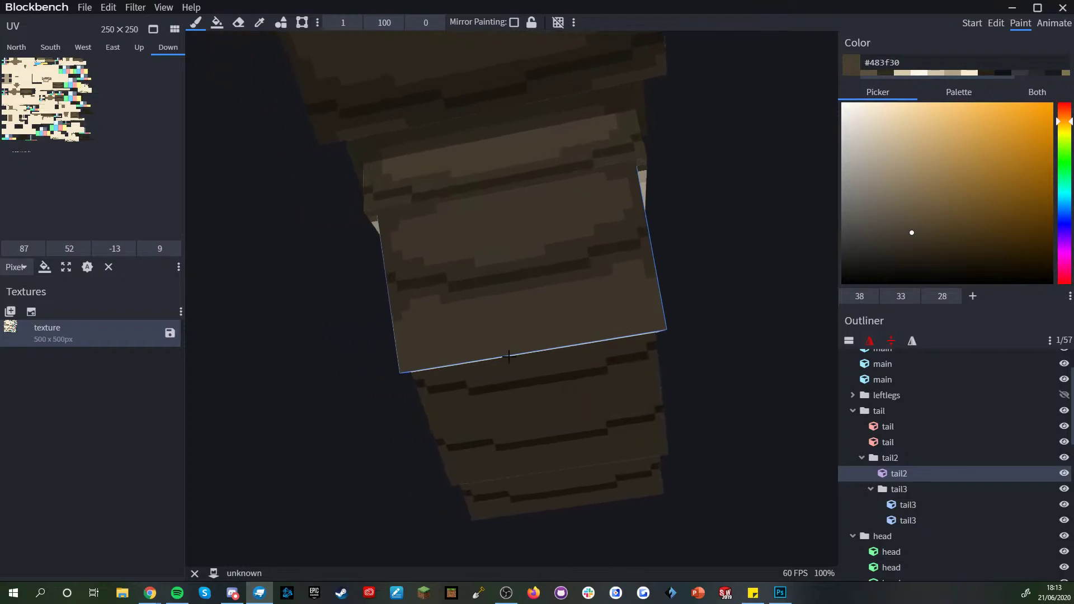
scroll(508, 356, up, 2)
key(c)
key(b)
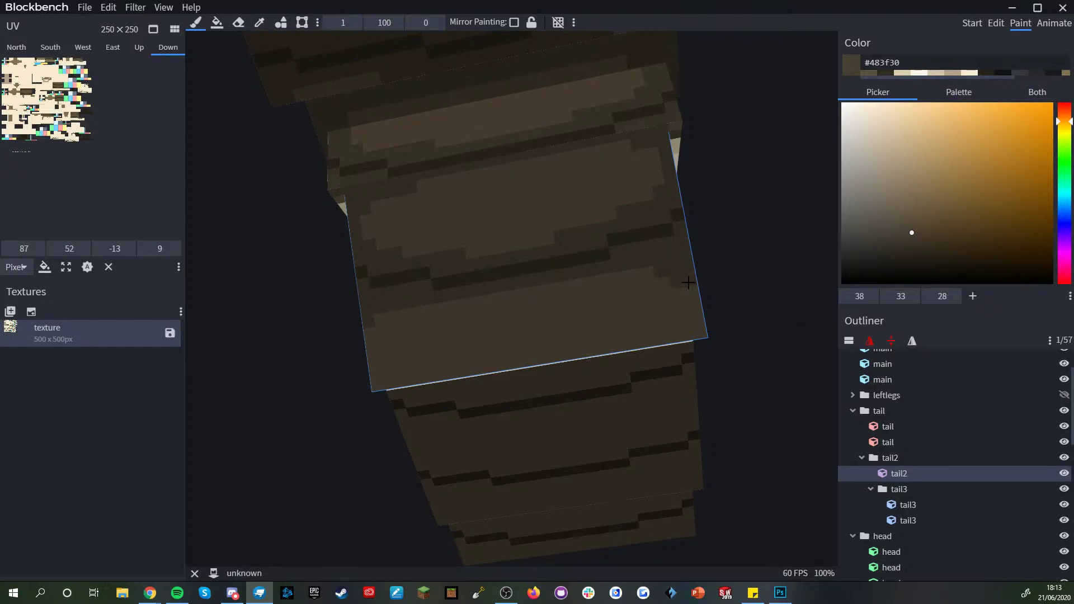
mouse_move(374, 321)
mouse_down()
mouse_move(364, 375)
mouse_move(486, 414)
mouse_move(605, 405)
mouse_up()
scroll(605, 405, down, 3)
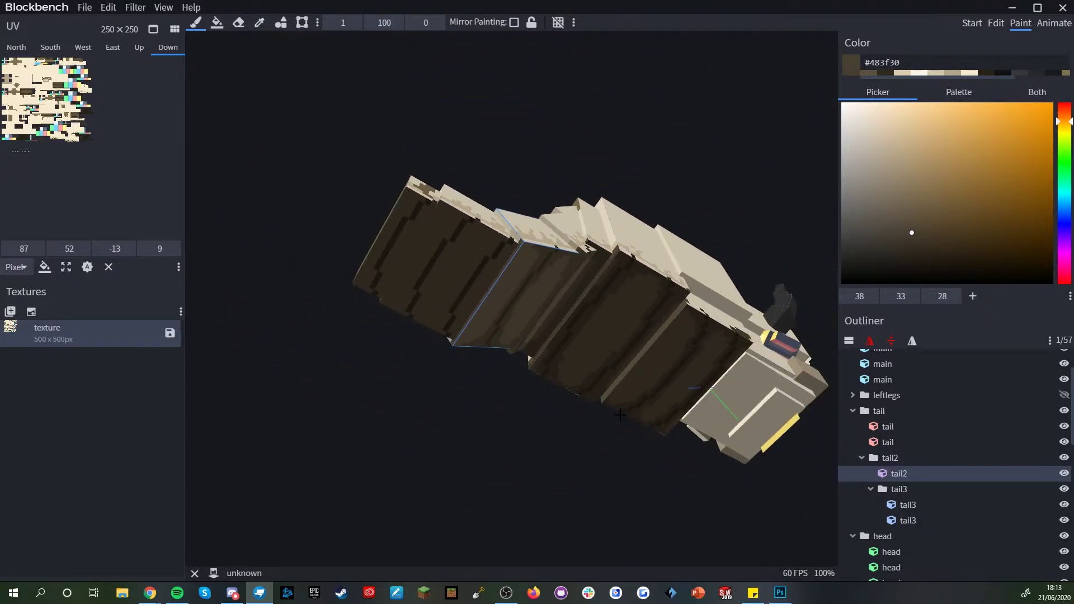
- Shade the strip between tail2 and the front dark stripe on the first tail3 cube's underside with #483f30
scroll(619, 415, up, 4)
middle_drag(604, 233, 659, 136)
scroll(686, 175, up, 1)
middle_drag(686, 175, 429, 315)
click(310, 320)
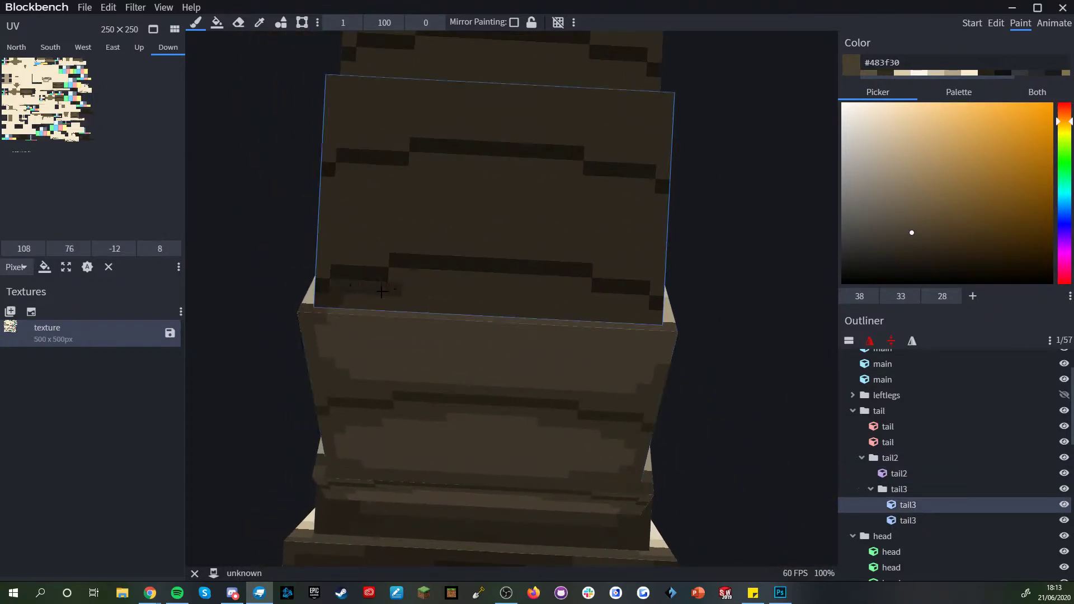
mouse_move(402, 278)
mouse_down()
mouse_move(537, 285)
mouse_move(479, 291)
mouse_up()
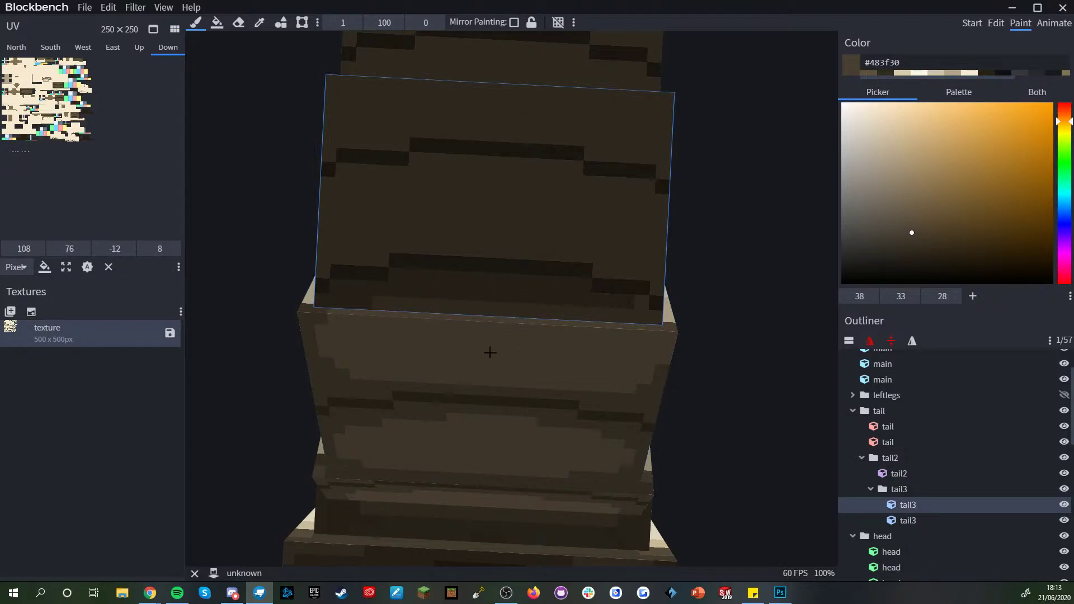
key(alt+Tab)
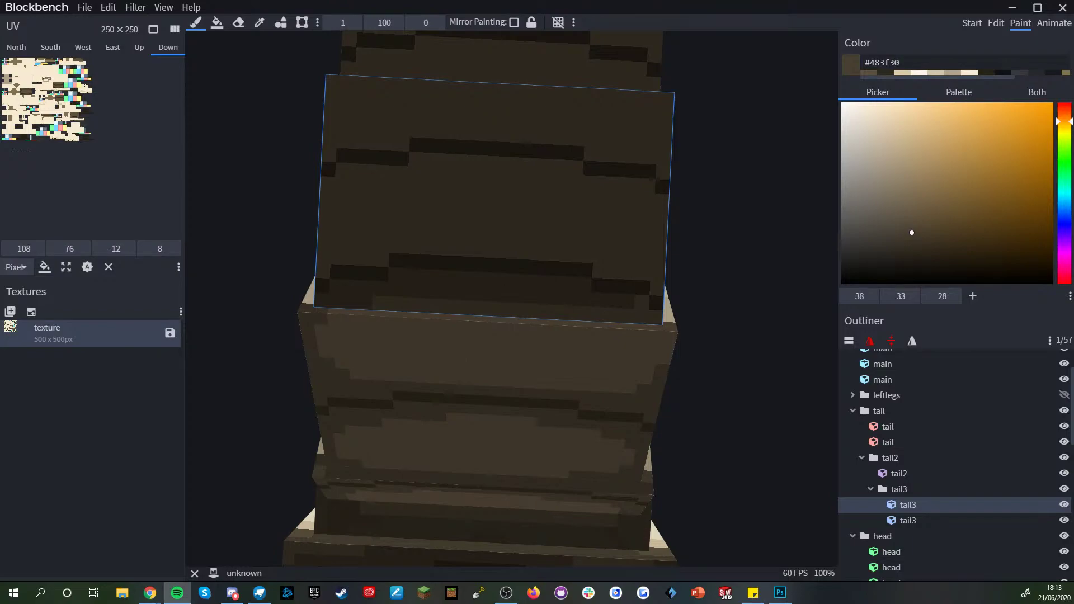
key(alt+Tab)
drag(694, 330, 595, 304)
mouse_move(653, 324)
mouse_down()
mouse_move(666, 352)
mouse_move(657, 338)
mouse_up()
scroll(659, 341, down, 5)
drag(707, 374, 727, 373)
scroll(658, 323, down, 2)
scroll(656, 322, down, 1)
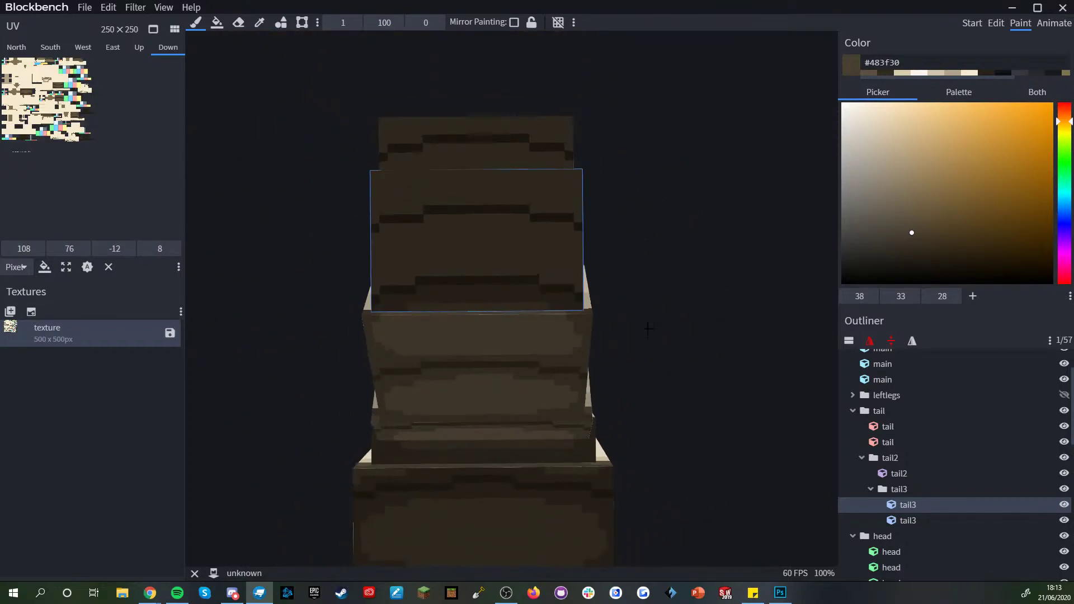
- Sample #5c513f and touch up the lighter patch on the rear half of the tail2 underside
alt+click(571, 346)
scroll(643, 336, down, 5)
drag(642, 335, 528, 393)
drag(565, 348, 484, 429)
scroll(484, 430, up, 8)
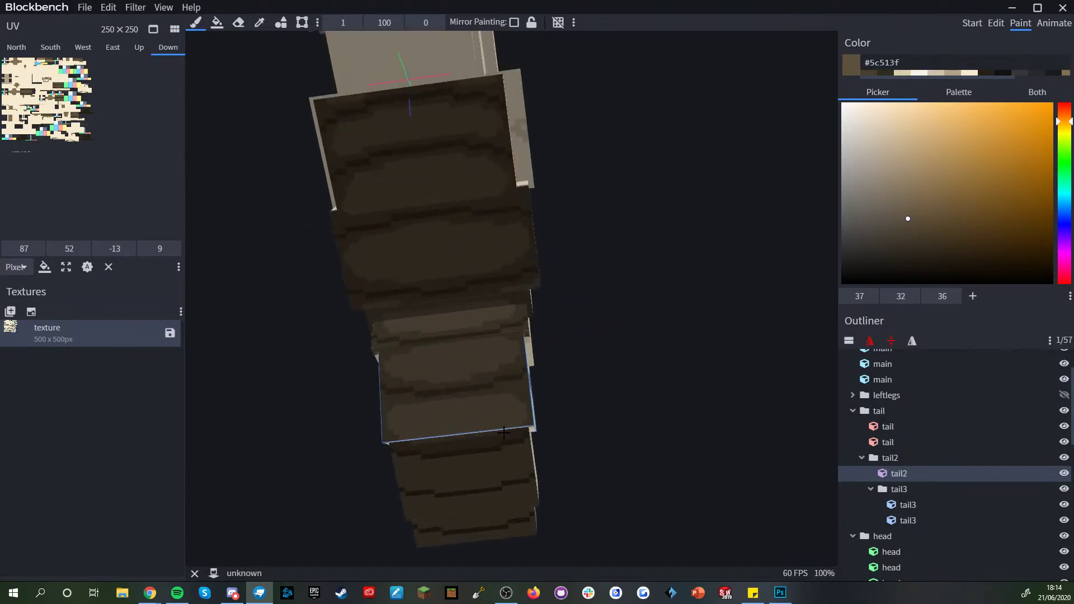
- Sample #483f30 and paint shading ahead of the rear dark stripe on the first tail3 cube's underside
right_drag(567, 376, 645, 281)
alt+click(619, 329)
right_drag(631, 335, 599, 180)
drag(599, 180, 403, 295)
click(403, 295)
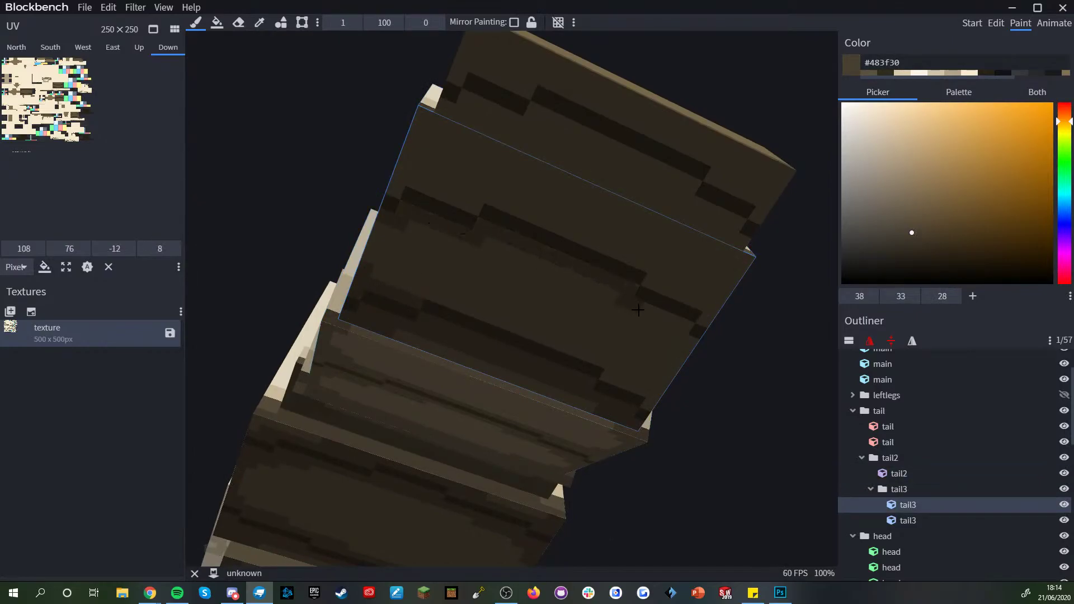
drag(713, 398, 685, 386)
scroll(649, 325, up, 3)
right_drag(646, 320, 626, 301)
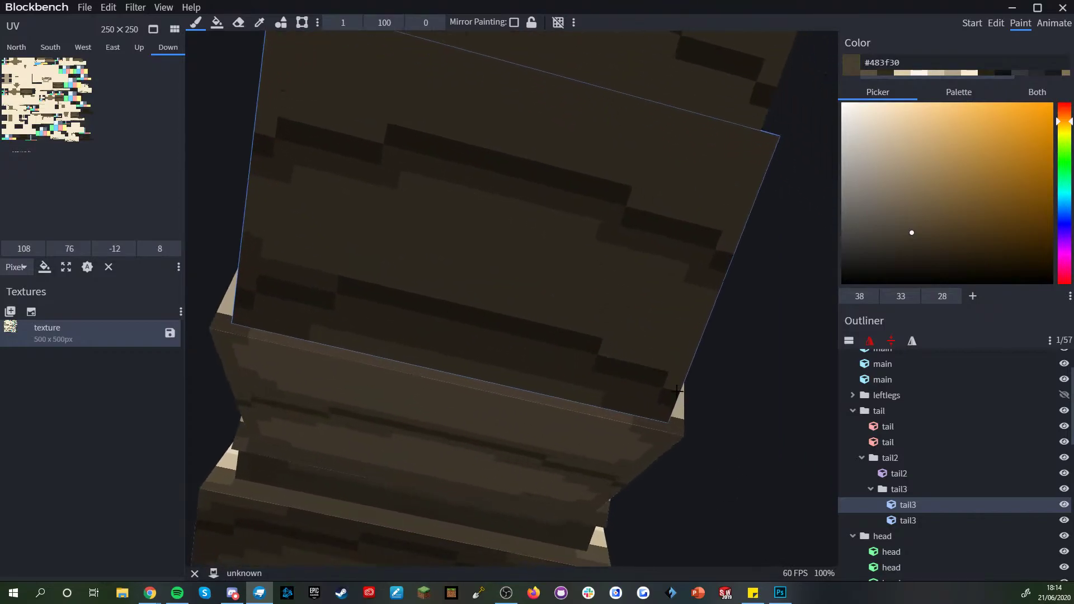
- Shade behind the front dark stripe on the first tail3 cube's underside, closing the outline of its middle section
drag(615, 351, 683, 343)
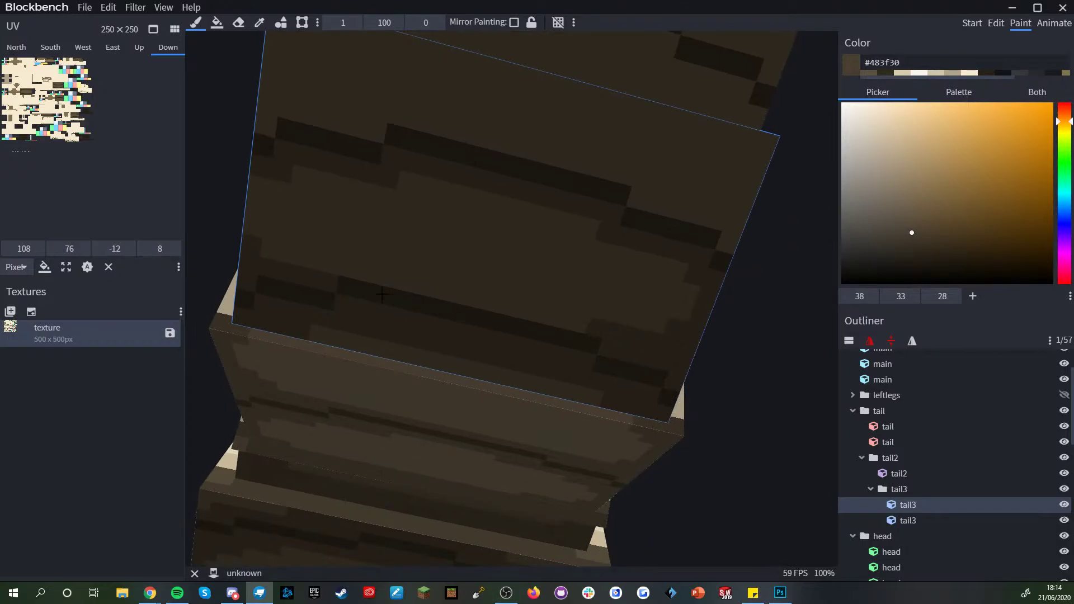
shift+drag(273, 256, 262, 225)
scroll(260, 184, down, 10)
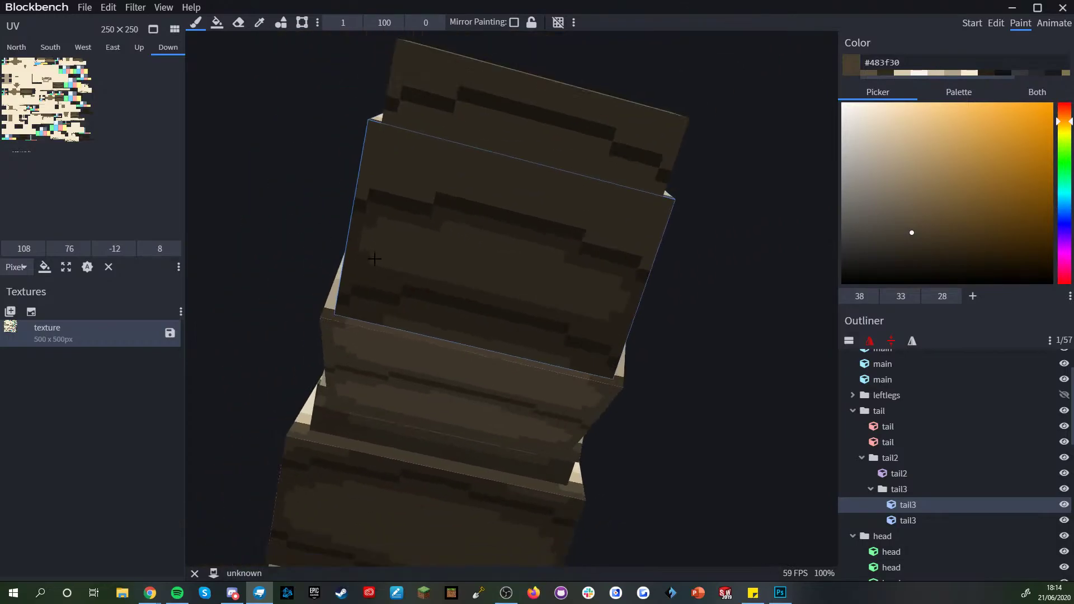
- Paint stepped shading behind the rear dark stripe and along both sides of the first tail3 cube's underside
drag(602, 350, 755, 432)
right_drag(606, 397, 562, 333)
scroll(561, 333, up, 5)
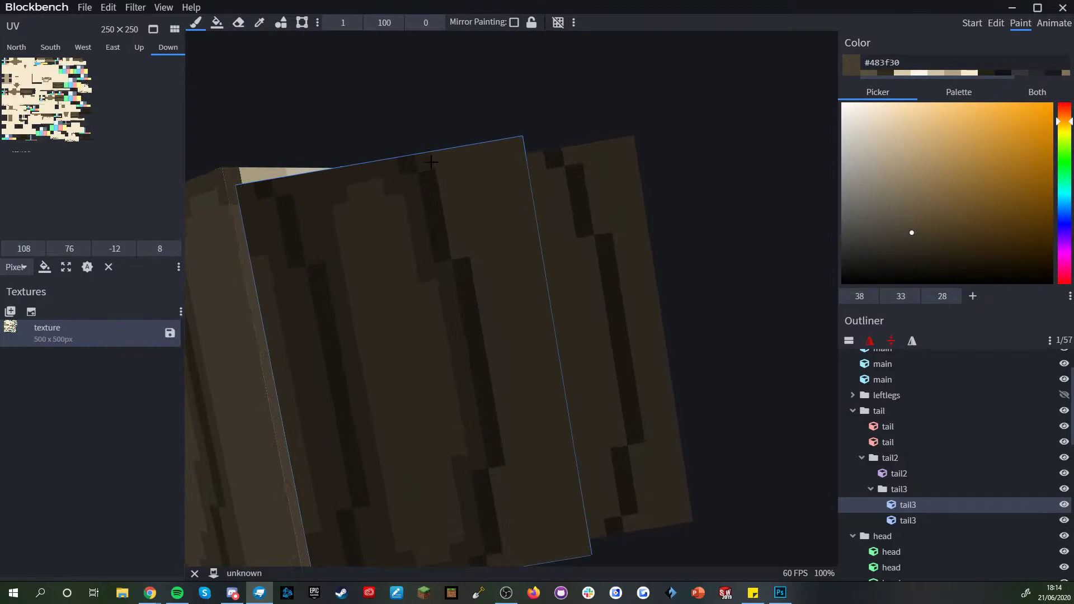
mouse_move(463, 152)
mouse_down()
mouse_move(456, 218)
mouse_move(470, 247)
mouse_up()
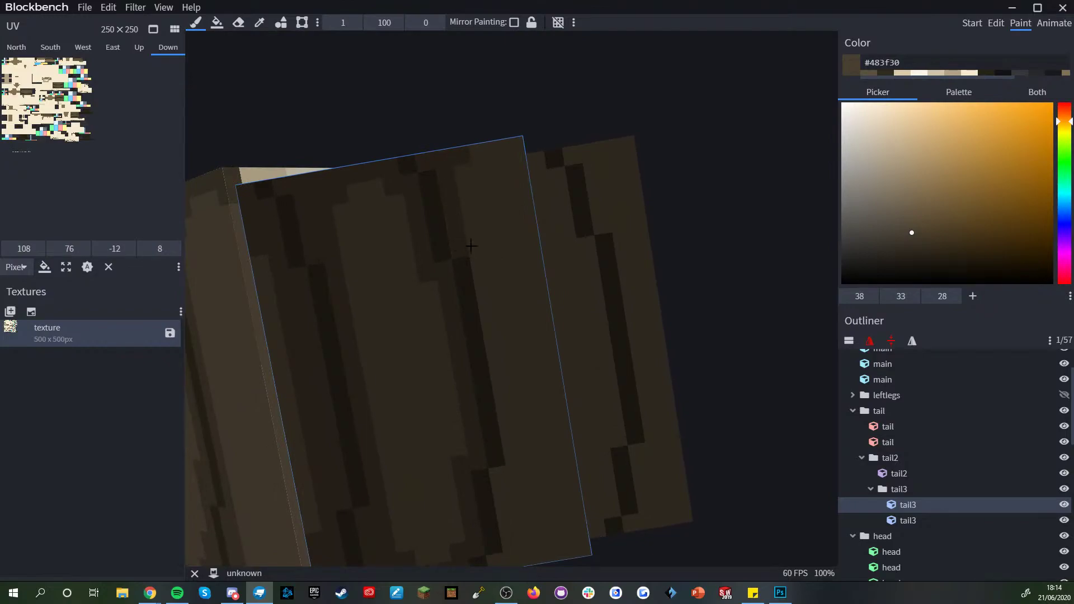
drag(499, 436, 520, 472)
right_drag(506, 482, 515, 383)
drag(513, 402, 526, 458)
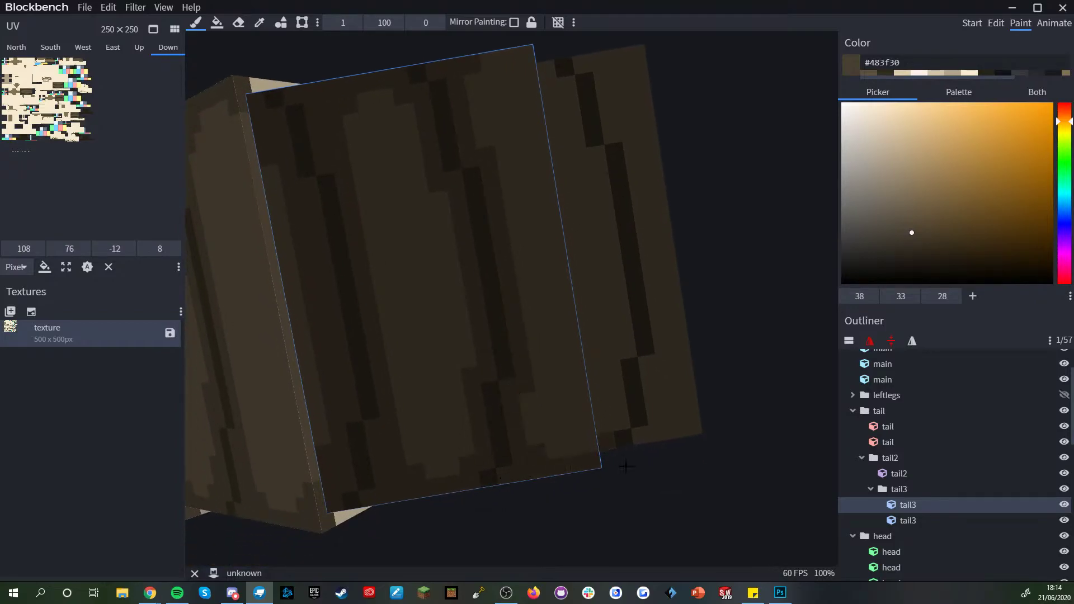
- Paint #483f30 shading ahead of the dark stripe on the underside of the last tail3 cube
drag(626, 465, 637, 365)
click(692, 188)
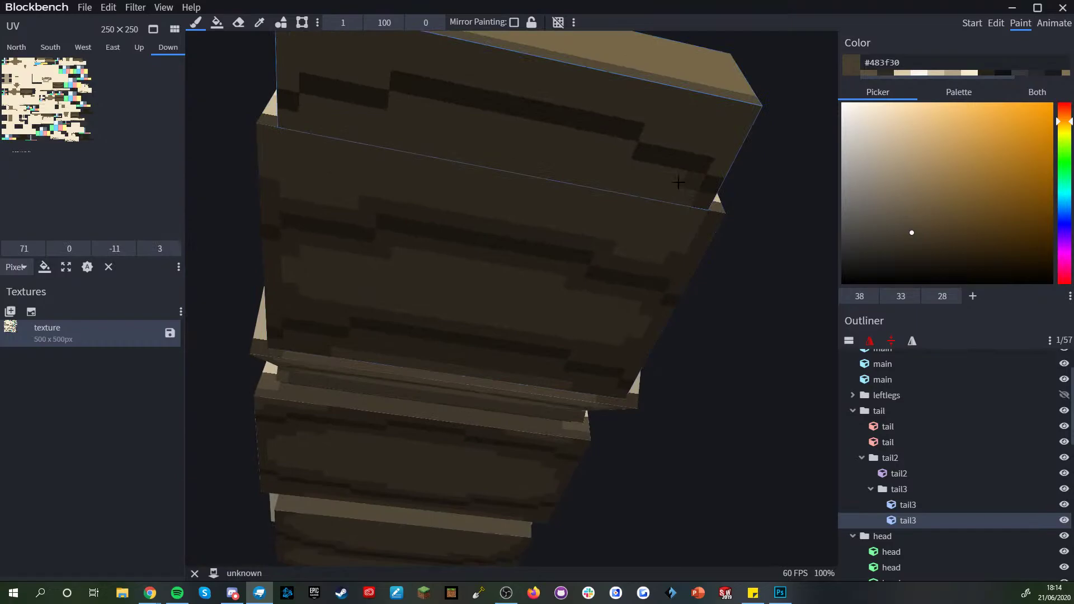
shift+click(393, 111)
mouse_move(308, 117)
mouse_down()
mouse_move(261, 170)
mouse_move(302, 224)
mouse_move(334, 156)
mouse_move(377, 263)
mouse_move(711, 143)
mouse_up()
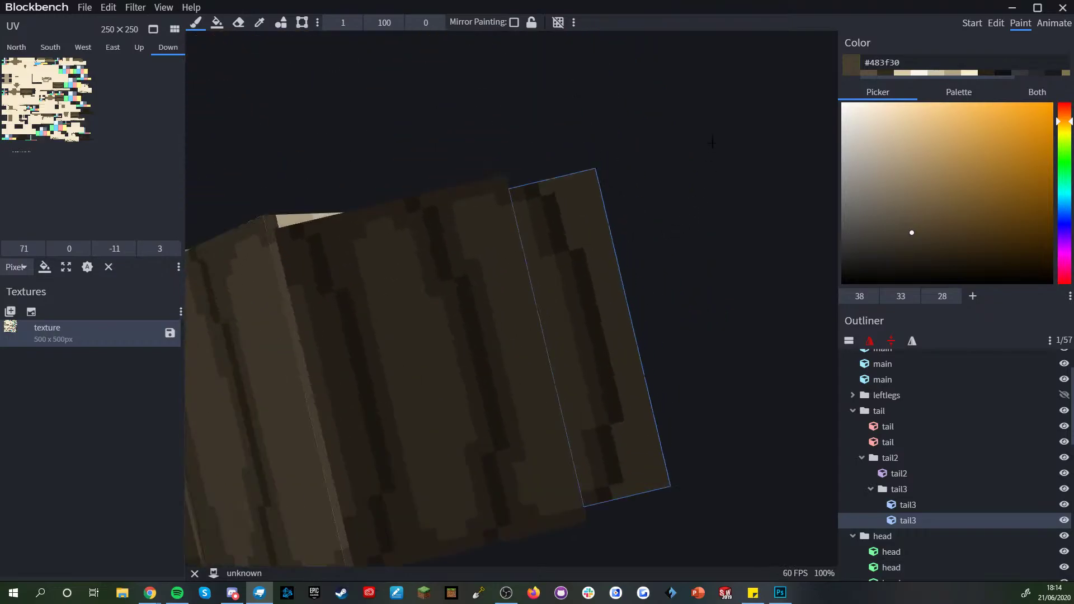
- Shade the side edges, outer corners and rear of the dark stripe on the last tail3 cube's underside
click(465, 204)
scroll(560, 409, down, 3)
middle_drag(573, 457, 475, 207)
click(484, 200)
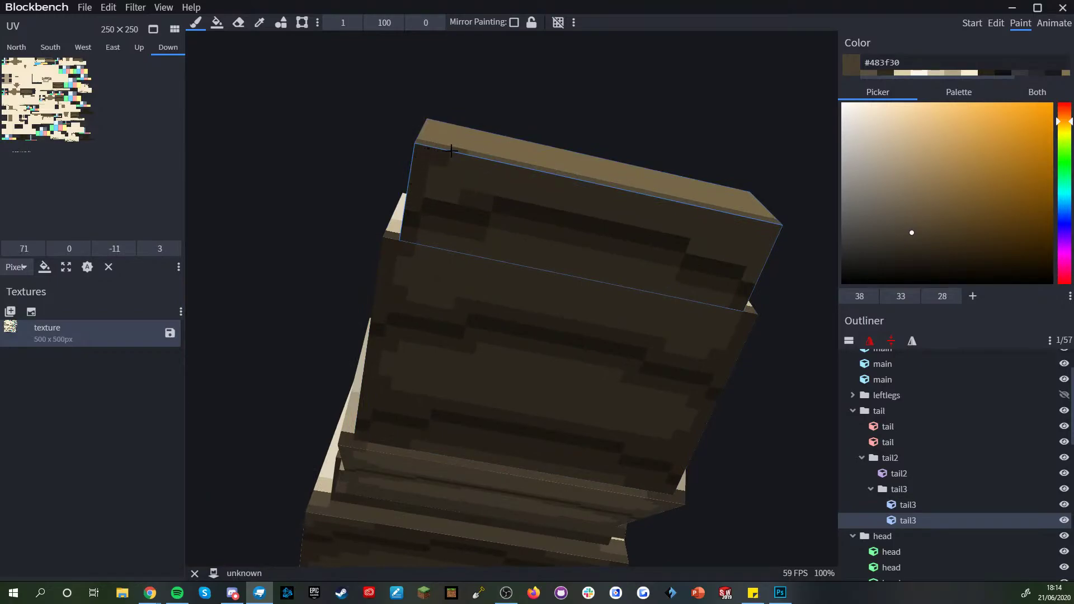
mouse_move(553, 119)
middle_down()
mouse_move(580, 175)
mouse_move(526, 210)
middle_up()
key(c)
alt+click(526, 210)
click(491, 216)
alt+click(495, 238)
drag(580, 374, 542, 356)
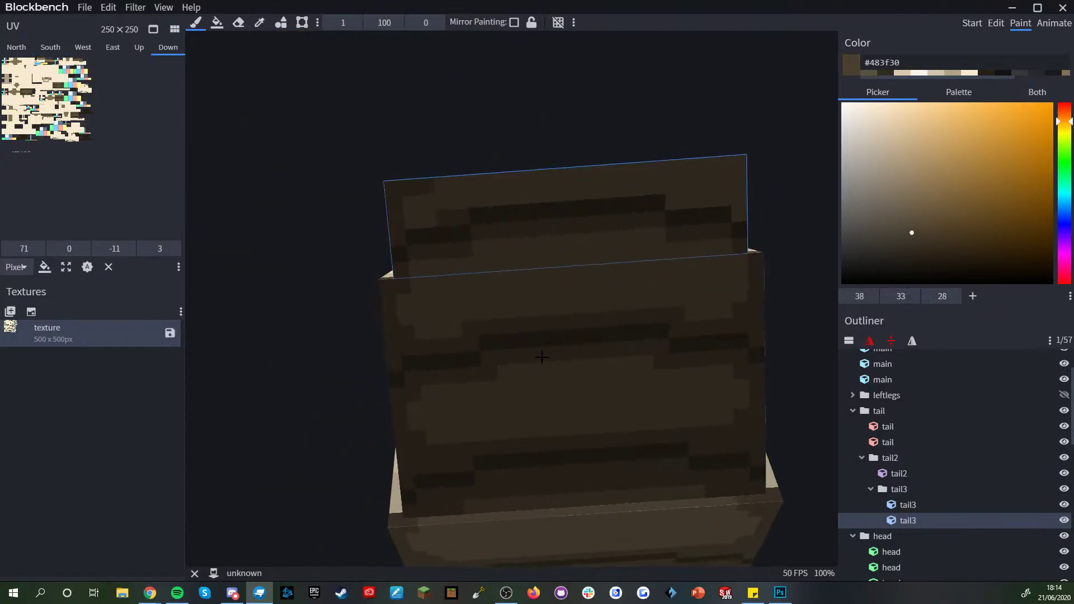
right_drag(734, 232, 689, 240)
drag(682, 209, 634, 208)
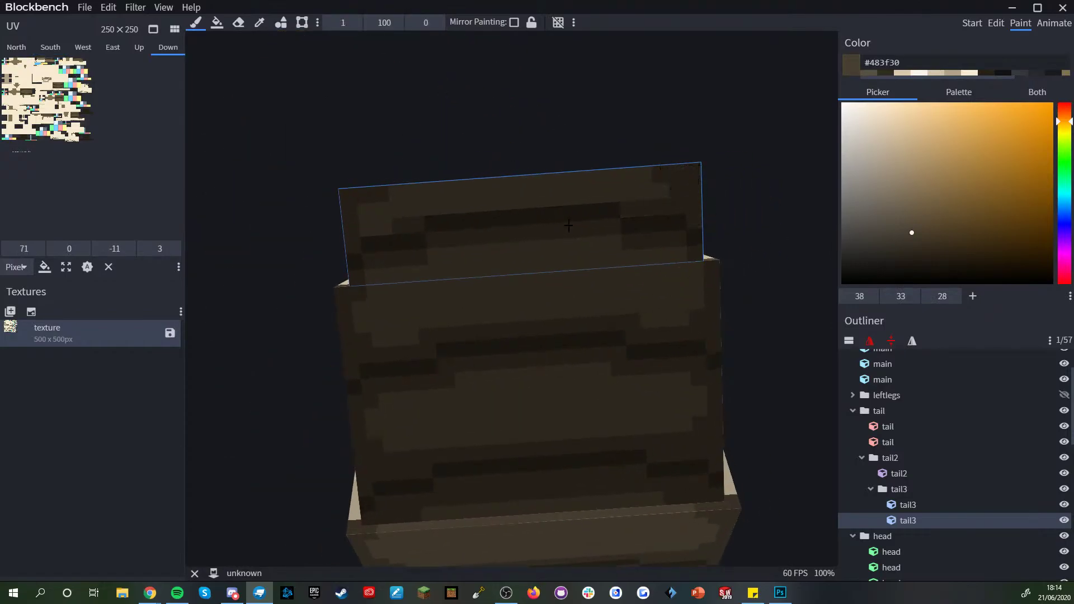
- Examine the whole model from the tail, side and front, ending at the lower jaw
scroll(592, 219, down, 2)
scroll(393, 239, down, 5)
middle_drag(402, 248, 506, 417)
click(177, 592)
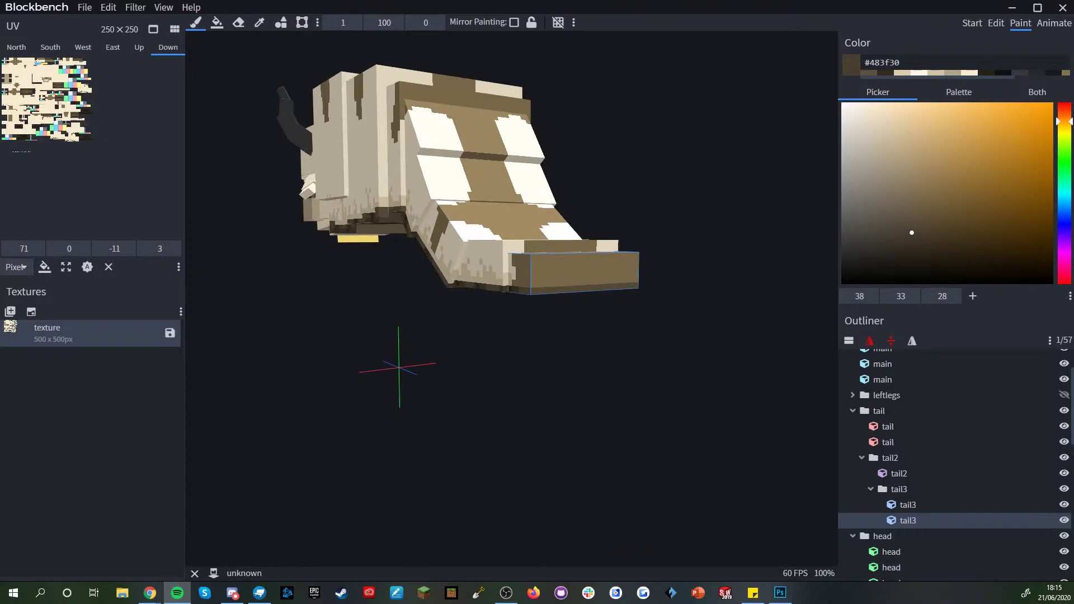
scroll(481, 436, down, 3)
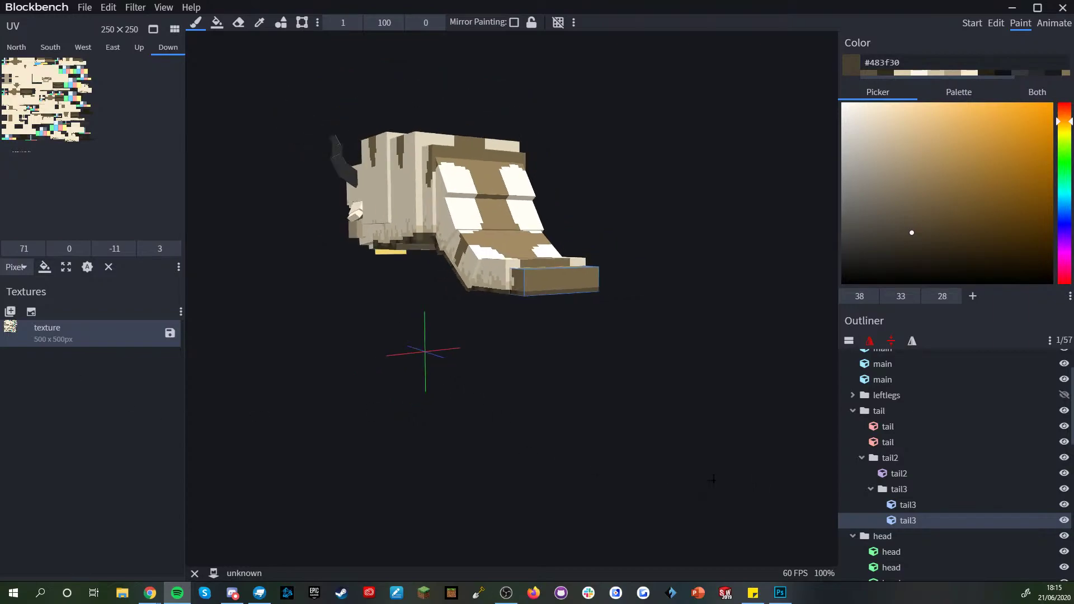
scroll(889, 475, down, 5)
scroll(892, 475, down, 3)
click(907, 528)
drag(546, 390, 577, 429)
scroll(503, 387, up, 4)
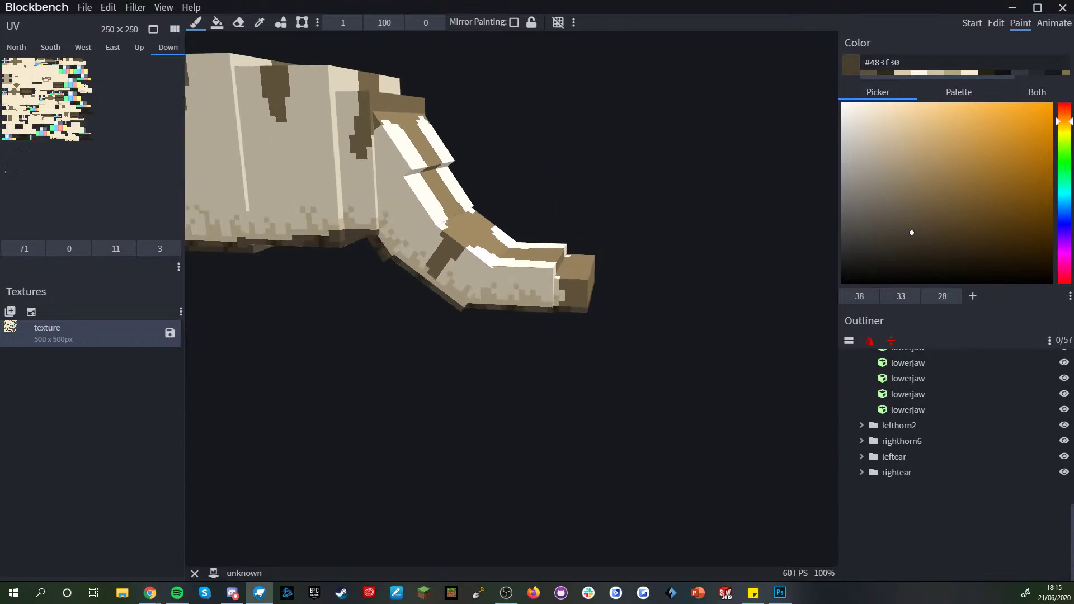
drag(354, 304, 656, 404)
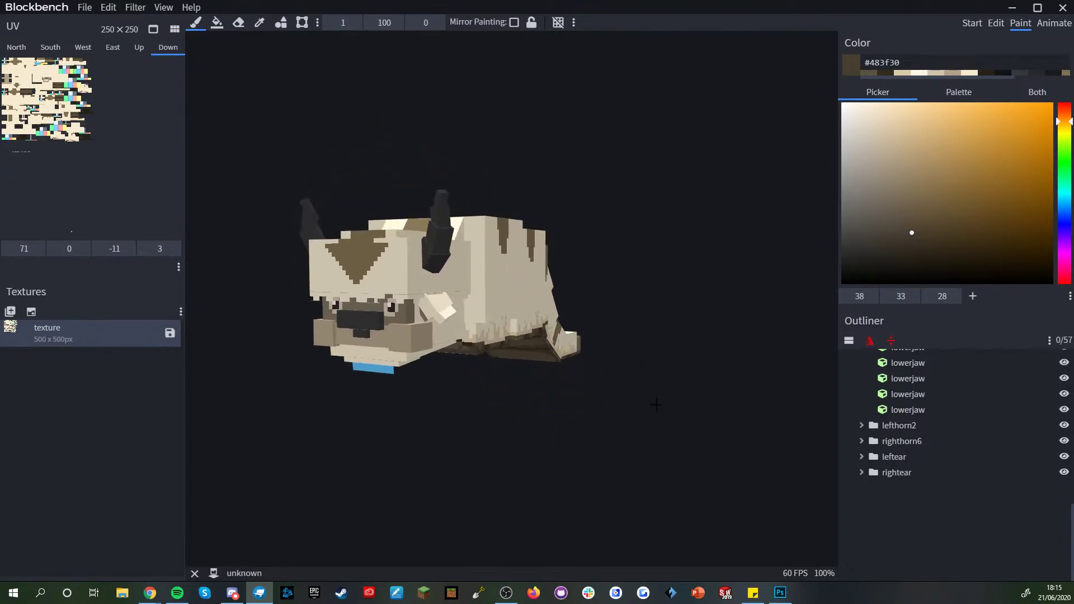
right_drag(458, 414, 560, 396)
scroll(558, 395, up, 5)
right_drag(561, 436, 546, 374)
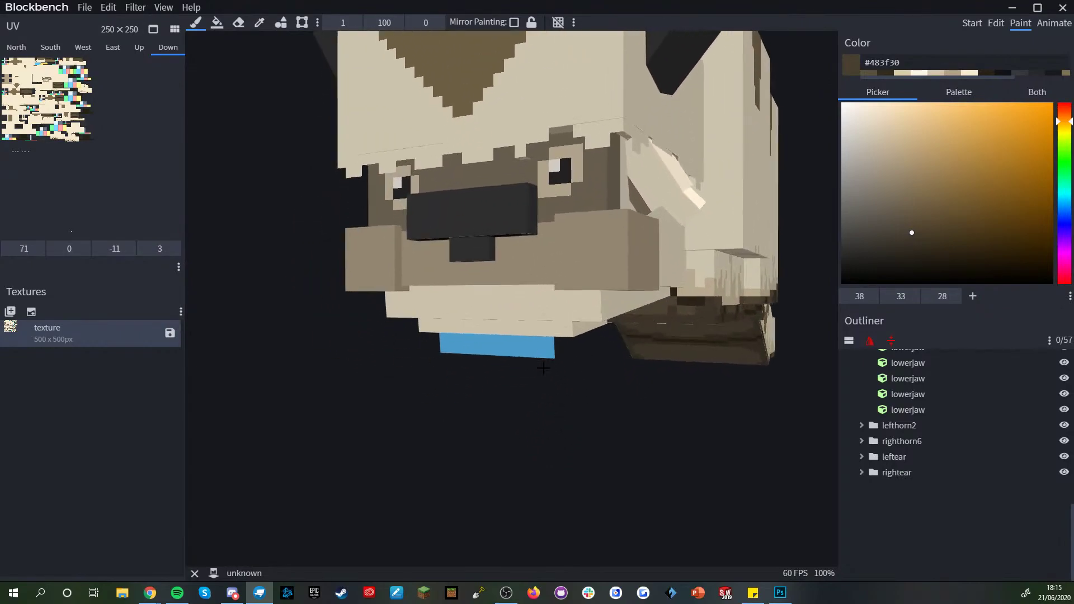
- Undo the stray paint on the lower jaw, sample #f6ebd1 and paint fur tufts on the lowest lowerjaw cube's front face
click(538, 352)
key(ctrl+z)
alt+click(503, 312)
drag(500, 459, 563, 419)
mouse_move(586, 308)
mouse_down()
mouse_move(525, 313)
mouse_move(638, 328)
mouse_up()
click(487, 314)
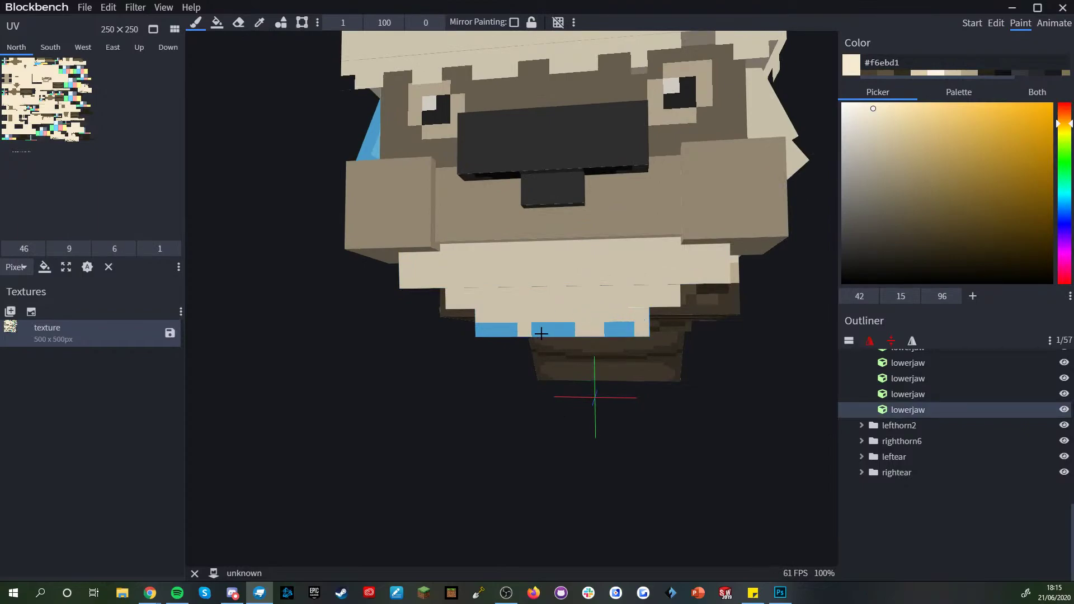
click(495, 329)
scroll(546, 433, up, 2)
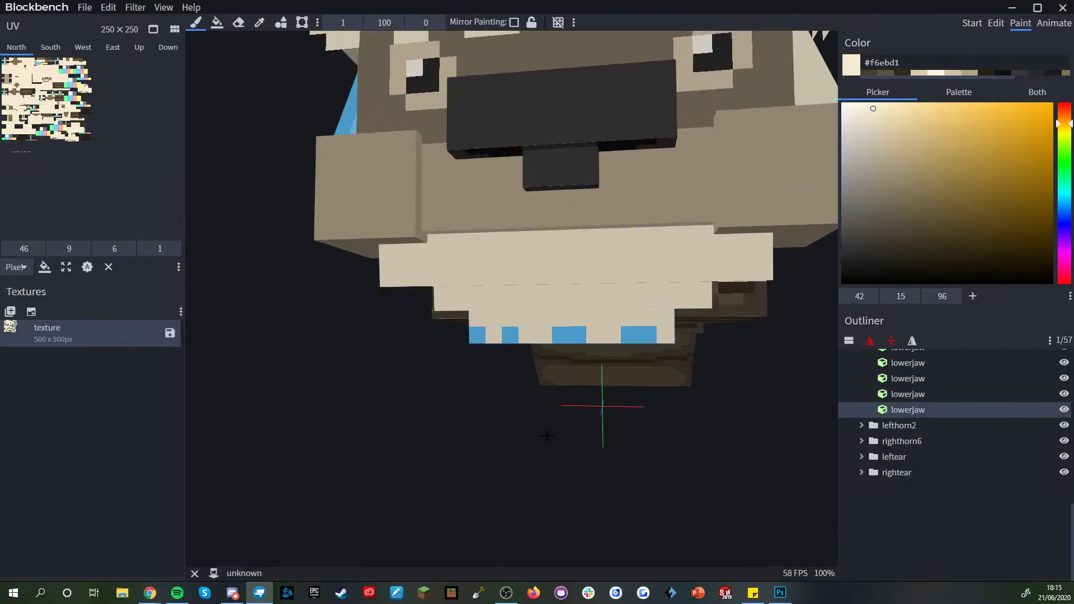
- Erase the blue pixels between the fur tufts on the lowest lowerjaw cube's front face
click(238, 23)
drag(551, 334, 644, 335)
scroll(553, 418, down, 5)
mouse_move(552, 417)
mouse_down()
mouse_move(458, 401)
mouse_move(338, 421)
mouse_move(510, 367)
mouse_up()
scroll(498, 373, up, 6)
drag(353, 20, 386, 35)
drag(464, 296, 429, 295)
drag(442, 359, 679, 381)
scroll(626, 382, down, 3)
drag(338, 21, 102, 5)
click(954, 517)
scroll(503, 361, down, 3)
mouse_move(503, 361)
mouse_down()
mouse_move(528, 349)
mouse_move(533, 314)
mouse_up()
scroll(533, 314, up, 3)
click(521, 304)
scroll(520, 306, up, 3)
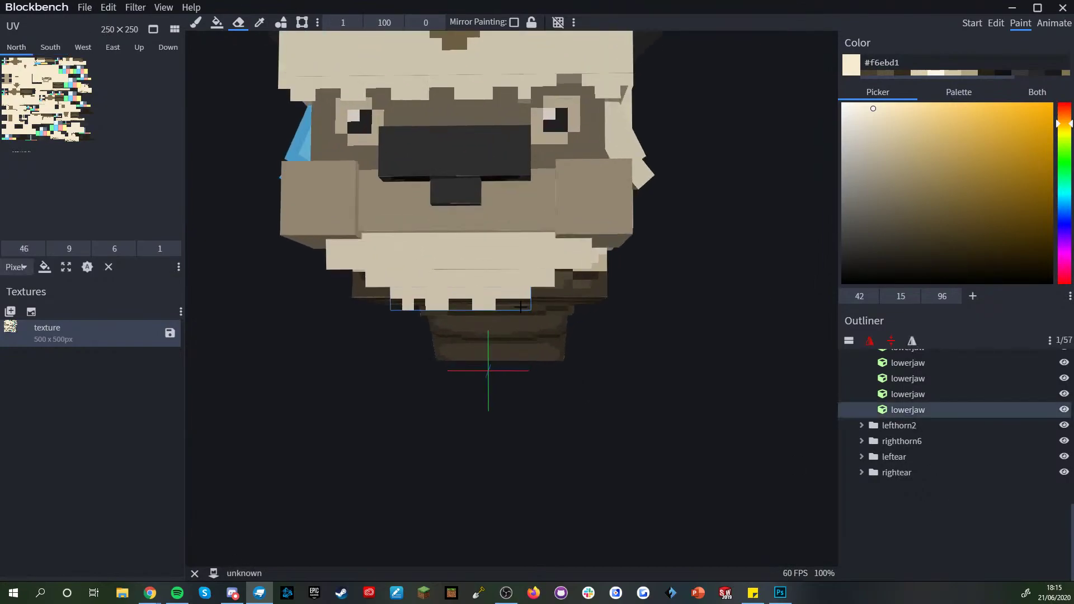
- Return to the paint brush and clear the lower jaw cube selection
scroll(515, 297, down, 3)
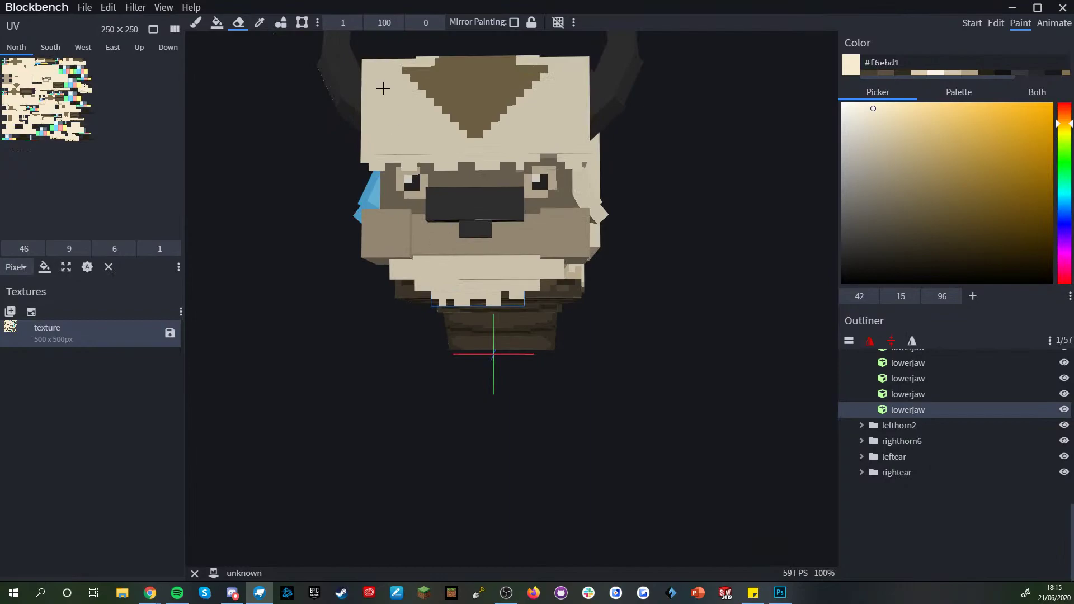
click(195, 22)
click(803, 439)
scroll(649, 395, down, 3)
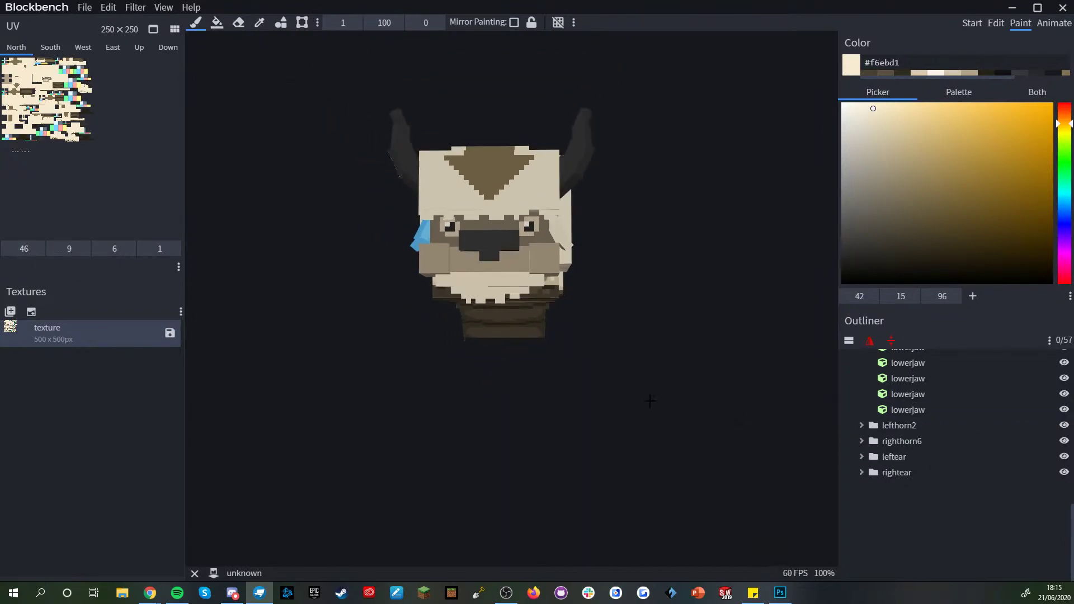
- Erase the leftover pixels around the fur tufts on the lowest lowerjaw cube, restore the paint brush and clear the selection
scroll(508, 376, up, 5)
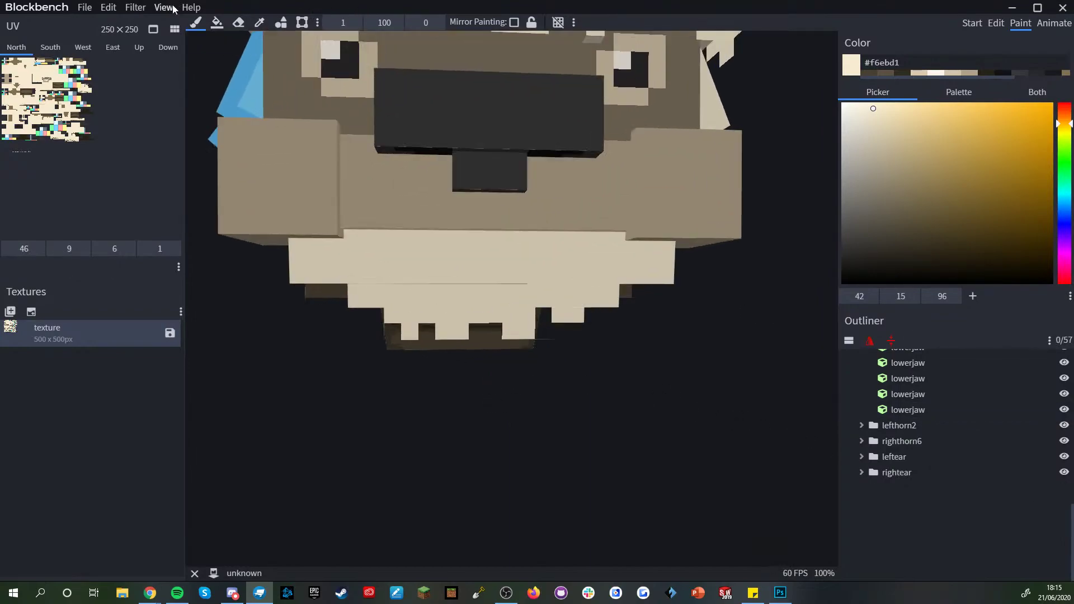
click(240, 24)
drag(450, 442, 446, 359)
click(421, 279)
drag(451, 278, 577, 421)
click(195, 23)
click(1027, 575)
- Examine the whole model from the front and side, ending at the belly edge and lower jaw
scroll(604, 425, down, 3)
right_drag(544, 394, 594, 424)
drag(595, 424, 513, 426)
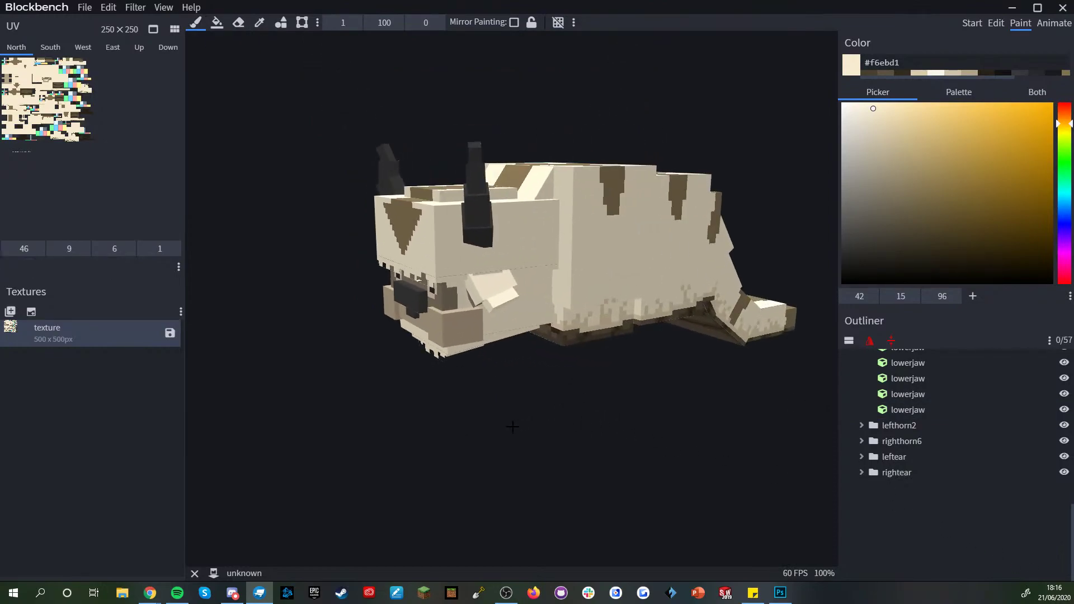
scroll(538, 417, down, 3)
right_drag(529, 399, 495, 373)
scroll(513, 387, down, 3)
scroll(500, 388, up, 5)
drag(501, 388, 562, 370)
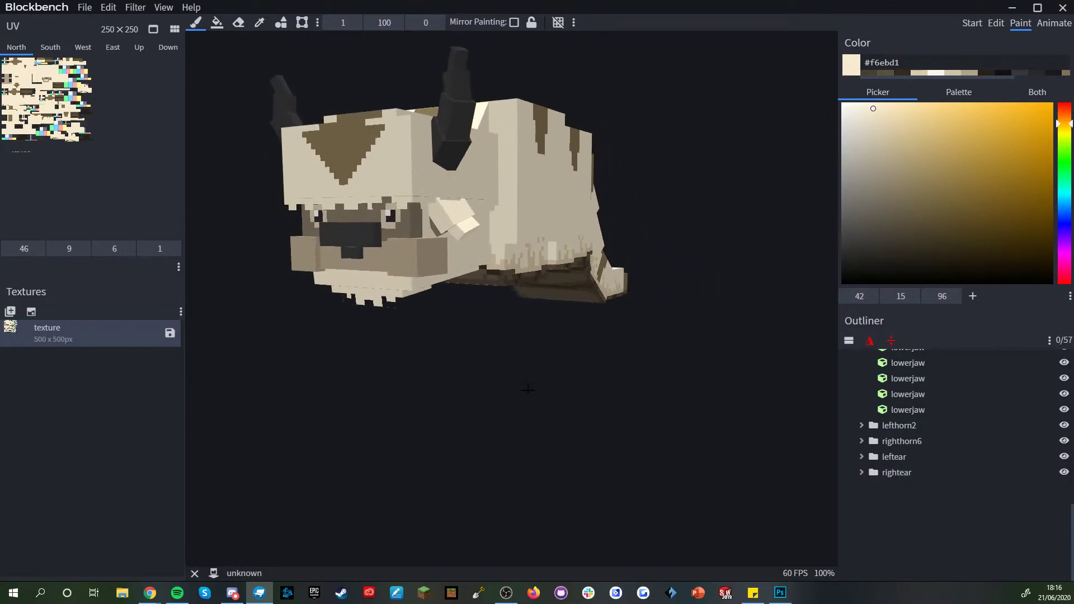
scroll(534, 383, down, 2)
right_drag(496, 388, 512, 395)
mouse_move(511, 395)
mouse_down()
mouse_move(557, 394)
mouse_move(525, 377)
mouse_move(406, 386)
mouse_up()
scroll(415, 358, up, 5)
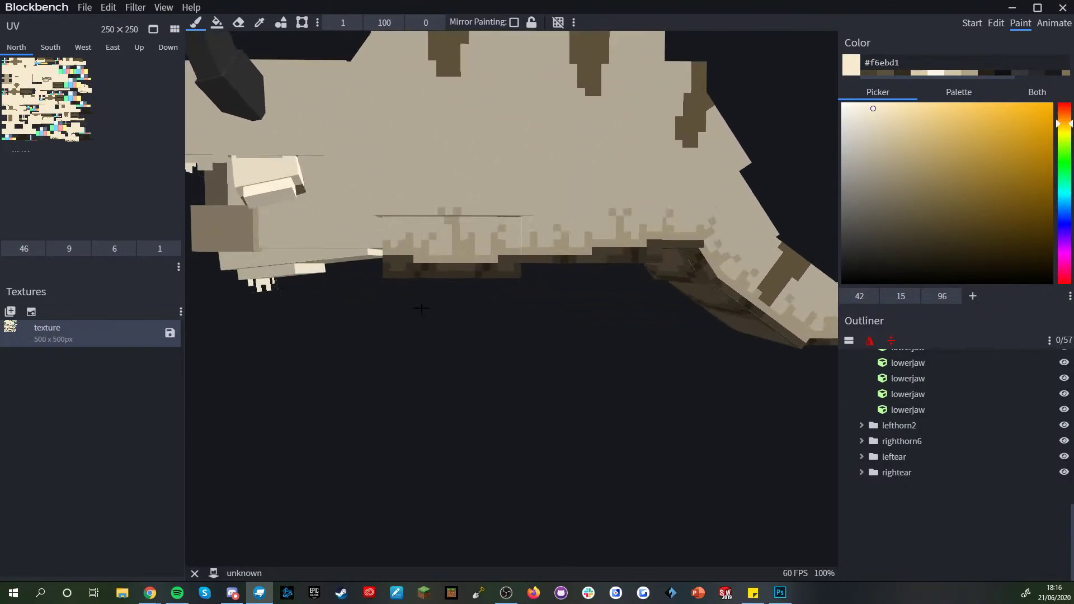
- Sample #dcccaa from the belly shading and paint the first shading pixels on the upper lowerjaw cube's west face
alt+click(424, 249)
right_drag(426, 249, 576, 330)
drag(531, 402, 486, 428)
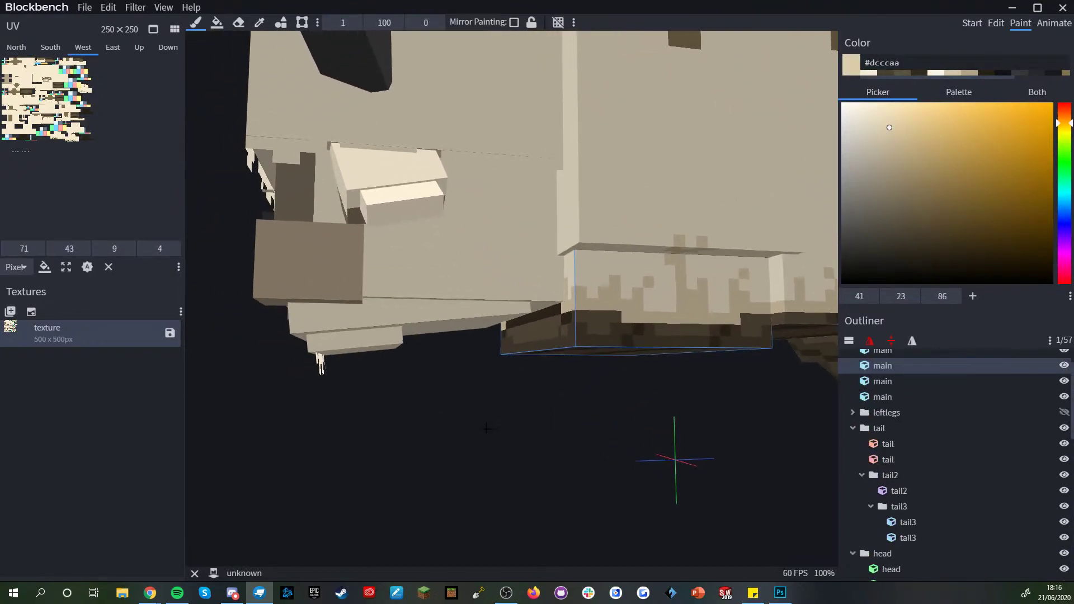
right_drag(487, 429, 510, 412)
drag(509, 411, 528, 417)
drag(457, 318, 434, 309)
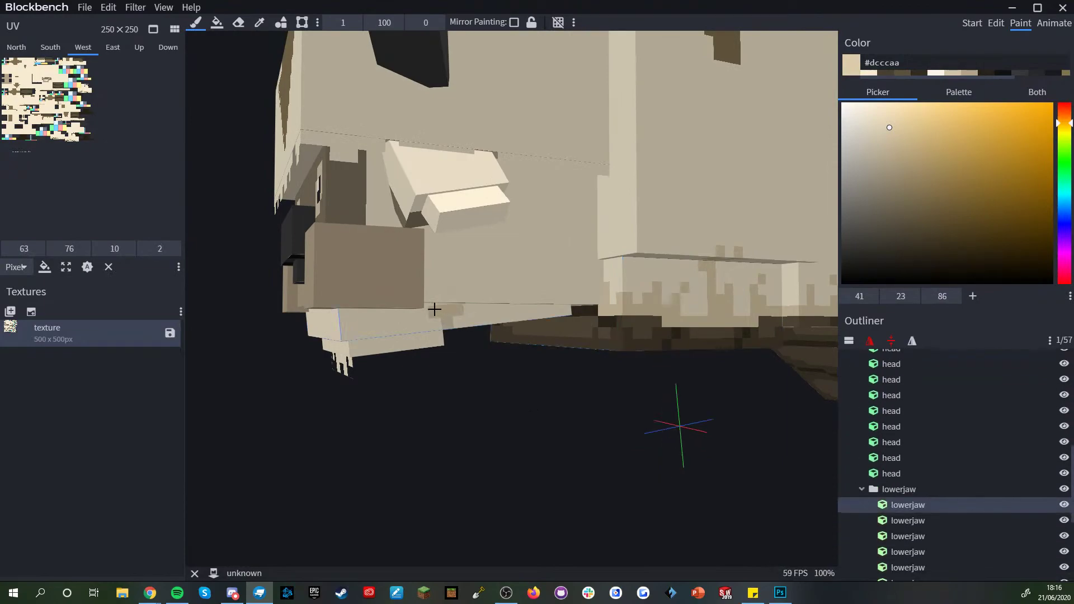
scroll(462, 343, down, 2)
scroll(450, 391, up, 2)
scroll(372, 276, up, 2)
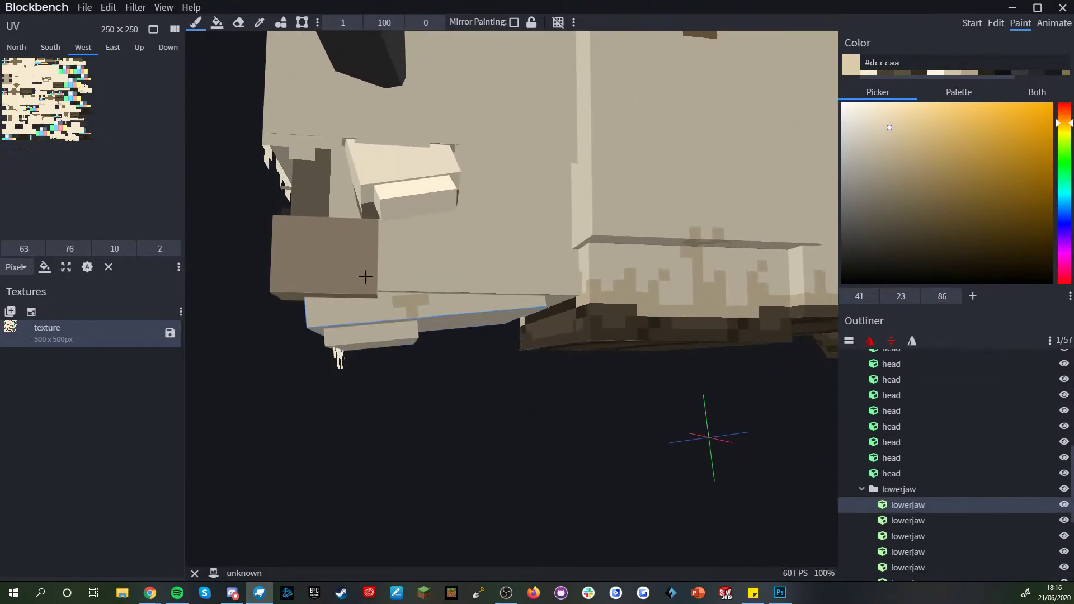
- Continue the jagged #dcccaa shading along the upper lowerjaw cube's west face and around the corner onto its front face
scroll(385, 367, up, 1)
scroll(384, 367, up, 2)
right_drag(384, 367, 446, 365)
mouse_move(443, 290)
mouse_down()
mouse_move(428, 321)
mouse_move(412, 318)
mouse_move(416, 304)
mouse_move(480, 291)
mouse_move(571, 309)
mouse_move(670, 304)
mouse_up()
drag(412, 328, 357, 330)
drag(370, 408, 406, 404)
drag(424, 304, 415, 317)
mouse_move(498, 417)
mouse_down()
mouse_move(593, 451)
mouse_move(649, 440)
mouse_move(597, 364)
mouse_move(539, 330)
mouse_up()
mouse_move(572, 454)
mouse_down()
mouse_move(595, 433)
mouse_move(592, 271)
mouse_up()
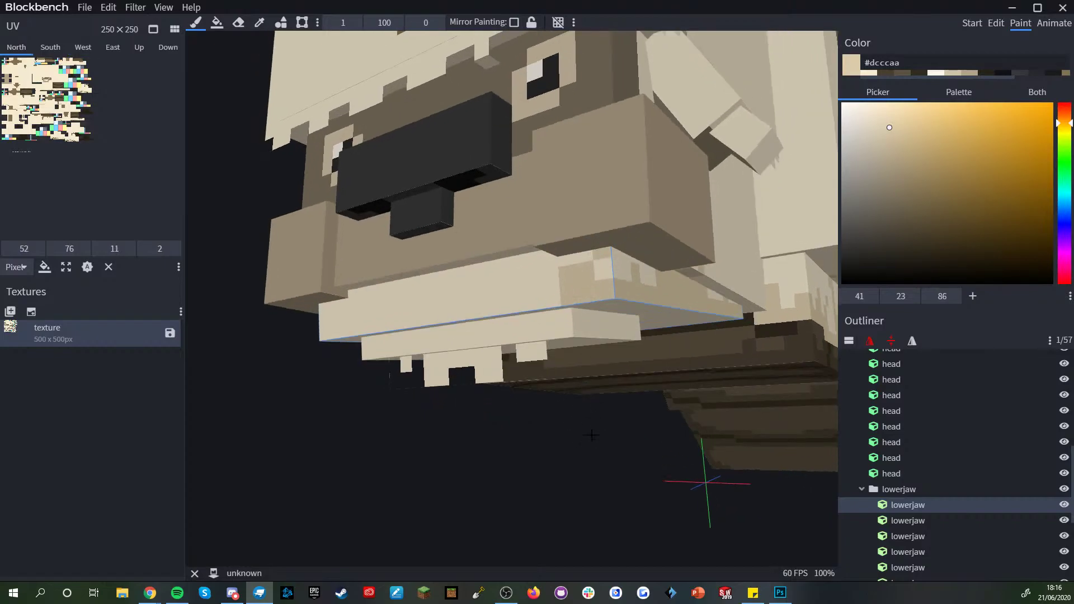
- Sample #b2a288 and paint the underside of the head above the lower jaw with a larger brush
drag(591, 431, 617, 451)
alt+click(585, 248)
drag(425, 489, 388, 291)
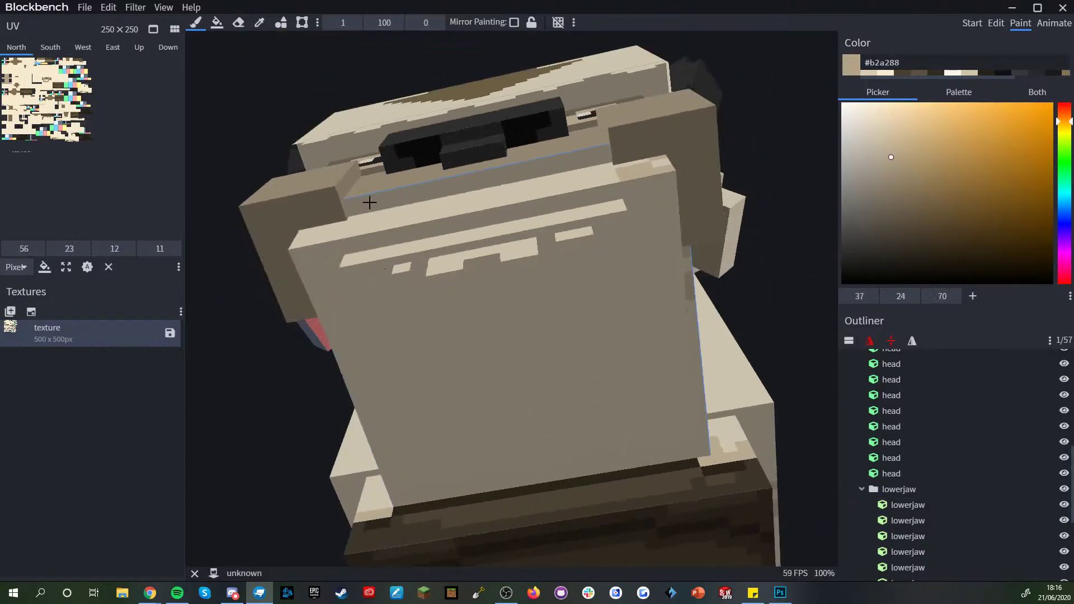
click(357, 24)
click(357, 24)
click(360, 205)
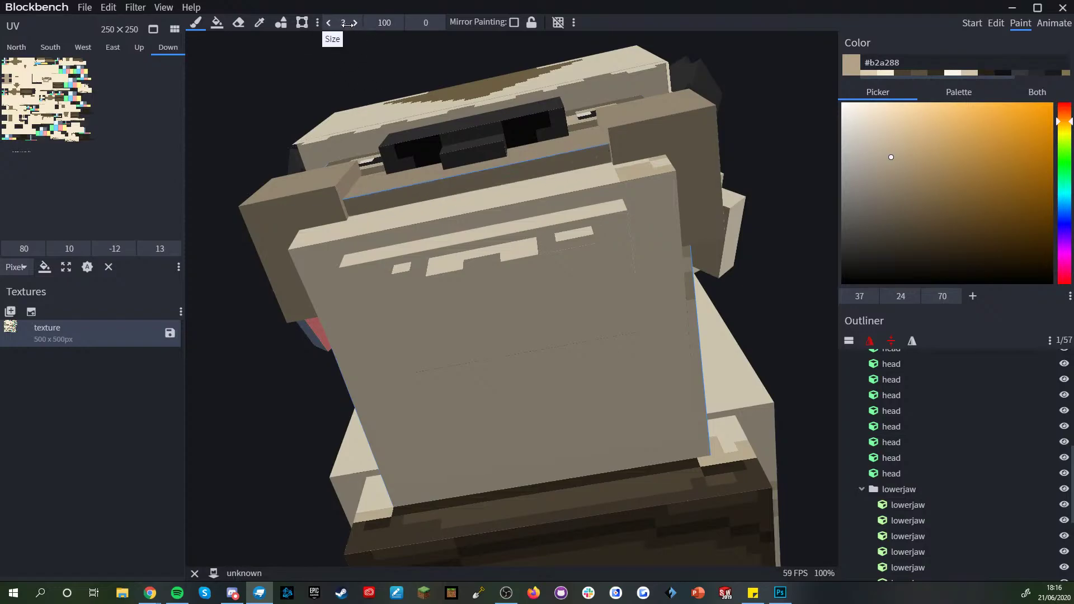
- Sample #dcccaa from the jaw shading and extend the jagged shading across the upper lowerjaw cube's front face
key(c)
alt+click(630, 170)
mouse_move(748, 330)
mouse_down()
mouse_move(762, 412)
mouse_move(755, 378)
mouse_up()
drag(635, 347, 454, 332)
- Sample #5c513f from the dark lower band on the front belly cube's west face
scroll(476, 327, down, 4)
drag(640, 442, 534, 442)
scroll(674, 481, down, 7)
scroll(661, 466, up, 10)
scroll(552, 453, down, 6)
scroll(683, 423, up, 6)
alt+click(700, 307)
scroll(701, 307, down, 6)
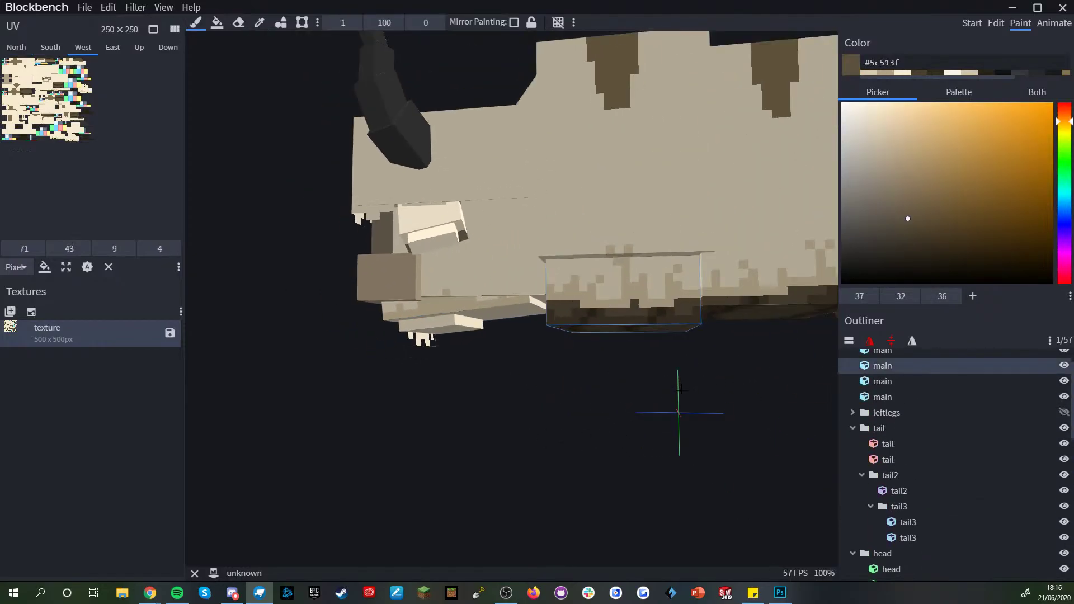
- Sample #dcccaa from the belly shading and paint a light pixel into the front belly cube's dark lower band
right_drag(662, 433, 583, 438)
drag(582, 438, 594, 445)
mouse_move(417, 464)
mouse_down()
mouse_move(706, 485)
mouse_move(470, 463)
mouse_up()
scroll(470, 463, up, 6)
key(alt)
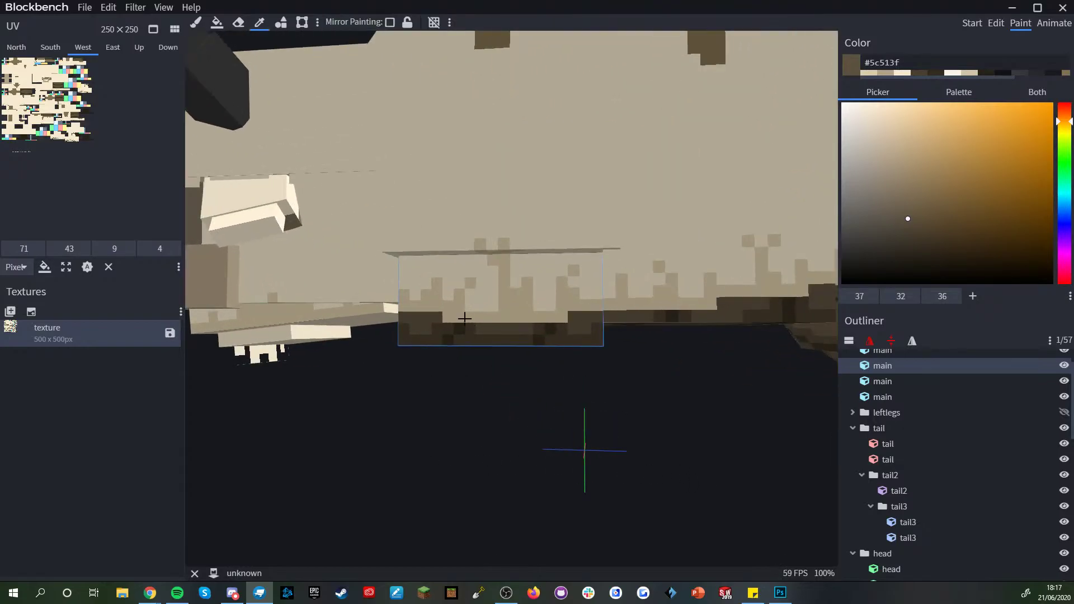
alt+click(465, 319)
click(462, 328)
- Paint single #dcccaa pixels into the dark lower bands of the rear belly cube and the tail2 cube, clearing the selection
scroll(504, 358, down, 6)
drag(563, 390, 569, 398)
scroll(599, 412, down, 5)
scroll(623, 408, up, 5)
right_drag(623, 408, 596, 406)
click(601, 318)
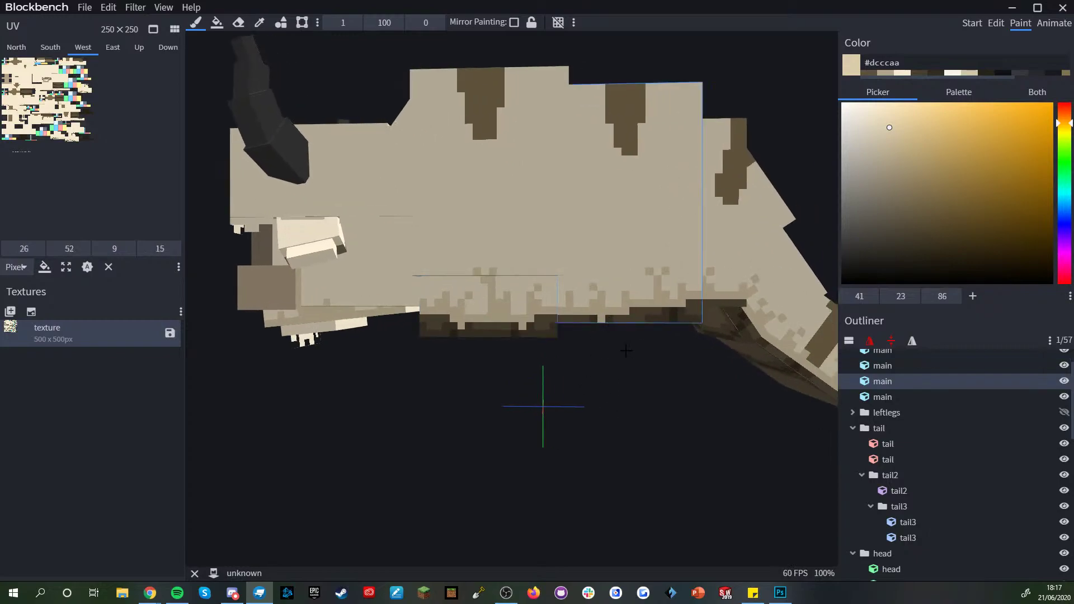
right_drag(632, 349, 583, 313)
right_drag(614, 374, 628, 331)
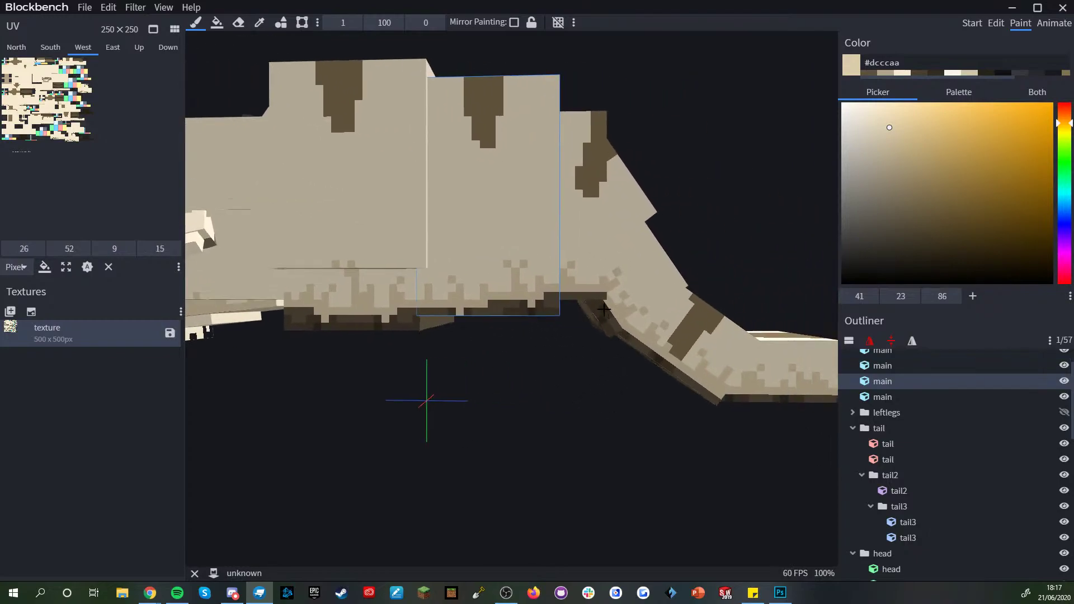
scroll(652, 355, down, 3)
scroll(873, 534, down, 5)
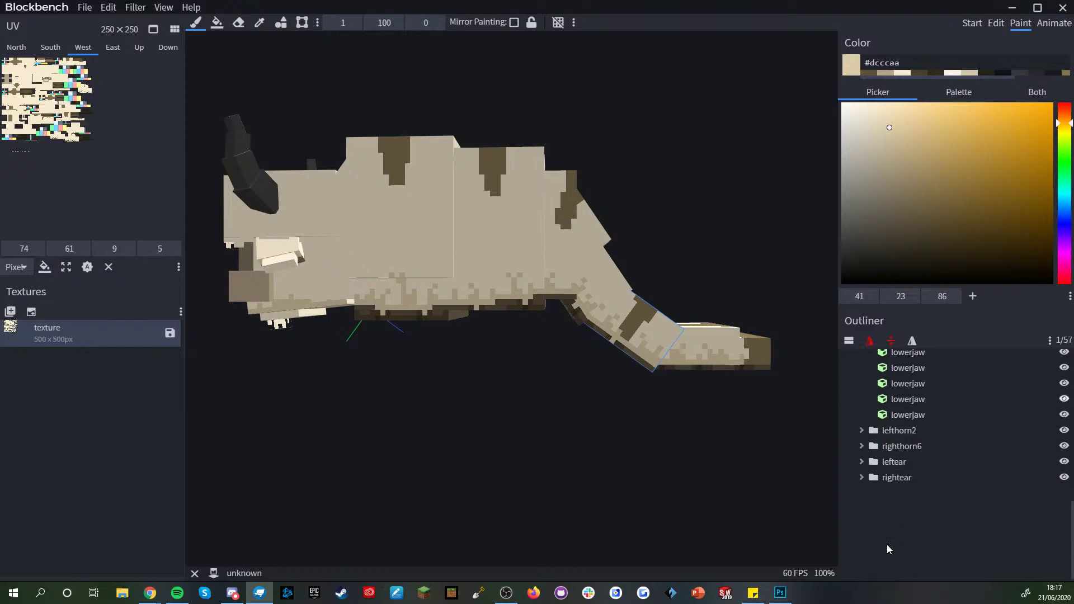
click(887, 546)
- Paint a single #dcccaa pixel into the dark lower band of the larger tail3 cube's west face
mouse_move(586, 440)
mouse_down()
mouse_move(635, 442)
mouse_move(599, 443)
mouse_up()
scroll(626, 441, down, 3)
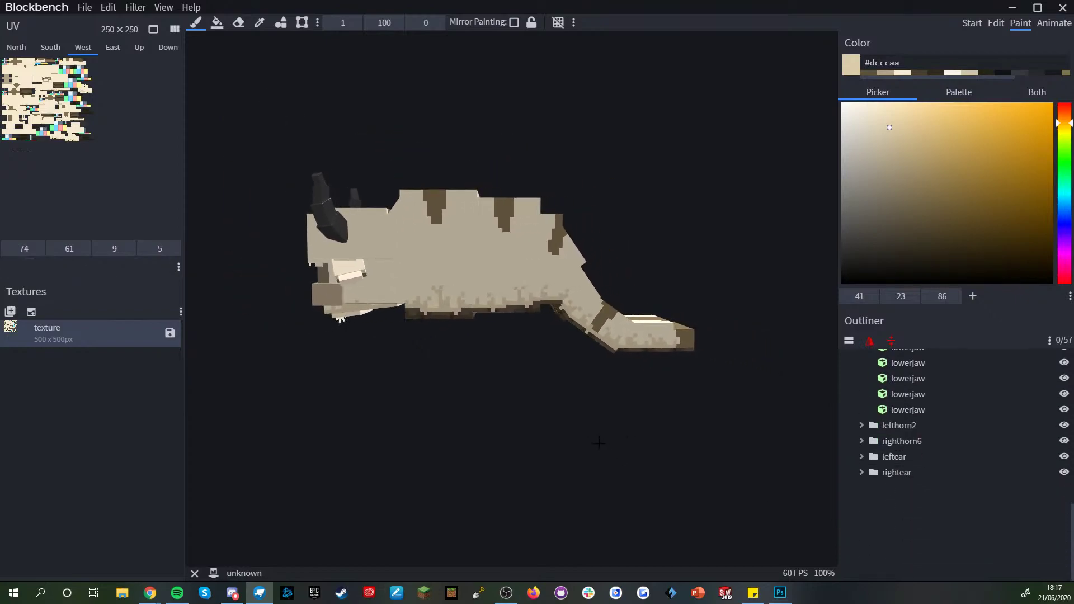
scroll(458, 376, up, 6)
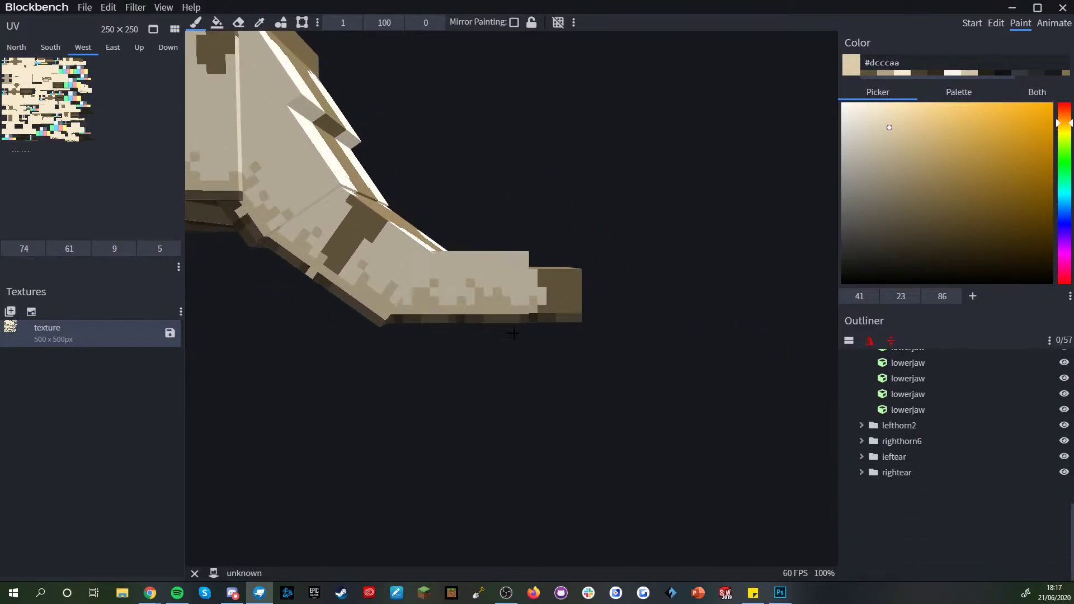
click(450, 317)
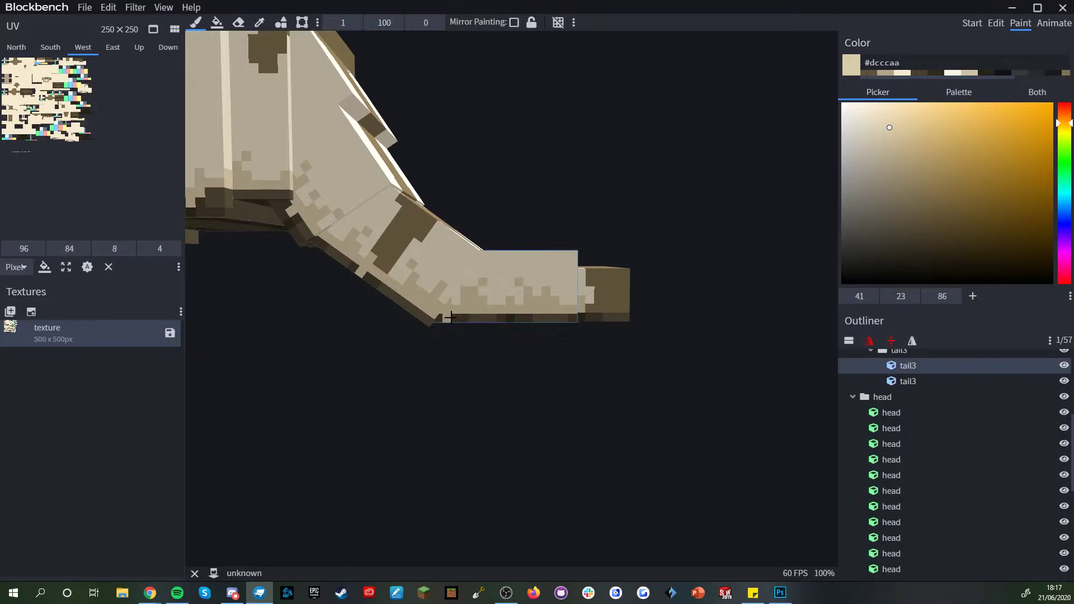
- Try a #dcccaa pixel on the tail tip's dark lower band and undo it
click(577, 315)
scroll(592, 391, down, 5)
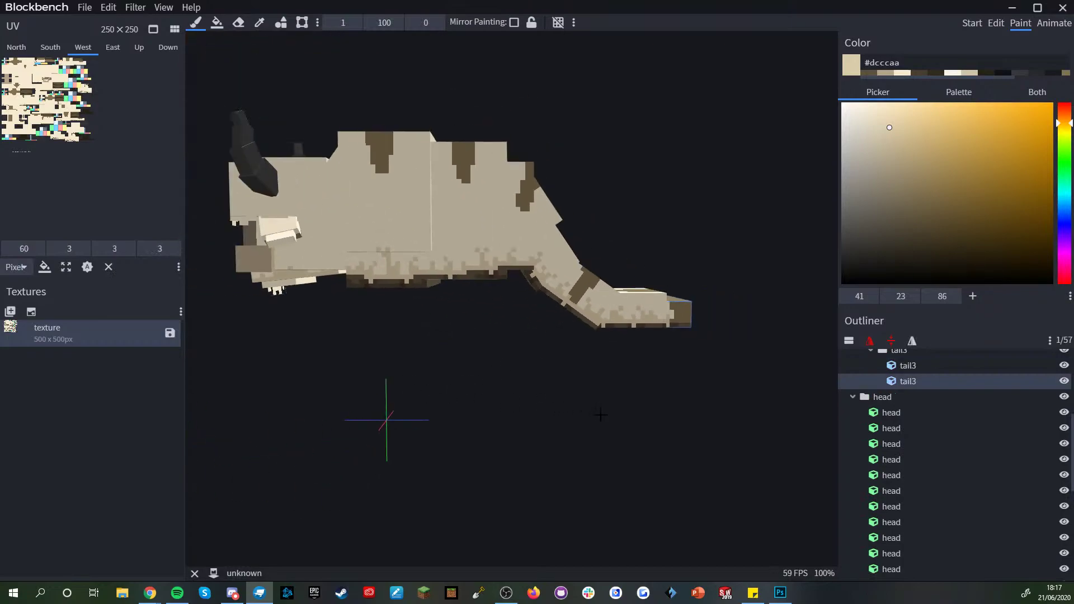
right_drag(520, 400, 531, 407)
key(ctrl+z)
- Resample #dcccaa from the belly and finish the jagged shading on the unshaded half of the upper lowerjaw cube's front face
drag(421, 344, 475, 377)
scroll(472, 392, down, 3)
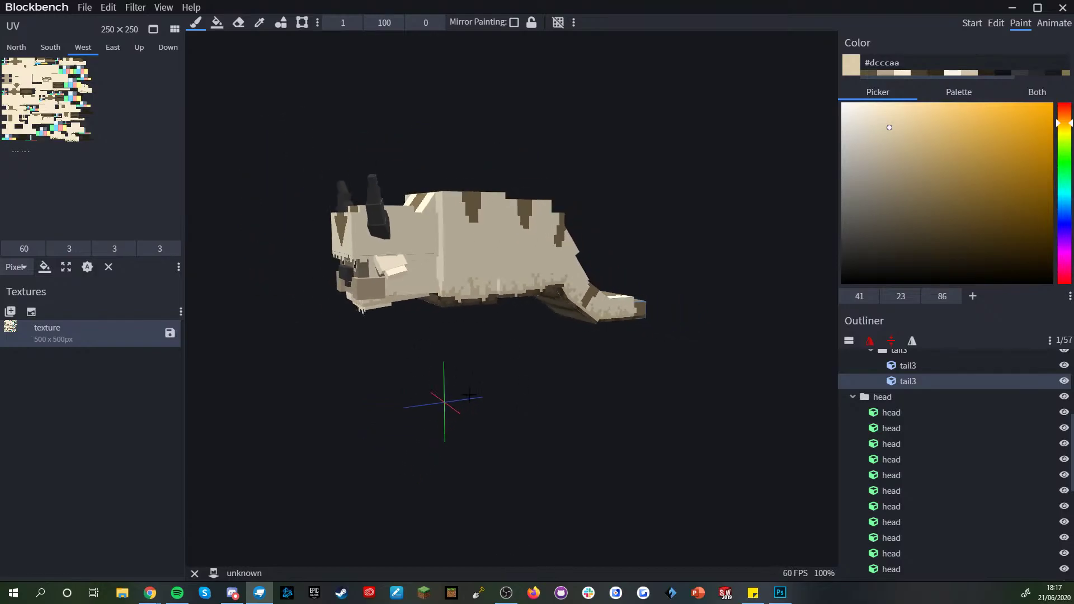
scroll(468, 399, up, 4)
right_drag(430, 412, 461, 419)
scroll(447, 286, up, 2)
key(c)
alt+click(437, 286)
mouse_move(531, 375)
mouse_down()
mouse_move(629, 361)
mouse_move(664, 392)
mouse_move(647, 429)
mouse_up()
scroll(647, 429, up, 3)
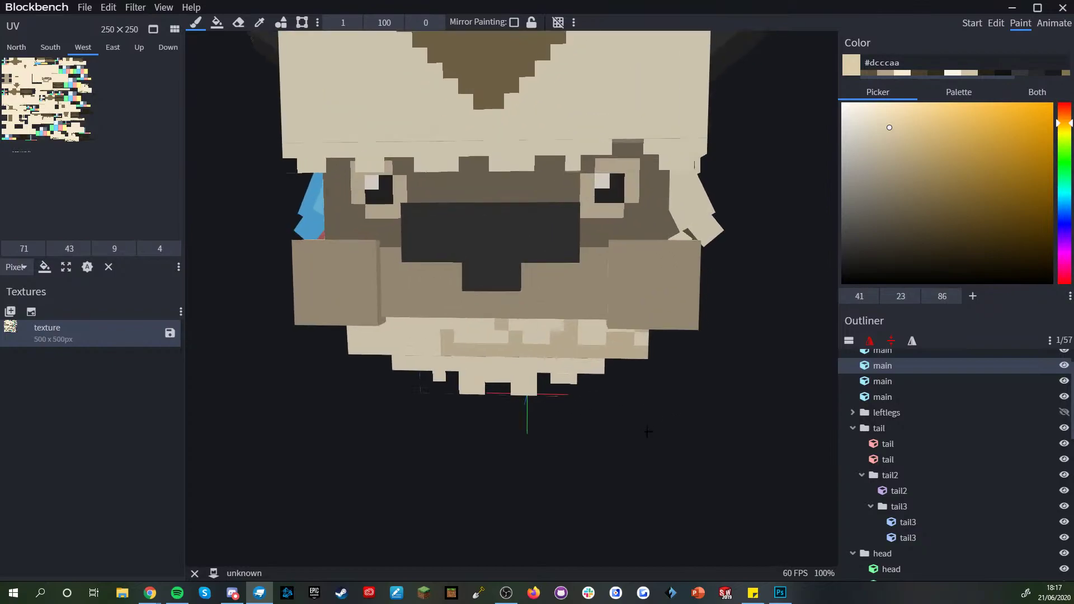
scroll(448, 353, up, 4)
click(444, 346)
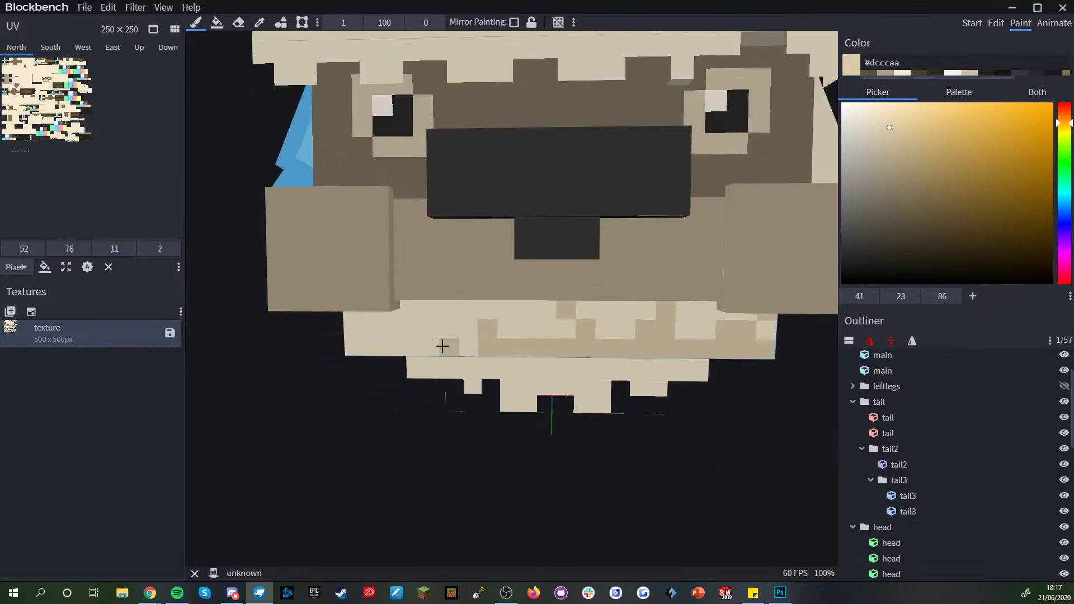
mouse_move(421, 328)
mouse_down()
mouse_move(424, 319)
mouse_move(391, 350)
mouse_move(358, 327)
mouse_up()
click(477, 356)
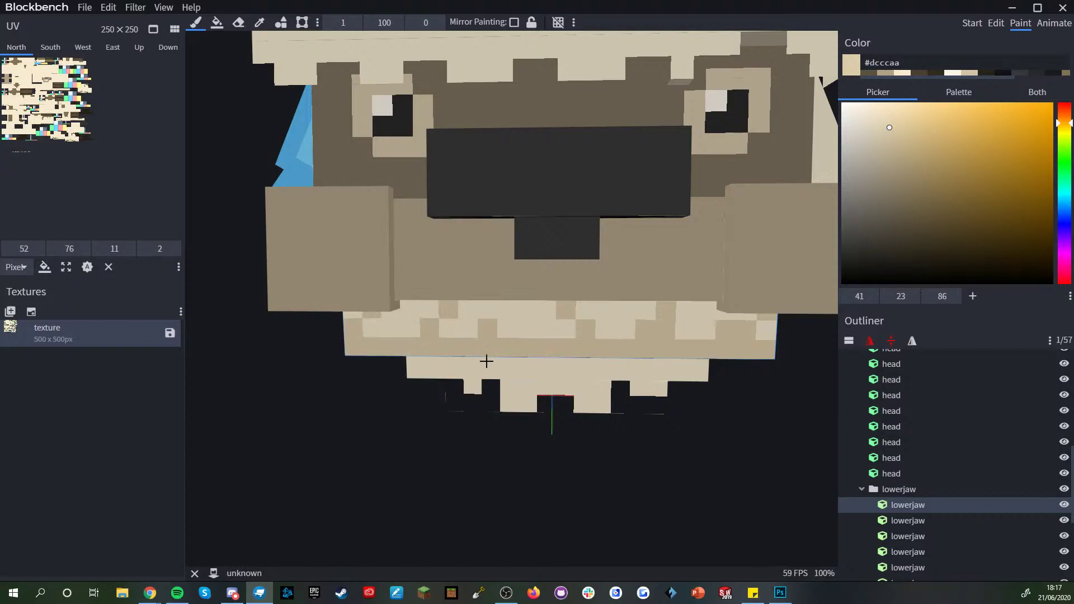
- Clear the cube selection and examine the head and lower jaw from the front and side
scroll(614, 417, down, 8)
scroll(994, 521, down, 3)
mouse_move(614, 417)
mouse_down()
mouse_move(562, 425)
mouse_move(565, 464)
mouse_move(502, 458)
mouse_move(556, 459)
mouse_up()
click(995, 521)
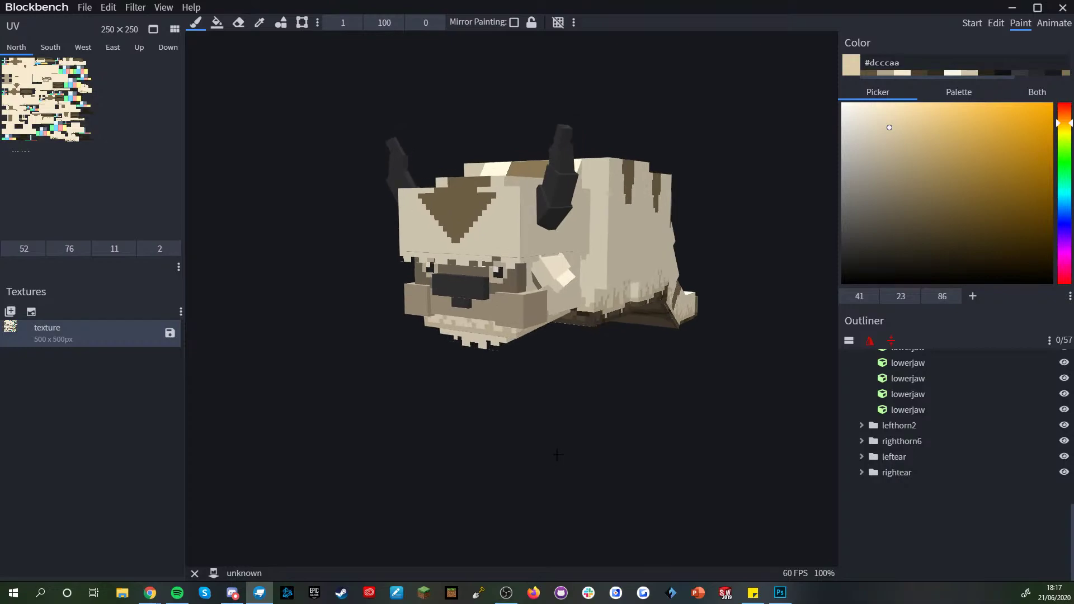
scroll(557, 454, up, 4)
drag(557, 454, 614, 415)
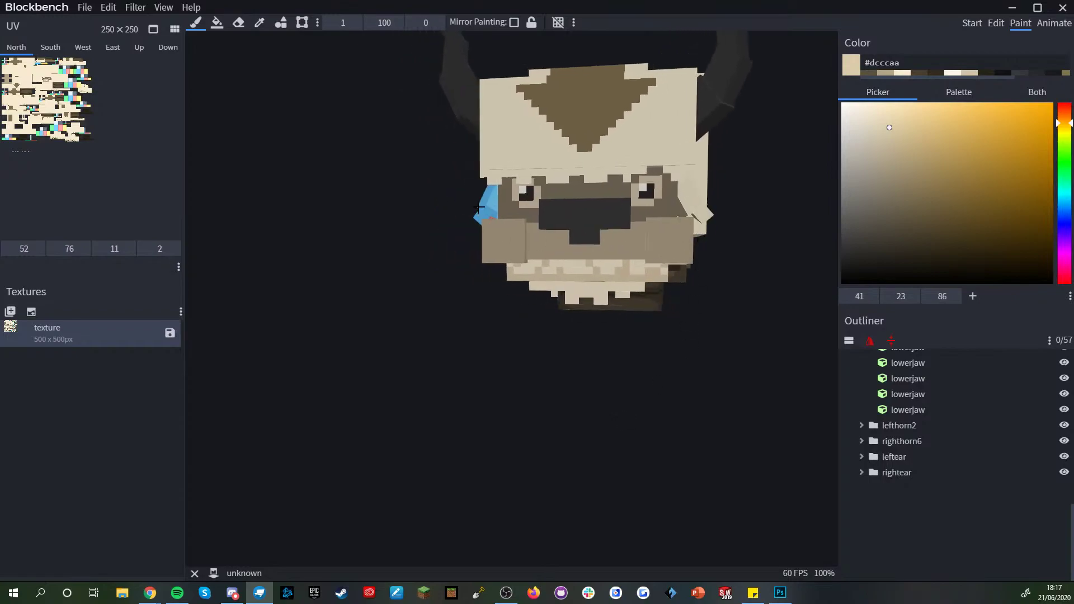
drag(675, 250, 628, 399)
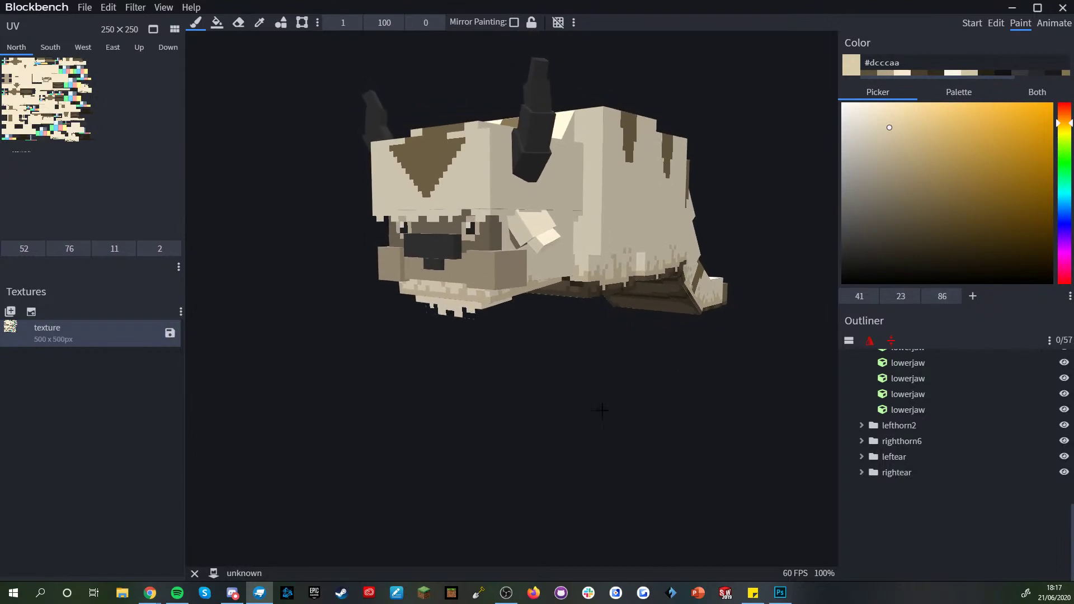
- Sample #dcccaa again, paint jagged fur shading across the middle lowerjaw cube's front face and clear the selection
right_drag(450, 445, 487, 475)
scroll(498, 471, up, 5)
alt+click(523, 370)
mouse_move(648, 442)
mouse_down()
mouse_move(670, 435)
mouse_move(692, 402)
mouse_move(692, 412)
mouse_move(504, 263)
mouse_move(506, 247)
mouse_move(559, 255)
mouse_move(587, 242)
mouse_move(621, 246)
mouse_move(618, 256)
mouse_up()
alt+click(483, 254)
click(571, 269)
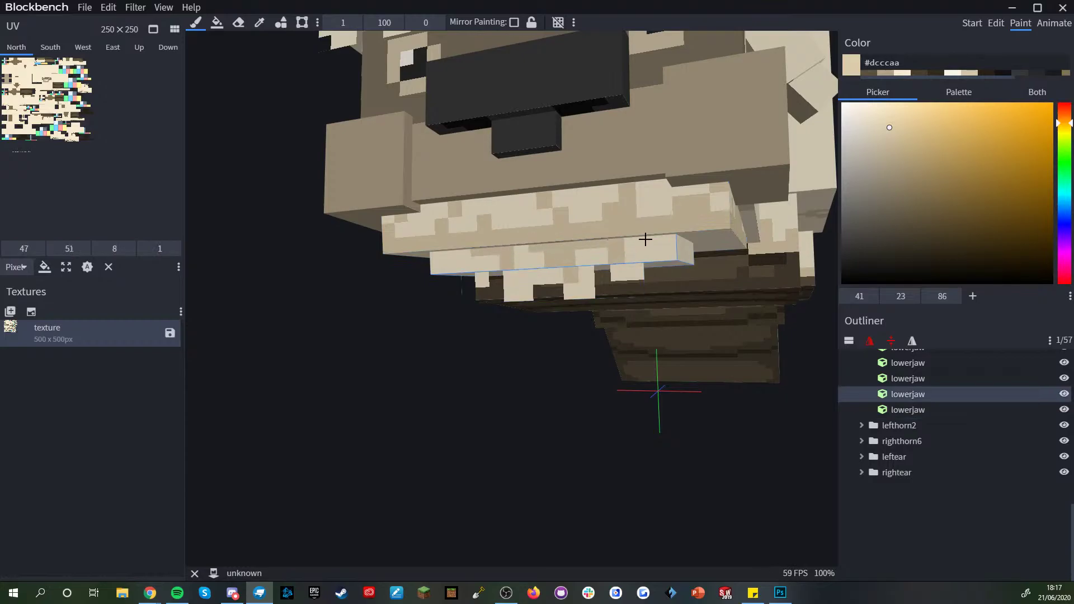
scroll(658, 386, down, 3)
drag(601, 394, 688, 437)
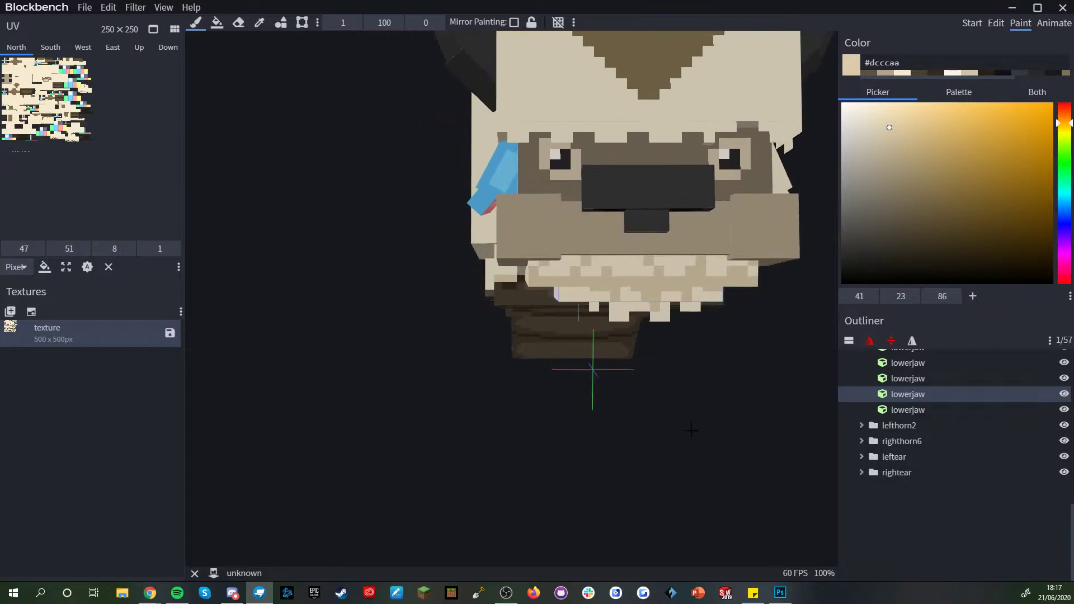
scroll(679, 431, up, 3)
right_drag(655, 410, 623, 416)
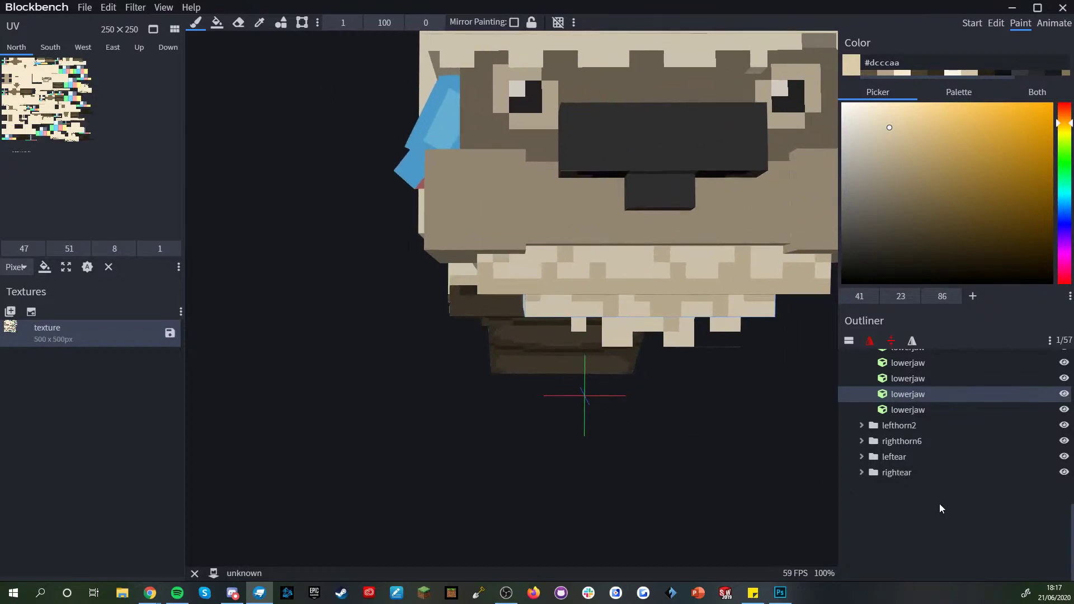
click(938, 508)
- Fill the underside of the upper lowerjaw cube with #dcccaa, using the paint bucket in Face mode
scroll(658, 456, down, 5)
drag(654, 457, 470, 456)
scroll(470, 392, up, 8)
scroll(498, 291, up, 2)
click(487, 286)
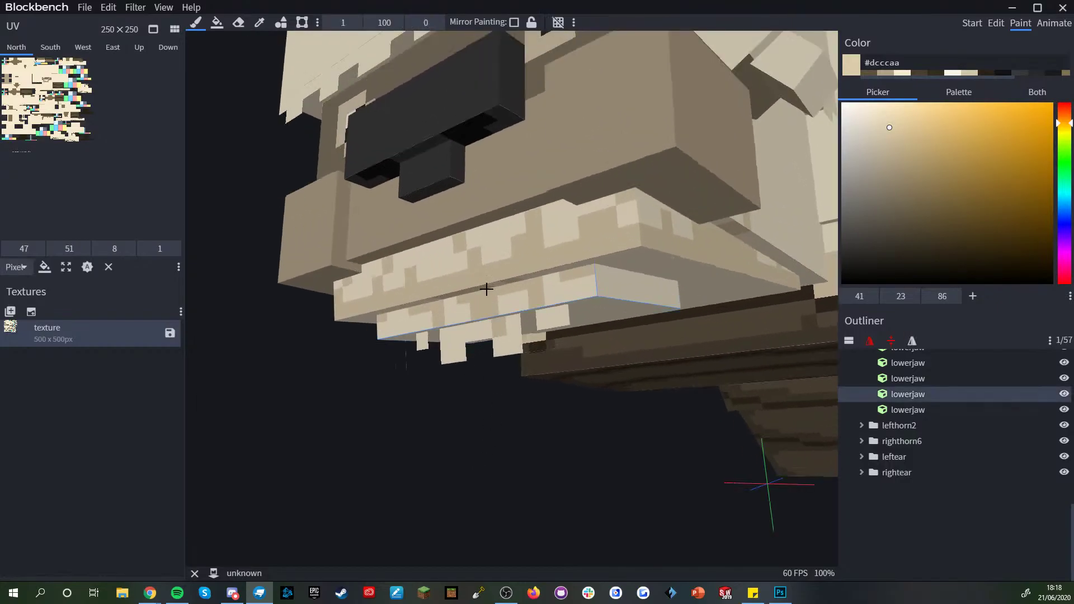
click(217, 22)
click(338, 22)
click(347, 41)
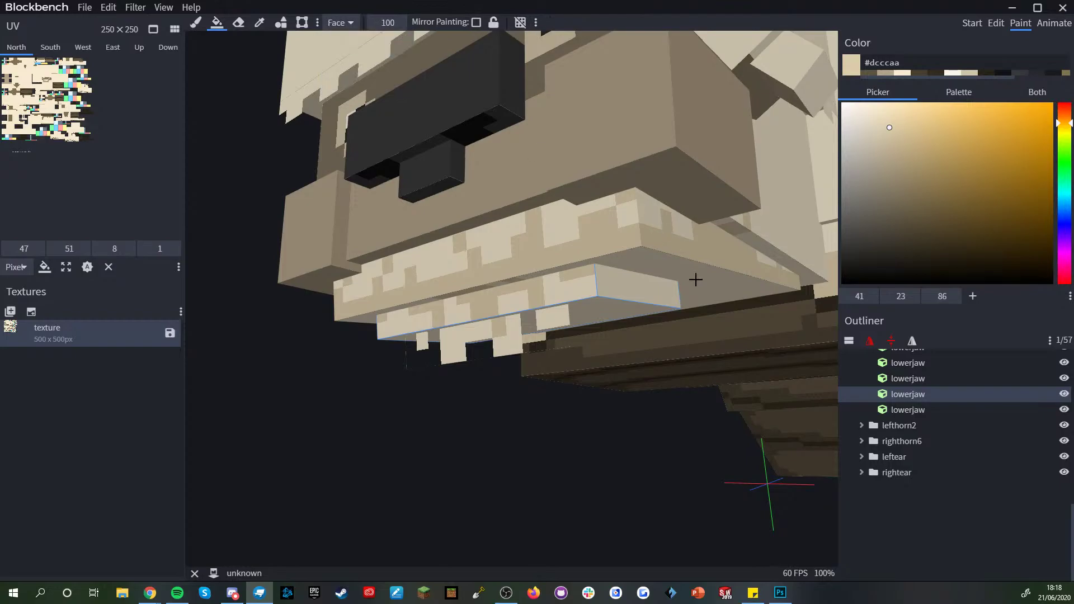
click(712, 283)
- Return to the paint brush, paint #dcccaa shading on the middle lowerjaw cube's west face and clear the selection
scroll(606, 356, down, 4)
mouse_move(552, 421)
mouse_down()
mouse_move(487, 423)
mouse_move(364, 252)
mouse_move(587, 391)
mouse_move(547, 407)
mouse_move(554, 398)
mouse_up()
scroll(547, 407, up, 8)
key(b)
drag(462, 223, 543, 217)
scroll(596, 431, down, 5)
scroll(595, 432, down, 4)
drag(596, 432, 621, 445)
click(800, 486)
- Extend the #dcccaa shading along the rest of the middle lowerjaw cube's west face
drag(800, 487, 656, 460)
scroll(657, 460, down, 4)
scroll(602, 447, up, 5)
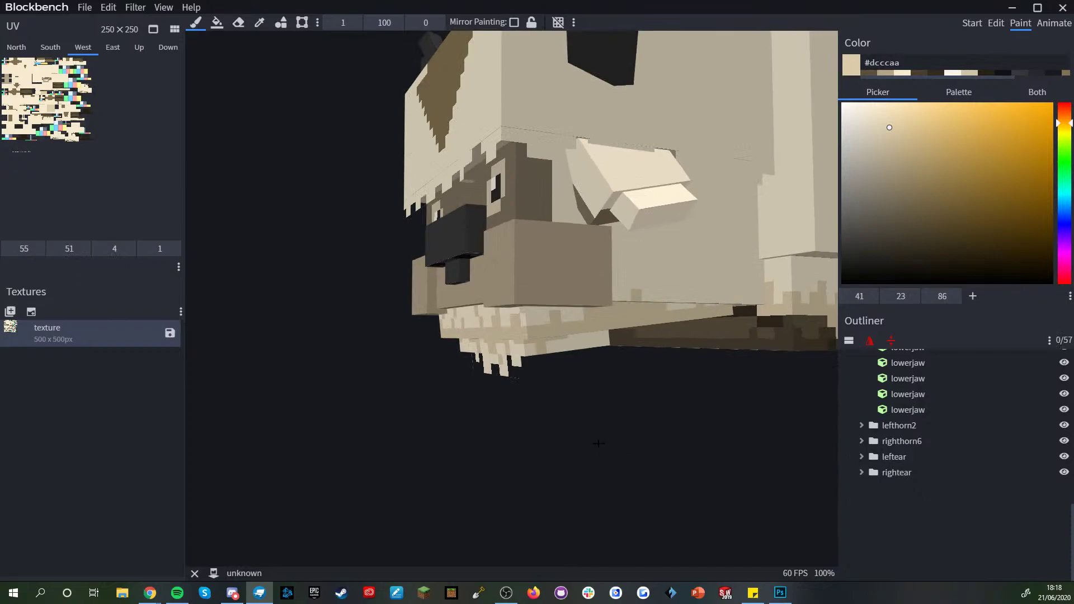
scroll(601, 446, up, 6)
click(510, 265)
drag(510, 265, 563, 264)
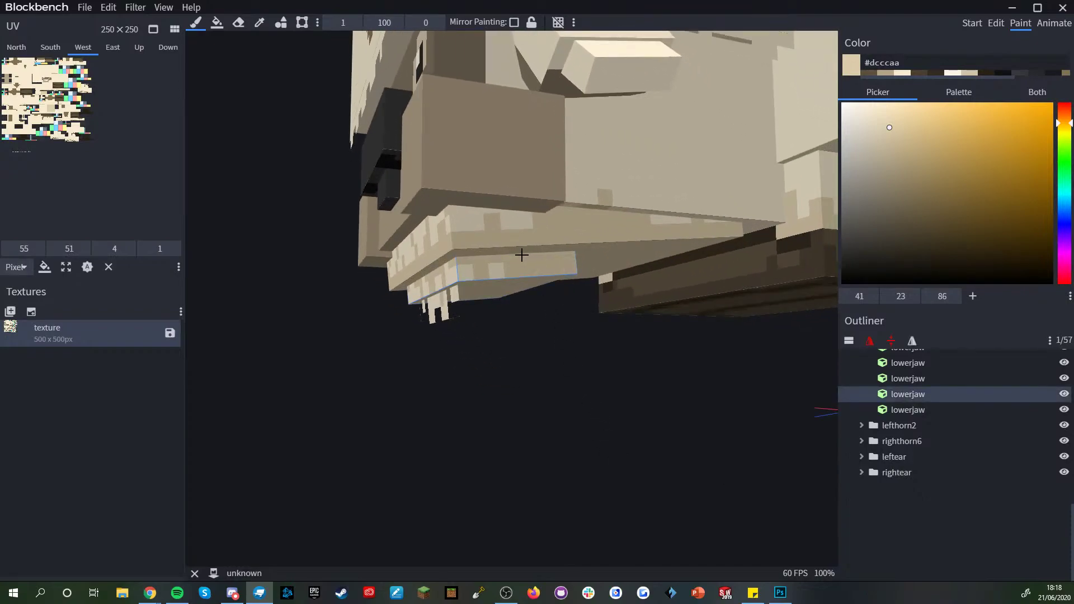
- Fill the back face of the middle lowerjaw cube with #dcccaa using the paint bucket in Face mode, and return to the paint brush
scroll(528, 330, down, 4)
drag(534, 392, 646, 435)
scroll(629, 429, down, 3)
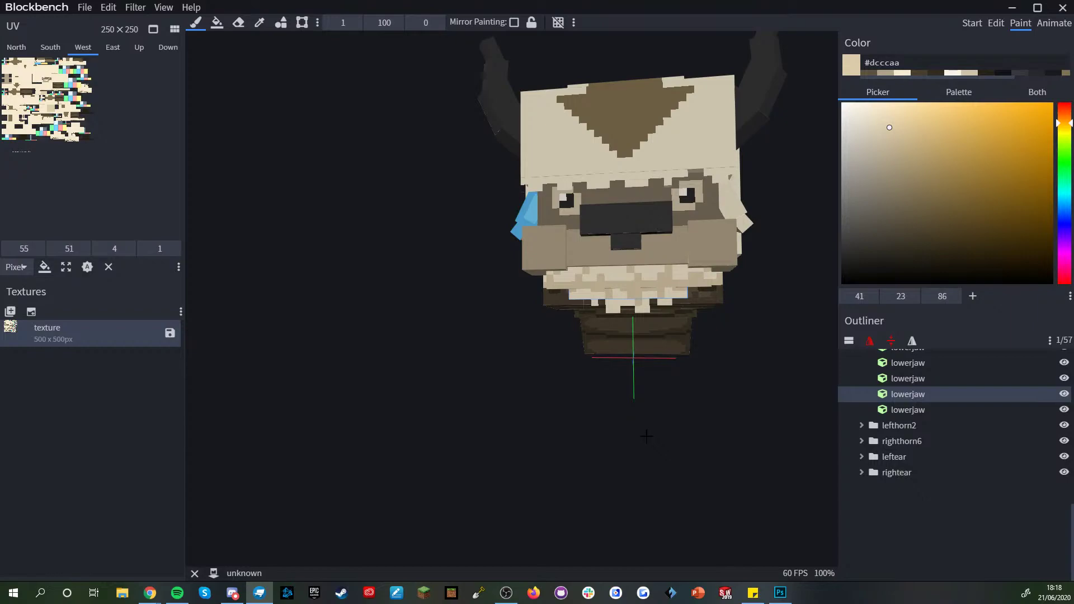
scroll(644, 469, up, 3)
drag(604, 477, 347, 289)
click(217, 22)
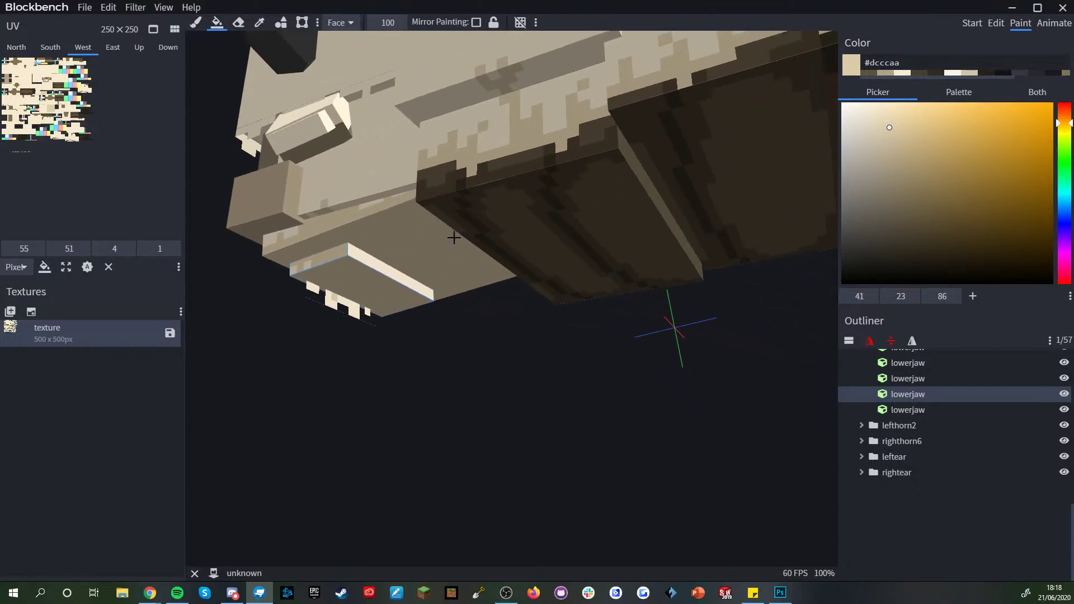
click(368, 262)
click(195, 23)
drag(460, 317, 549, 408)
scroll(548, 408, down, 6)
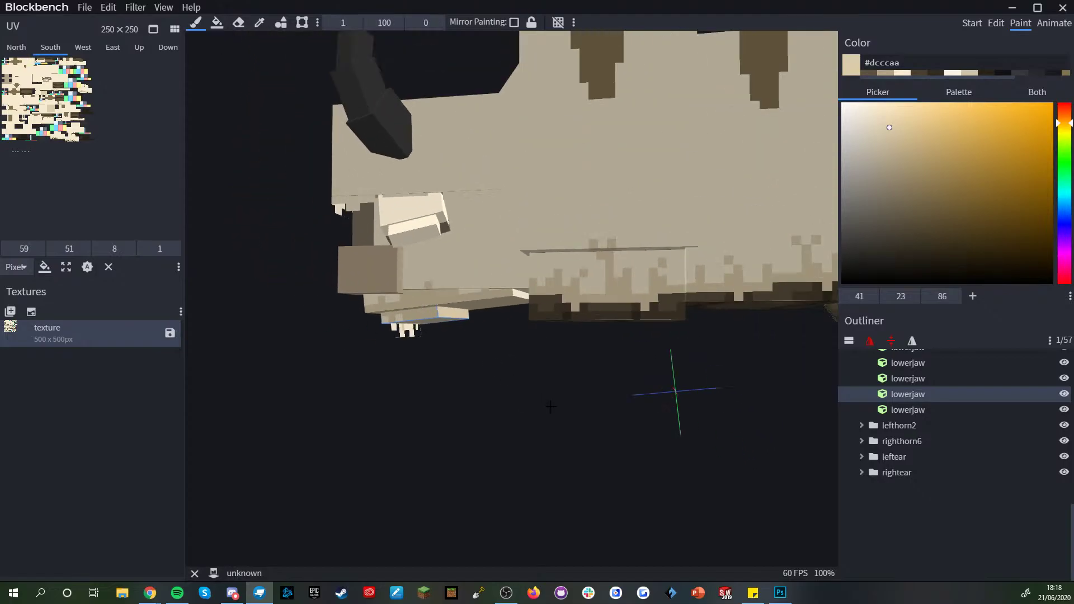
- Paint the first #dcccaa fur tufts along the lower edge of the head's west face, behind the muzzle
right_drag(493, 398, 463, 403)
scroll(463, 403, up, 5)
click(445, 290)
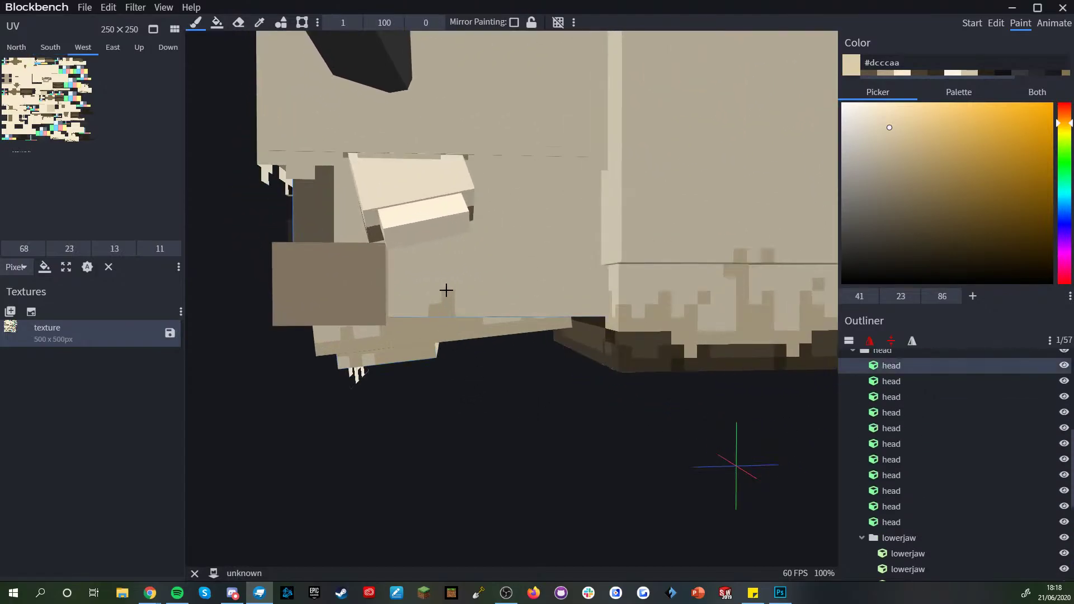
click(467, 321)
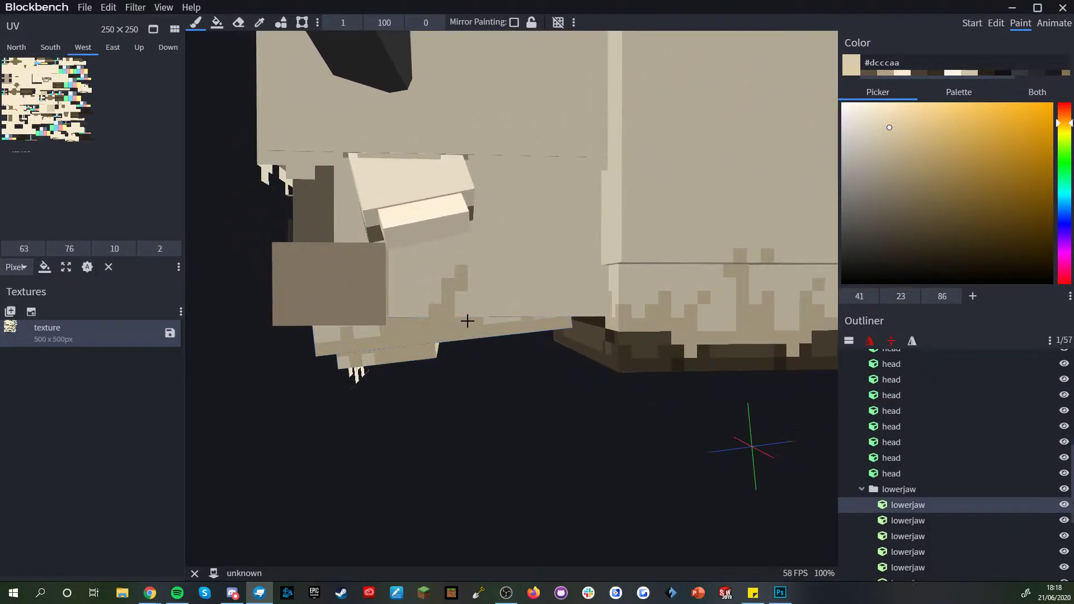
alt+click(469, 306)
click(457, 287)
alt+click(467, 319)
drag(543, 362, 541, 323)
- Extend the jagged #dcccaa tufts along the lower edge of the head's west face toward the body
click(512, 213)
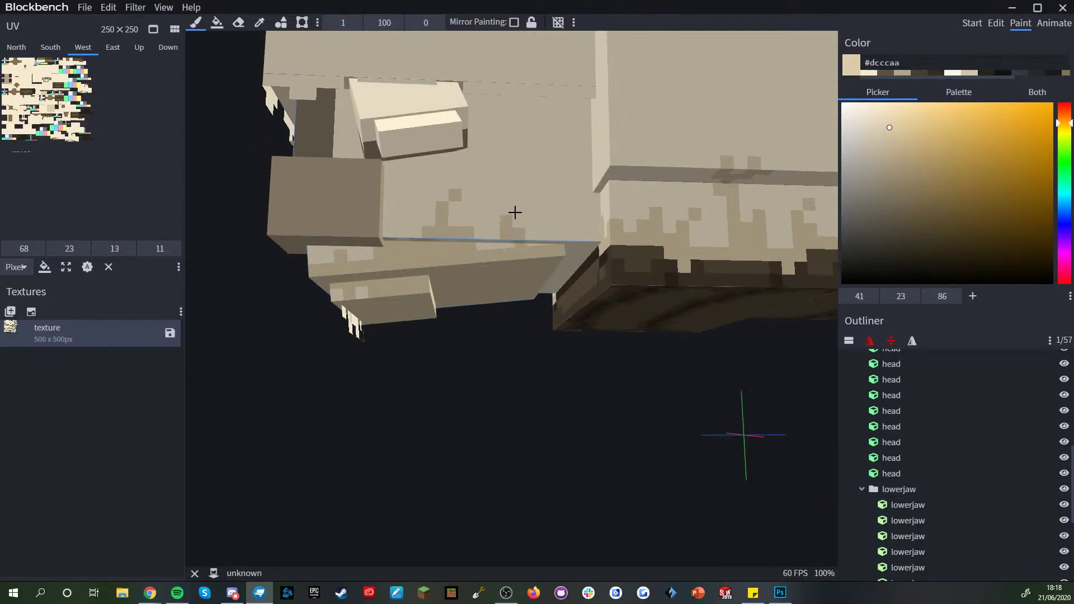
click(525, 250)
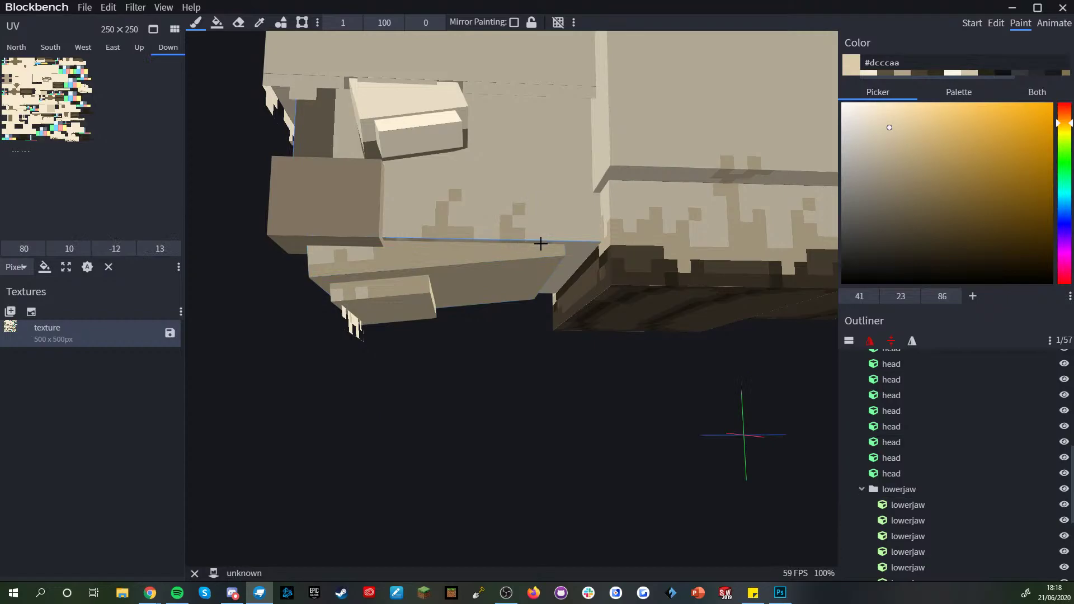
drag(496, 364, 503, 330)
click(504, 326)
alt+click(534, 316)
click(519, 330)
alt+click(517, 356)
click(531, 343)
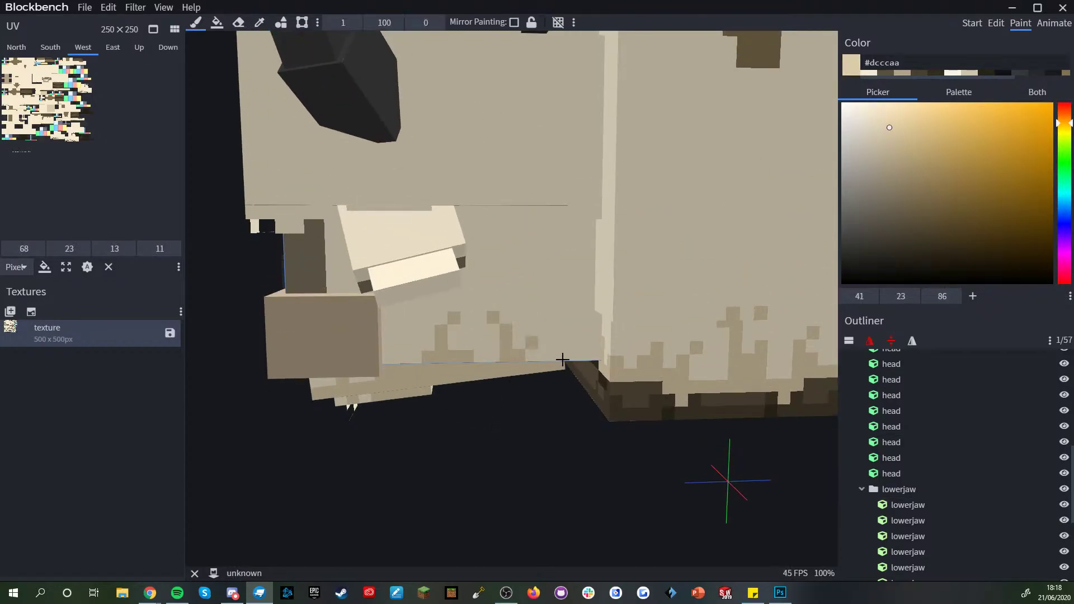
scroll(578, 378, down, 5)
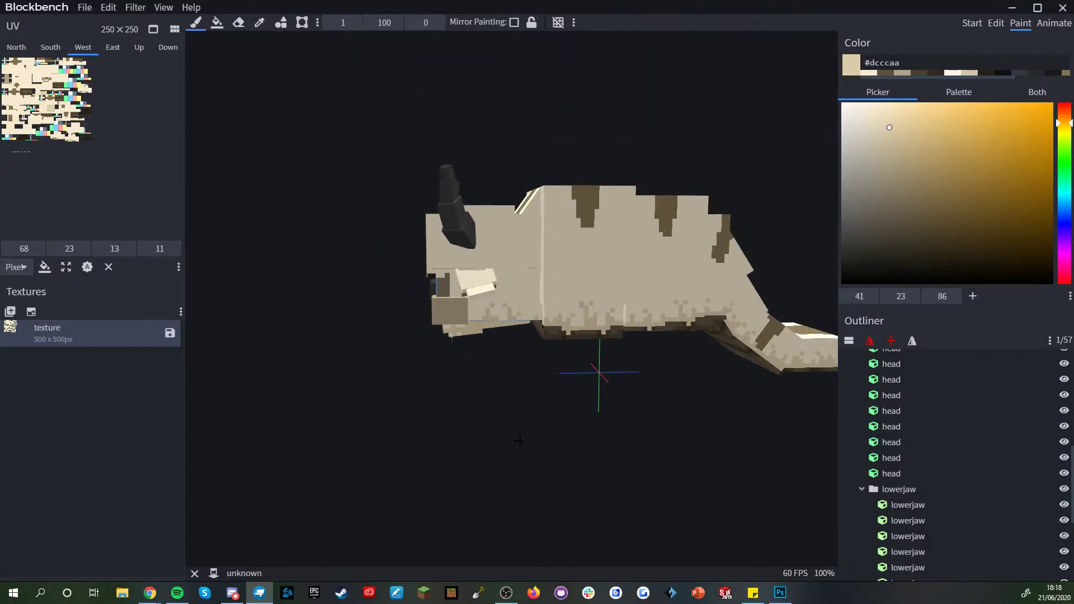
scroll(595, 371, up, 4)
scroll(501, 440, up, 2)
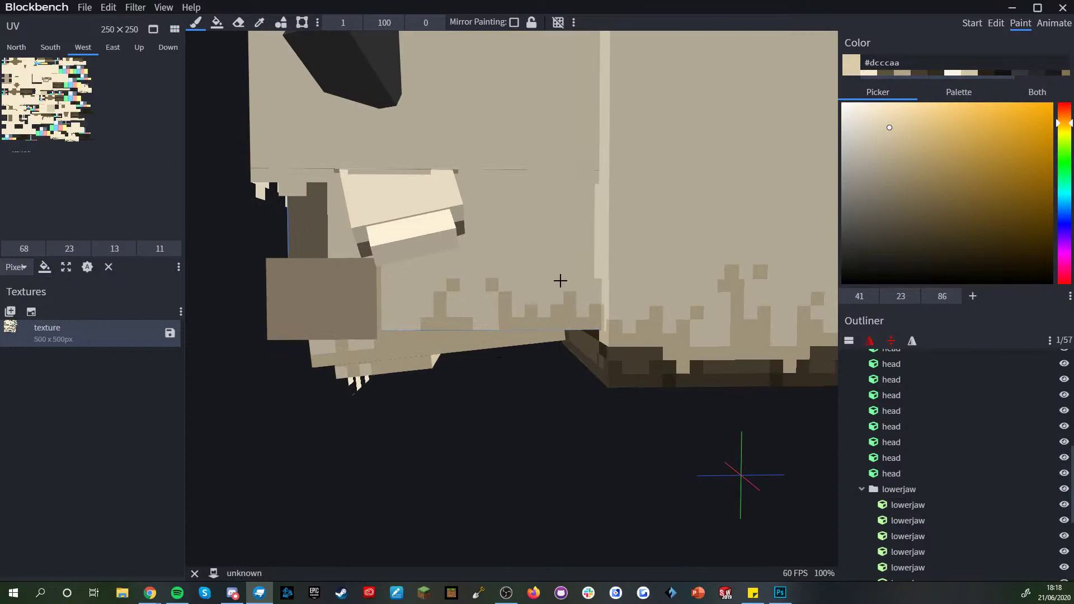
- Reshape the rear tufts on the head's west face, alternating between the sampled base fur colour and #dcccaa
alt+click(534, 297)
click(533, 312)
alt+click(526, 323)
drag(507, 286, 514, 269)
alt+click(528, 279)
click(518, 287)
alt+click(507, 295)
click(518, 270)
alt+click(534, 269)
alt+click(485, 268)
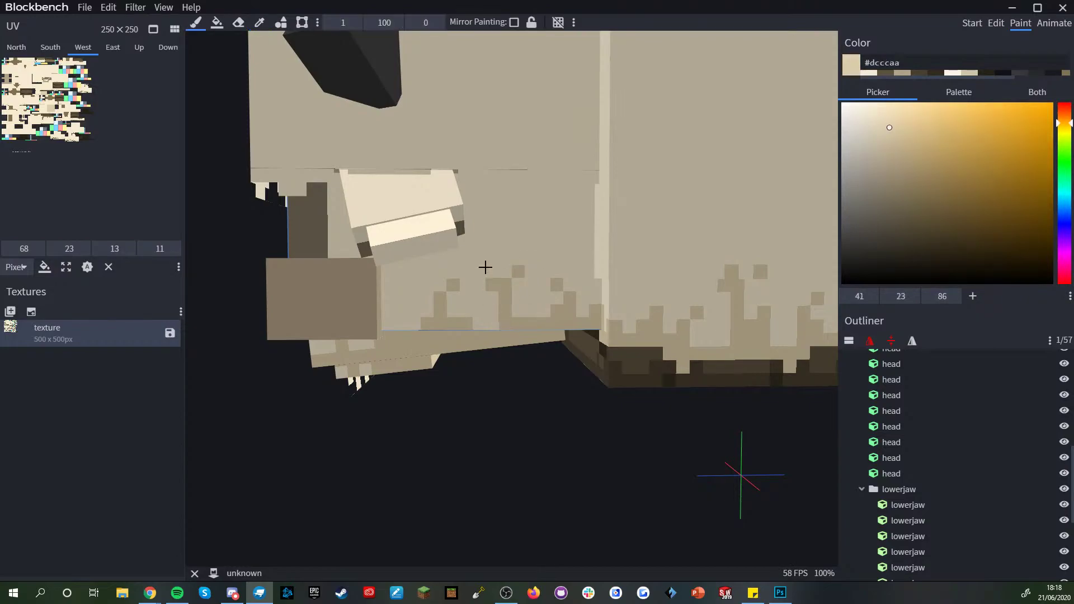
scroll(498, 324, down, 2)
key(ctrl+z)
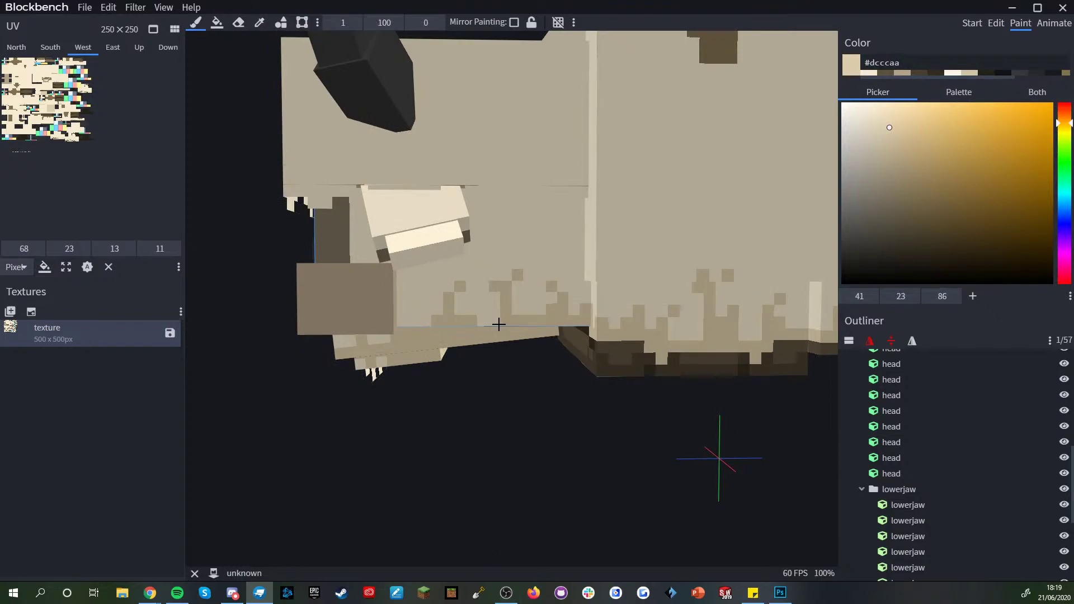
- Add #dcccaa shading on the head's west face beside the muzzle, trim it with sampled #f6ebd1 and clear the selection
scroll(486, 321, up, 4)
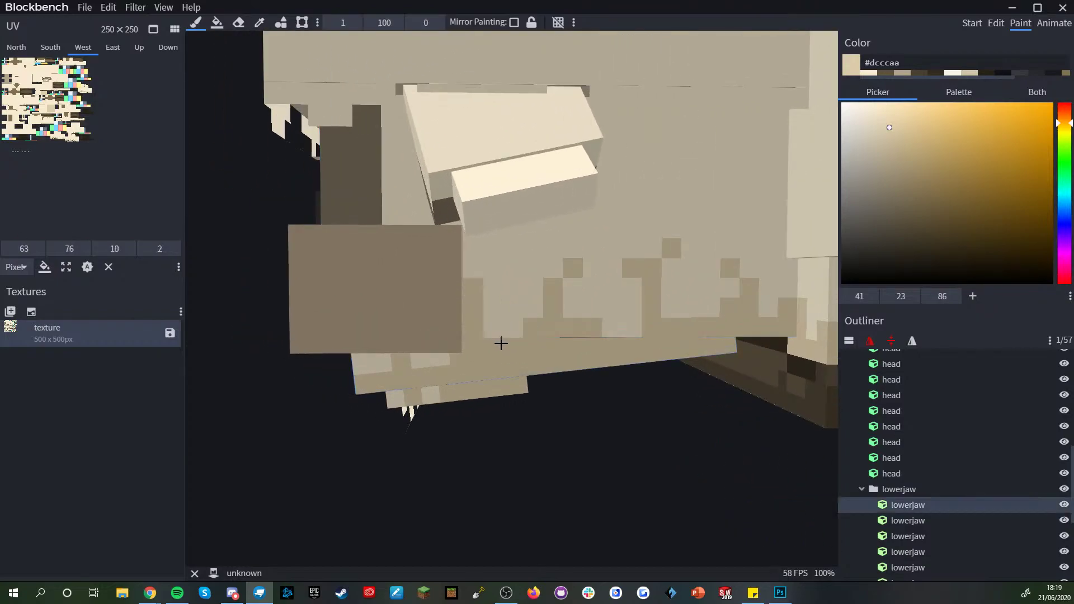
scroll(503, 326, down, 5)
scroll(930, 560, down, 3)
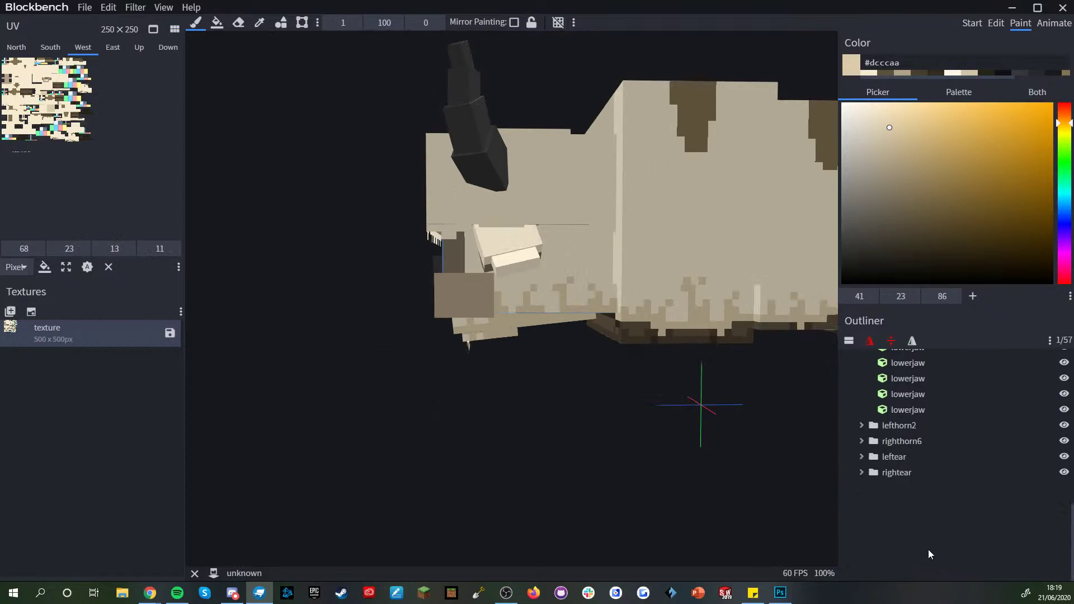
click(929, 553)
scroll(539, 407, down, 2)
scroll(520, 295, up, 5)
alt+click(519, 295)
click(491, 292)
scroll(615, 391, down, 4)
scroll(688, 459, down, 3)
drag(676, 454, 765, 486)
scroll(881, 496, down, 4)
click(881, 495)
drag(666, 476, 618, 450)
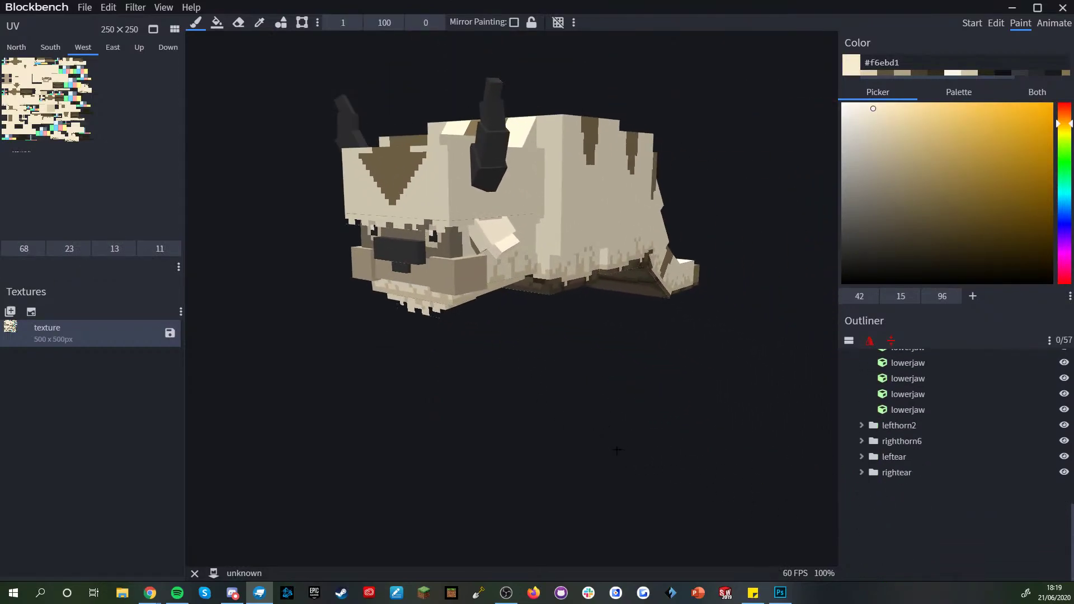
- Sample #dcccaa again, finish the low tufts beside the muzzle on the head's west face and clear the selection
scroll(618, 450, up, 10)
scroll(512, 421, up, 2)
alt+click(517, 326)
scroll(465, 404, down, 3)
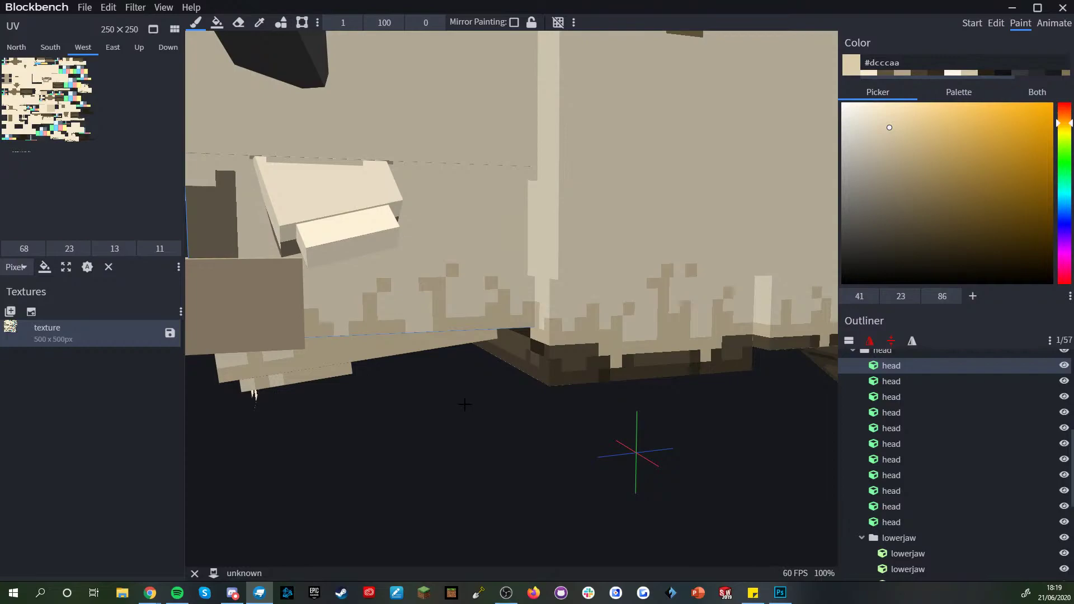
alt+click(416, 344)
scroll(412, 420, down, 6)
drag(421, 441, 465, 451)
scroll(909, 503, down, 3)
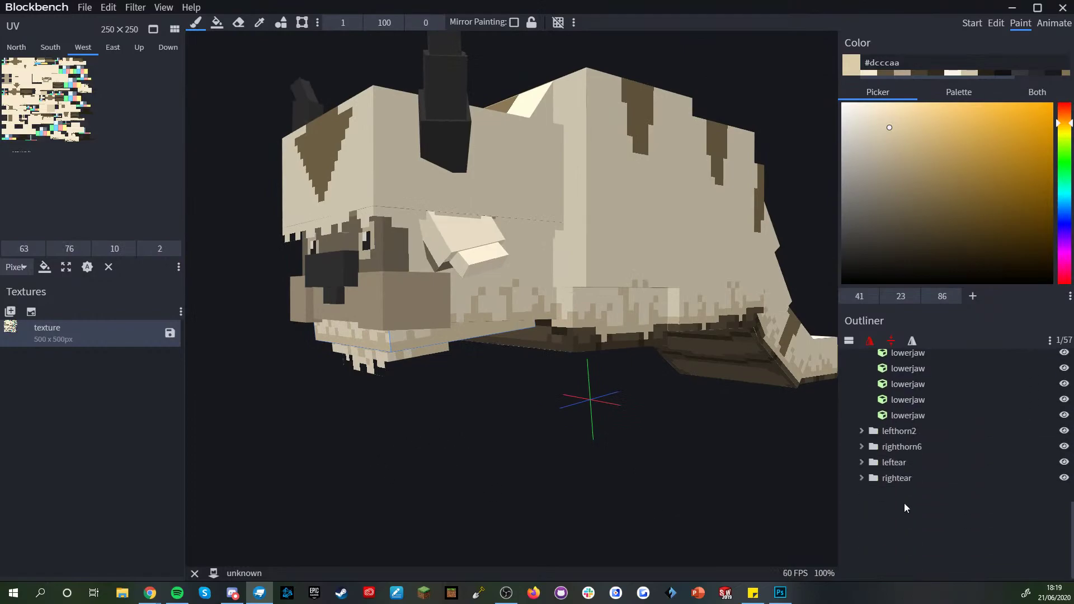
click(901, 502)
drag(651, 478, 679, 453)
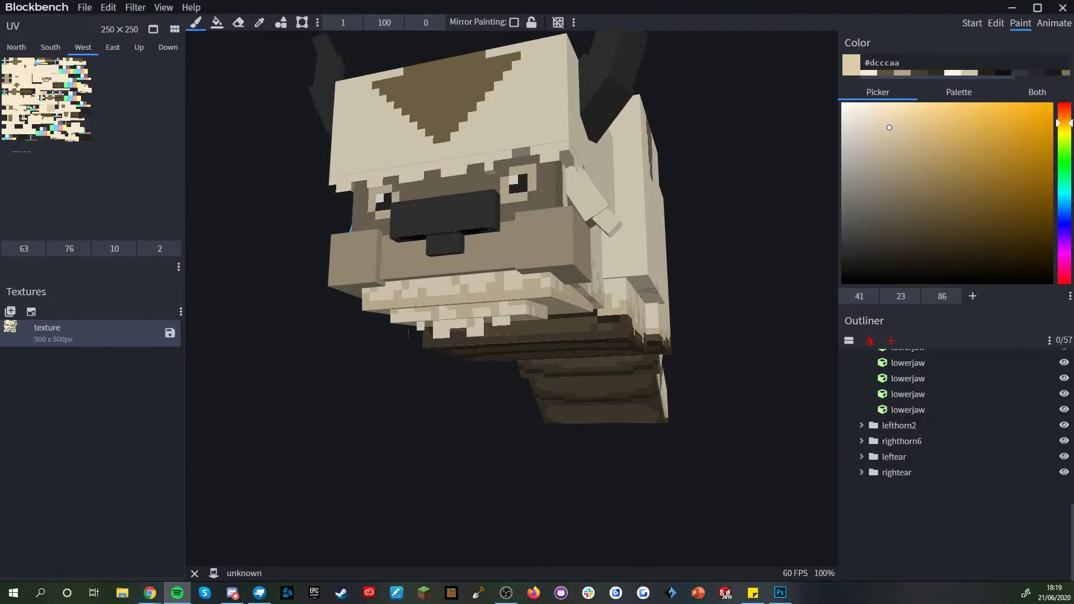
- Fill the underside of the main head cube with #dcccaa using the paint bucket in Face mode, and return to the paint brush
drag(555, 447, 600, 488)
scroll(675, 490, down, 4)
drag(480, 462, 477, 434)
scroll(477, 434, down, 4)
drag(728, 478, 795, 432)
scroll(749, 131, up, 5)
right_drag(749, 131, 690, 257)
drag(689, 257, 711, 173)
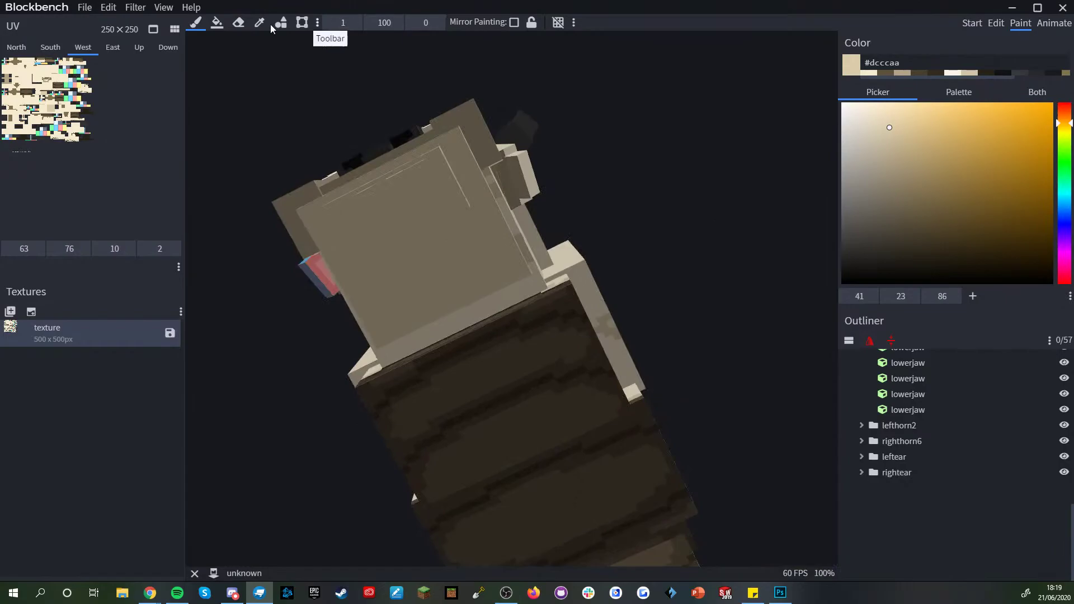
click(217, 23)
click(512, 295)
mouse_move(706, 224)
mouse_down()
mouse_move(688, 300)
mouse_move(697, 324)
mouse_up()
drag(545, 476, 502, 487)
click(197, 26)
mouse_move(336, 191)
mouse_down()
mouse_move(341, 425)
mouse_move(341, 401)
mouse_move(385, 384)
mouse_up()
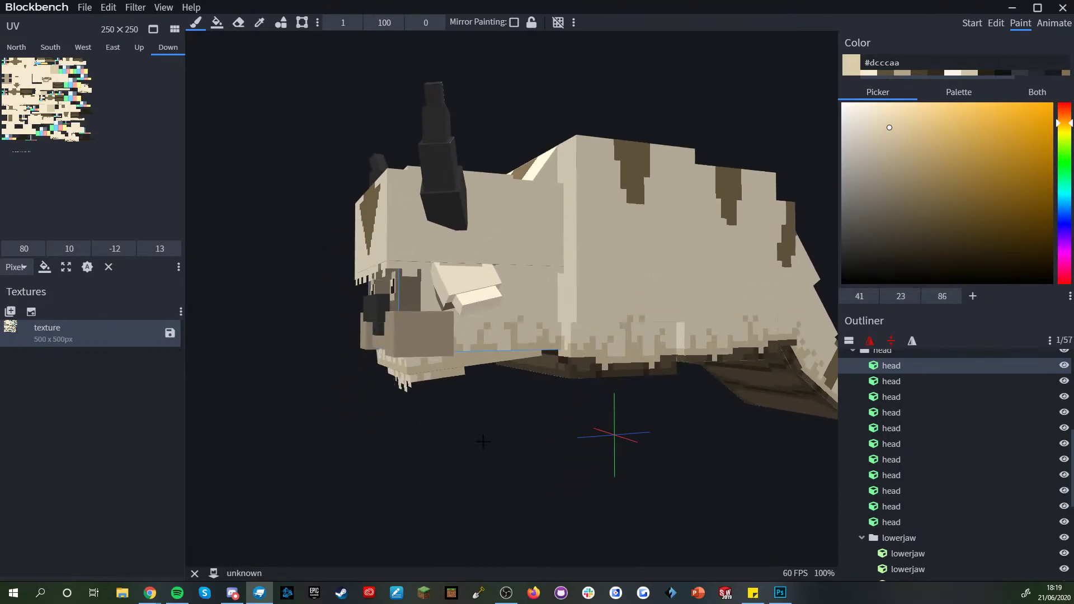
- Examine the fur shading along the side of the head, lower jaw and belly edge from several angles
drag(452, 424, 468, 403)
scroll(617, 434, up, 5)
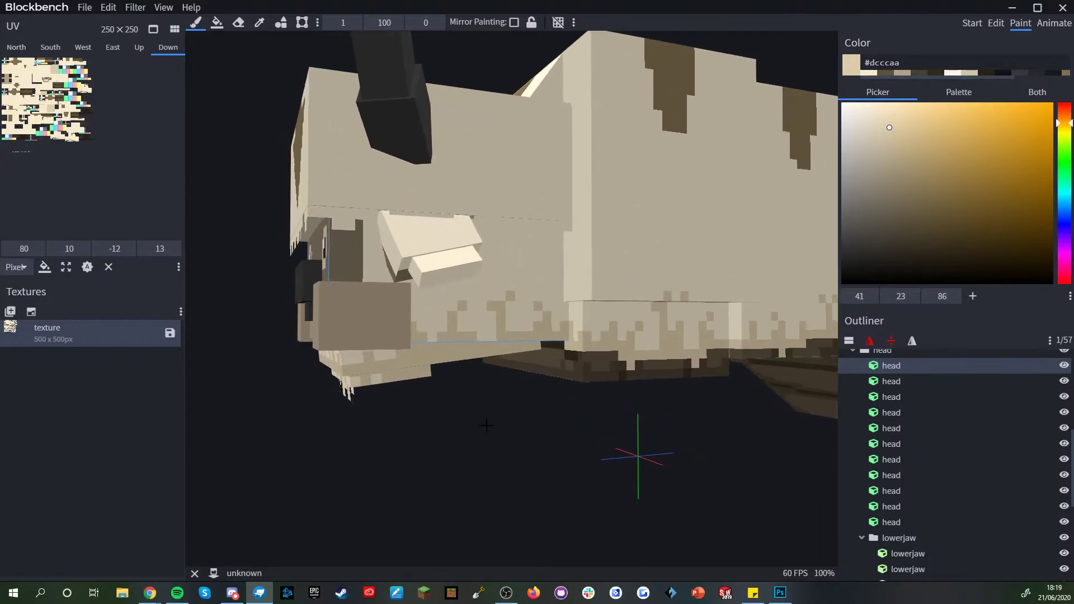
scroll(617, 433, up, 4)
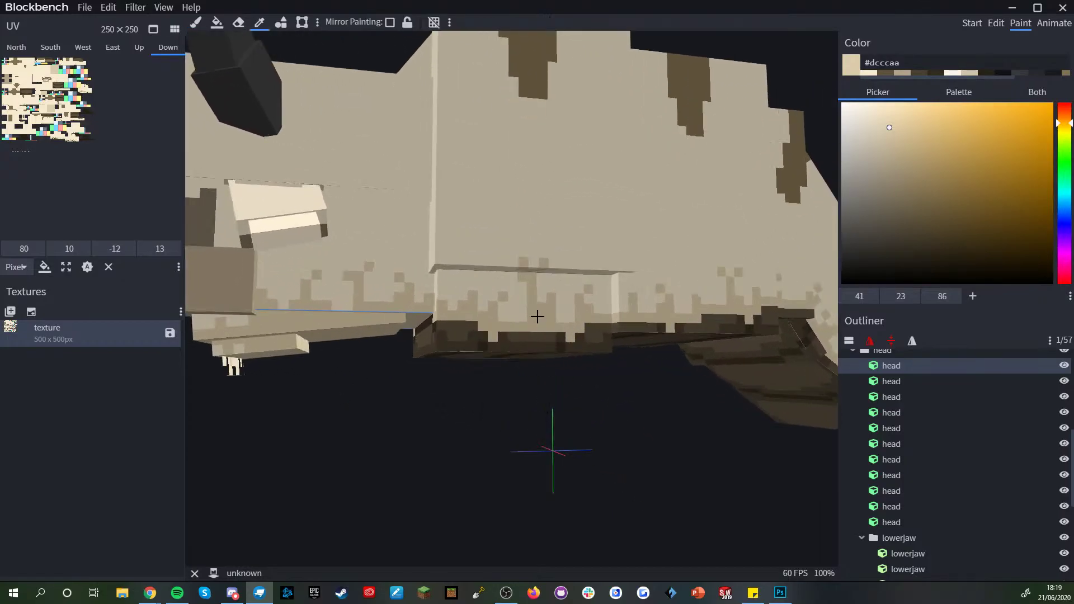
click(537, 314)
scroll(635, 441, up, 2)
scroll(635, 441, down, 5)
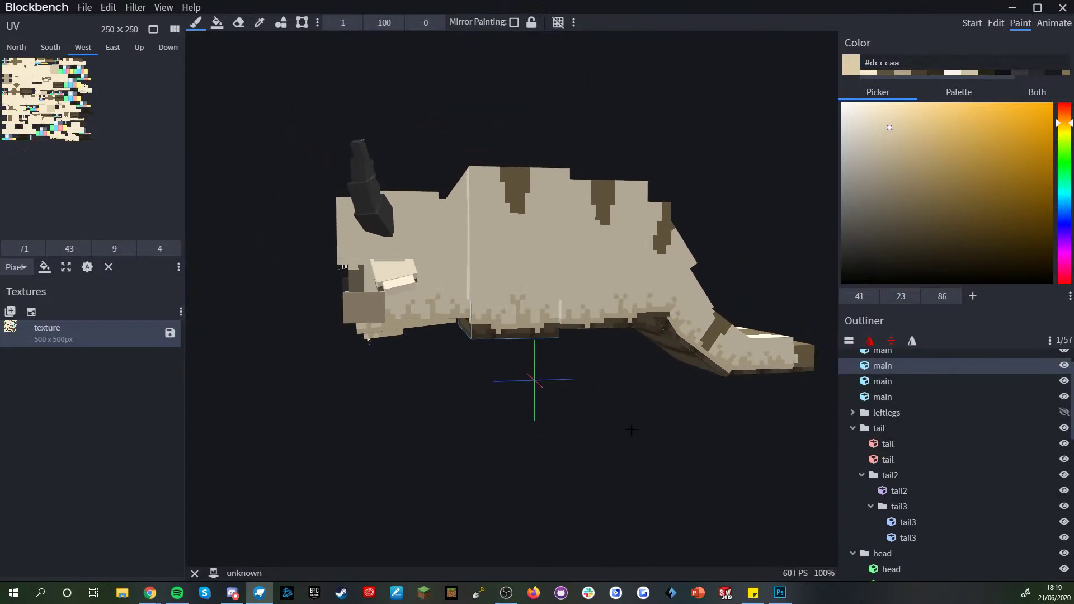
right_drag(454, 402, 571, 379)
drag(571, 379, 515, 400)
scroll(500, 331, up, 5)
alt+click(502, 296)
right_drag(503, 328, 497, 391)
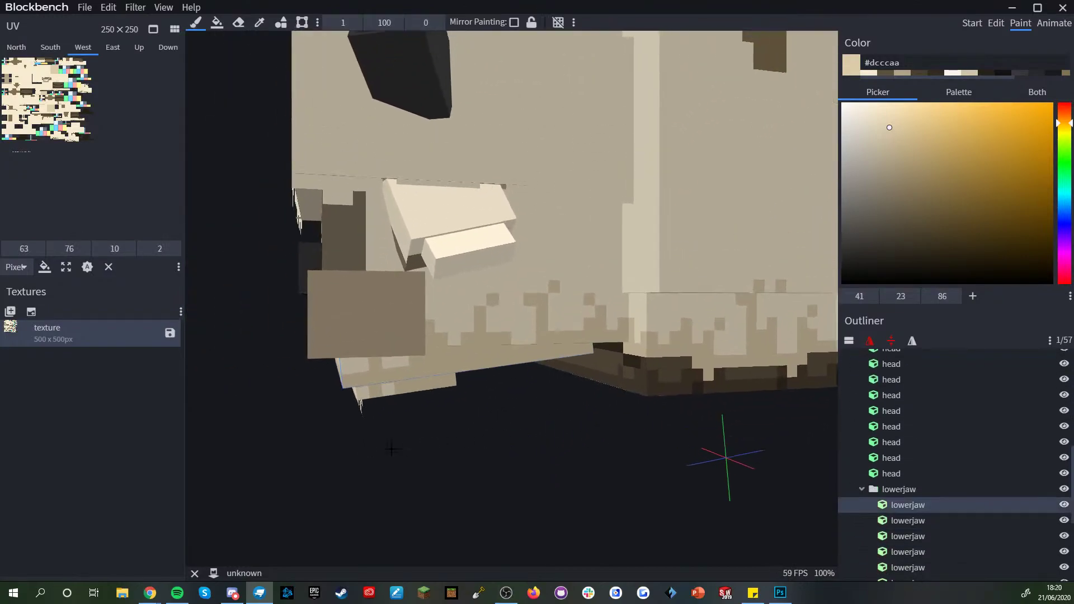
click(184, 595)
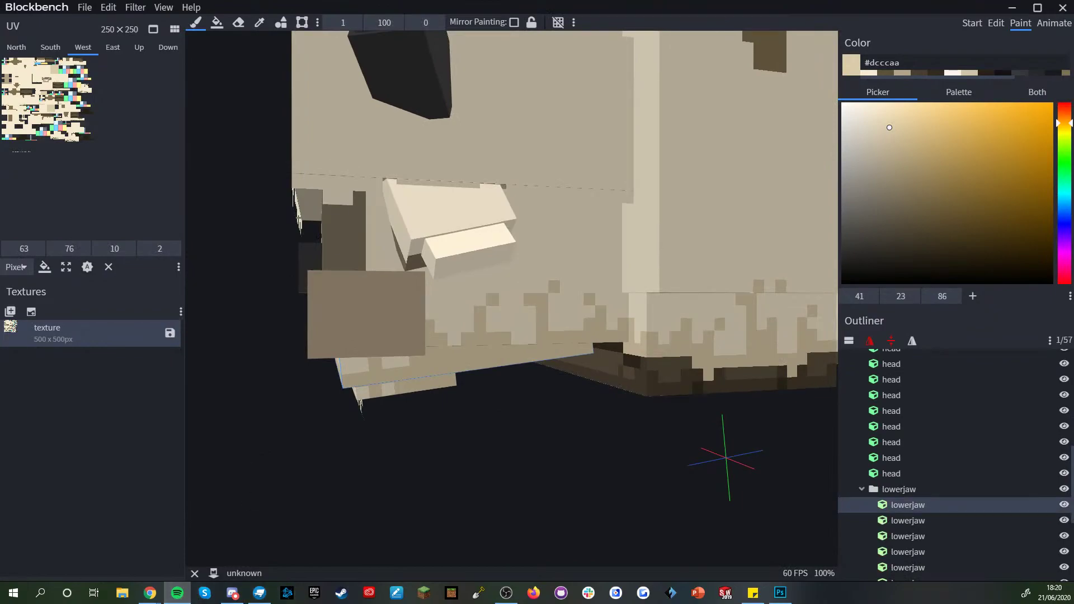
click(369, 476)
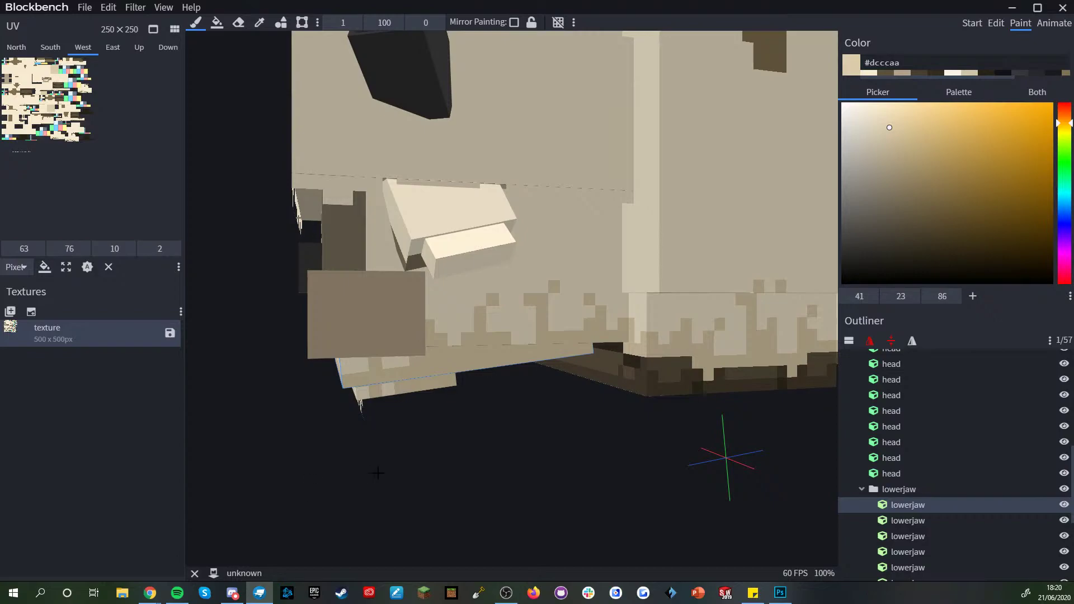
scroll(386, 471, up, 5)
alt+click(454, 387)
right_drag(551, 431, 525, 428)
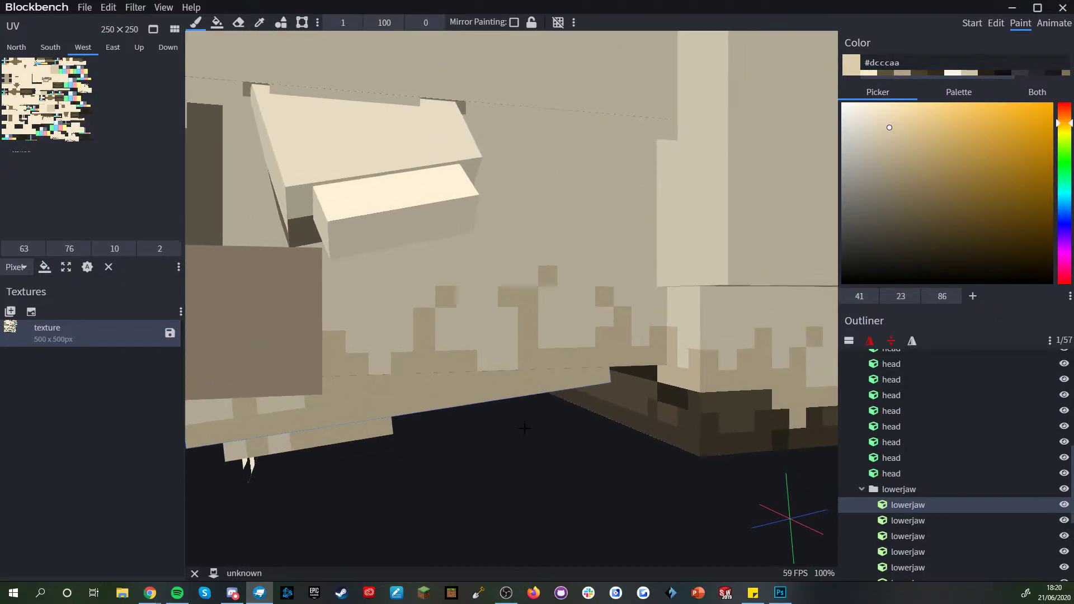
drag(520, 428, 475, 393)
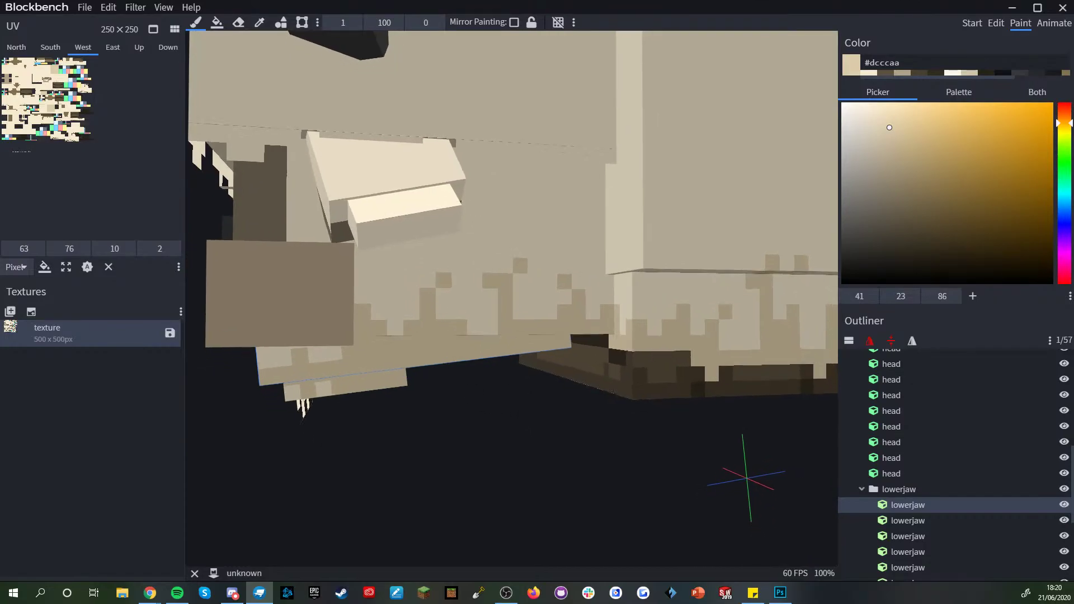
drag(456, 500, 434, 512)
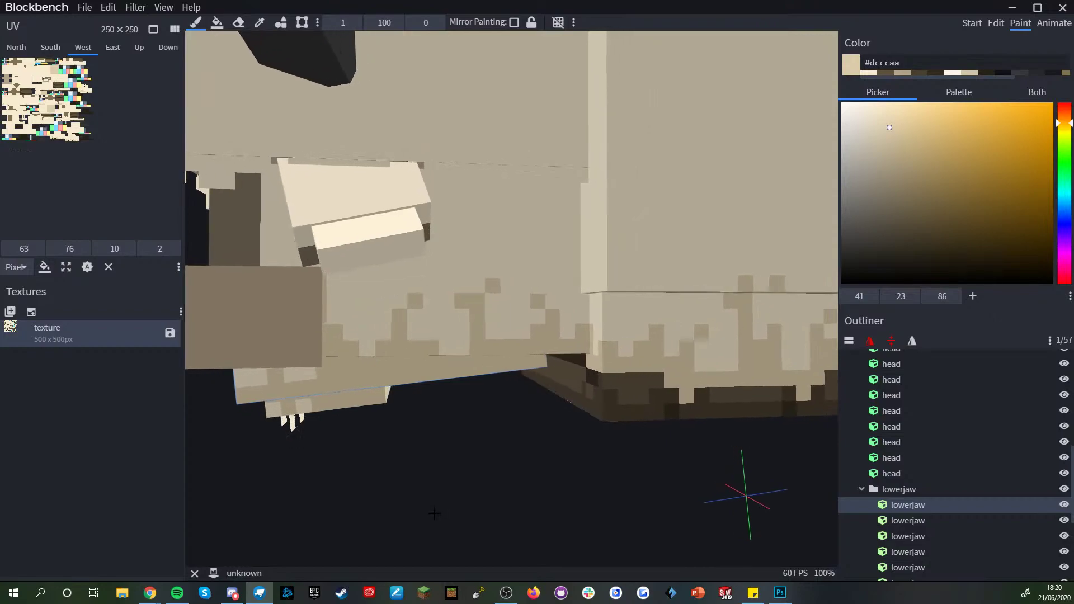
scroll(434, 511, down, 3)
scroll(623, 416, up, 4)
- Sample the belly fur shade, lighten it to #eadbba and paint intermediate shading between the tufts on the front belly cube's west face
click(590, 364)
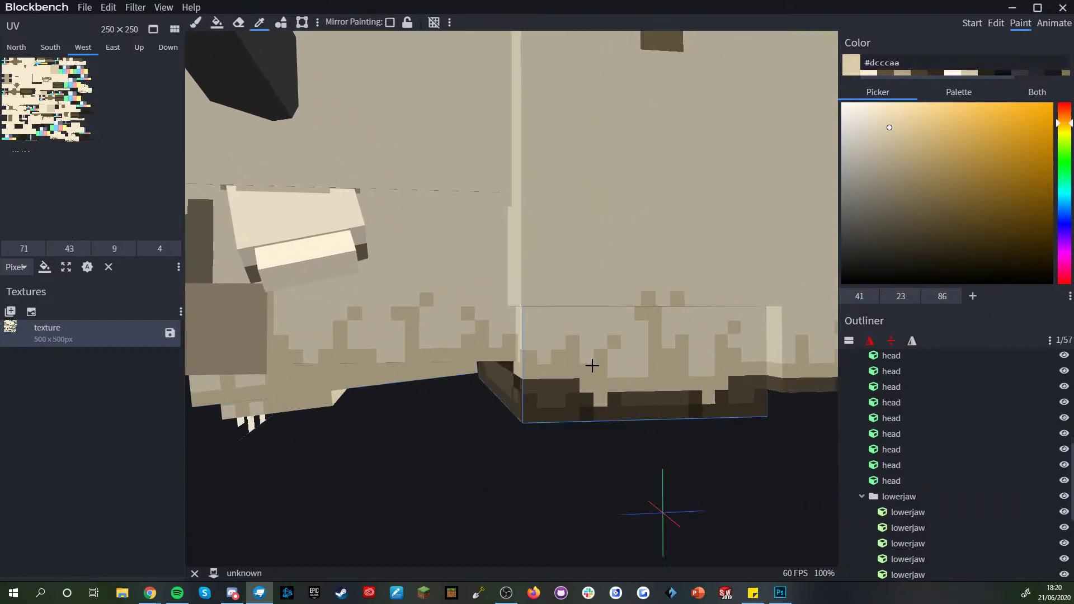
click(885, 118)
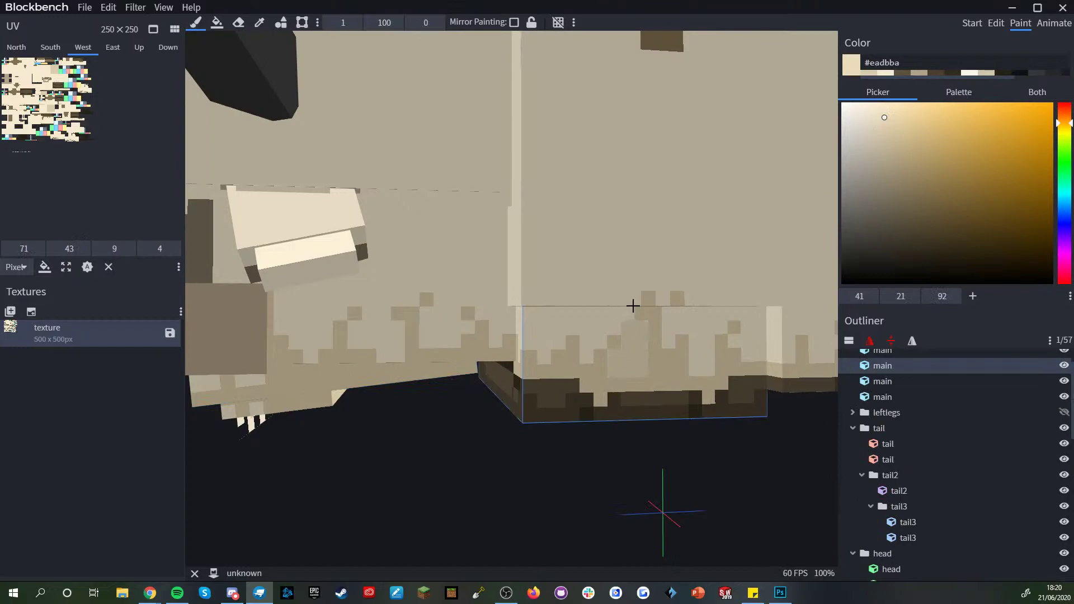
scroll(625, 408, down, 4)
scroll(625, 409, up, 4)
scroll(608, 399, up, 2)
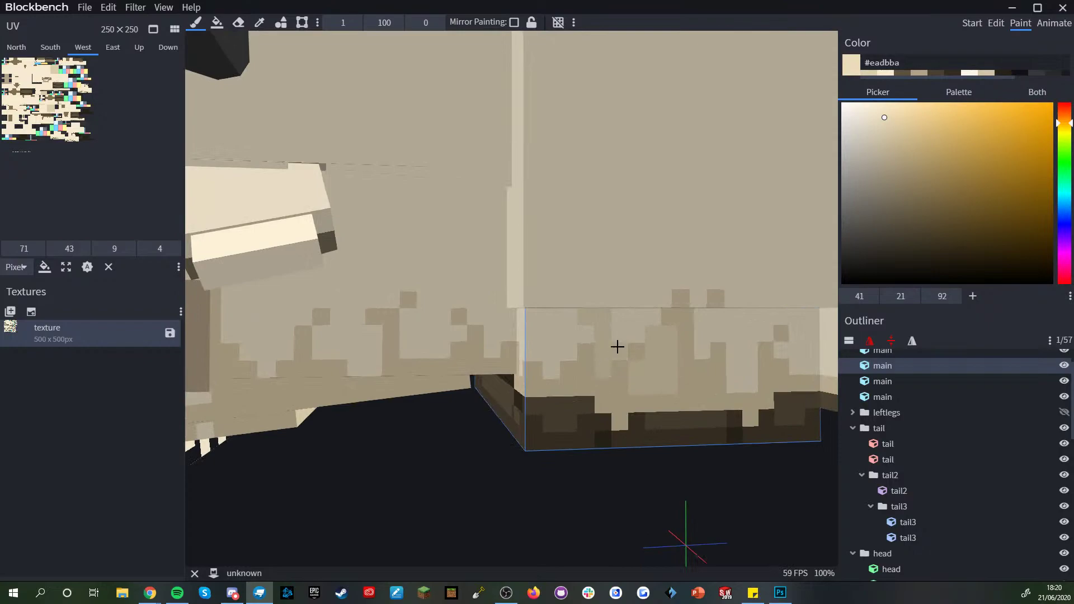
- Extend the #eadbba shading onto the lower edge of the body cube above the front belly cube and clear the selection
click(639, 300)
scroll(632, 273, down, 7)
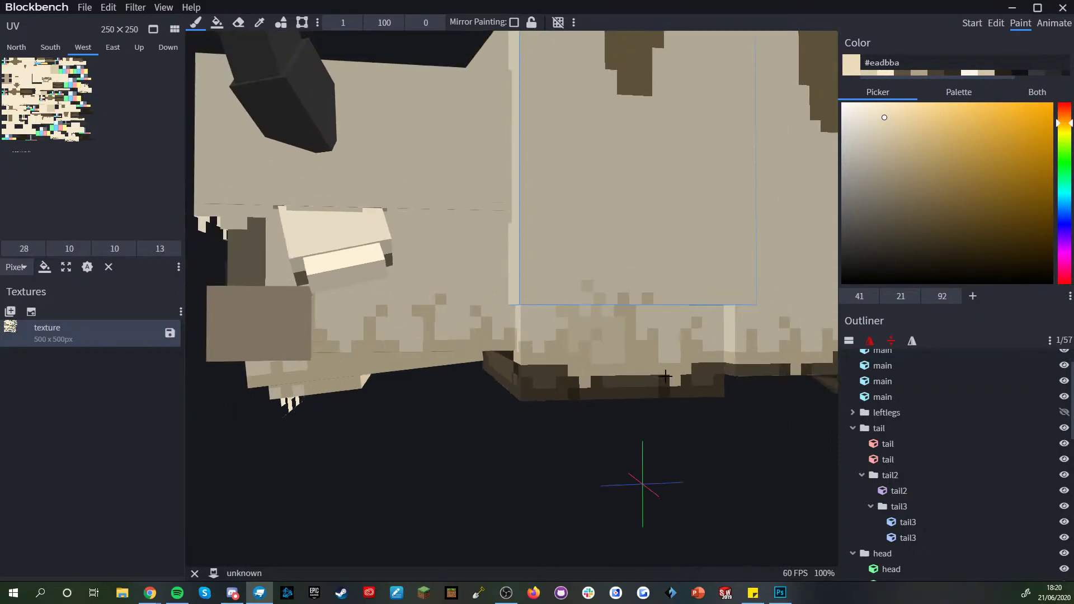
scroll(906, 470, down, 8)
click(892, 540)
scroll(627, 427, down, 3)
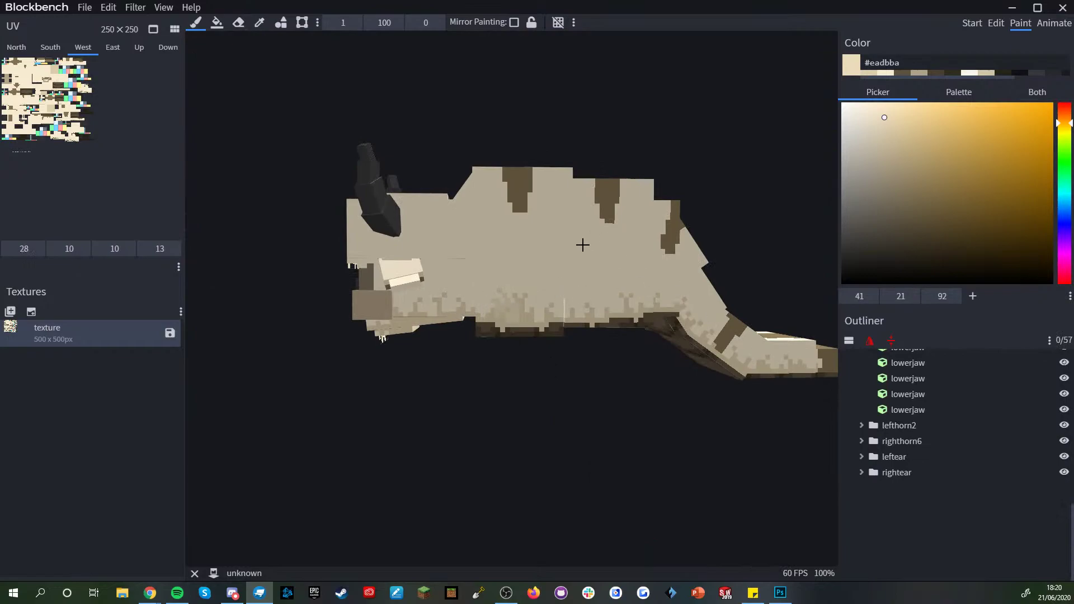
drag(584, 241, 558, 434)
scroll(508, 323, up, 3)
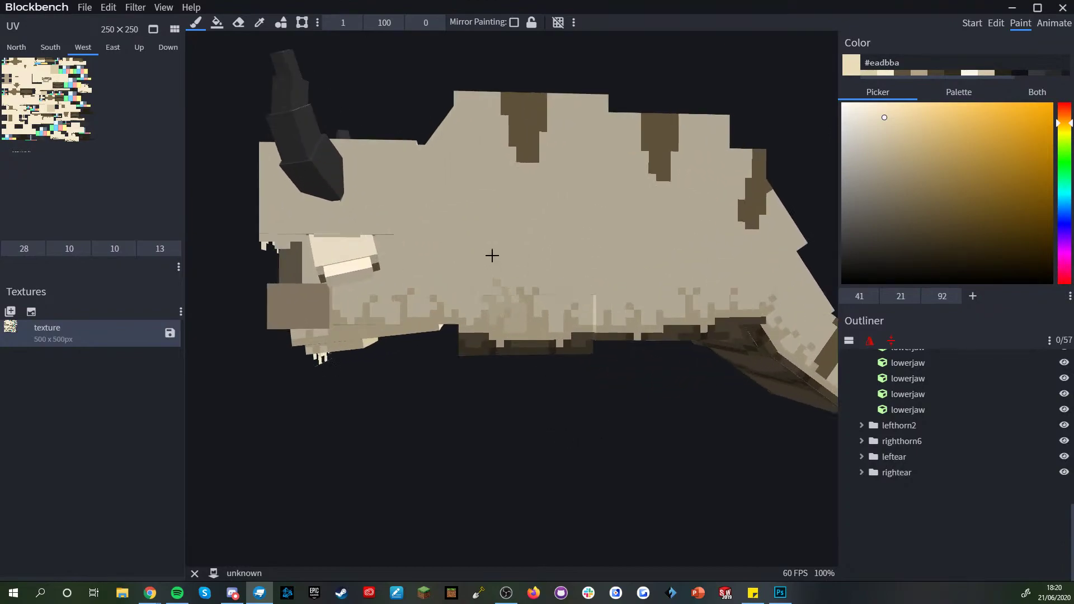
click(534, 252)
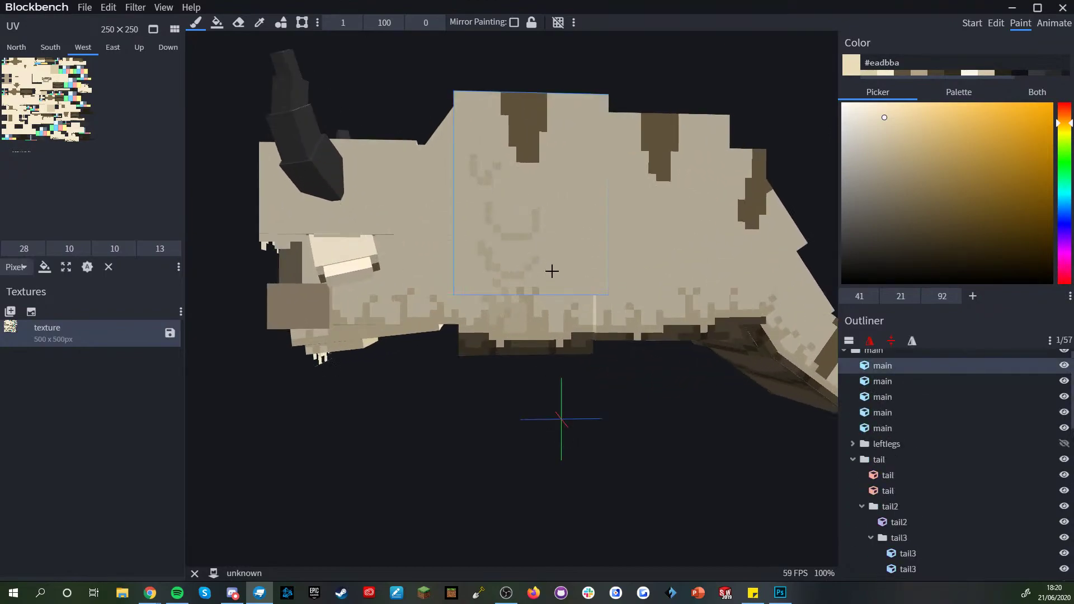
key(ctrl+z)
key(ctrl+z)
key(ctrl+z)
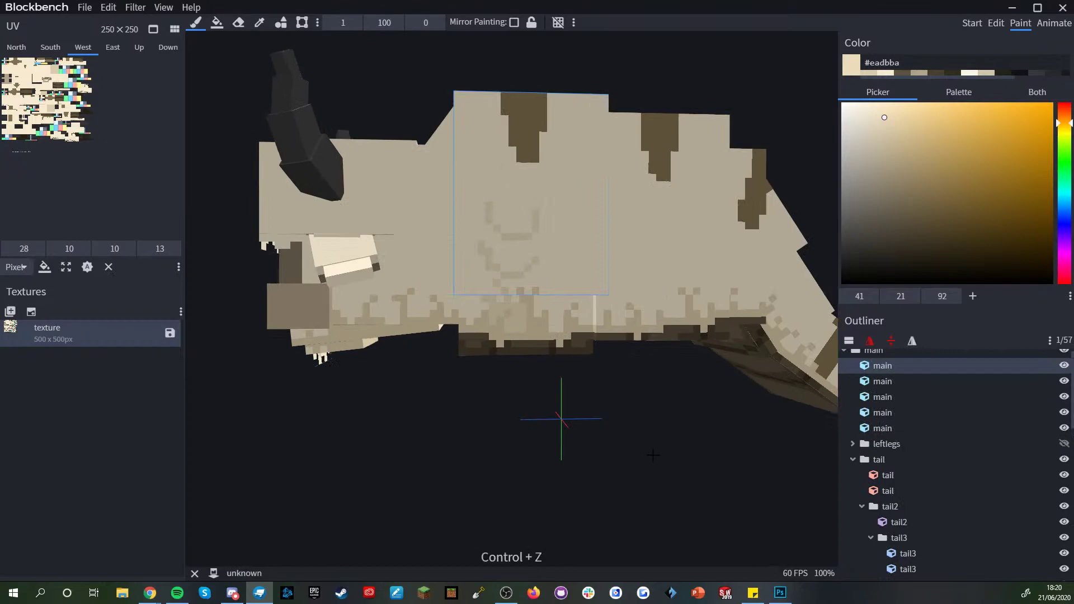
scroll(900, 488, down, 10)
click(901, 559)
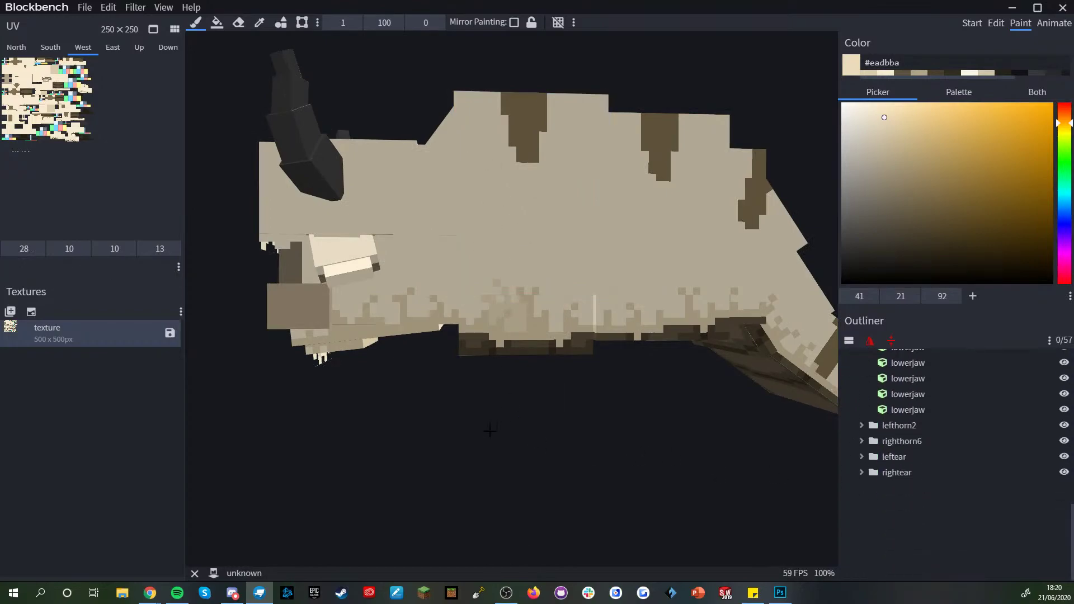
- Paint #eadbba fur tufts rising up the west face of the front body cube, just above the front belly cube
scroll(464, 418, up, 5)
scroll(464, 418, up, 2)
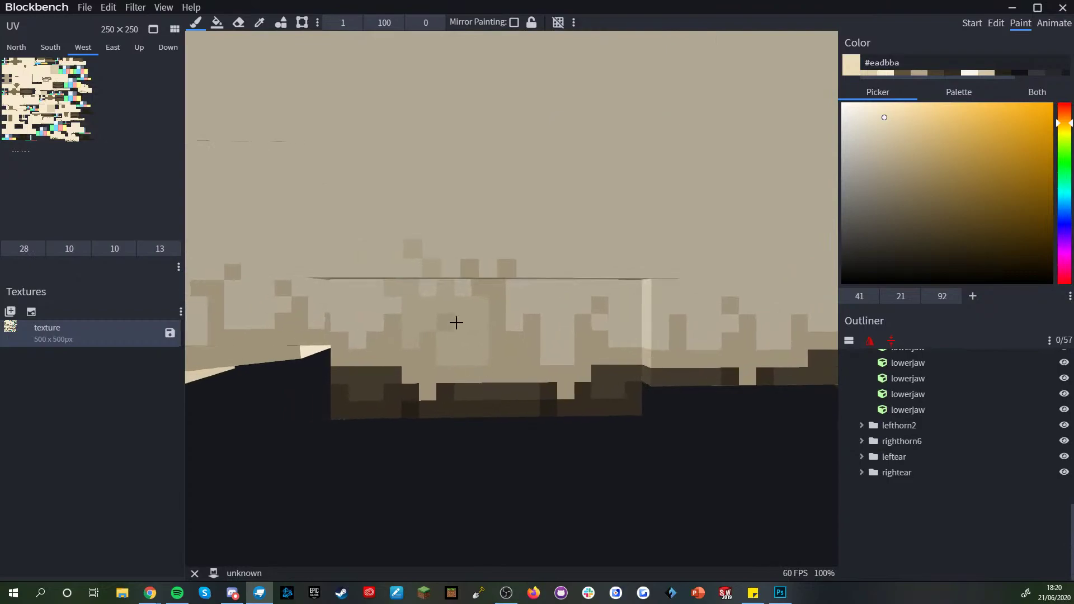
click(460, 293)
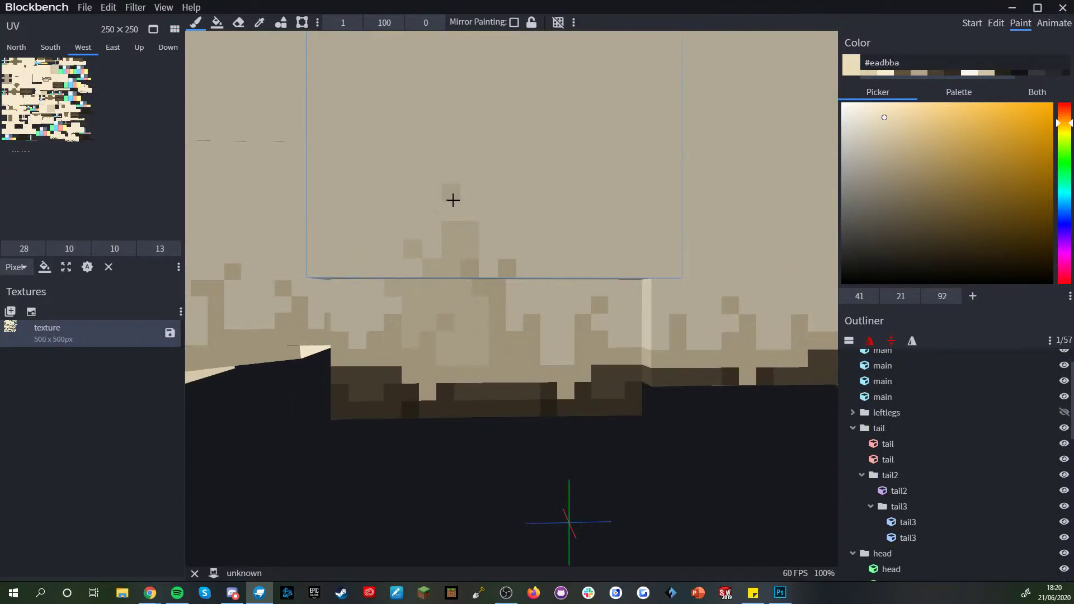
drag(491, 262, 527, 218)
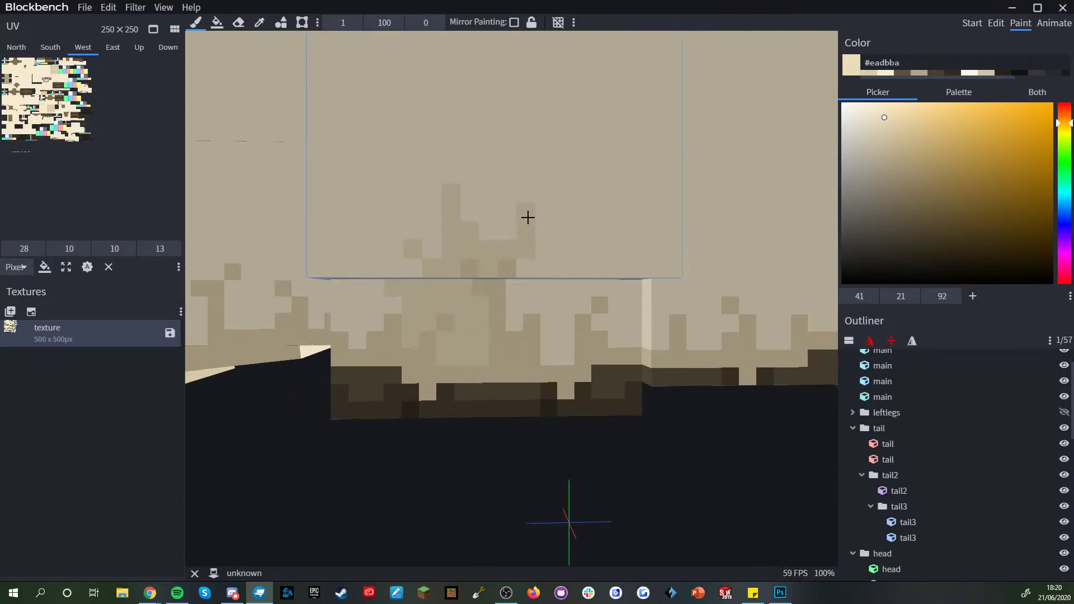
click(543, 191)
scroll(538, 257, down, 1)
drag(548, 344, 554, 335)
right_drag(552, 327, 522, 330)
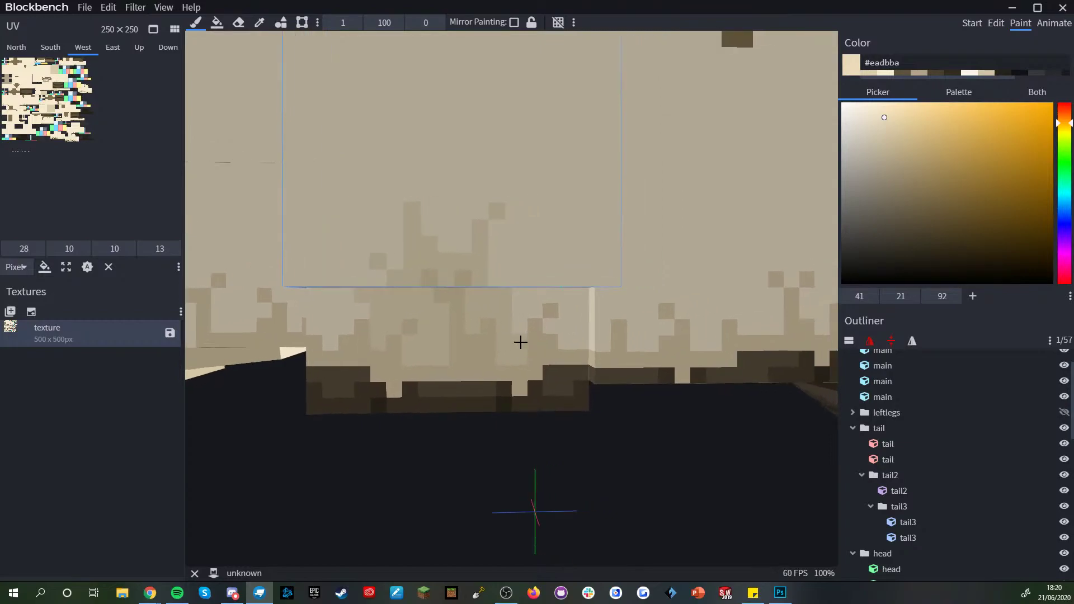
- Fill between the tufts at the rear of the front belly cube with #eadbba, carry it onto the middle body cube and clear the selection
click(522, 344)
click(495, 283)
right_drag(522, 292, 444, 272)
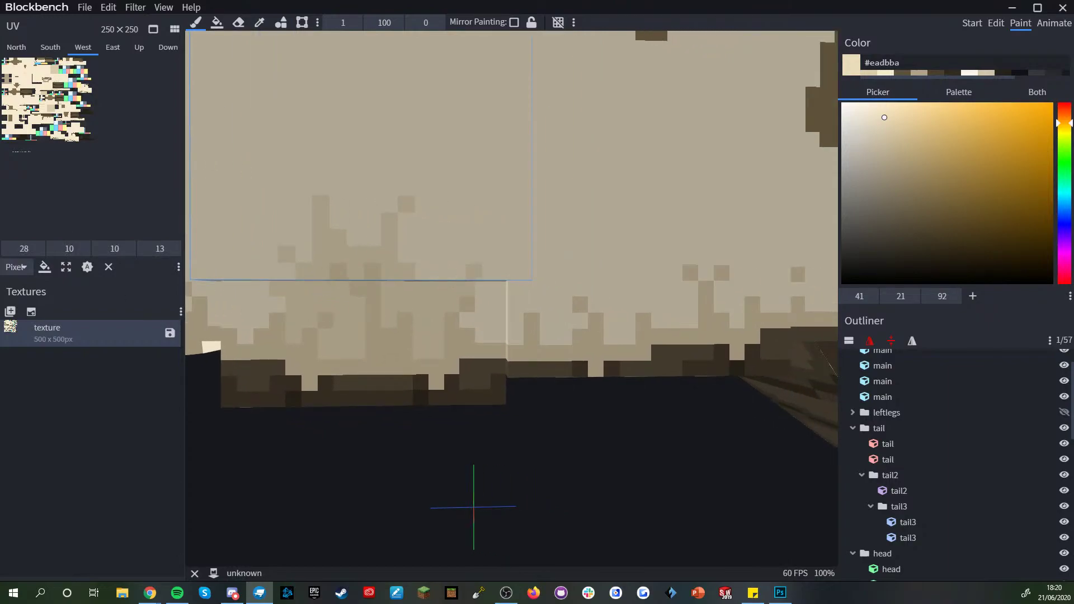
scroll(546, 276, up, 1)
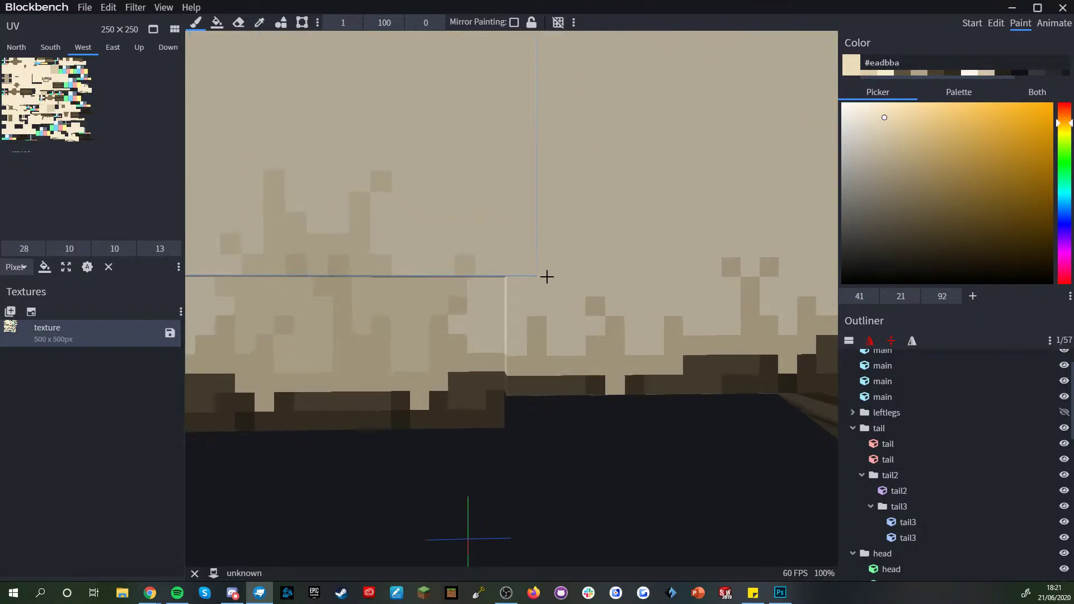
click(479, 301)
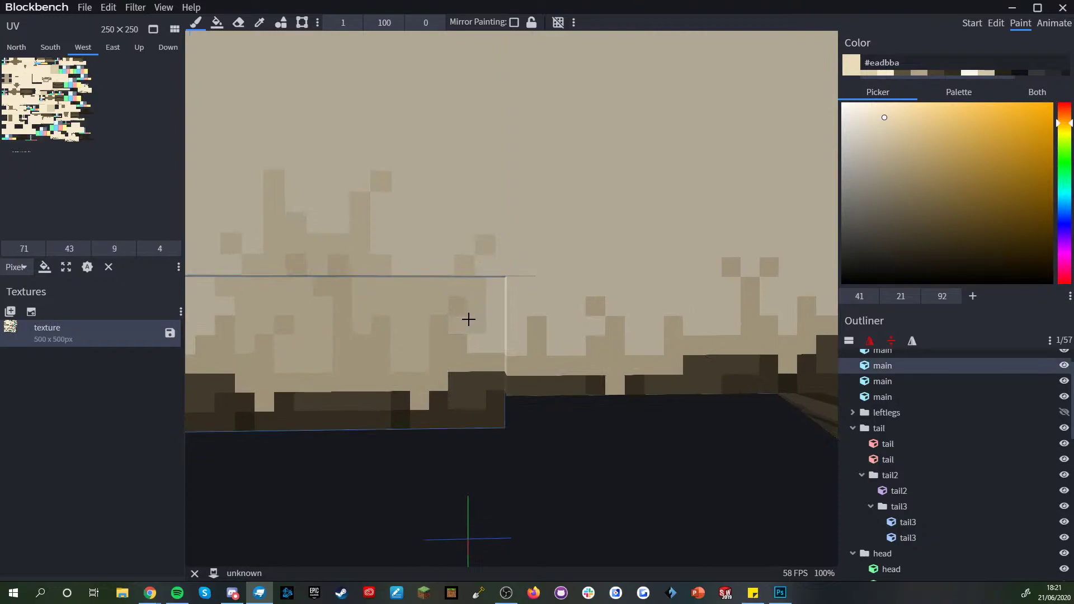
drag(510, 332, 554, 262)
scroll(551, 424, down, 4)
scroll(551, 423, down, 4)
scroll(985, 488, down, 8)
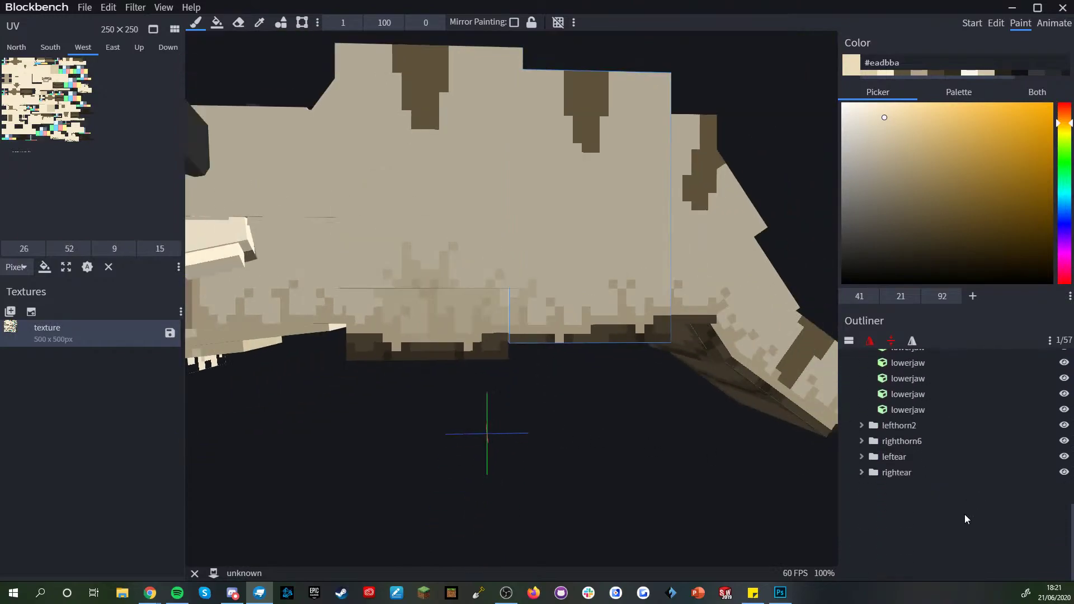
click(964, 515)
- Paint #eadbba tufts along the middle body cube's lower west face, trim stray pixels with #f6ebd1, resample #eadbba and clear the selection
scroll(647, 439, down, 3)
scroll(613, 420, up, 2)
scroll(613, 421, up, 5)
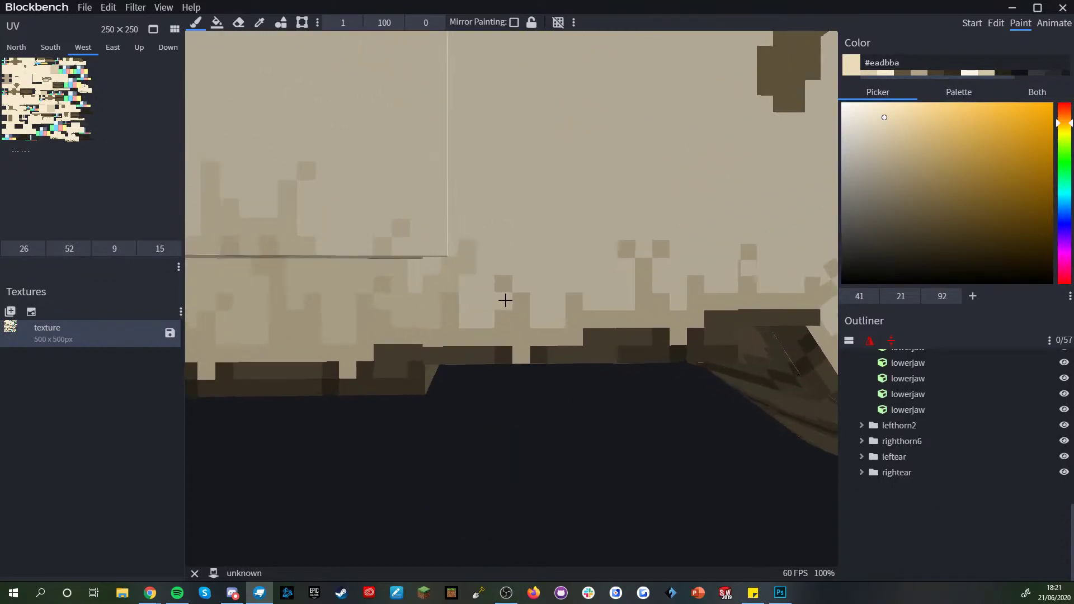
click(475, 307)
mouse_move(500, 274)
mouse_down()
mouse_move(501, 235)
mouse_move(542, 257)
mouse_move(547, 313)
mouse_move(554, 245)
mouse_move(572, 249)
mouse_move(604, 300)
mouse_move(614, 207)
mouse_up()
key(ctrl+z)
click(606, 201)
alt+click(594, 215)
click(606, 227)
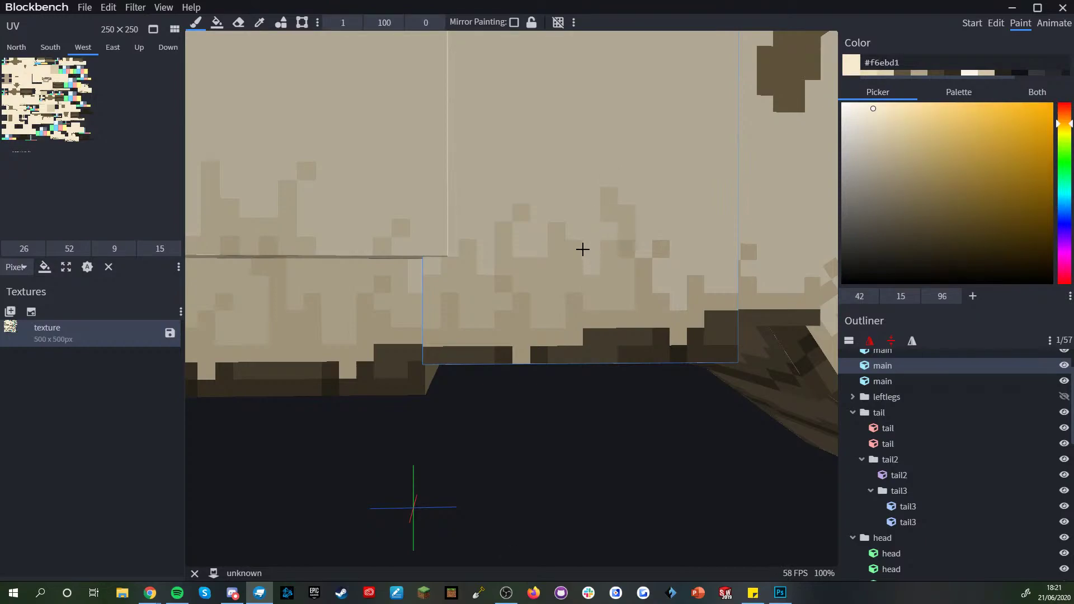
ctrl+click(603, 275)
scroll(603, 275, down, 5)
scroll(902, 516, down, 10)
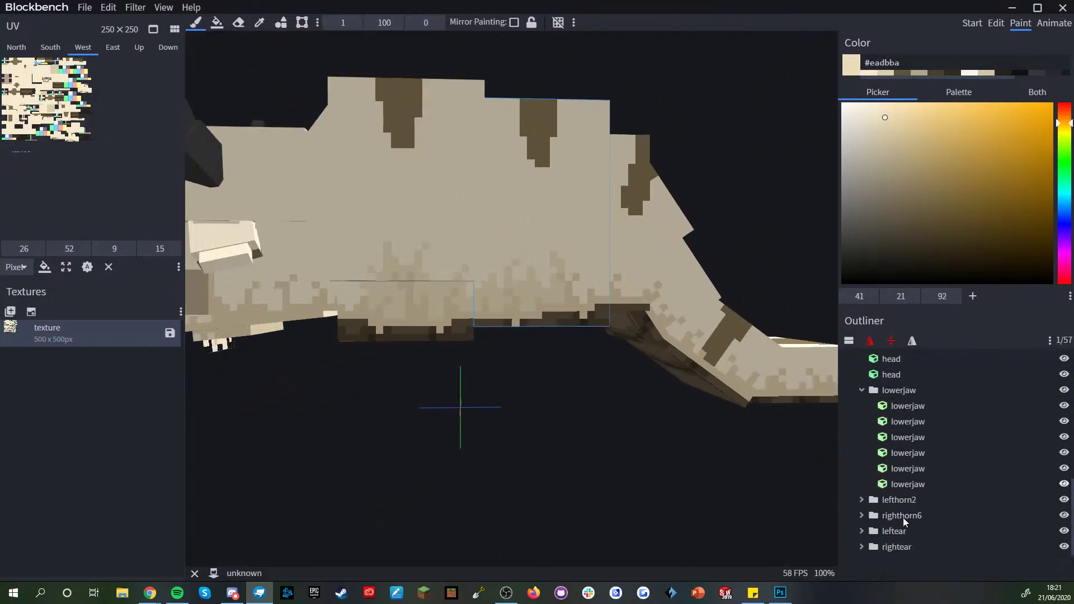
click(938, 575)
- Extend the #eadbba tufts toward the rear edge of the middle body cube's west face
scroll(567, 447, down, 10)
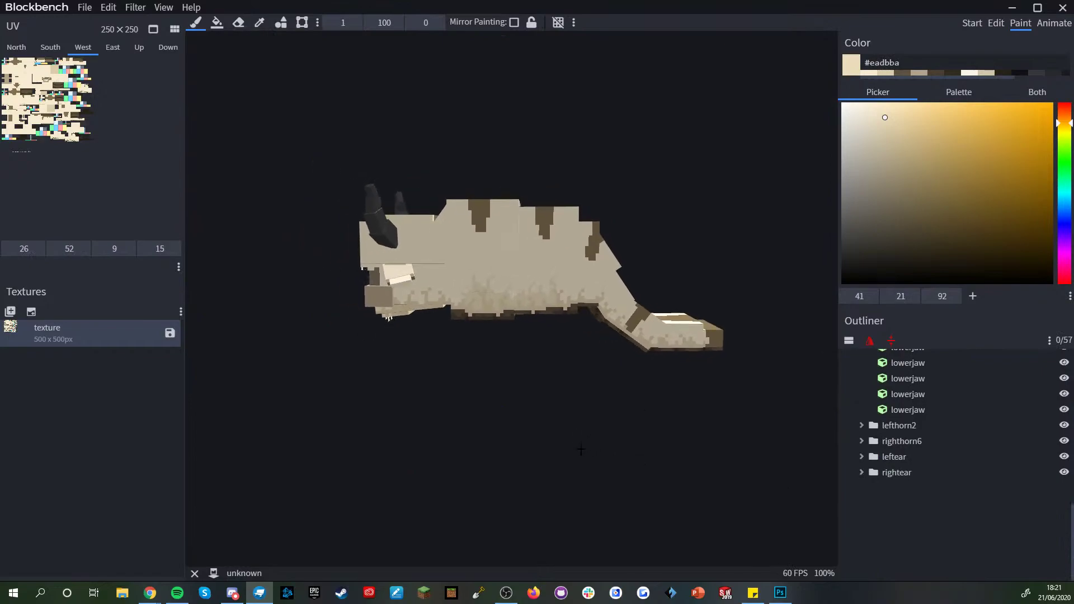
drag(567, 447, 494, 397)
scroll(499, 401, up, 6)
scroll(509, 401, up, 8)
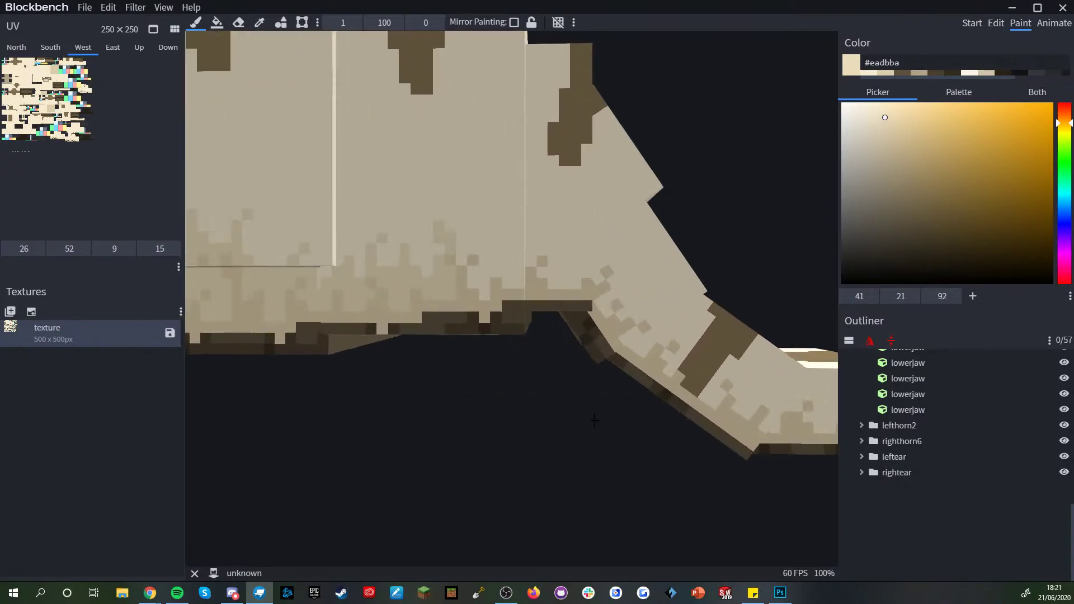
click(551, 310)
scroll(549, 309, down, 4)
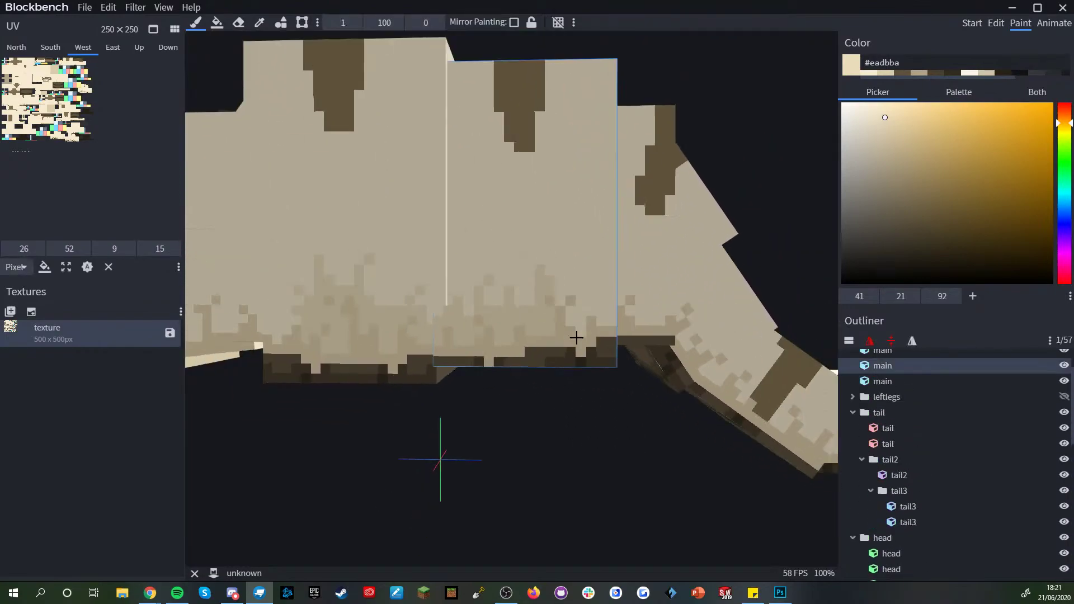
scroll(546, 356, up, 5)
right_drag(539, 365, 514, 346)
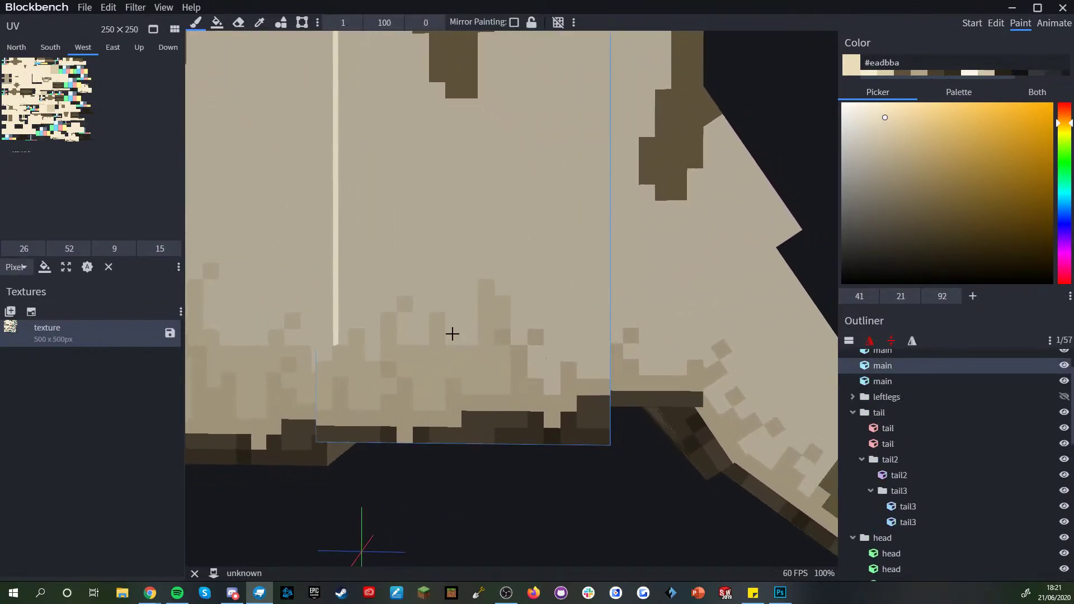
right_drag(573, 368, 492, 338)
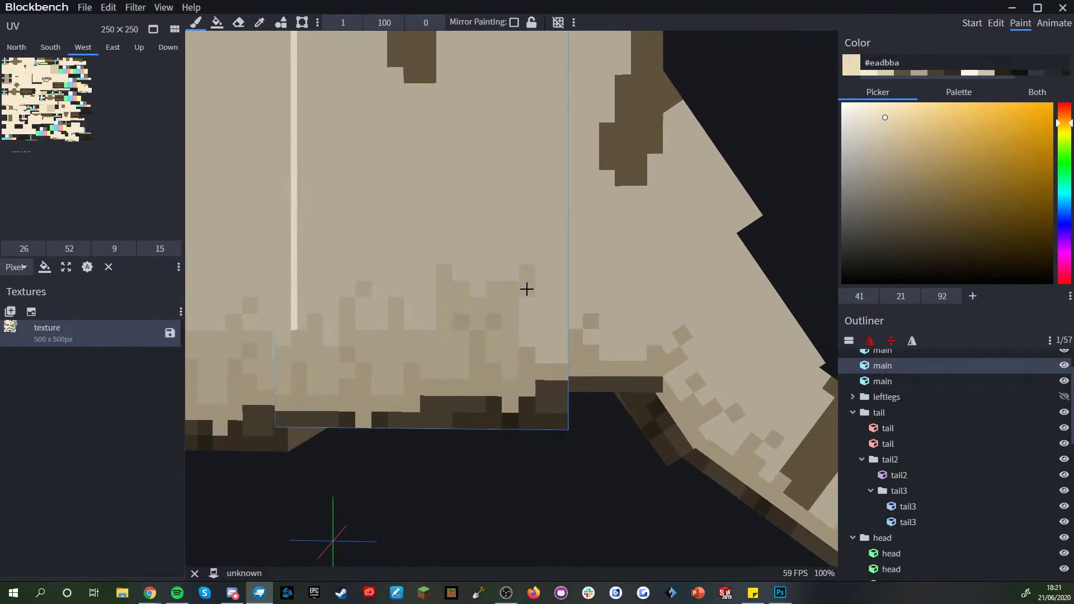
scroll(565, 338, up, 2)
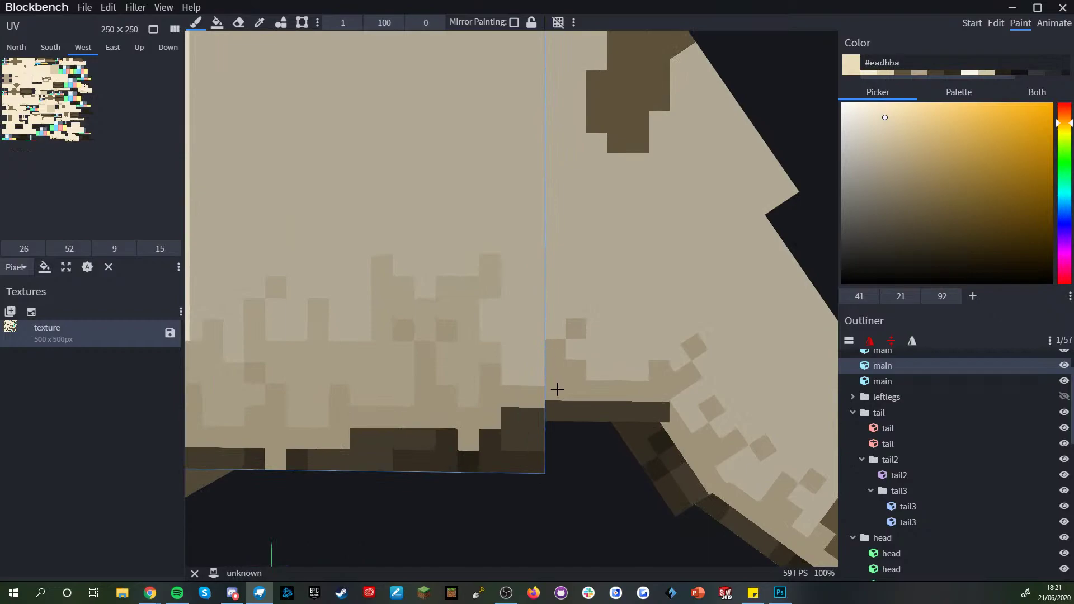
- Paint #eadbba shading and raised tufts along the lower west face of the rear body cube
click(555, 323)
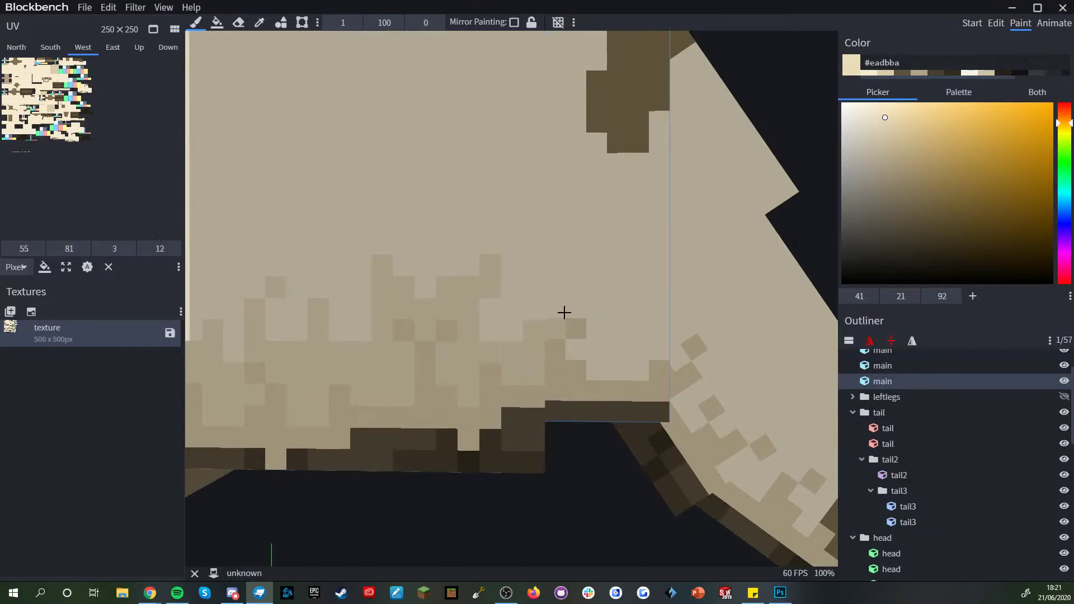
mouse_move(587, 295)
mouse_down()
mouse_move(607, 314)
mouse_move(585, 347)
mouse_move(602, 364)
mouse_move(655, 351)
mouse_up()
right_drag(655, 352, 587, 345)
click(515, 338)
right_drag(515, 338, 499, 338)
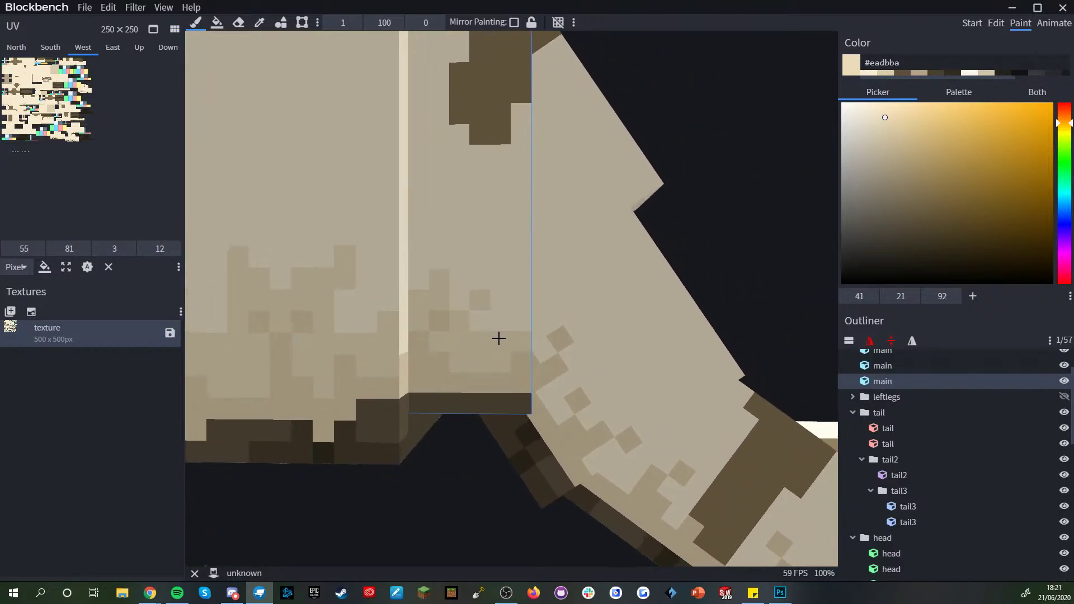
- Paint #eadbba shading around the fur tufts on the west face of the lower tail base cube
click(538, 337)
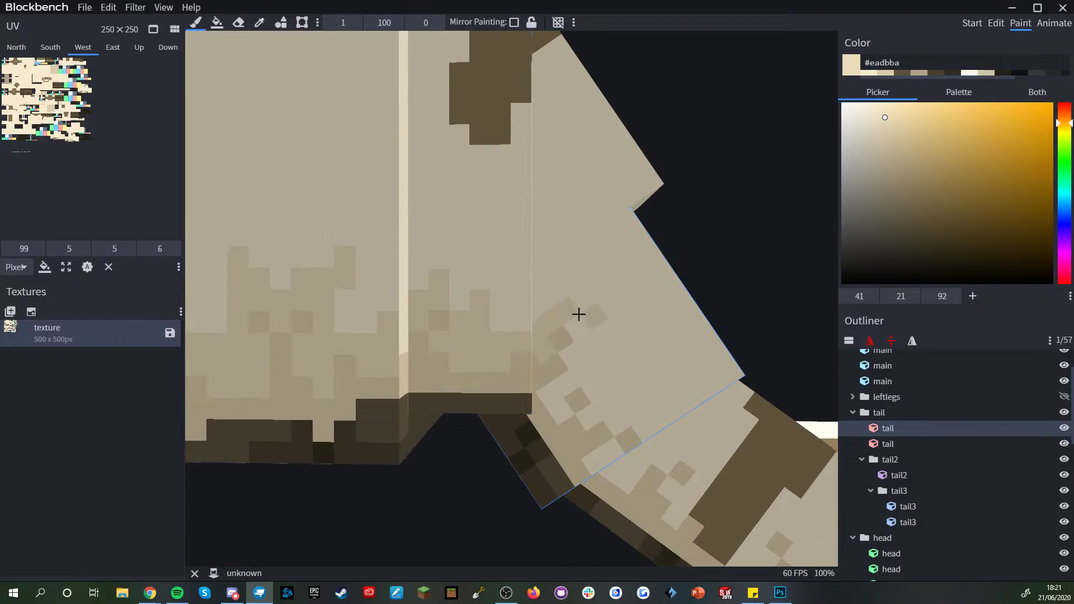
mouse_move(576, 359)
mouse_down()
mouse_move(556, 405)
mouse_move(574, 334)
mouse_move(580, 354)
mouse_up()
mouse_move(605, 401)
mouse_down()
mouse_move(596, 388)
mouse_move(632, 384)
mouse_move(643, 425)
mouse_up()
right_drag(663, 436, 626, 311)
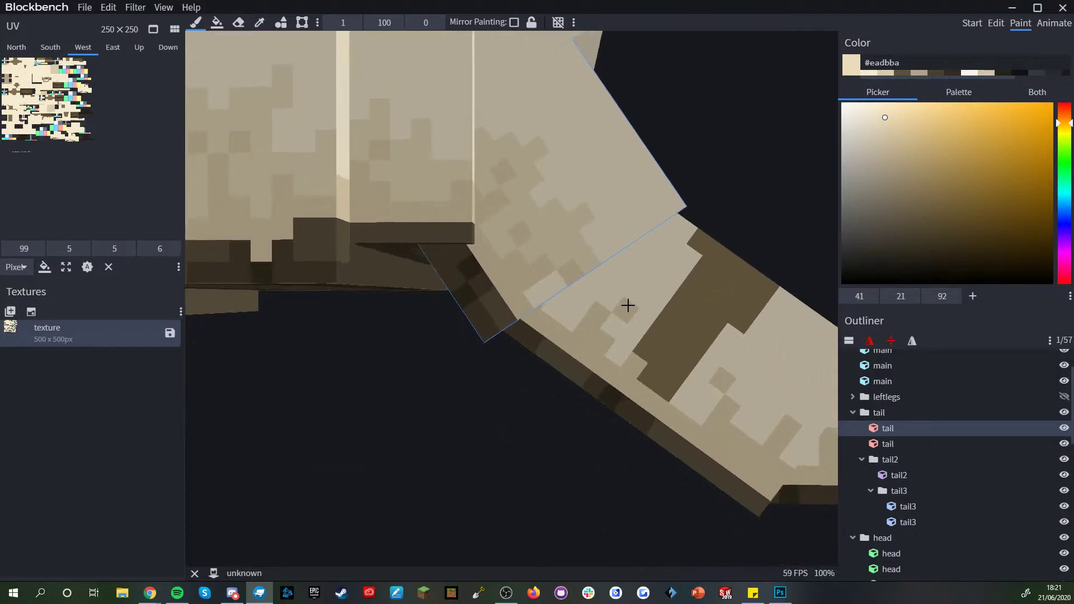
- Clear the selection and examine the intermediate shading along the body and tail from the side
scroll(626, 312, down, 3)
drag(679, 210, 654, 211)
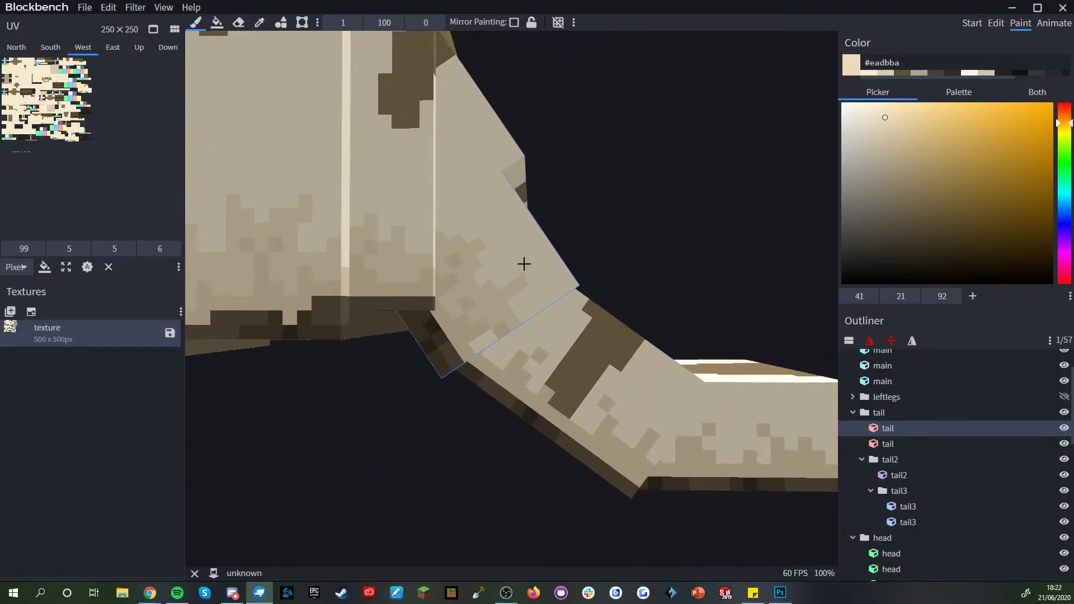
scroll(523, 263, down, 8)
scroll(999, 560, down, 10)
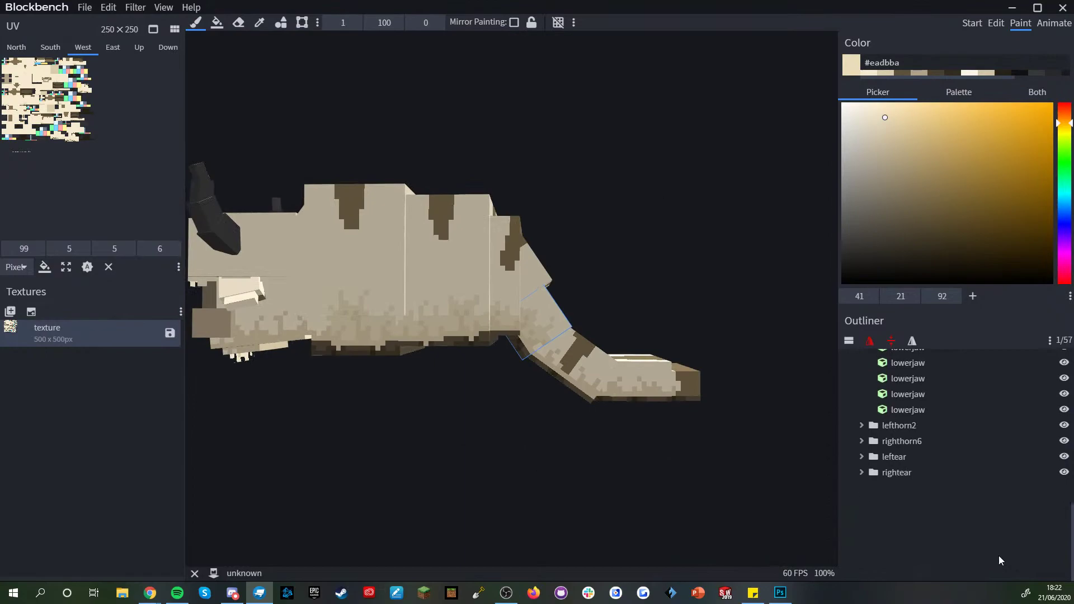
click(999, 561)
scroll(614, 491, down, 2)
drag(613, 491, 660, 505)
scroll(604, 468, down, 7)
drag(604, 468, 647, 487)
scroll(650, 487, up, 3)
scroll(651, 480, up, 6)
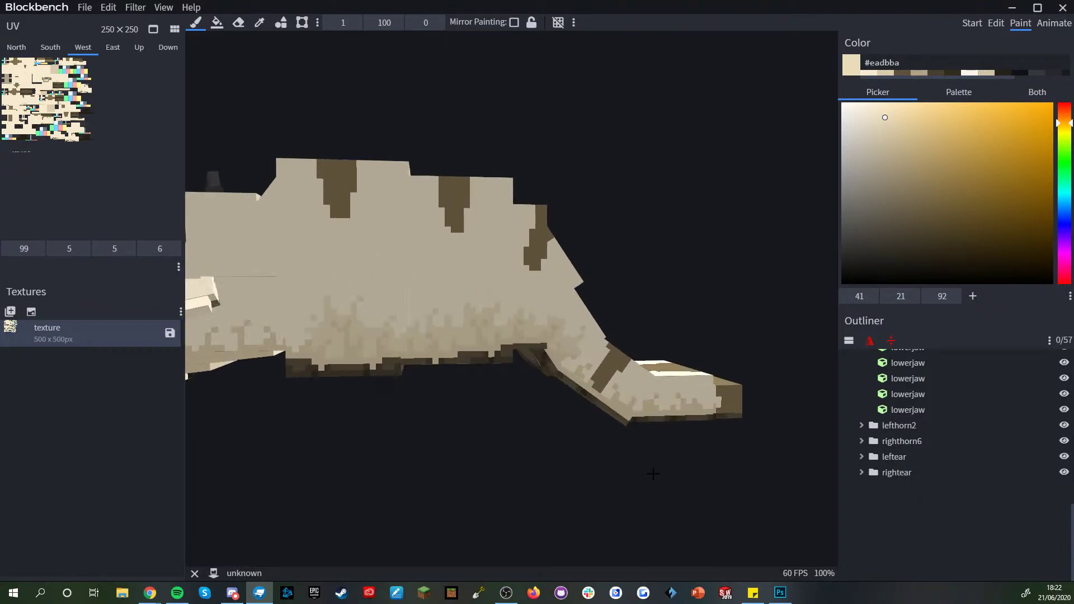
- Paint #eadbba shading between the tufts on both sides of the dark stripe on the tail2 cube's west face
scroll(379, 407, up, 4)
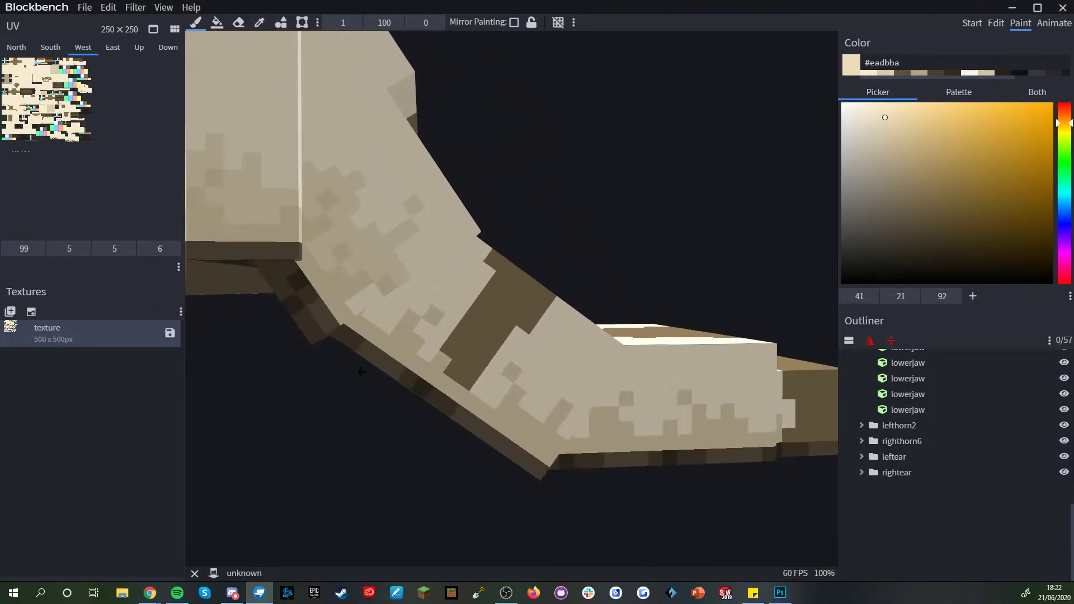
click(328, 312)
click(354, 324)
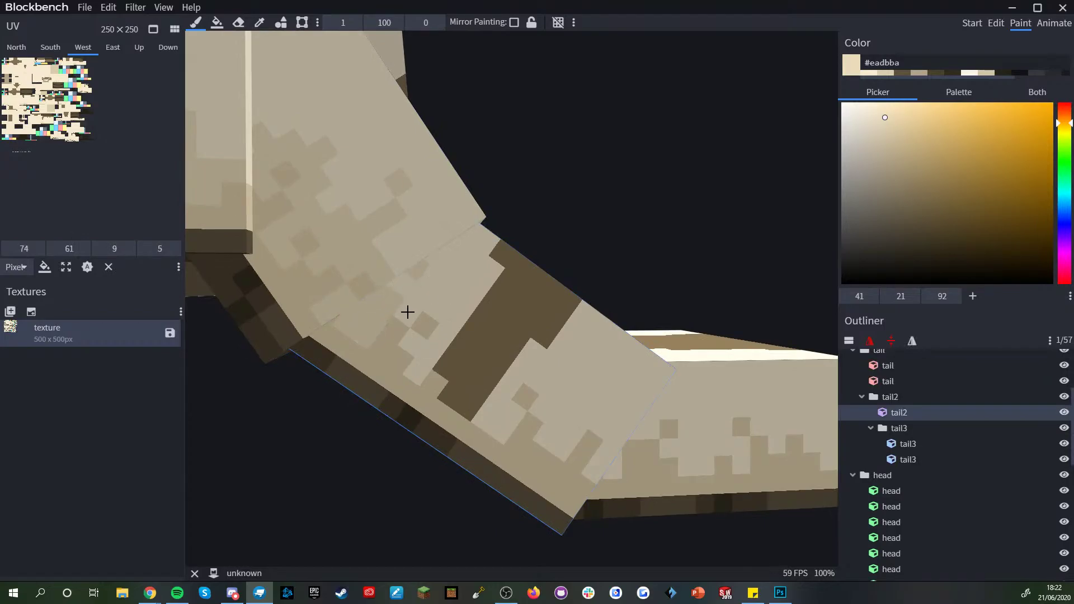
key(ctrl+z)
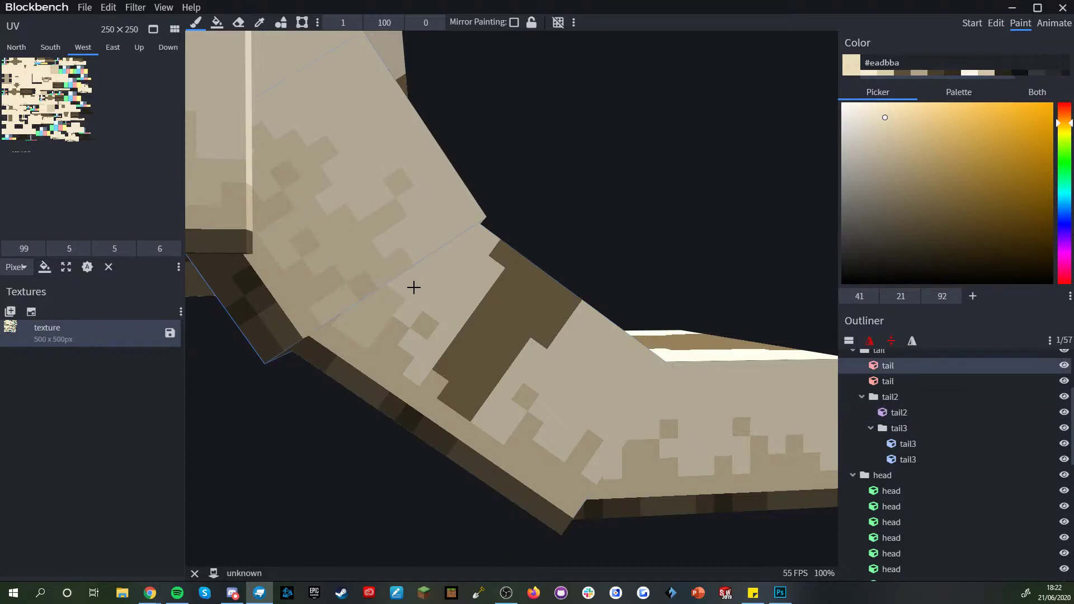
click(436, 309)
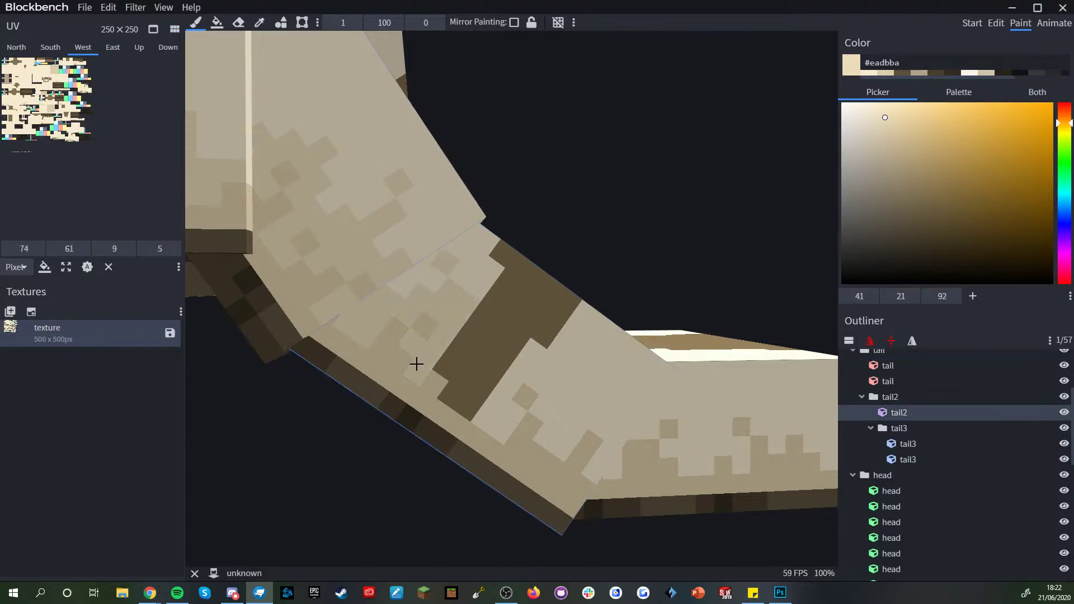
scroll(599, 471, up, 1)
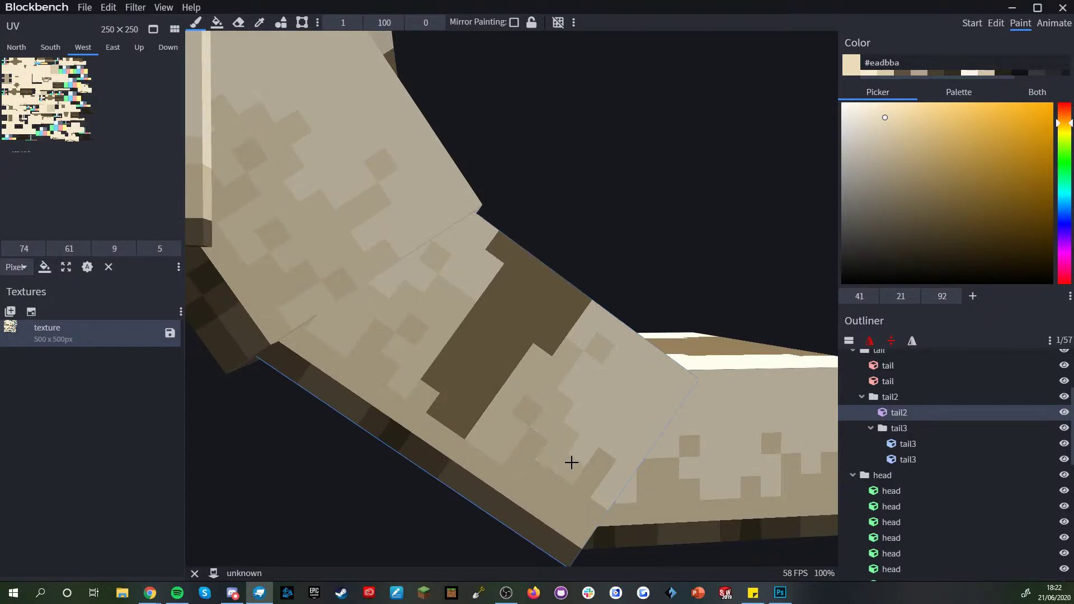
- Paint #eadbba tufts above the darker fur on the front part of the longer tail3 cube's west face
right_drag(626, 438, 451, 319)
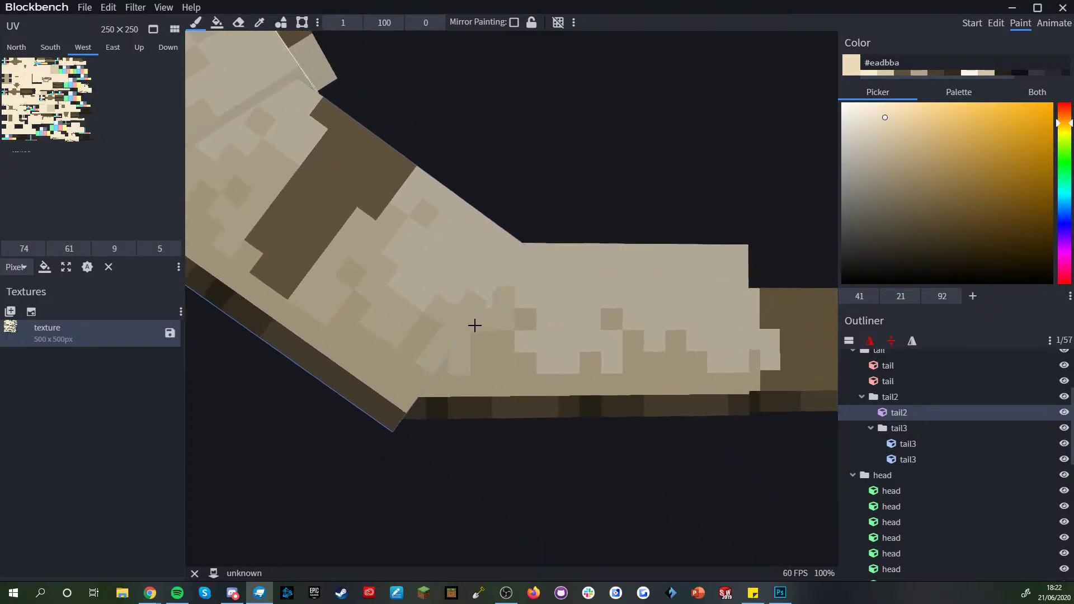
click(502, 311)
drag(454, 275, 458, 297)
click(542, 279)
mouse_move(548, 320)
mouse_down()
mouse_move(549, 362)
mouse_move(599, 347)
mouse_move(606, 302)
mouse_move(574, 328)
mouse_move(575, 291)
mouse_move(555, 297)
mouse_up()
scroll(636, 317, down, 3)
right_drag(685, 298, 604, 326)
scroll(604, 326, up, 1)
- Touch up the longer tail3 cube's tufts with sampled fur colours and extend the intermediate shading toward its rear edge
key(alt)
alt+click(473, 302)
click(472, 328)
alt+click(495, 329)
mouse_move(550, 348)
mouse_down()
mouse_move(584, 366)
mouse_move(607, 347)
mouse_up()
- Continue the #eadbba shading around the longer tail3 cube's south face and onto the light fur pixels of the tail tip's west face
scroll(638, 296, down, 4)
scroll(623, 270, up, 5)
mouse_move(652, 275)
mouse_down()
mouse_move(623, 269)
mouse_move(572, 284)
mouse_move(647, 274)
mouse_move(633, 284)
mouse_up()
drag(458, 377, 467, 383)
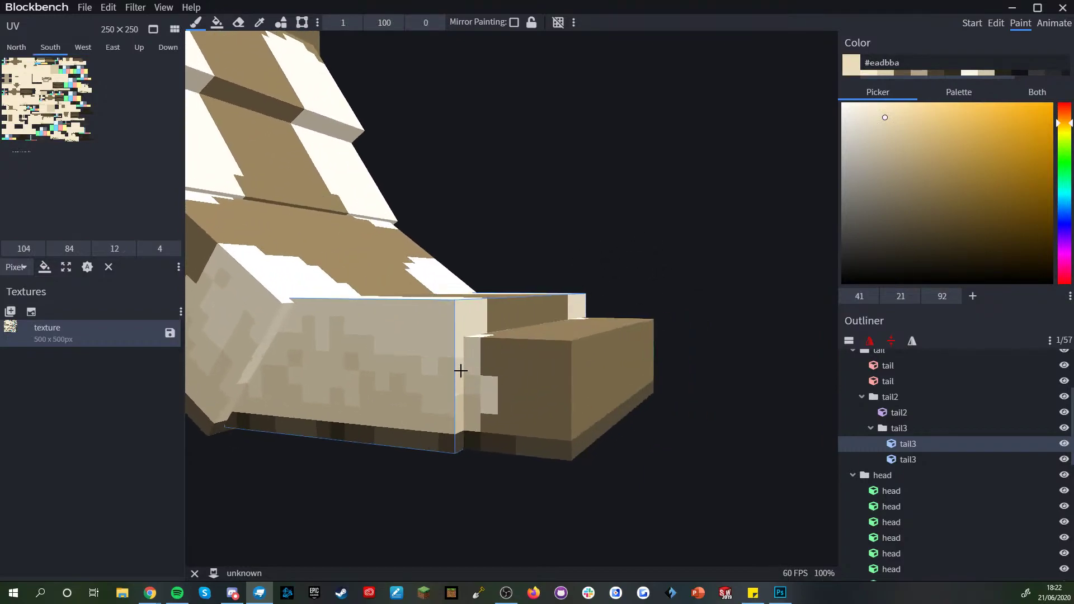
click(487, 395)
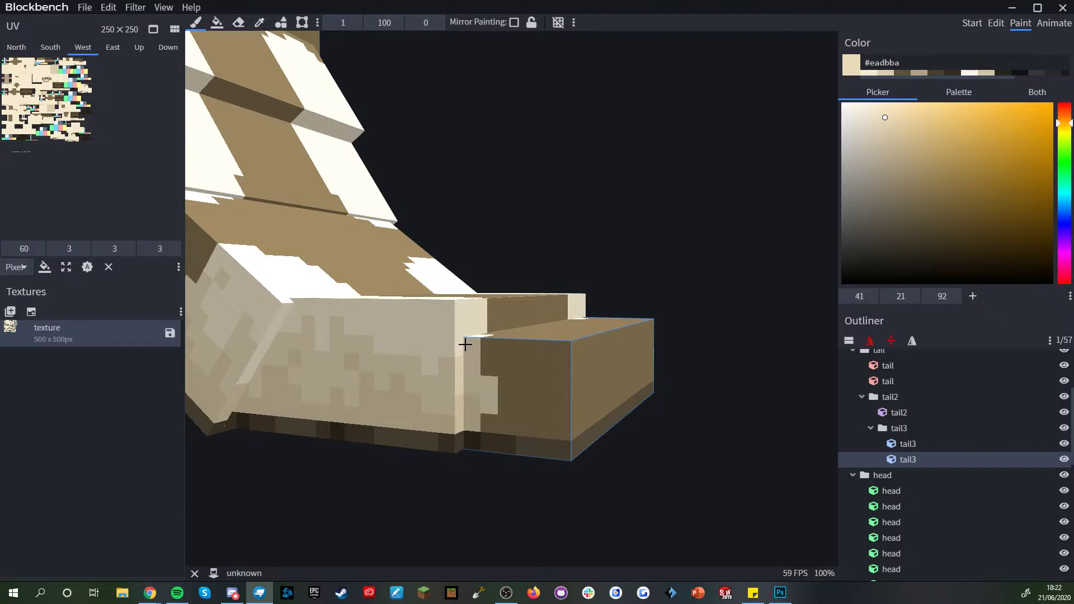
- Add a #eadbba pixel to the longer tail3 cube's west face and clear the selection
click(407, 349)
scroll(404, 357, down, 3)
drag(534, 489, 613, 470)
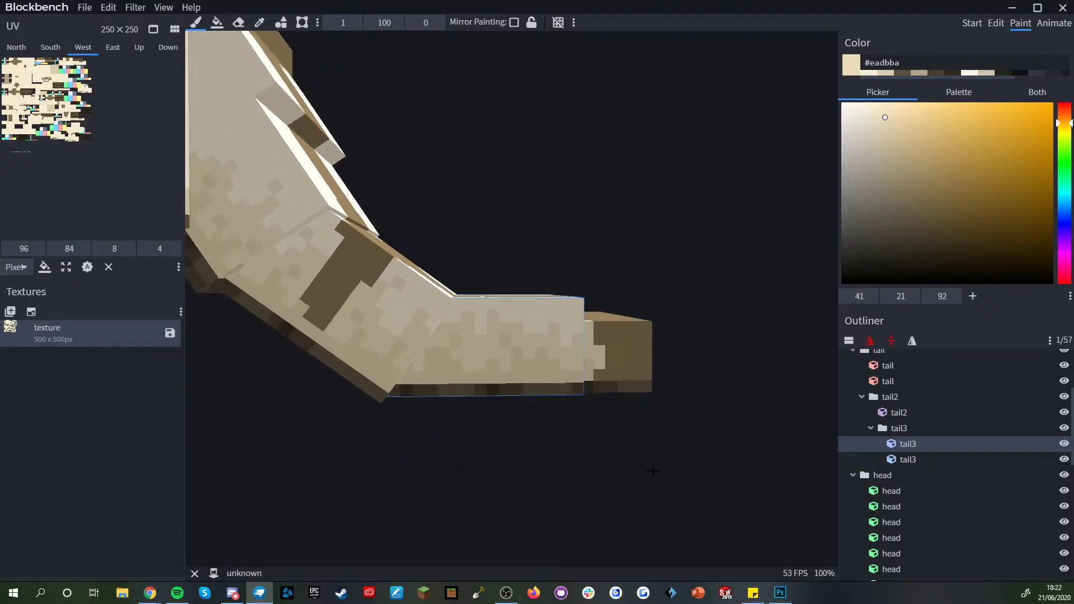
scroll(614, 470, down, 6)
scroll(931, 515, down, 6)
click(935, 525)
scroll(520, 453, down, 6)
- Paint #eadbba shading at the front of the lower main cube's west face and up onto the cube above it
right_drag(520, 453, 592, 479)
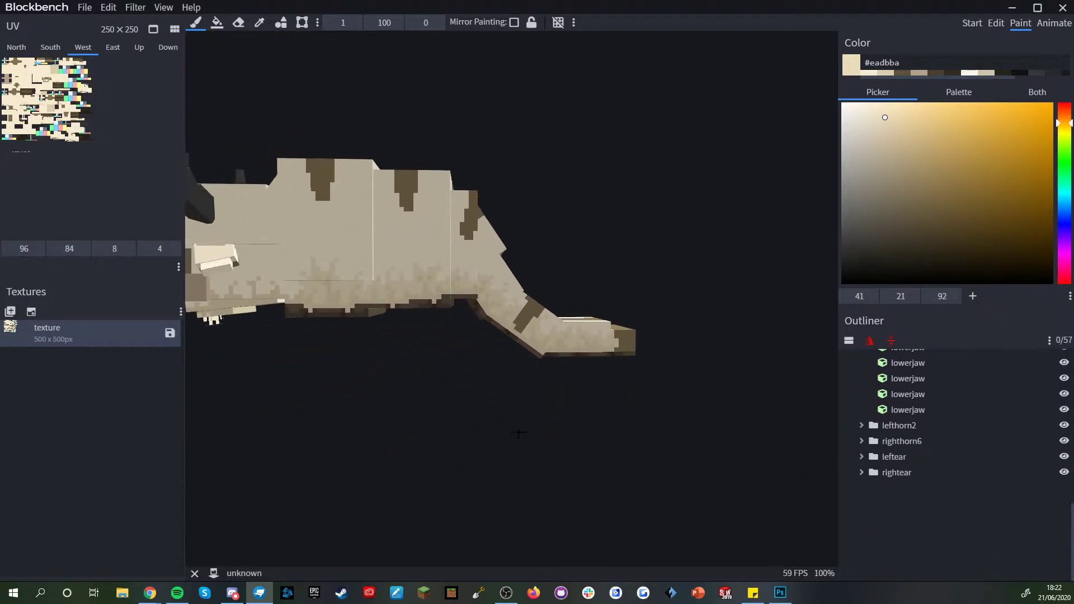
right_drag(428, 425, 453, 427)
drag(455, 428, 500, 438)
scroll(433, 451, up, 4)
right_drag(432, 448, 493, 419)
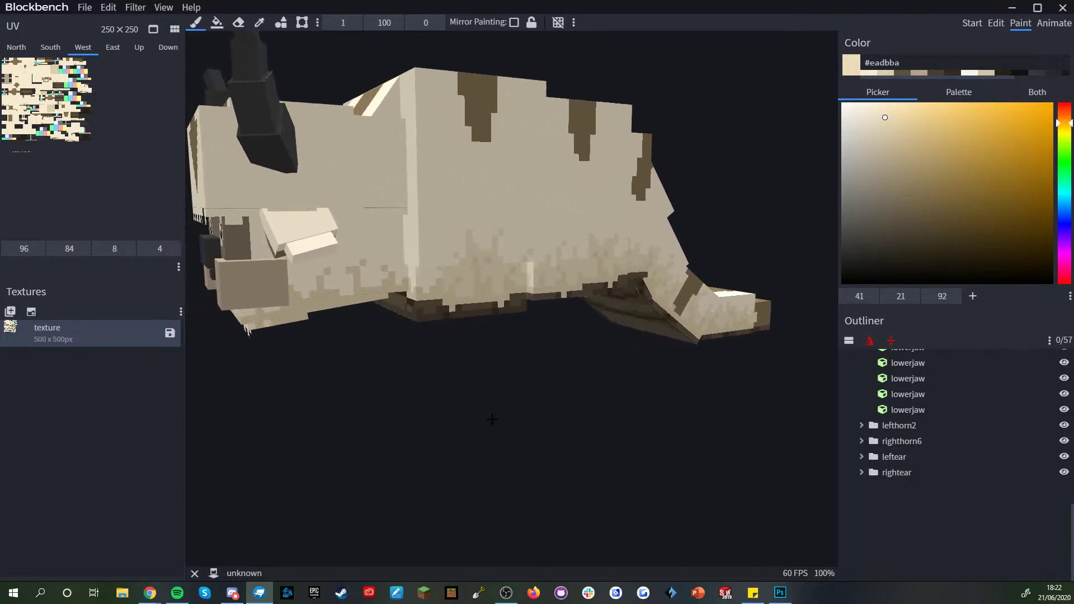
scroll(488, 415, down, 3)
drag(486, 415, 447, 406)
scroll(447, 407, up, 8)
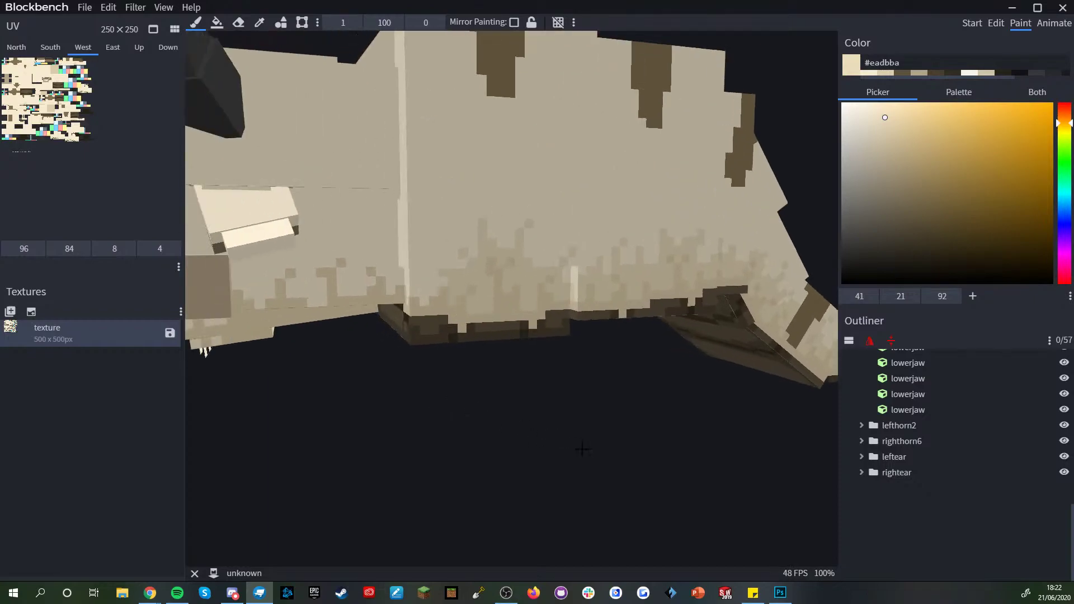
click(441, 296)
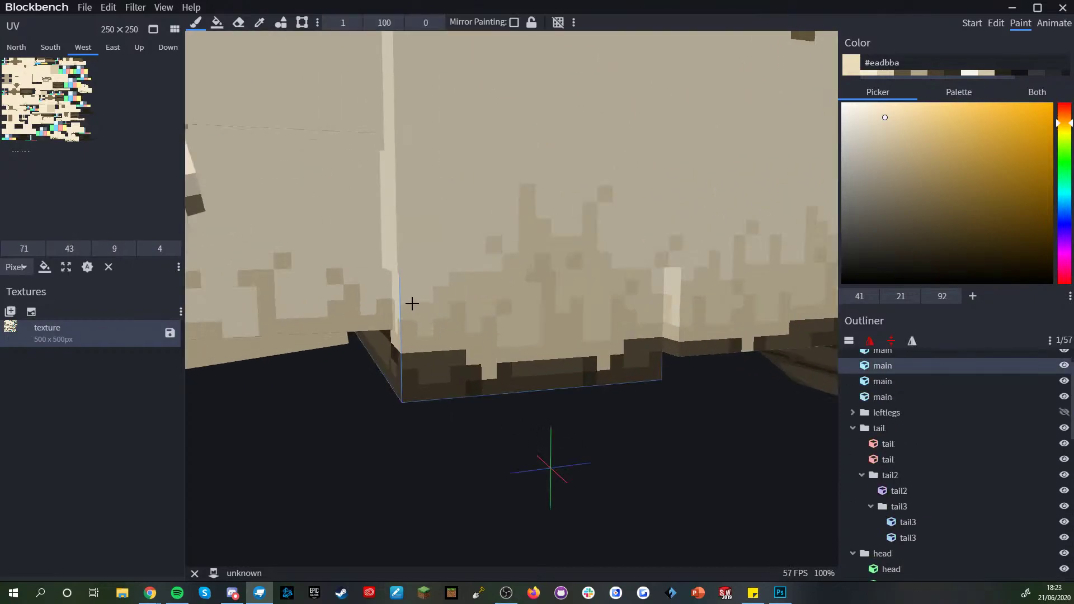
alt+click(430, 286)
alt+click(438, 290)
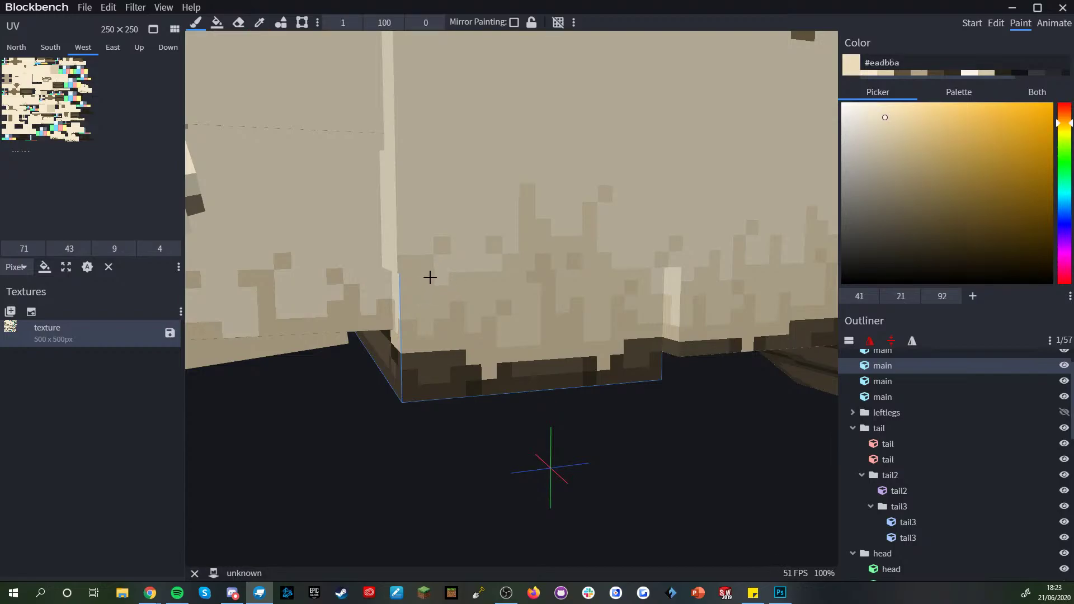
alt+click(469, 259)
click(440, 247)
alt+click(413, 269)
- Wrap the #eadbba shading around the front corner along the lower edge of the upper main cube's north face
scroll(559, 381, down, 4)
right_drag(589, 398, 583, 393)
scroll(583, 393, down, 3)
drag(583, 393, 627, 387)
scroll(626, 387, up, 4)
right_drag(626, 387, 613, 444)
drag(555, 266, 525, 267)
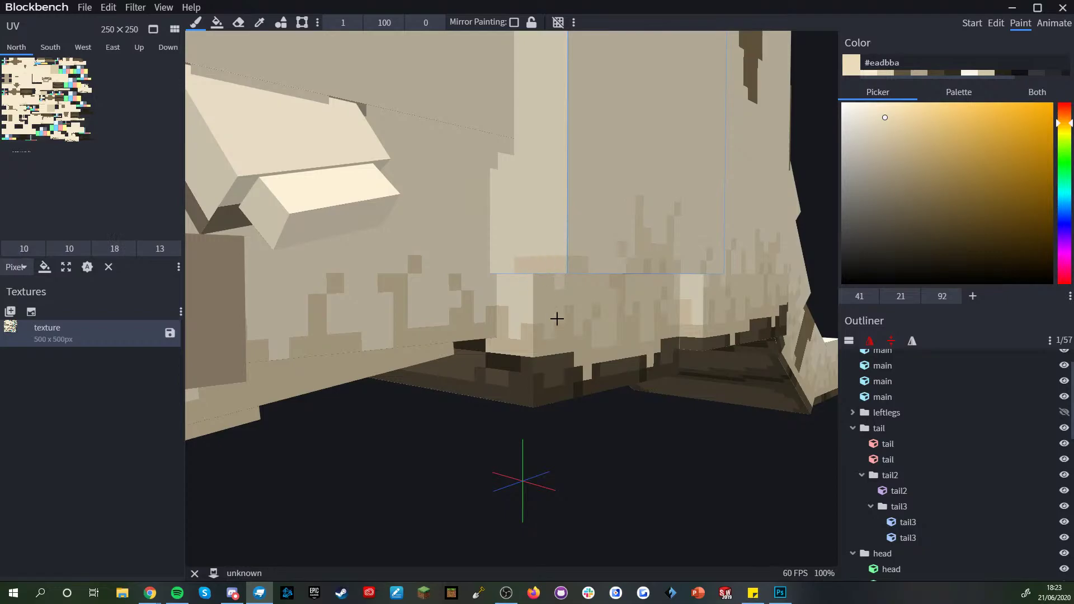
- Paint #eadbba shading on the down face of the upper main cube, continuing the tufts along the overhang to its rear end
drag(607, 437, 604, 413)
right_drag(604, 413, 594, 481)
drag(595, 481, 585, 453)
scroll(560, 437, up, 3)
scroll(548, 349, up, 2)
drag(738, 148, 724, 109)
right_drag(724, 109, 722, 310)
drag(405, 287, 377, 314)
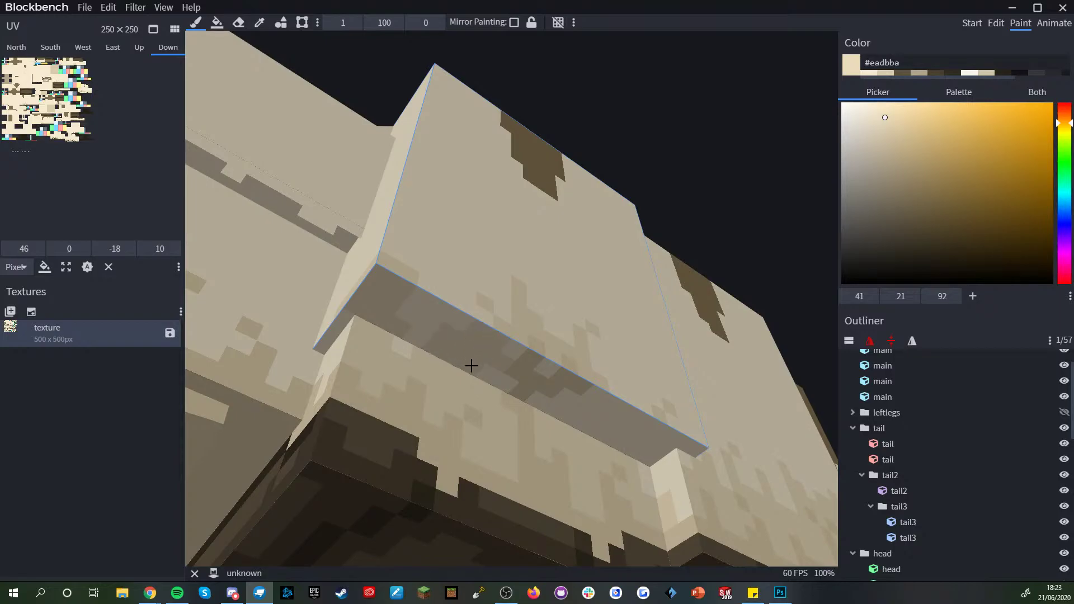
drag(705, 145, 585, 215)
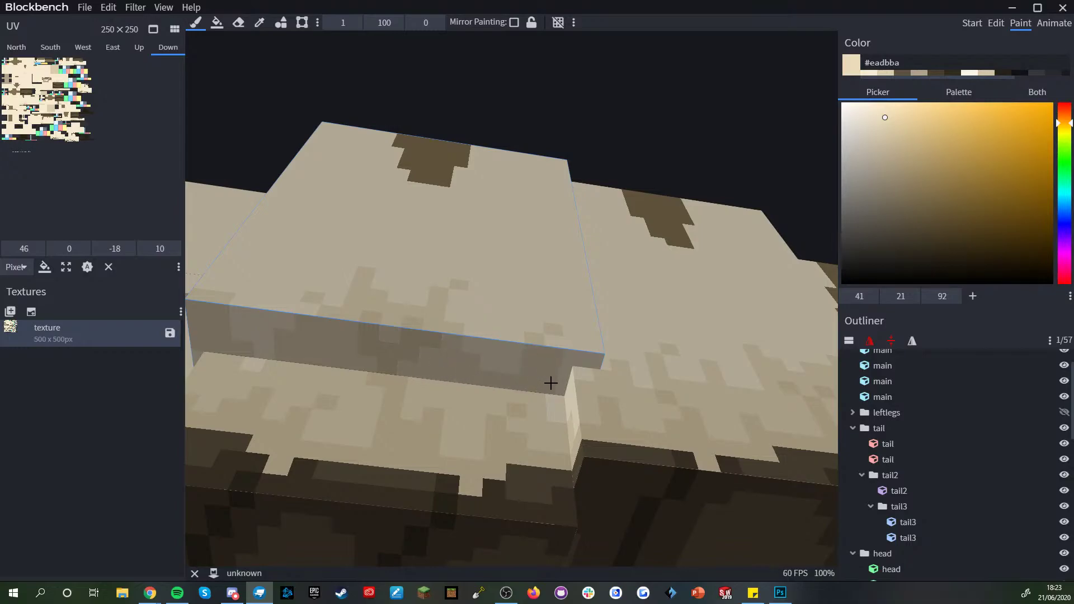
- Shade the leftover light pixels on the lower main cube's west face beneath the overhang with #eadbba
scroll(593, 352, down, 10)
drag(577, 180, 574, 124)
scroll(476, 358, up, 5)
alt+click(466, 366)
drag(525, 285, 537, 333)
scroll(514, 431, down, 8)
right_drag(513, 434, 496, 367)
alt+click(496, 367)
drag(707, 209, 701, 255)
scroll(889, 507, down, 8)
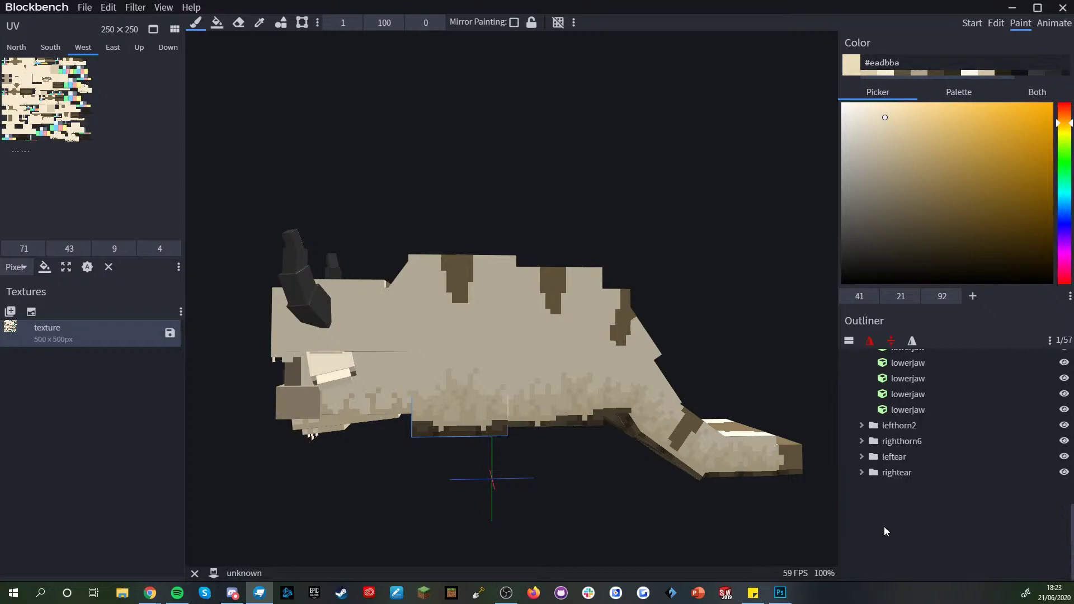
- Shade the light fur strip on the lower main cube's north face and the edge of the cube above with #eadbba
click(869, 526)
scroll(629, 509, down, 6)
drag(628, 509, 573, 502)
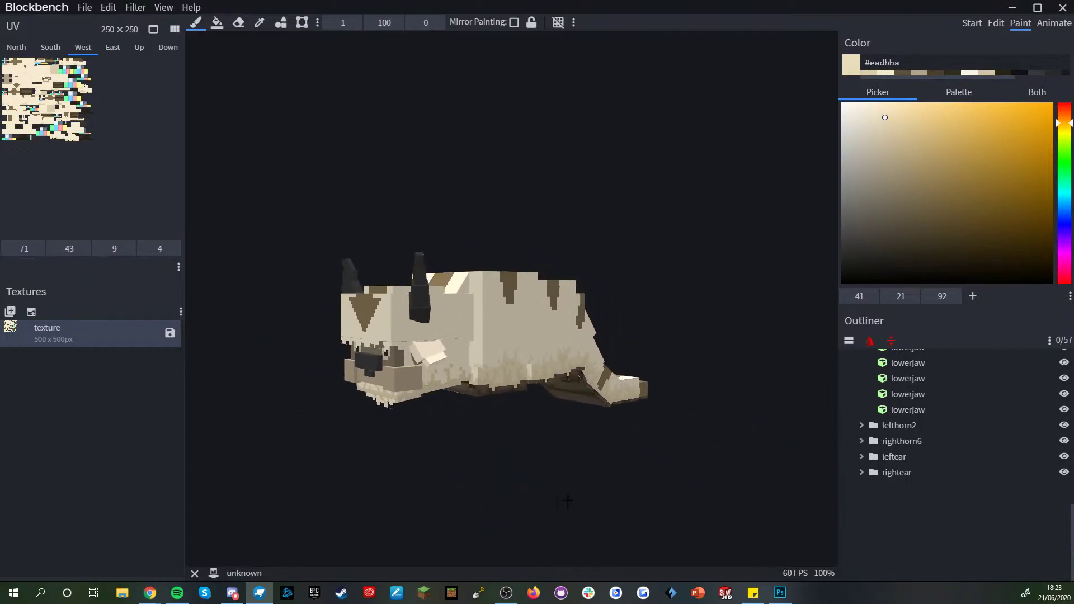
scroll(523, 476, down, 2)
mouse_move(523, 476)
mouse_down()
mouse_move(431, 467)
mouse_move(523, 467)
mouse_up()
scroll(522, 470, up, 5)
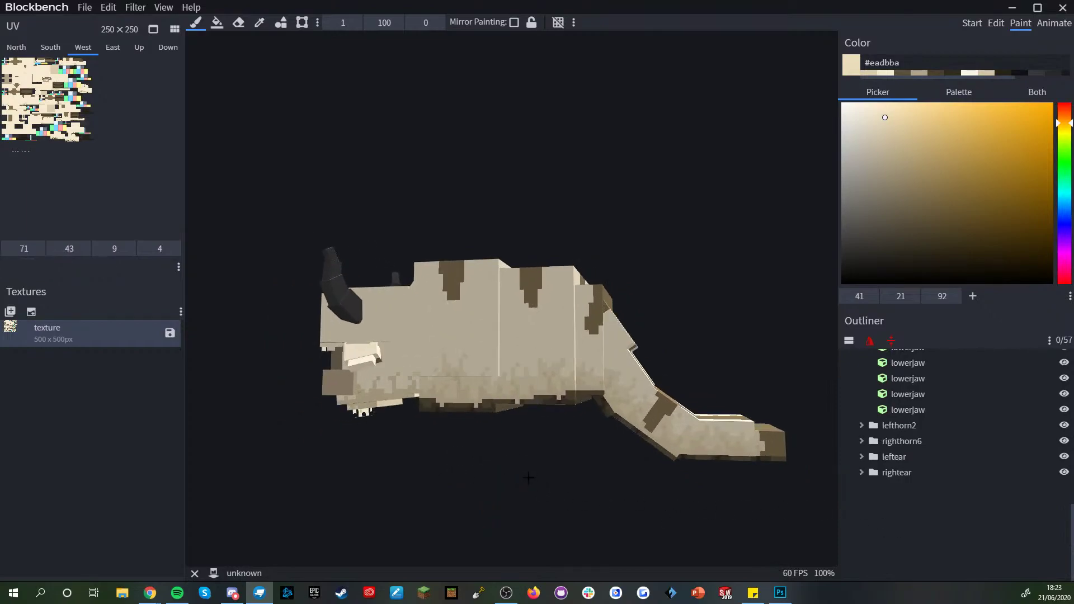
scroll(526, 482, up, 8)
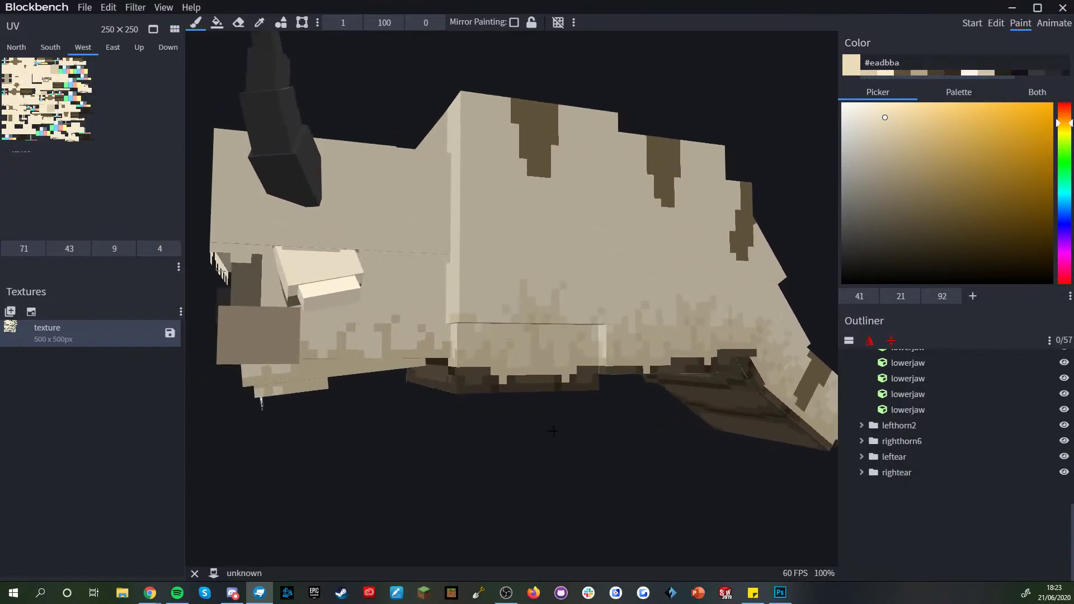
drag(562, 419, 569, 411)
drag(425, 453, 495, 467)
scroll(487, 452, up, 3)
click(605, 294)
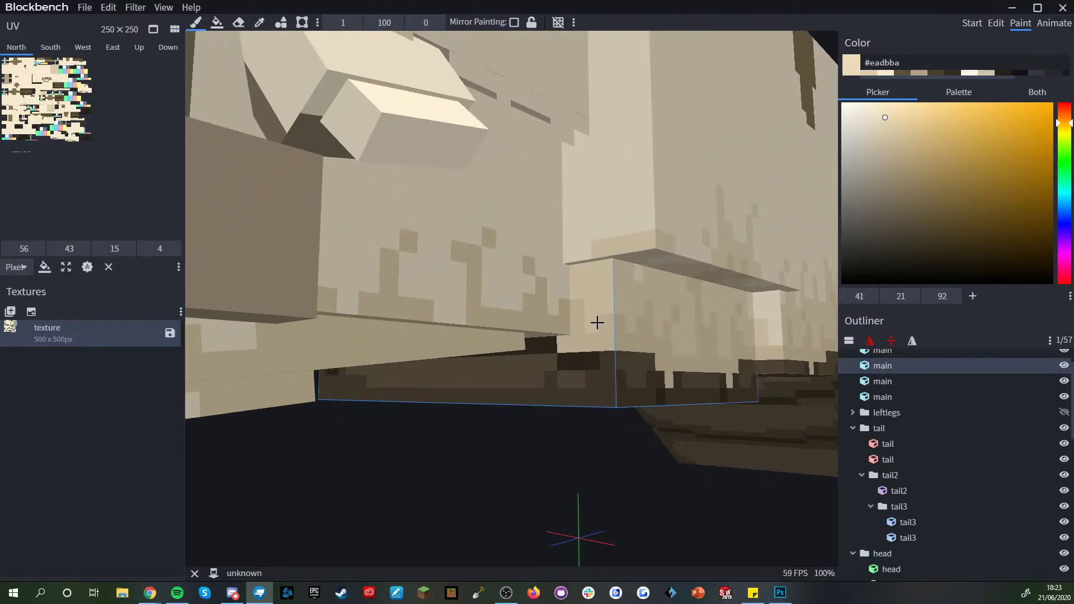
click(570, 261)
- Paint #eadbba shading around and above the darker tufts on the rear part of the head cube's west face
click(557, 293)
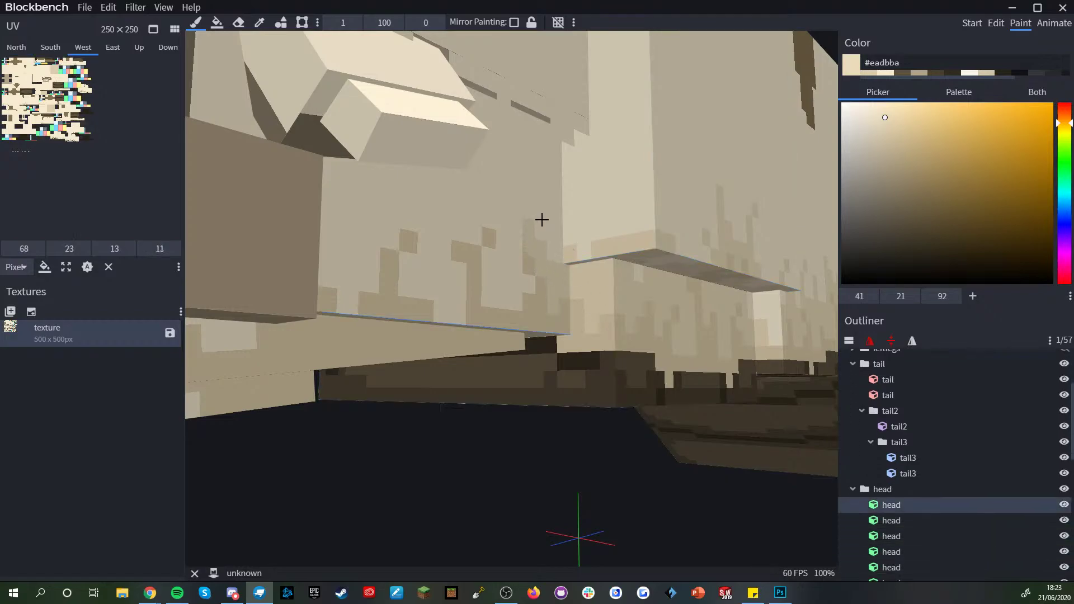
scroll(544, 364, down, 5)
drag(559, 422, 513, 434)
scroll(506, 402, up, 4)
mouse_move(484, 300)
mouse_down()
mouse_move(431, 264)
mouse_move(414, 316)
mouse_move(381, 350)
mouse_move(397, 378)
mouse_move(446, 338)
mouse_move(470, 347)
mouse_move(473, 362)
mouse_up()
scroll(472, 362, down, 6)
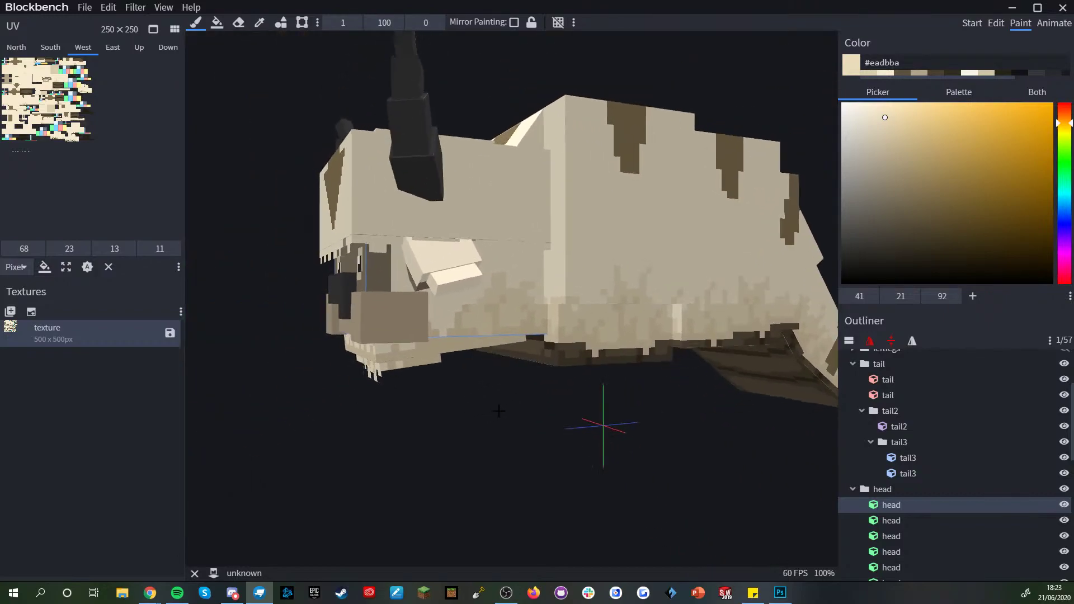
- Extend the #eadbba shading forward across the head cube's west face up to the muzzle, filling the leftover light pixels
scroll(420, 323, up, 6)
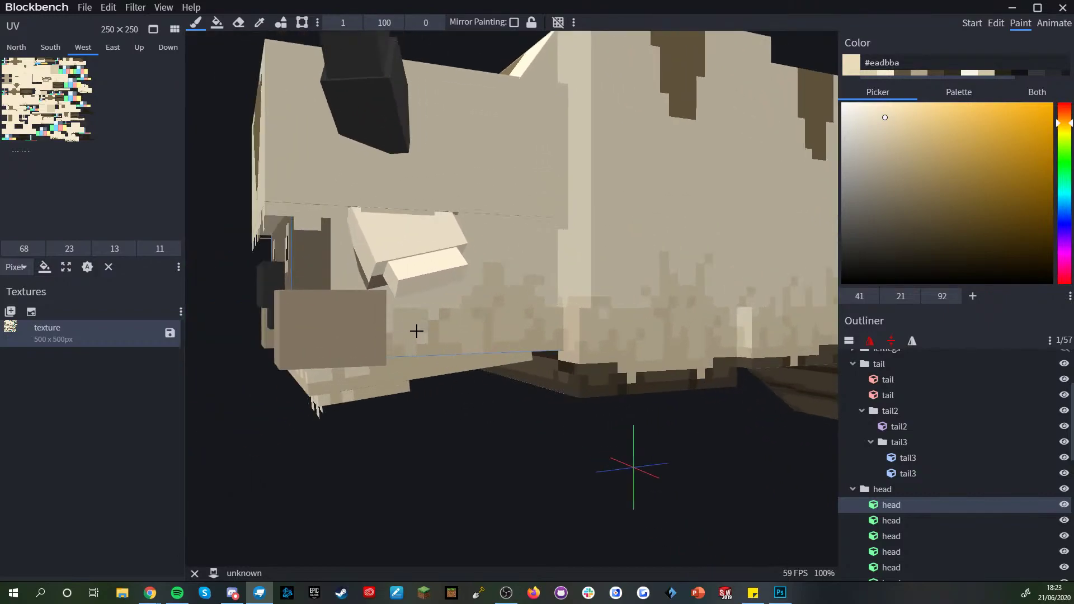
drag(490, 450, 431, 334)
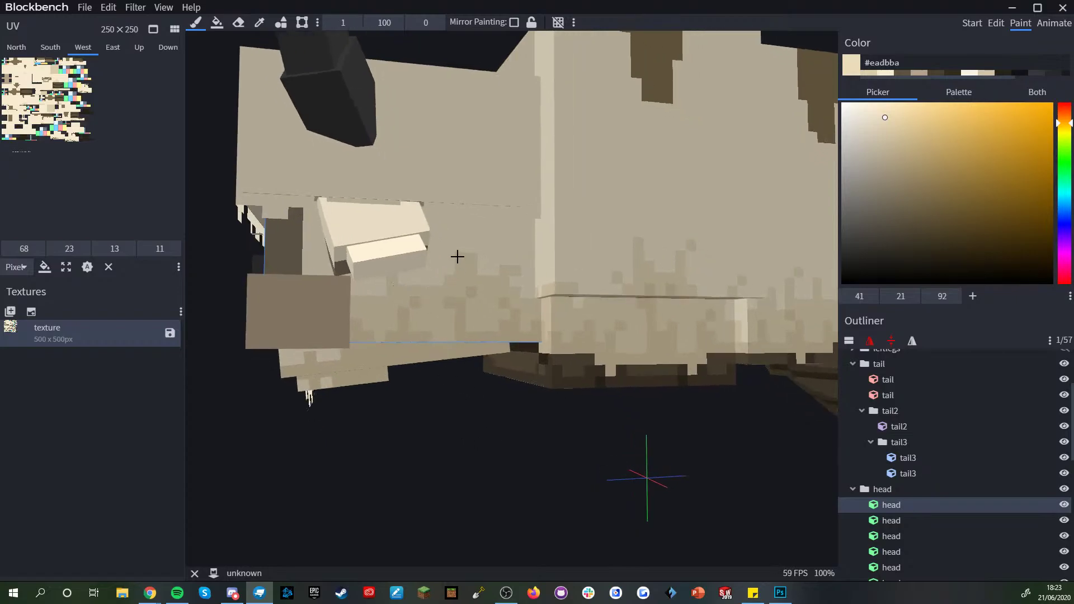
scroll(497, 385, down, 3)
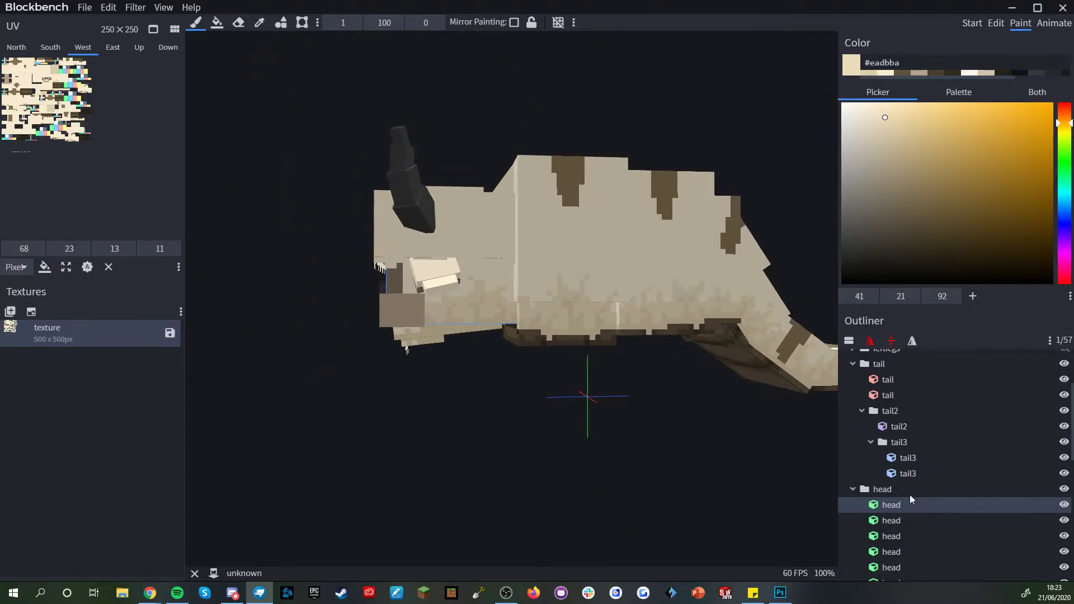
- Paint more #eadbba tuft pixels along the lower edge of the upper main cube's north face beside the head
scroll(983, 542, down, 6)
drag(700, 472, 665, 412)
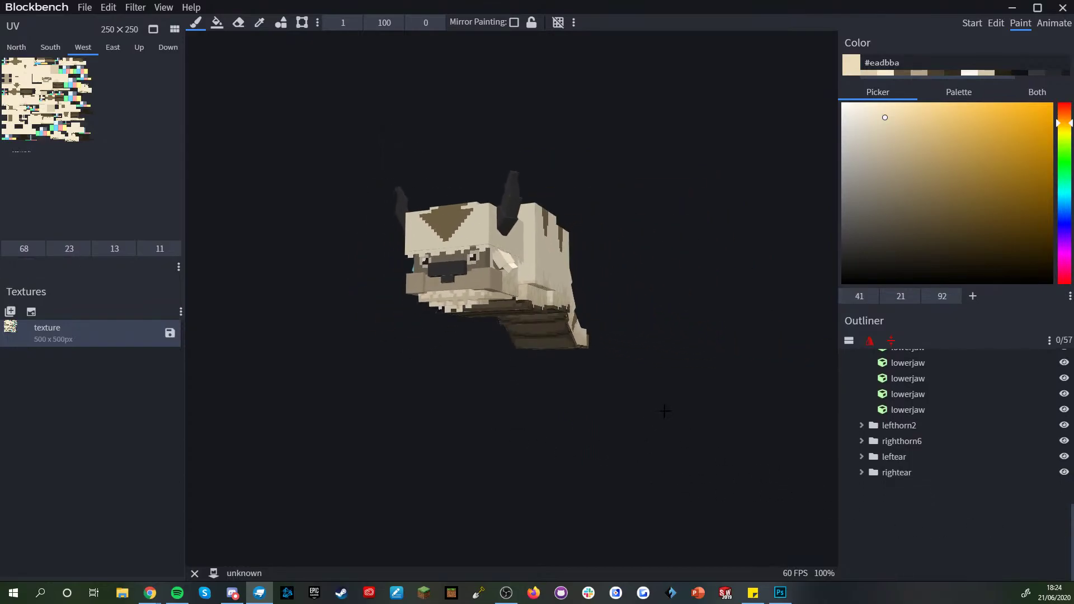
scroll(664, 411, up, 10)
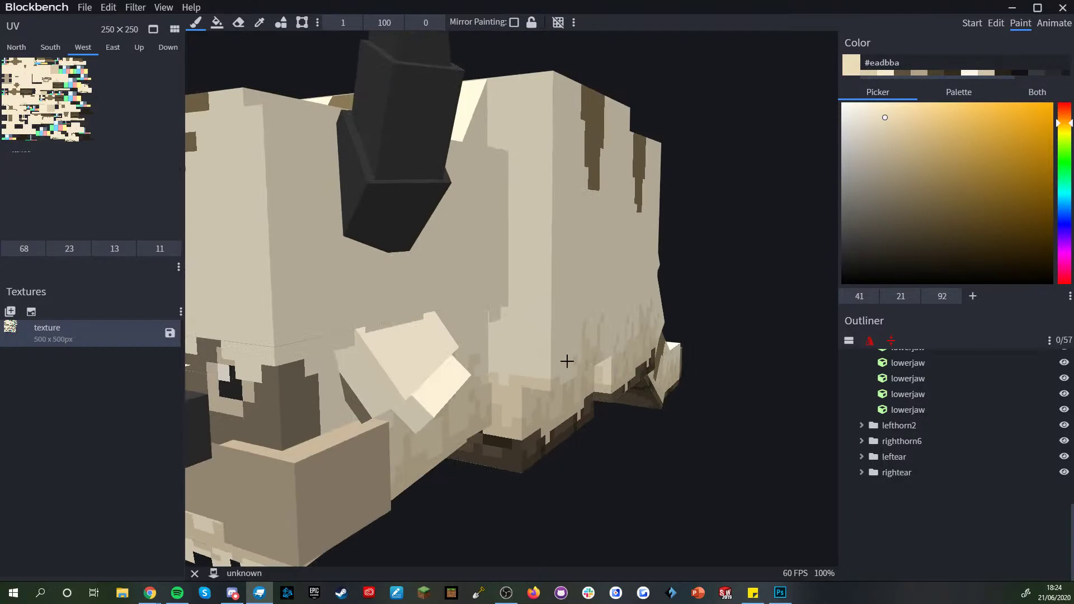
click(541, 370)
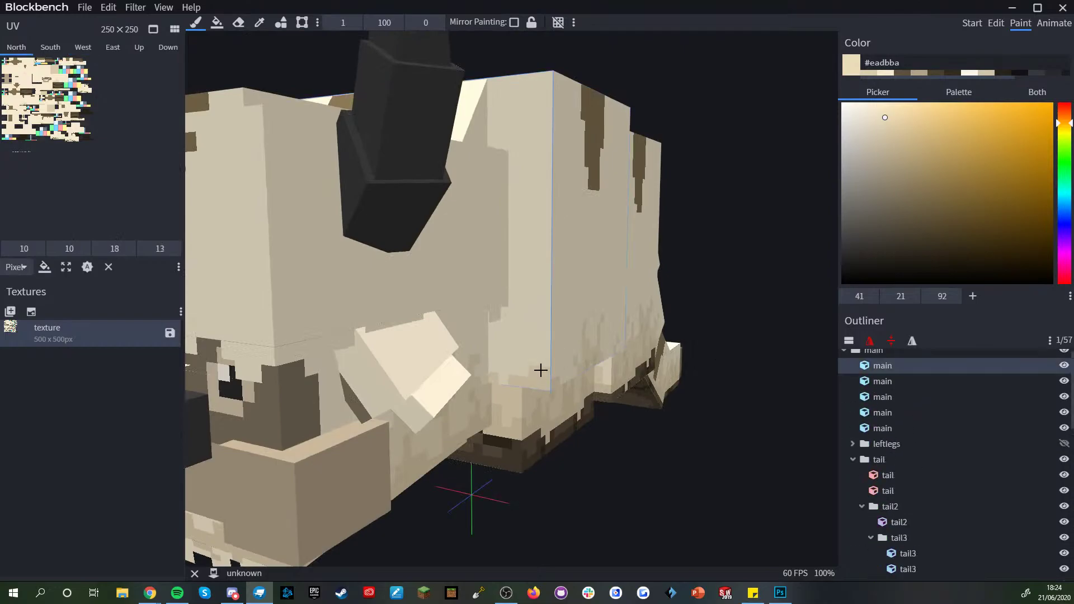
drag(652, 464, 439, 241)
click(419, 229)
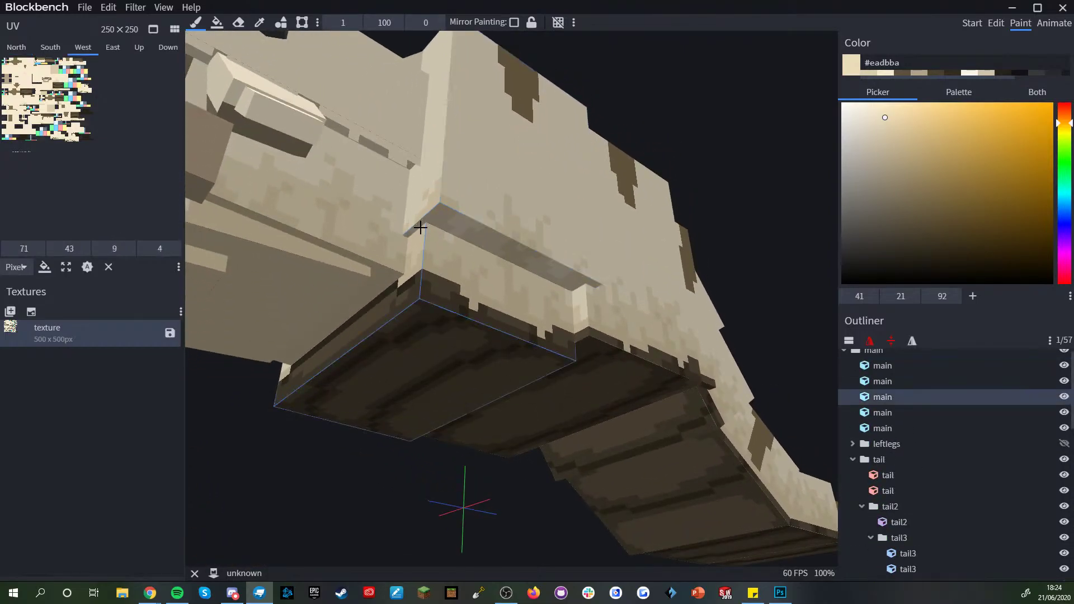
- Examine the softened fur shading over the whole model from the front and side without a selection
scroll(504, 246, down, 4)
drag(723, 164, 794, 187)
scroll(942, 531, down, 5)
scroll(943, 536, down, 5)
click(944, 540)
scroll(525, 453, down, 4)
drag(523, 452, 512, 491)
scroll(590, 481, down, 3)
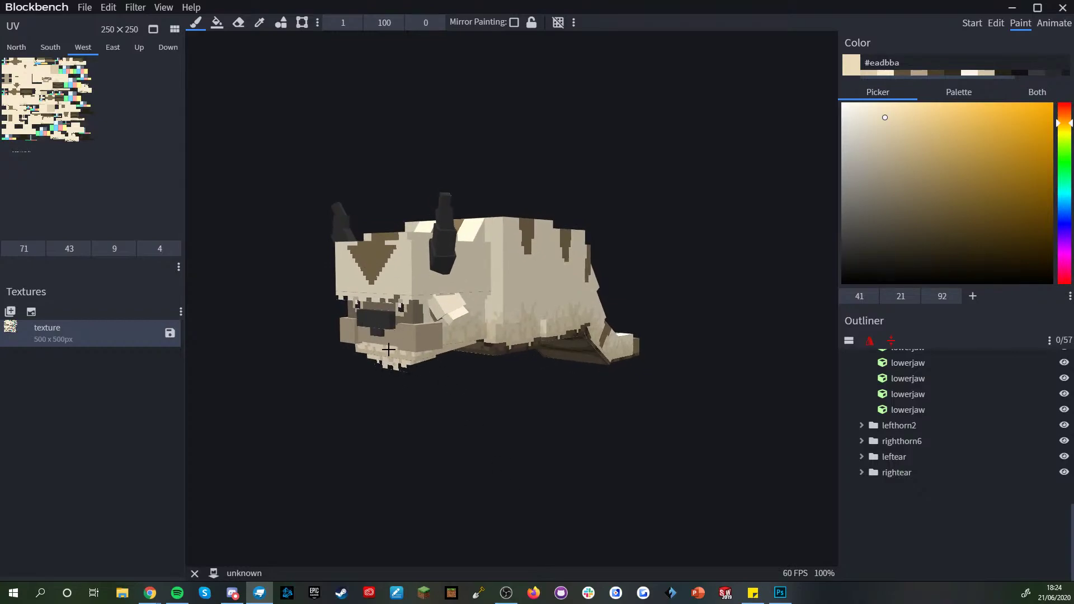
scroll(388, 349, up, 5)
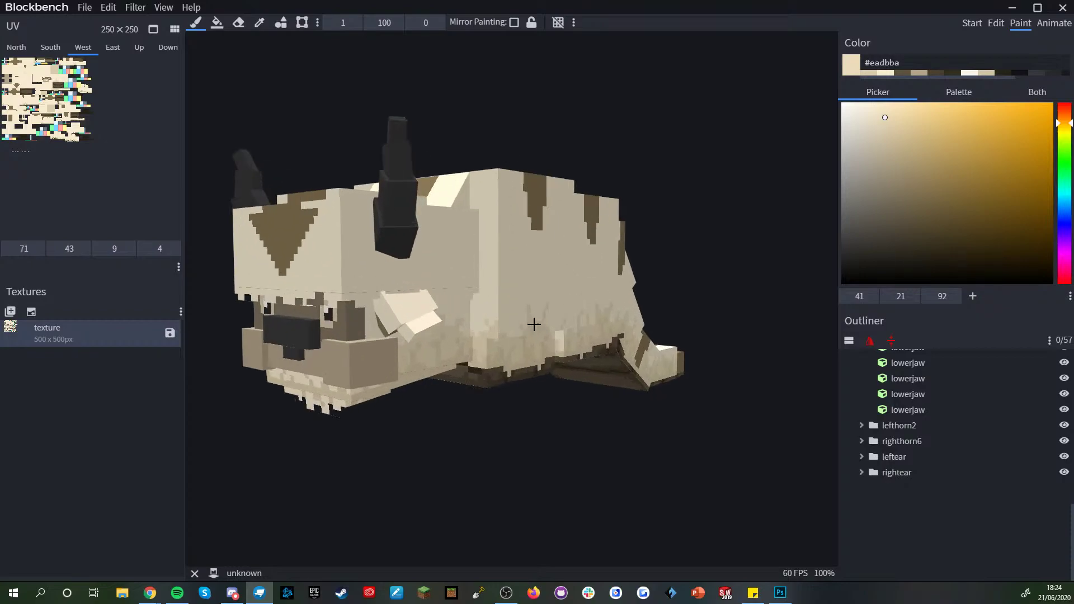
- Sample #dcccaa from the head's fur and paint it above the central gap of the forehead fringe's north face
key(c)
click(475, 291)
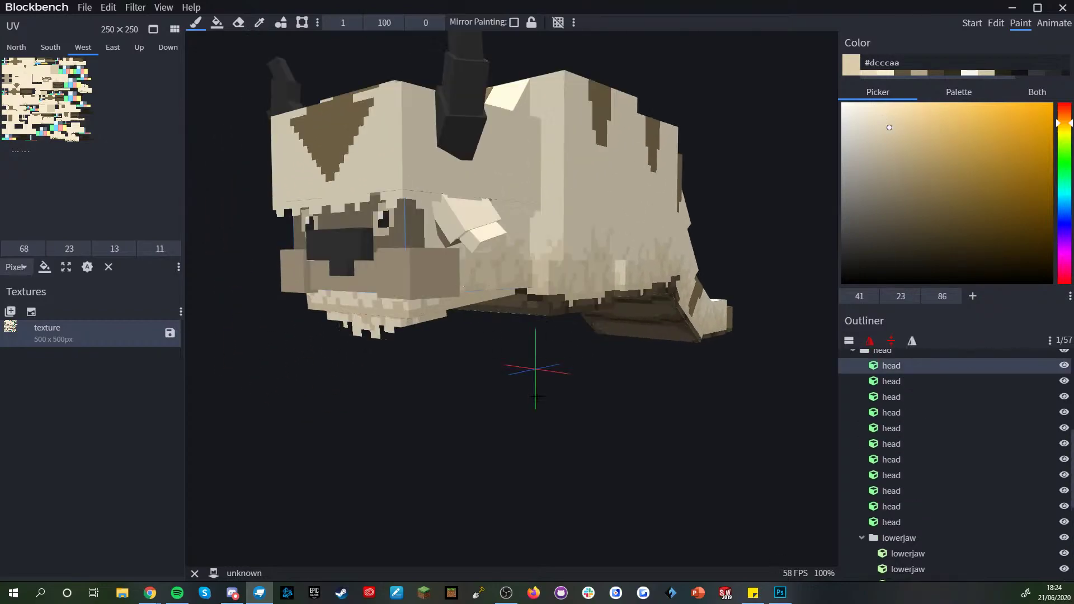
drag(470, 336, 549, 407)
right_drag(593, 314, 705, 376)
scroll(705, 377, up, 6)
right_drag(502, 179, 528, 249)
click(503, 248)
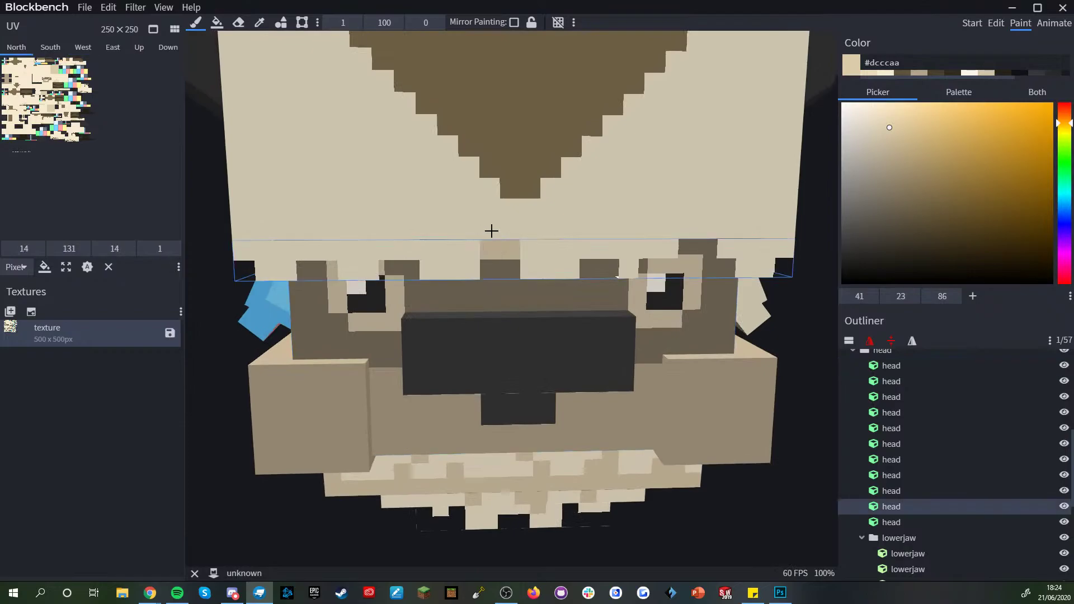
- Paint #dcccaa pixels above the fringe gaps from the forehead's centre to its west edge on the north faces
scroll(615, 235, down, 5)
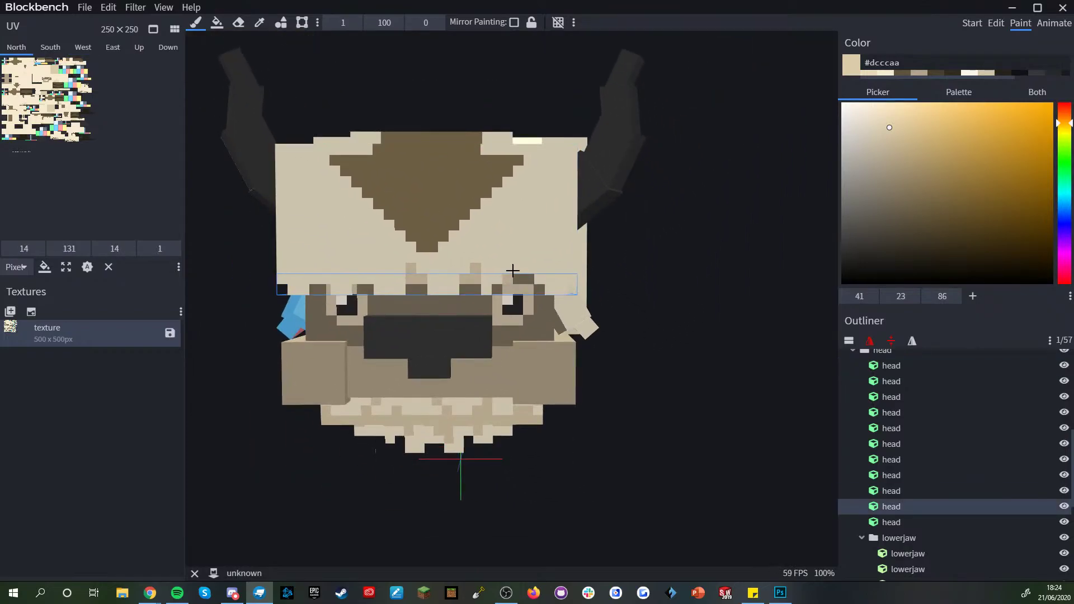
click(519, 268)
drag(570, 288, 476, 193)
click(486, 193)
click(489, 177)
scroll(612, 308, down, 5)
mouse_move(611, 307)
mouse_down()
mouse_move(649, 338)
mouse_move(668, 308)
mouse_move(587, 297)
mouse_move(503, 305)
mouse_move(674, 312)
mouse_up()
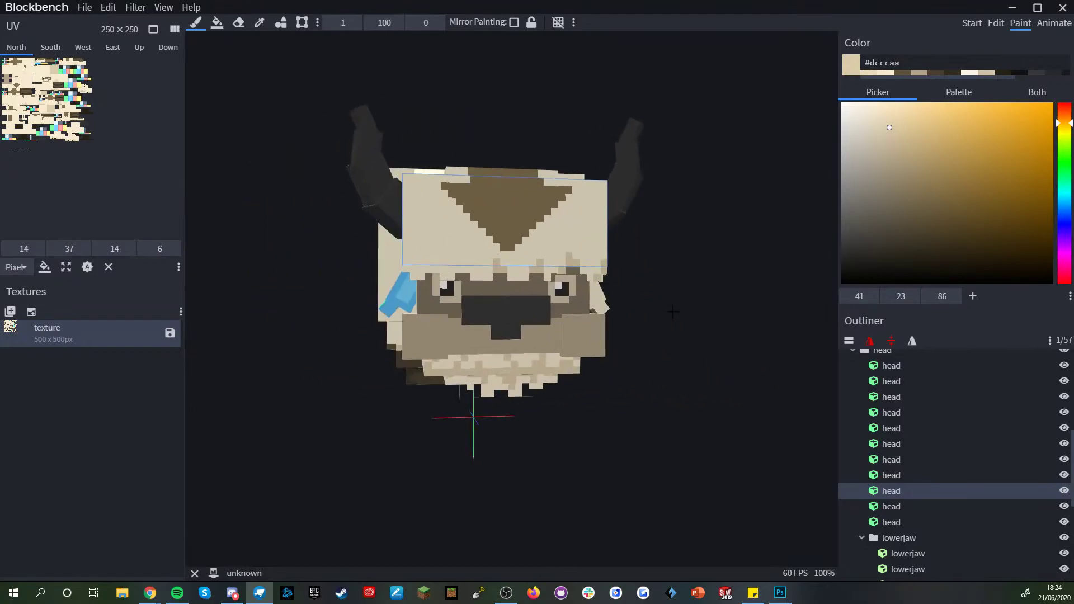
- Paint #dcccaa pixels above the remaining fringe gaps toward the east edge of the forehead's north faces
scroll(675, 312, up, 5)
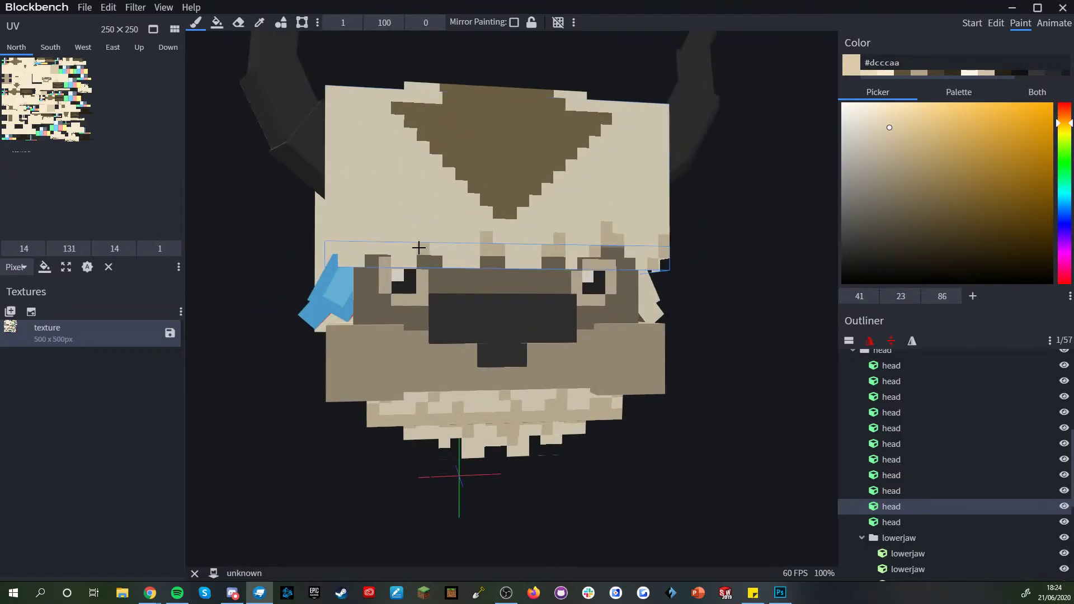
scroll(727, 424, down, 5)
scroll(432, 279, up, 5)
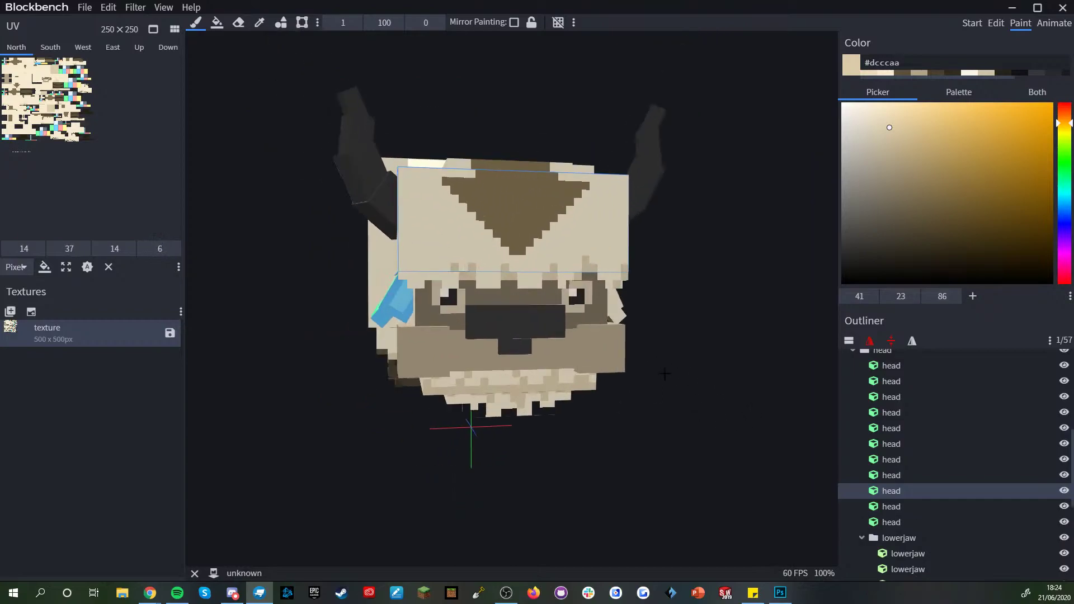
click(391, 273)
click(417, 266)
click(423, 273)
scroll(445, 275, down, 3)
scroll(445, 276, down, 2)
drag(604, 326, 562, 330)
scroll(1046, 561, down, 4)
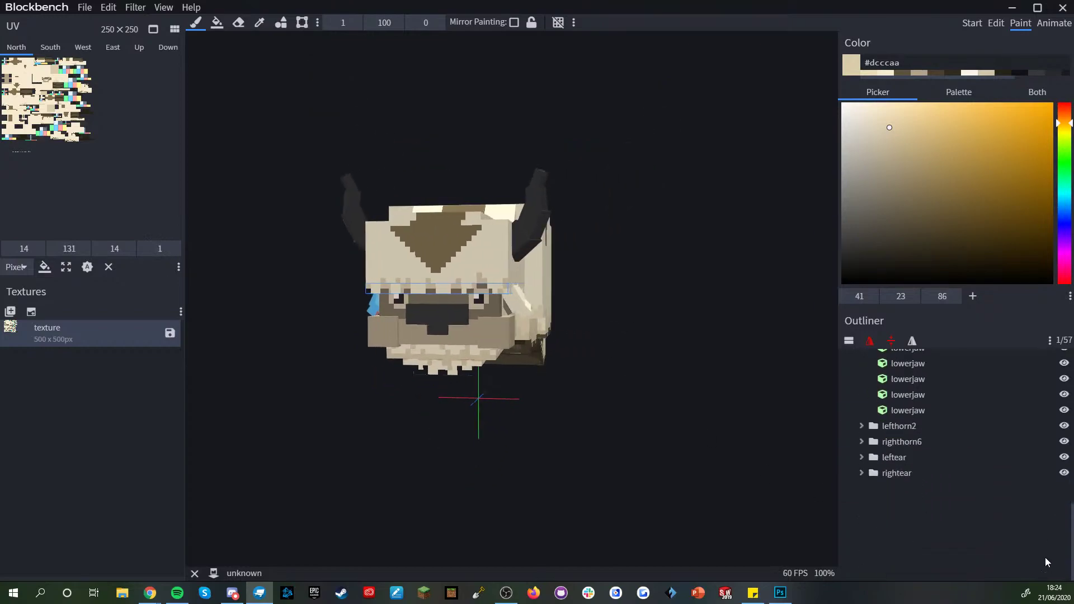
- Hide the leftear group to uncover the west side of the head
click(1042, 558)
scroll(598, 480, down, 3)
drag(598, 480, 494, 470)
scroll(566, 474, up, 5)
right_drag(494, 470, 564, 475)
click(461, 316)
click(1063, 457)
- Paint #dcccaa pixels above the fringe gaps at the front end of the head's west face
drag(484, 364, 400, 264)
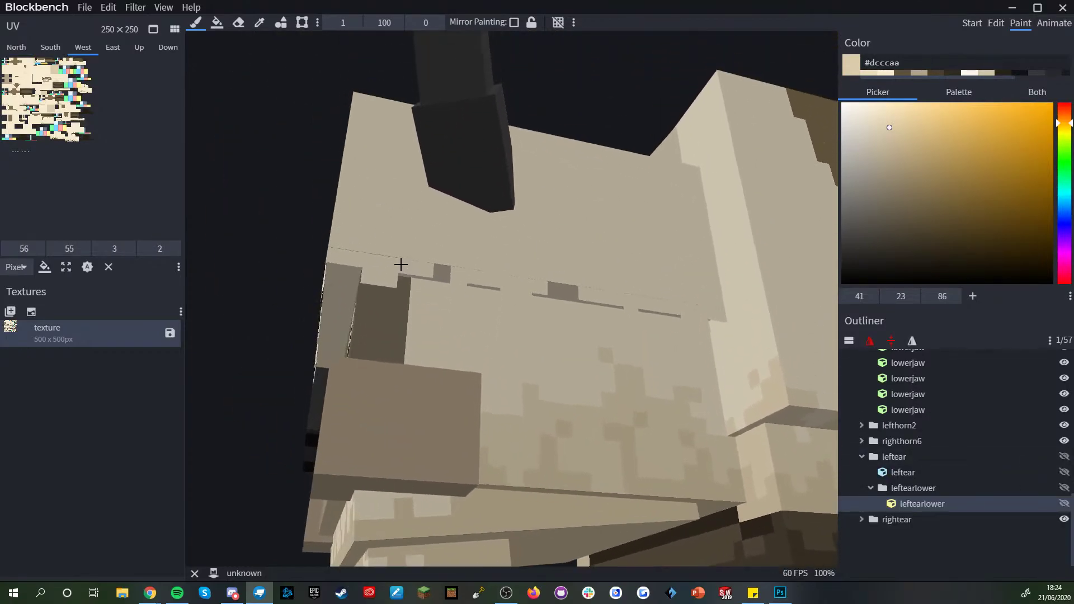
click(432, 244)
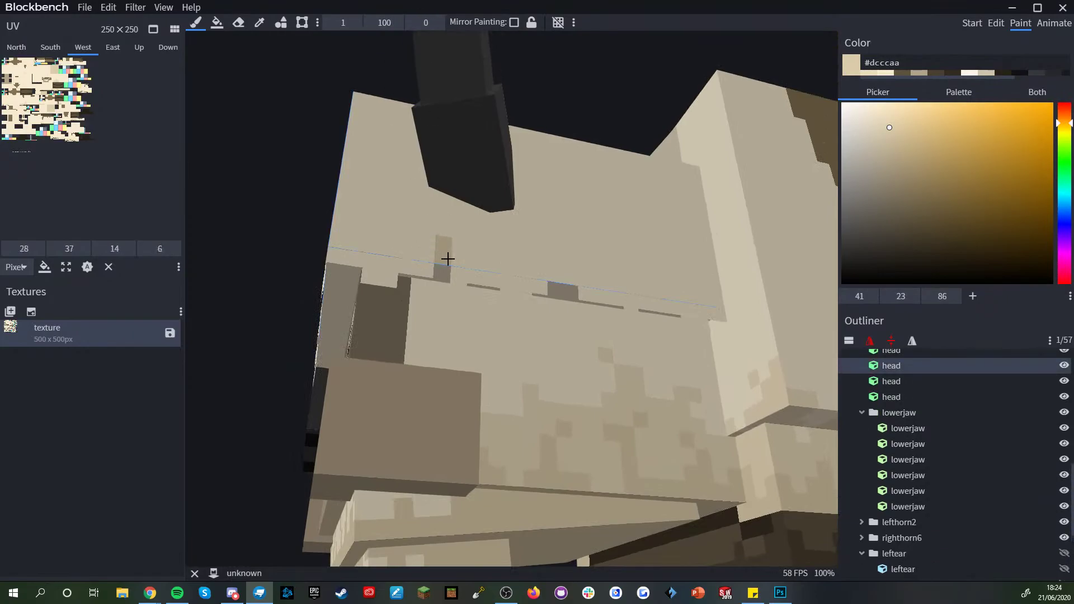
click(360, 251)
click(388, 266)
click(405, 267)
drag(406, 267, 442, 201)
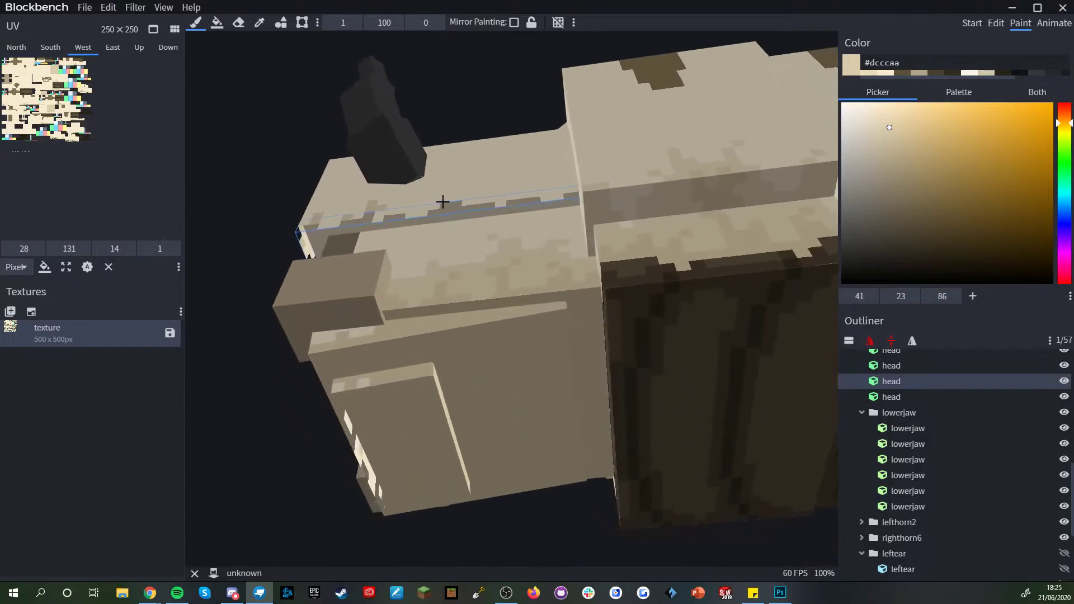
- Sample #f6ebd1 from the head and paint over stray darker pixels above the fringe on the west face
alt+click(386, 203)
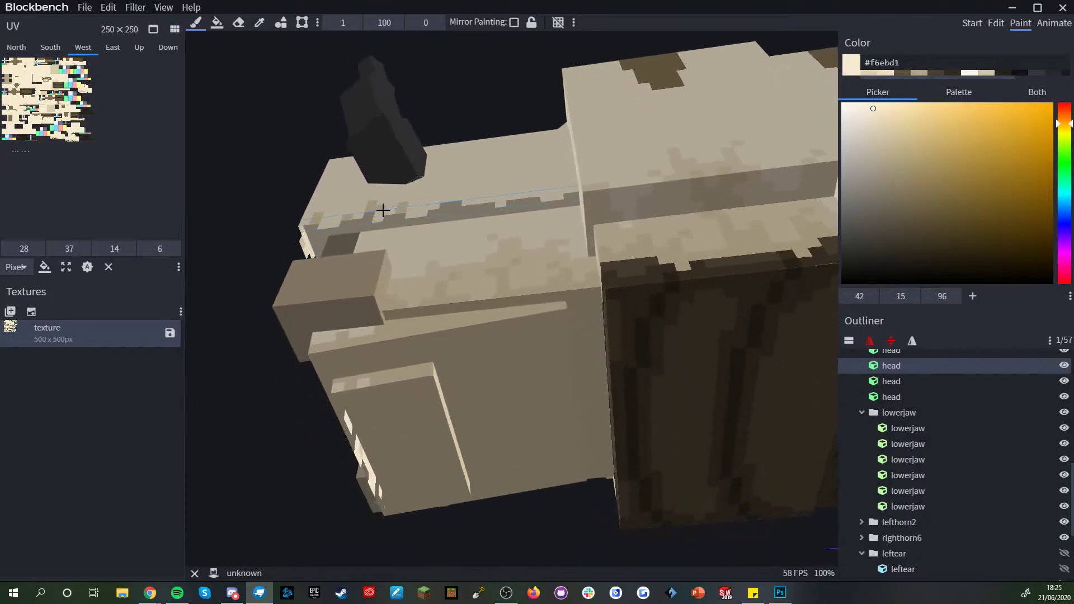
click(384, 201)
alt+click(399, 206)
right_drag(414, 230, 439, 328)
scroll(438, 329, up, 3)
click(361, 339)
click(430, 304)
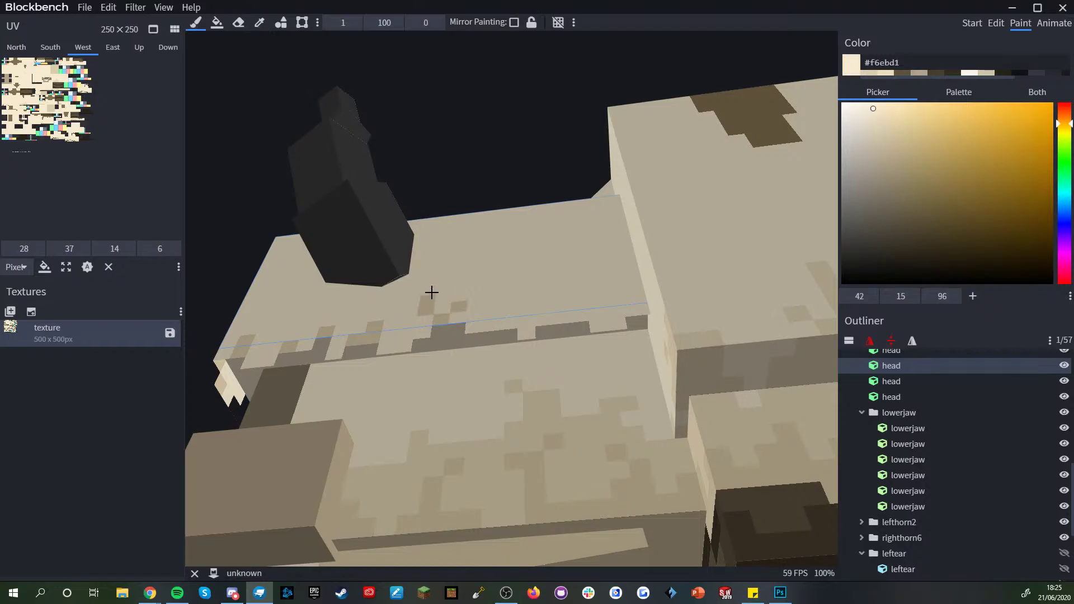
- Paint #dcccaa pixels above the remaining west fringe gaps toward the back of the head and deselect the cube
click(522, 320)
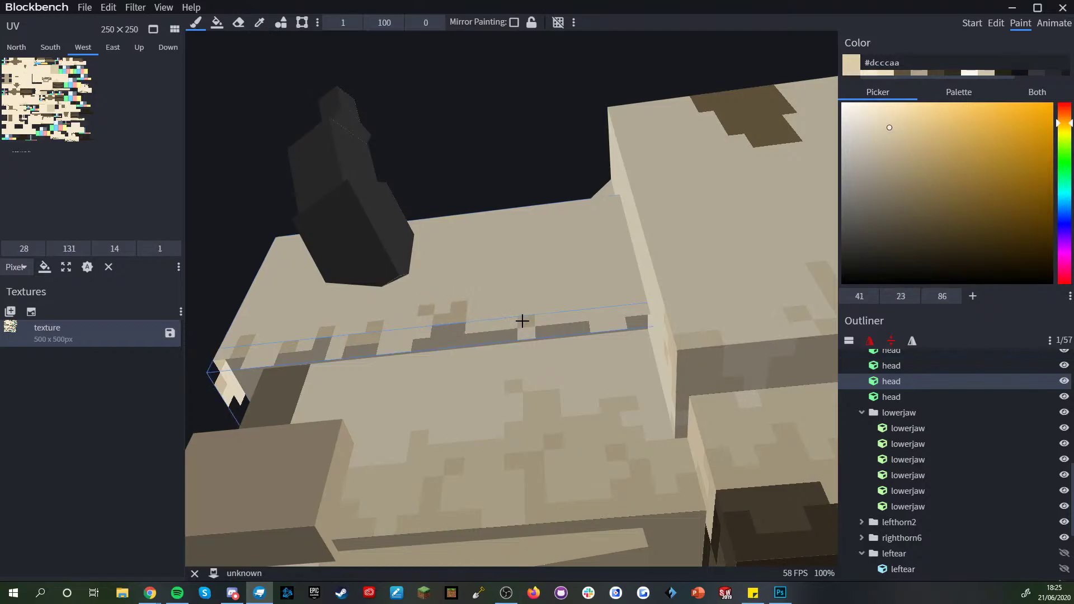
click(531, 301)
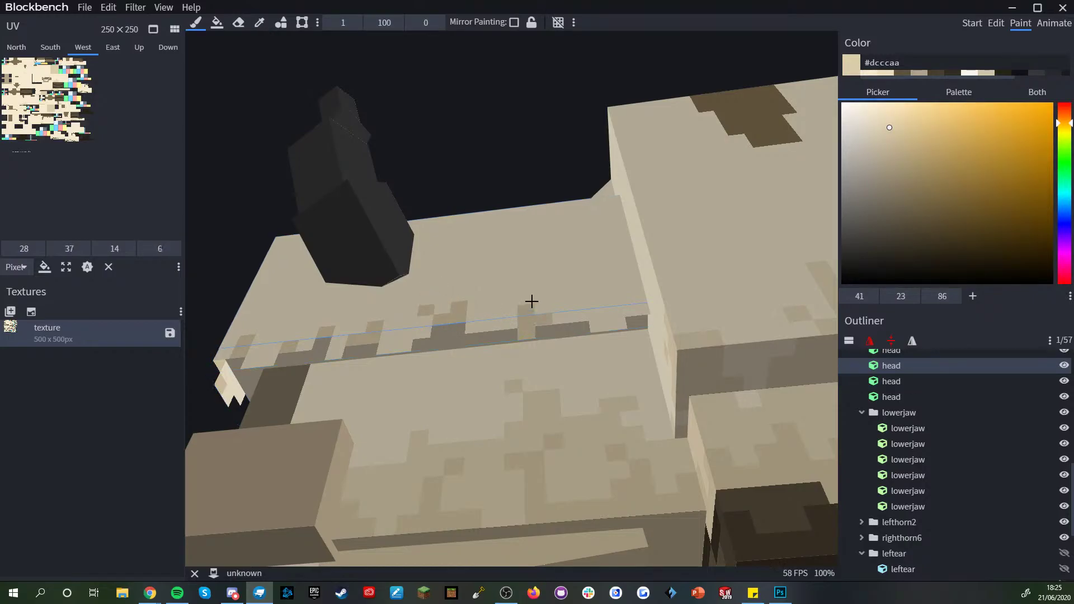
click(599, 312)
scroll(620, 302, down, 8)
mouse_move(292, 257)
mouse_down()
mouse_move(338, 371)
mouse_move(458, 328)
mouse_move(512, 346)
mouse_up()
scroll(360, 355, down, 3)
key(g)
key(g)
scroll(952, 496, down, 3)
click(951, 497)
- Sample #eadbba from the lighter fur and paint it around the fringe gaps on the forehead's west half, north faces
mouse_move(771, 447)
mouse_down()
mouse_move(736, 474)
mouse_move(726, 434)
mouse_move(636, 429)
mouse_up()
scroll(594, 425, up, 5)
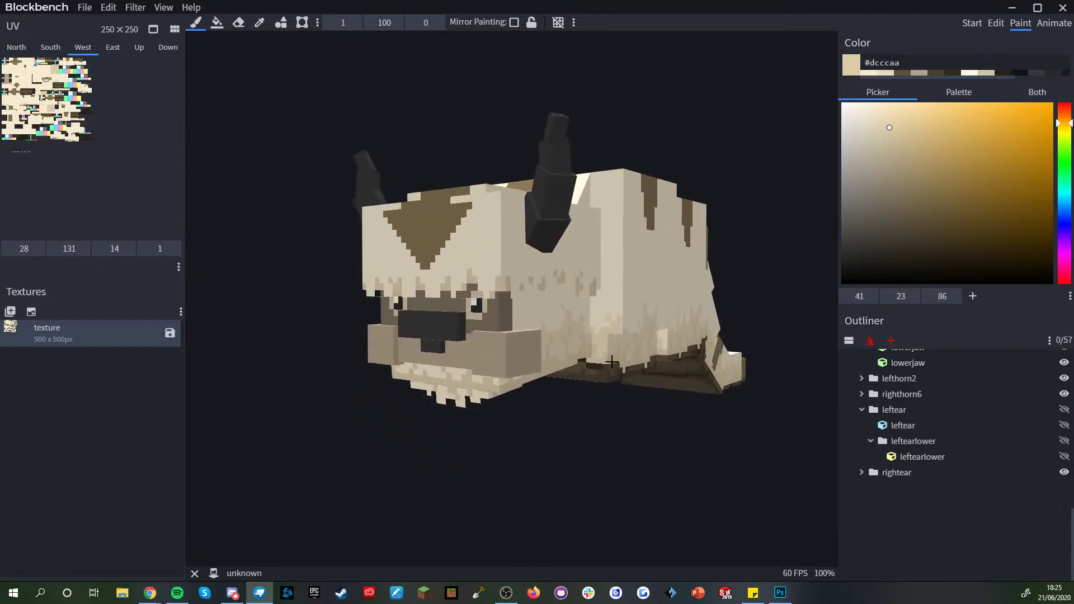
key(c)
click(571, 347)
key(b)
drag(624, 106, 685, 123)
scroll(657, 166, up, 4)
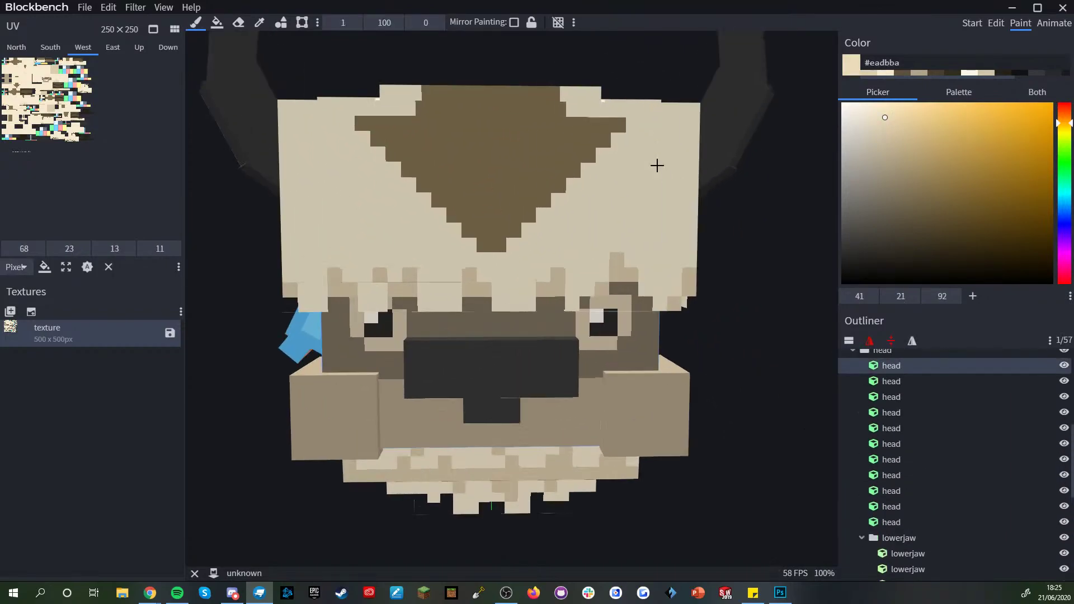
drag(553, 271, 569, 244)
drag(527, 304, 515, 312)
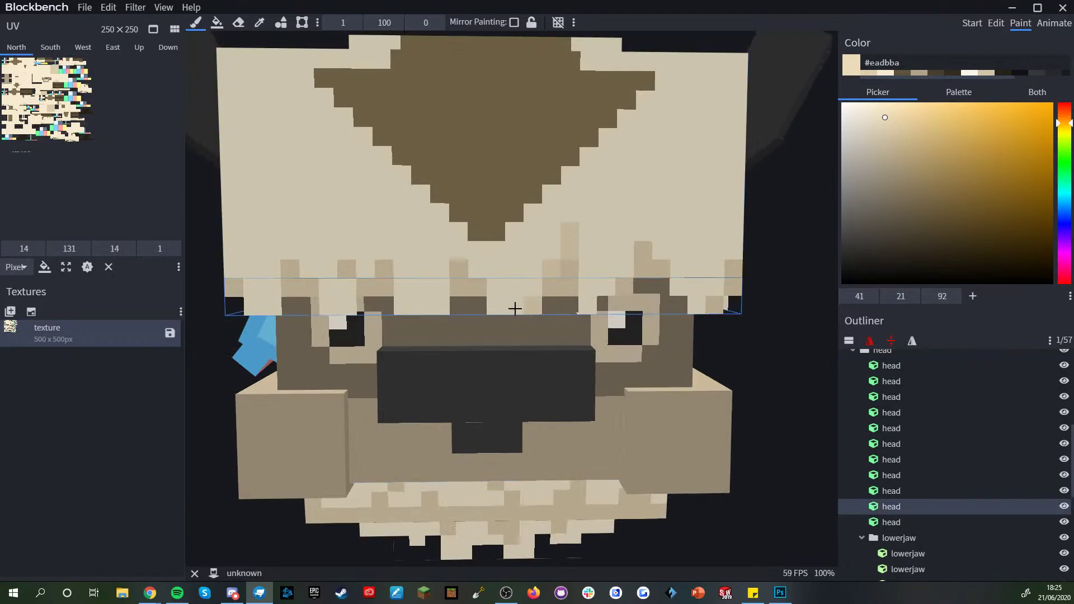
scroll(609, 286, down, 3)
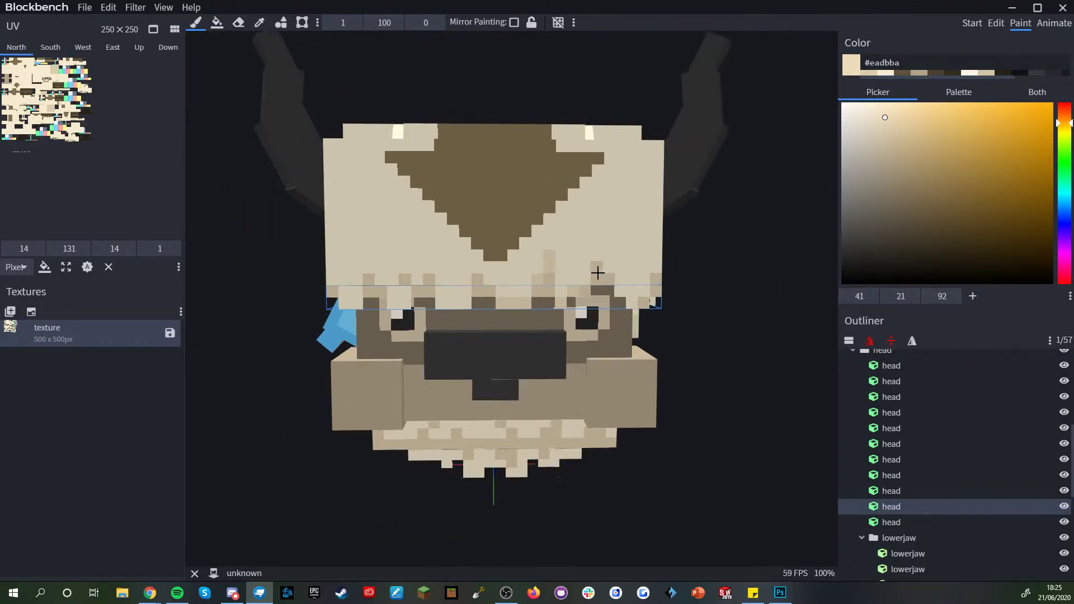
click(587, 271)
- Paint #eadbba pixels around the fringe gaps from the forehead's centre to its east edge on the north faces
click(467, 305)
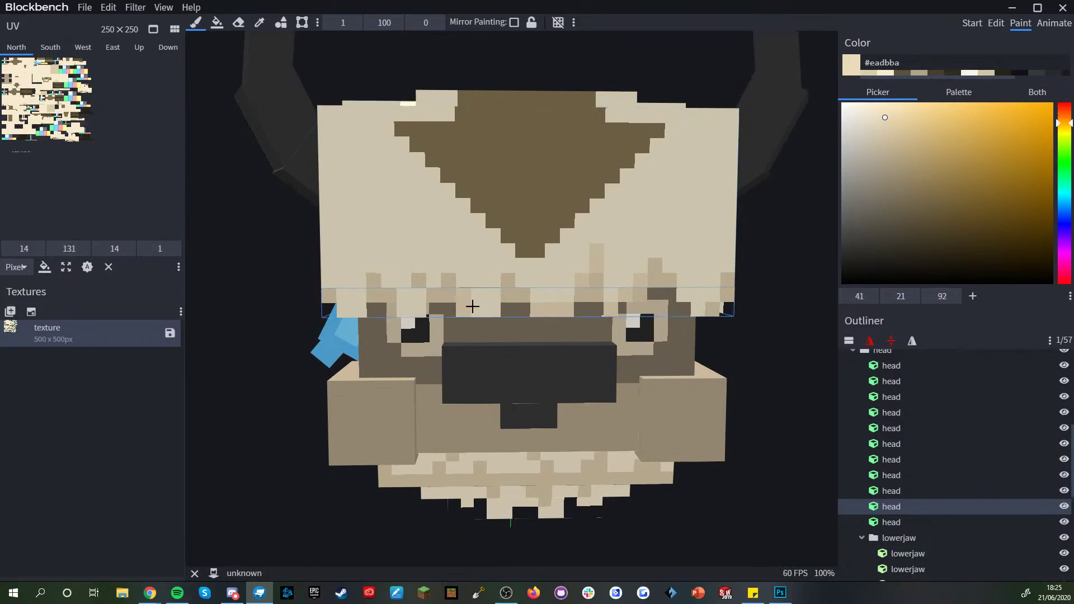
click(435, 278)
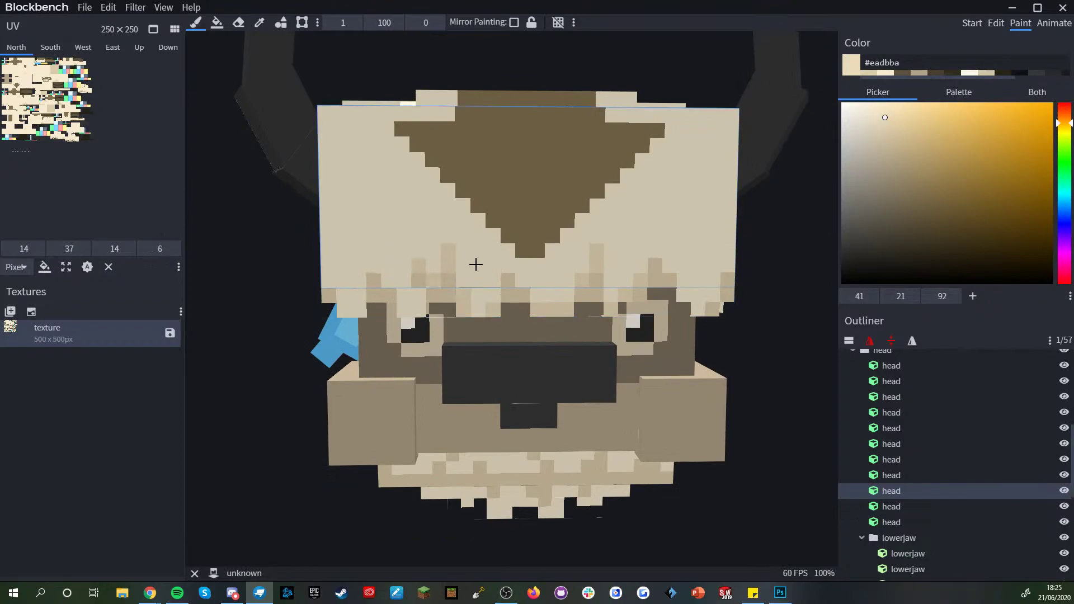
scroll(525, 330, down, 7)
drag(683, 456, 724, 449)
scroll(577, 310, up, 7)
click(589, 302)
scroll(589, 302, down, 5)
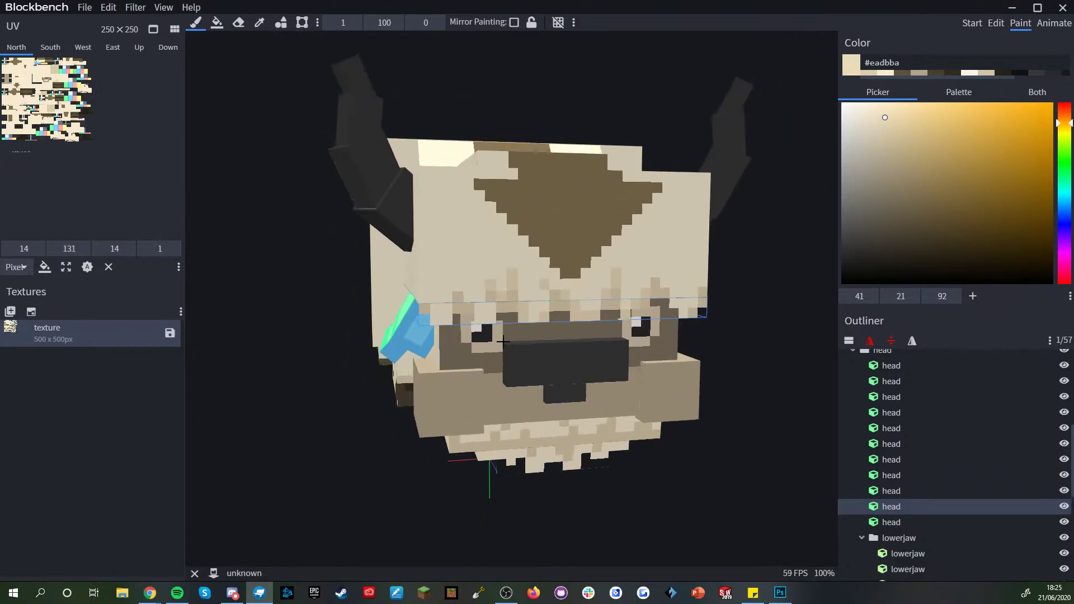
scroll(484, 313, up, 6)
click(437, 272)
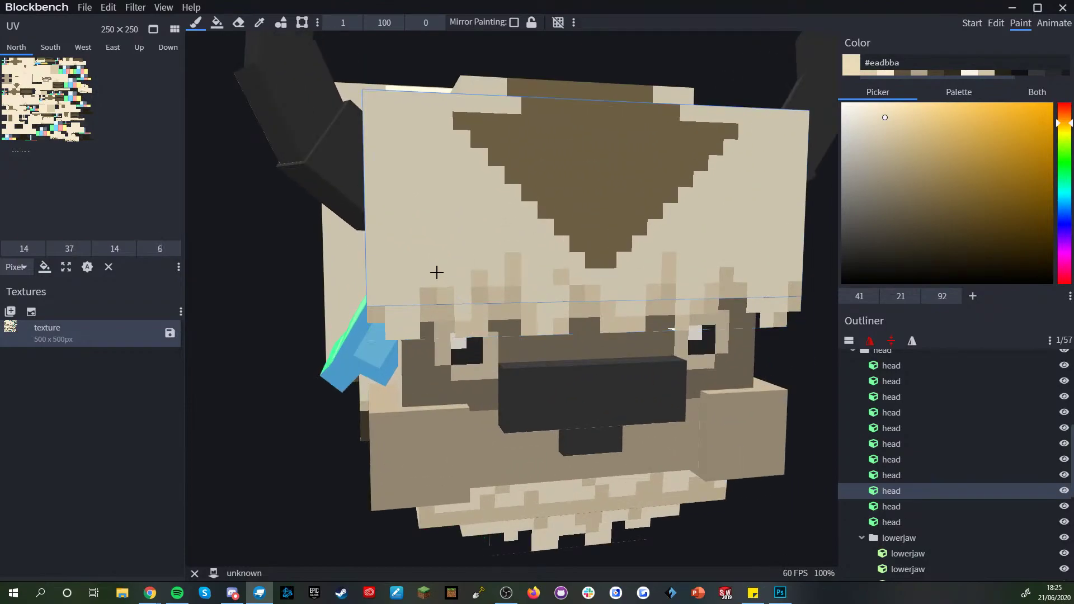
click(410, 335)
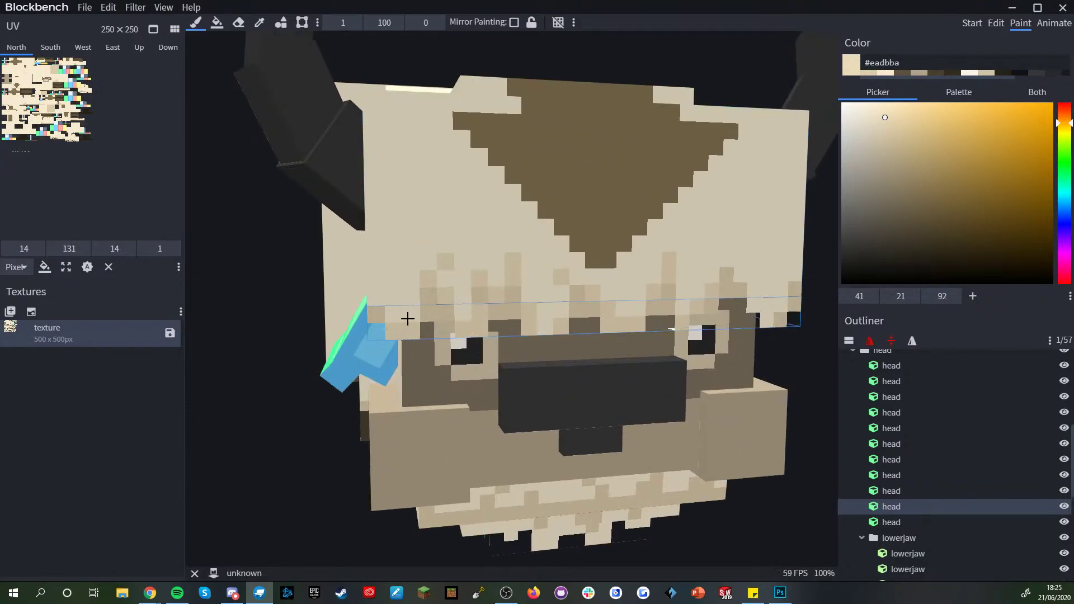
click(378, 304)
scroll(573, 372, down, 5)
scroll(993, 562, down, 5)
click(984, 566)
- Paint #eadbba pixels above the fringe gaps on the front and middle of the head's west face
drag(706, 454, 586, 422)
scroll(559, 414, up, 8)
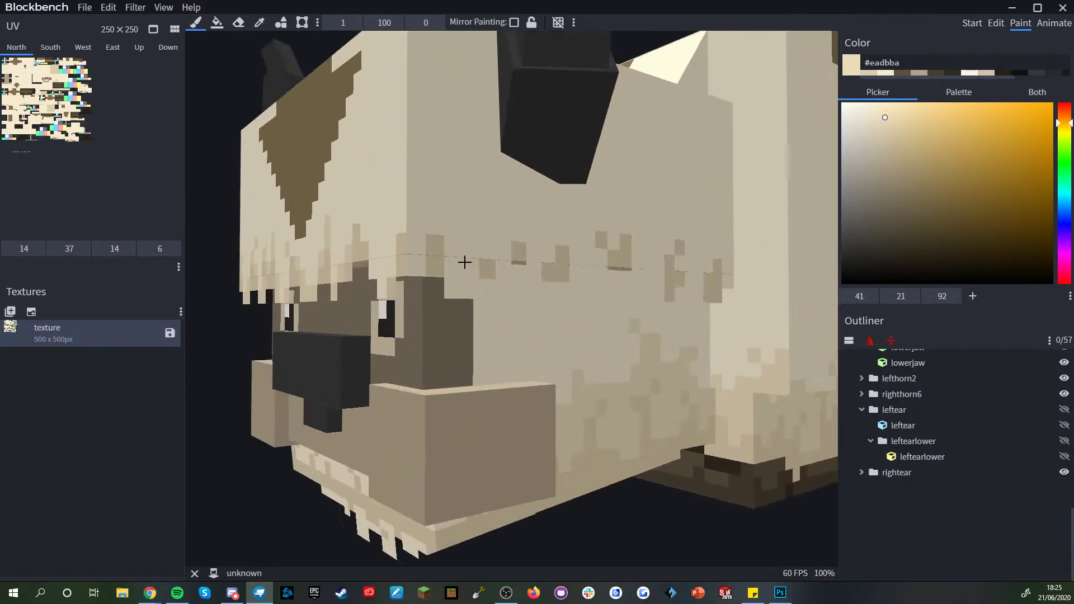
drag(254, 78, 193, 87)
right_drag(336, 331, 358, 296)
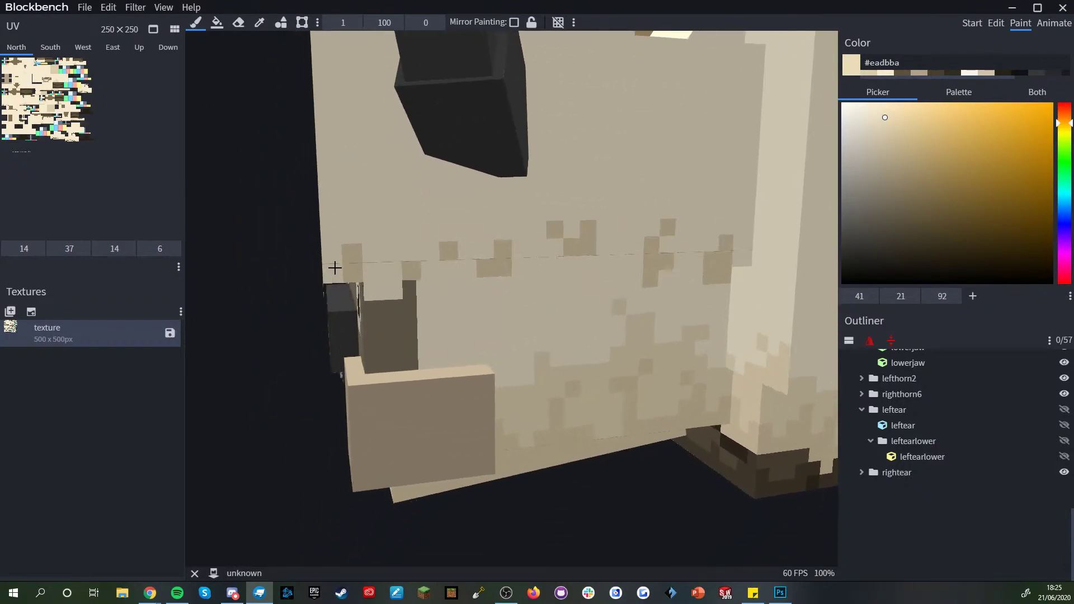
drag(332, 253, 343, 233)
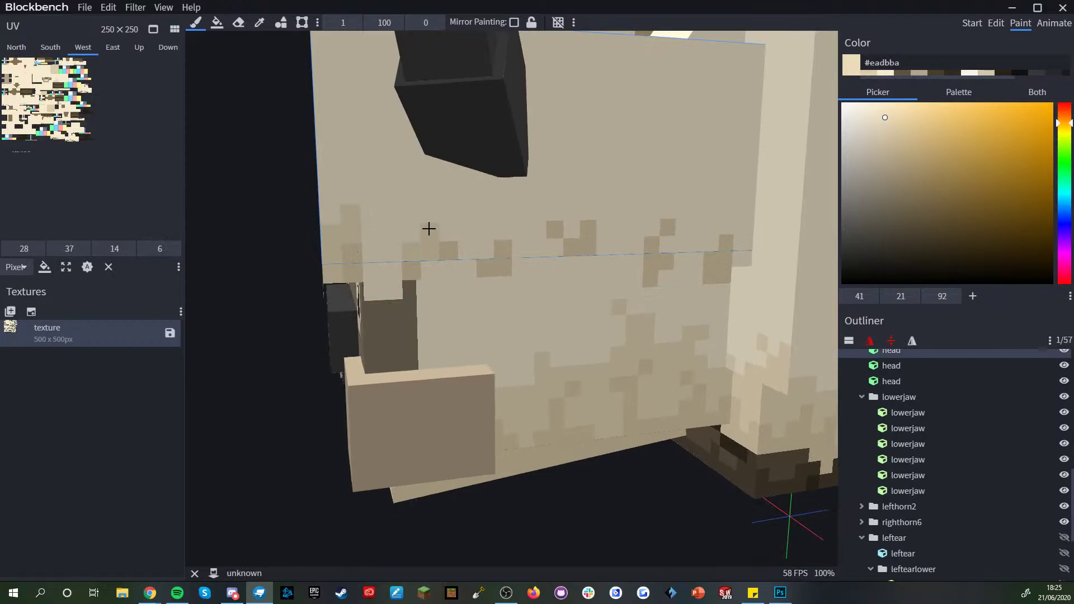
click(384, 292)
click(462, 241)
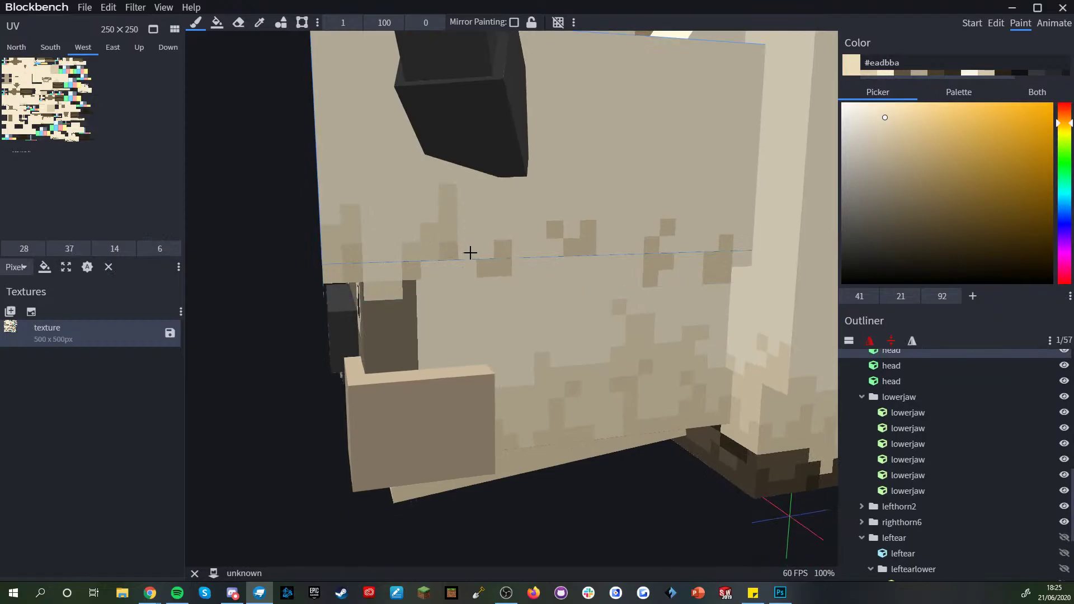
drag(308, 311, 291, 275)
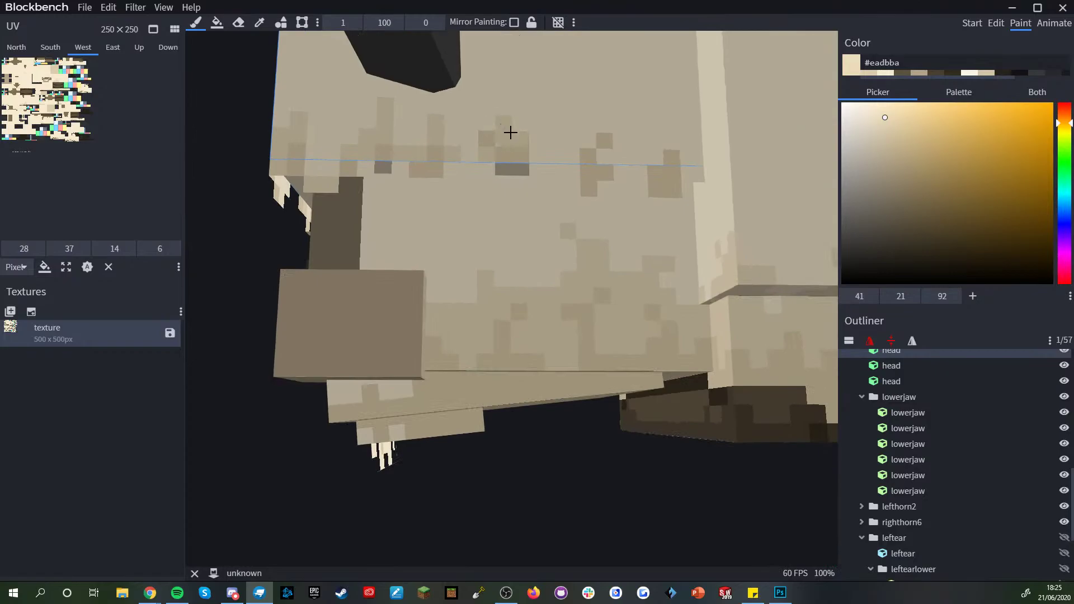
scroll(500, 117, down, 5)
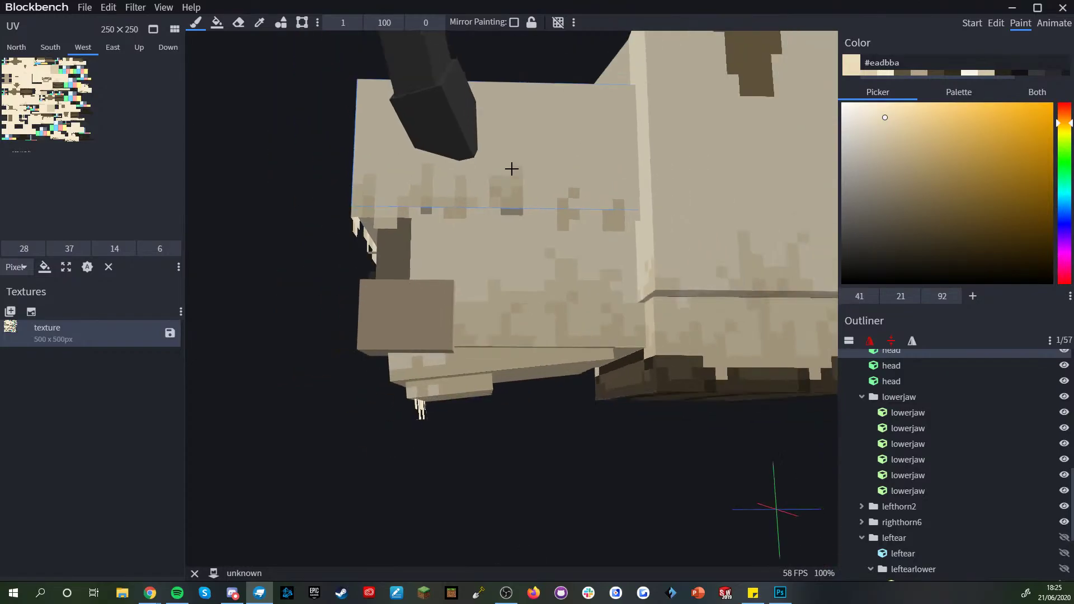
scroll(571, 434, down, 8)
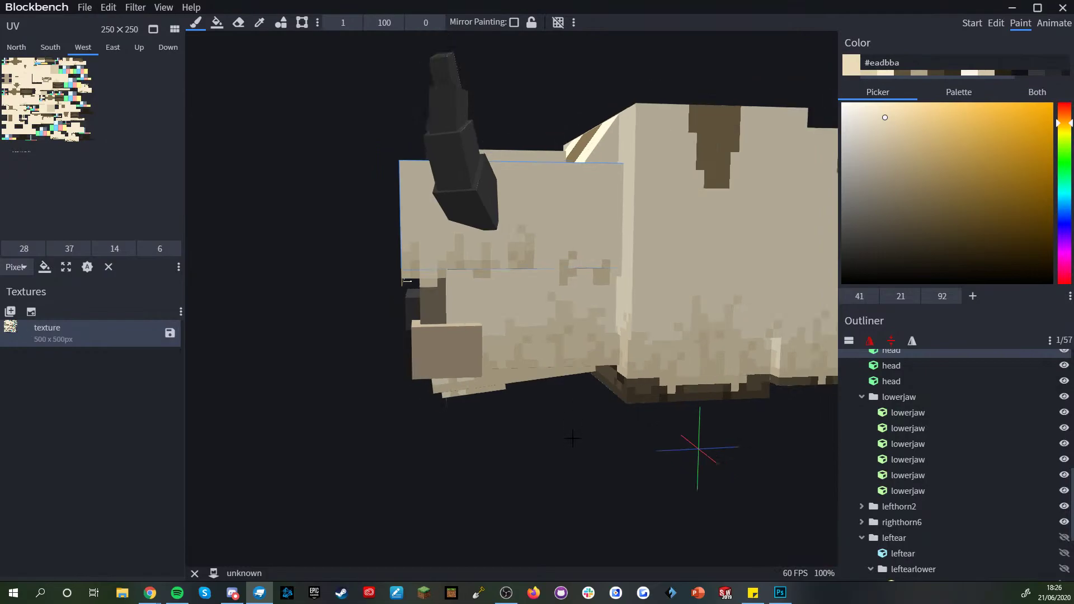
- Paint #eadbba pixels beside the dark tufts on the narrow lower fringe cube along the head's west side
drag(595, 438, 562, 429)
scroll(580, 267, up, 7)
scroll(535, 289, up, 6)
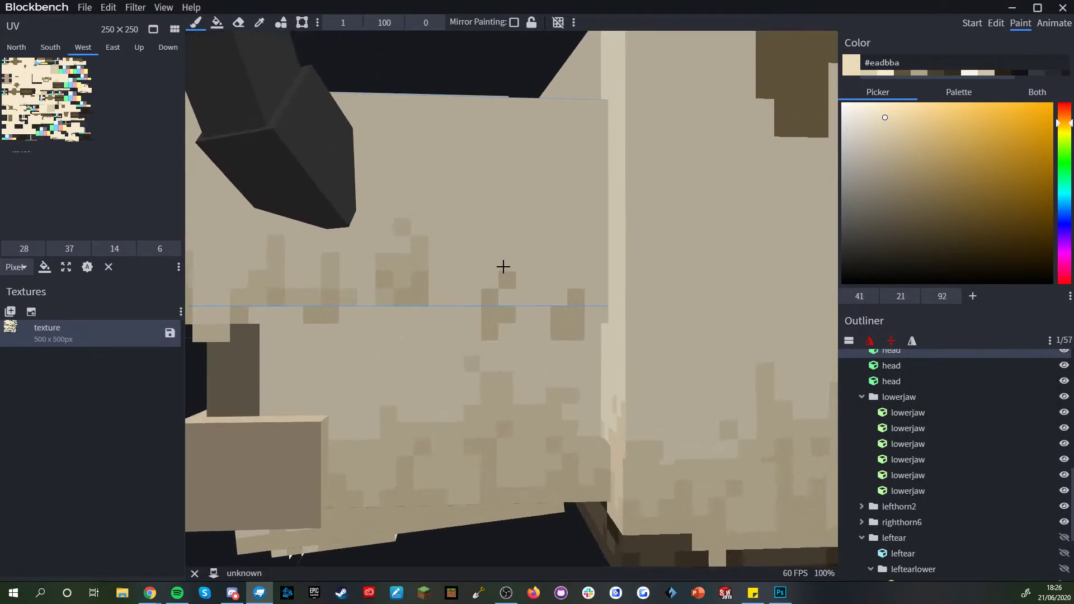
scroll(489, 278, down, 6)
drag(479, 479, 532, 431)
scroll(527, 274, up, 2)
right_drag(527, 274, 551, 355)
scroll(551, 354, up, 1)
click(476, 371)
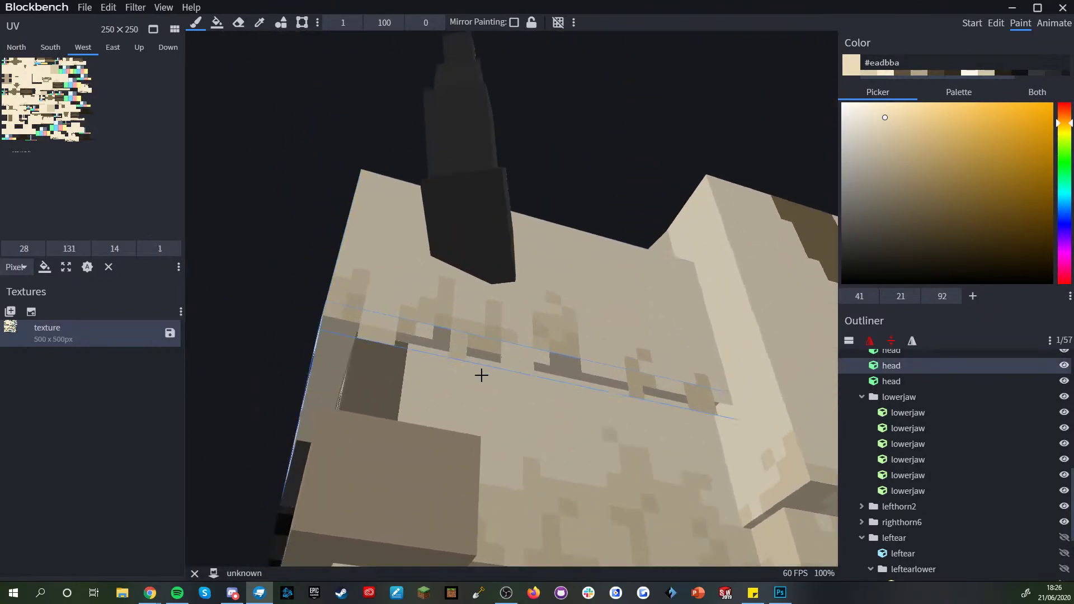
drag(543, 359, 539, 389)
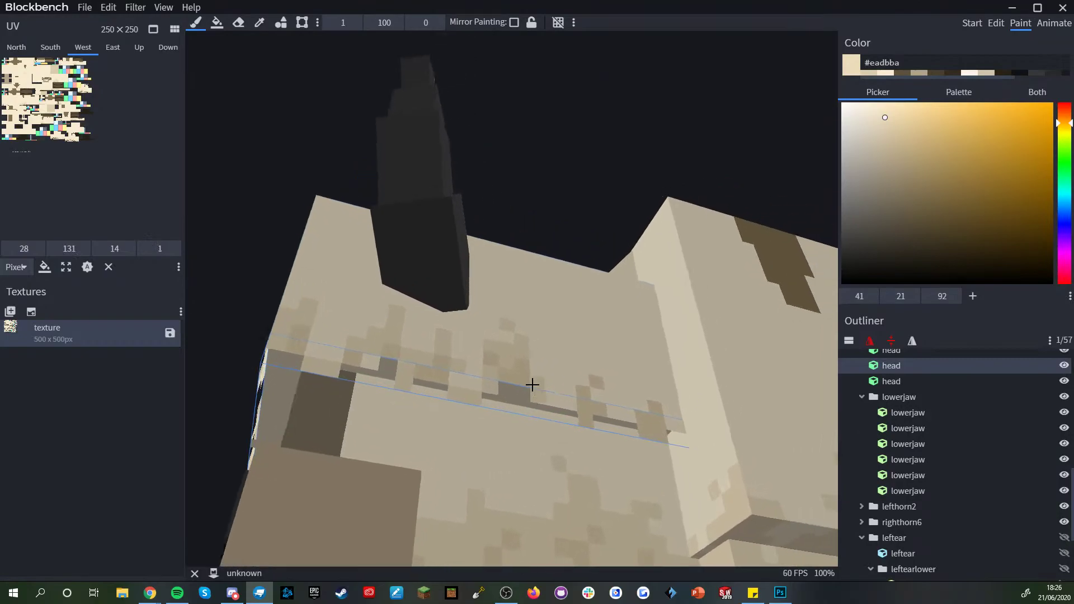
- Paint #eadbba pixels around the last fringe tufts at the rear of the head's west side and deselect the cube
click(579, 384)
click(595, 405)
click(596, 395)
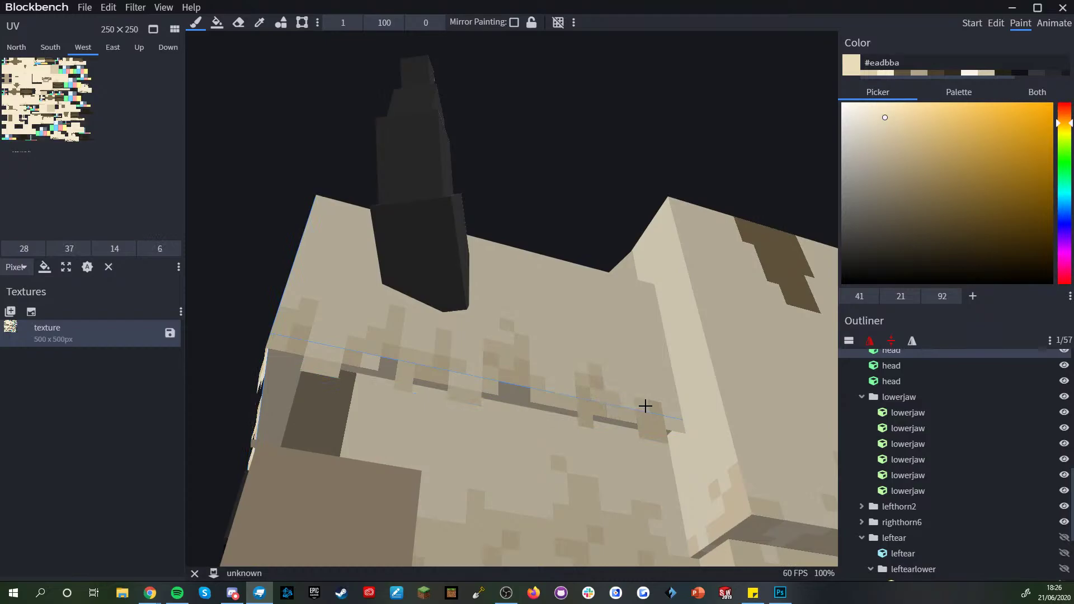
click(675, 423)
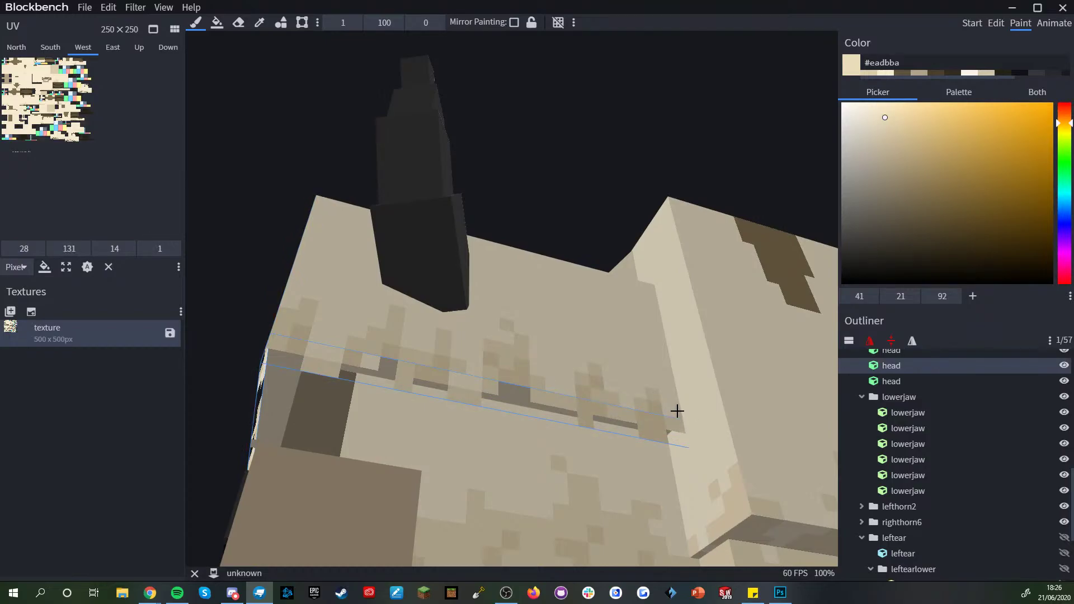
click(676, 411)
scroll(644, 405, down, 10)
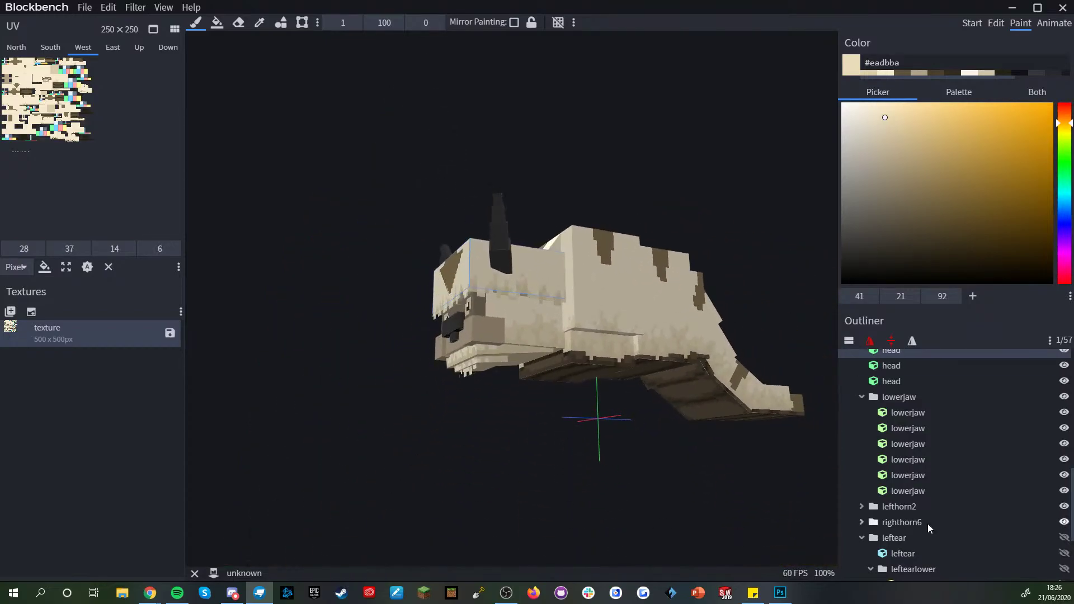
scroll(917, 529, down, 3)
click(935, 533)
- Collapse all outliner groups and make every hidden part of the main group visible, including the legs and ears
drag(722, 488, 662, 523)
scroll(658, 487, down, 4)
mouse_move(658, 479)
mouse_down()
mouse_move(644, 482)
mouse_move(674, 474)
mouse_move(670, 458)
mouse_move(663, 464)
mouse_up()
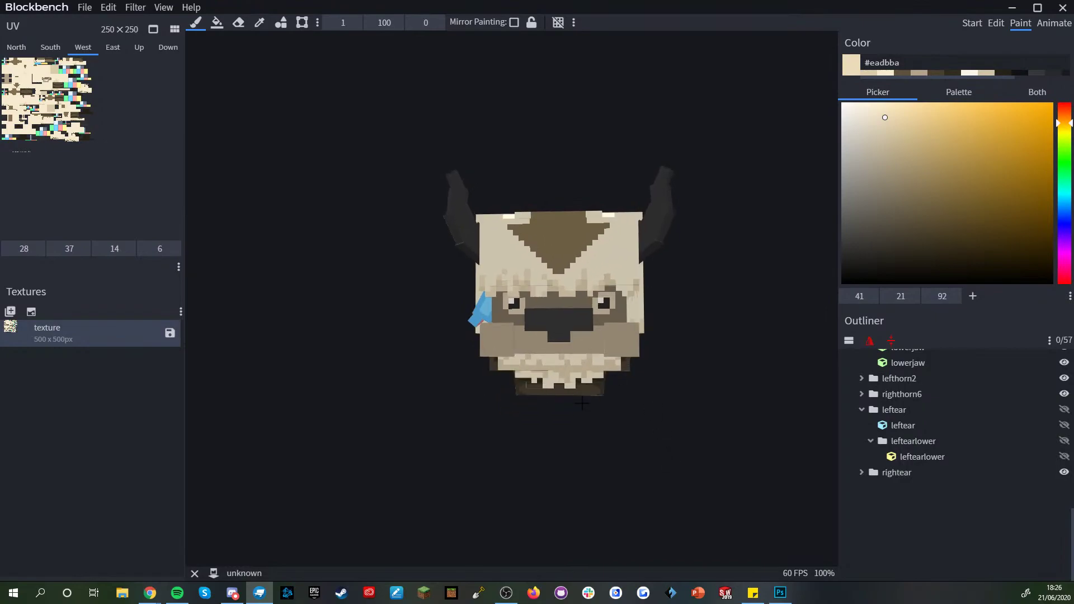
scroll(565, 401, up, 5)
drag(682, 407, 578, 391)
drag(509, 434, 370, 395)
scroll(526, 436, down, 5)
right_click(955, 516)
click(1017, 477)
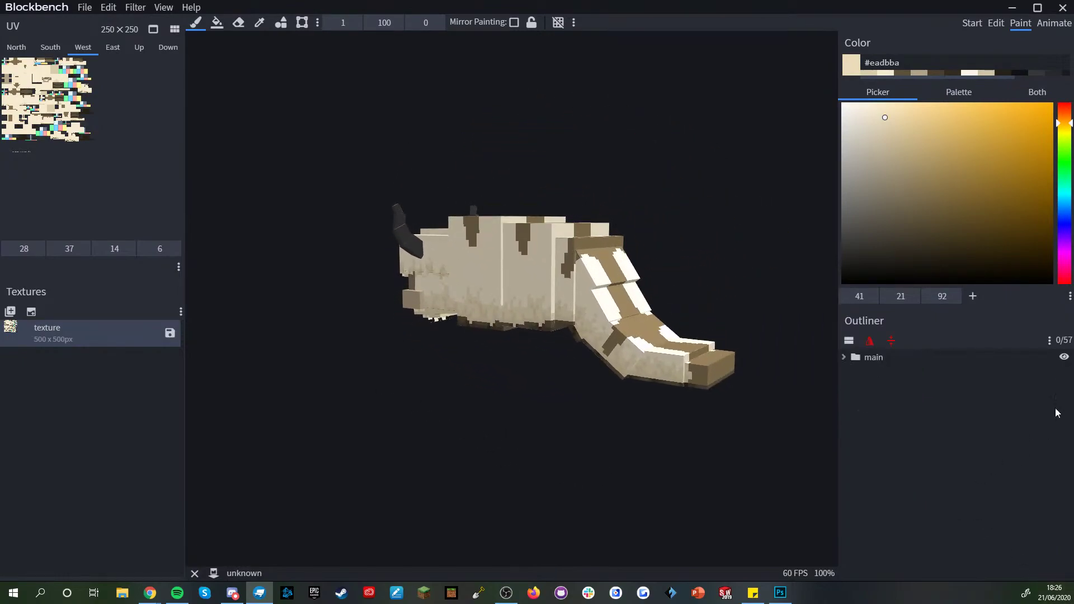
mouse_move(637, 450)
mouse_down()
mouse_move(547, 461)
mouse_move(492, 407)
mouse_move(355, 413)
mouse_move(309, 443)
mouse_move(479, 354)
mouse_move(599, 408)
mouse_move(650, 455)
mouse_up()
scroll(676, 476, up, 5)
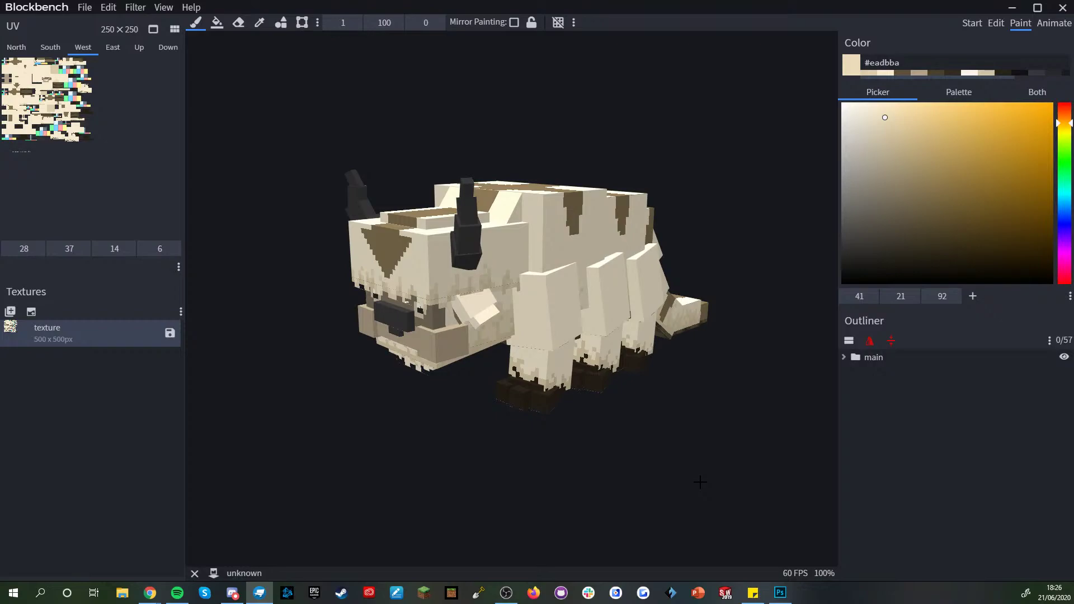
- Examine the fur shading on the complete model's west side, including the head, legs and tail
drag(699, 482, 850, 458)
drag(750, 425, 580, 468)
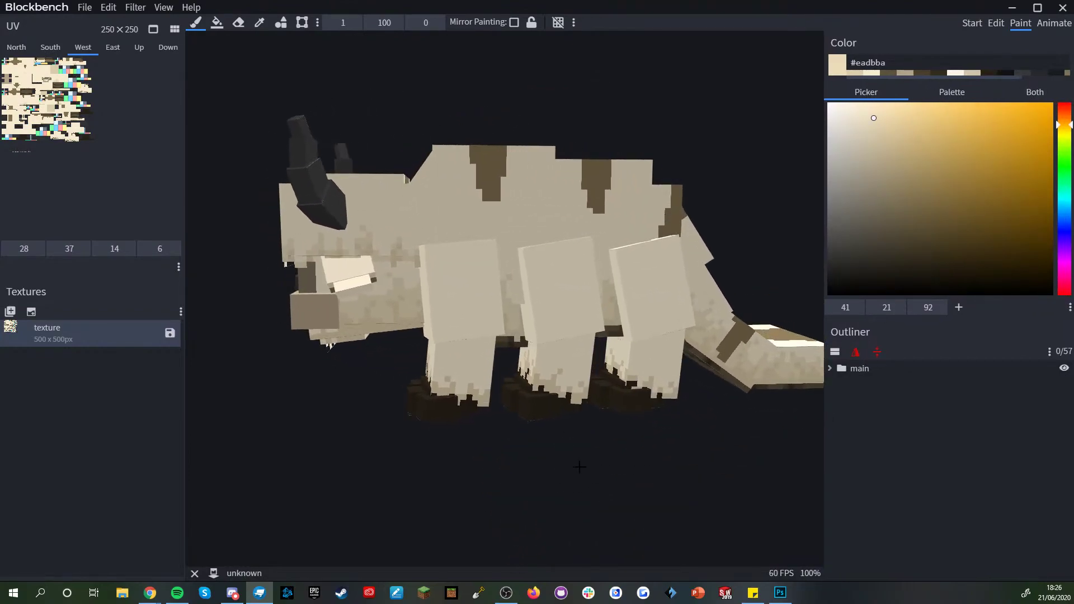
scroll(580, 468, up, 5)
right_drag(341, 154, 413, 222)
scroll(413, 222, down, 4)
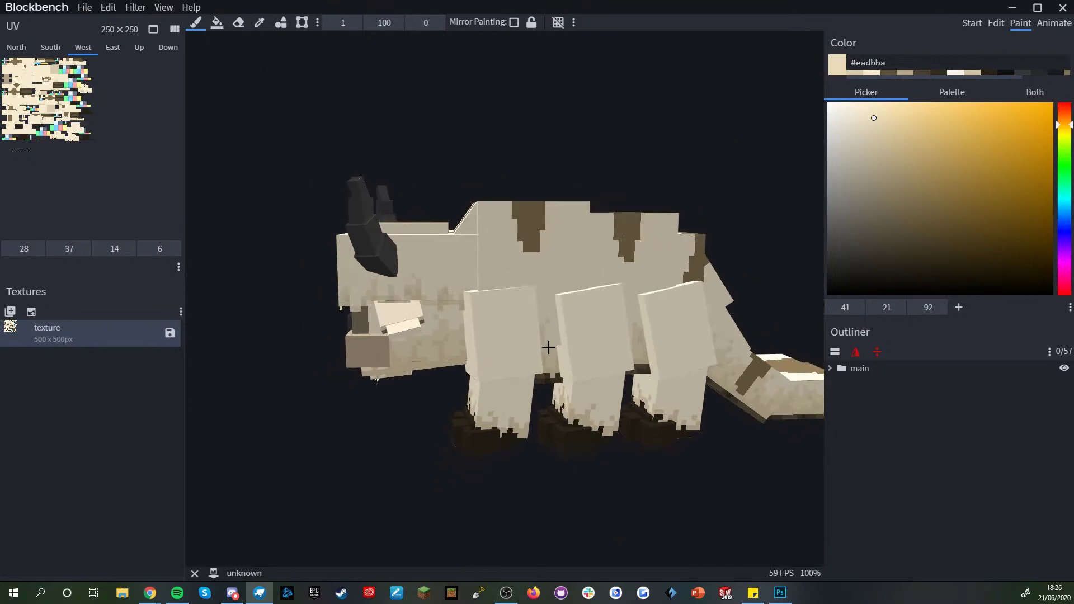
scroll(496, 384, up, 5)
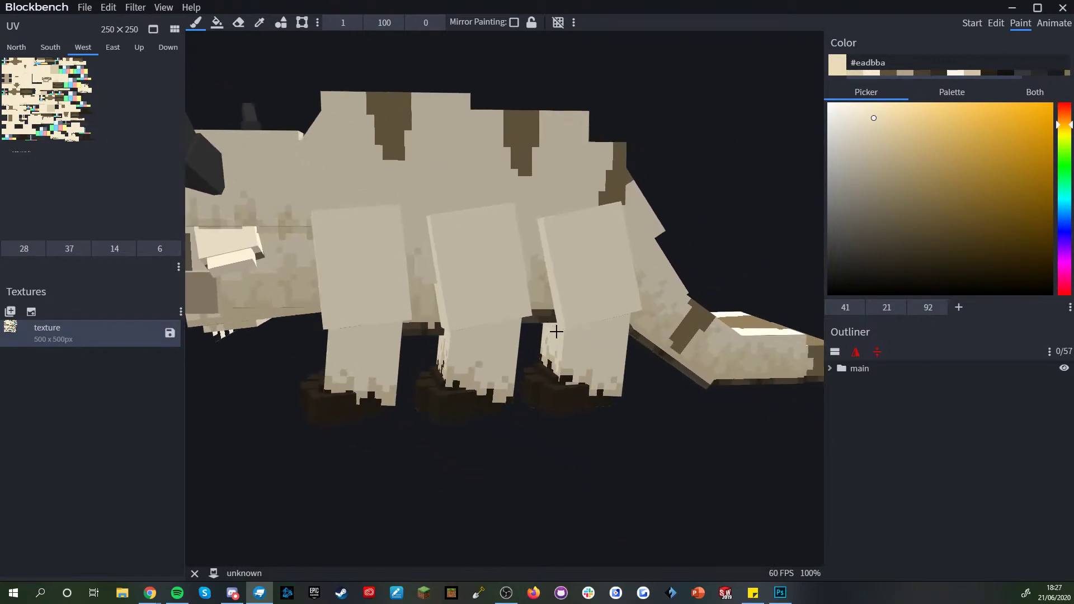
- Select the rear left leg's lower cube and paint #eadbba pixels above the fur tufts on its west face
click(666, 271)
scroll(657, 394, up, 5)
click(643, 383)
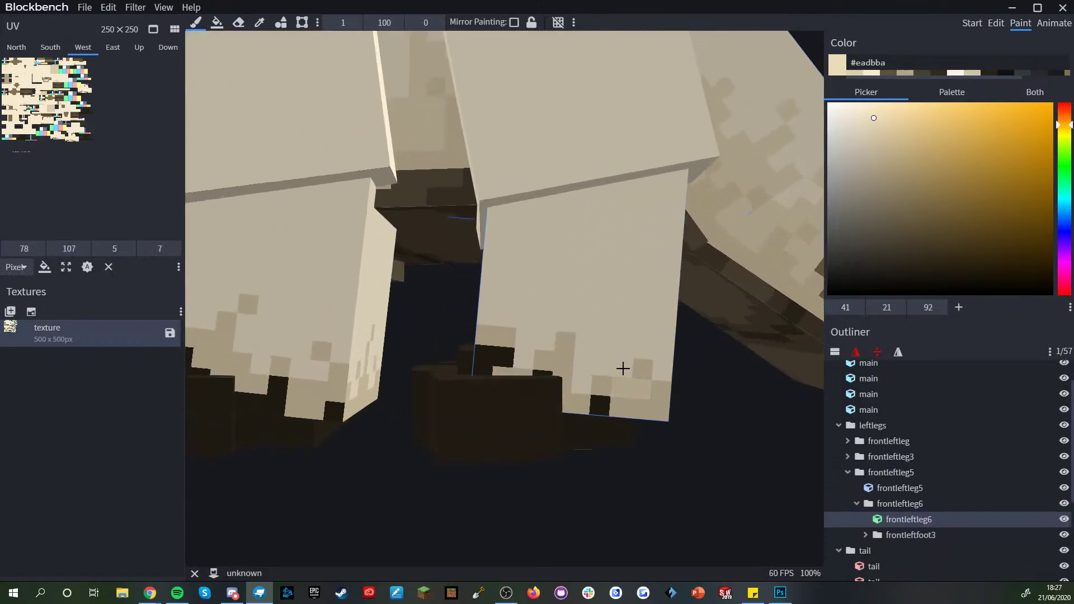
right_drag(636, 331, 621, 352)
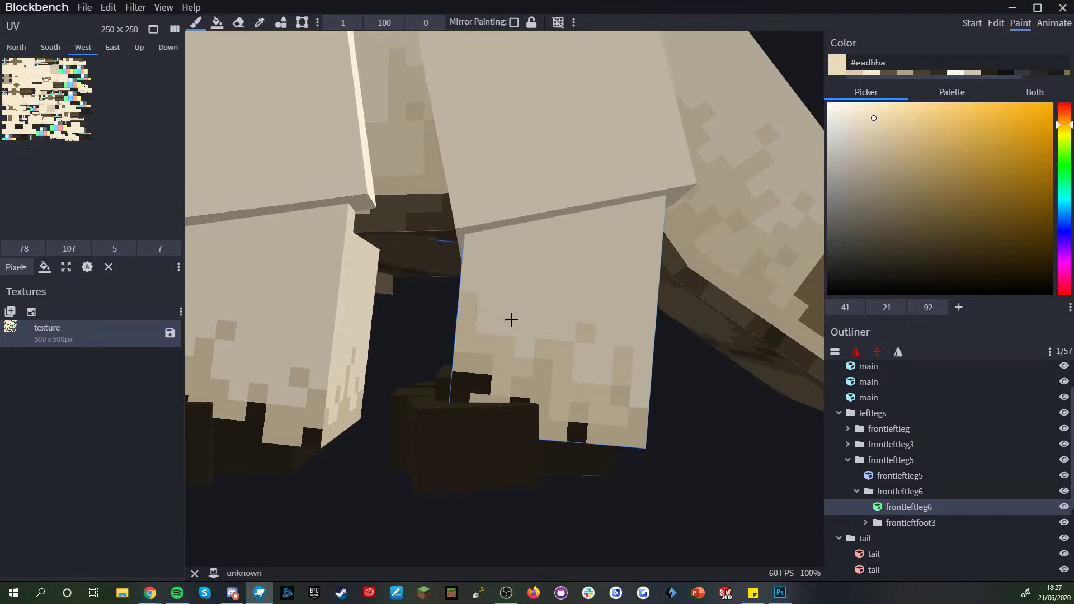
scroll(570, 391, down, 5)
scroll(599, 405, up, 4)
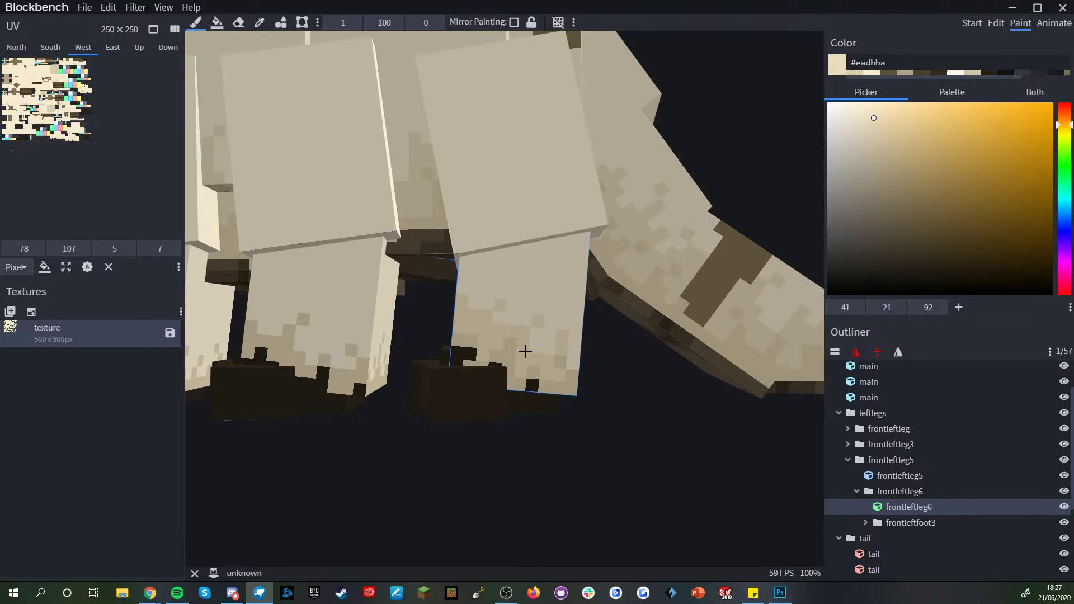
scroll(525, 345, up, 2)
right_drag(518, 330, 533, 330)
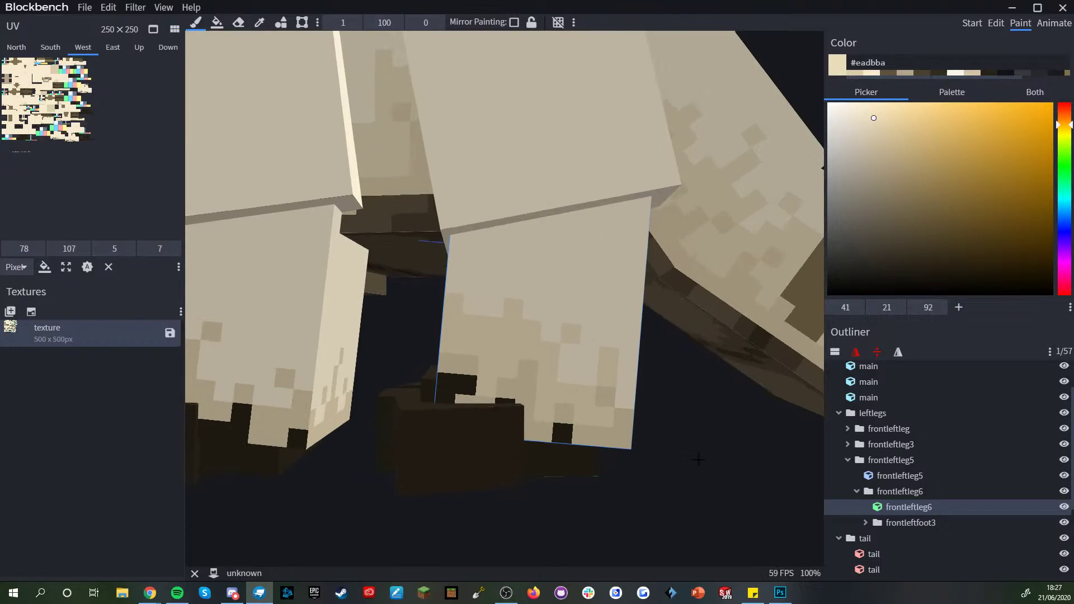
alt+click(541, 304)
alt+click(495, 332)
- Paint #eadbba pixels around the tufts along the western part of the rear left leg's south face
scroll(528, 353, down, 4)
drag(649, 456, 637, 428)
scroll(991, 537, down, 3)
scroll(545, 302, up, 3)
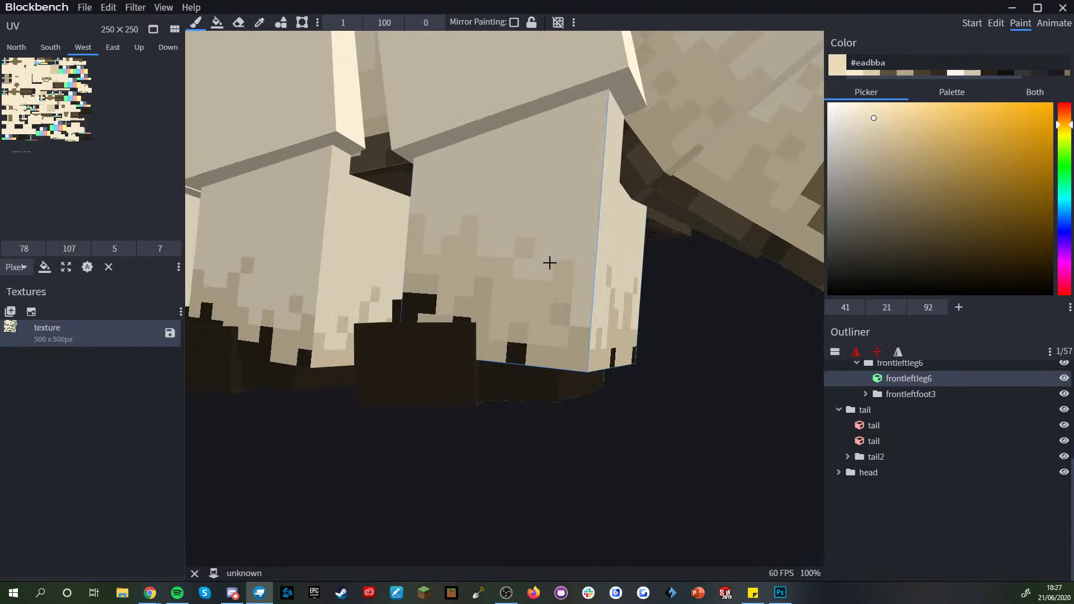
right_drag(549, 263, 622, 351)
mouse_move(622, 437)
mouse_down()
mouse_move(445, 470)
mouse_move(549, 492)
mouse_move(615, 444)
mouse_up()
scroll(594, 450, up, 3)
scroll(608, 445, up, 3)
drag(514, 318, 503, 300)
click(540, 291)
click(554, 316)
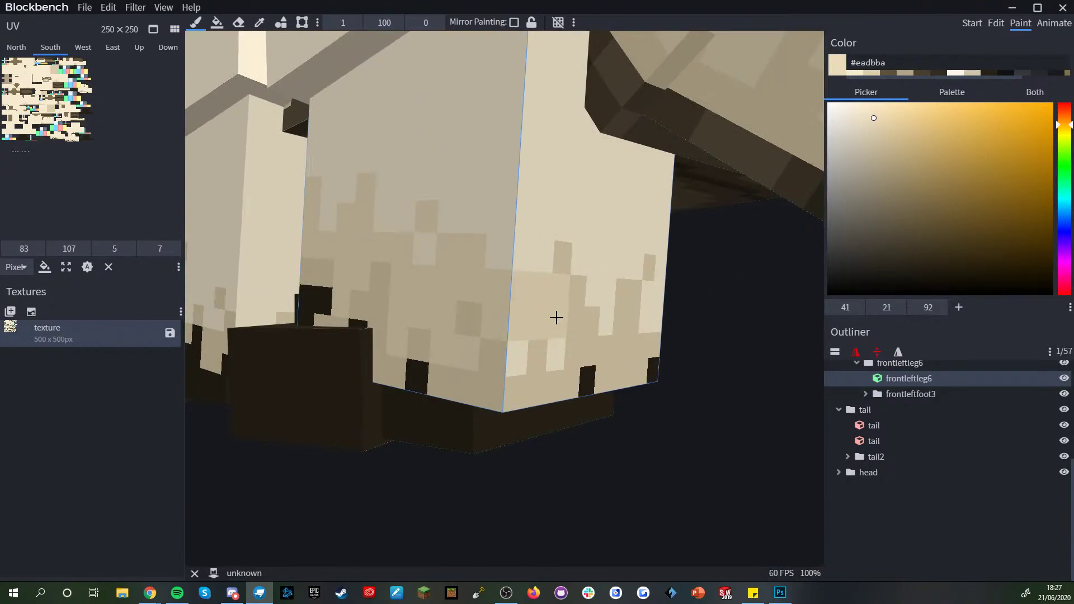
click(519, 349)
click(545, 261)
- Extend the #eadbba tufts across the rear left leg's south face to its eastern edge
drag(699, 415, 479, 285)
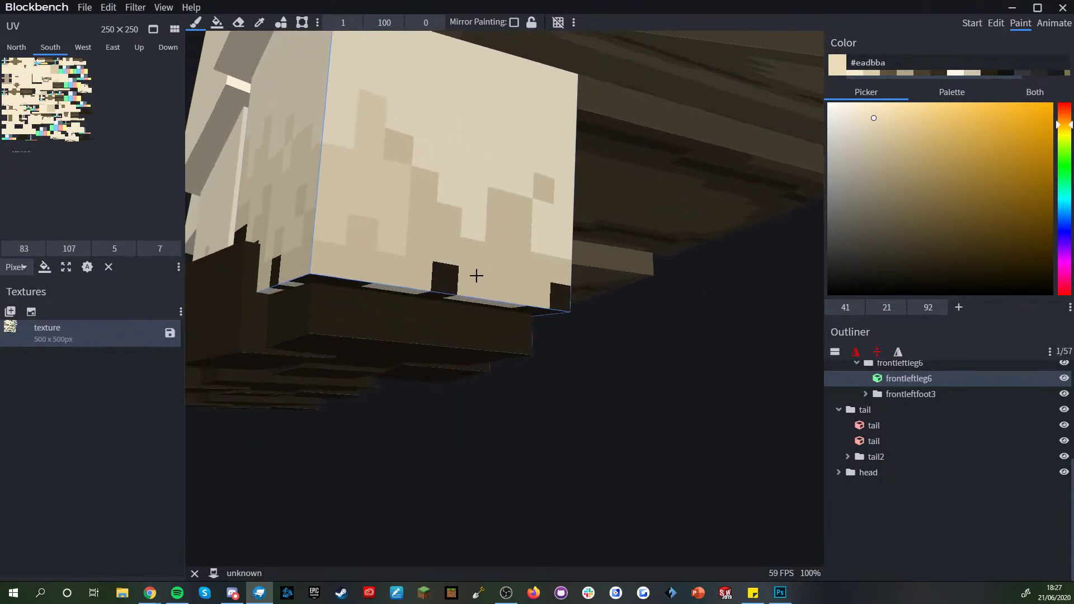
click(419, 124)
middle_drag(422, 124, 439, 170)
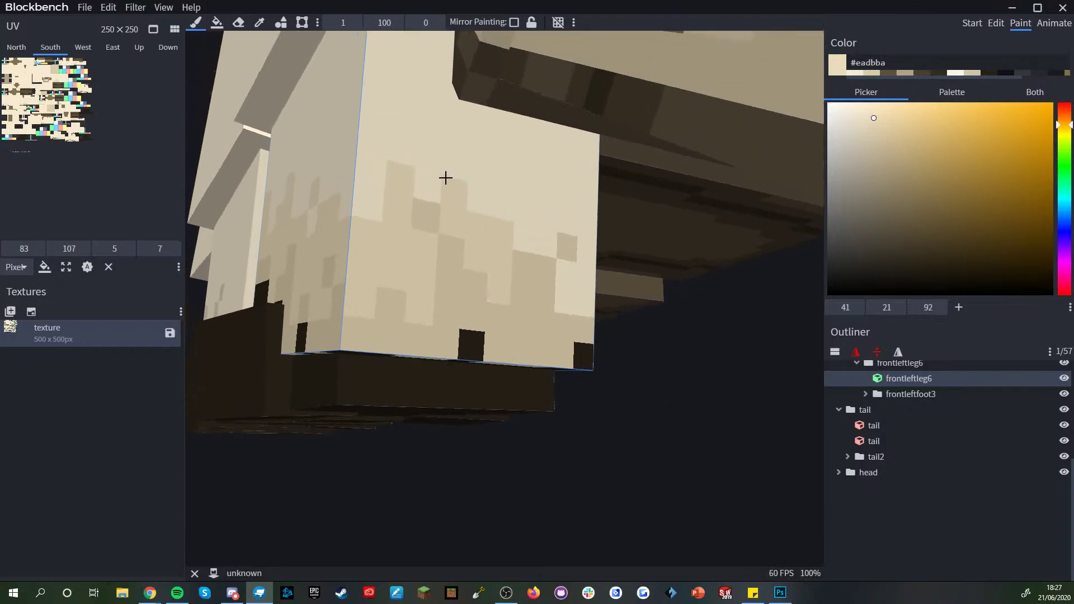
click(477, 168)
mouse_move(522, 222)
mouse_down()
mouse_move(537, 243)
mouse_move(541, 224)
mouse_move(584, 208)
mouse_up()
click(471, 203)
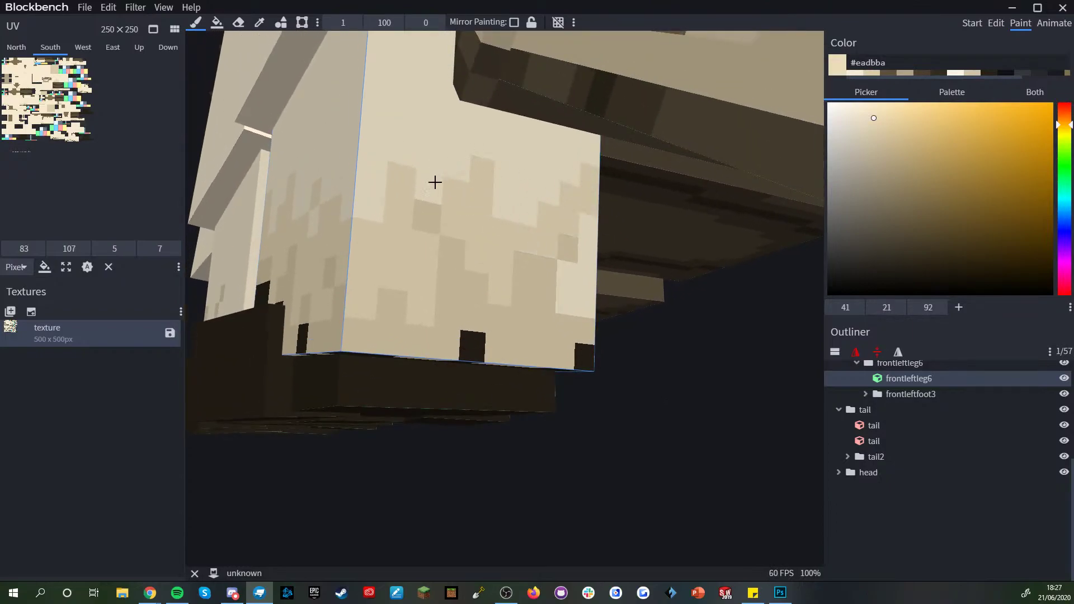
- Touch up the tuft tops near the south face's eastern edge on the rear left leg with a sampled fur tone
scroll(531, 407, down, 4)
mouse_move(533, 408)
mouse_down()
mouse_move(589, 472)
mouse_move(459, 392)
mouse_move(421, 441)
mouse_move(473, 253)
mouse_up()
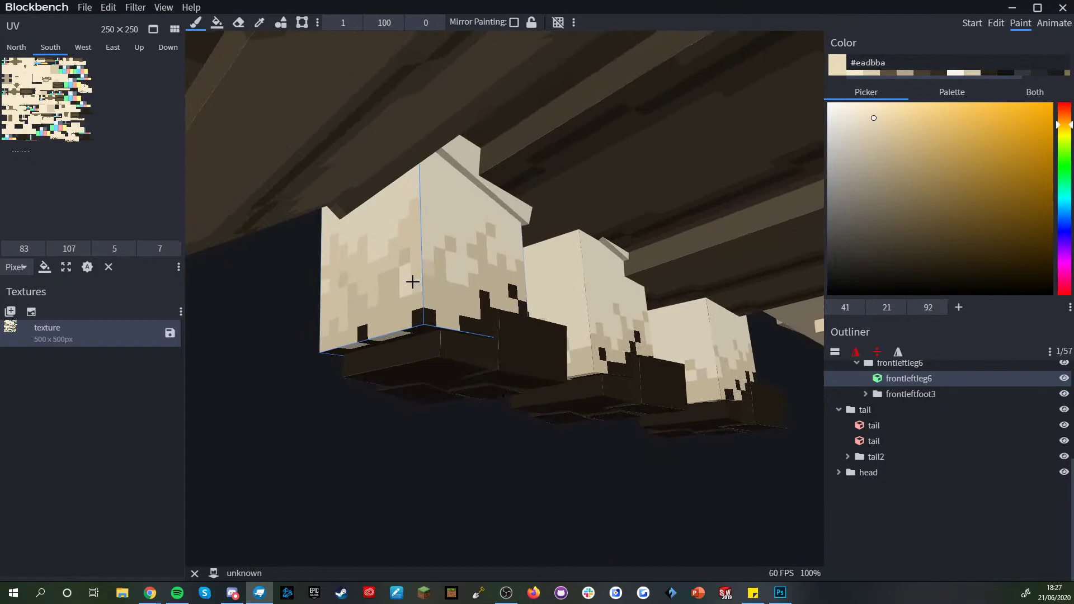
alt+click(412, 195)
drag(412, 204, 415, 224)
alt+click(428, 232)
- Paint #eadbba pixels around the tufts on the southern half of the rear left leg's east face
drag(576, 482, 433, 503)
scroll(434, 492, up, 4)
alt+click(354, 376)
click(336, 339)
alt+click(359, 273)
drag(385, 249, 381, 218)
mouse_move(416, 278)
mouse_down()
mouse_move(390, 320)
mouse_move(443, 307)
mouse_move(431, 249)
mouse_move(464, 220)
mouse_move(464, 198)
mouse_up()
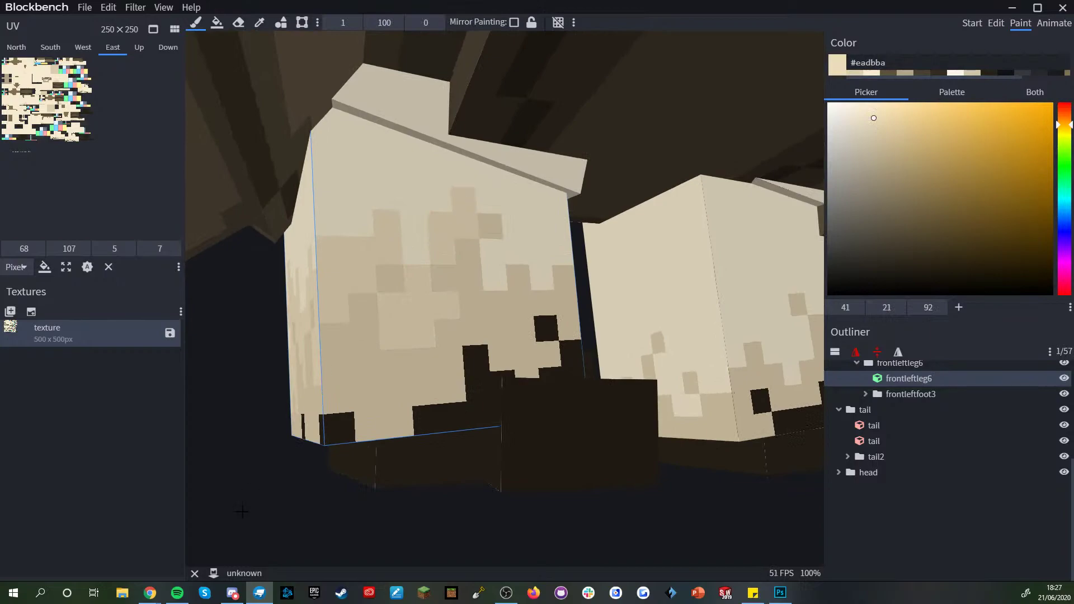
- Add more #eadbba pixels around the upper tufts of the rear left leg's east face and fill the gaps between them
click(753, 592)
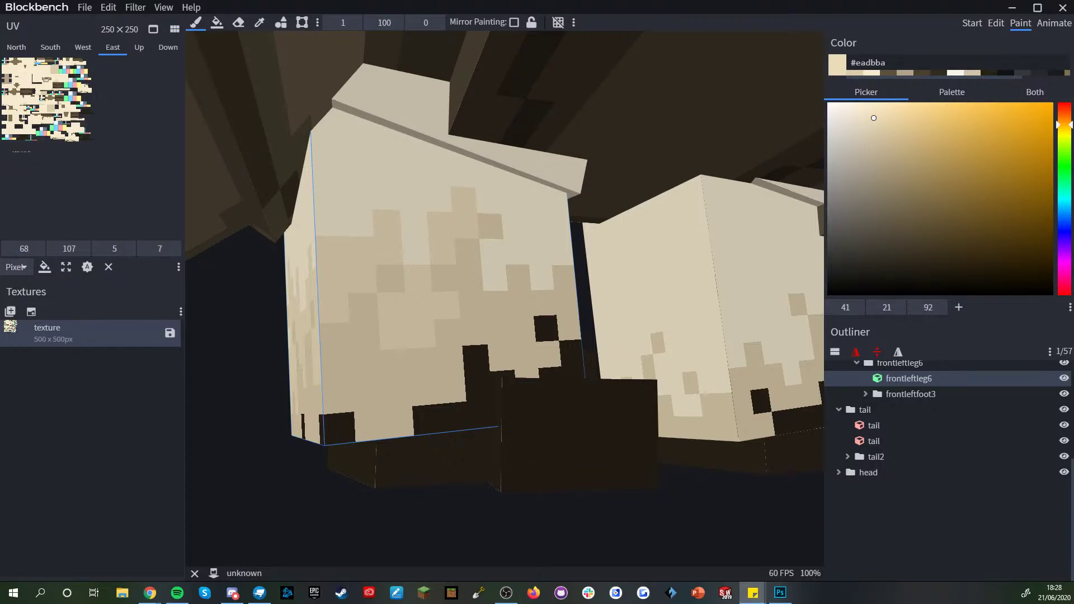
drag(537, 494, 506, 485)
scroll(505, 464, up, 5)
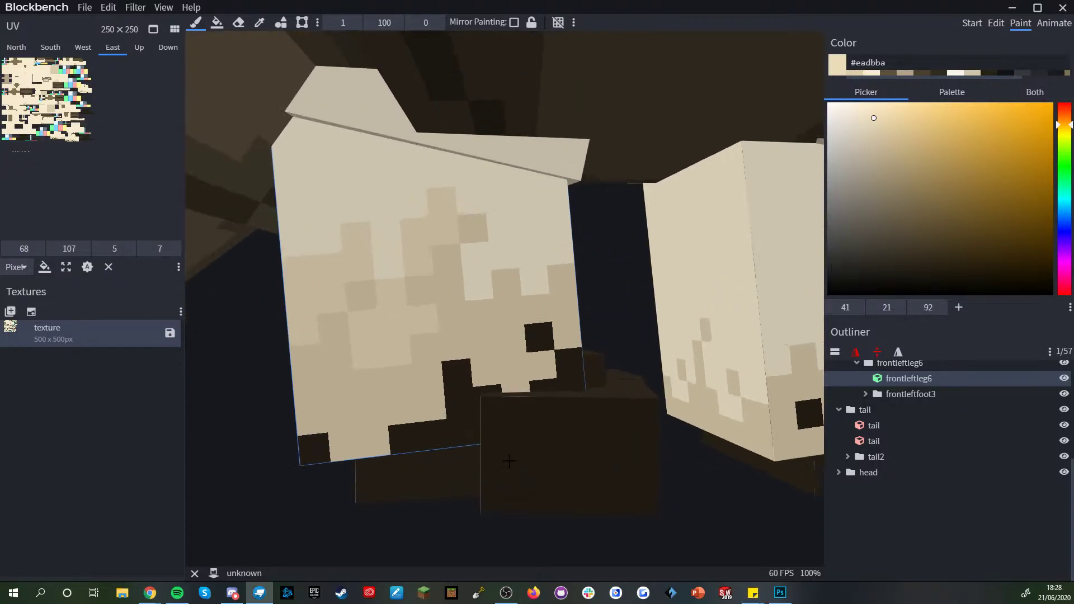
right_drag(506, 463, 483, 492)
mouse_move(451, 273)
mouse_down()
mouse_move(455, 297)
mouse_move(470, 218)
mouse_move(384, 209)
mouse_up()
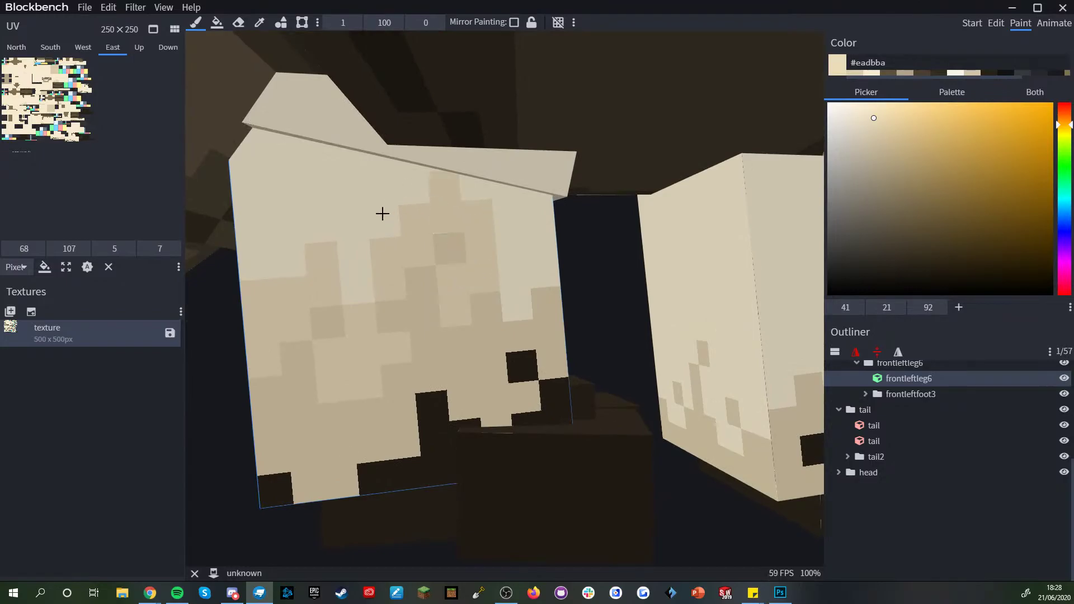
scroll(362, 288, down, 2)
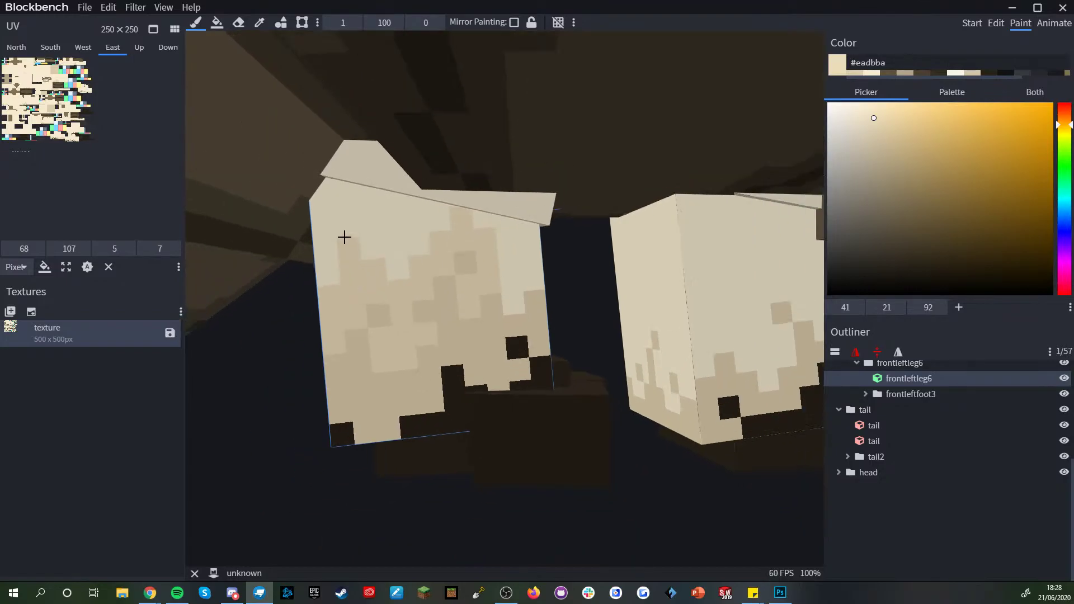
- Carry the #eadbba shading around the front edge of the rear left leg's east face onto its north face
scroll(396, 253, down, 3)
drag(554, 414, 503, 409)
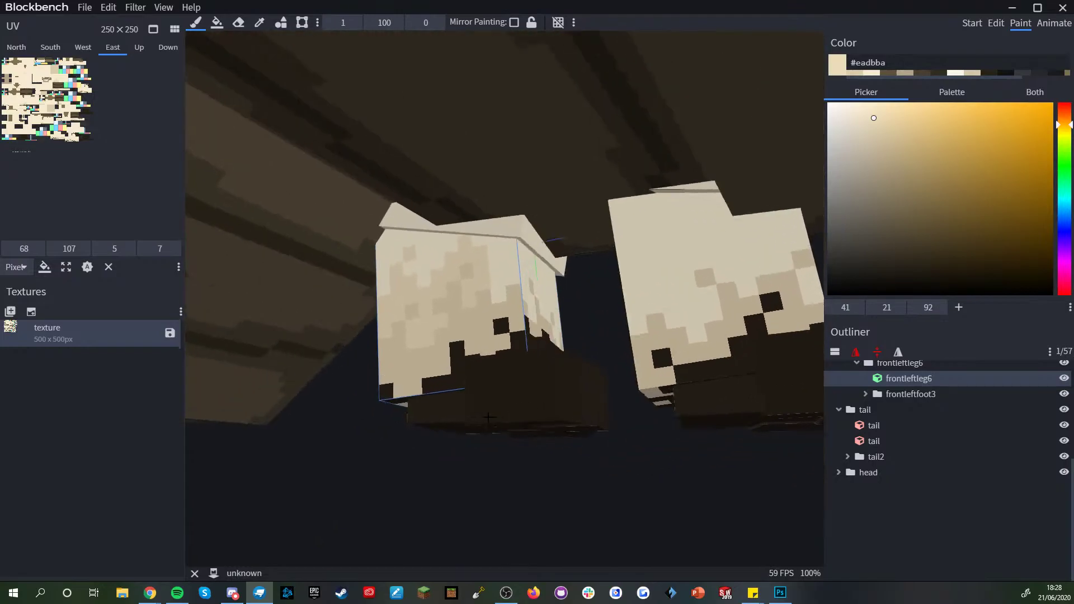
scroll(482, 271, up, 5)
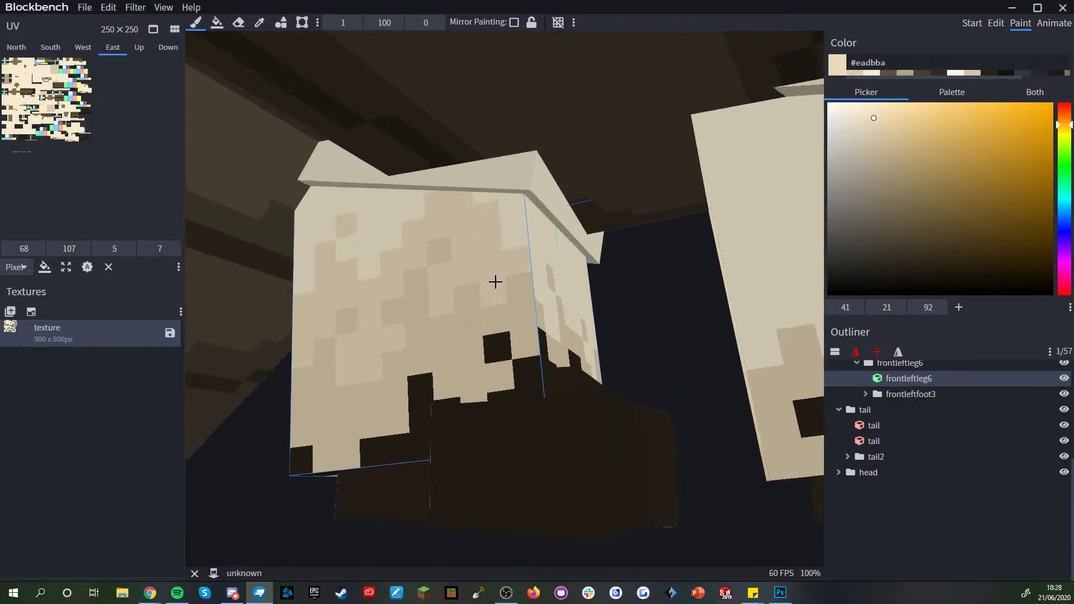
scroll(592, 322, down, 3)
scroll(602, 349, up, 3)
drag(605, 330, 582, 356)
drag(481, 290, 490, 317)
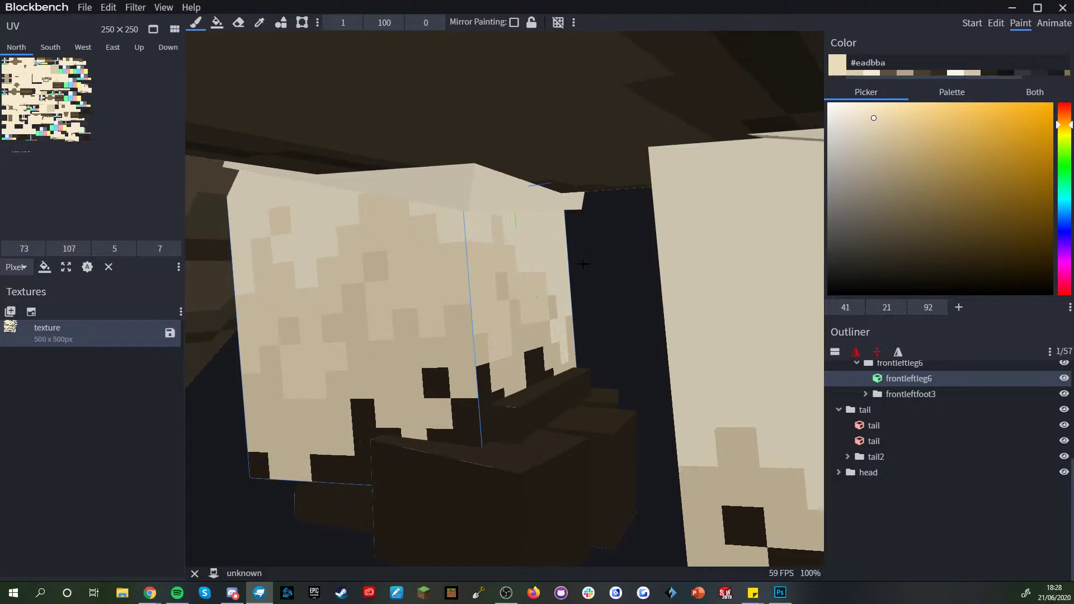
- Complete the #eadbba tufts on the rear left leg's north face up to the west edge and deselect the cube
drag(590, 264, 418, 250)
scroll(609, 324, down, 3)
right_drag(609, 324, 456, 326)
drag(468, 321, 442, 314)
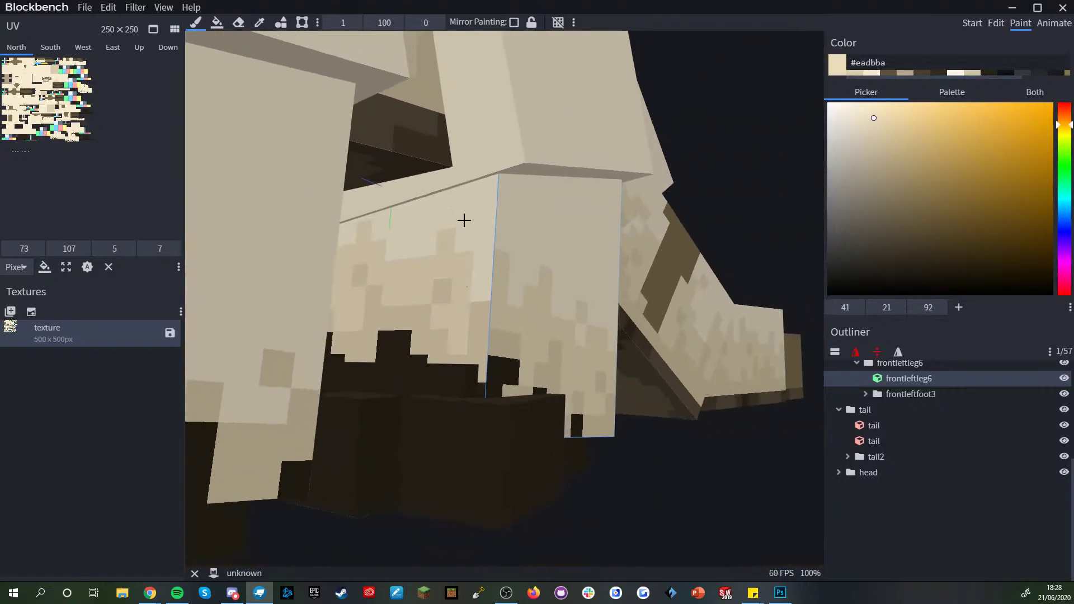
scroll(486, 287, down, 3)
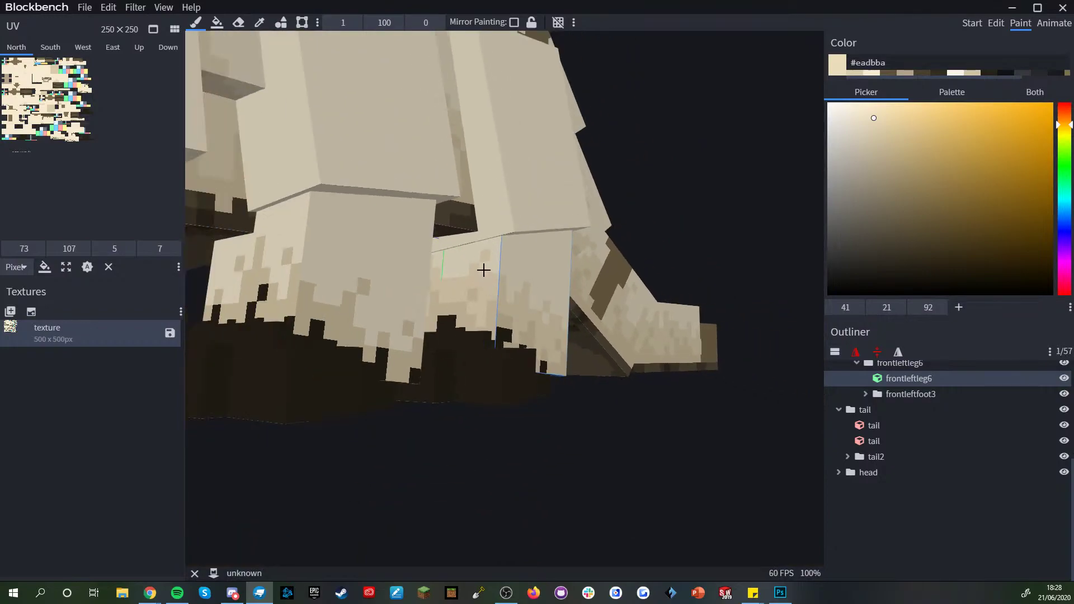
click(851, 500)
drag(685, 450, 584, 403)
scroll(594, 493, up, 3)
click(476, 215)
scroll(476, 215, down, 3)
click(867, 554)
- Select the middle left leg's lower cube and paint #eadbba pixels above the tufts on its west face
scroll(621, 469, down, 3)
drag(621, 470, 551, 318)
scroll(618, 455, down, 3)
scroll(619, 417, down, 3)
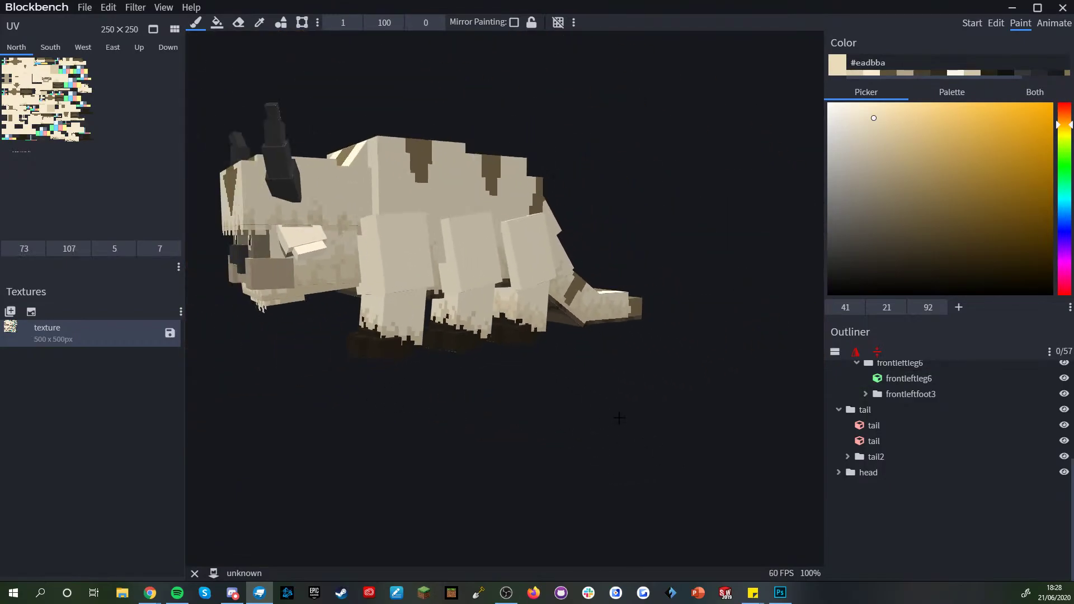
scroll(605, 429, up, 4)
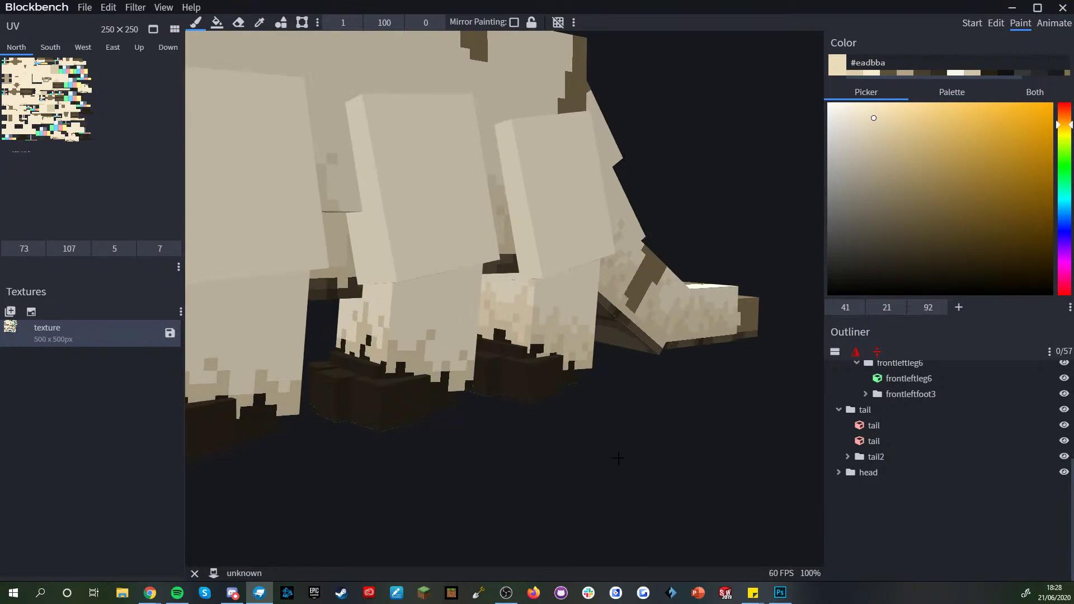
scroll(582, 427, up, 5)
scroll(544, 477, up, 3)
click(460, 318)
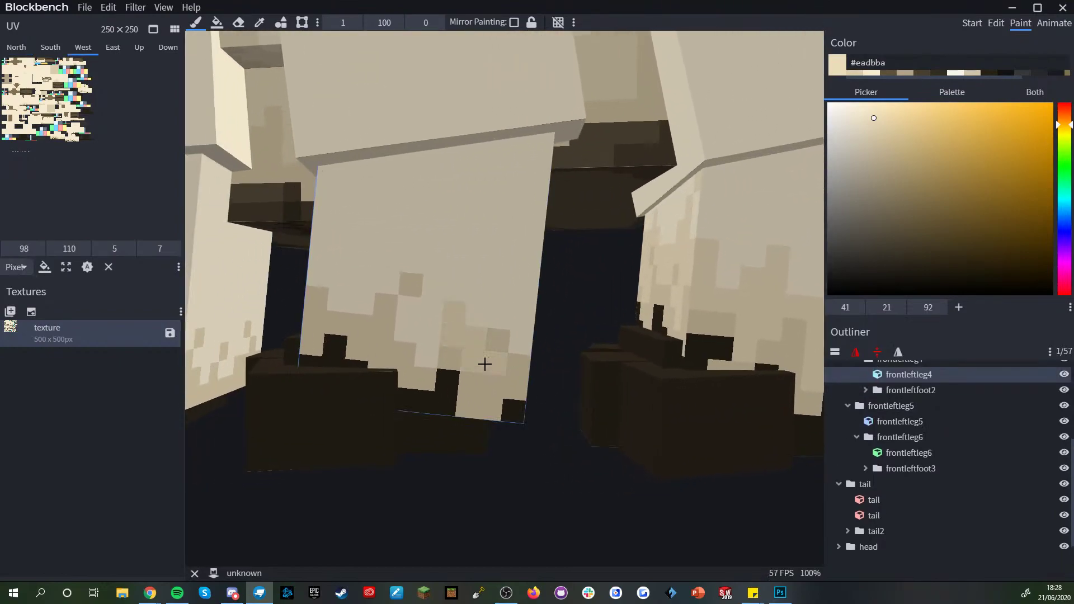
mouse_move(412, 314)
mouse_down()
mouse_move(434, 352)
mouse_move(416, 258)
mouse_up()
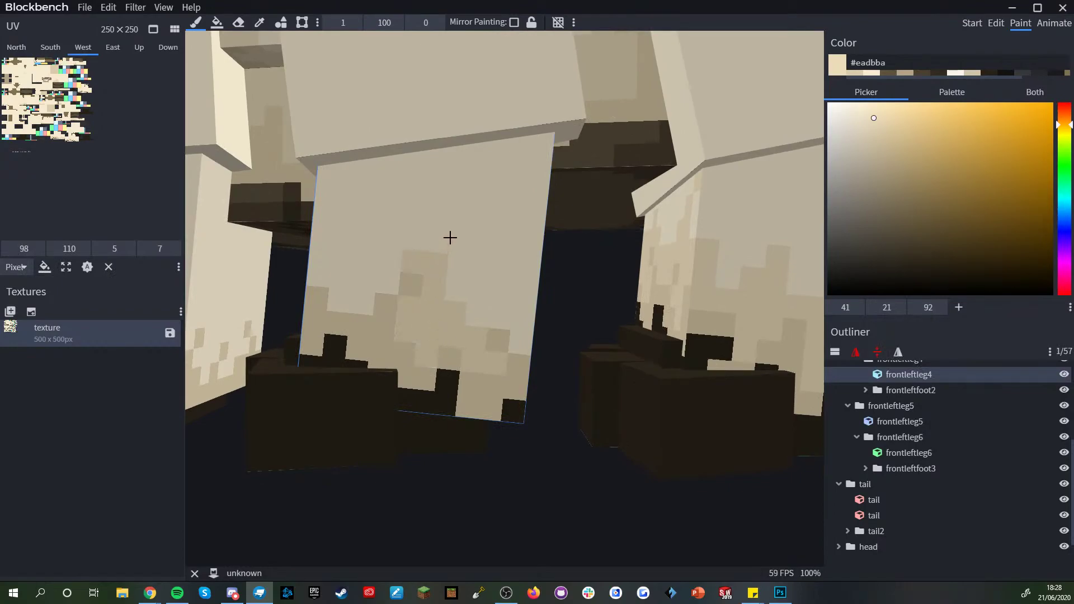
drag(464, 305, 518, 323)
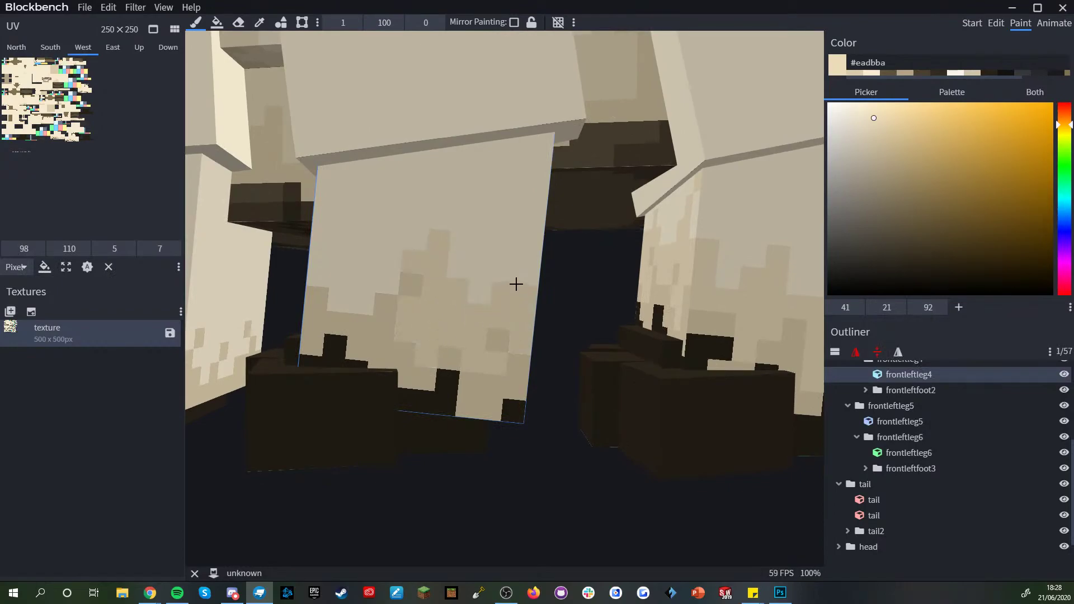
- Paint #eadbba pixels around the tufts on the western part of the middle left leg's north face
scroll(506, 411, down, 10)
drag(481, 451, 507, 460)
scroll(508, 428, up, 5)
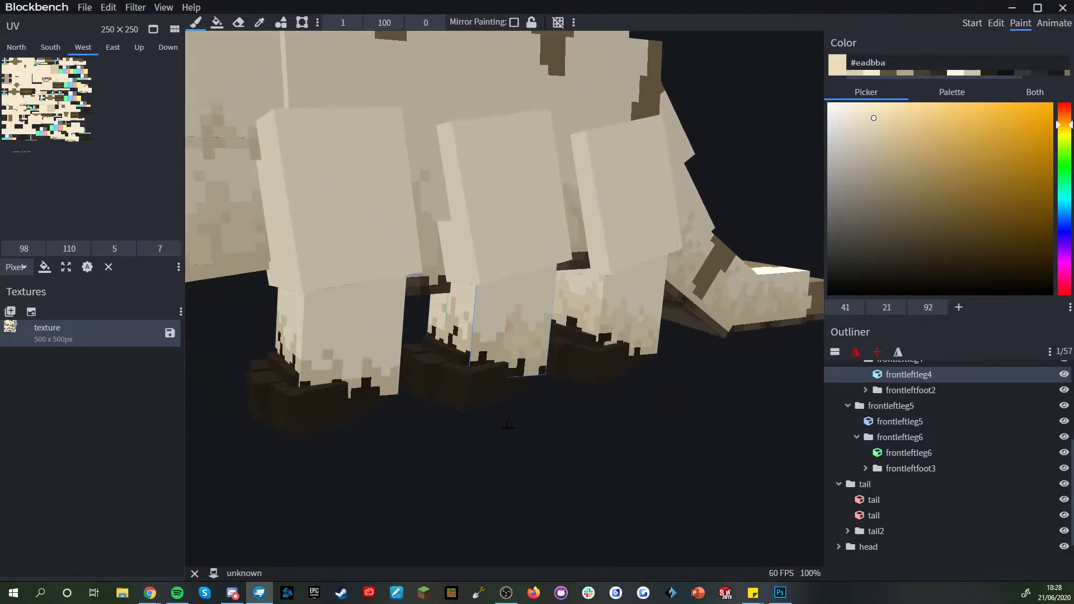
scroll(507, 425, up, 6)
drag(484, 340, 519, 339)
click(453, 289)
click(485, 258)
middle_drag(485, 258, 506, 261)
mouse_move(484, 262)
mouse_down()
mouse_move(461, 223)
mouse_move(421, 262)
mouse_move(450, 314)
mouse_up()
drag(402, 205, 440, 199)
click(455, 168)
- Refine the north-face tufts on the middle left leg with sampled fur tones and extend #eadbba pixels to the east edge
scroll(504, 278, down, 4)
scroll(624, 477, up, 4)
alt+click(475, 189)
click(468, 163)
alt+click(425, 209)
middle_drag(431, 178, 652, 350)
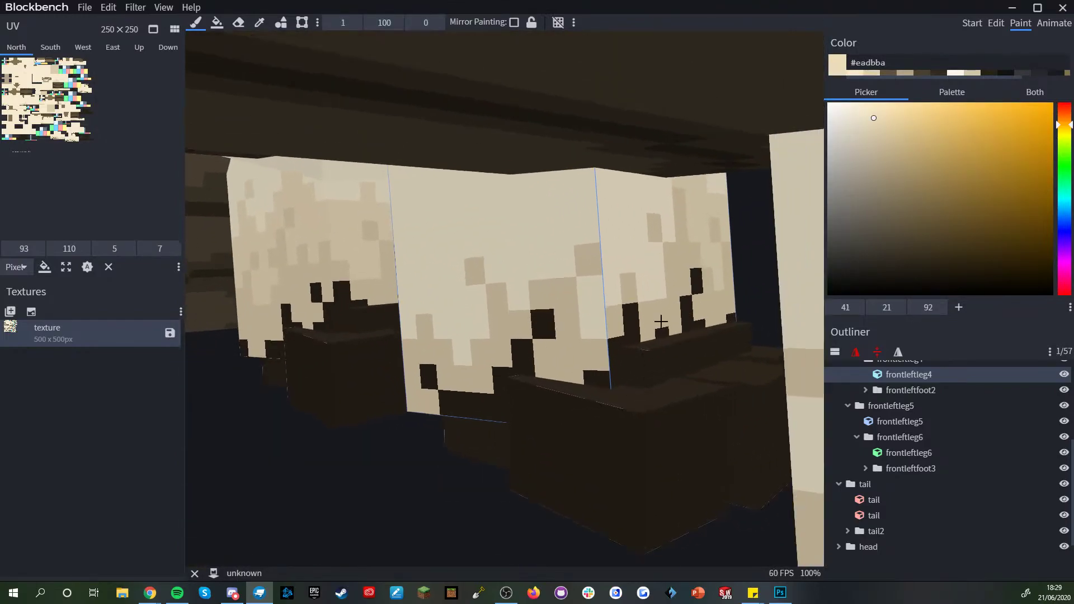
middle_drag(666, 185, 651, 185)
scroll(656, 189, up, 2)
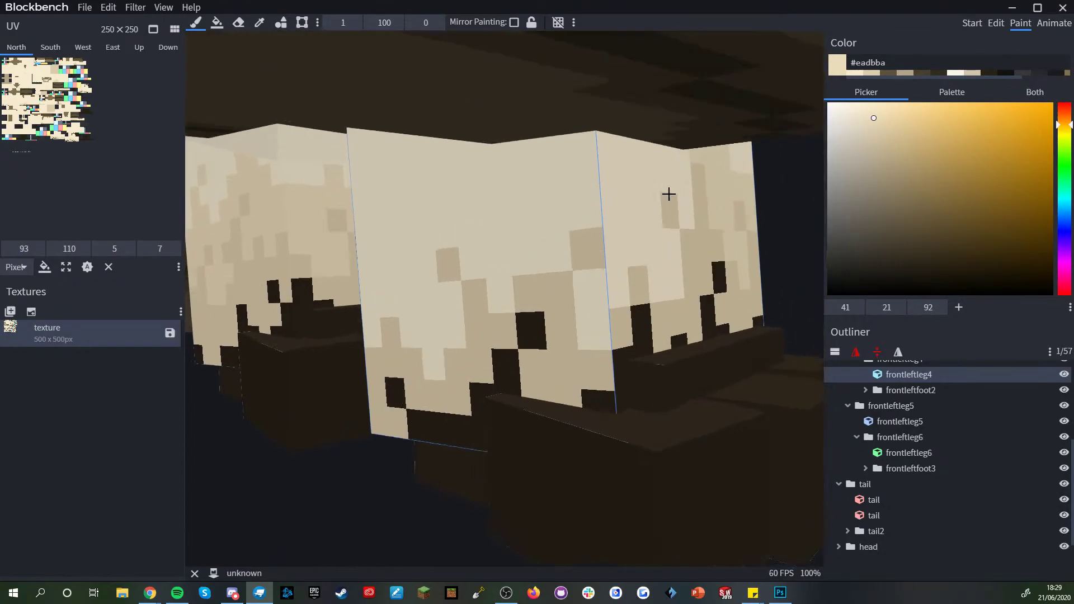
mouse_move(685, 160)
mouse_down()
mouse_move(671, 164)
mouse_move(636, 228)
mouse_move(610, 195)
mouse_up()
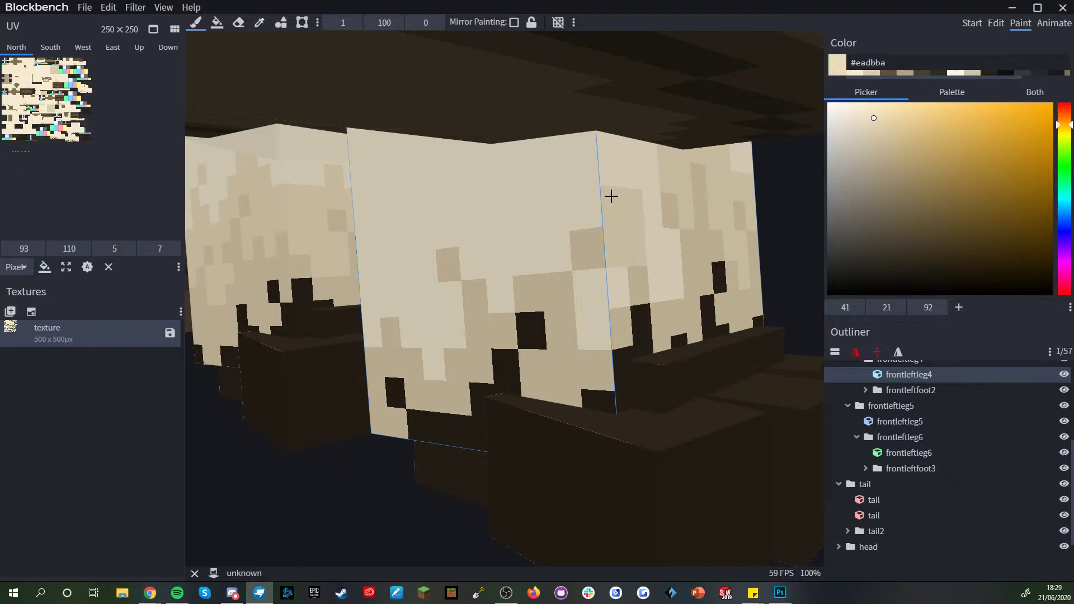
- Paint #eadbba pixels above the tufts across the middle left leg's east face, starting from its front edge
mouse_move(661, 240)
mouse_down()
mouse_move(659, 271)
mouse_move(599, 300)
mouse_move(584, 177)
mouse_up()
mouse_move(552, 232)
mouse_down()
mouse_move(515, 230)
mouse_move(499, 202)
mouse_up()
mouse_move(302, 479)
mouse_down()
mouse_move(298, 461)
mouse_move(350, 423)
mouse_up()
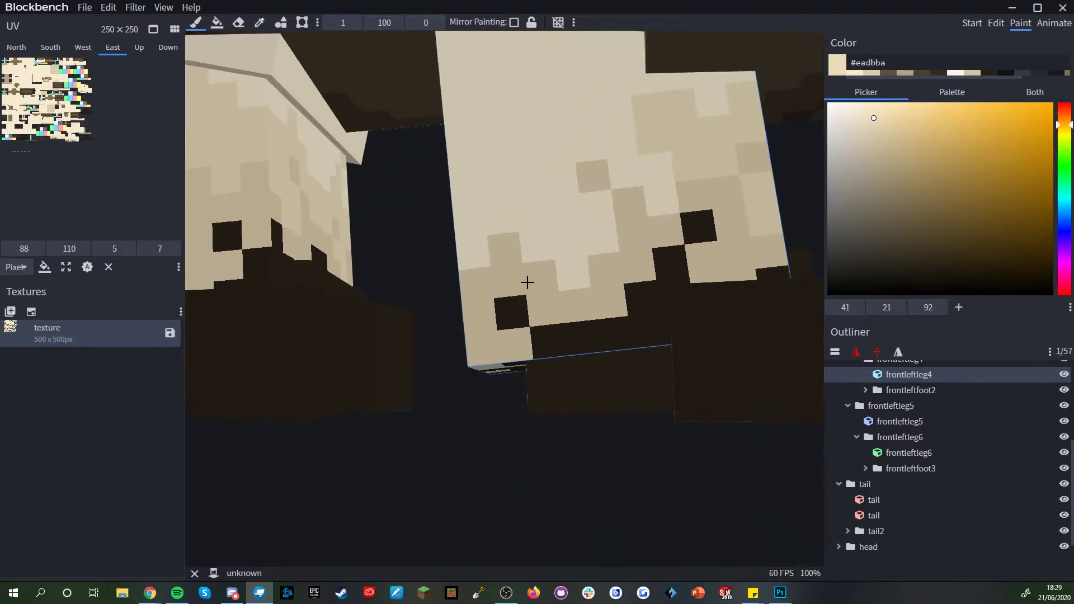
scroll(522, 302, down, 3)
drag(417, 294, 451, 307)
scroll(539, 298, up, 2)
mouse_move(489, 265)
mouse_down()
mouse_move(477, 352)
mouse_move(515, 319)
mouse_move(580, 355)
mouse_move(575, 268)
mouse_move(592, 259)
mouse_move(563, 237)
mouse_move(604, 245)
mouse_move(647, 283)
mouse_move(638, 200)
mouse_up()
scroll(549, 331, down, 6)
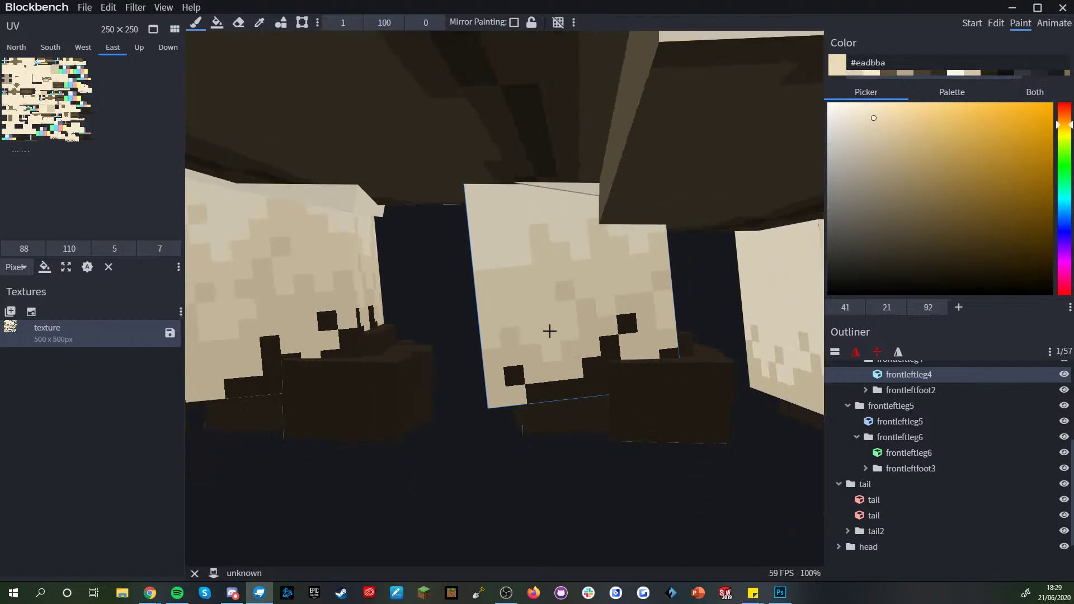
- Reshape the tuft tops on the middle left leg's east face with #f6ebd1, and pick #eadbba again for painting
drag(553, 467, 607, 451)
alt+click(535, 204)
key(b)
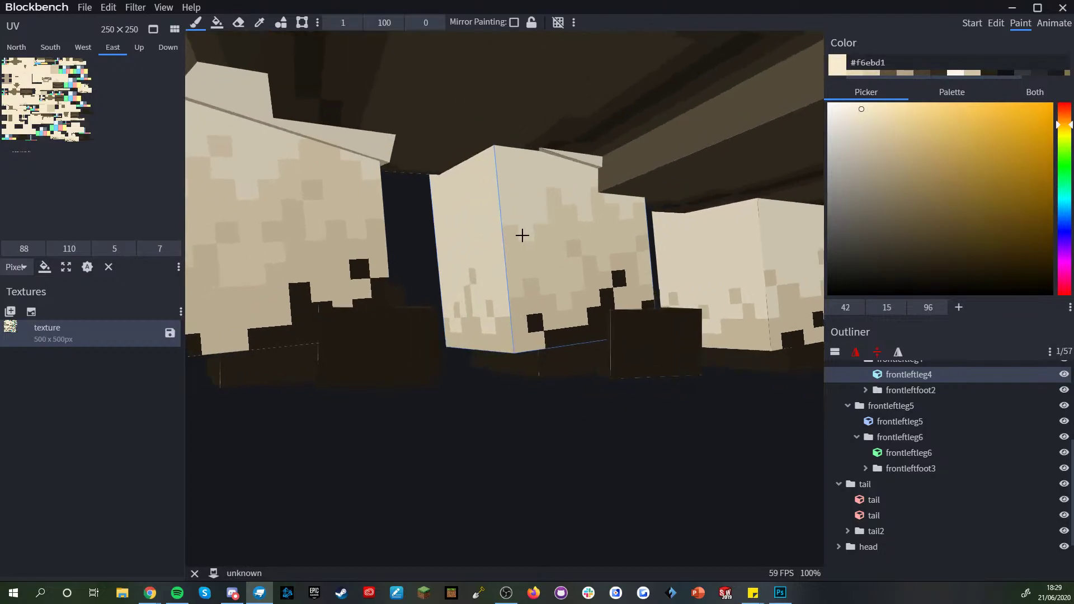
alt+click(549, 254)
scroll(556, 451, down, 3)
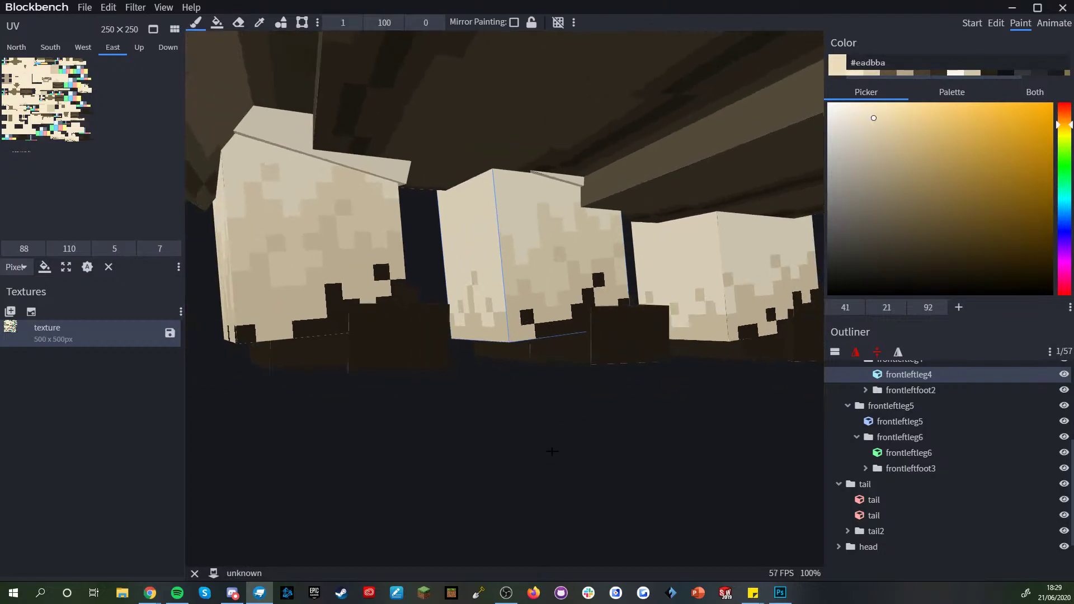
drag(556, 451, 561, 448)
scroll(561, 448, up, 5)
right_drag(561, 448, 536, 486)
alt+click(517, 233)
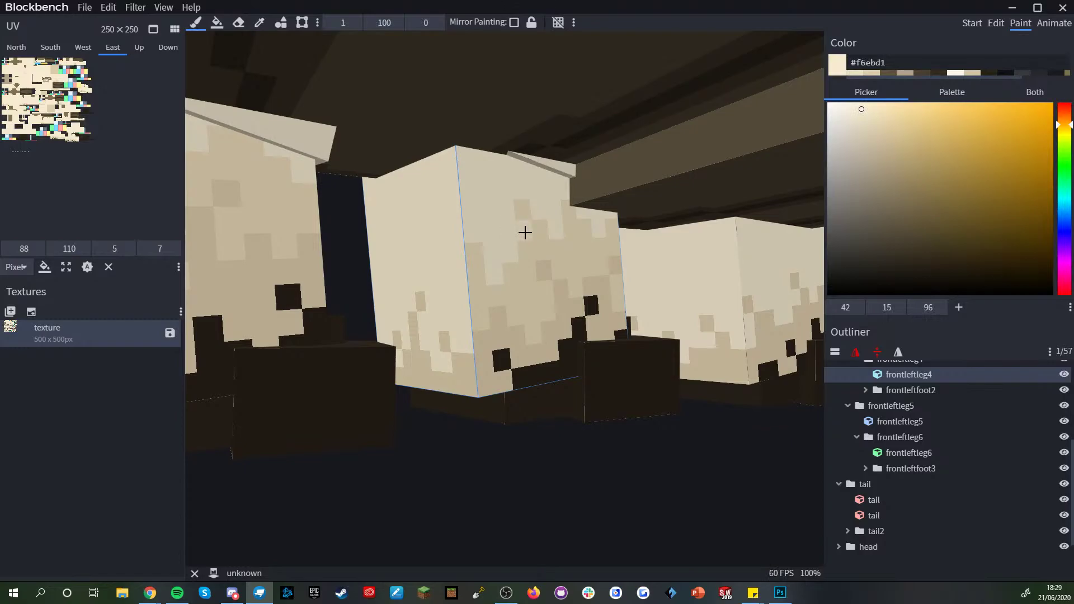
alt+click(520, 274)
drag(571, 470, 599, 472)
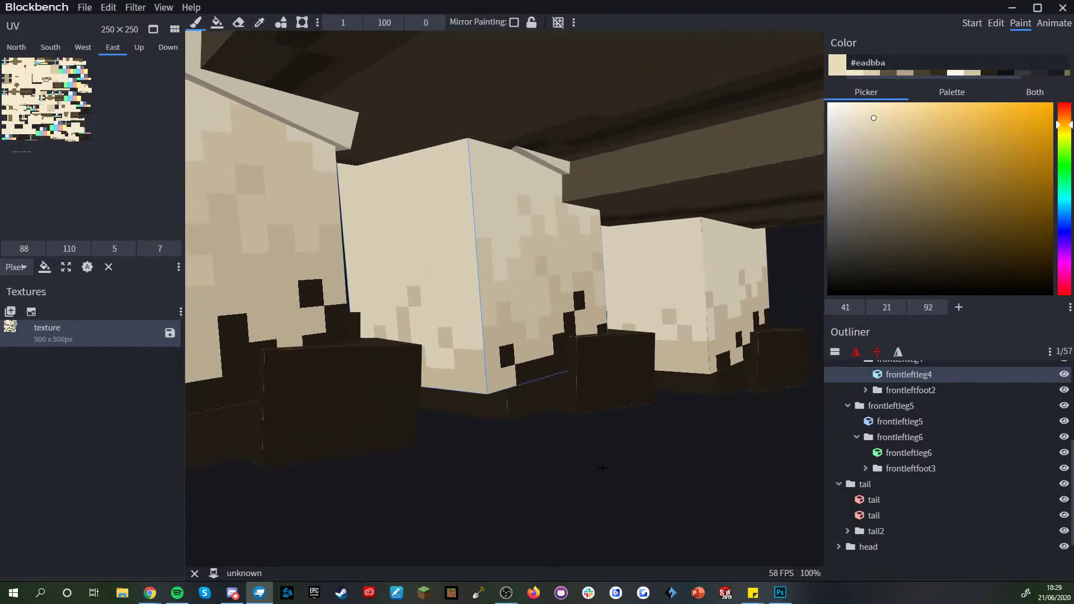
- Paint #eadbba pixels above the tufts on the middle left leg's south face, starting from its east edge
scroll(599, 472, up, 3)
mouse_move(470, 267)
mouse_down()
mouse_move(413, 315)
mouse_move(403, 345)
mouse_move(422, 378)
mouse_move(461, 313)
mouse_up()
alt+click(371, 321)
alt+click(402, 341)
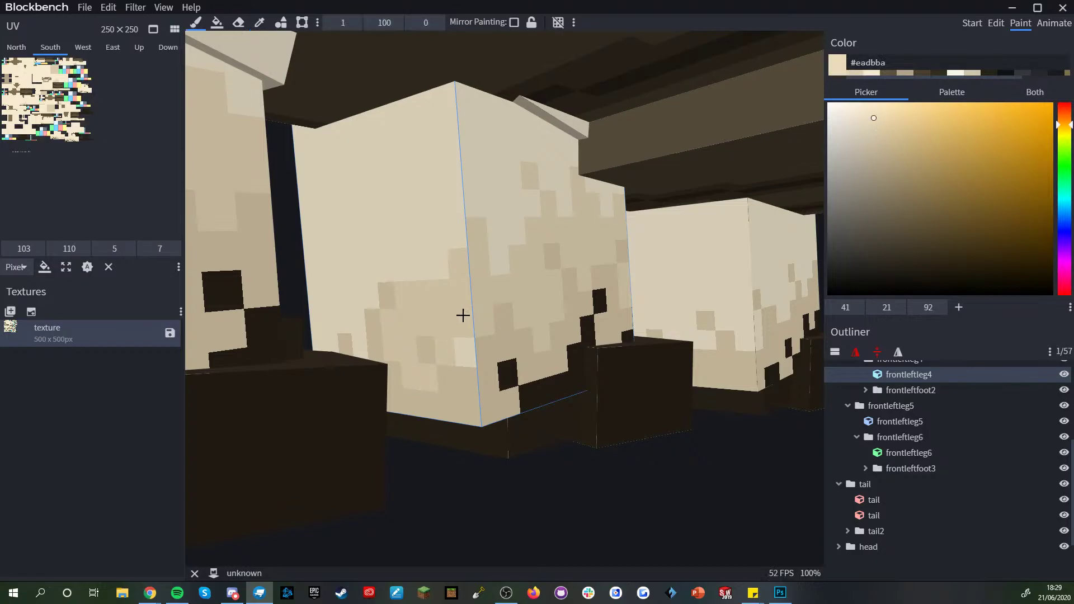
drag(404, 267, 395, 271)
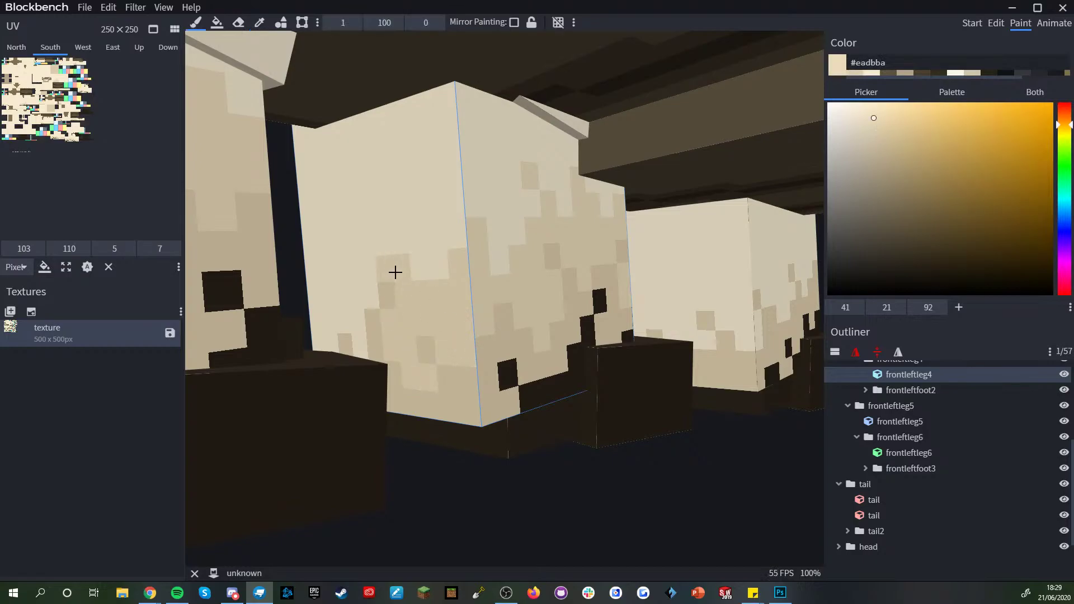
click(383, 242)
- Extend the fur pixels around the middle left leg's rear with #eadbba and sampled tones, and undo the last stroke
scroll(384, 244, down, 5)
drag(458, 531, 577, 511)
scroll(586, 507, up, 3)
scroll(614, 247, up, 2)
mouse_move(603, 253)
mouse_down()
mouse_move(525, 317)
mouse_move(546, 357)
mouse_move(568, 312)
mouse_move(576, 330)
mouse_up()
click(532, 249)
alt+click(550, 241)
drag(576, 250, 547, 269)
alt+click(535, 250)
click(540, 216)
scroll(529, 246, down, 2)
key(ctrl+z)
scroll(496, 313, down, 2)
- Paint a band of #eadbba pixels above the tufts across the front left lower leg's west face
alt+click(465, 292)
click(376, 282)
mouse_move(364, 379)
mouse_down()
mouse_move(481, 469)
mouse_move(501, 432)
mouse_up()
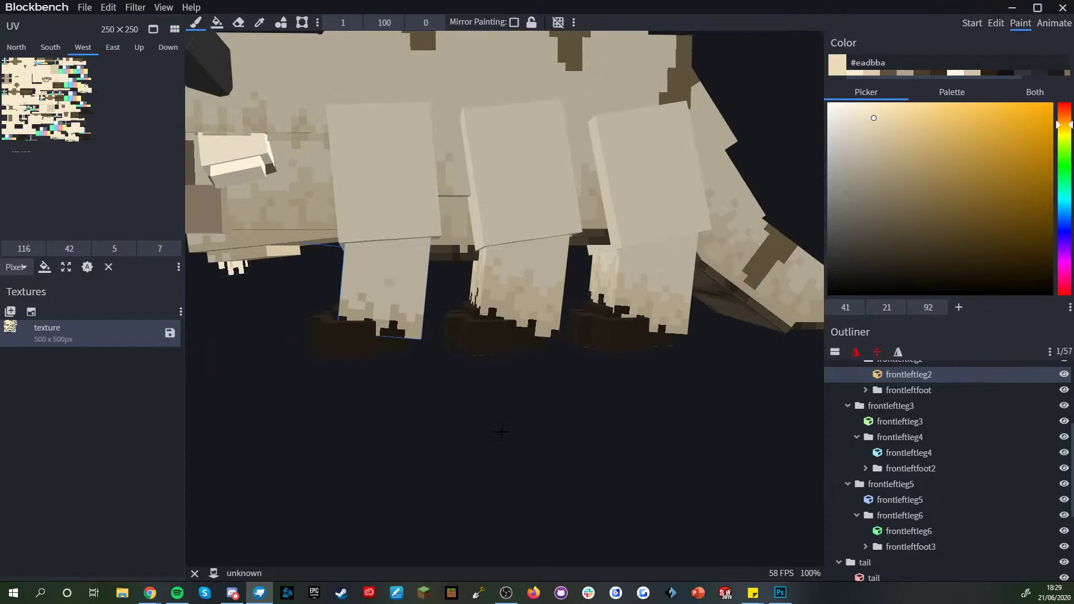
key(ctrl+z)
scroll(501, 432, down, 2)
scroll(502, 437, up, 6)
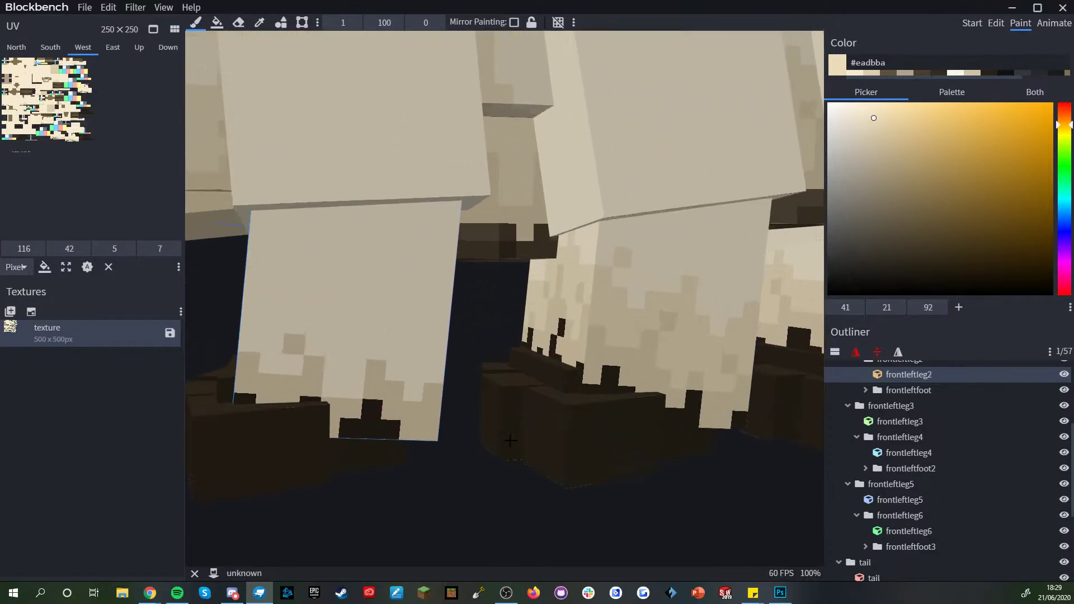
scroll(504, 440, up, 4)
mouse_move(429, 304)
mouse_down()
mouse_move(341, 192)
mouse_move(396, 171)
mouse_up()
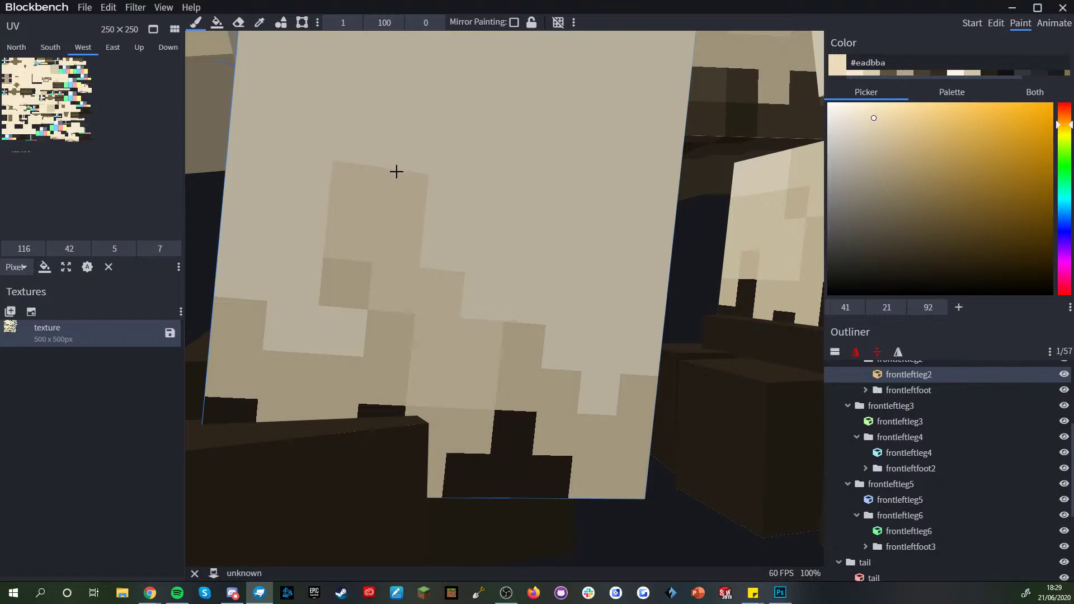
mouse_move(480, 281)
mouse_down()
mouse_move(554, 270)
mouse_move(595, 341)
mouse_move(652, 321)
mouse_move(597, 340)
mouse_move(607, 311)
mouse_up()
click(551, 217)
- Build taller #eadbba tufts on the front left lower leg's west face and refine their tops with sampled fur tones
scroll(550, 257, down, 5)
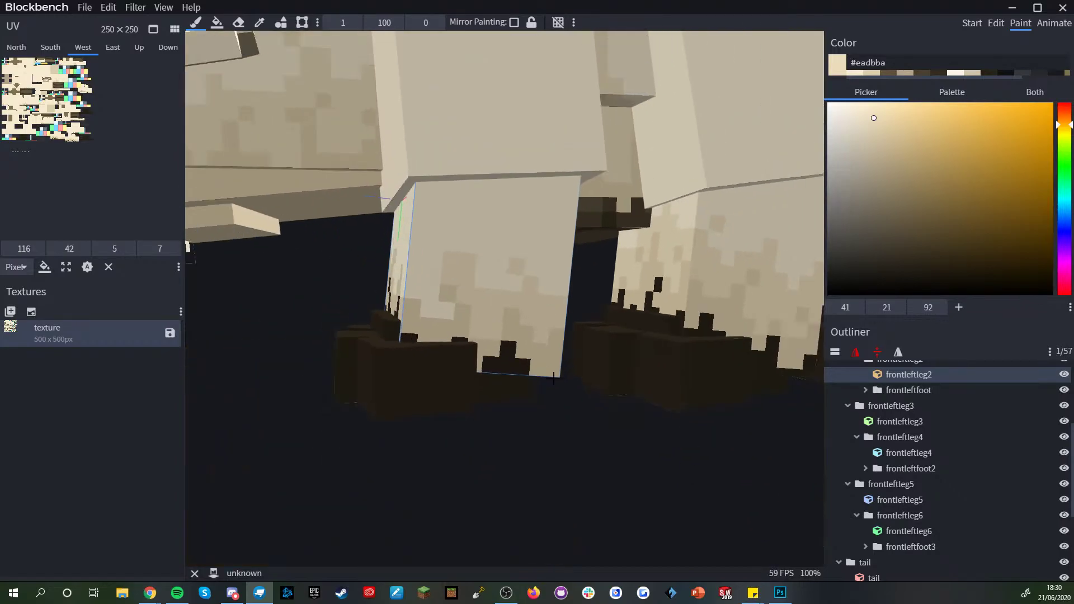
scroll(584, 458, up, 2)
scroll(584, 457, up, 1)
scroll(542, 307, up, 1)
mouse_move(426, 329)
mouse_down()
mouse_move(408, 300)
mouse_move(431, 292)
mouse_move(441, 224)
mouse_up()
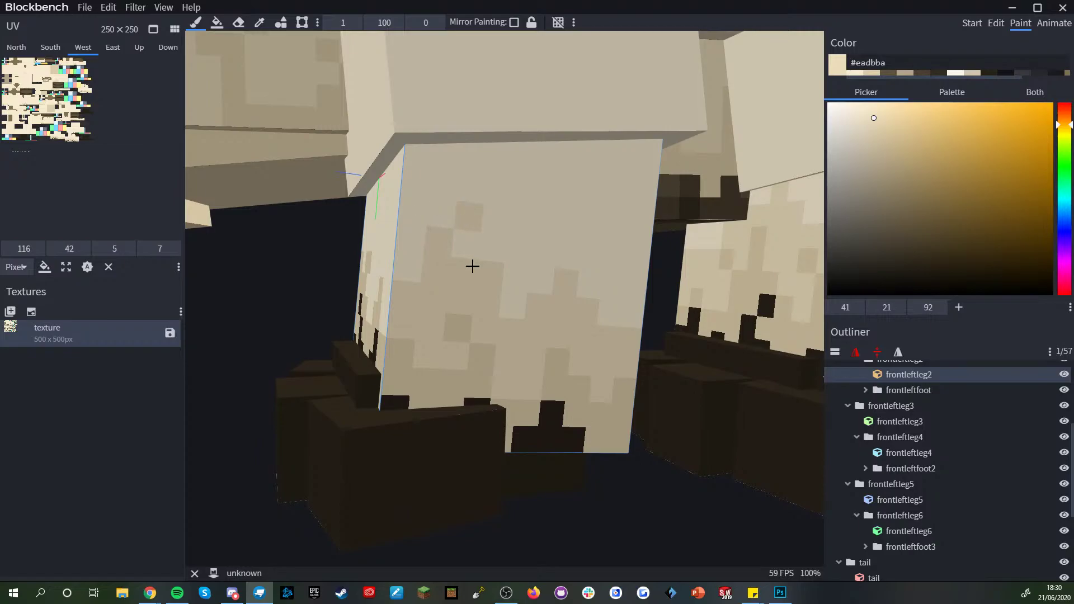
scroll(467, 246, down, 10)
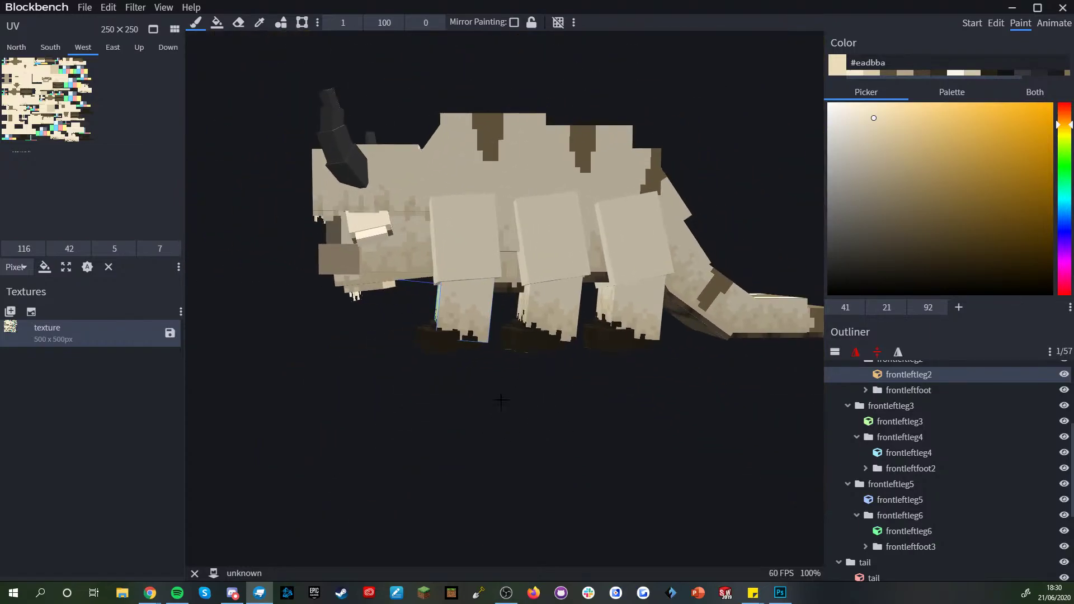
scroll(481, 364, up, 5)
alt+click(405, 293)
alt+click(406, 303)
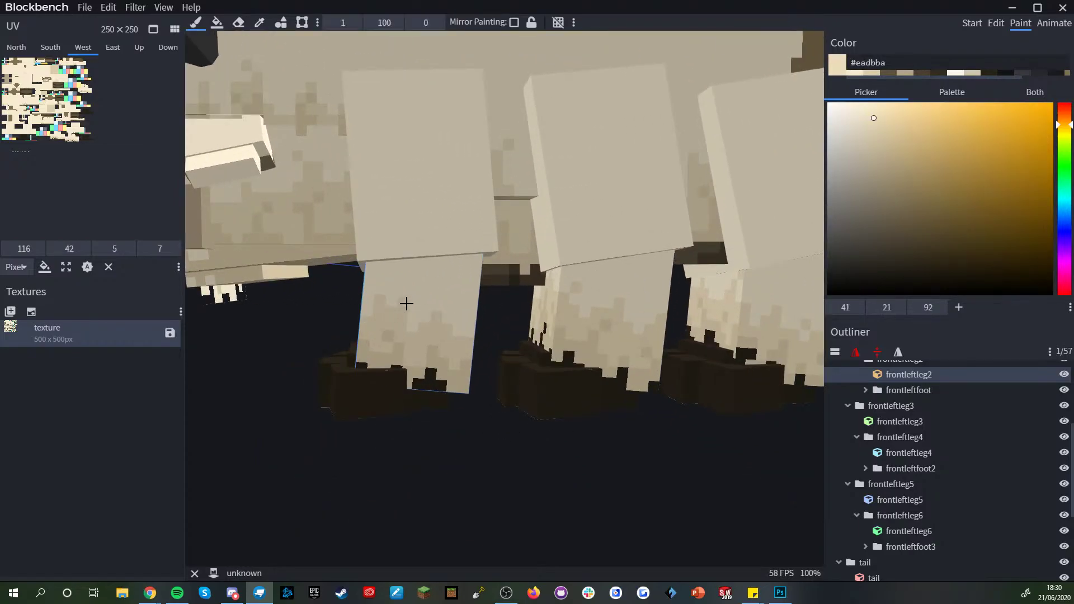
scroll(469, 329, down, 5)
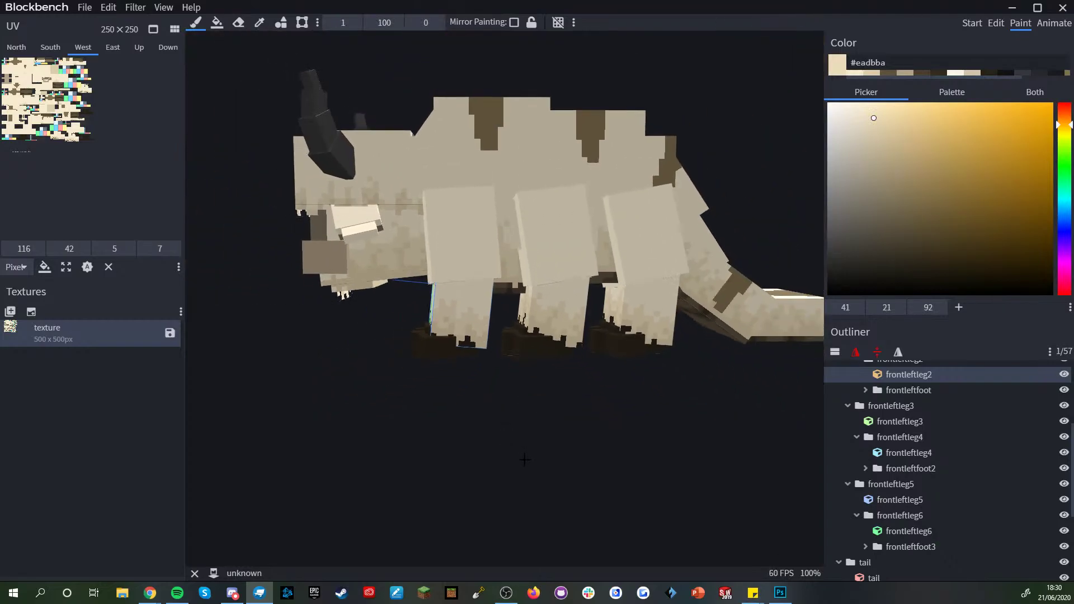
scroll(836, 535, down, 5)
- Check the left side with nothing selected, touch up the front leg's west-face tufts, and undo the last pixel
click(836, 535)
scroll(628, 479, down, 8)
drag(629, 427, 460, 436)
scroll(450, 294, up, 10)
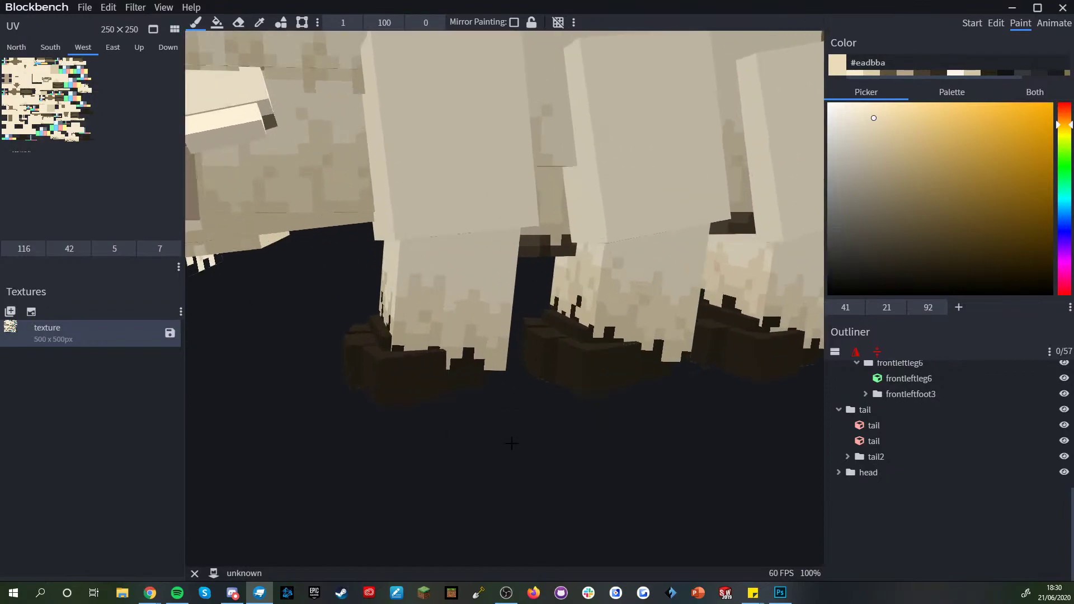
click(450, 294)
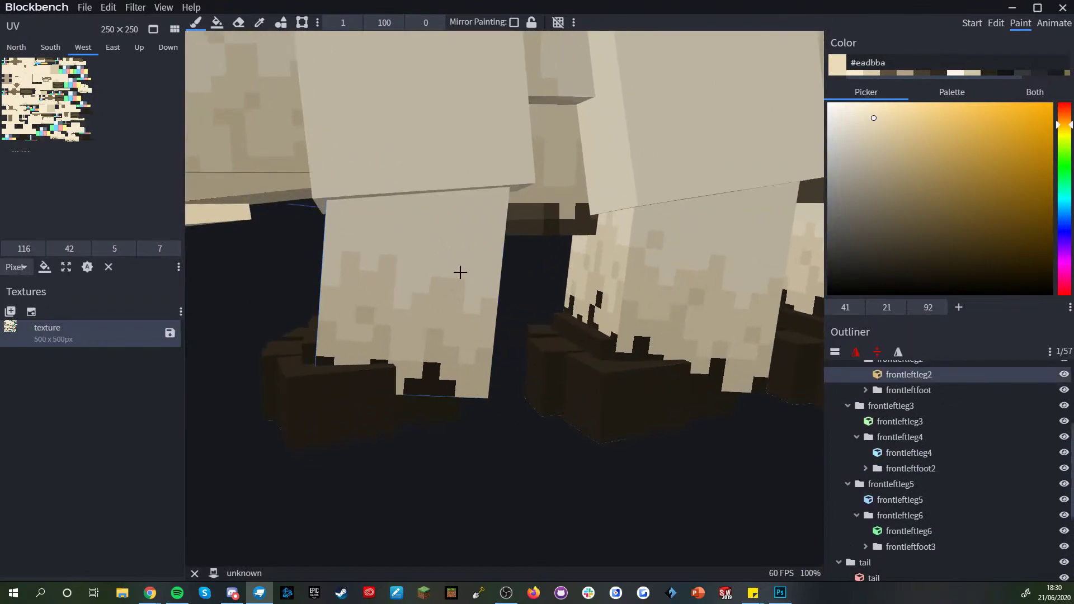
scroll(464, 242, down, 6)
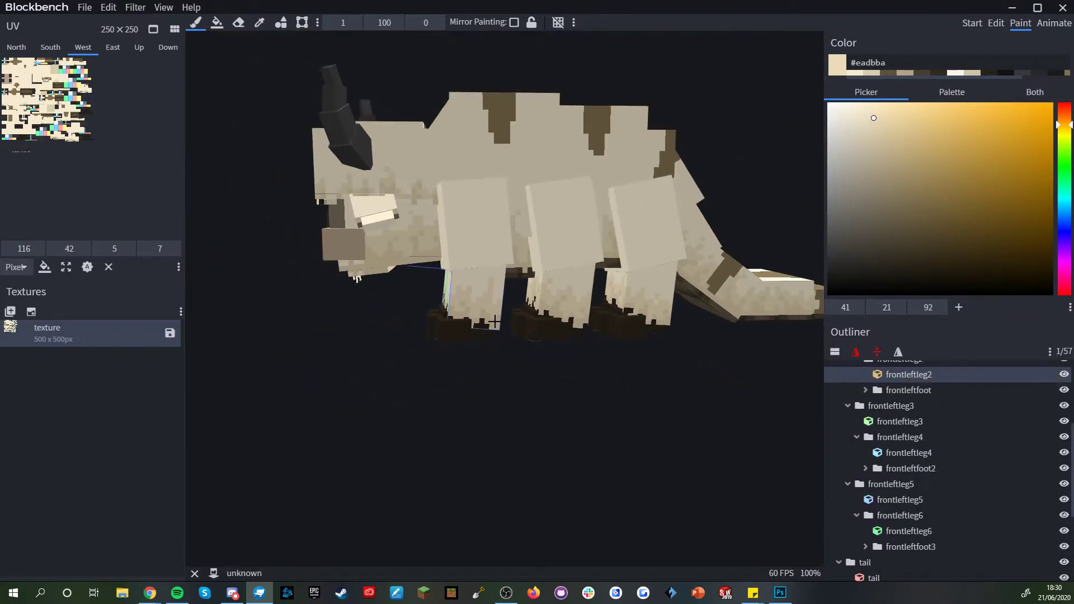
scroll(495, 322, up, 6)
alt+click(458, 288)
alt+click(450, 274)
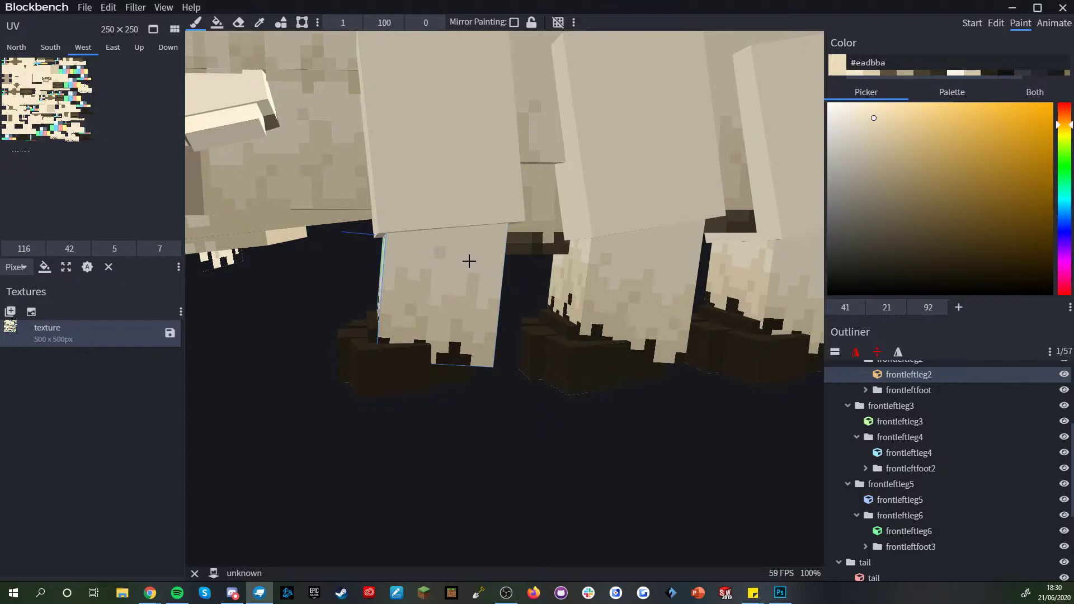
scroll(465, 330, down, 5)
key(ctrl+z)
scroll(485, 353, up, 5)
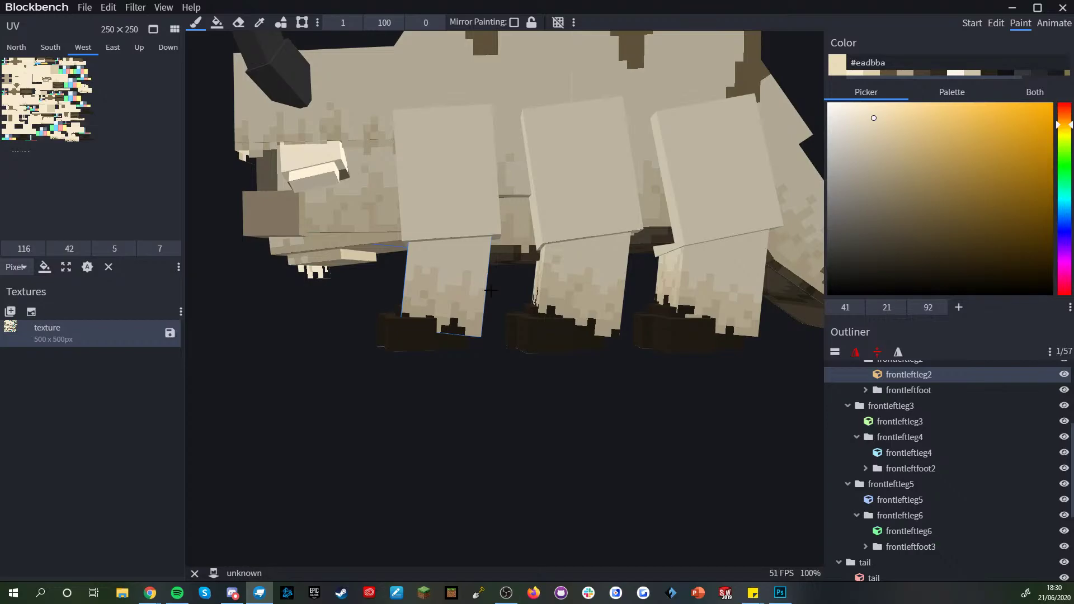
- Paint stepped #eadbba tufts on the front left lower leg's north face, reaching up to its top edge
drag(344, 411, 643, 492)
scroll(597, 469, up, 3)
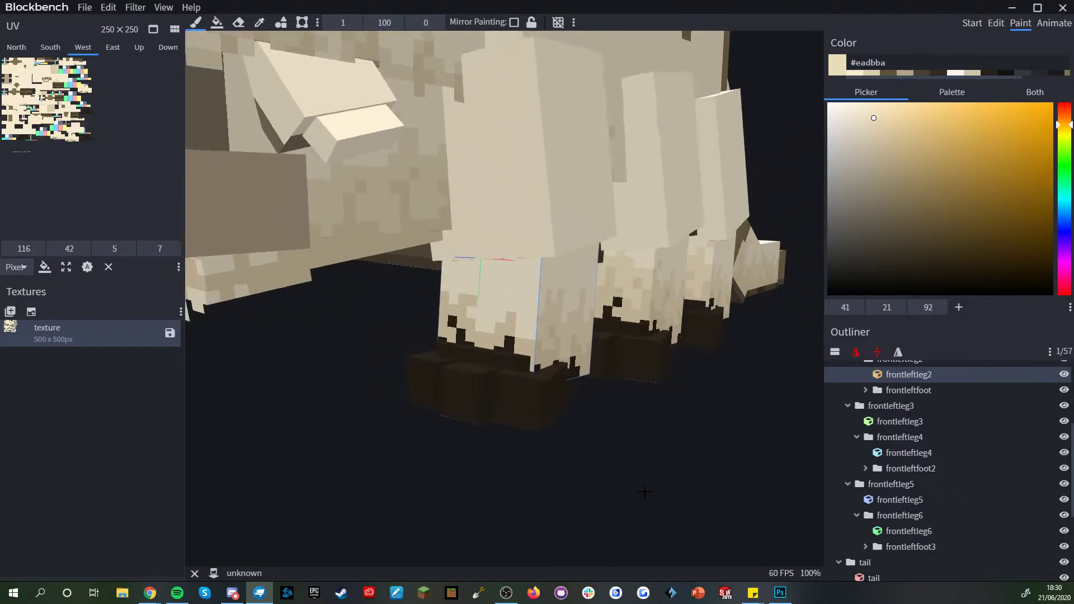
scroll(629, 459, up, 4)
drag(538, 329, 541, 341)
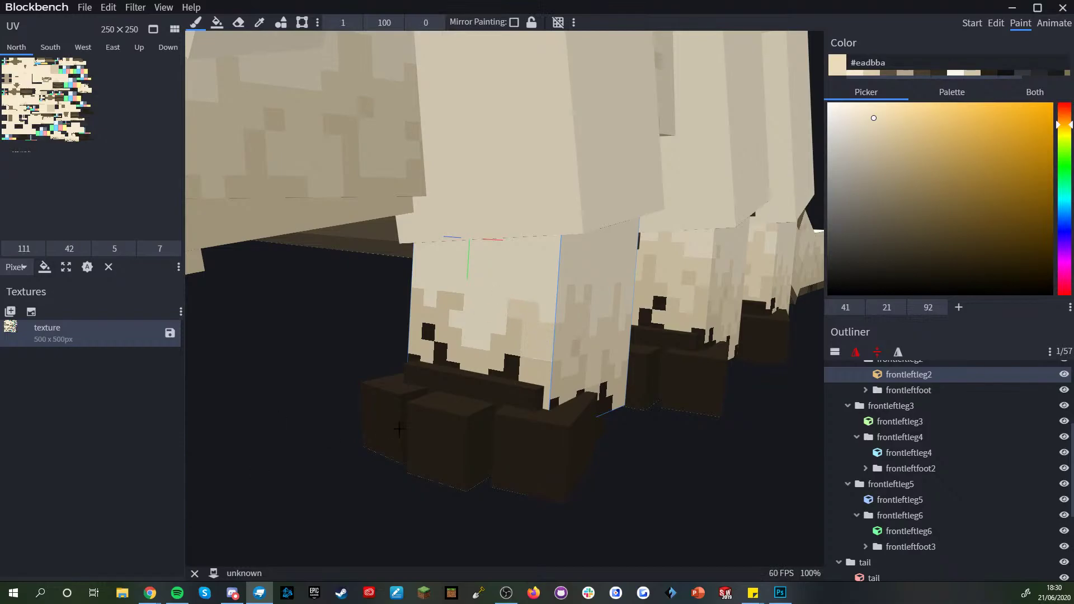
scroll(492, 385, up, 4)
mouse_move(449, 357)
mouse_down()
mouse_move(448, 295)
mouse_move(458, 286)
mouse_move(422, 259)
mouse_move(442, 233)
mouse_move(485, 225)
mouse_up()
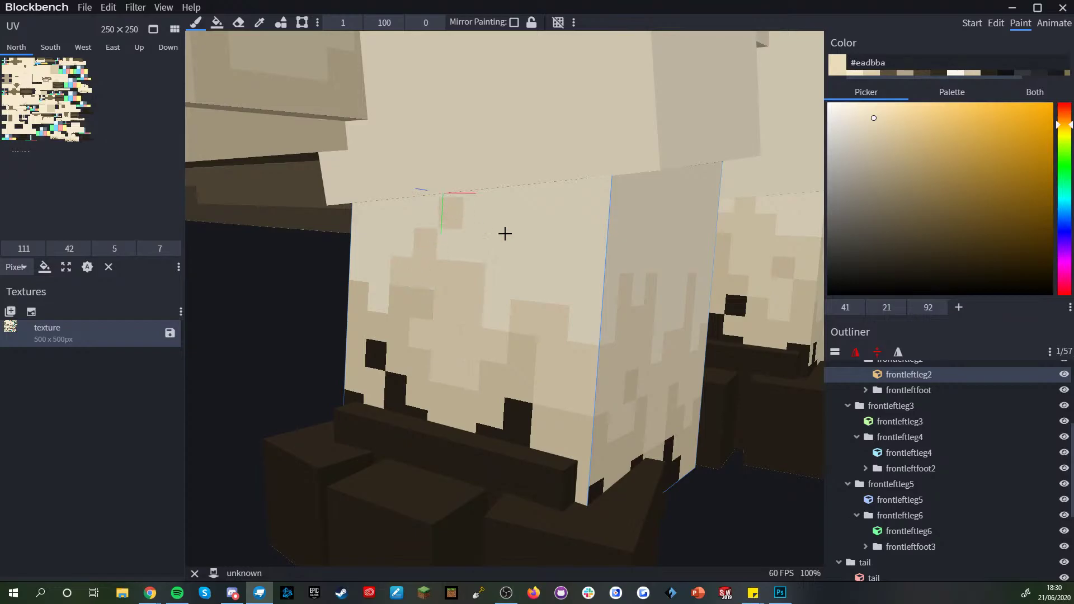
drag(430, 248, 441, 240)
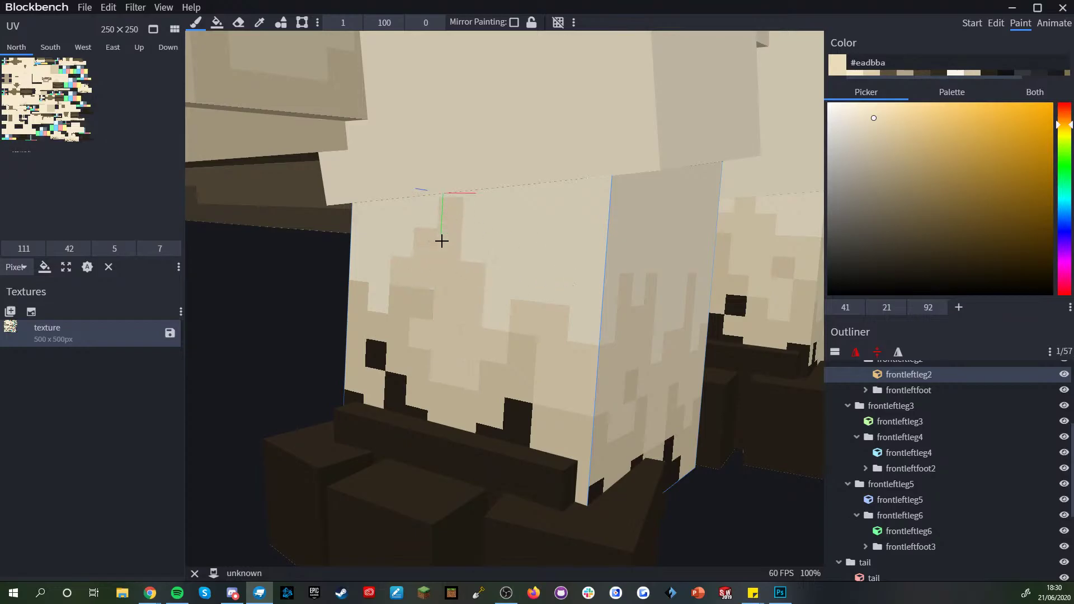
scroll(600, 302, down, 2)
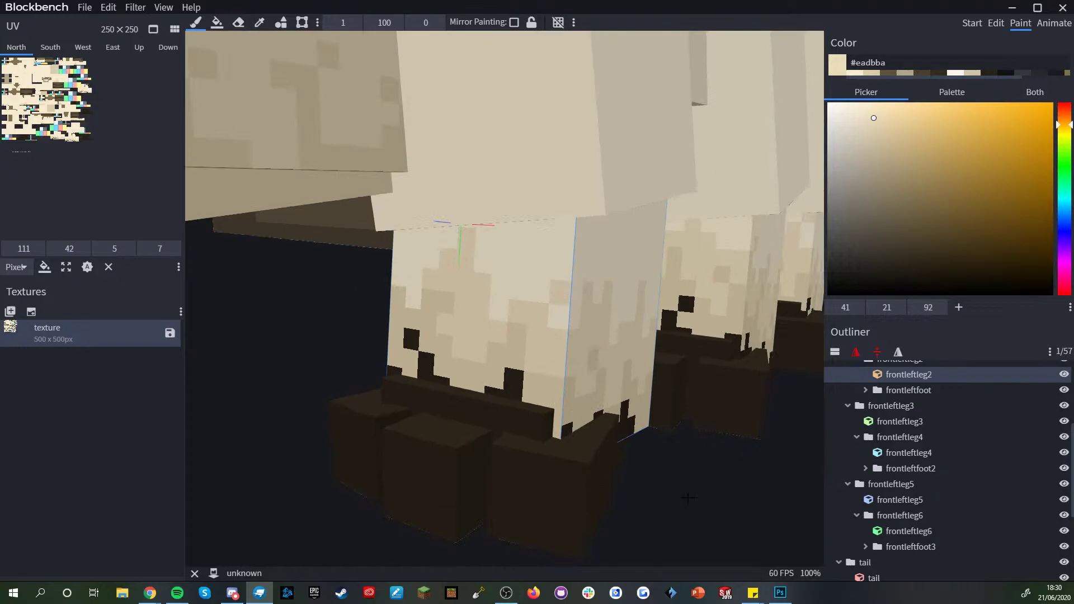
scroll(688, 487, down, 4)
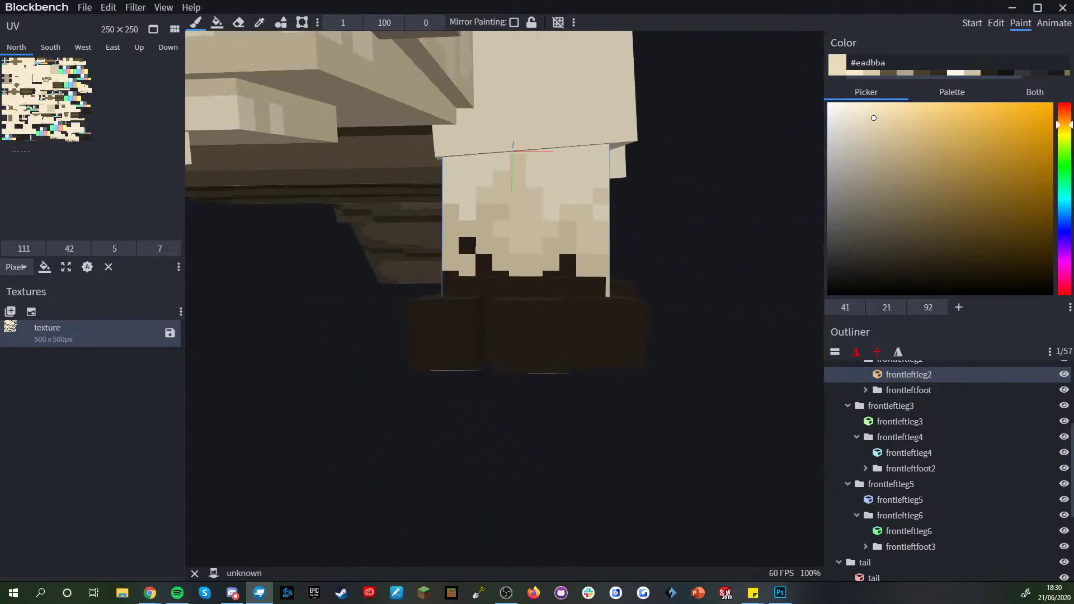
- Extend the #eadbba pixels to the upper east corner of the front left lower leg's north face
key(alt+Tab)
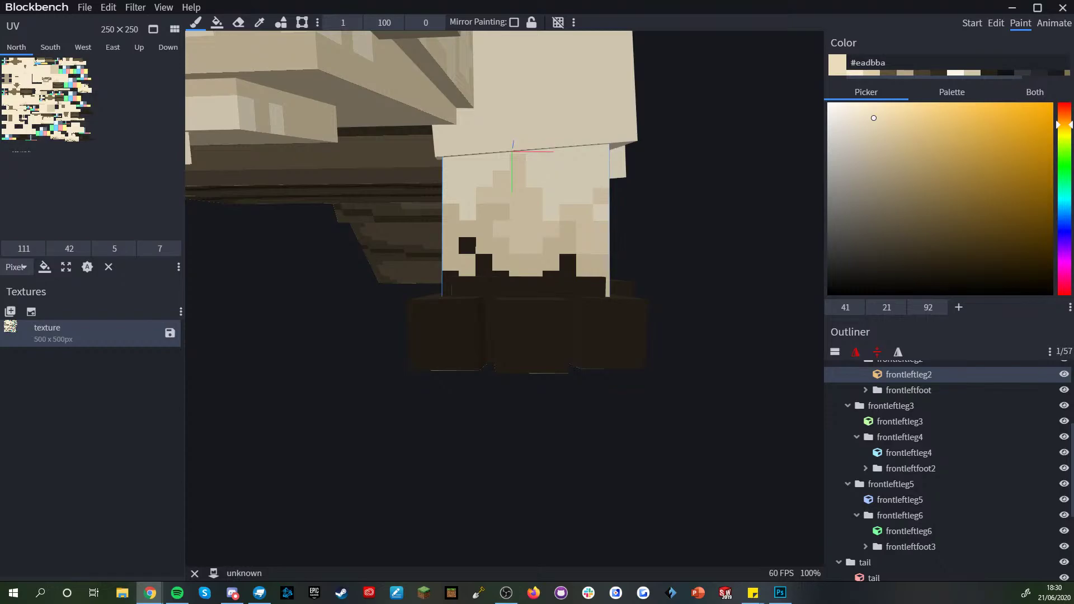
mouse_move(267, 505)
mouse_down()
mouse_move(475, 444)
mouse_move(449, 436)
mouse_move(465, 409)
mouse_move(445, 395)
mouse_move(462, 418)
mouse_move(460, 436)
mouse_up()
scroll(446, 395, up, 3)
key(alt)
key(b)
right_drag(549, 236, 554, 316)
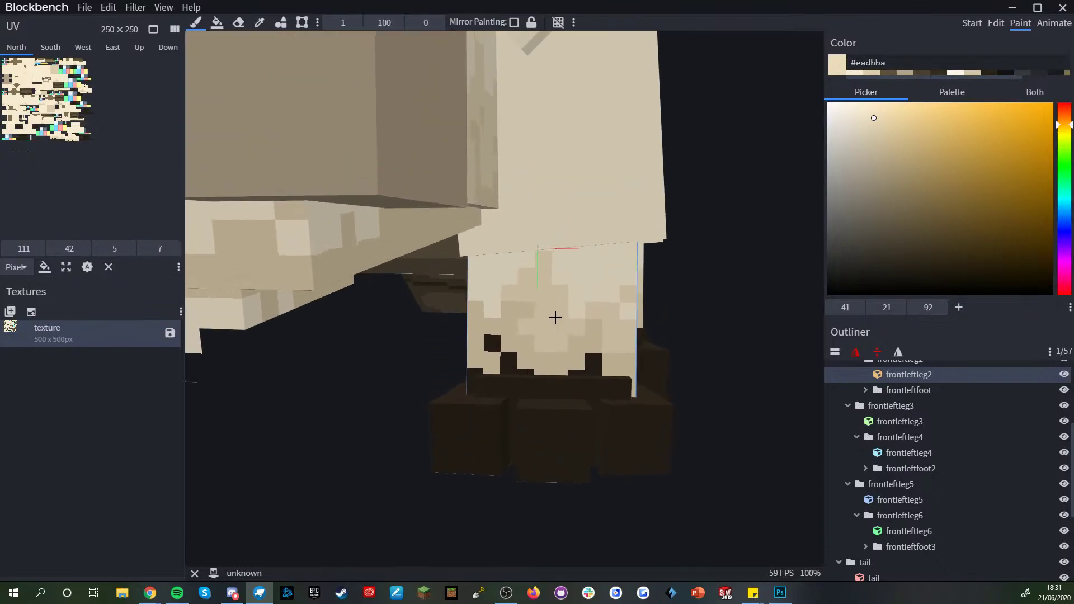
scroll(554, 317, up, 4)
mouse_move(504, 268)
mouse_down()
mouse_move(479, 271)
mouse_move(486, 303)
mouse_move(465, 238)
mouse_up()
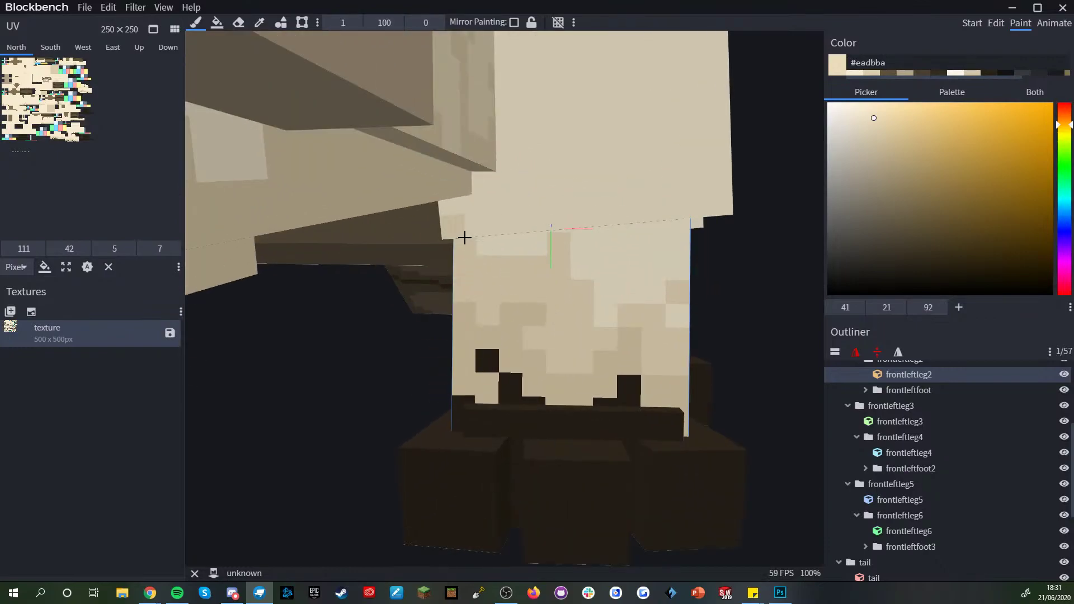
click(481, 223)
click(497, 197)
- Cover the front left lower leg's east face with #eadbba tufts up to its top edge, and undo the last stroke
scroll(504, 218, down, 5)
mouse_move(678, 408)
mouse_down()
mouse_move(659, 389)
mouse_move(628, 395)
mouse_move(668, 280)
mouse_up()
right_drag(669, 280, 633, 357)
scroll(515, 250, up, 3)
click(465, 221)
mouse_move(492, 208)
mouse_down()
mouse_move(459, 224)
mouse_move(471, 268)
mouse_move(448, 314)
mouse_move(430, 291)
mouse_up()
drag(690, 327, 775, 356)
click(563, 320)
mouse_move(543, 316)
mouse_down()
mouse_move(523, 347)
mouse_move(542, 347)
mouse_move(530, 376)
mouse_move(557, 358)
mouse_move(503, 360)
mouse_move(481, 343)
mouse_move(513, 338)
mouse_move(480, 317)
mouse_up()
drag(713, 411, 679, 392)
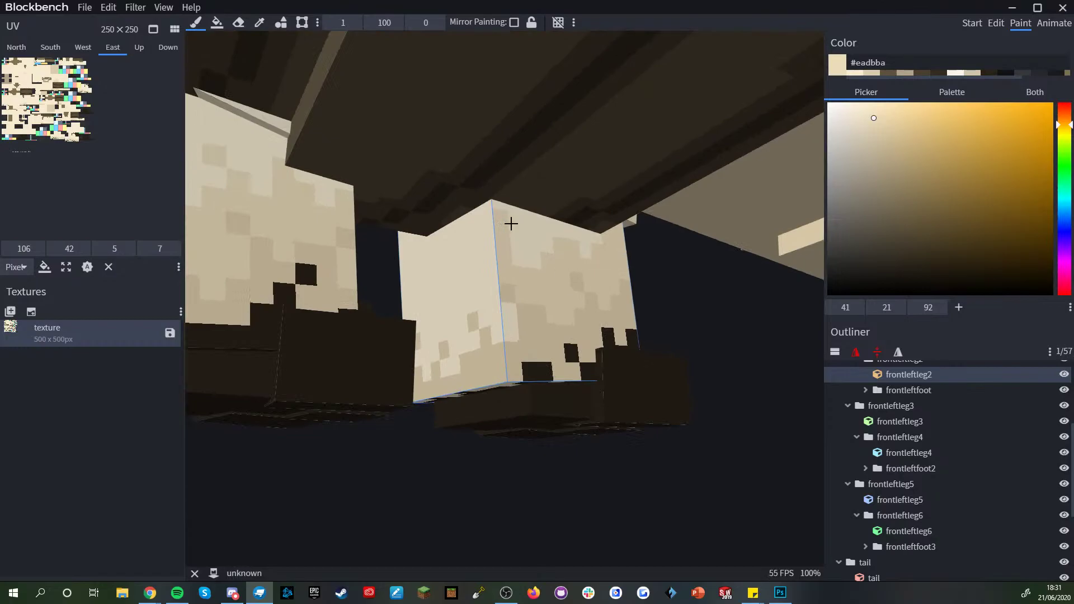
key(ctrl+z)
- Paint #eadbba pixels above the tufts near the east edge of the front left lower leg's south face
mouse_move(476, 285)
mouse_down()
mouse_move(501, 322)
mouse_move(493, 300)
mouse_up()
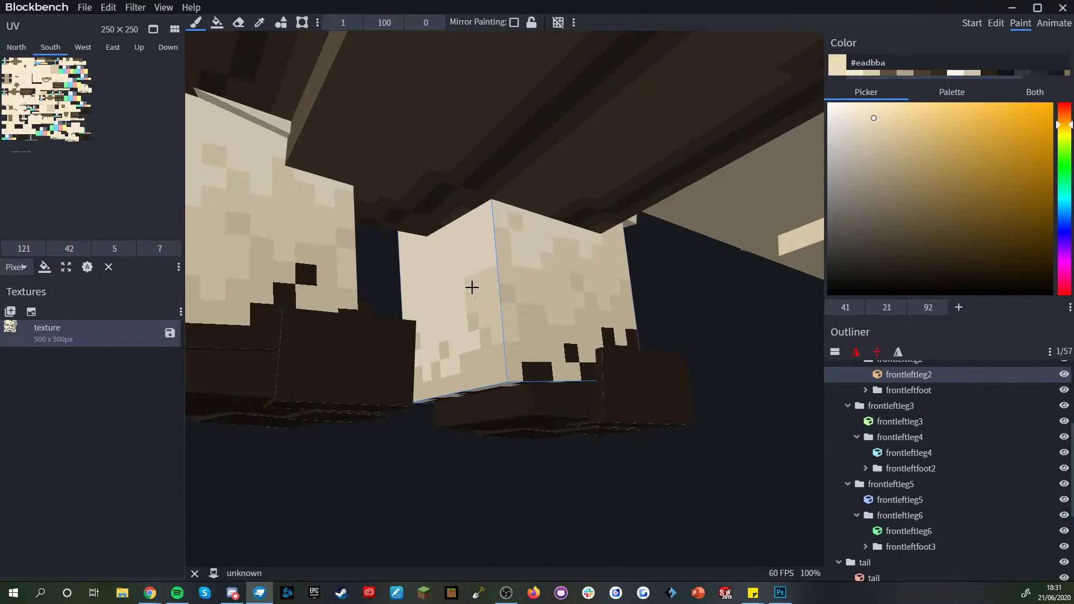
alt+click(485, 340)
click(473, 340)
alt+click(480, 308)
- Continue the #eadbba tufts across the front left lower leg's south face, refining them with sampled fur tones
right_drag(598, 500, 510, 488)
mouse_move(510, 488)
middle_down()
mouse_move(690, 487)
mouse_move(555, 473)
mouse_move(517, 486)
mouse_move(570, 482)
mouse_move(578, 506)
middle_up()
mouse_move(413, 295)
mouse_down()
mouse_move(412, 331)
mouse_move(369, 336)
mouse_move(354, 372)
mouse_move(368, 362)
mouse_move(364, 305)
mouse_move(324, 311)
mouse_move(338, 275)
mouse_move(332, 297)
mouse_move(356, 295)
mouse_move(389, 201)
mouse_move(409, 309)
mouse_up()
alt+click(394, 370)
alt+click(423, 314)
click(432, 241)
click(443, 208)
scroll(423, 407, down, 1)
drag(425, 358, 419, 368)
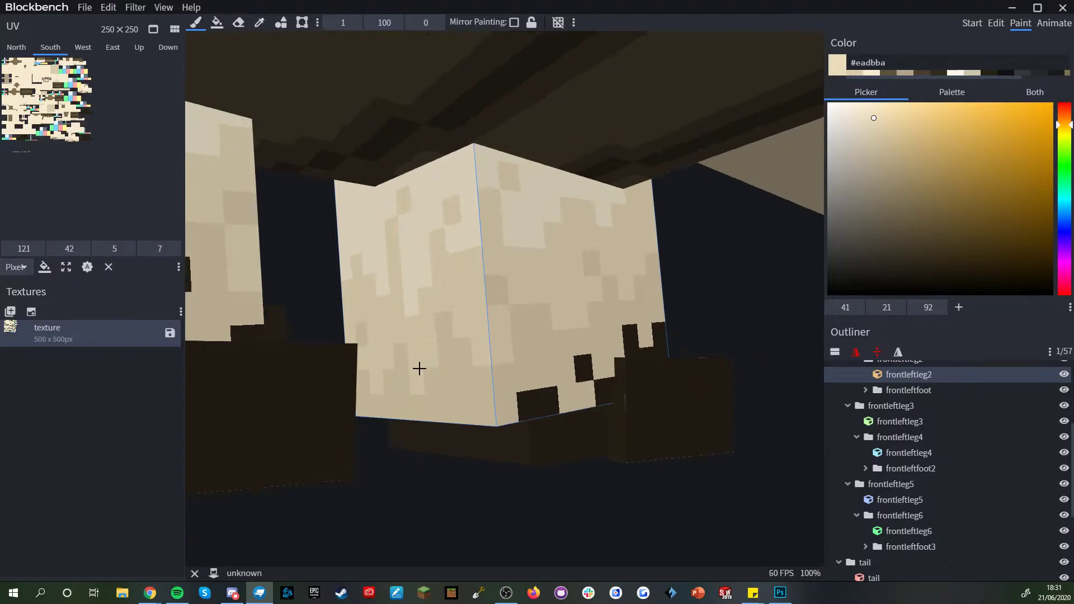
- Check the finished left legs, clear the selection, and save the model to geometry_appa.json
scroll(414, 459, down, 5)
drag(444, 474, 468, 473)
scroll(549, 232, up, 3)
scroll(544, 345, up, 2)
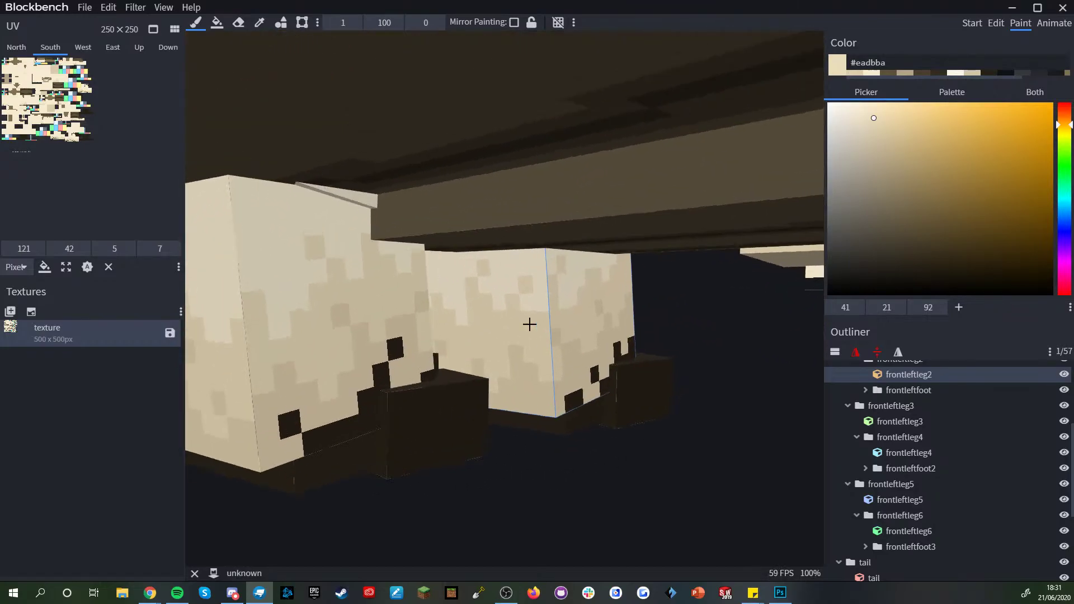
scroll(516, 312, down, 4)
drag(561, 462, 256, 479)
scroll(511, 446, down, 5)
scroll(860, 503, down, 3)
click(861, 537)
drag(727, 495, 875, 515)
key(ctrl+s)
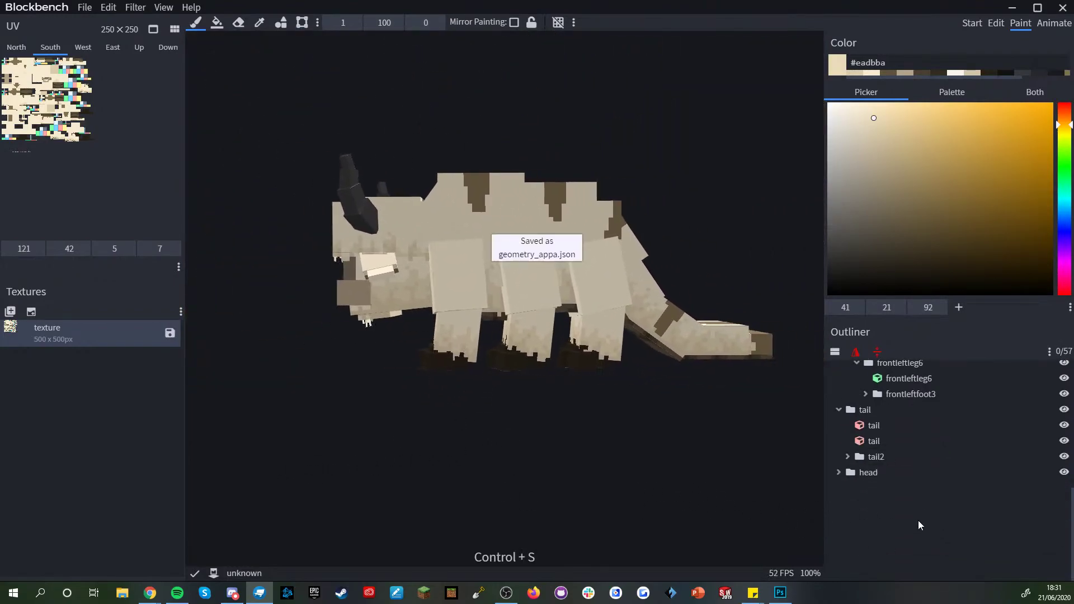
- Collapse all groups in the outliner
click(677, 396)
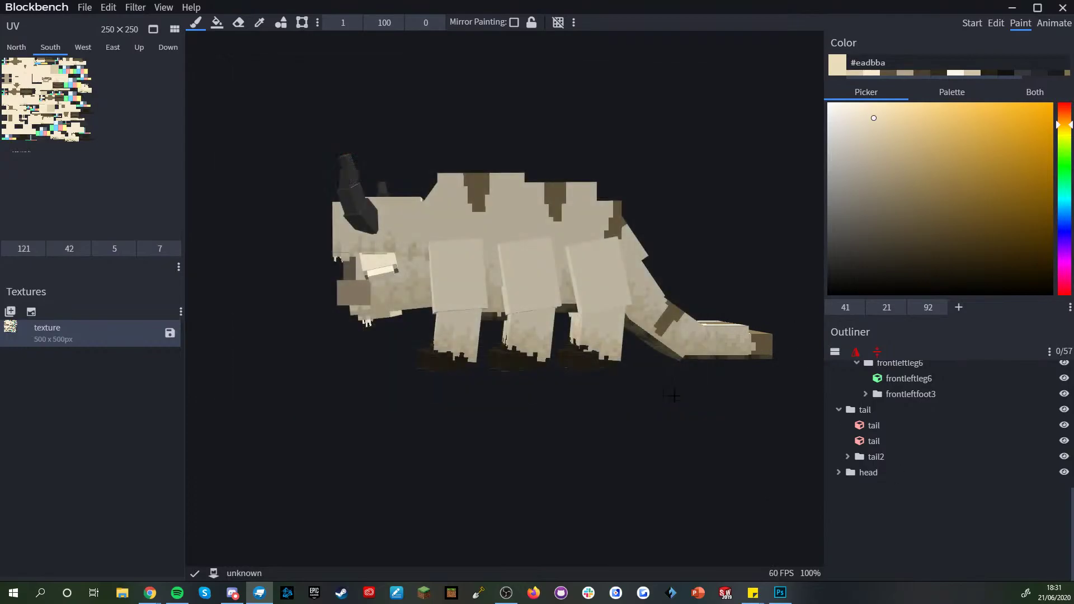
right_click(970, 540)
click(987, 498)
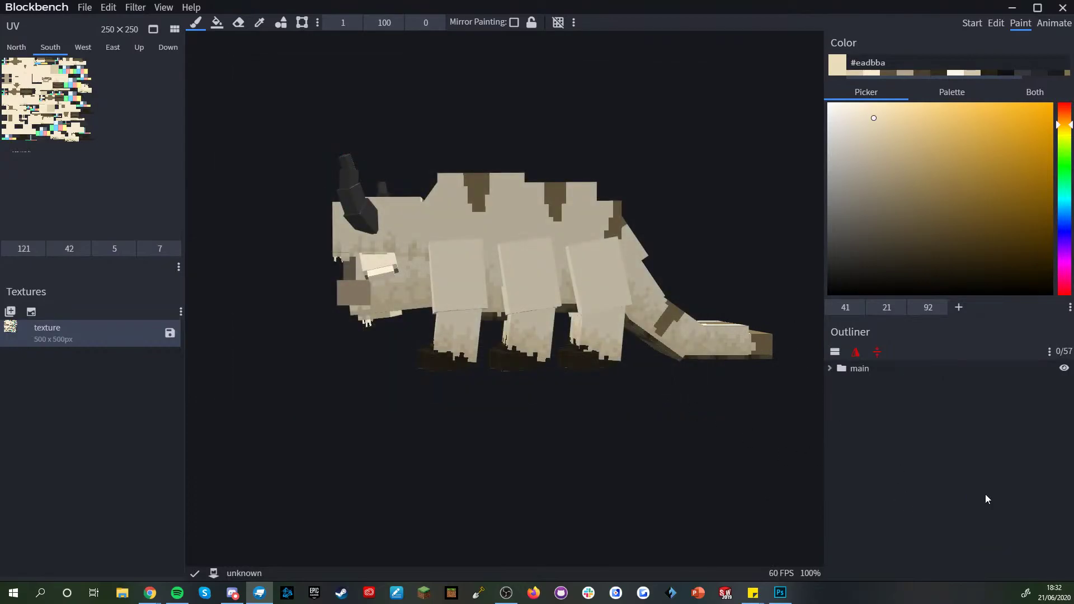
- Toggle the main group's visibility off and on, and examine the whole textured model from the front and left side
click(1063, 369)
click(1063, 369)
drag(599, 460, 663, 464)
scroll(468, 429, down, 3)
drag(467, 429, 599, 396)
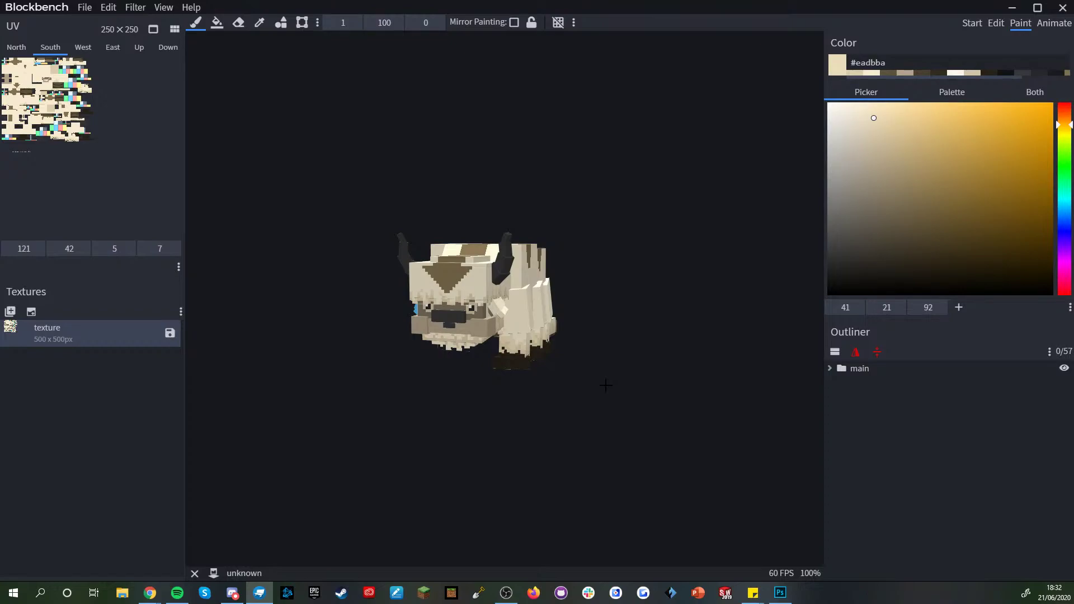
scroll(553, 458, up, 5)
drag(565, 455, 660, 454)
mouse_move(792, 420)
mouse_down()
mouse_move(731, 401)
mouse_move(722, 386)
mouse_move(699, 404)
mouse_up()
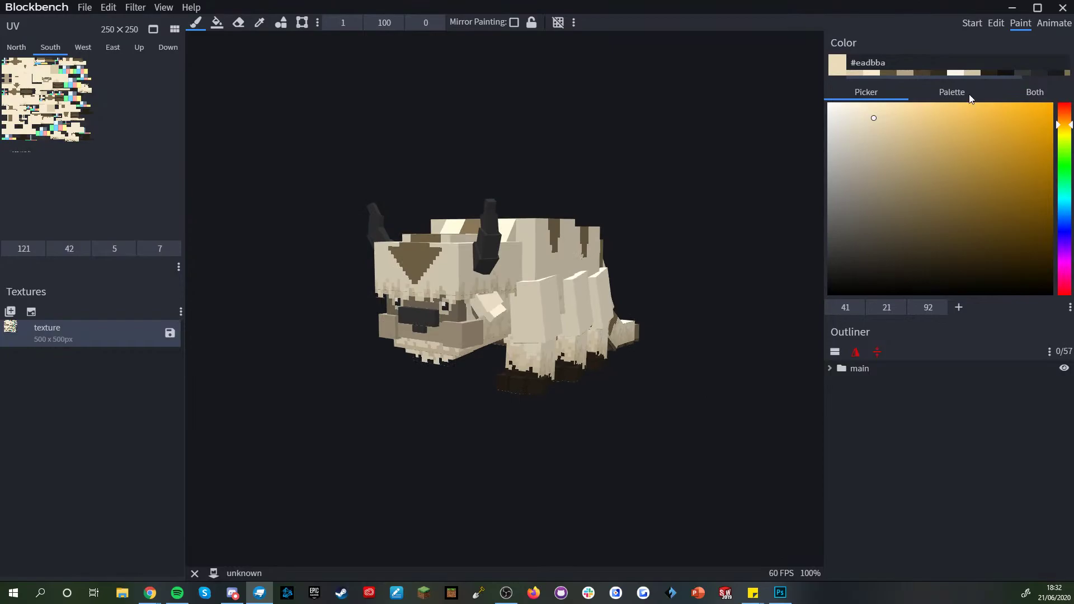
- In Edit mode, duplicate the leftlegs group and mirror the copy across the X axis to form the right legs
click(996, 23)
drag(767, 398, 560, 321)
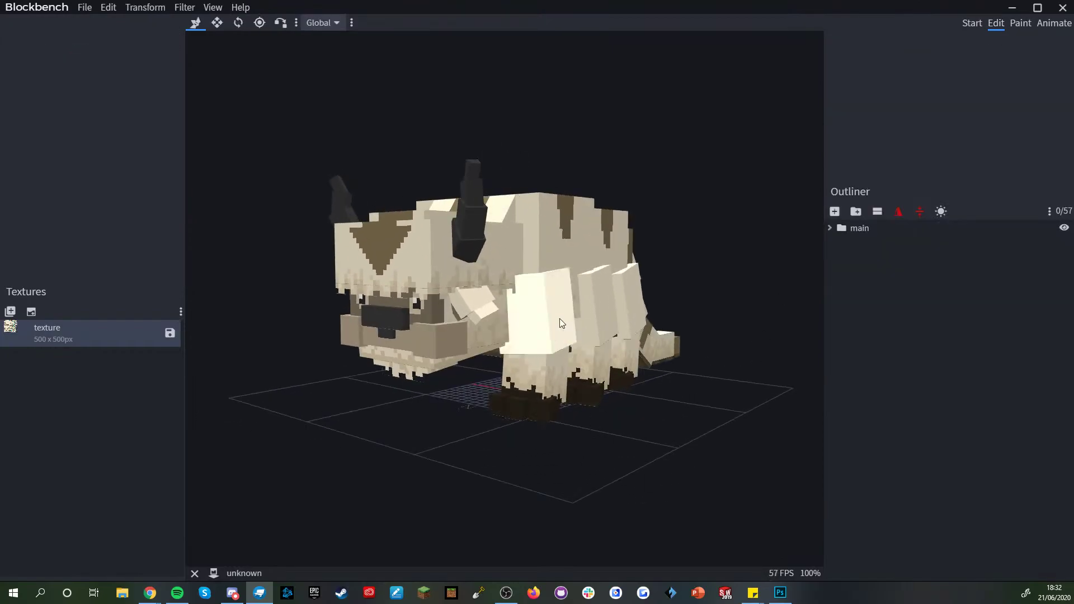
click(559, 320)
click(878, 322)
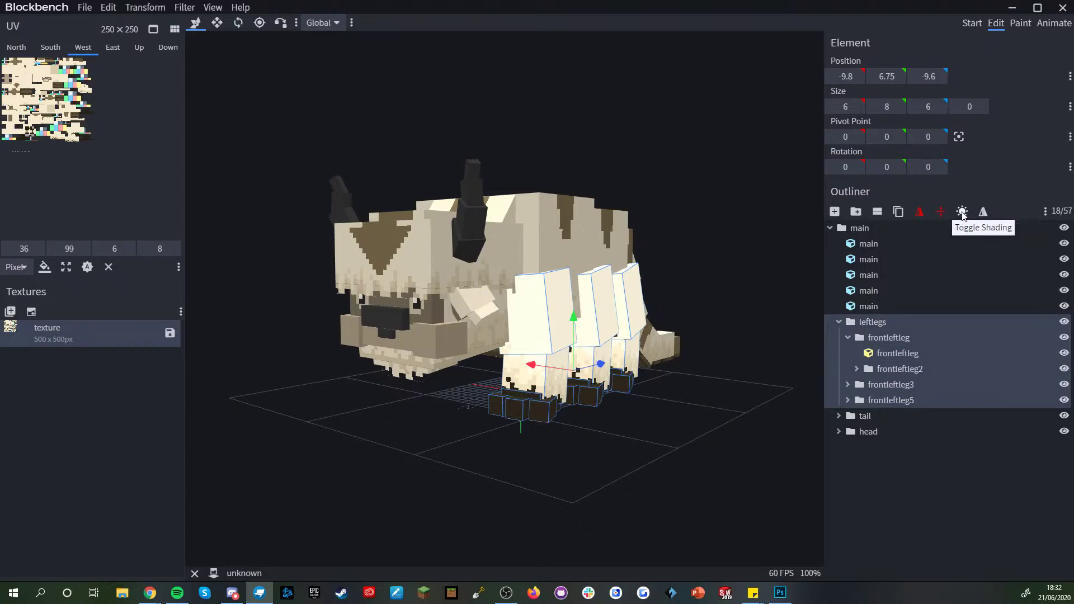
click(898, 212)
click(919, 212)
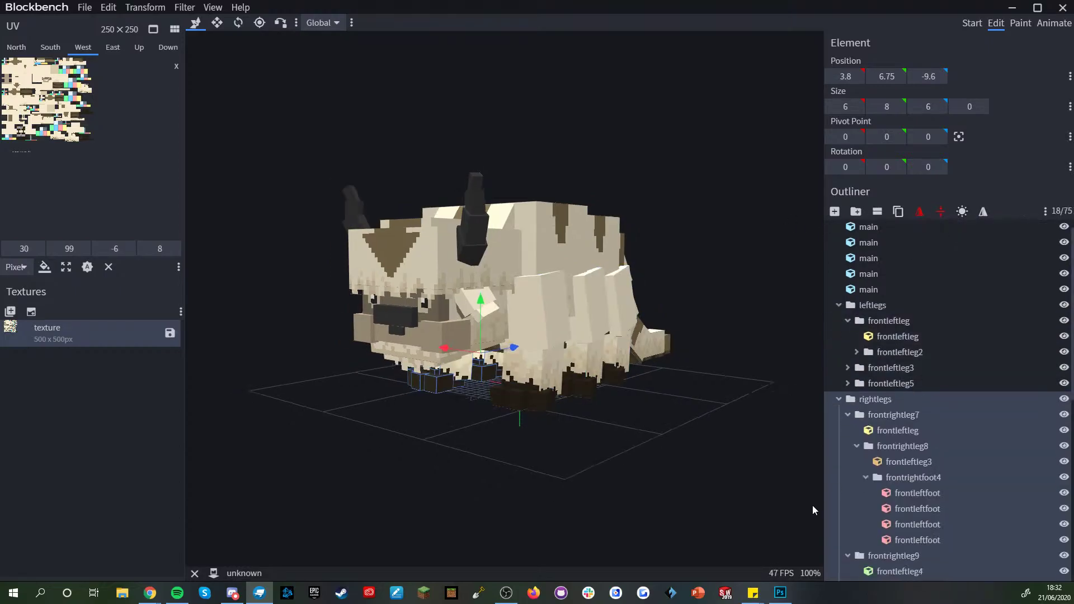
- Collapse all groups in the outliner, leaving no element selected
scroll(813, 505, down, 1)
scroll(872, 526, down, 6)
right_click(923, 566)
click(945, 520)
- Examine the whole model with both sets of legs from the front, the left side, underneath and above
drag(805, 492, 664, 372)
drag(662, 455, 669, 453)
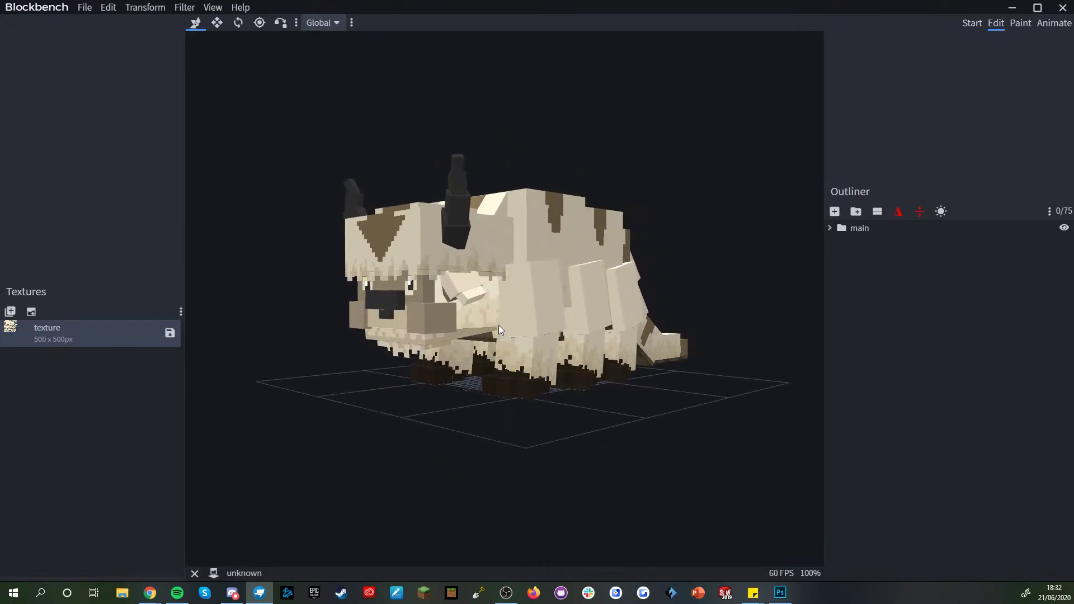
drag(660, 419, 761, 321)
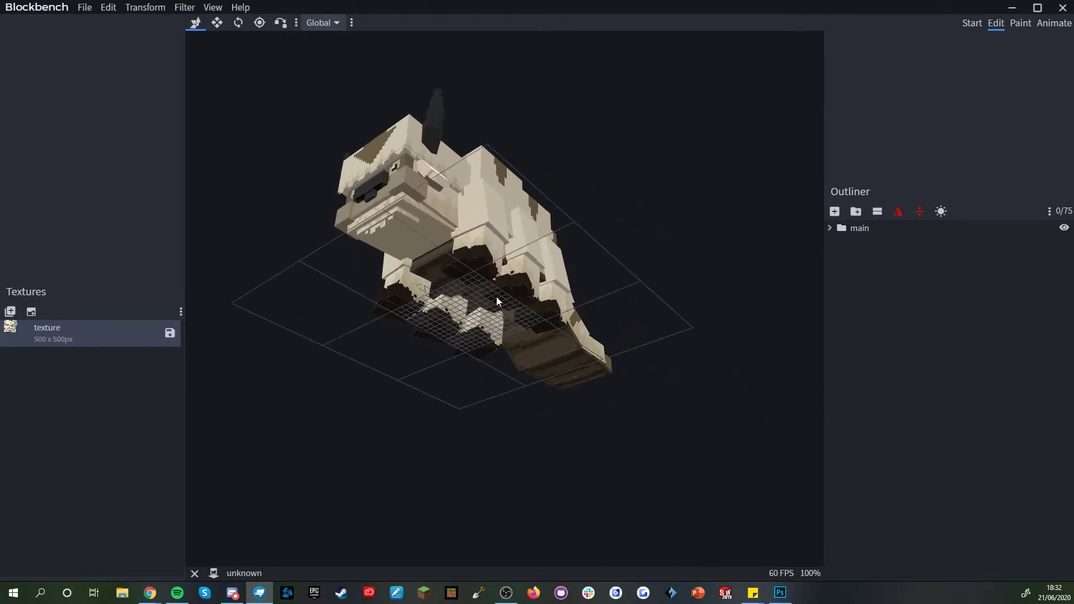
drag(519, 260, 609, 391)
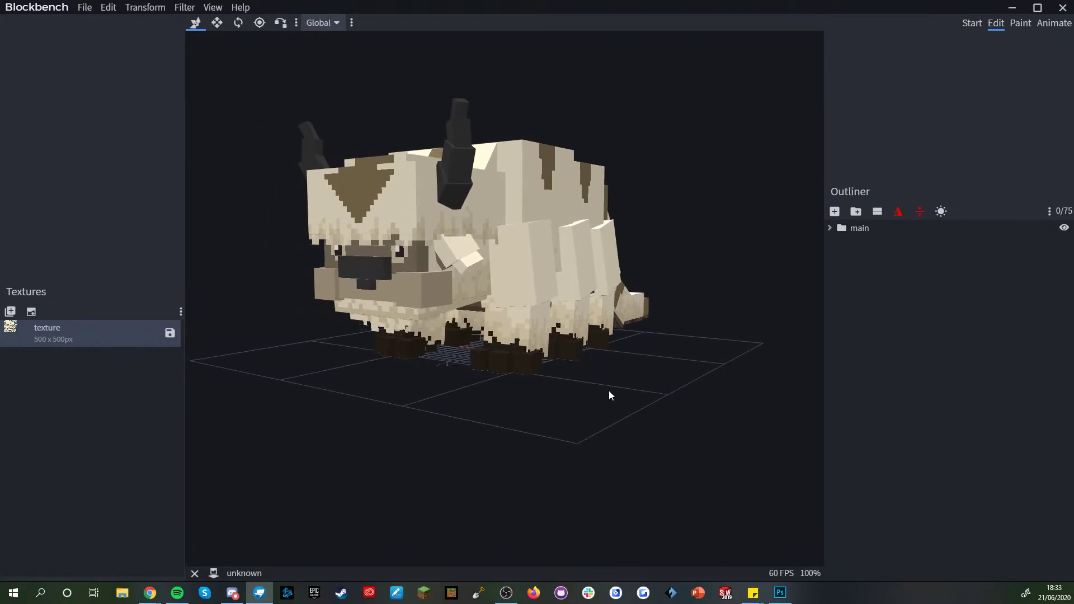
right_drag(609, 390, 646, 425)
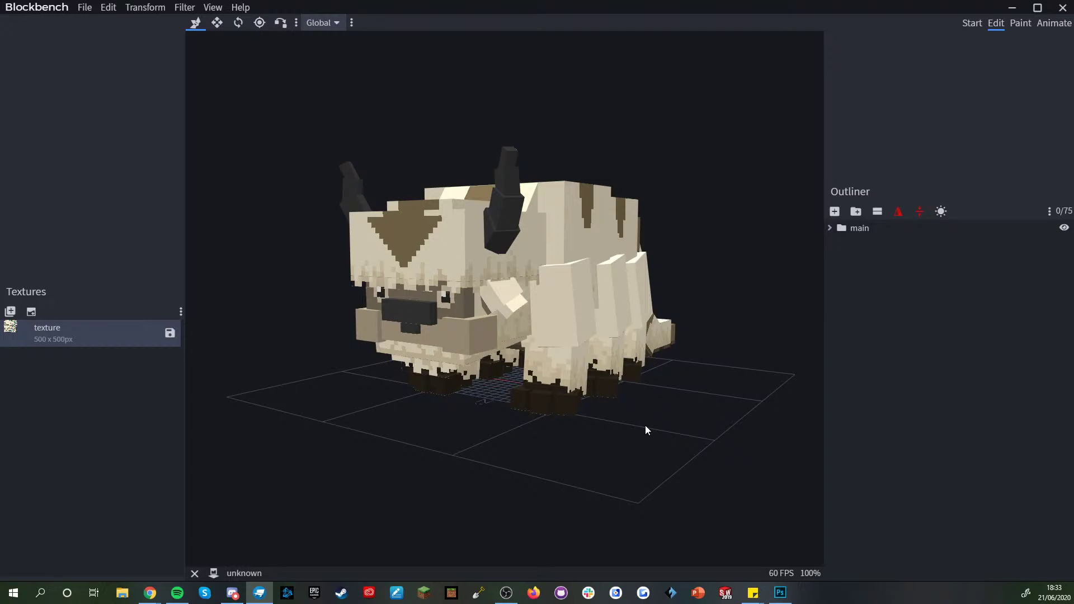
drag(646, 430, 667, 467)
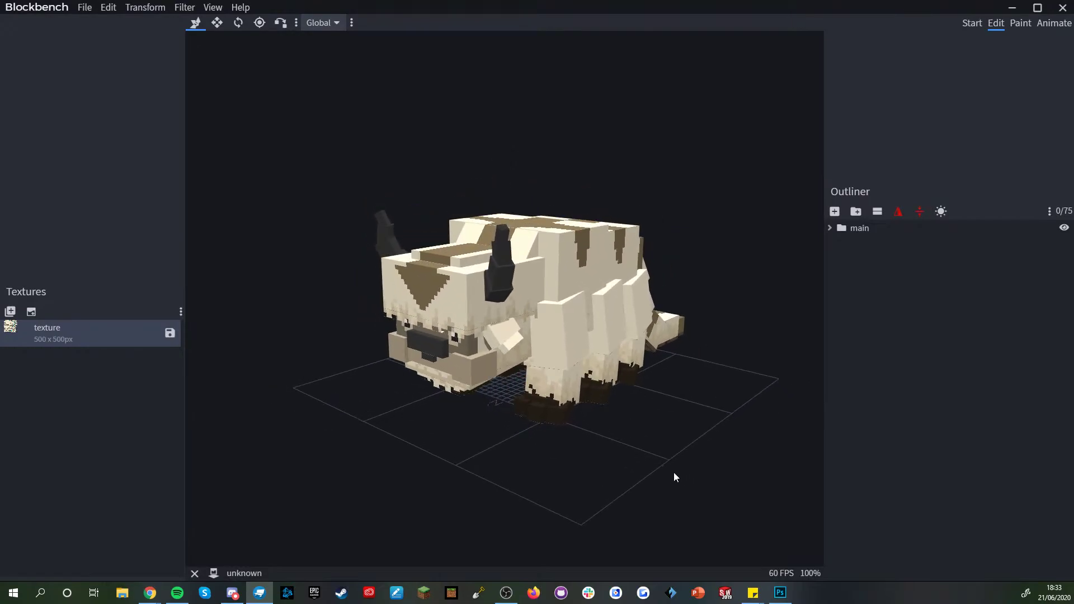